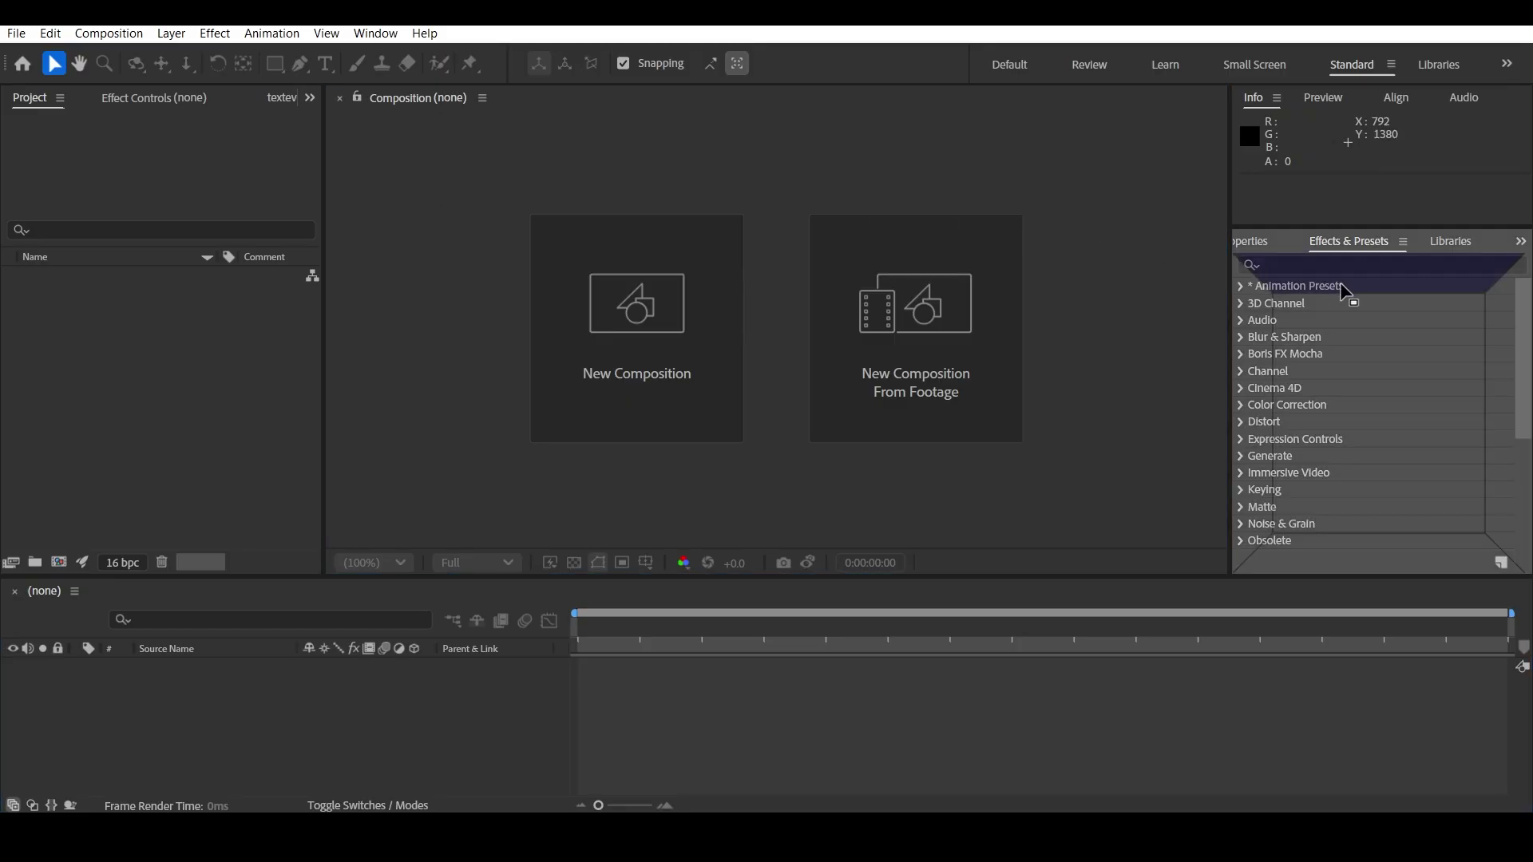
- Rearrange the workspace so the Composition viewer fills its own narrow, full-height column and the Project panel is wider
left_click_drag(1532, 249, 1467, 251)
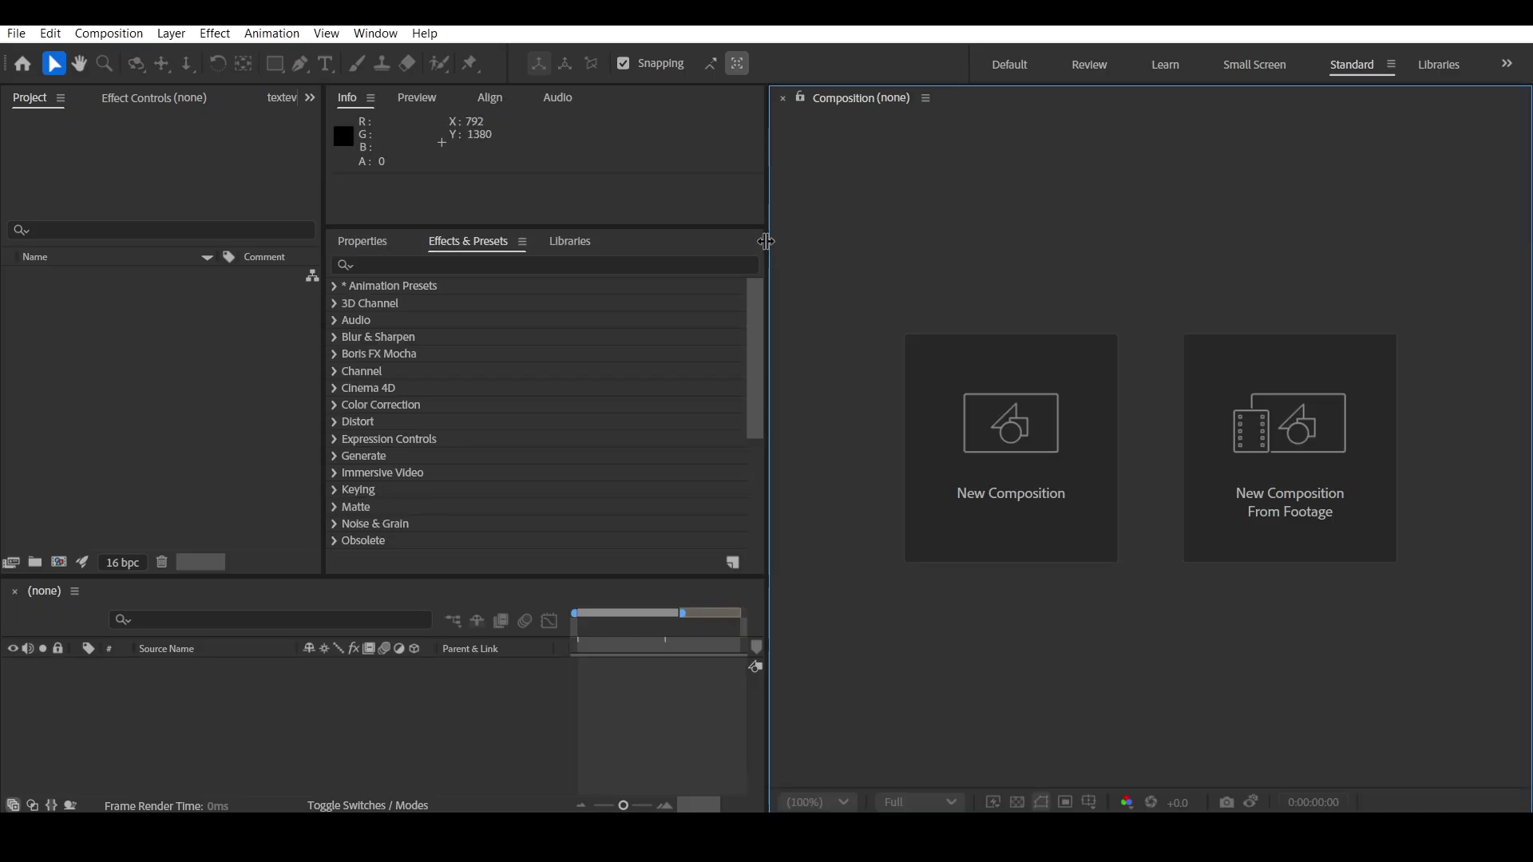
left_click_drag(766, 241, 1018, 243)
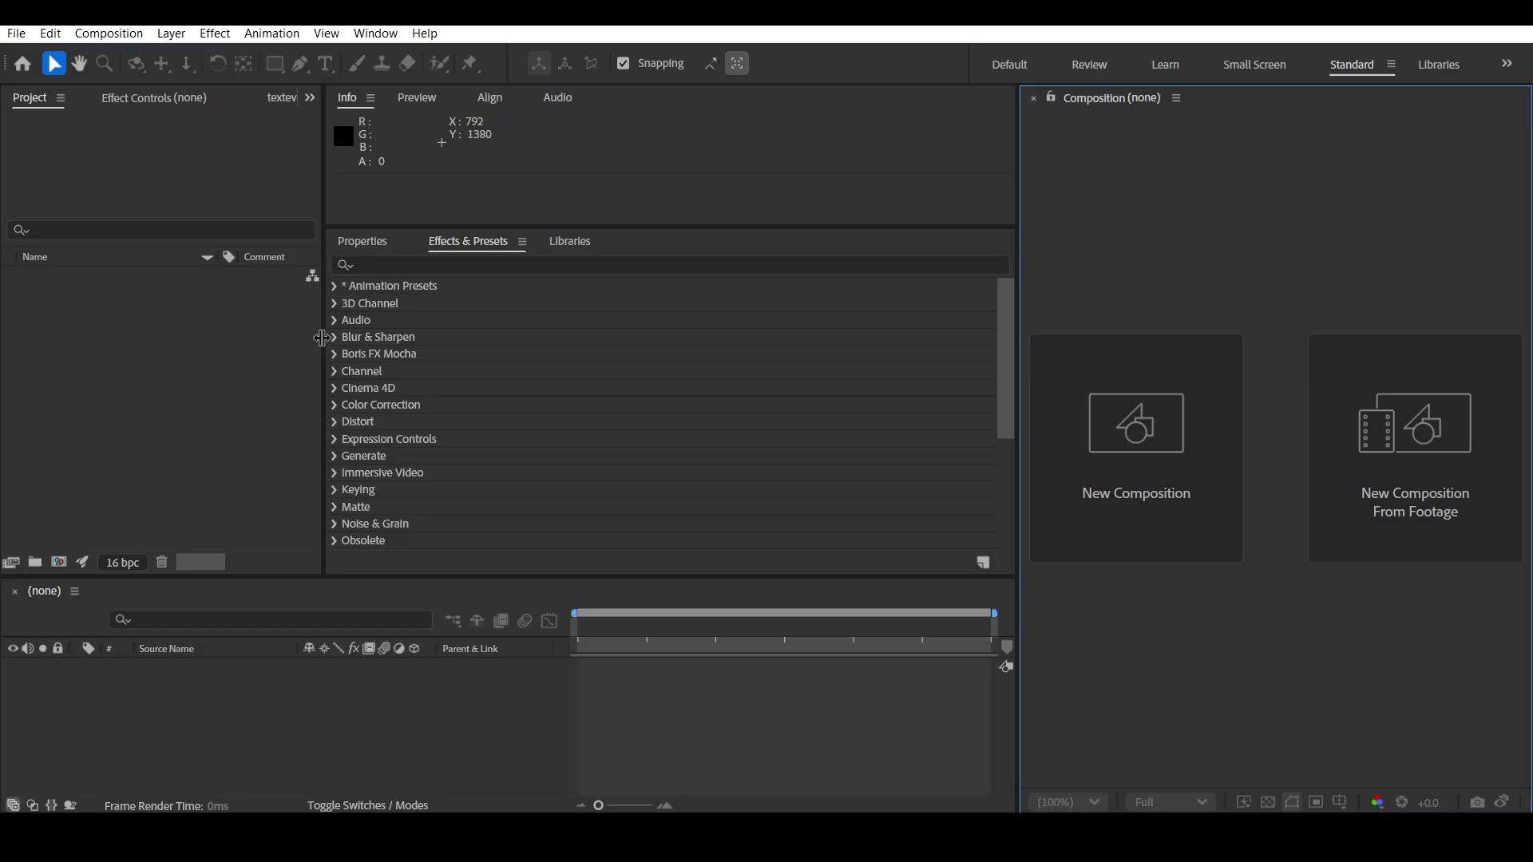
left_click_drag(318, 348, 715, 339)
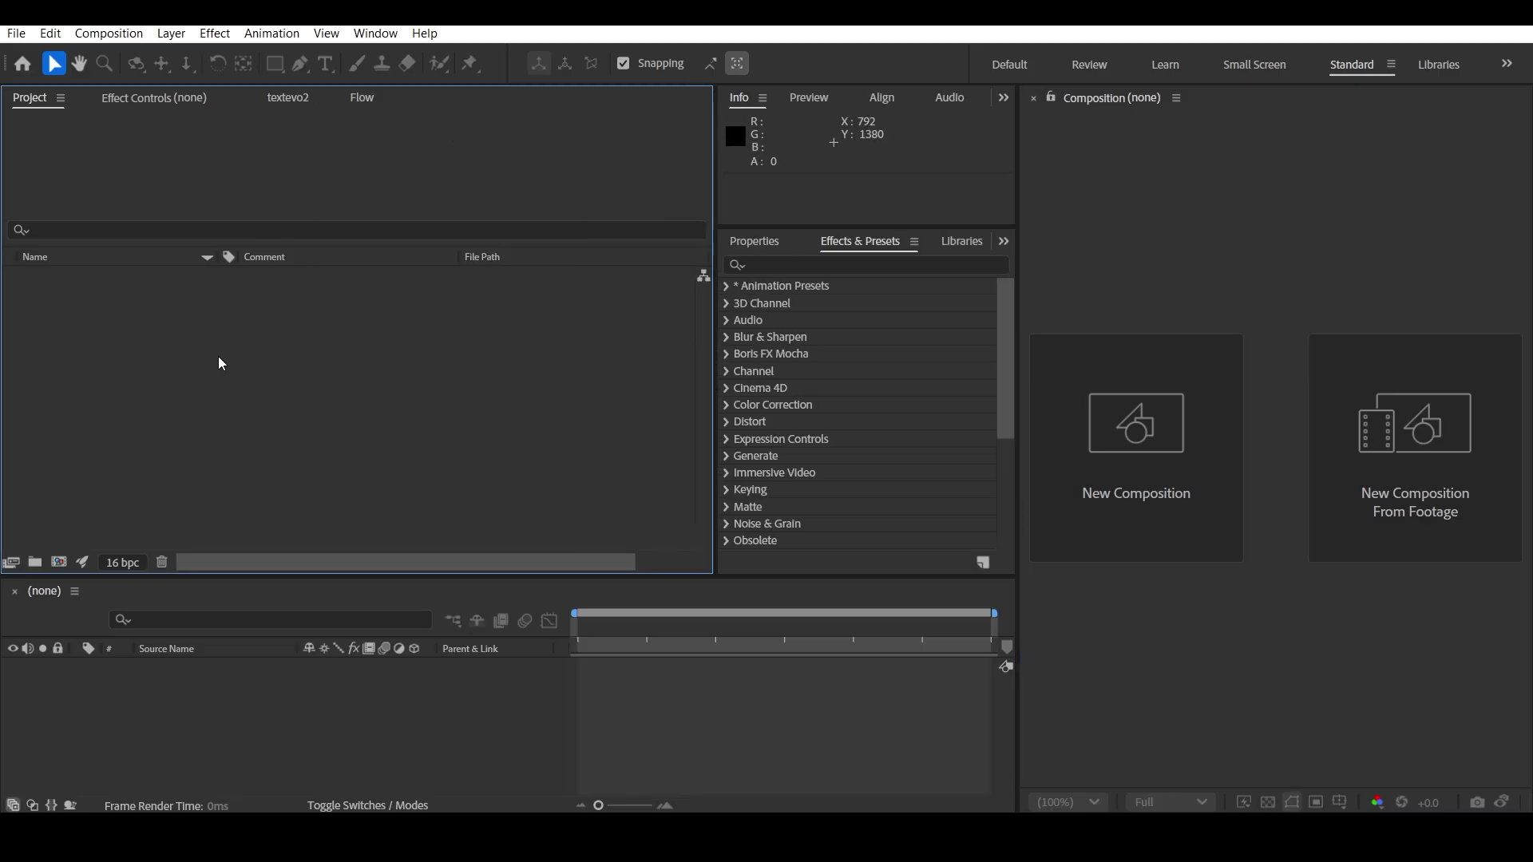
- Create a composition named Main at 1080 × 1920 px, 29.97 fps, with a duration of 0;00;20;24
right_click(220, 353)
left_click(256, 361)
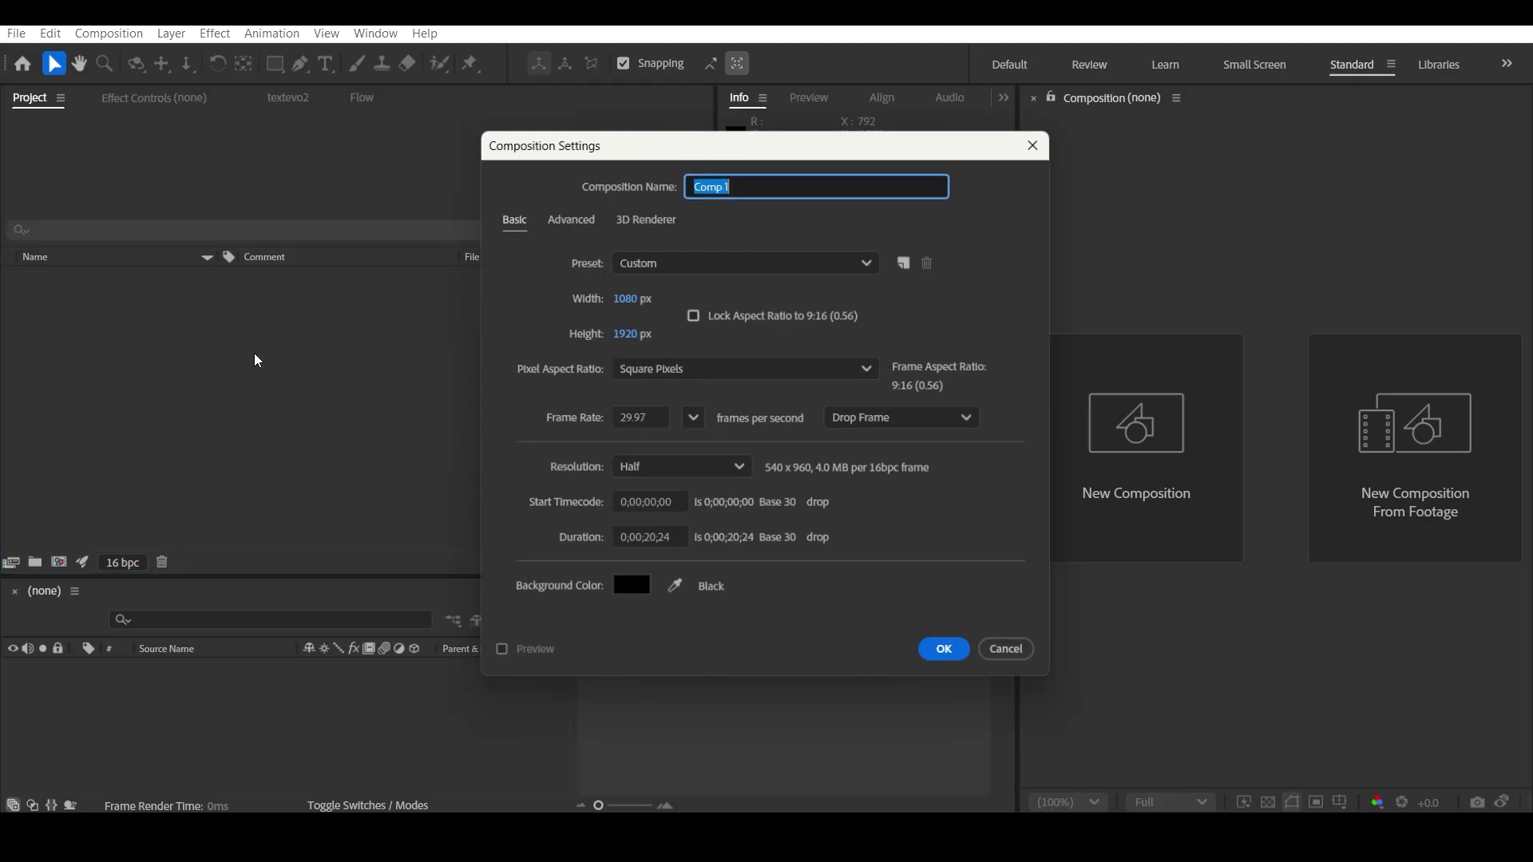
type("Main")
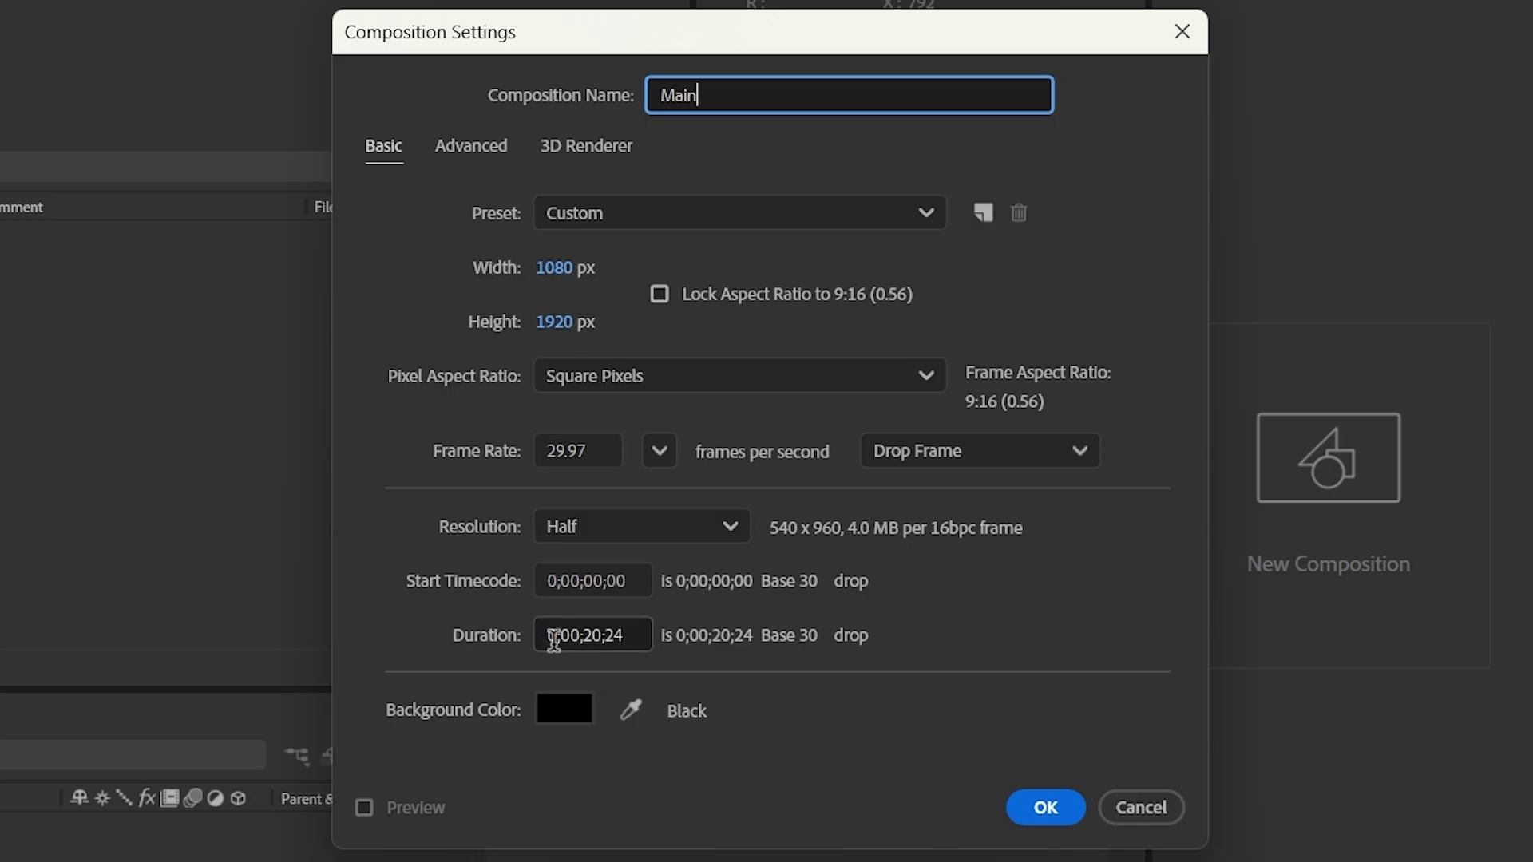
left_click(1045, 807)
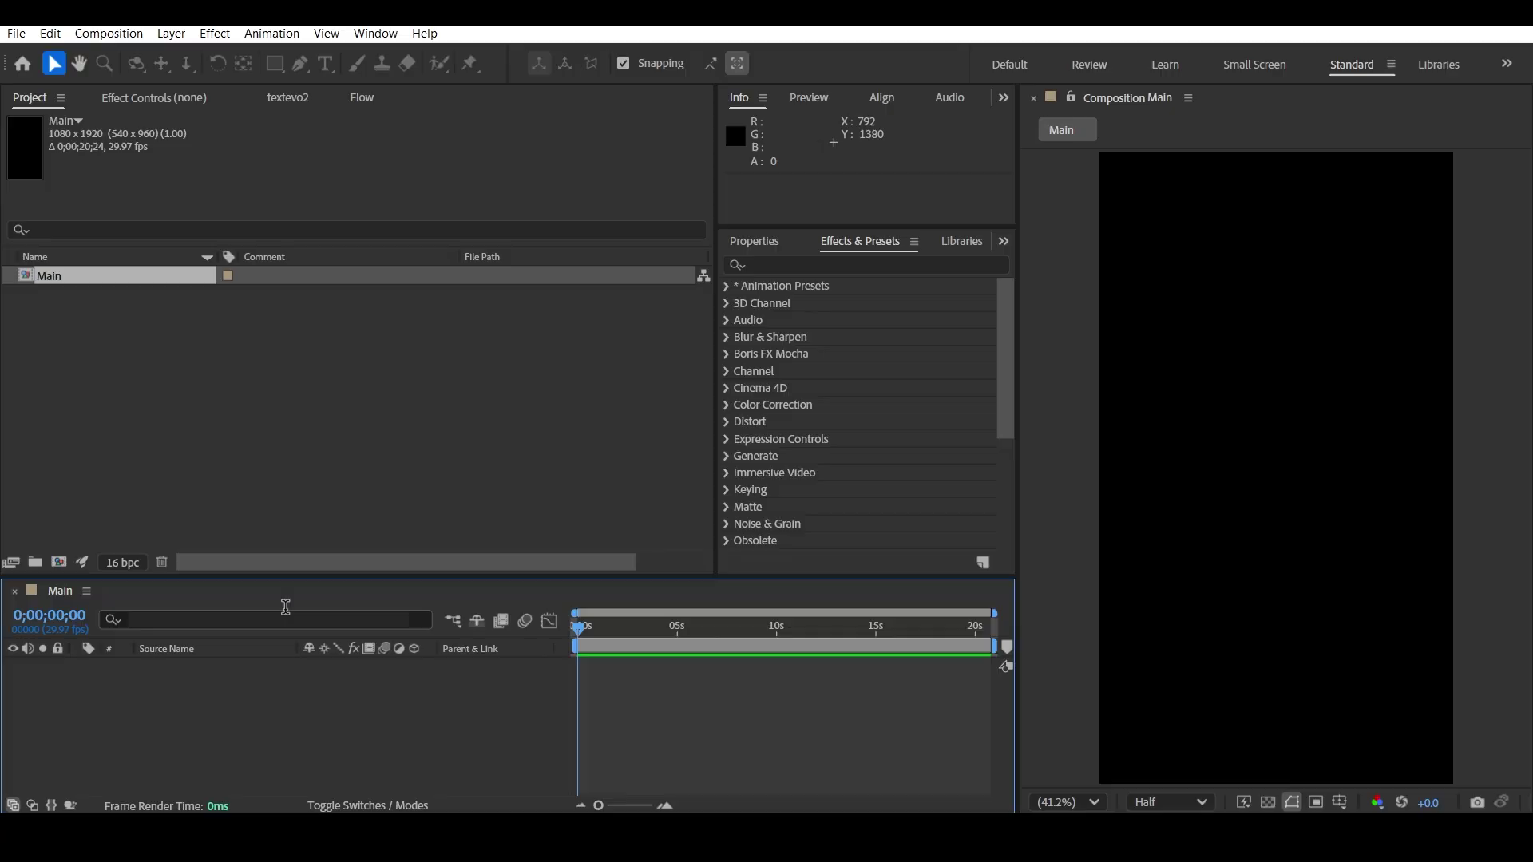
- Add a white 1080 × 1920 px solid layer named Background to the Main composition
right_click(245, 721)
left_click(134, 745)
right_click(134, 746)
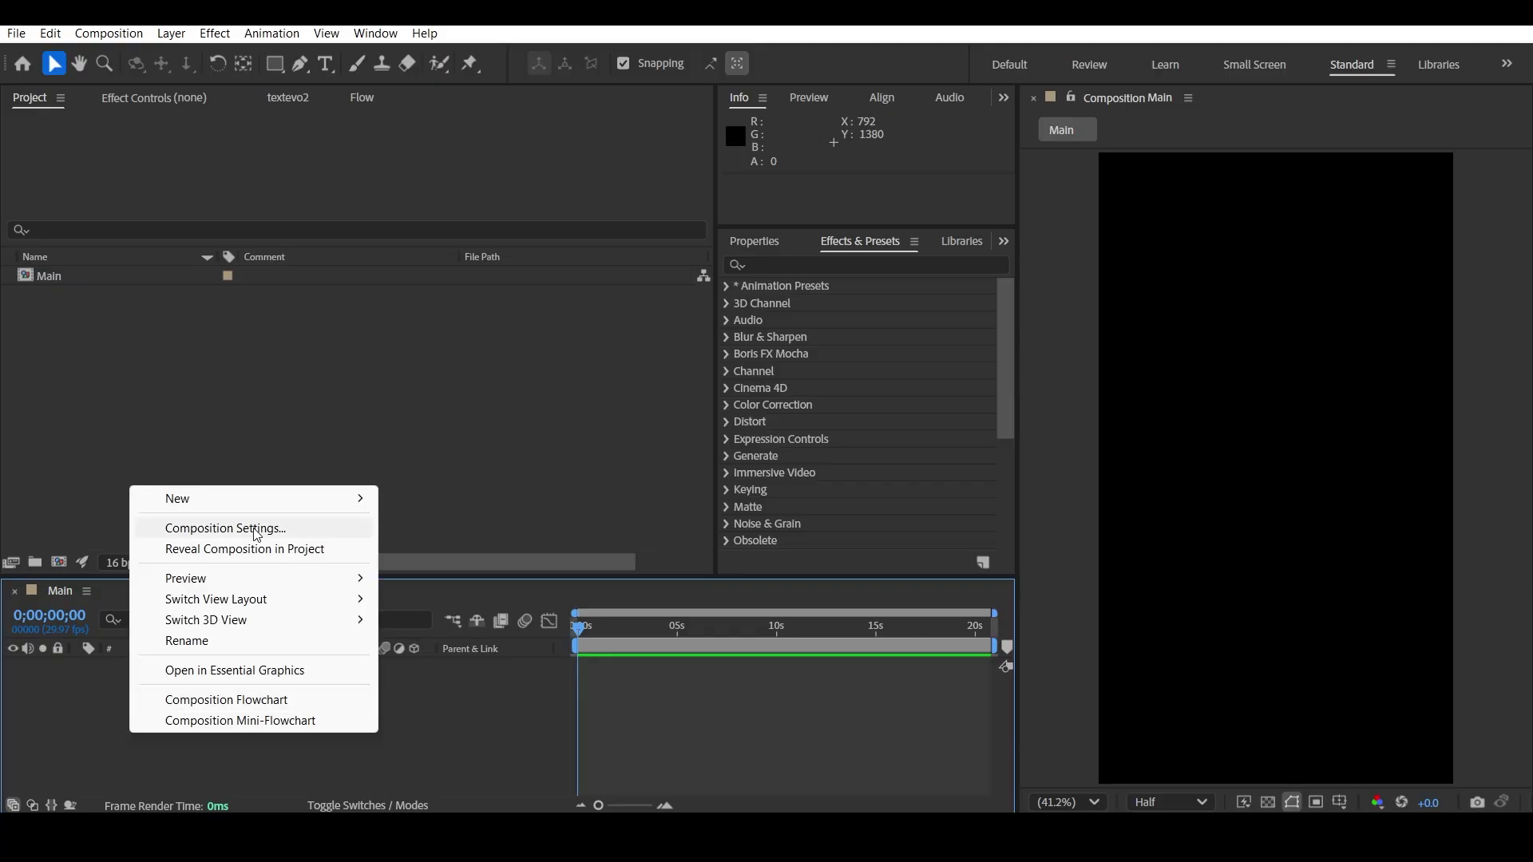
left_click(264, 481)
right_click(169, 728)
mouse_move(264, 493)
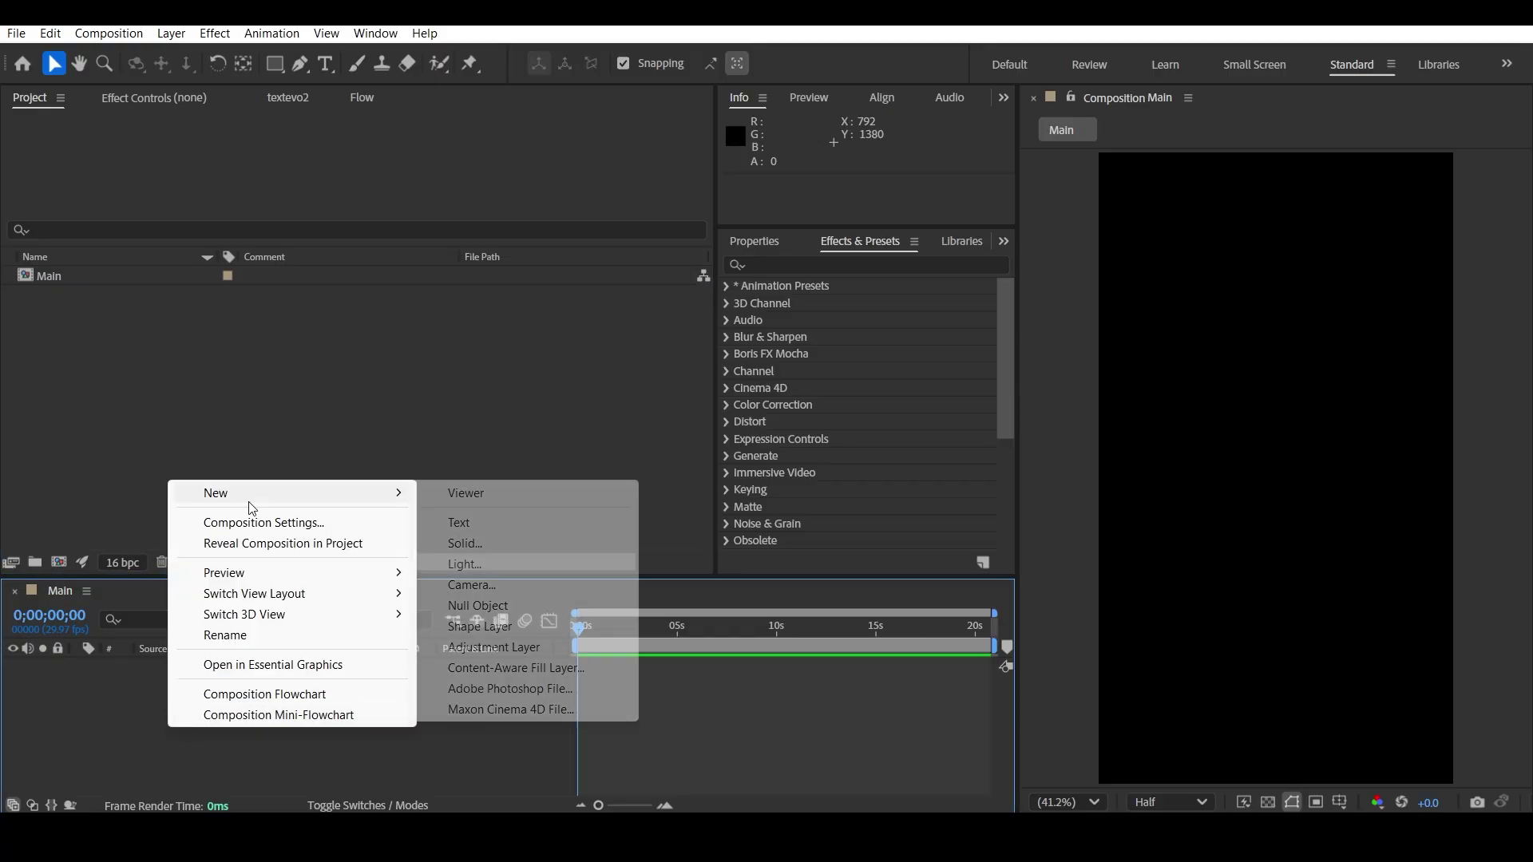
left_click(516, 554)
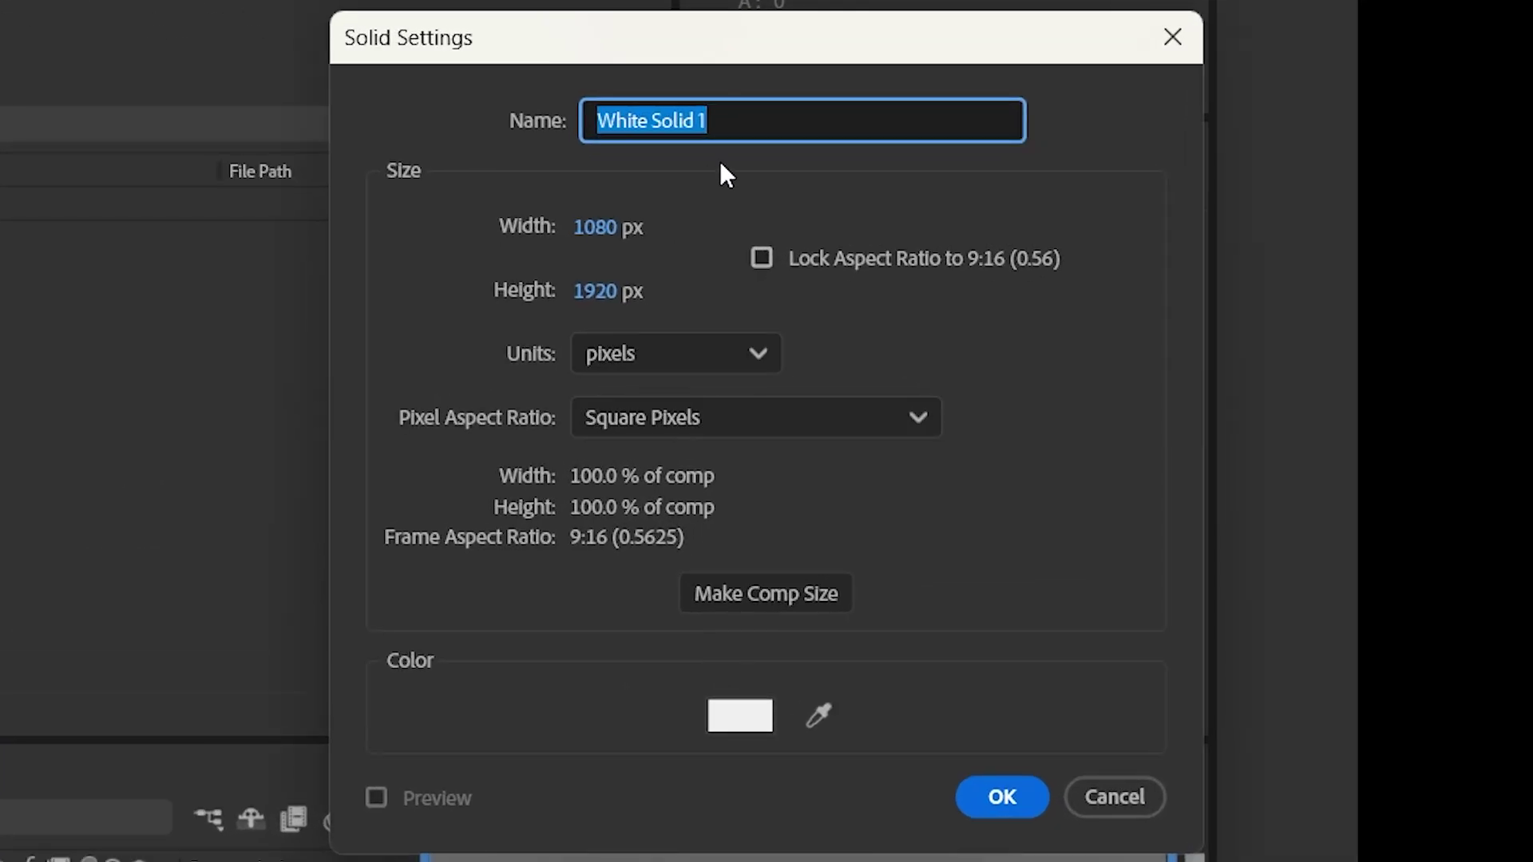
type("Back")
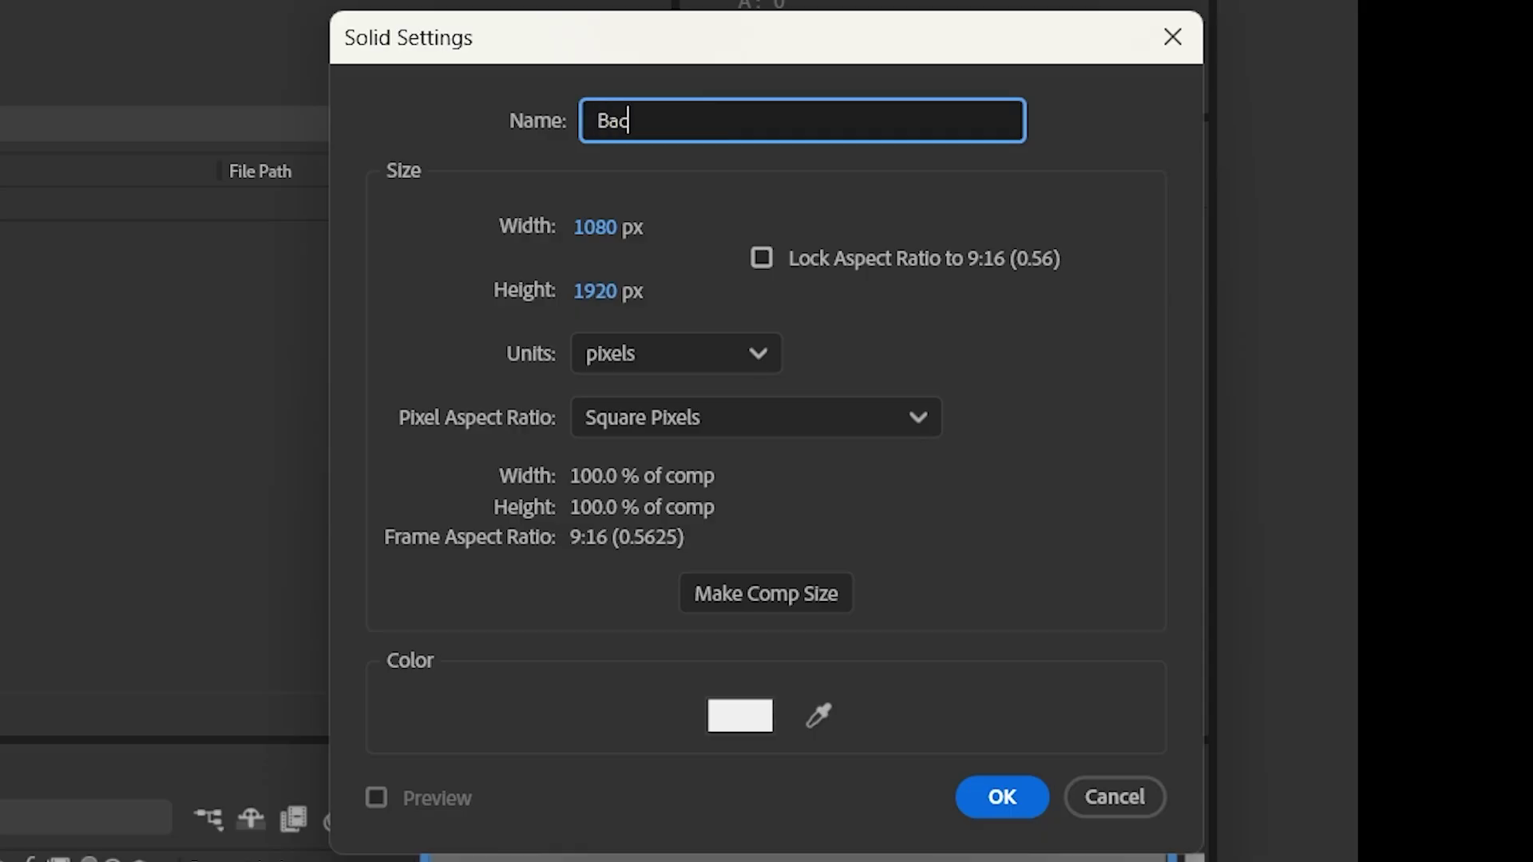
type("ground")
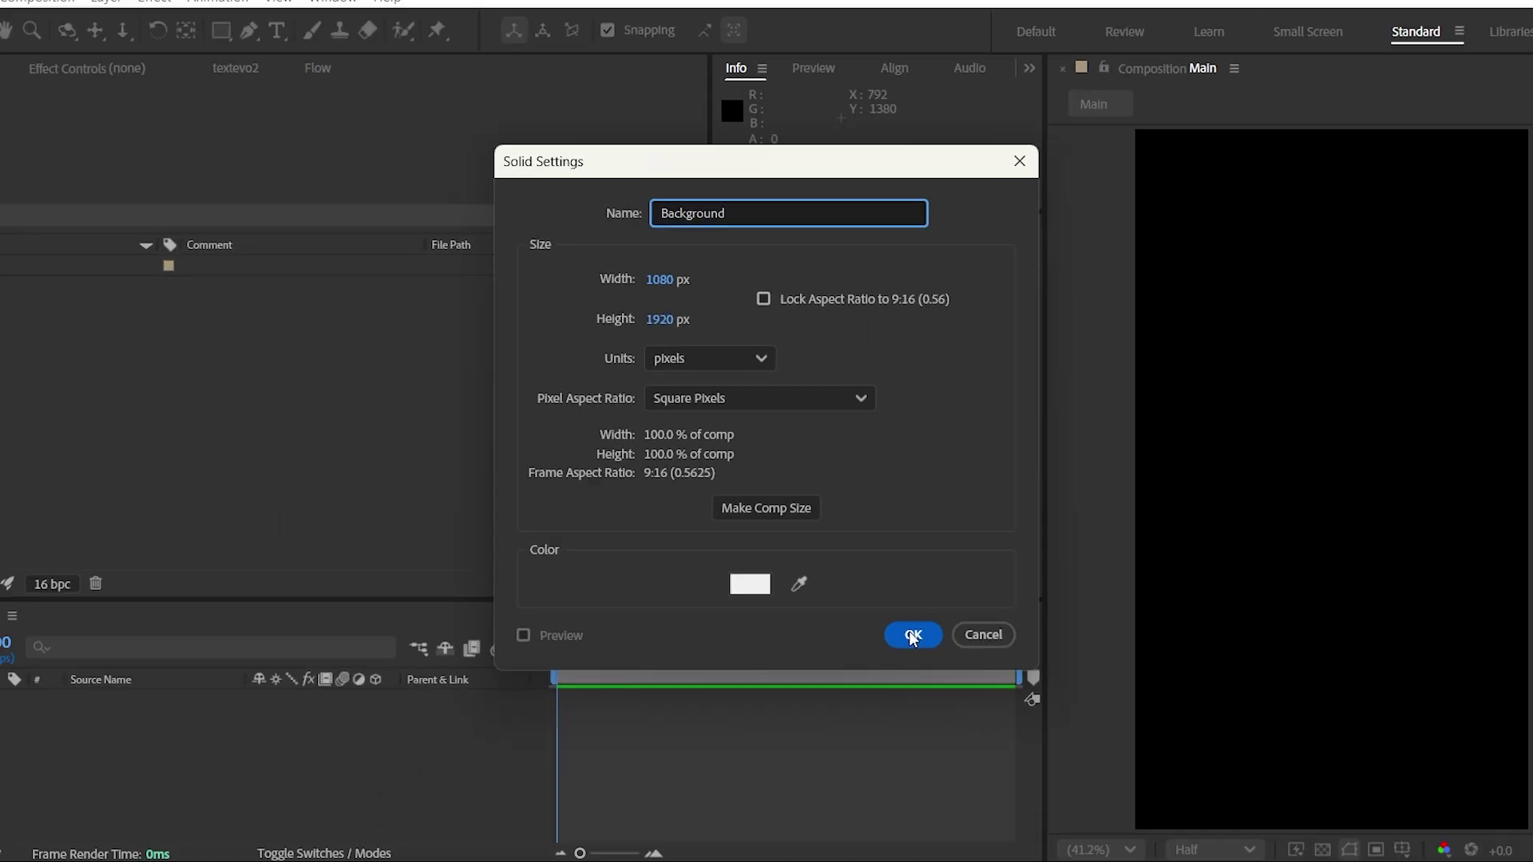
left_click(1002, 797)
- Find the Gradient Ramp effect and apply it to the Background layer
left_click(805, 263)
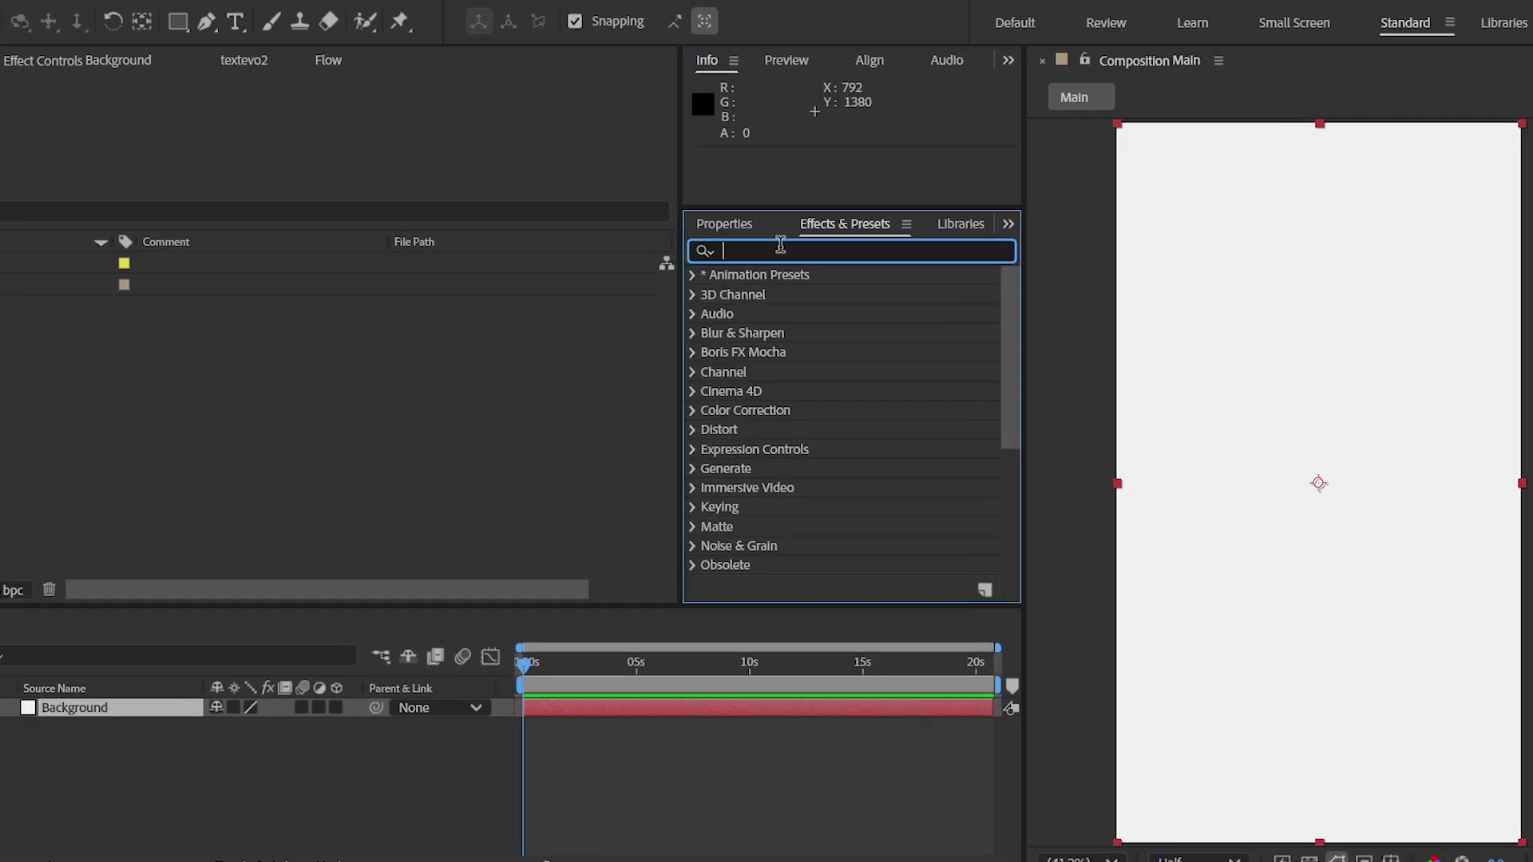
type("grad")
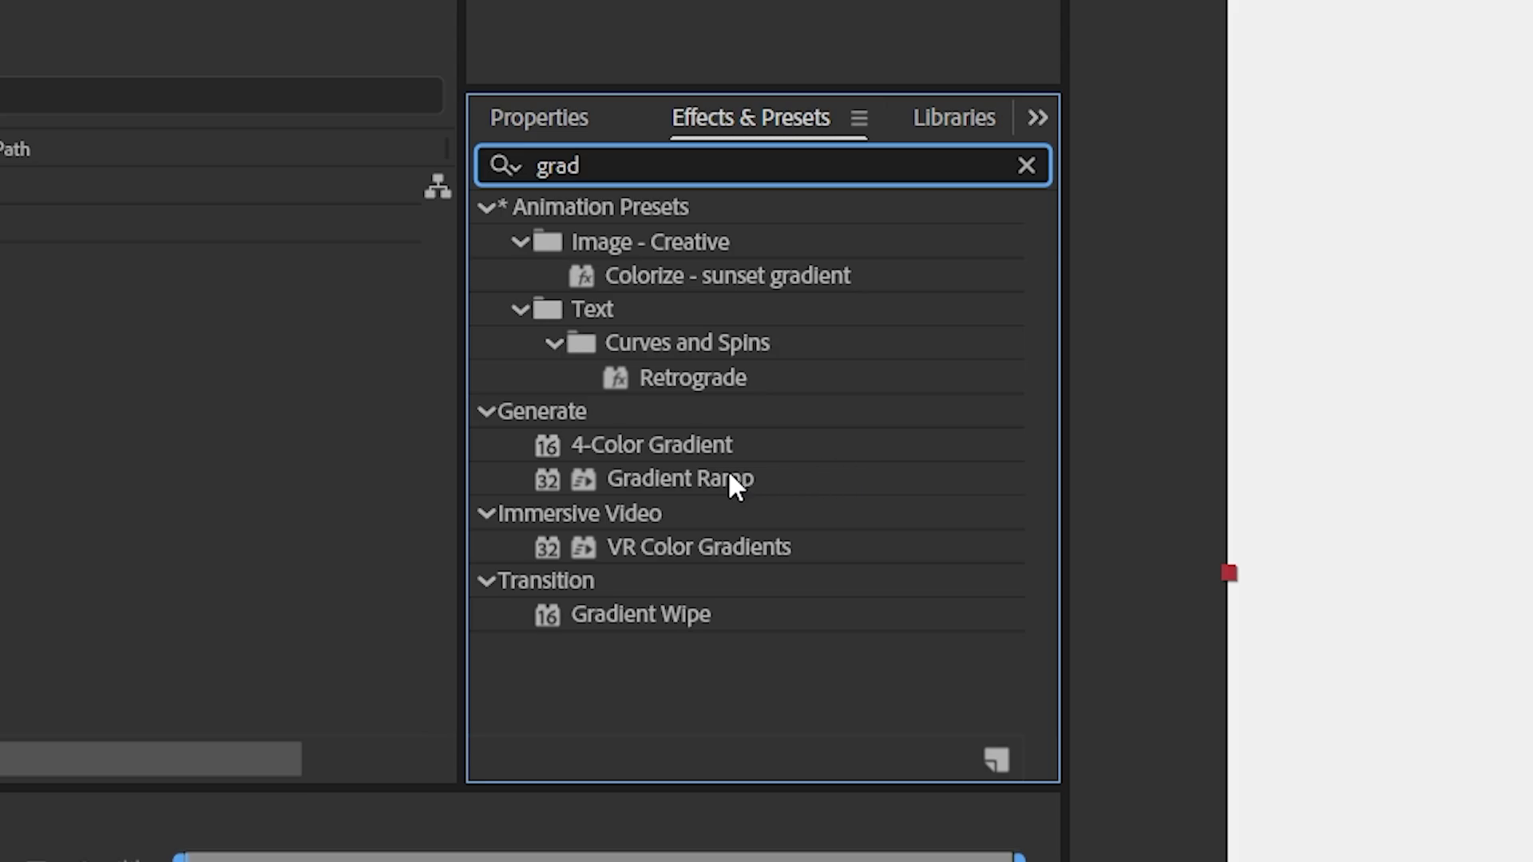
left_click_drag(727, 470, 252, 671)
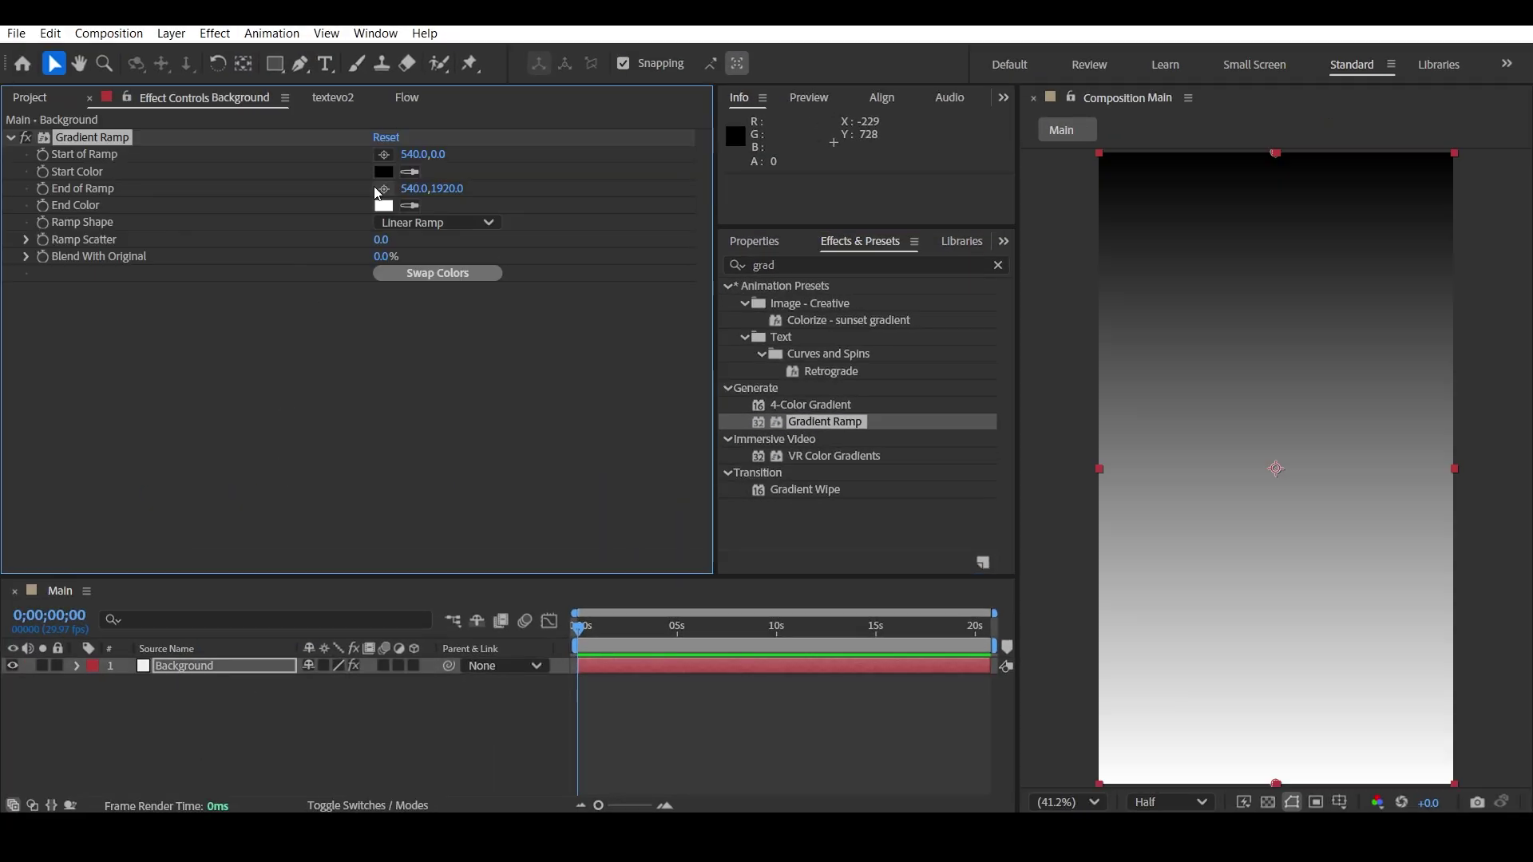
- Set the Gradient Ramp's start color to FAFAFA and its end color to DCDCDC
left_click(379, 174)
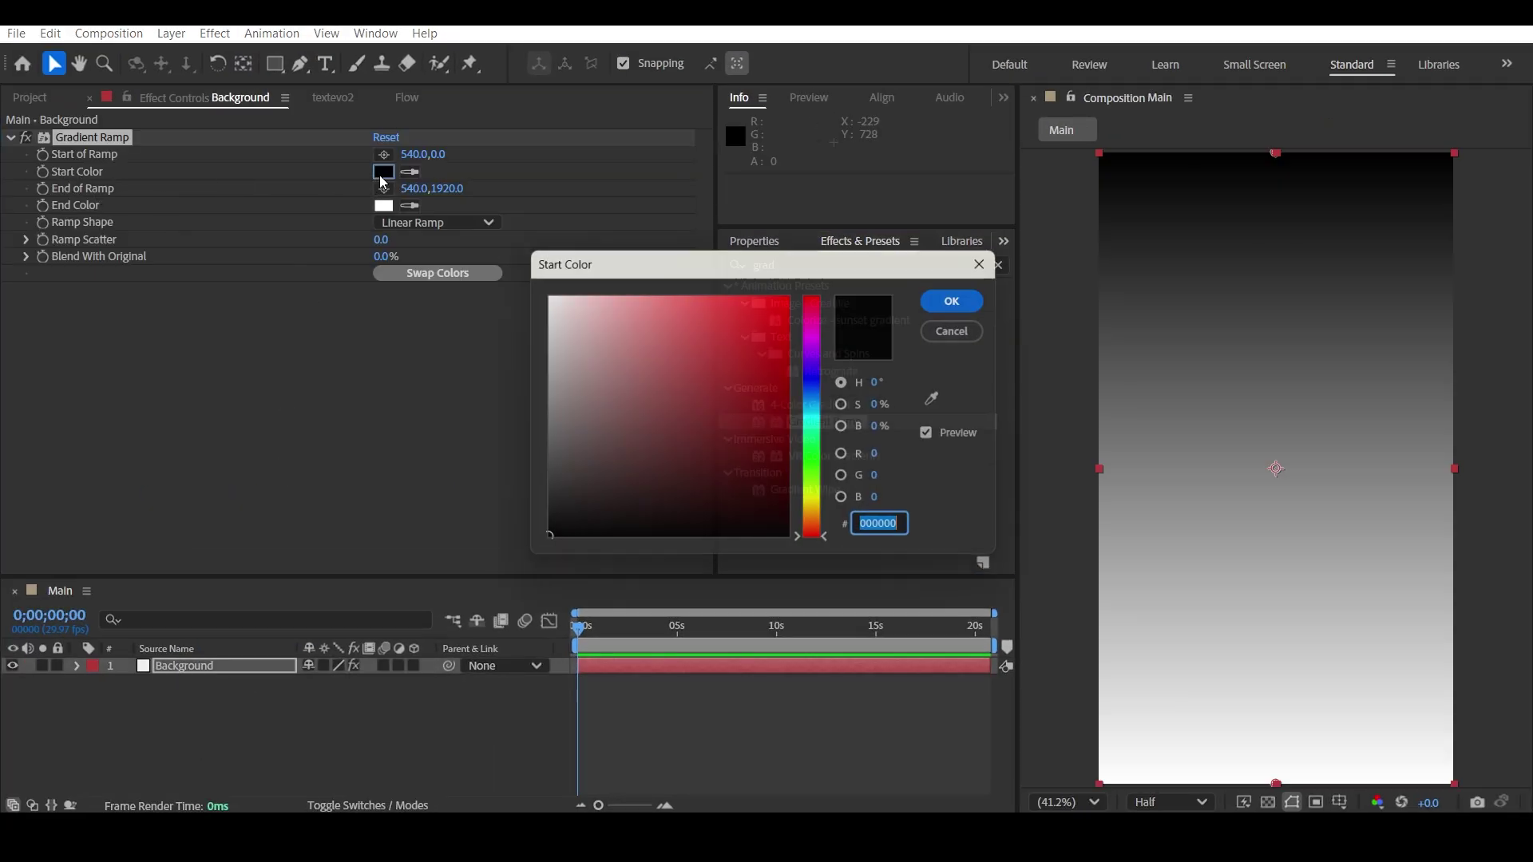
type("FAFAFA")
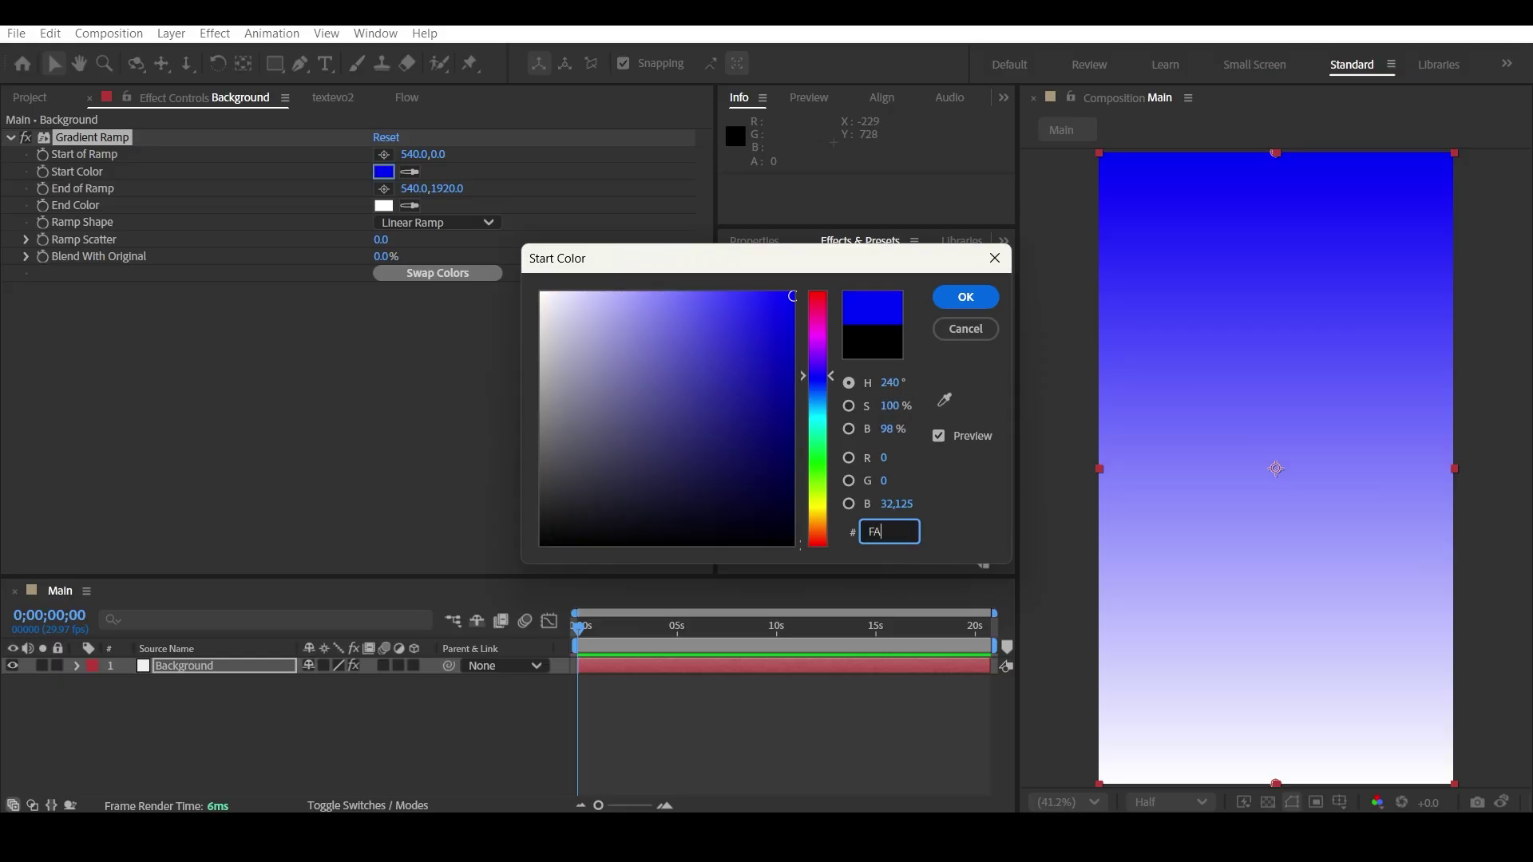
left_click(960, 295)
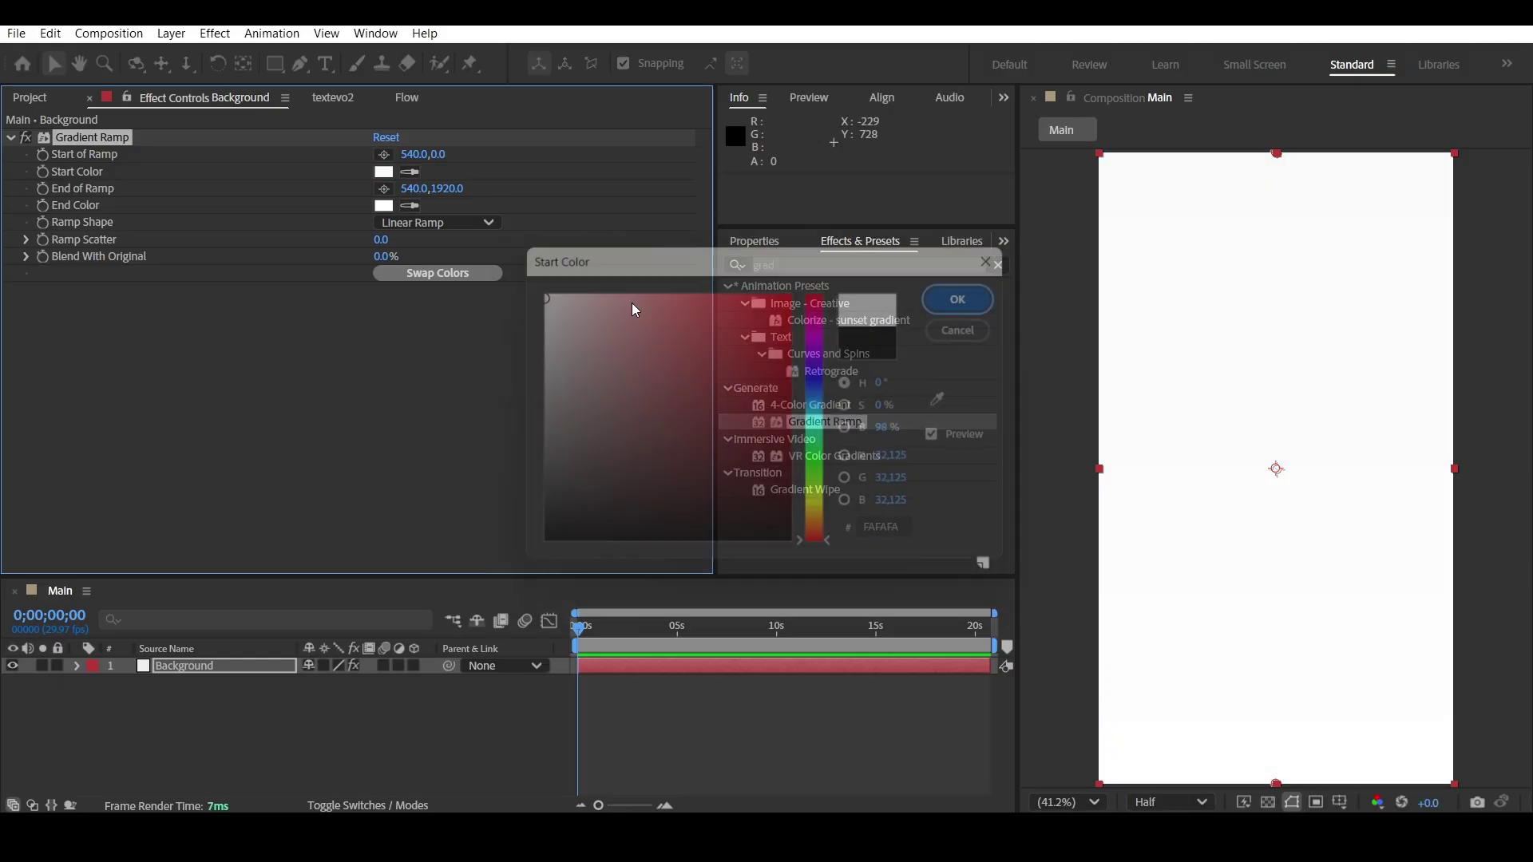
left_click(384, 205)
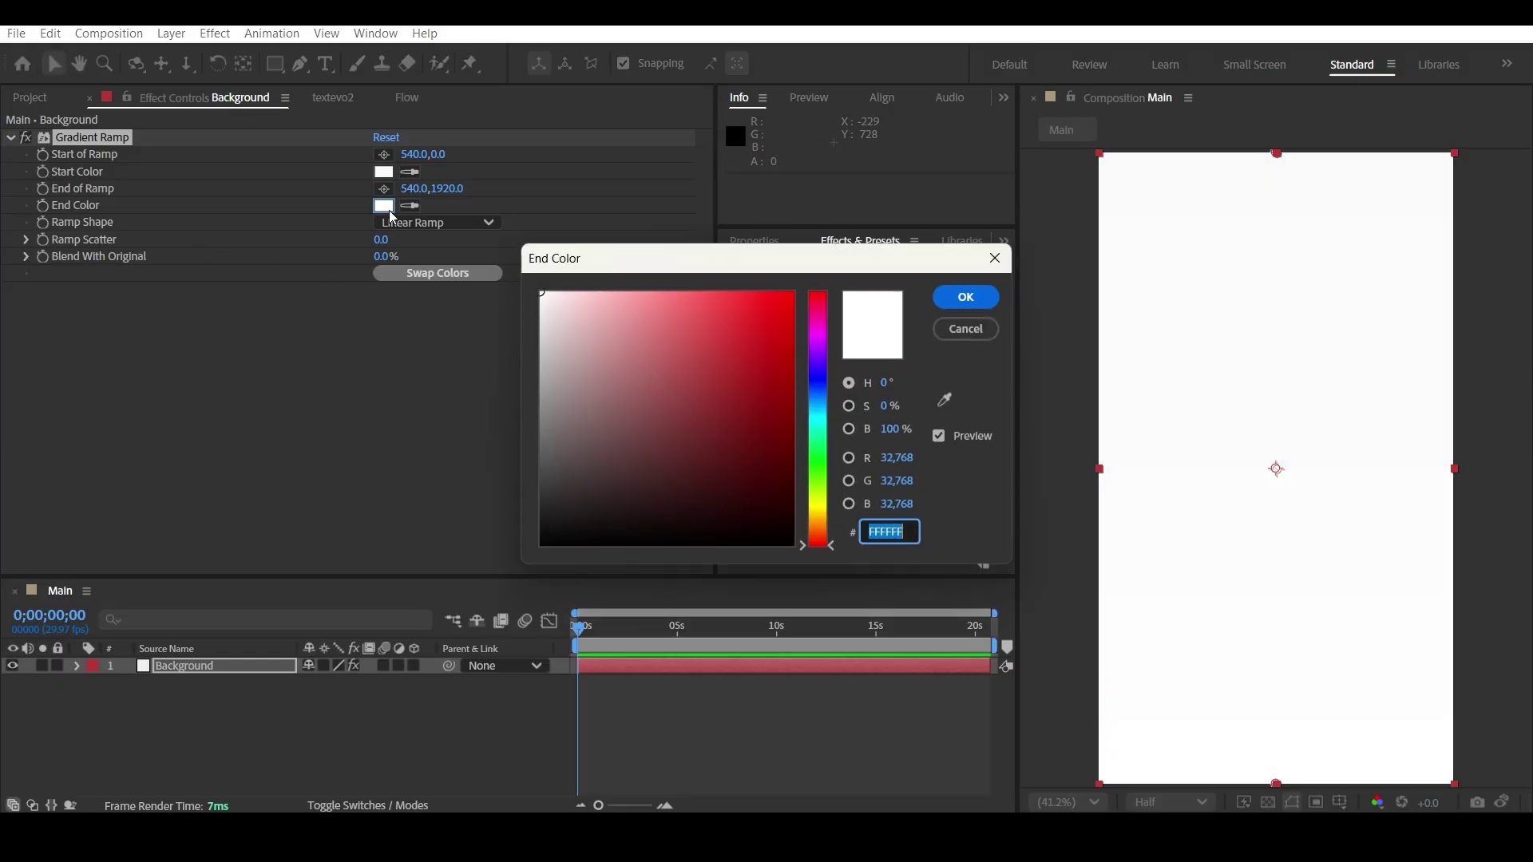
type("0DCDCDC")
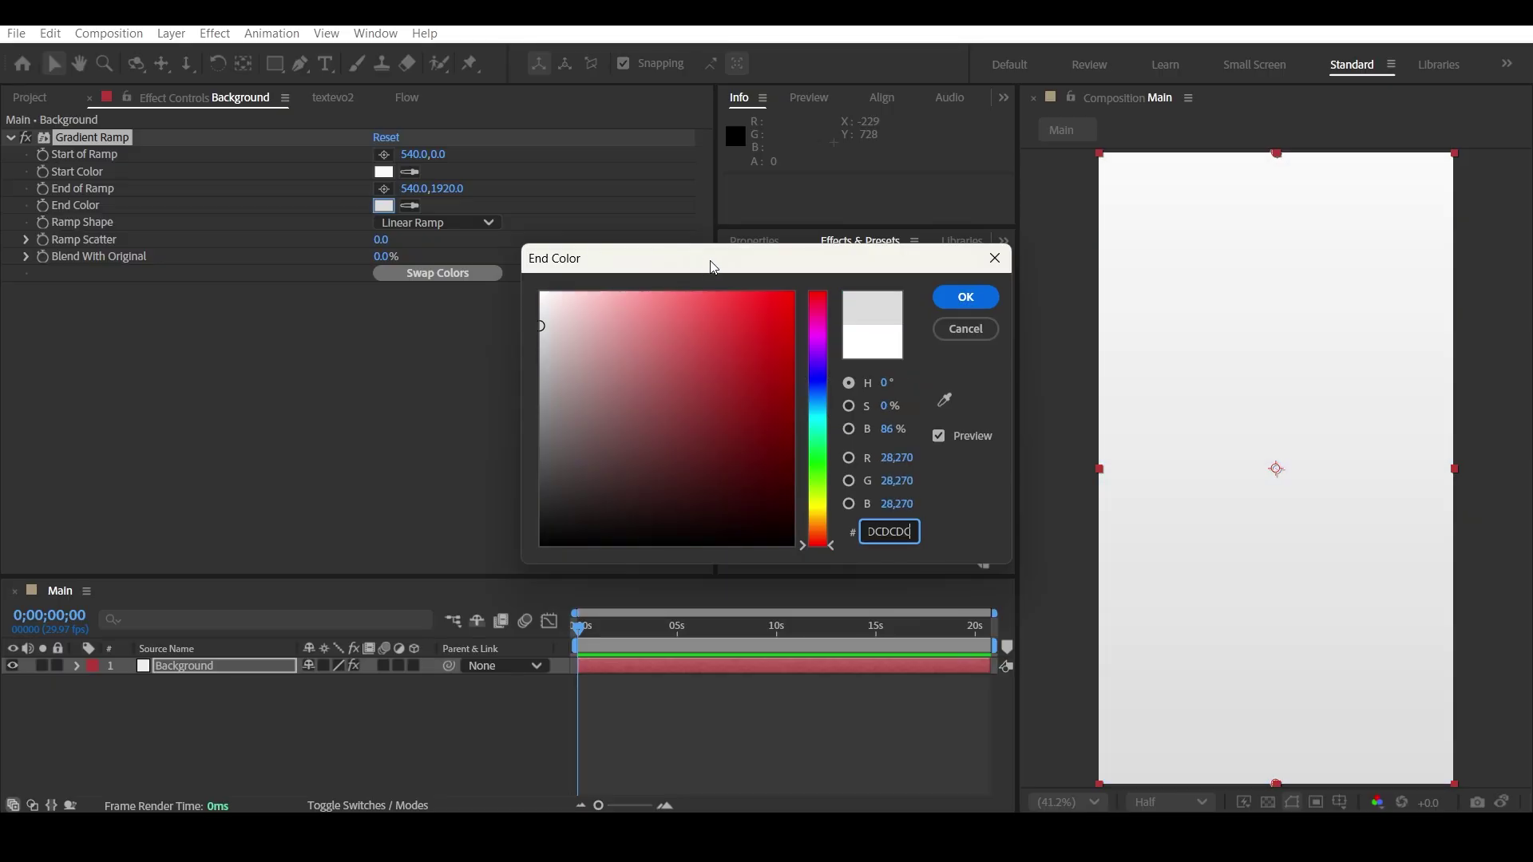
left_click(965, 297)
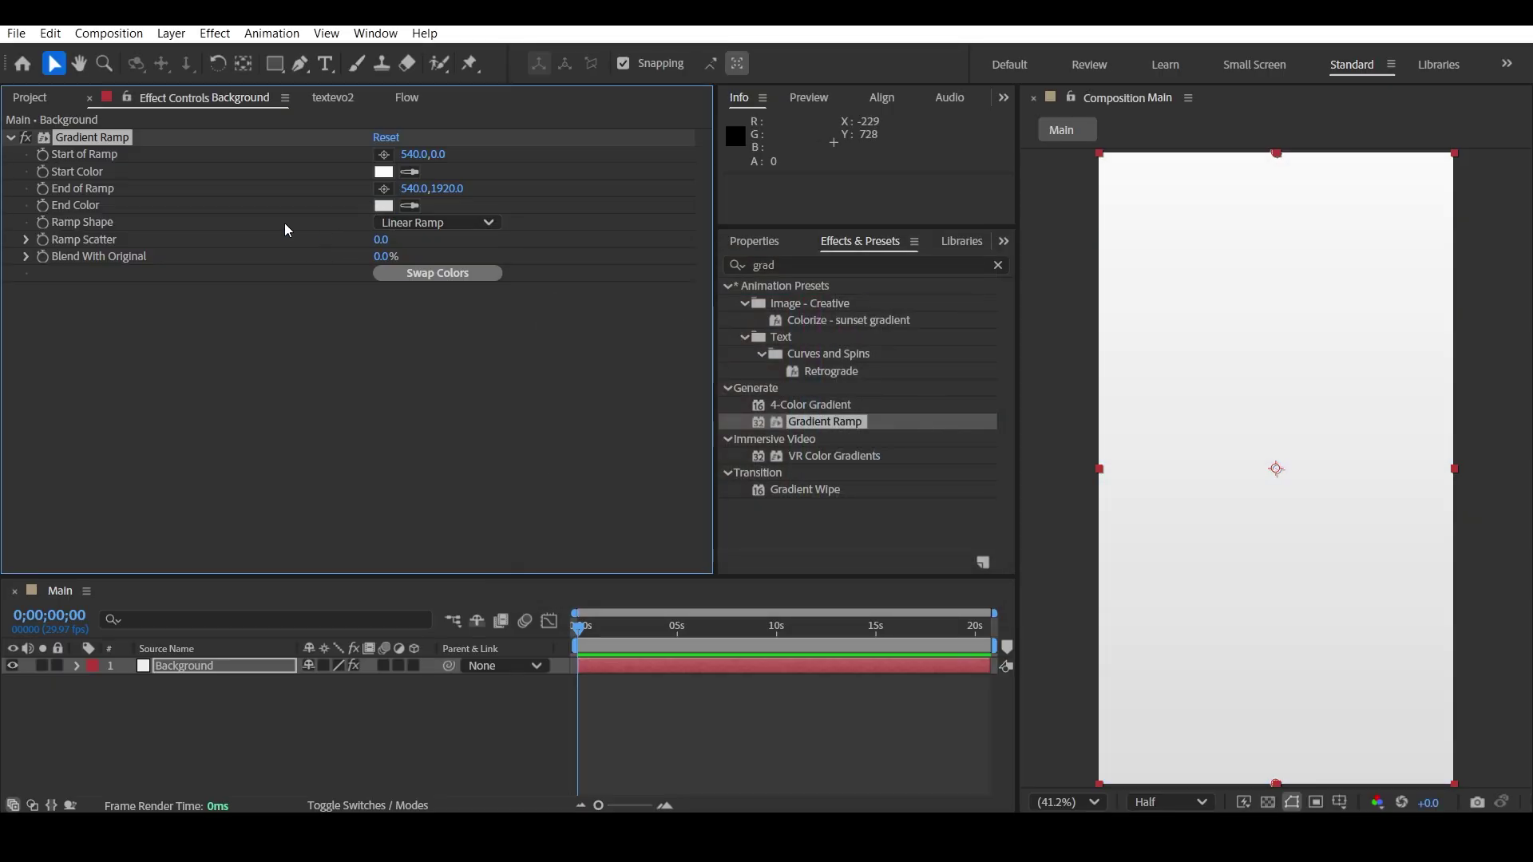
- Make the gradient a Radial Ramp, starting near the frame's center and ending at the middle of its bottom edge
left_click(438, 224)
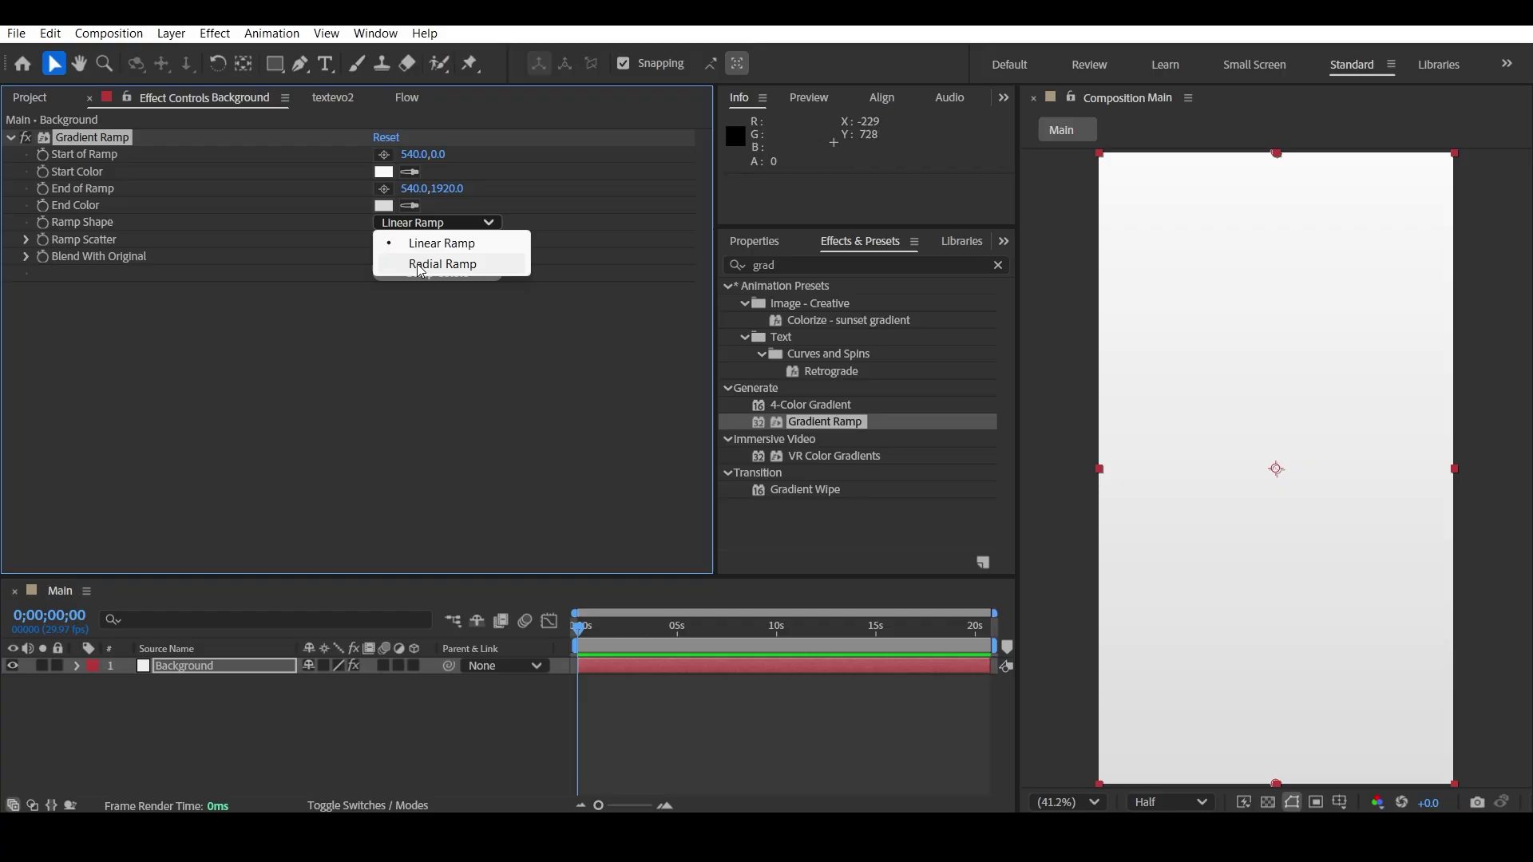
left_click(441, 266)
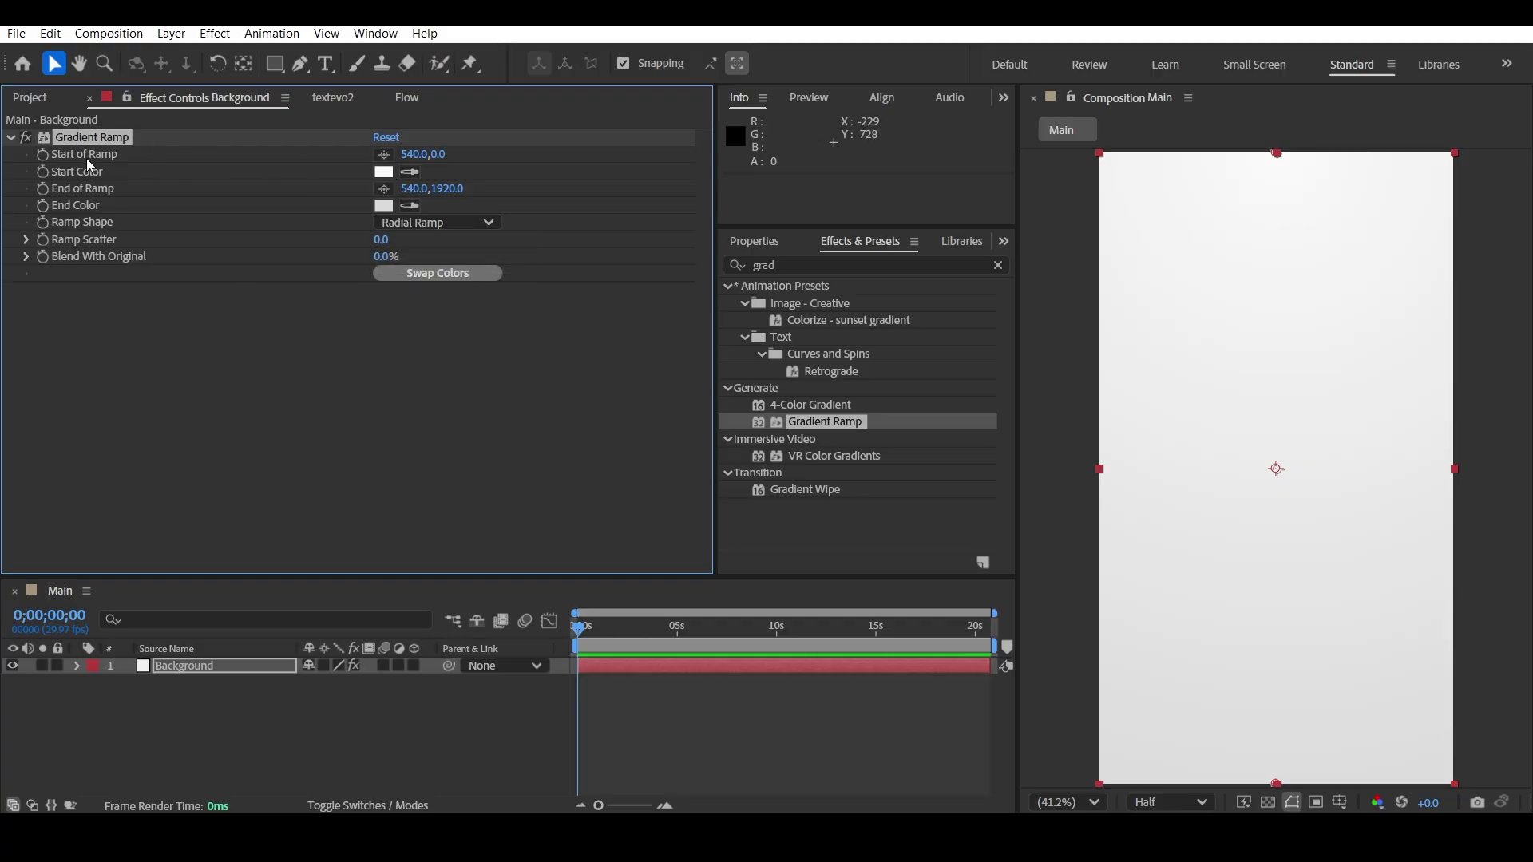
left_click(383, 154)
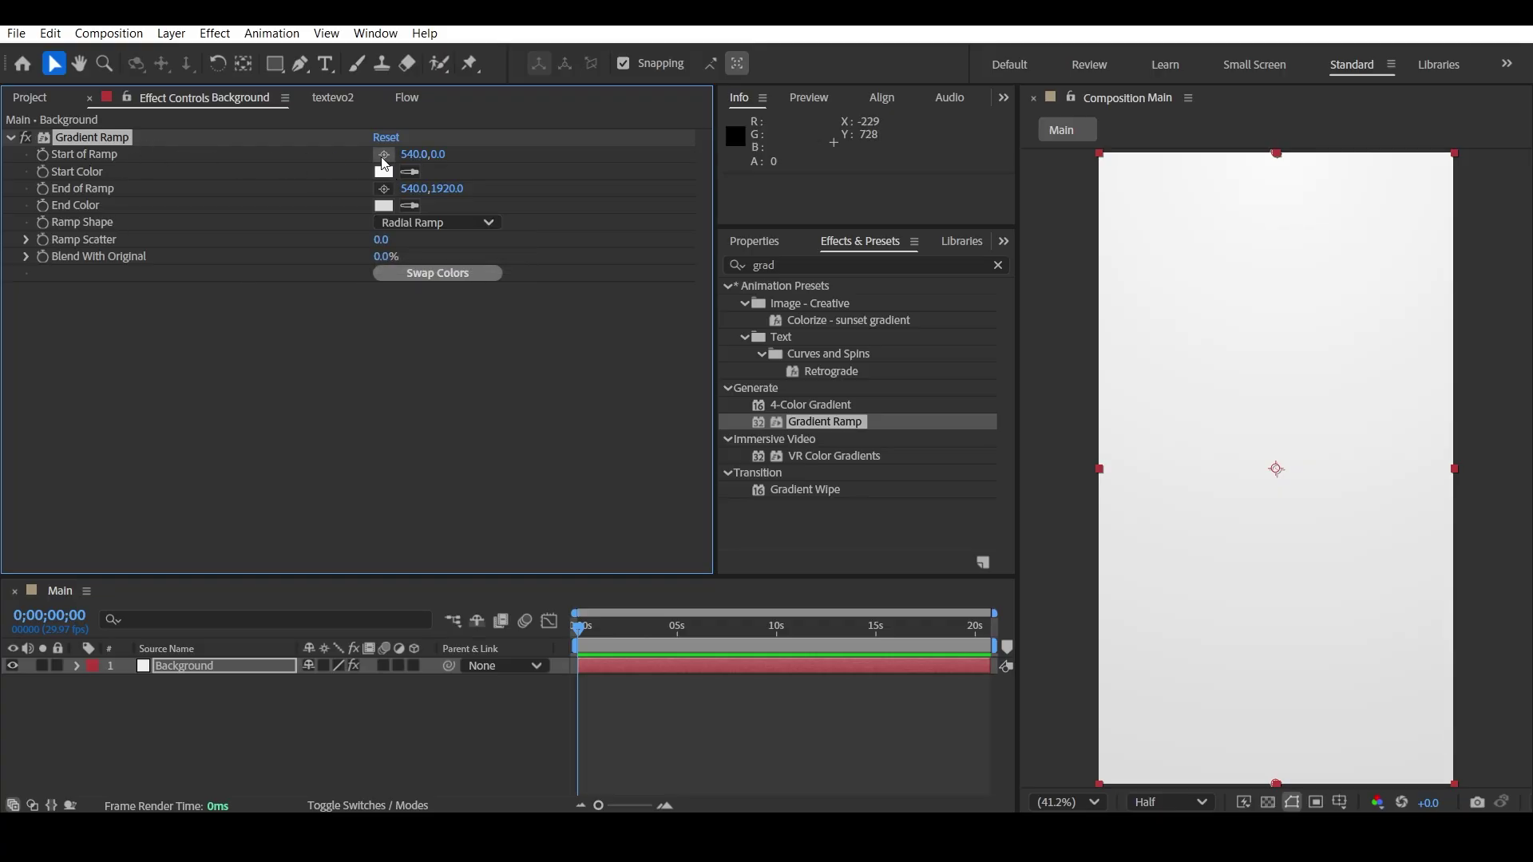
left_click(1275, 470)
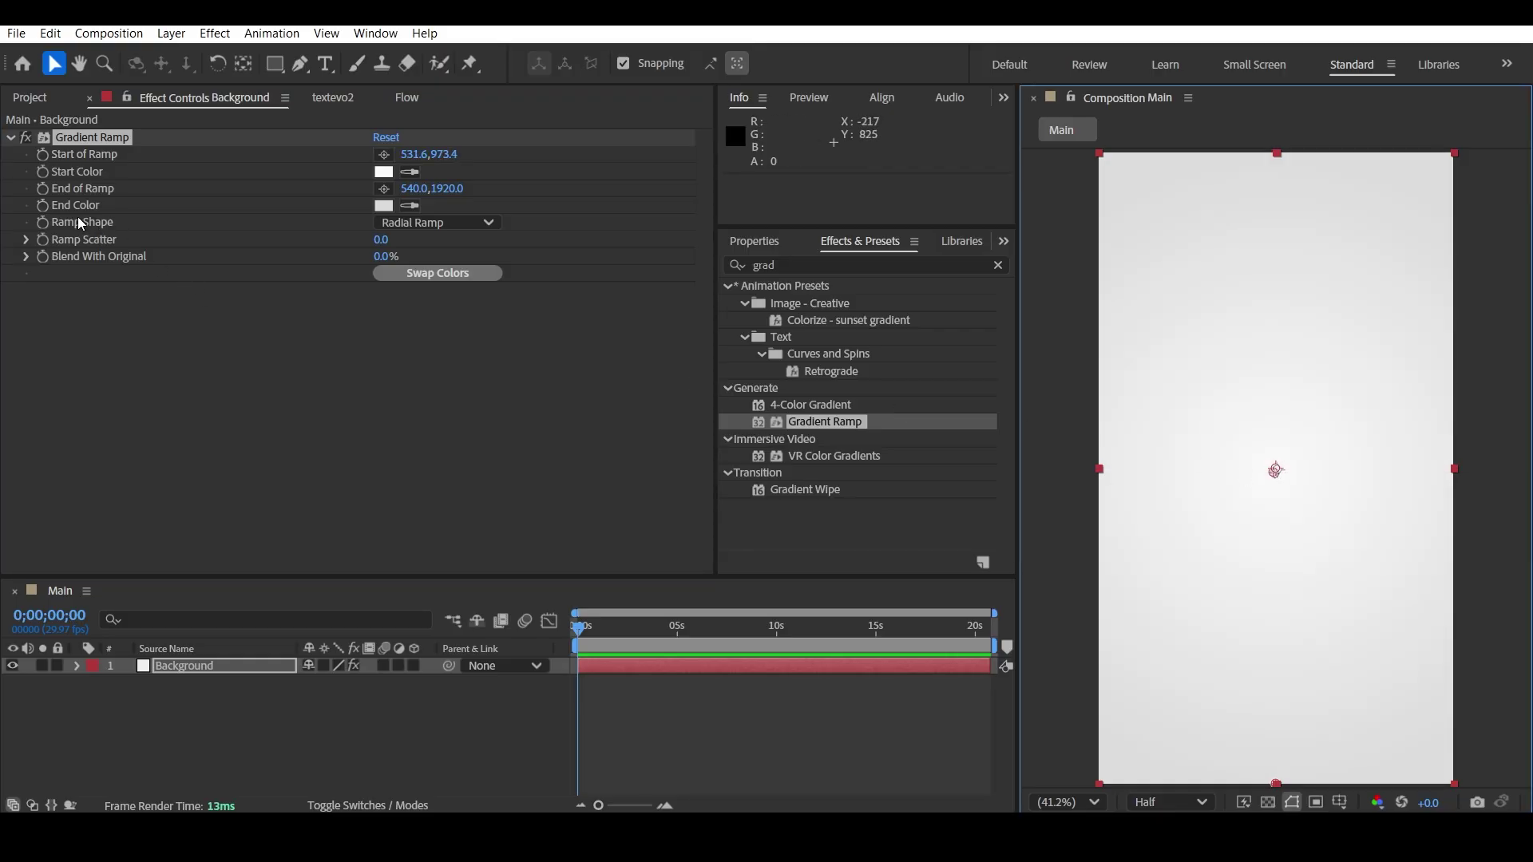
left_click(384, 189)
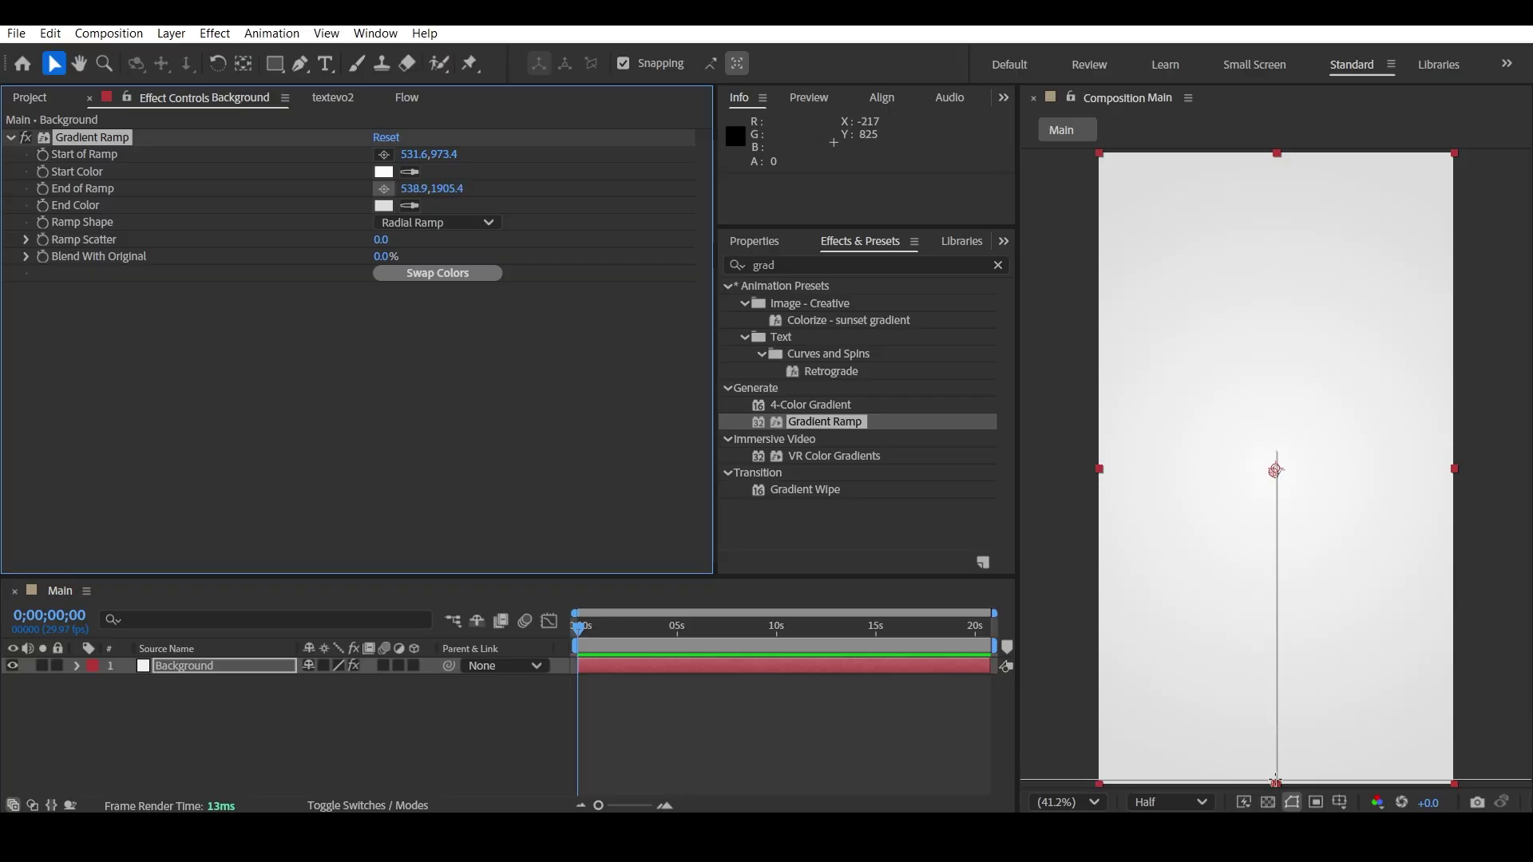
left_click(1275, 783)
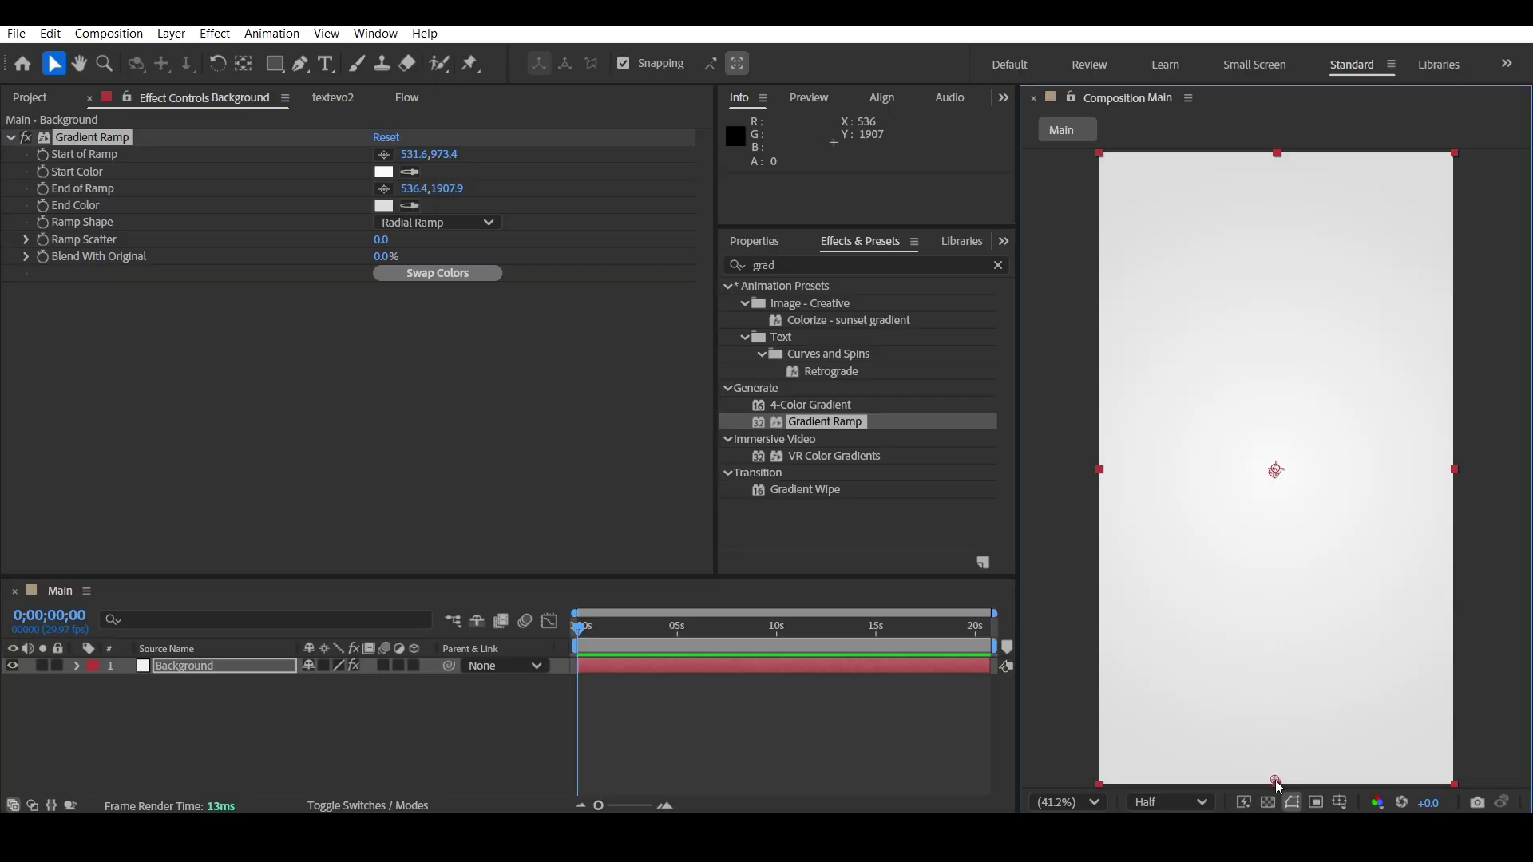
- Apply the Posterize effect to the Background layer and set its level to 161
left_click(782, 266)
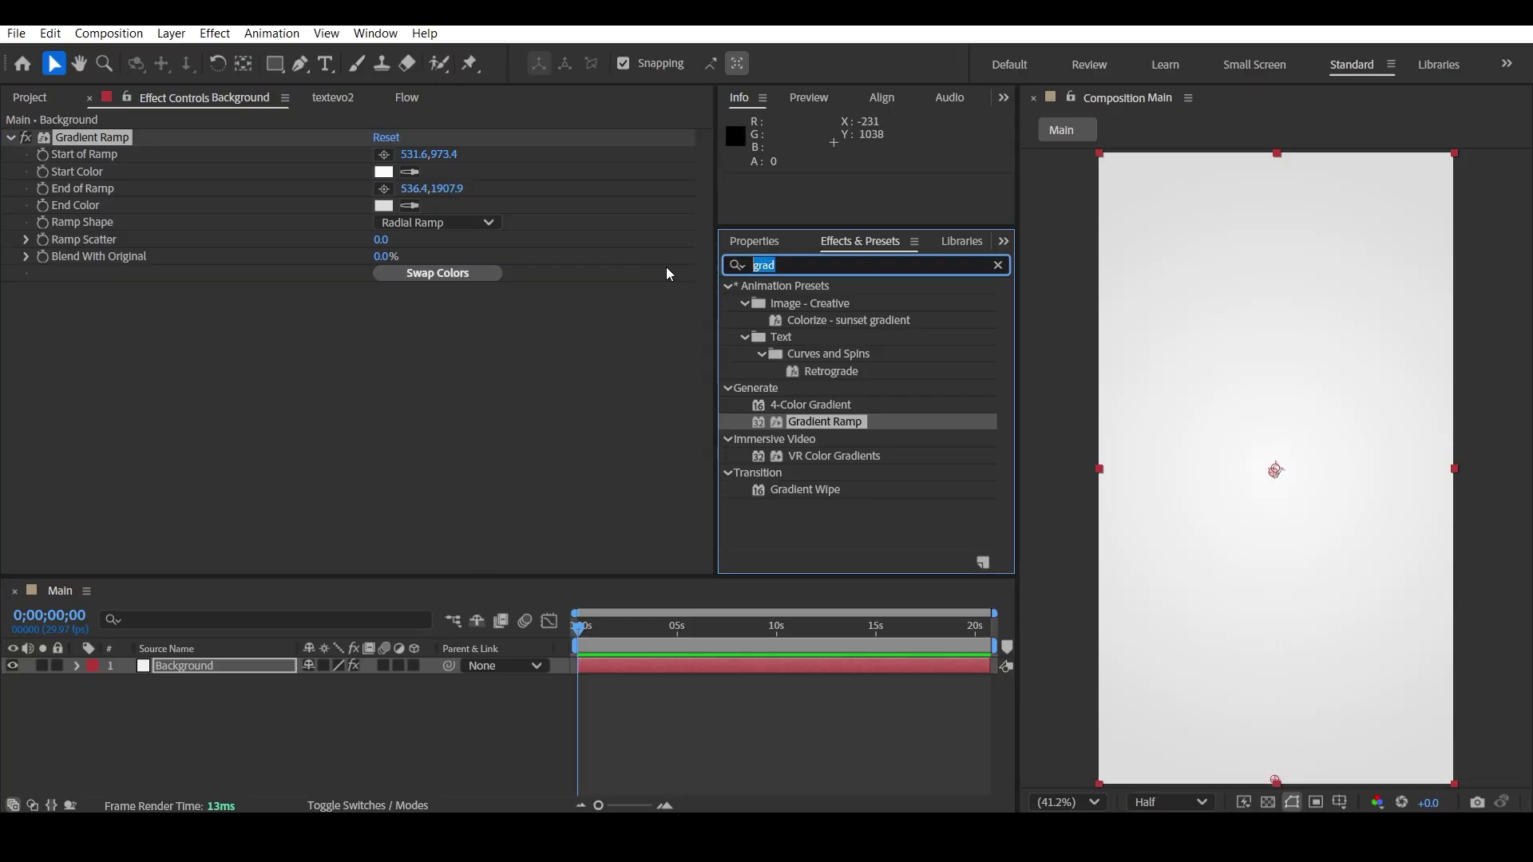
type("post")
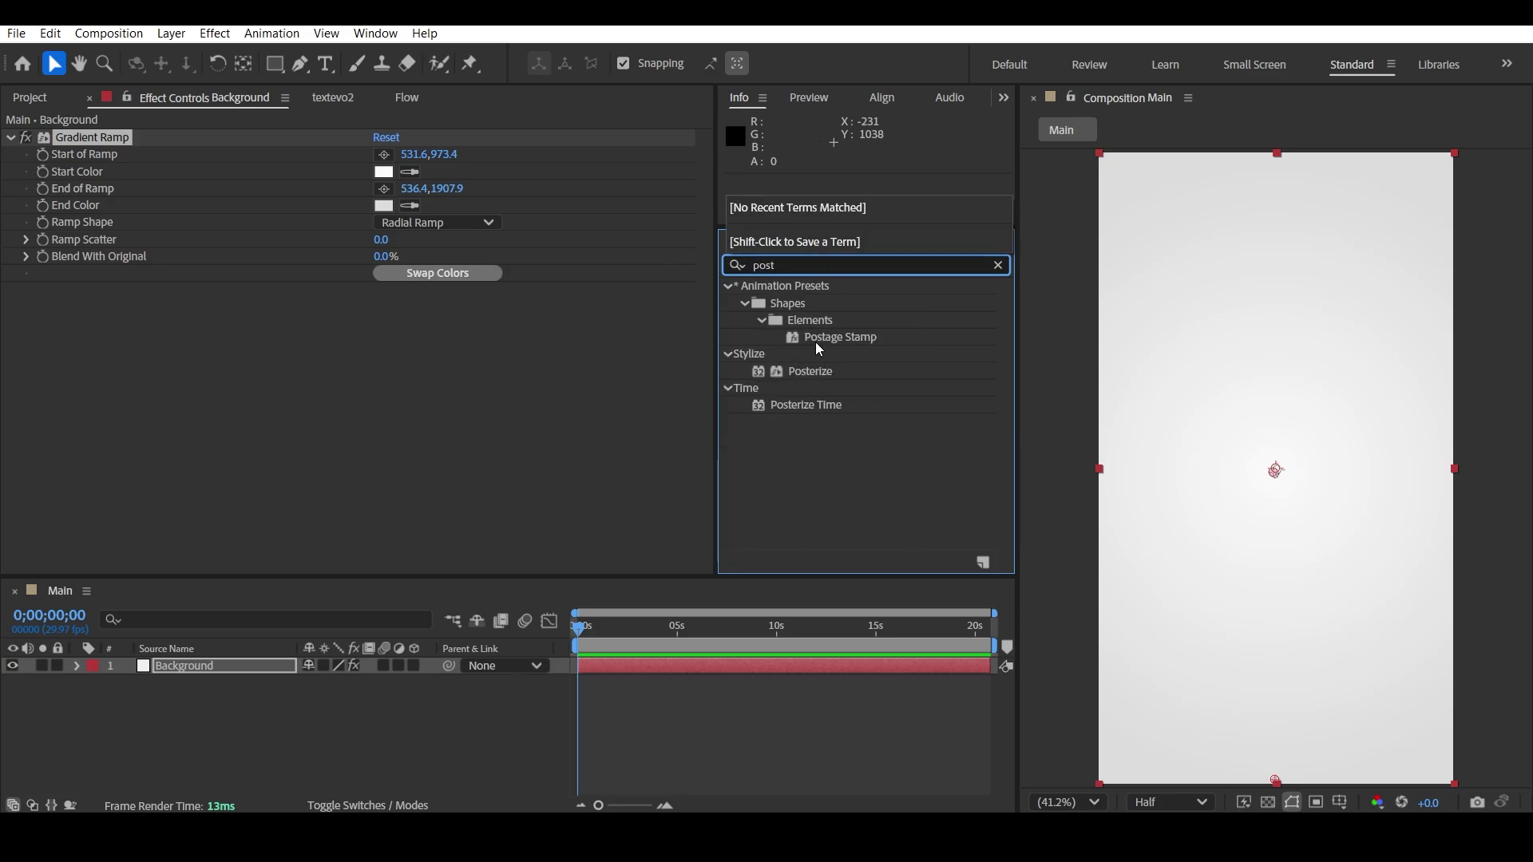
left_click_drag(812, 371, 558, 357)
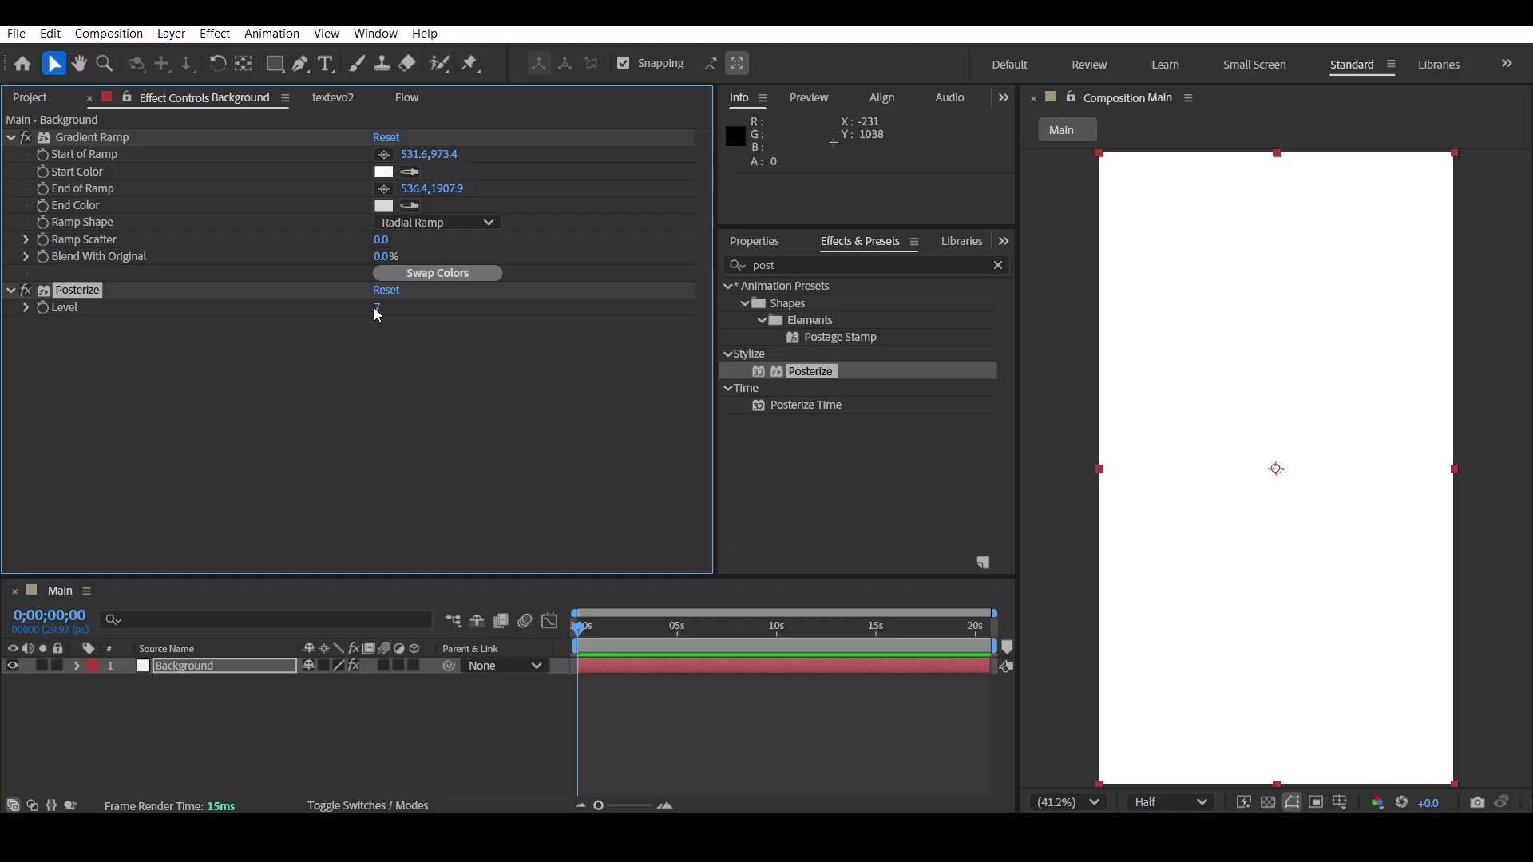
left_click_drag(373, 308, 999, 310)
left_click_drag(1104, 310, 1014, 321)
left_click(521, 378)
- Apply the Noise effect to the Background layer and set the amount of noise to 3%
left_click(885, 259)
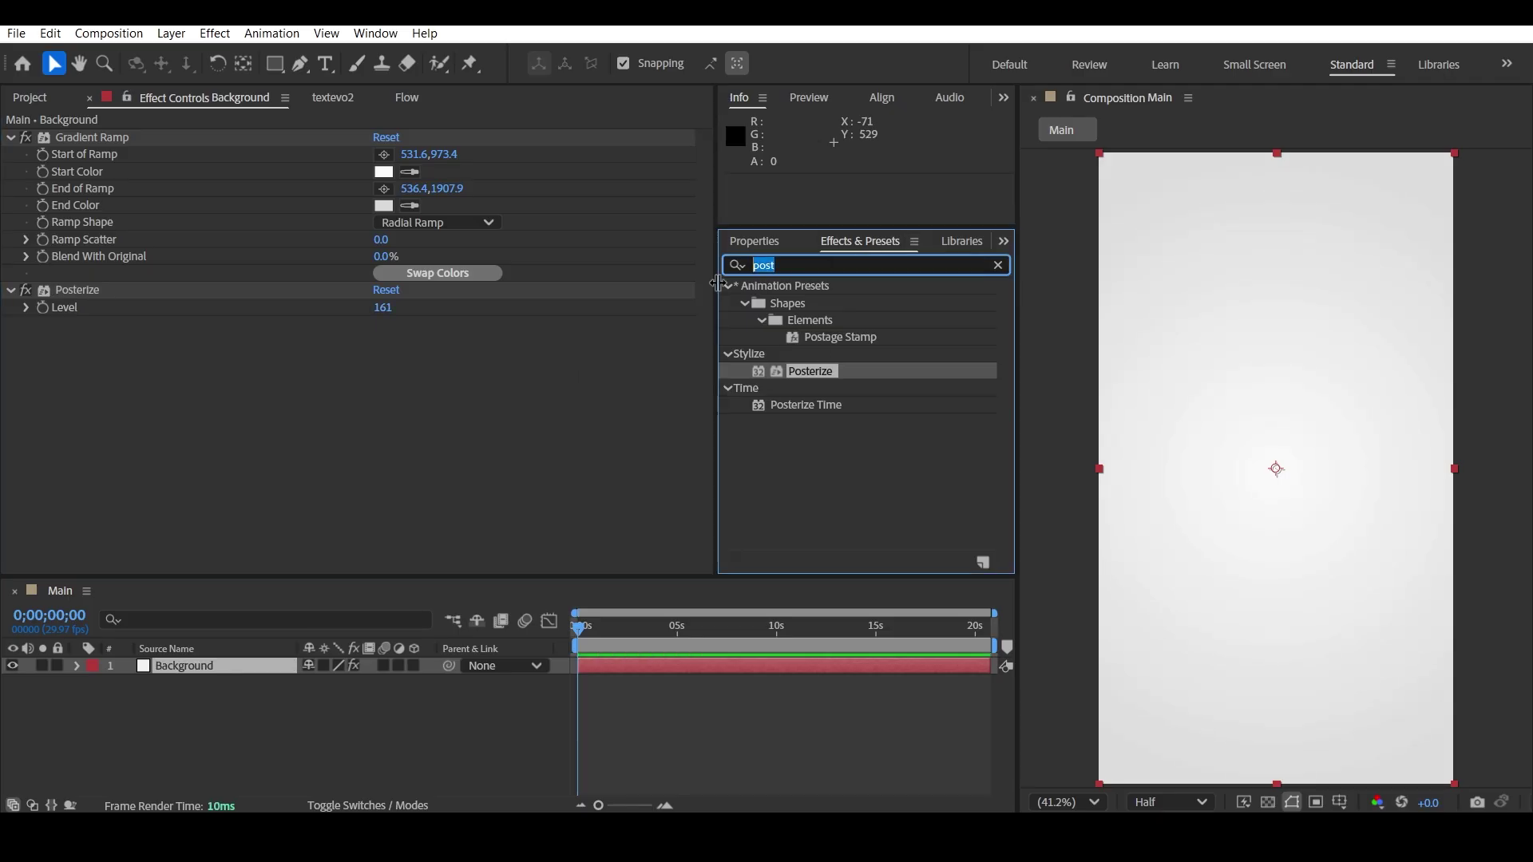
type("noise")
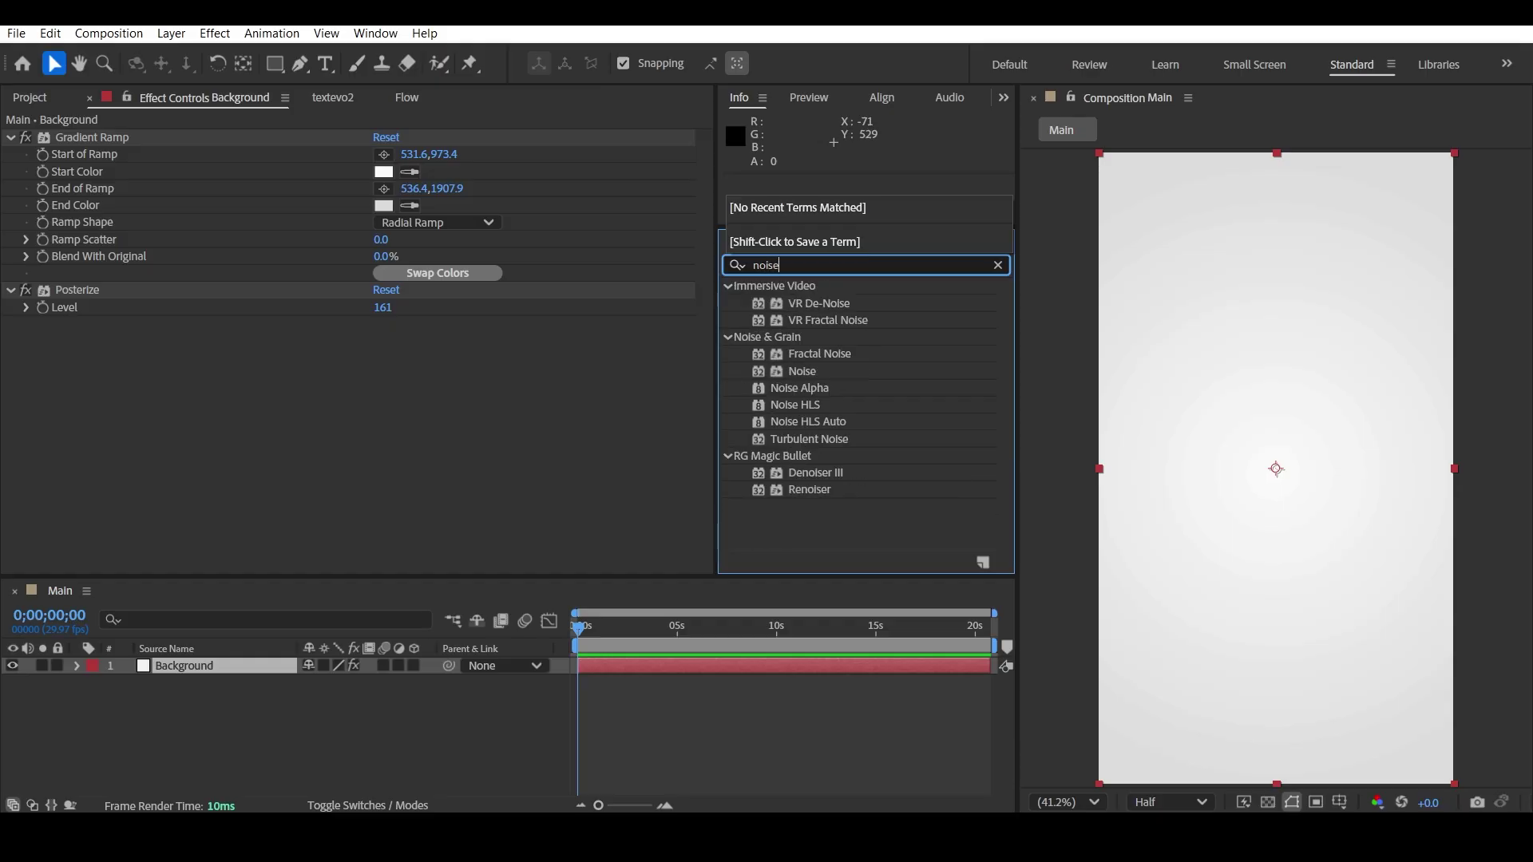
double_click(798, 372)
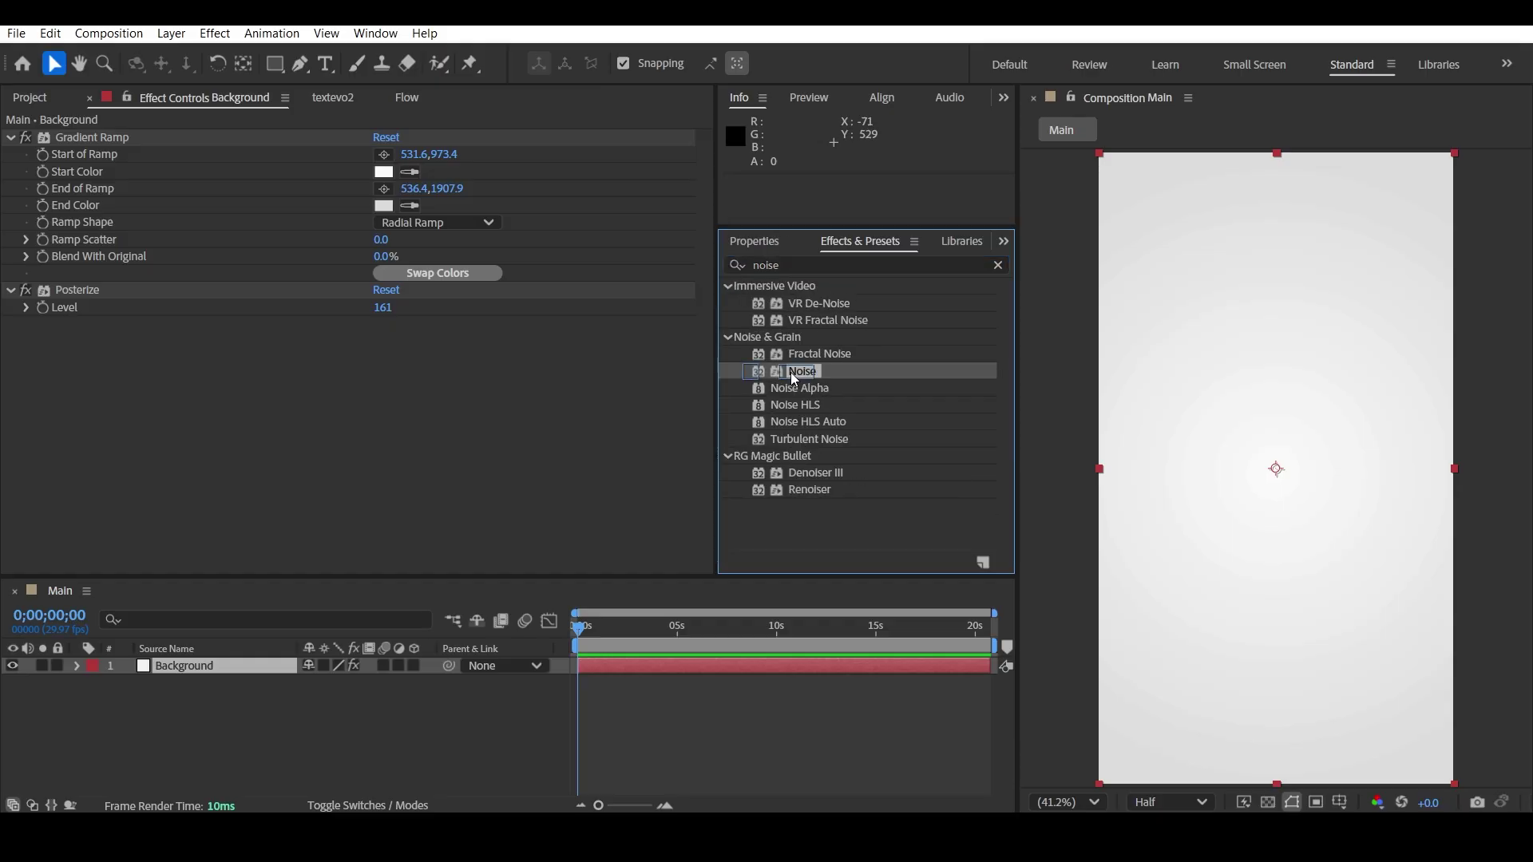
mouse_move(388, 341)
left_mouse_down()
mouse_move(424, 342)
mouse_move(378, 361)
left_mouse_up()
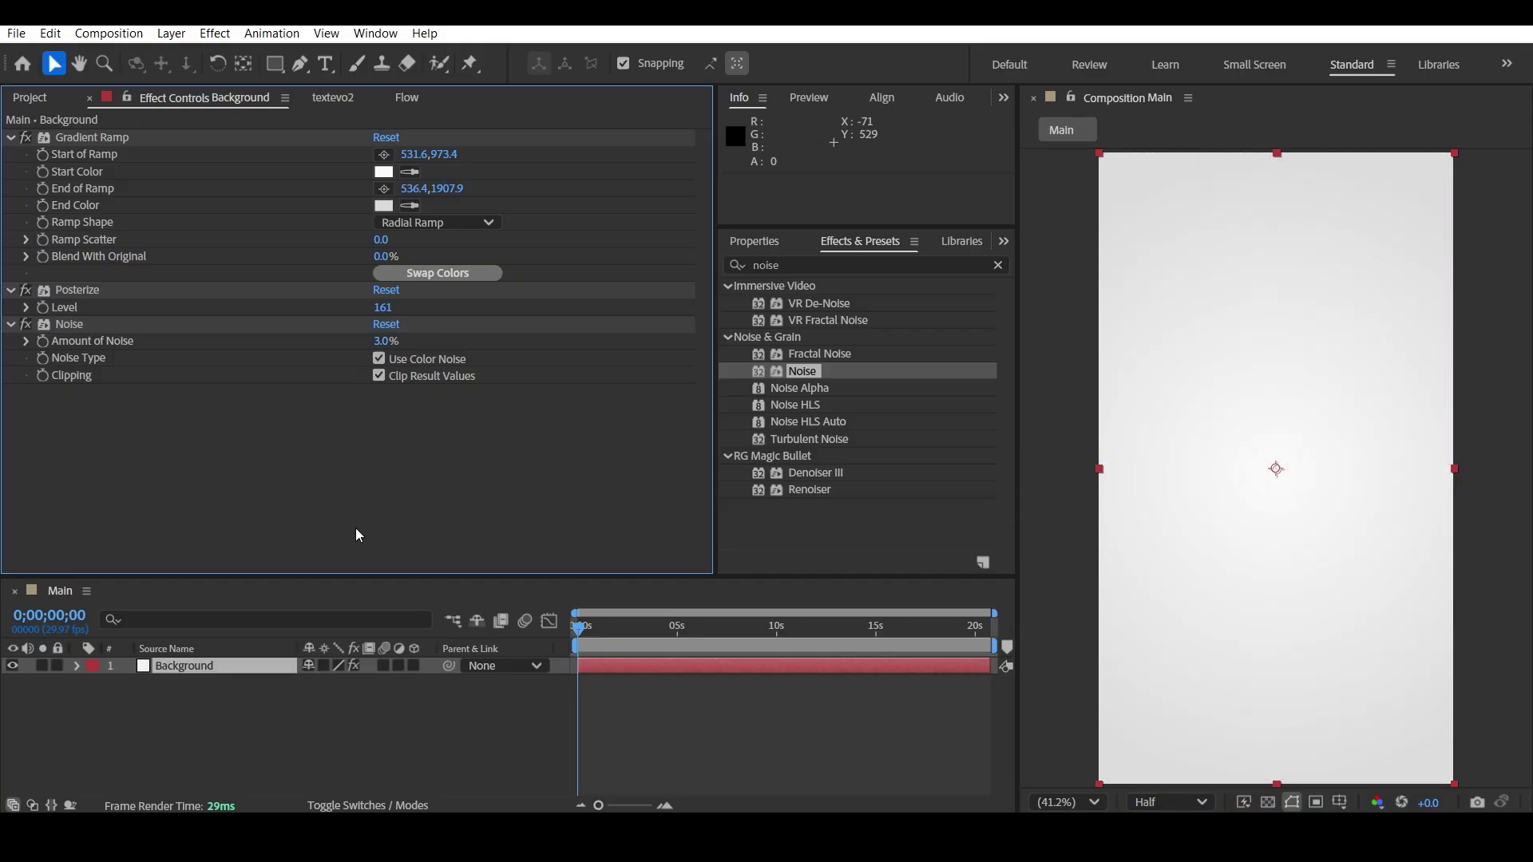
- Add a new text layer reading ELON in the composition, above the middle of the frame
left_click(50, 95)
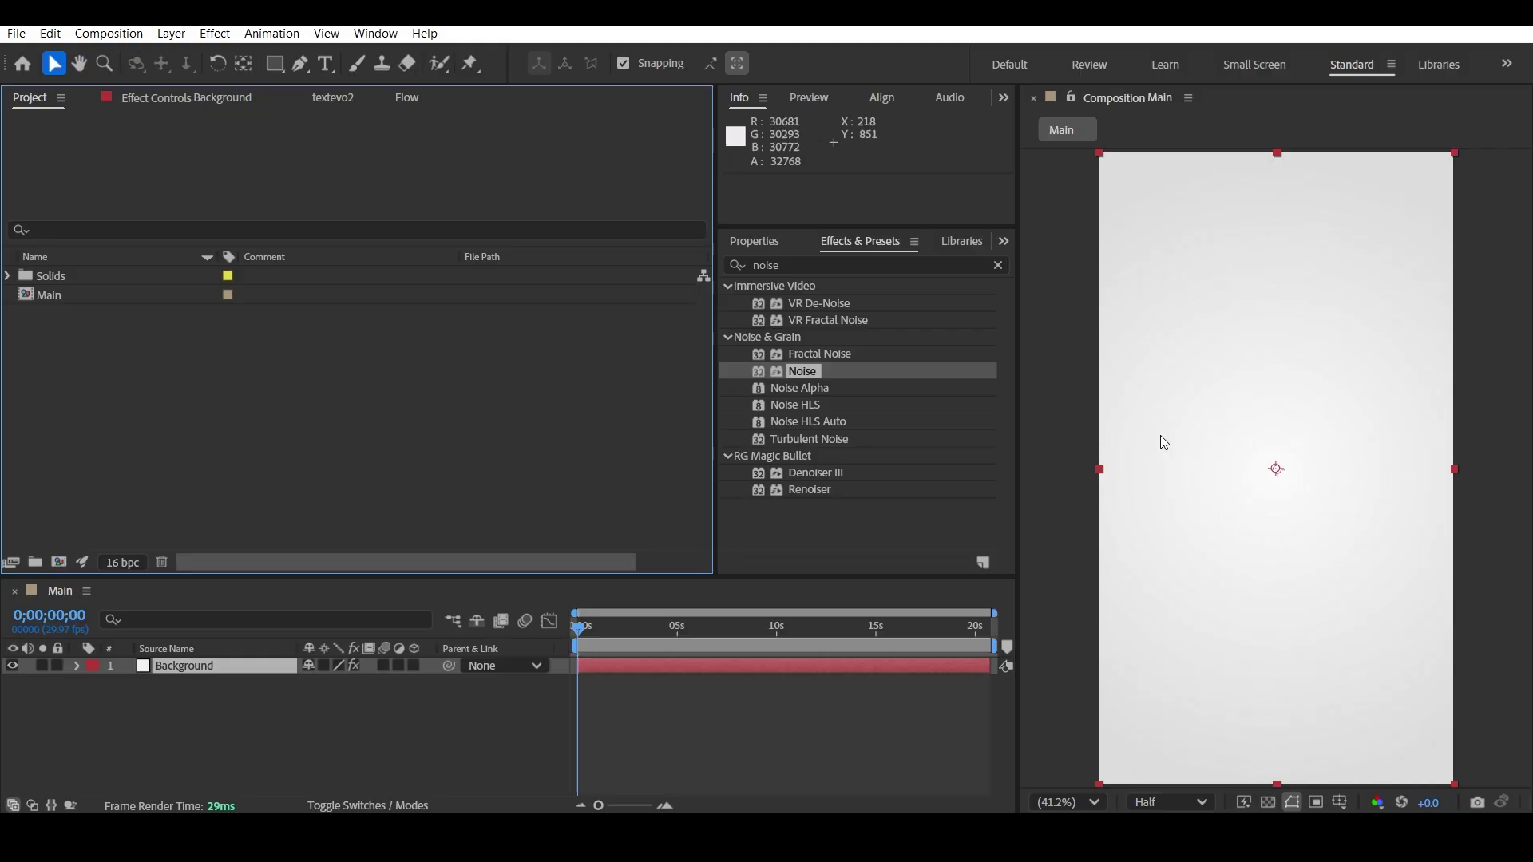
left_click(352, 716)
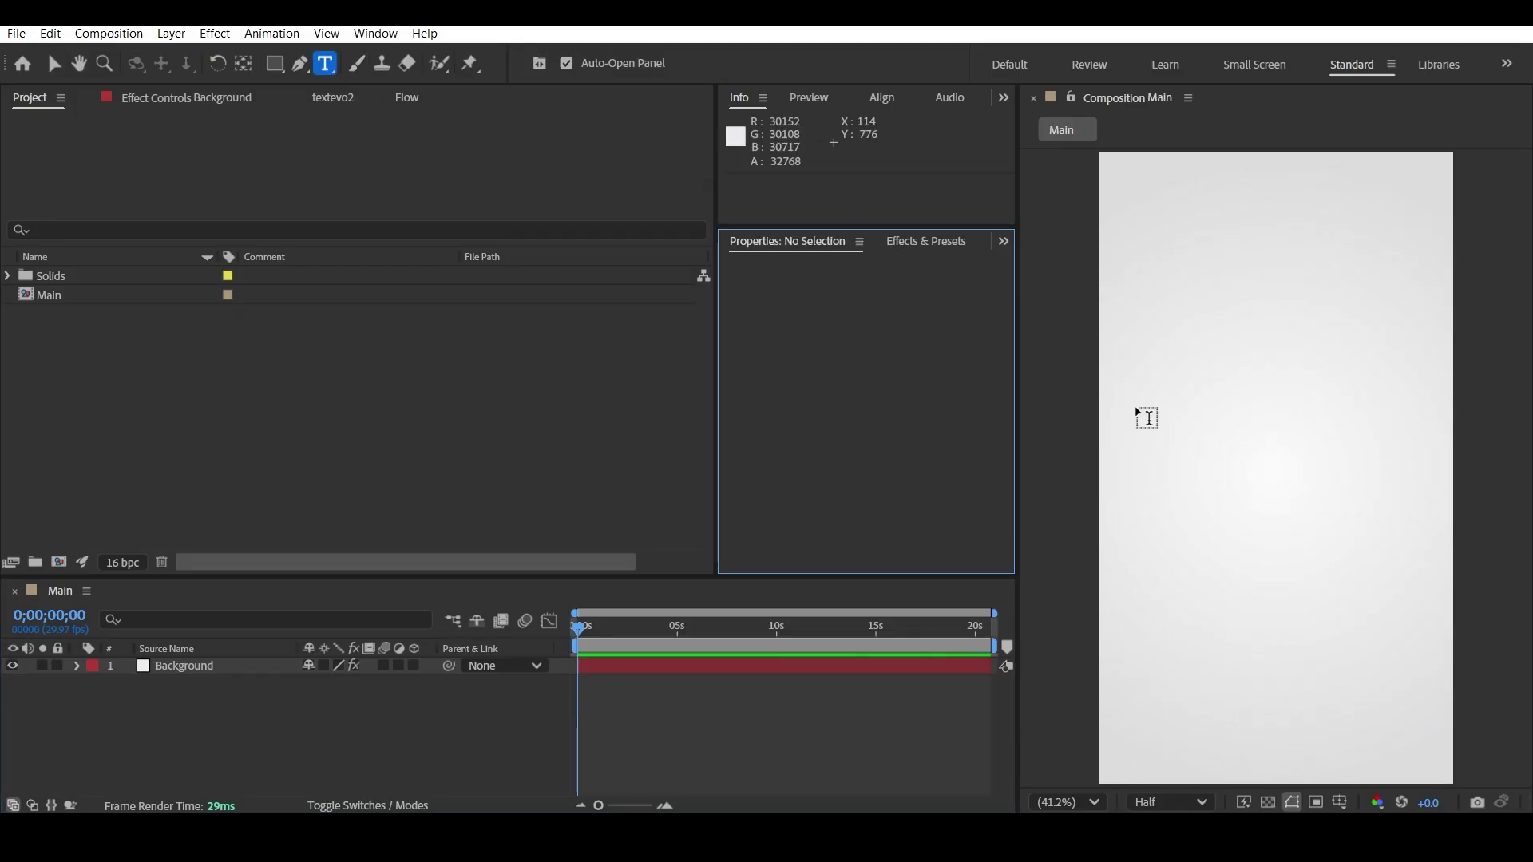
left_click(1146, 426)
type("E")
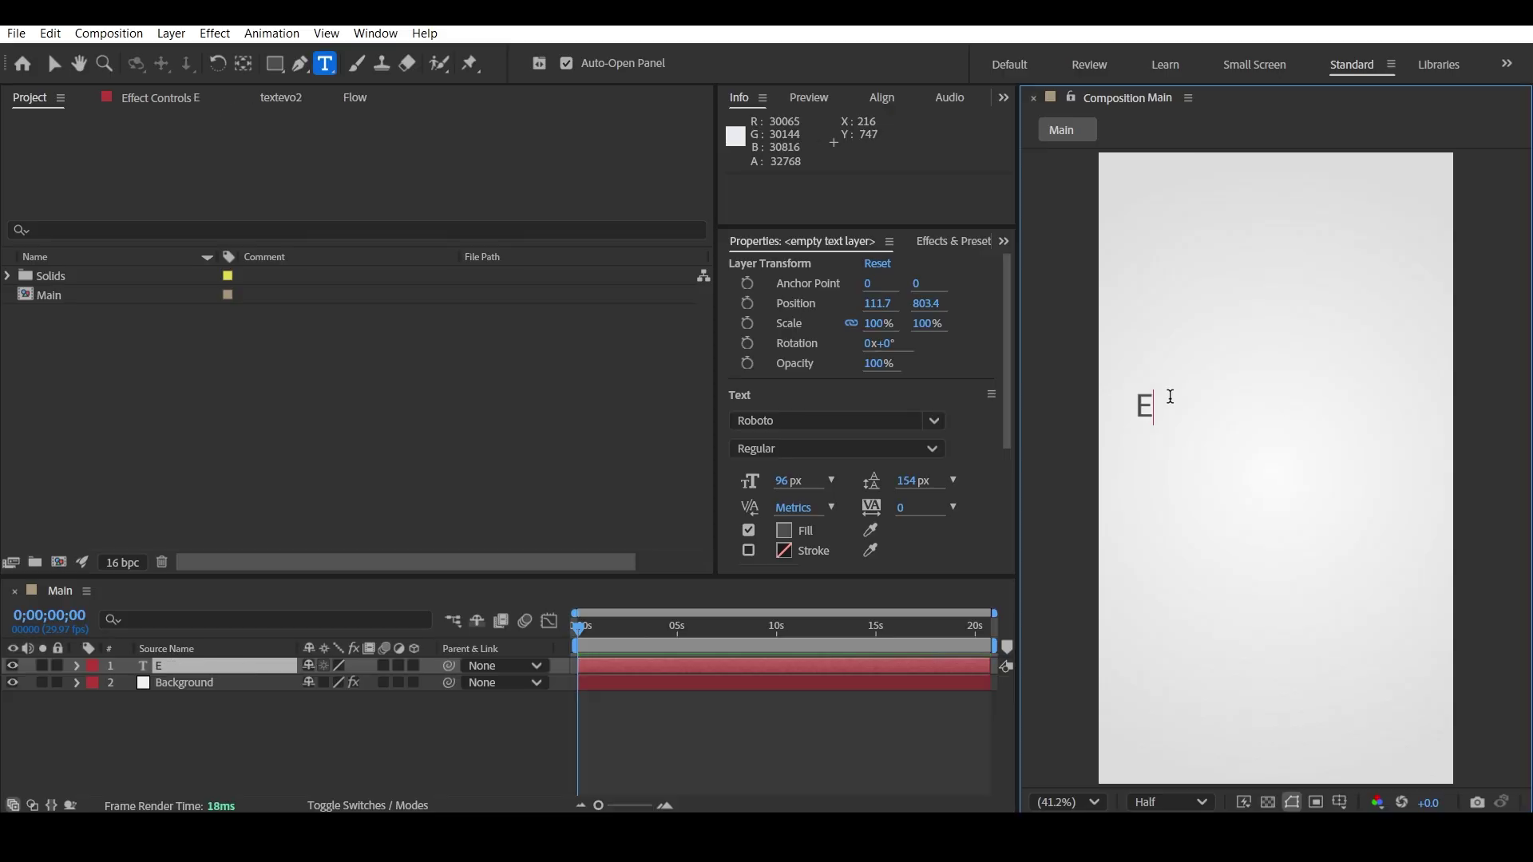
type("LON")
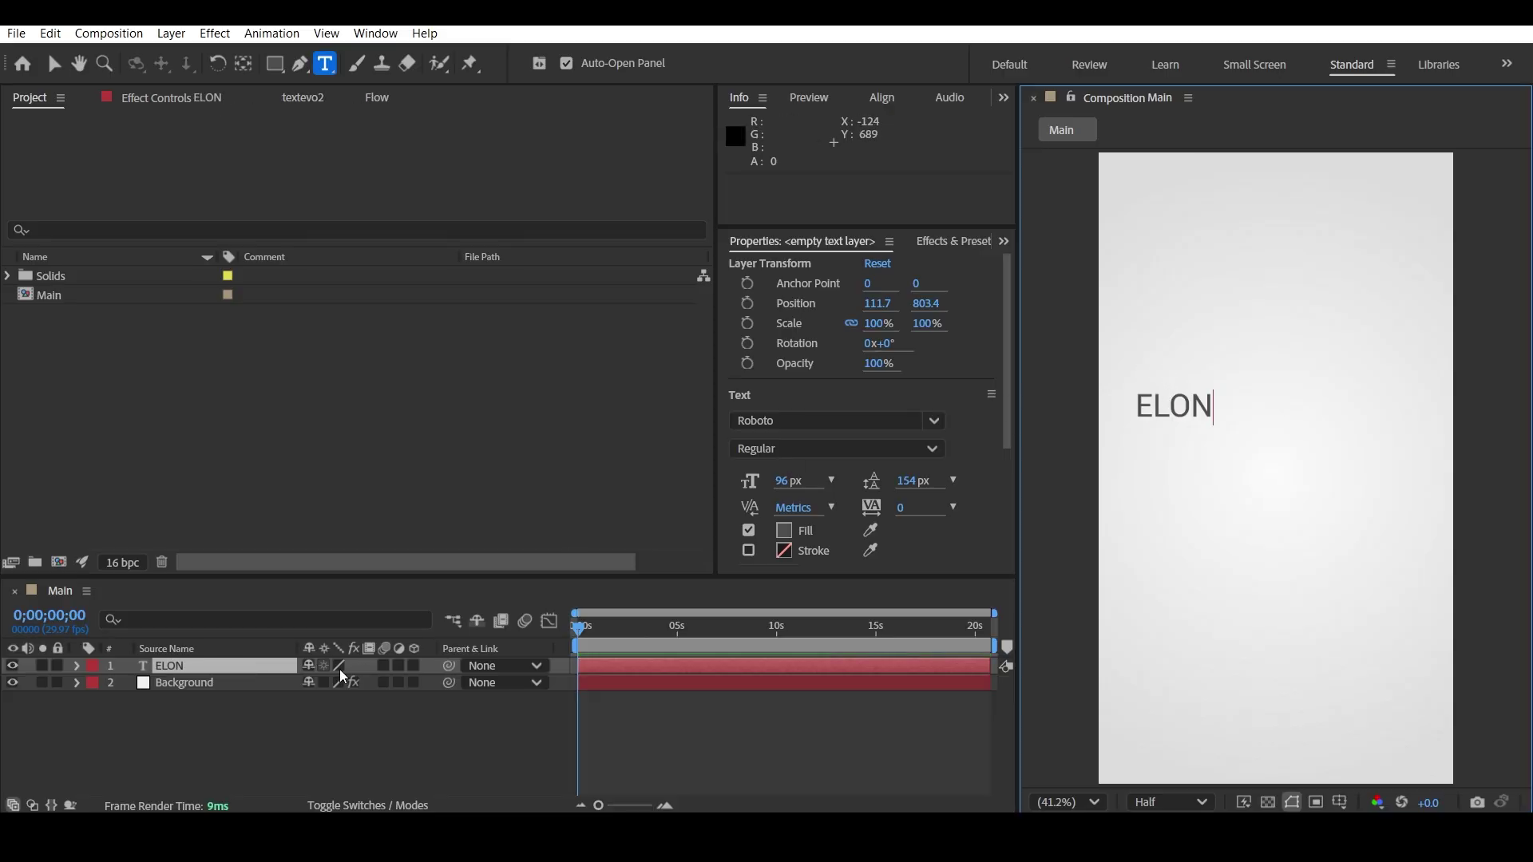
left_click(318, 733)
- Set the font style of the whole ELON text to Roboto Black
left_click(1170, 405)
key("ctrl+a")
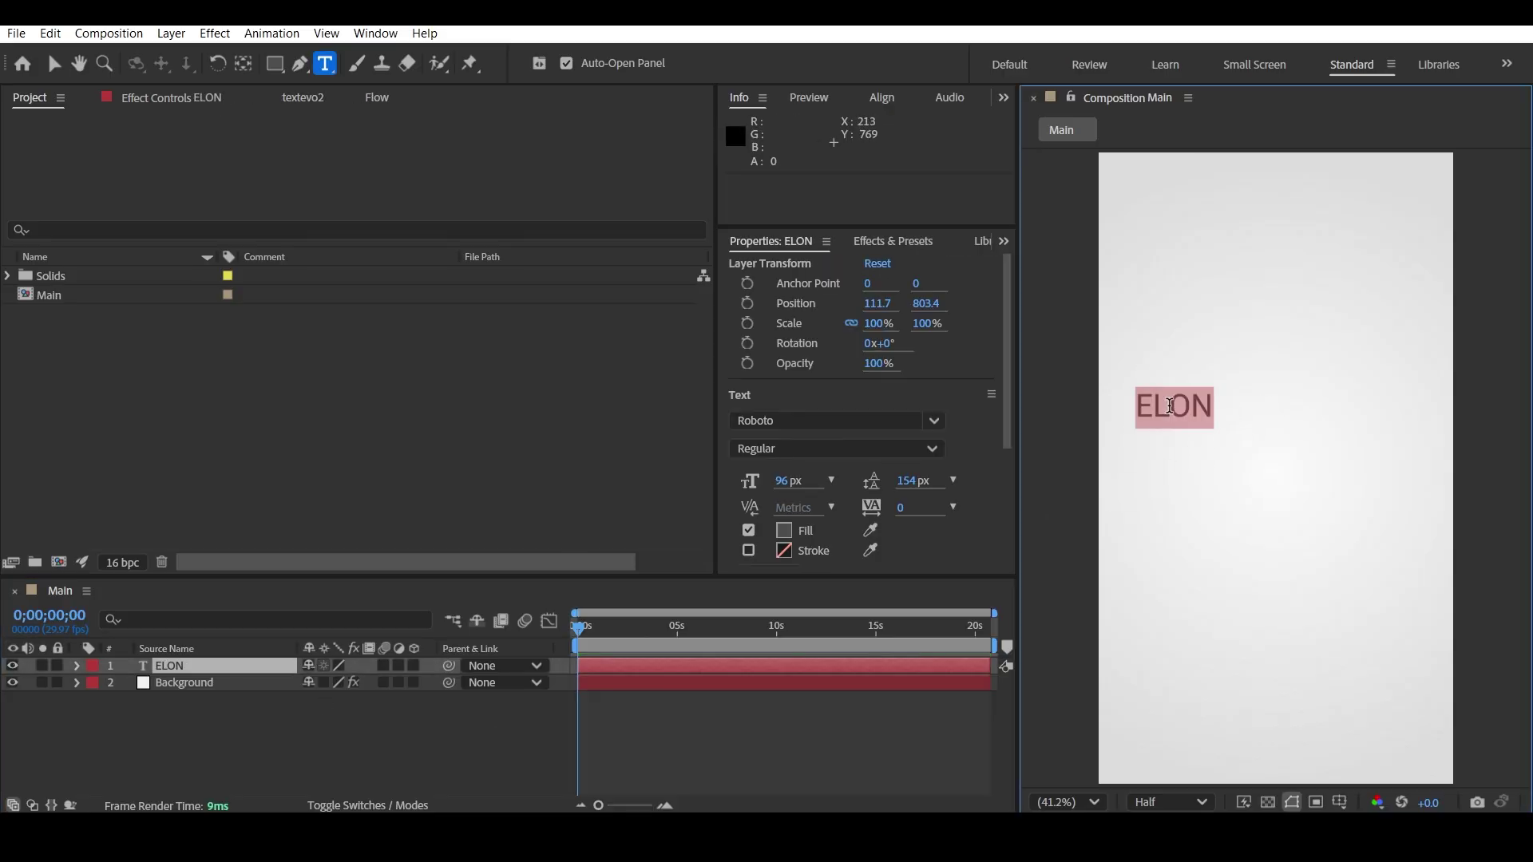
left_click(932, 448)
left_click(804, 551)
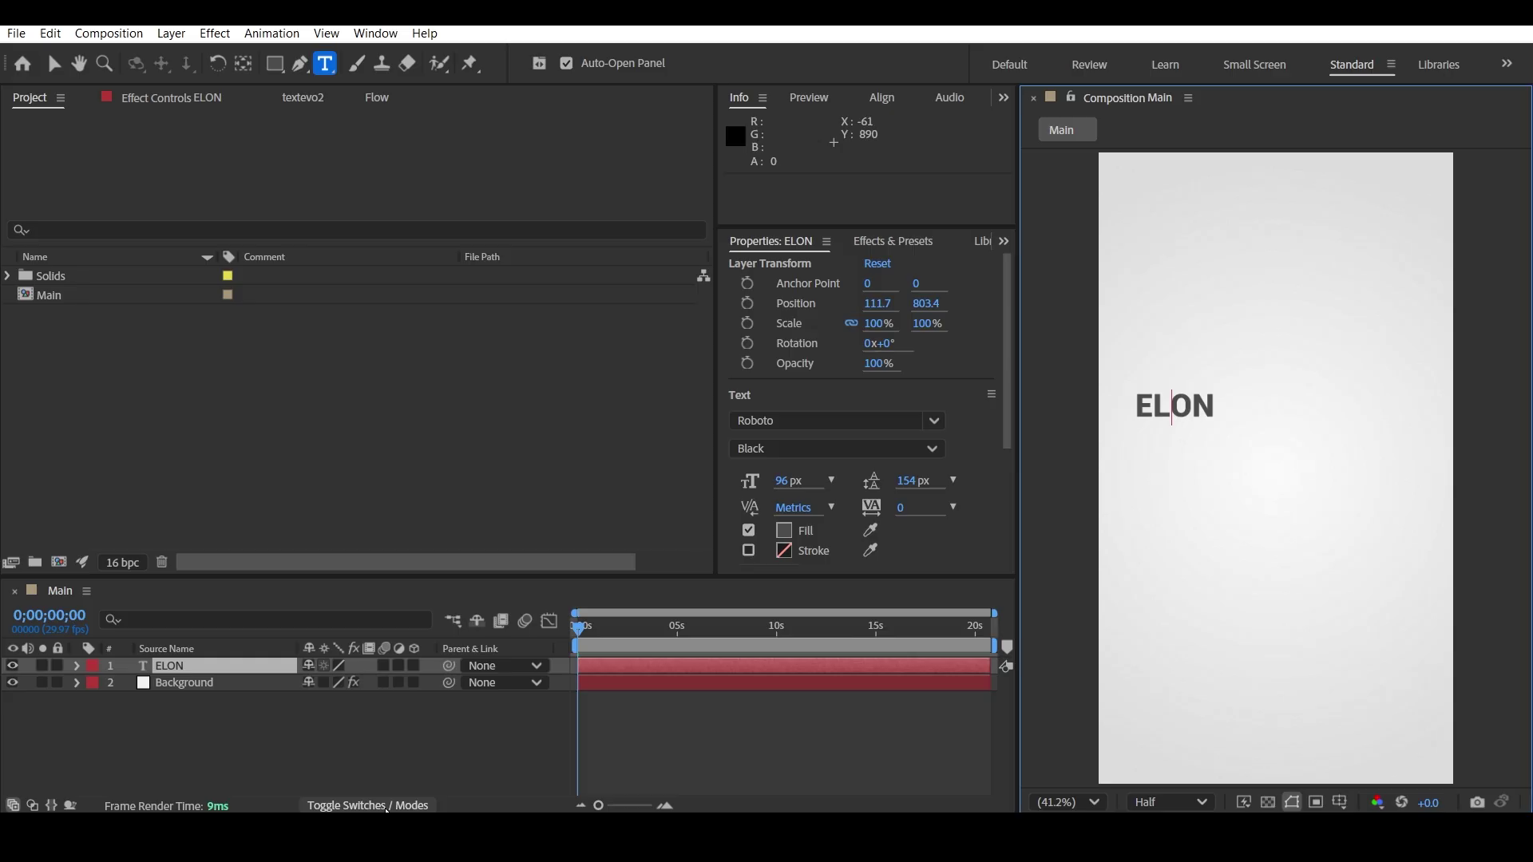
- Move the ELON layer's anchor point to the center of the text, keeping the viewer fitted to the frame
left_click(247, 72)
left_click(1069, 803)
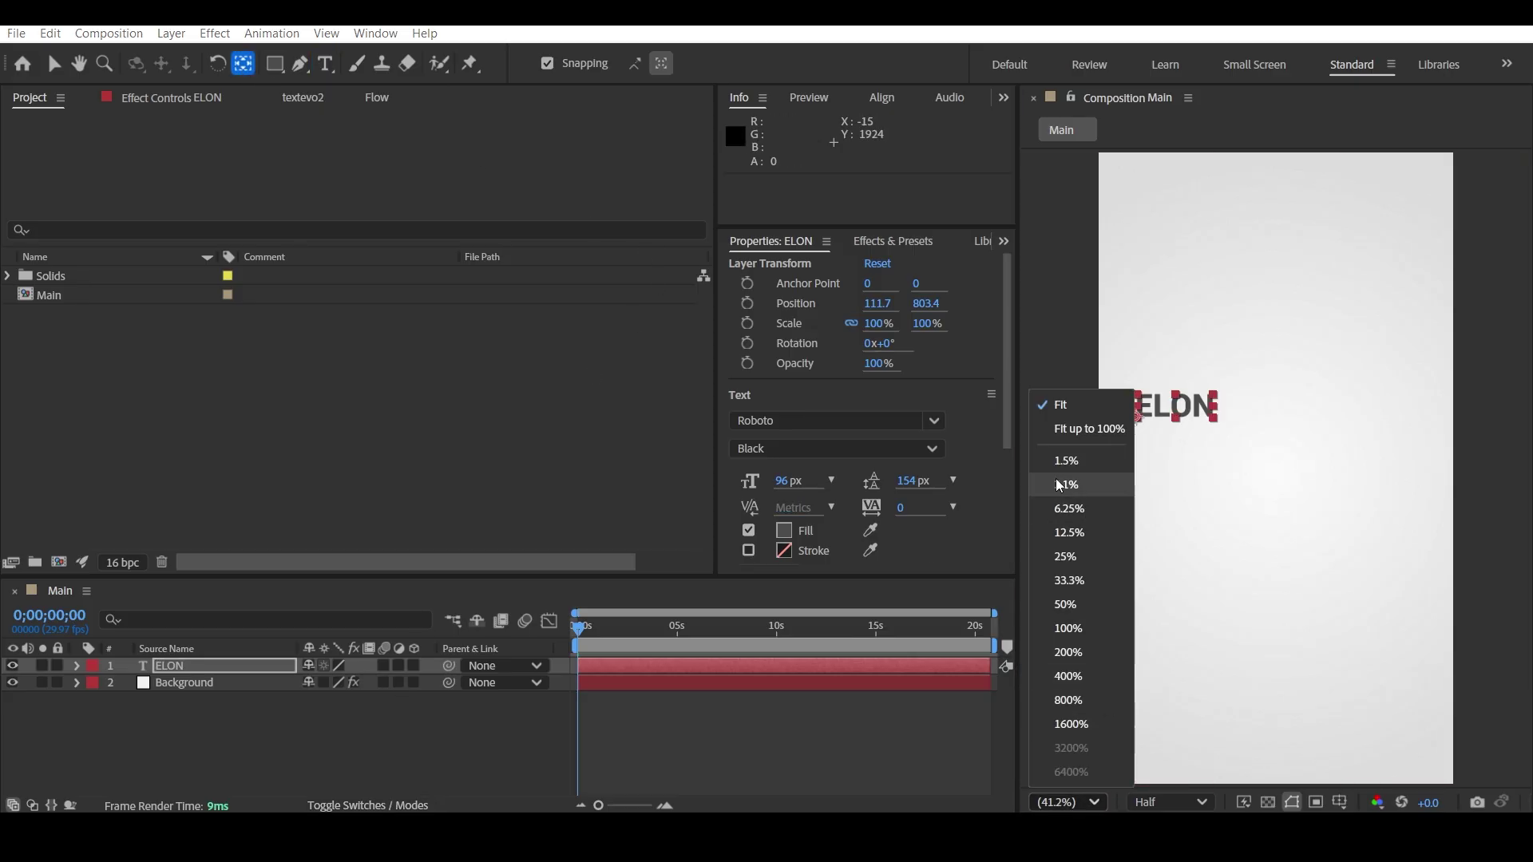
left_click(1055, 408)
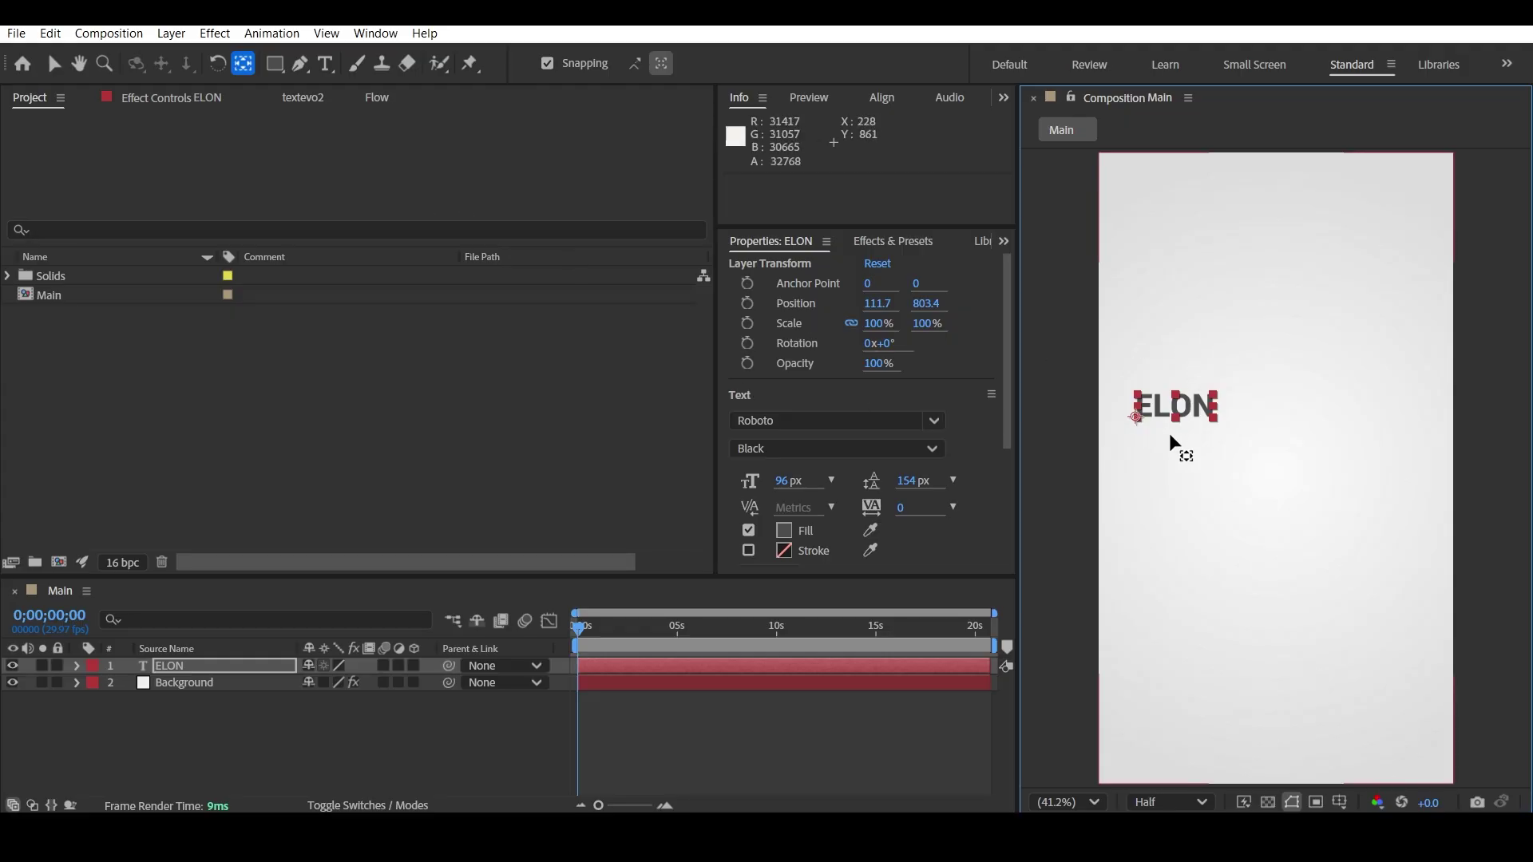
left_click(359, 779)
- Make the ELON text layer a 3D layer
left_click(416, 667)
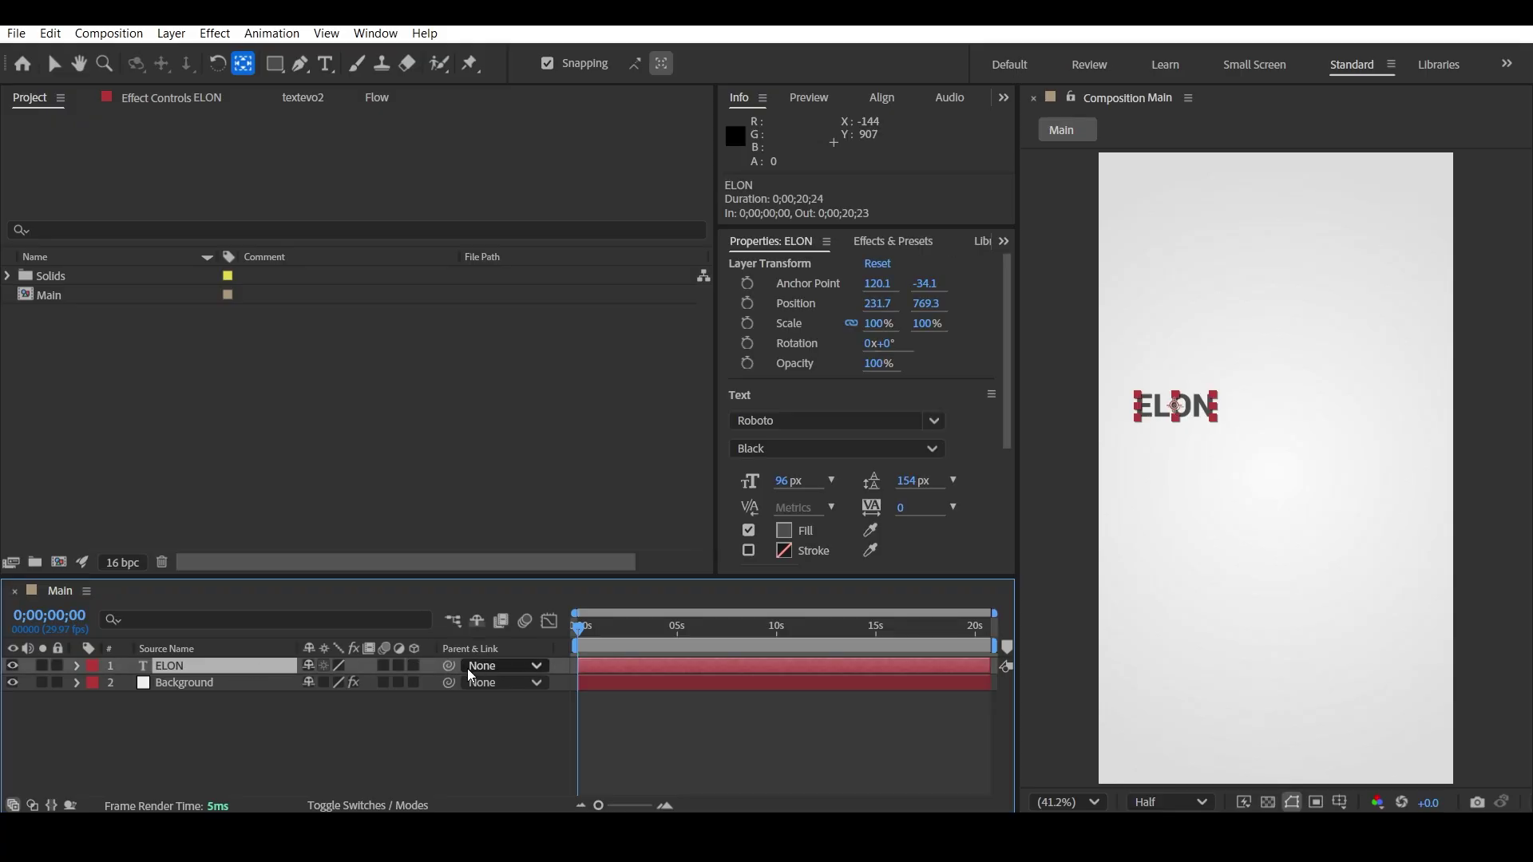
left_click(413, 666)
left_click(421, 719)
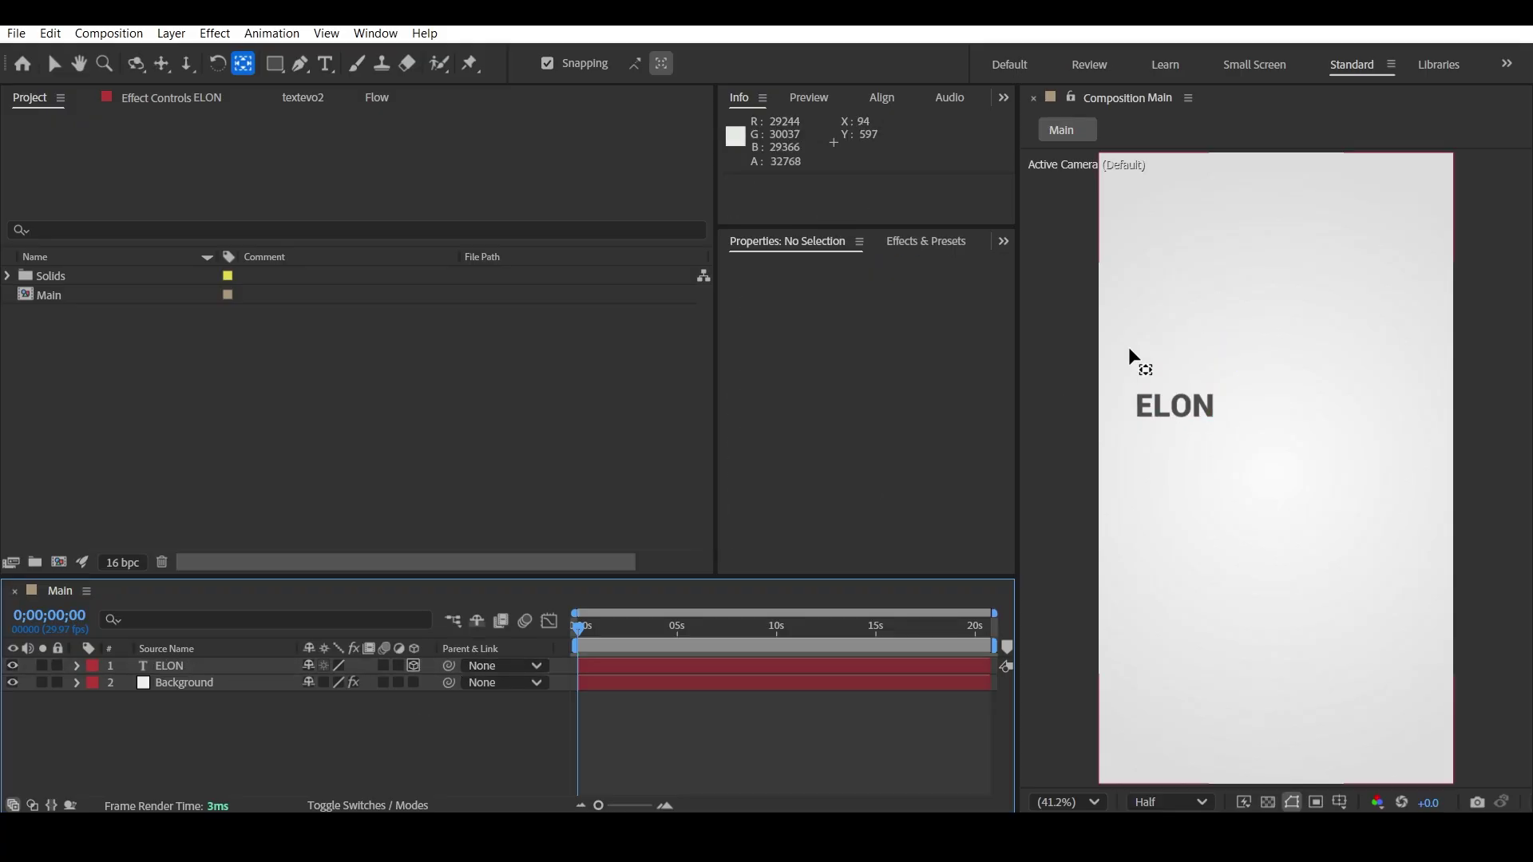
- Scale the ELON layer to 159% and set its position to 272.7, 887.3
key("v")
left_click(189, 666)
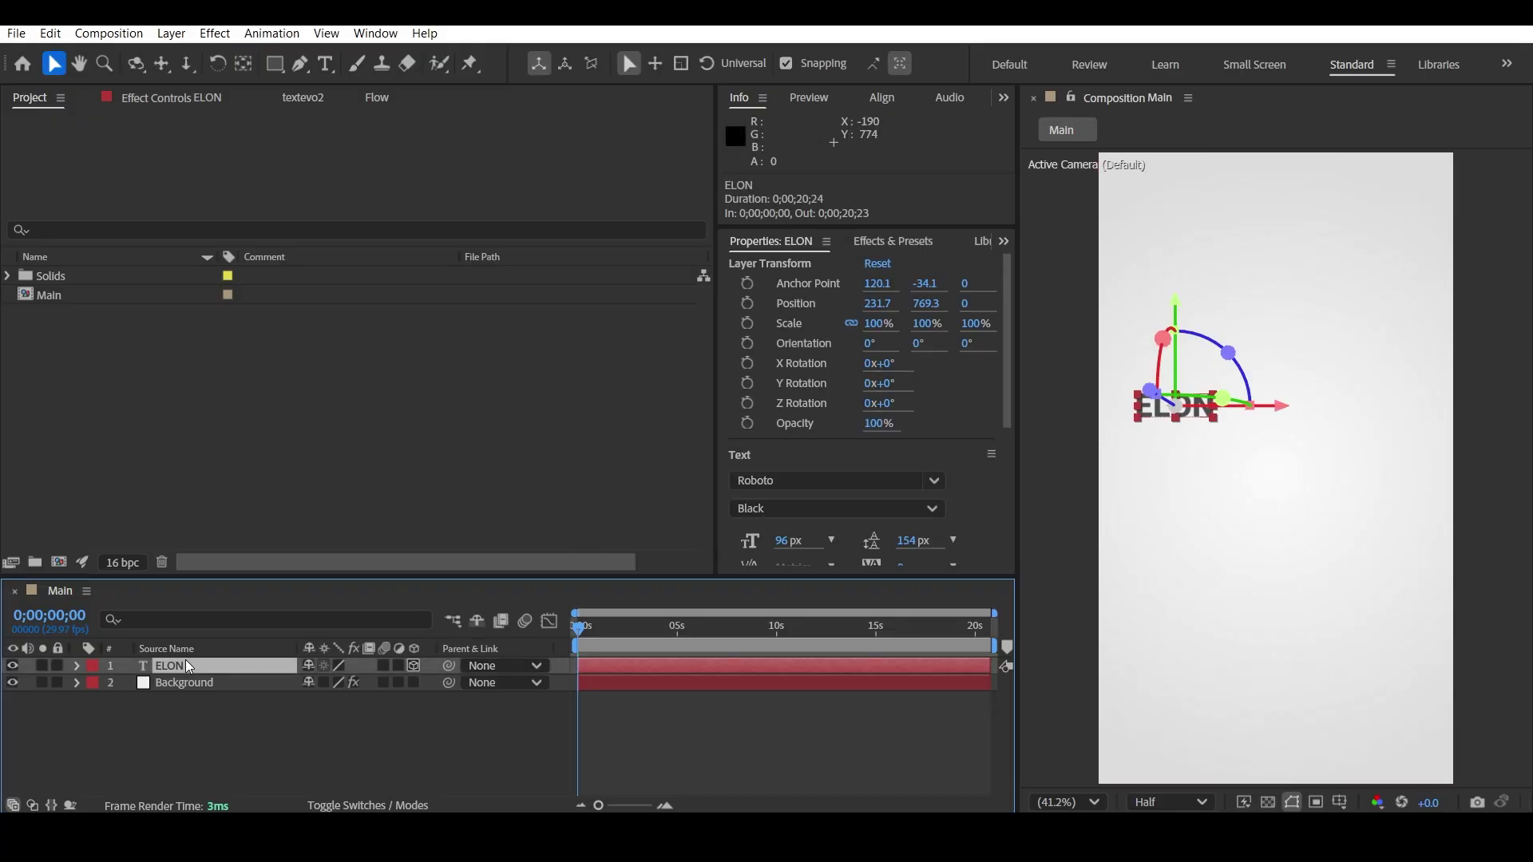
key("p")
key("shift+s")
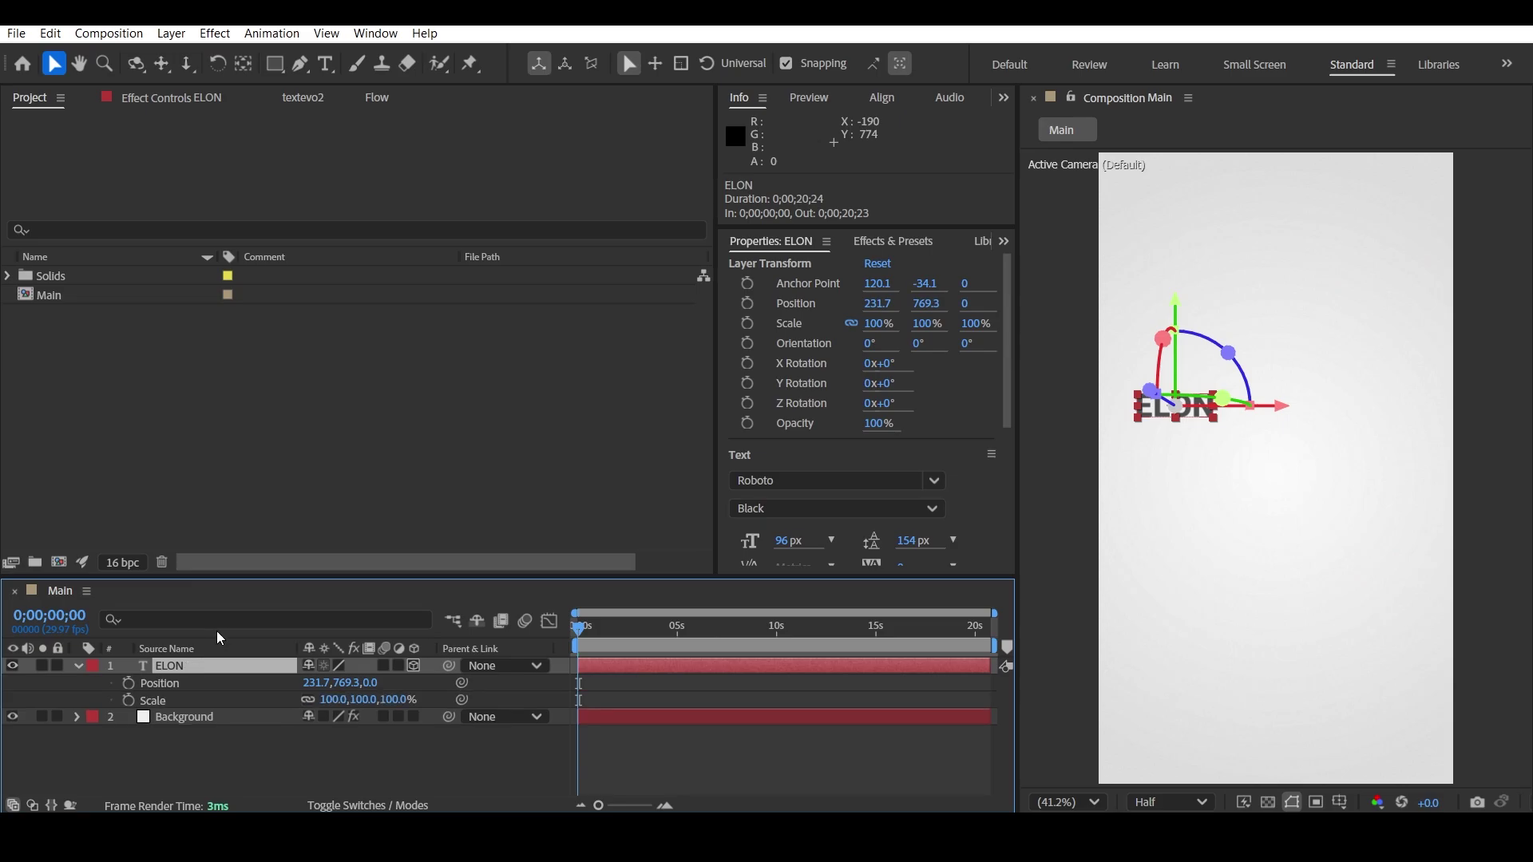
mouse_move(339, 688)
left_mouse_down()
mouse_move(483, 676)
mouse_move(369, 699)
mouse_move(423, 699)
mouse_move(335, 687)
mouse_move(366, 700)
left_mouse_up()
left_click(380, 739)
left_click(368, 753)
left_click(356, 758)
left_click(371, 742)
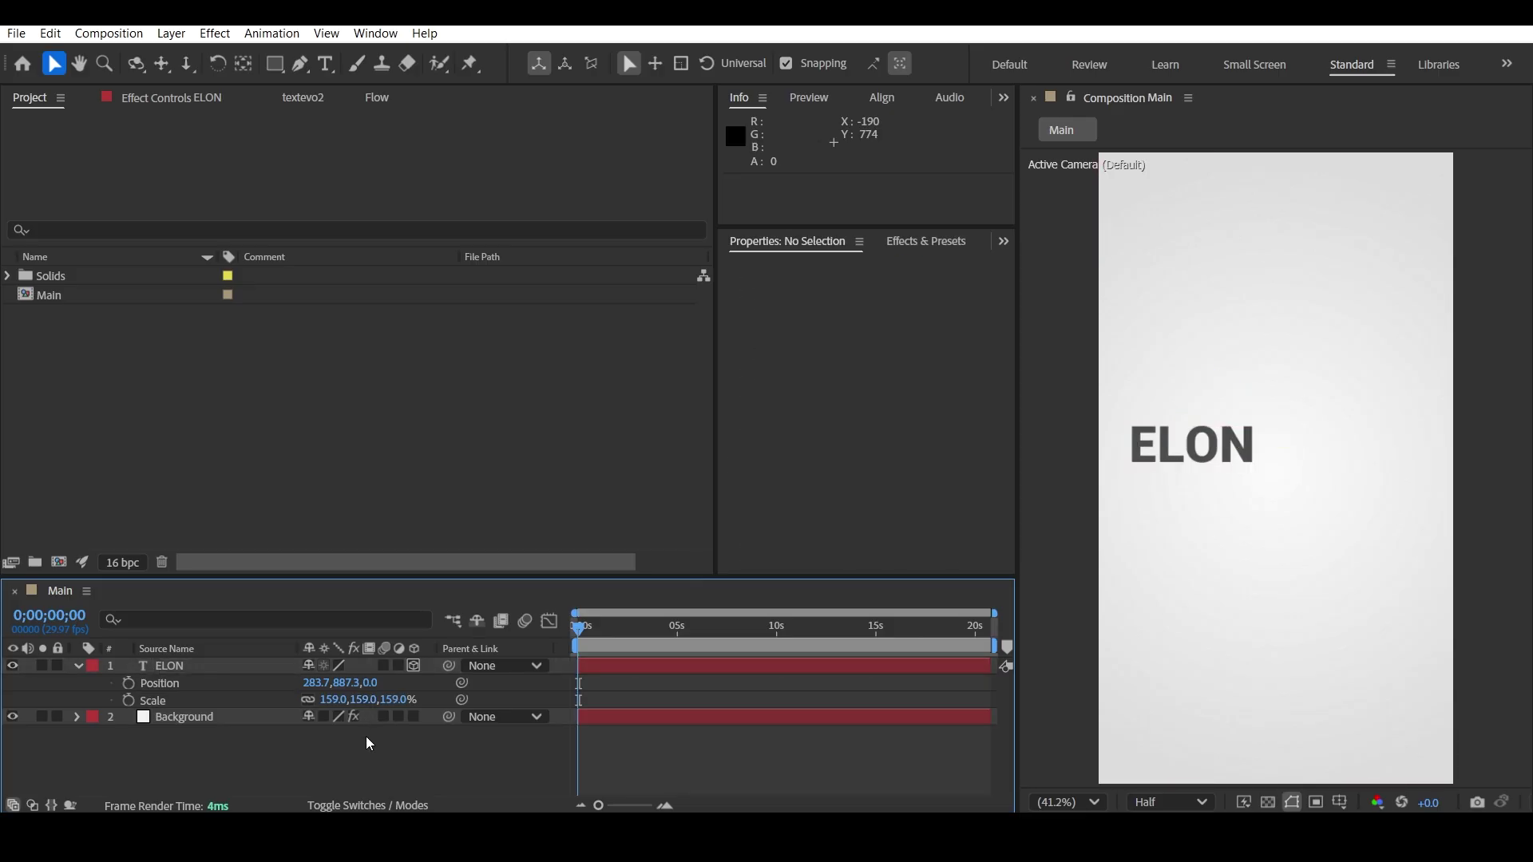
left_click_drag(317, 683, 310, 684)
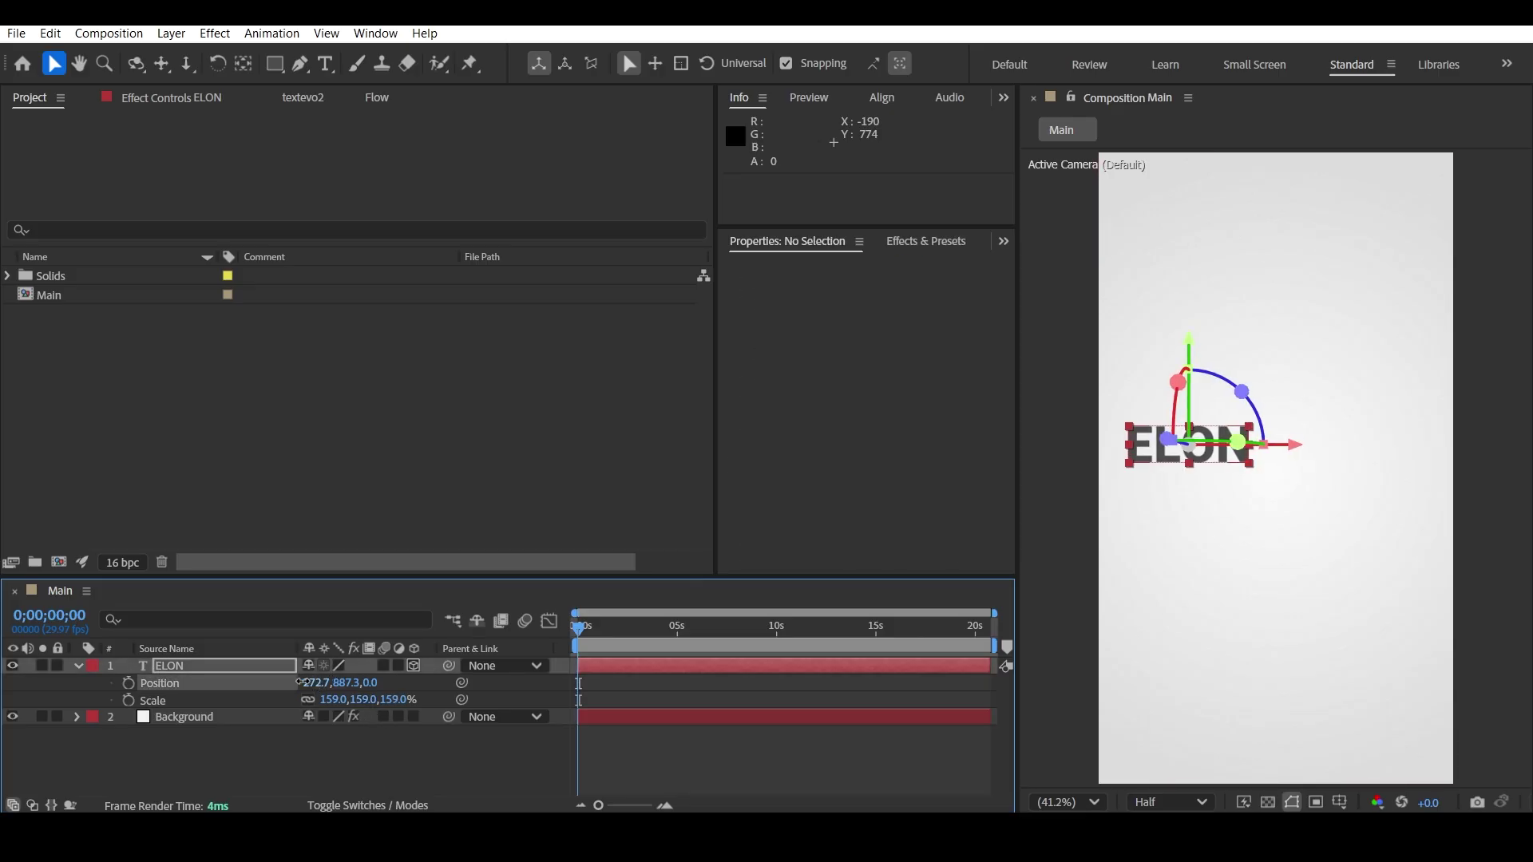
left_click(325, 745)
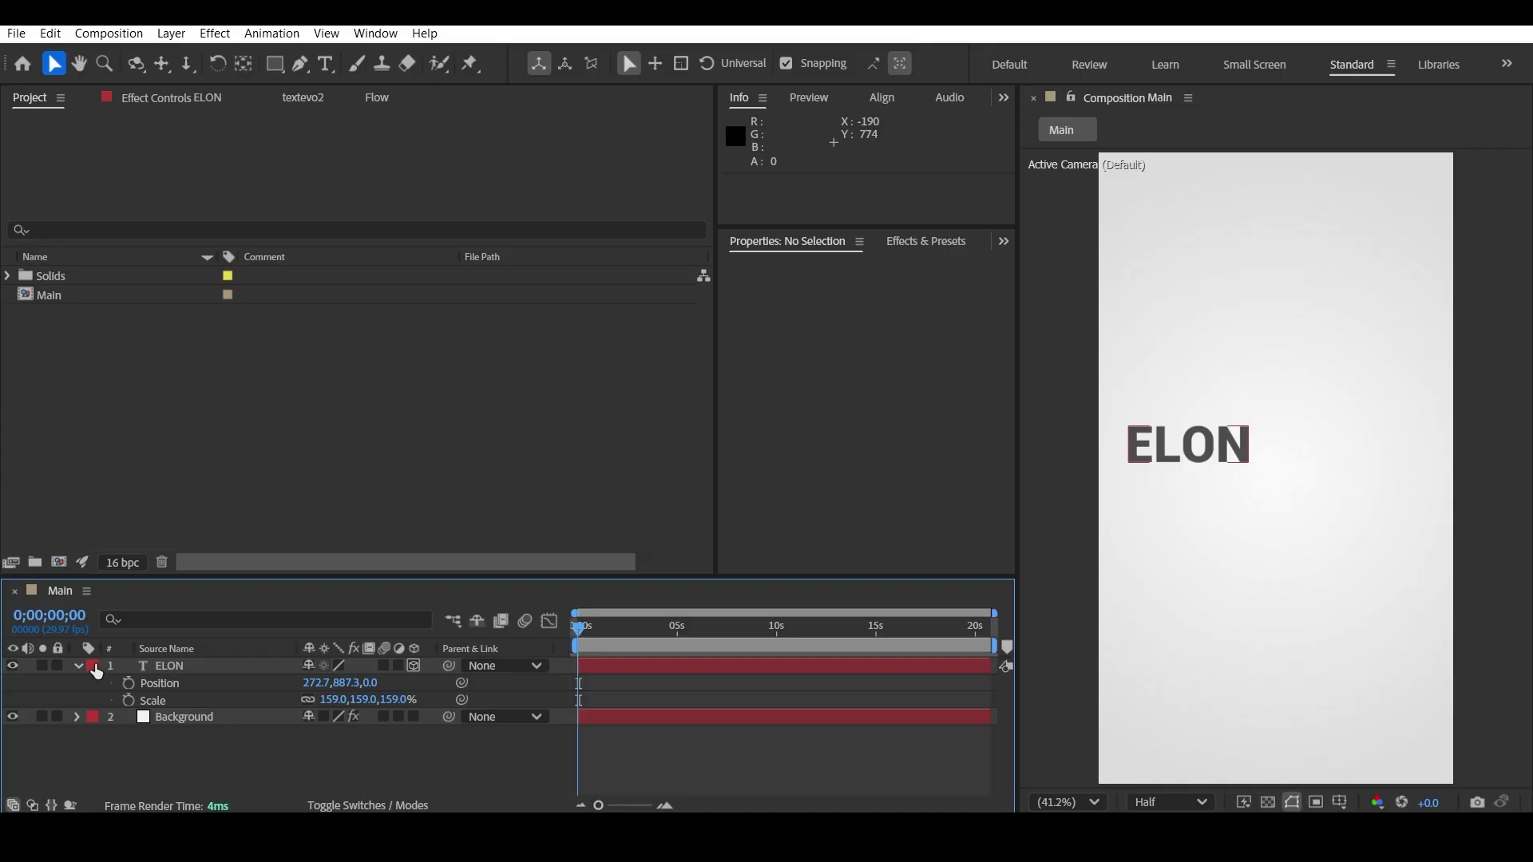
- Set Position and Opacity keyframes on the ELON layer at the start of the timeline
left_click(79, 666)
left_click(126, 671)
key("p")
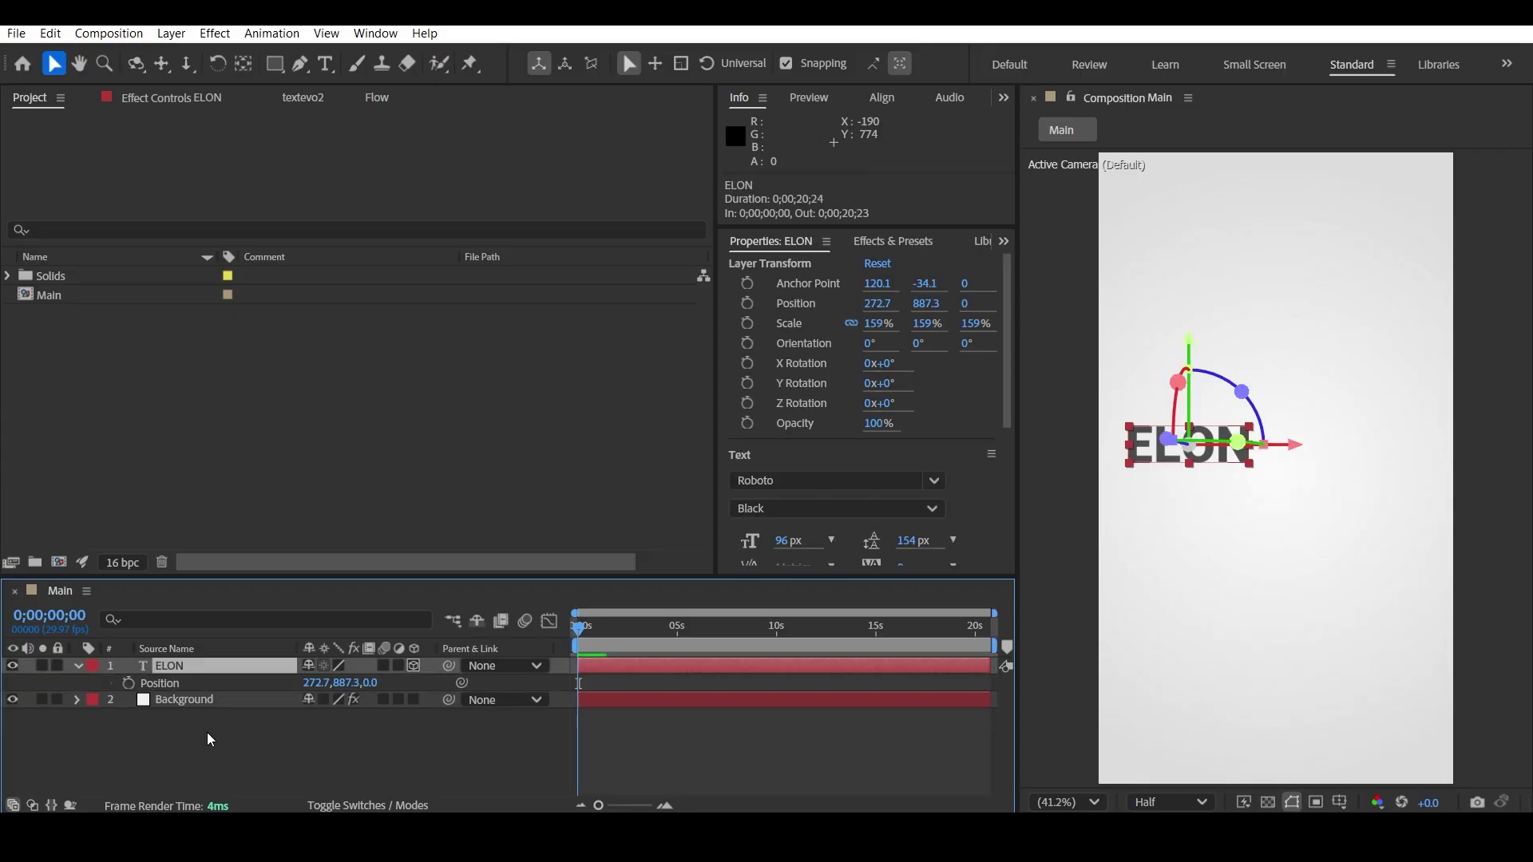
key("shift+t")
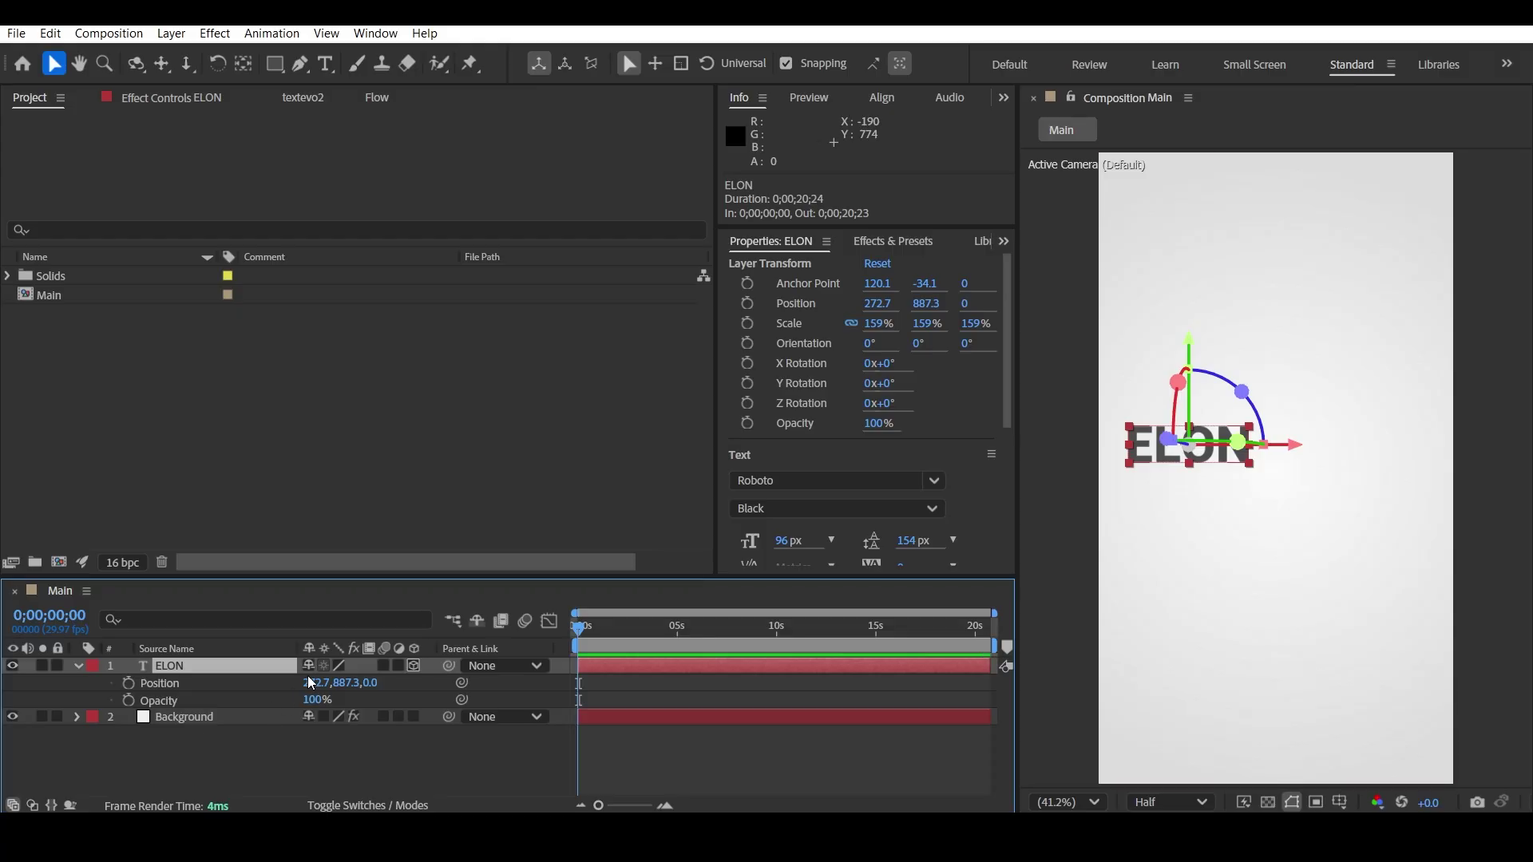
scroll(650, 696, "up", 6)
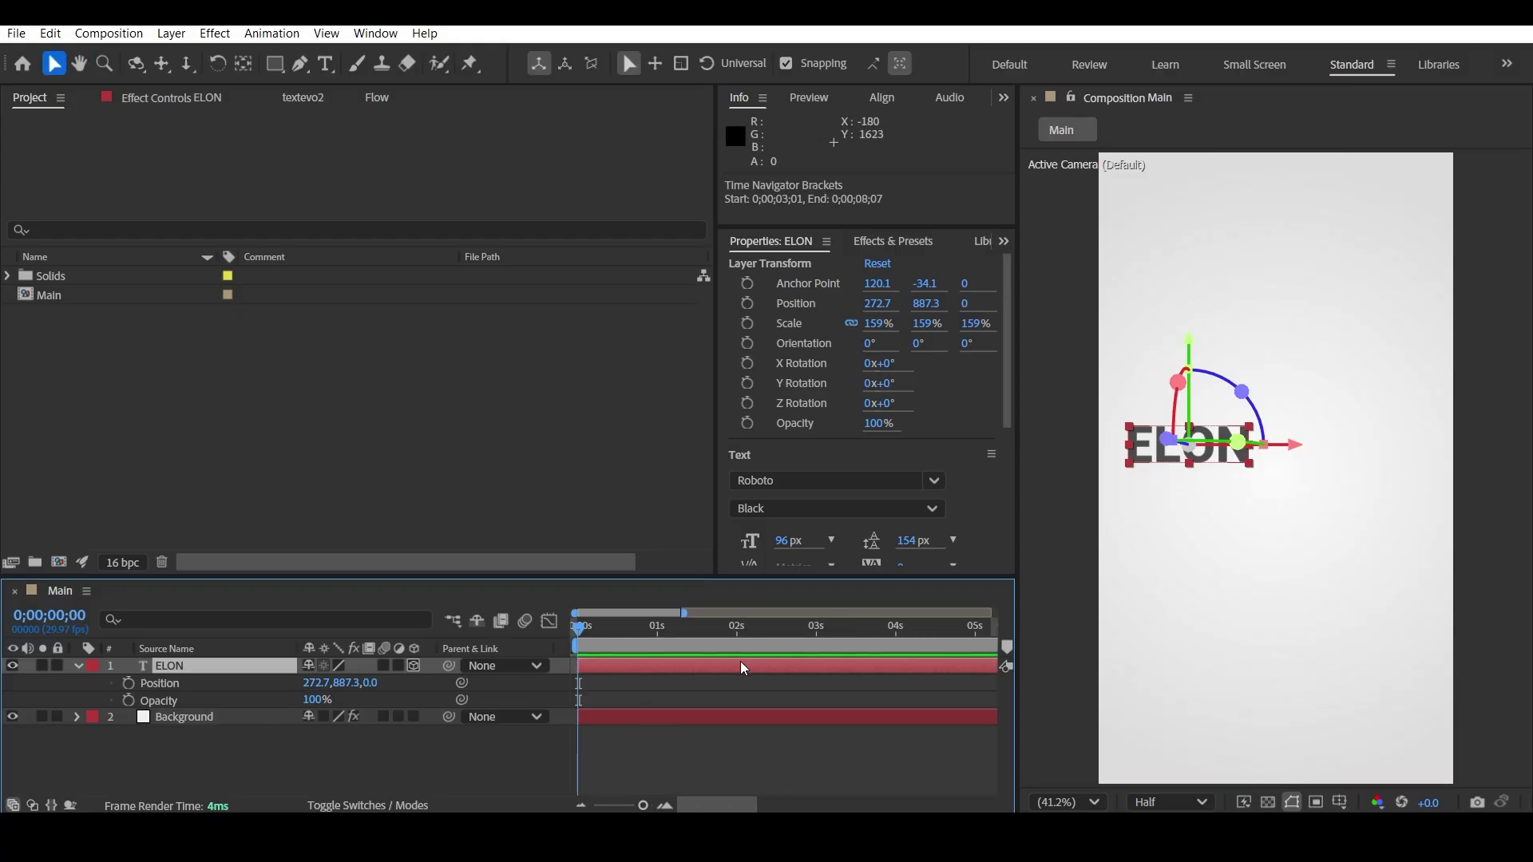
scroll(663, 699, "left", 5)
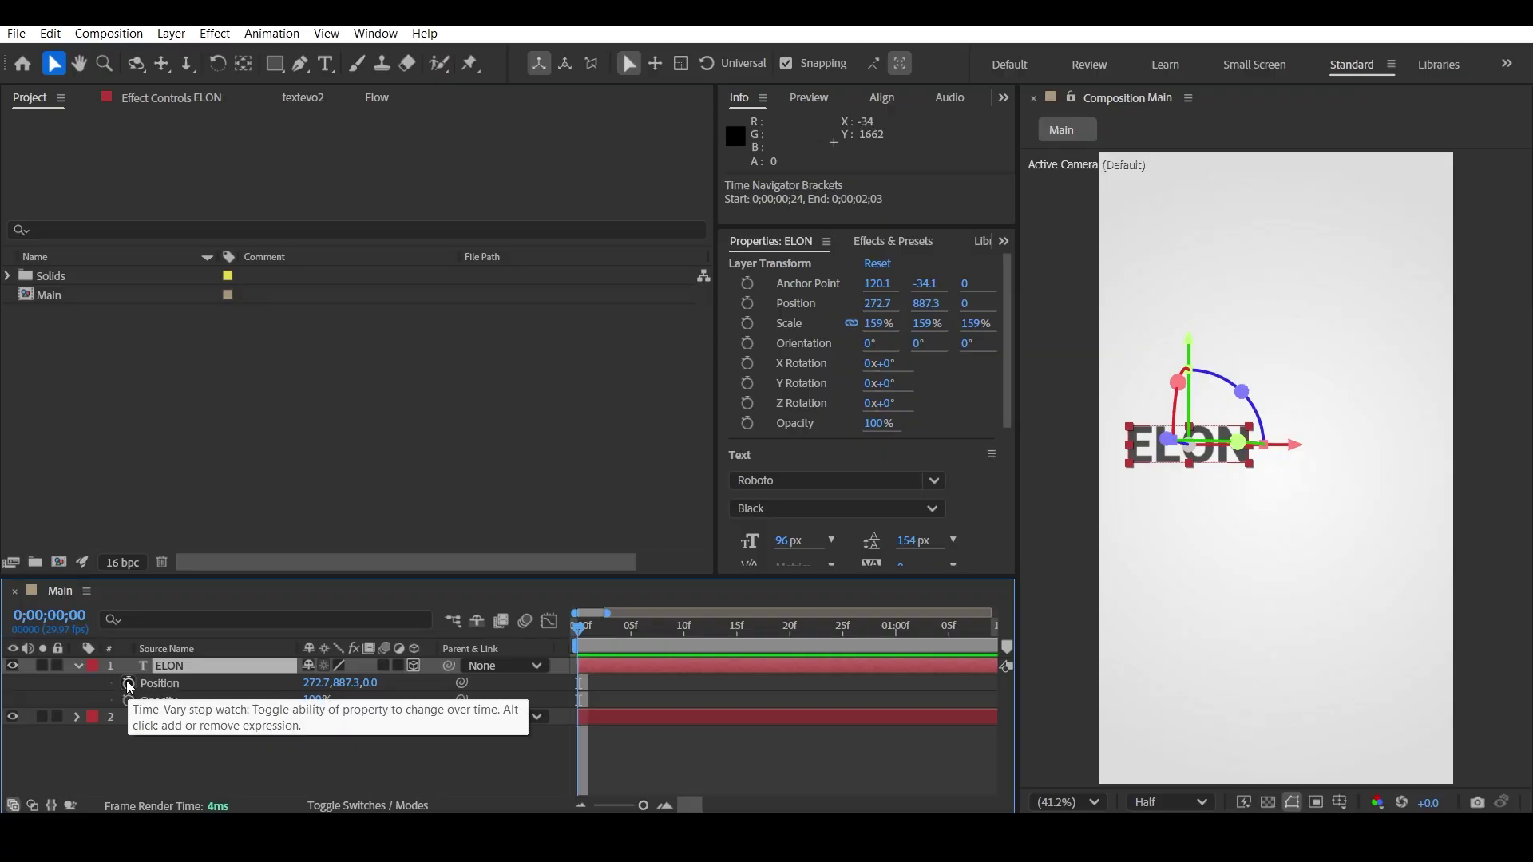
left_click(128, 684)
left_click(129, 700)
- Add Position and Opacity keyframes with unchanged values to the ELON layer at frame 12
left_click(620, 637)
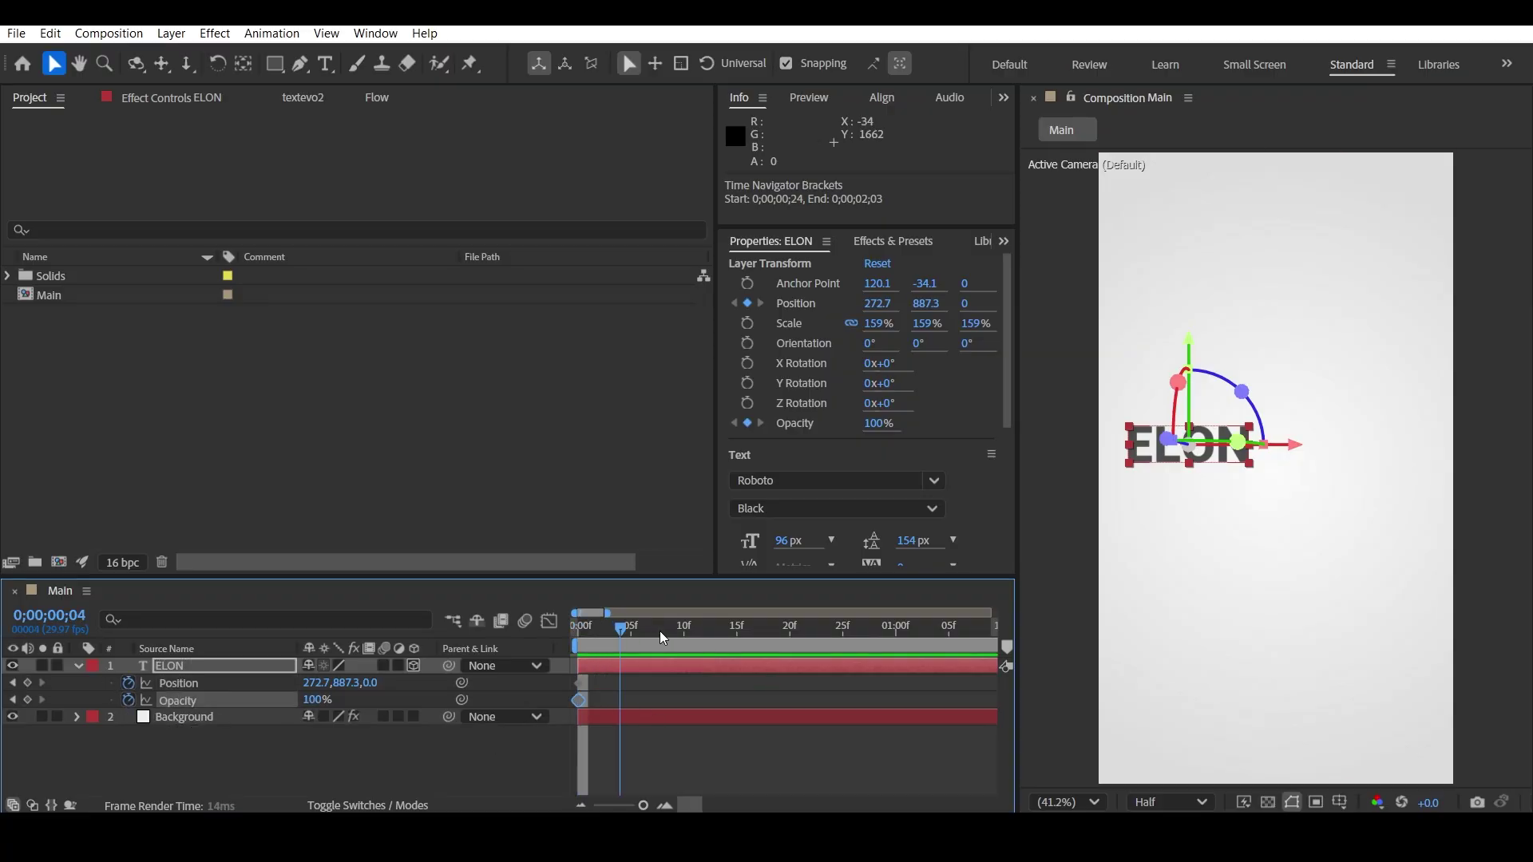
left_click(718, 643)
left_click_drag(714, 643, 705, 643)
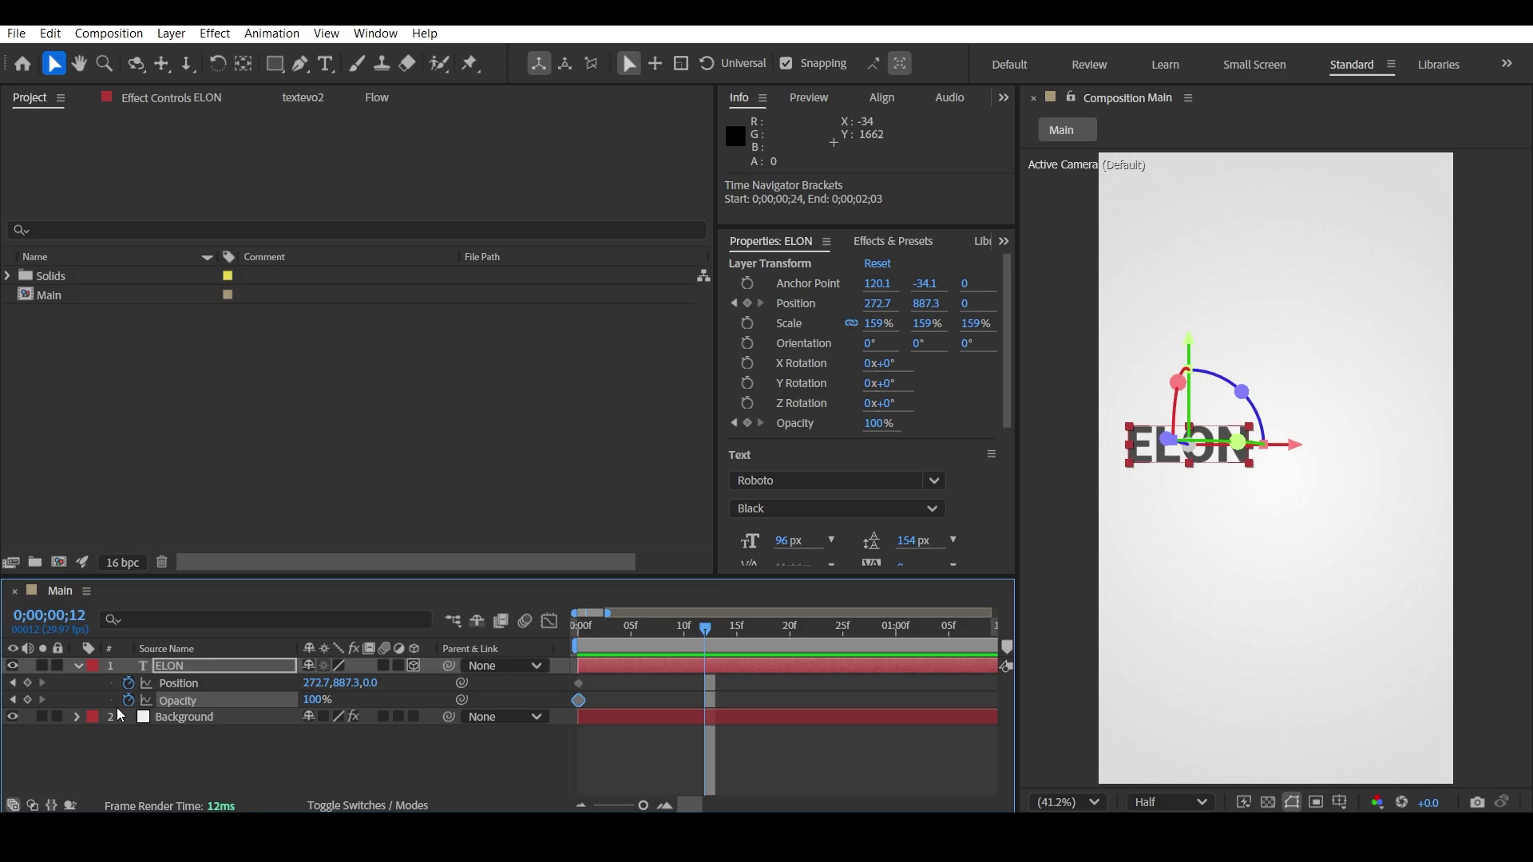
left_click(28, 700)
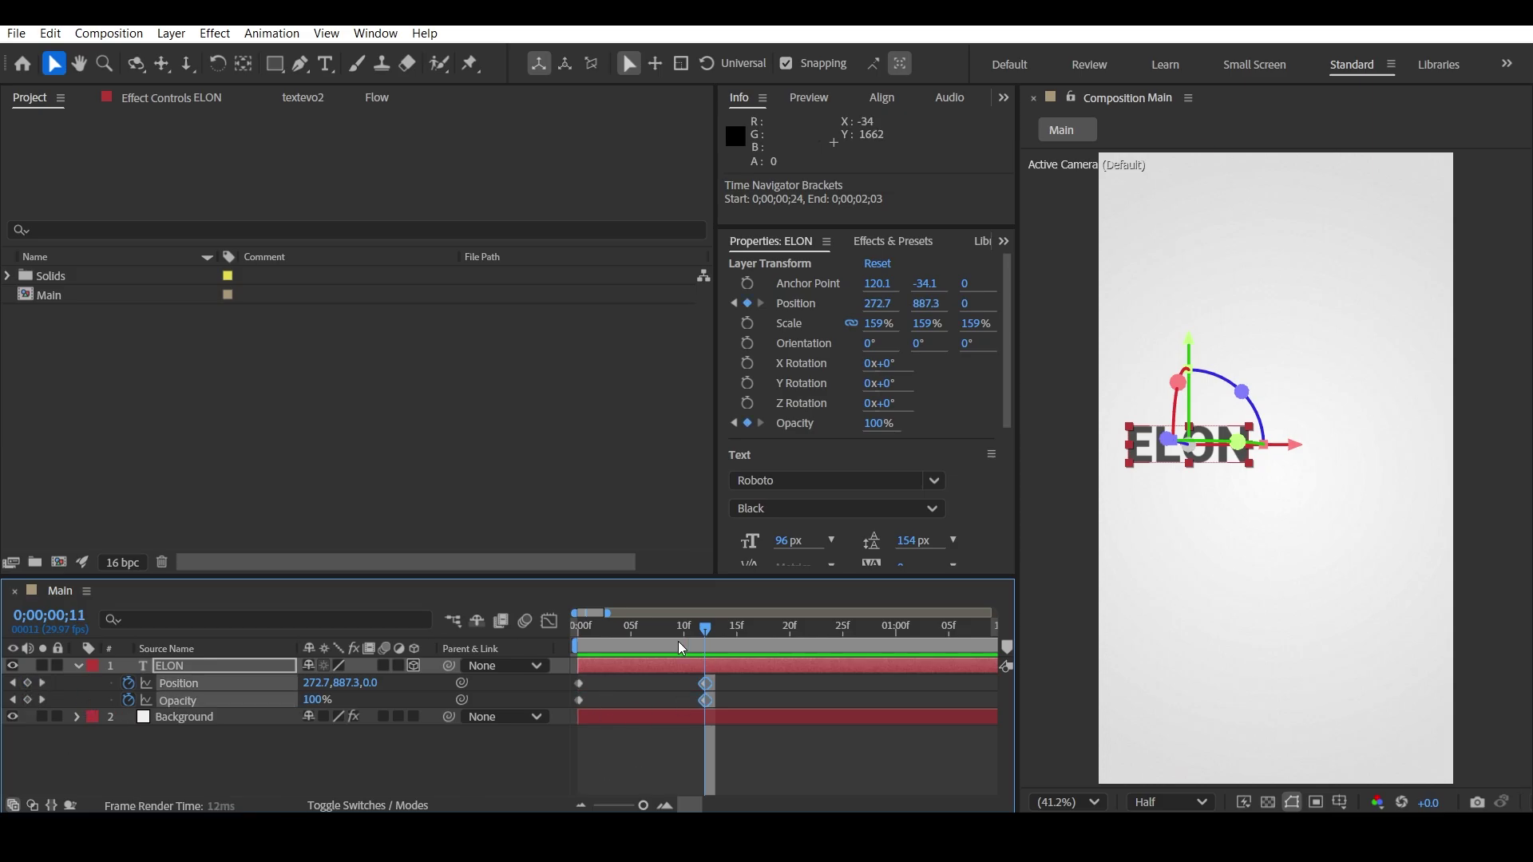
- At the first frame, set the ELON layer's Y position to 1027.3 and its opacity to 0%
key("Home")
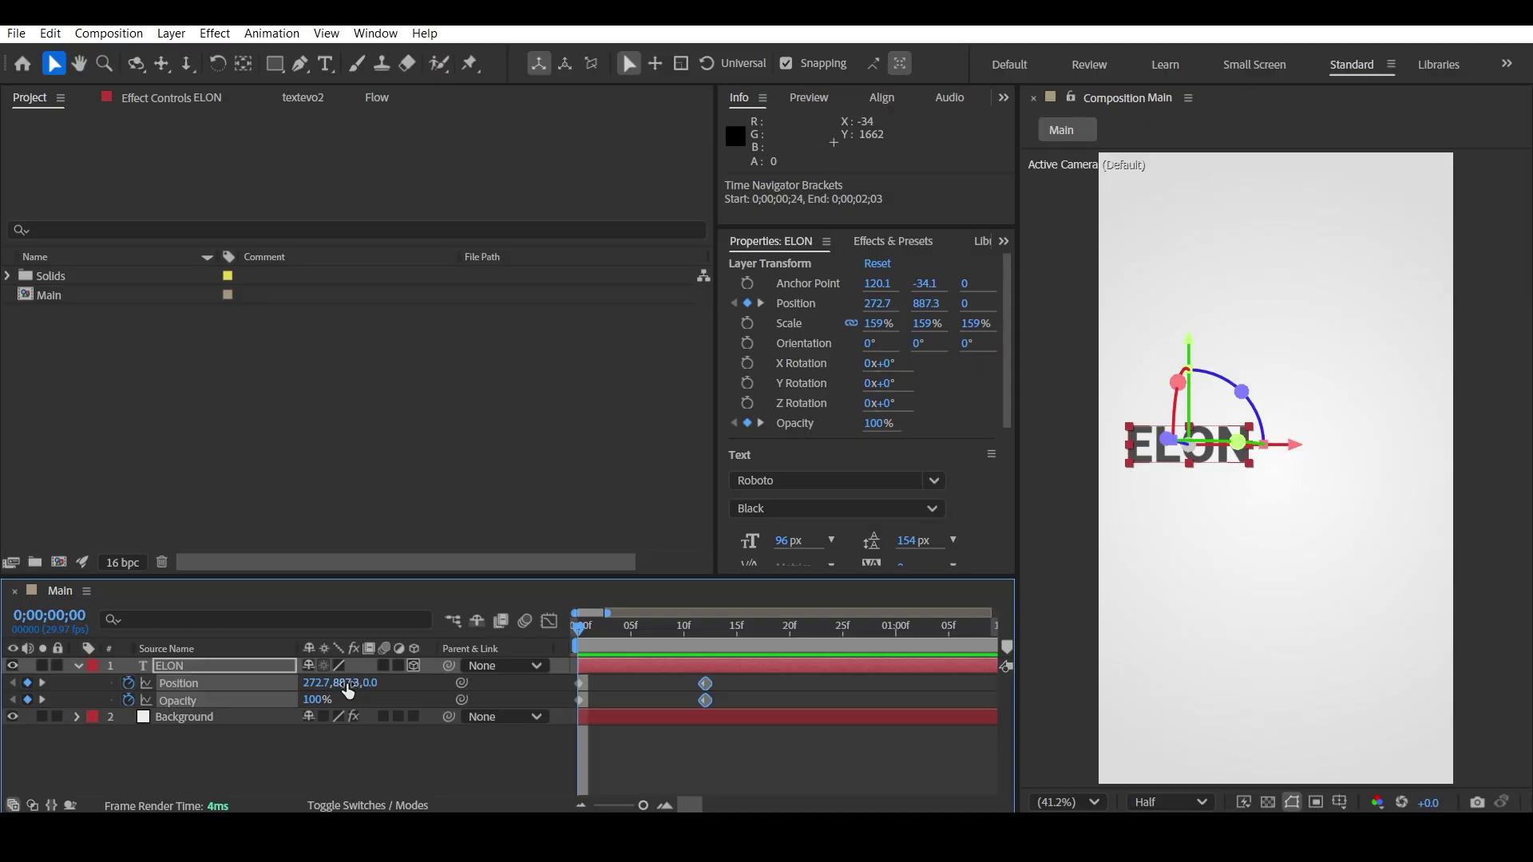
left_click_drag(349, 690, 484, 694)
left_click_drag(331, 705, 86, 728)
left_click(272, 778)
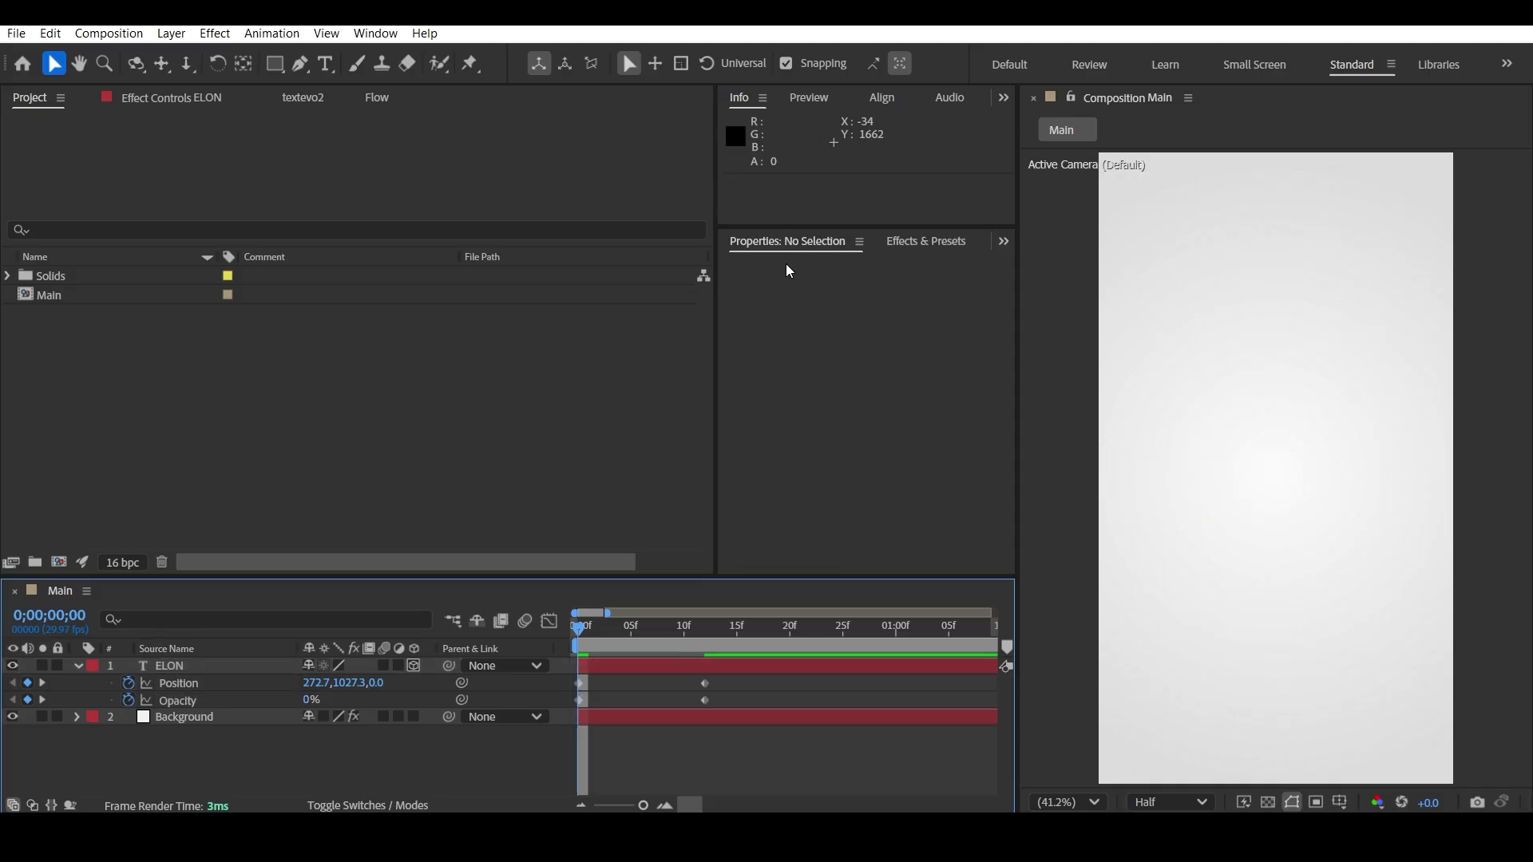
- Find the Gaussian Blur effect and apply it to the ELON layer
left_click(901, 244)
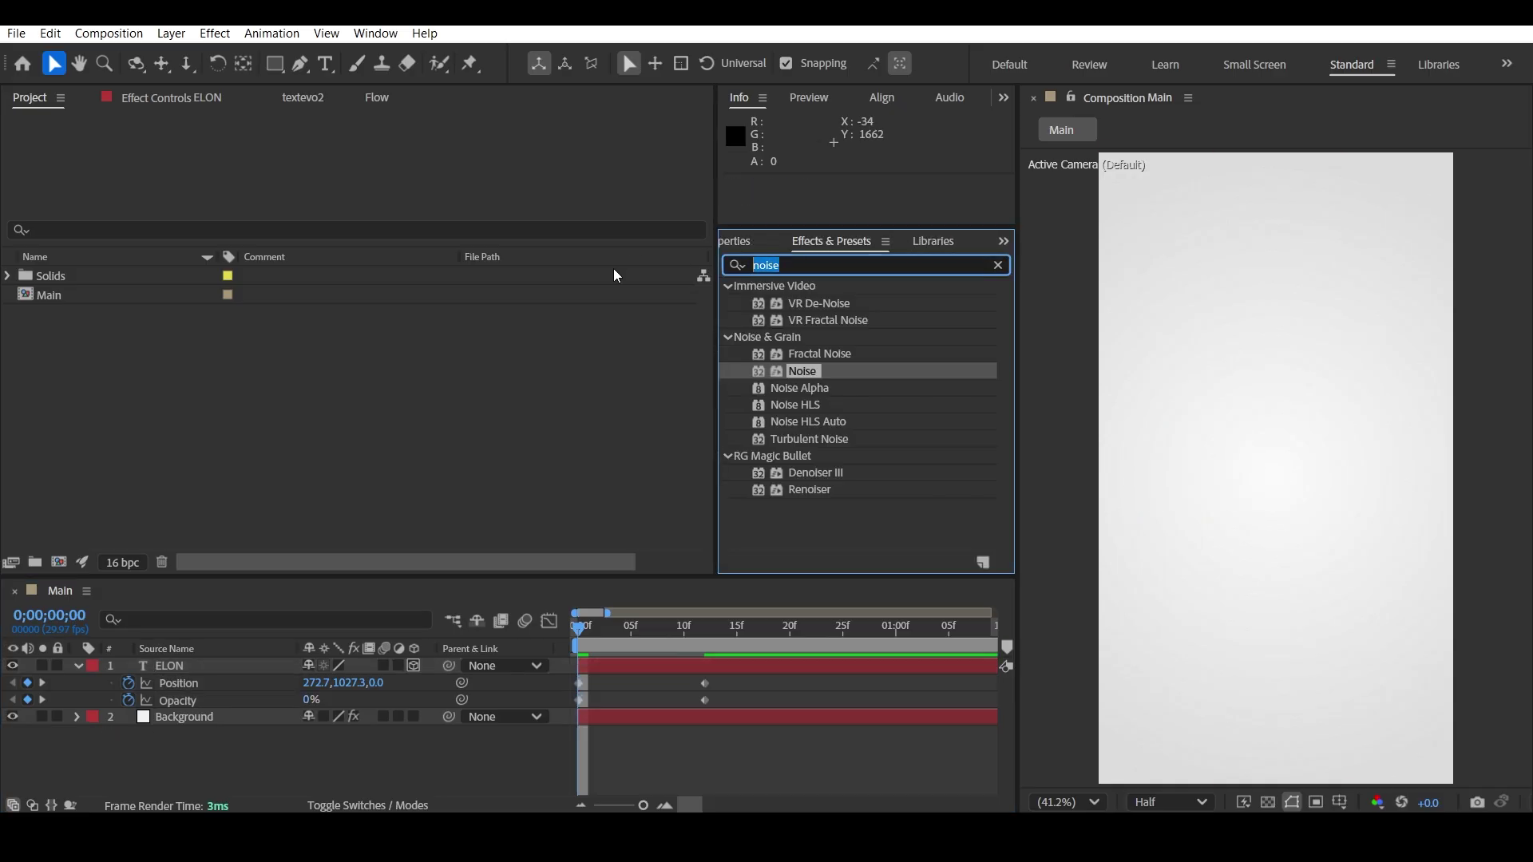
key("BackSpace")
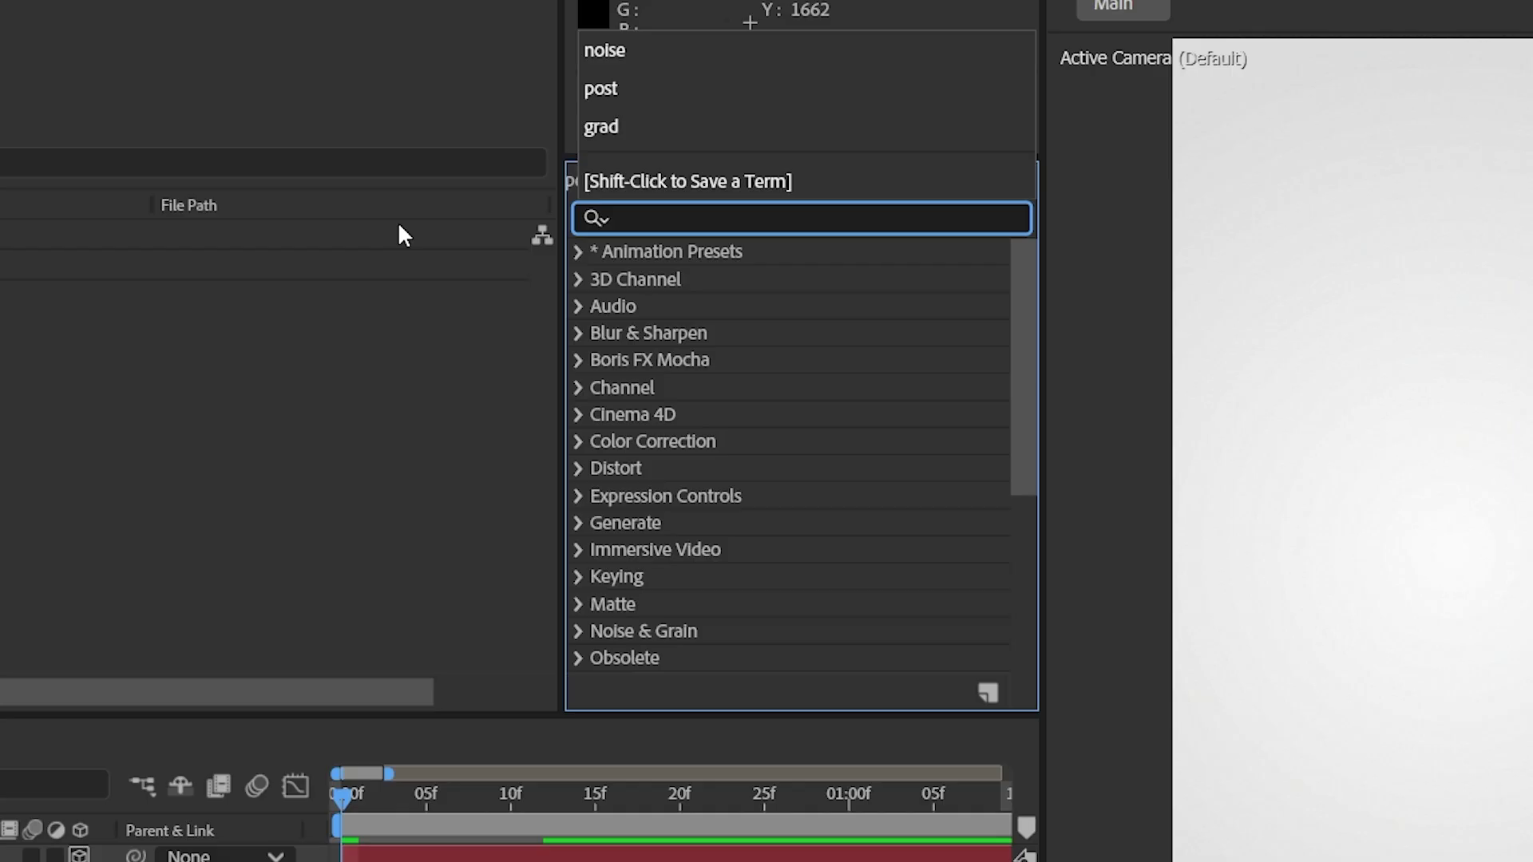
type("gaus")
left_click_drag(639, 266, 257, 256)
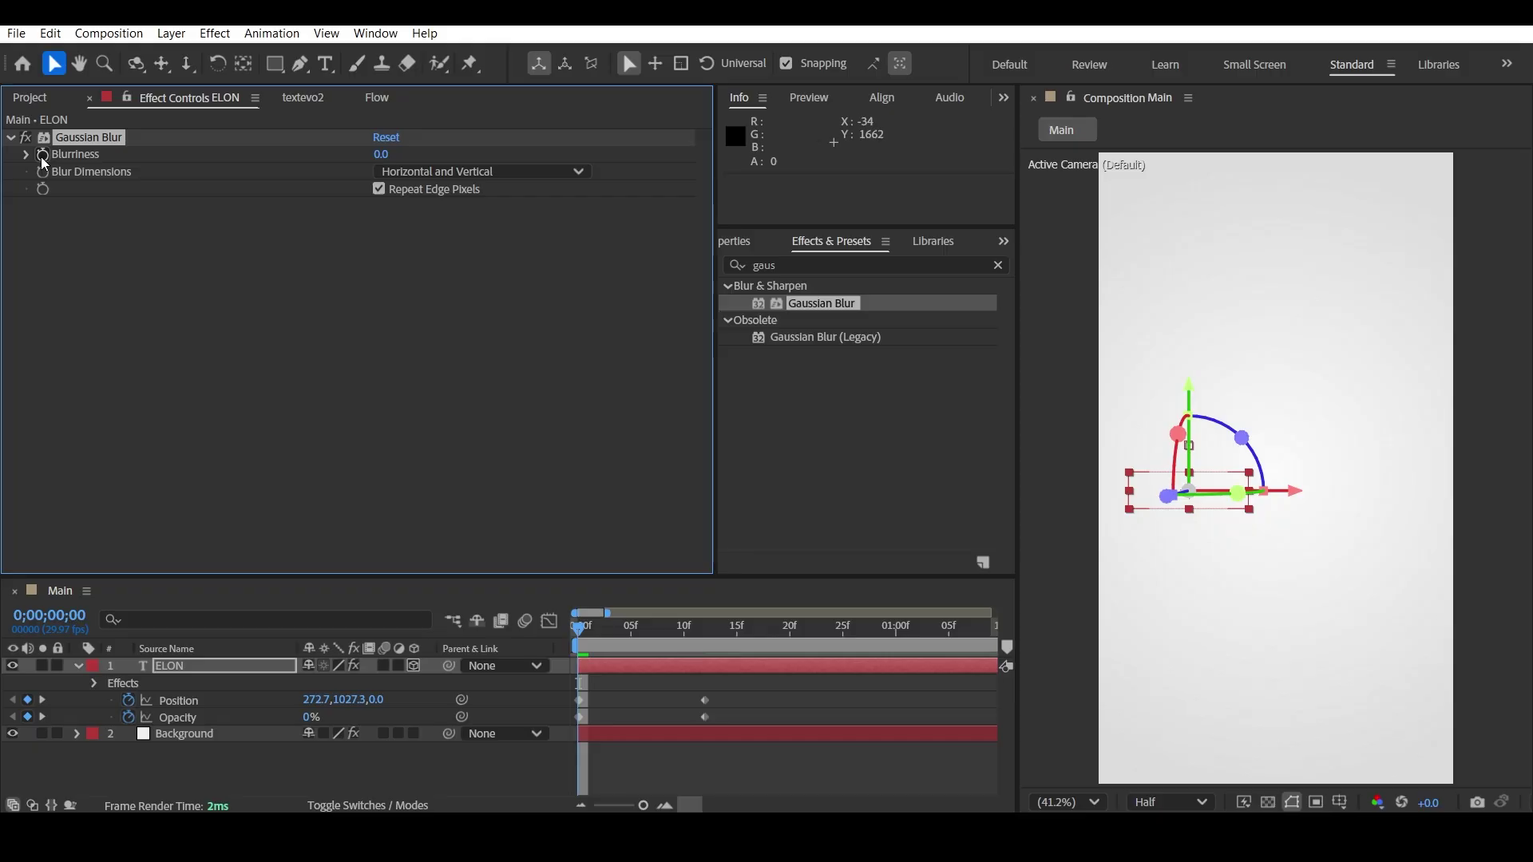
- Keyframe the Gaussian Blur's Blurriness at 25 on the first frame and remove the blur at frame 12
left_click(381, 156)
type("25")
left_click(500, 453)
left_click_drag(685, 639, 704, 638)
left_click(386, 154)
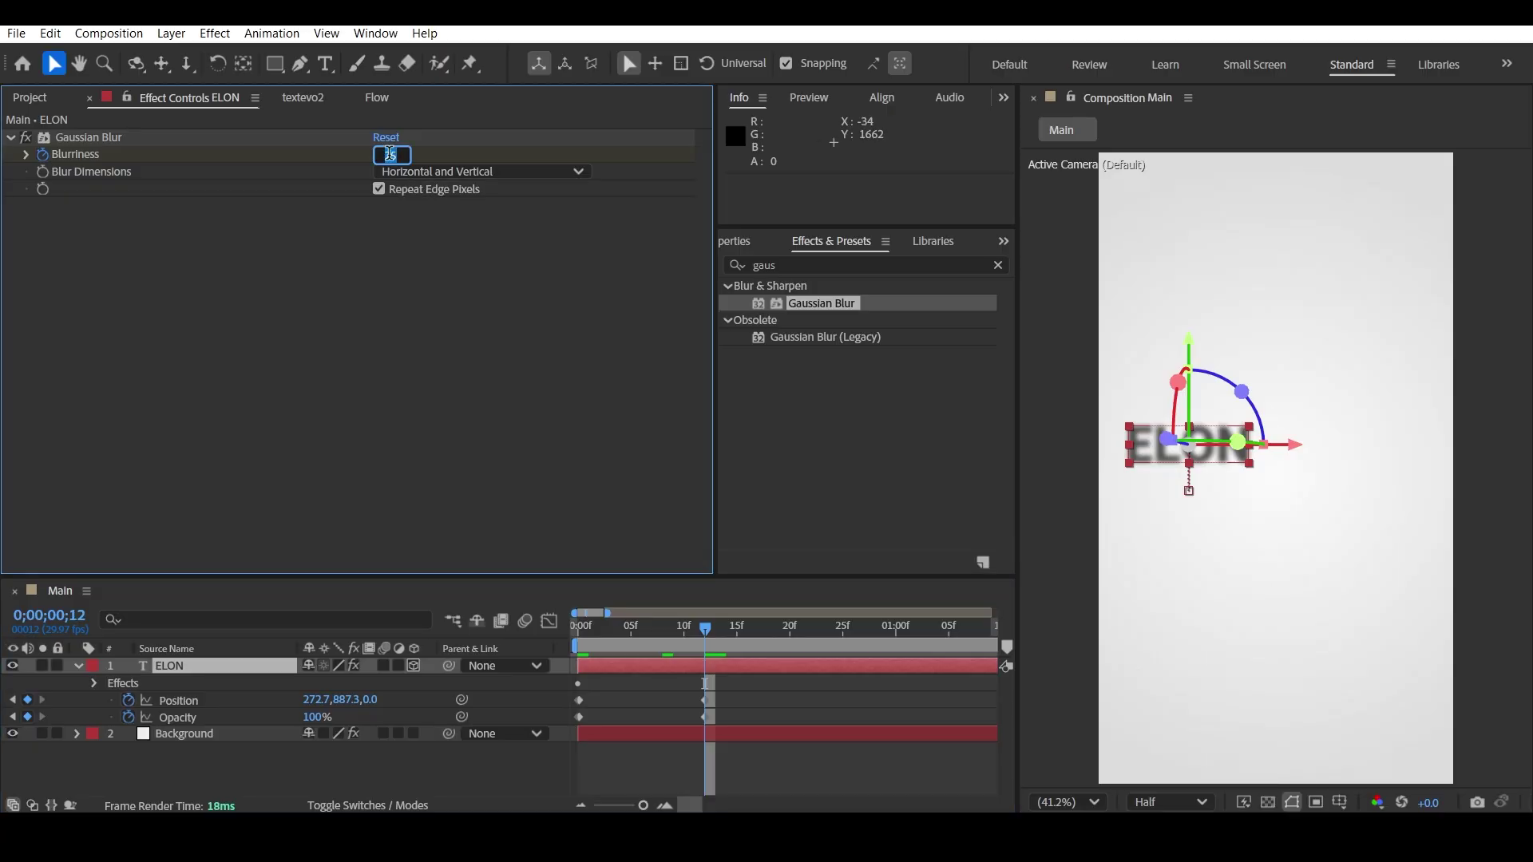
left_click(418, 368)
- Reveal all keyframed properties of the ELON layer and preview its animation from the start
left_click_drag(685, 634, 564, 650)
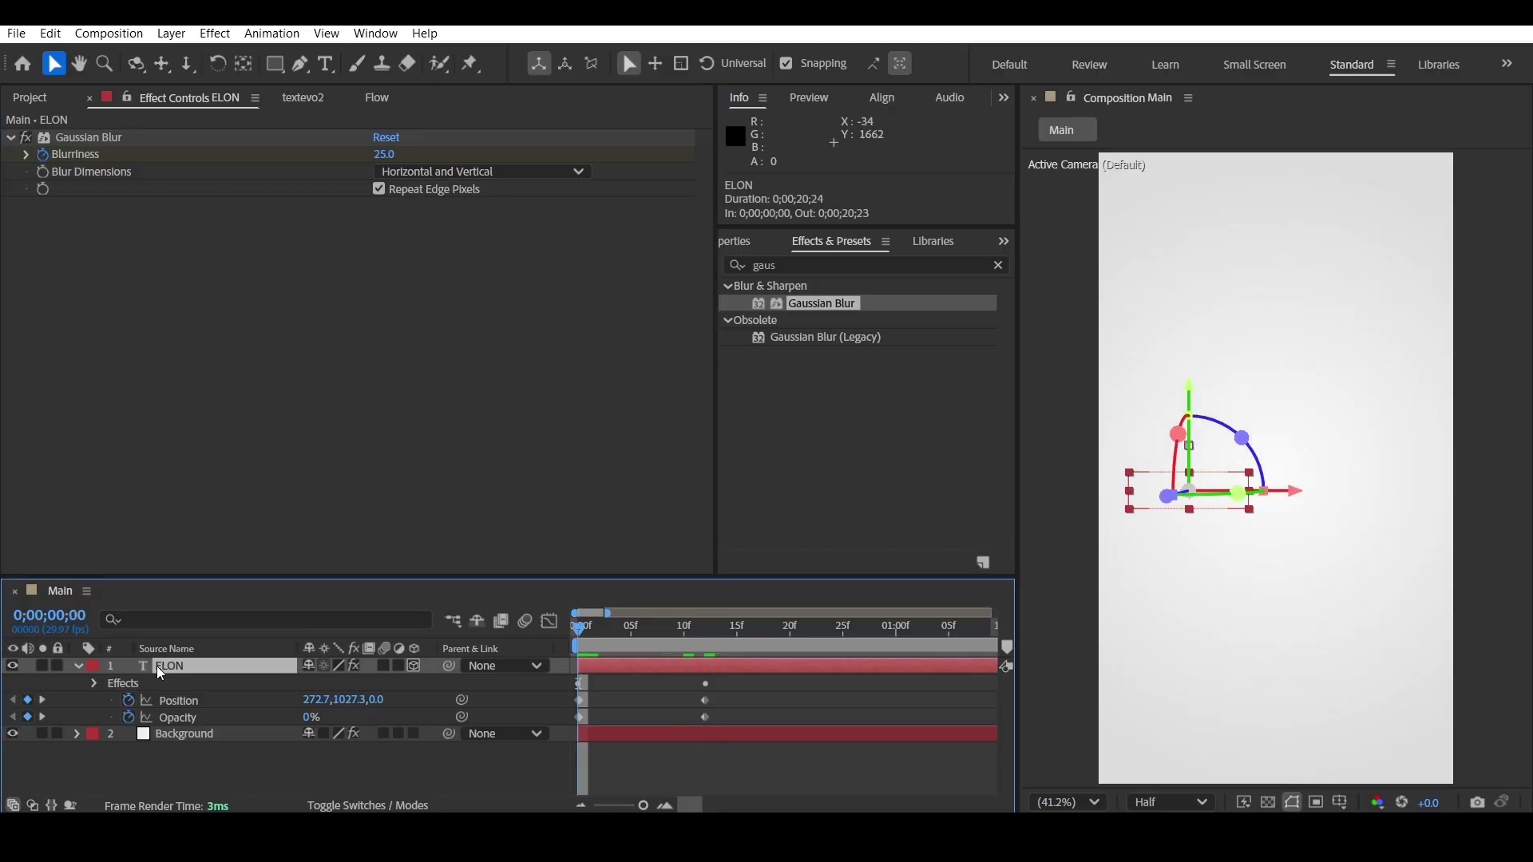
key("u")
left_click_drag(766, 693, 537, 735)
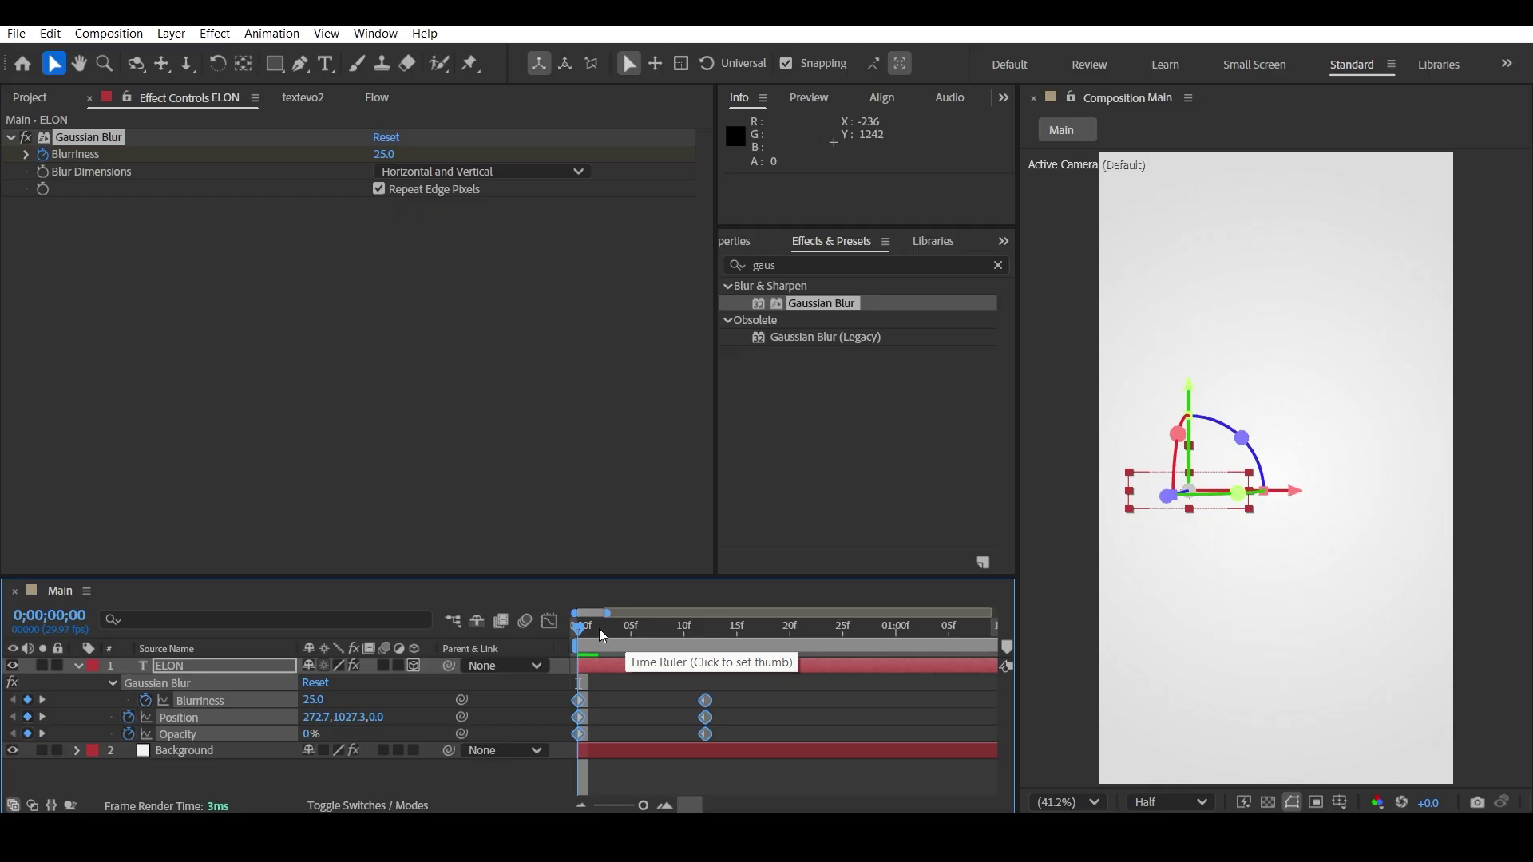
left_click(645, 688)
key("space")
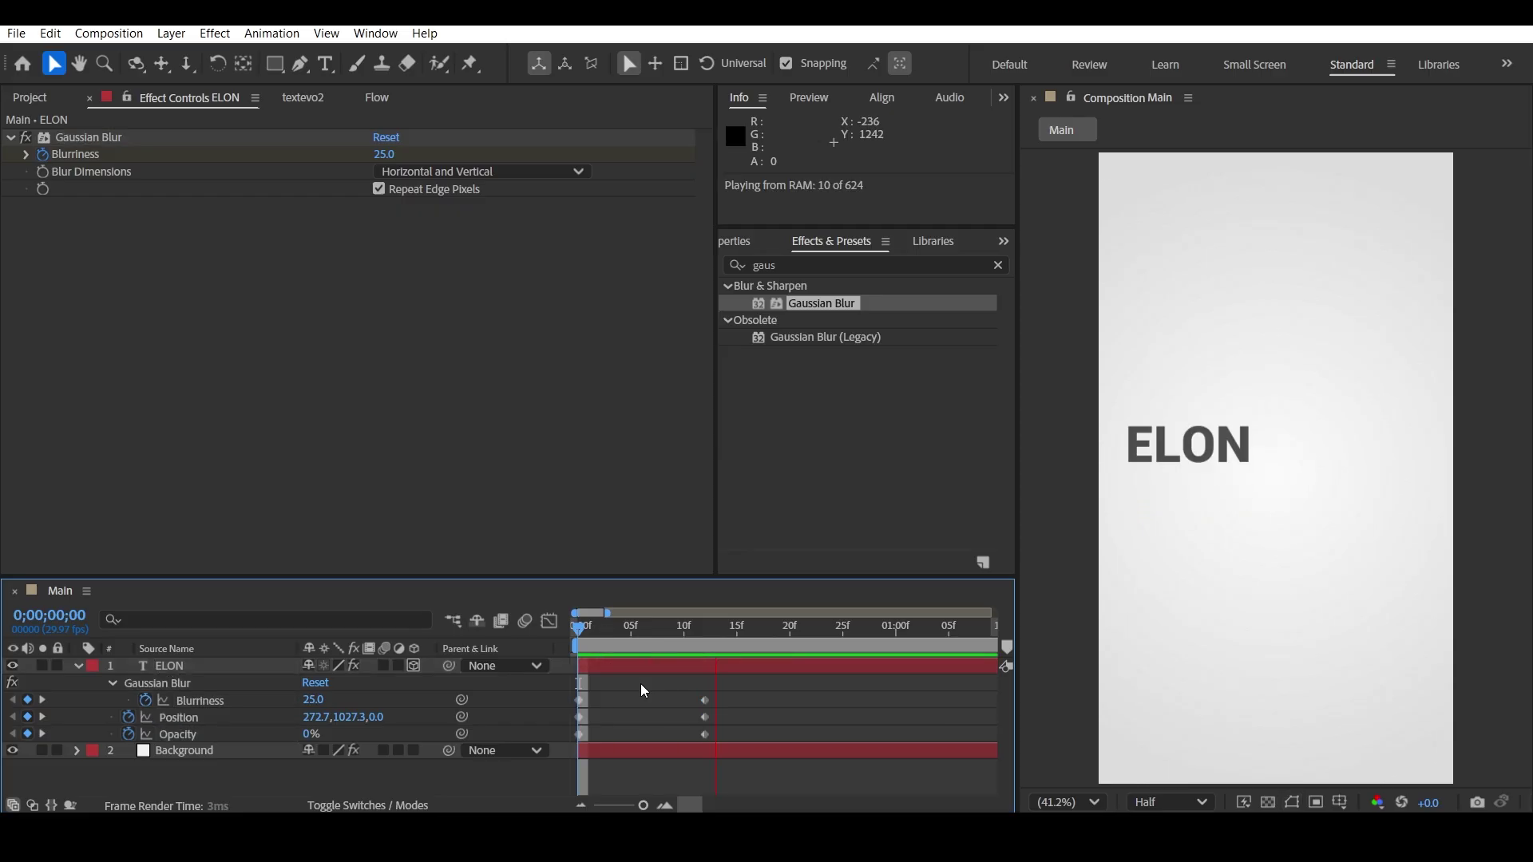
- Apply Flow's circOut easing to all Blurriness, Position and Opacity keyframes of the ELON layer and preview the animation
left_click_drag(735, 686, 557, 744)
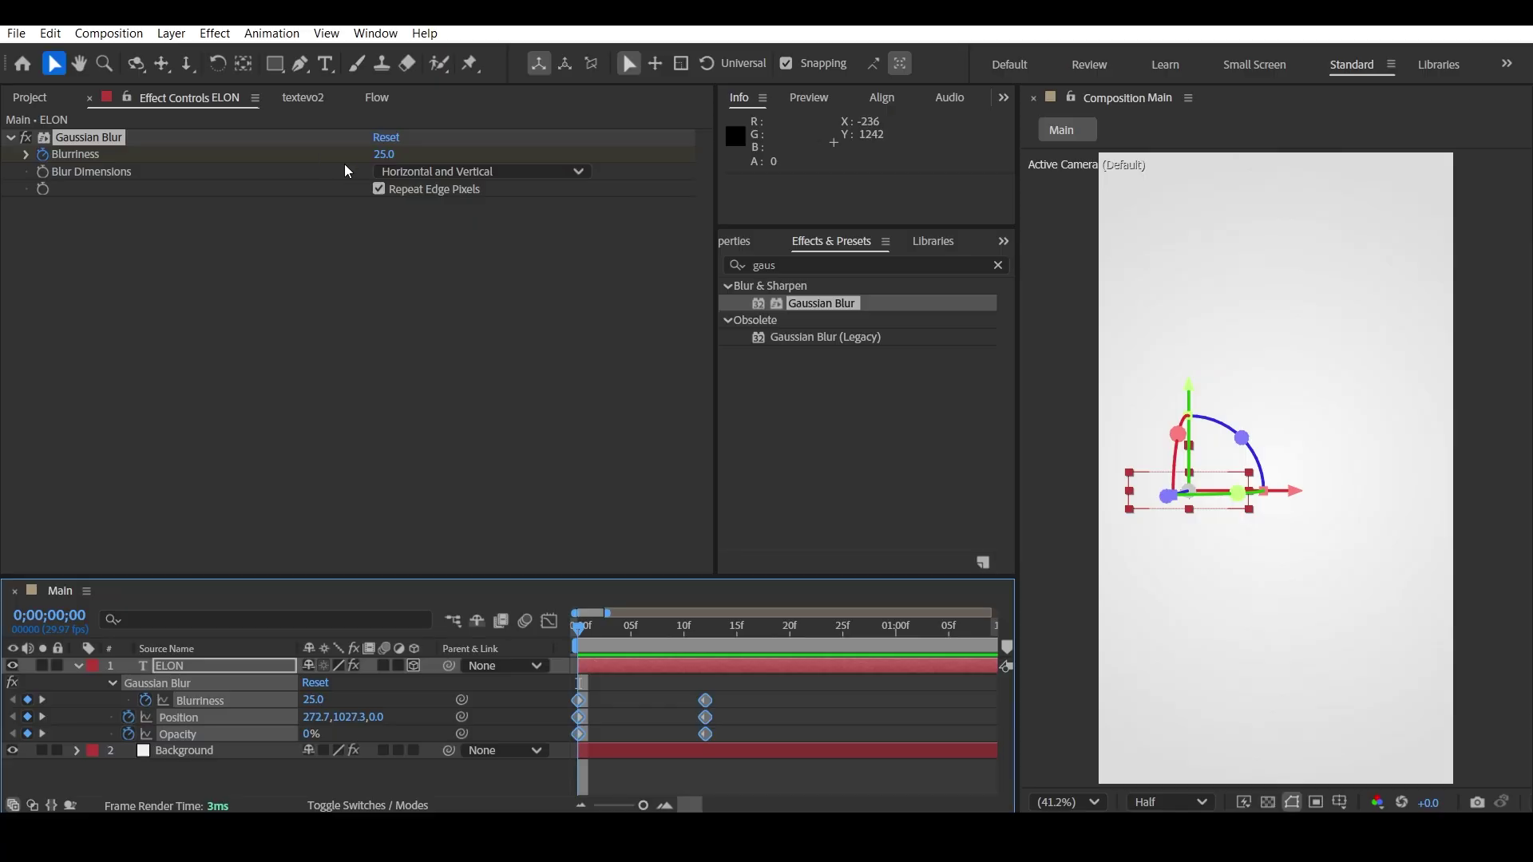
left_click(376, 96)
left_click_drag(381, 97, 310, 98)
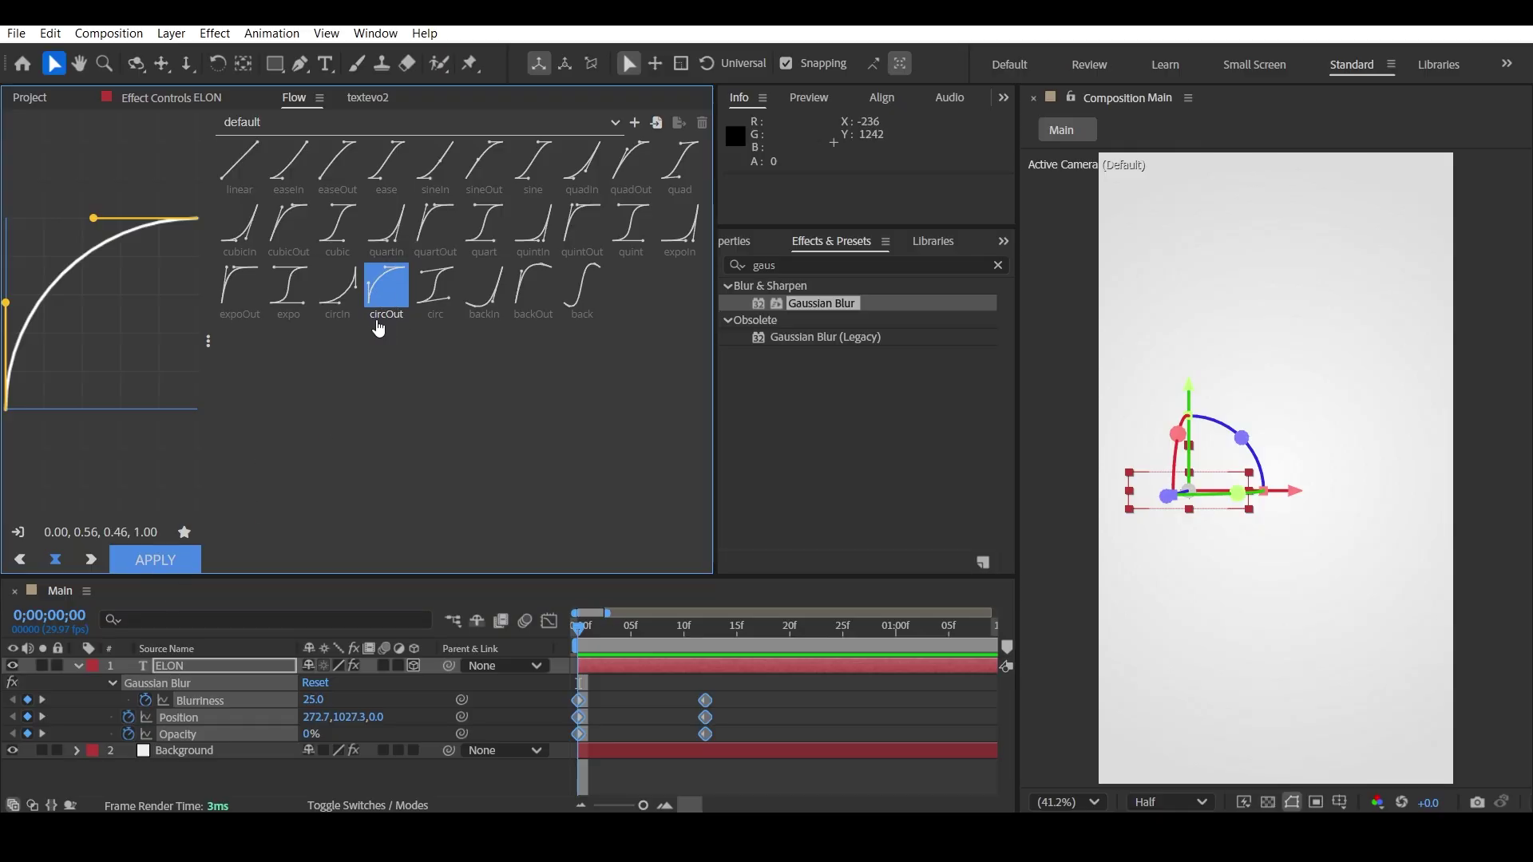
left_click_drag(726, 686, 573, 746)
left_click(155, 559)
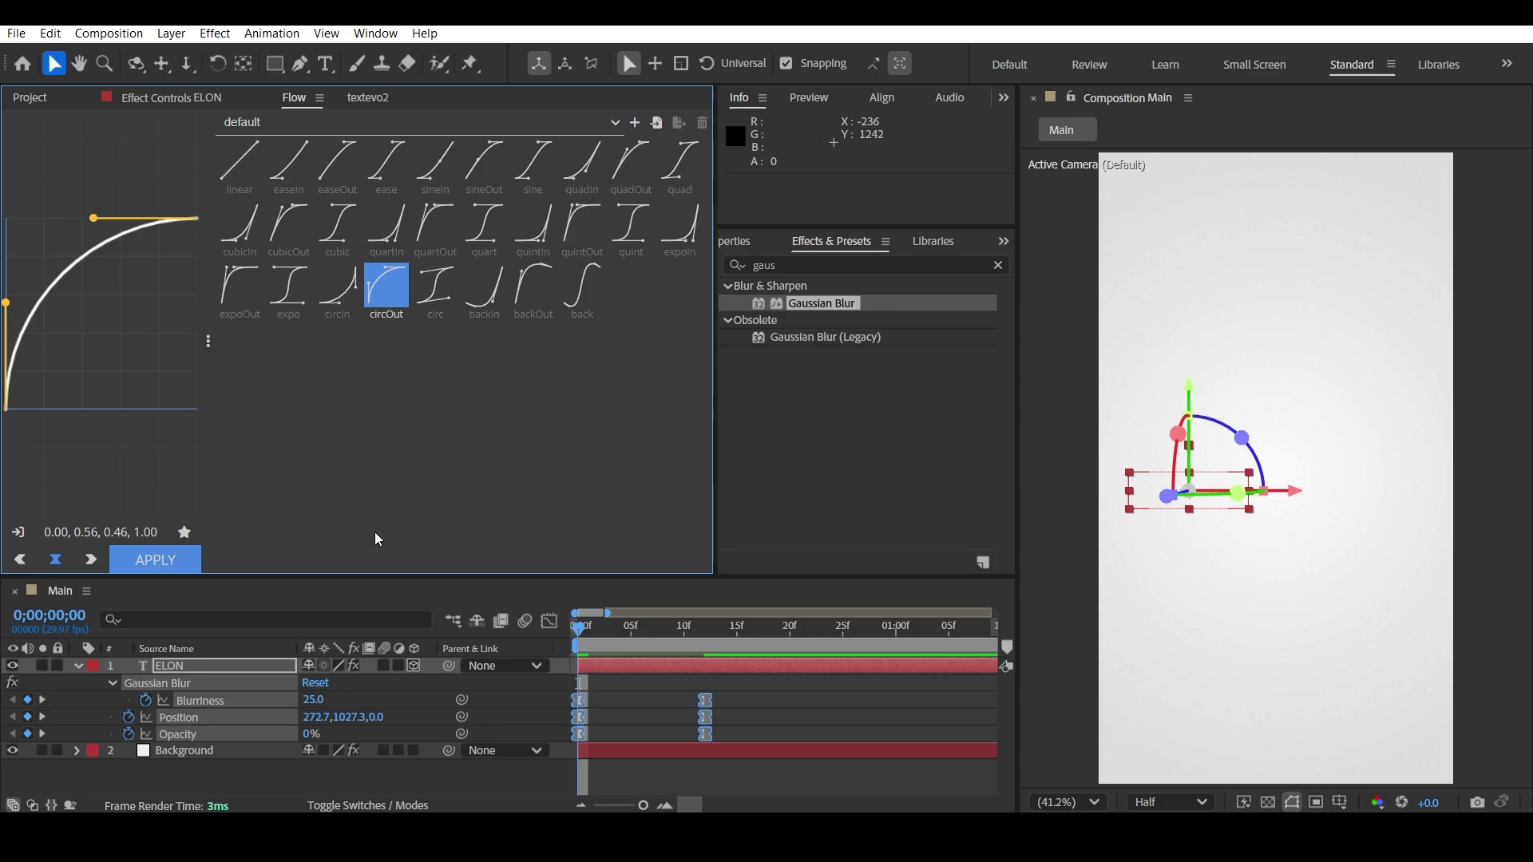
left_click(595, 639)
key("space")
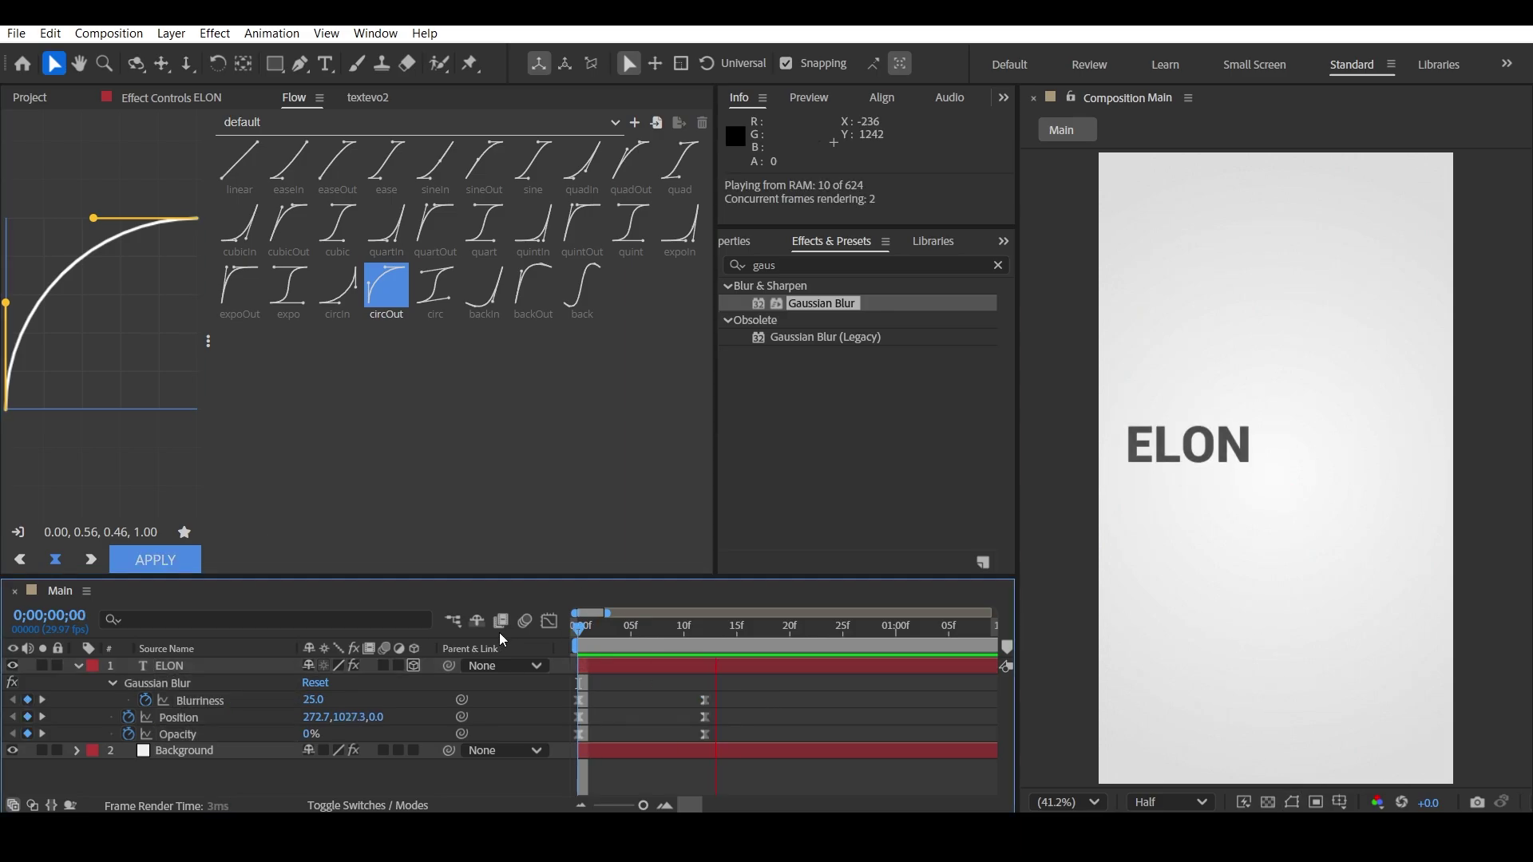
- Replay the ELON text animation and duplicate the ELON layer
key("space")
key("space")
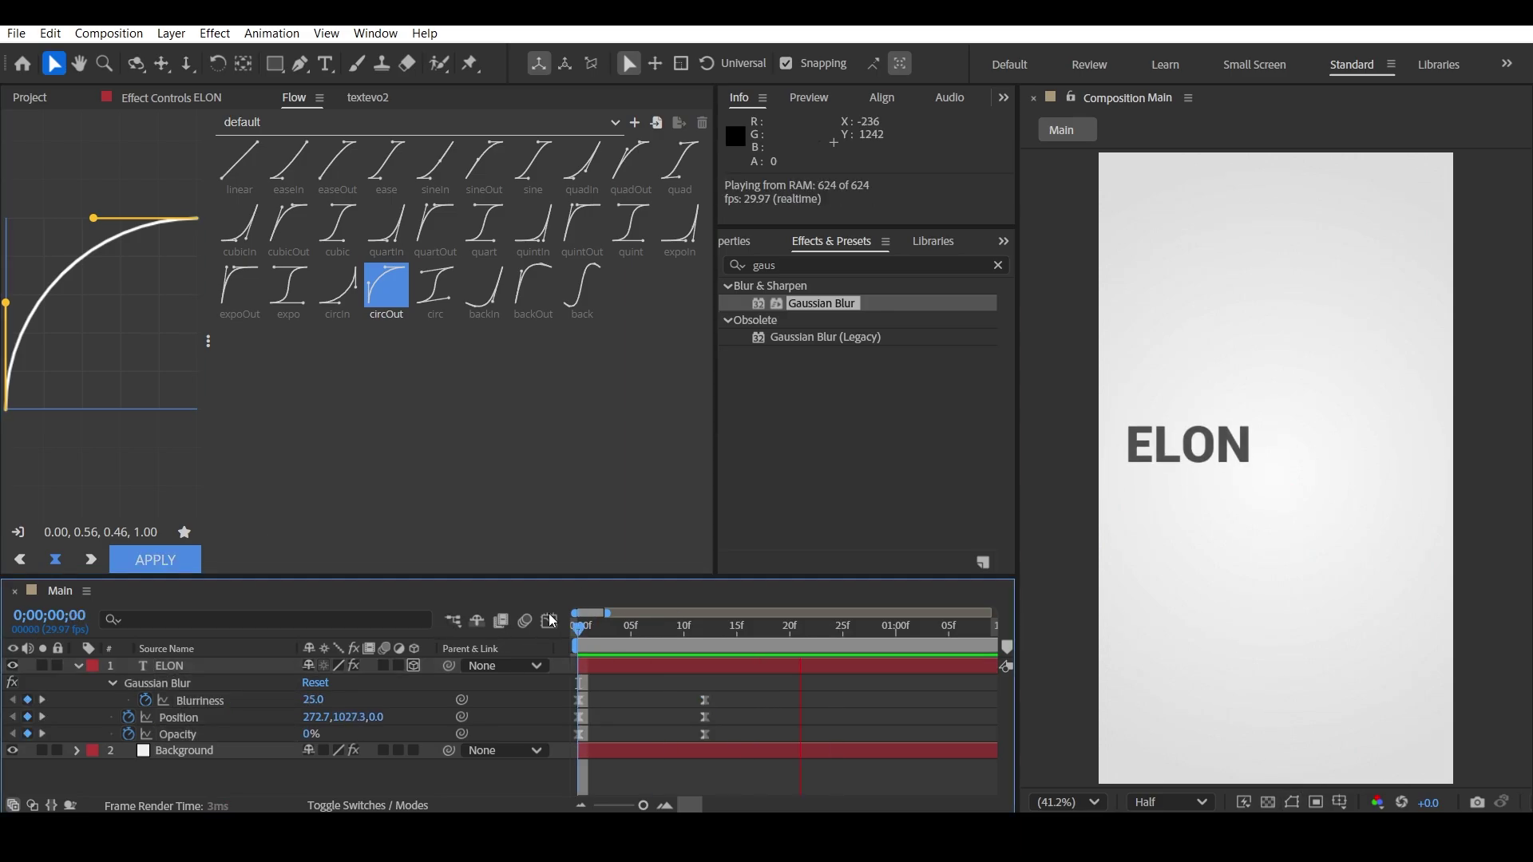
key("space")
key("space")
left_click(77, 666)
left_click(210, 669)
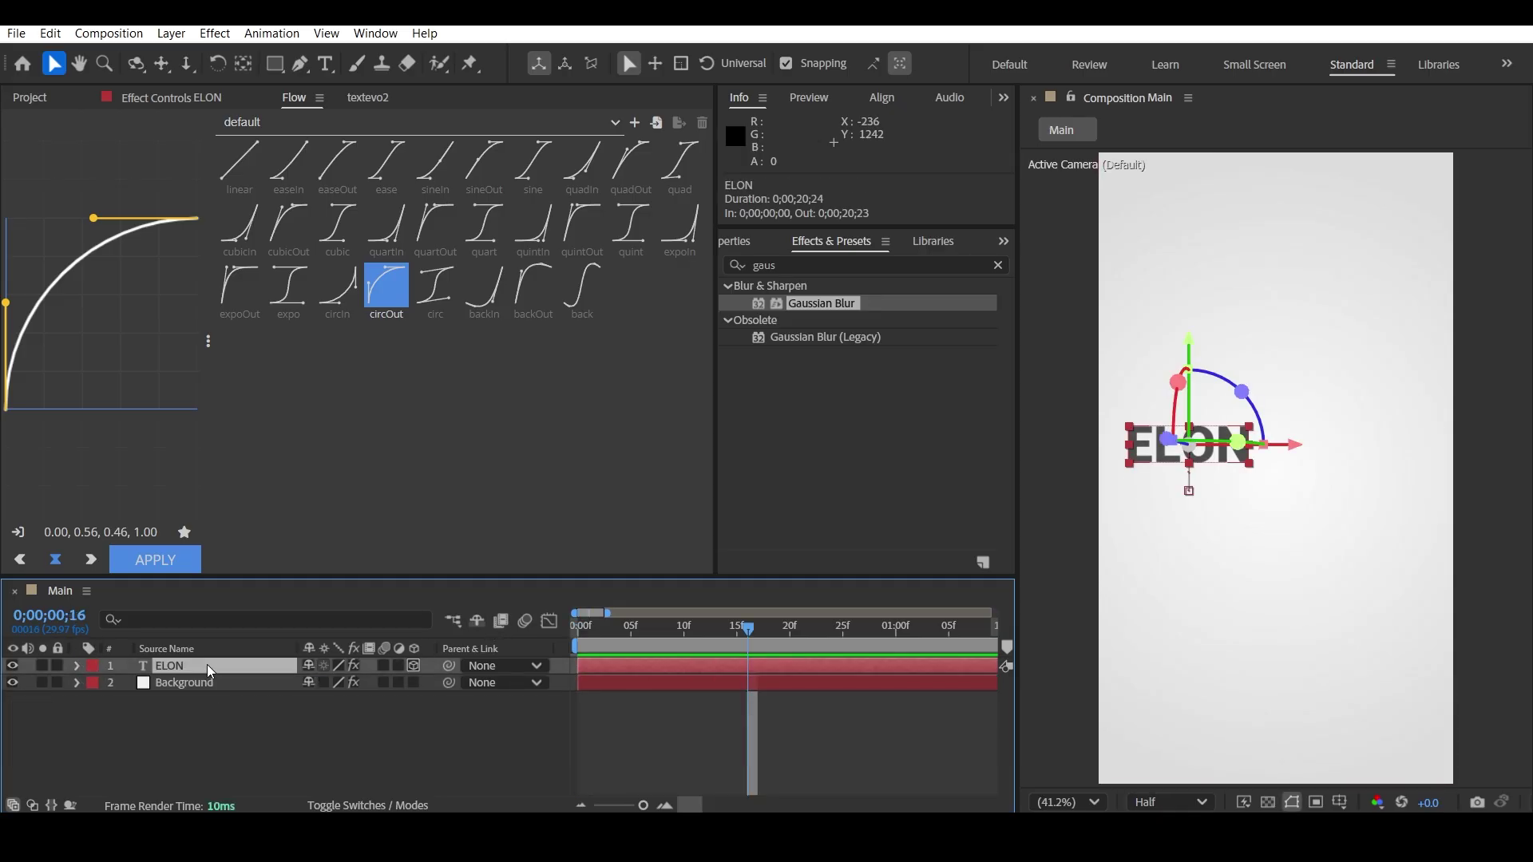
key("ctrl+d")
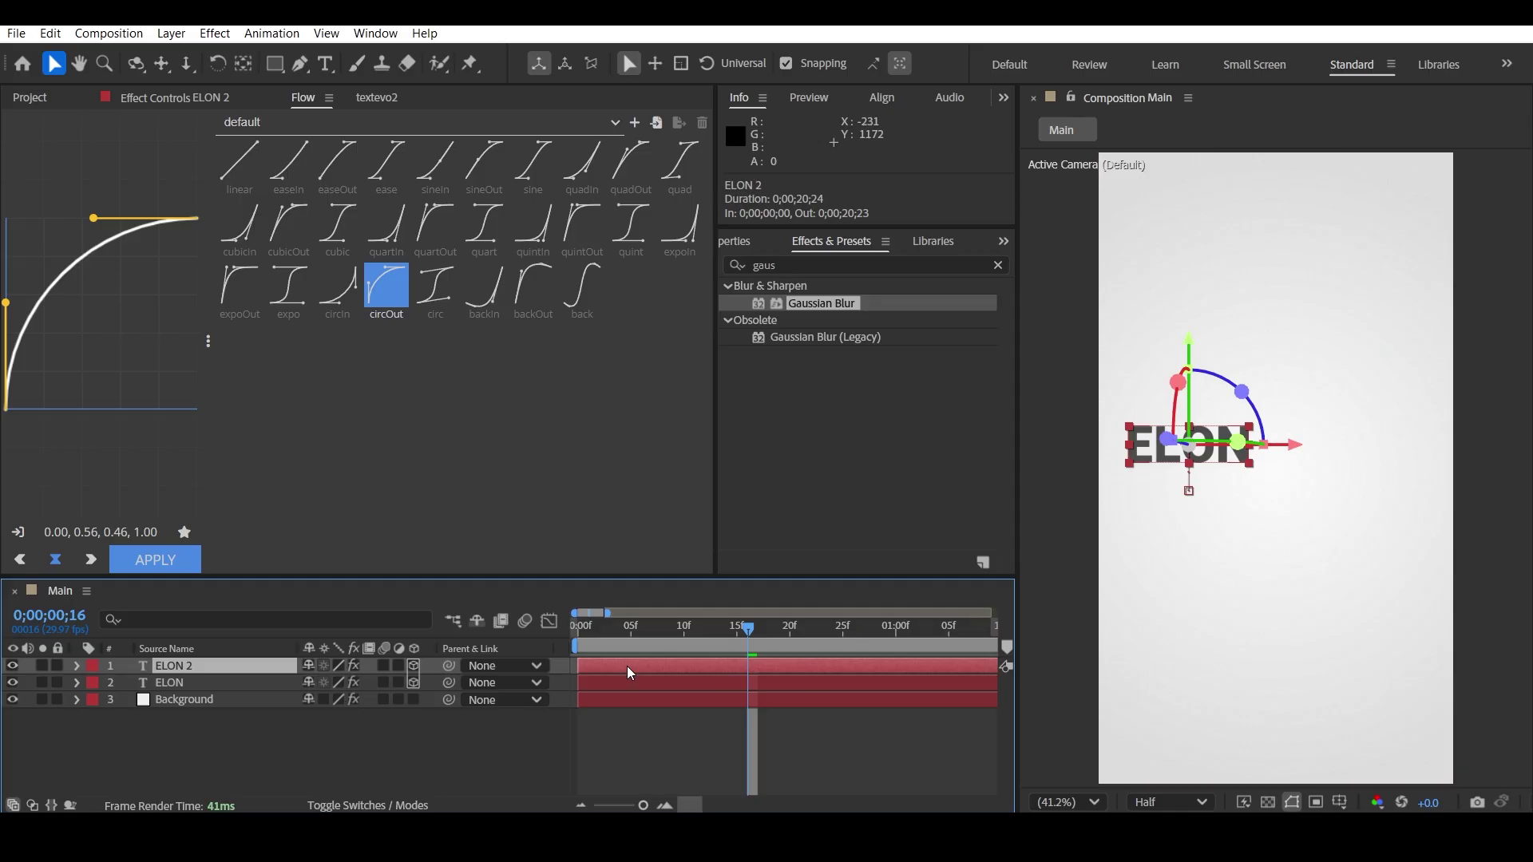
- Move the duplicate's Position keyframes to X 719.7, beside ELON, and change its text to MUSK
key("p")
left_click_drag(748, 630, 707, 637)
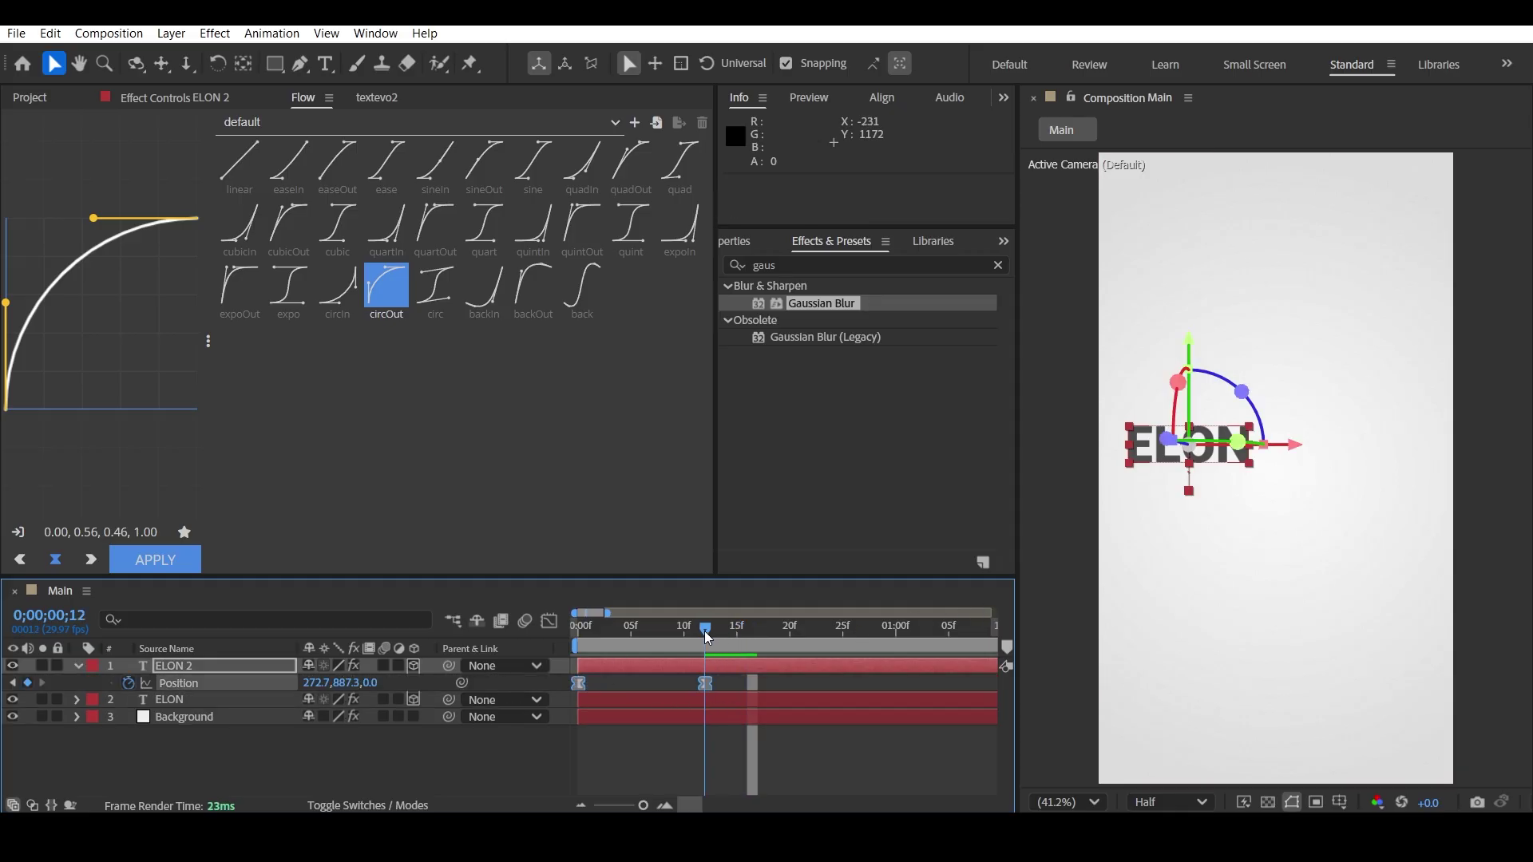
left_click_drag(315, 683, 738, 668)
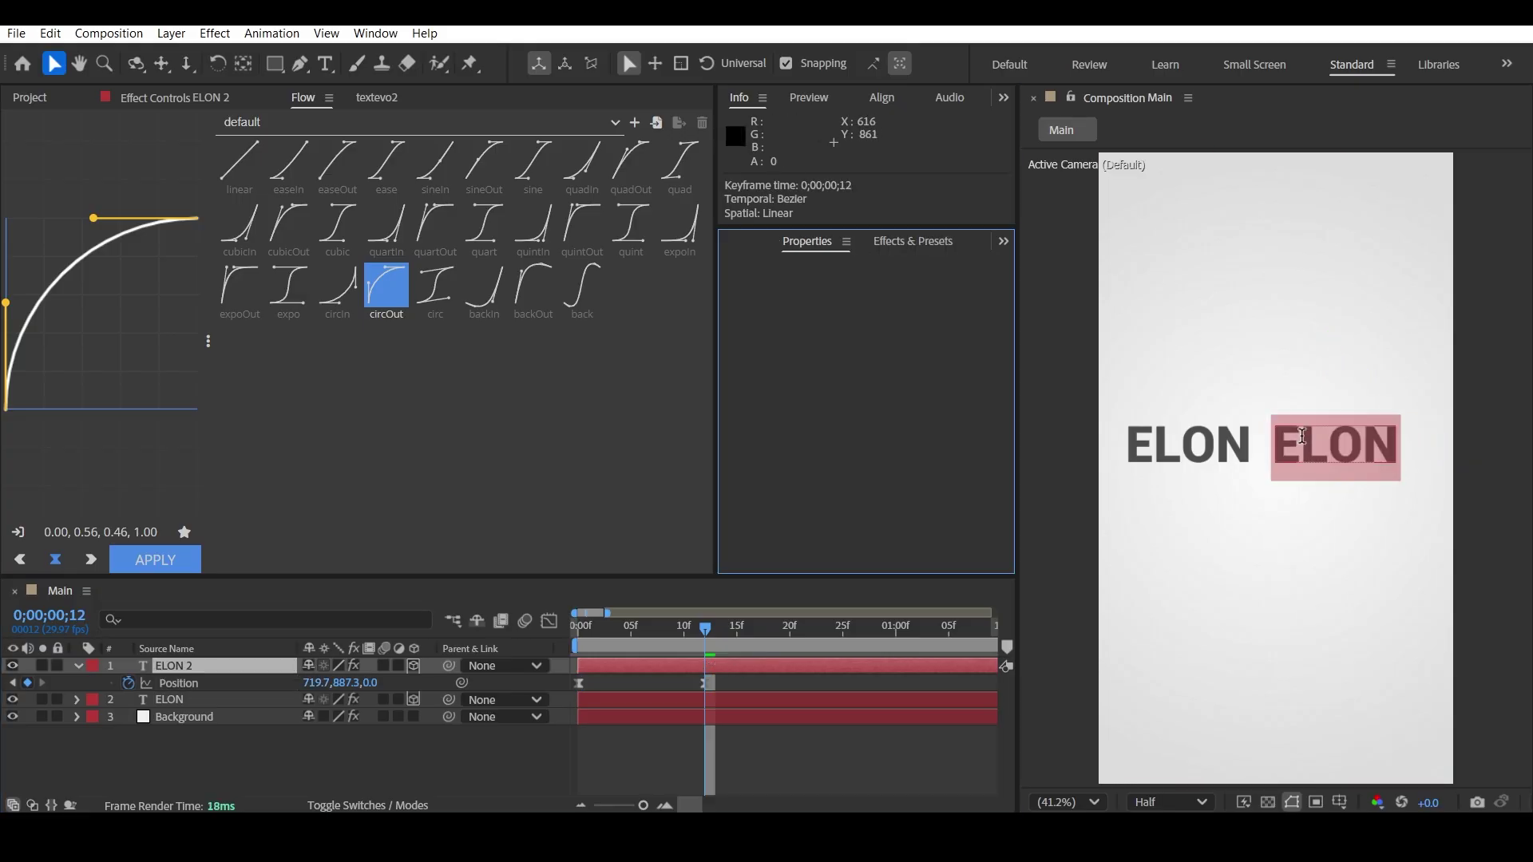
key("ctrl+t")
type("MUSK")
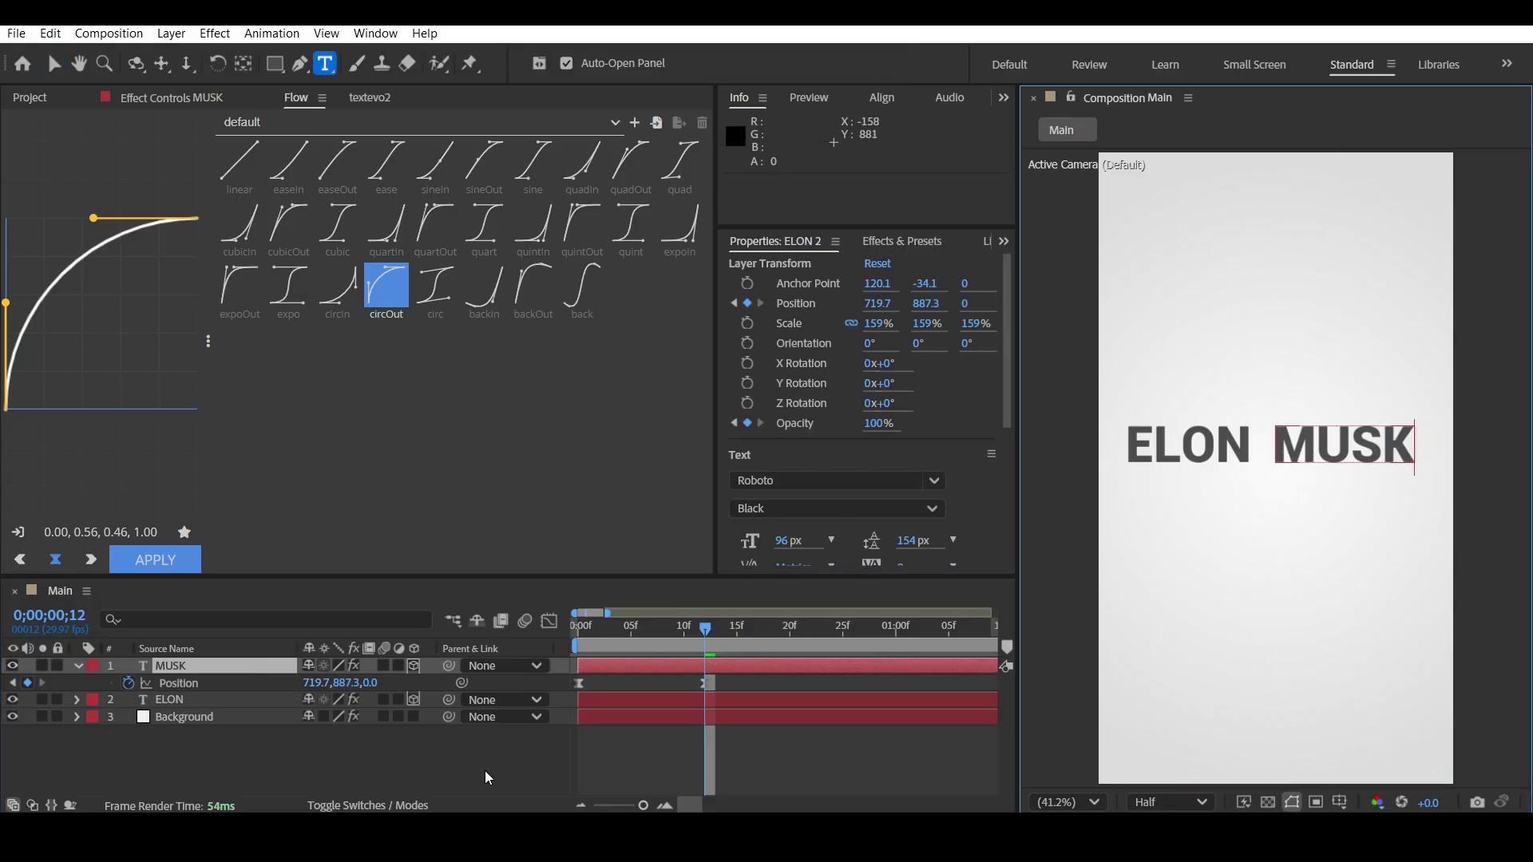
left_click(400, 764)
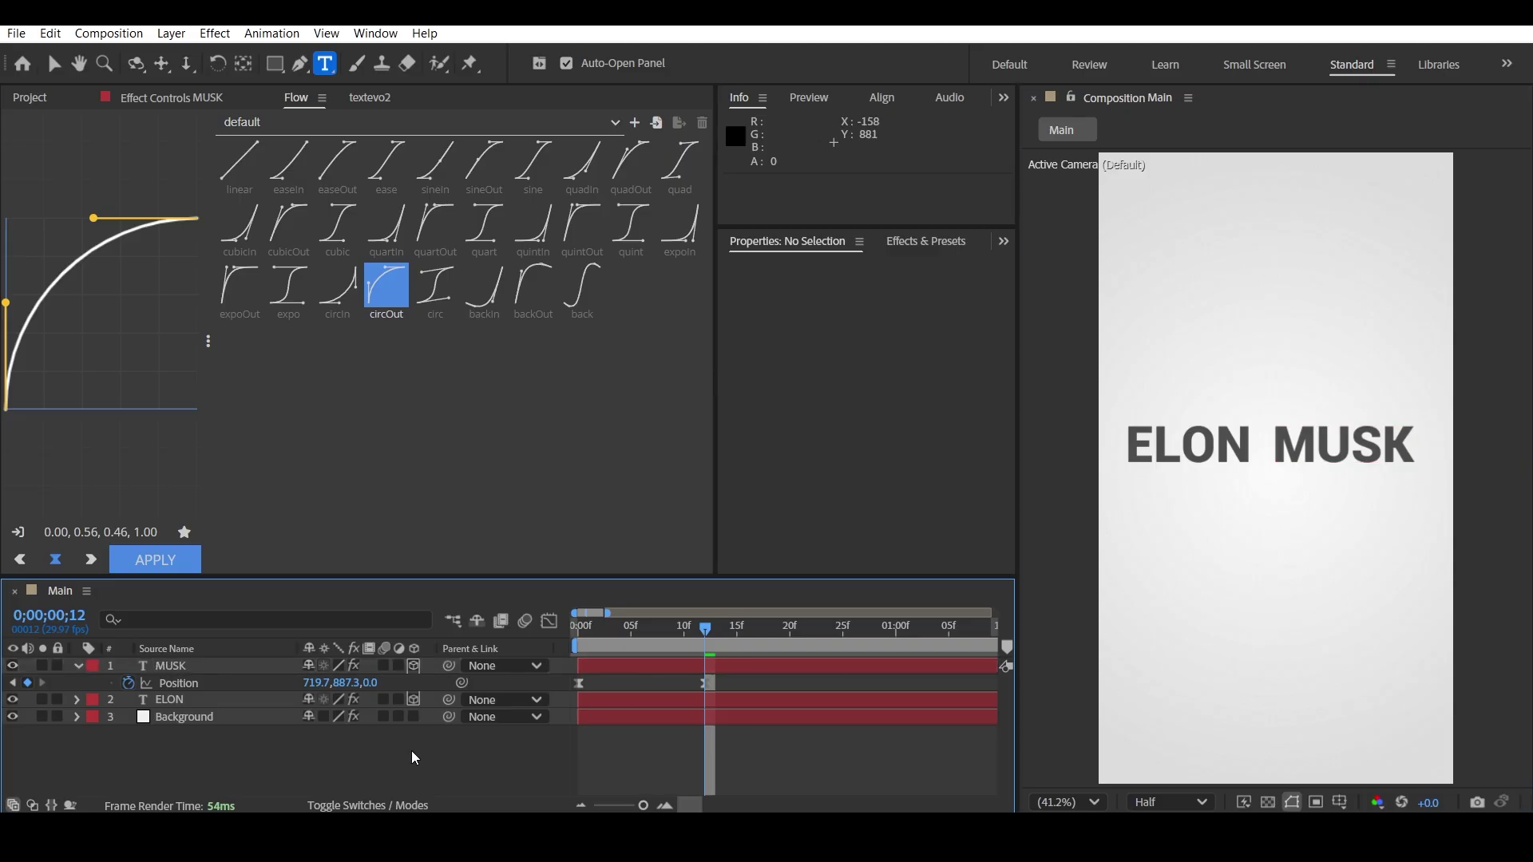
- Scale the MUSK and ELON layers together to 163%
left_click(212, 665)
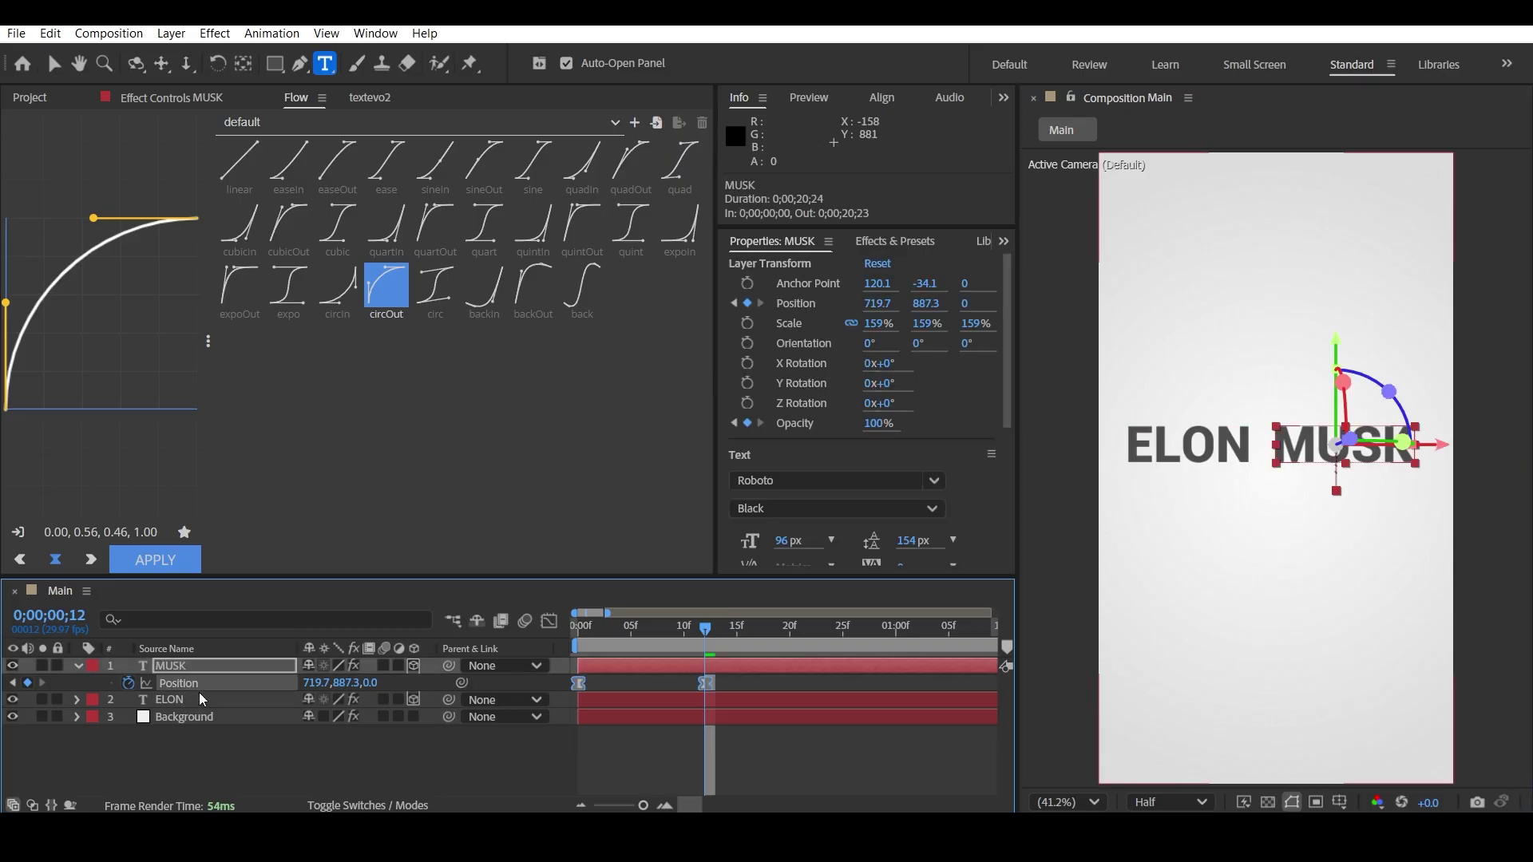
key("ctrl+Down")
left_click(199, 669, "ctrl")
key("s")
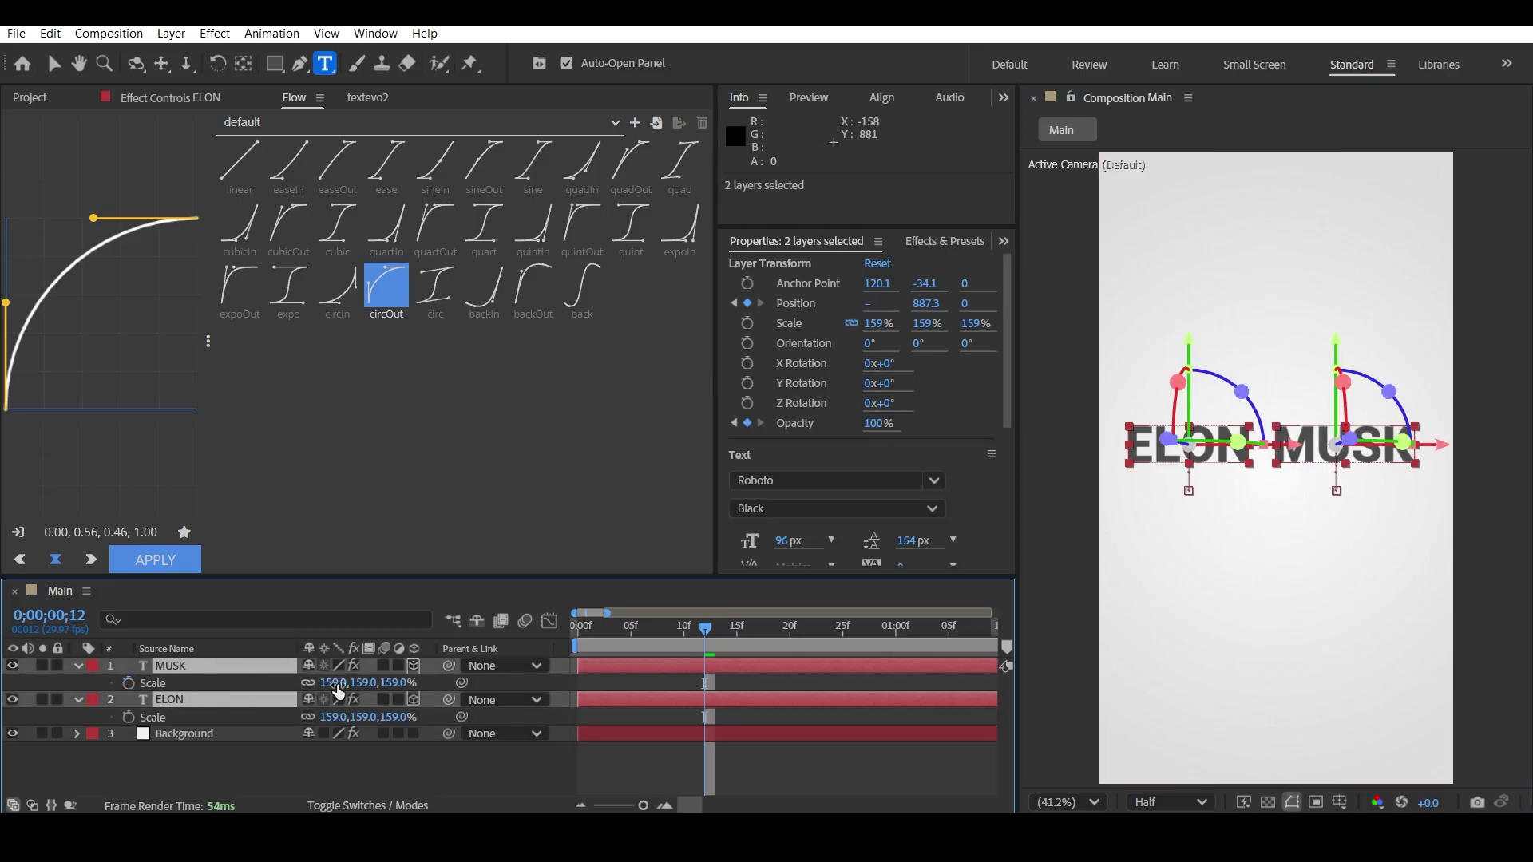
left_click_drag(359, 683, 363, 684)
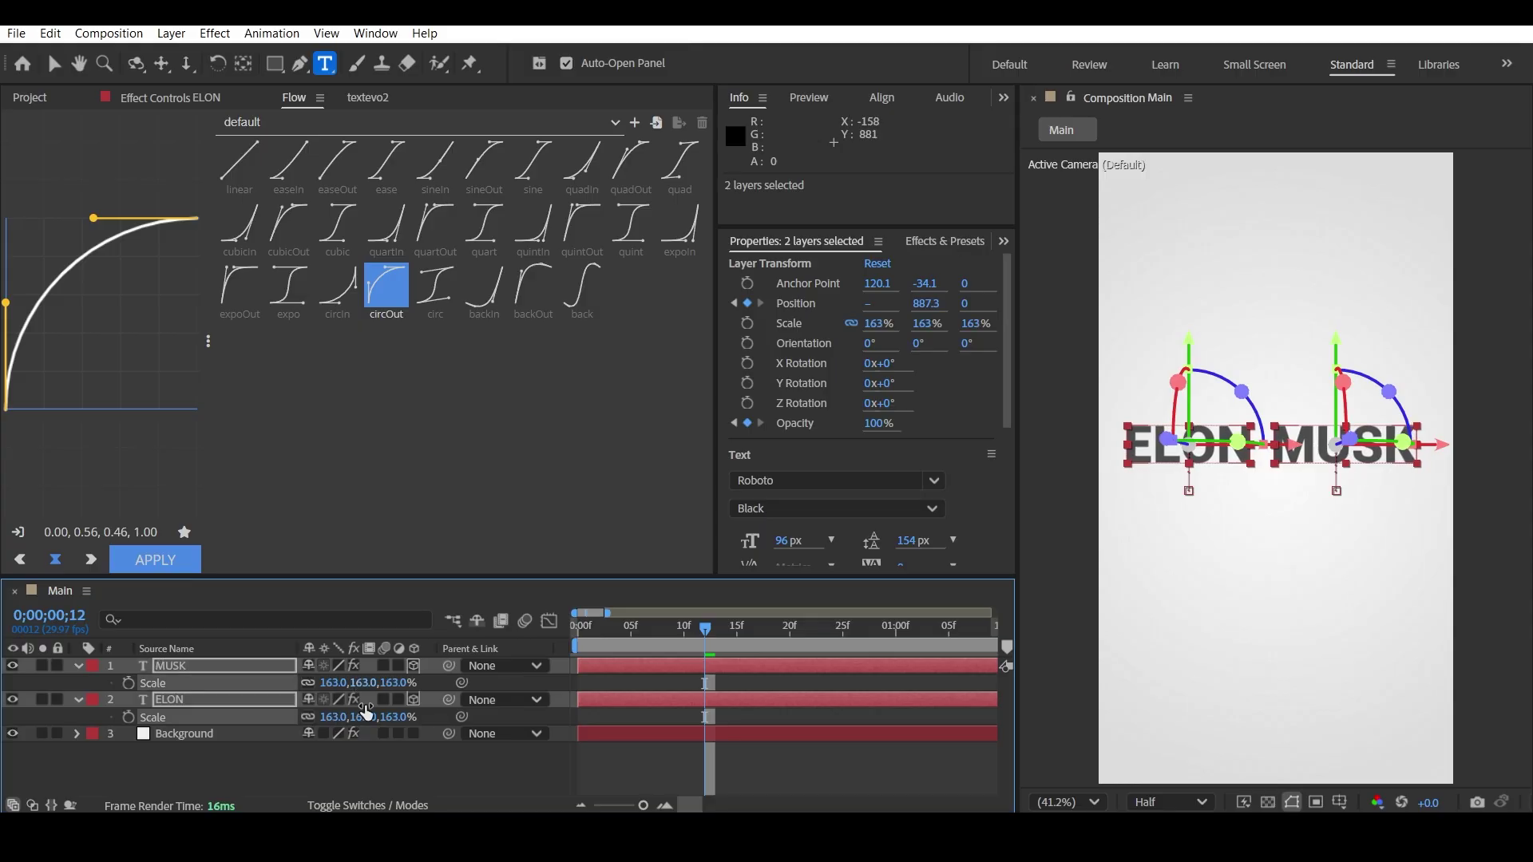
left_click(351, 749)
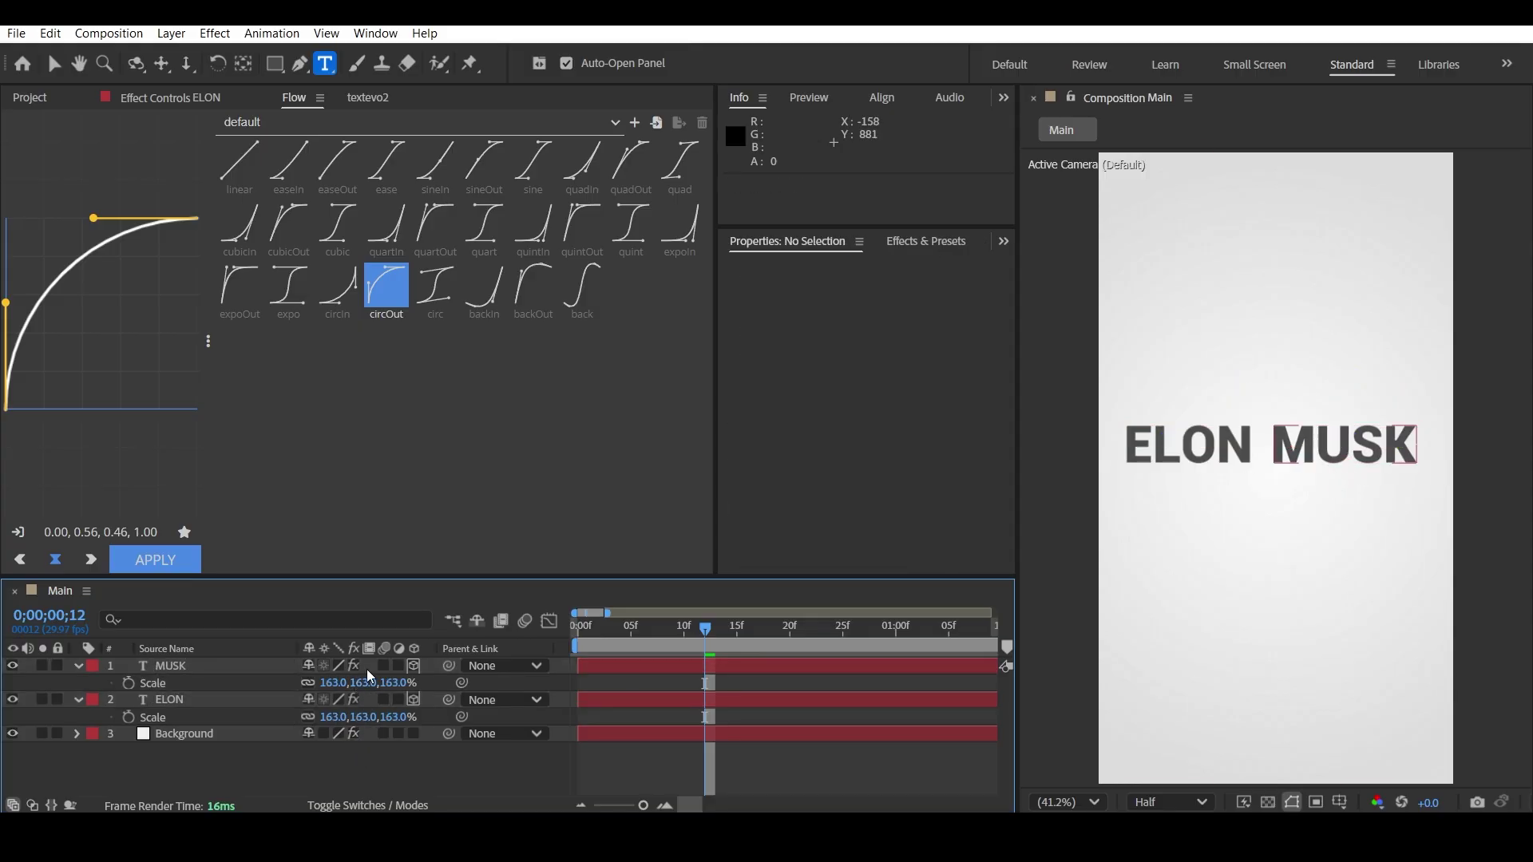
- Shift the MUSK layer's Position keyframes horizontally to X 744.7 to widen the gap between the words
left_click(212, 671)
key("p")
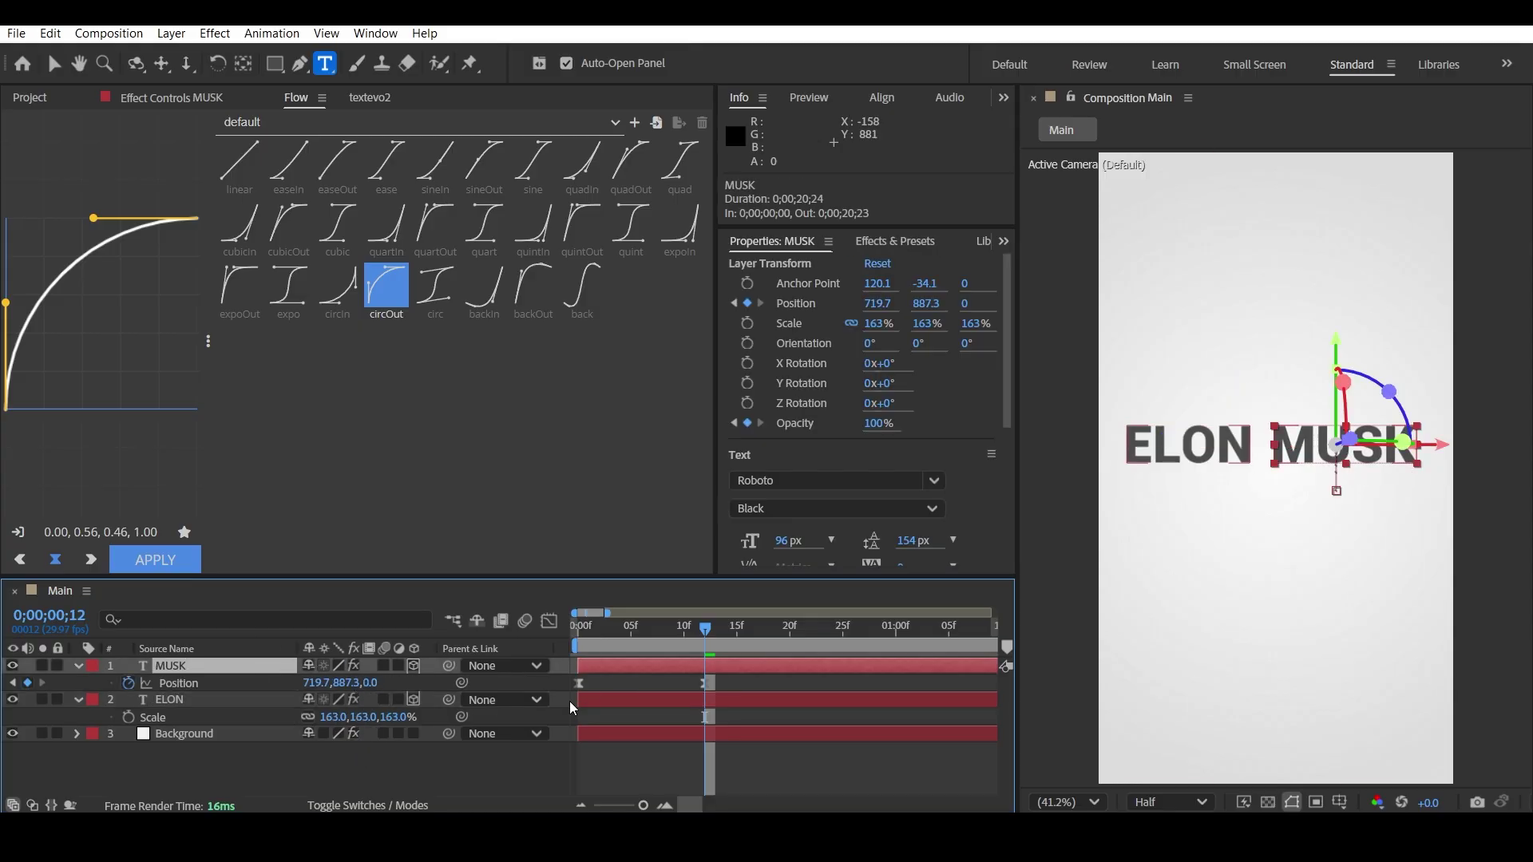
left_click_drag(745, 683, 341, 692)
left_click(347, 764)
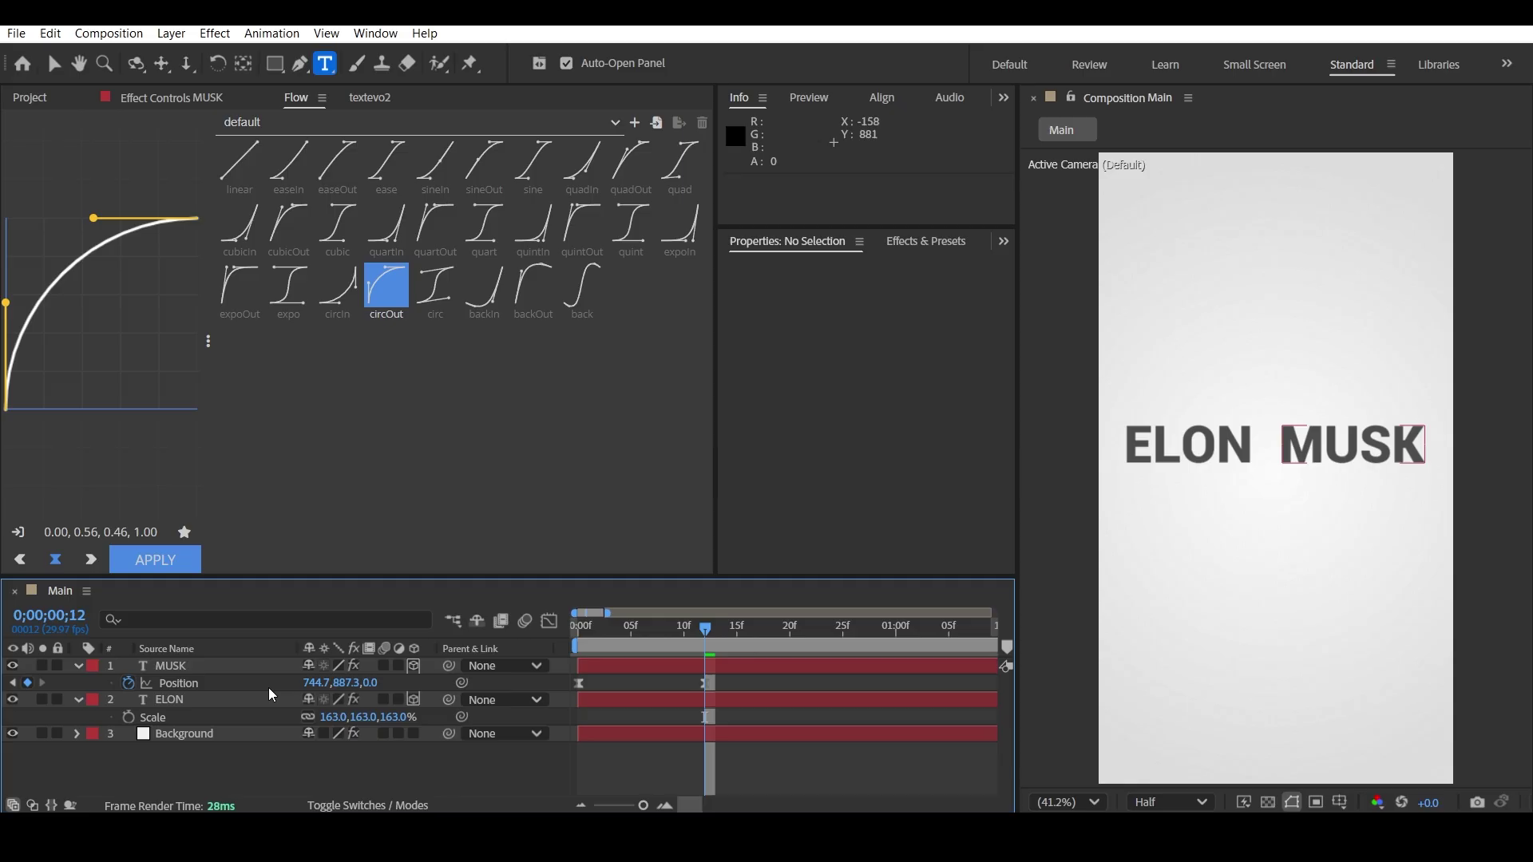
- Set the Scale of both the MUSK and ELON layers to 164%
left_click(185, 702)
left_click(184, 667, "ctrl")
key("u")
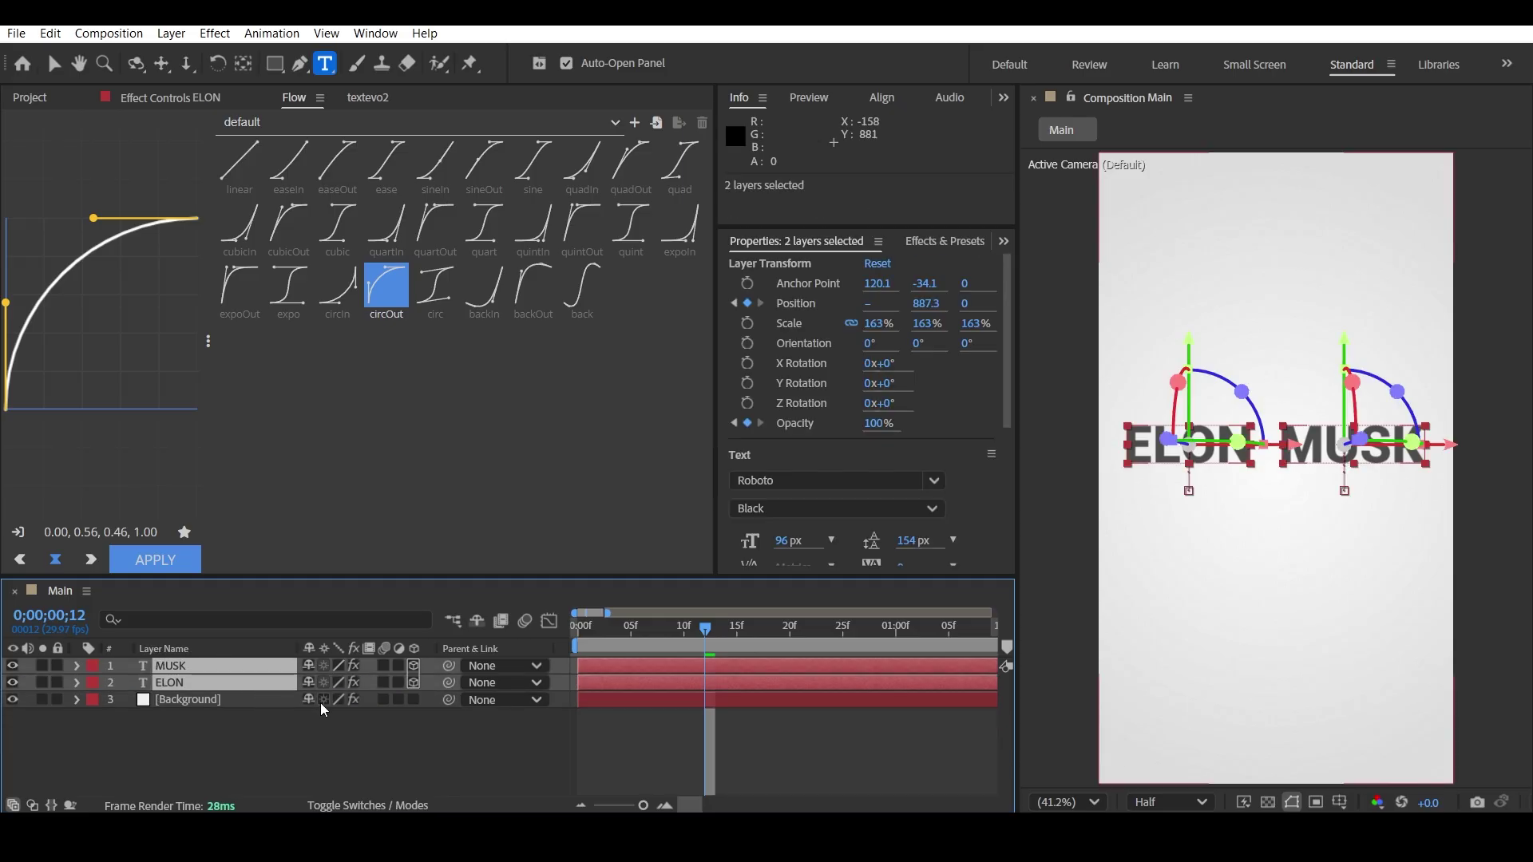
key("s")
left_click(364, 683)
type("1")
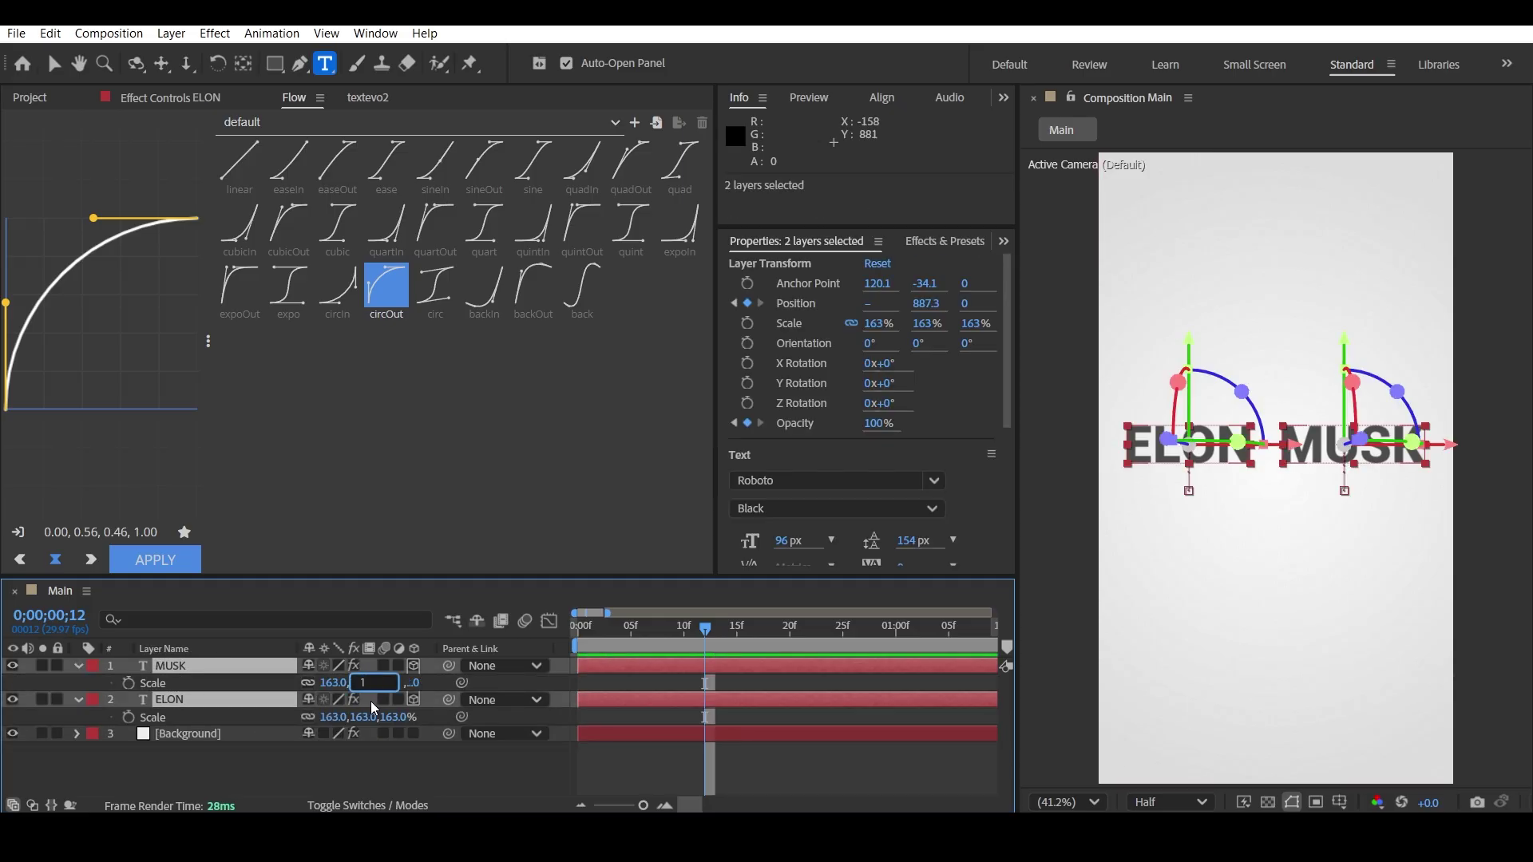
type("64")
left_click(372, 764)
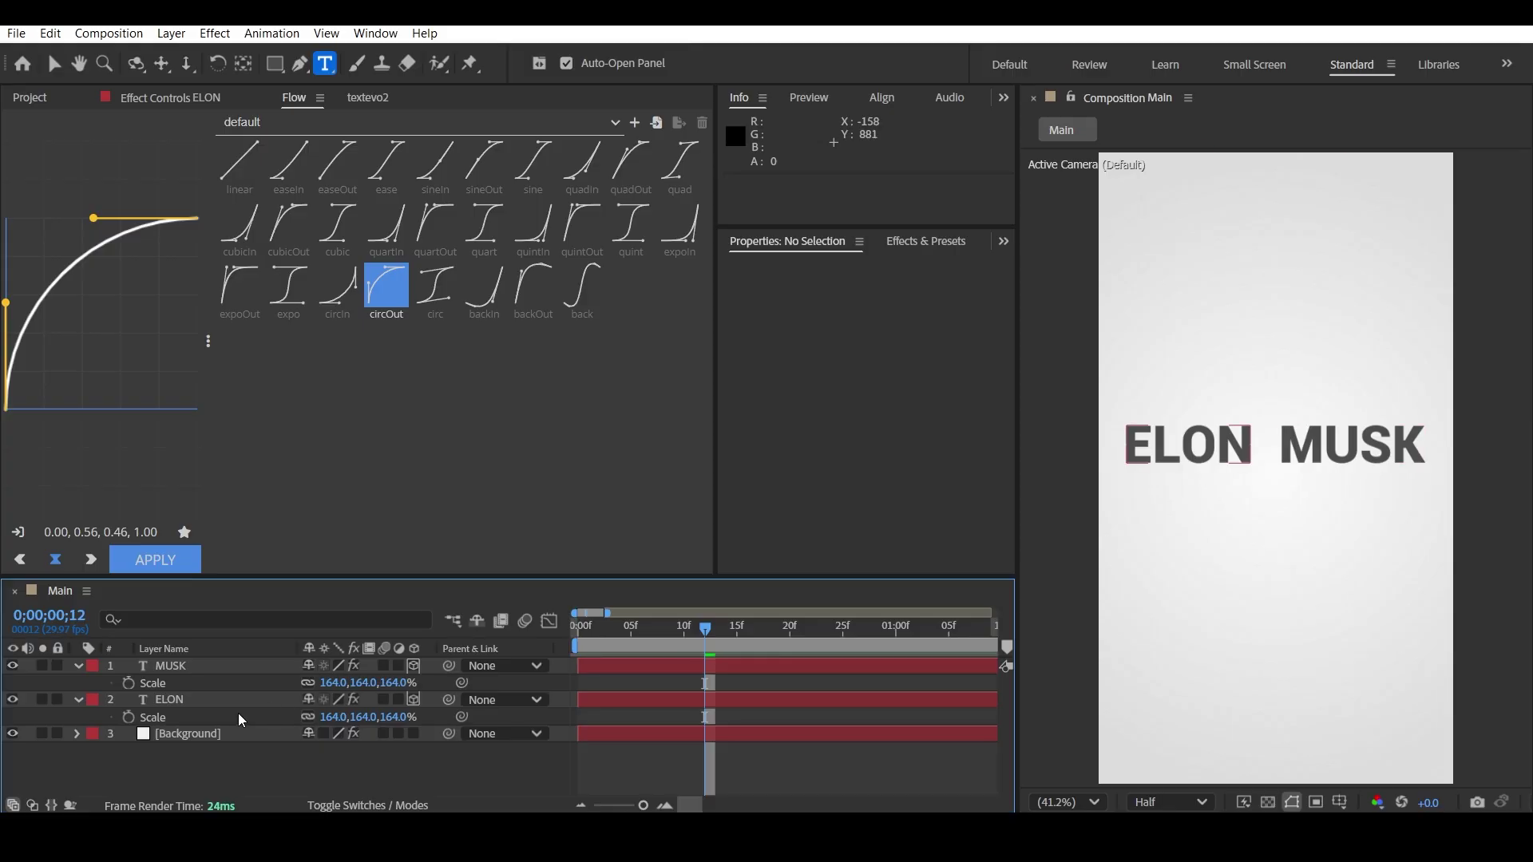
- Shift the ELON layer's Position keyframes horizontally to X 284.7, closer to MUSK
left_click(239, 701)
key("p")
key("p")
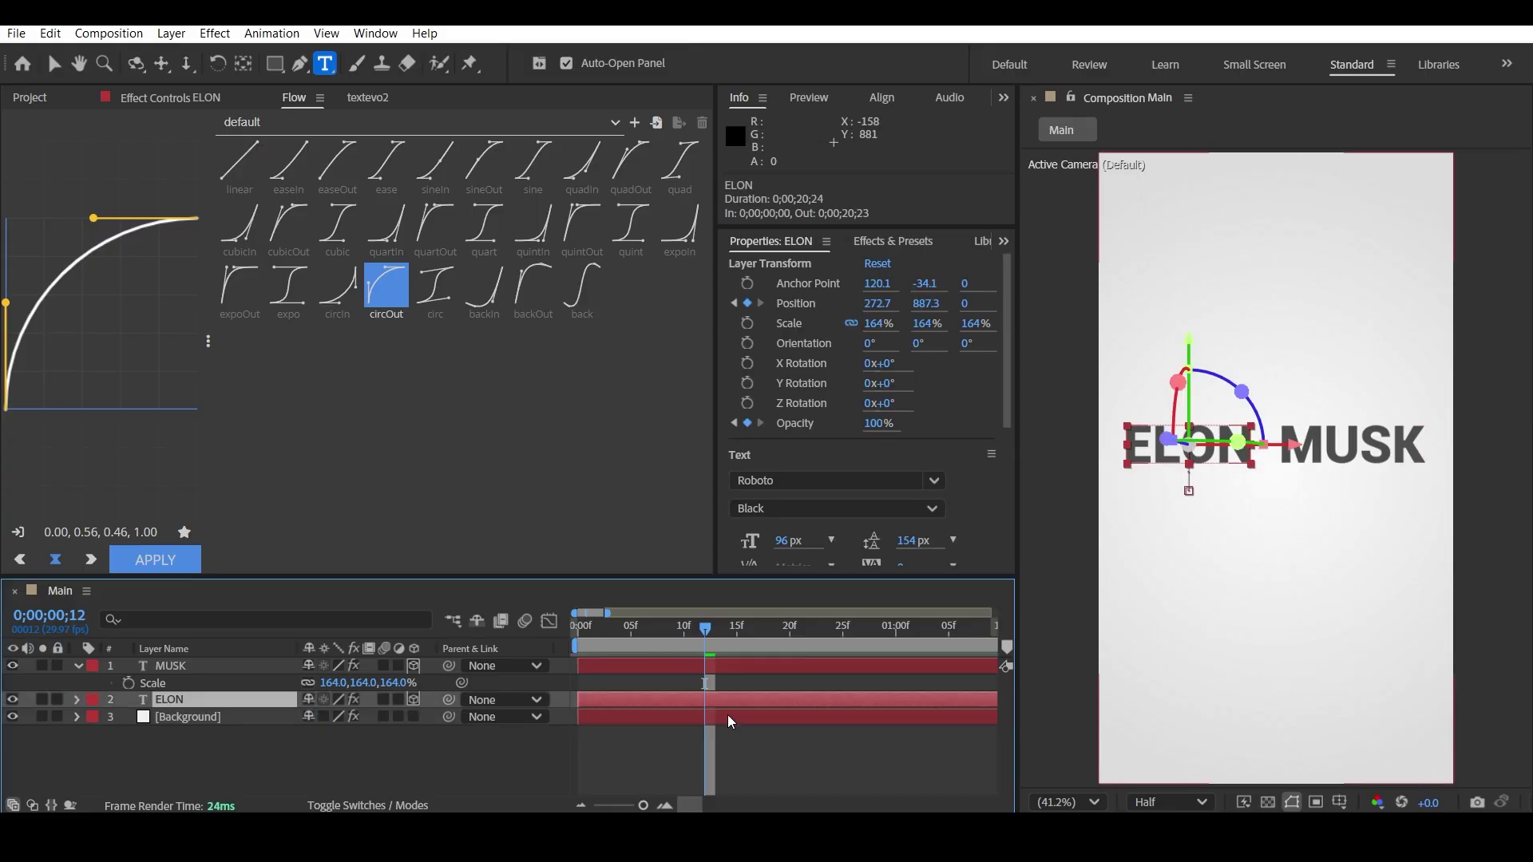
key("p")
left_click_drag(727, 720, 481, 720)
left_click_drag(320, 717, 329, 717)
left_click(315, 765)
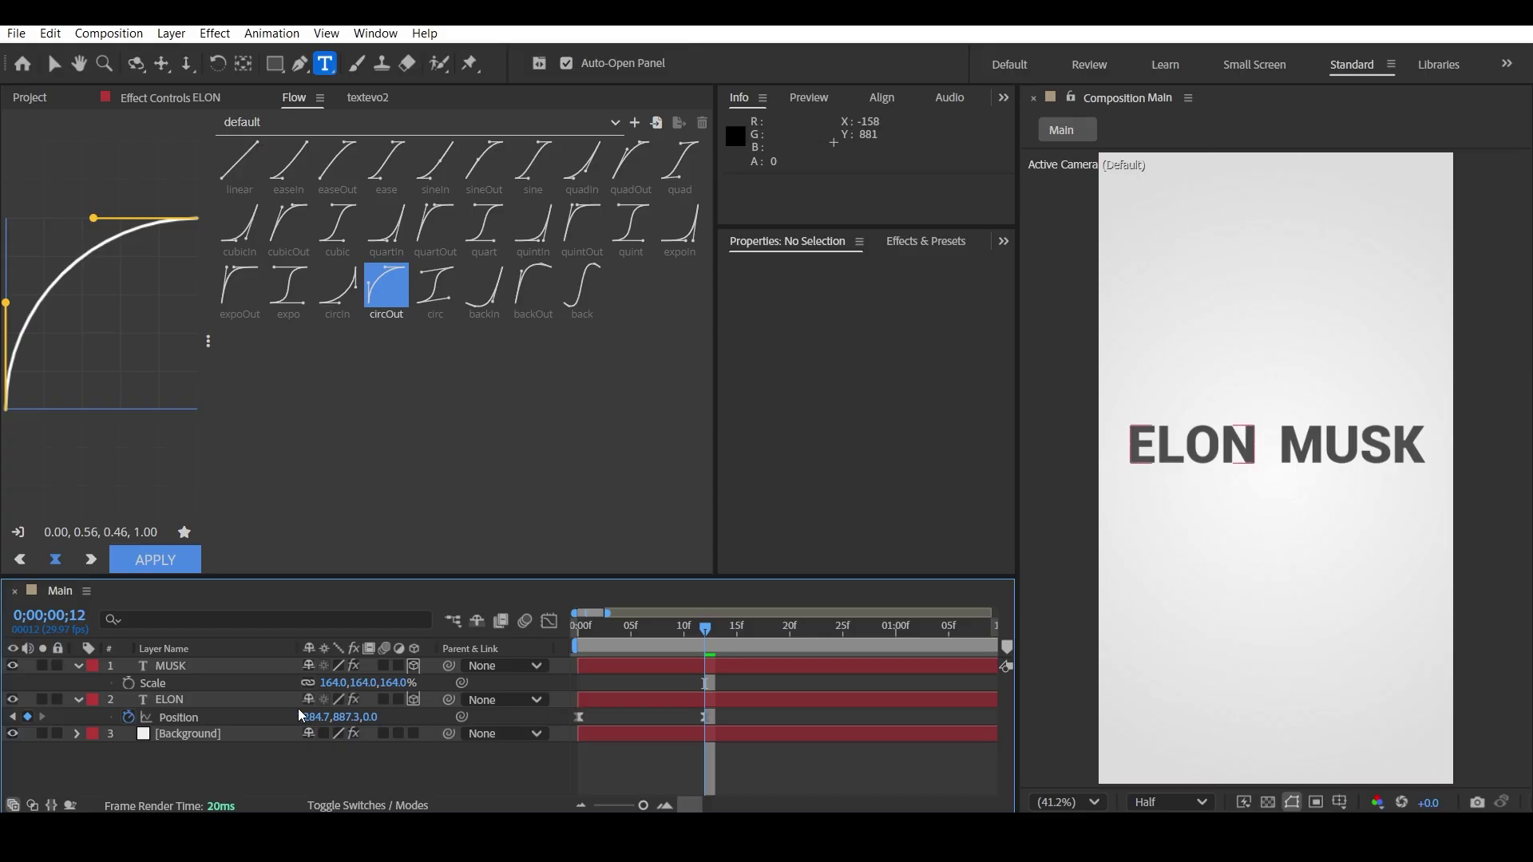
- Collapse the properties of both text layers and preview their animation from the first frame
left_click(659, 643)
key("Home")
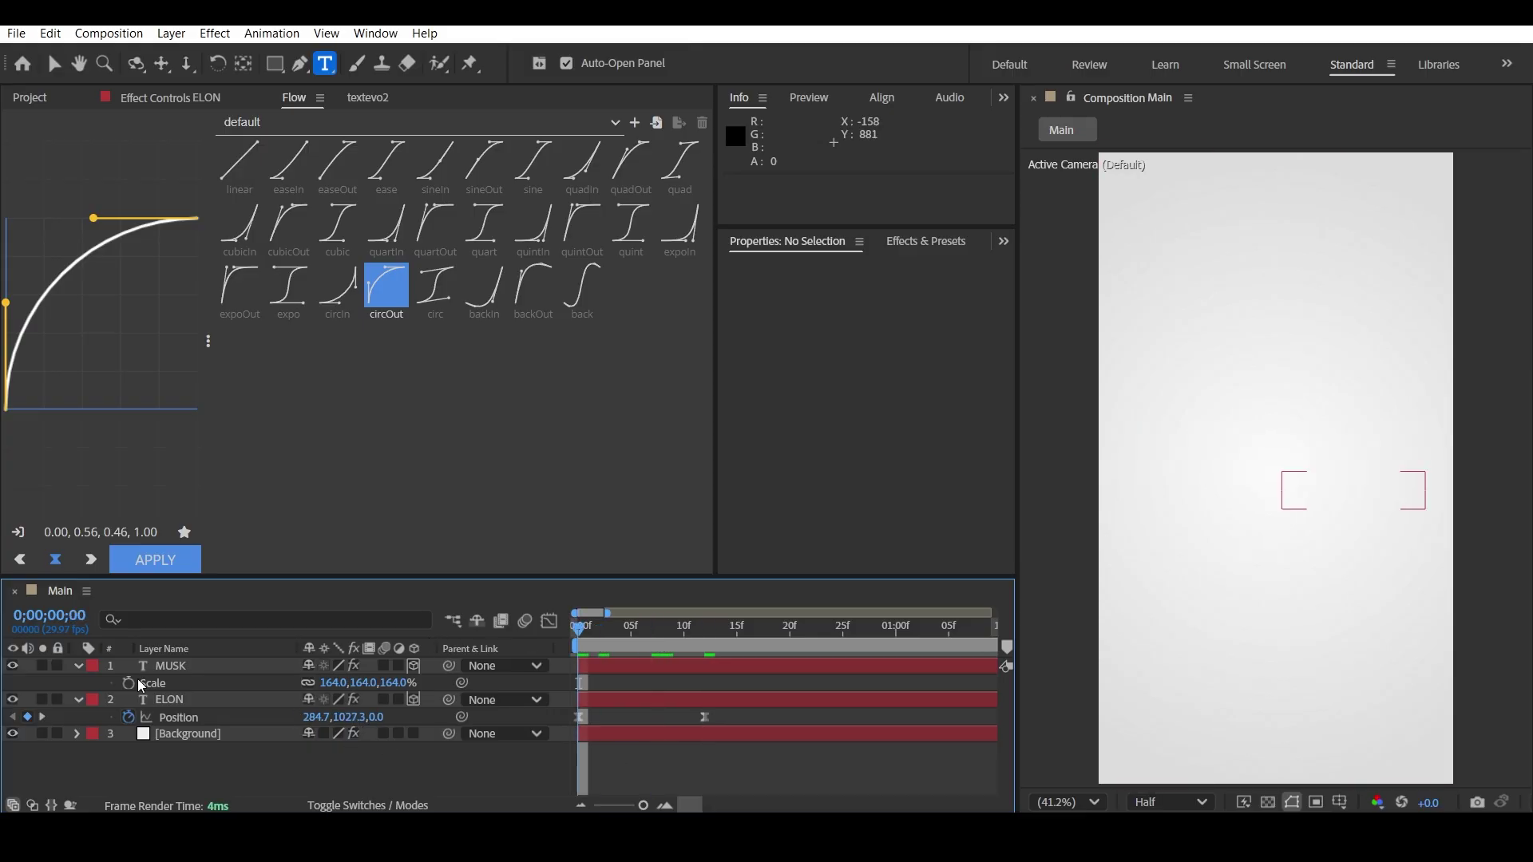
left_click(79, 666)
left_click(79, 682)
key("space")
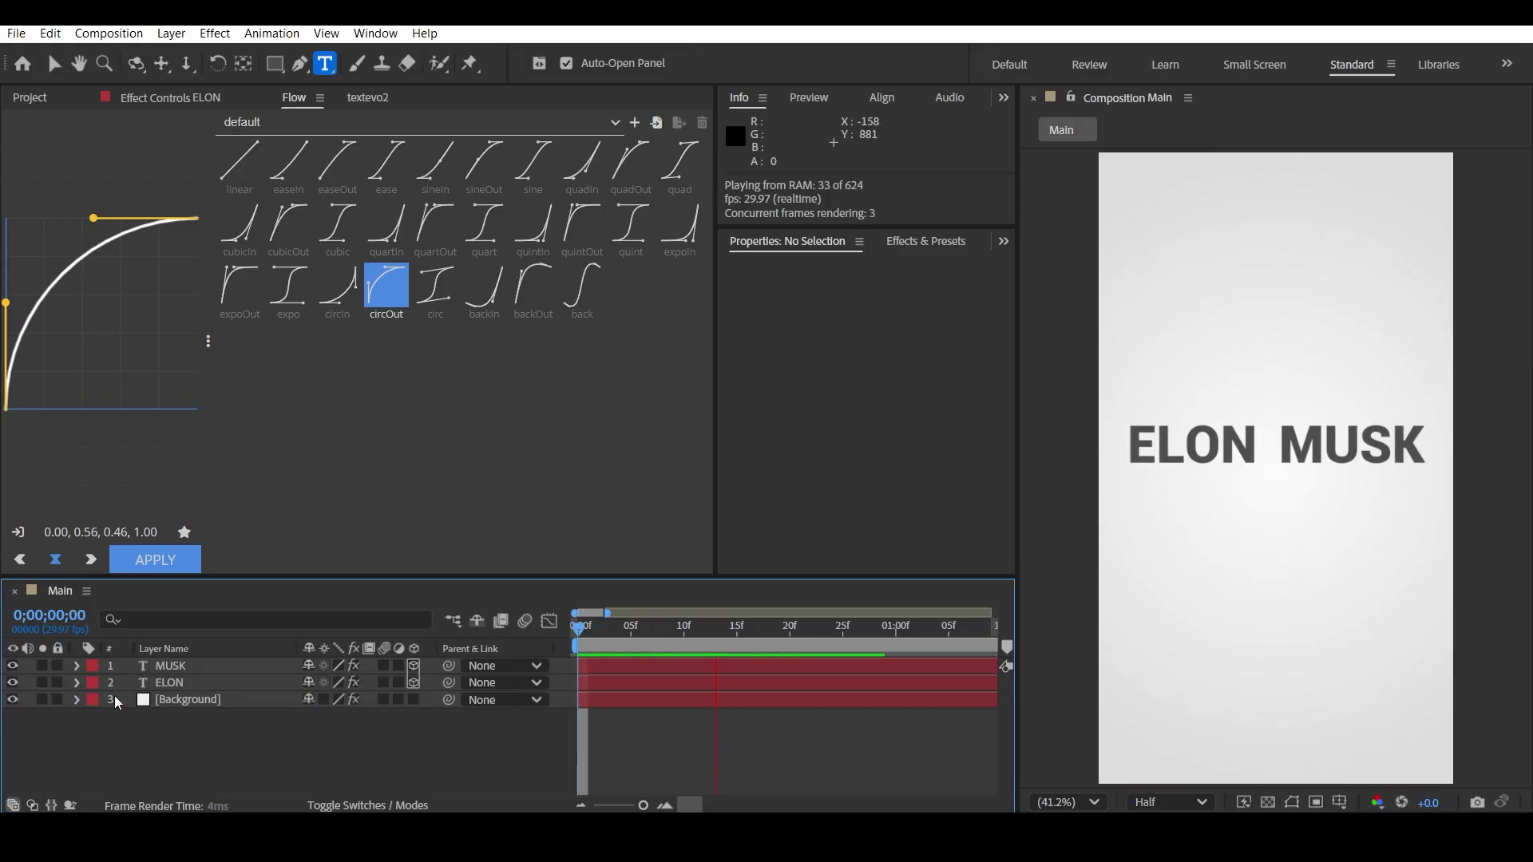
- Delay the MUSK layer so it starts at frame 3, after ELON, and preview the staggered animation
left_click(590, 661)
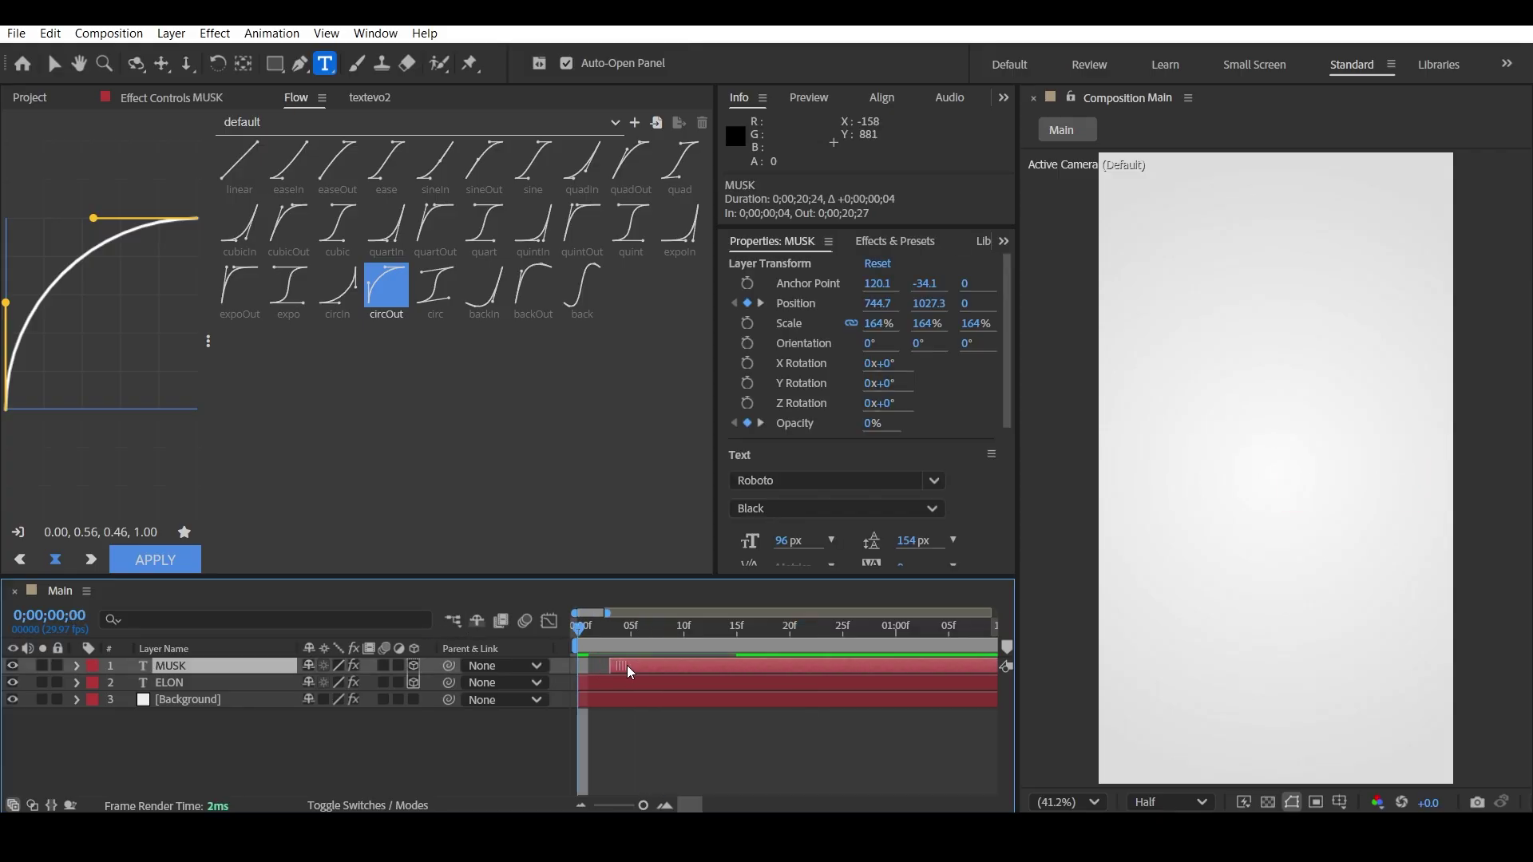
left_click(635, 712)
key("space")
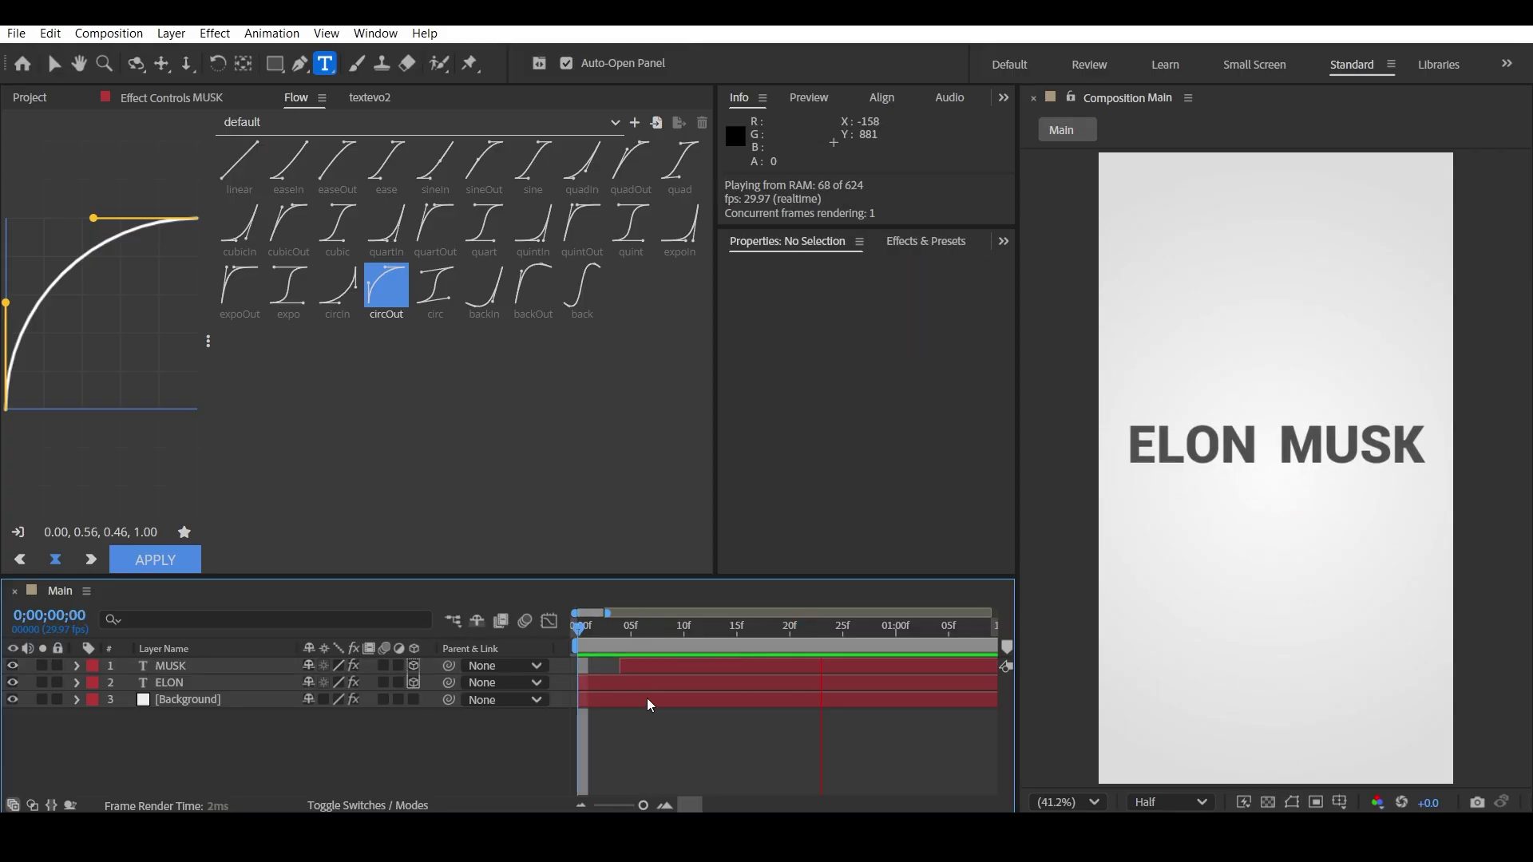
key("space")
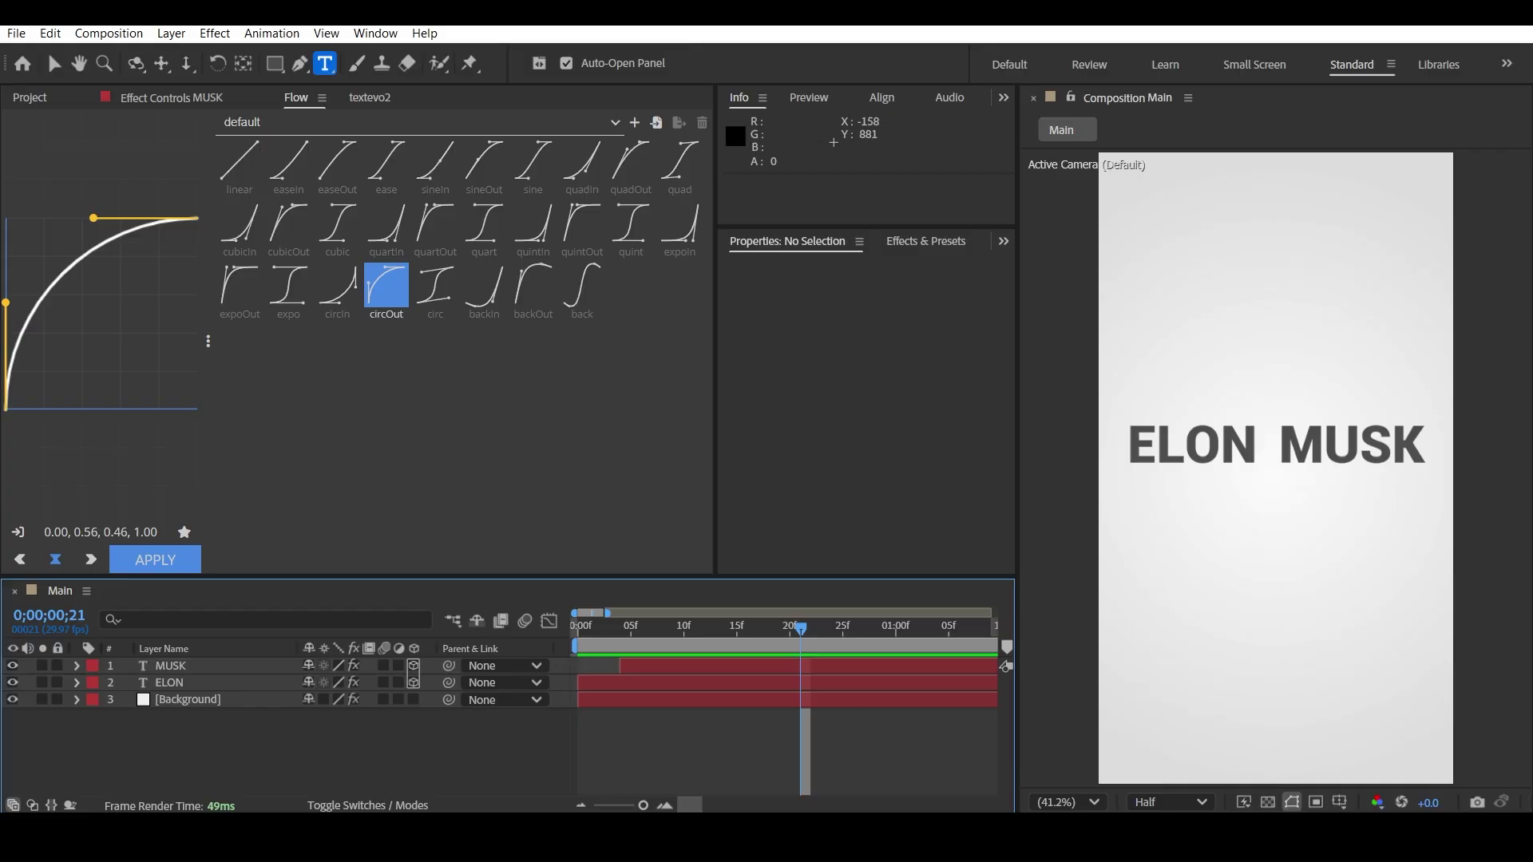
left_click(170, 665)
key("space")
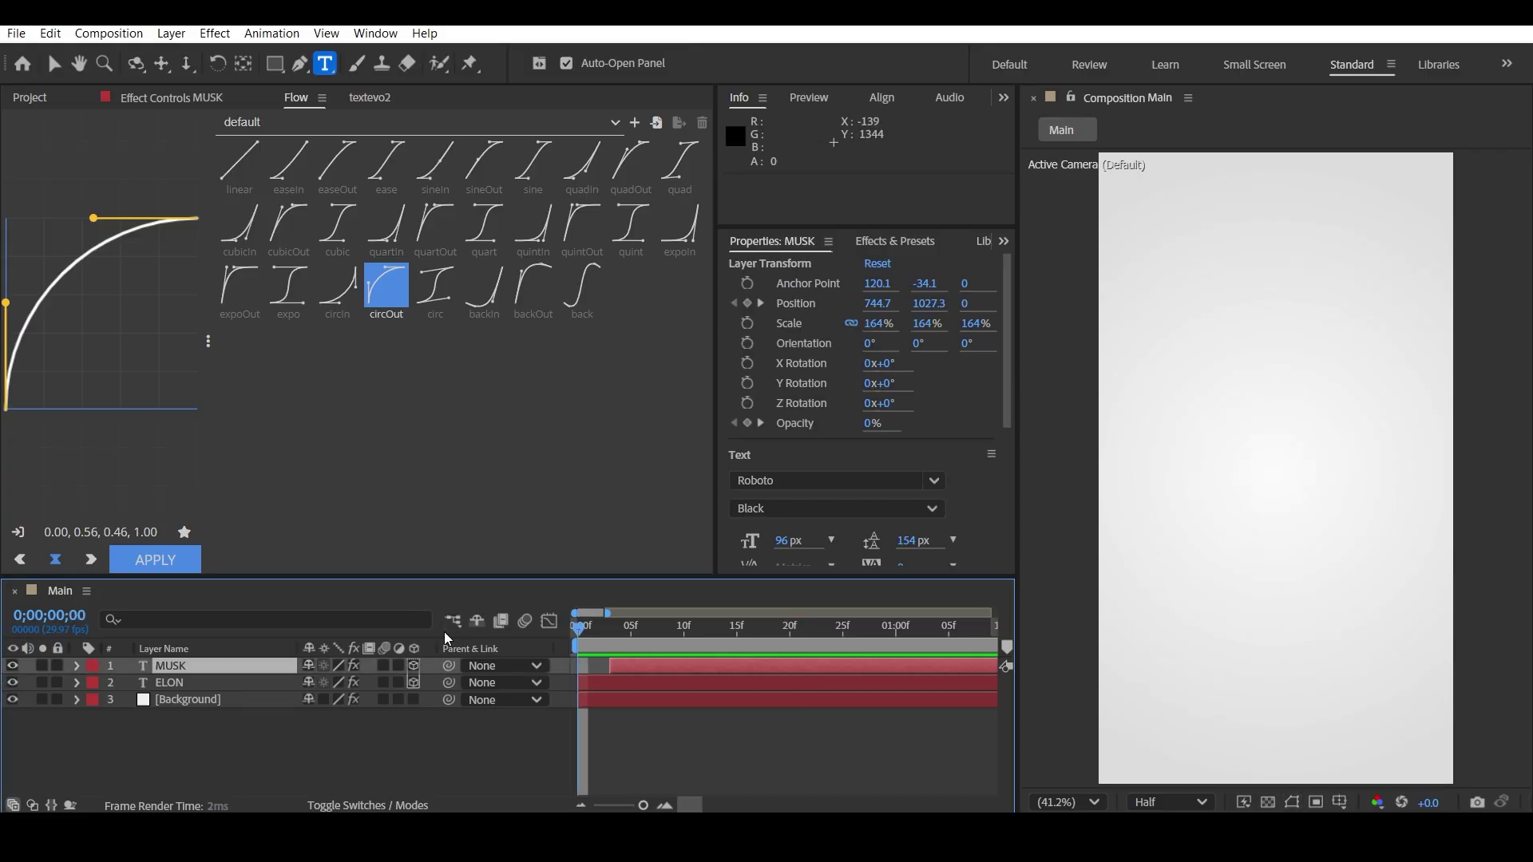
key("space")
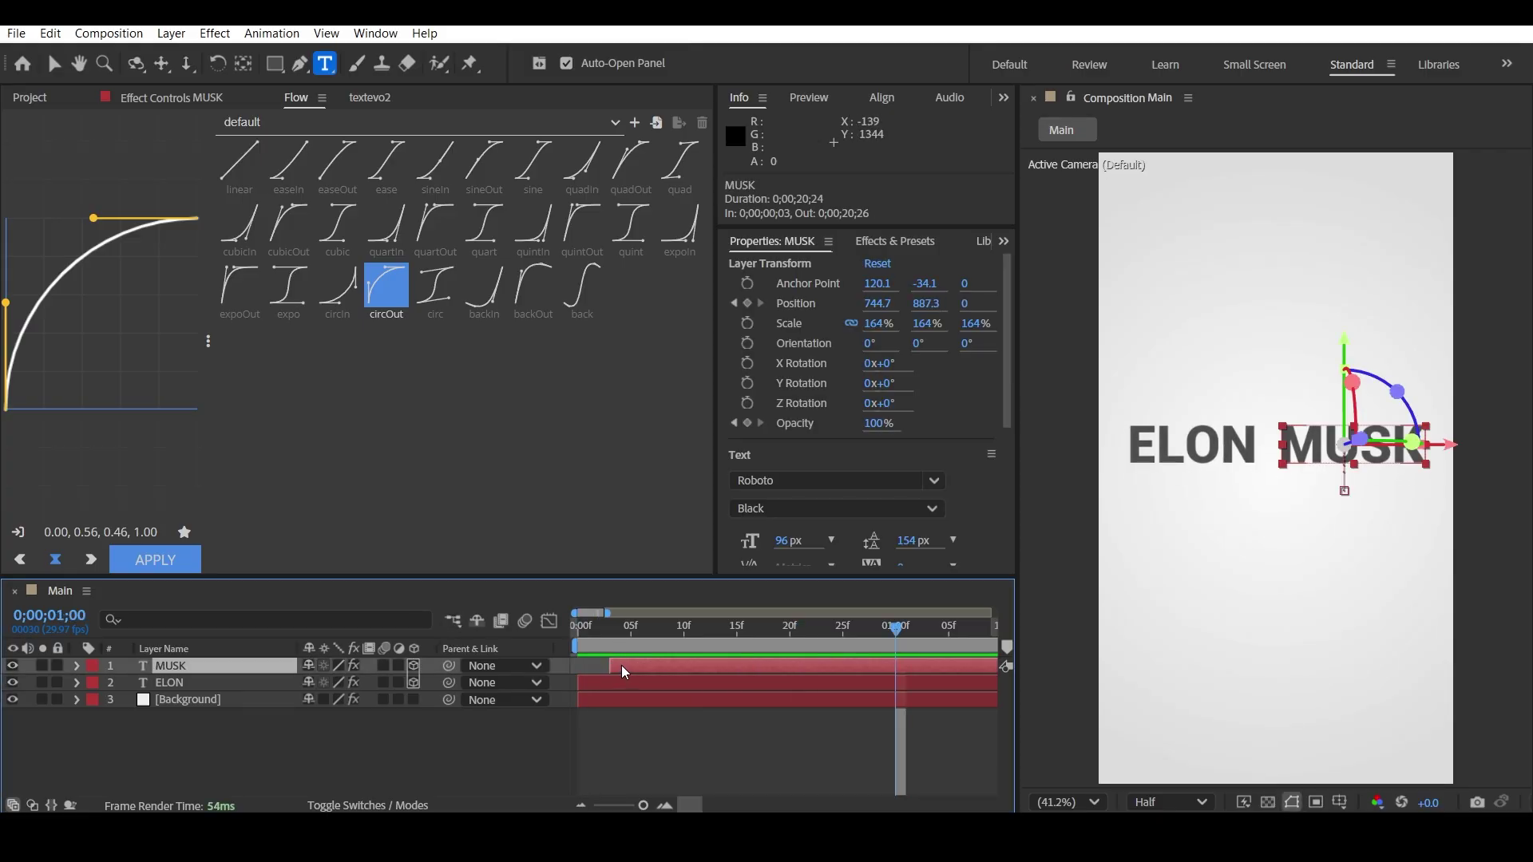
- Add a new text layer reading "isn't just a CEO" directly beneath ELON MUSK
left_click(1148, 489)
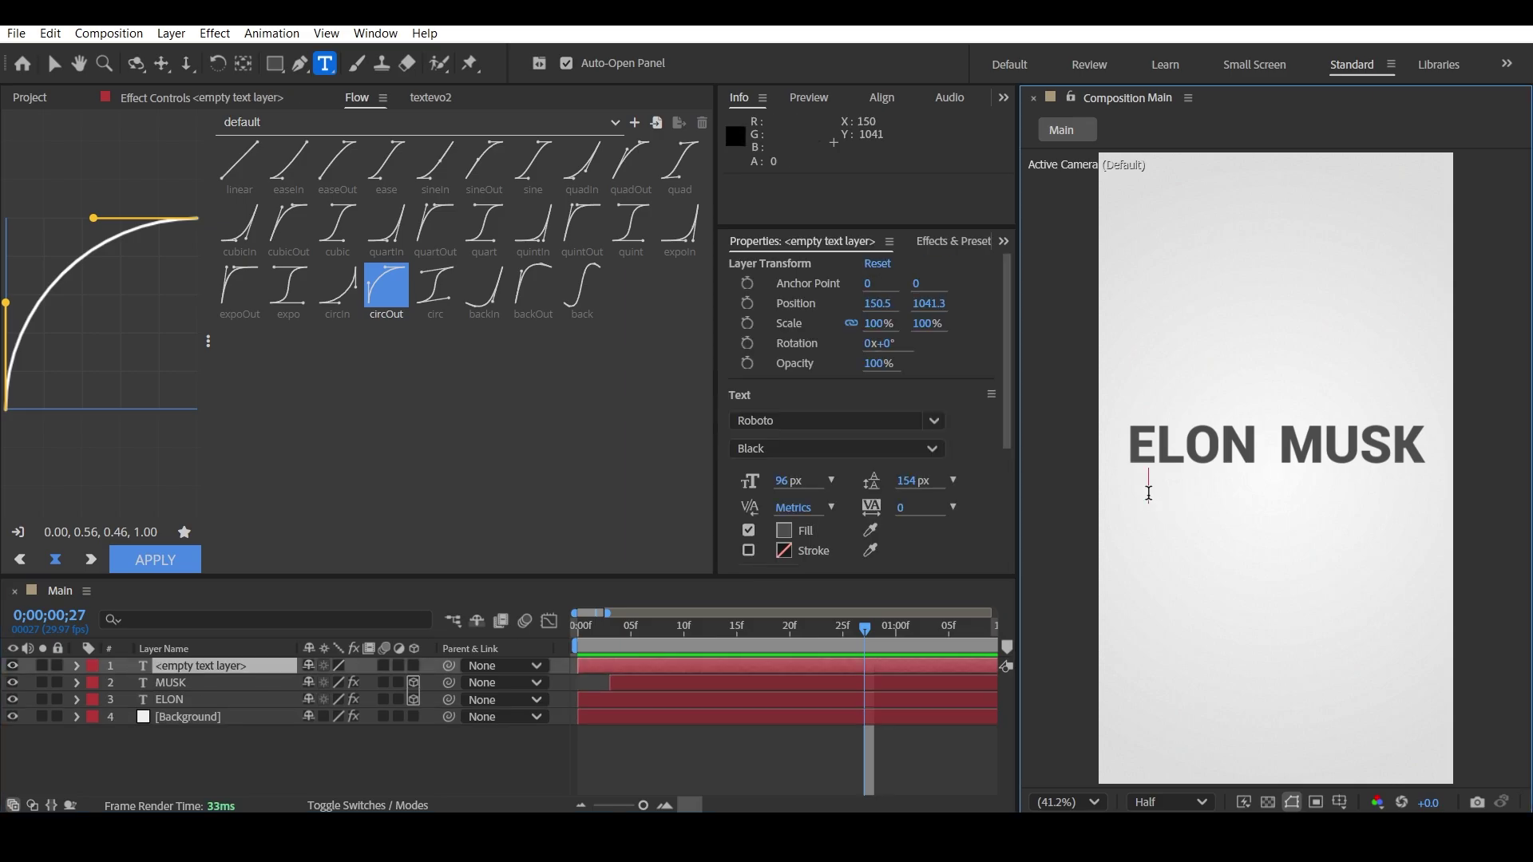
type("is")
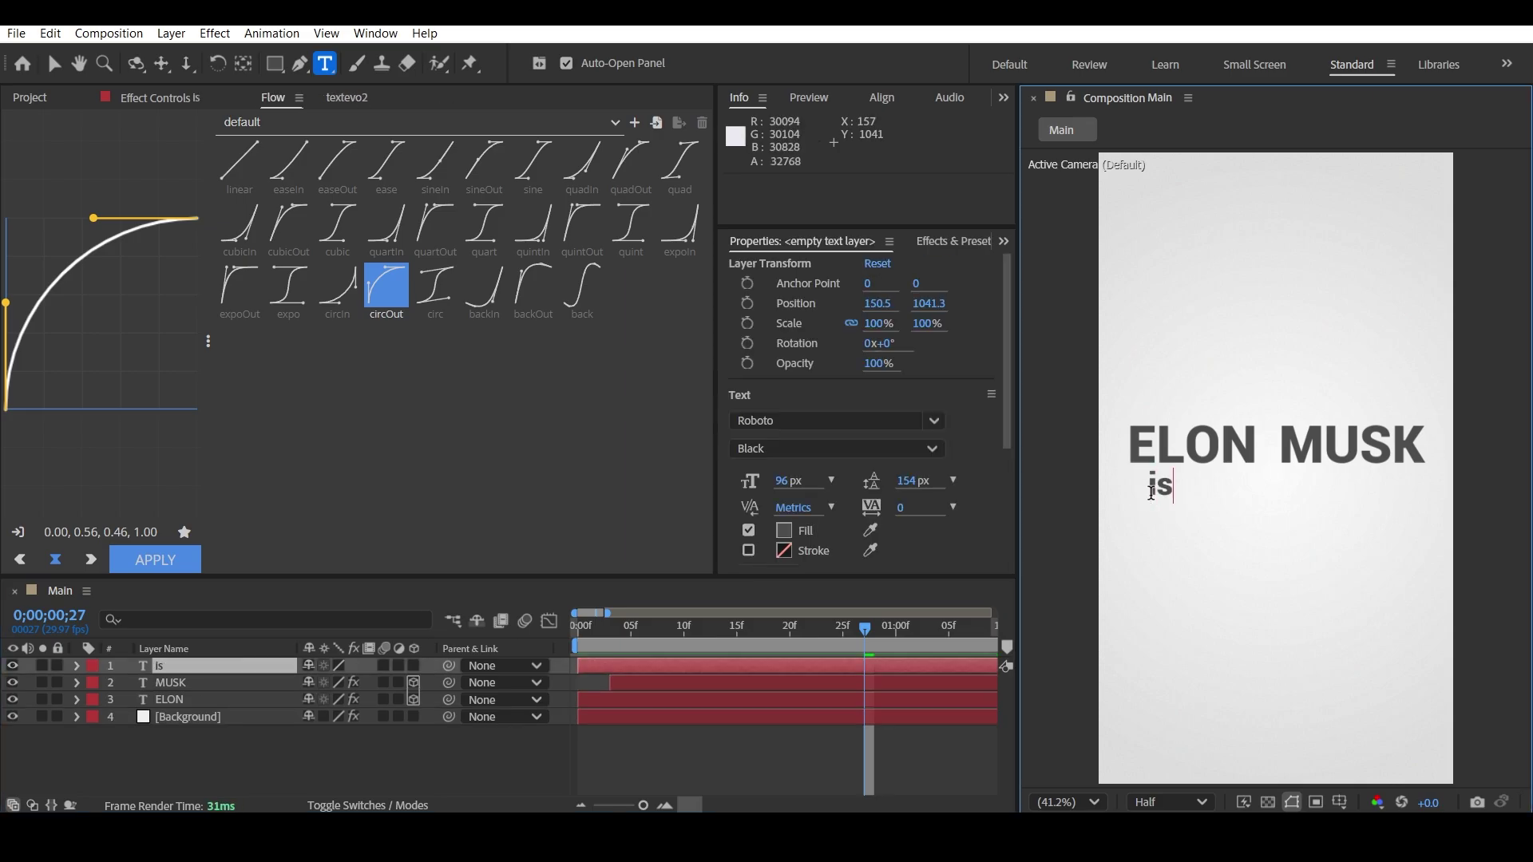
type("n't ")
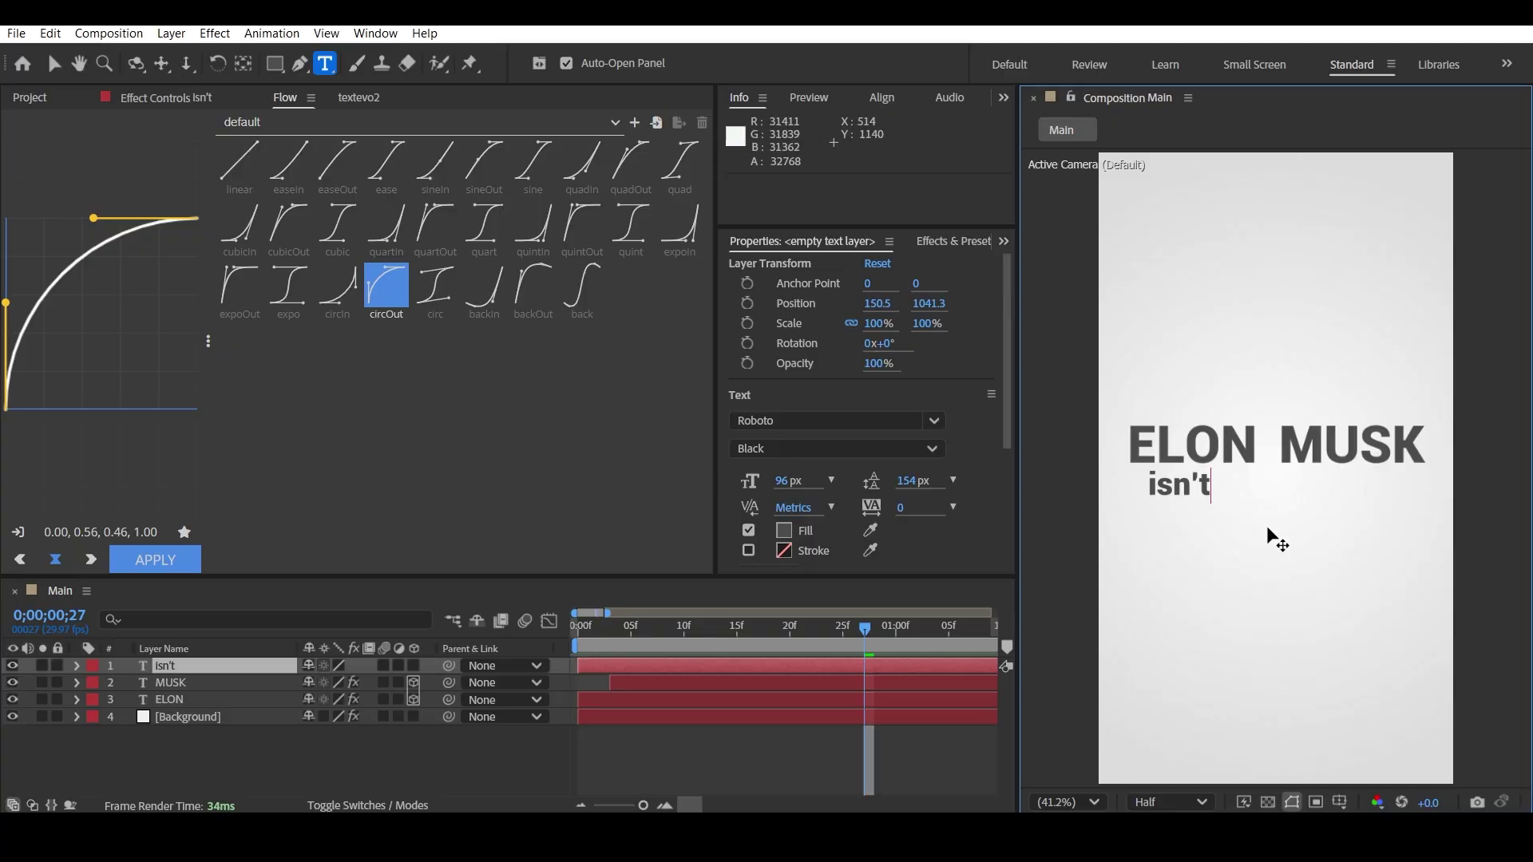
type("just a CEO")
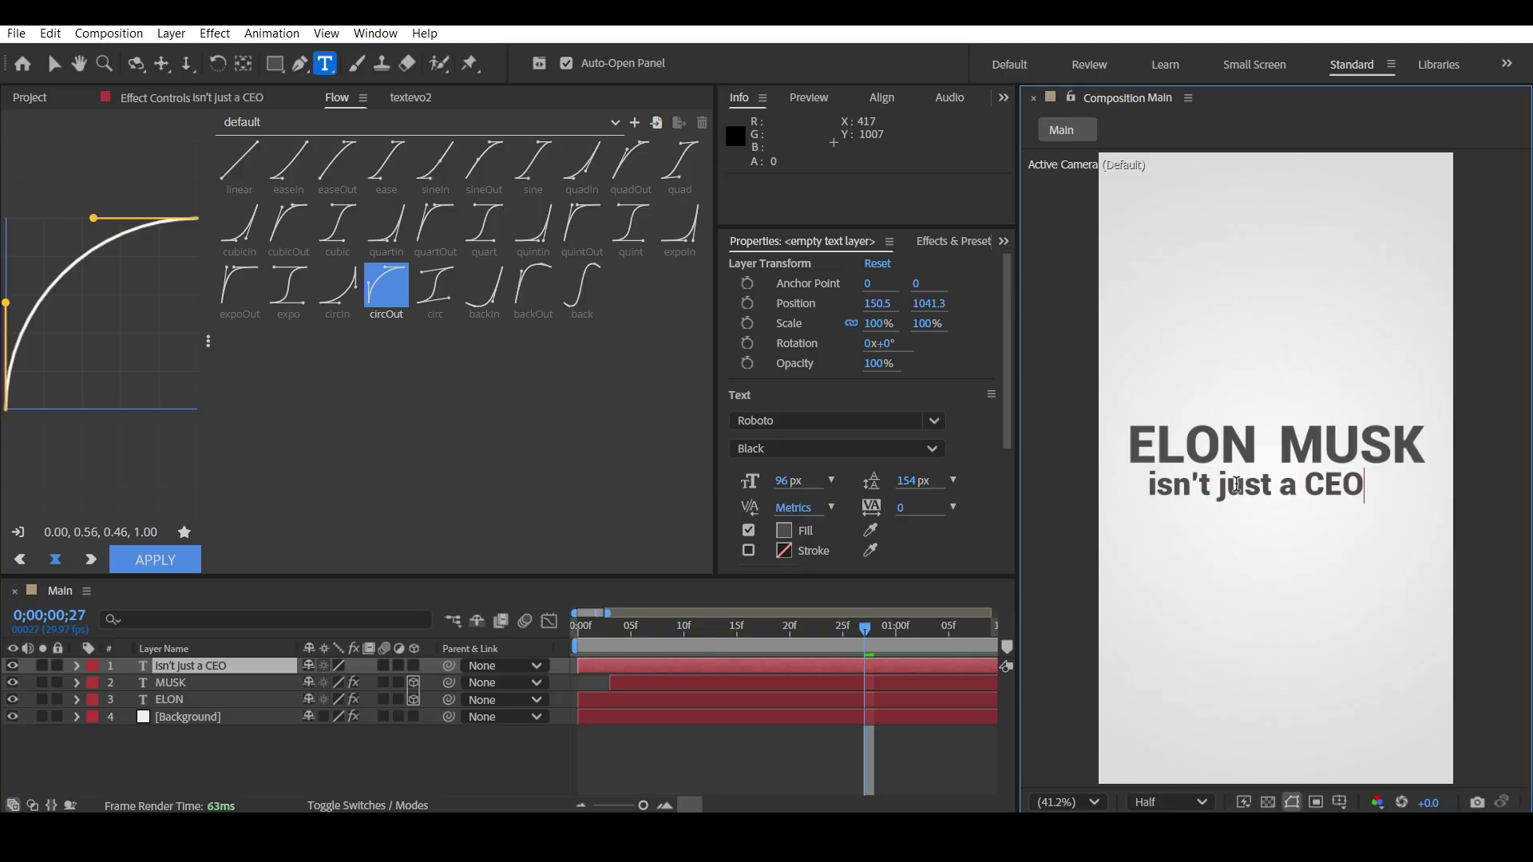
- Set the whole "isn't just a CEO" line to the Regular style of Roboto and select its layer
key("ctrl+a")
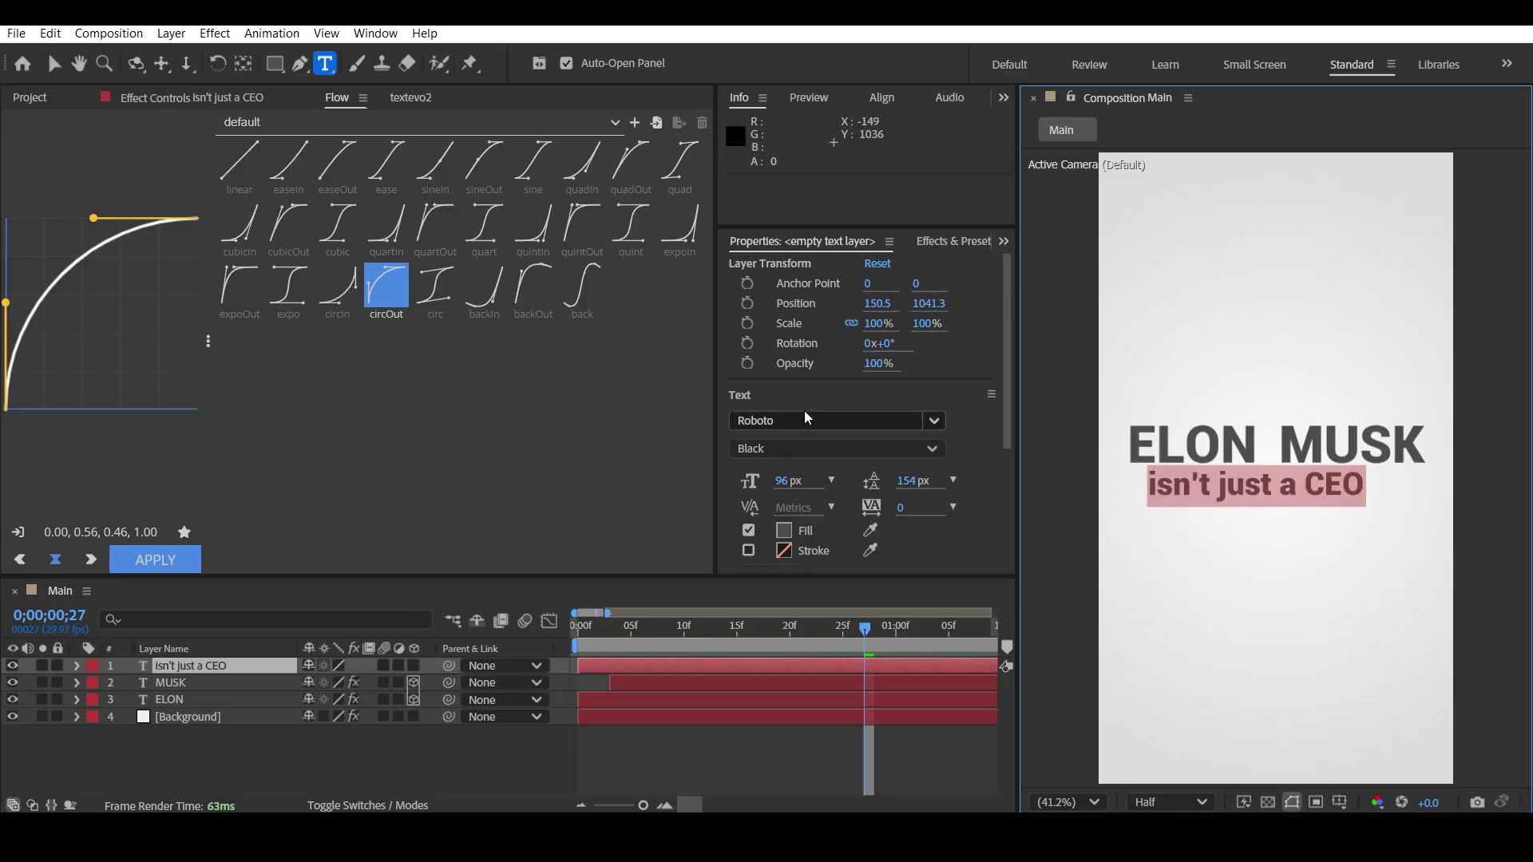
left_click(754, 418)
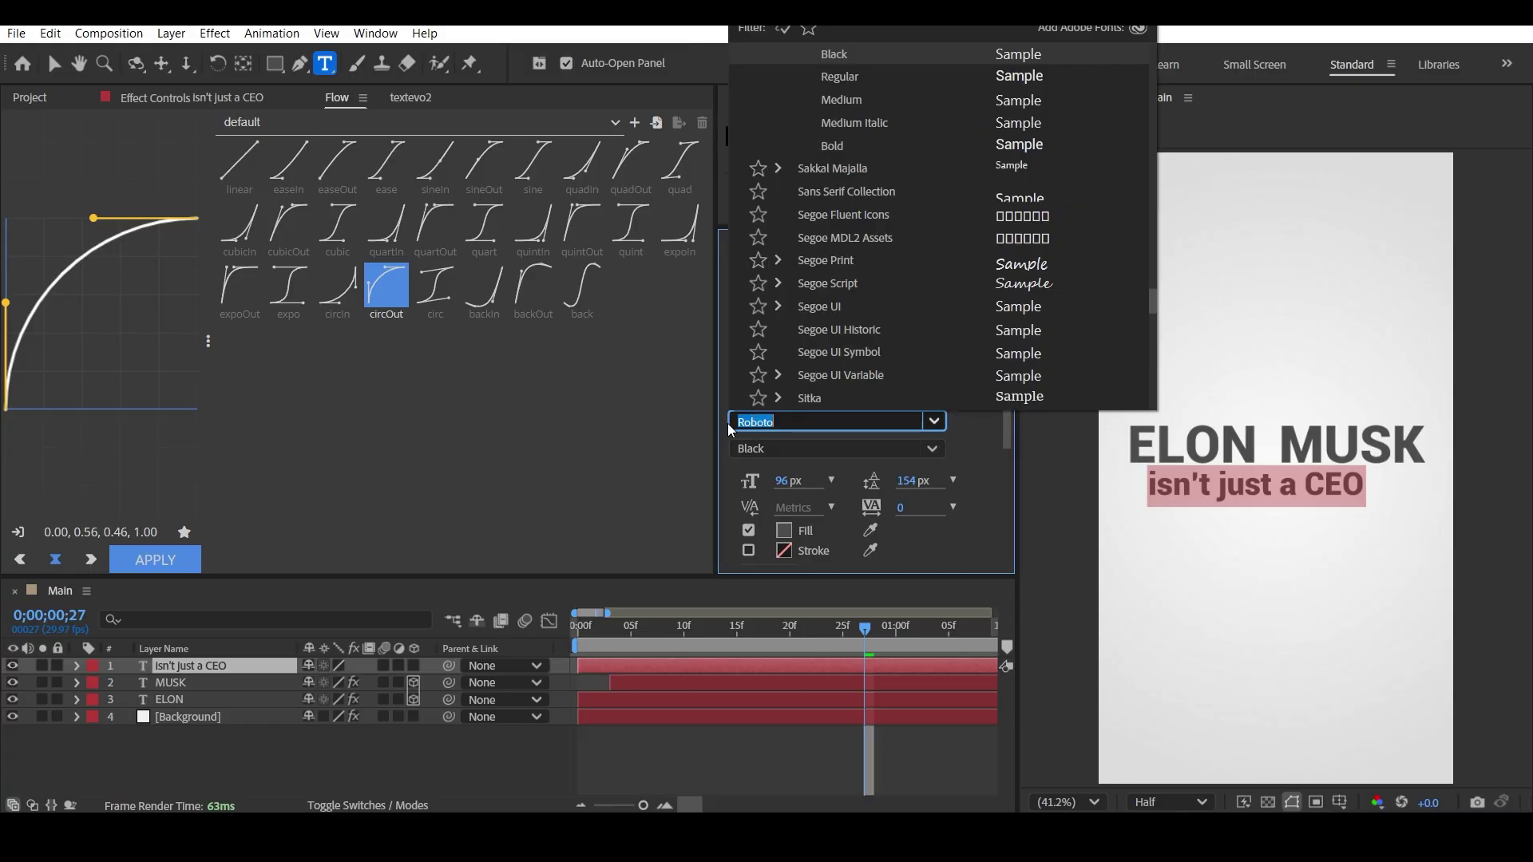
key("Escape")
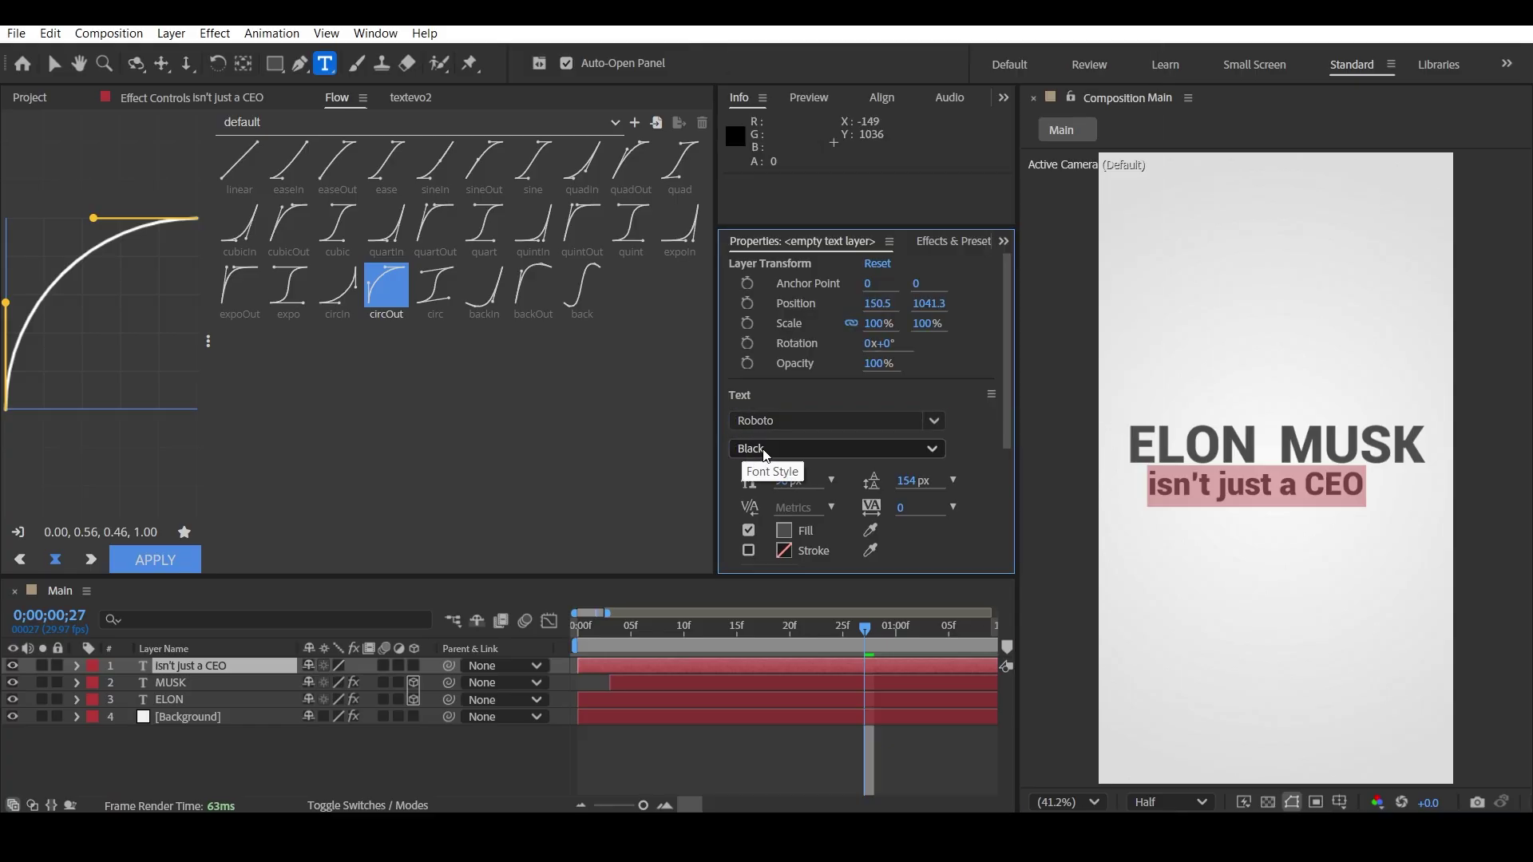
left_click(764, 450)
left_click(784, 577)
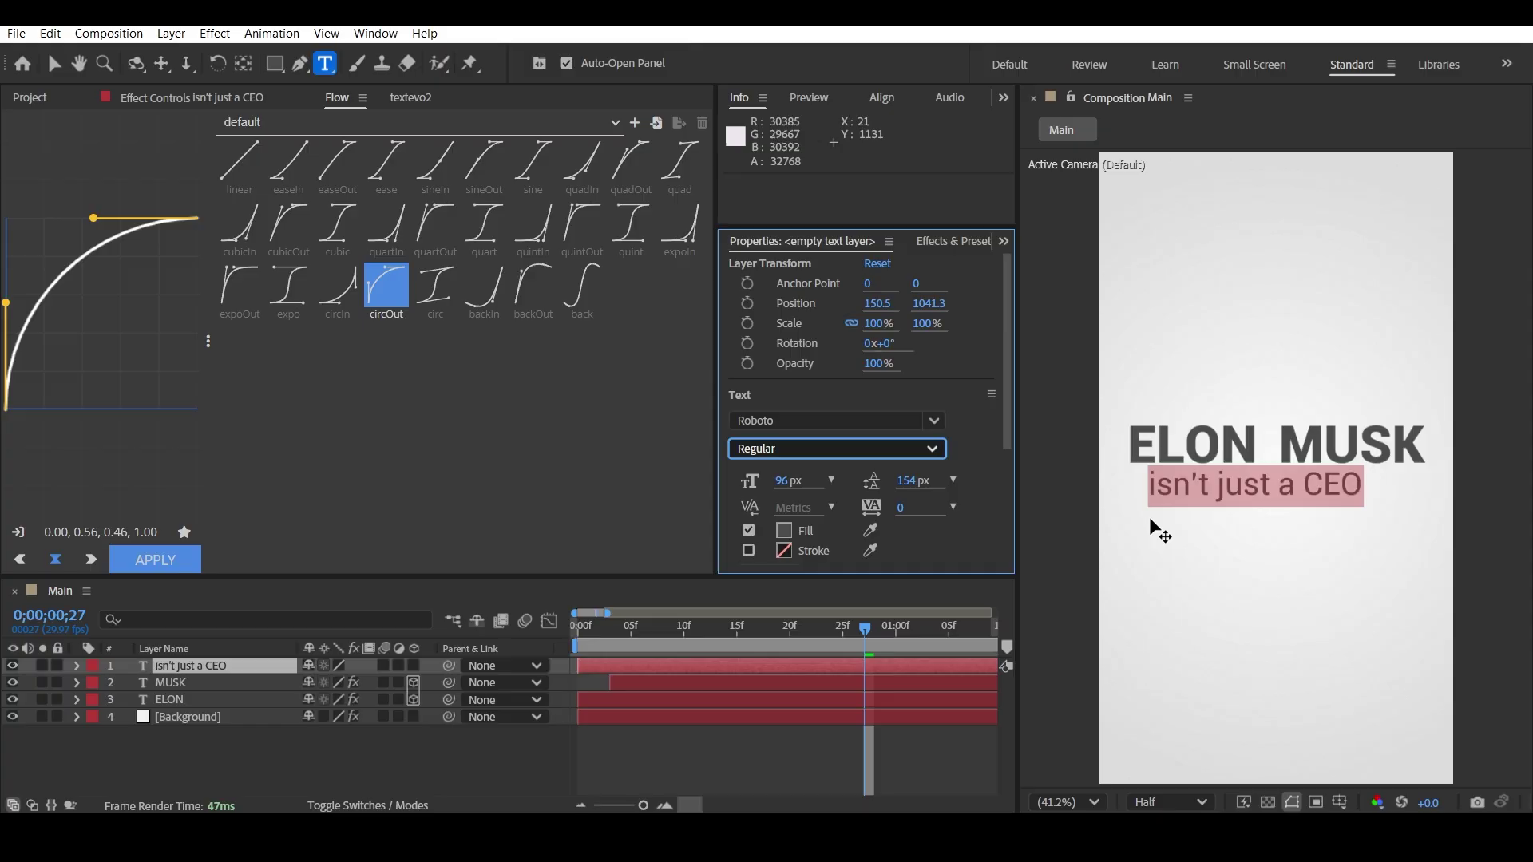
left_click(1255, 490)
triple_click(1255, 490)
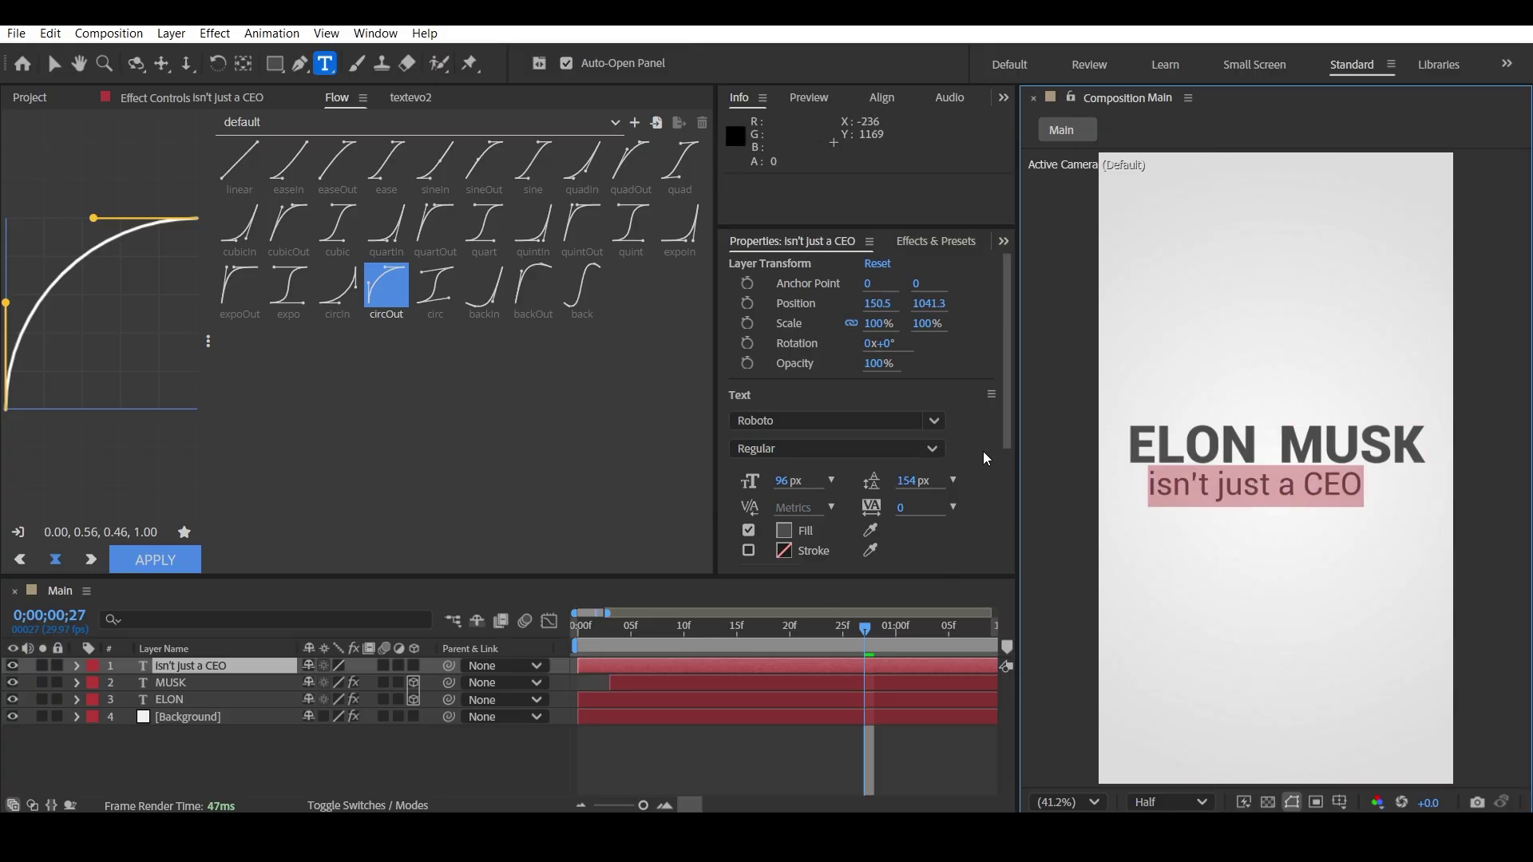
left_click(304, 734)
left_click(203, 665)
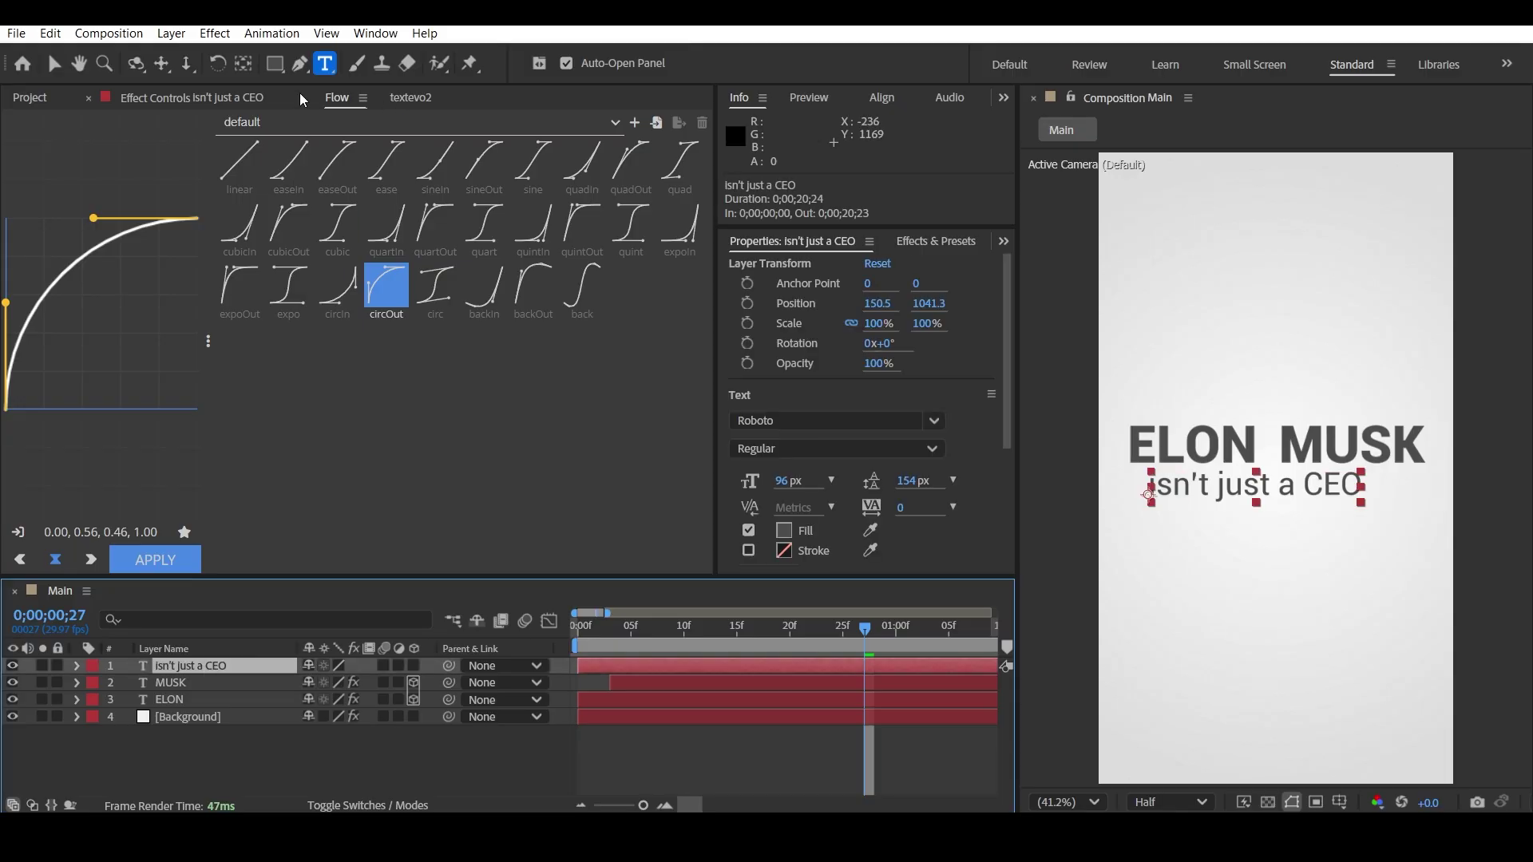
- Centre the anchor point of the "isn't just a CEO" text and make it a 3D layer
left_click(245, 64)
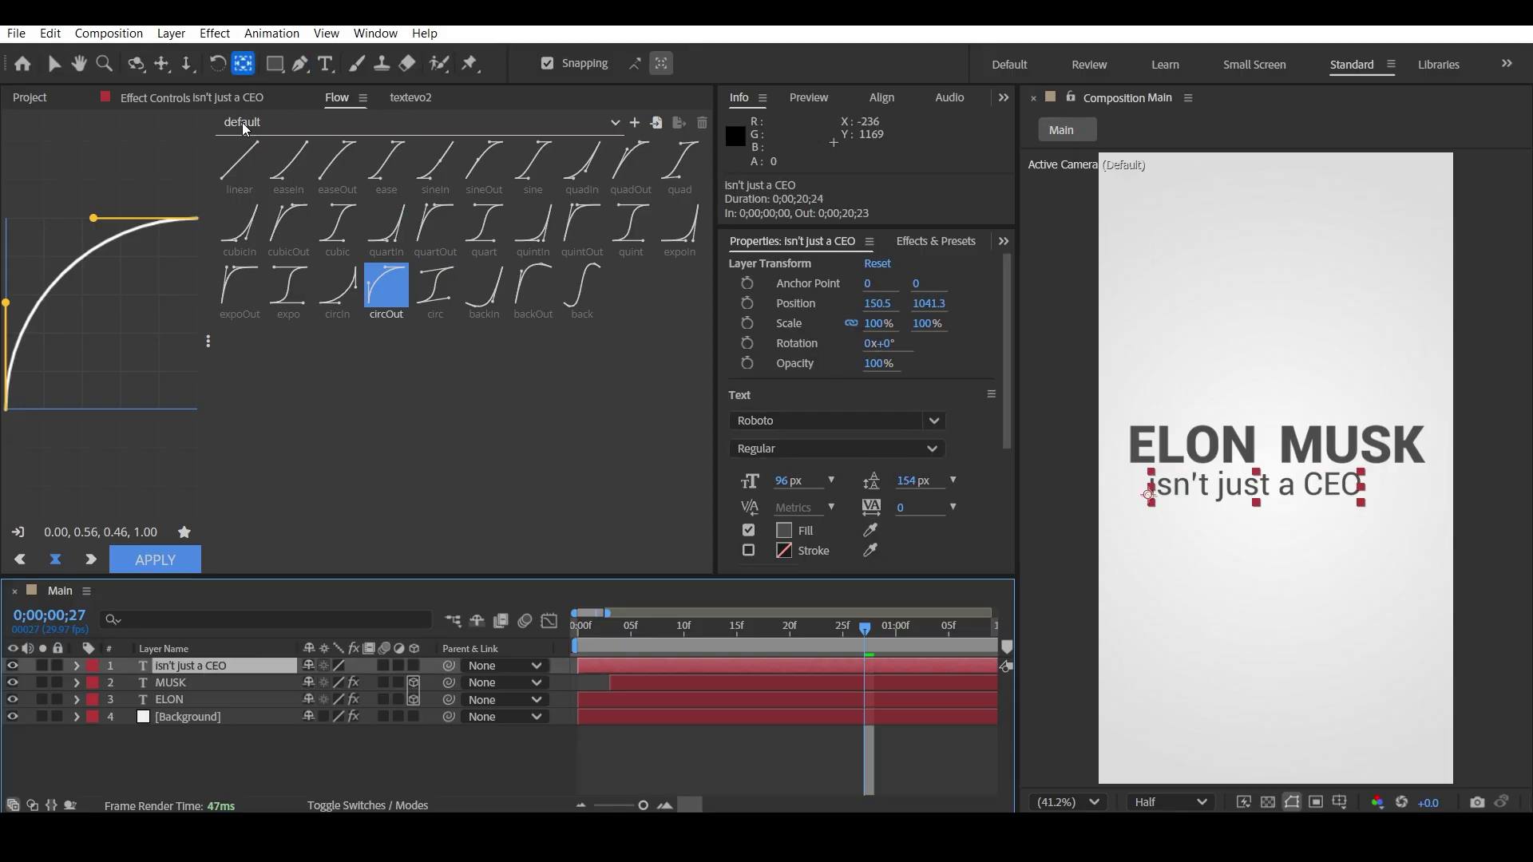
left_click_drag(1150, 495, 1254, 485)
left_click(466, 745)
left_click(414, 665)
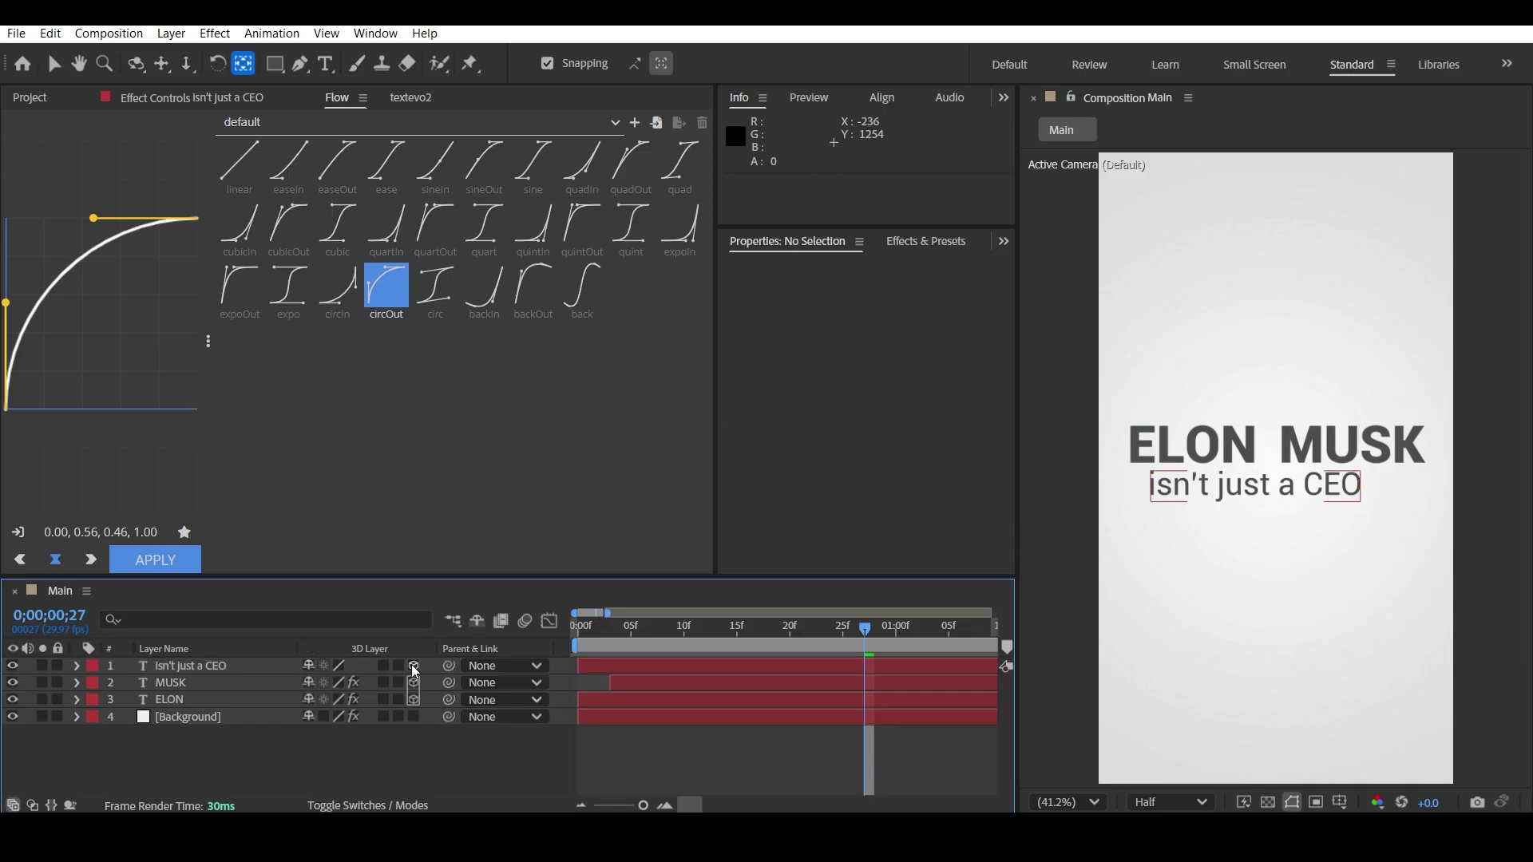
- Scale the "isn't just a CEO" layer to 60% and reposition it to X 512.7, Y 999 beneath ELON MUSK
left_click(213, 666)
key("s")
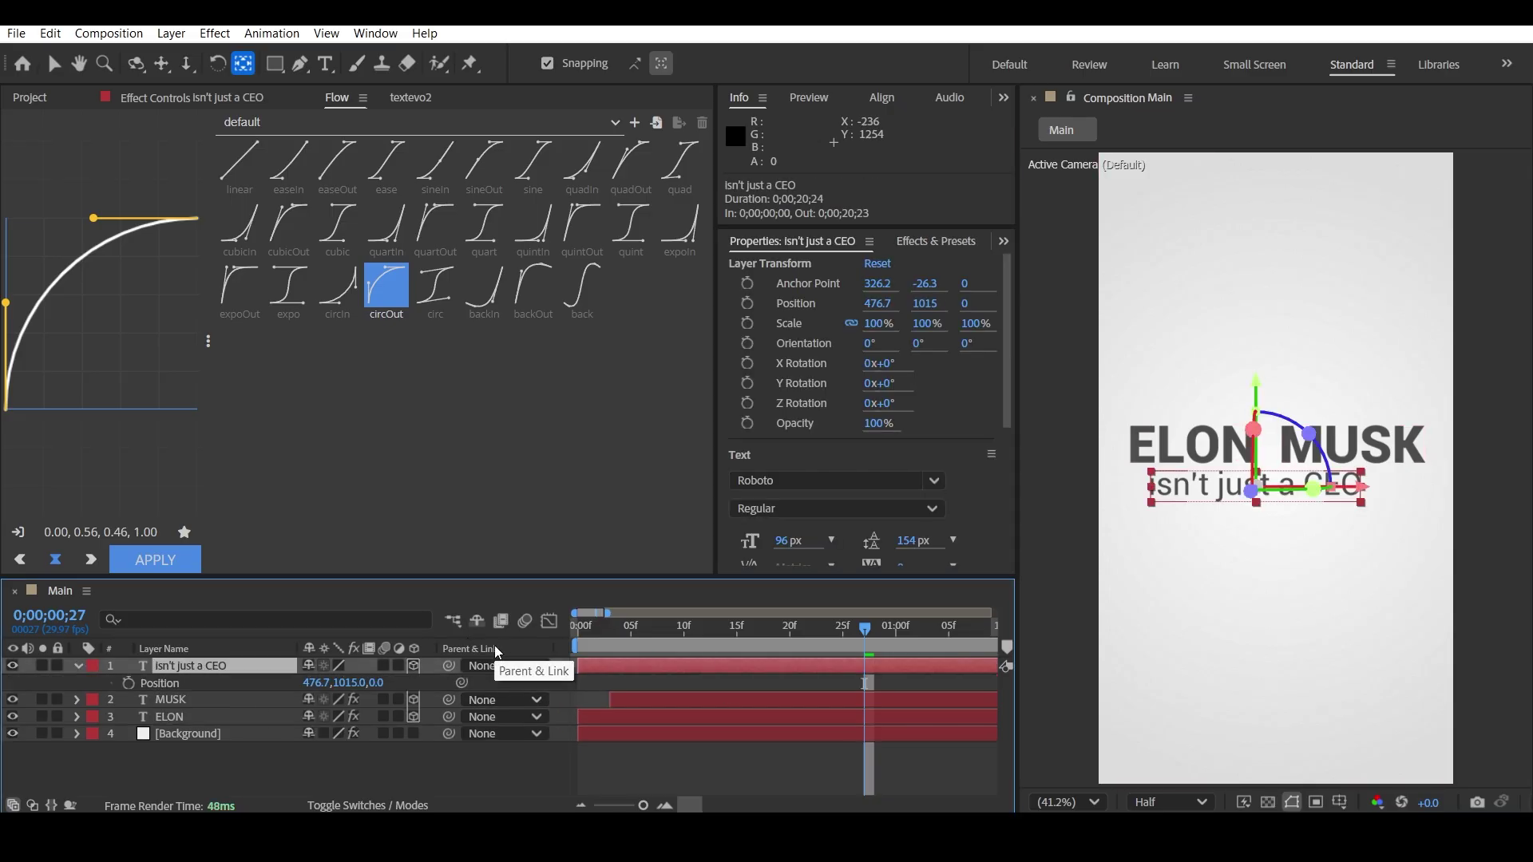
key("p")
key("shift+s")
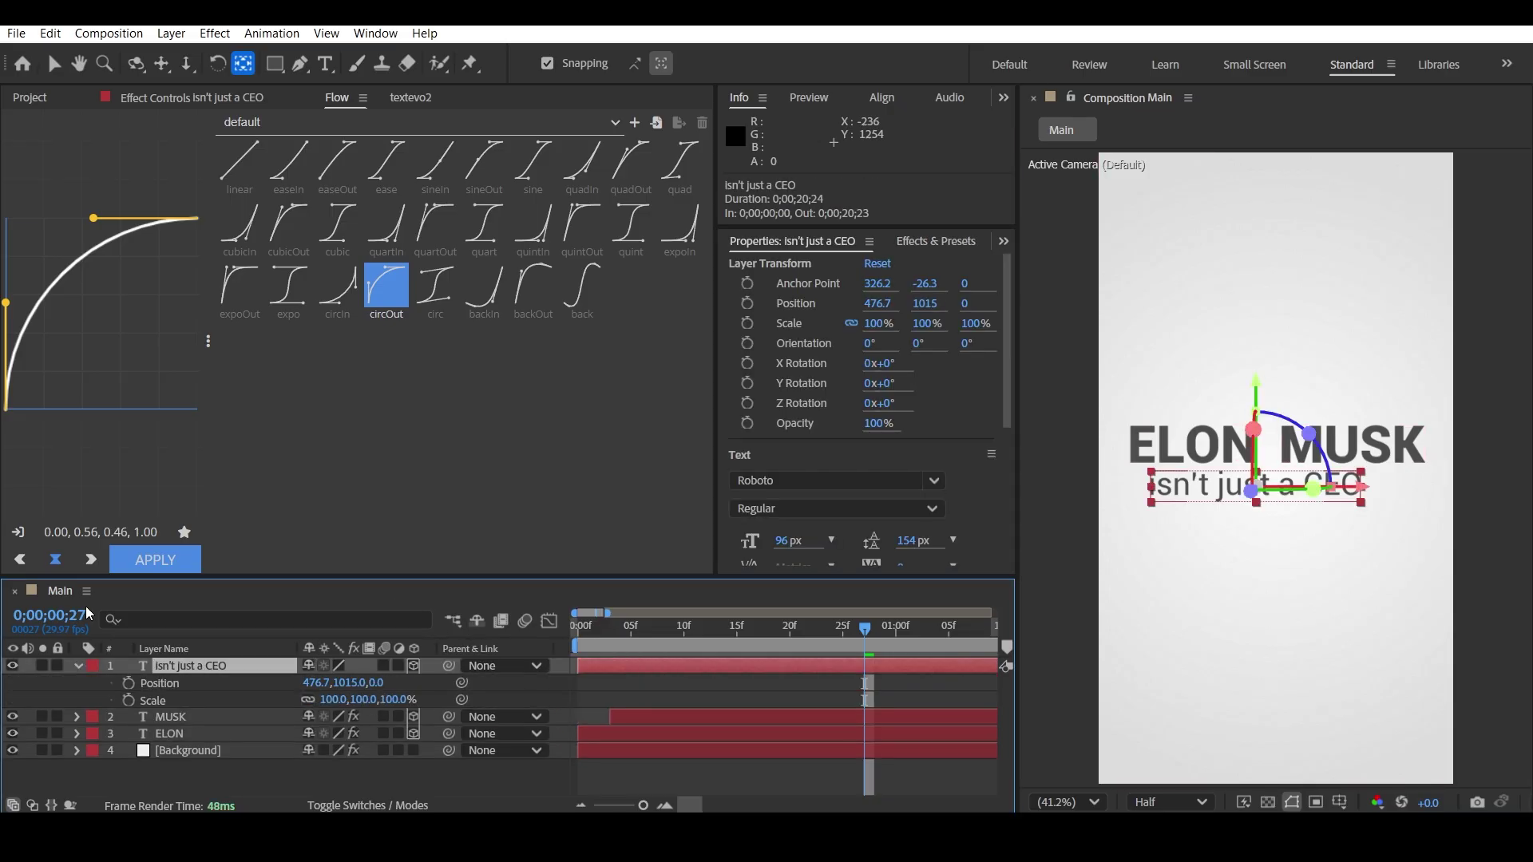
mouse_move(348, 683)
left_mouse_down()
mouse_move(363, 683)
mouse_move(323, 683)
mouse_move(348, 699)
left_mouse_up()
left_click(319, 781)
left_click(352, 699)
left_click(337, 785)
left_click(345, 781)
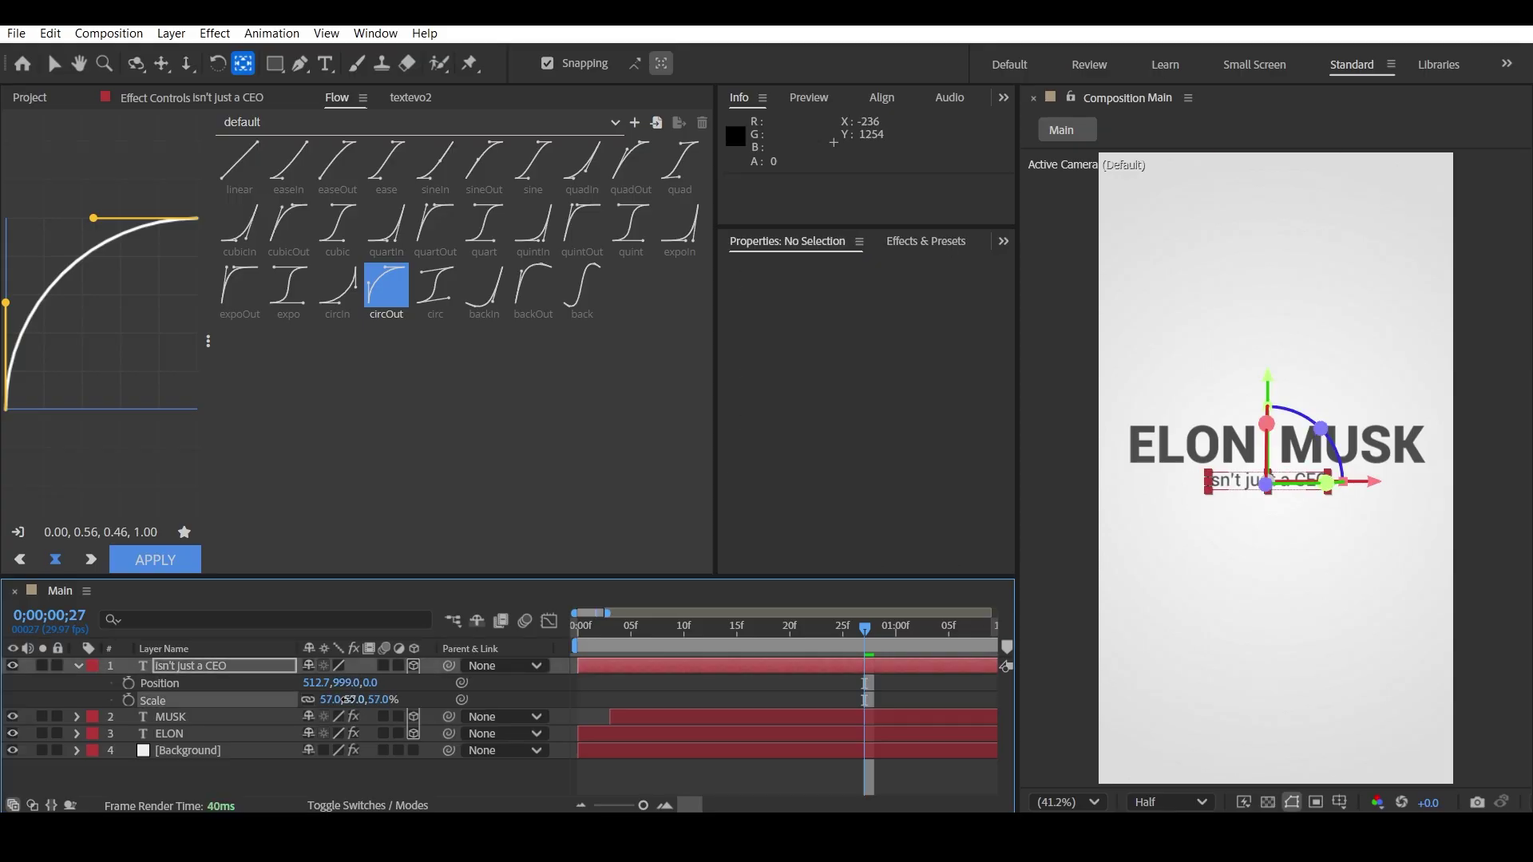
left_click(361, 787)
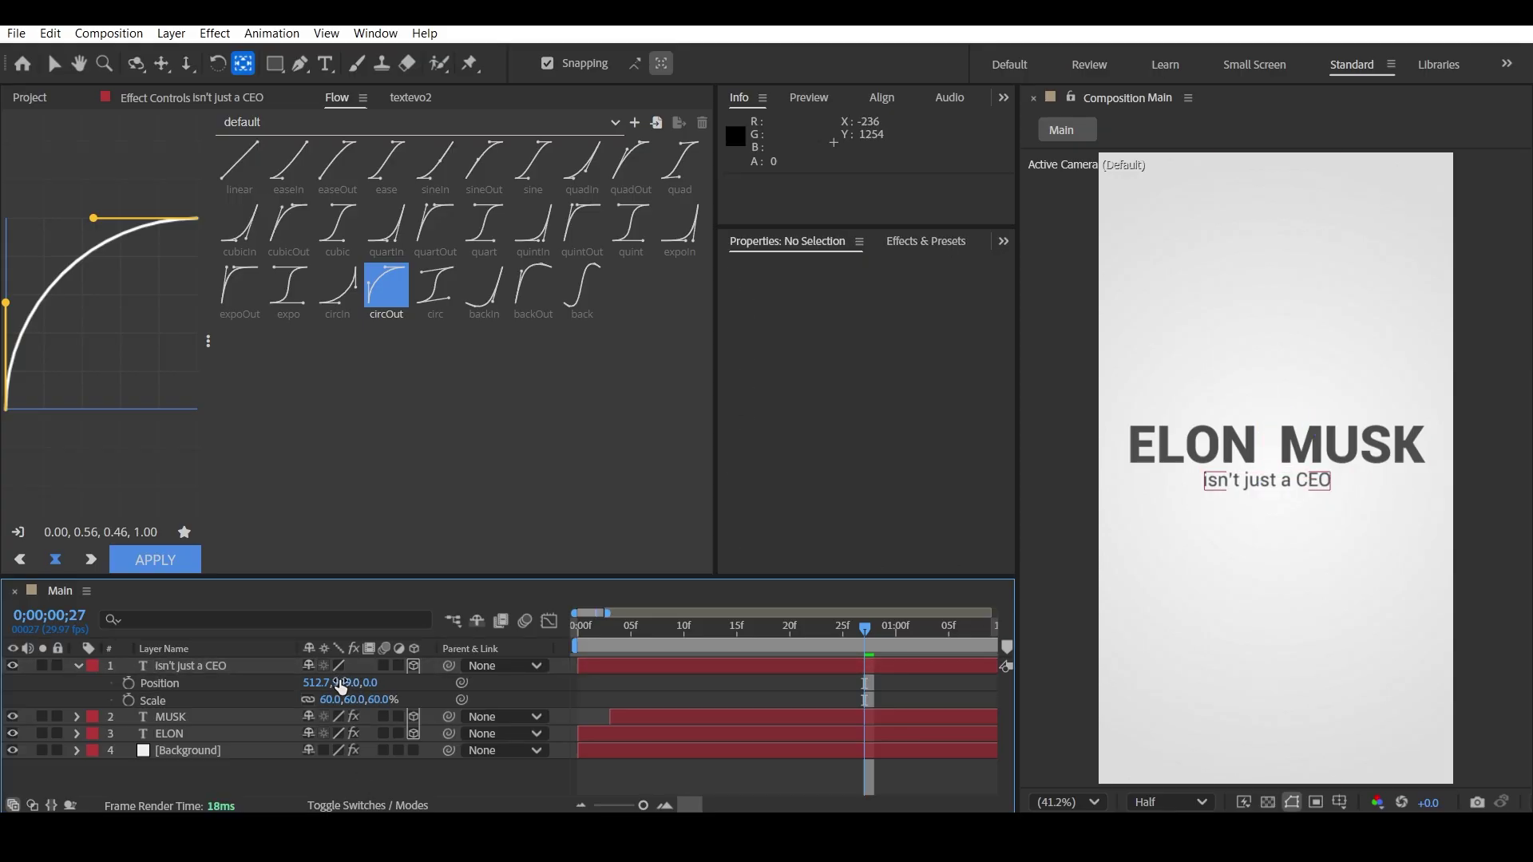
- Lower the "isn't just a CEO" line to a Y position of 1013
left_click_drag(341, 683, 352, 683)
left_click(340, 778)
left_click(343, 772)
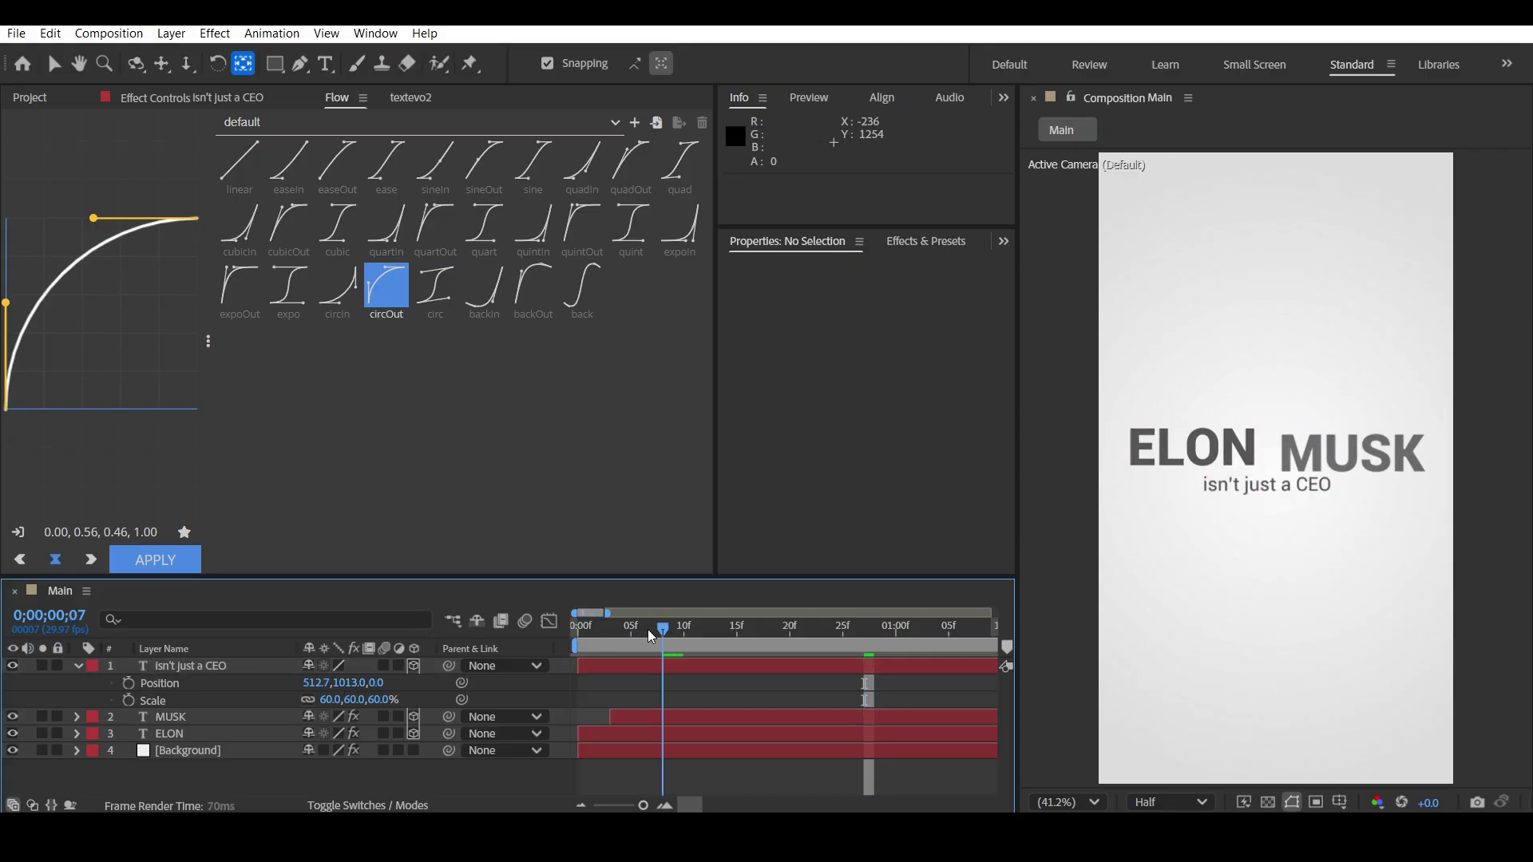
- Apply the TextEvo animator to the "isn't just a CEO" layer with its animation starting at frame 16
left_click_drag(648, 629, 747, 655)
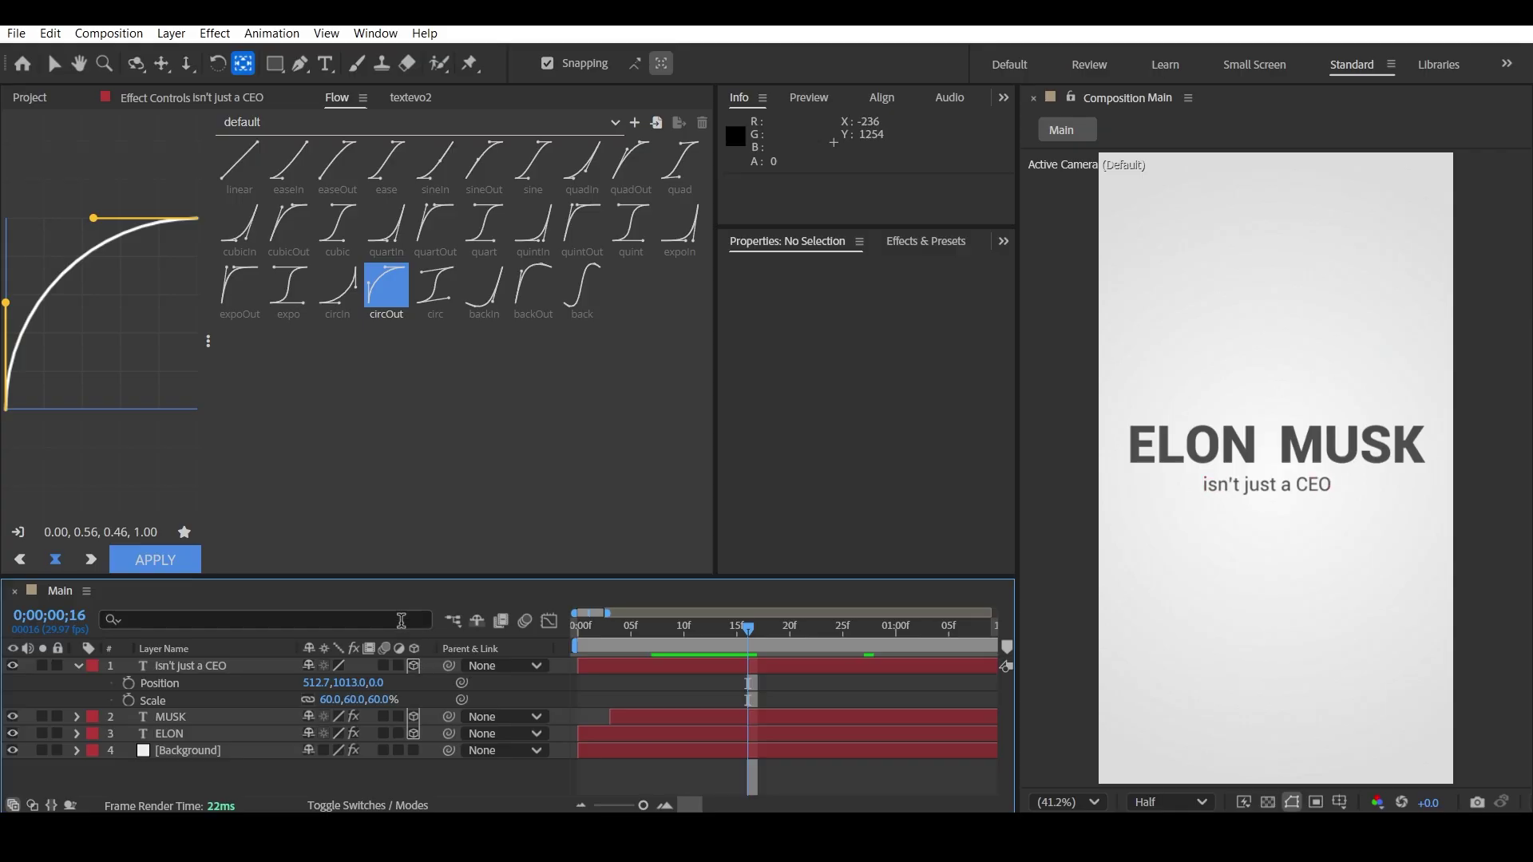
left_click(109, 33)
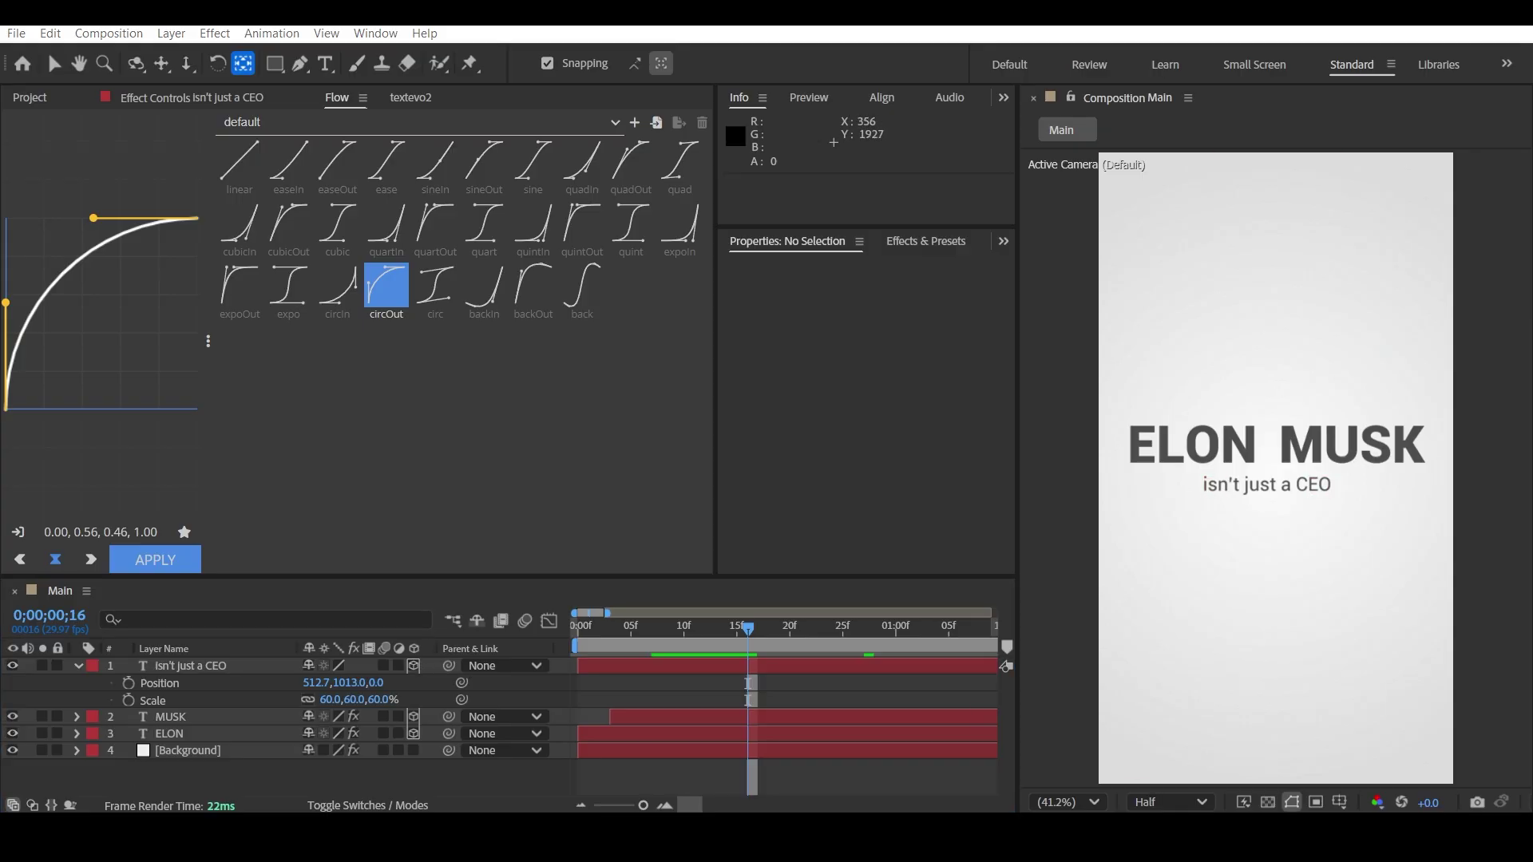
key("Escape")
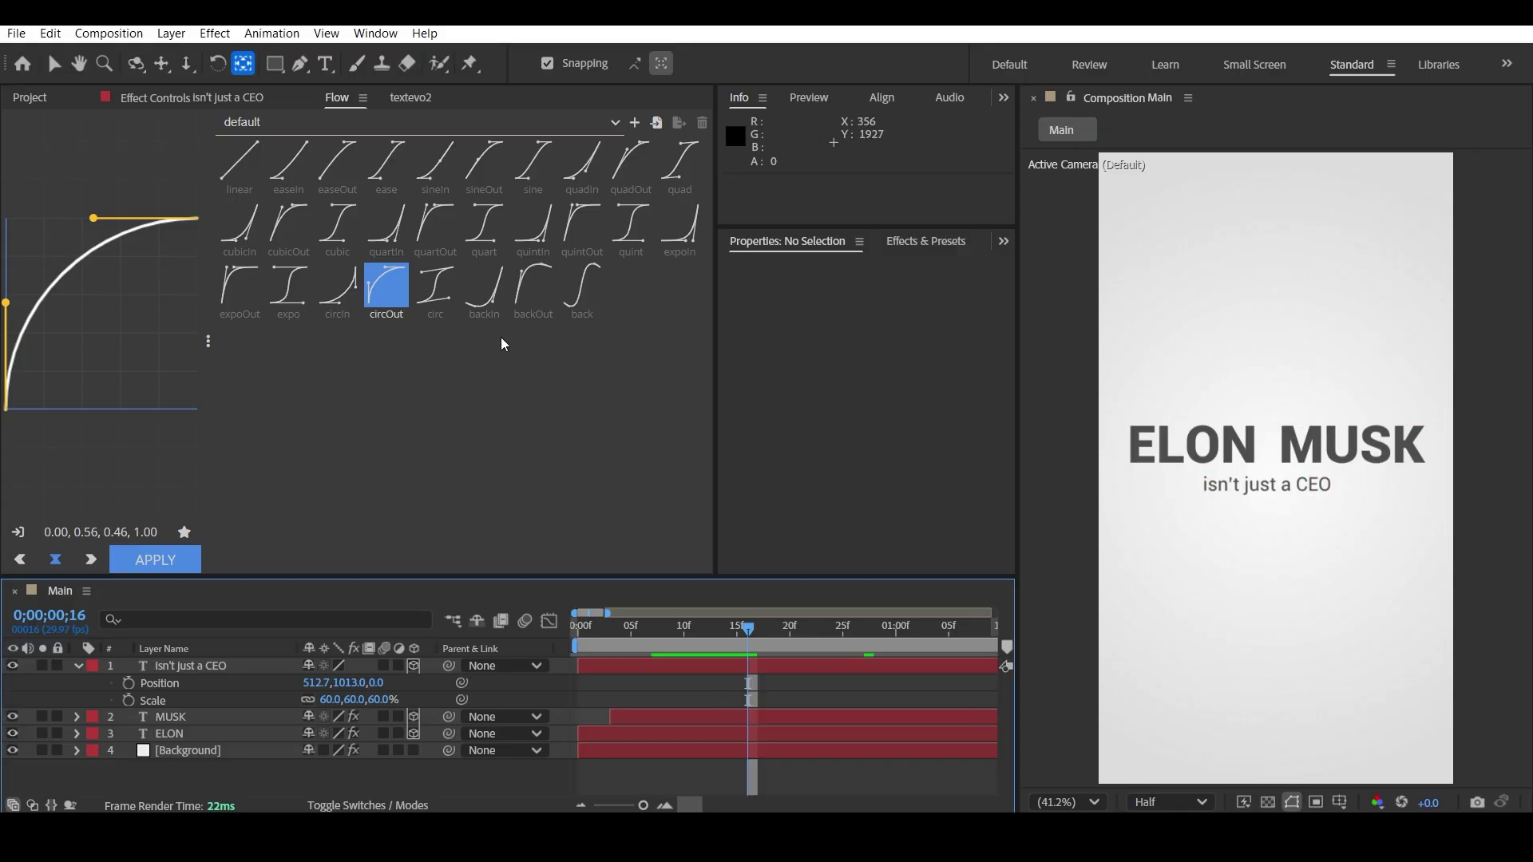
left_click(437, 101)
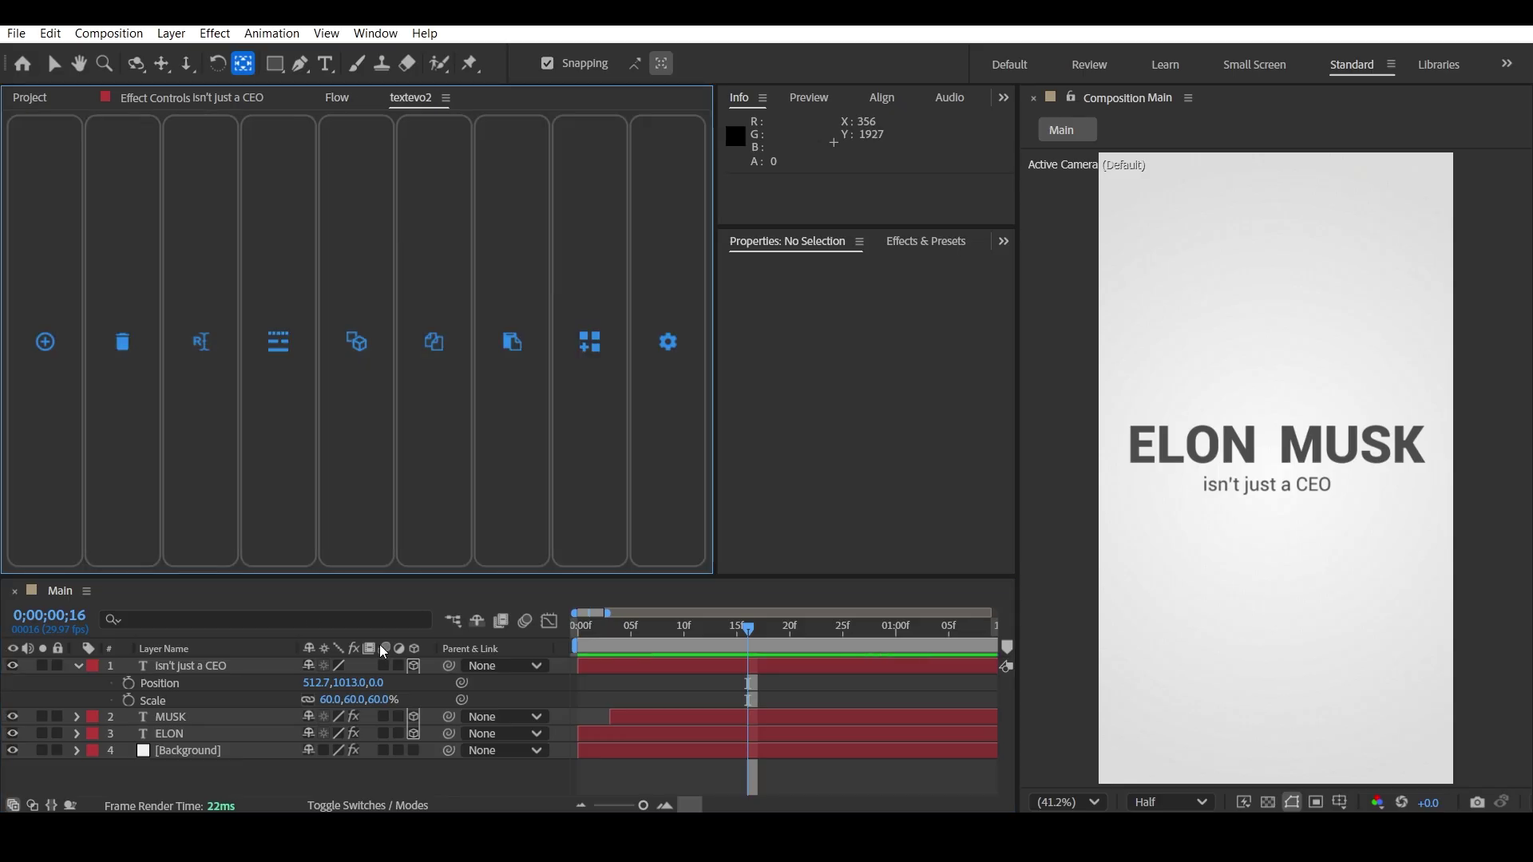
left_click(669, 679)
left_click(410, 97)
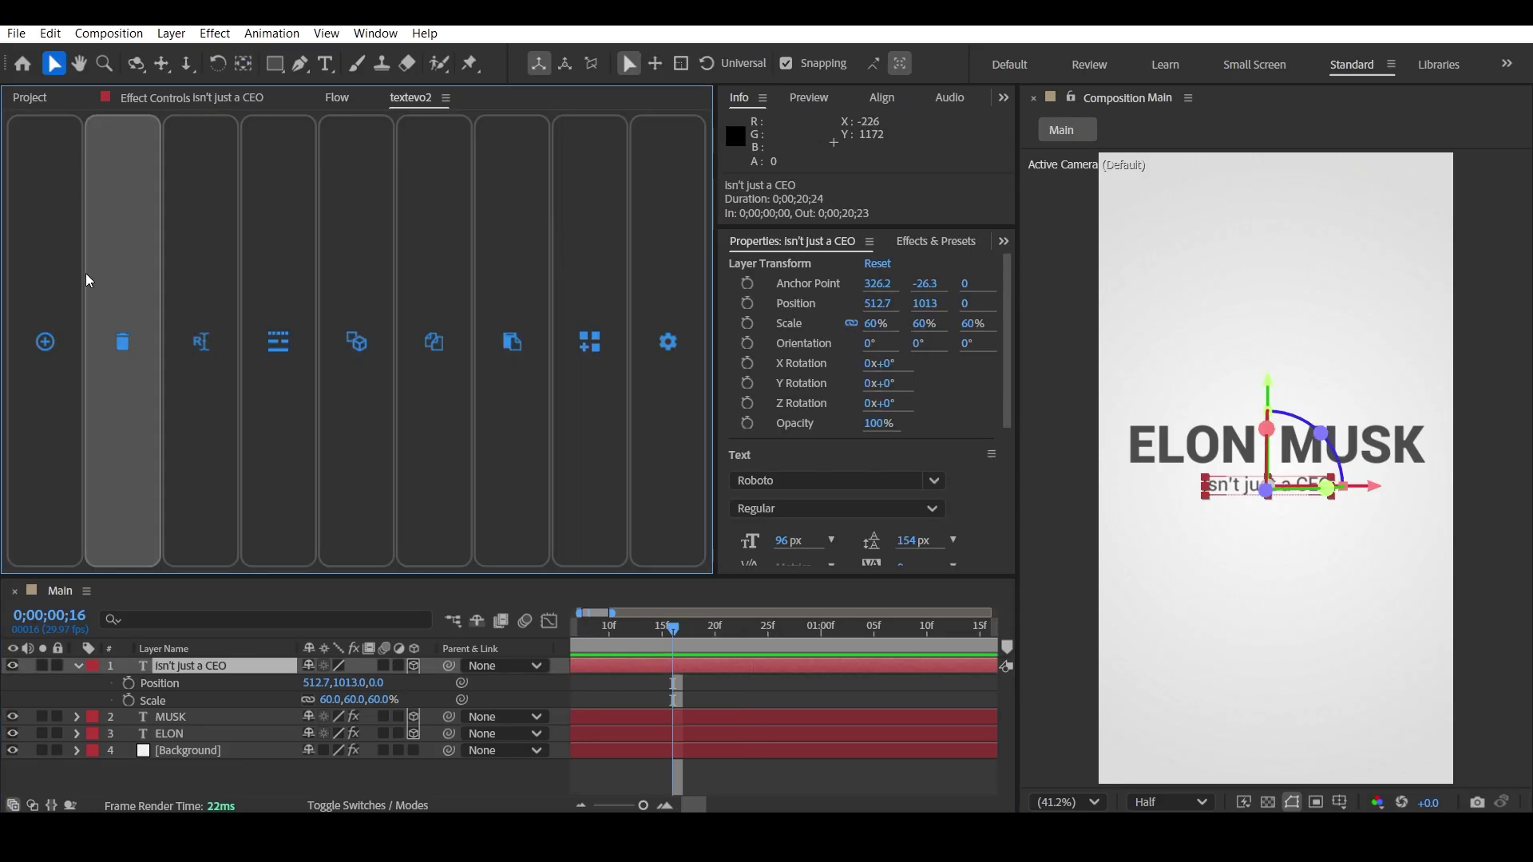
left_click(37, 355)
key("space")
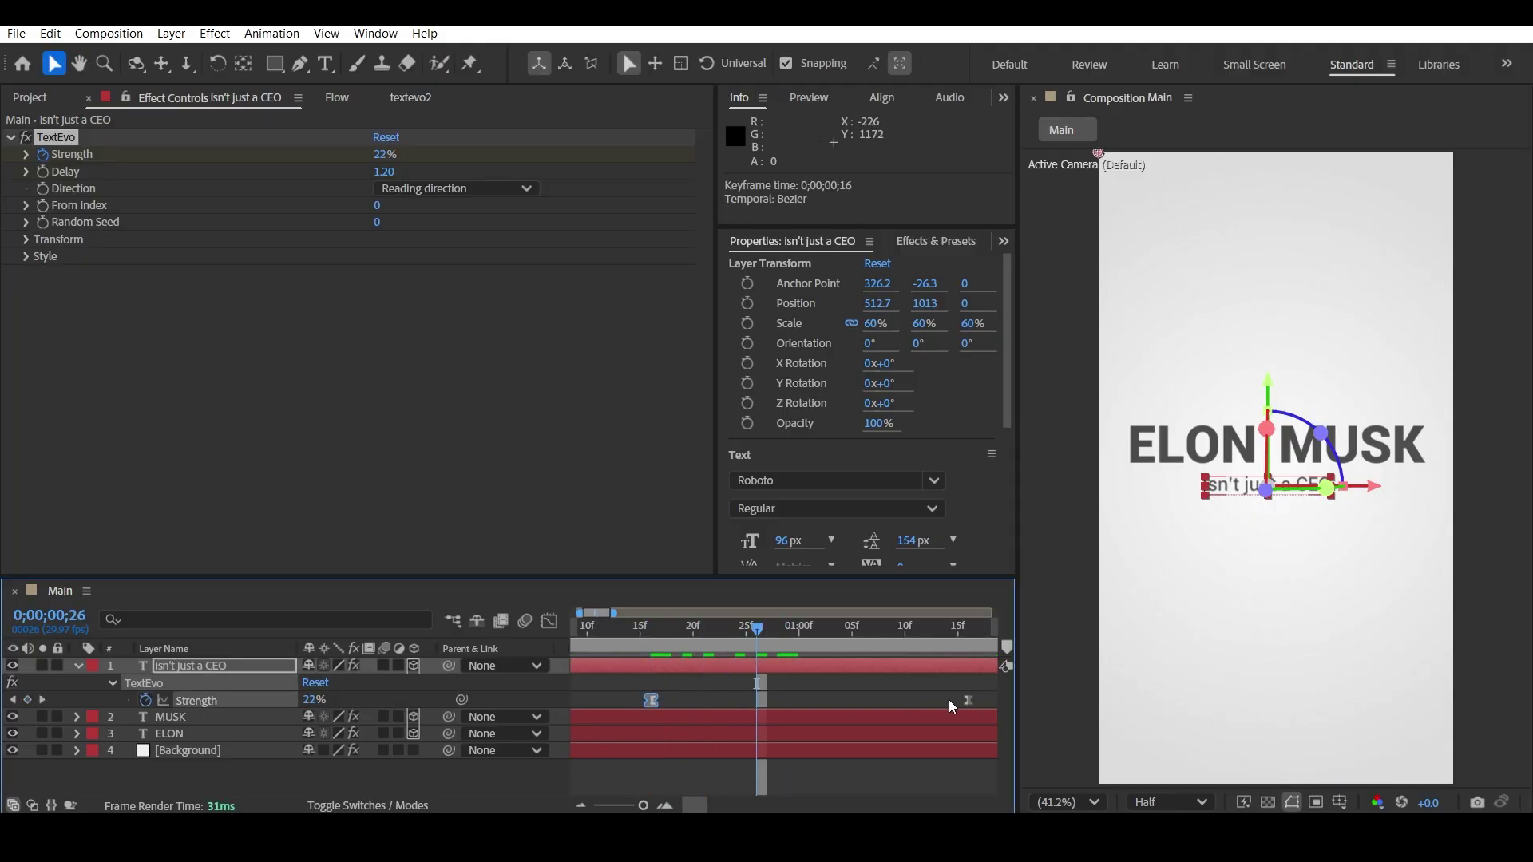
- Shorten the TextEvo animation by moving the ending Strength keyframe to 0;00;01;06
left_click(840, 674)
left_click_drag(793, 639, 863, 637)
left_click_drag(968, 700, 863, 709)
left_click(789, 700)
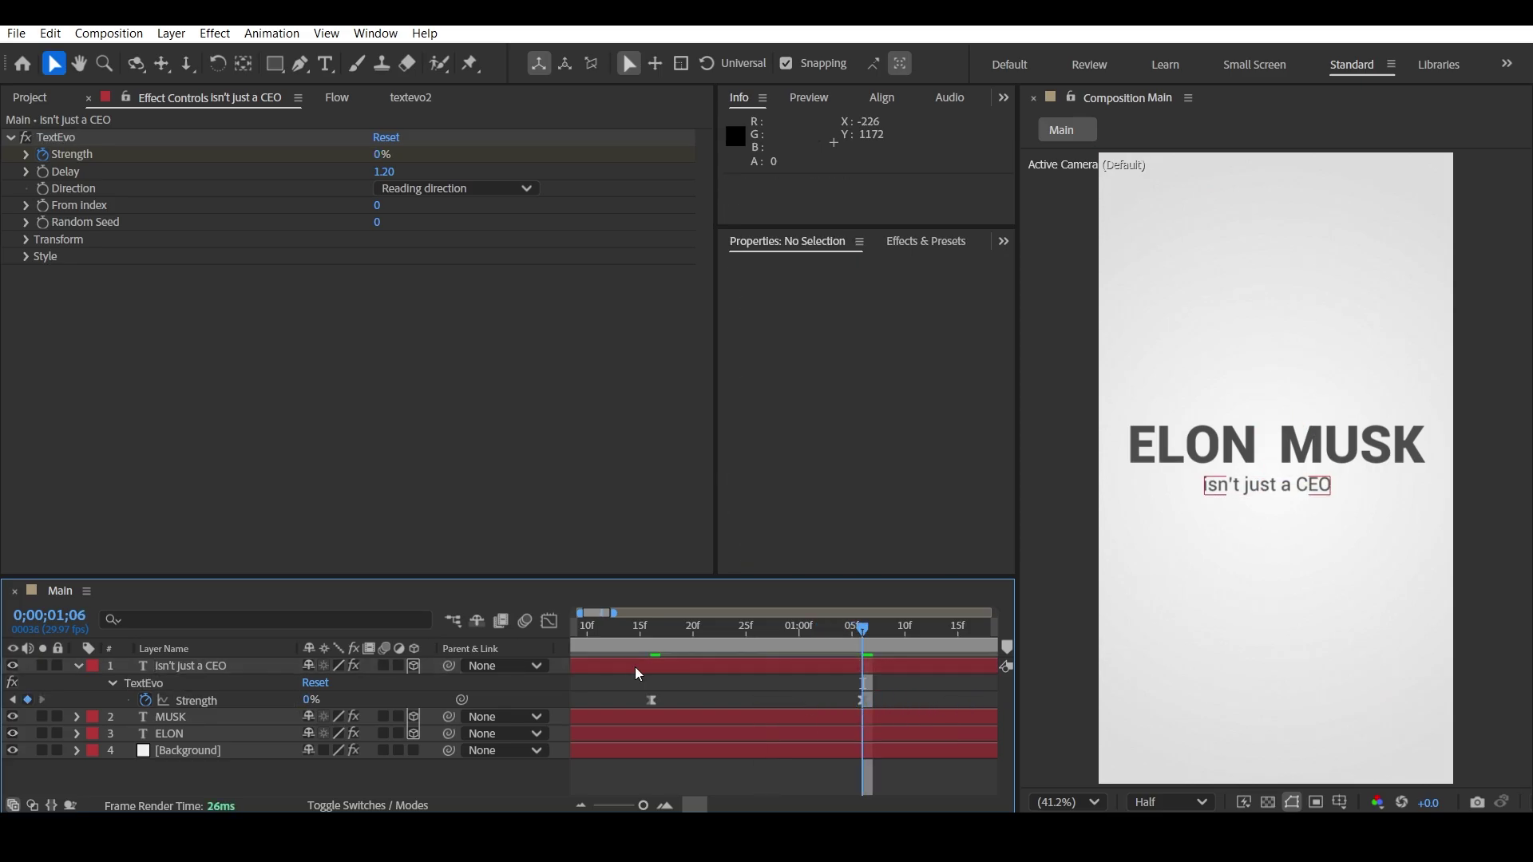
- Base the TextEvo animation of the "isn't just a CEO" layer on Words, with the delay adapting automatically
left_click(596, 667)
left_click(411, 99)
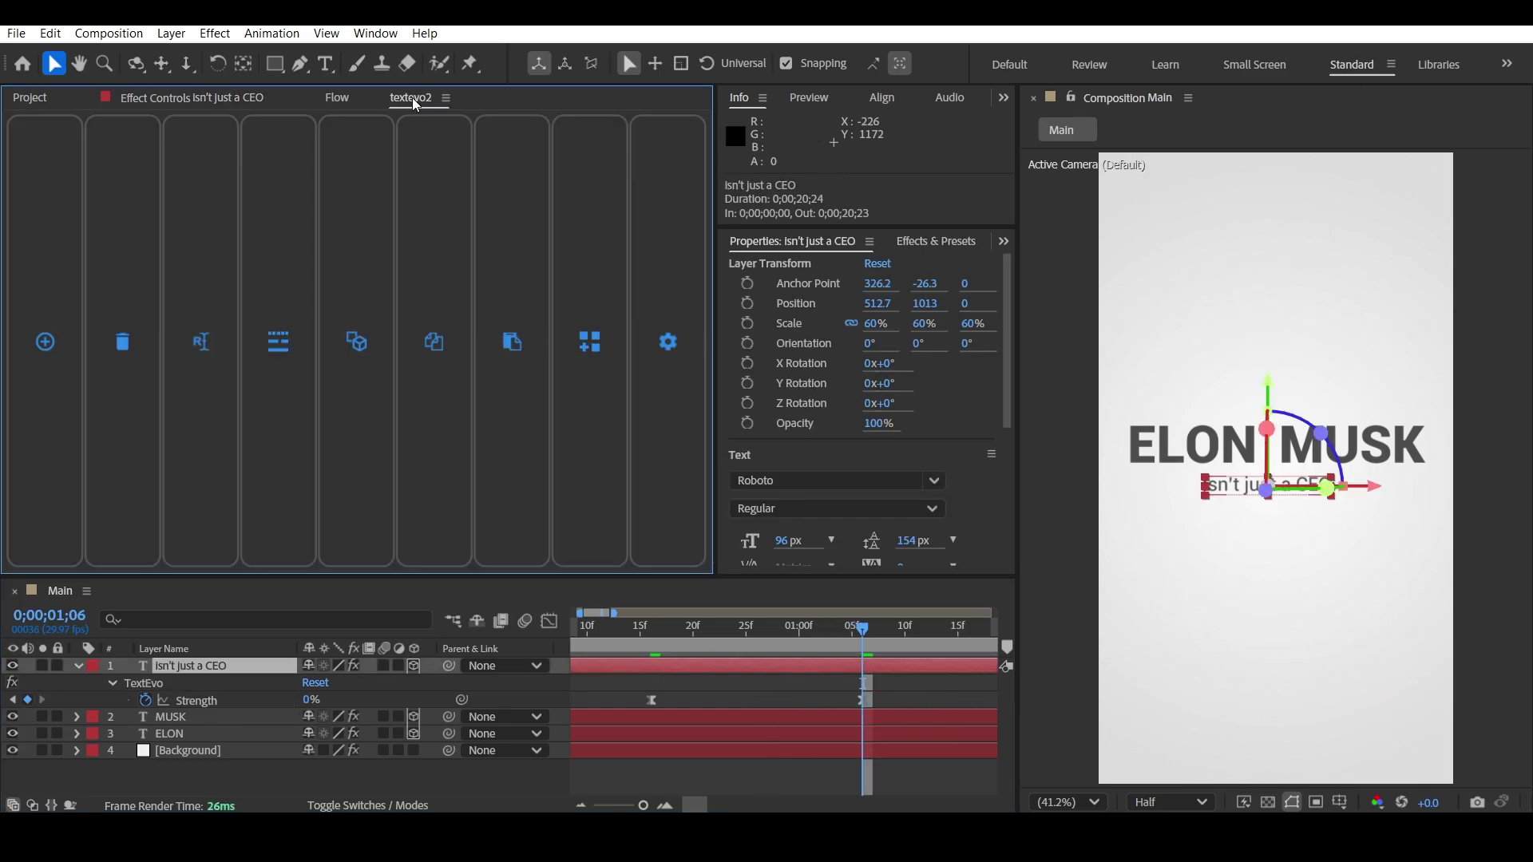
left_click(281, 340)
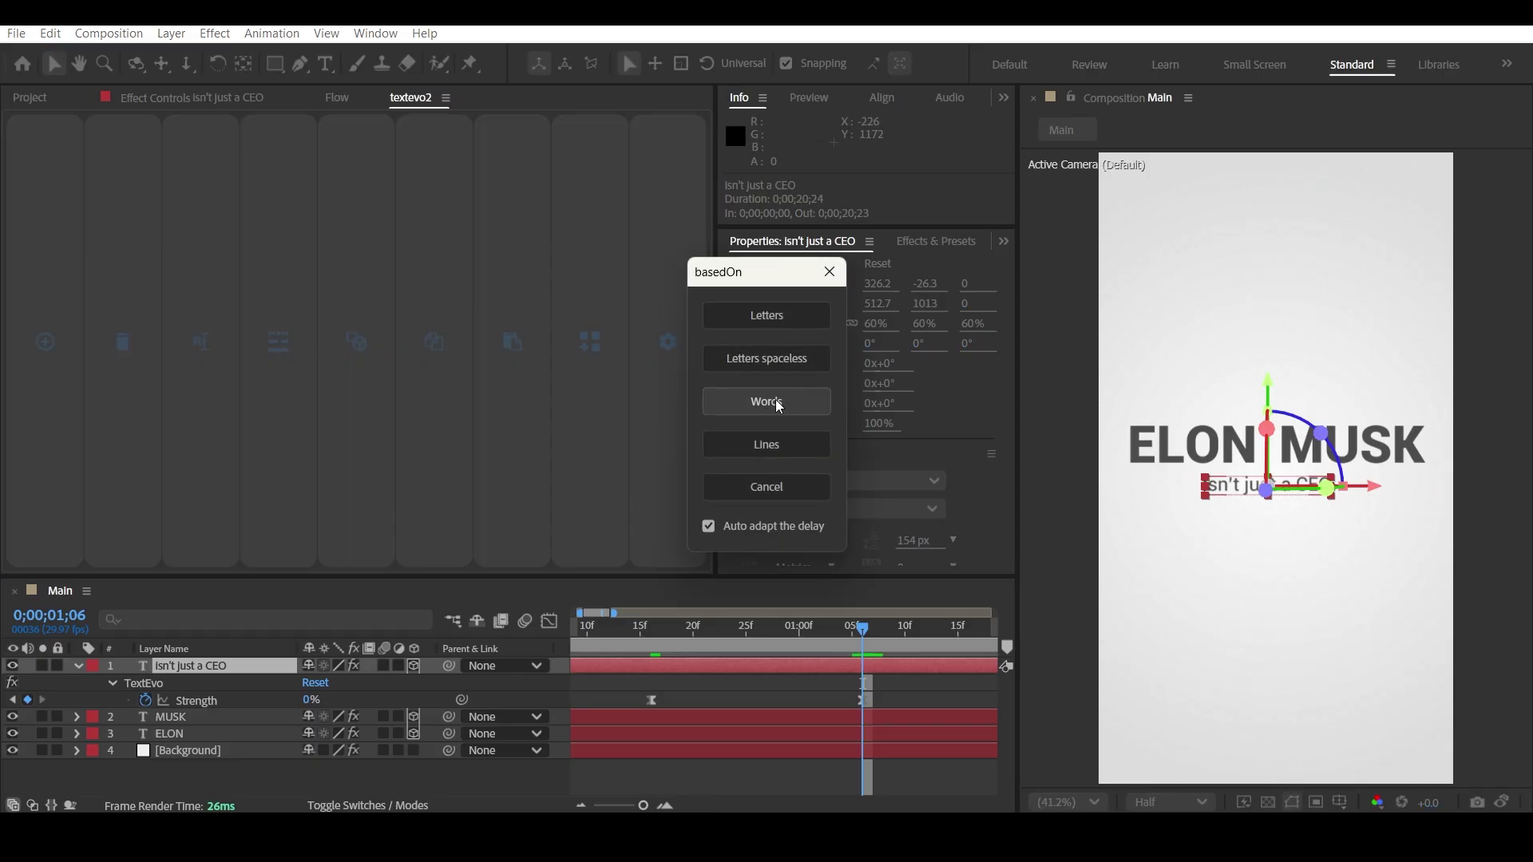
left_click(803, 401)
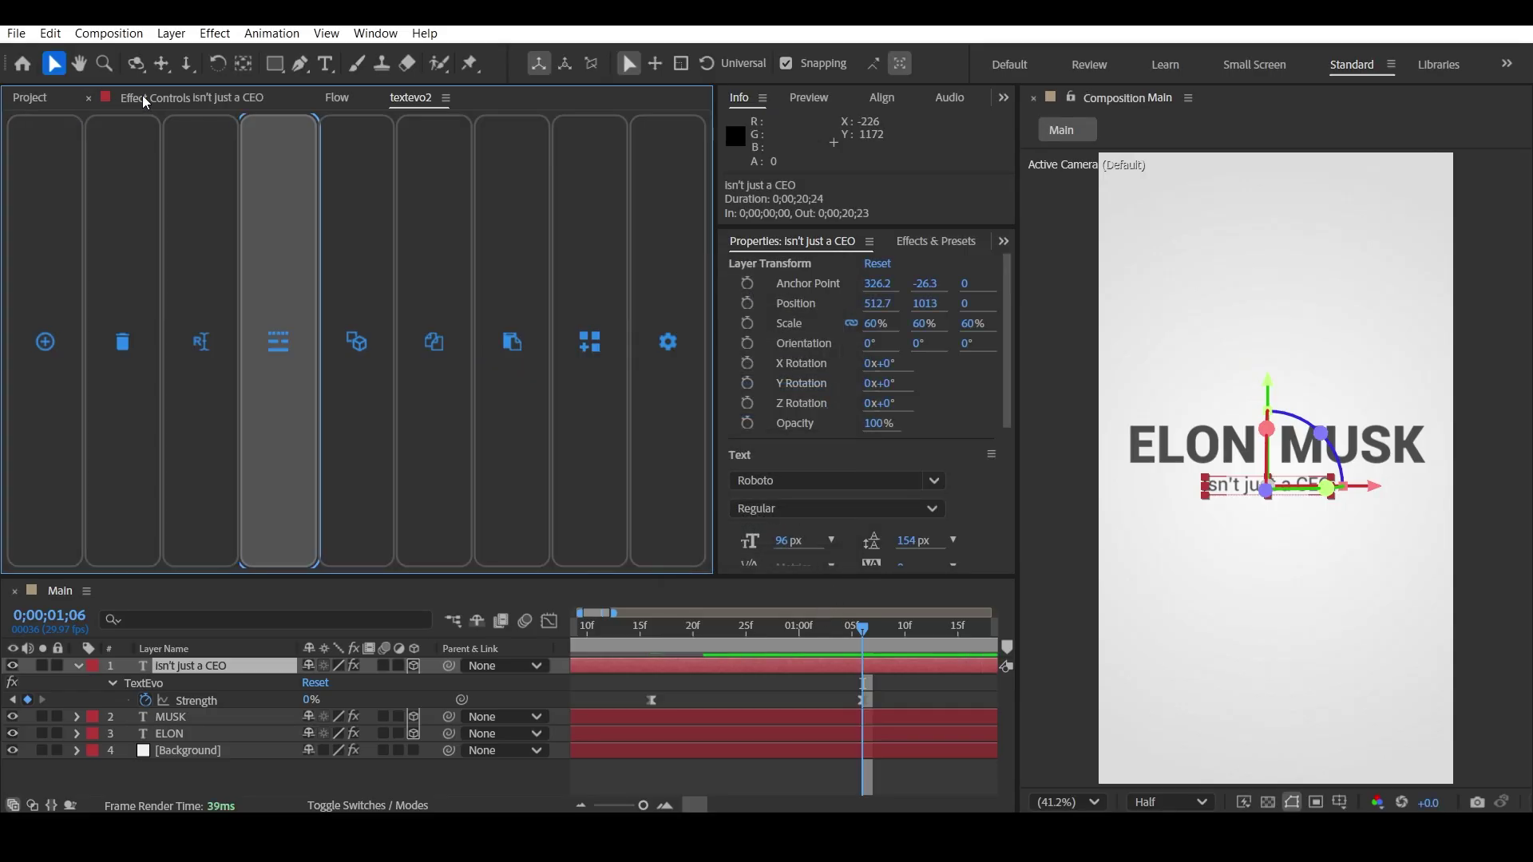
- Return to the first Strength keyframe at frame 16 and set the TextEvo Delay to 4
left_click(337, 96)
left_click(751, 628)
left_click_drag(751, 629, 651, 628)
key("F3")
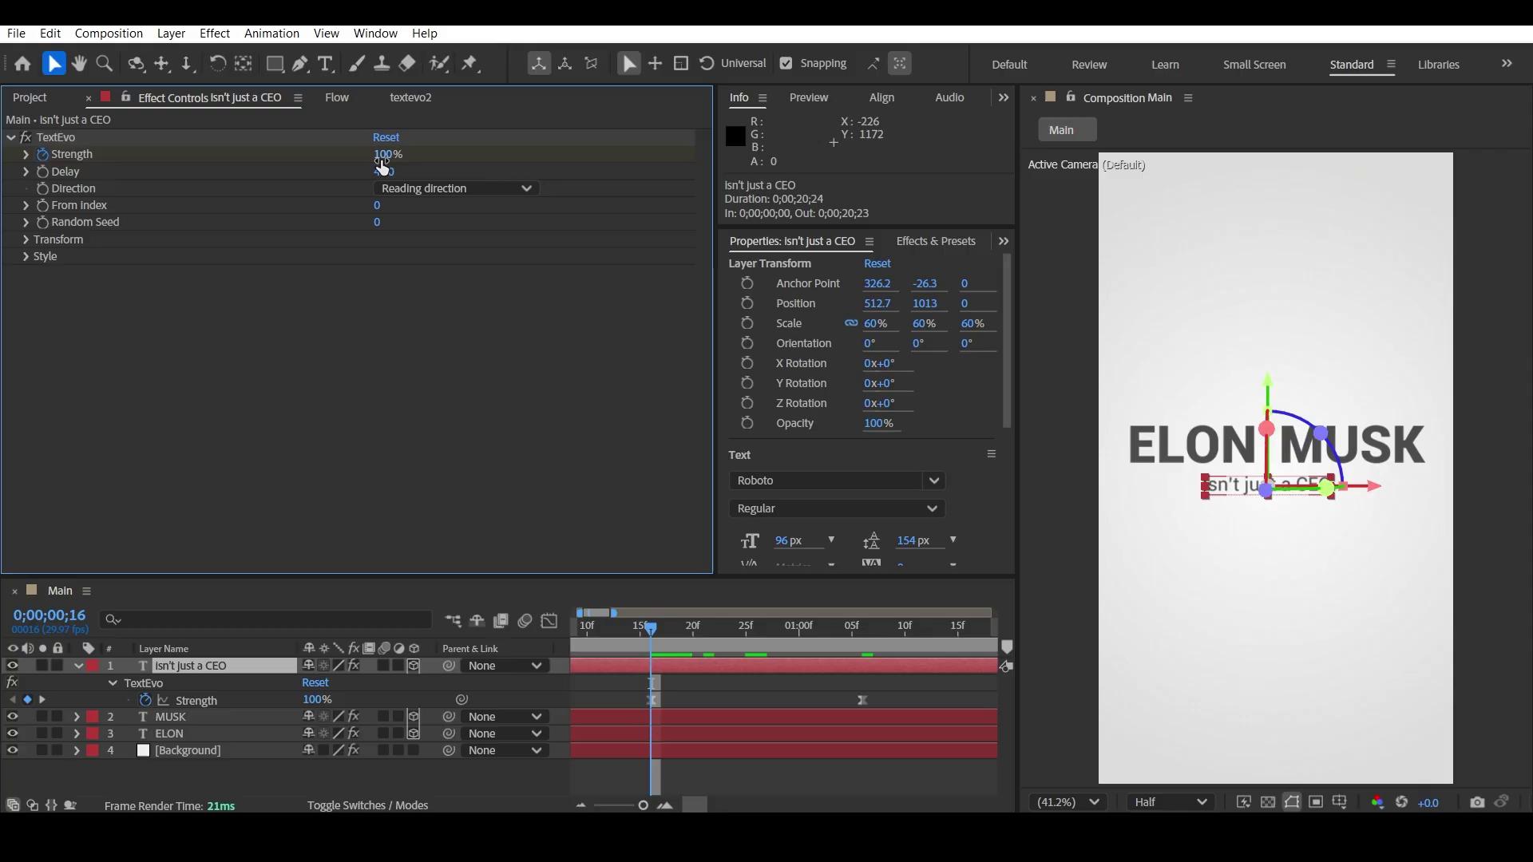
left_click(382, 172)
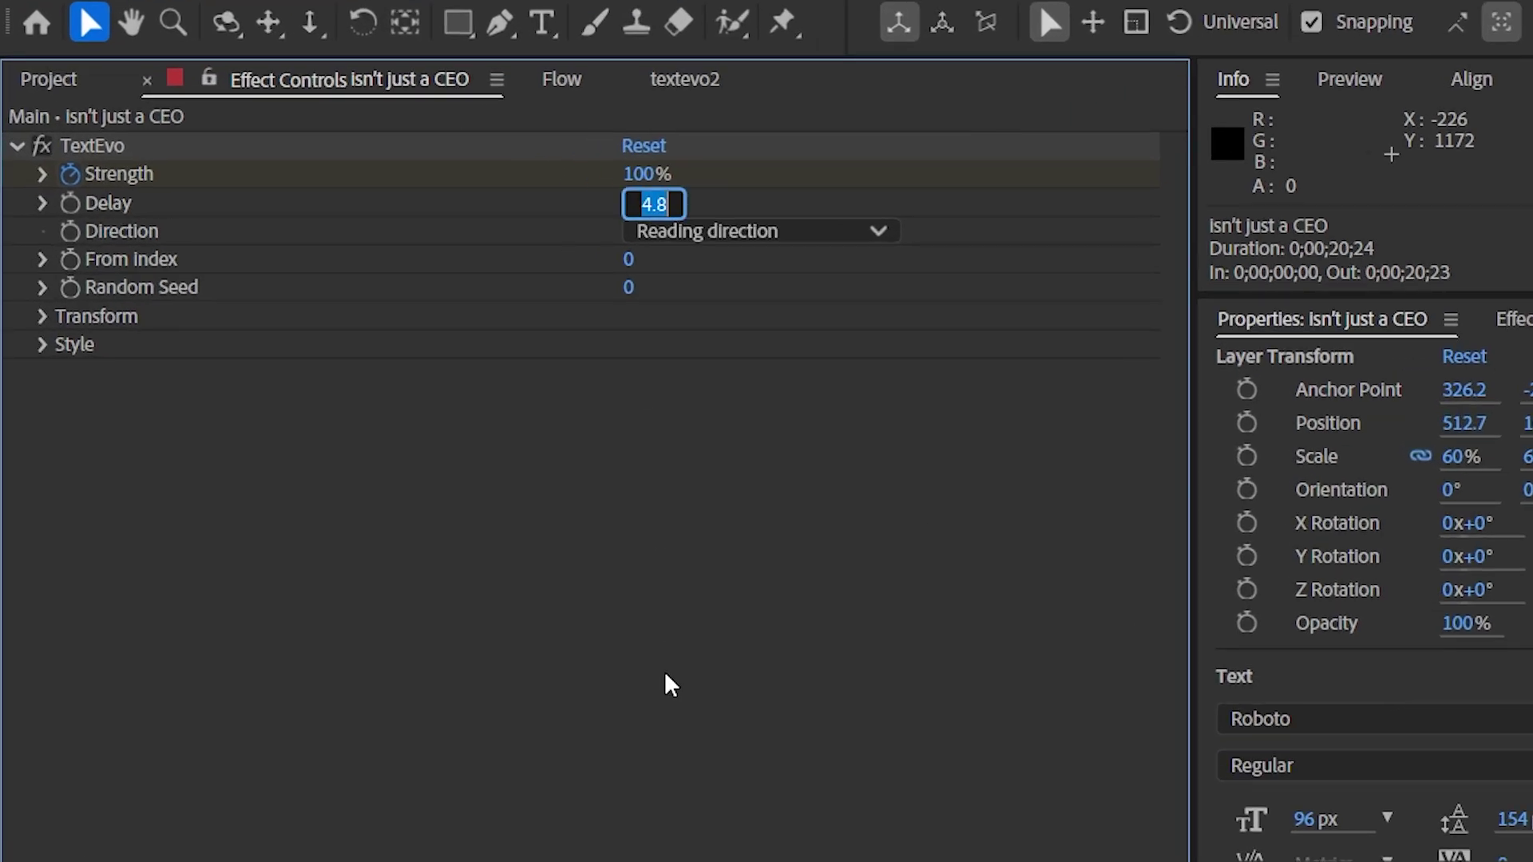
type("4")
key("Return")
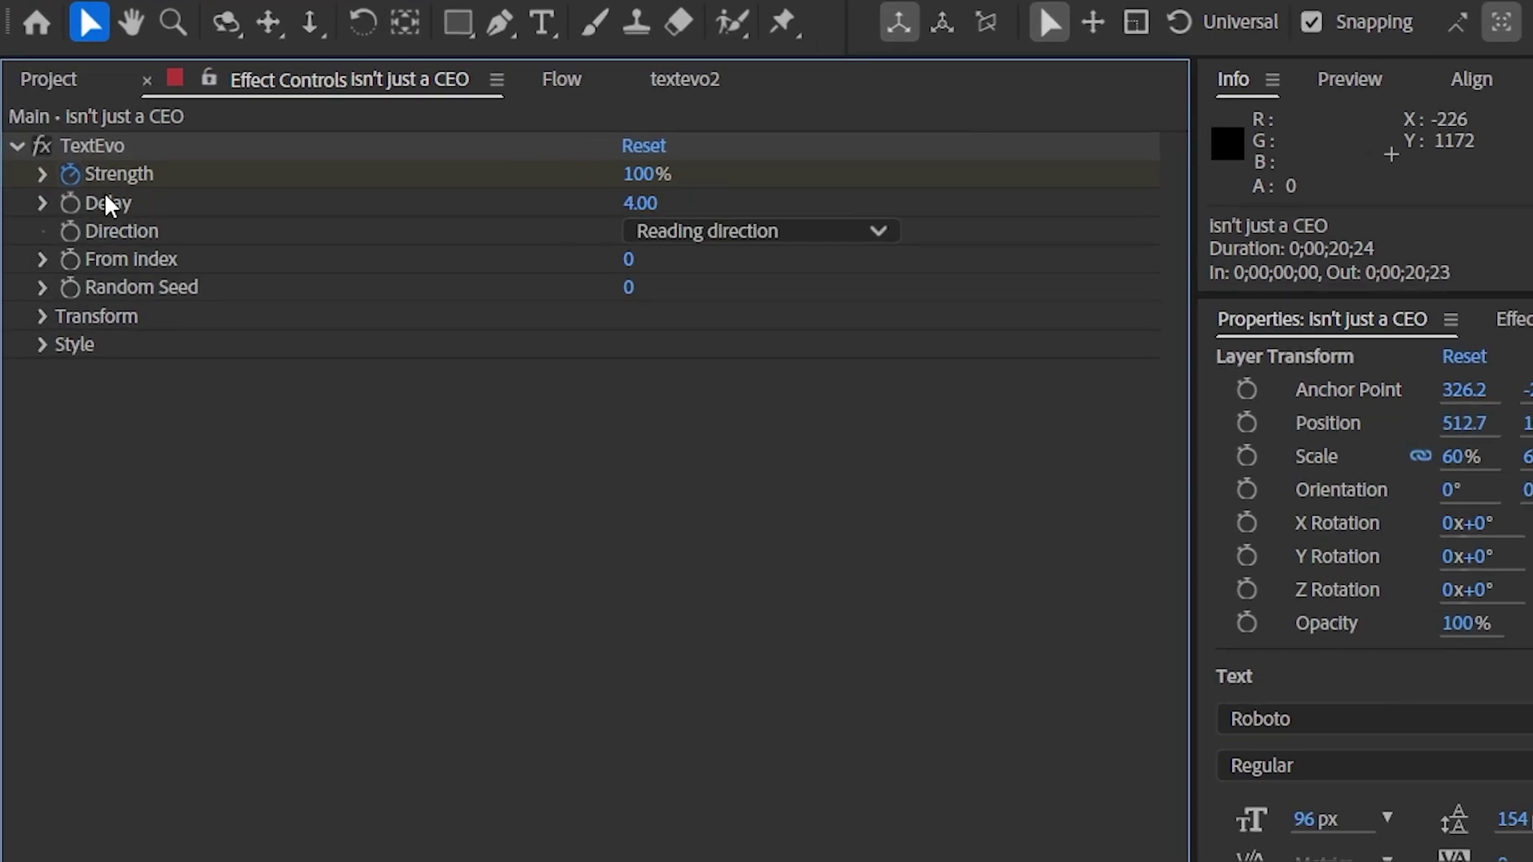
- Set the TextEvo transform of the line to a Y position of 206 and an opacity of 0%
left_click(44, 317)
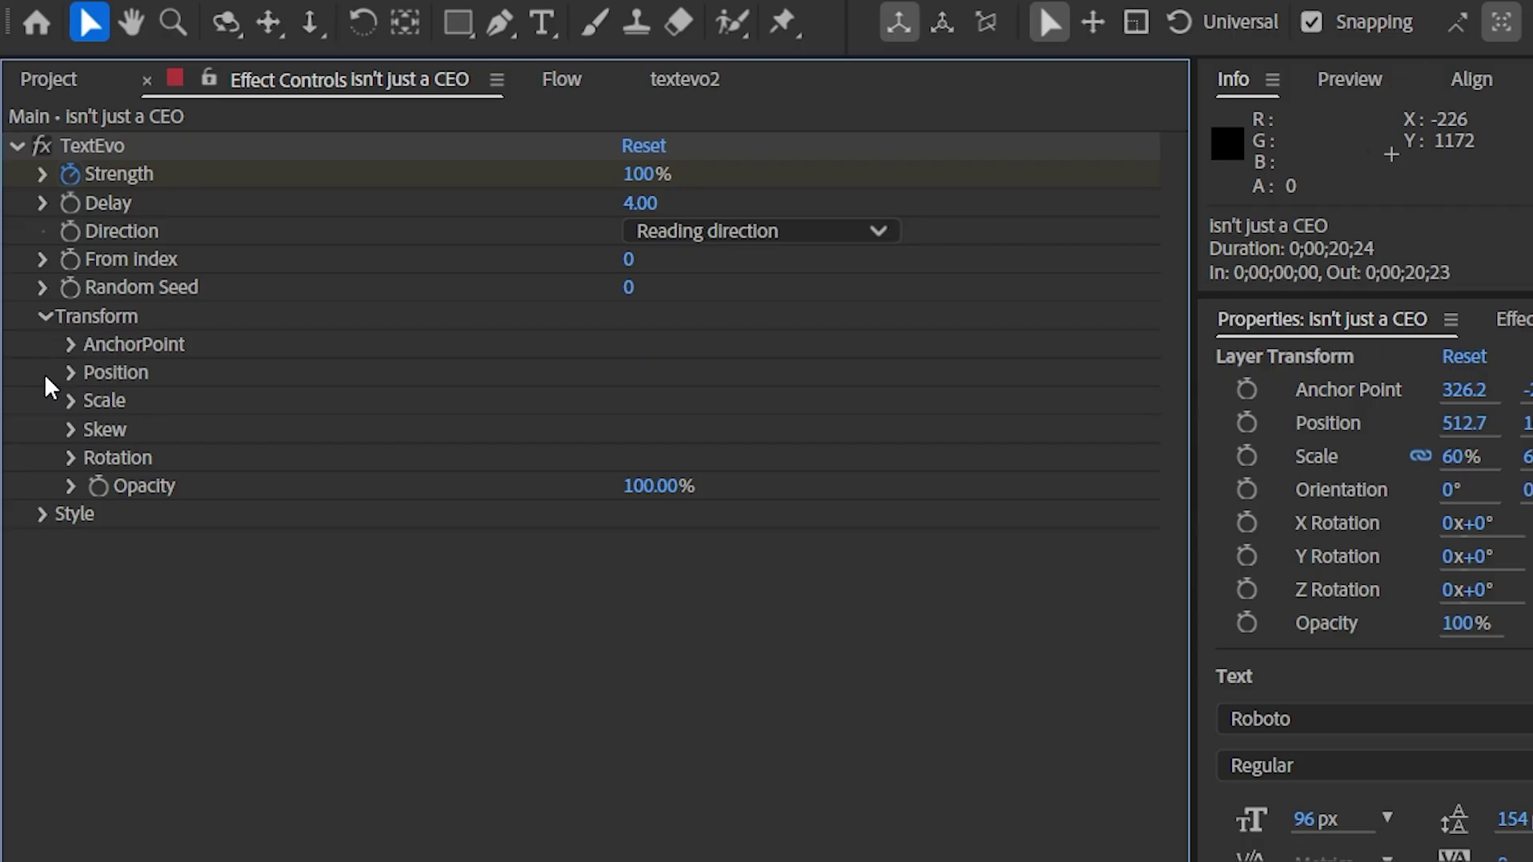
left_click(71, 372)
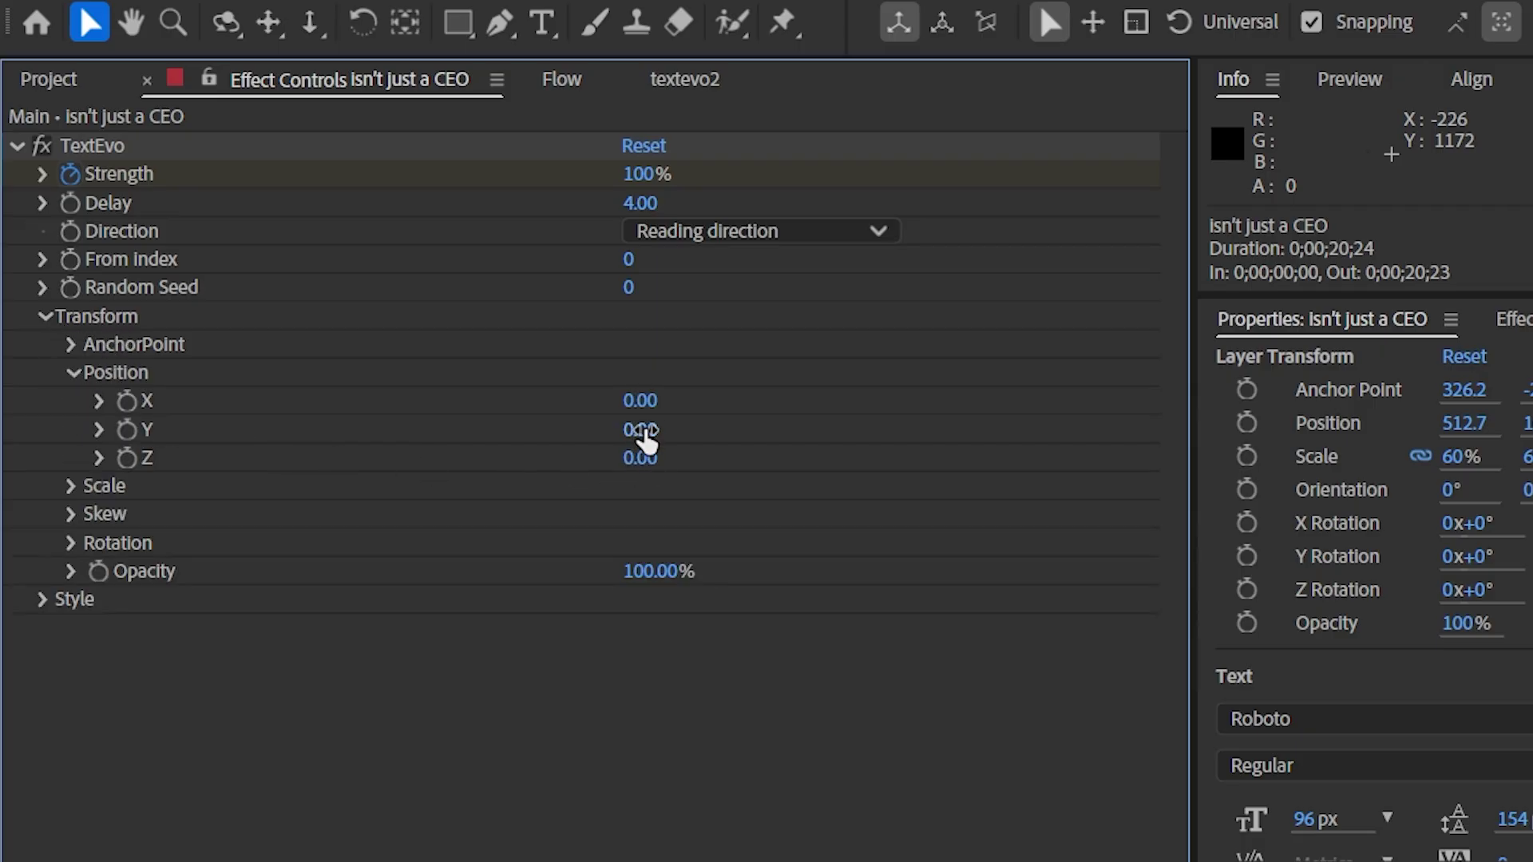
left_click_drag(639, 432, 999, 438)
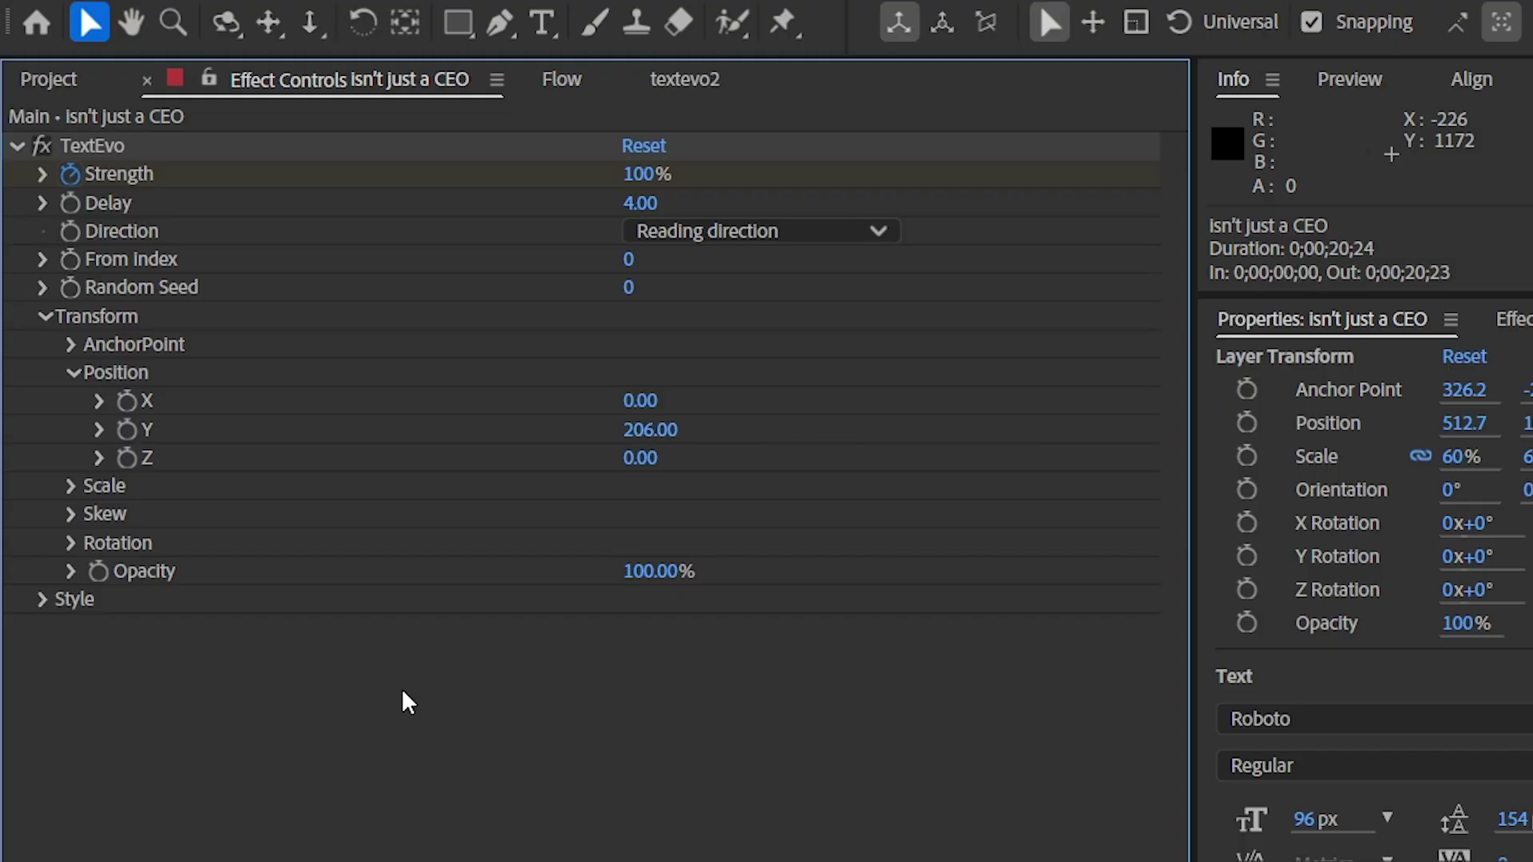
left_click(685, 572)
type("0")
key("Return")
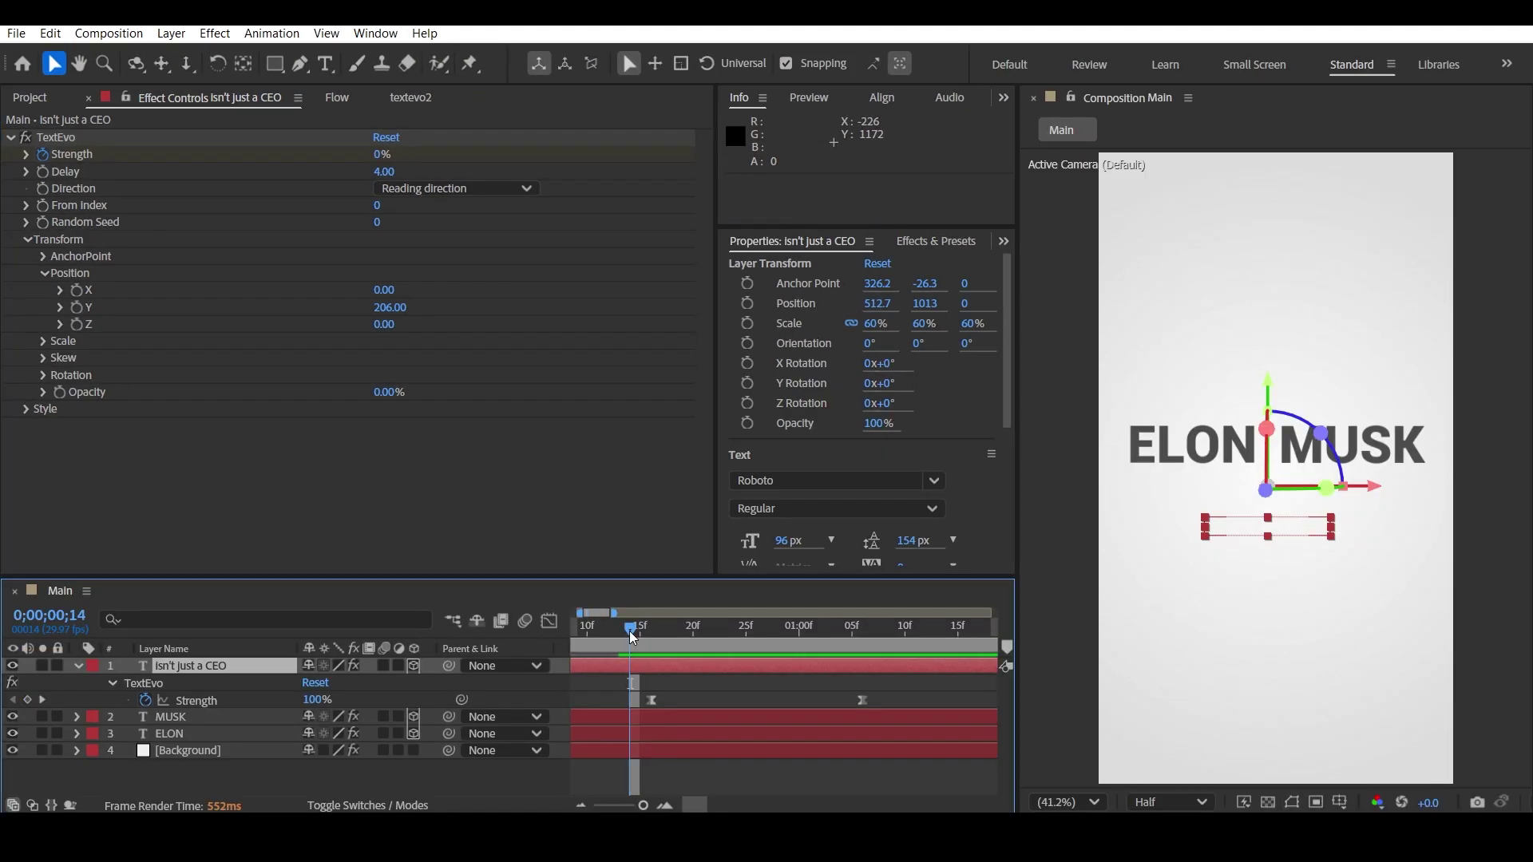
- Preview the word-by-word rise and fade of the "isn't just a CEO" line from just before its first keyframe
key("space")
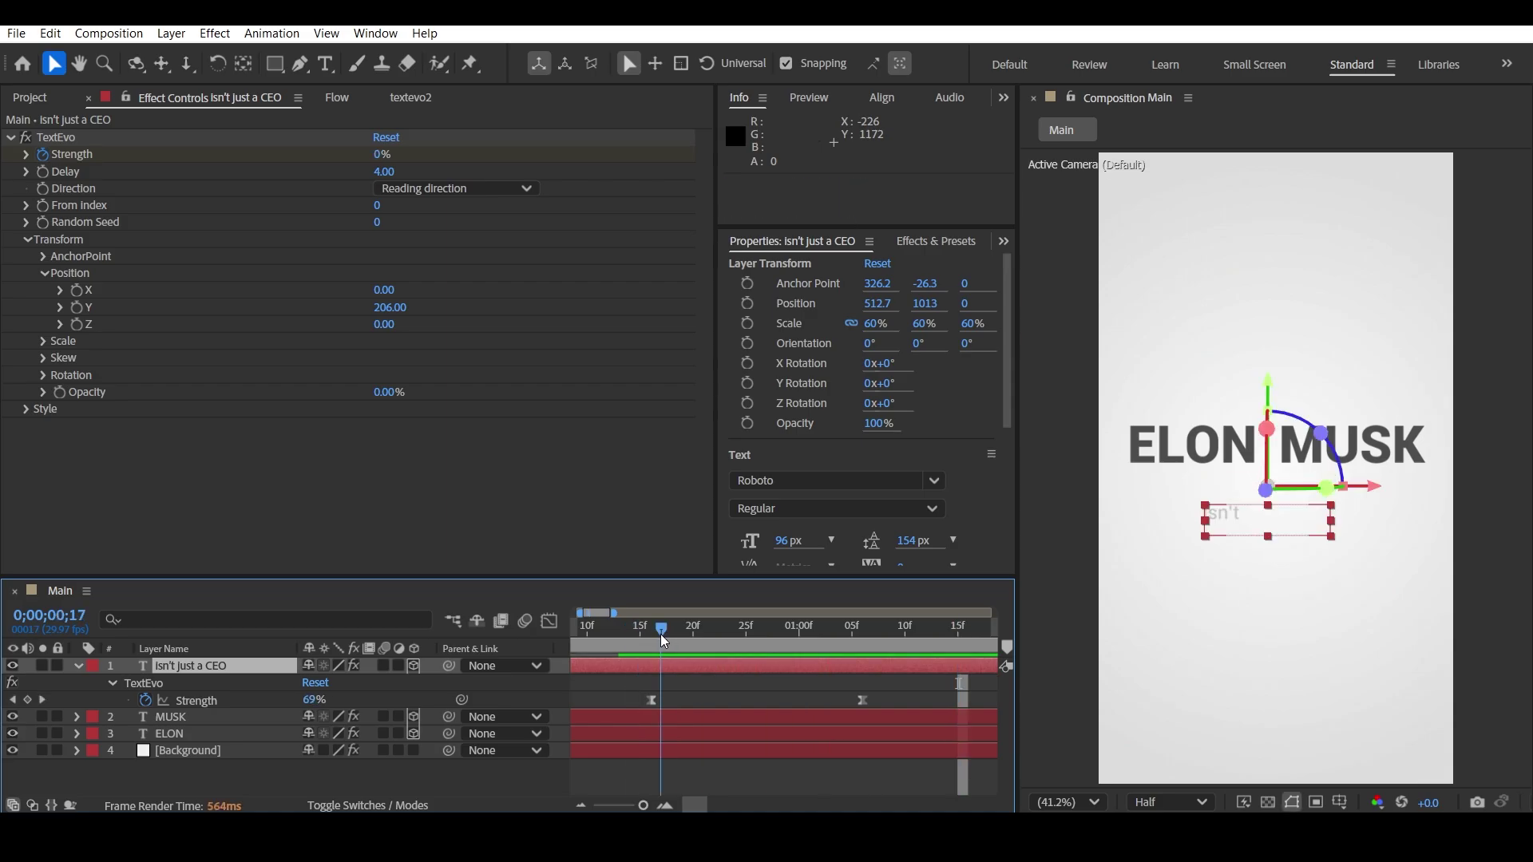
key("space")
left_click(641, 636)
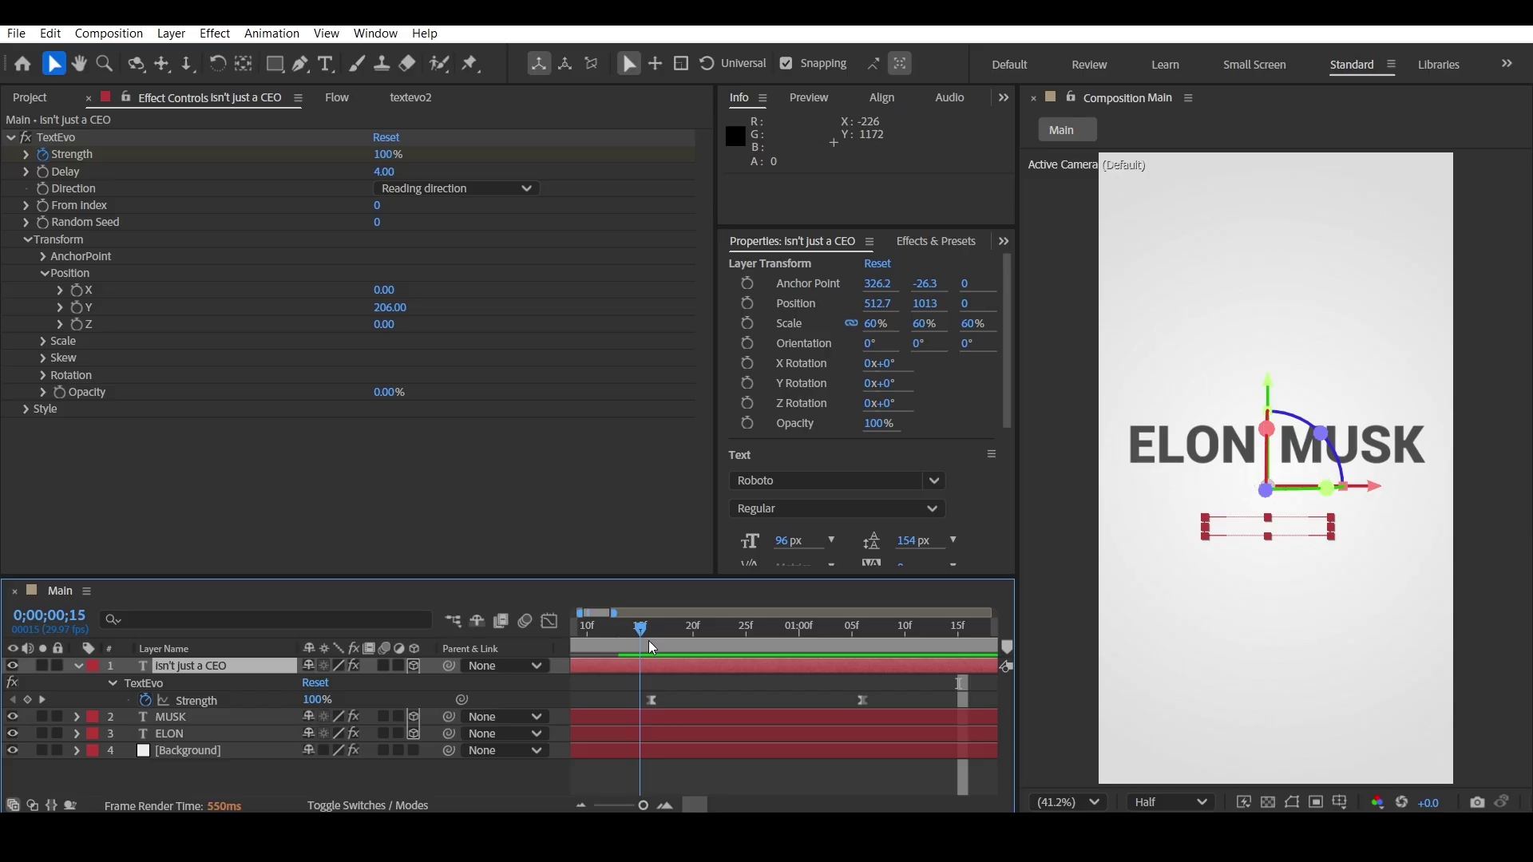
- Set the TextEvo style Blur to 25, 33 with the playhead at frame 16 and preview the result
left_click(651, 631)
left_click(28, 410)
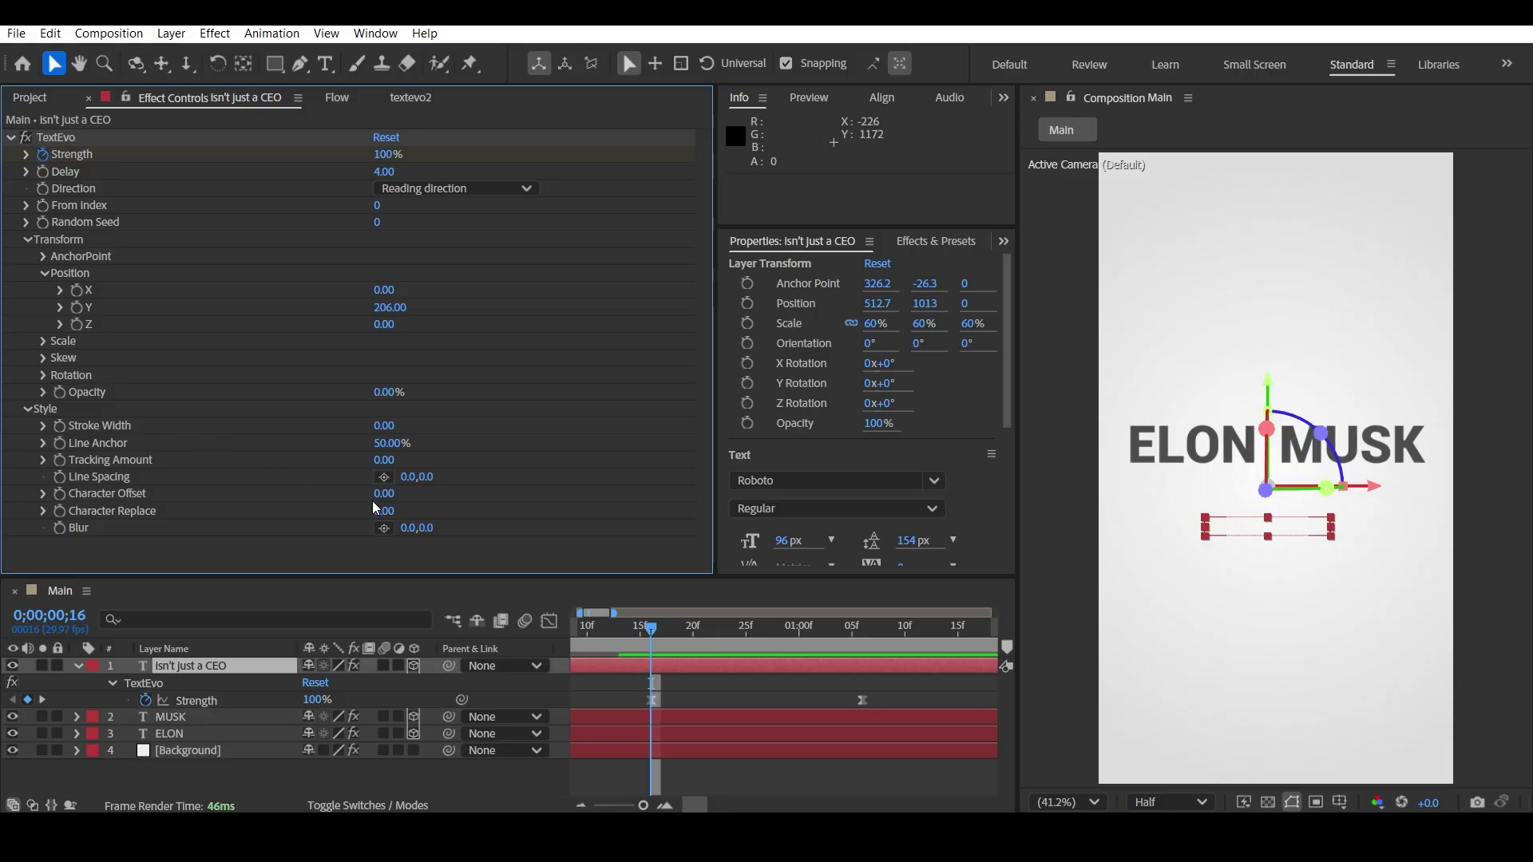
mouse_move(410, 540)
left_mouse_down()
mouse_move(439, 543)
mouse_move(424, 533)
left_mouse_up()
key("space")
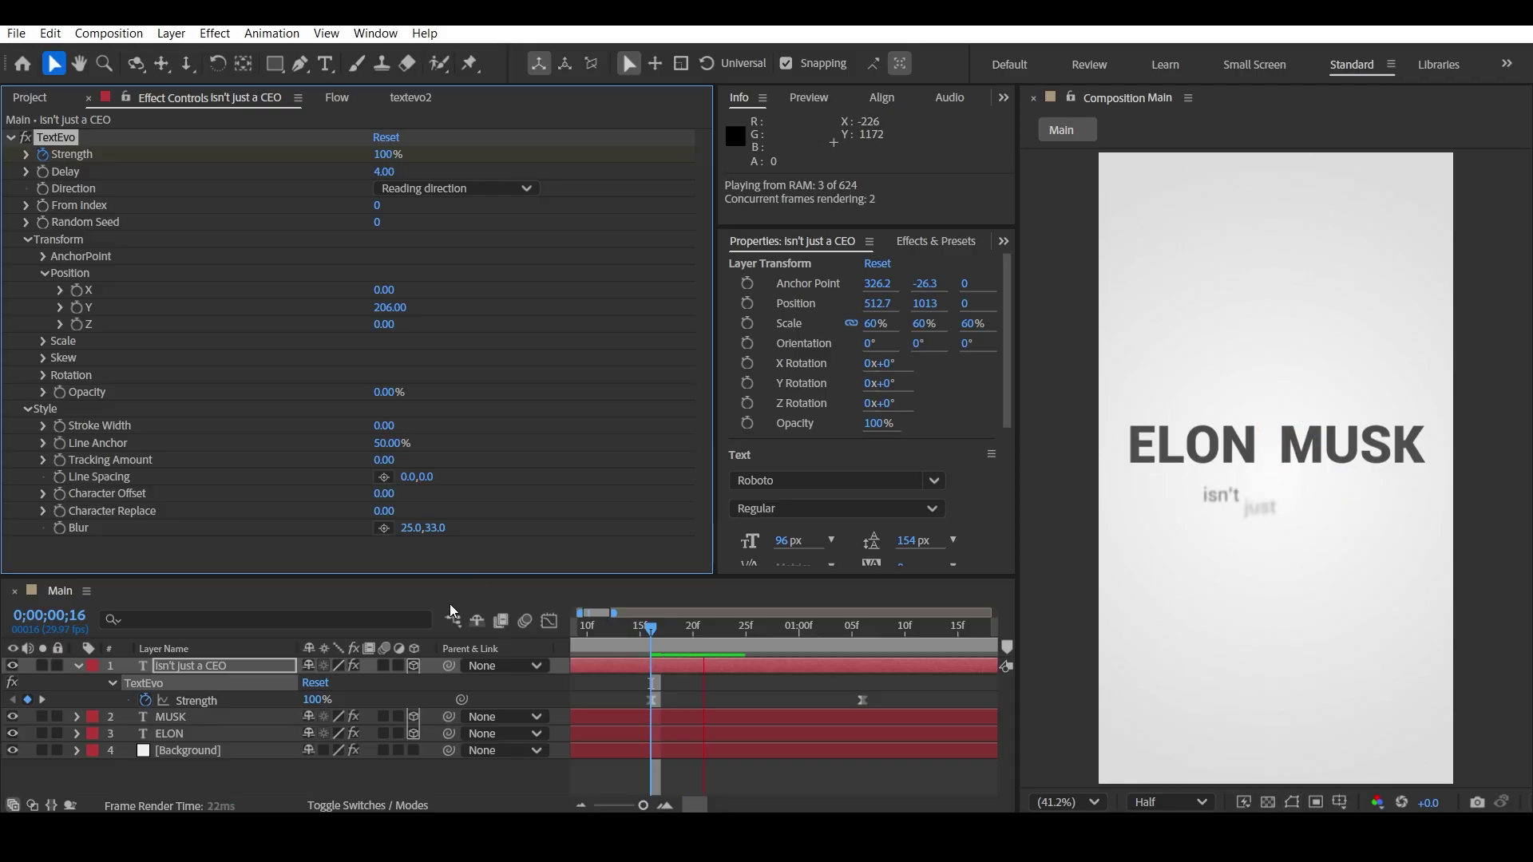
- Preview the whole text animation from the first frame and collapse the "isn't just a CEO" layer's properties
left_click(562, 639)
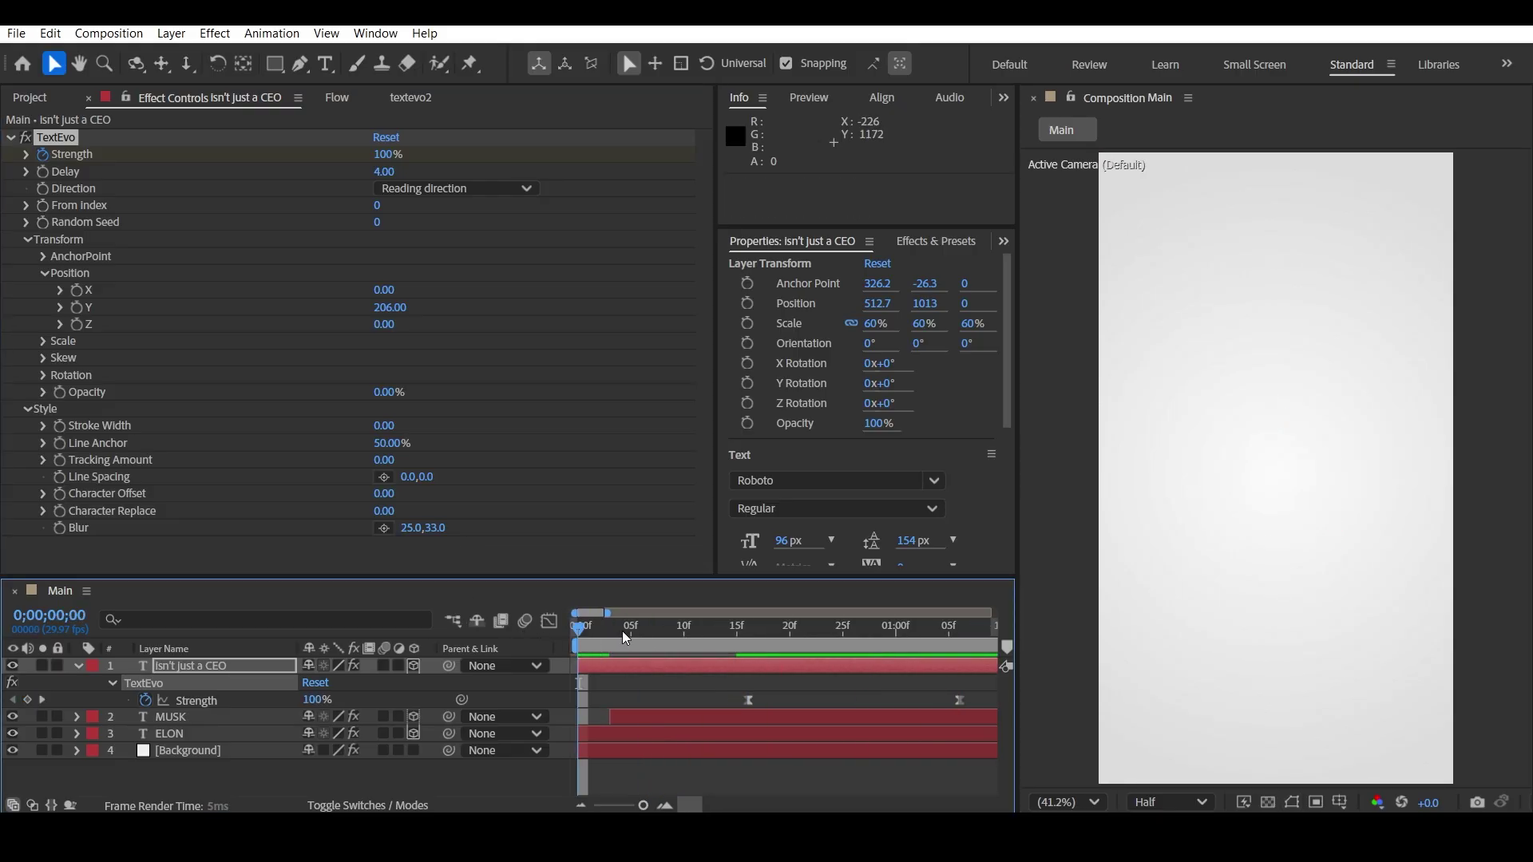
key("space")
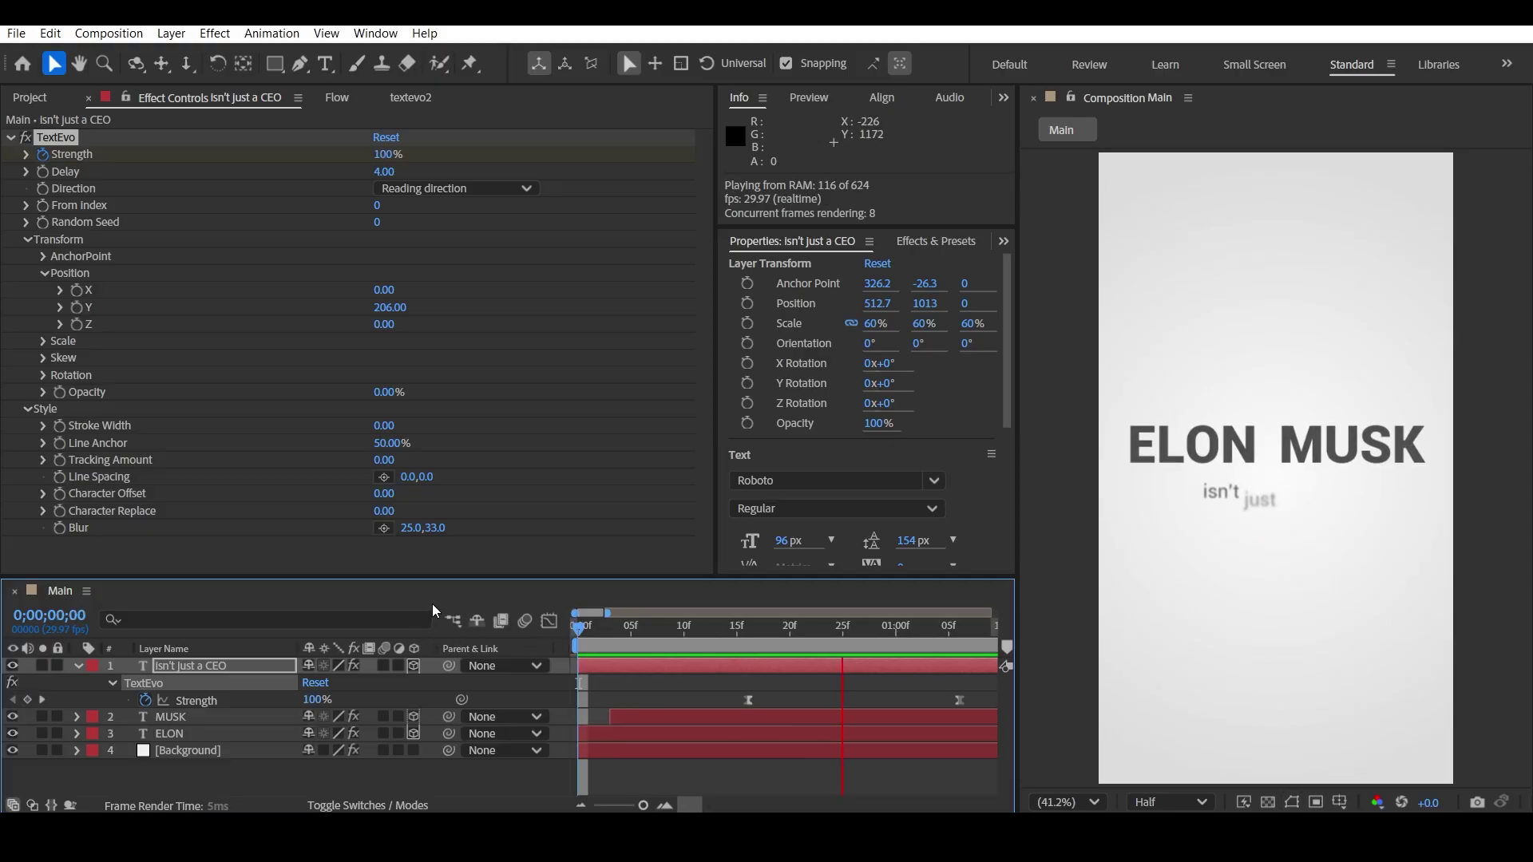
key("space")
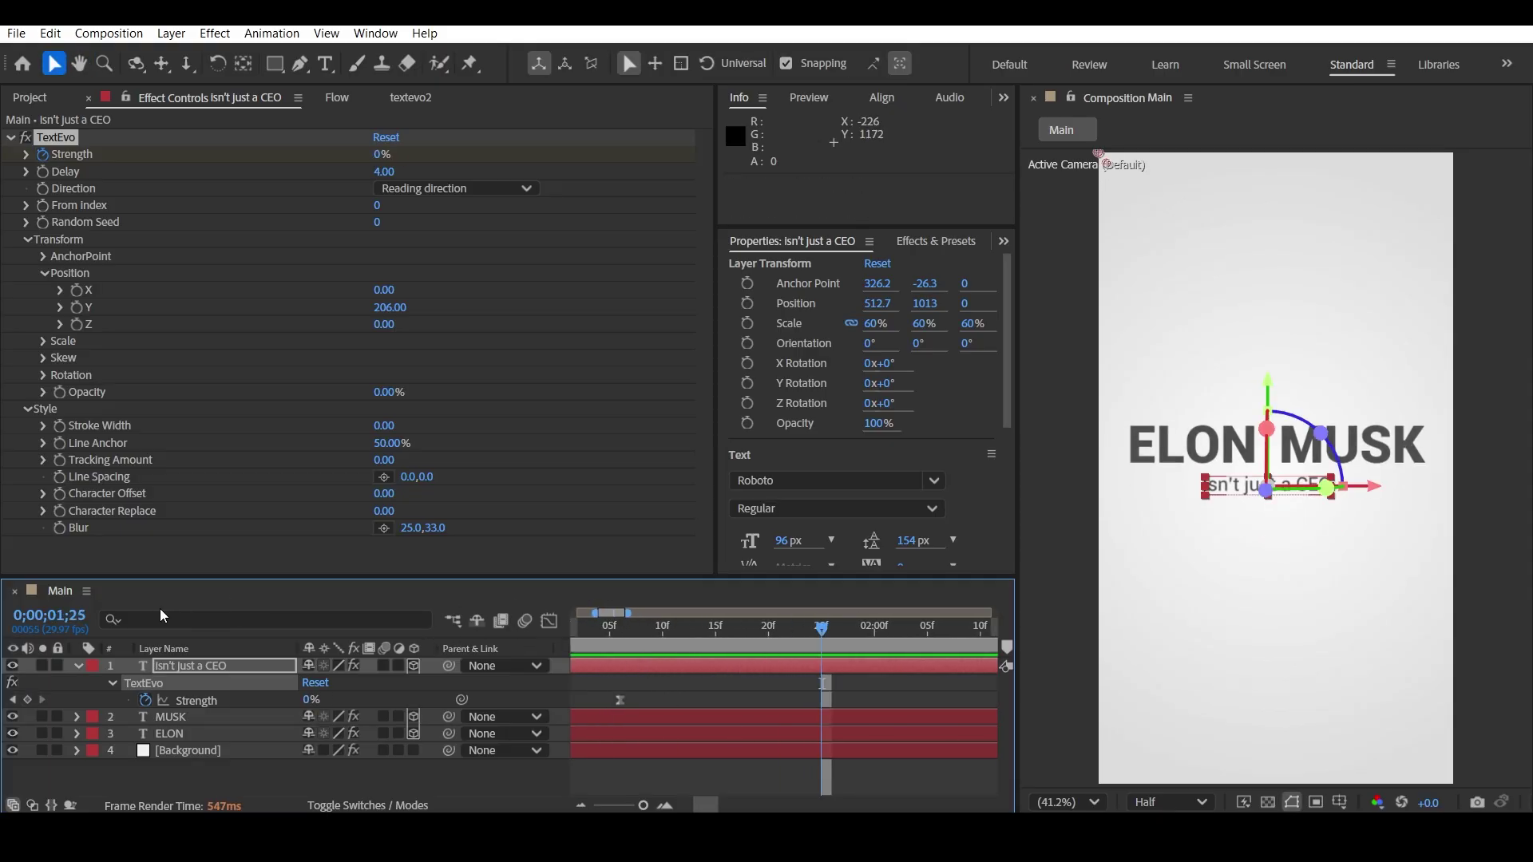
left_click(80, 667)
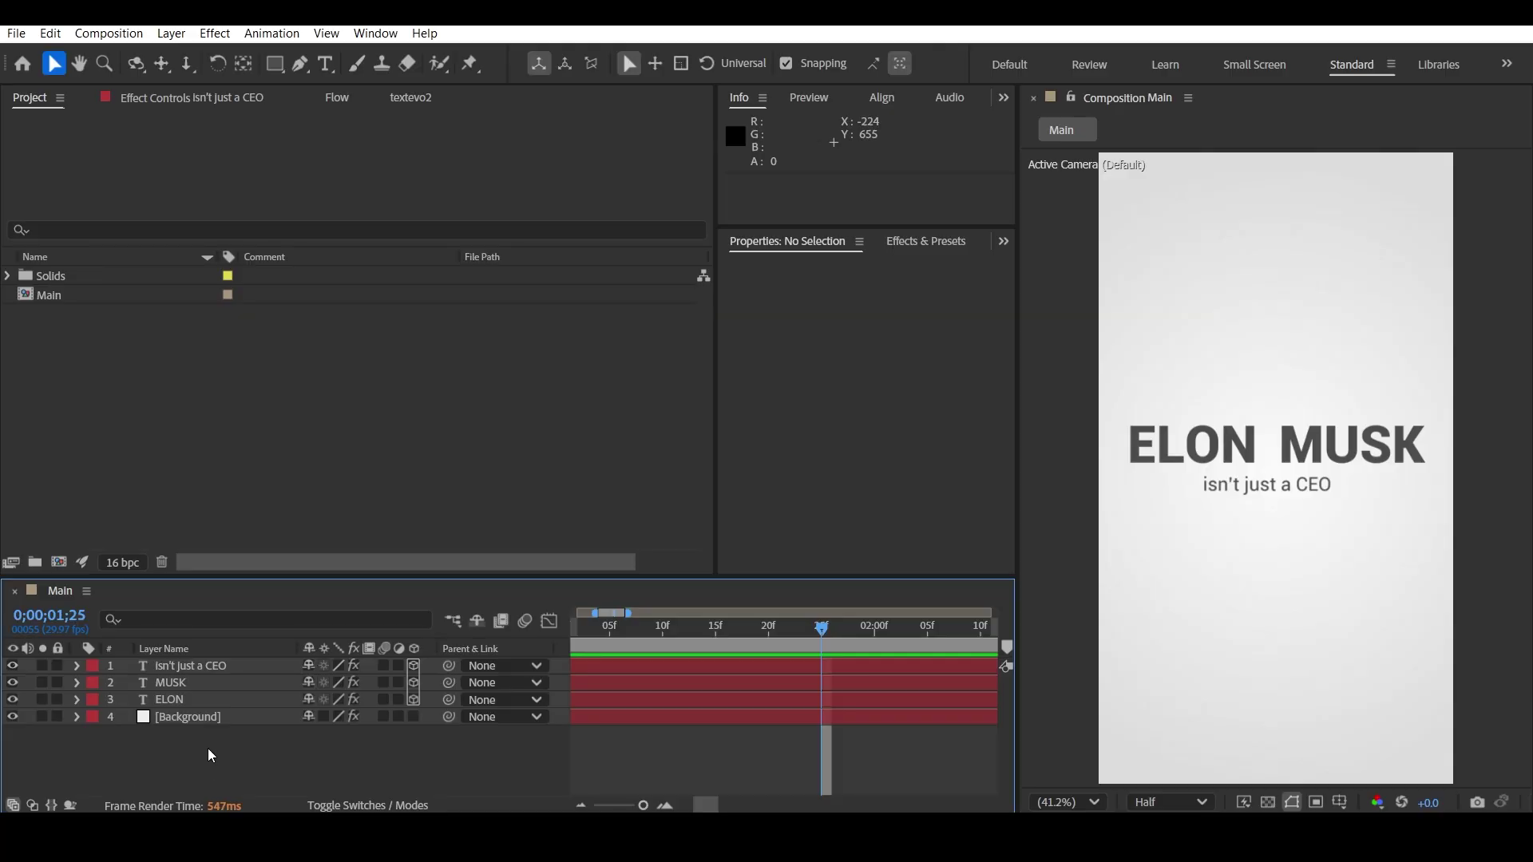
- Add a one-node camera named Camera 1 to the composition with the Custom preset and depth of field off
right_click(212, 755)
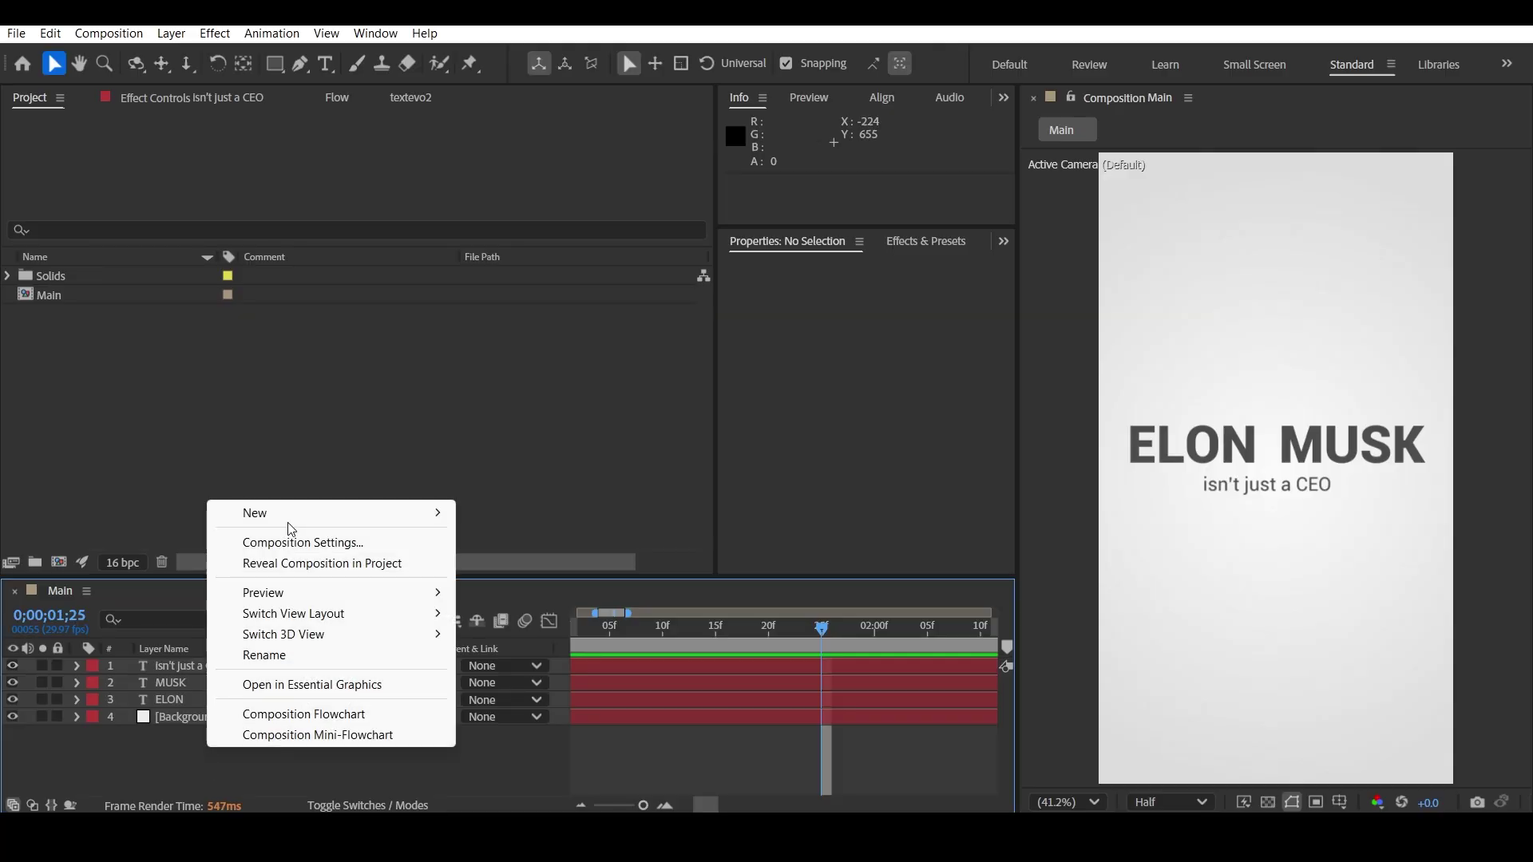
mouse_move(356, 519)
left_click(551, 608)
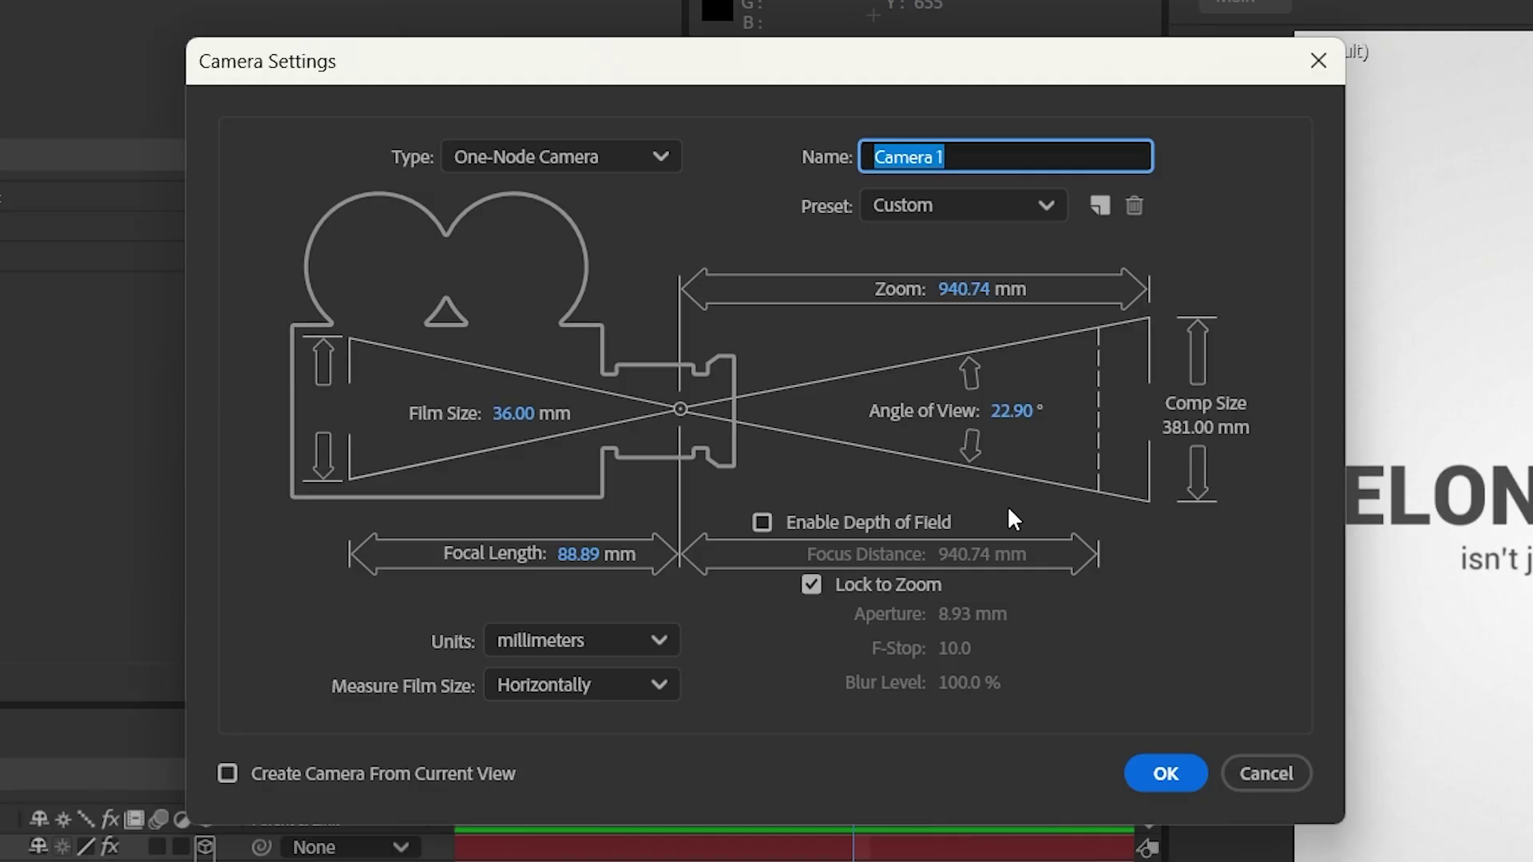
left_click(1185, 190)
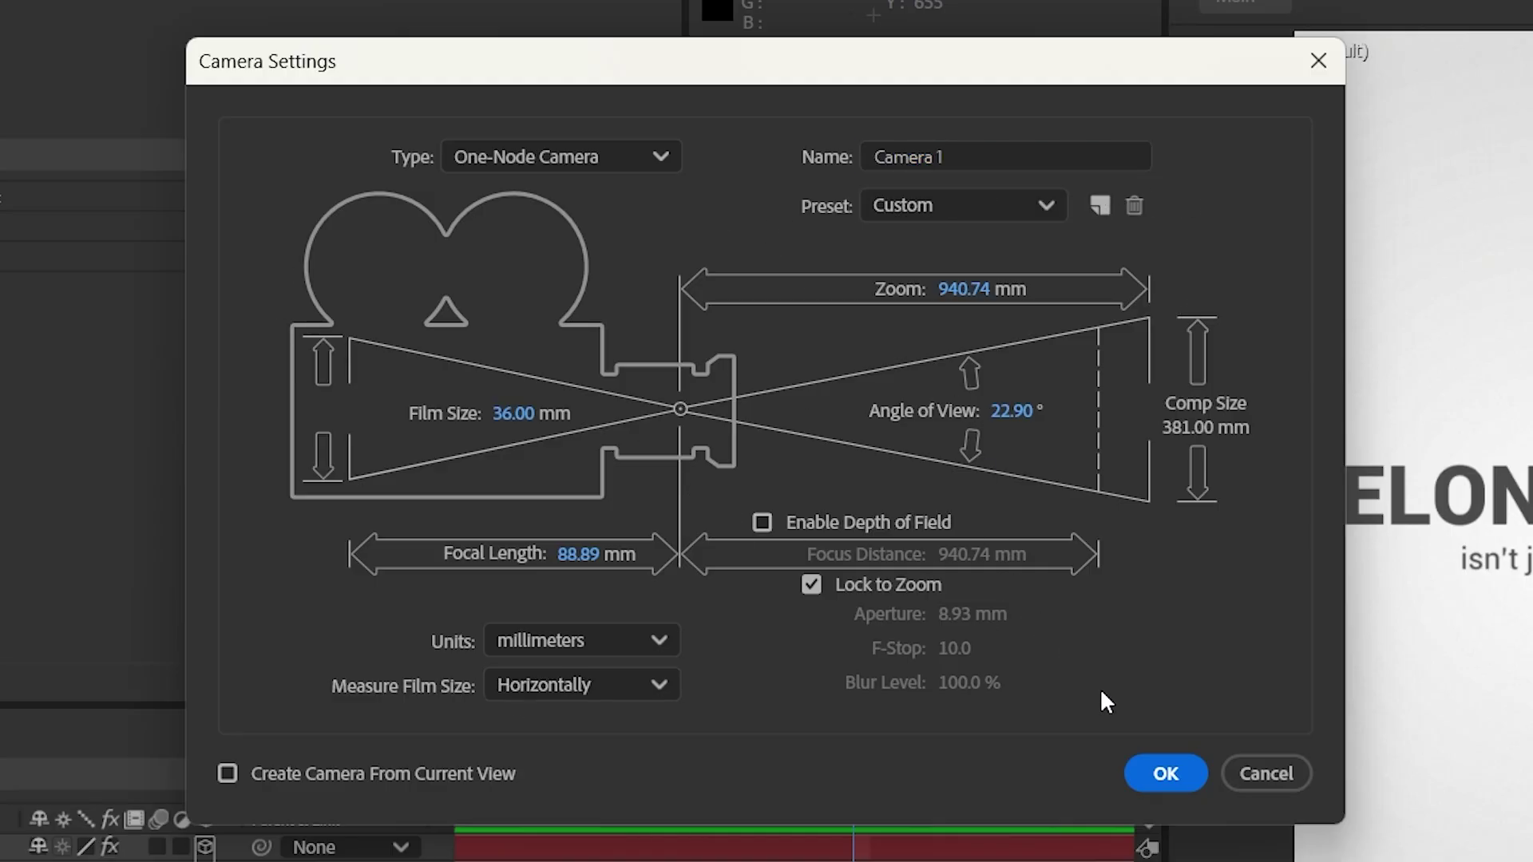
left_click(1149, 771)
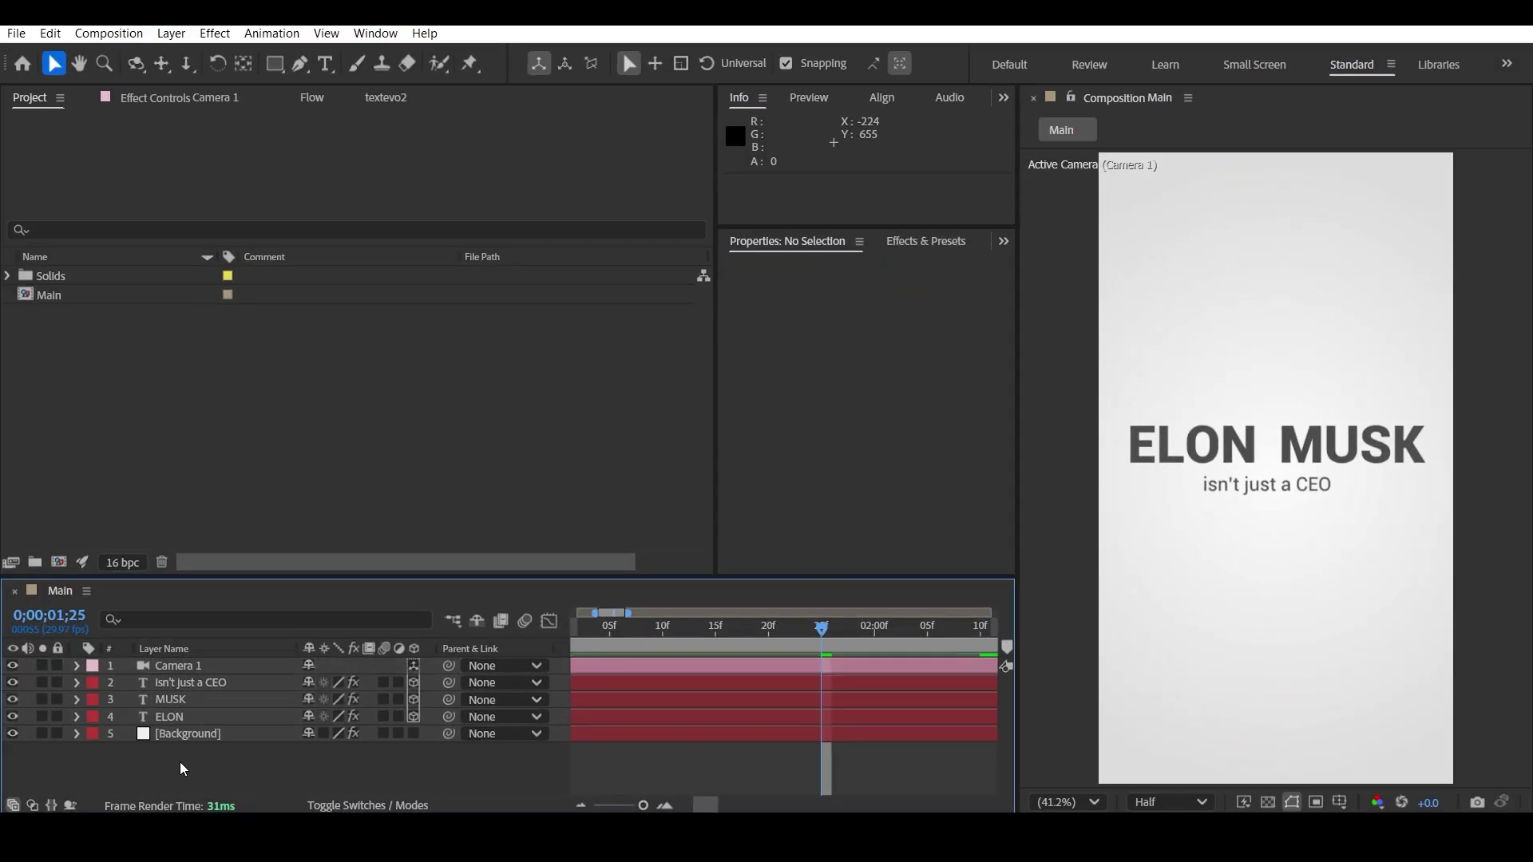
- Enlarge the timeline area and clear the search in the effects and presets list
right_click(174, 765)
key("Escape")
left_click_drag(253, 589, 263, 508)
left_click(919, 242)
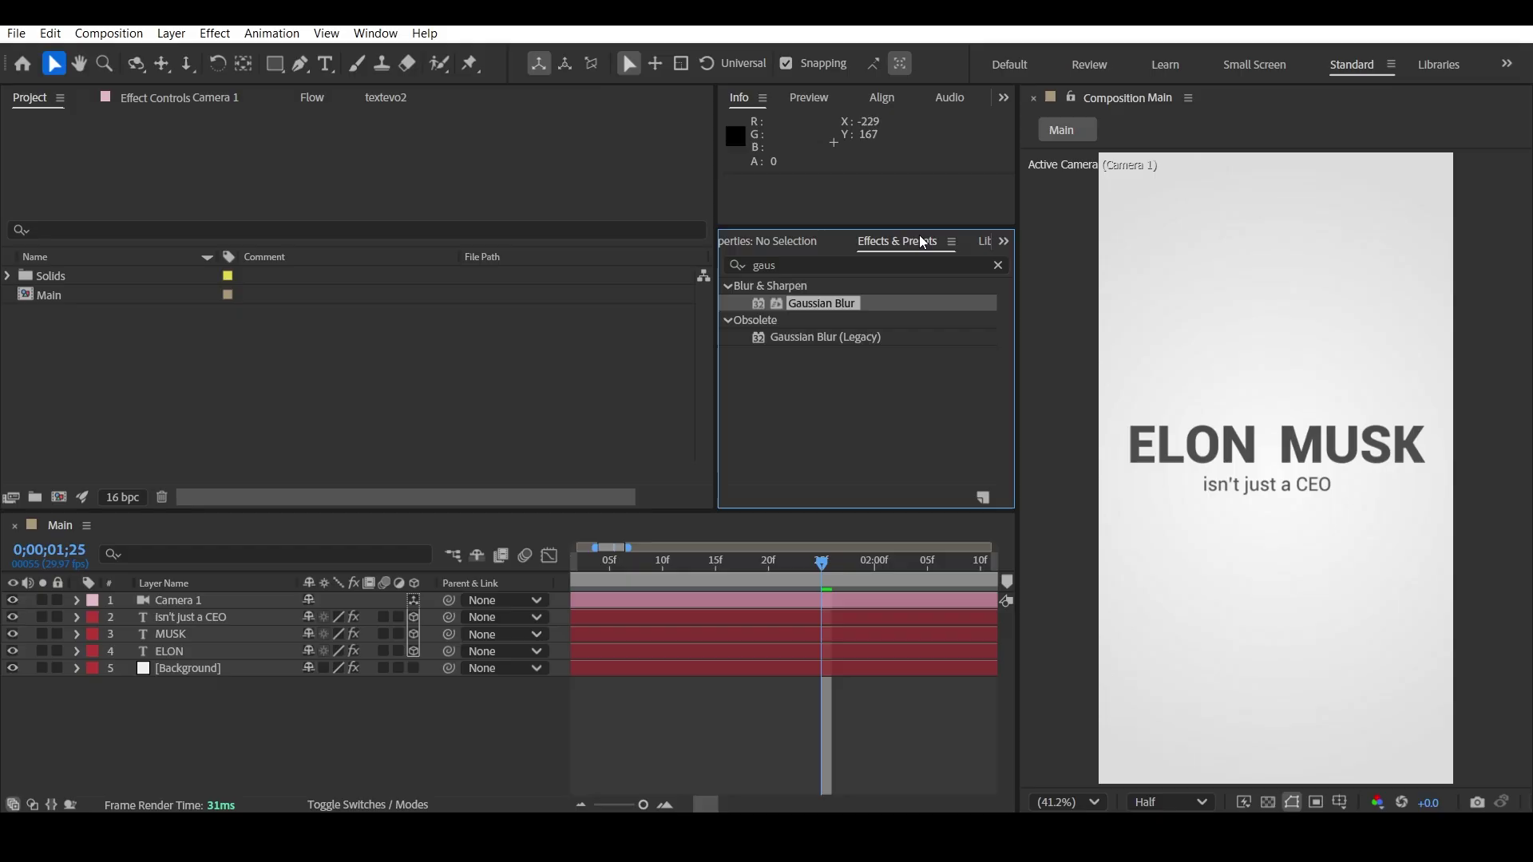
left_click(998, 265)
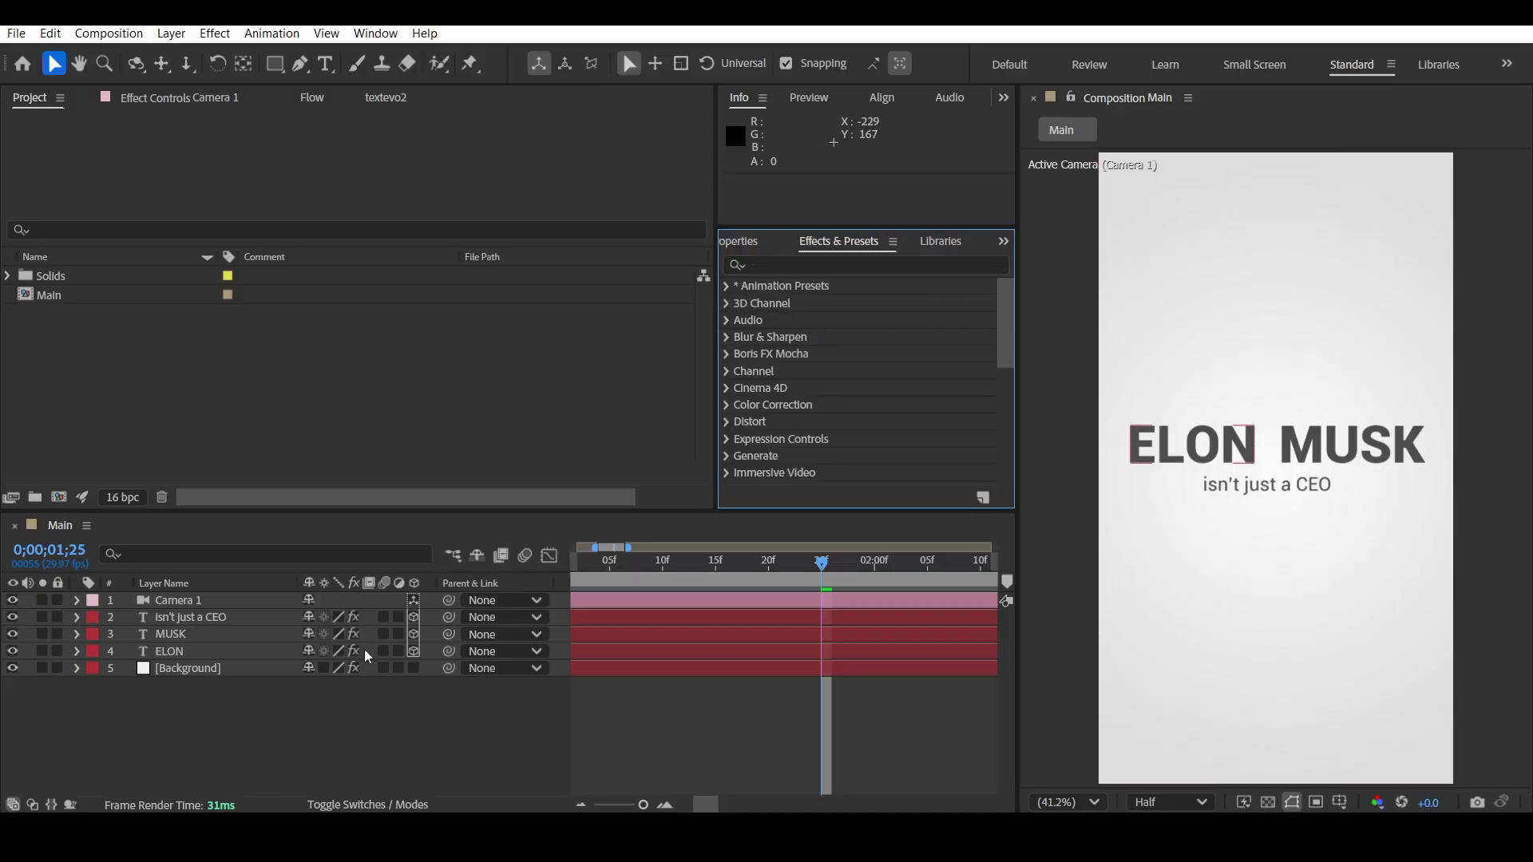
- Add a null object to the composition and move its anchor point to the centre of its square
right_click(289, 710)
mouse_move(356, 482)
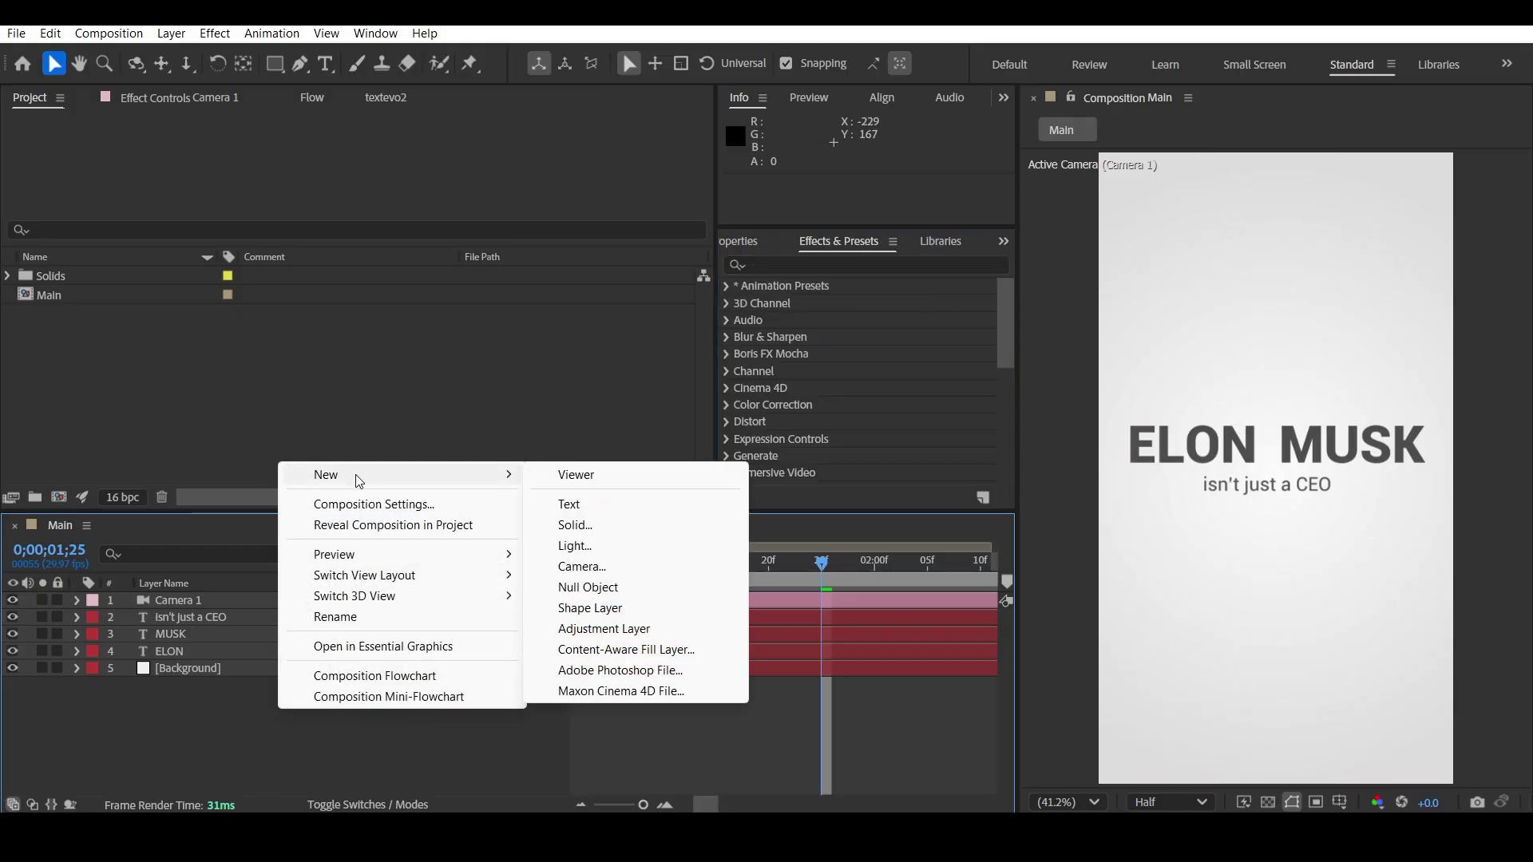
left_click(589, 588)
left_click(185, 728)
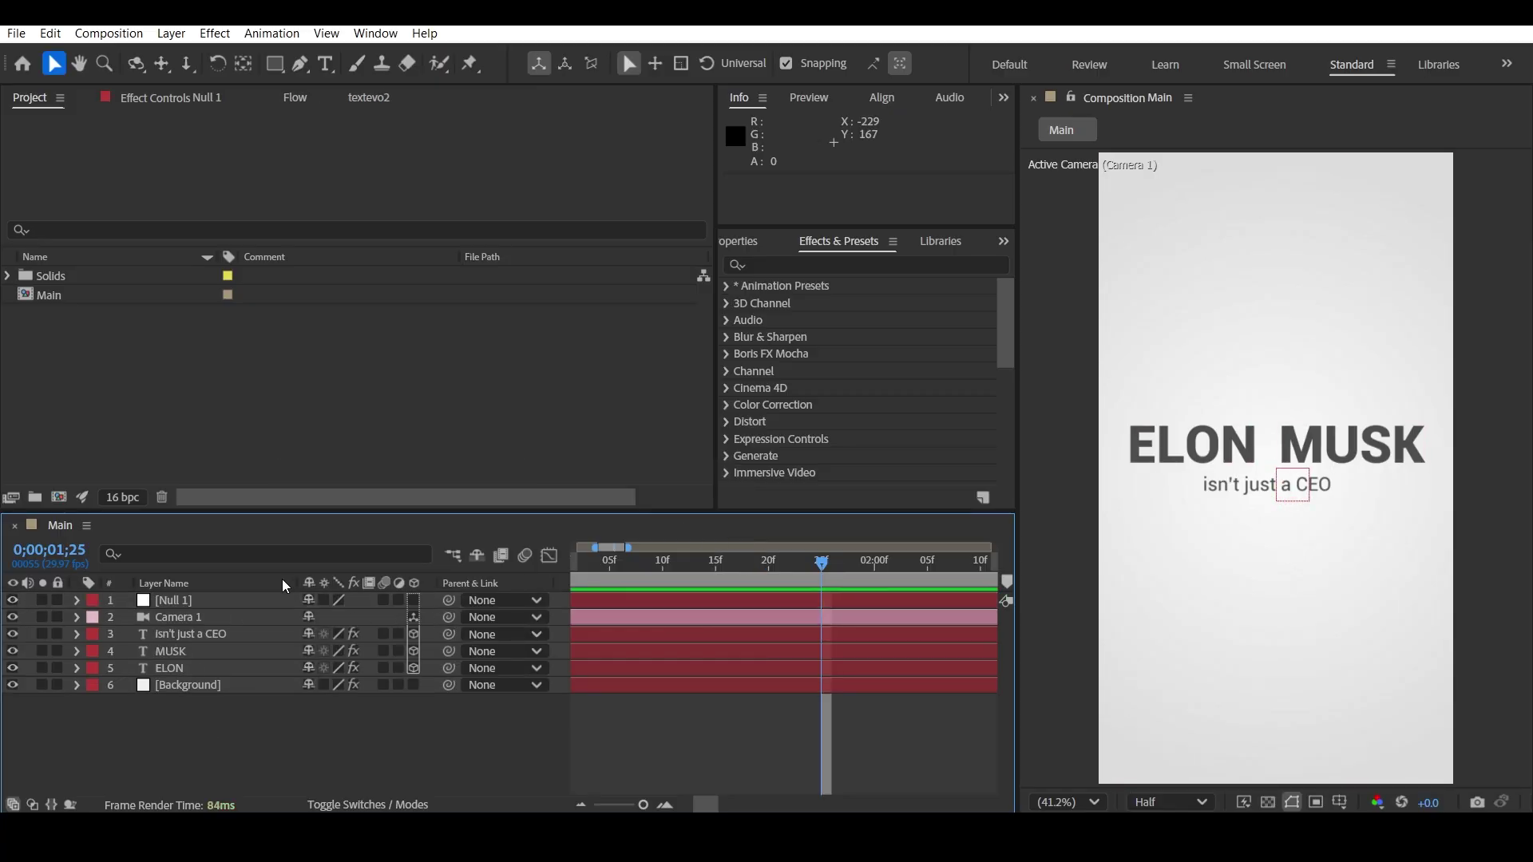
left_click(249, 606)
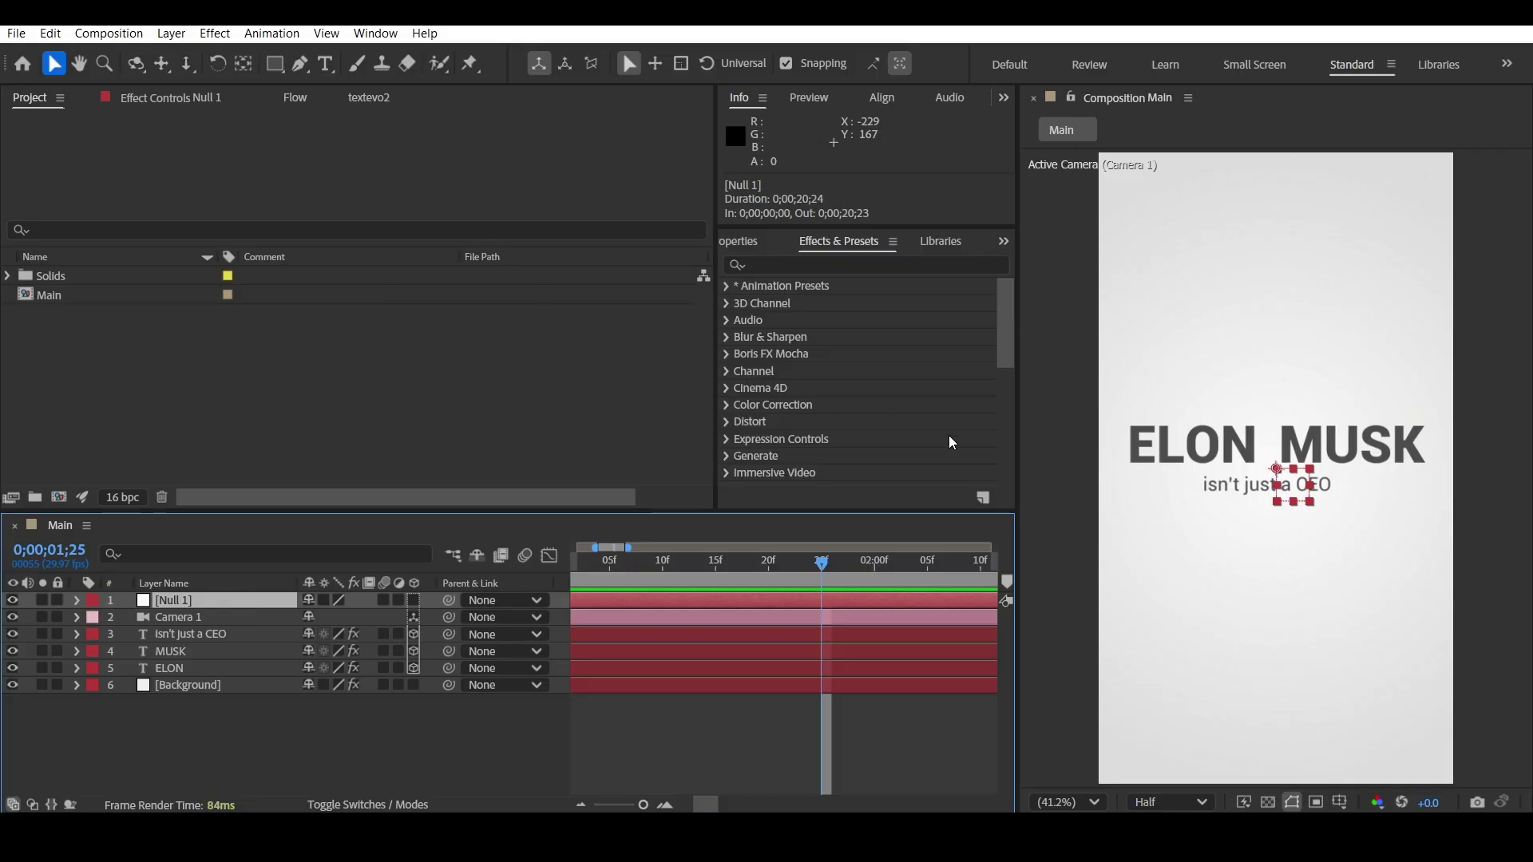
key("y")
left_click_drag(1276, 468, 1293, 485)
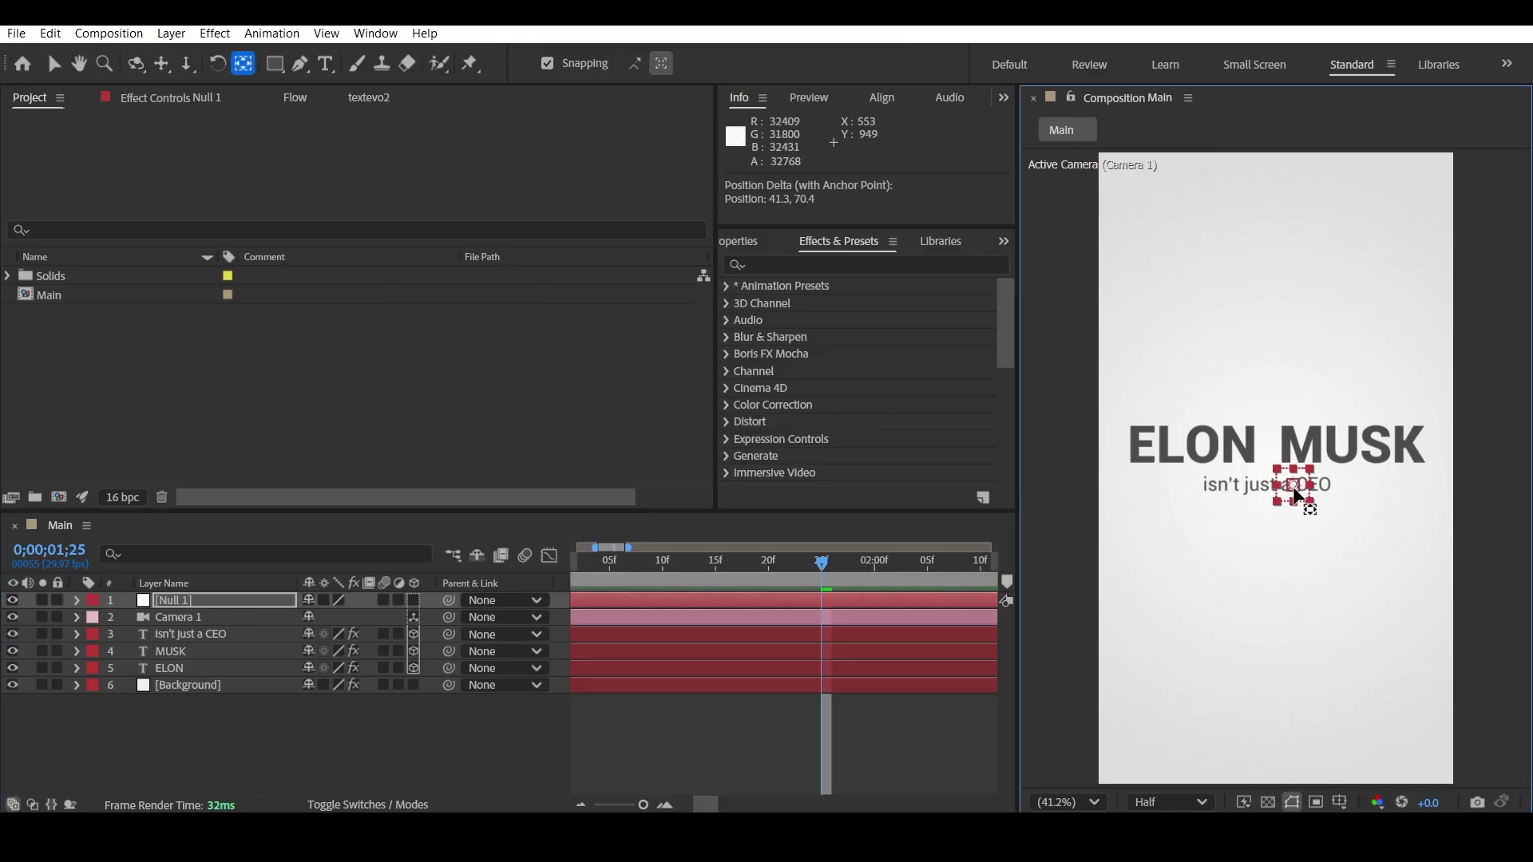
- Make the null object a 3D layer and parent Camera 1 to it
left_click(231, 727)
left_click(415, 602)
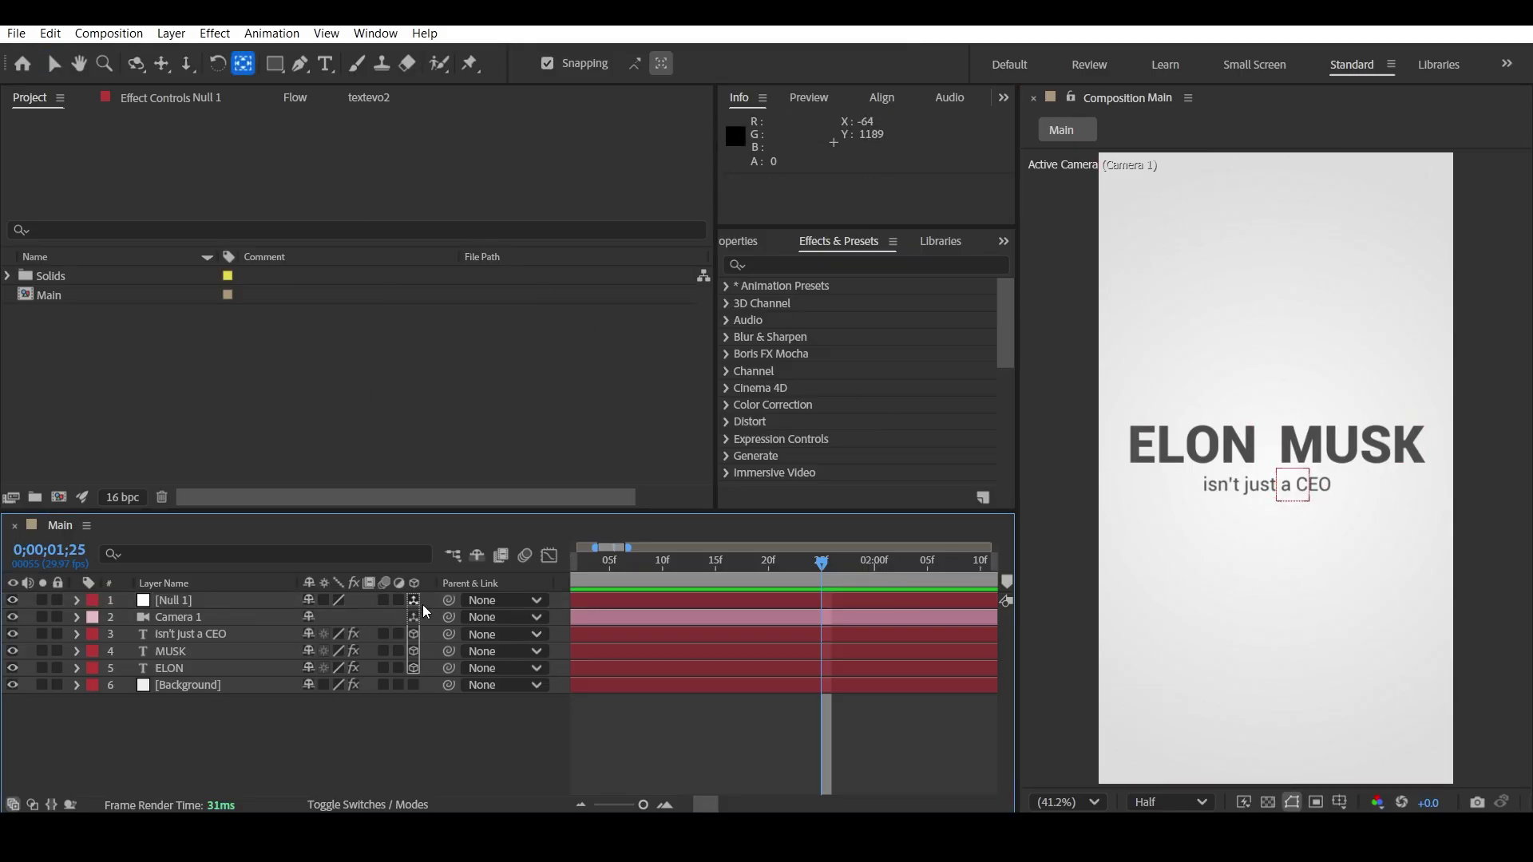
left_click(161, 605)
left_click(380, 616)
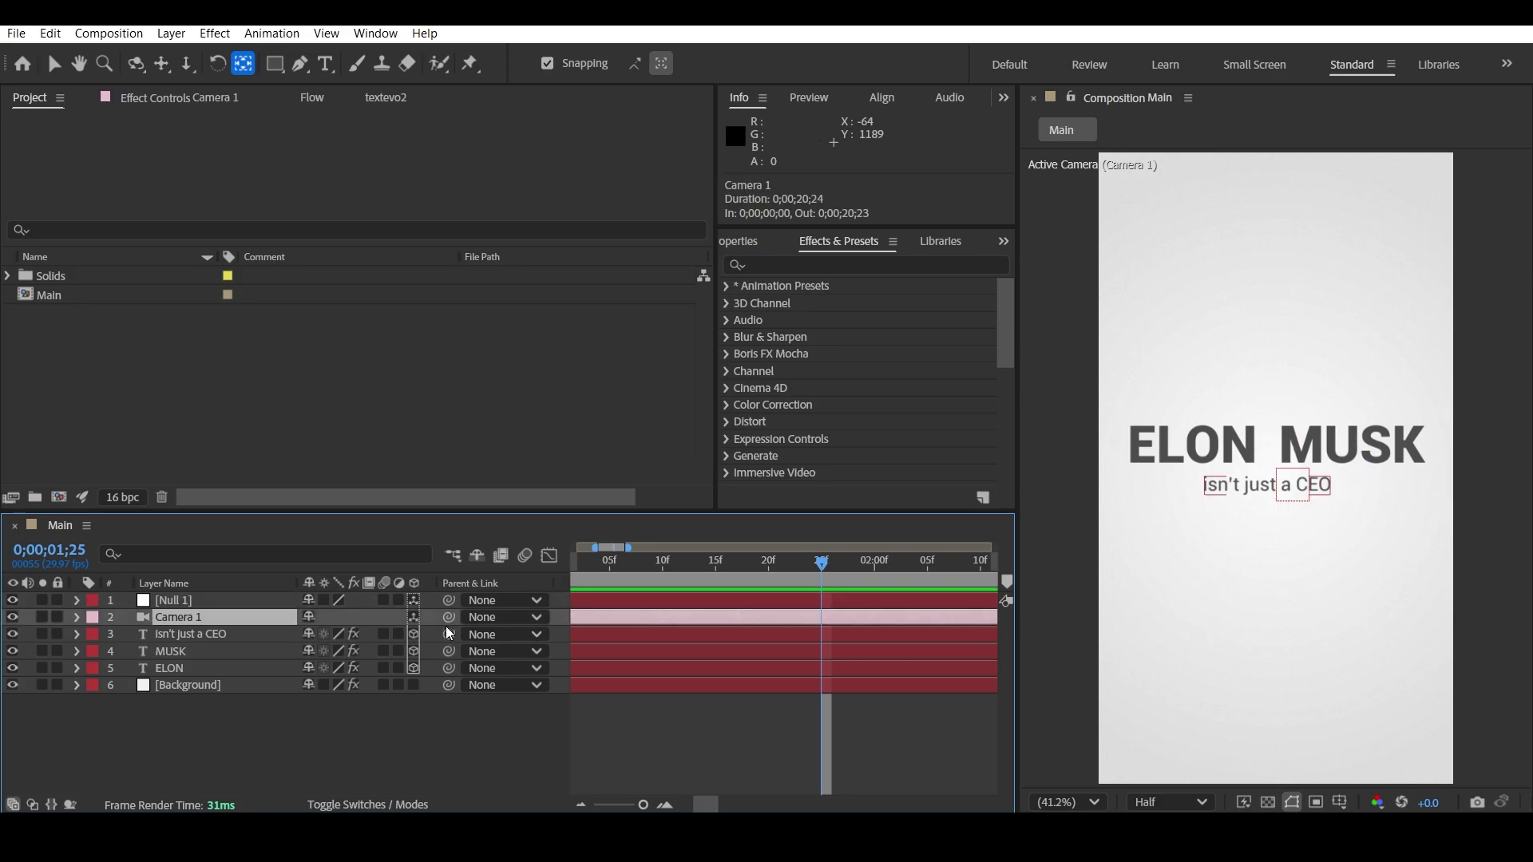
left_click_drag(448, 618, 223, 596)
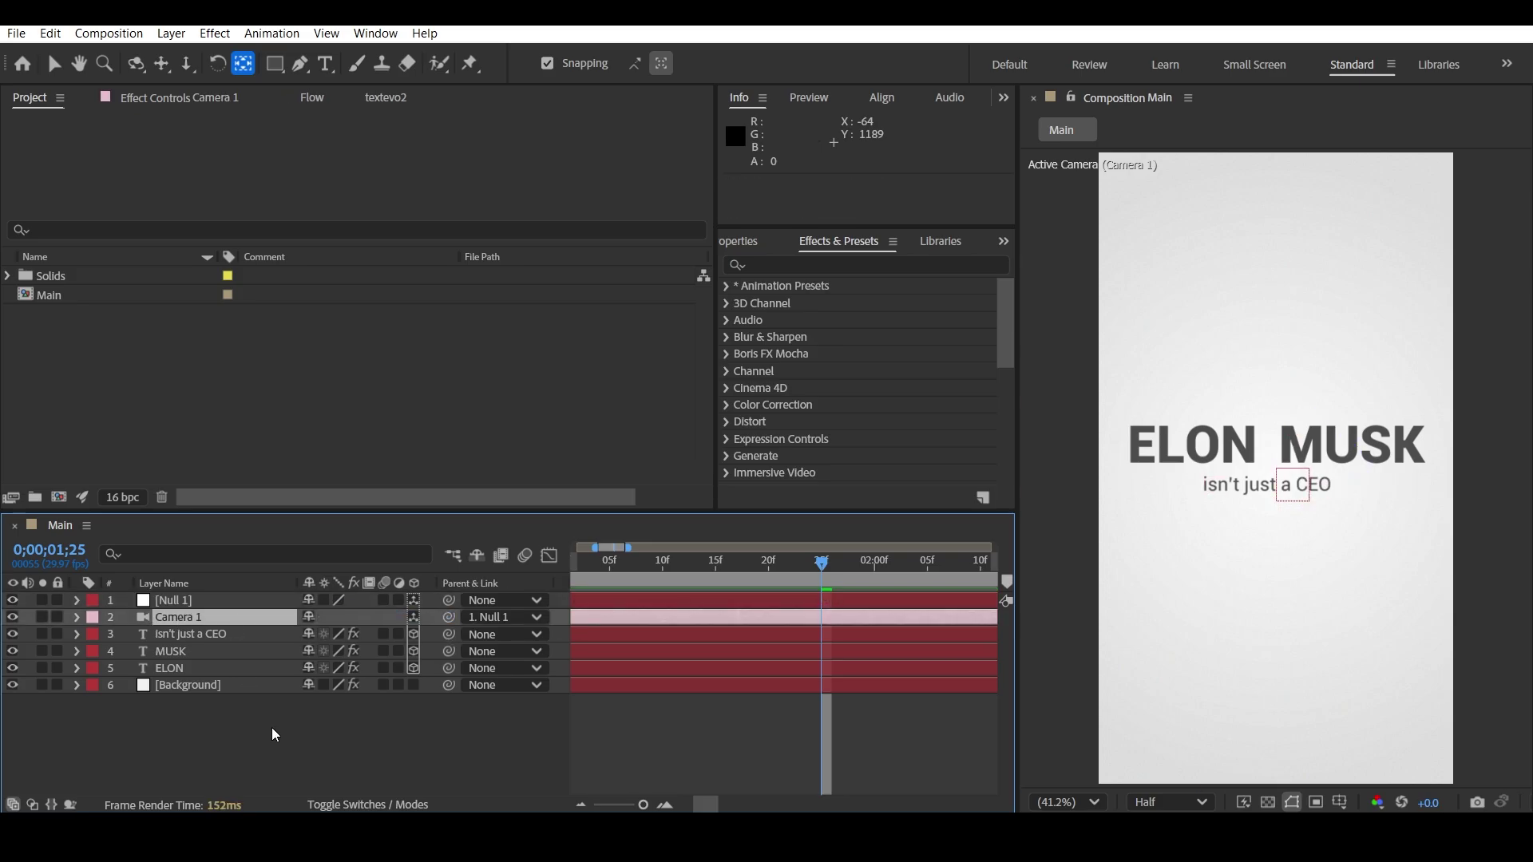
- Set the first Position keyframe on the null object at 0;00;00;23
left_click(208, 606)
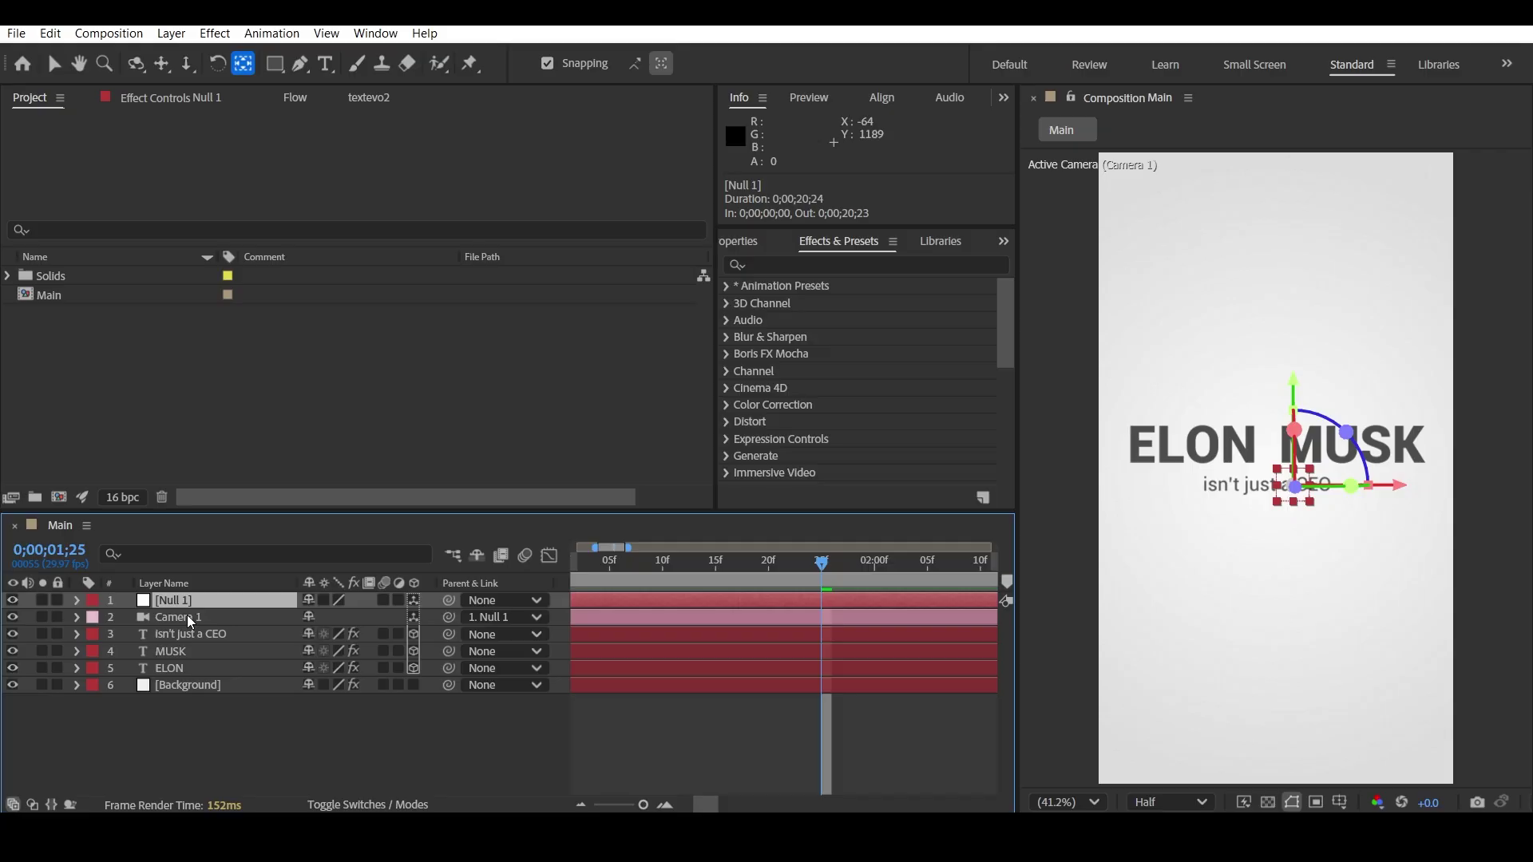
key("p")
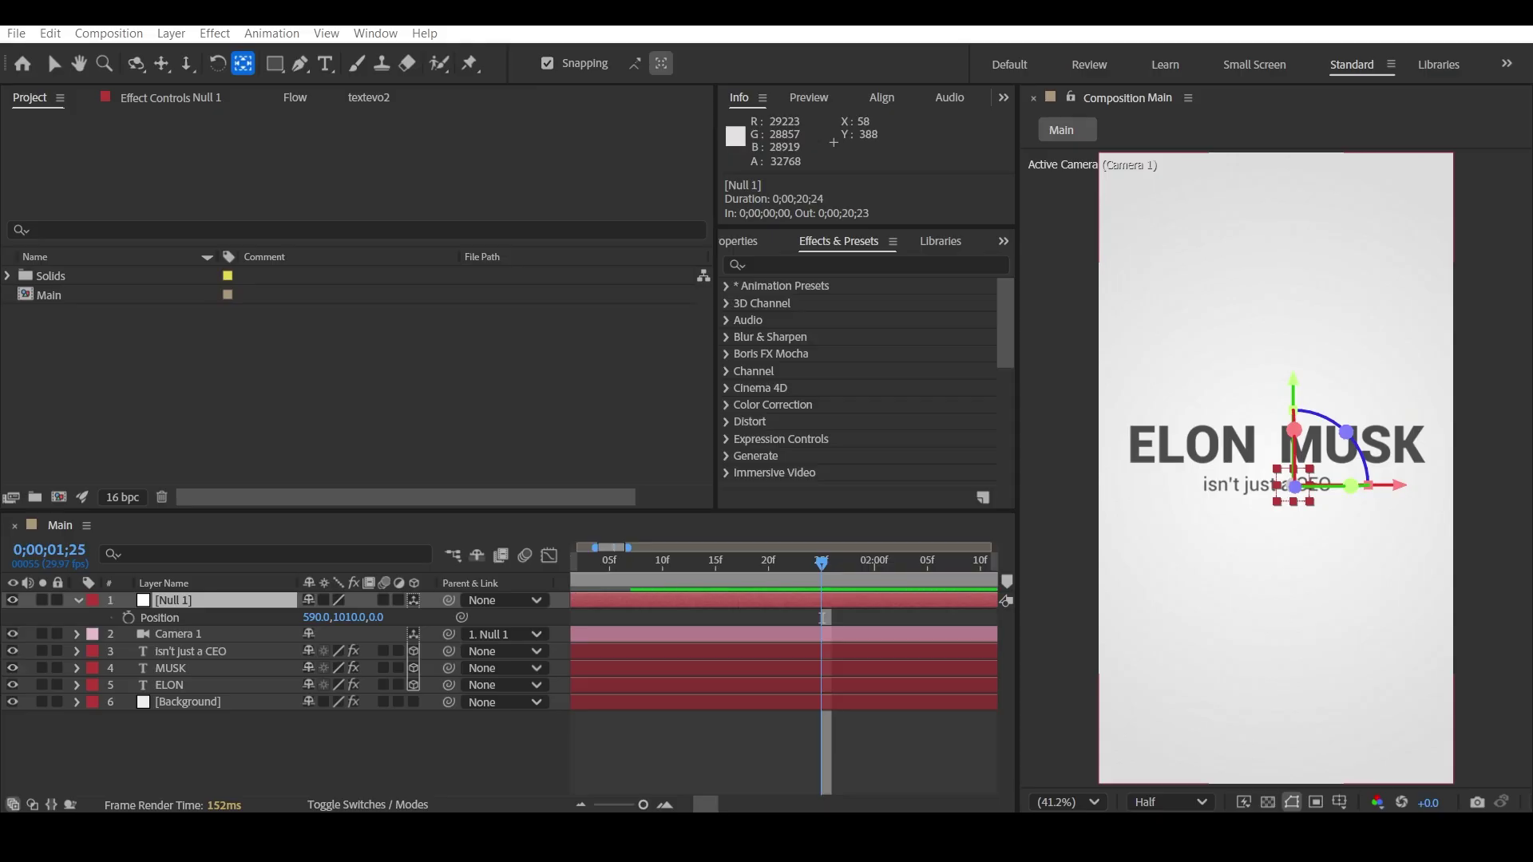
left_click(822, 569)
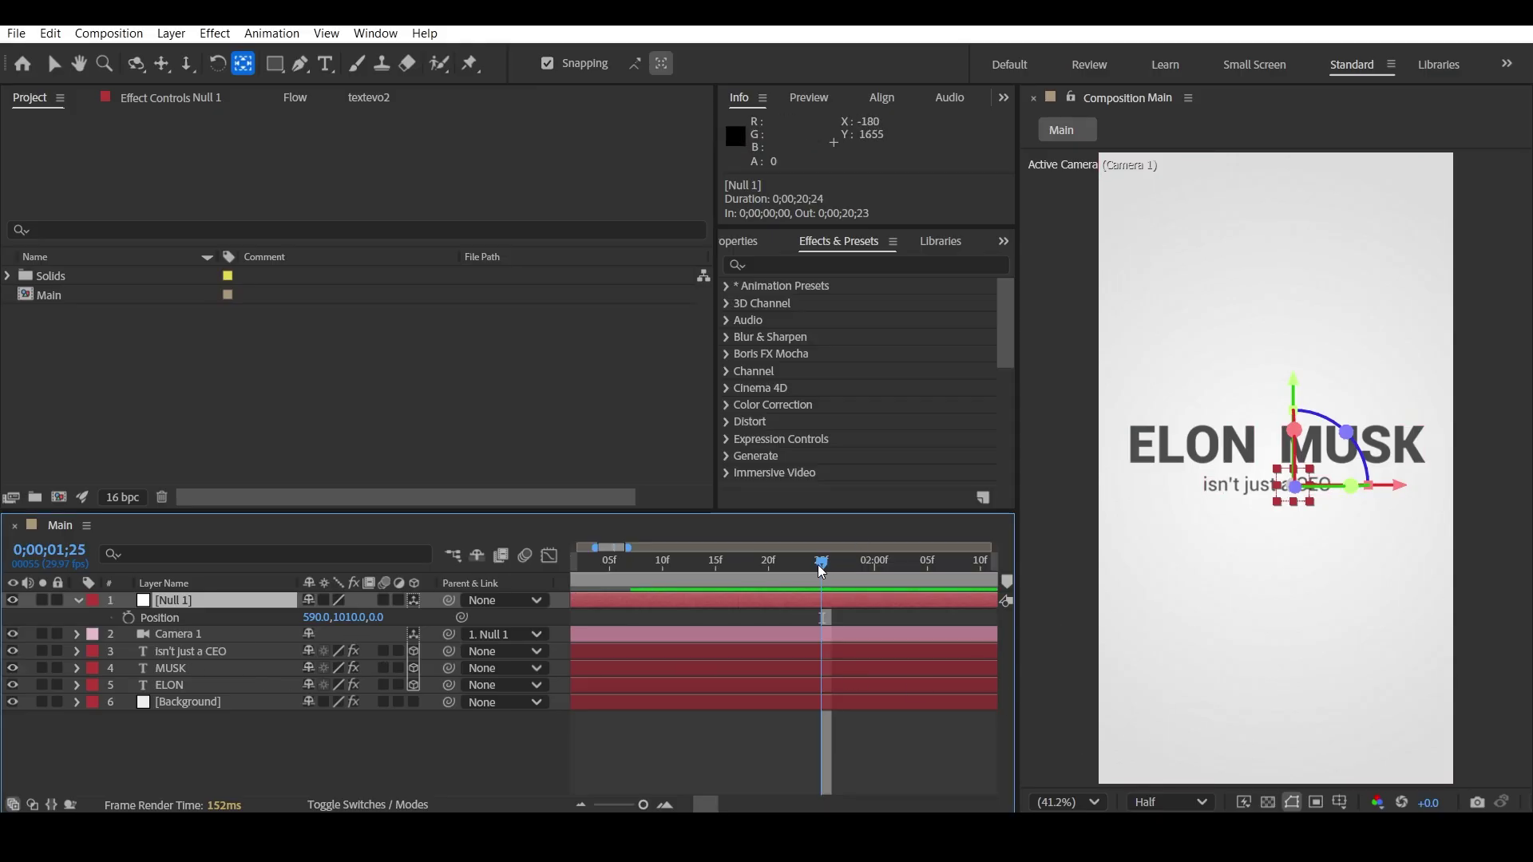
left_click_drag(822, 569, 679, 607)
left_click(127, 618)
- Keyframe the null object's Position at 0;00;03;23 to 590, 1574, -1416 so the camera pulls back and the text shifts up
key("space")
left_click_drag(952, 759, 831, 765)
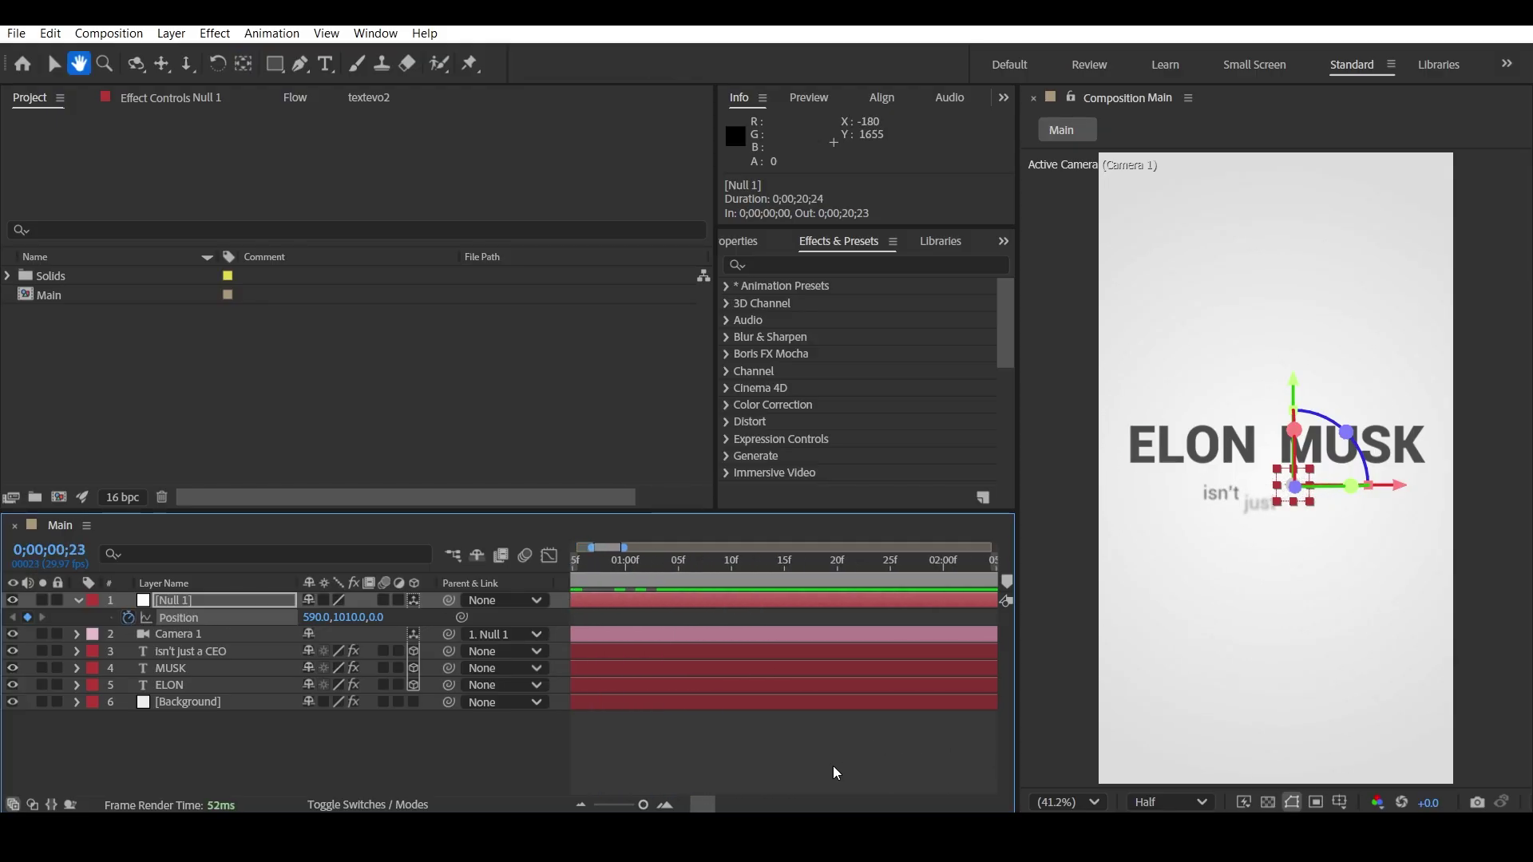
key("minus")
left_click_drag(726, 569, 894, 597)
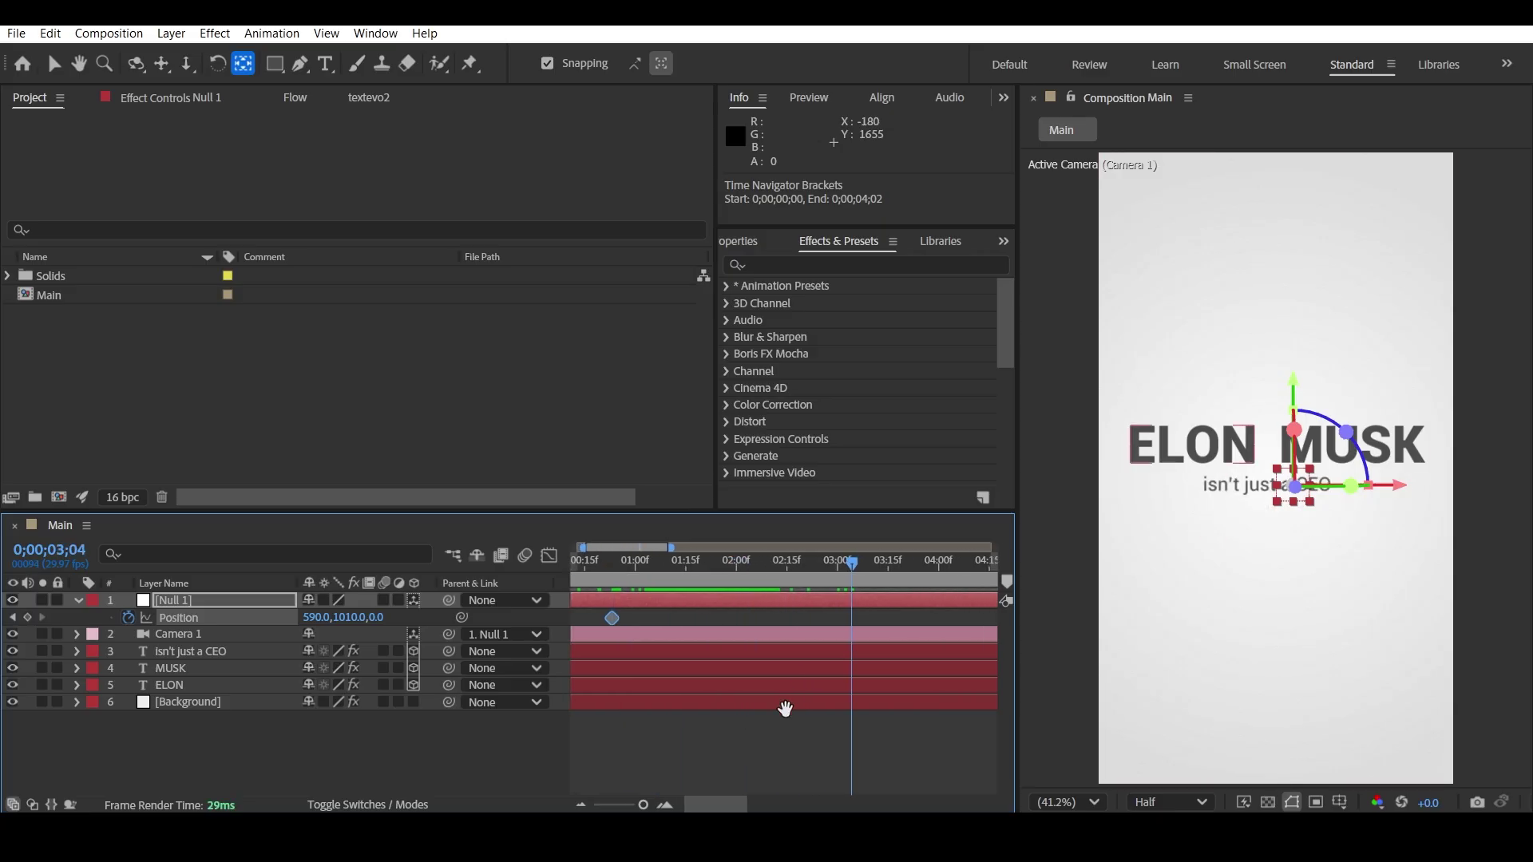
key("minus")
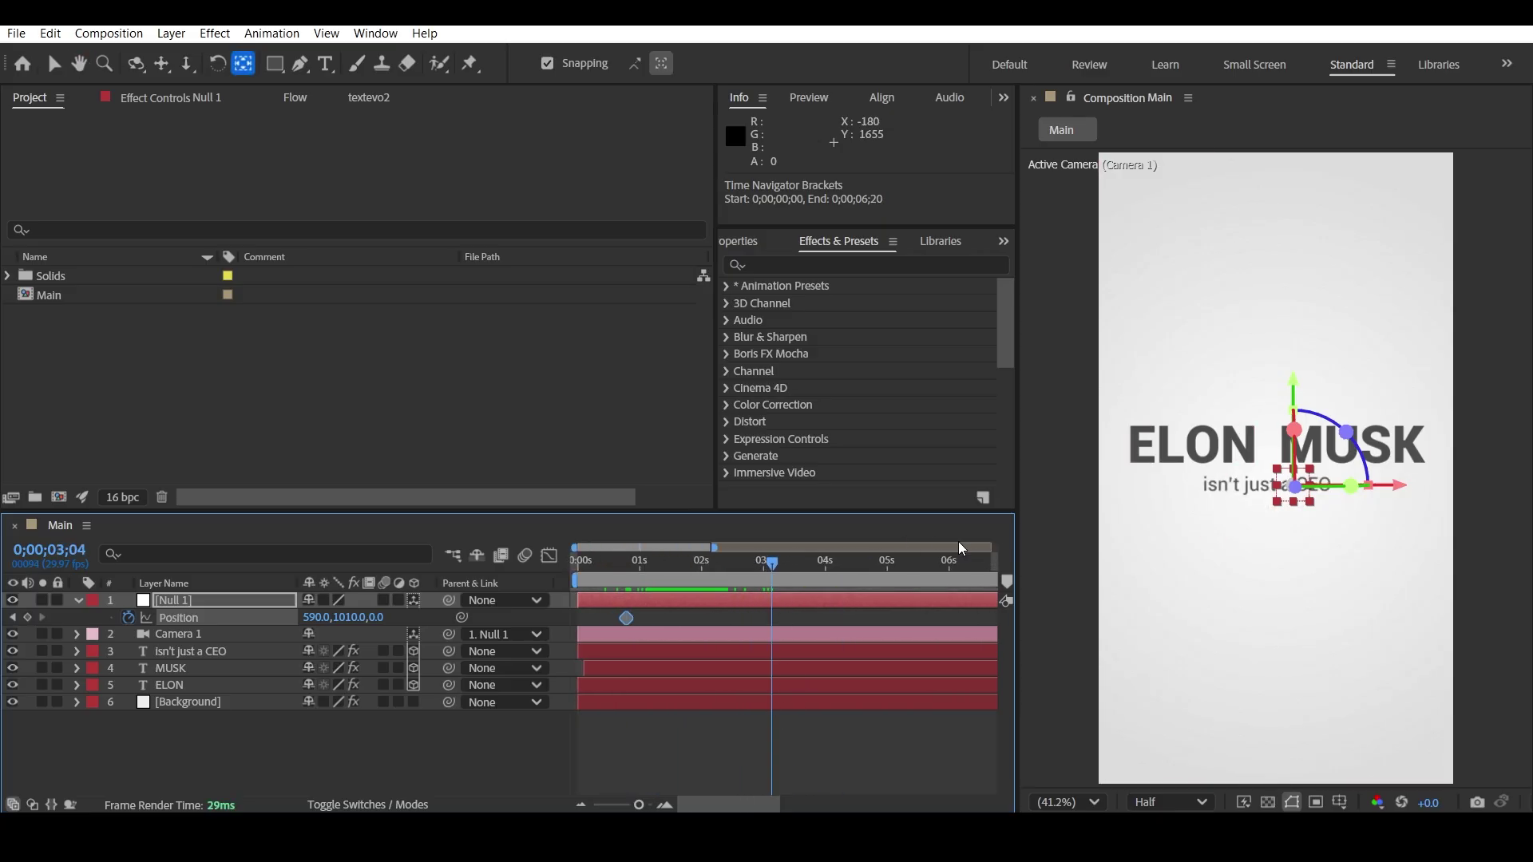
left_click_drag(776, 562, 815, 572)
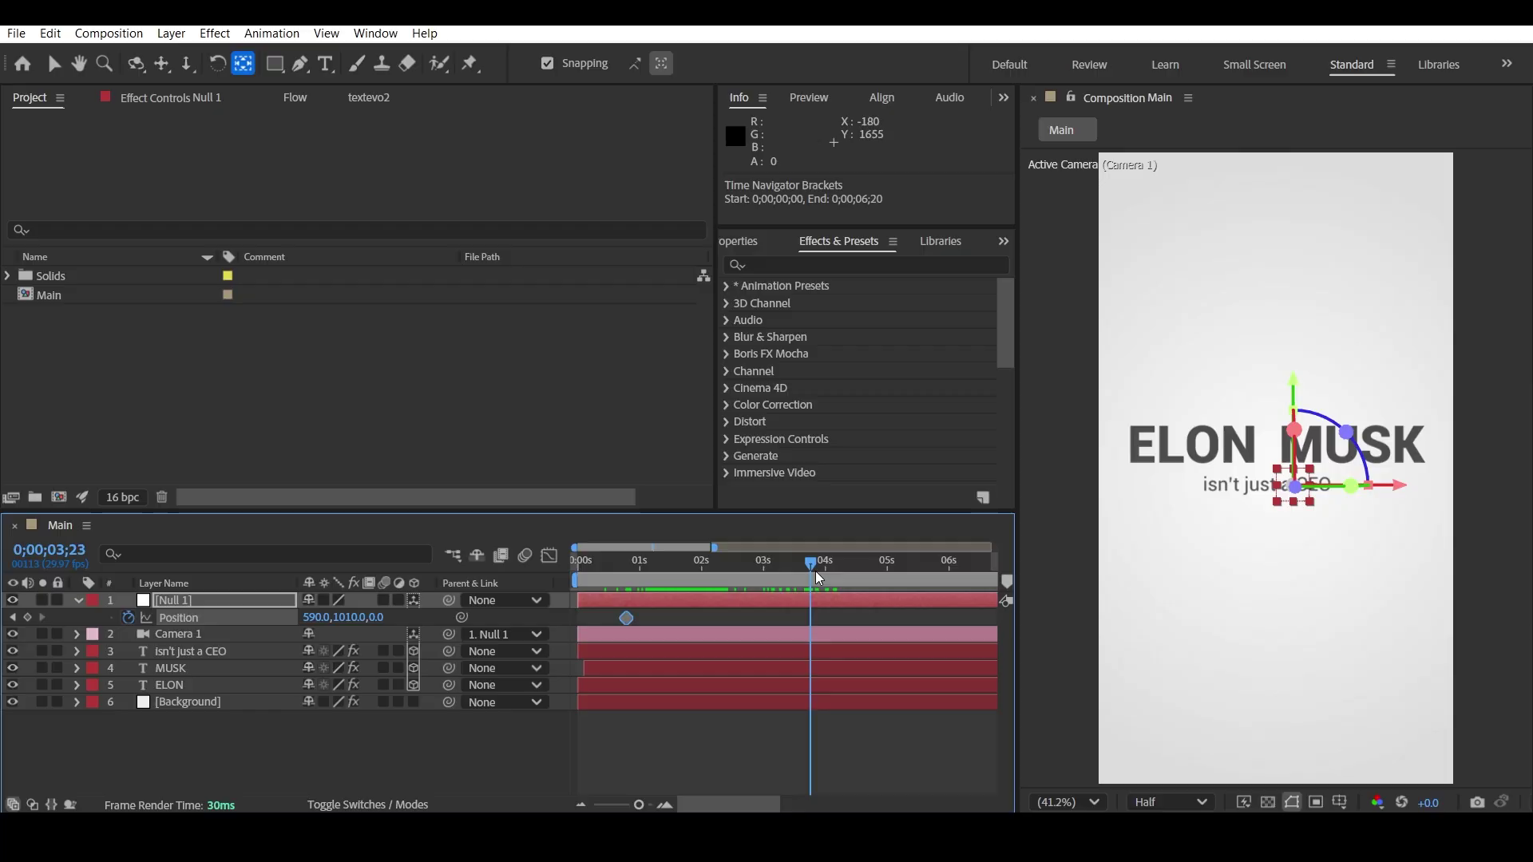
left_click_drag(614, 572, 627, 576)
left_click(41, 617)
left_click_drag(361, 619, 4, 651)
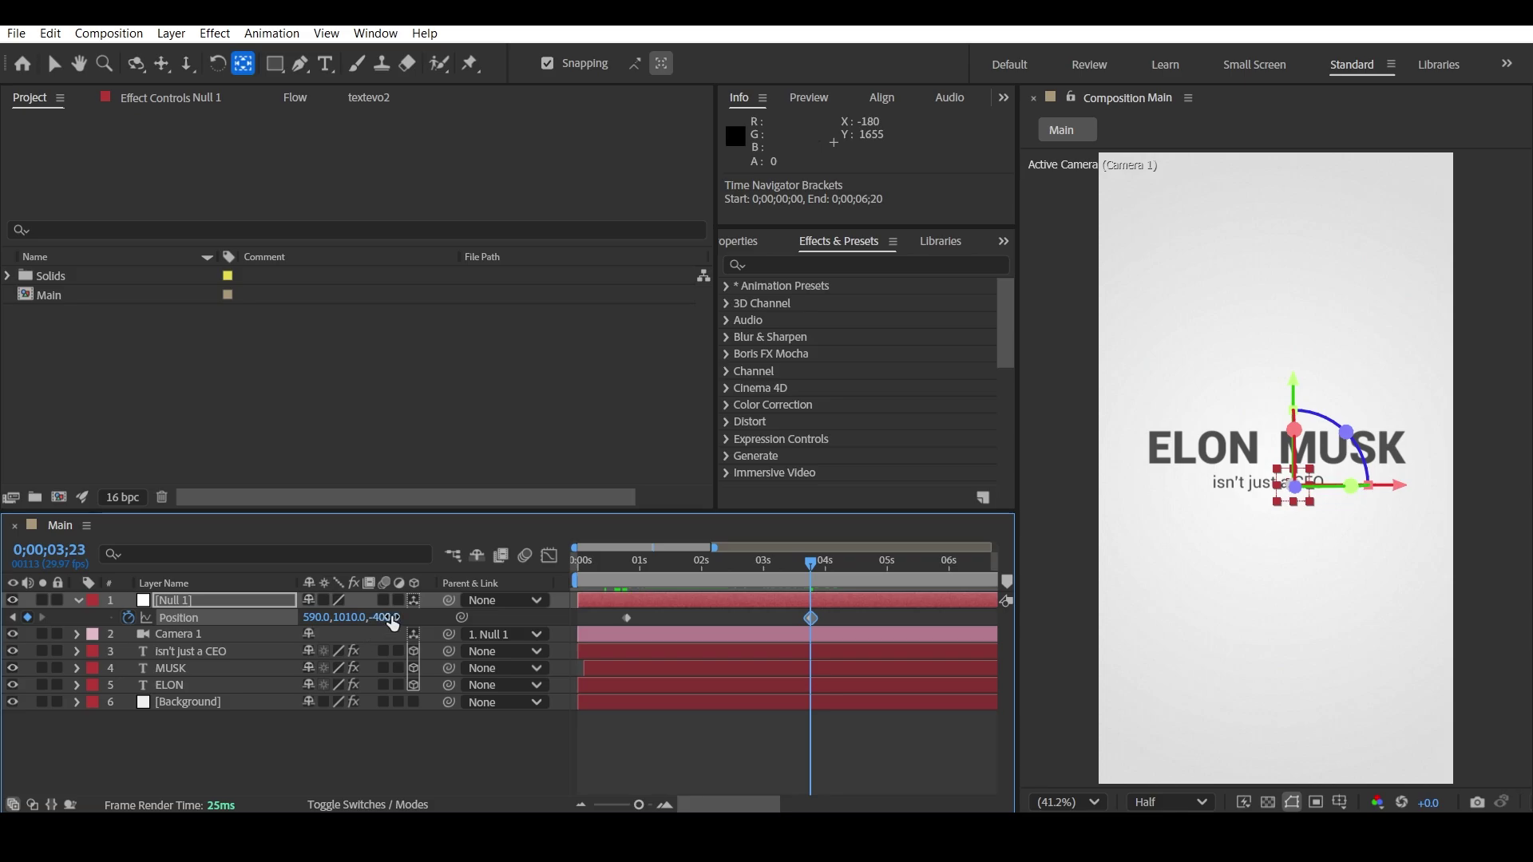
left_click_drag(393, 624, 942, 647)
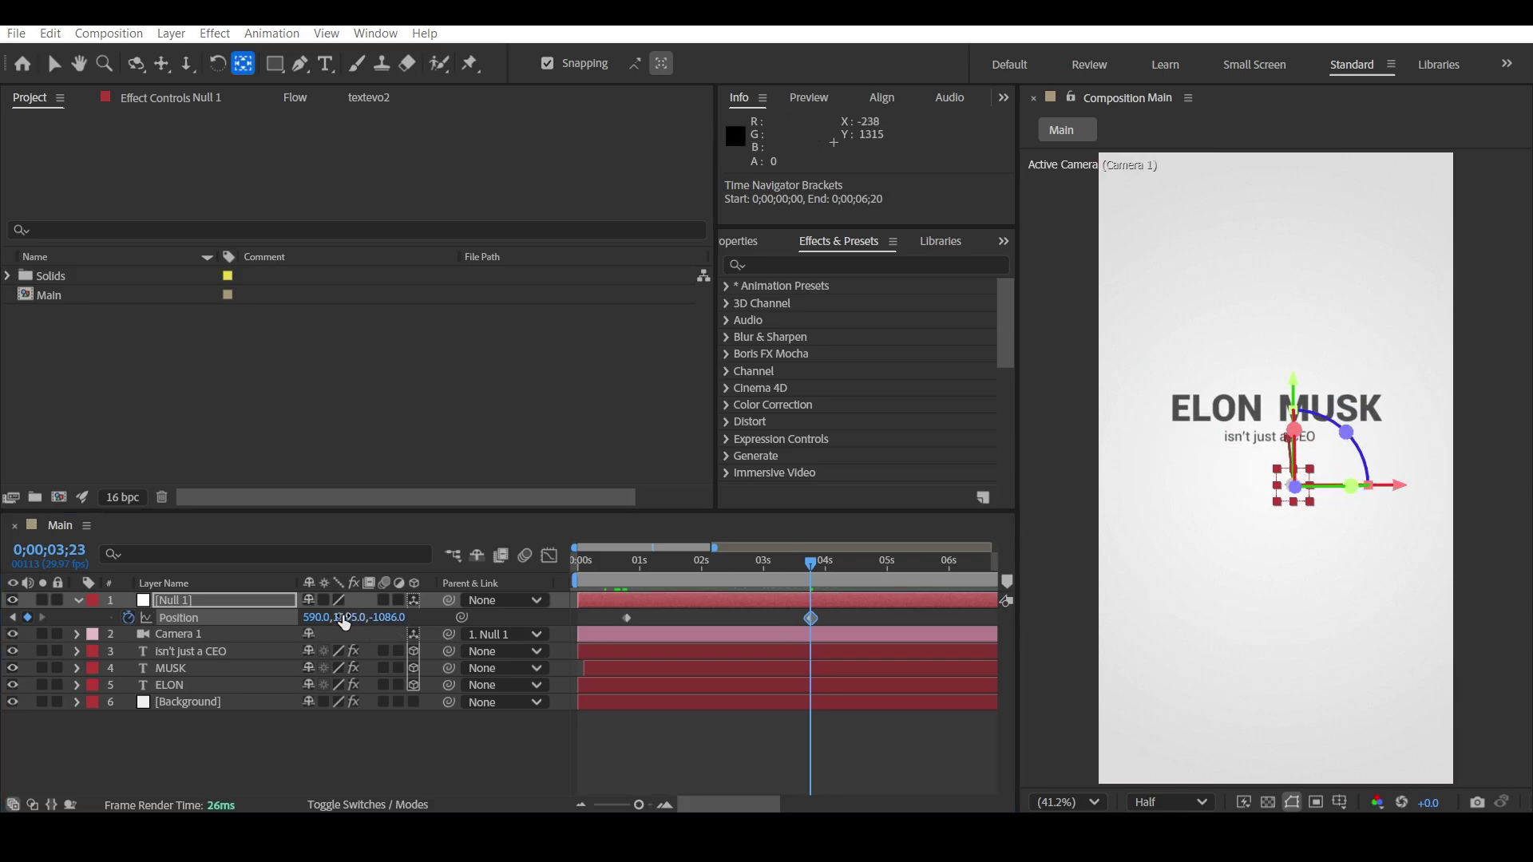
left_click_drag(344, 623, 107, 619)
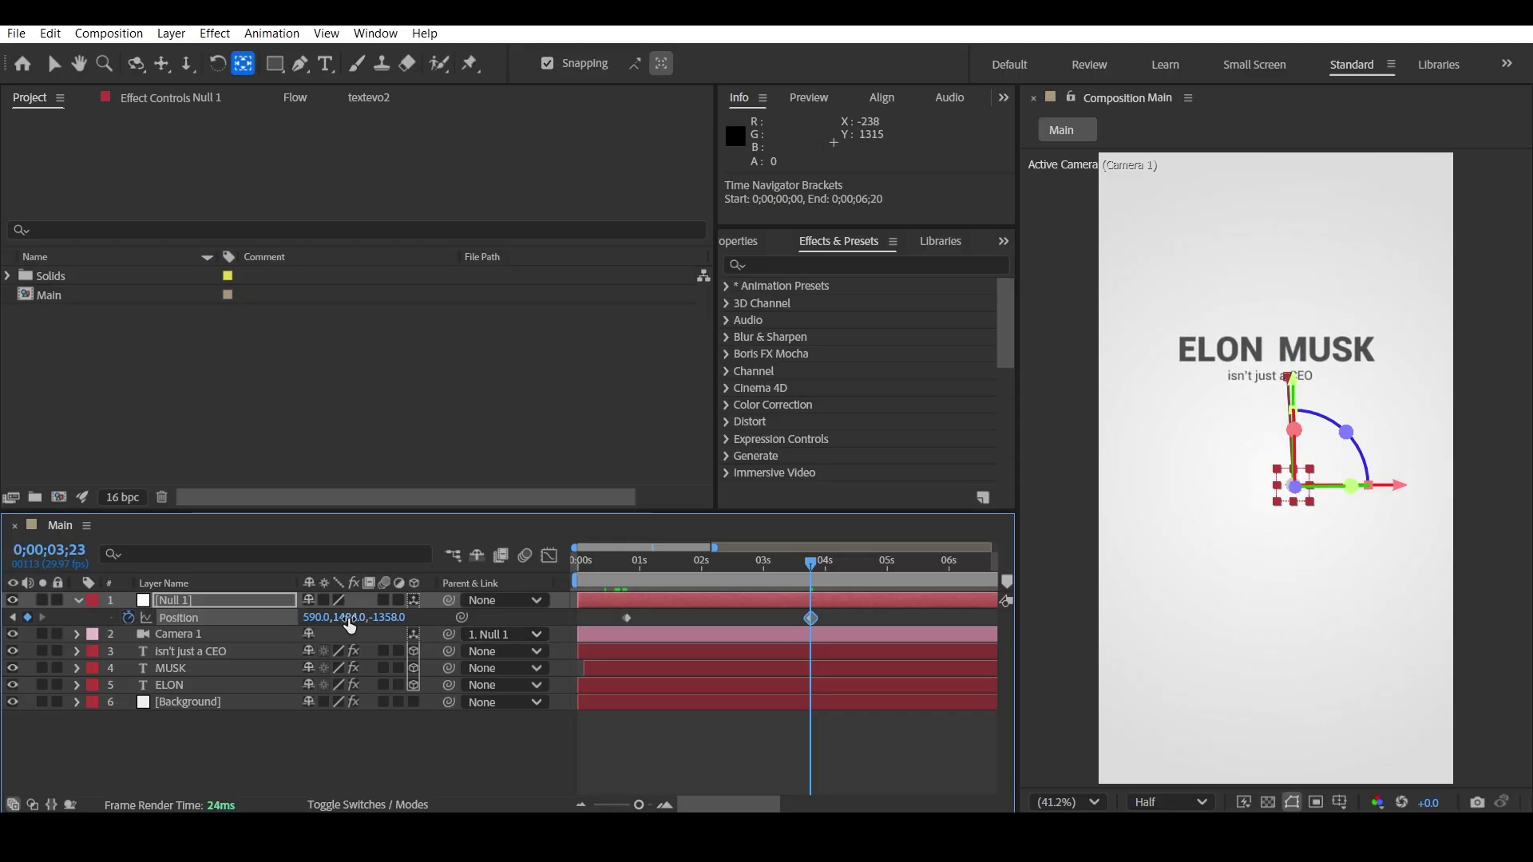
mouse_move(349, 625)
left_mouse_down()
mouse_move(410, 625)
mouse_move(351, 618)
mouse_move(369, 617)
left_mouse_up()
- Preview the camera move from the null object's first Position keyframe
left_click(645, 628)
left_click_drag(684, 564, 625, 582)
key("space")
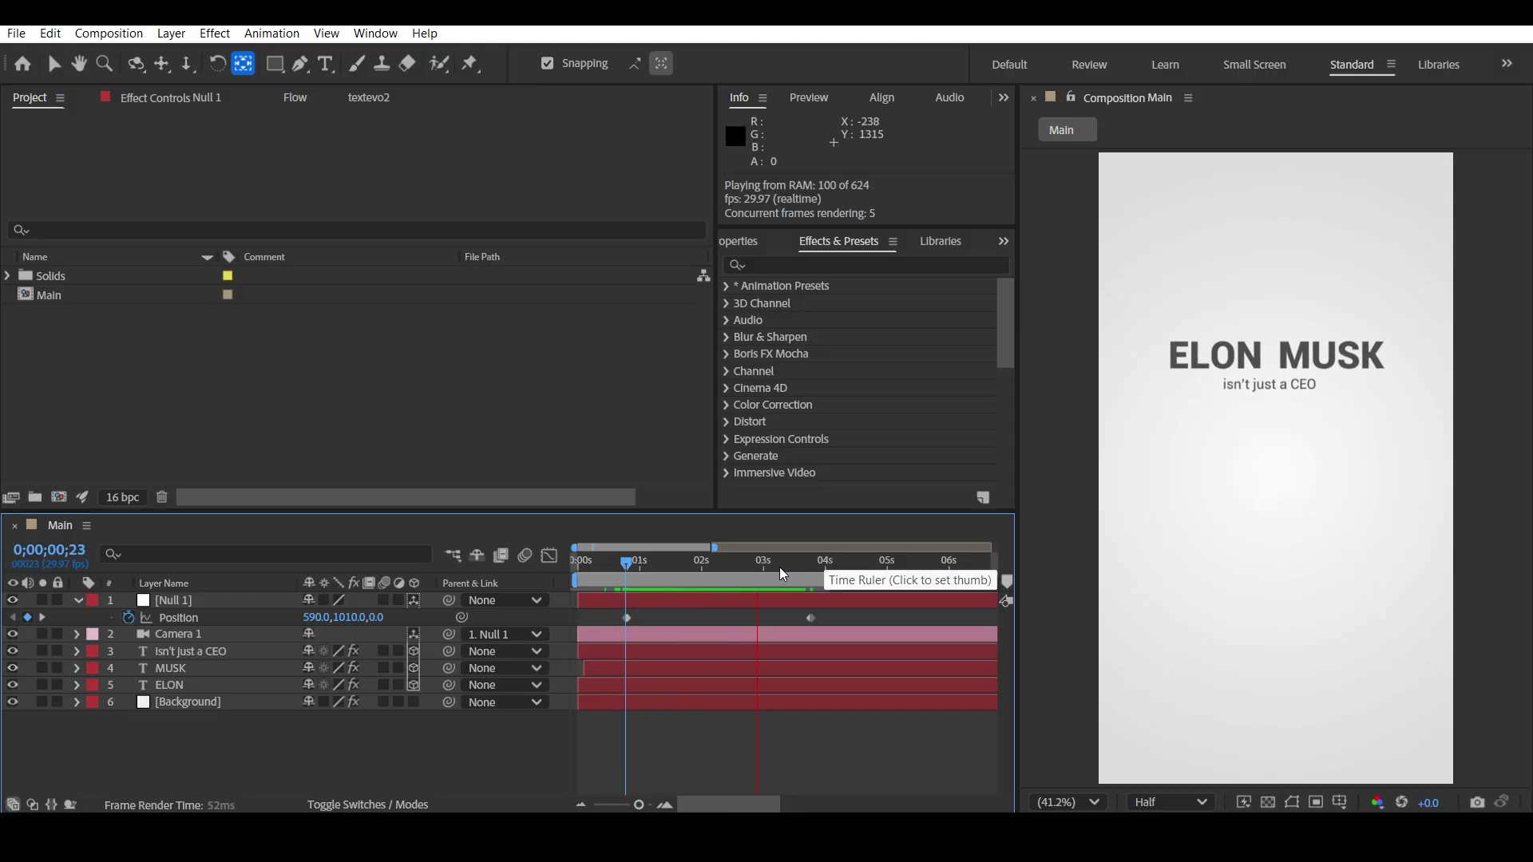
key("space")
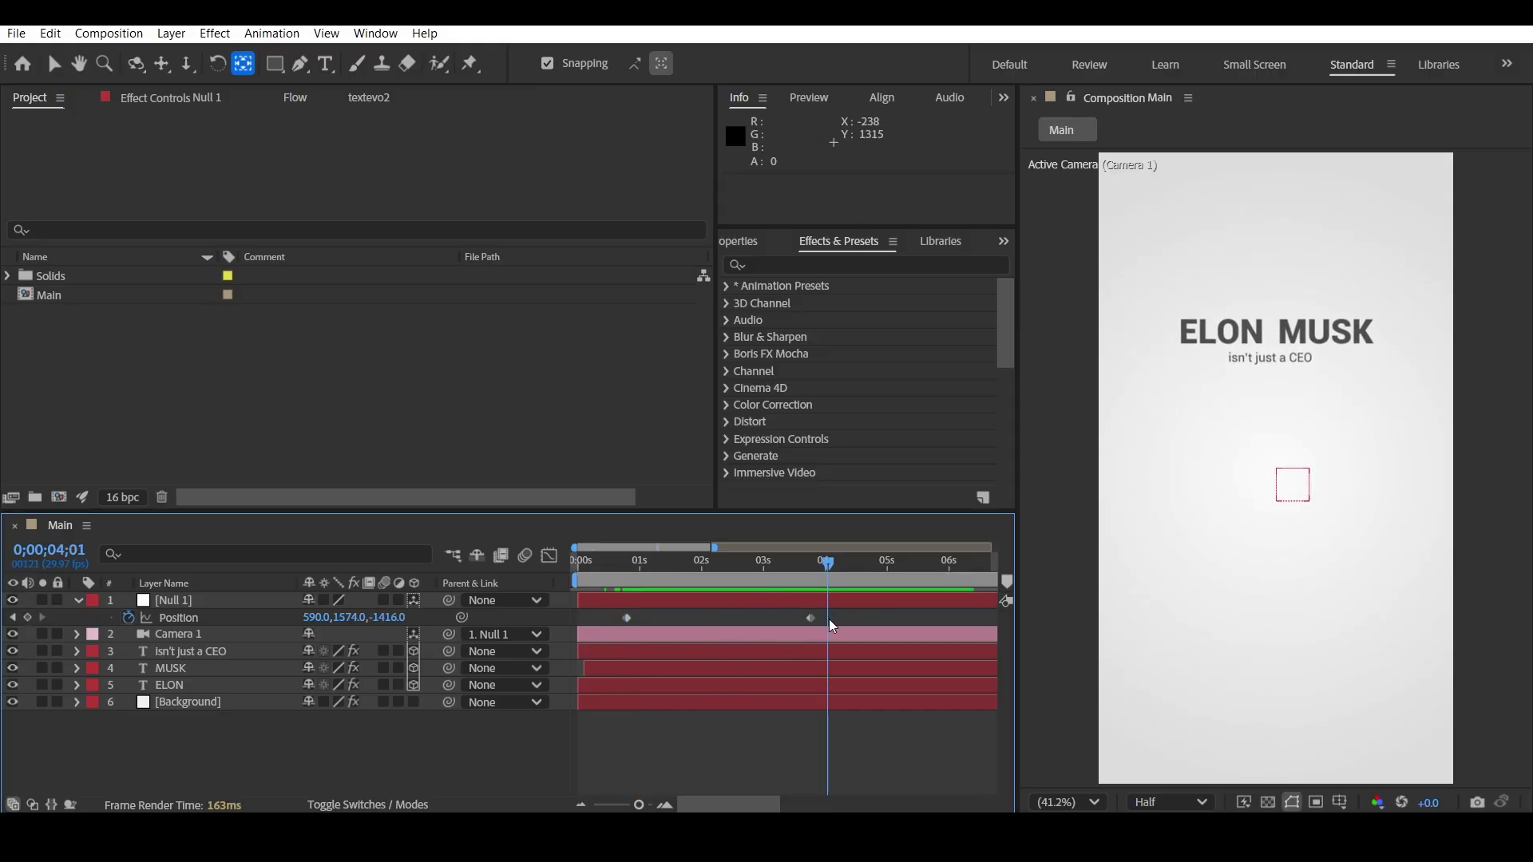
- Apply Easy Ease to both Position keyframes of the null object and return the playhead to the first keyframe
left_click_drag(831, 625, 642, 610)
left_click_drag(739, 570, 631, 574)
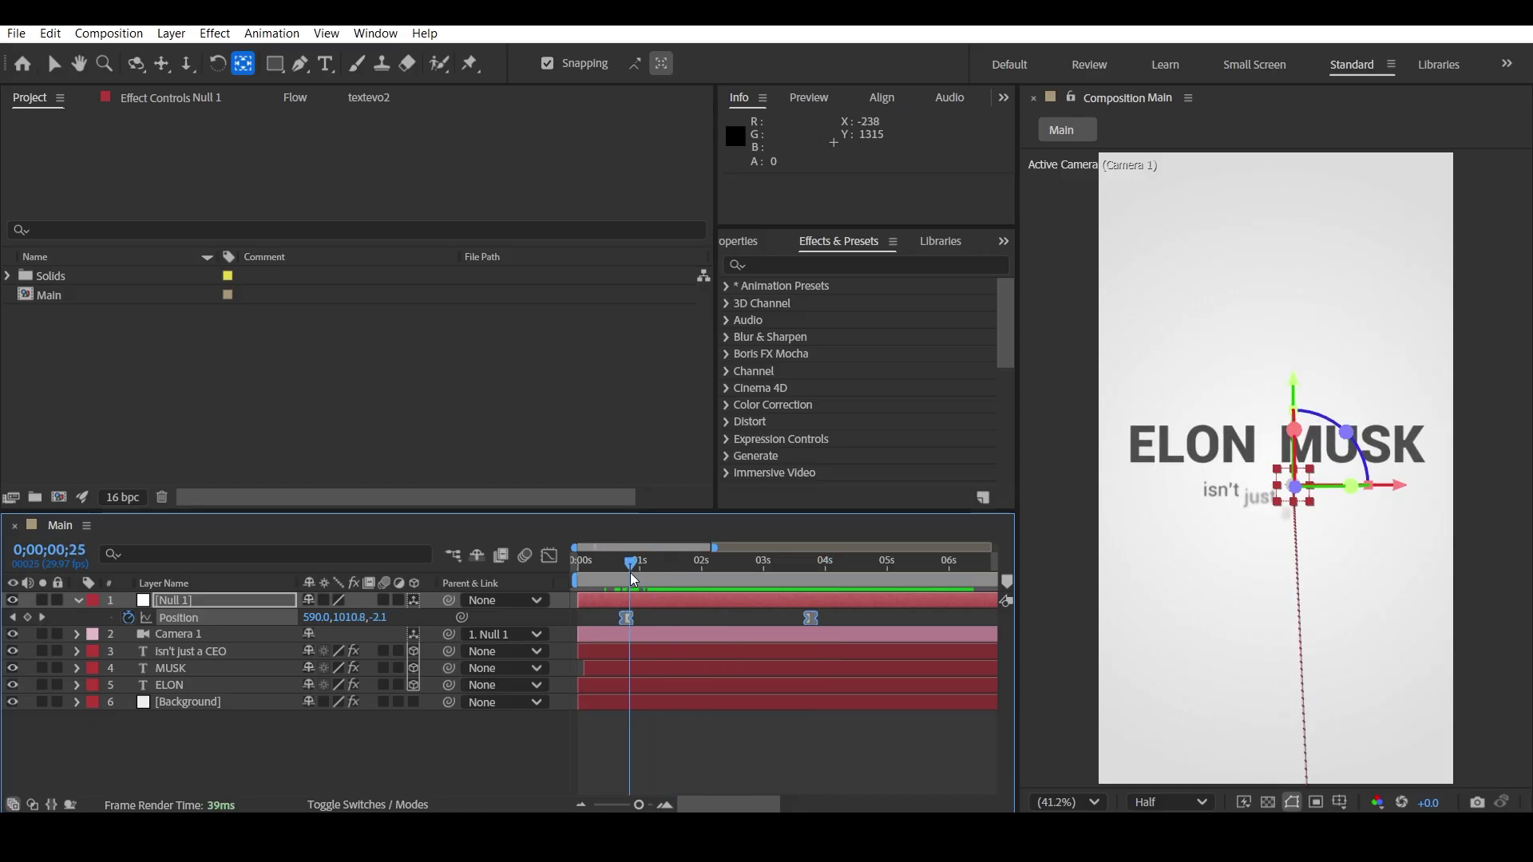
left_click(661, 616)
left_click_drag(630, 566, 627, 566)
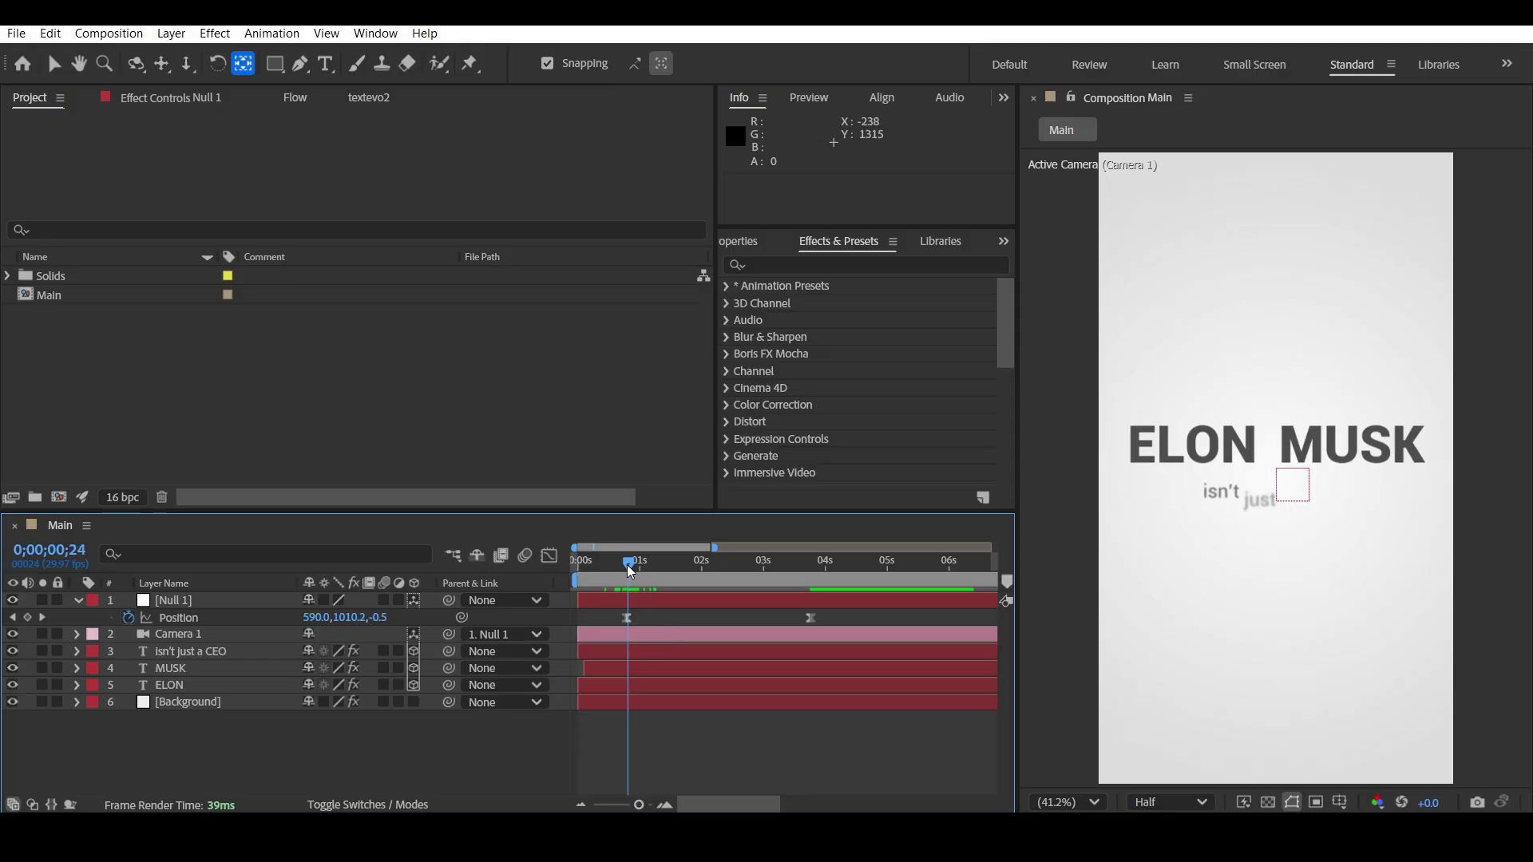
- Set the outgoing velocity influence of the null object's first Position keyframe to 65%
left_click(628, 618)
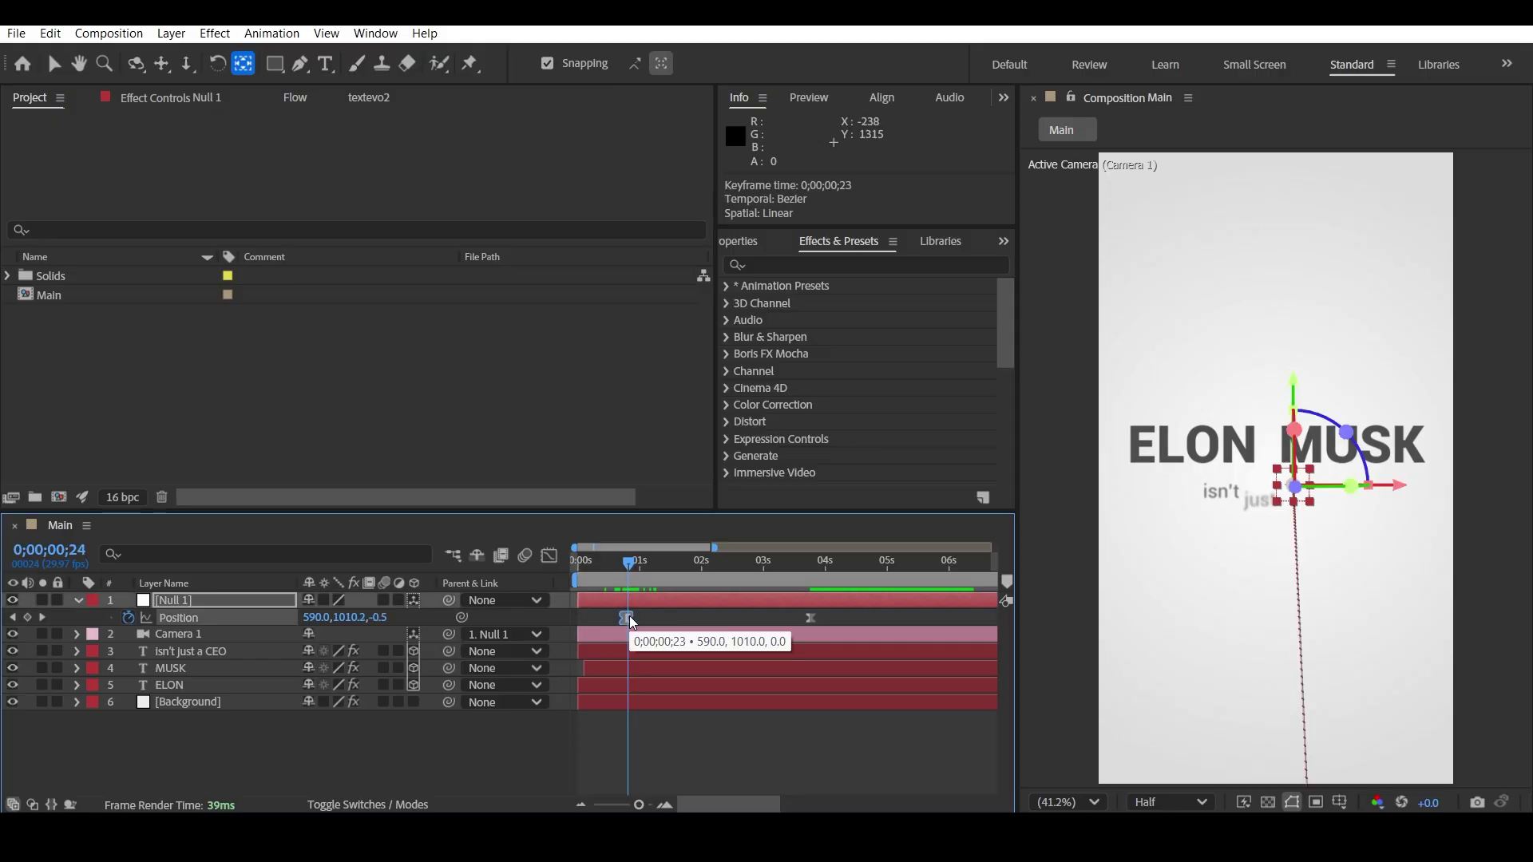
right_click(628, 618)
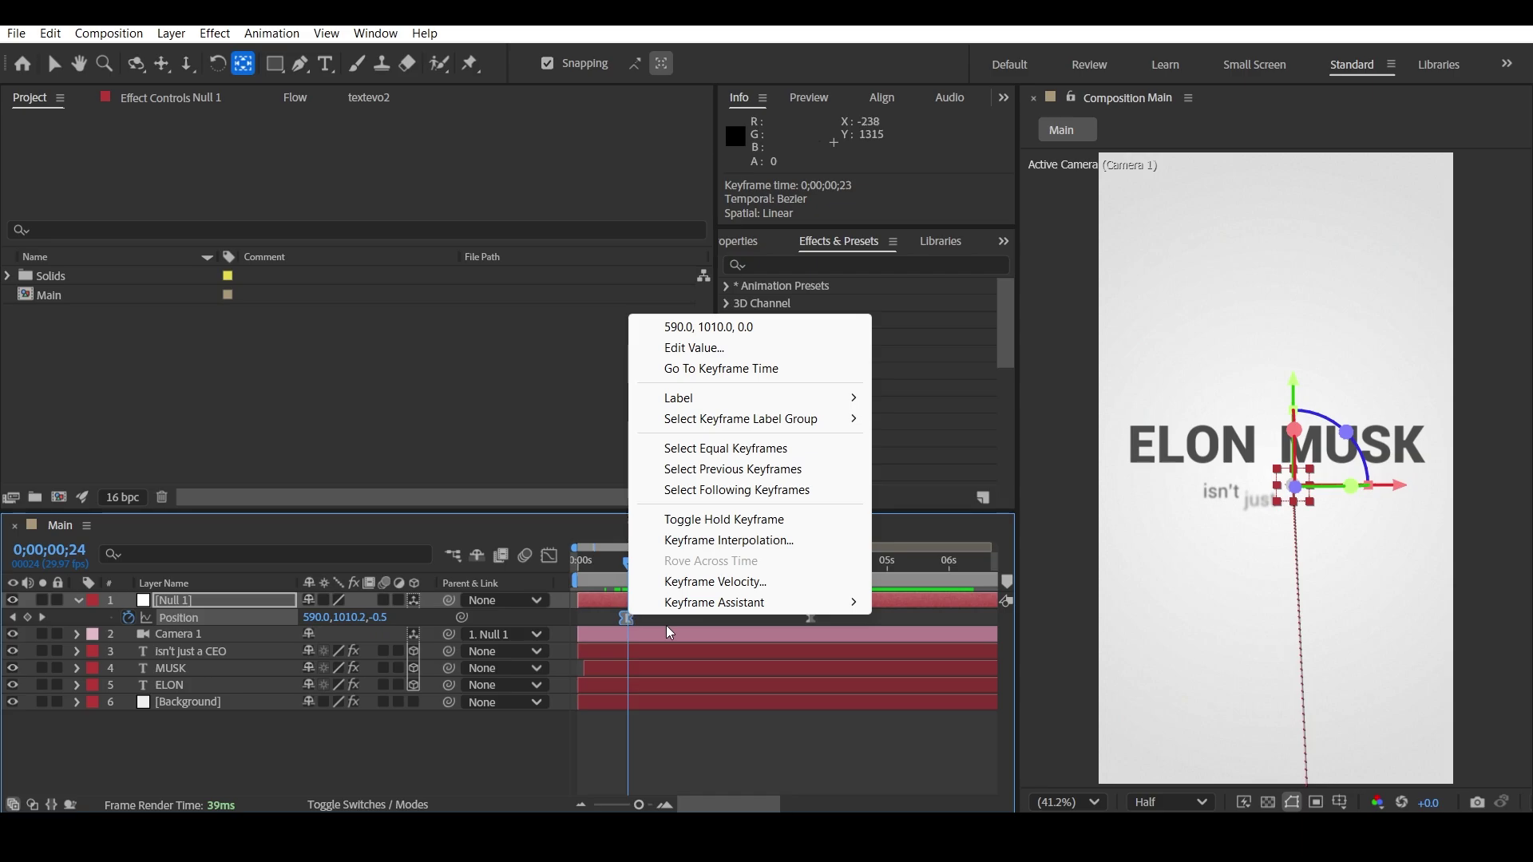
left_click(715, 582)
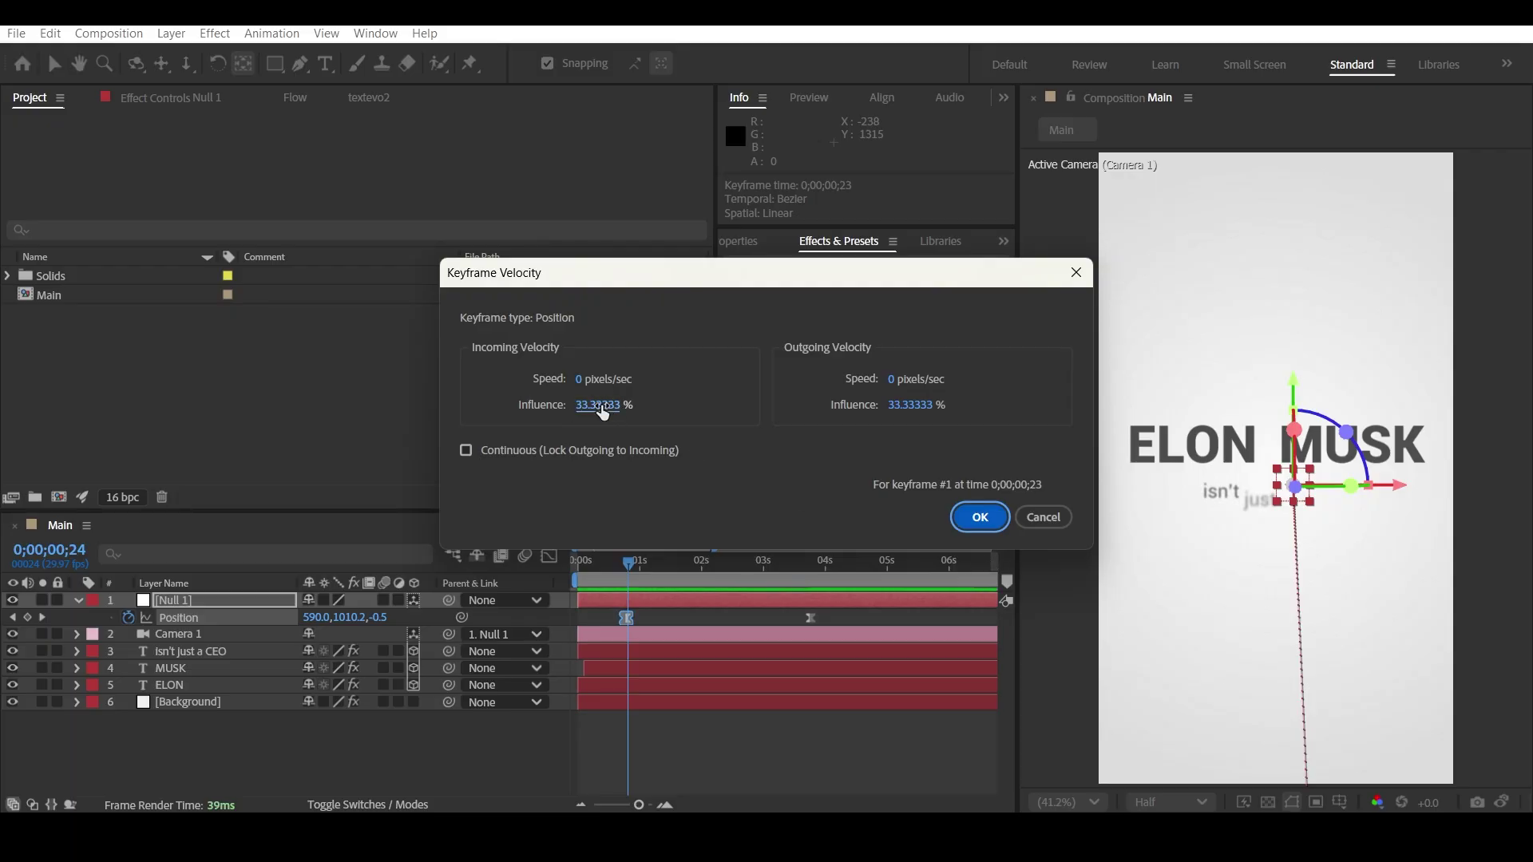
left_click(899, 406)
type("65")
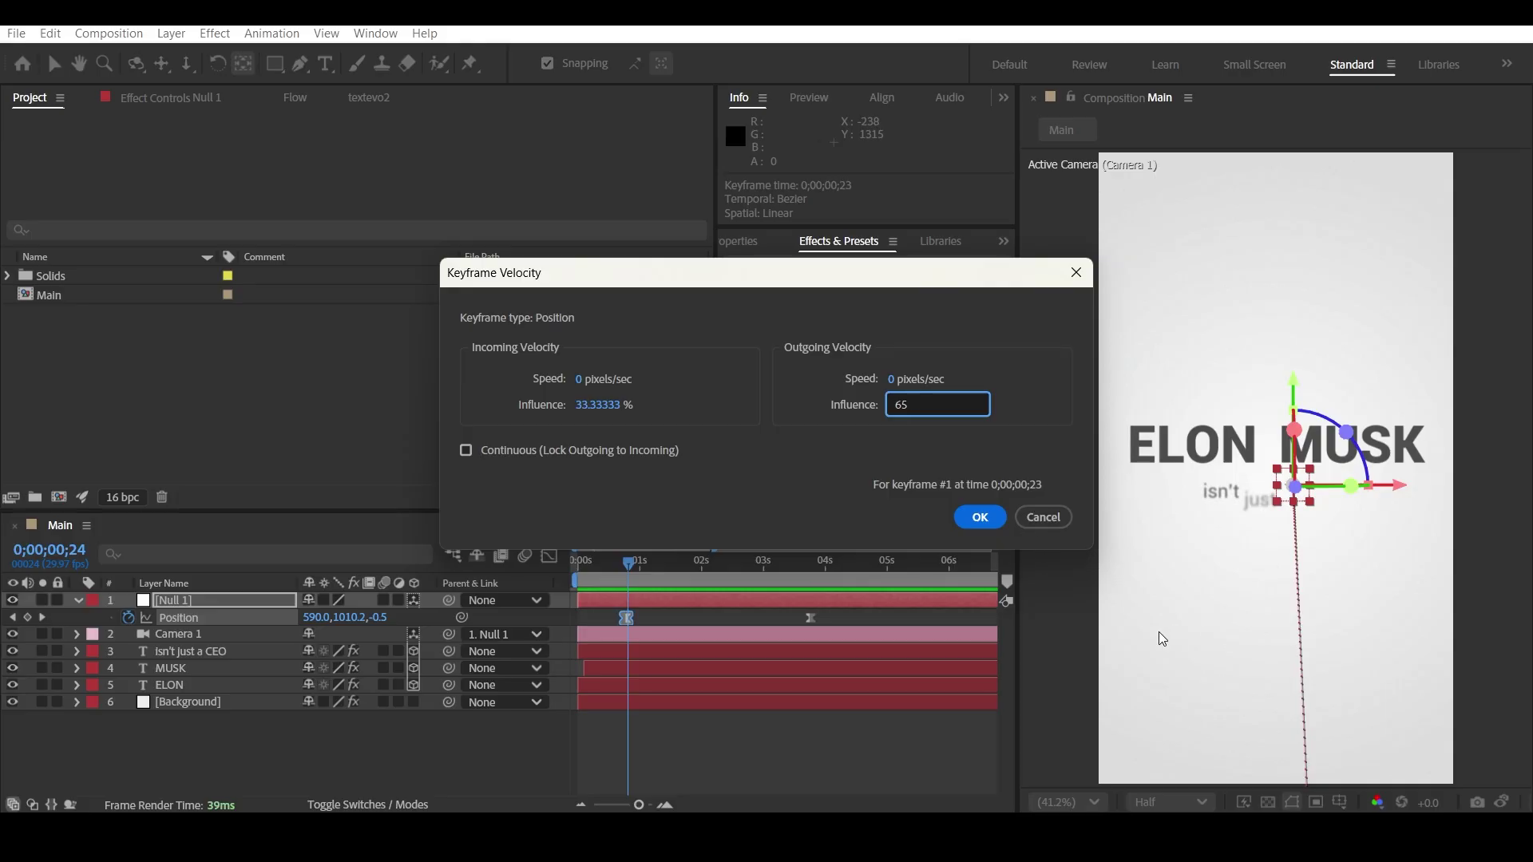
left_click(971, 523)
- Set the null object's second Position keyframe velocity to 65% incoming influence and 17% outgoing influence
right_click(812, 613)
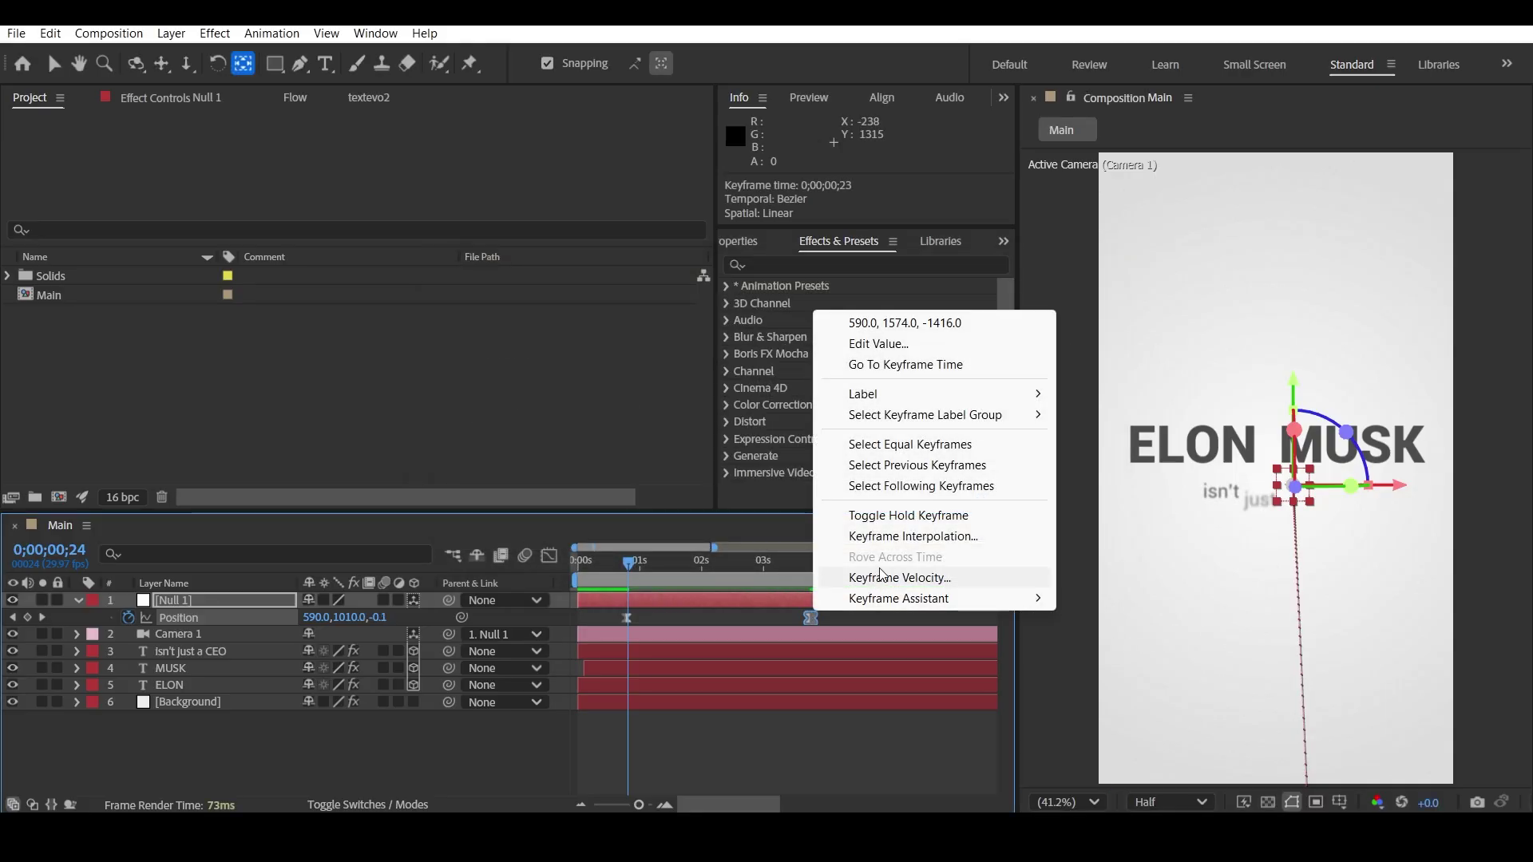
left_click(899, 578)
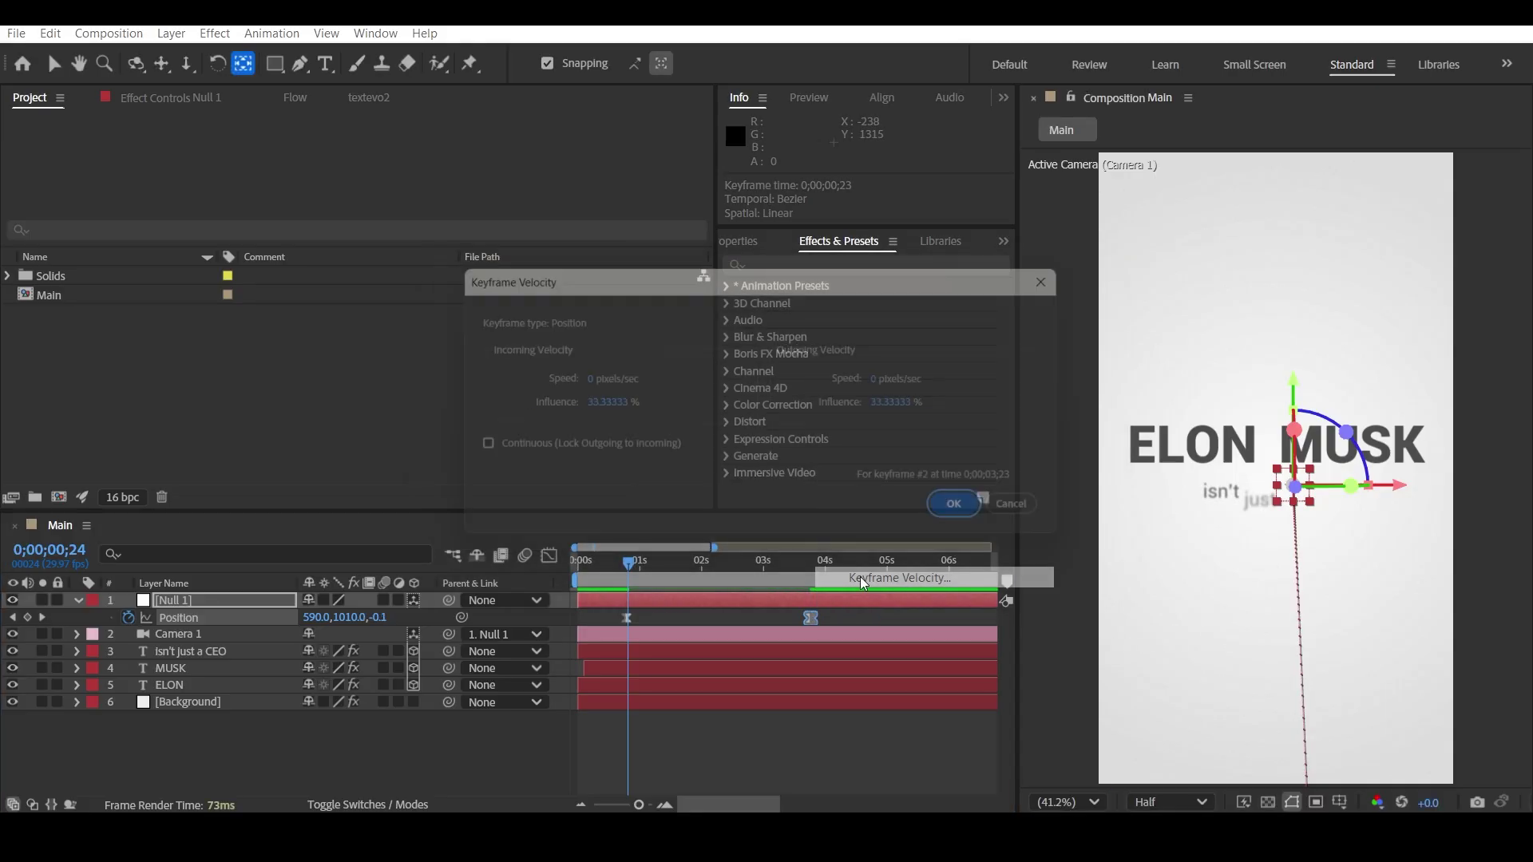
left_click(611, 406)
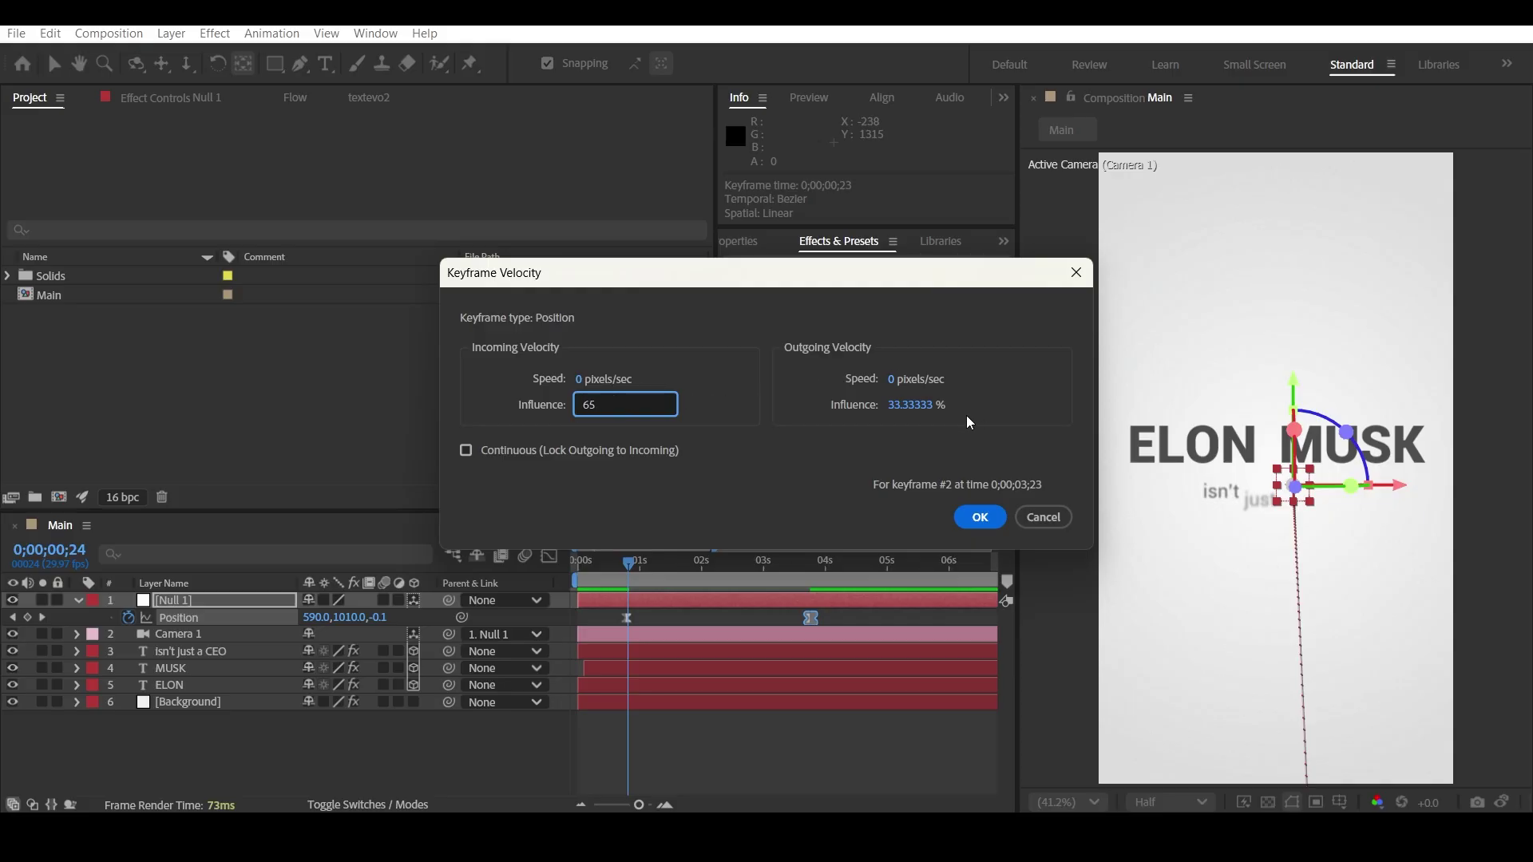
left_click(902, 406)
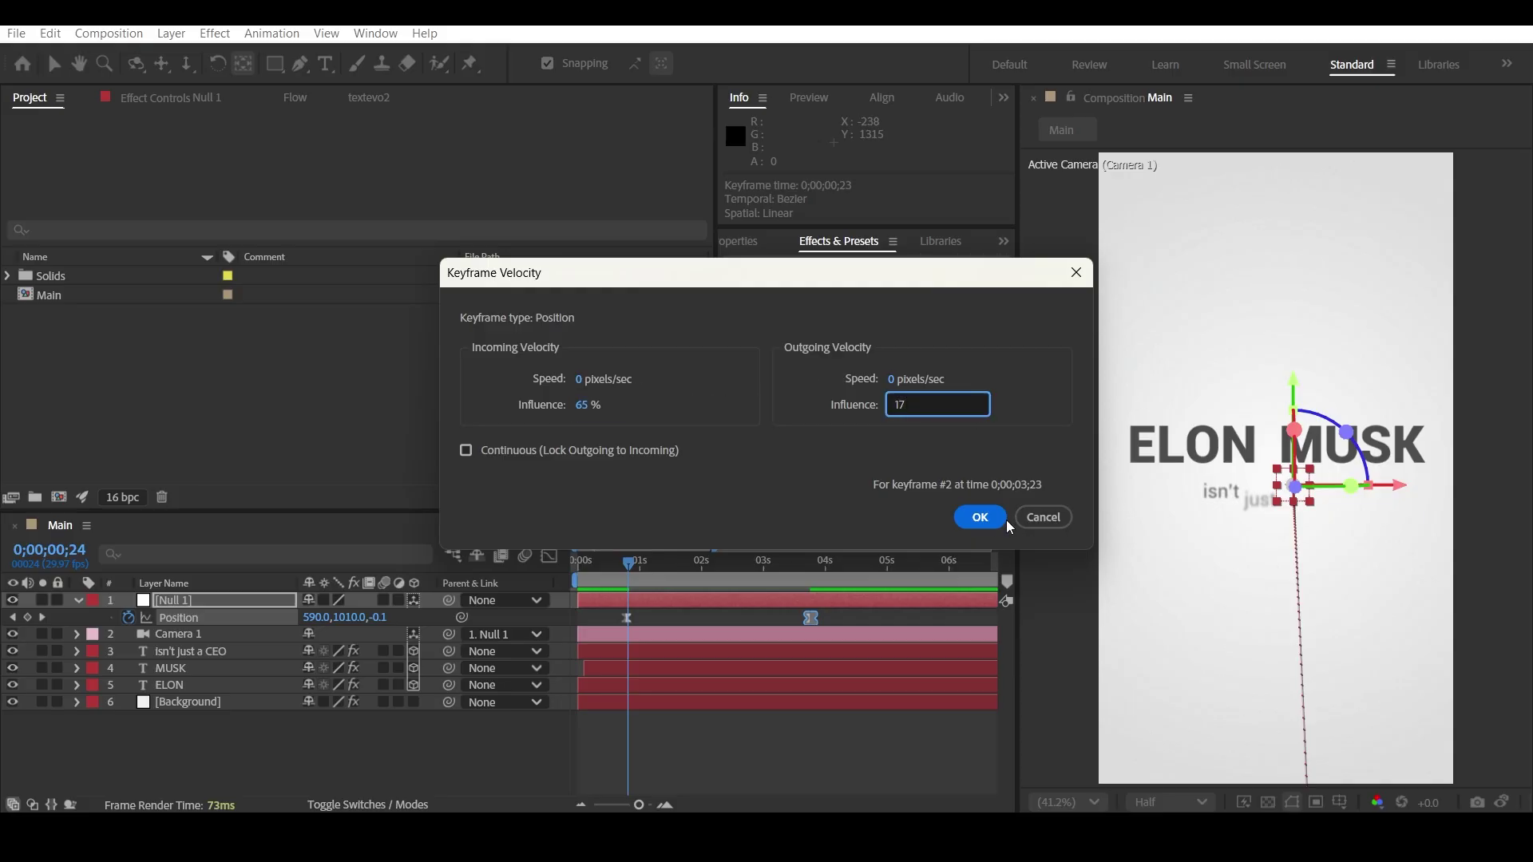
left_click(980, 517)
- Preview the camera move from the start of the composition and park the playhead at 0;00;03;27
key("space")
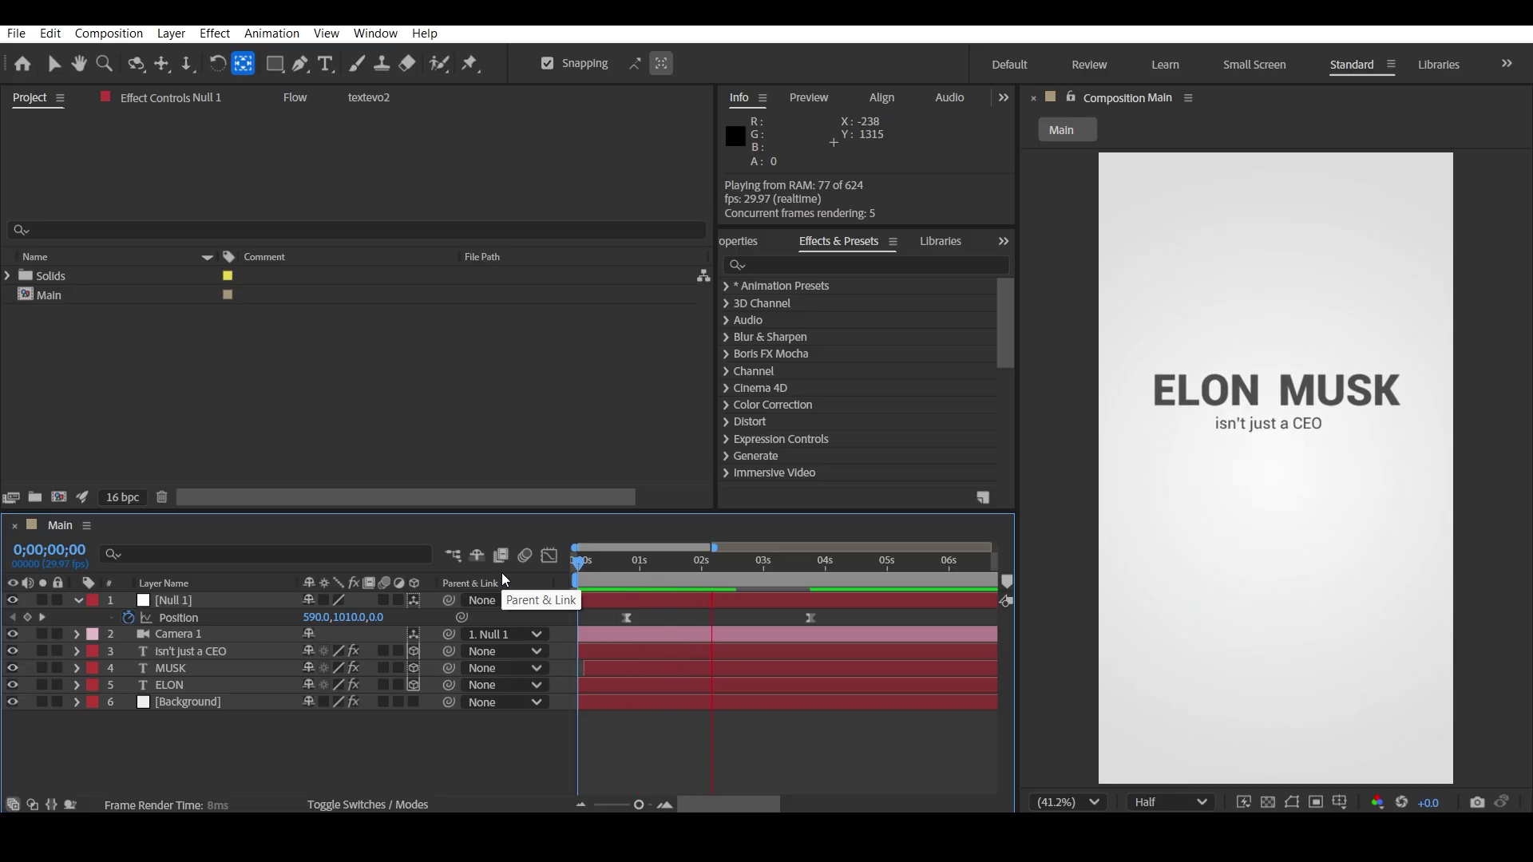
key("space")
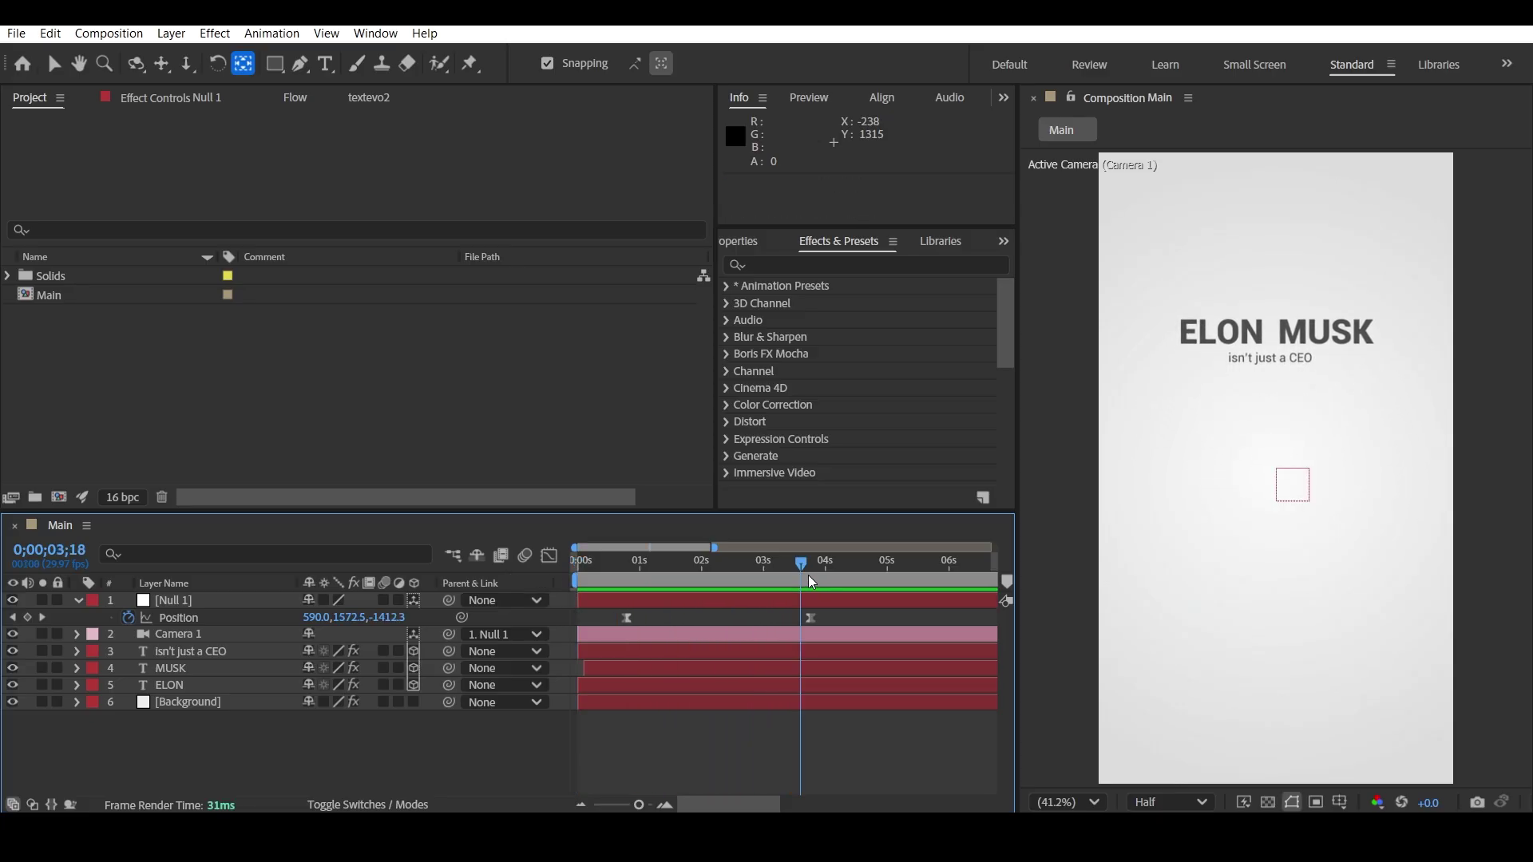
left_click(820, 565)
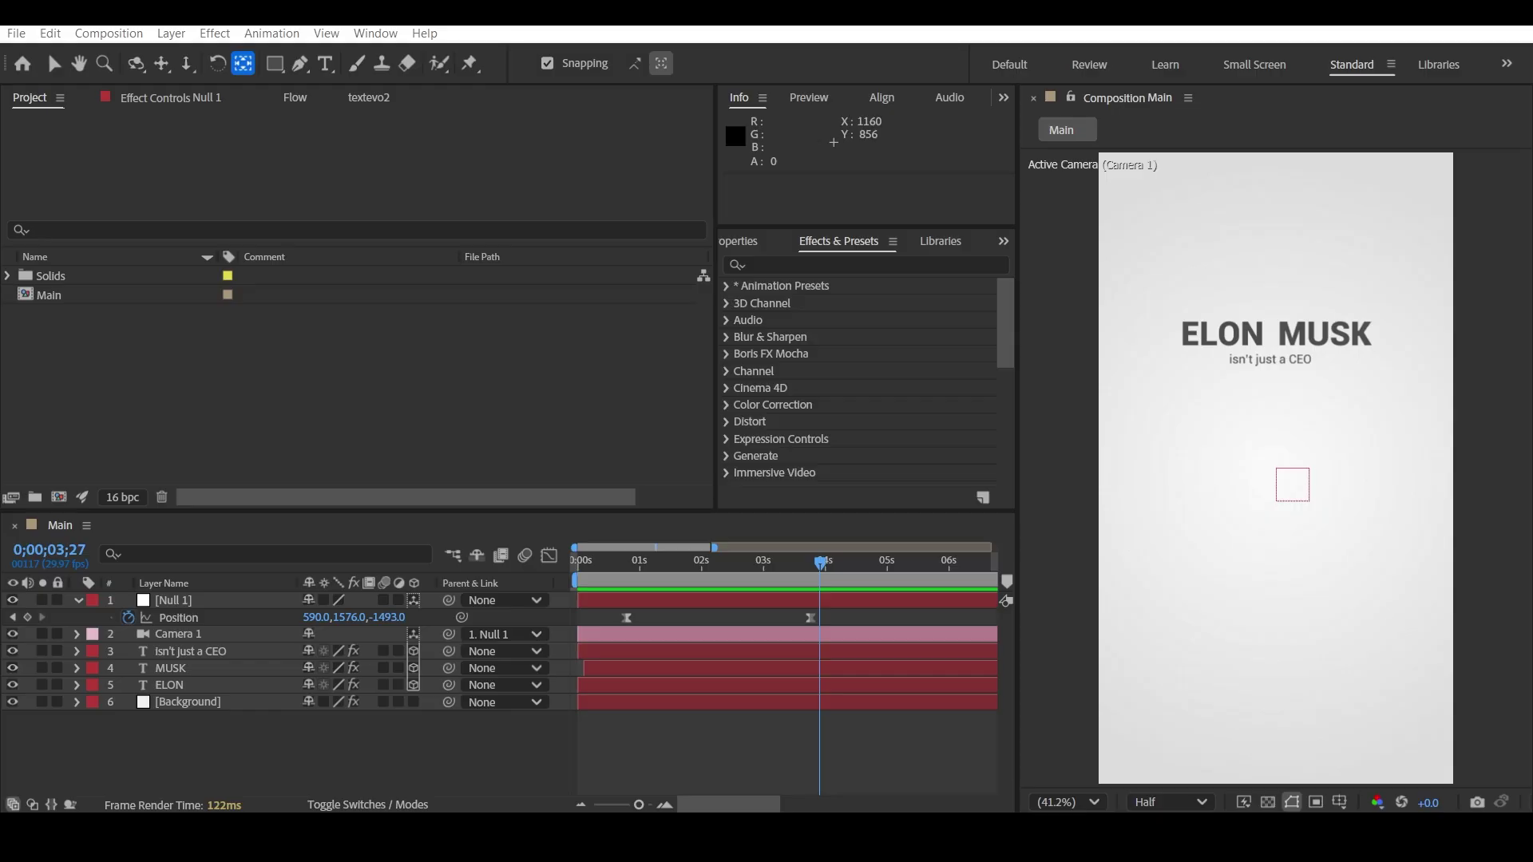
- Create a project folder named Images
right_click(153, 368)
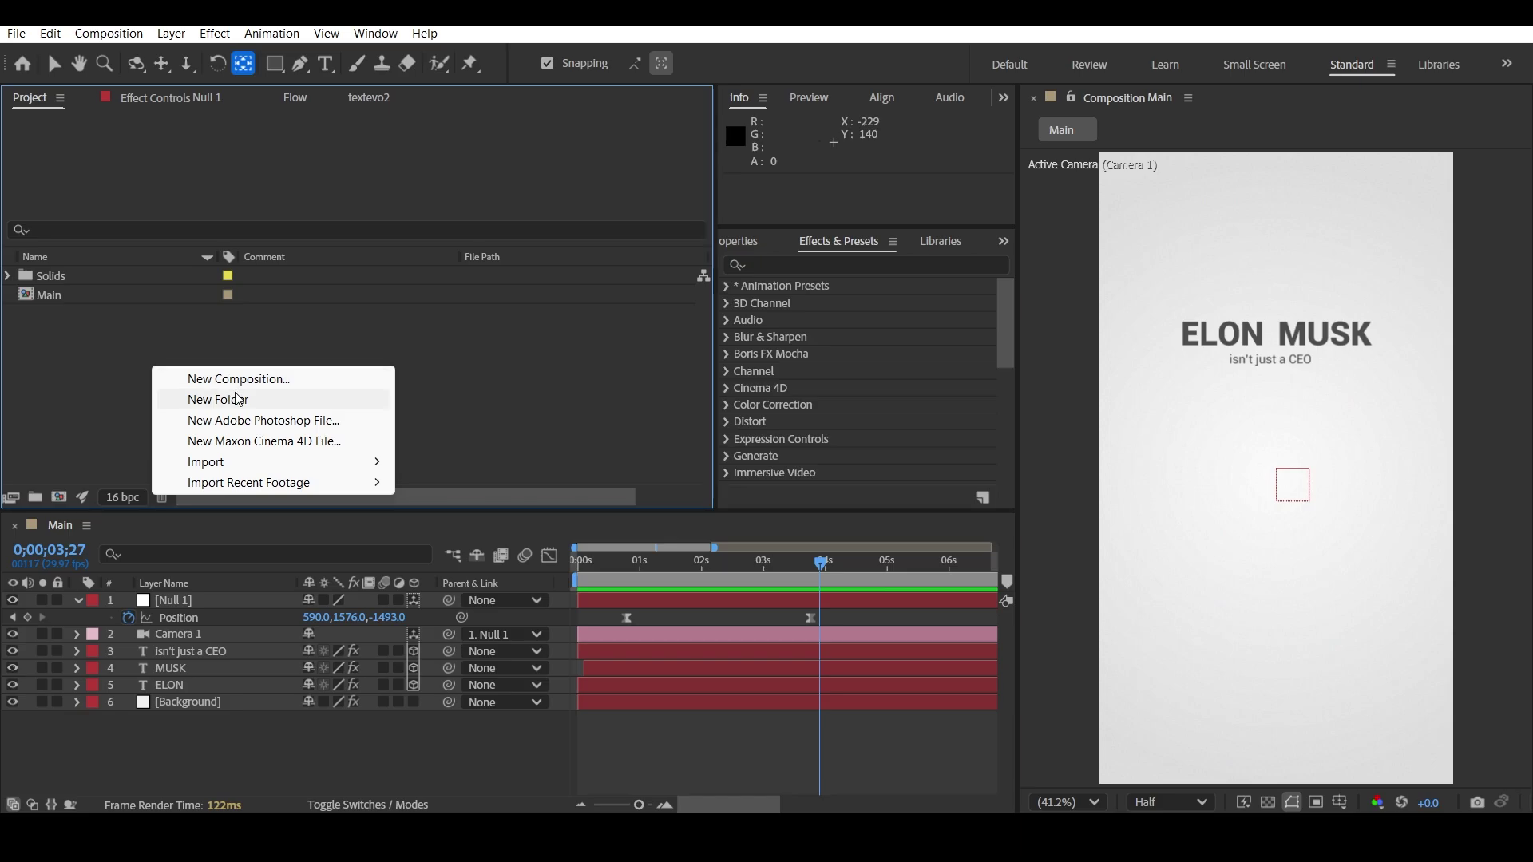
left_click(238, 399)
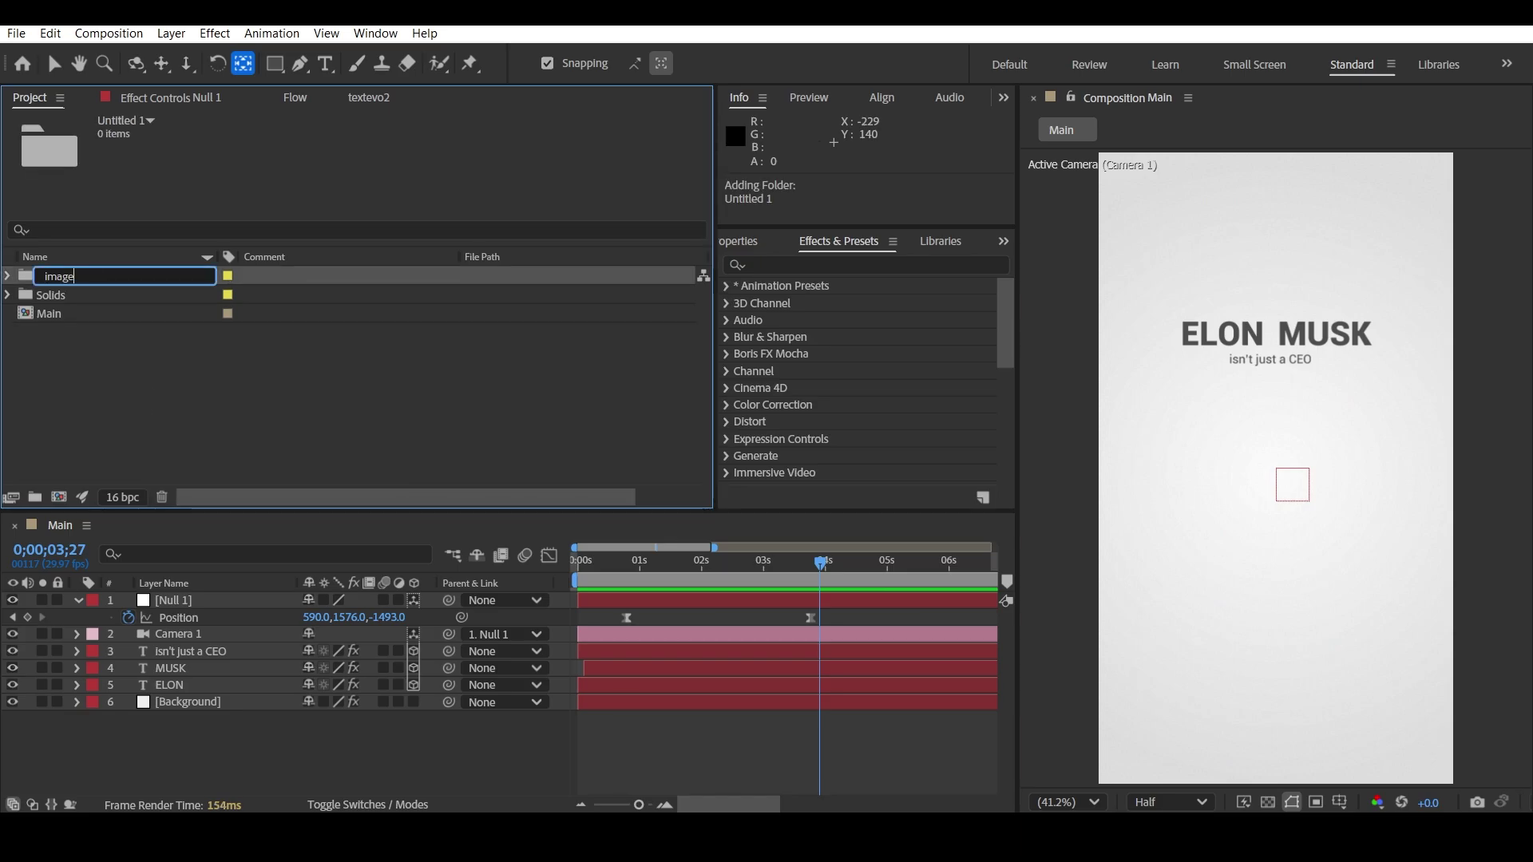
type("Images")
key("Return")
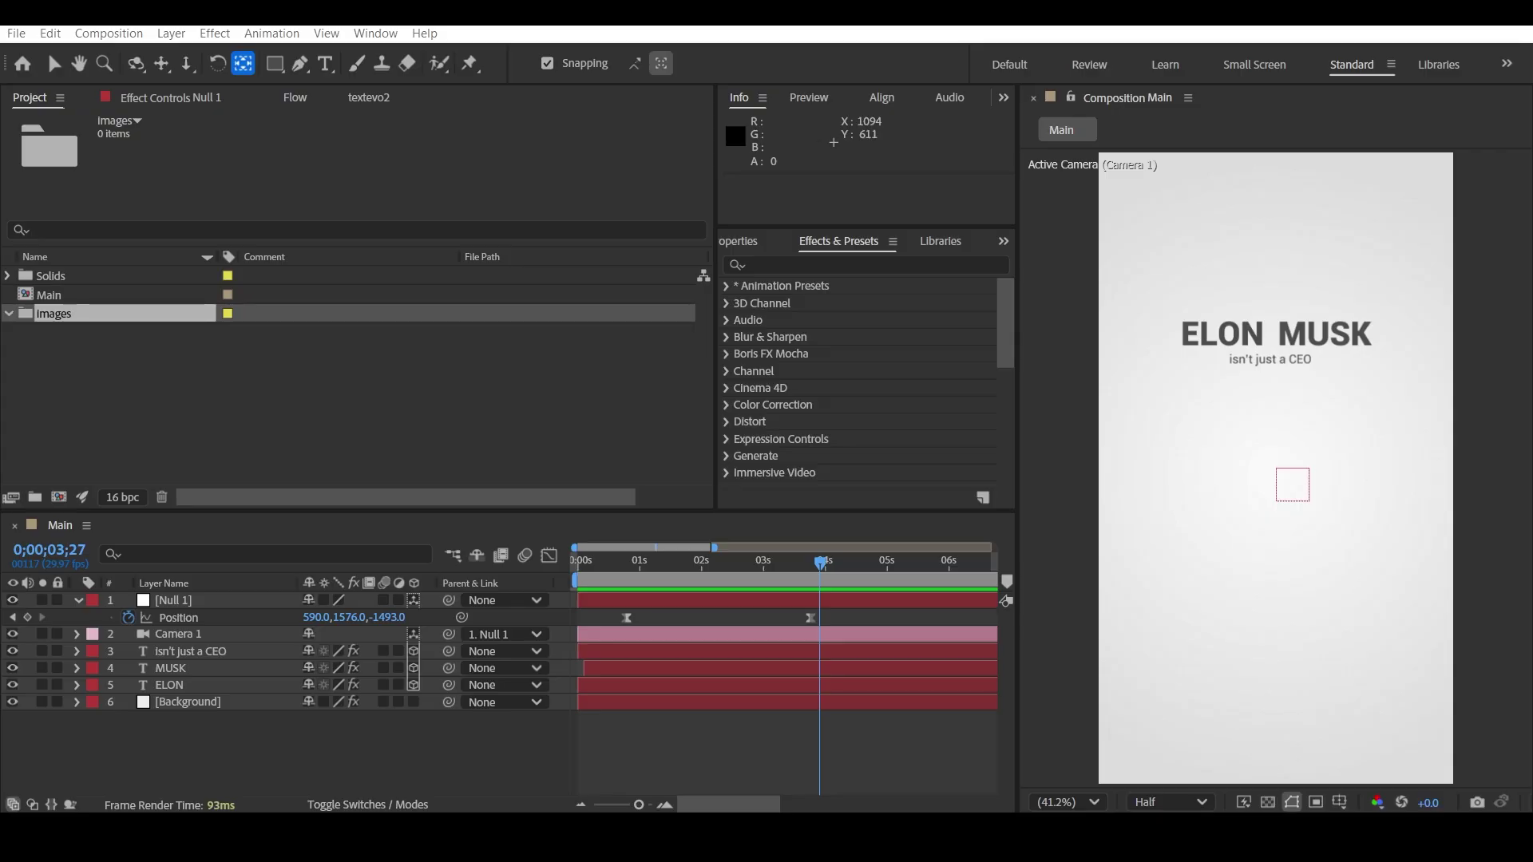
- Import the logo, Towers and Elon Musk PNG files into the Images folder
left_click_drag(309, 323, 99, 306)
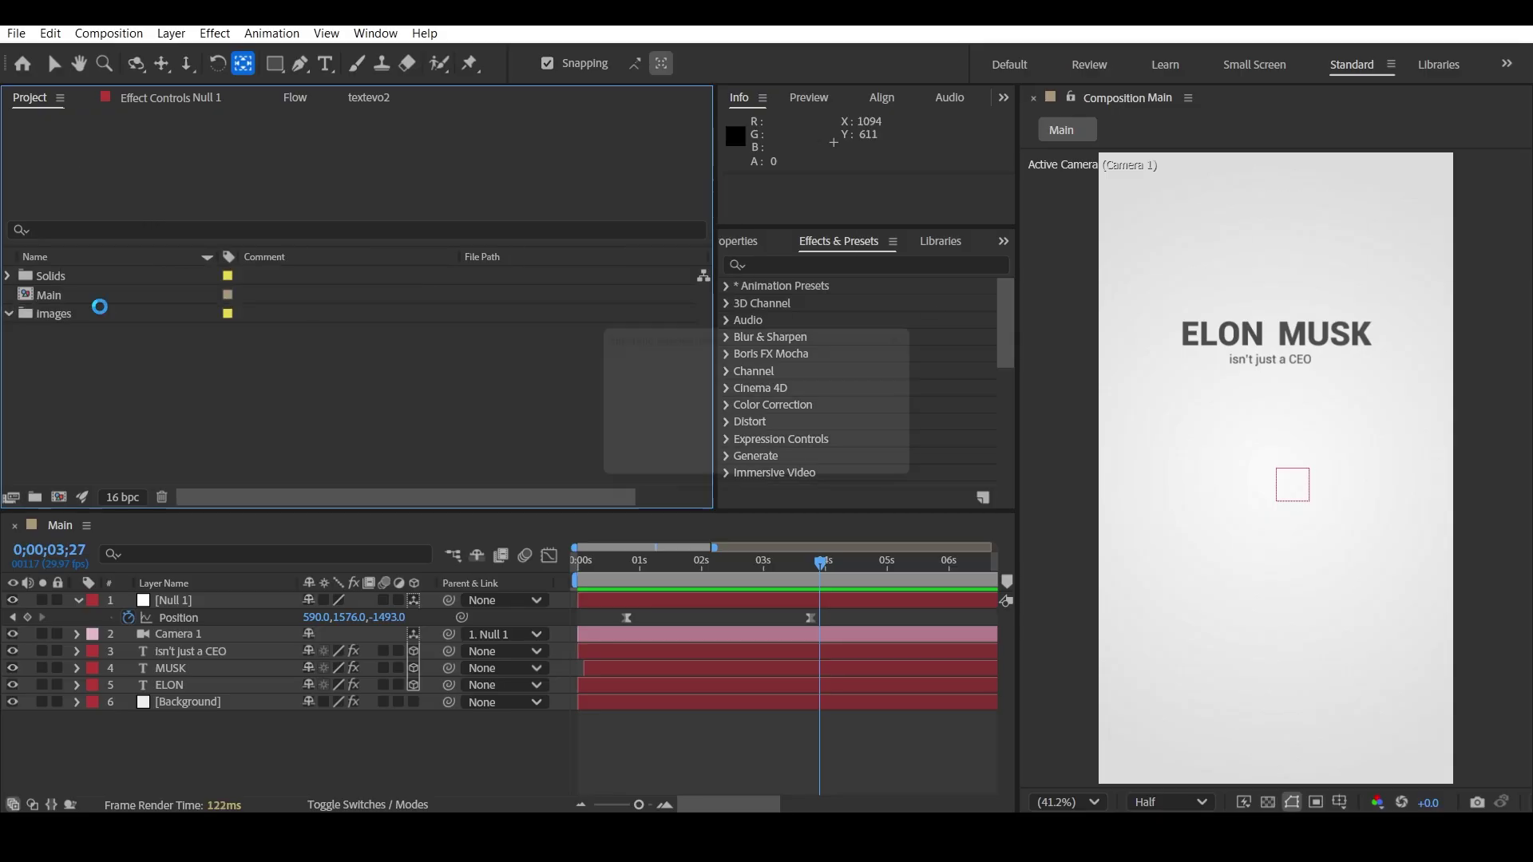
left_click(166, 466)
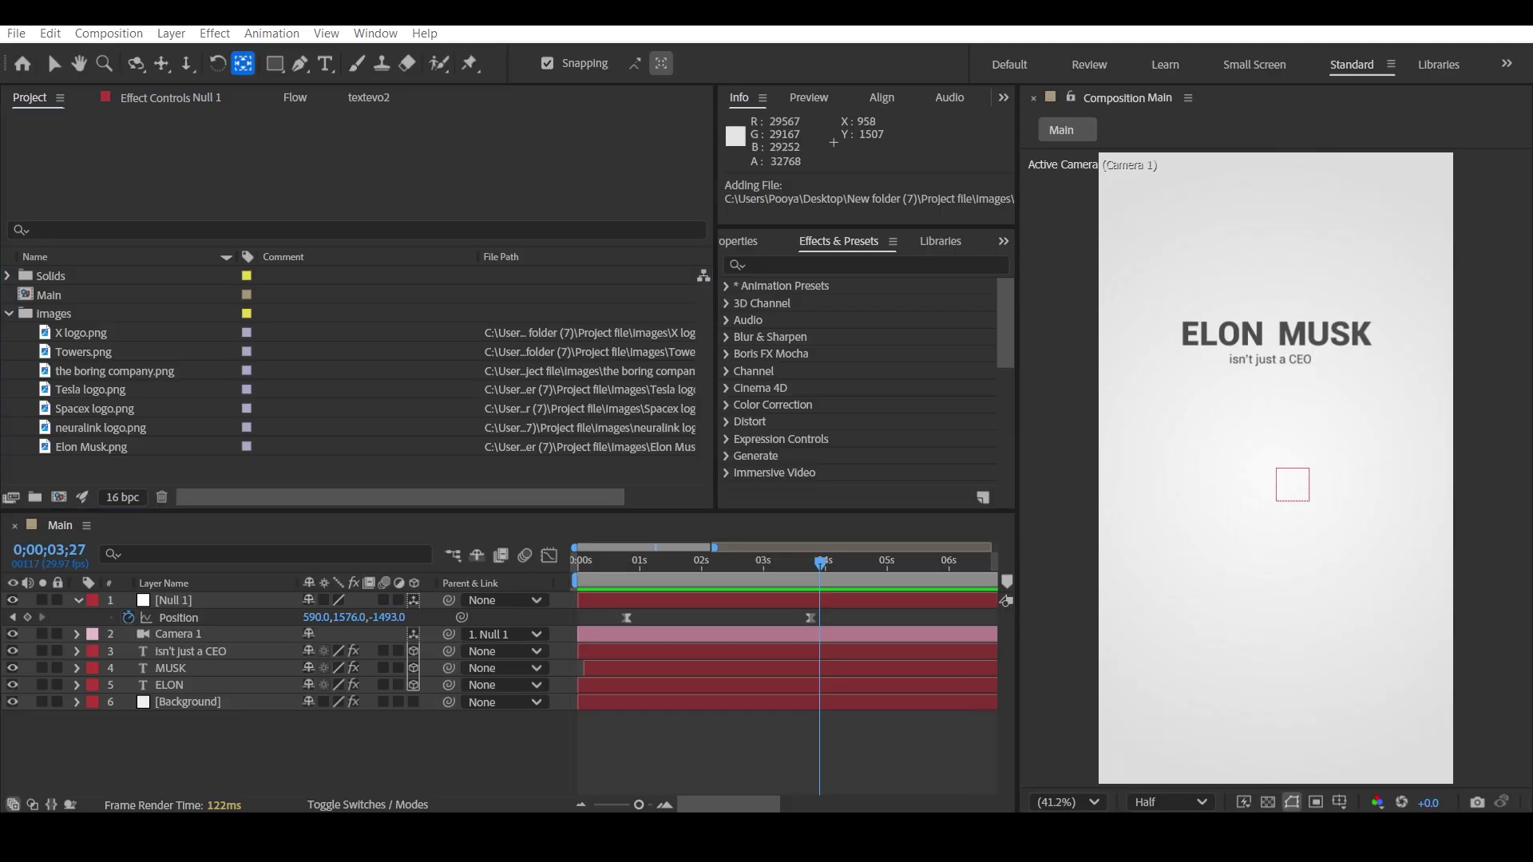
left_click(72, 329)
left_click(97, 460)
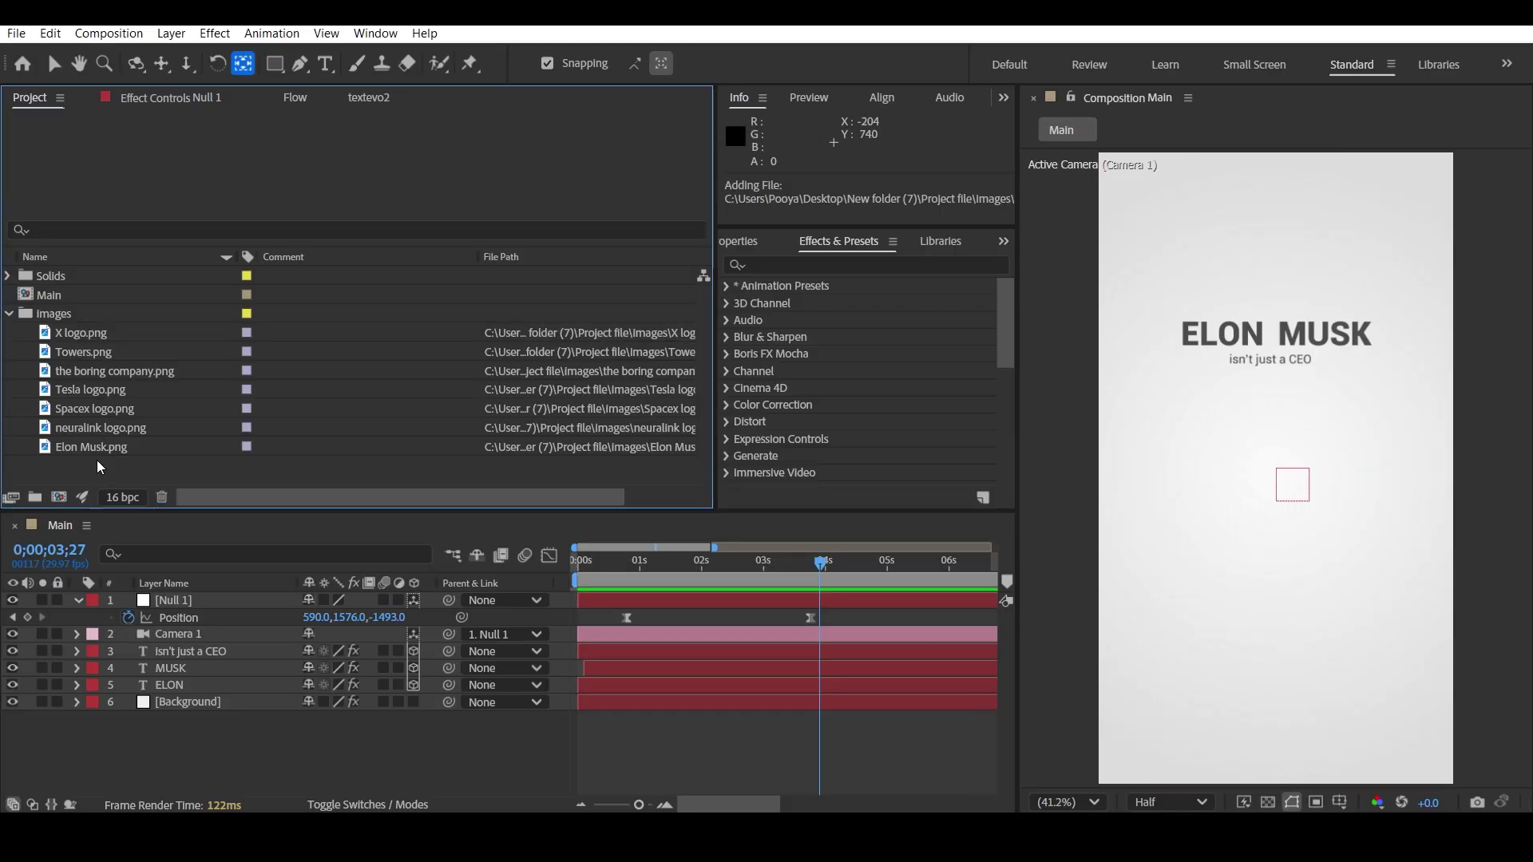
- Add Elon Musk.png to the Main composition as the top layer above the null object
left_click(93, 448)
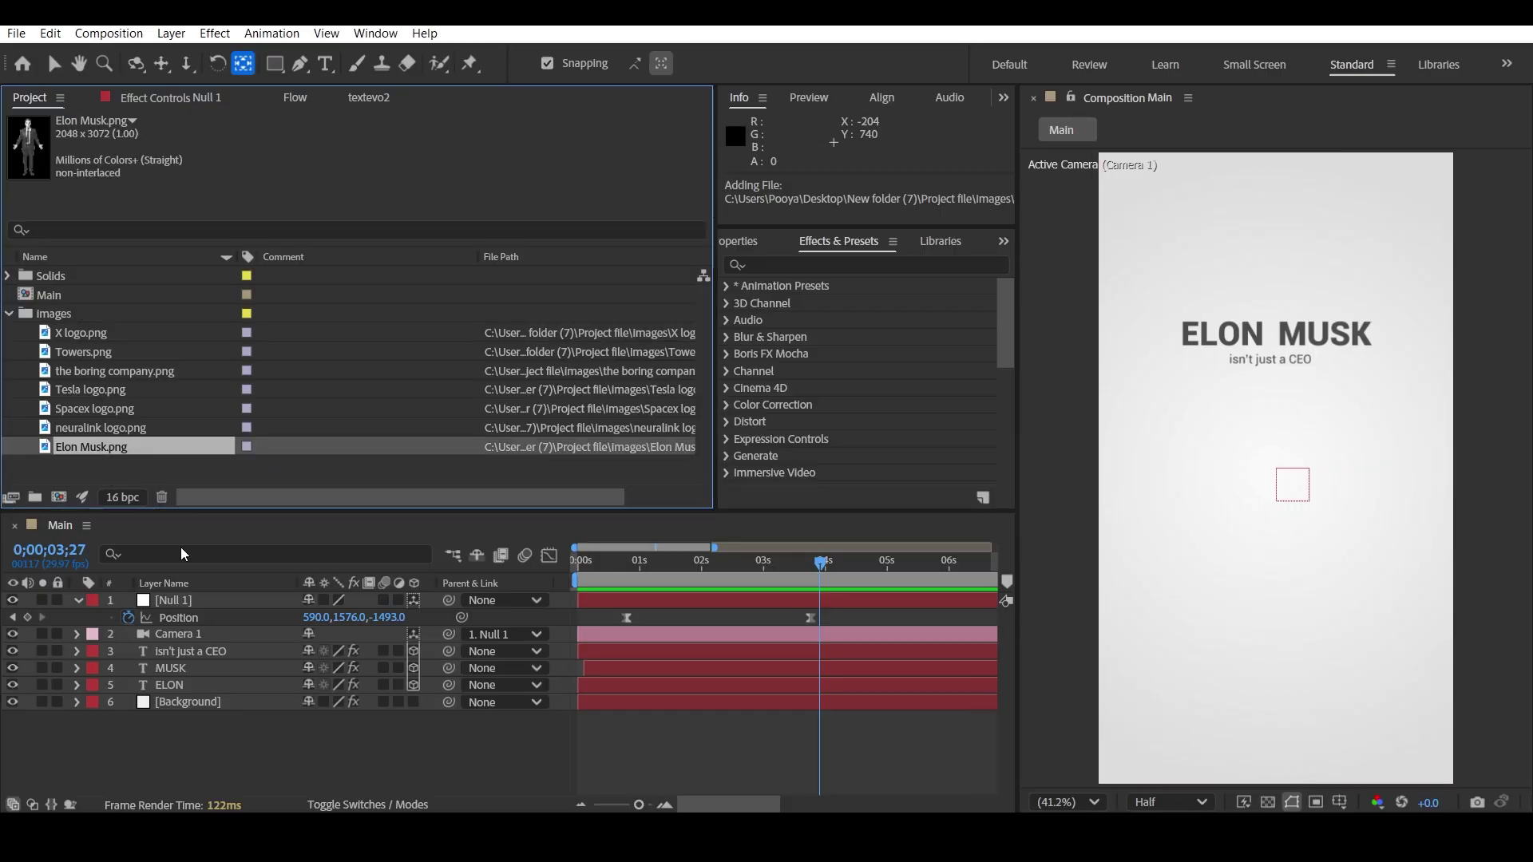
left_click(77, 599)
left_click_drag(112, 447, 177, 599)
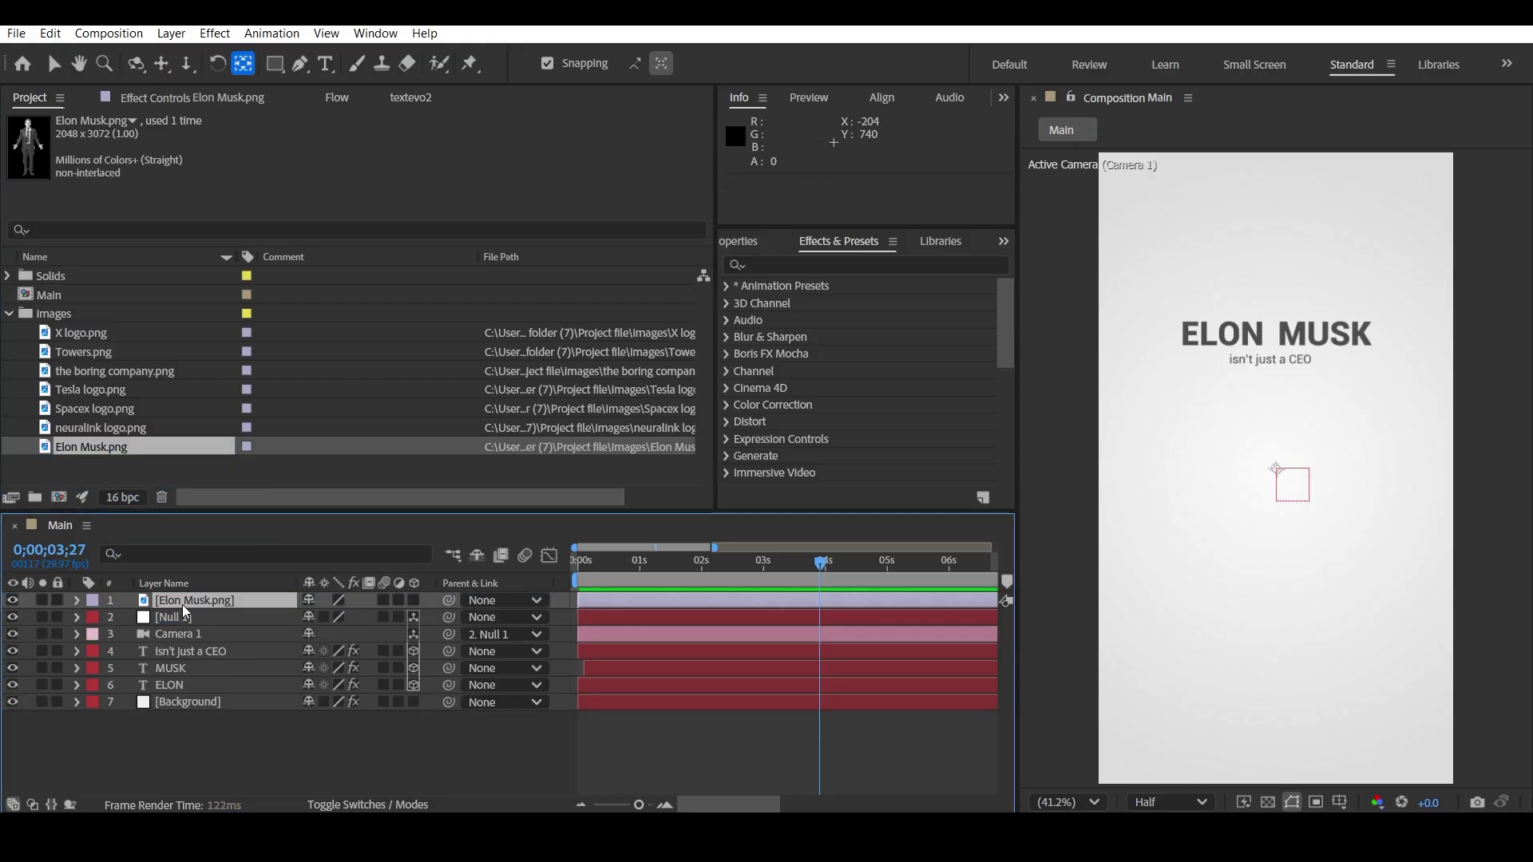
- Show the Elon Musk.png layer's Position and Scale and set its scale to 29%
key("p")
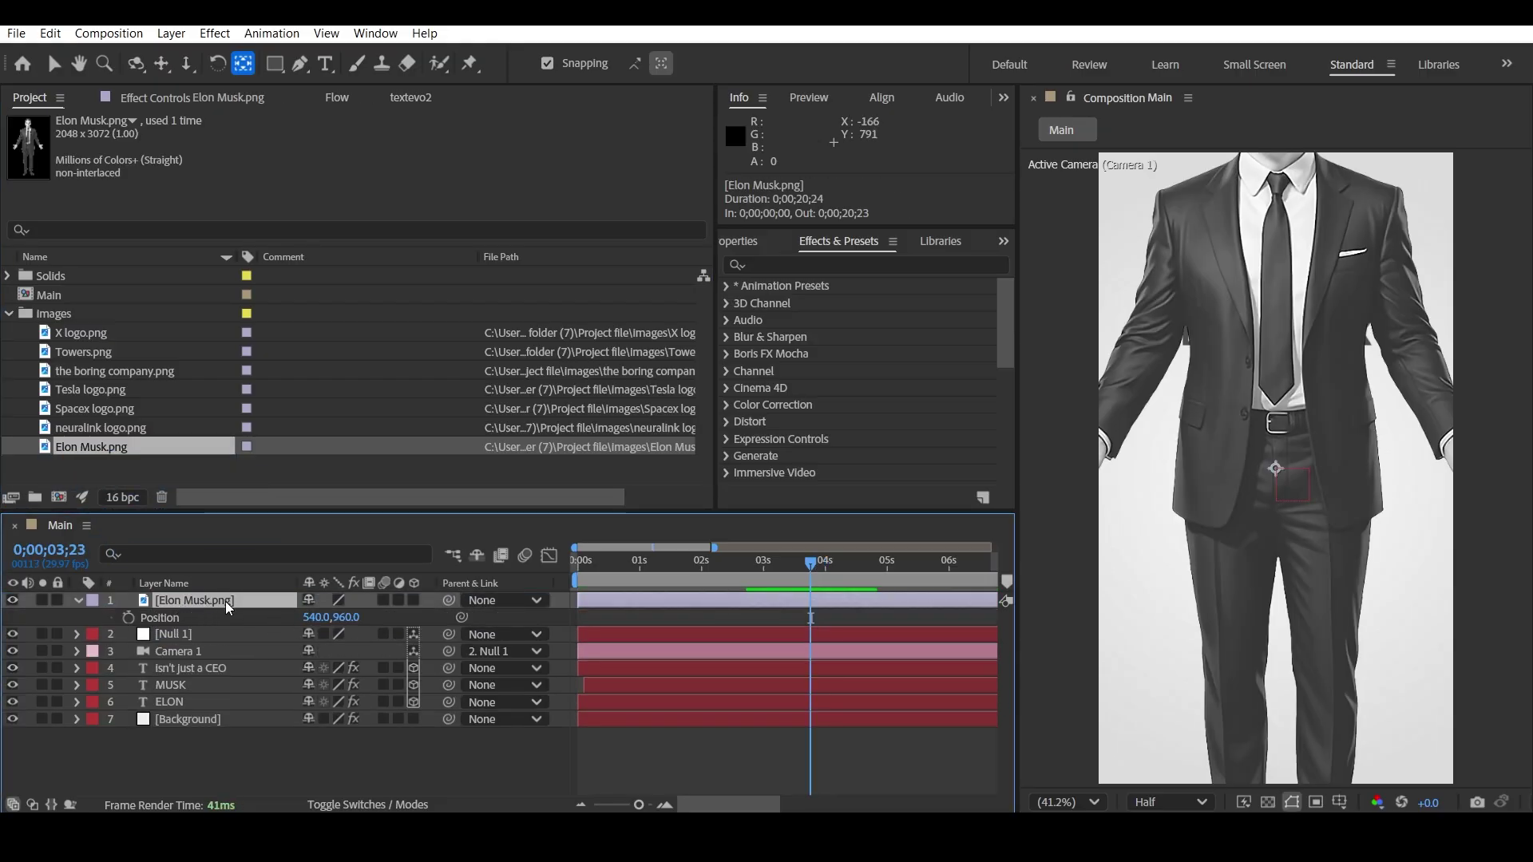
key("shift+s")
left_click(329, 634)
type("12")
key("Return")
left_click_drag(246, 630, 263, 632)
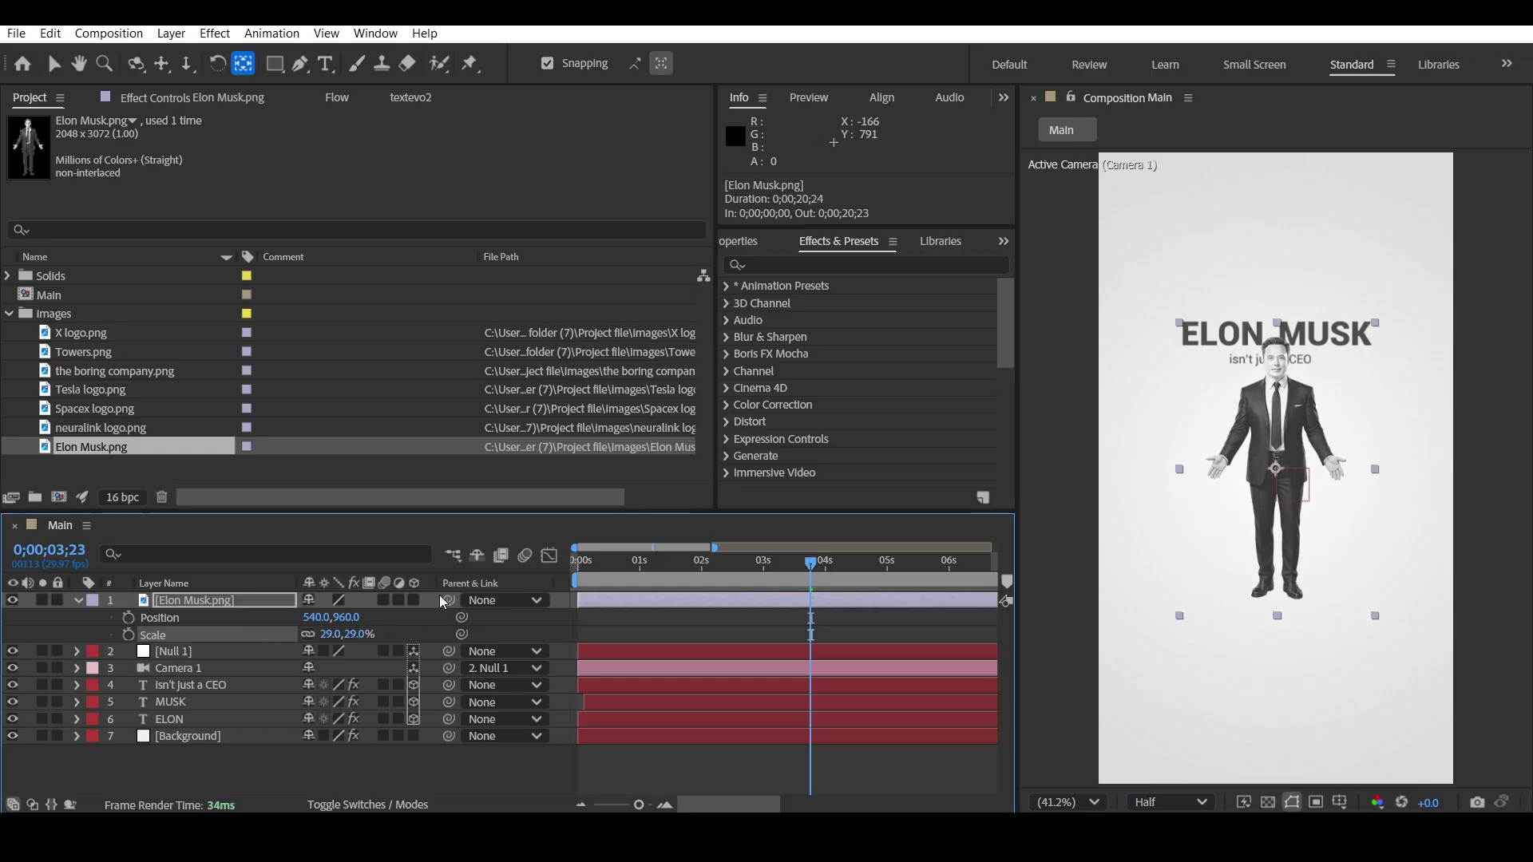
- Make the Elon Musk.png layer 3D and set its Position to 540, 1696, -1493, below the text
left_click(414, 602)
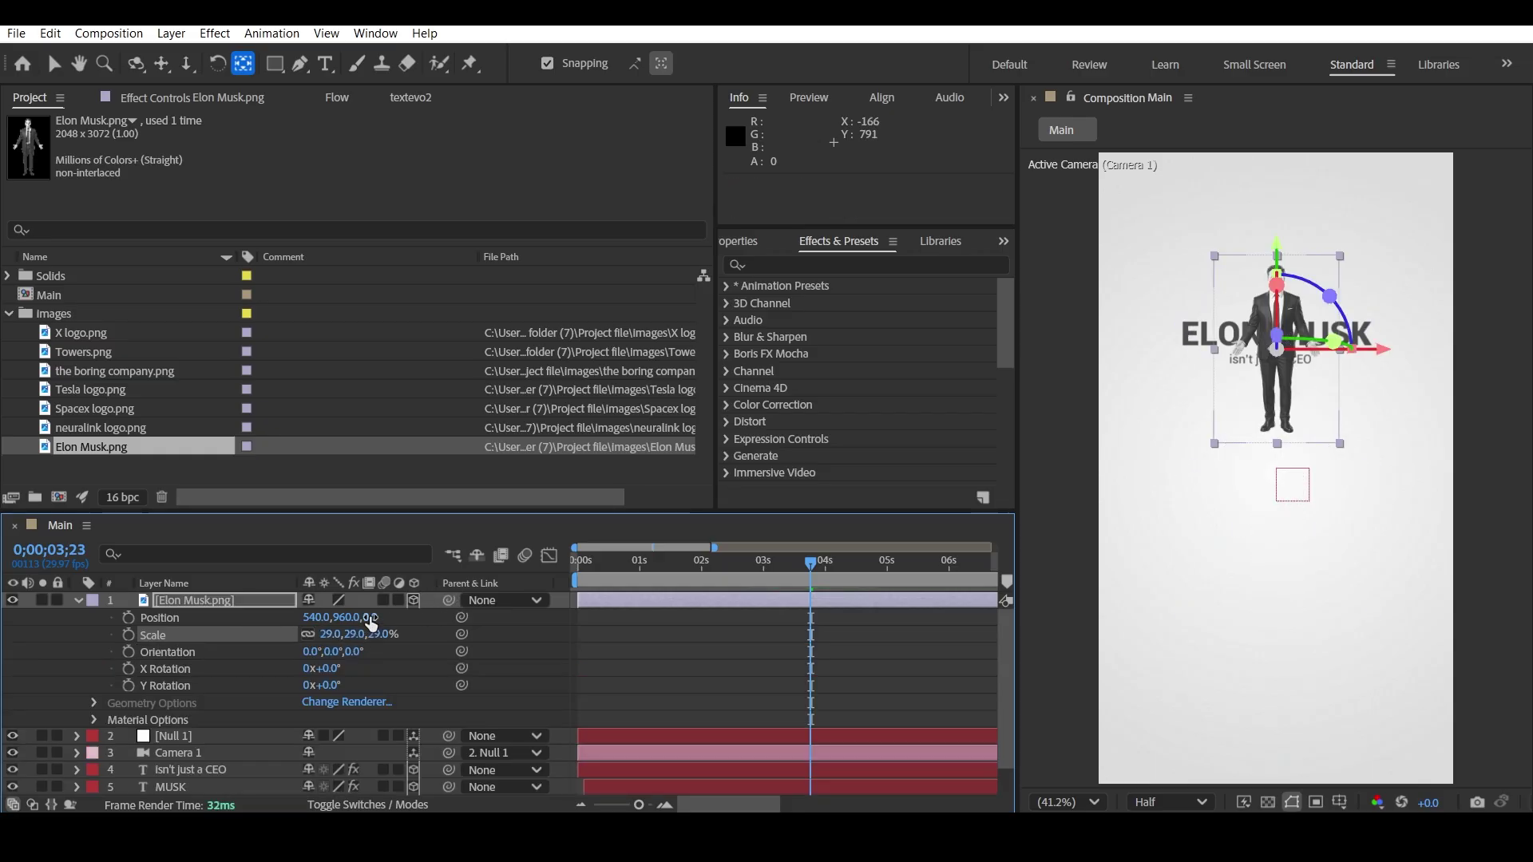
left_click_drag(349, 625, 908, 628)
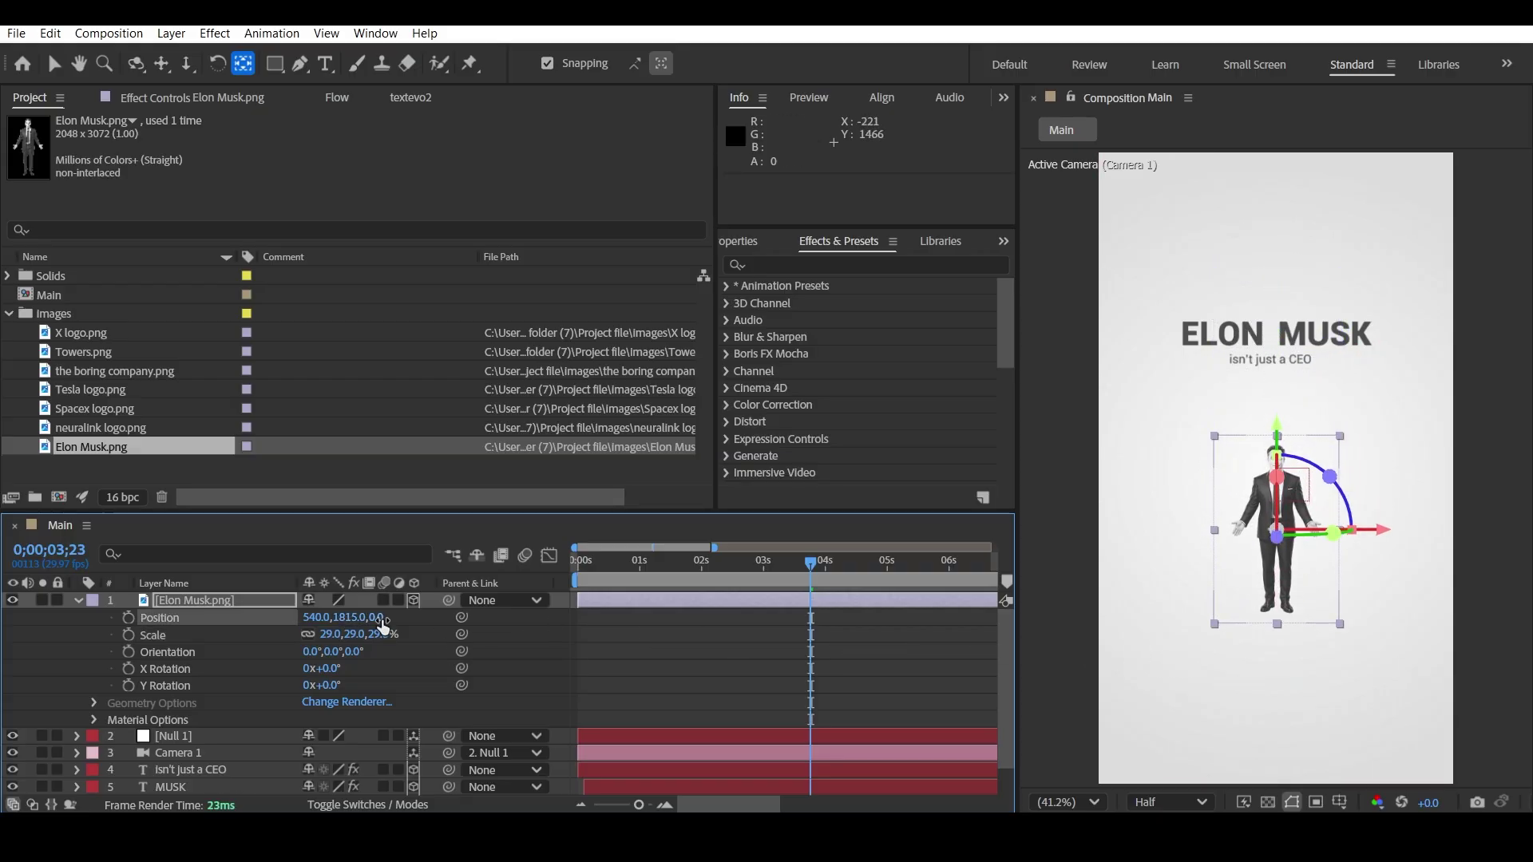
left_click_drag(381, 626, 3, 552)
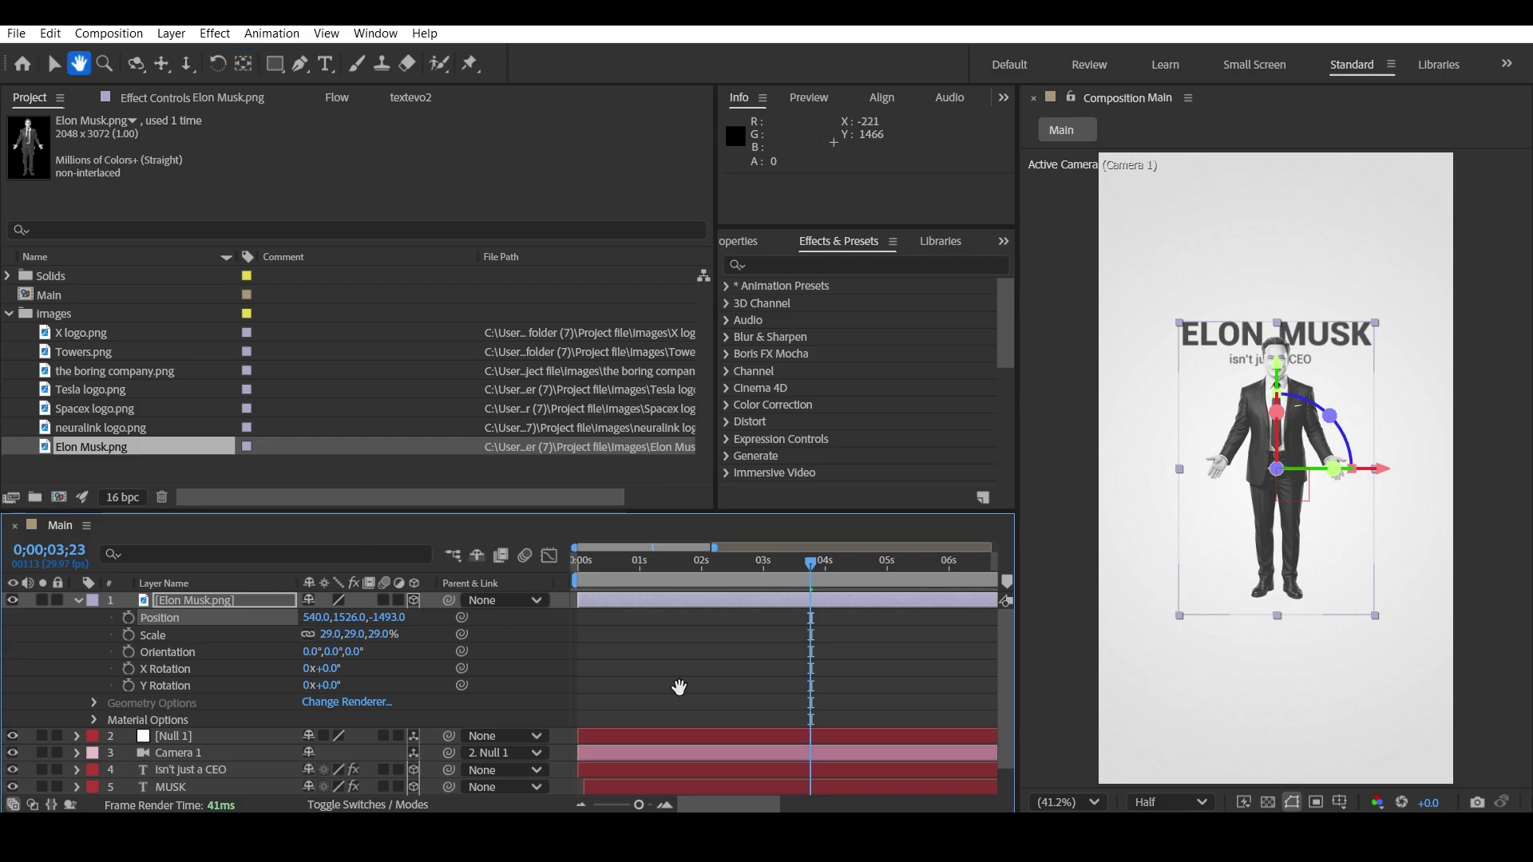
left_click_drag(342, 622, 521, 642)
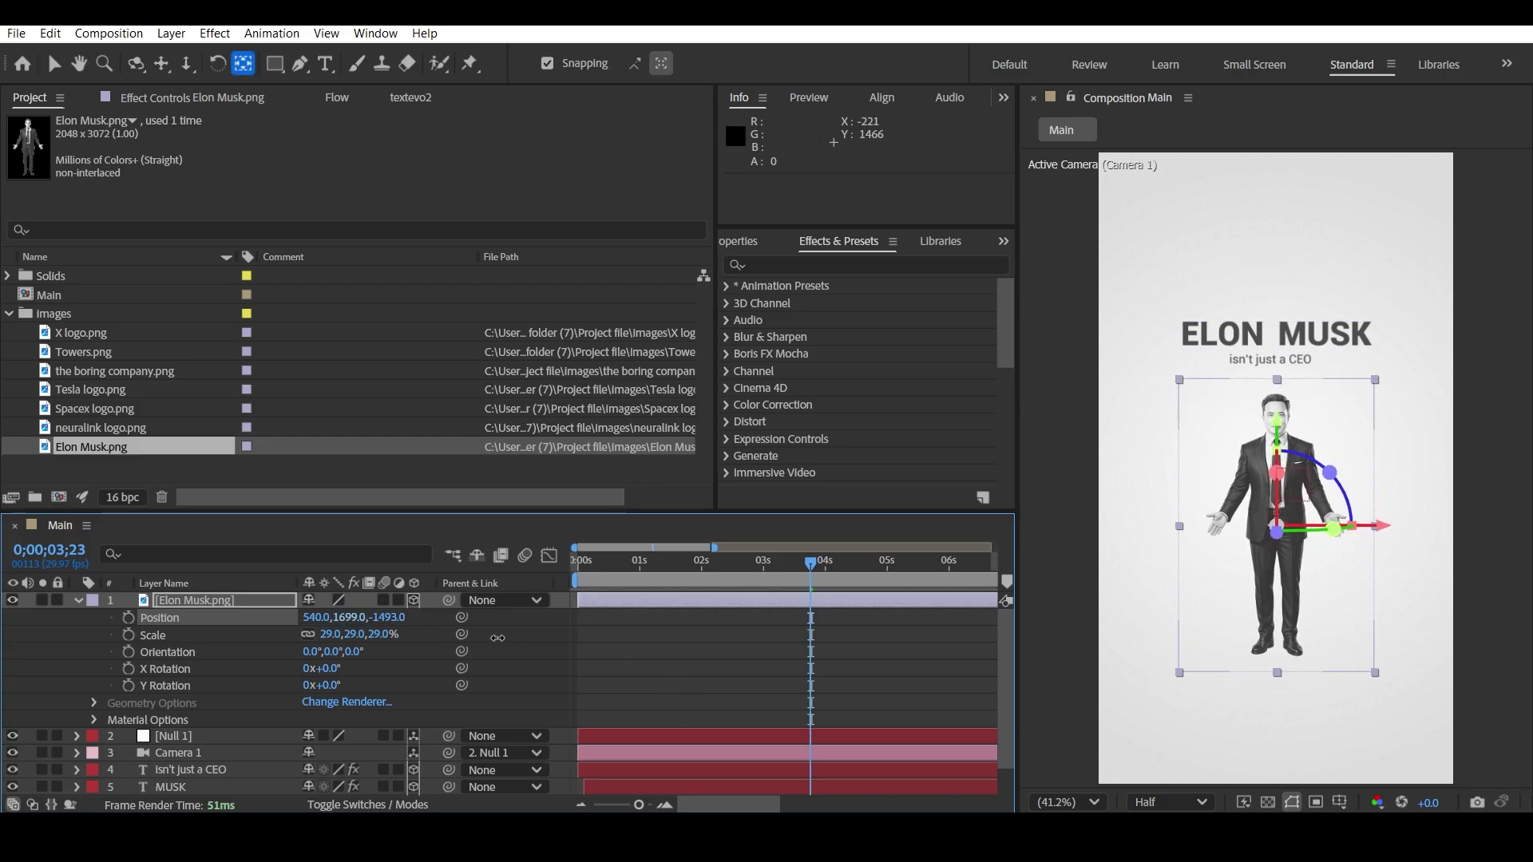
- Set the Elon Musk.png layer's Z position to -1828 so the figure starts outside the frame, and preview the move
left_click(585, 563)
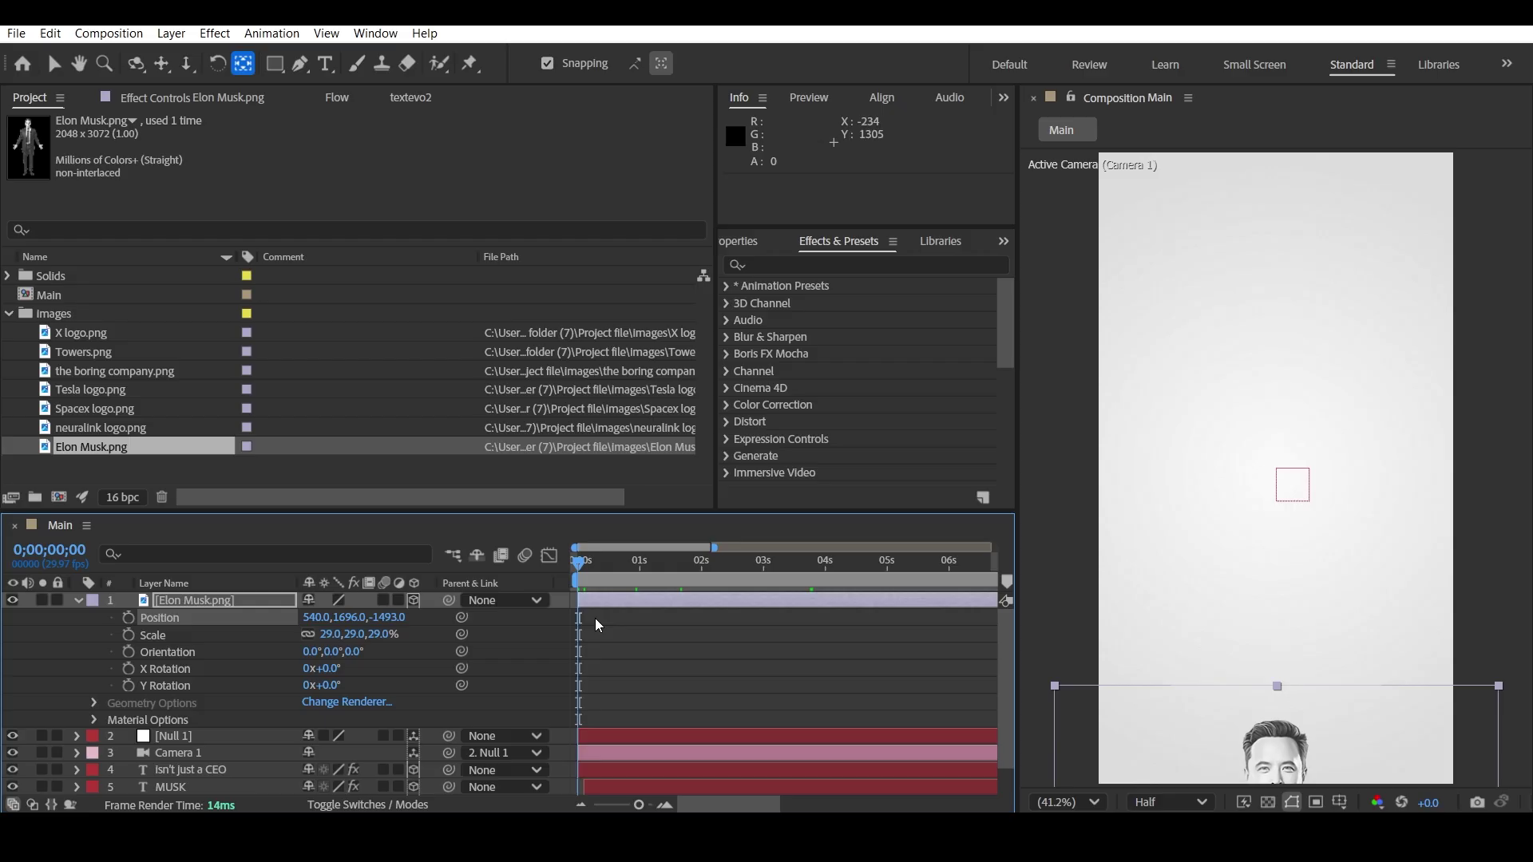
left_click(725, 568)
left_click(607, 563)
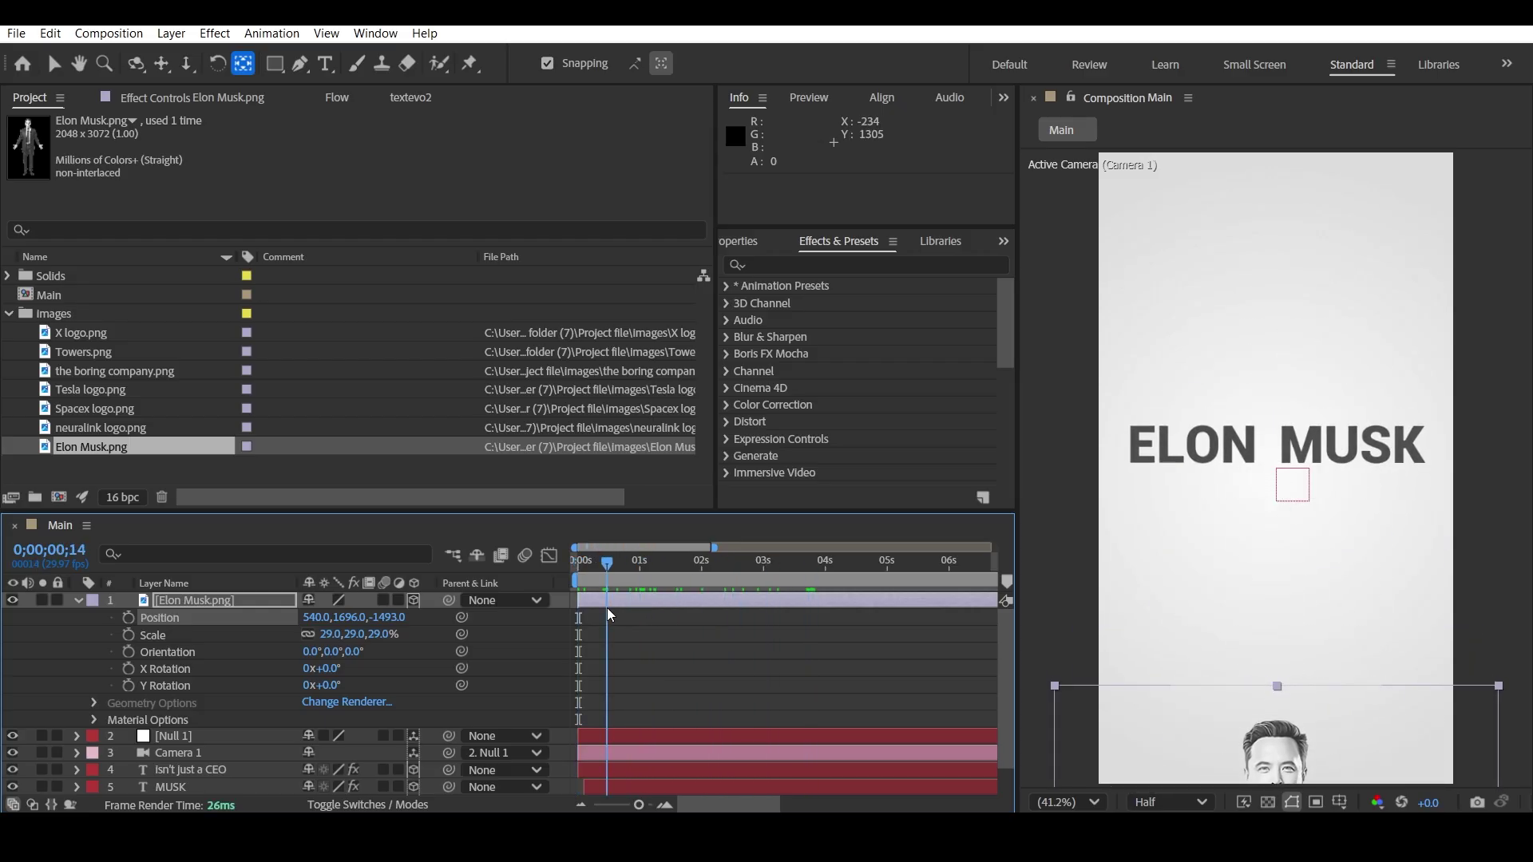
left_click_drag(395, 617, 88, 625)
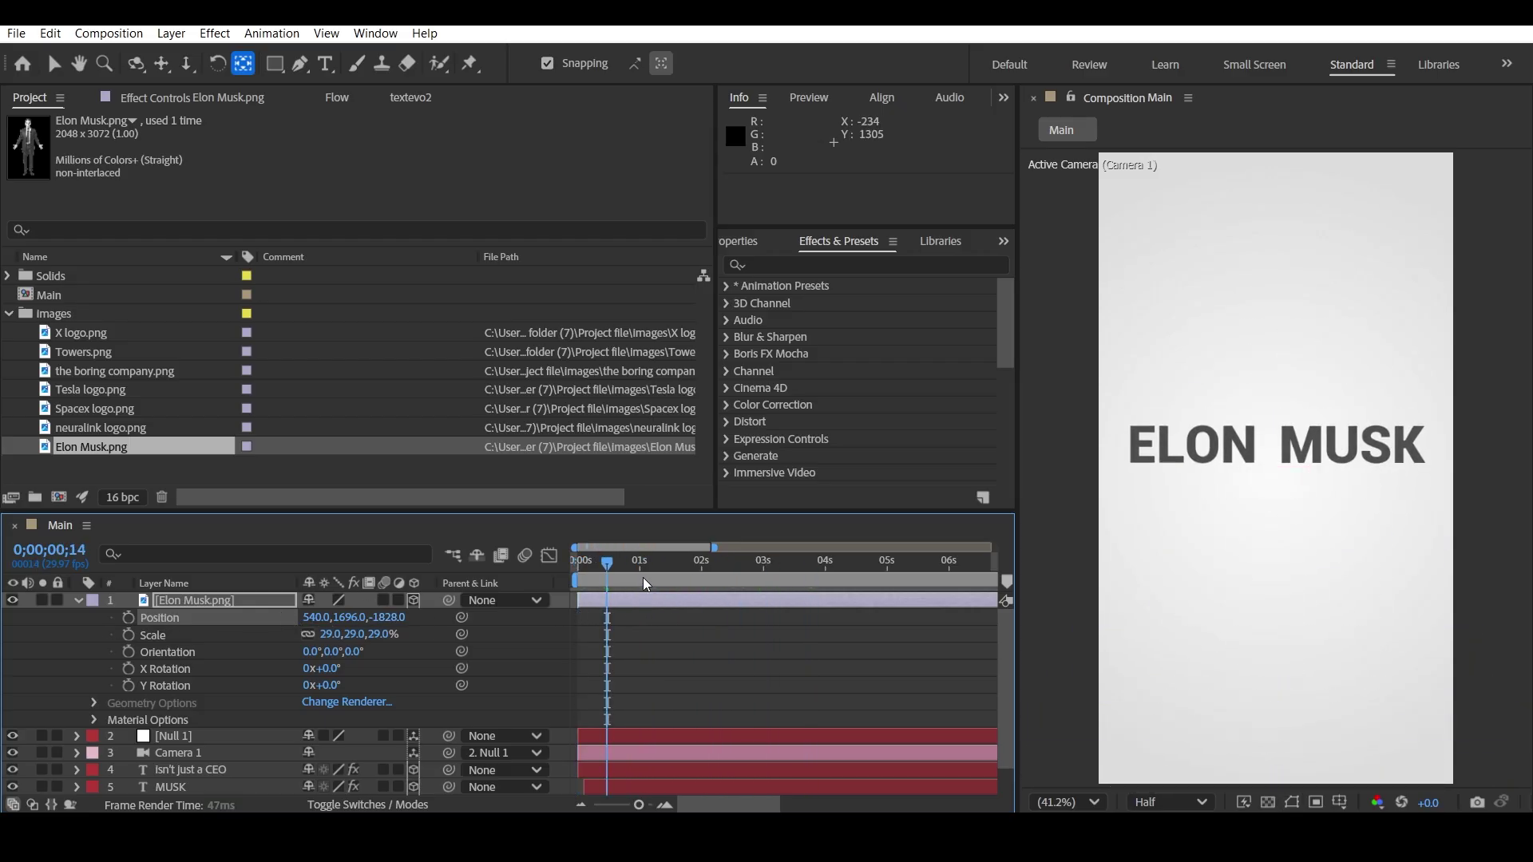
key("space")
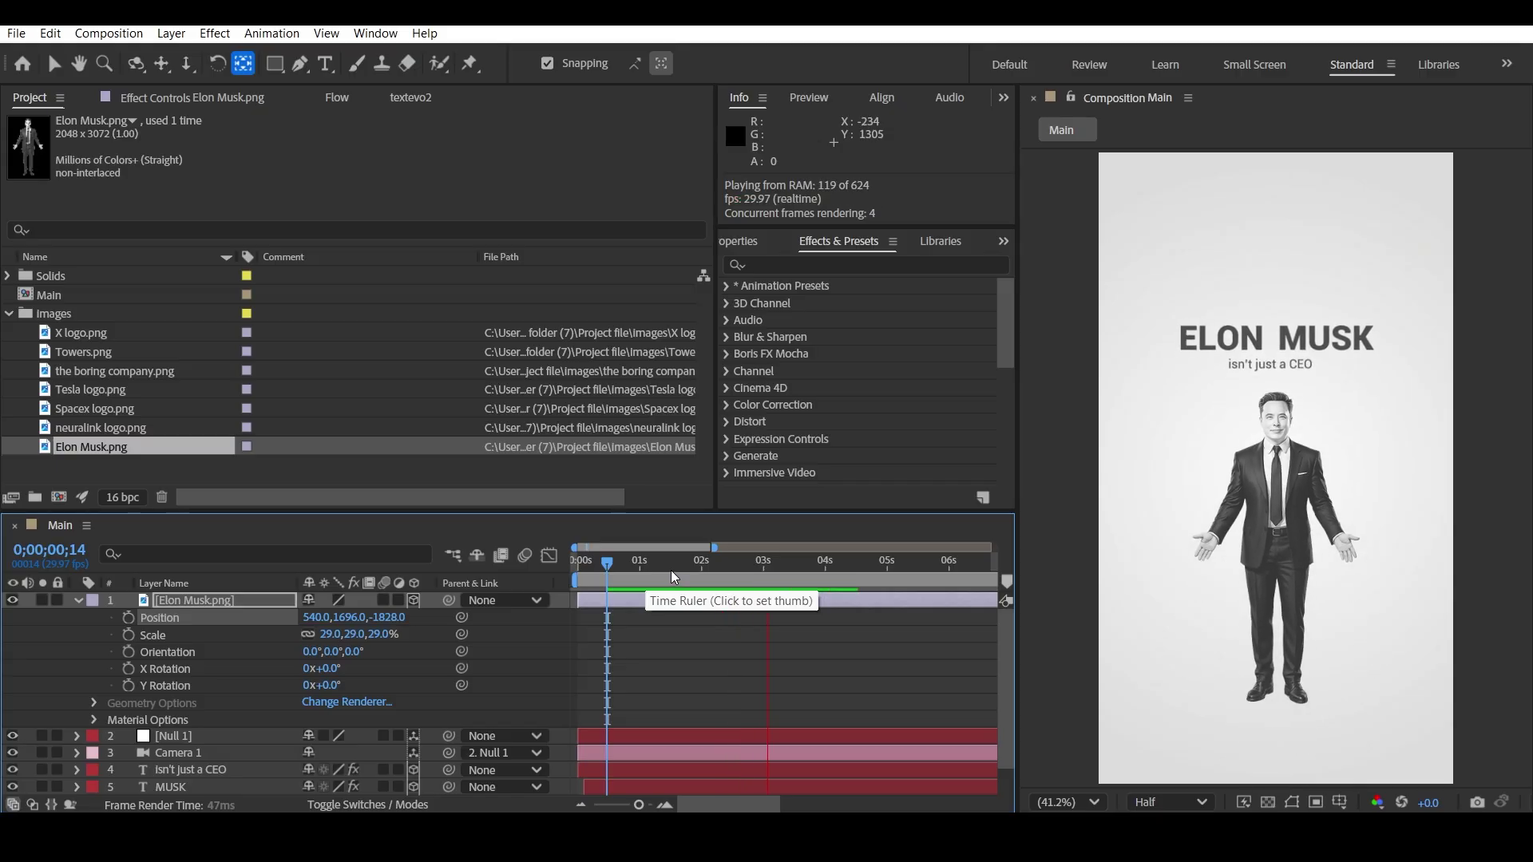
key("space")
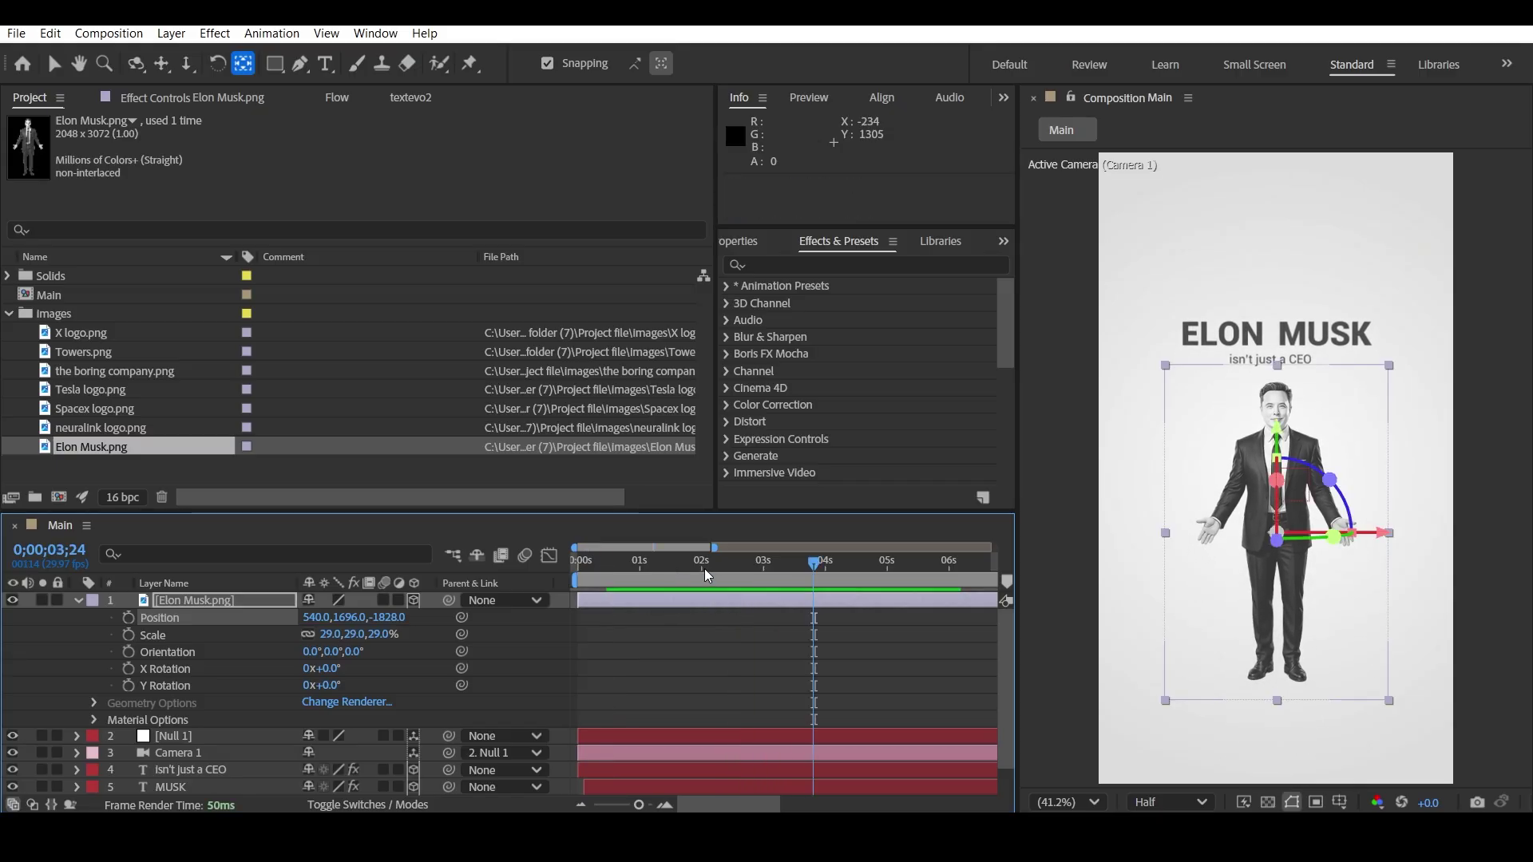
- Set the Elon Musk.png layer's Position to 540, 1770, -1971 and preview the animation from the start
left_click(206, 601)
left_click_drag(350, 618, 420, 619)
left_click_drag(390, 617, 273, 617)
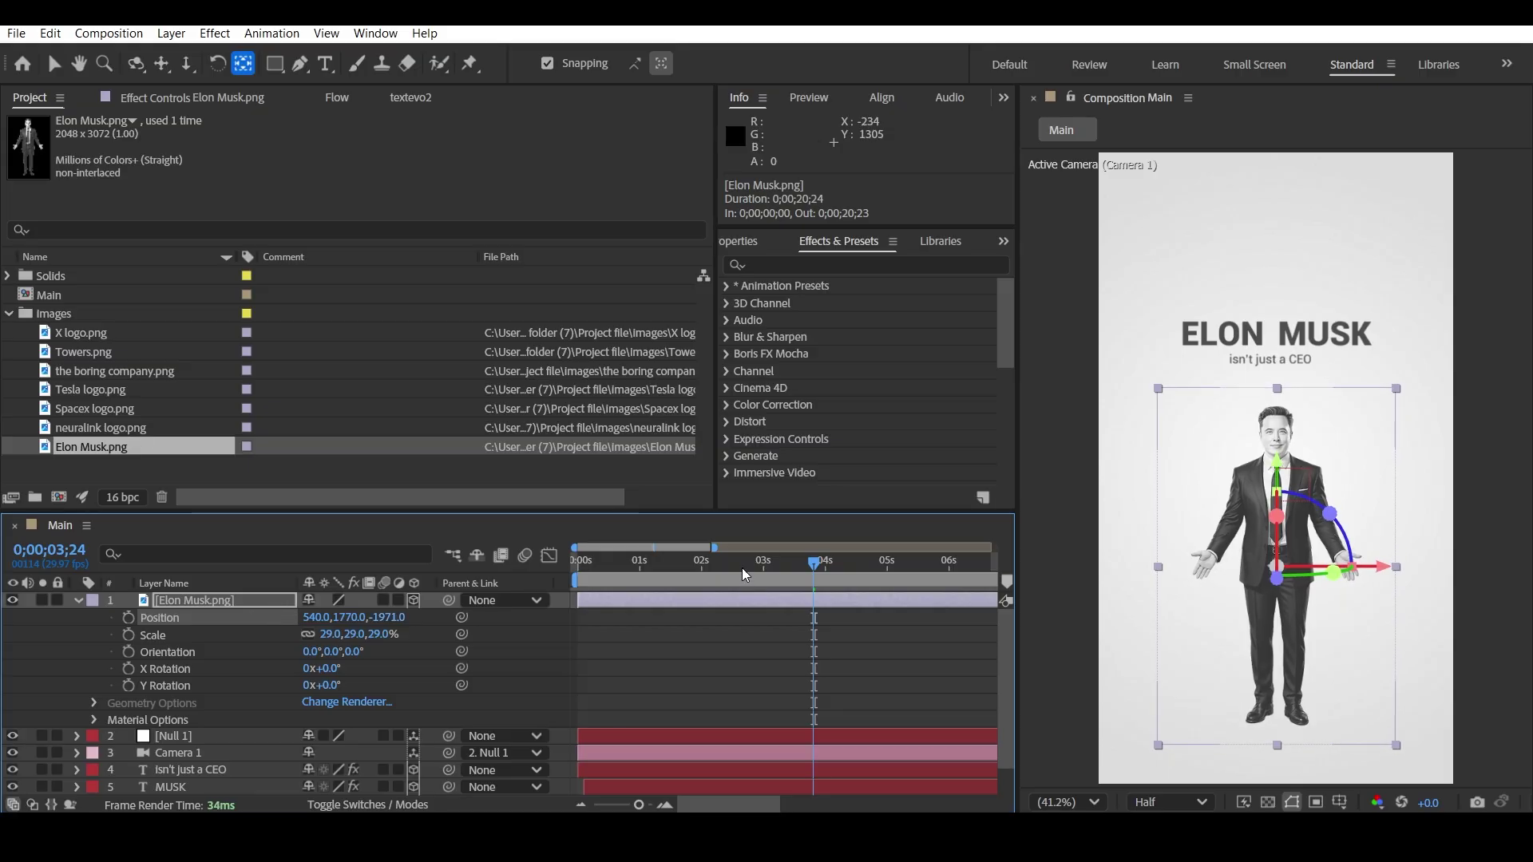
key("space")
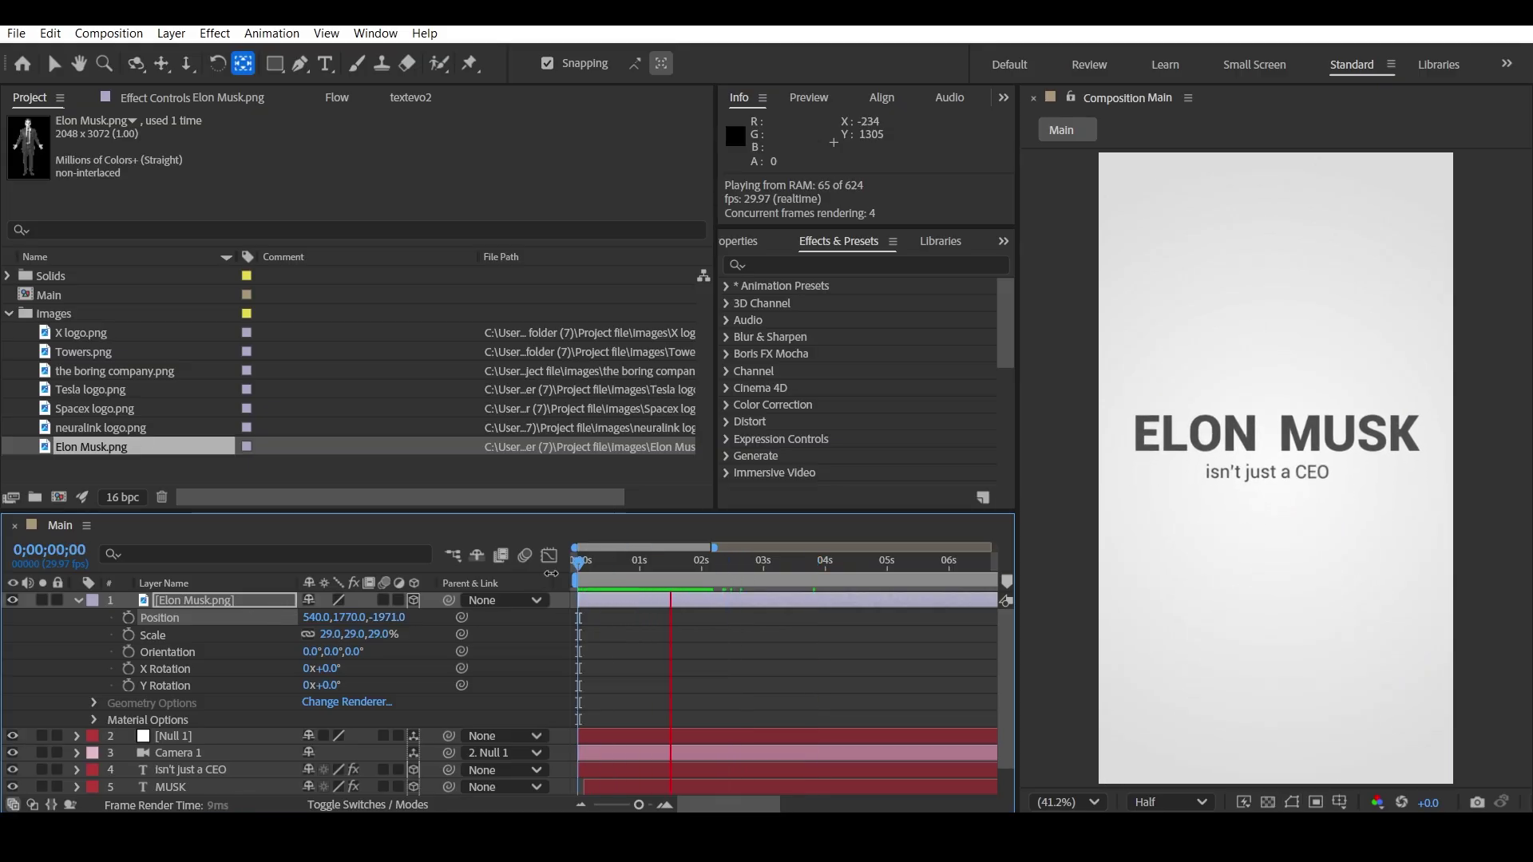
key("space")
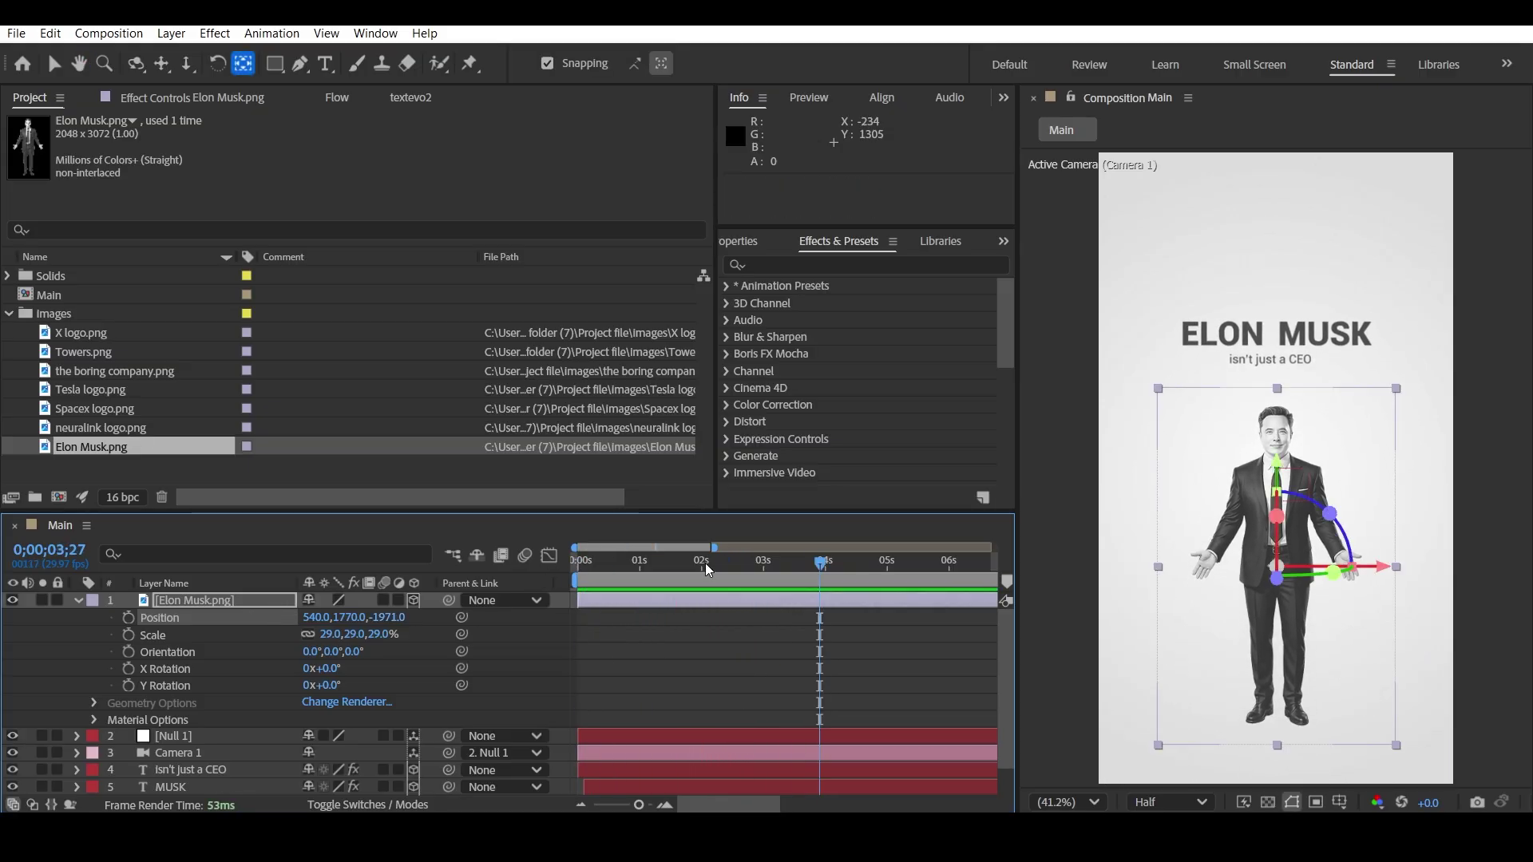
- Enlarge the Elon Musk.png layer to 30.4% scale and set its Y position to 1792
key("v")
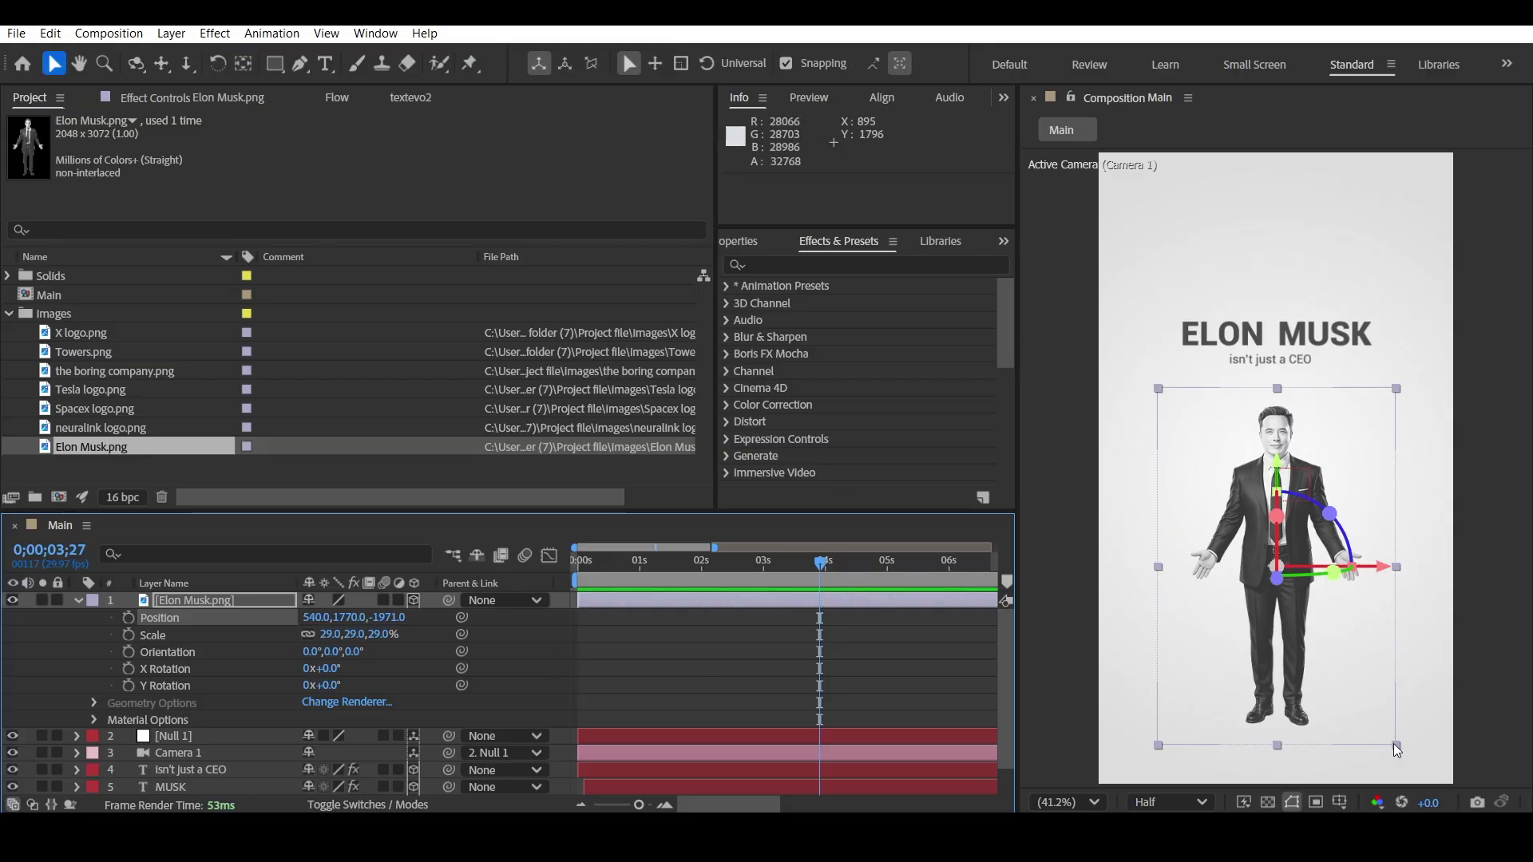
left_click_drag(1396, 749, 1402, 753)
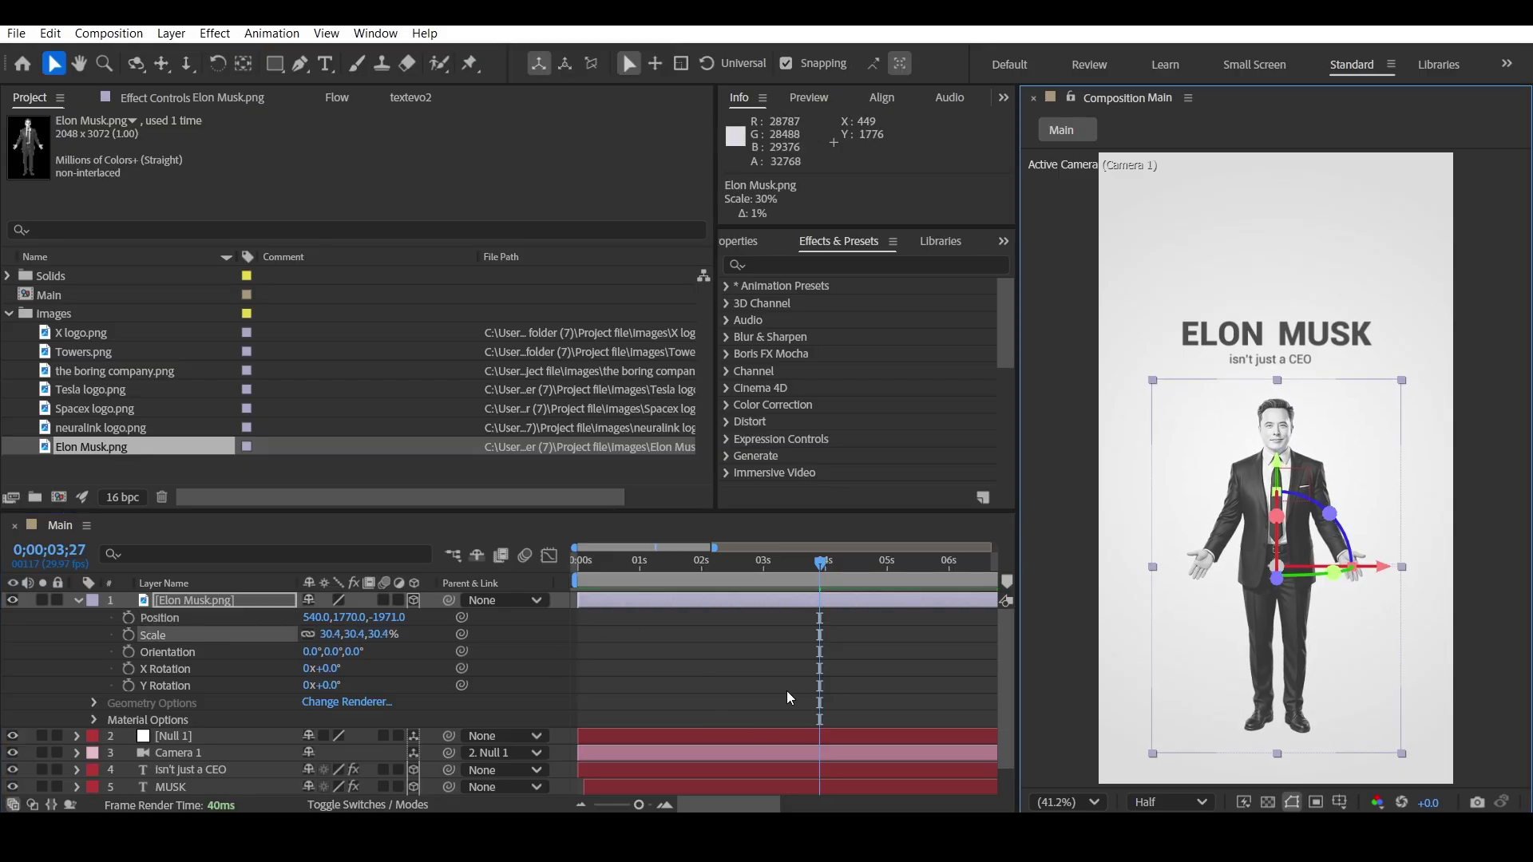
left_click(745, 698)
mouse_move(358, 626)
left_mouse_down()
mouse_move(387, 625)
mouse_move(374, 626)
left_mouse_up()
left_click(675, 673)
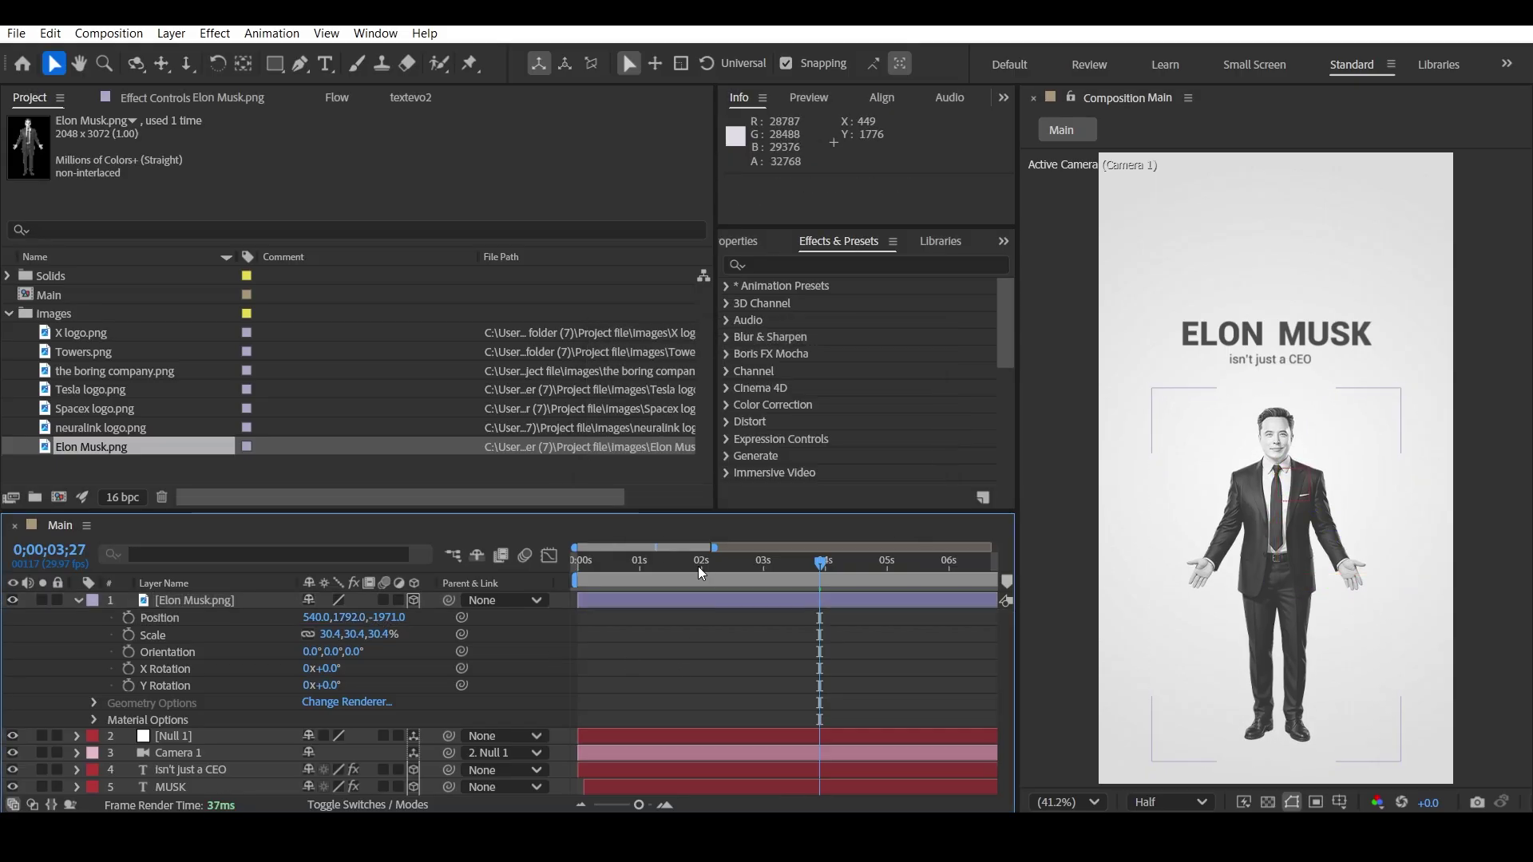
- Collapse the Elon Musk.png layer's properties and preview the camera reveal of the figure from the first frame
left_click(78, 600)
key("Home")
key("space")
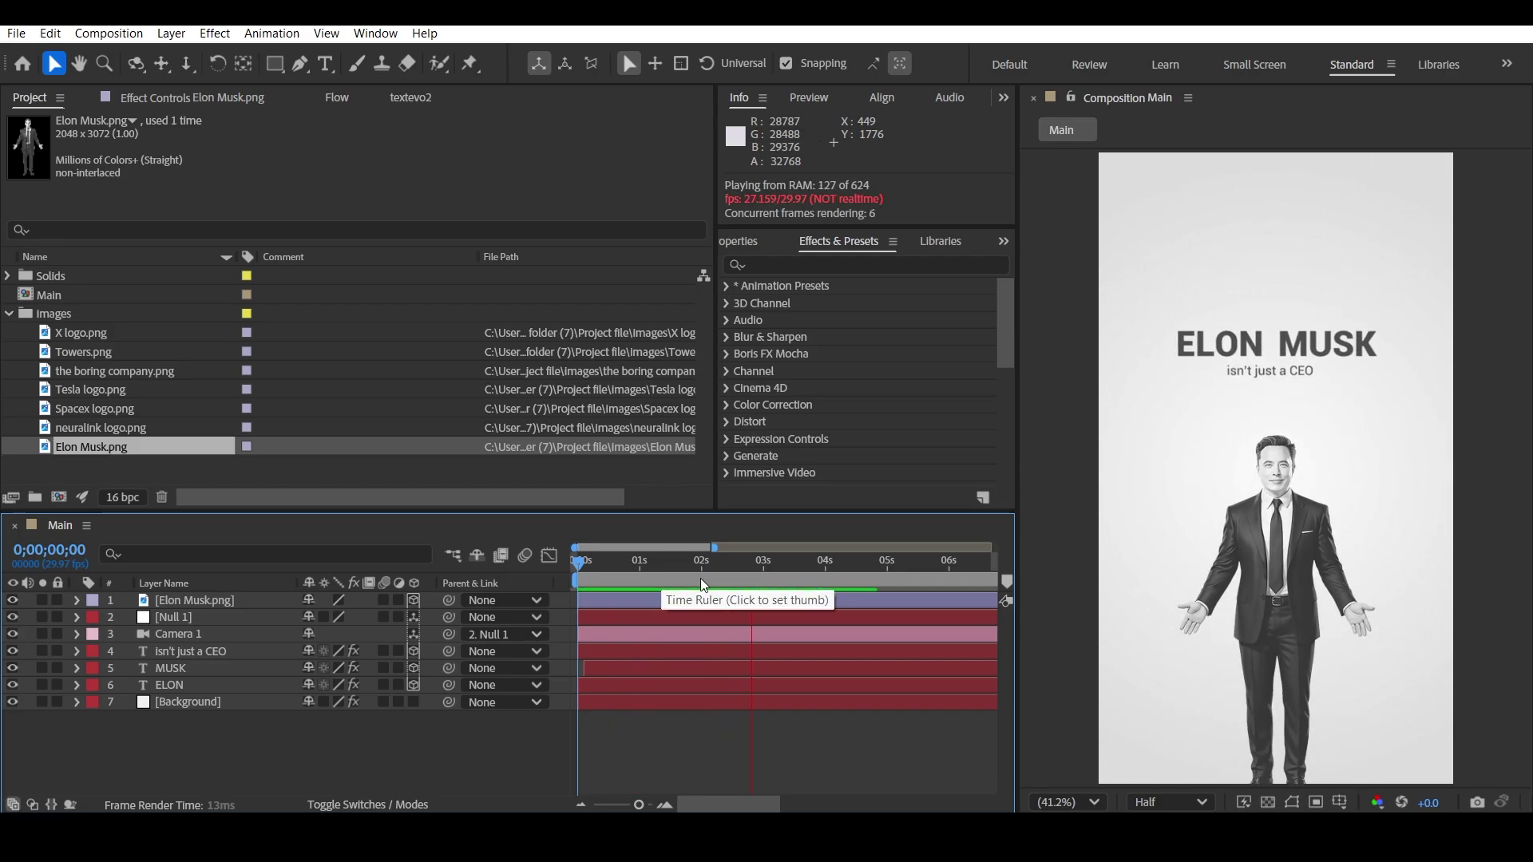
key("space")
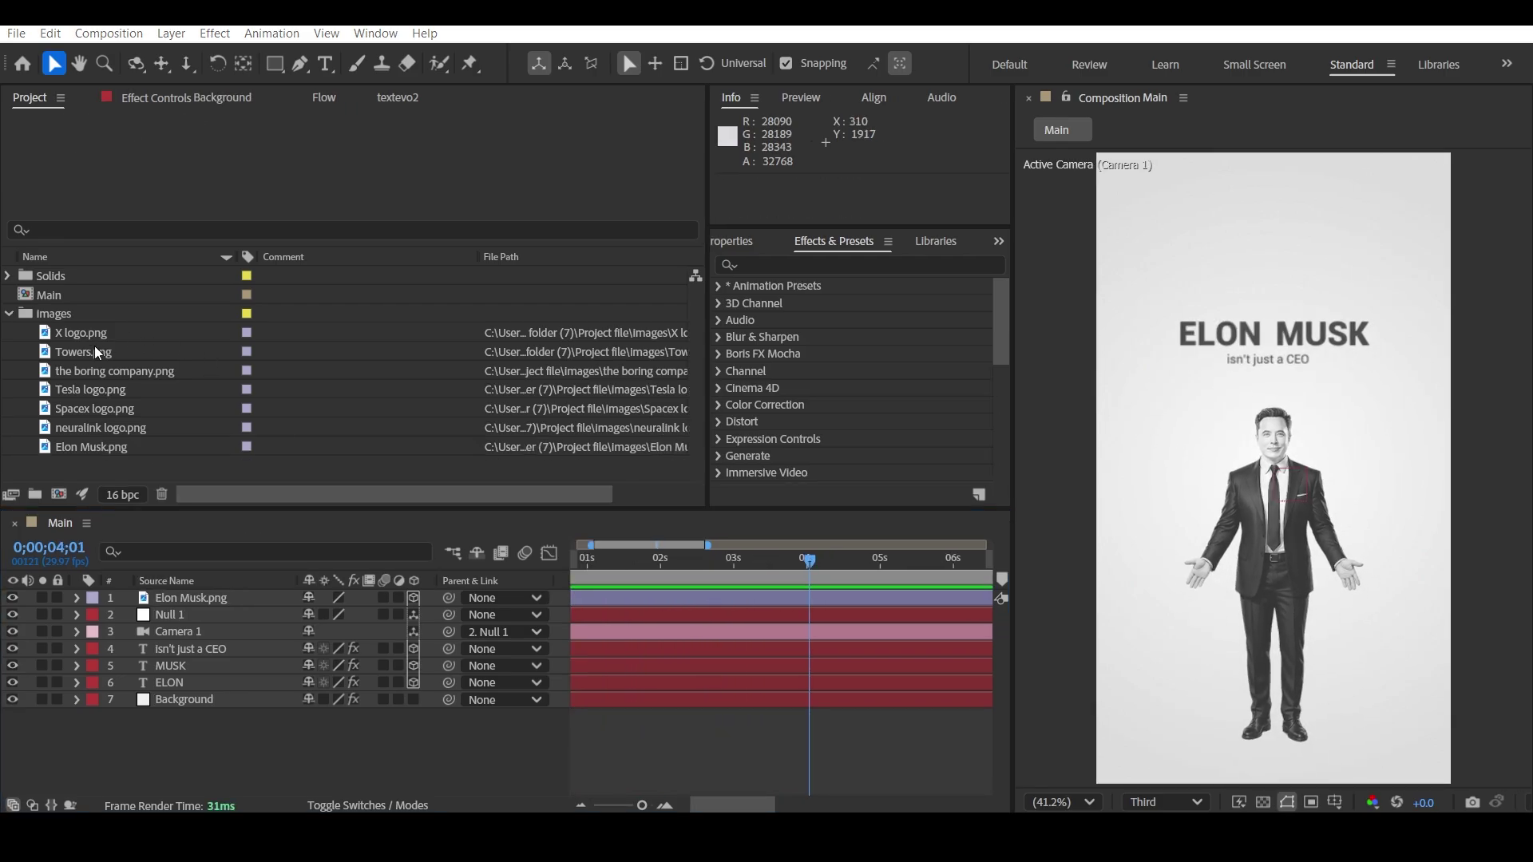
- Add Towers.png from the Images folder to the Main composition
left_click_drag(95, 353, 1253, 449)
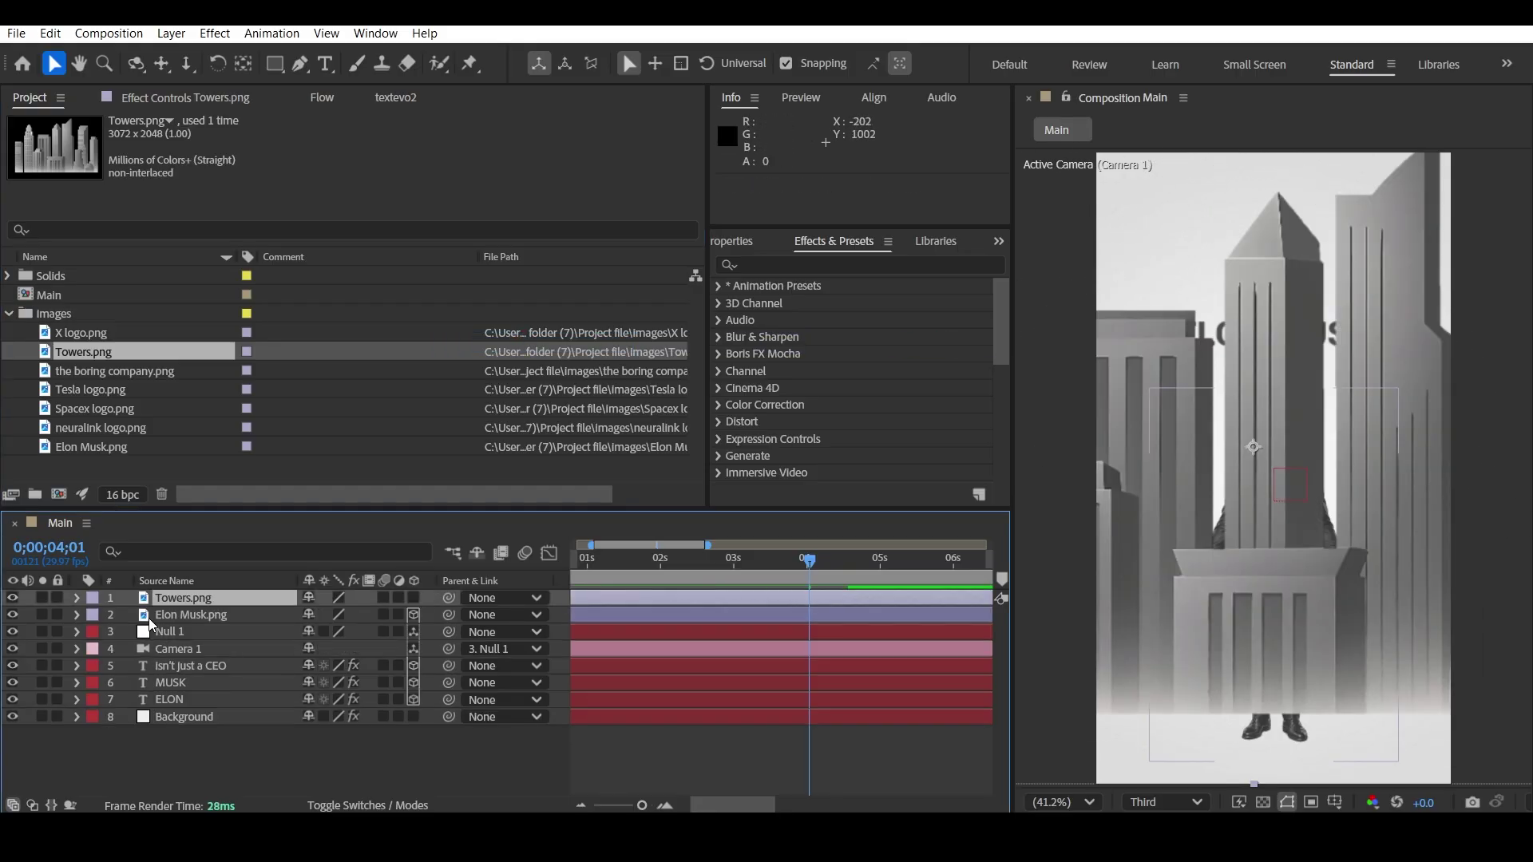
- Make the Towers.png layer 3D and place it behind the figure at Position 540, 1461, 2939 with Scale 73%
left_click(413, 598)
left_click(222, 598)
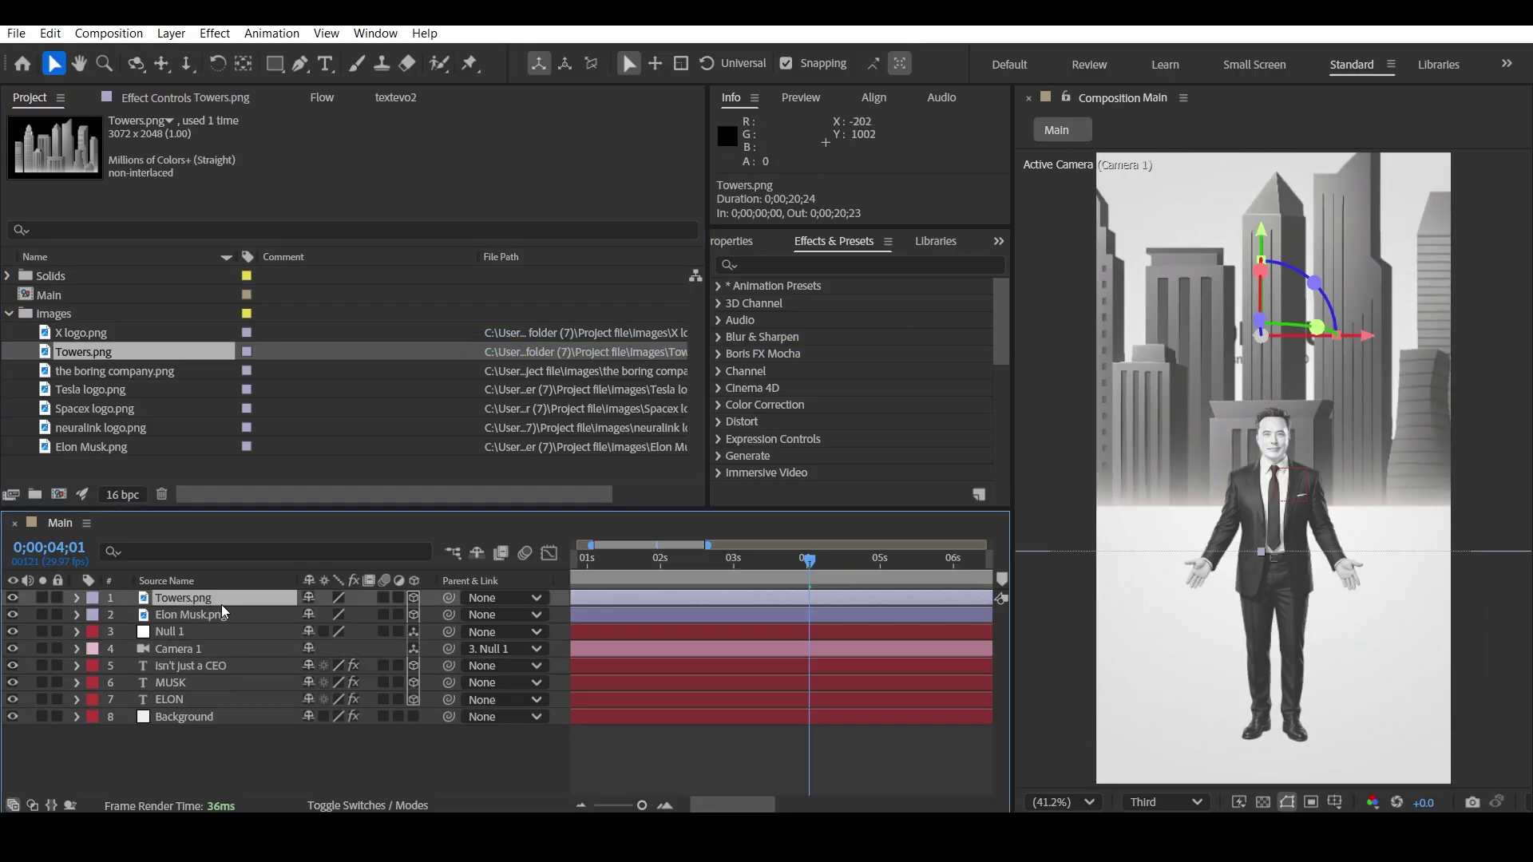
key("p")
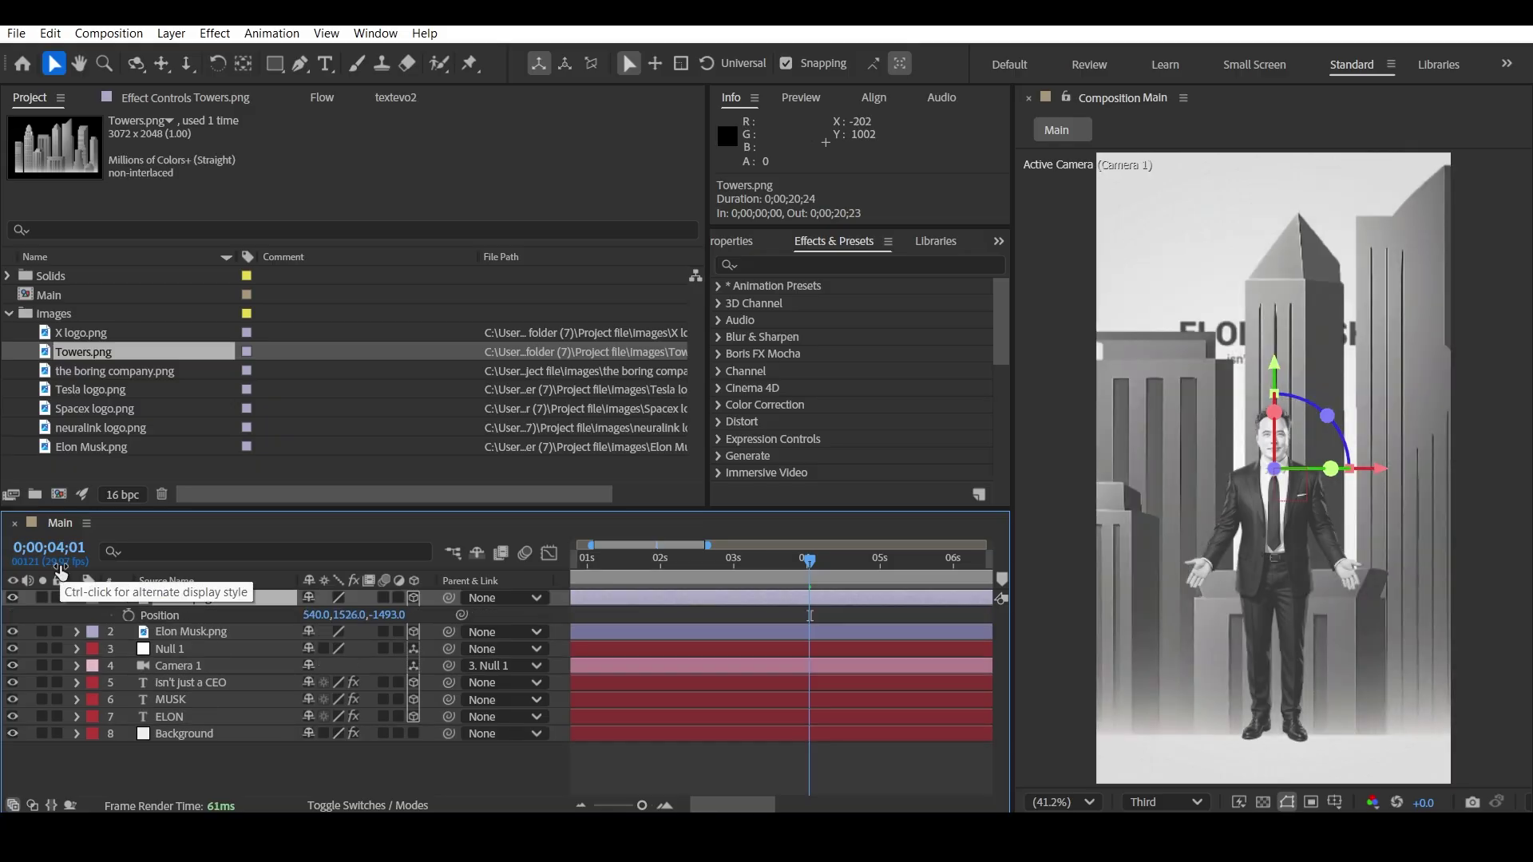
key("shift+s")
left_click_drag(391, 621, 478, 673)
left_click_drag(406, 615, 350, 635)
left_click(362, 781)
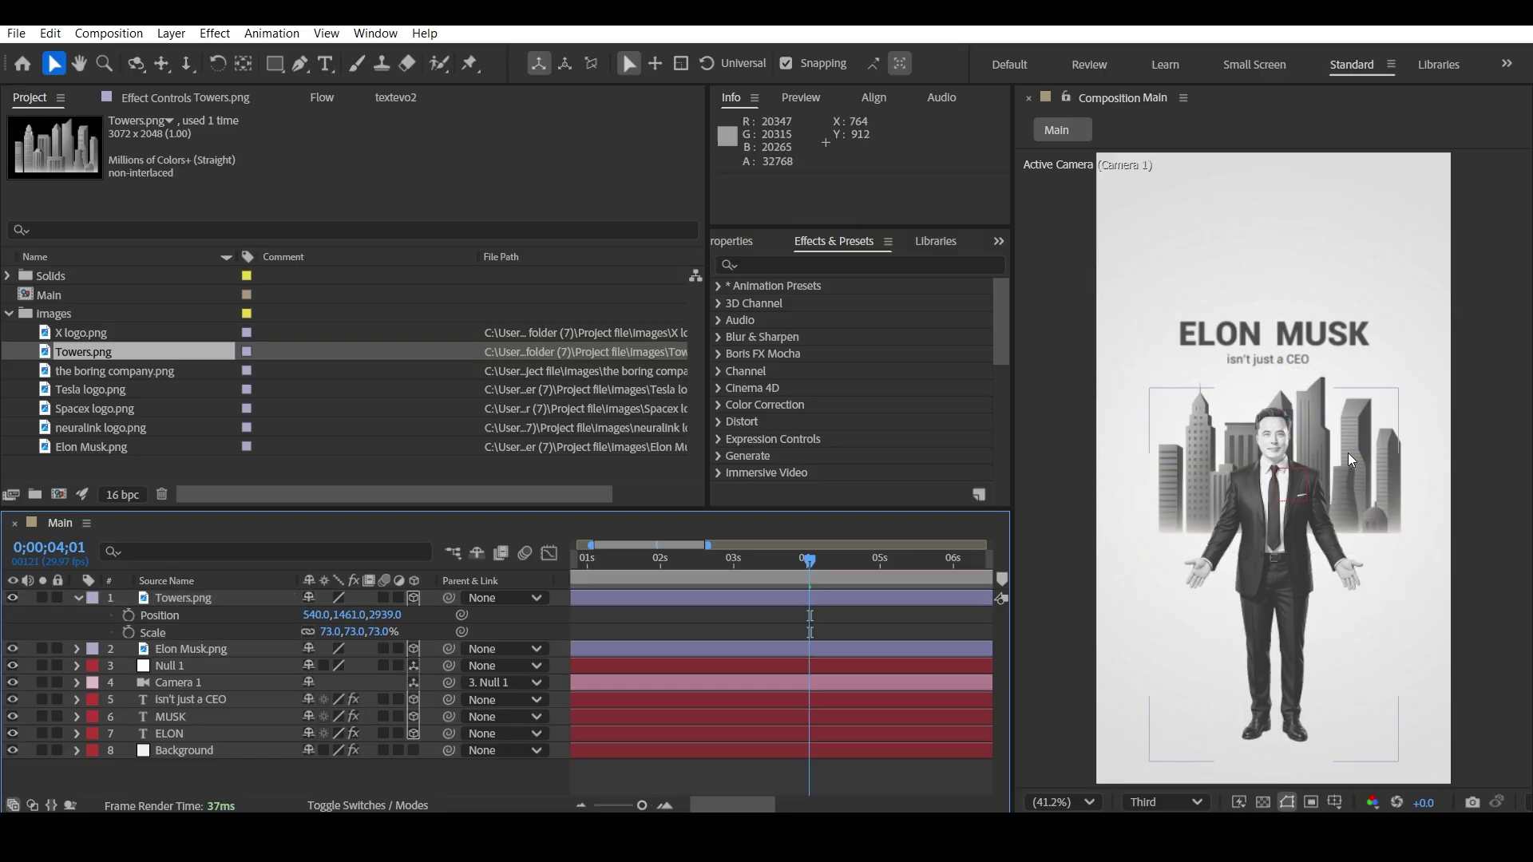
- Stretch the Towers.png layer horizontally to 81.8% width, keeping its other scale values at 73%
left_click(159, 597)
left_click_drag(1410, 461, 1428, 461)
left_click(384, 781)
left_click(1413, 461)
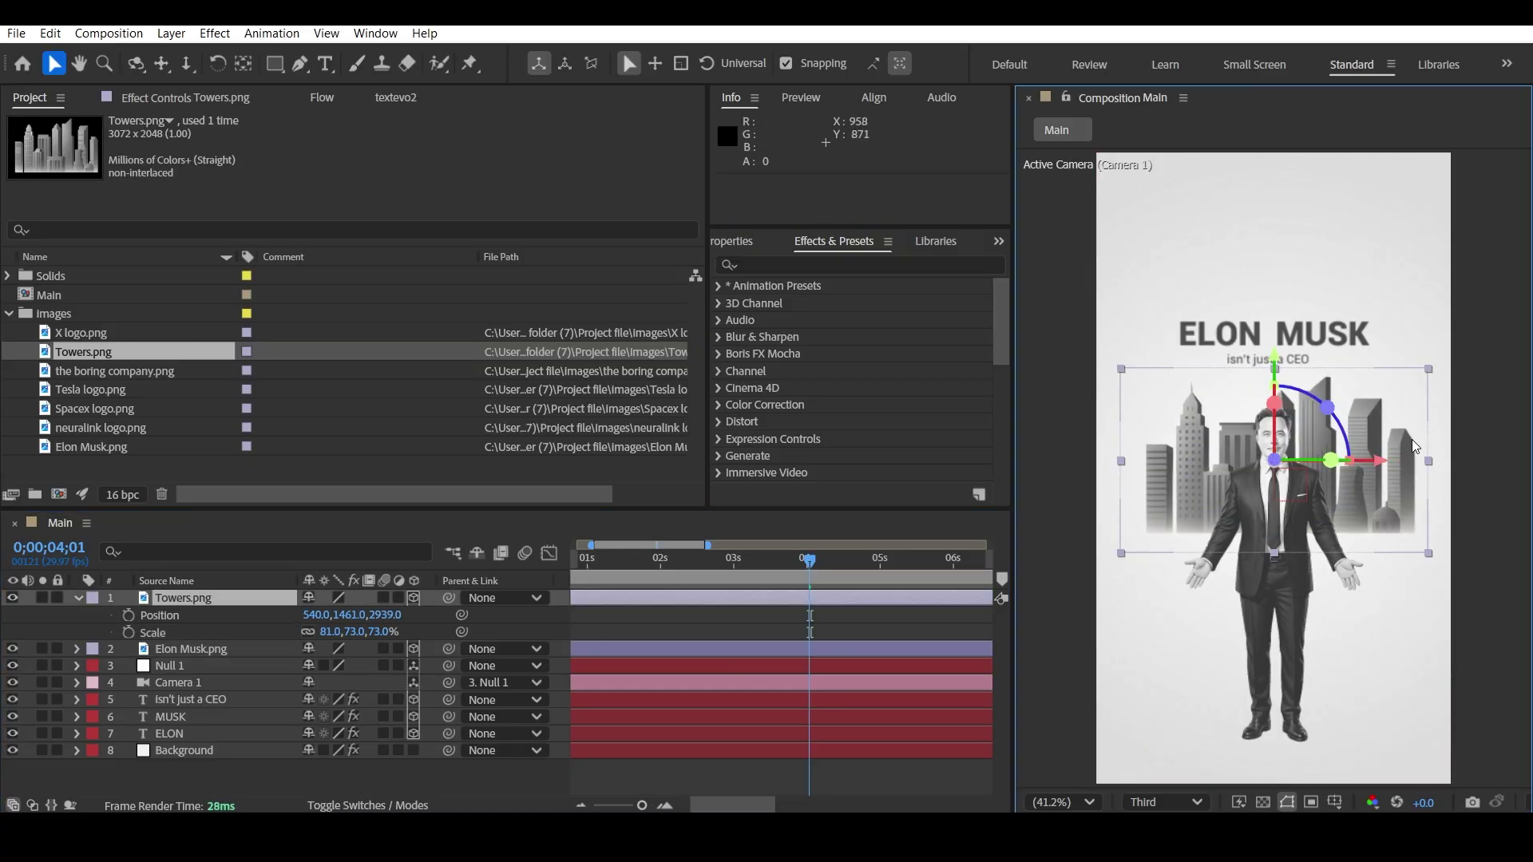
left_click(1437, 461)
key("ctrl+z")
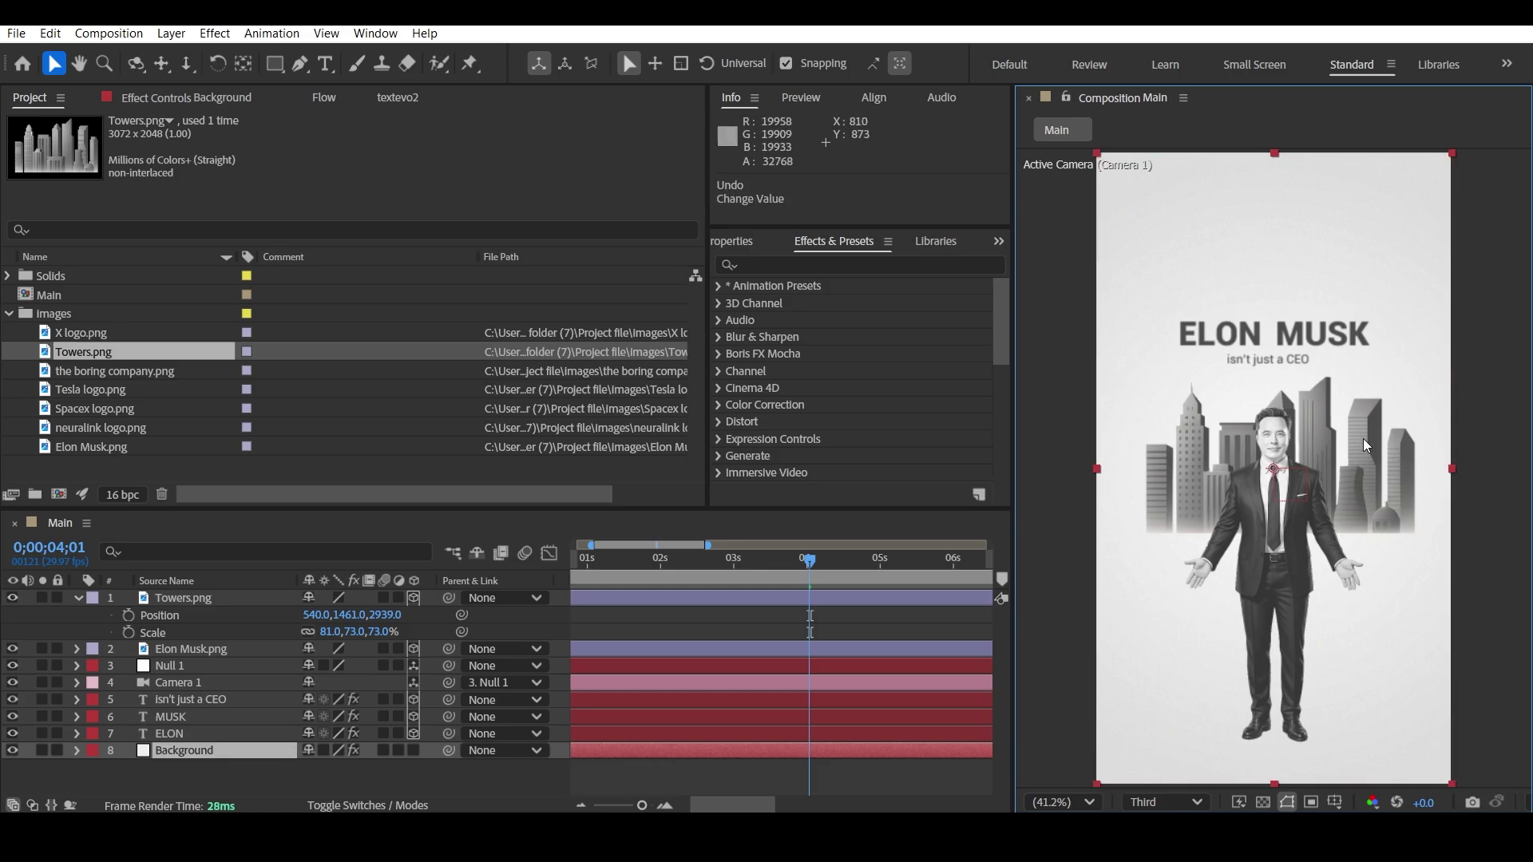
left_click(186, 598)
left_click_drag(1429, 460, 1433, 461)
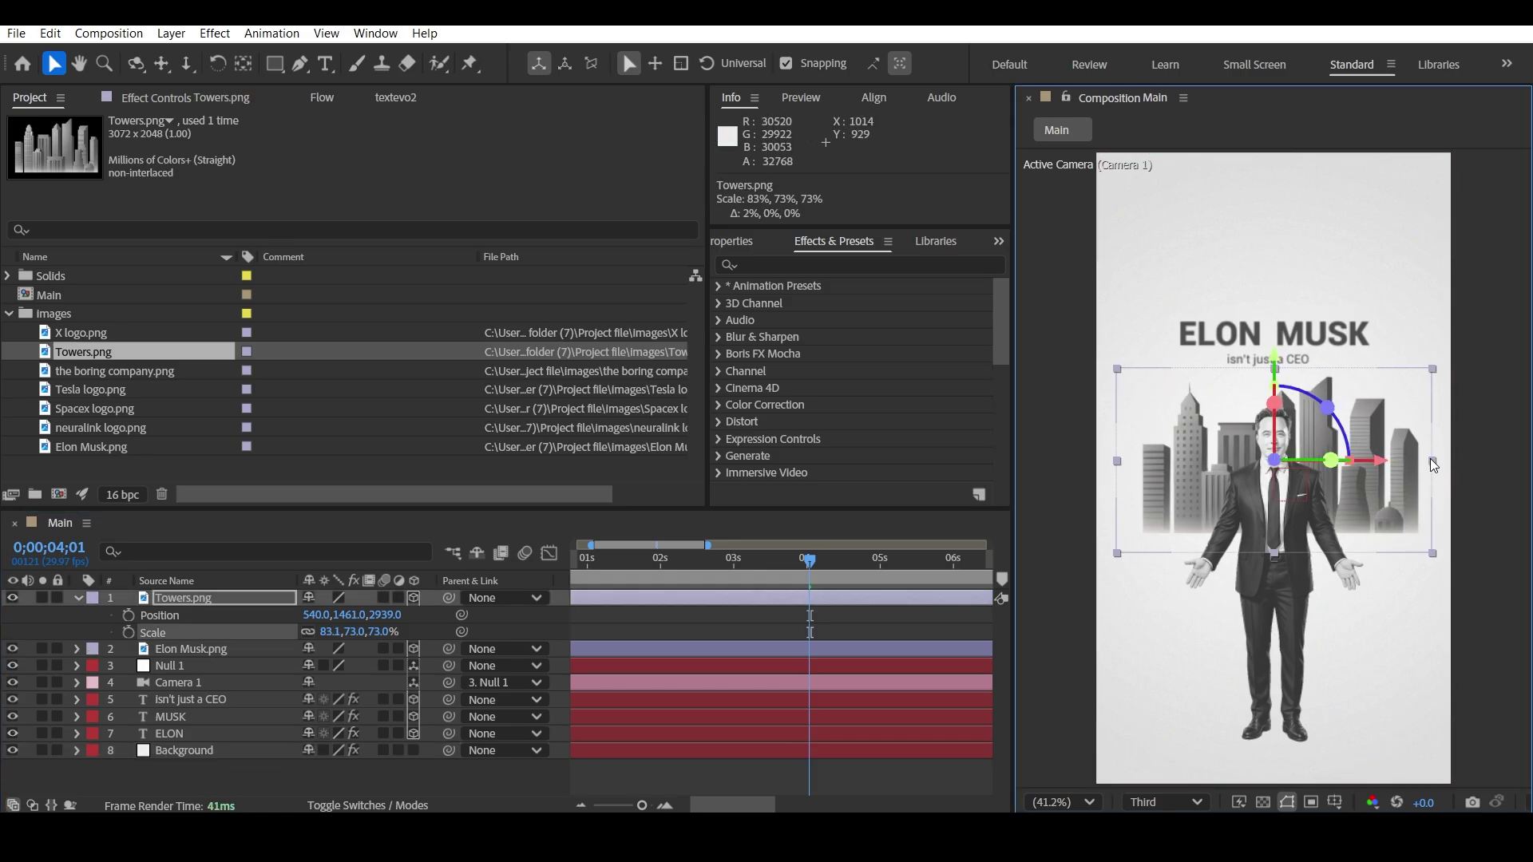
left_click(333, 790)
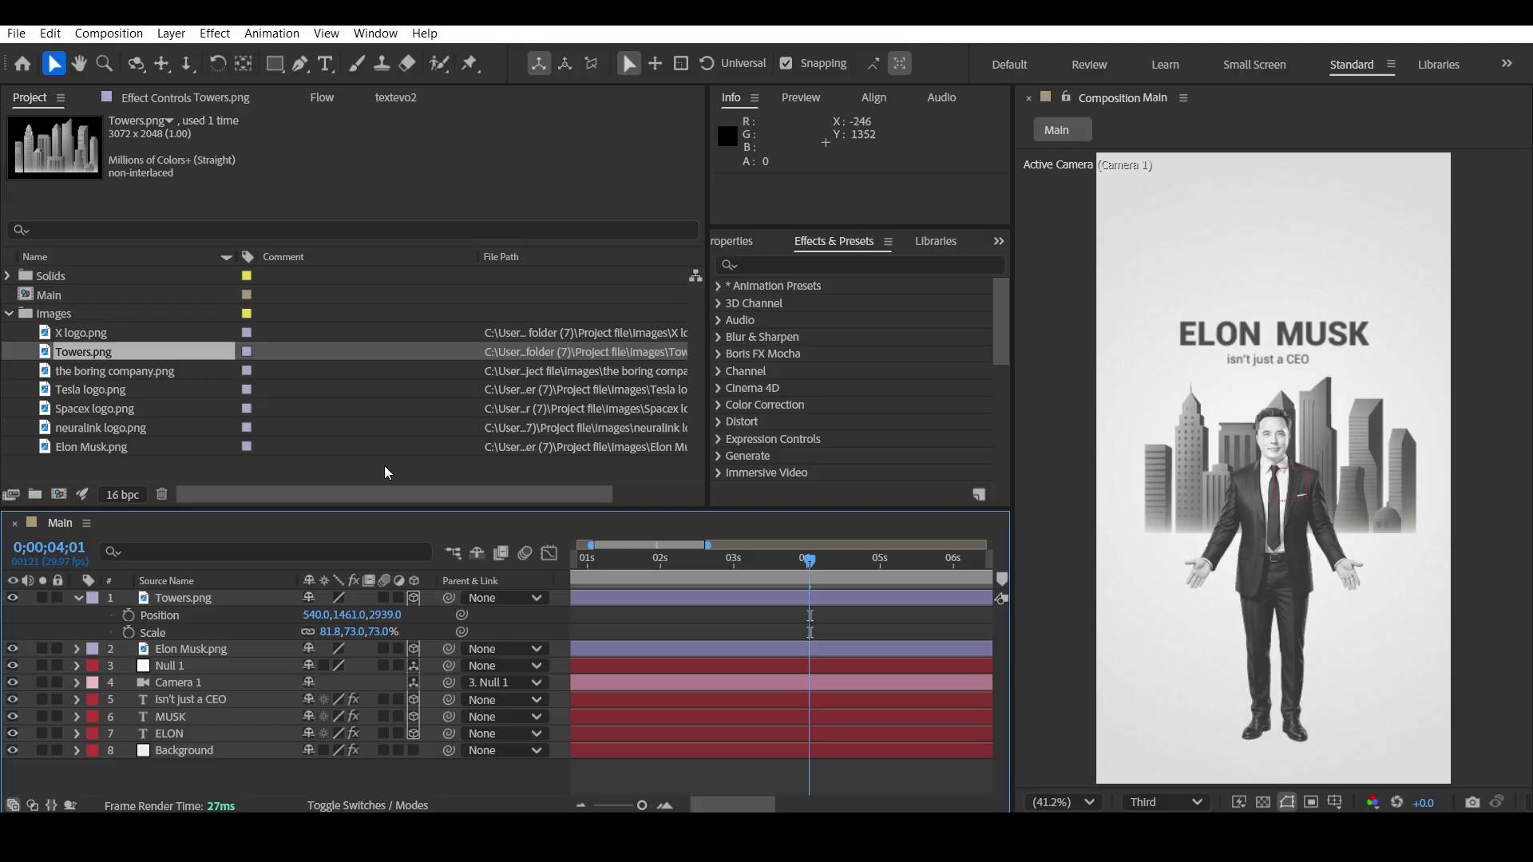
- Start a Pen tool mask on the Towers.png layer, placing the first vertex just outside the skyline's lower-right corner
left_click(186, 601)
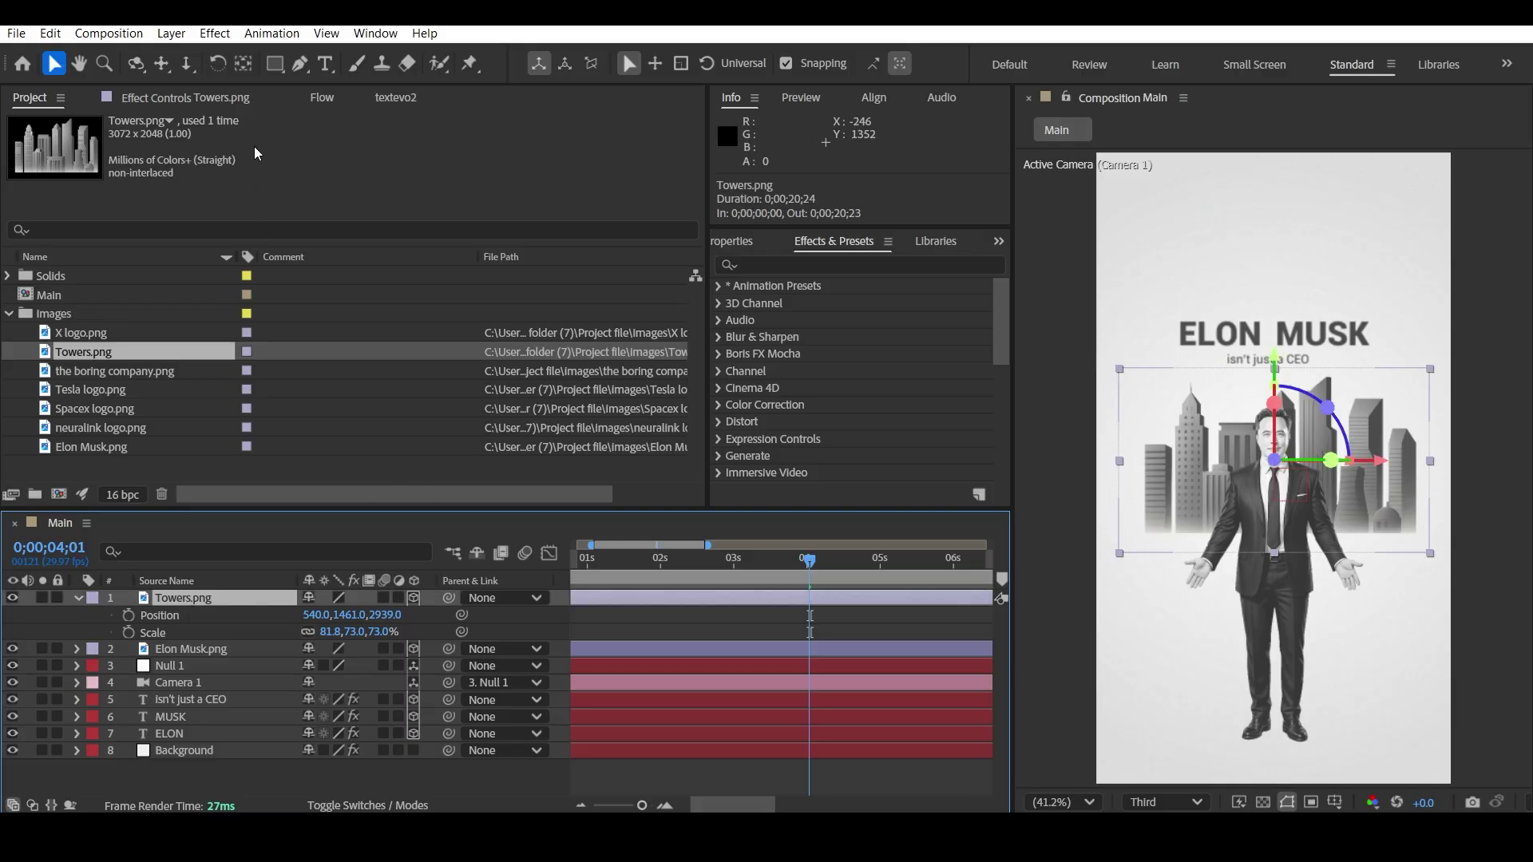
left_click(300, 64)
scroll(1381, 461, "up", 4)
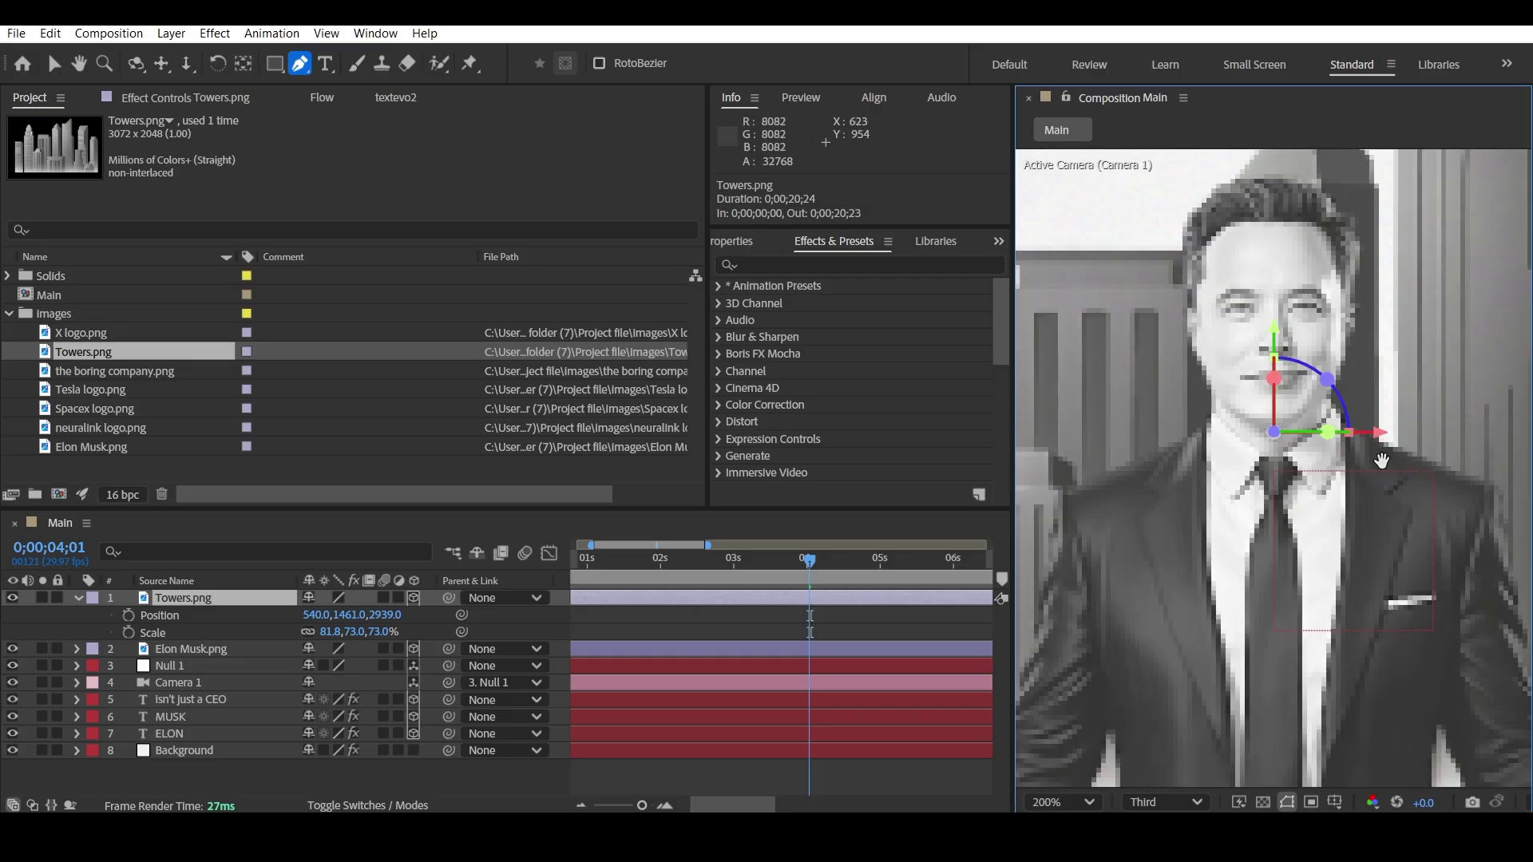
scroll(1381, 461, "down", 4)
scroll(1242, 520, "up", 2)
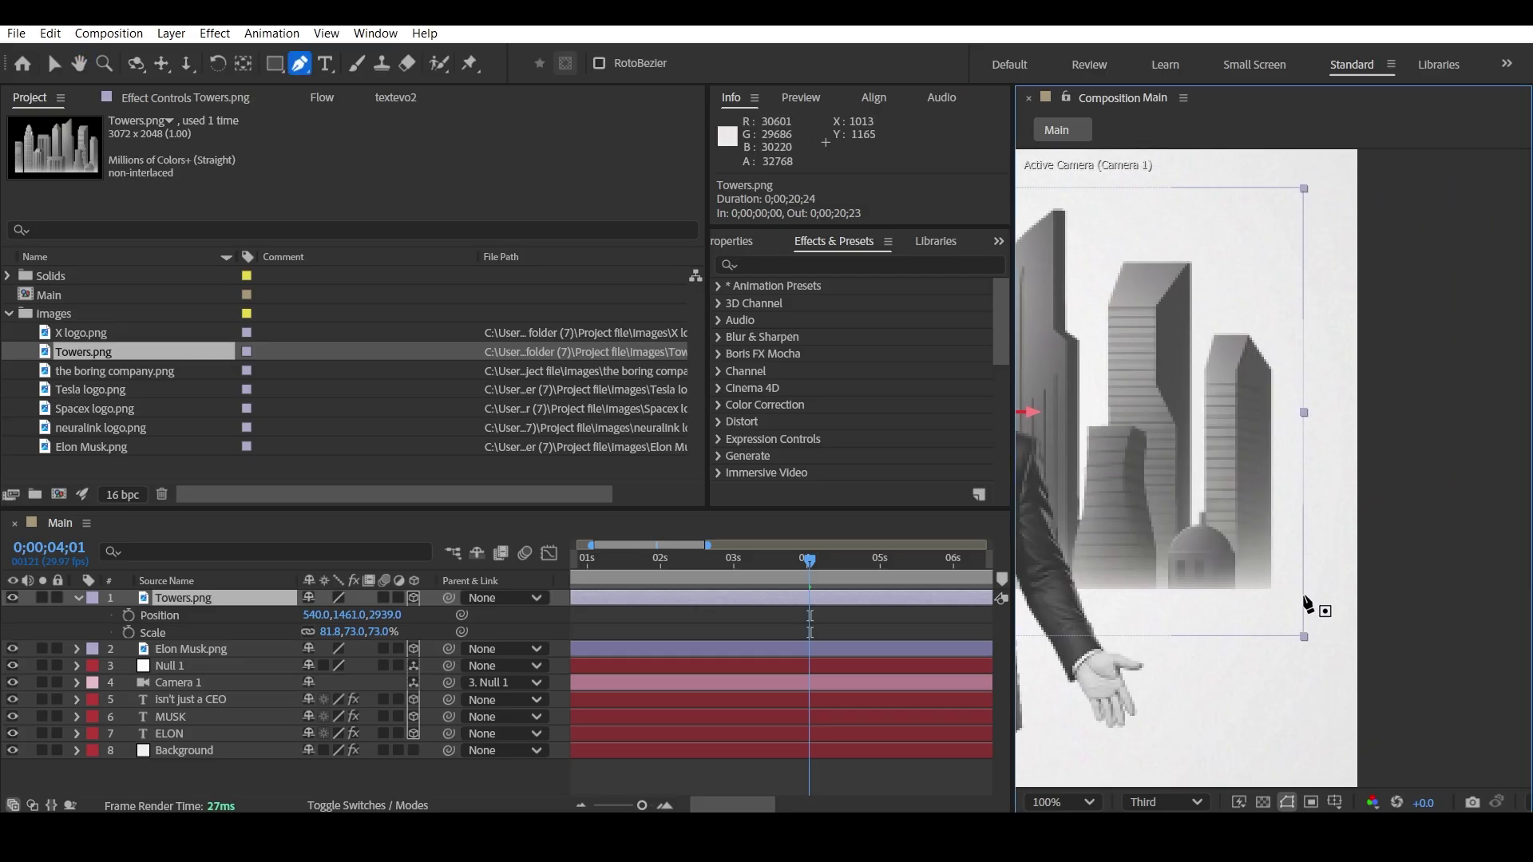
left_click(1280, 602)
left_click(1197, 523)
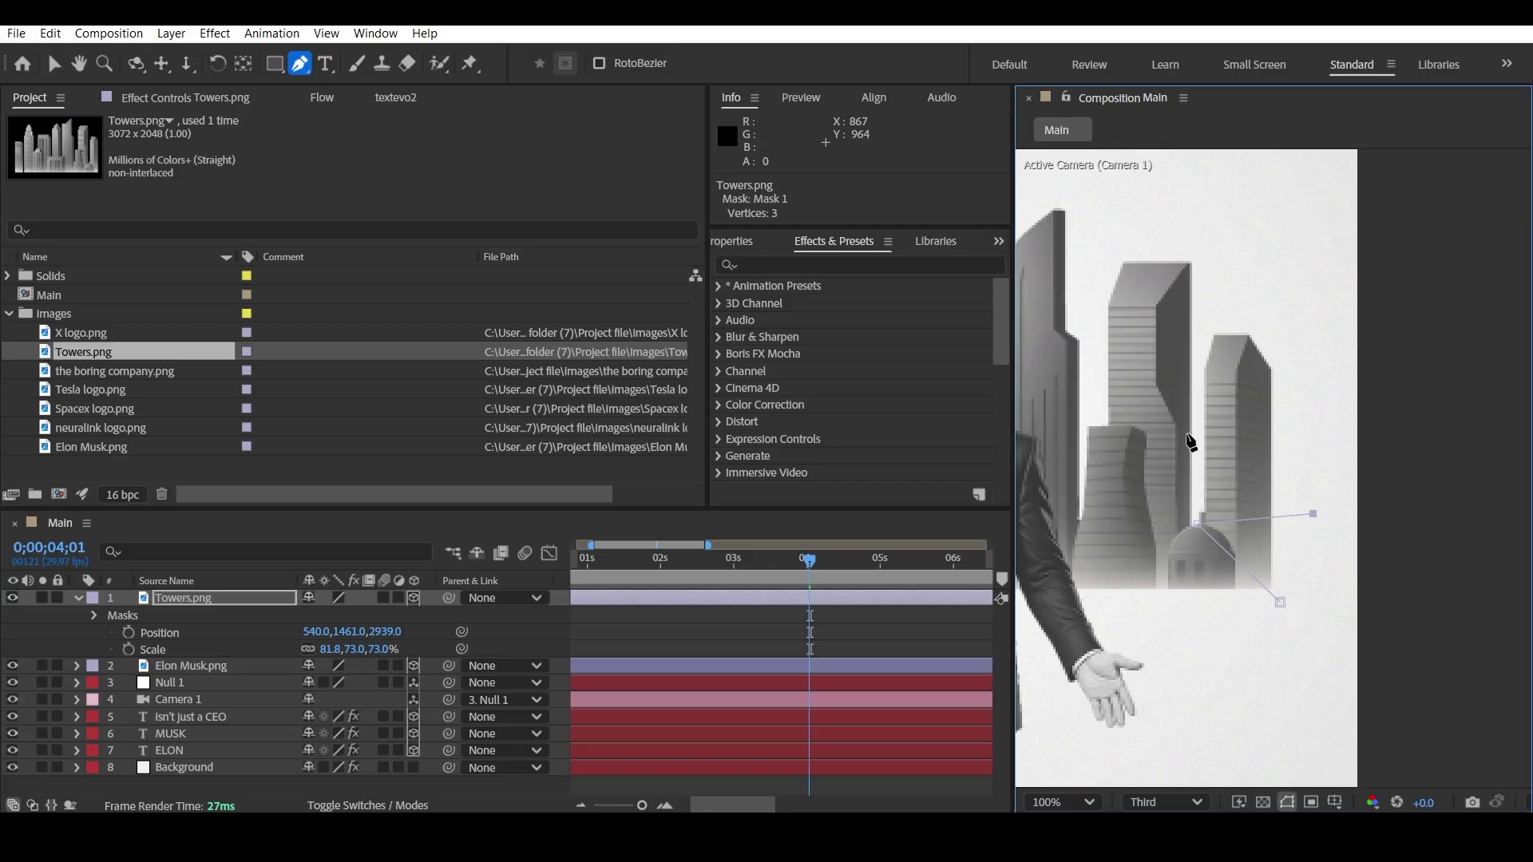
key("ctrl+z")
key("ctrl+z")
key("ctrl+z")
- Trace the mask in a zigzag up the skyline's right edge, alternating vertices outside and between the outermost towers
left_click(1295, 606)
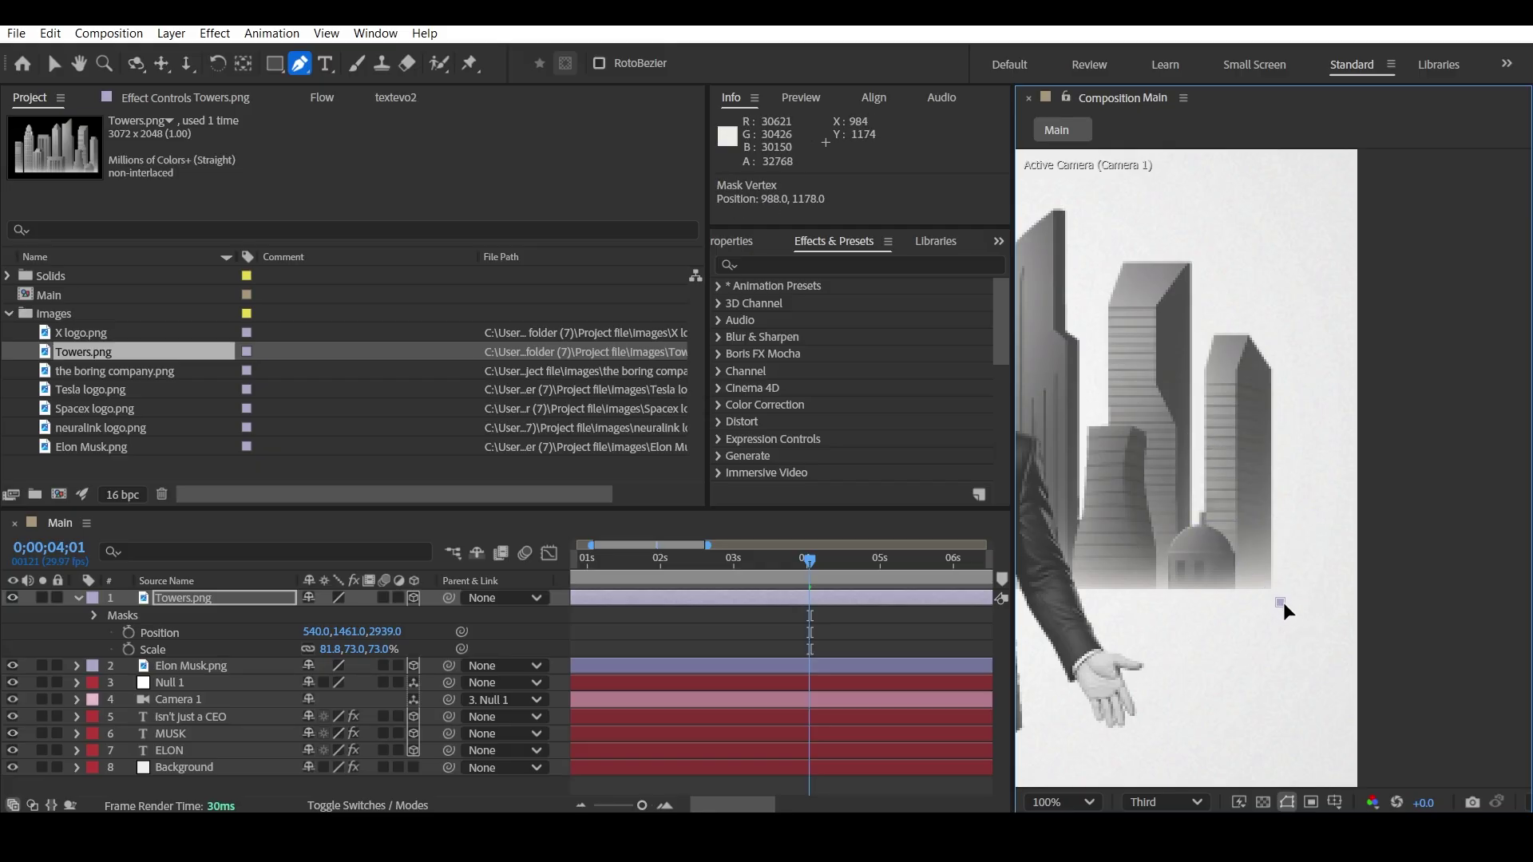
left_click(1197, 521)
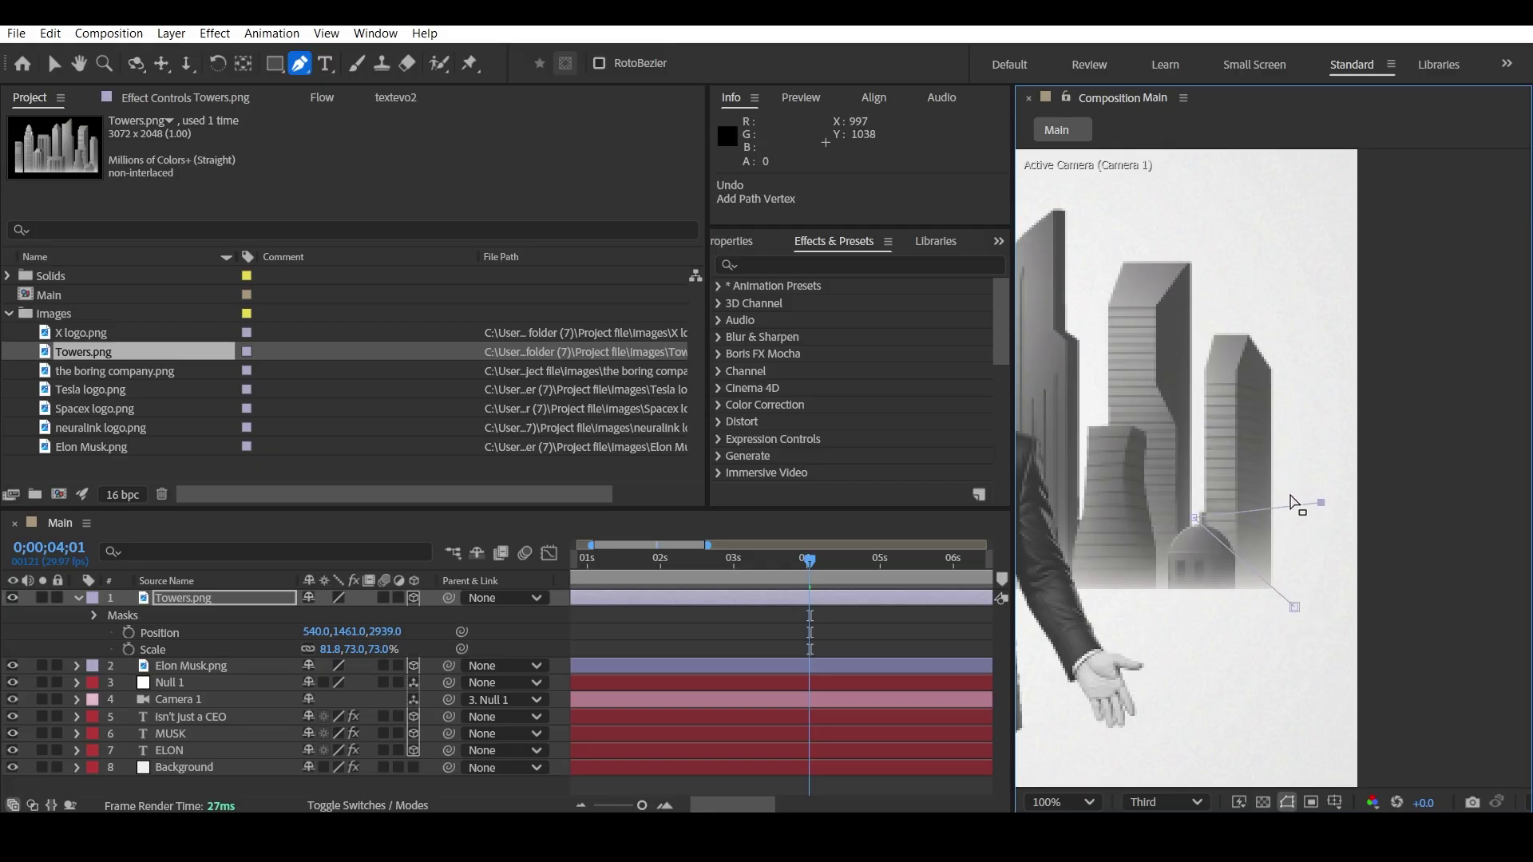
left_click_drag(1320, 503, 1307, 522)
left_click(1187, 453)
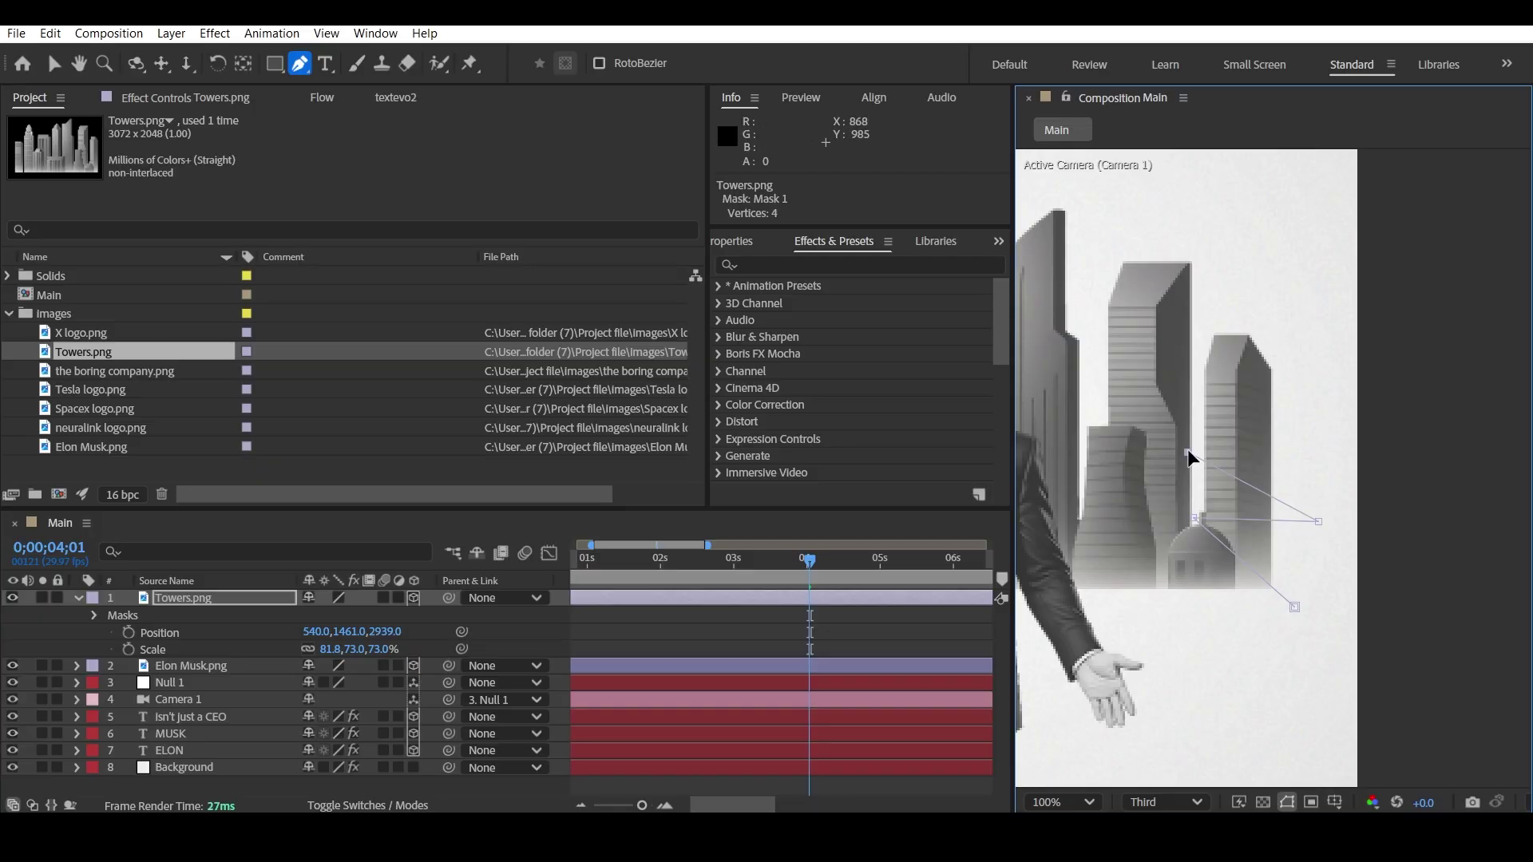
left_click(1305, 349)
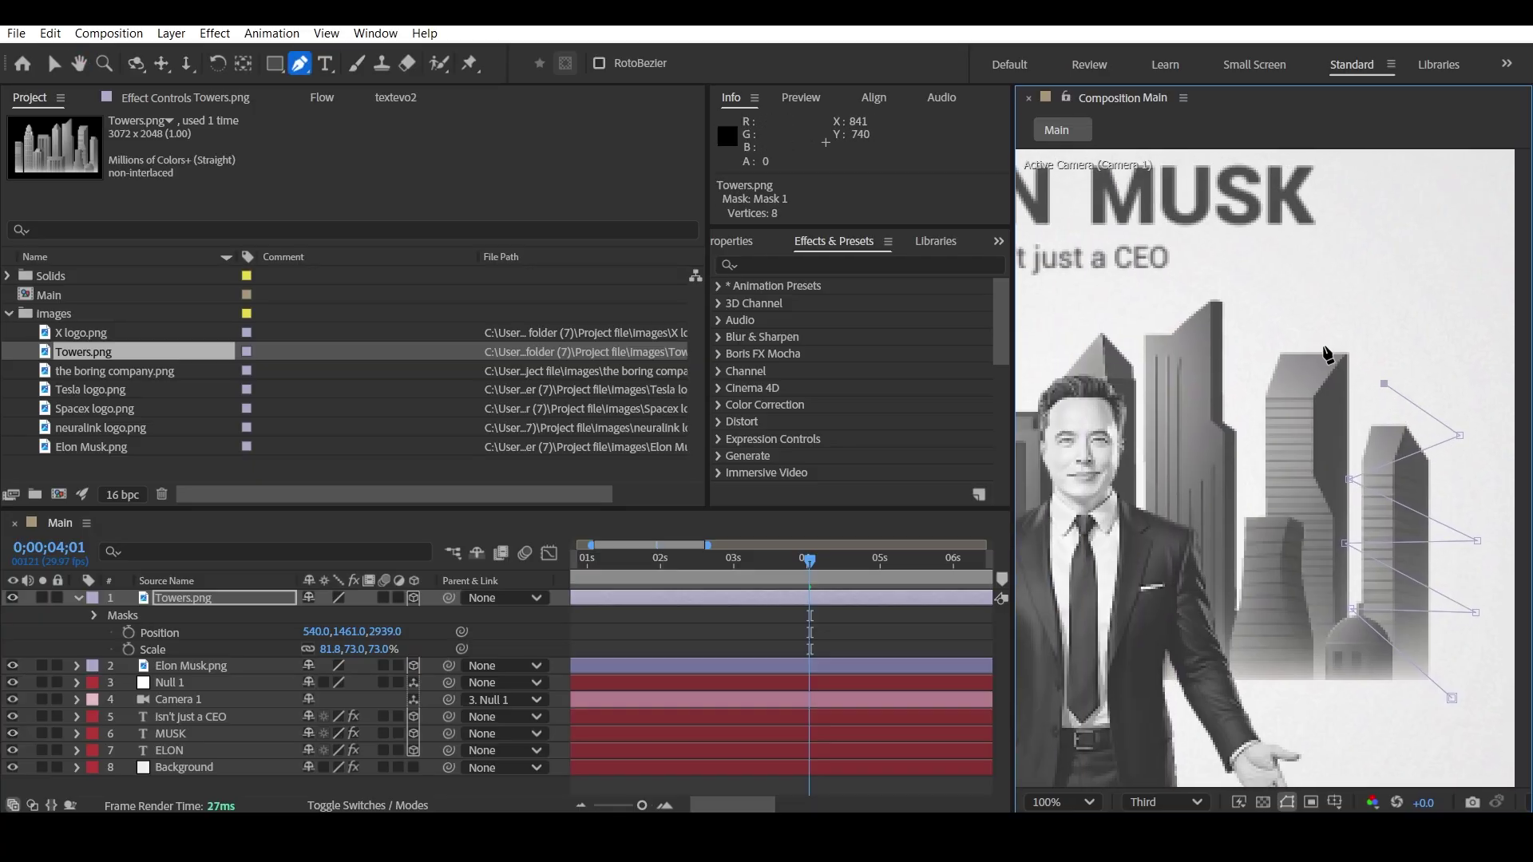
- Continue the mask path across the tops of the towers to the skyline's upper-left side
left_click_drag(1155, 296, 1387, 264)
left_click(1287, 273)
left_click(1157, 274)
left_click_drag(1092, 293, 1246, 274)
left_click(1198, 279)
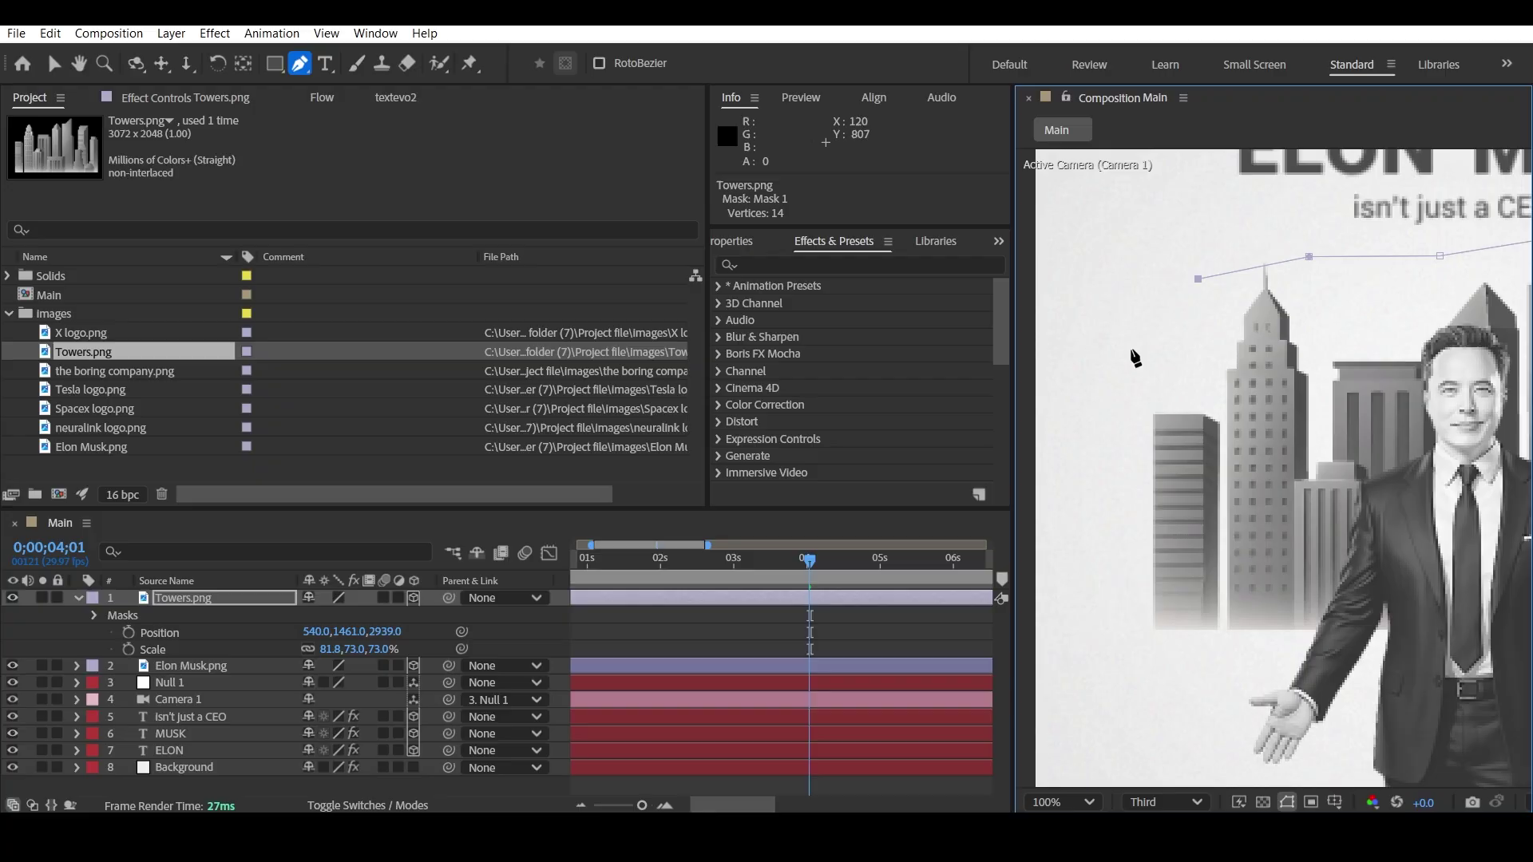
- Bring the mask path down the skyline's left edge in a zigzag and close it along the towers' base
left_click(1120, 411)
left_click(1248, 626)
left_click_drag(1332, 620, 1125, 585)
left_click(1269, 570)
left_click(1204, 573)
left_click(1400, 579)
left_click(1190, 614)
left_click_drag(1417, 591, 1243, 588)
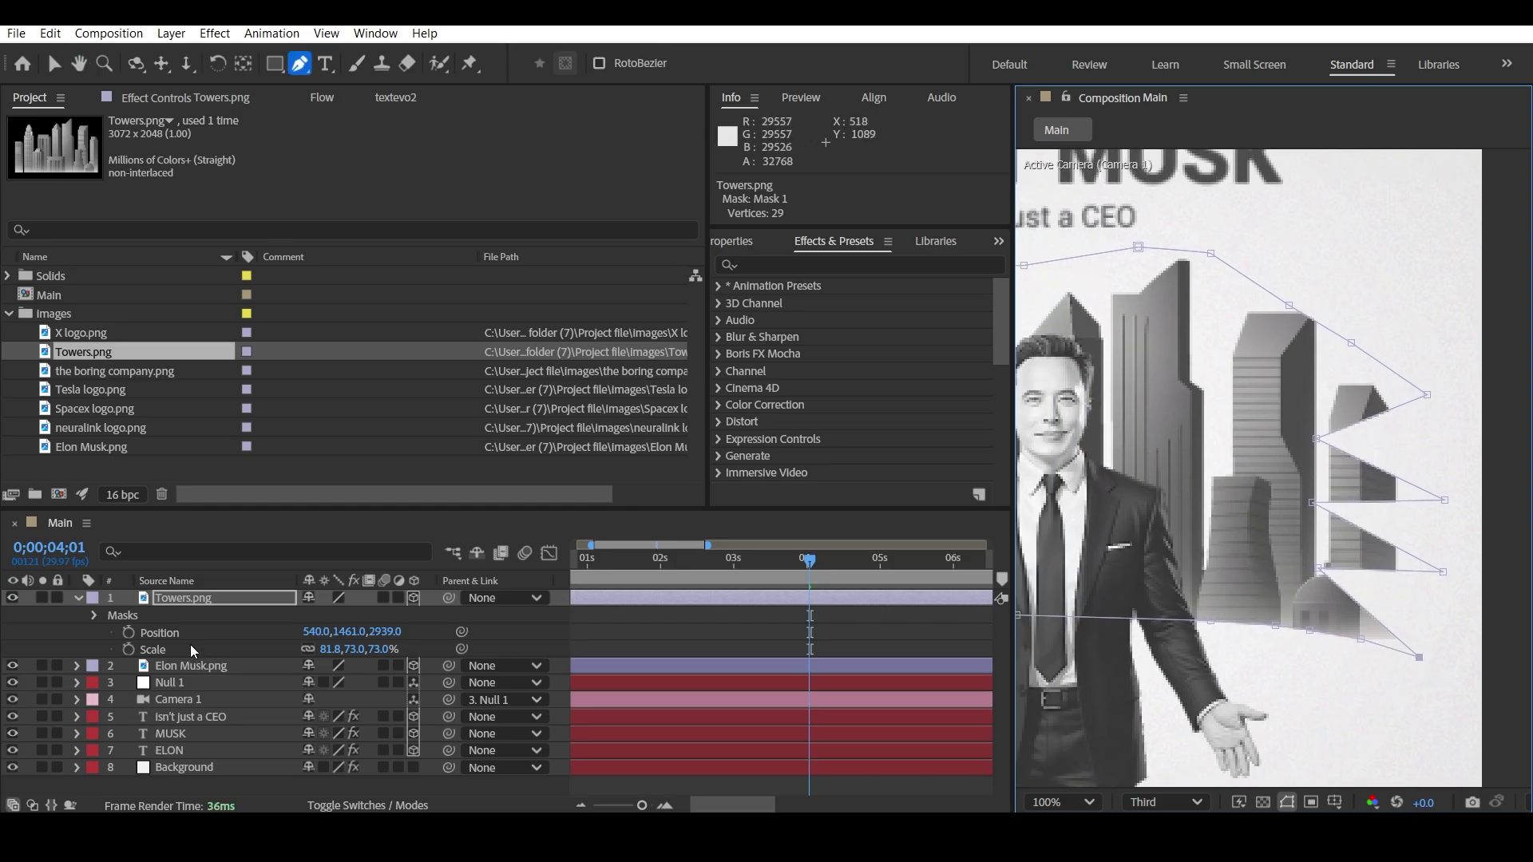
- Expand Mask 1 of Towers.png, then set its Mask Expansion to -117 pixels and Mask Feather to 172 pixels
left_click(183, 605)
left_click(154, 619)
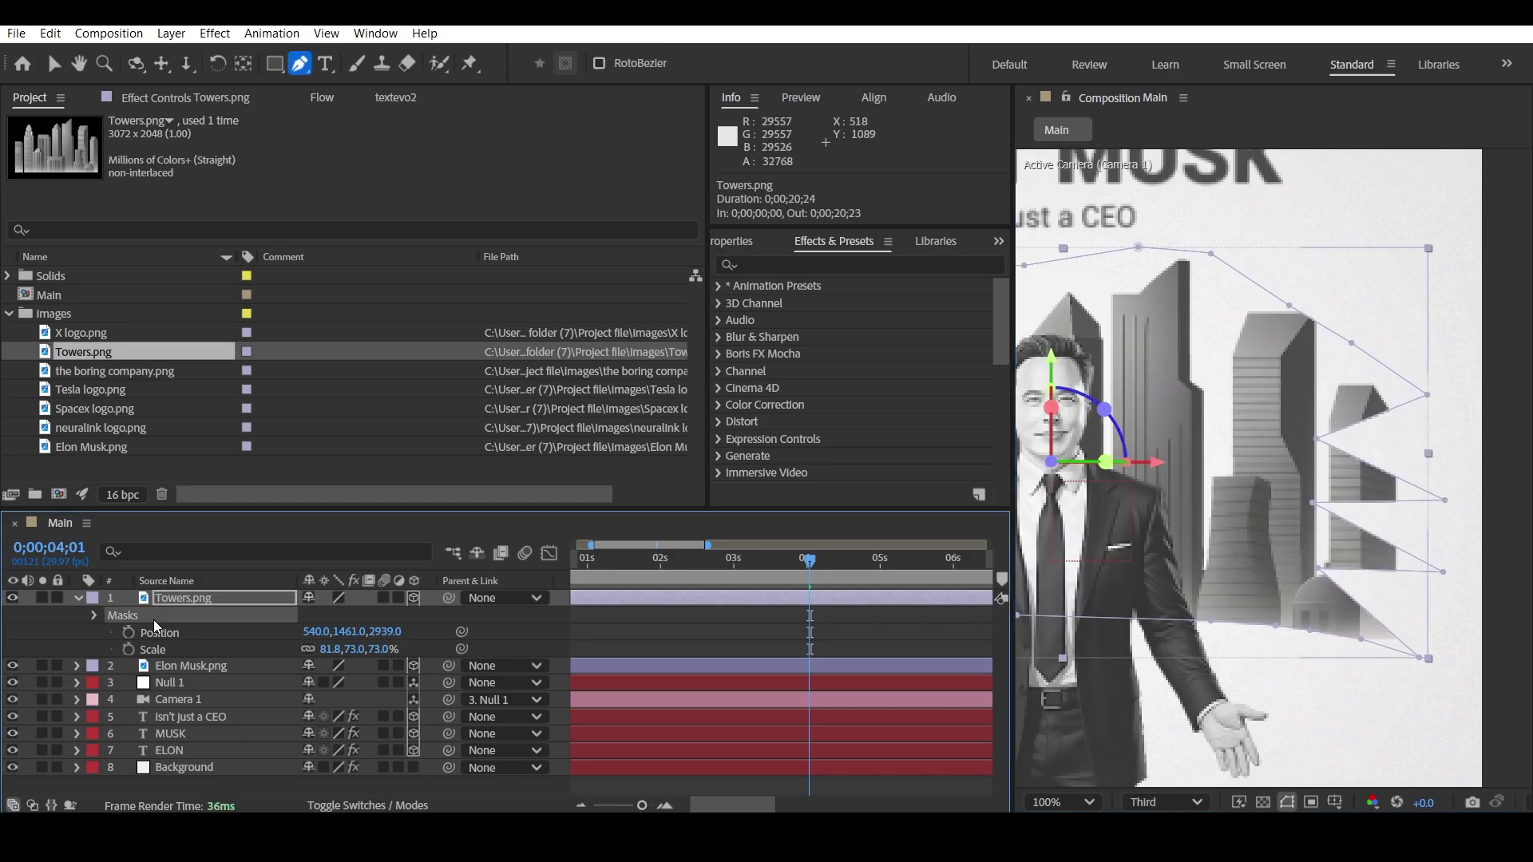
left_click(95, 614)
left_click(111, 632)
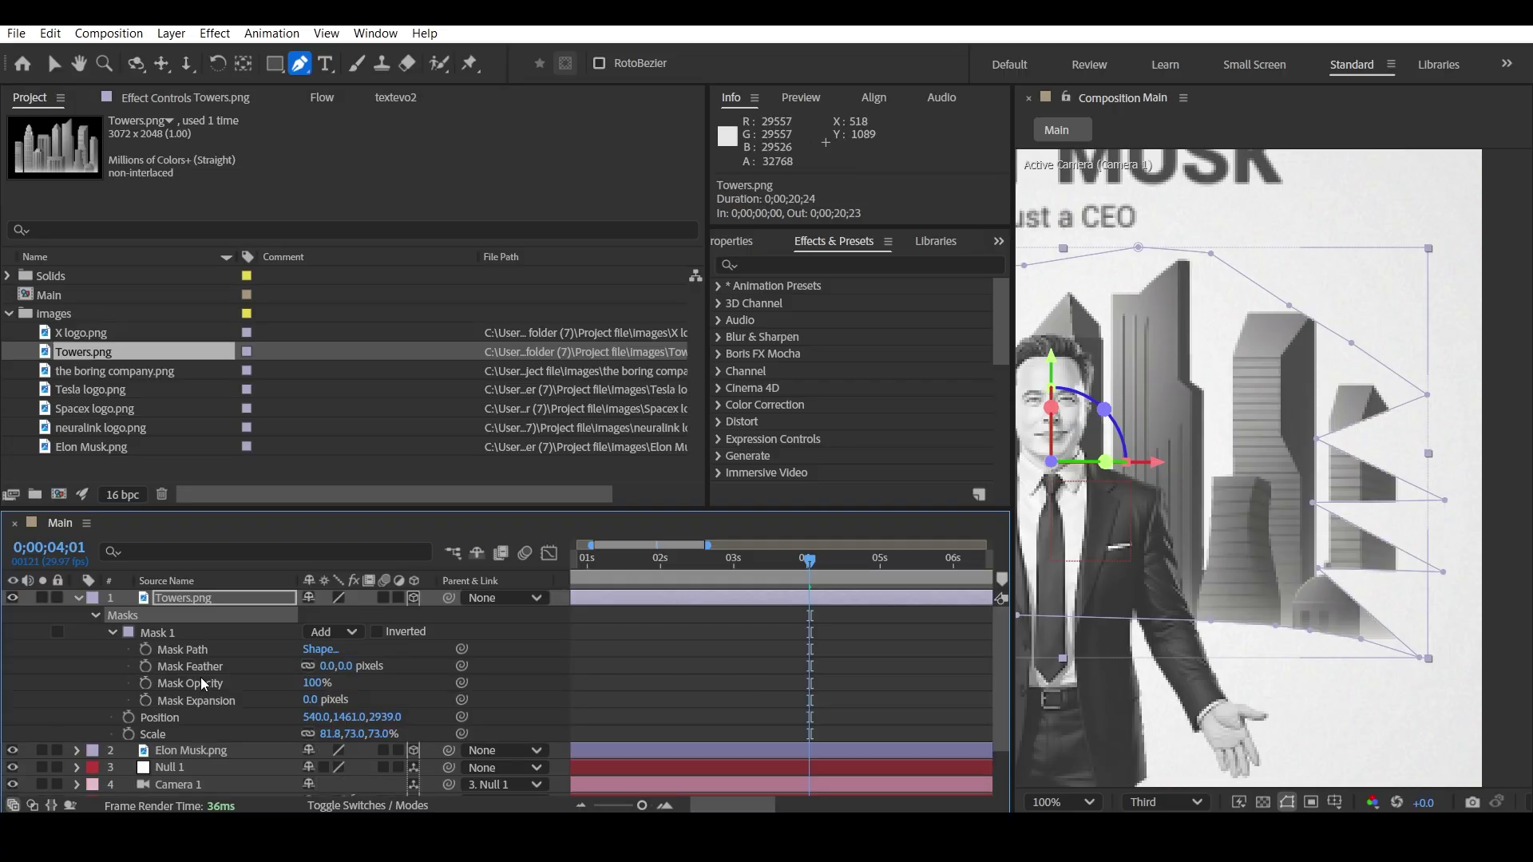
scroll(1245, 594, "down", 2)
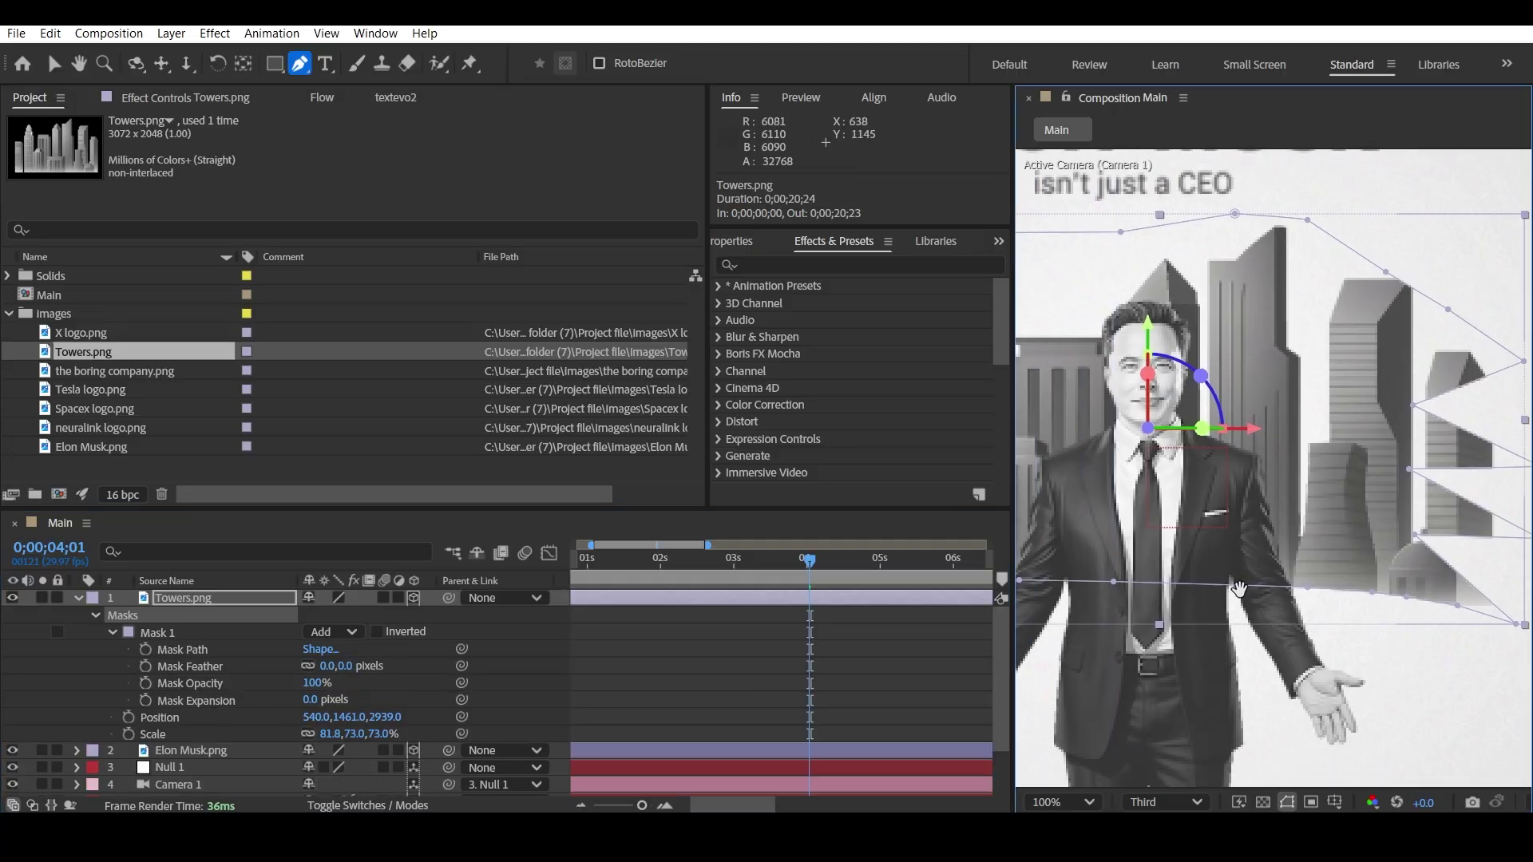
left_click(196, 702)
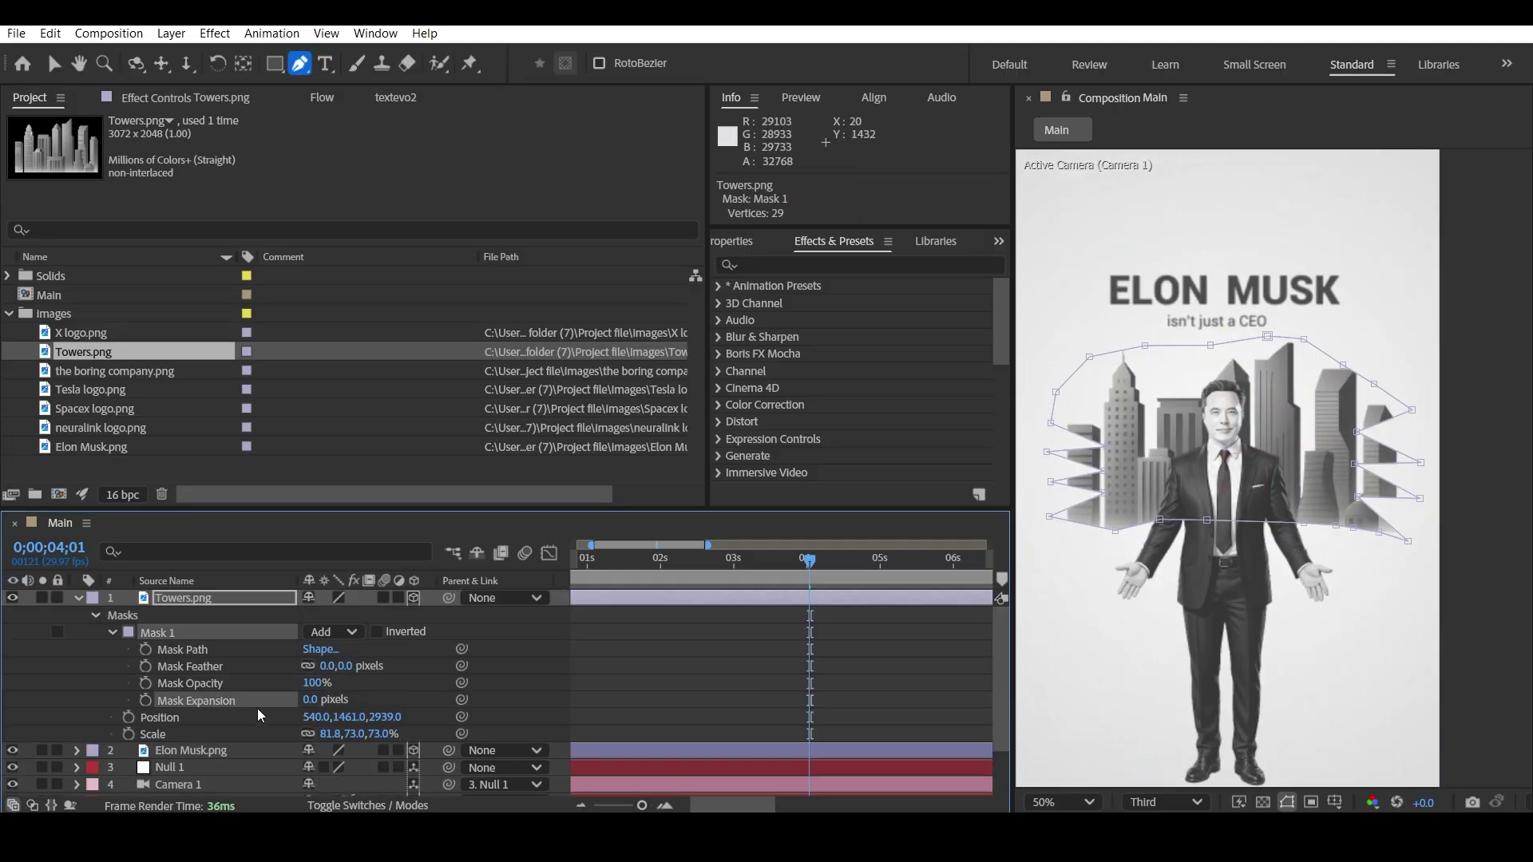
left_click_drag(310, 699, 196, 701)
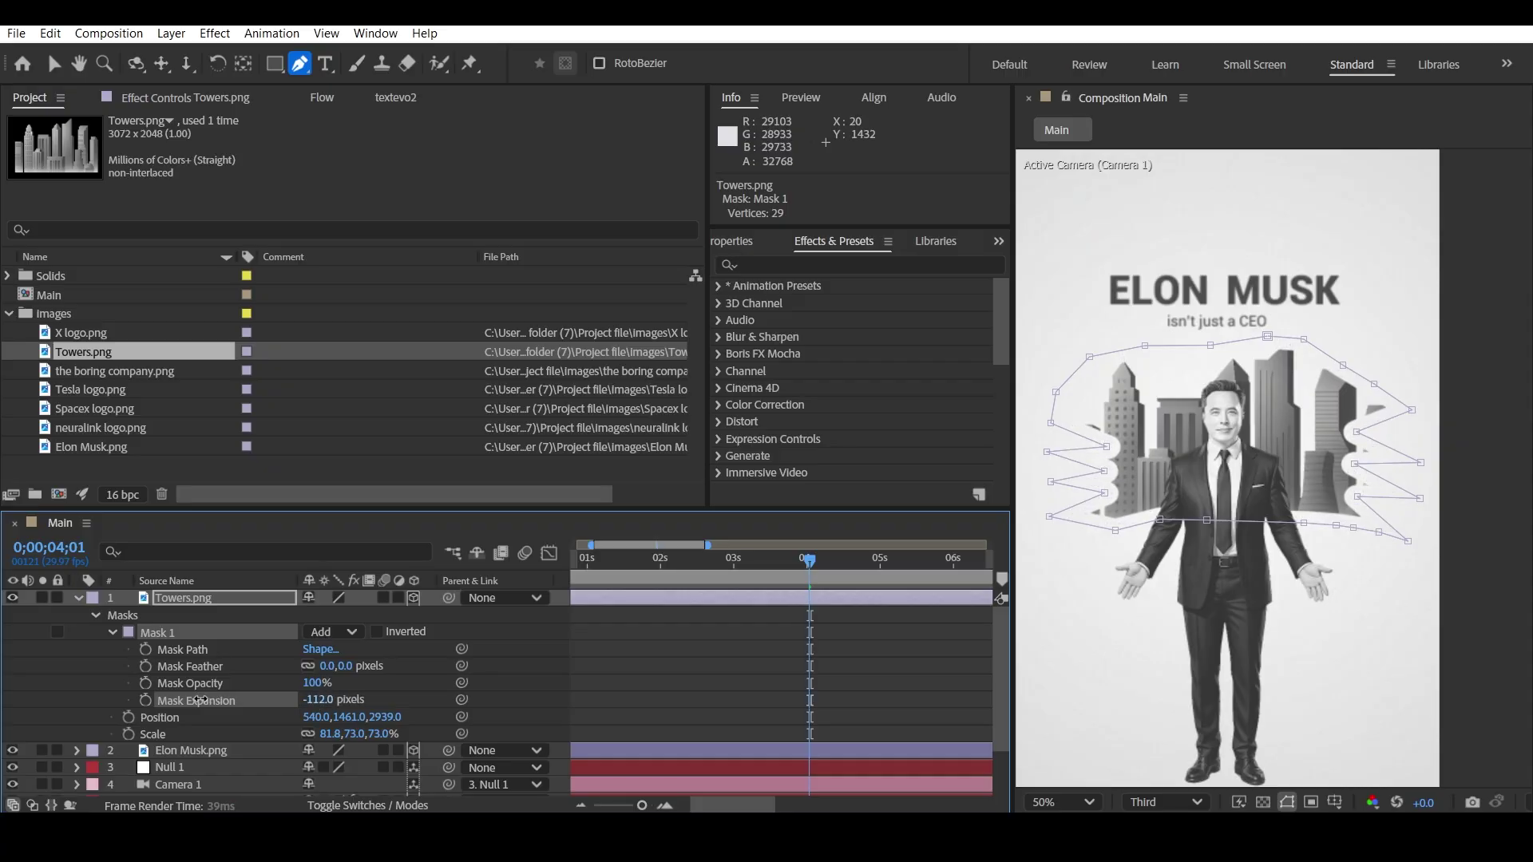
left_click_drag(327, 675, 498, 665)
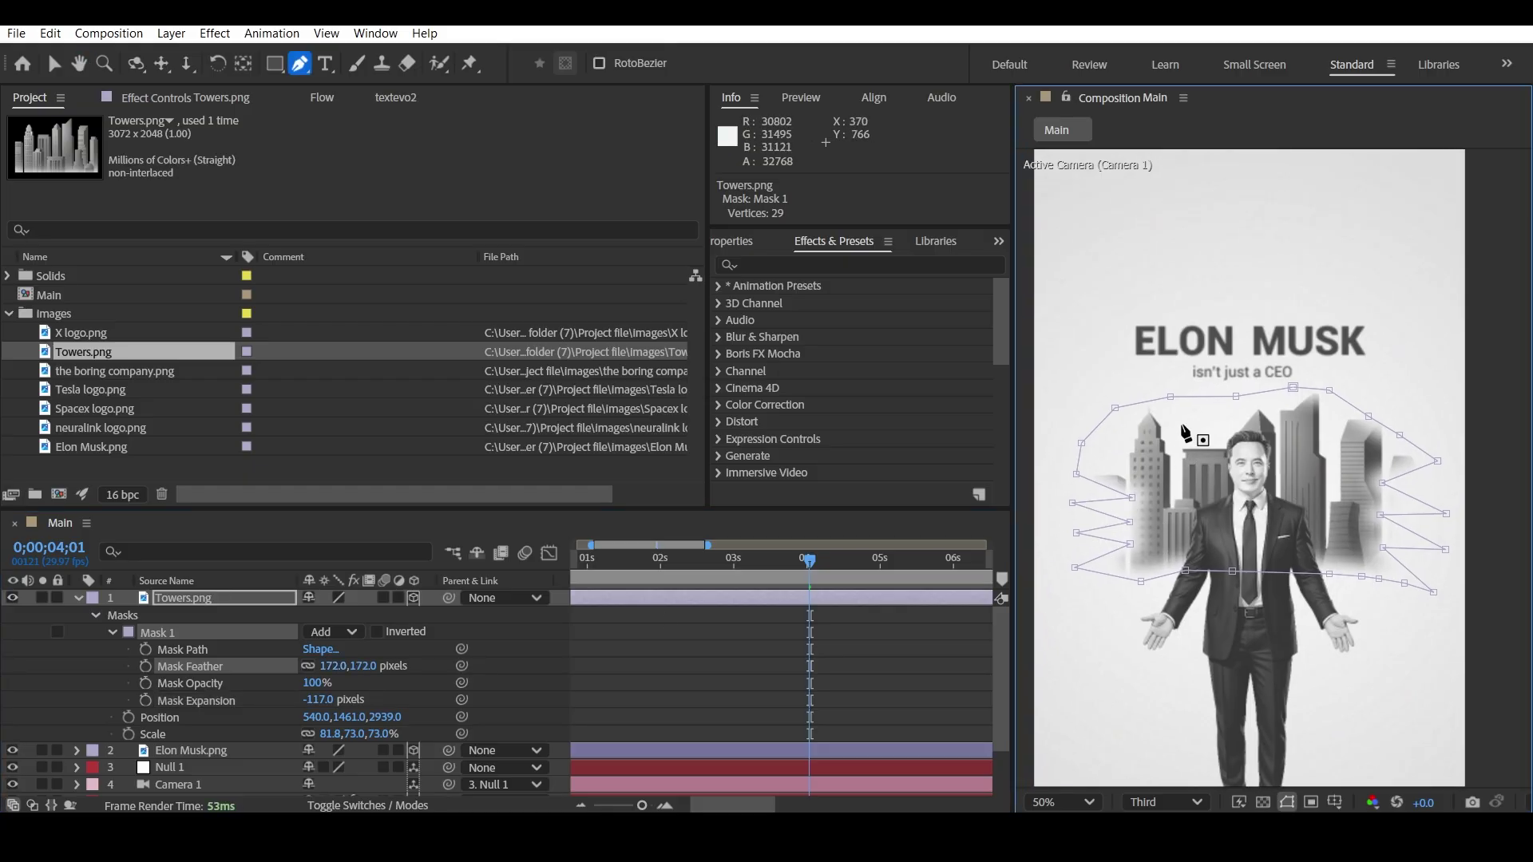
- Adjust the mask's left-side notch vertices to restore the outer tower and raise Mask Feather to 415 pixels
left_click_drag(1133, 498, 1103, 501)
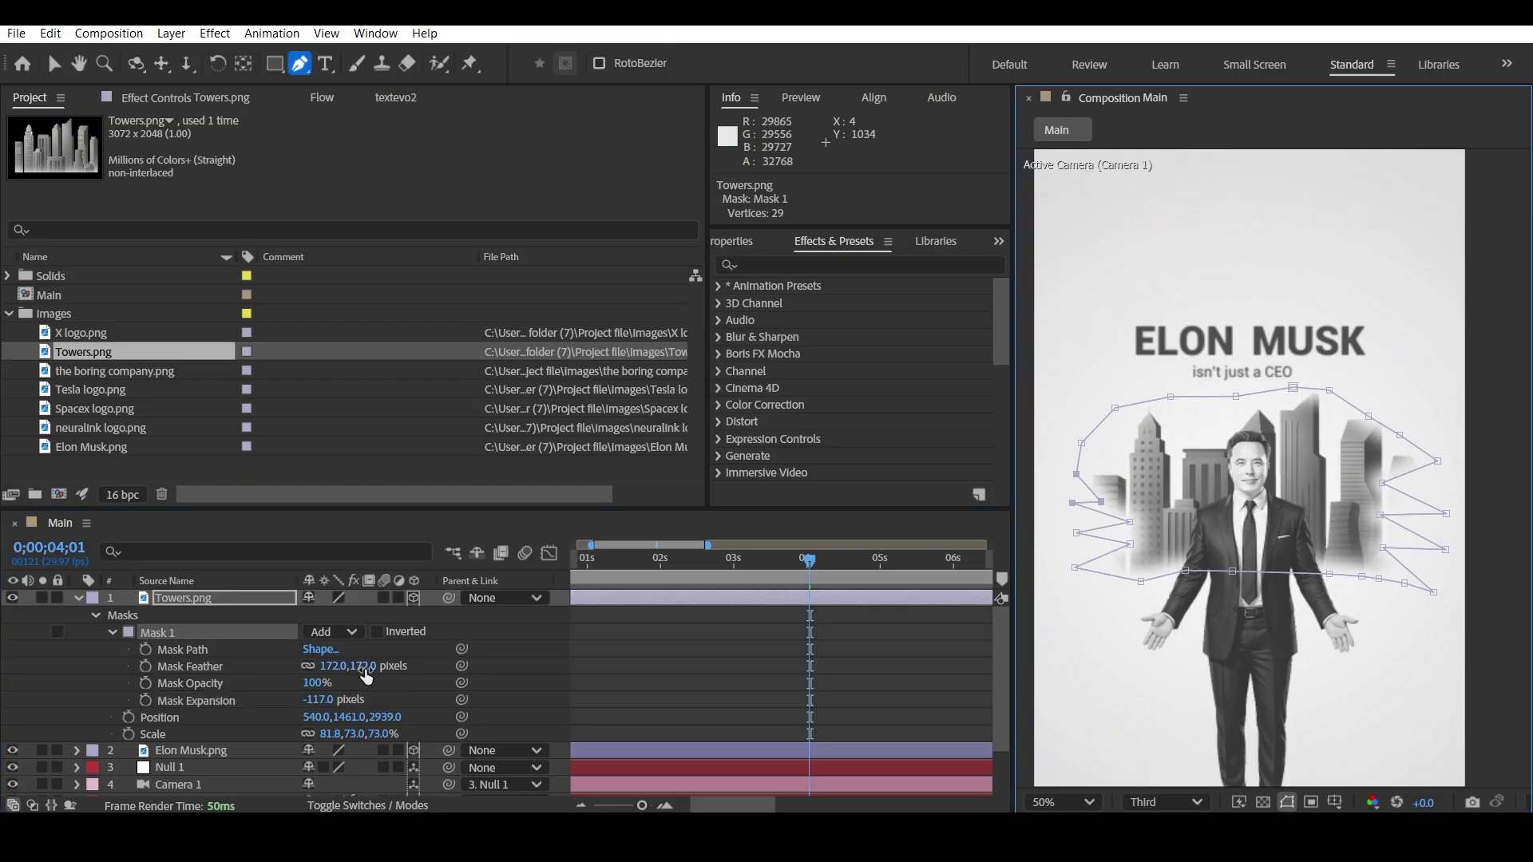
left_click_drag(366, 677, 505, 663)
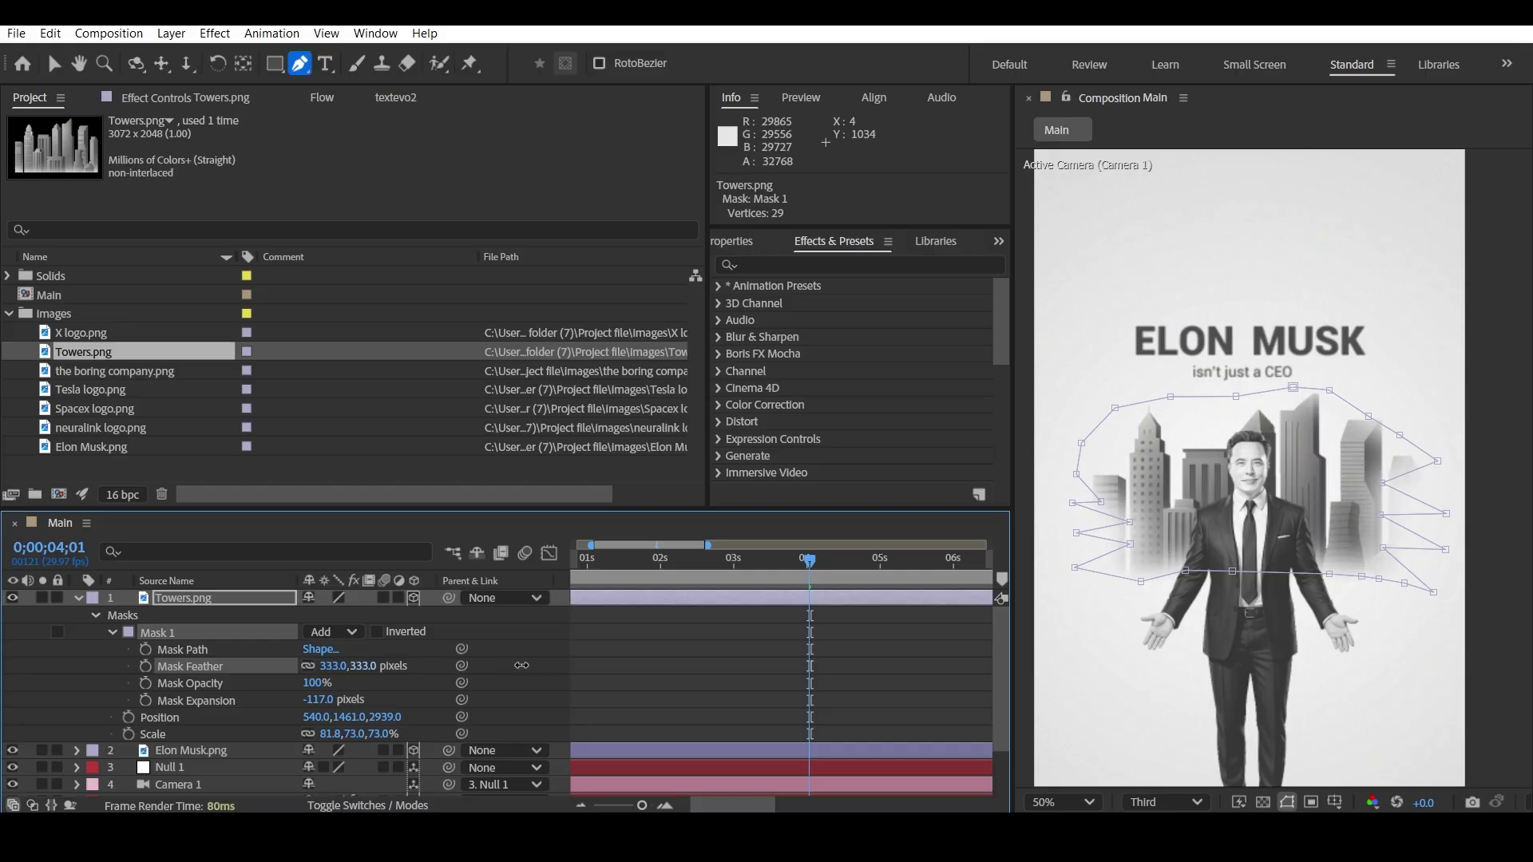
left_click_drag(1129, 523, 1110, 528)
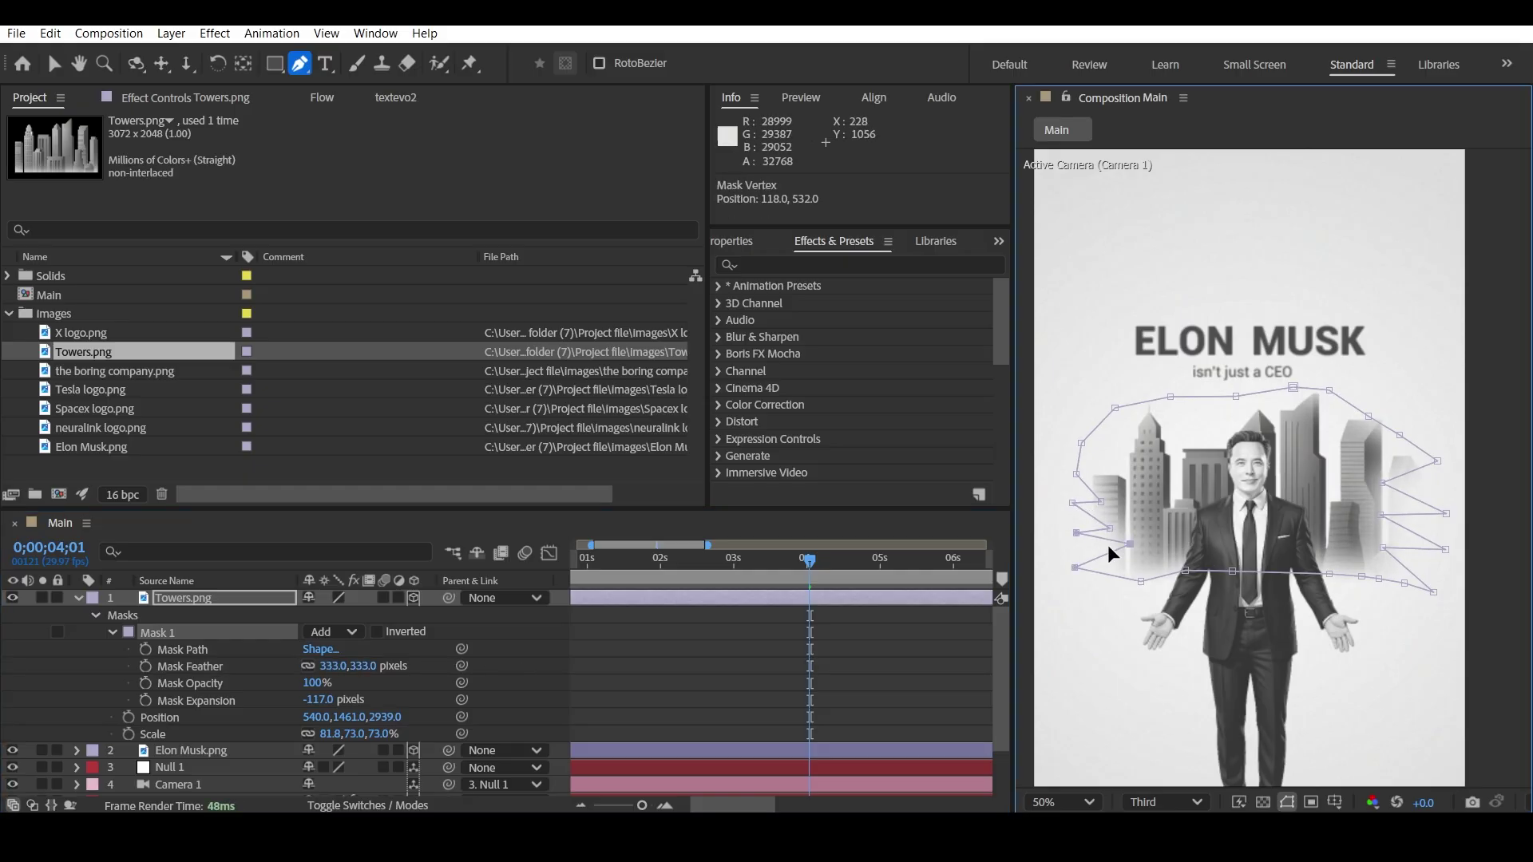
left_click_drag(329, 666, 401, 668)
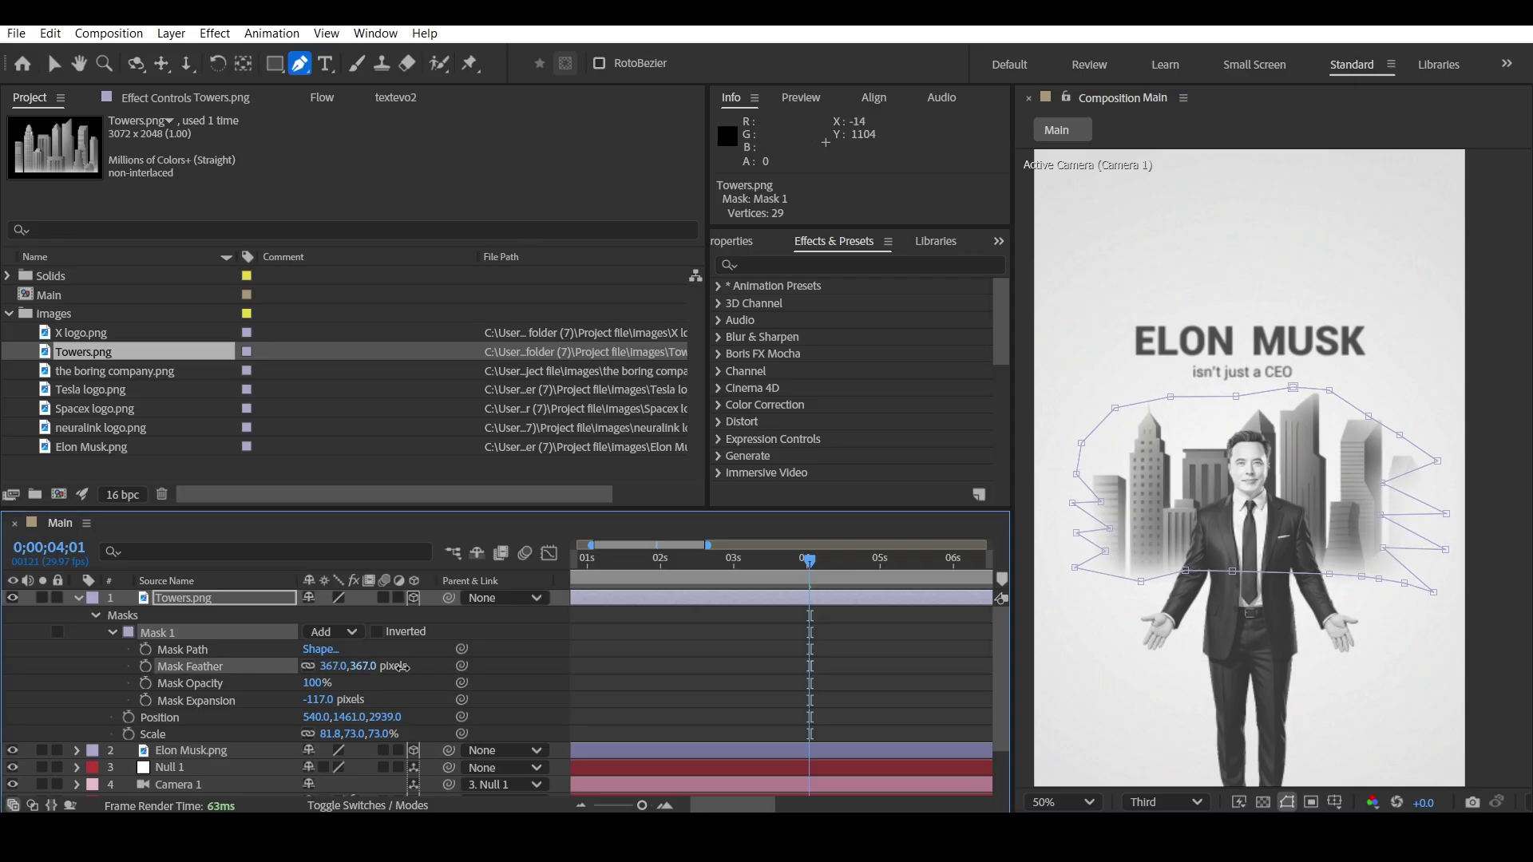
- Reshape Mask 1 by pulling its left, upper and right vertices inward so the outline follows the skyline more closely
left_click_drag(1072, 502, 1110, 568)
key("ctrl+z")
left_click_drag(1116, 409, 1132, 441)
left_click_drag(1323, 397, 1359, 421)
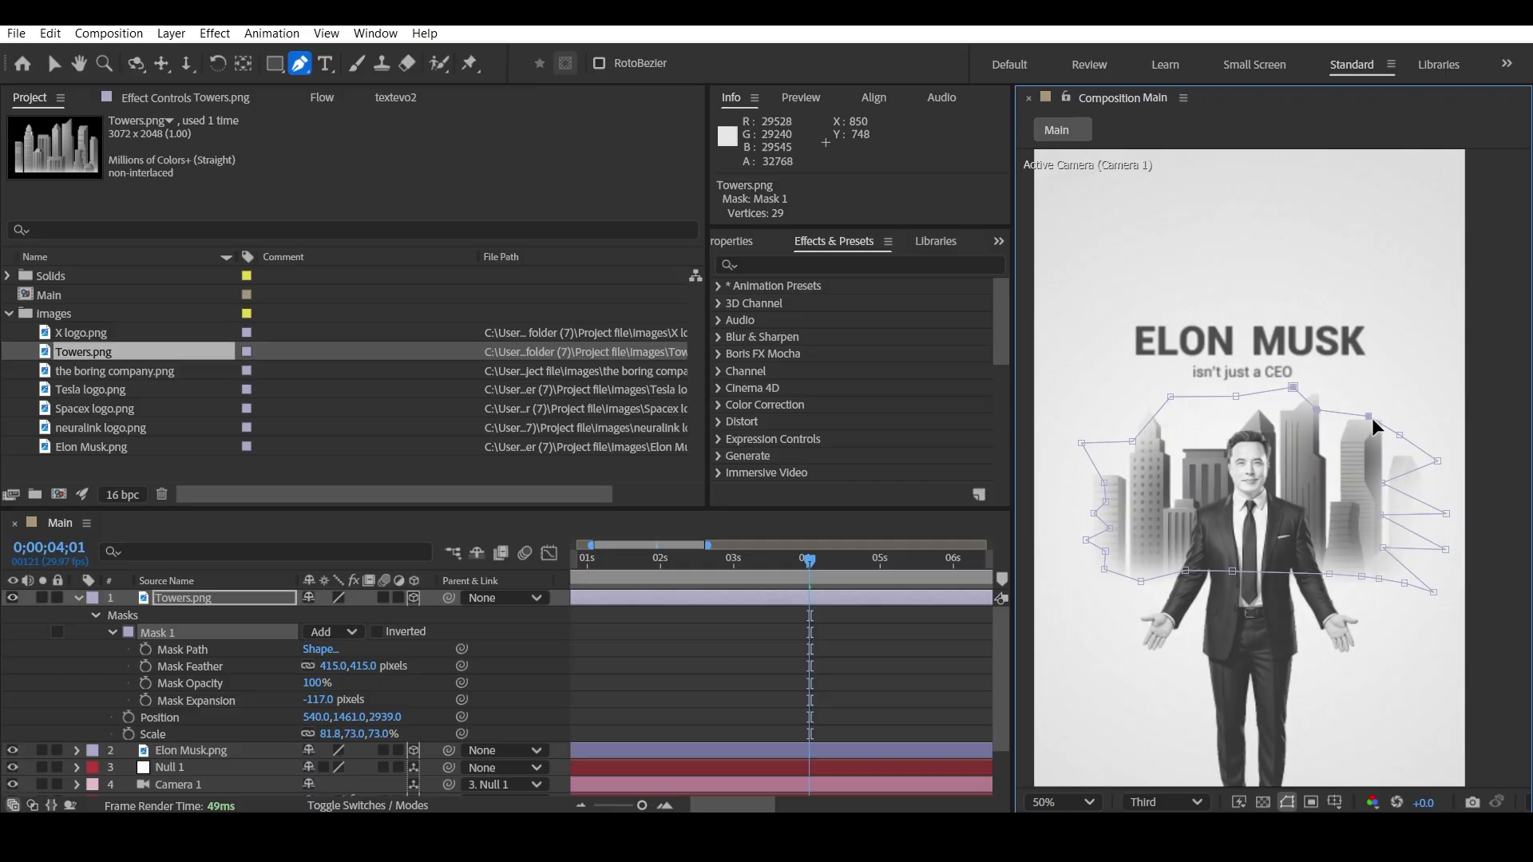
left_click_drag(1437, 460, 1334, 578)
left_click(1383, 548)
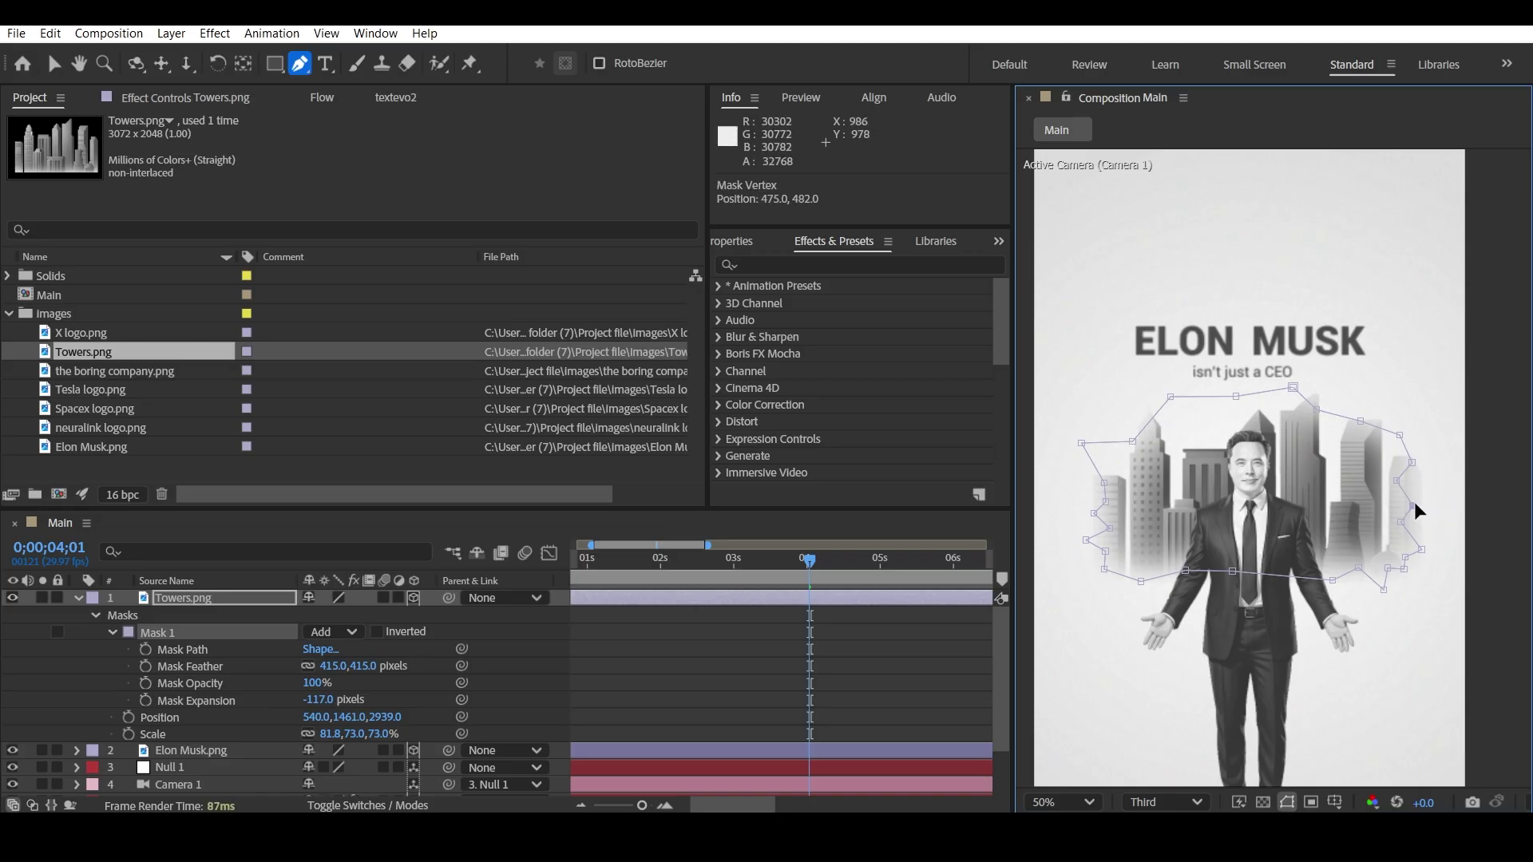
left_click_drag(1081, 443, 1098, 455)
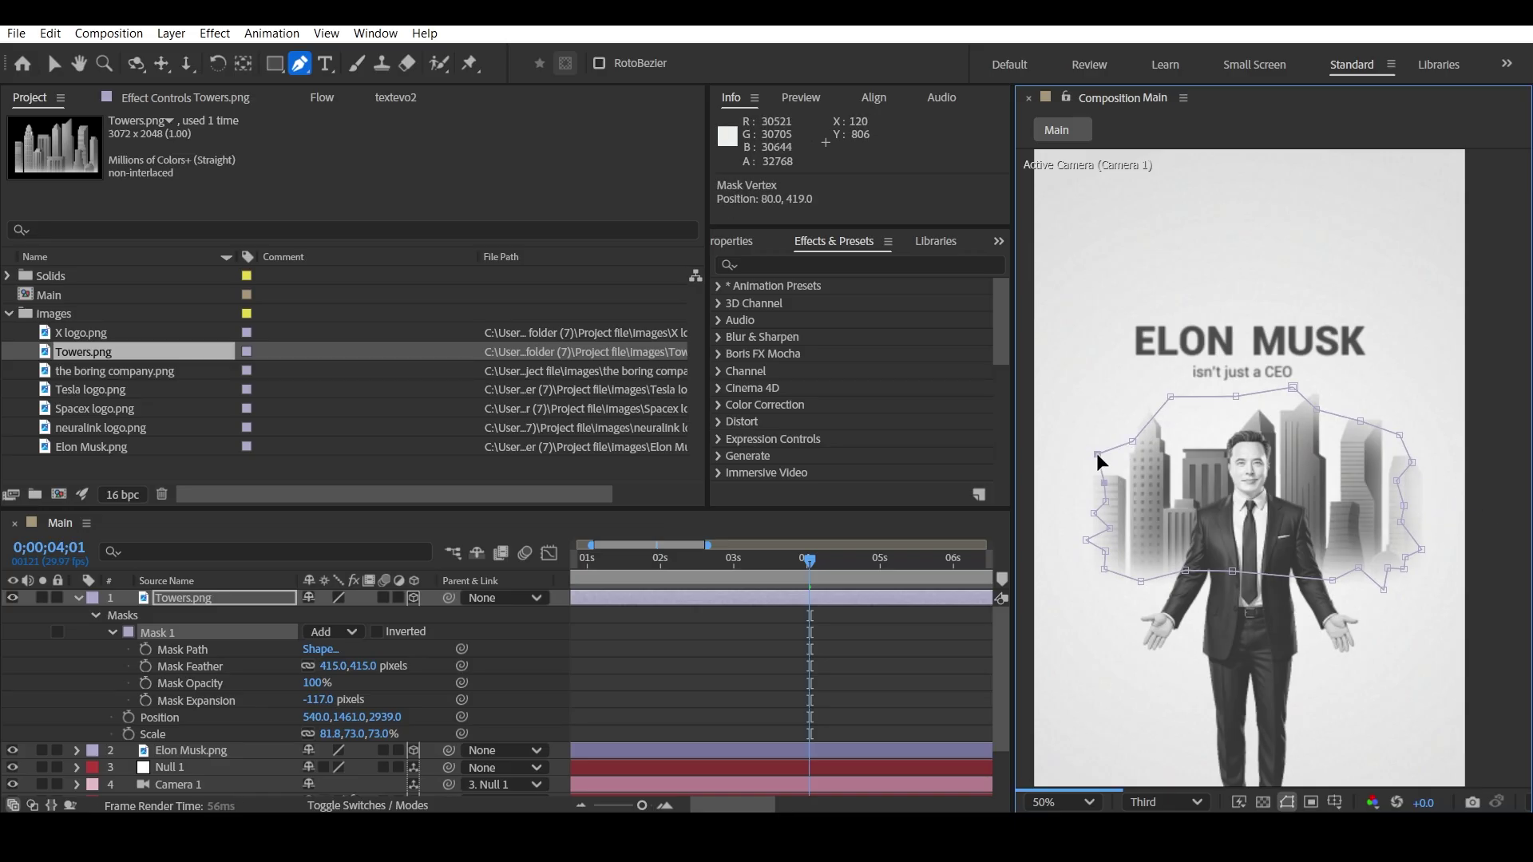
- Collapse the Towers.png properties, keep that layer selected, and move the current time to 0;00;03;25
key("v")
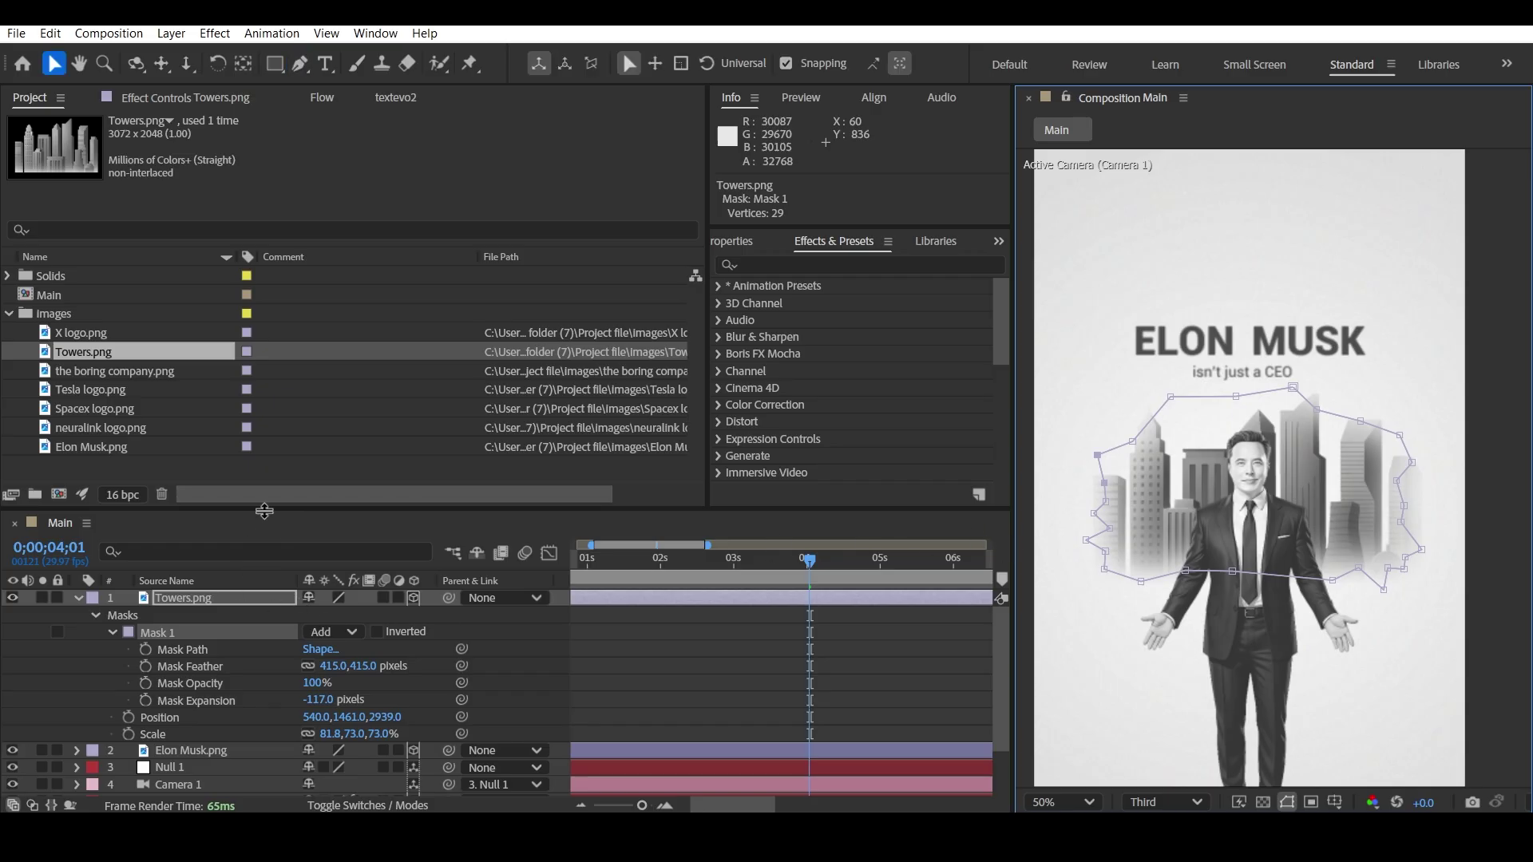
left_click(76, 598)
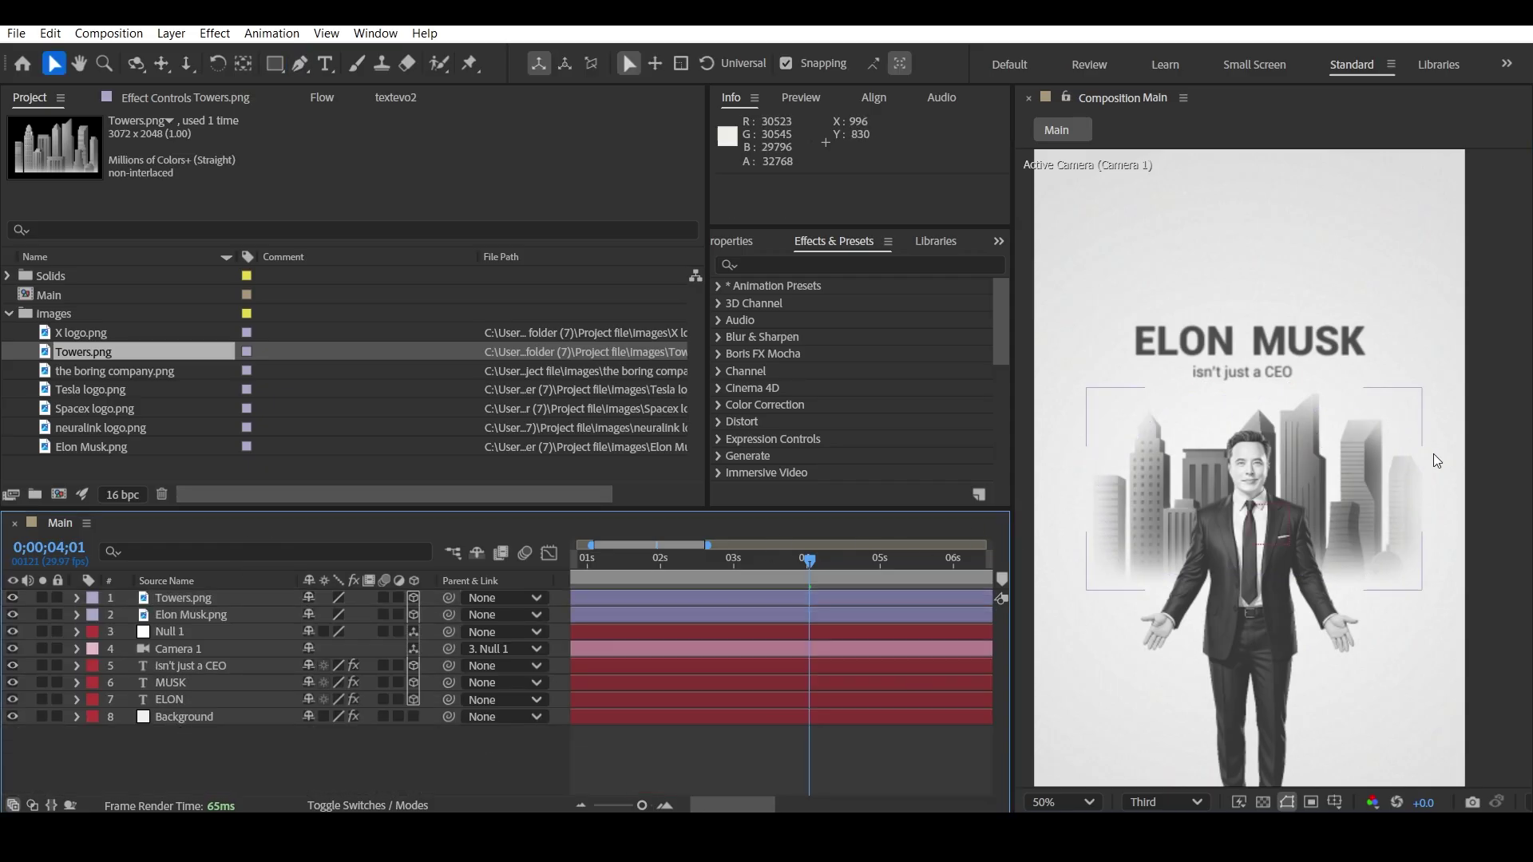
scroll(1373, 434, "down", 2)
scroll(1351, 433, "up", 2)
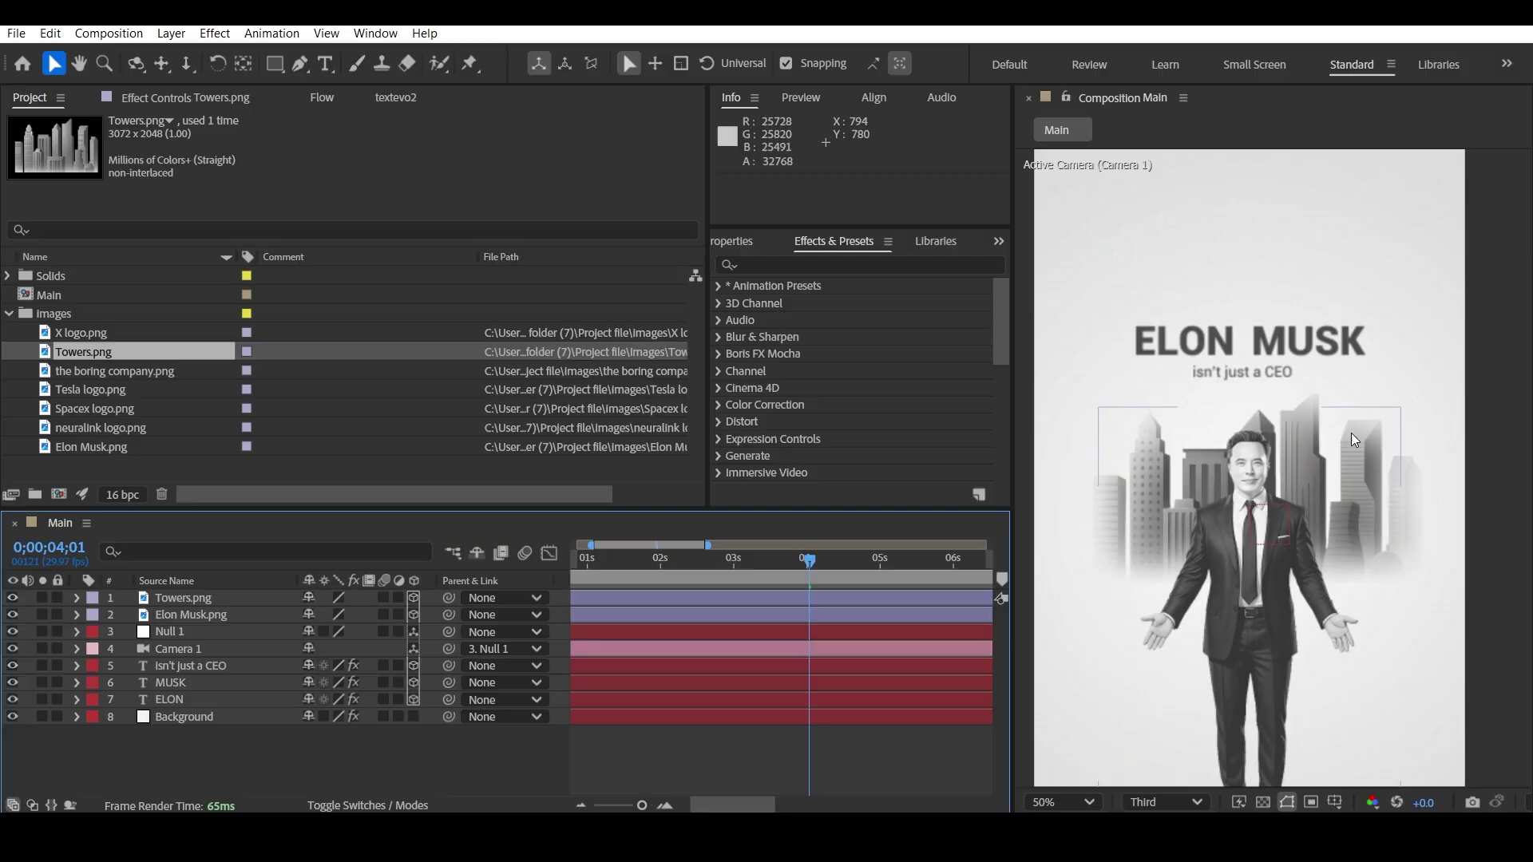
left_click(213, 598)
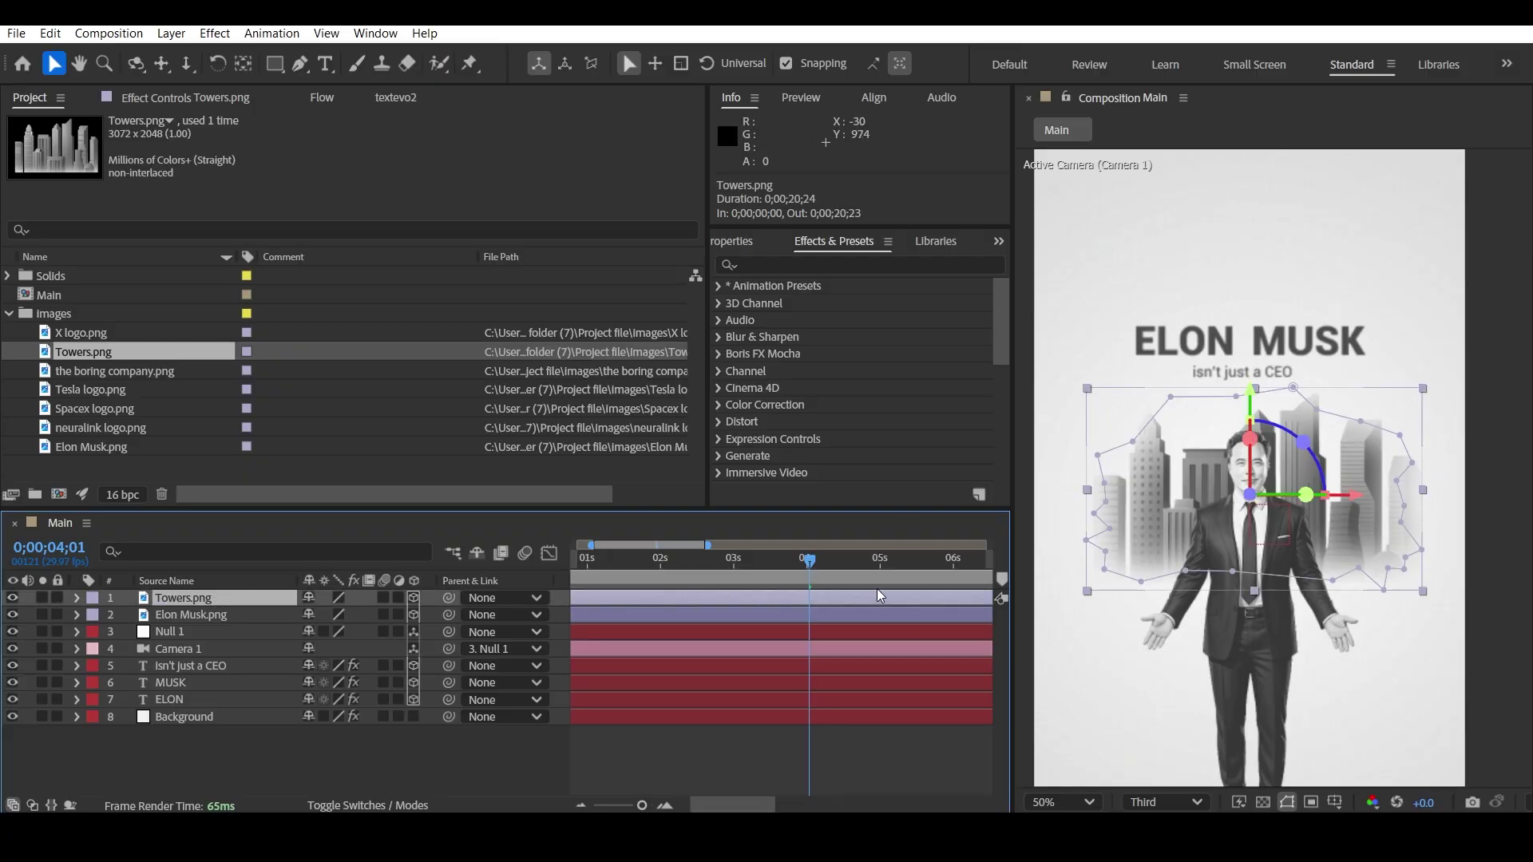
mouse_move(784, 558)
left_mouse_down()
mouse_move(753, 557)
mouse_move(804, 573)
left_mouse_up()
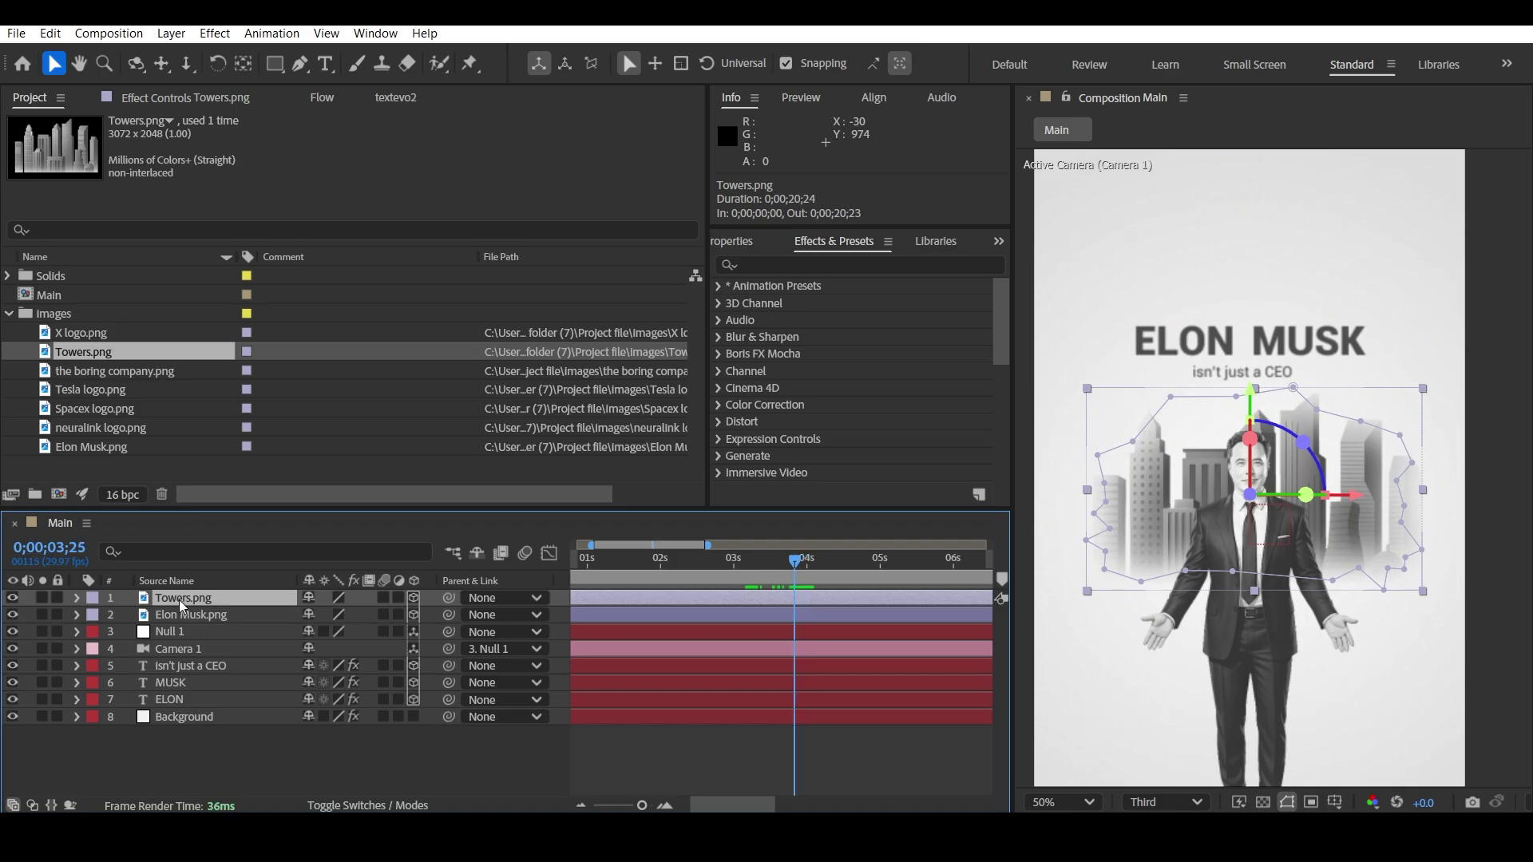
- Keyframe the Mask Expansion of Mask 1 on Towers.png at -117 pixels at 0;00;03;25 and 0;00;04;00
left_click(75, 597)
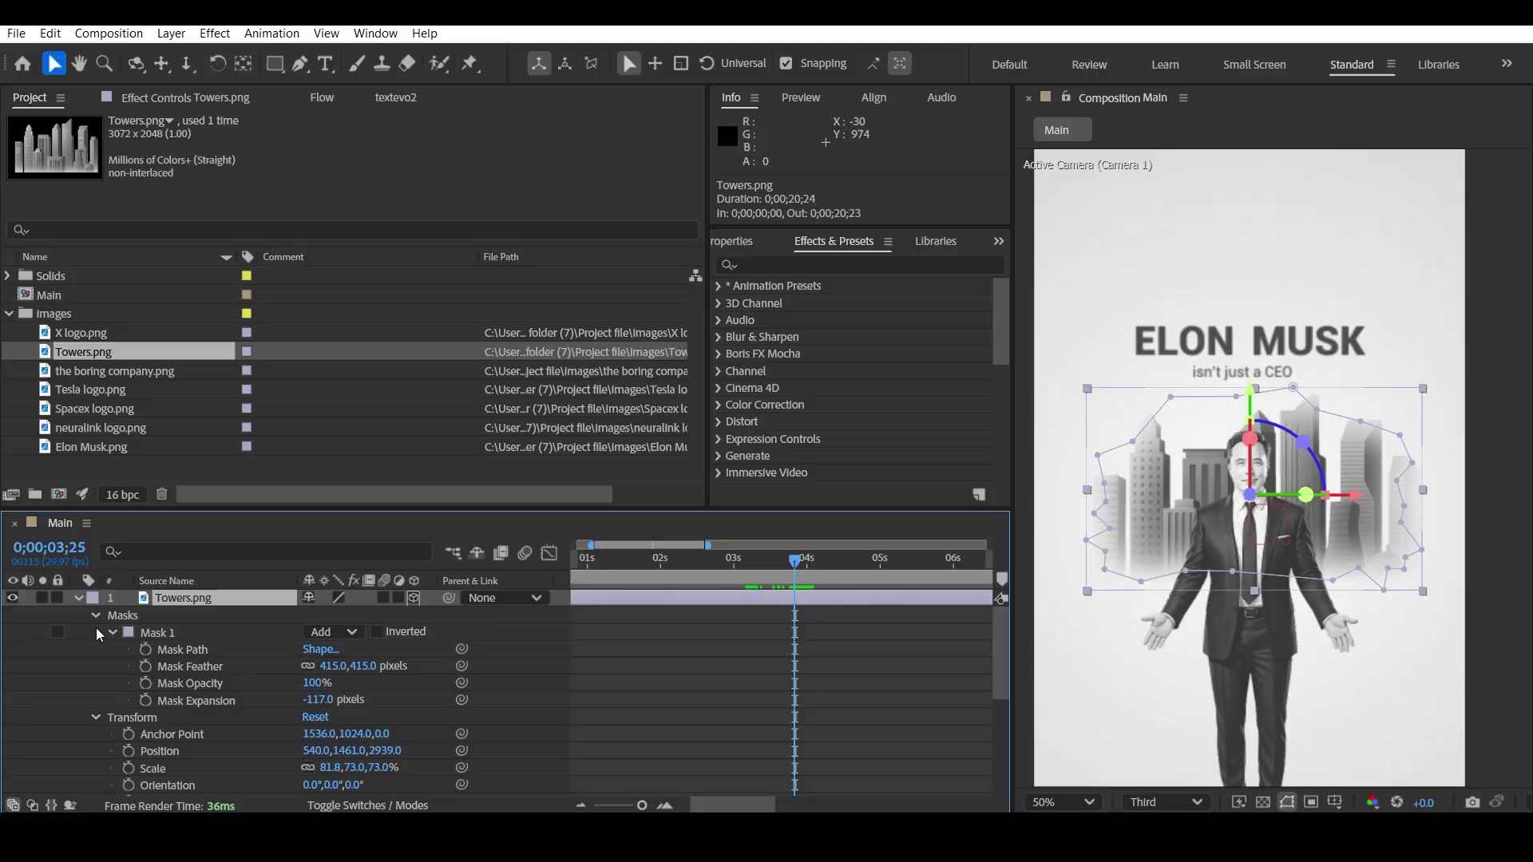
left_click(145, 701)
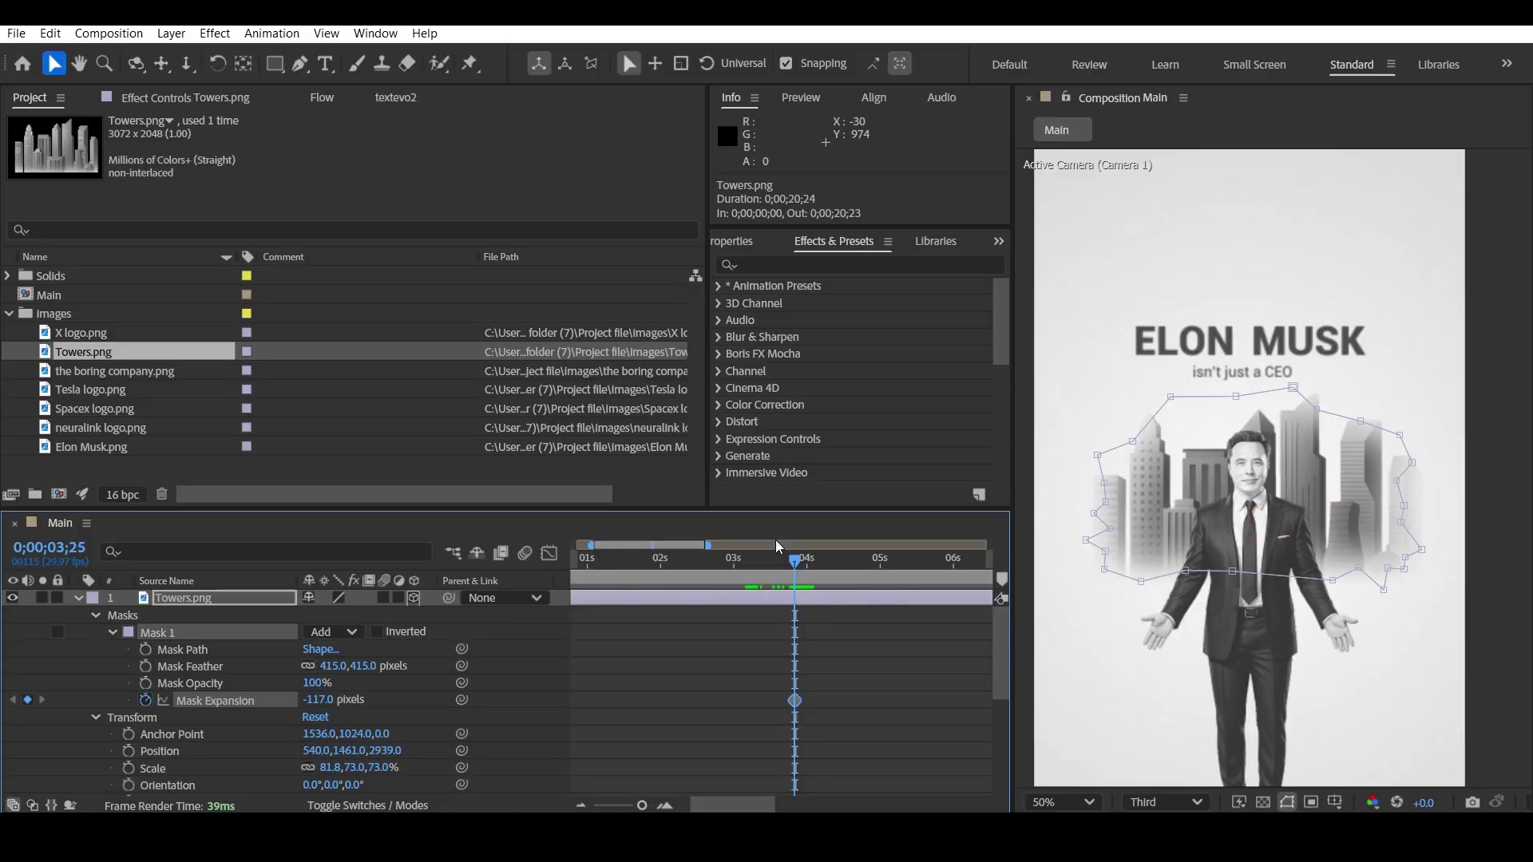
left_click_drag(816, 559, 807, 559)
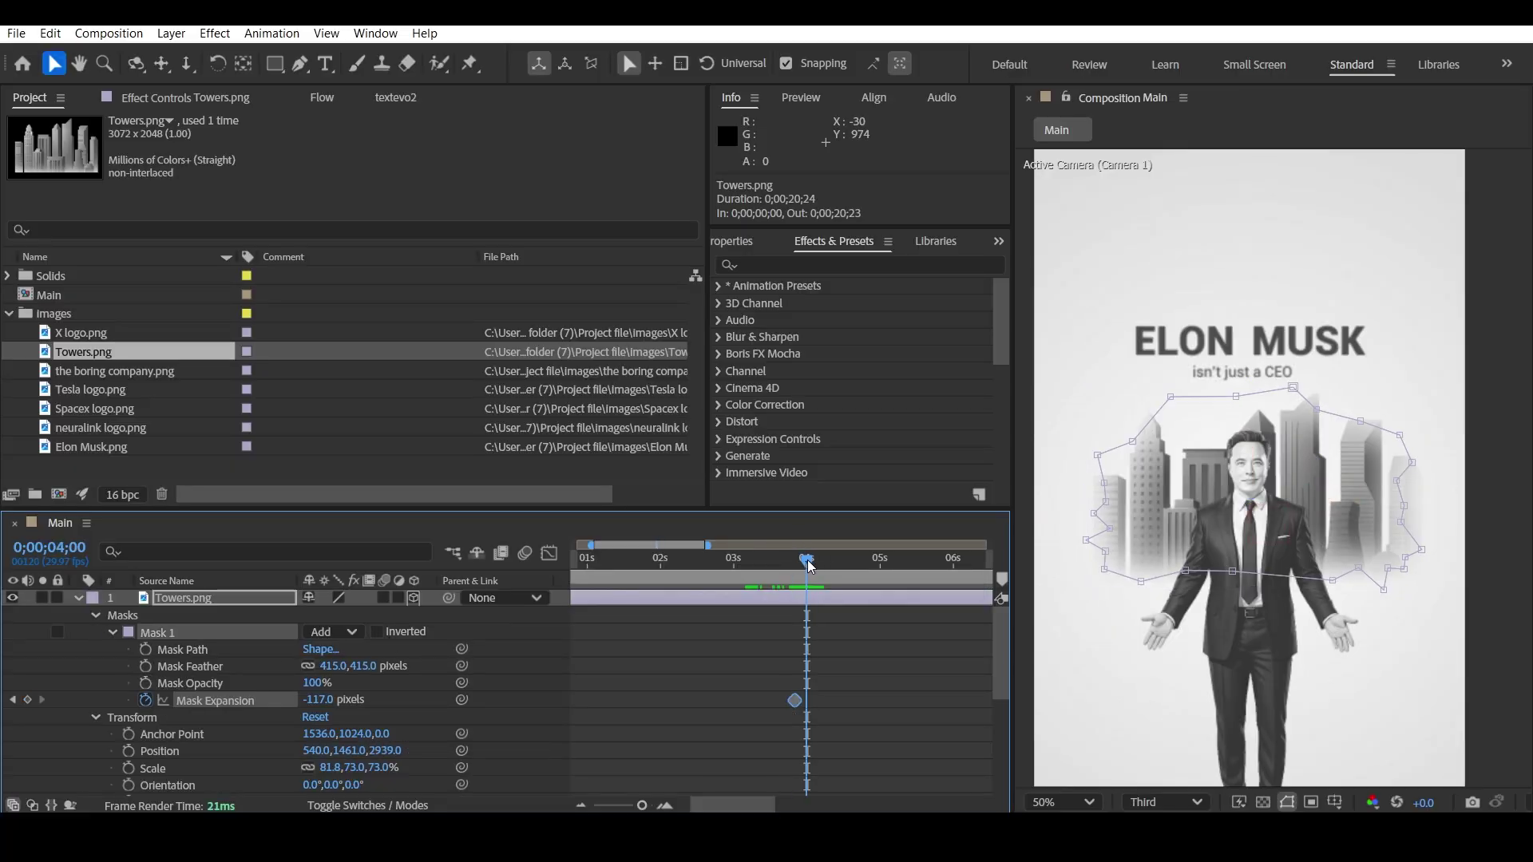
scroll(793, 748, "up", 1)
scroll(795, 742, "up", 3)
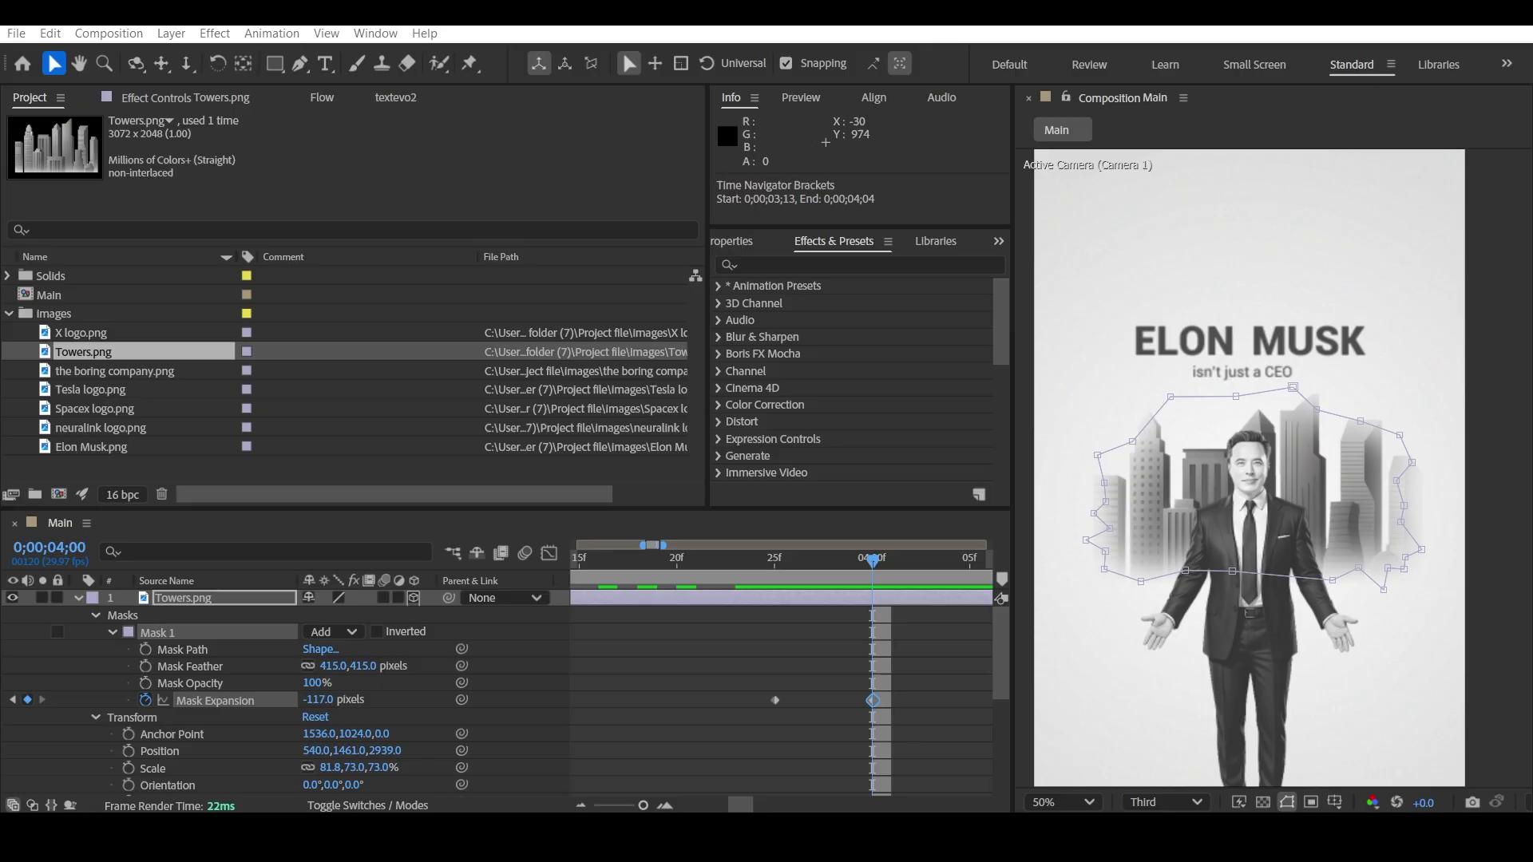
- Add 100% Mask Opacity keyframes to the Towers.png mask at 0;00;03;25 and 0;00;04;00, returning to the first one
left_click(12, 700)
left_click(146, 682)
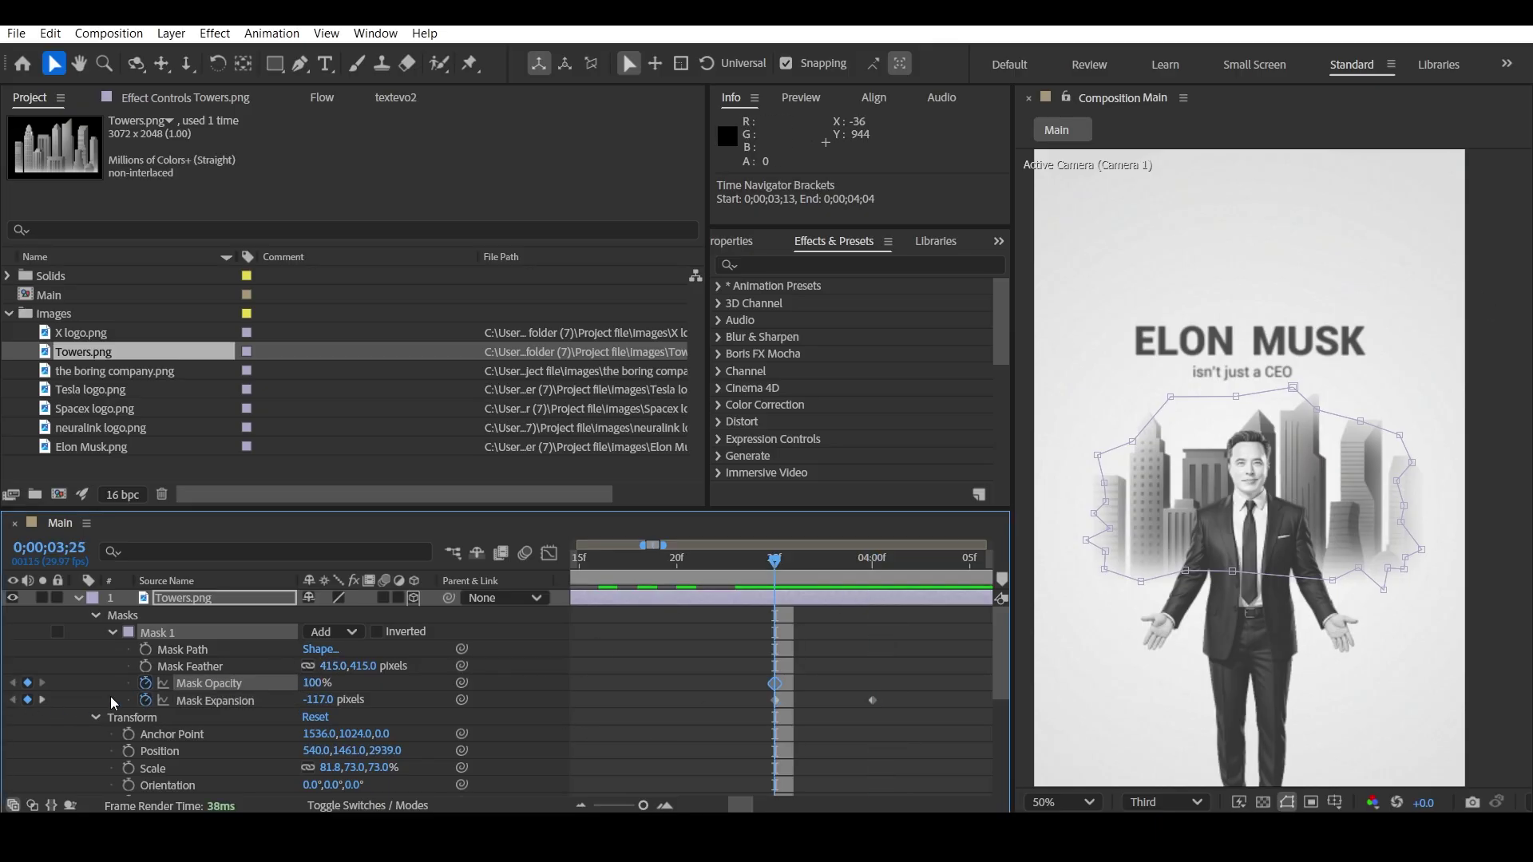
left_click(43, 700)
left_click(12, 683)
- At 0;00;03;25, set the mask's Mask Opacity to 0% and its Mask Expansion to -912 pixels
left_click_drag(316, 683, 4, 697)
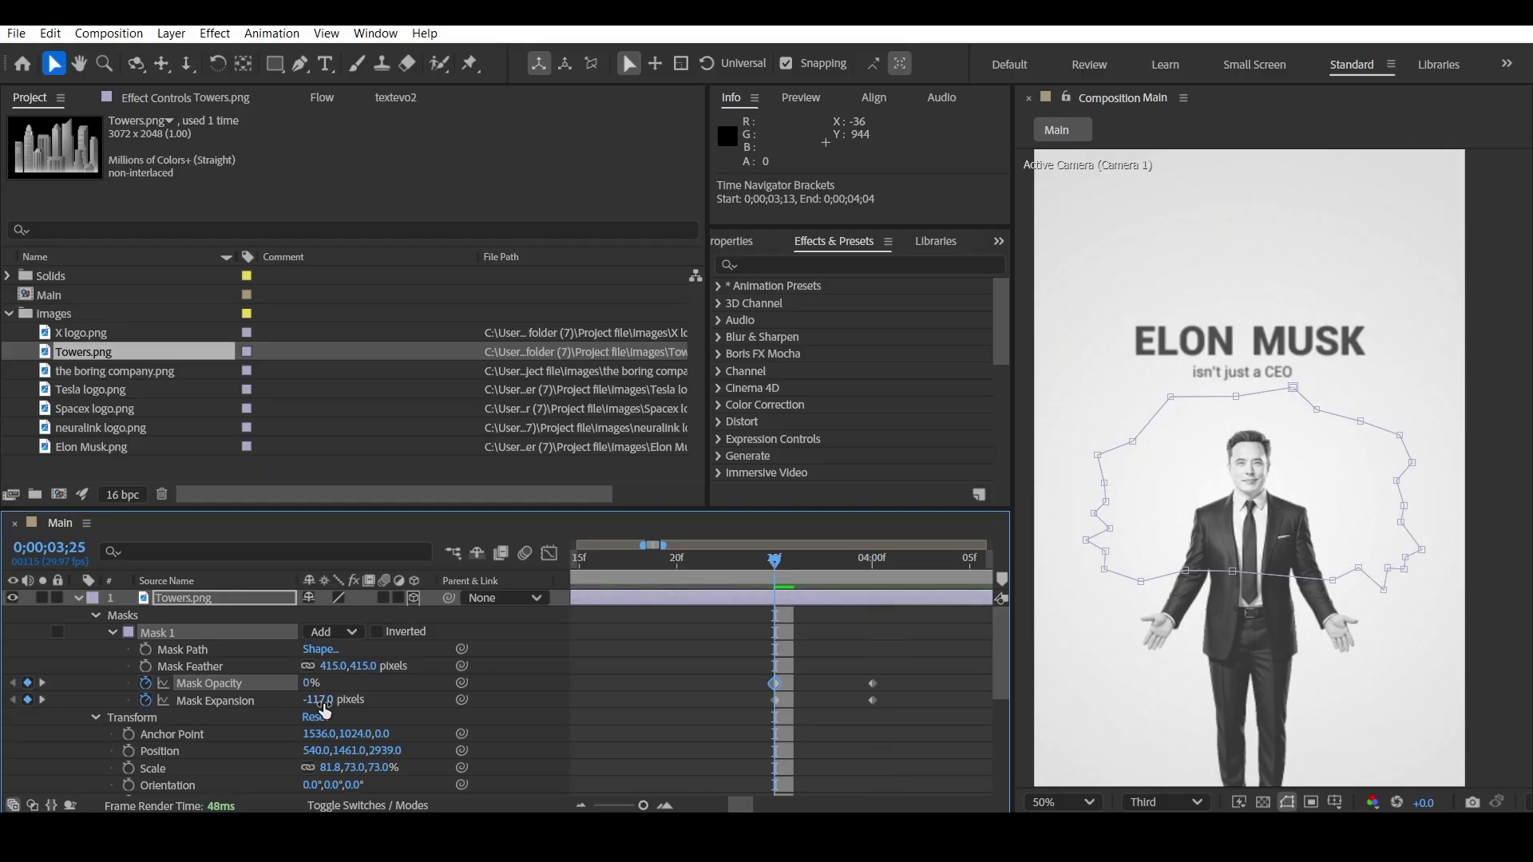
left_click_drag(323, 708, 171, 716)
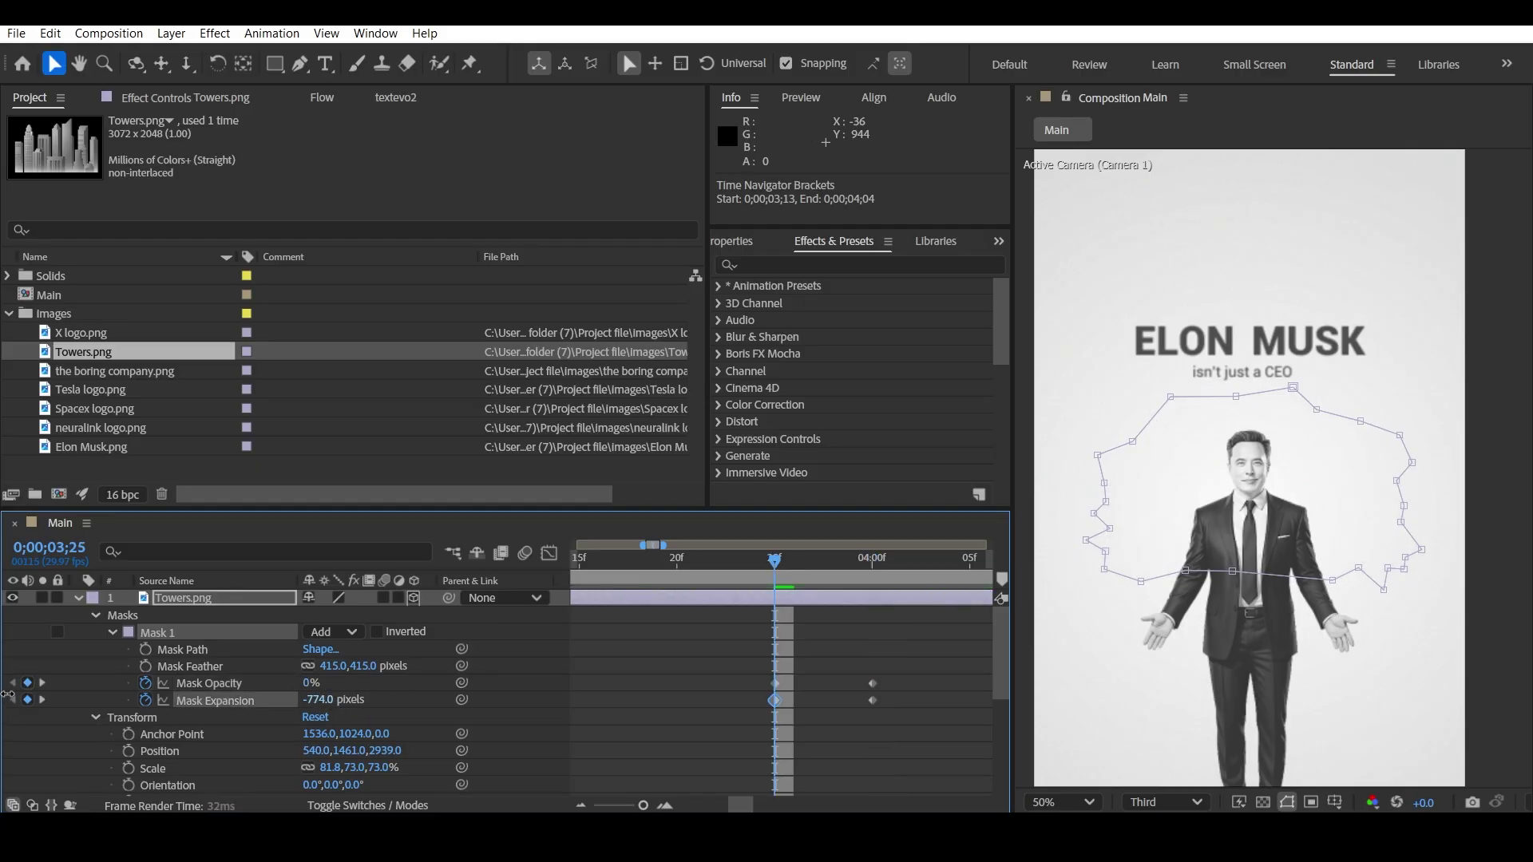
left_click(870, 661)
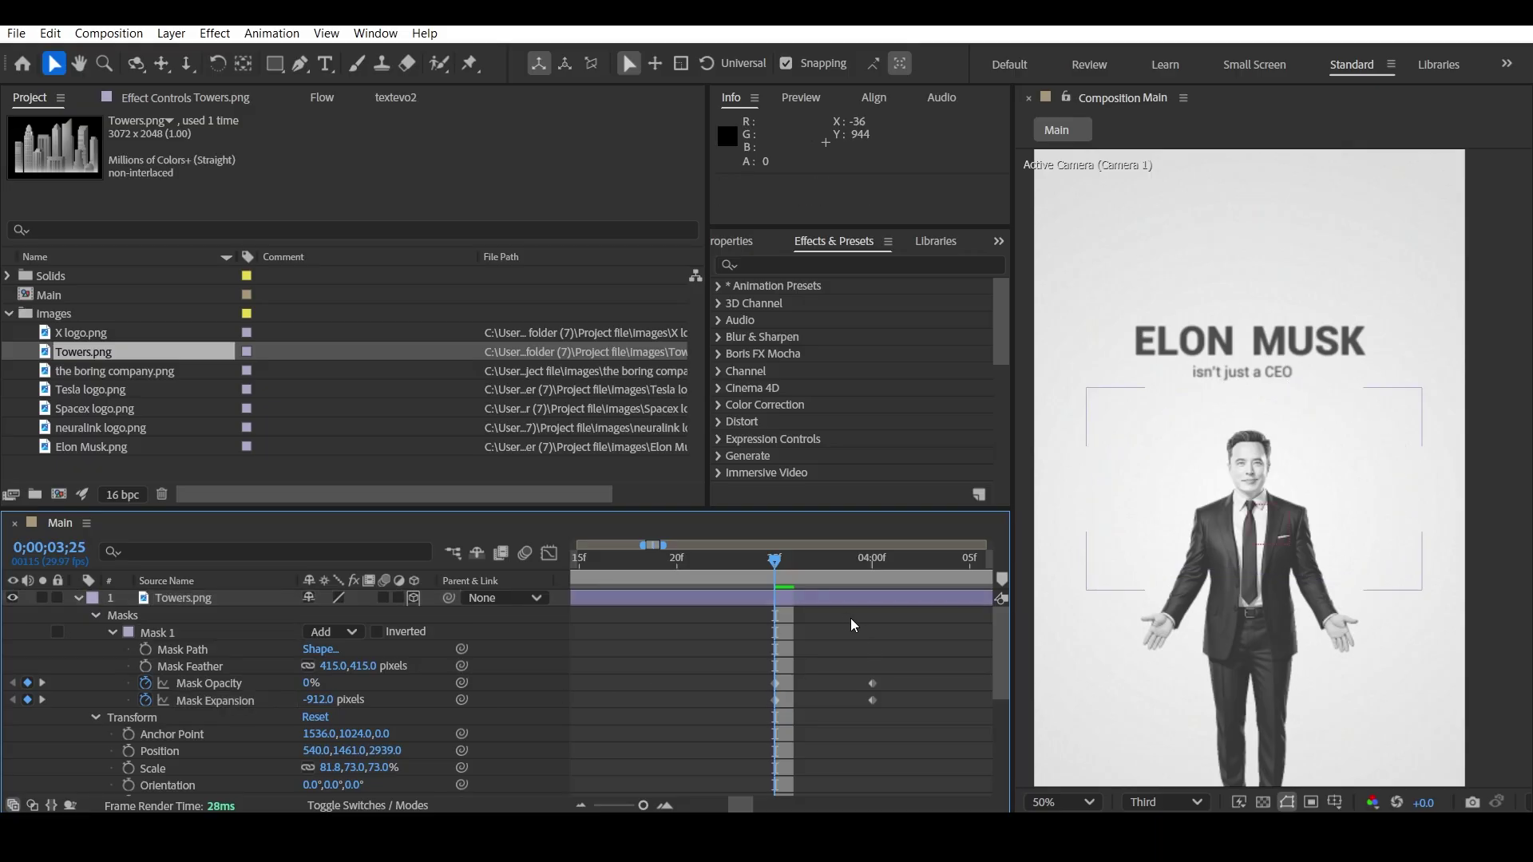
- Apply Easy Ease to all four Mask Opacity and Mask Expansion keyframes of Towers.png
left_click_drag(910, 661, 682, 716)
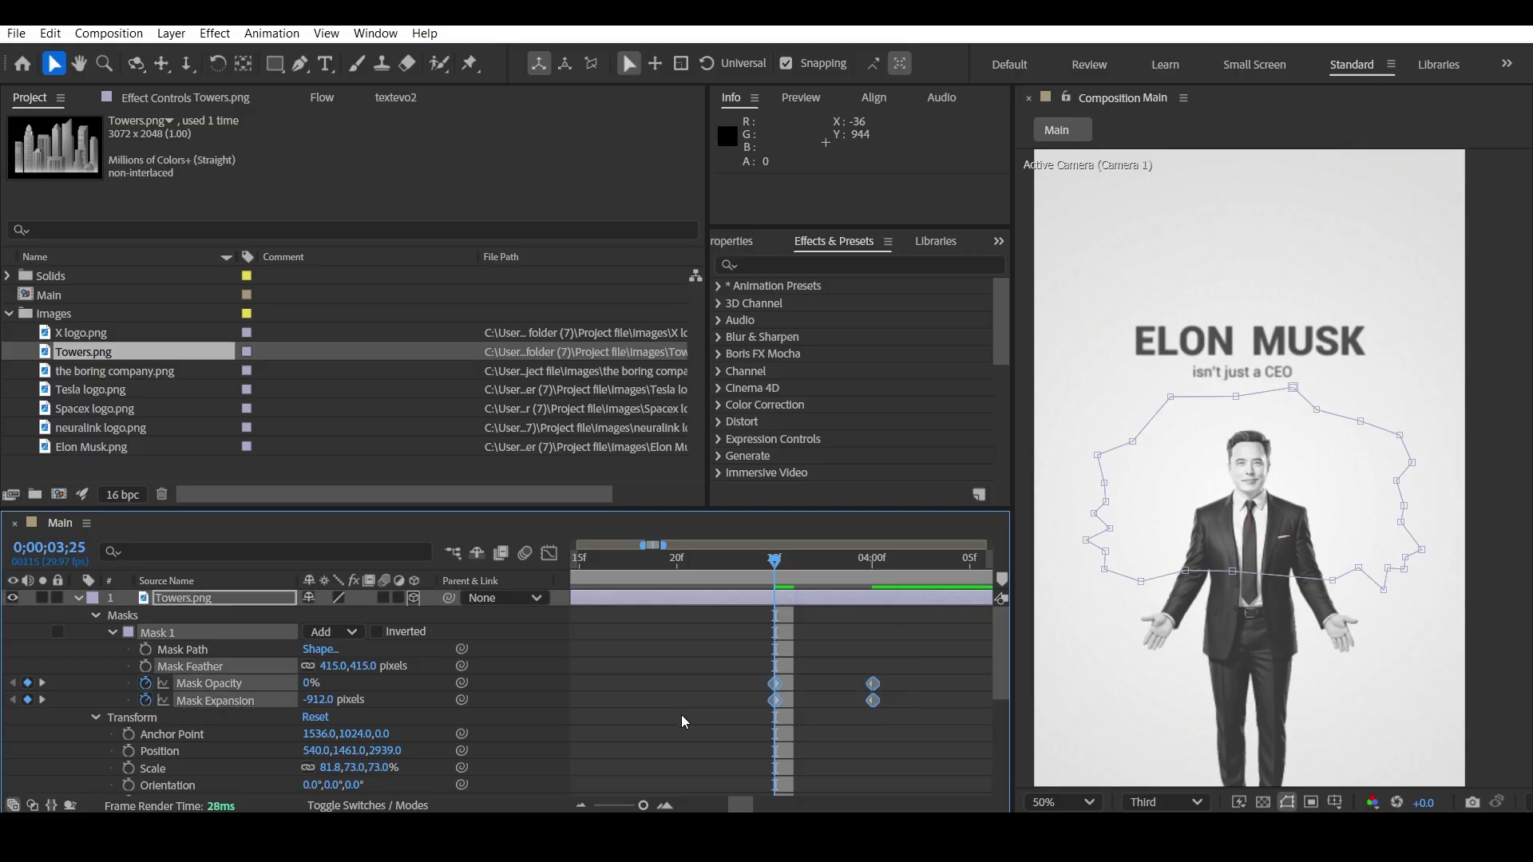
key("F9")
right_click(774, 686)
left_click(709, 687)
- Play back the towers' mask reveal to check its timing against the camera move
key("space")
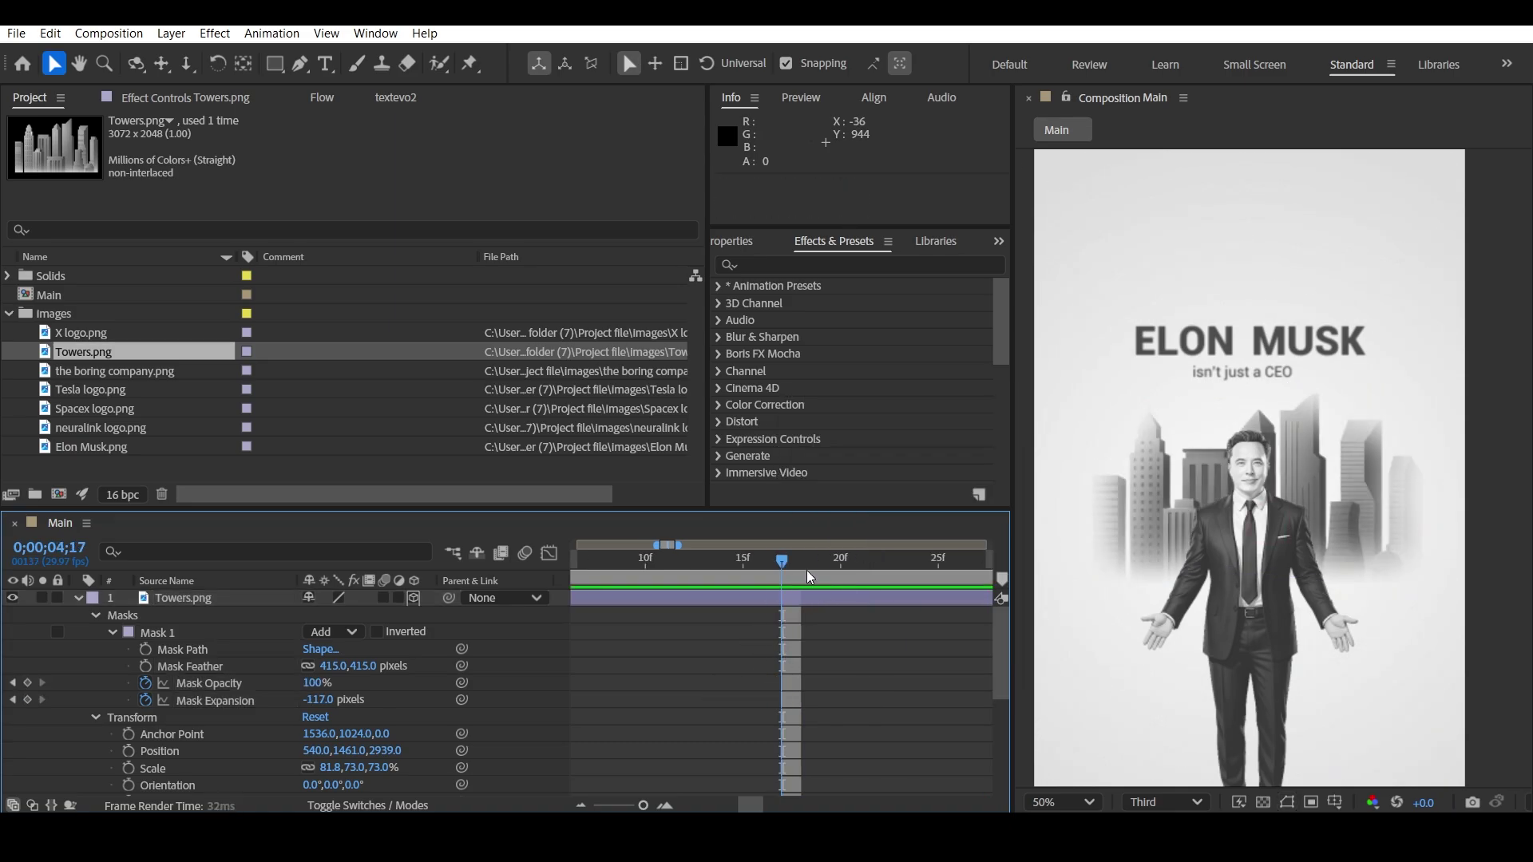
key("minus")
key("minus")
key("minus")
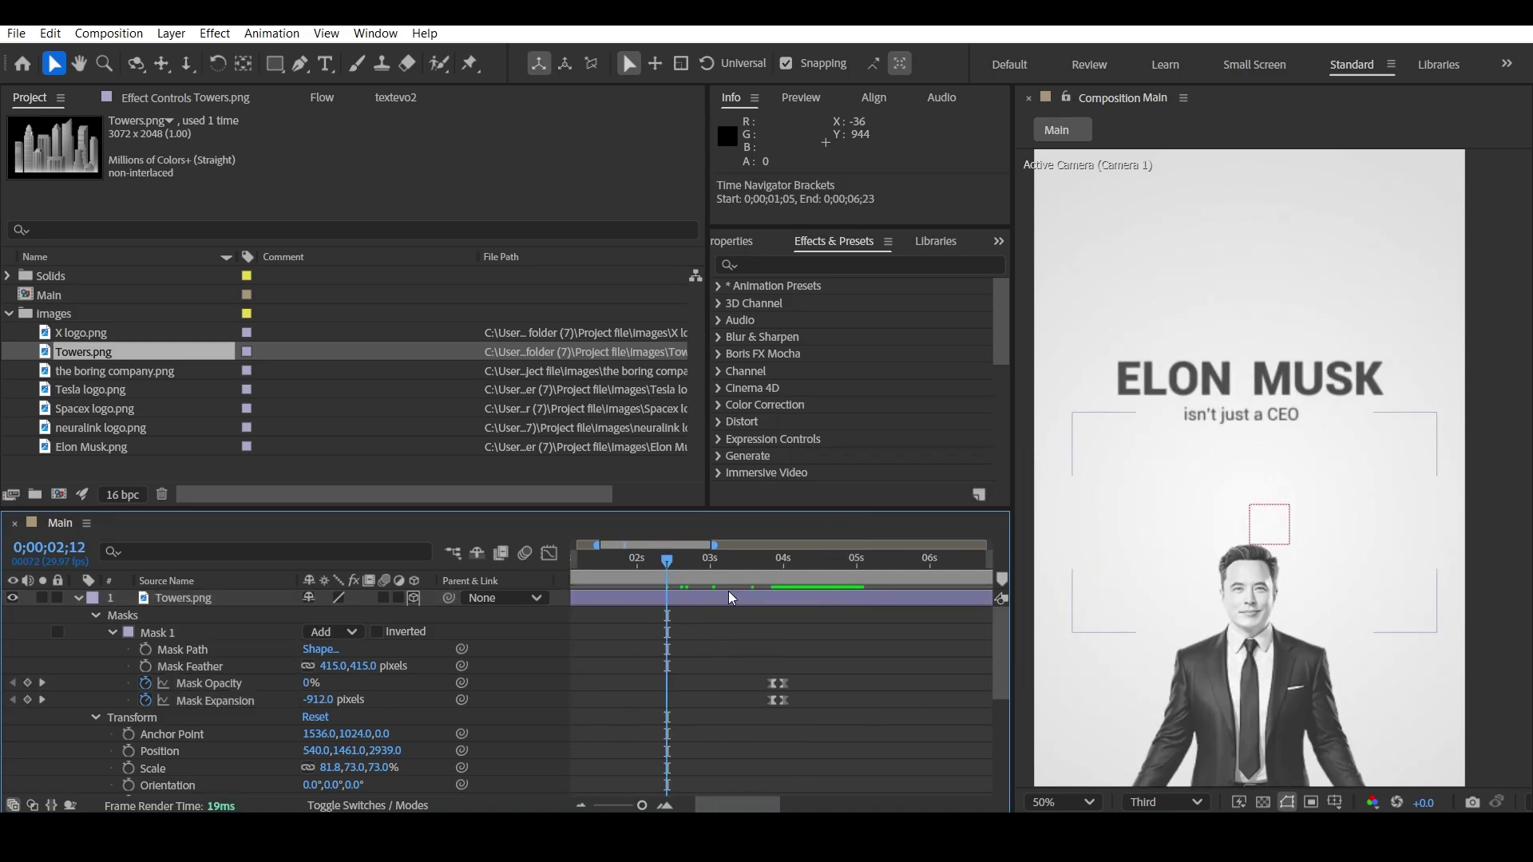
left_click(720, 572)
key("space")
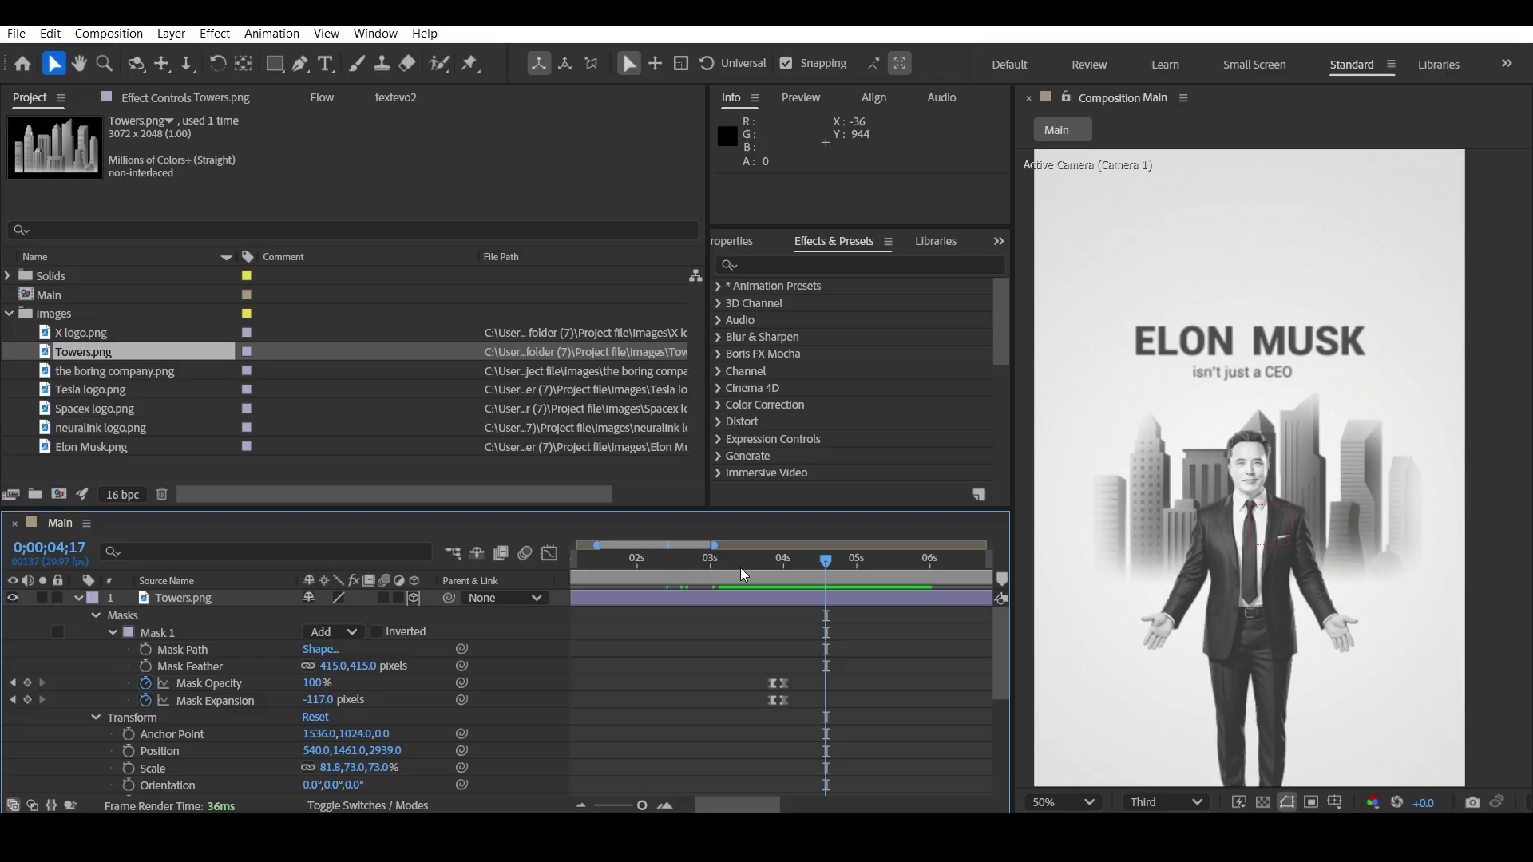
- Move the starting mask keyframes to just after 0;00;02;16 and the ending pair to 0;00;03;14, lengthening the reveal
left_click(651, 575)
left_click_drag(651, 575, 677, 577)
left_click_drag(750, 679, 677, 697)
left_click_drag(806, 663, 744, 696)
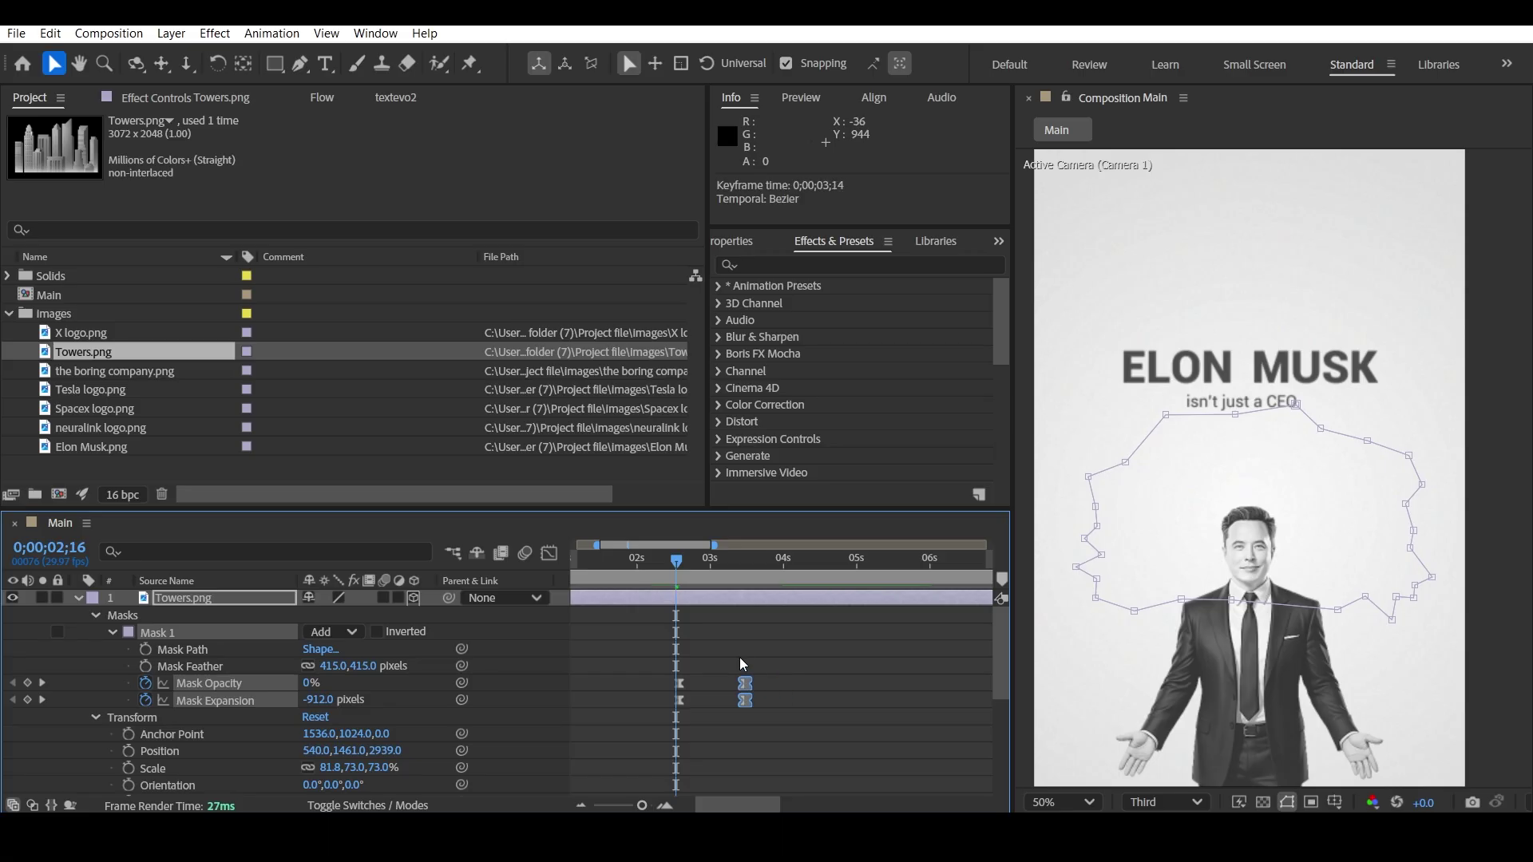
- Preview the retimed towers reveal, first from 0;00;02;16 and again from the composition's beginning
key("space")
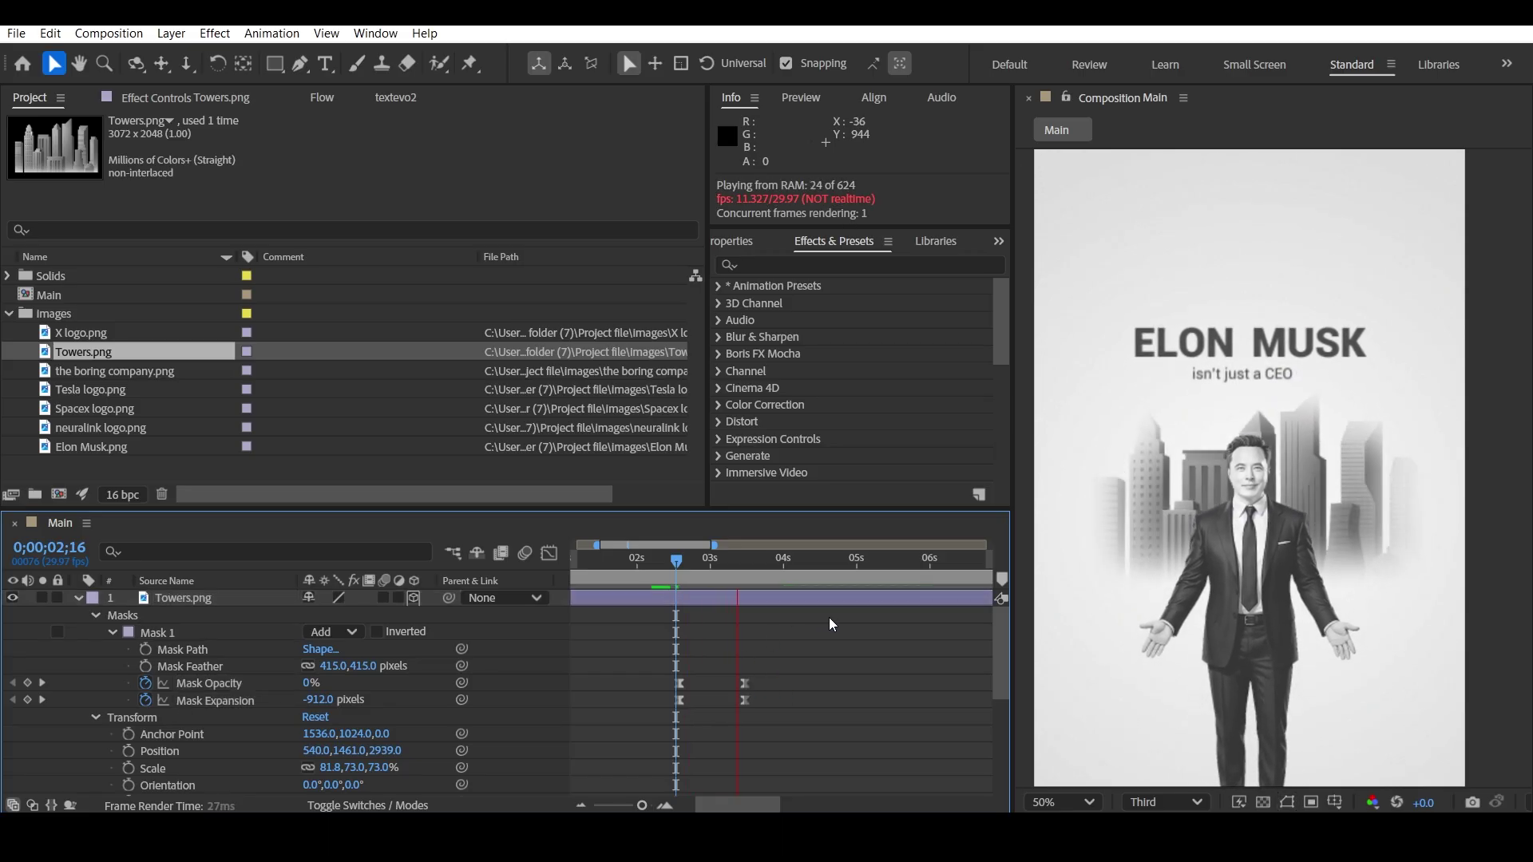
left_click_drag(622, 556, 547, 576)
key("space")
key("minus")
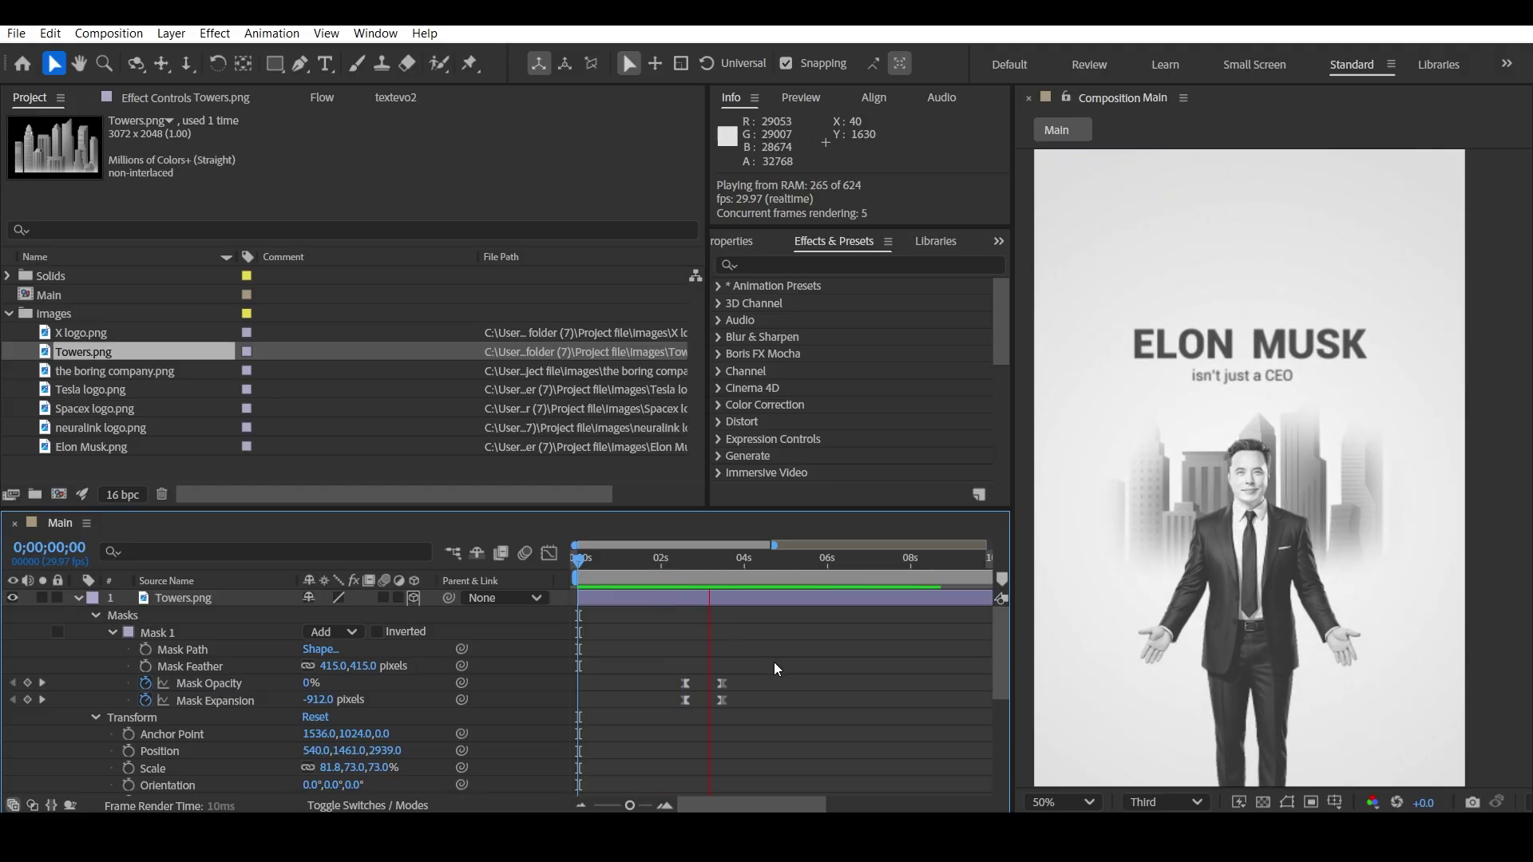
- Shift all the Towers.png mask keyframes about half a second earlier and preview the animation from the beginning
key("space")
left_click(639, 571)
key("space")
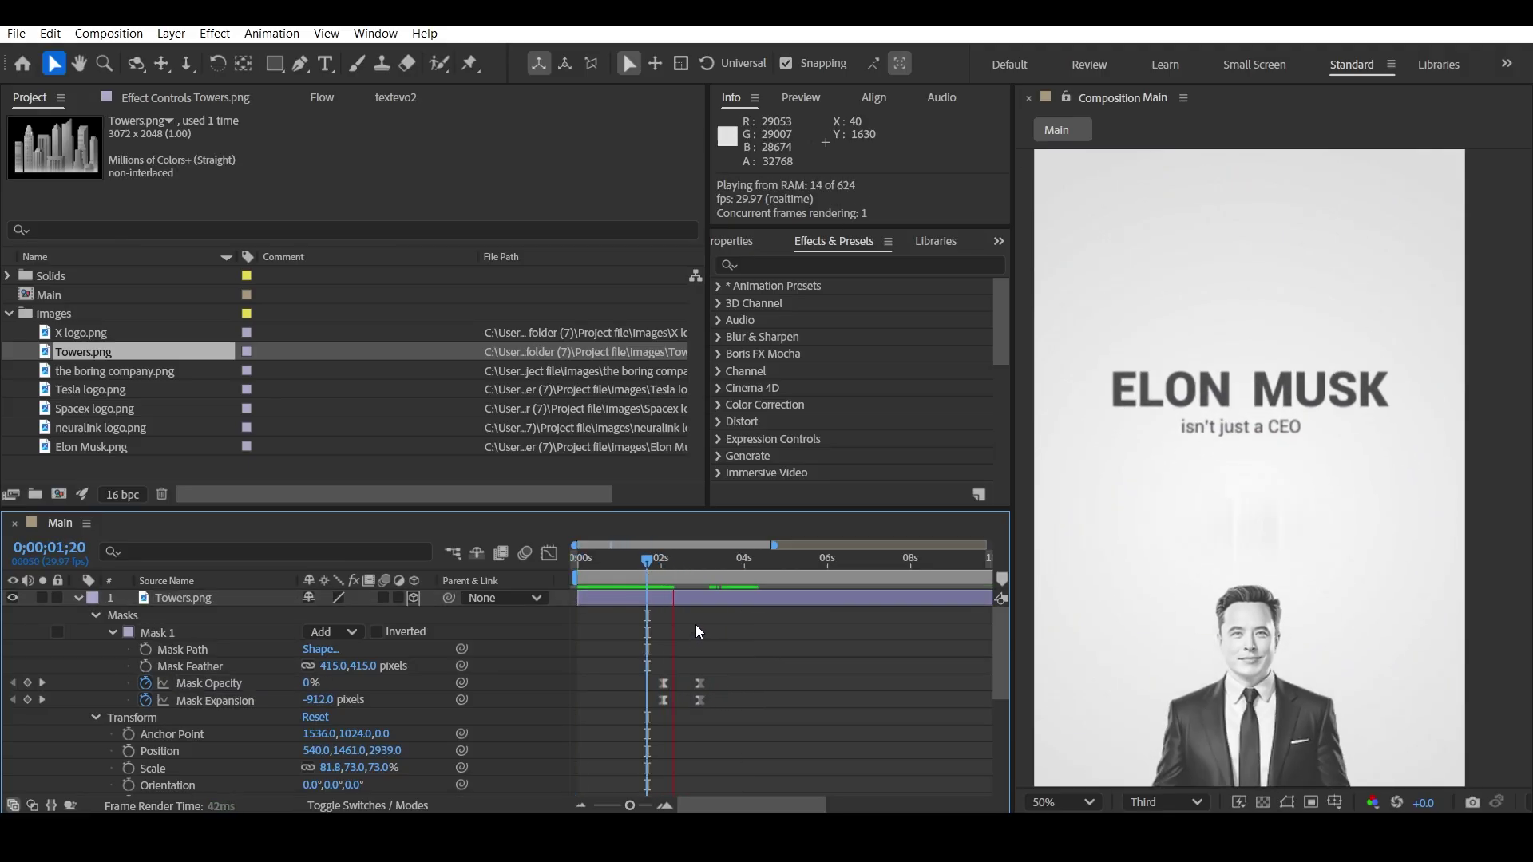
key("Home")
key("space")
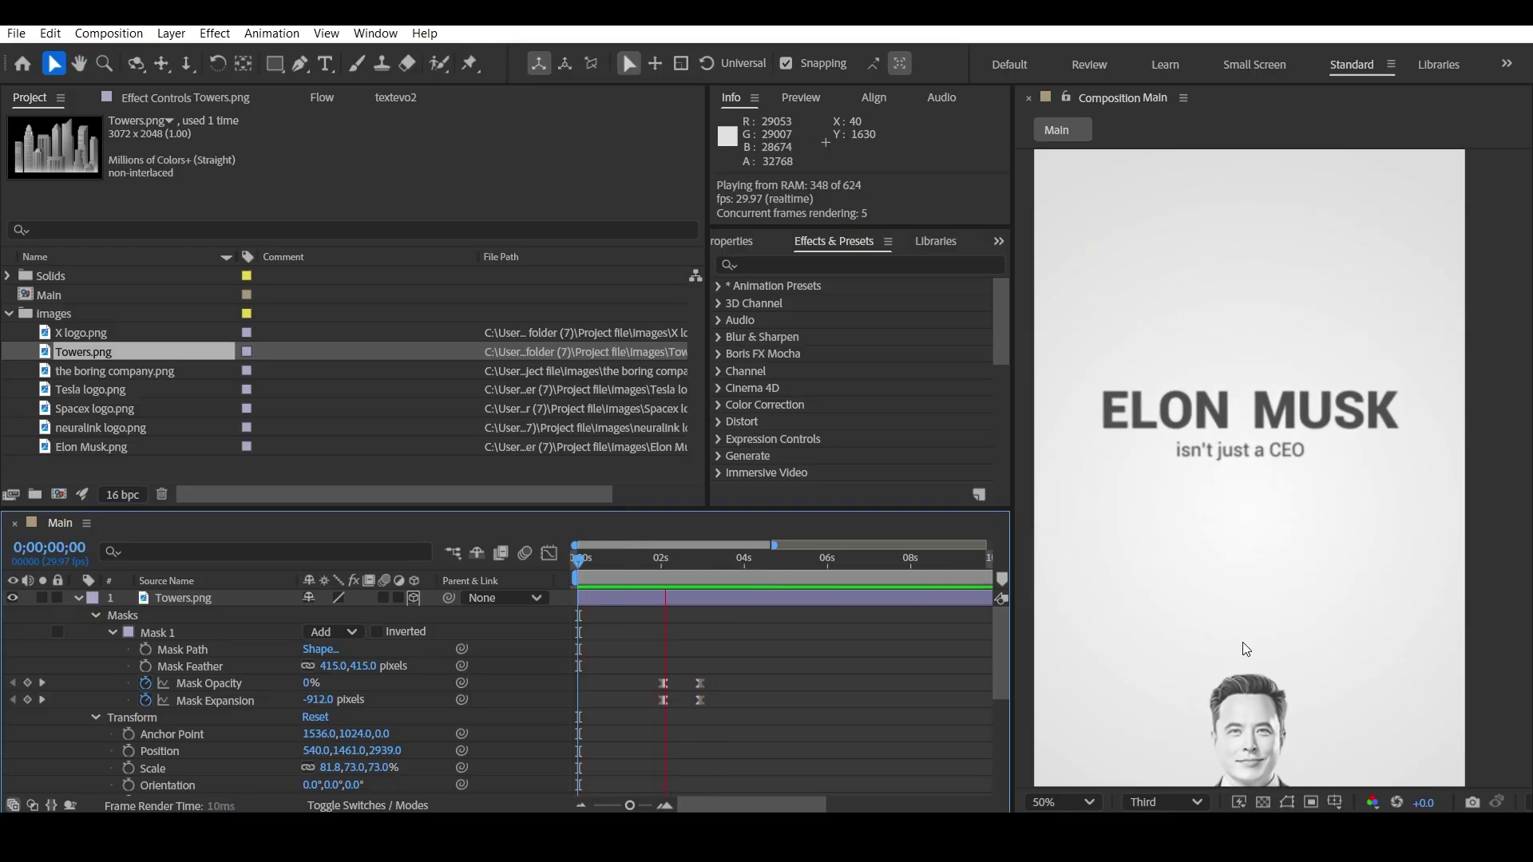
scroll(1233, 694, "down", 2)
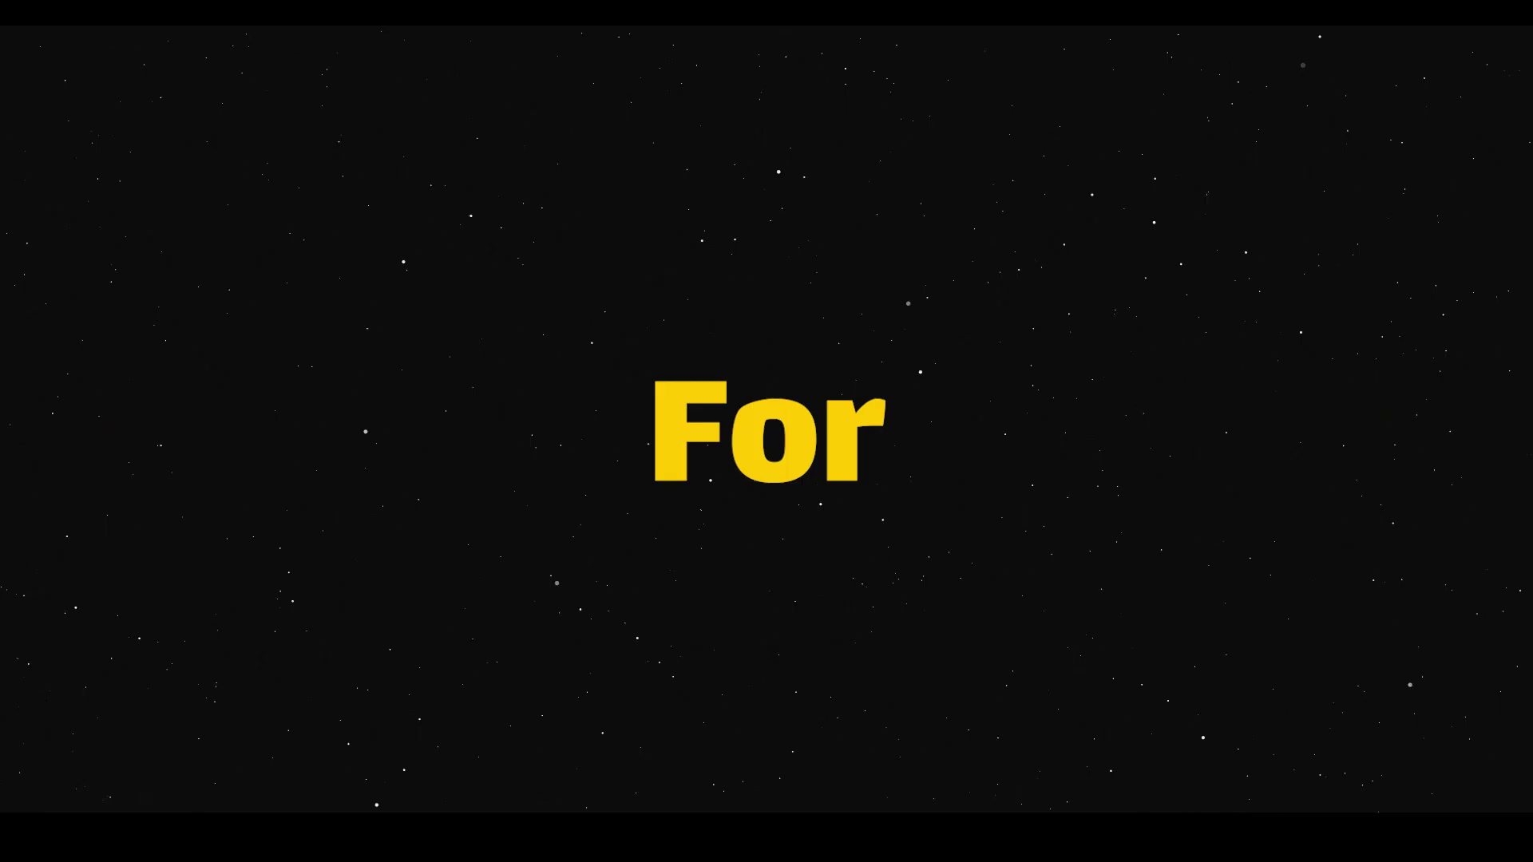
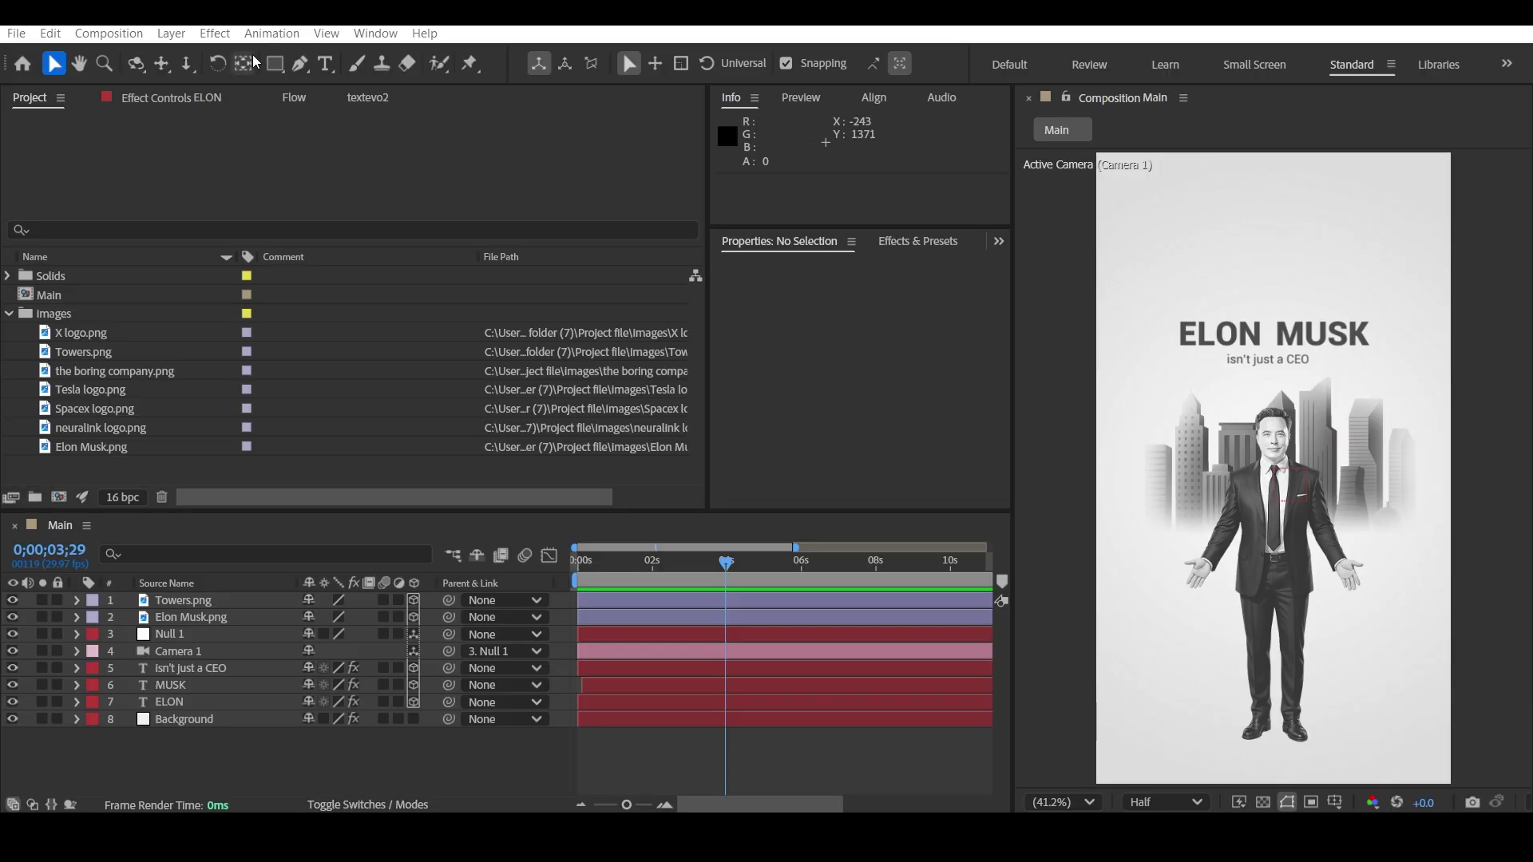
- Draw a circle about 650 px wide around the figure's upper body as a new shape layer with the Ellipse Tool
left_click(273, 65)
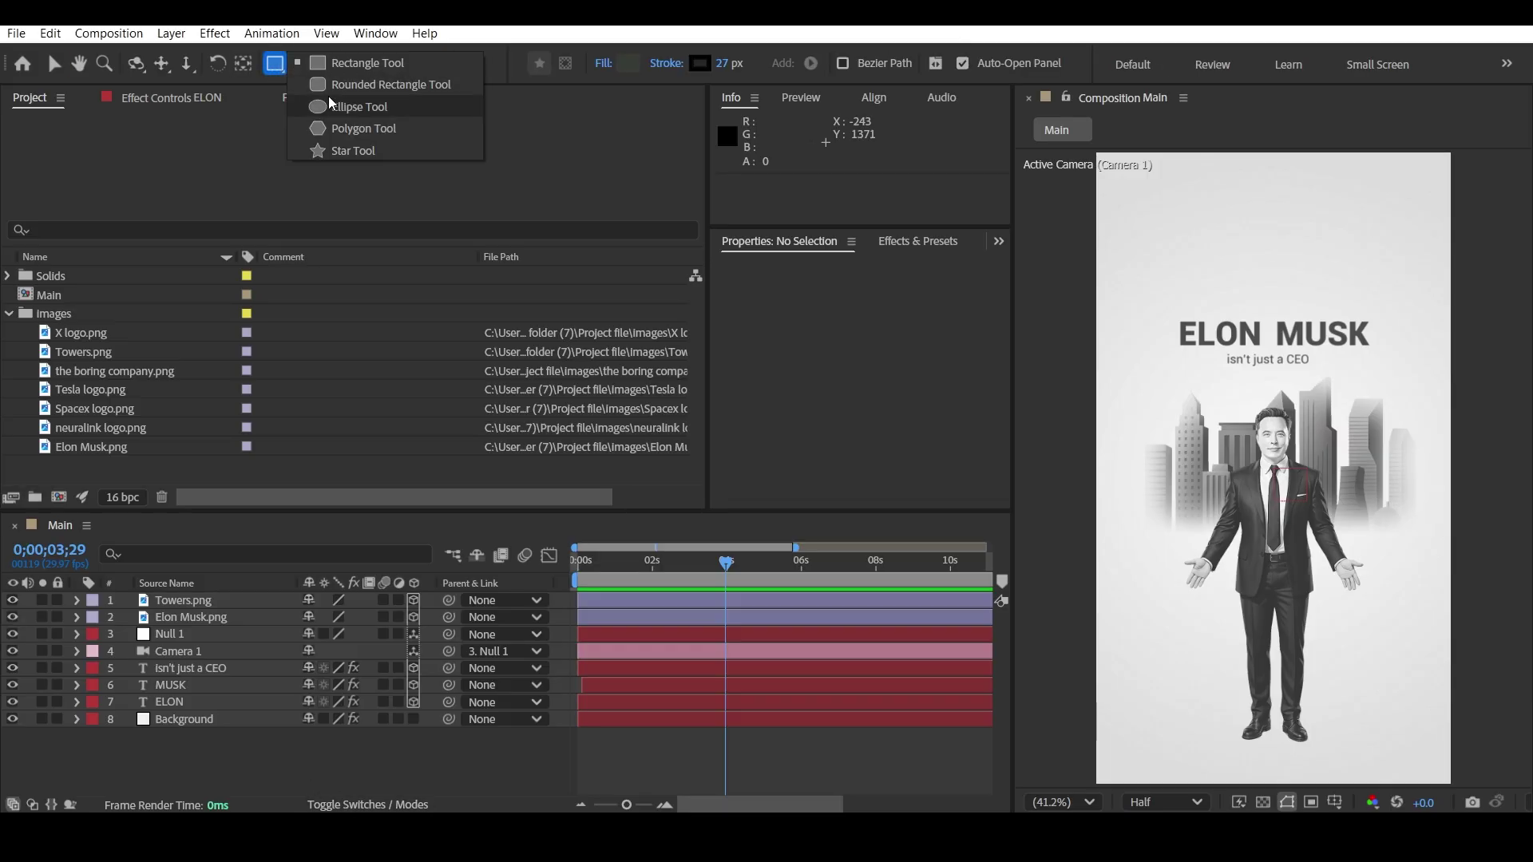
left_click(332, 107)
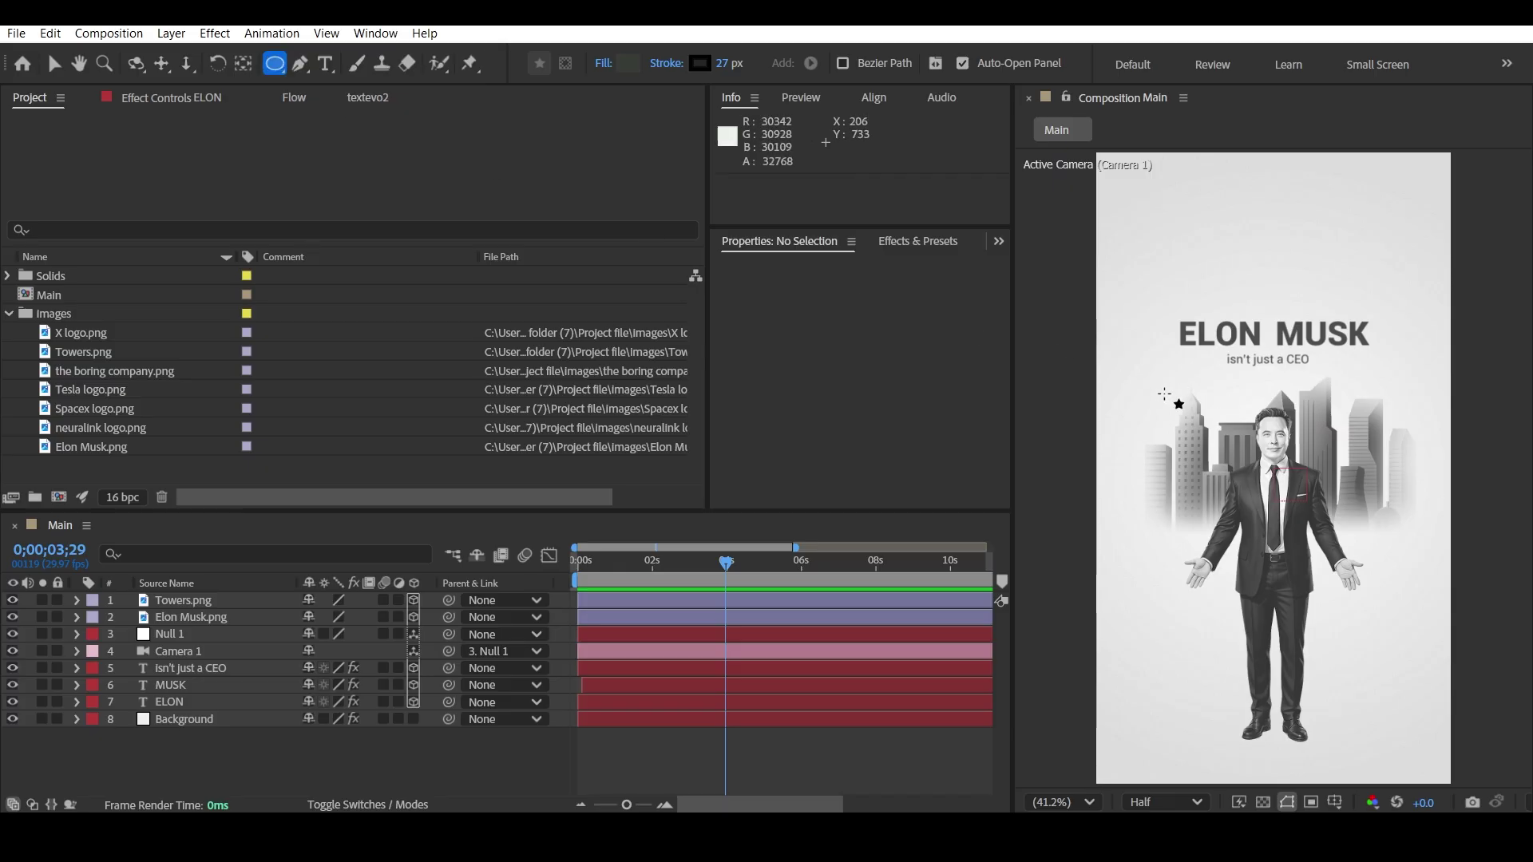
left_click_drag(1164, 394, 1368, 562)
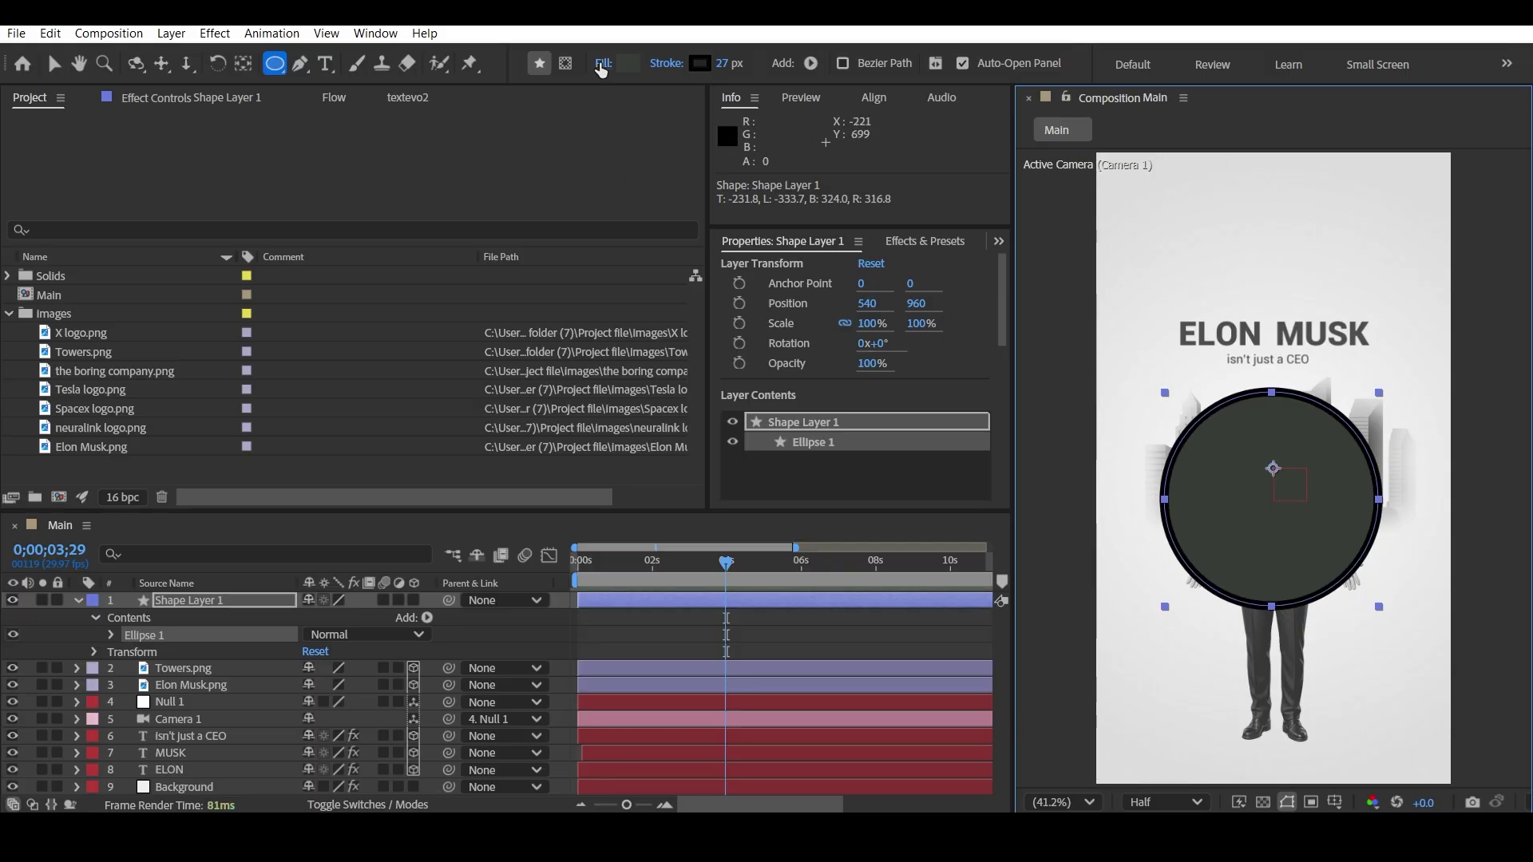
- Remove the circle's fill and reduce its stroke width to 7 px
left_click(601, 70)
left_click(661, 365)
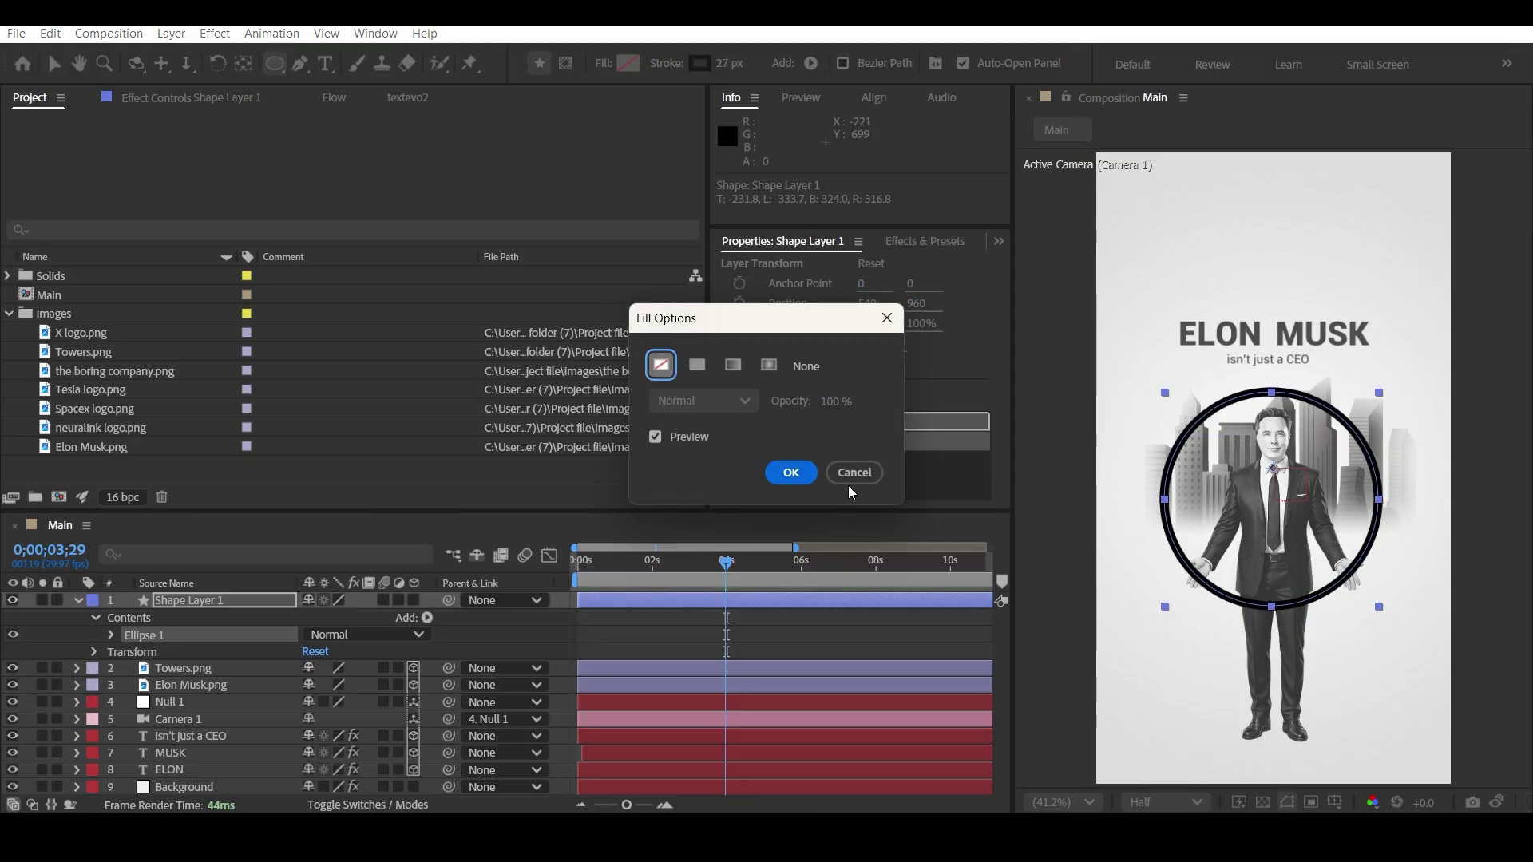
left_click(799, 477)
mouse_move(722, 68)
left_mouse_down()
mouse_move(683, 72)
mouse_move(698, 73)
left_mouse_up()
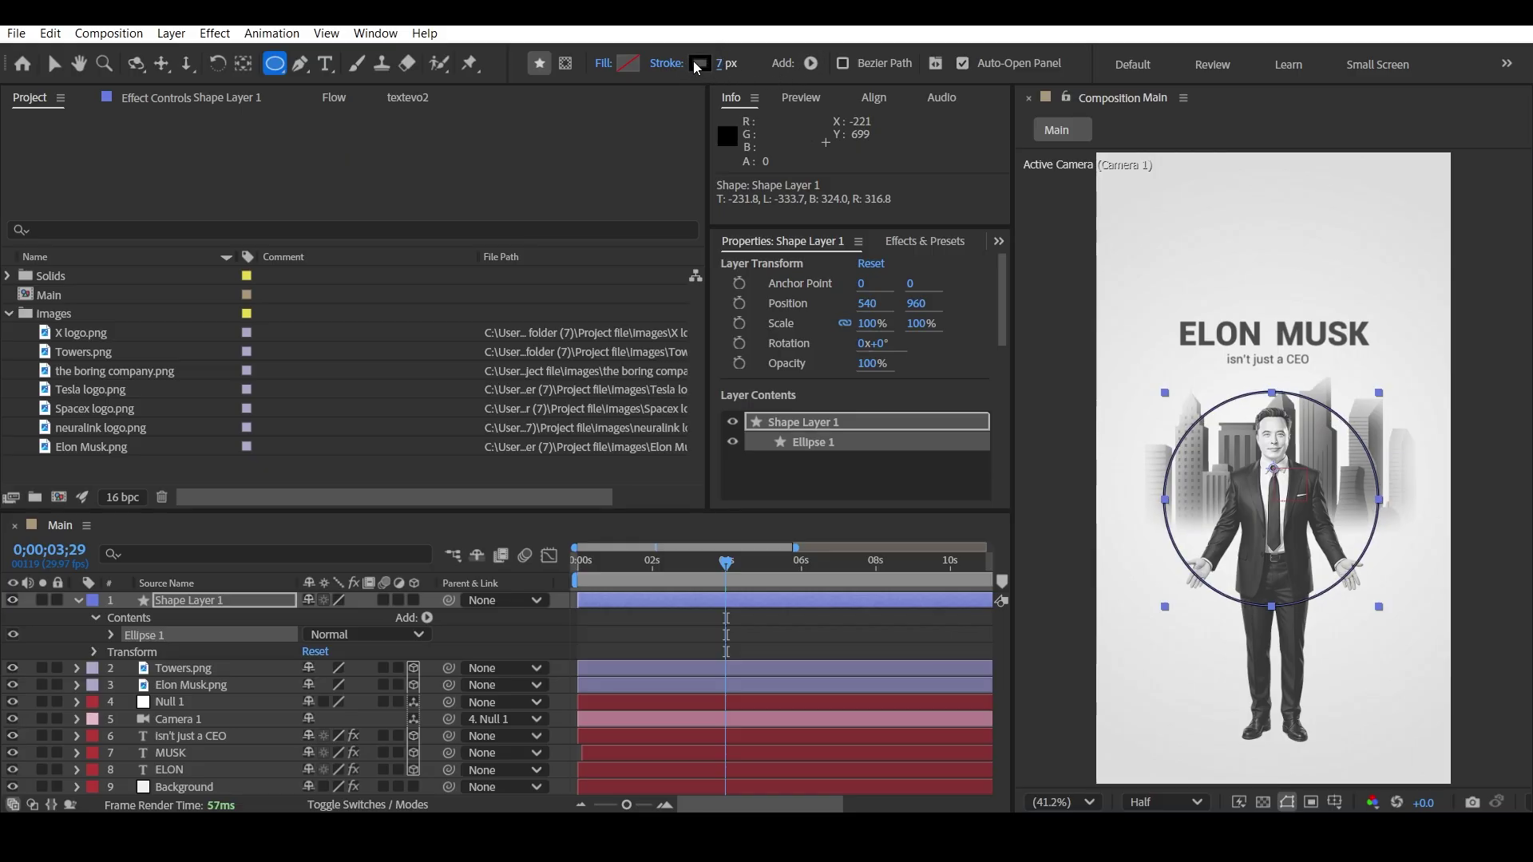
- Set the circle's stroke color to the light green CFFDB0
left_click(694, 62)
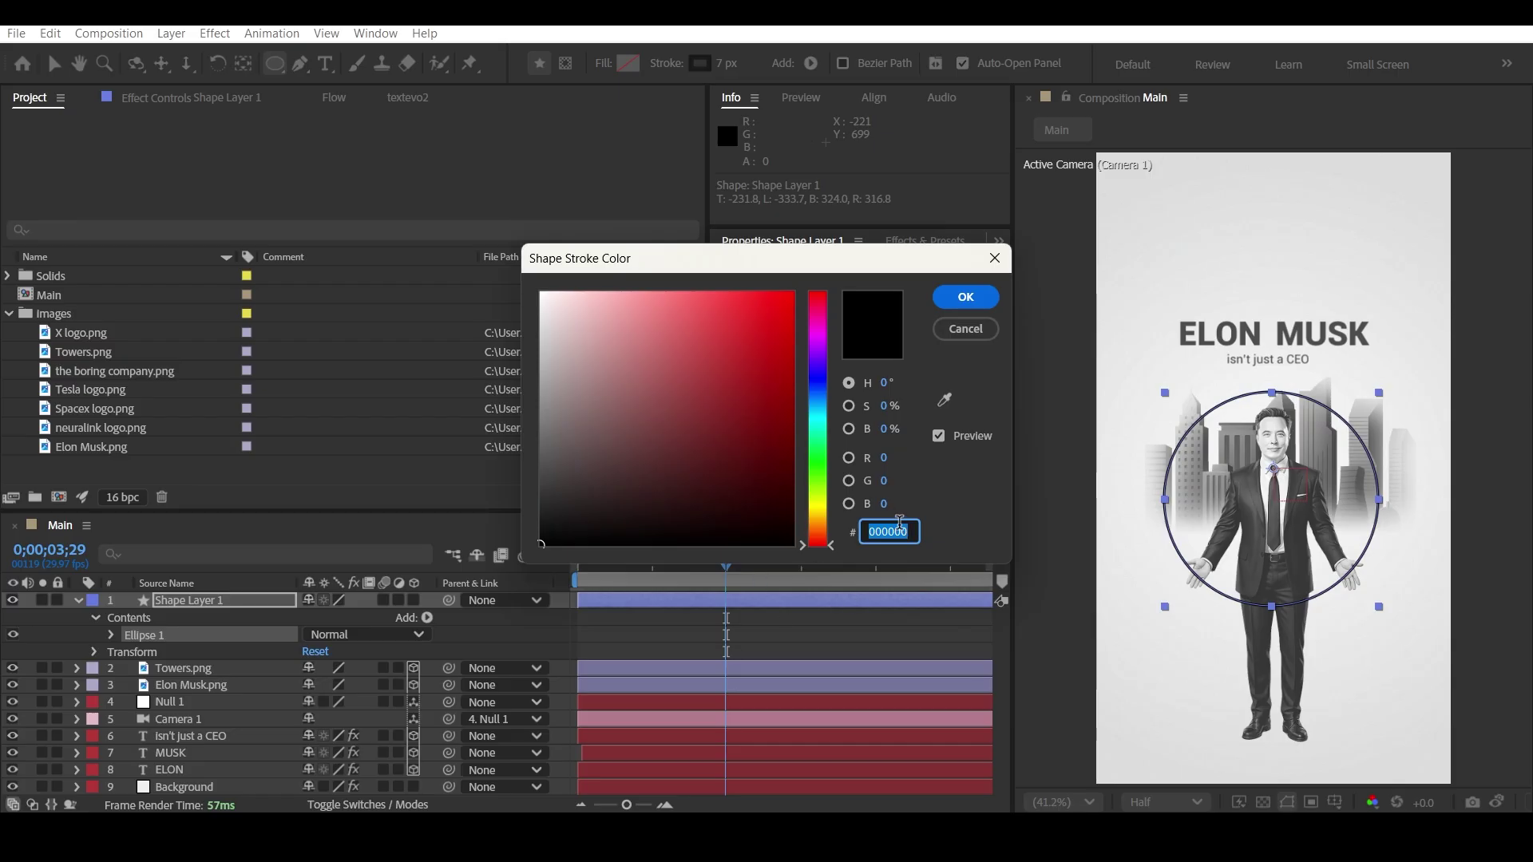
type("CF")
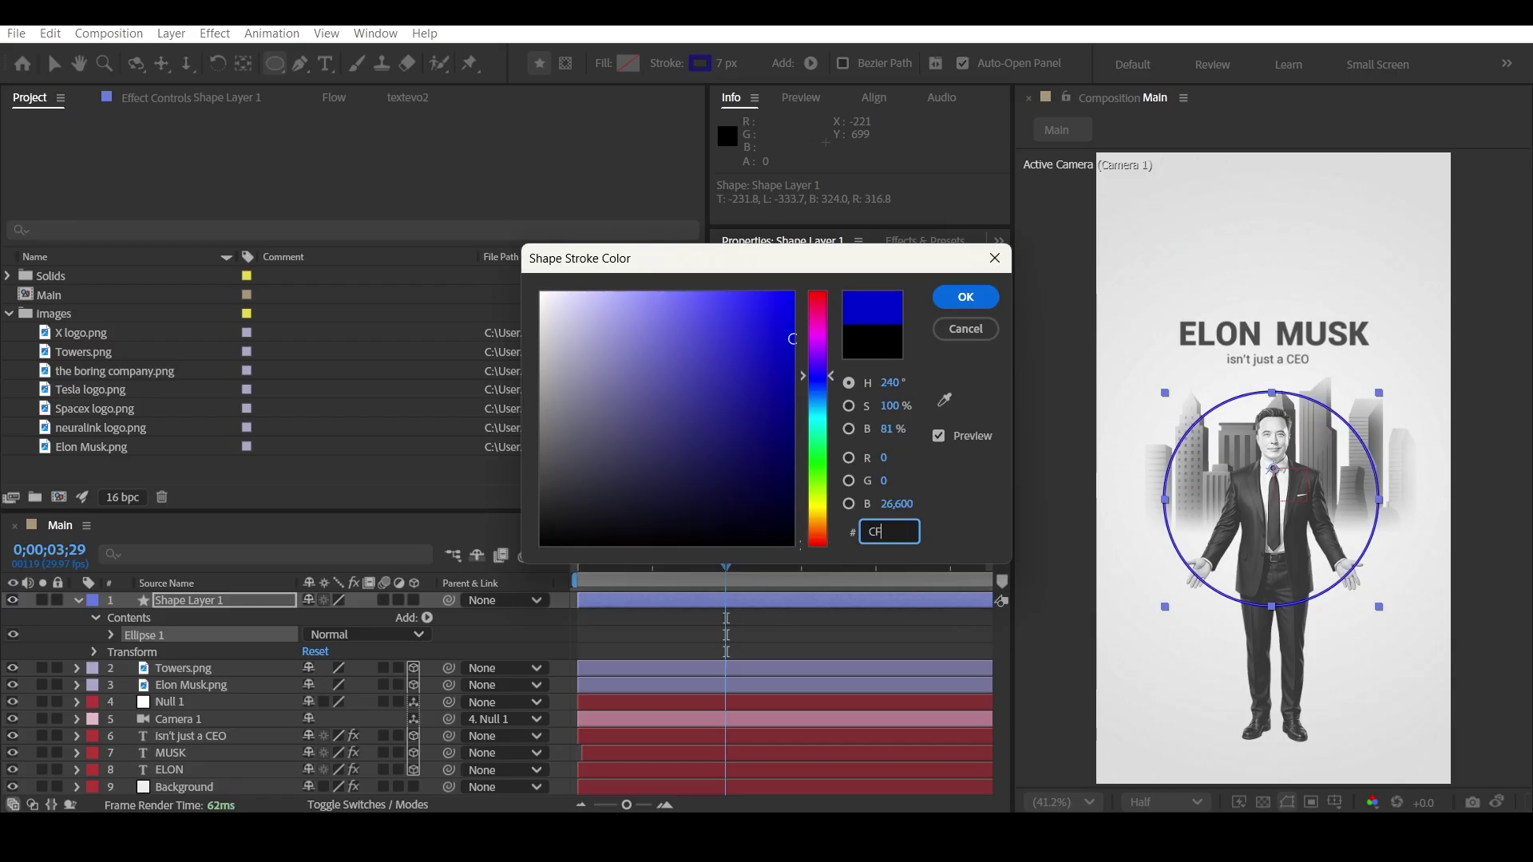
type("FDB")
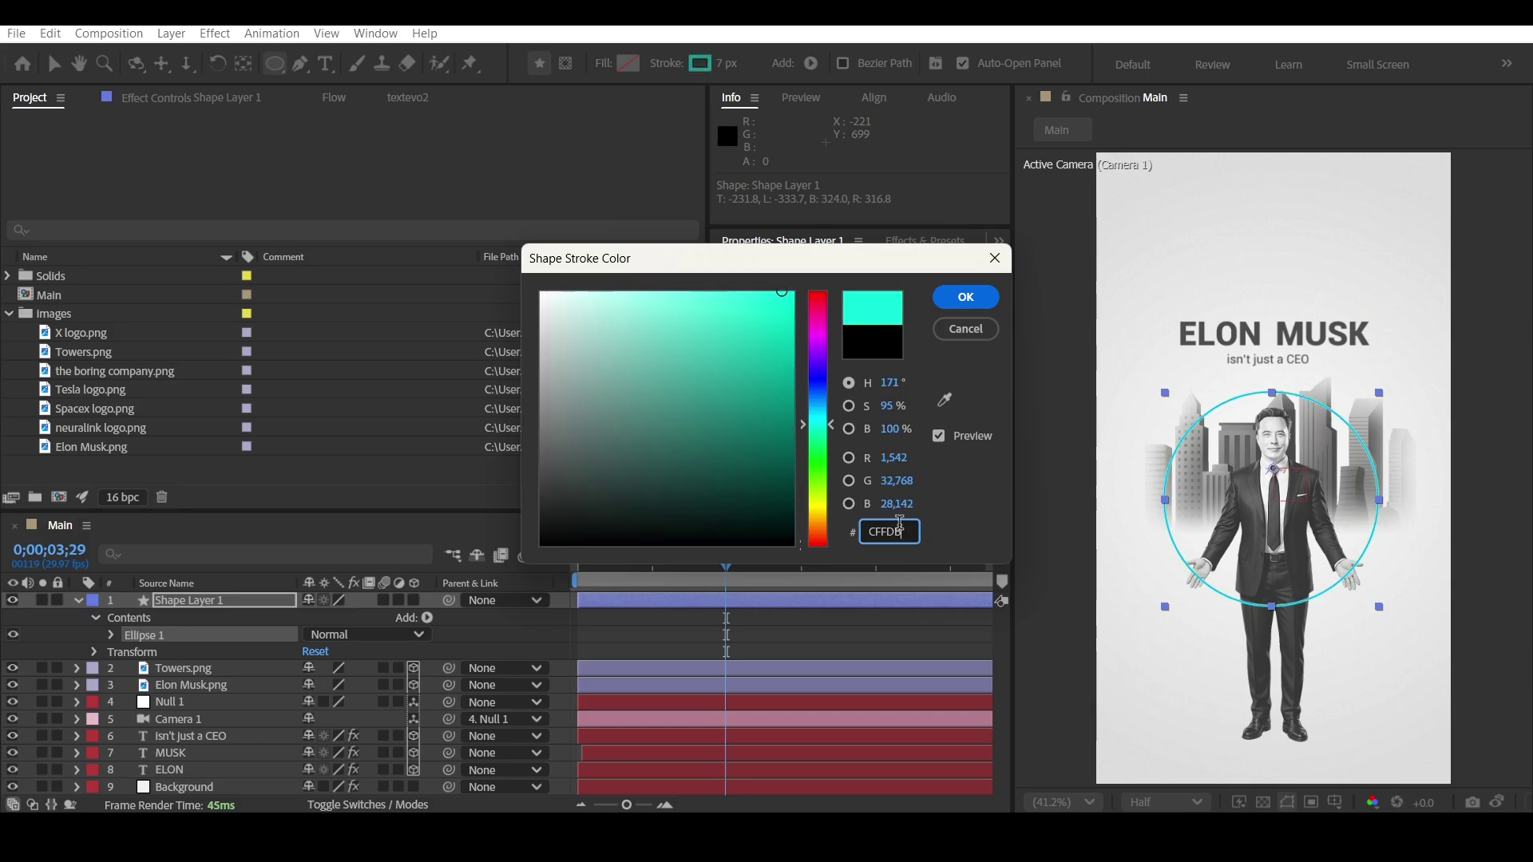
type("0")
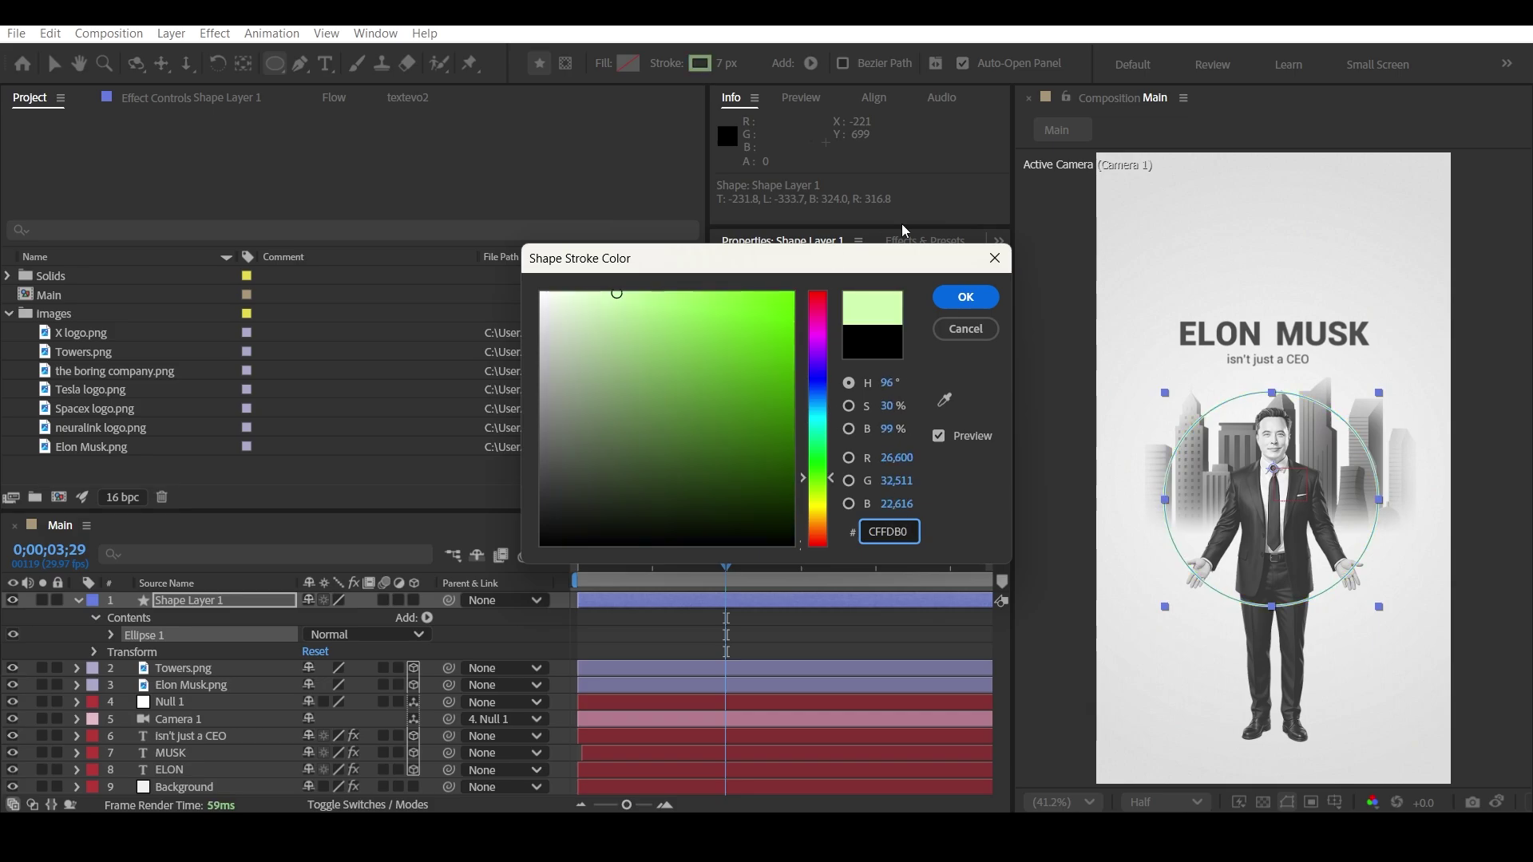
left_click(965, 297)
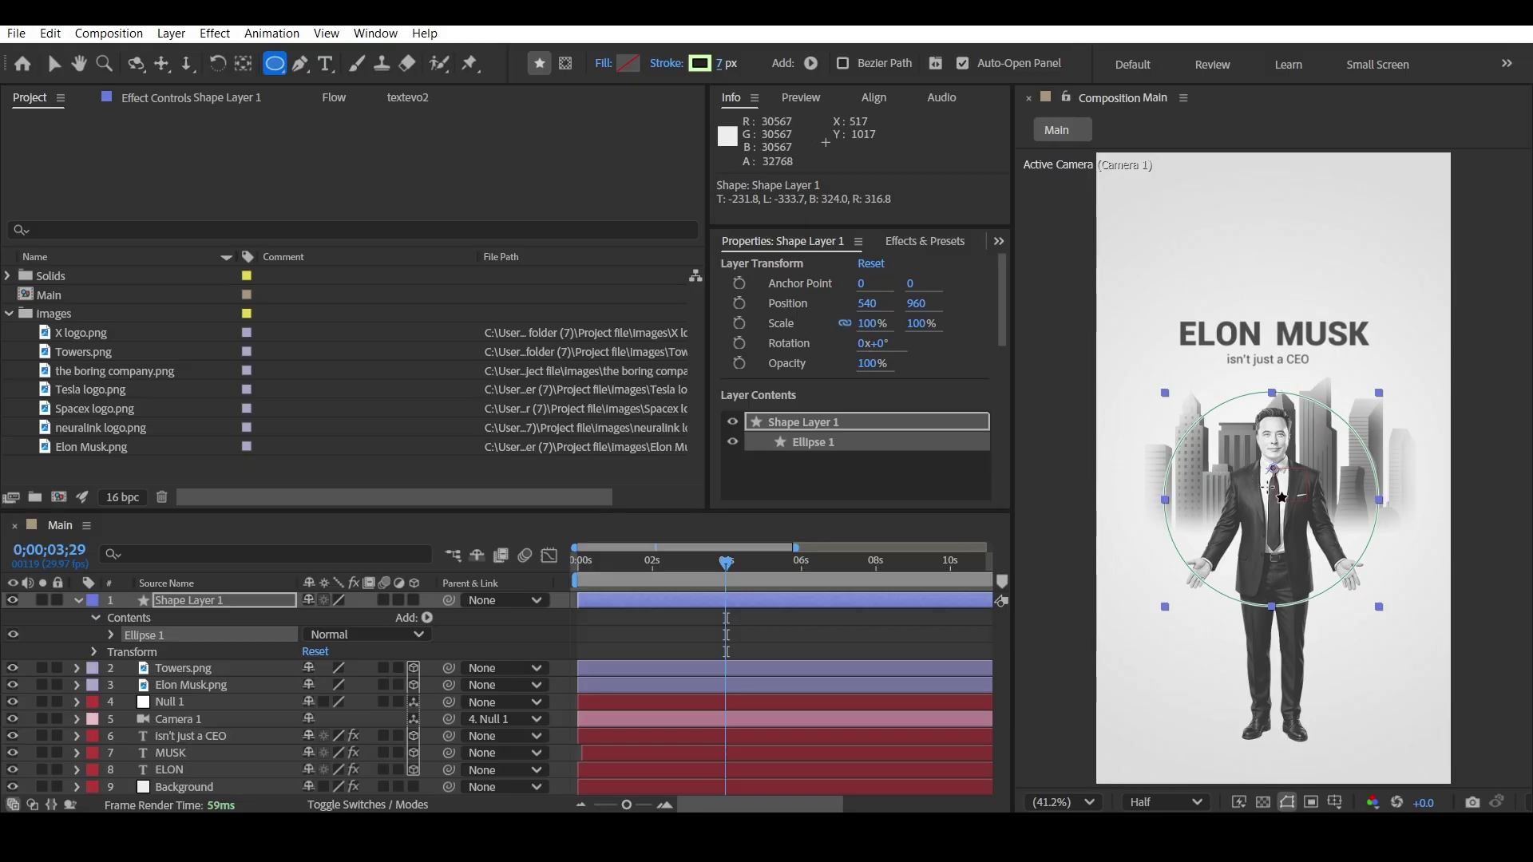
- Select Shape Layer 1, collapse its properties and make it a 3D layer
key("y")
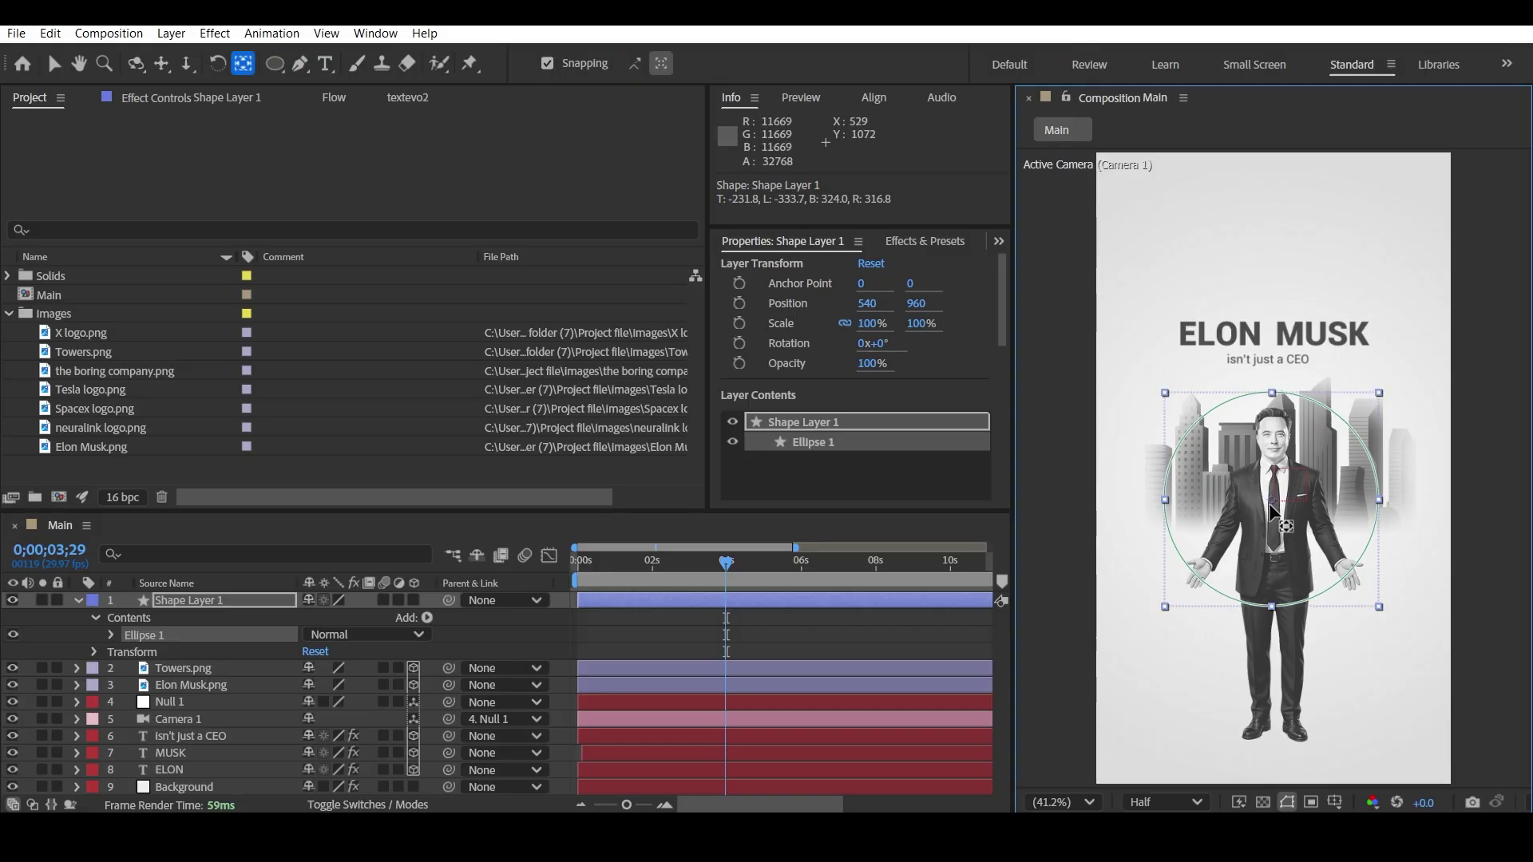
key("v")
left_click(1463, 511)
left_click(1381, 498)
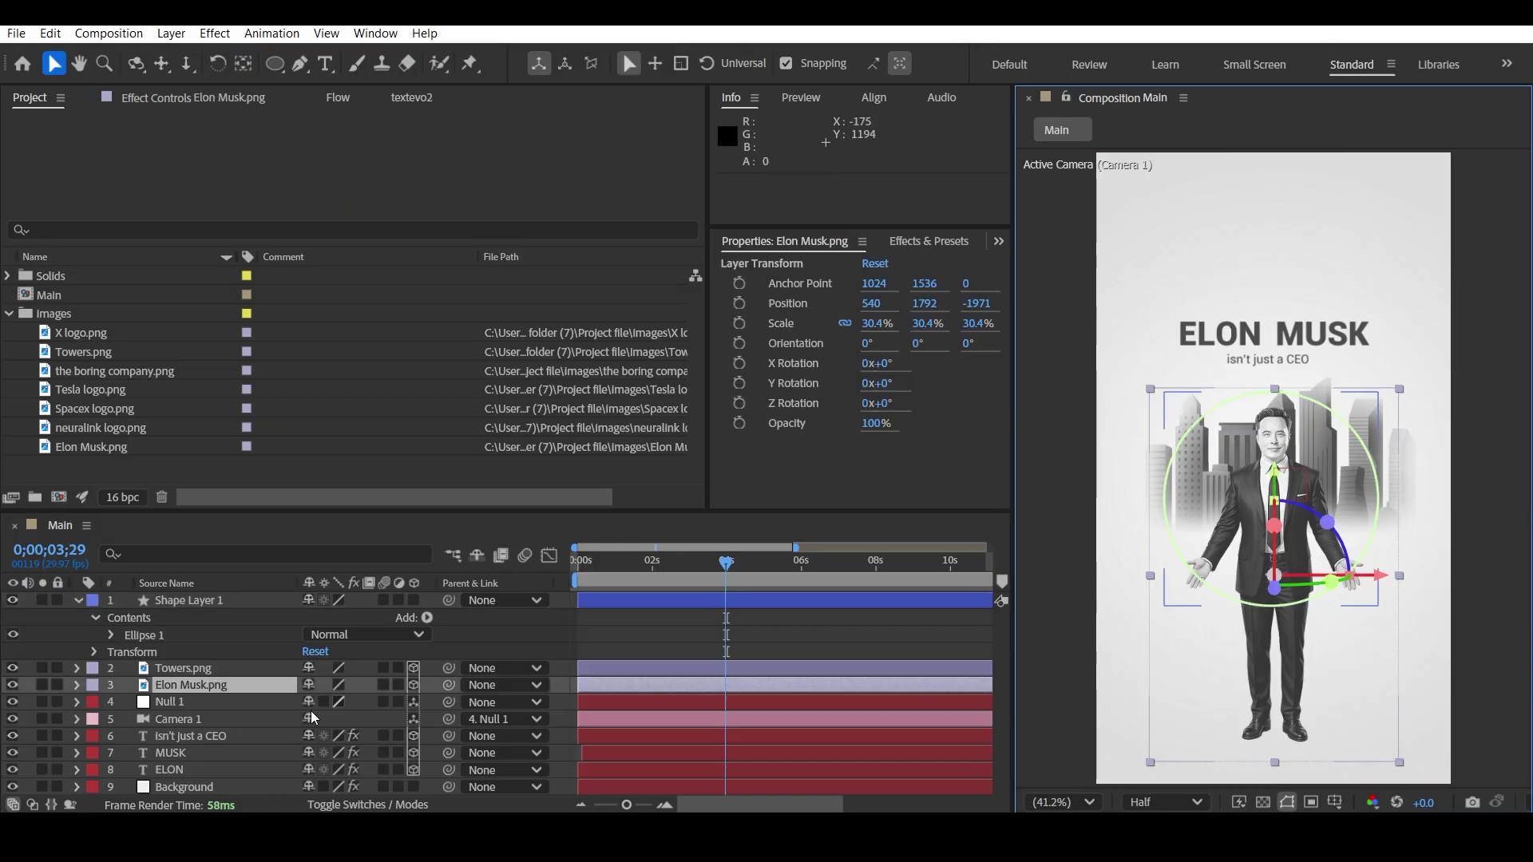
left_click(179, 602)
left_click(78, 600)
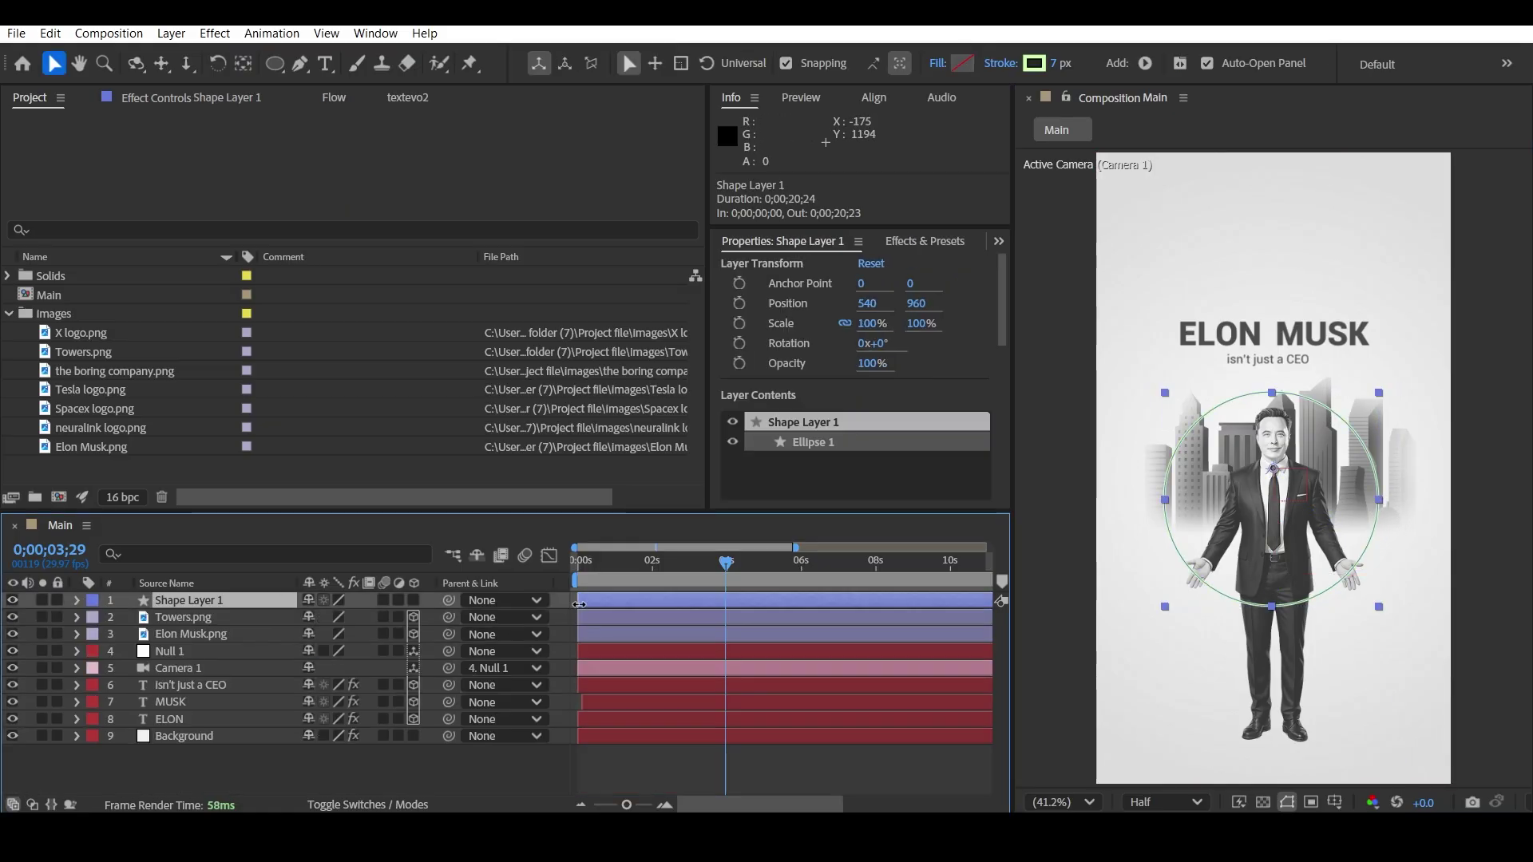
left_click(415, 600)
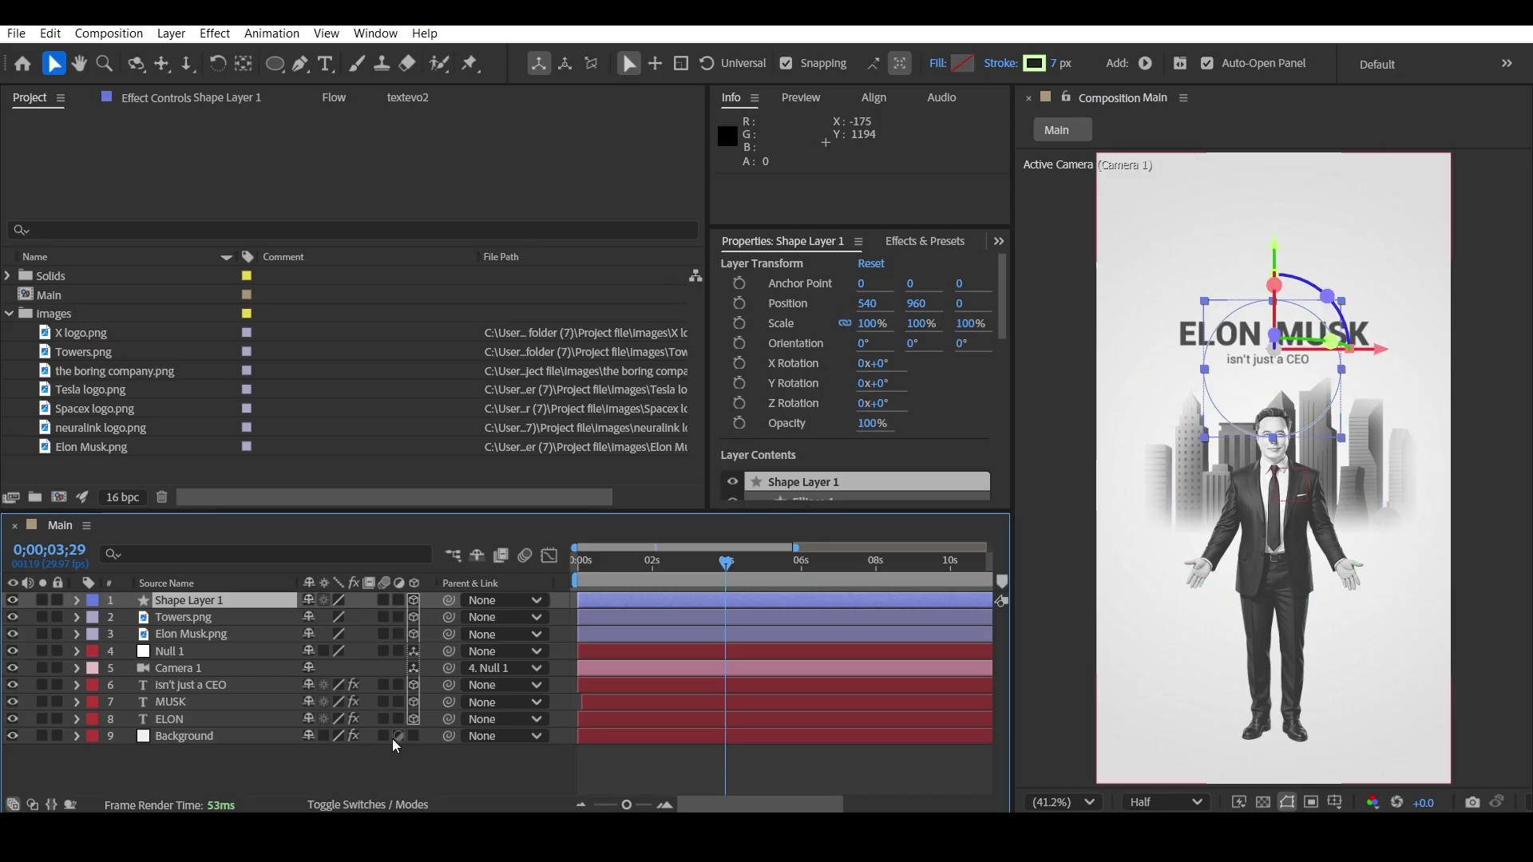
- Reposition the 3D circle in depth so it surrounds the figure, behind him and in front of the towers
left_click(198, 601)
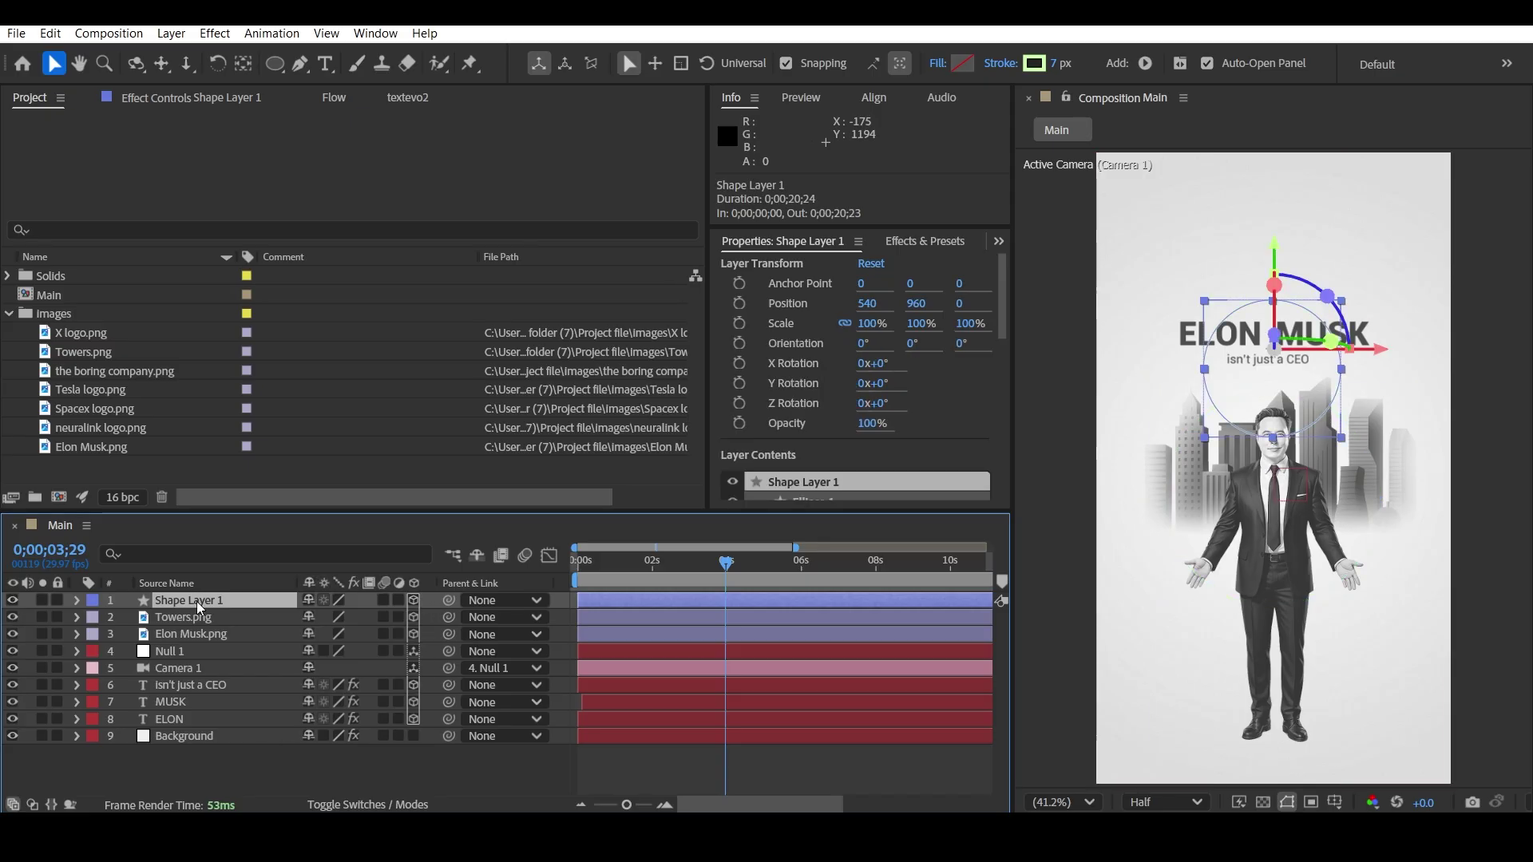
key("ctrl+Home")
key("ctrl+shift+a")
scroll(1283, 479, "up", 3)
left_click_drag(1243, 548, 1215, 477)
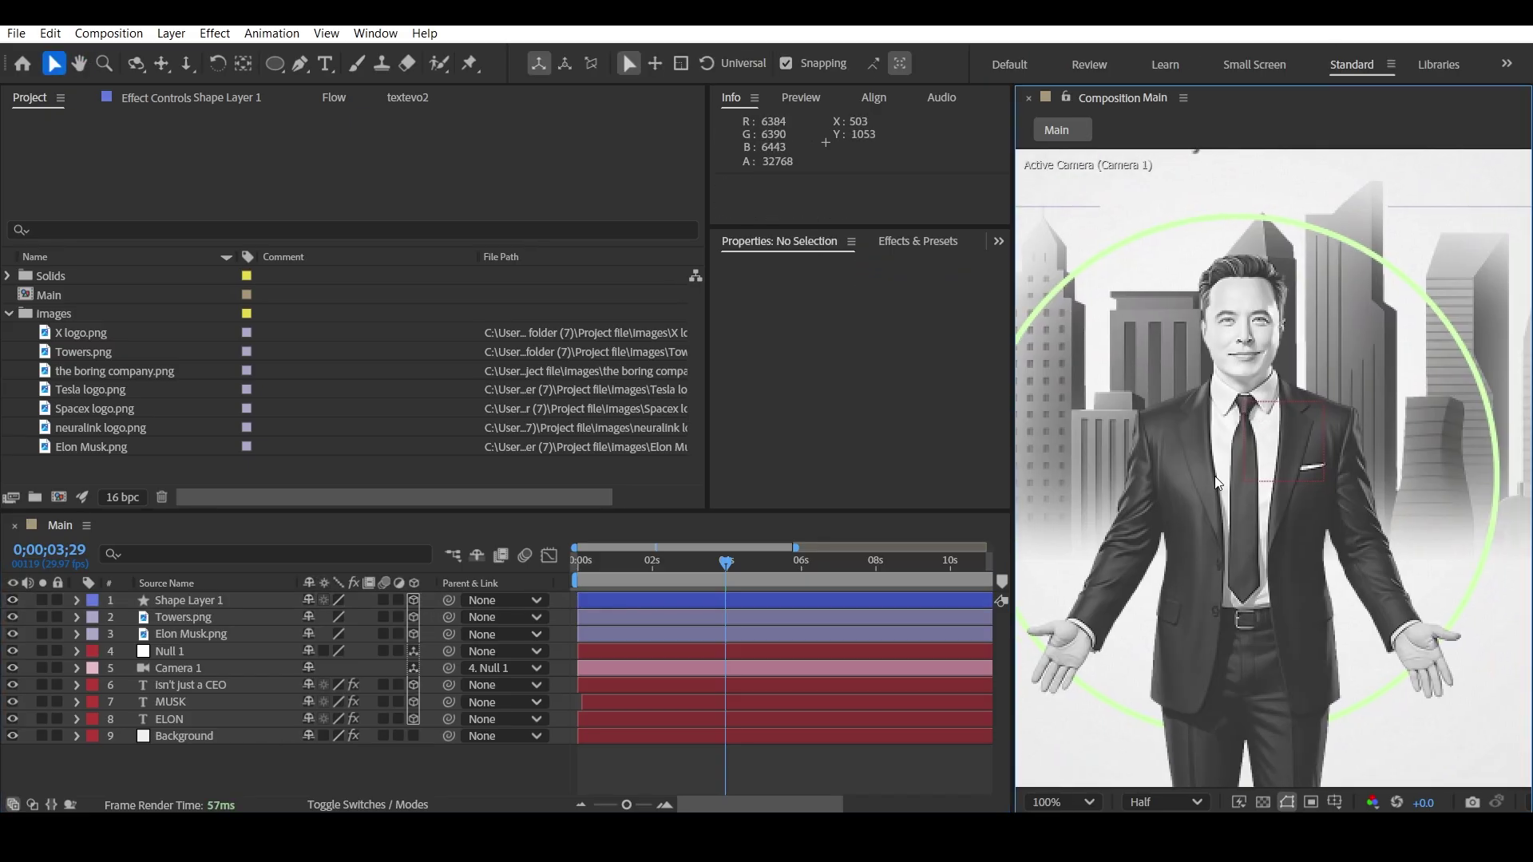
- Reveal the green ring layer's position, scale and rotation properties, and set its Z position to -2181
left_click(201, 602)
key("p")
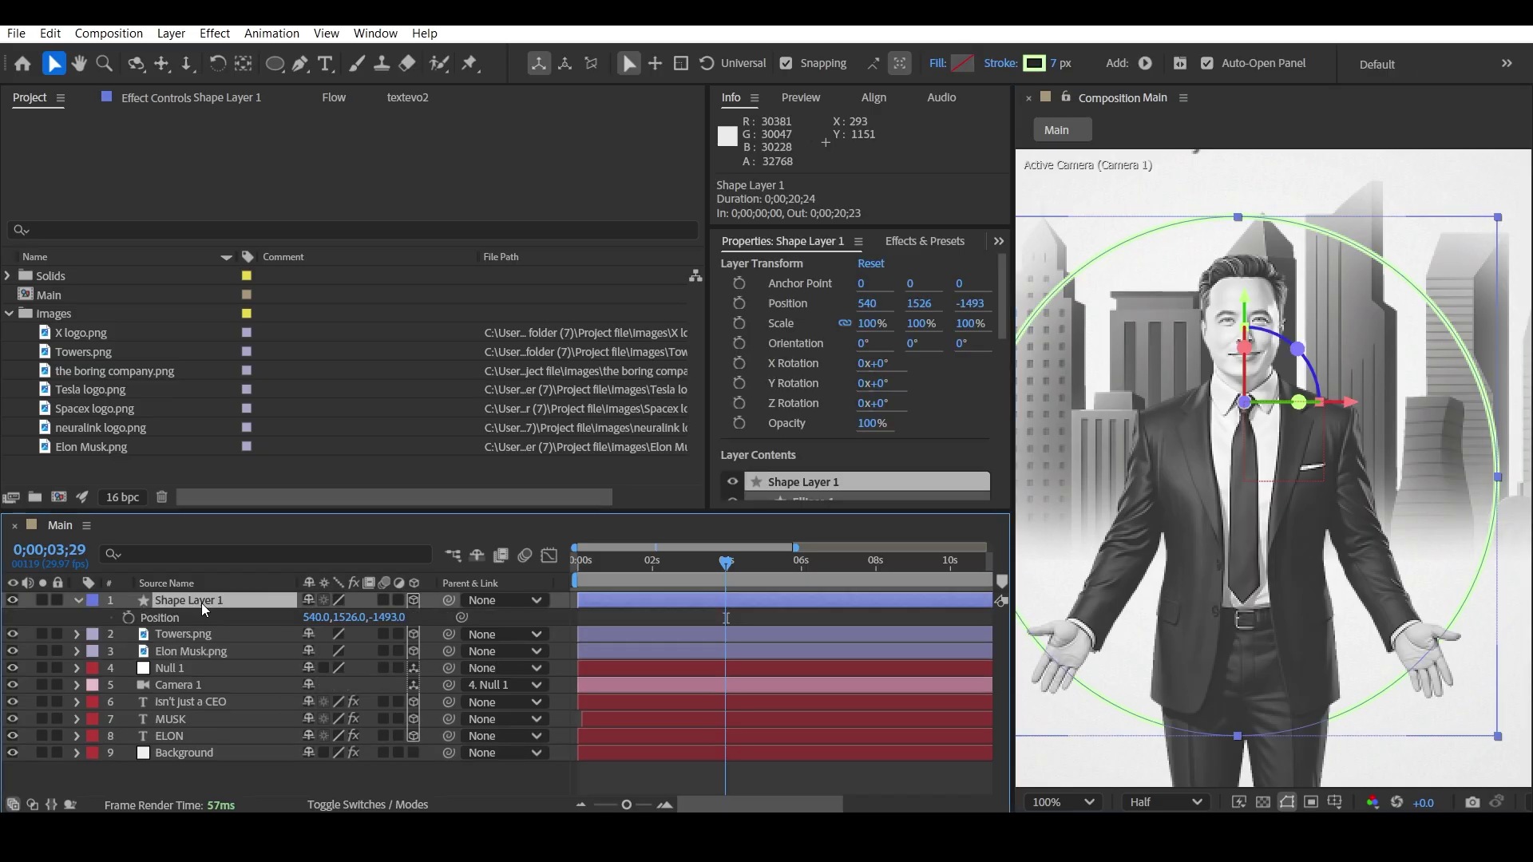
key("shift+s")
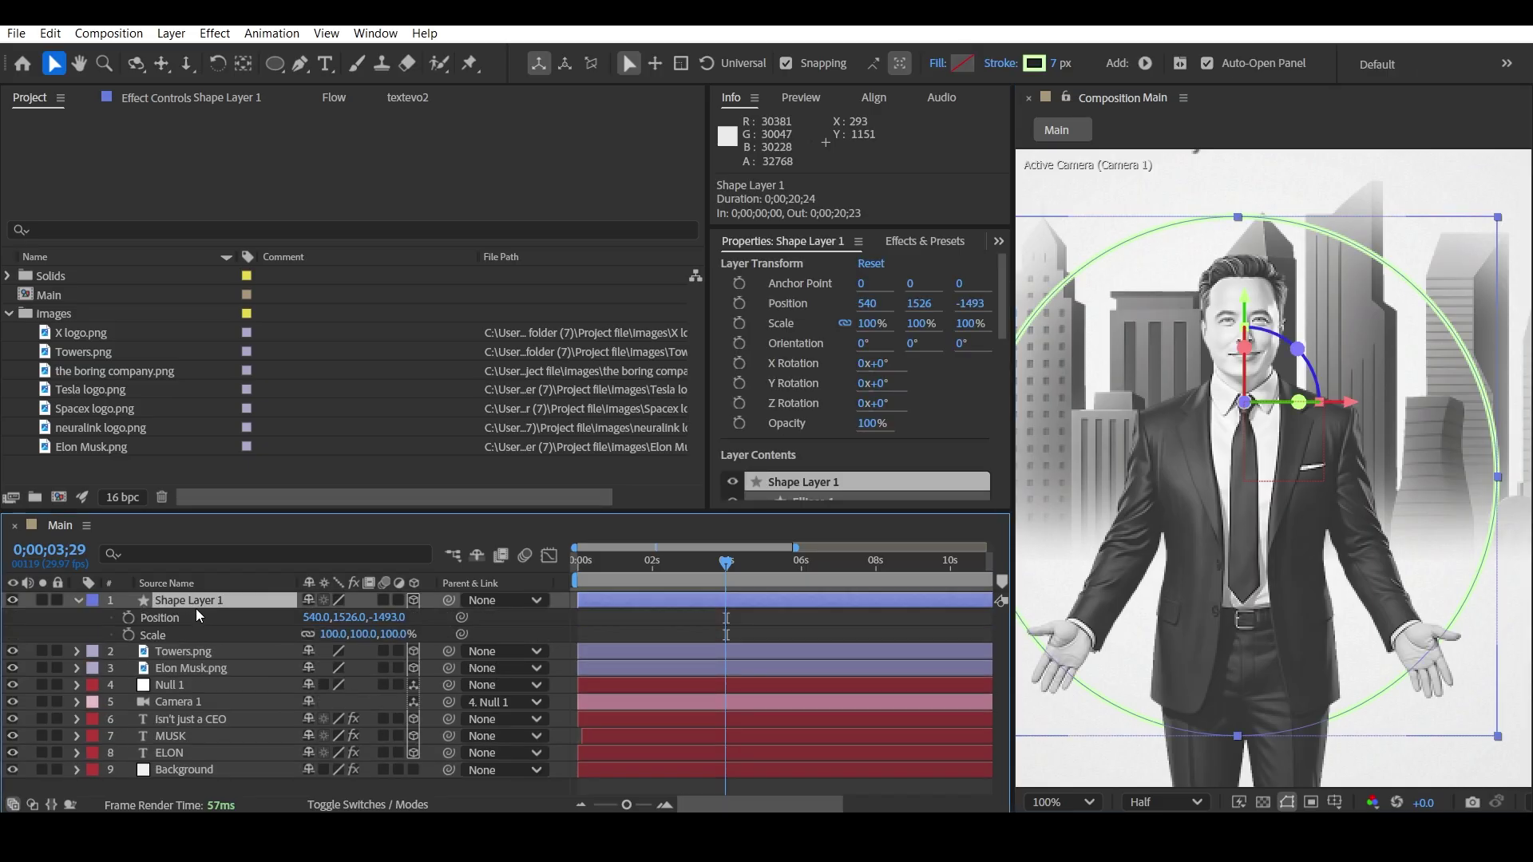
key("shift+r")
left_click_drag(391, 617, 32, 689)
key("comma")
left_click(379, 655)
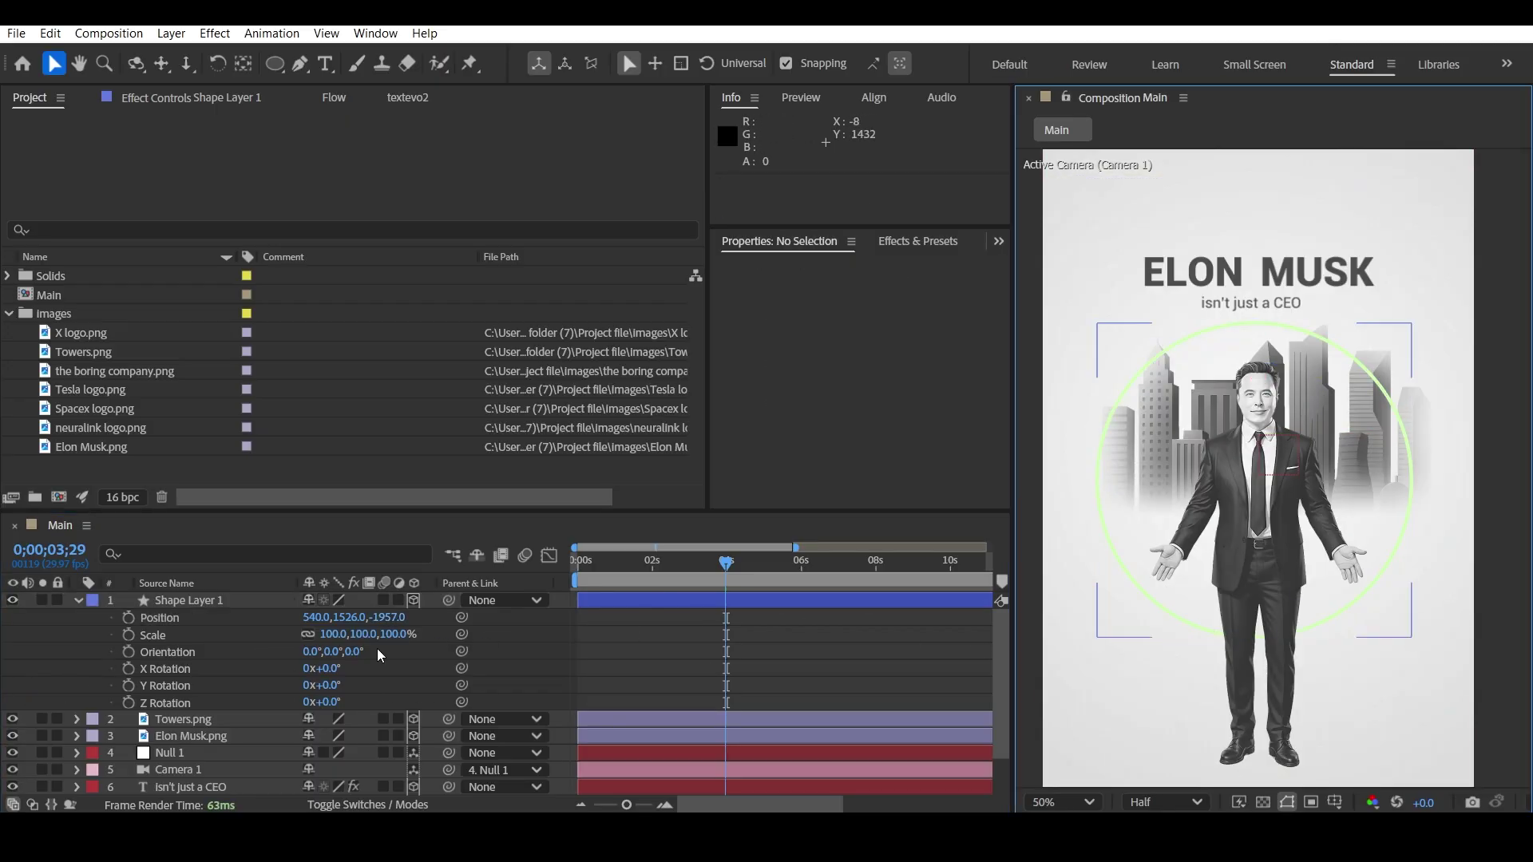
left_click_drag(387, 618, 208, 638)
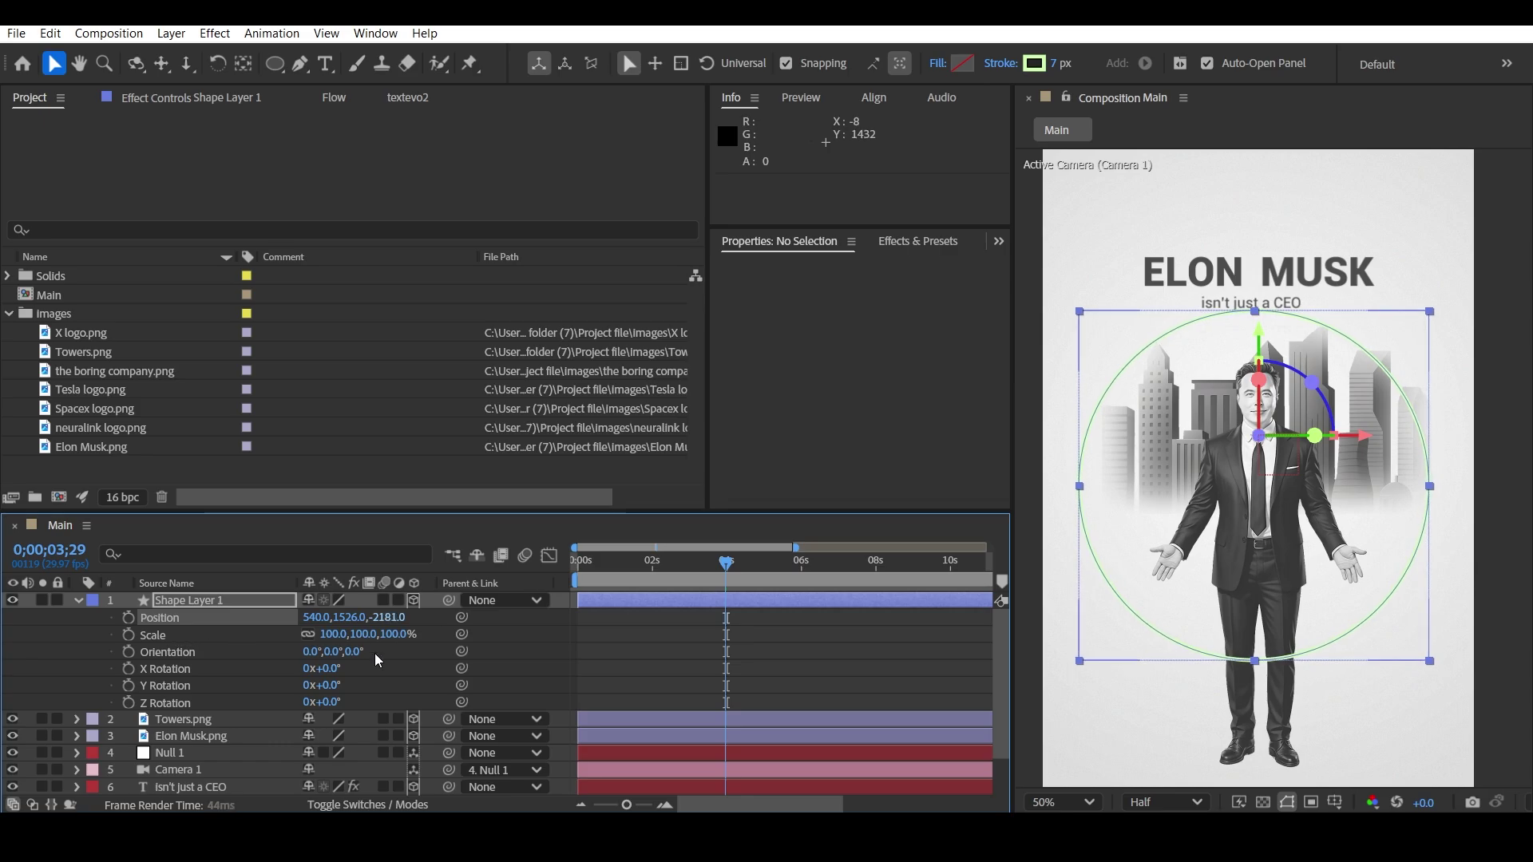
- Tilt the ring around the figure to an X rotation of -64° and scale it down to 84%
mouse_move(327, 671)
left_mouse_down()
mouse_move(268, 676)
mouse_move(321, 676)
left_mouse_up()
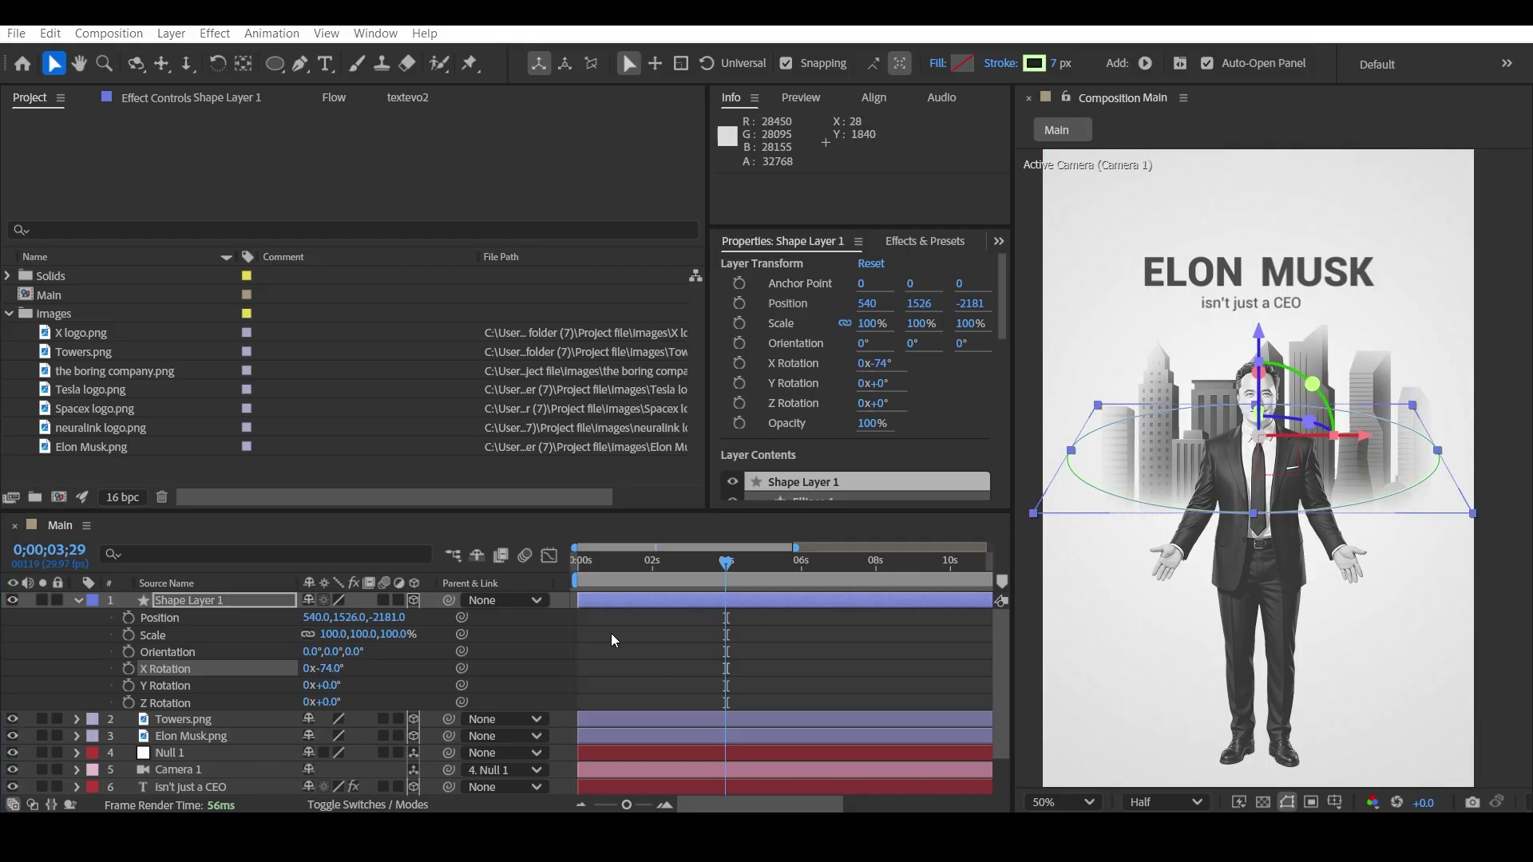
left_click_drag(363, 639, 427, 640)
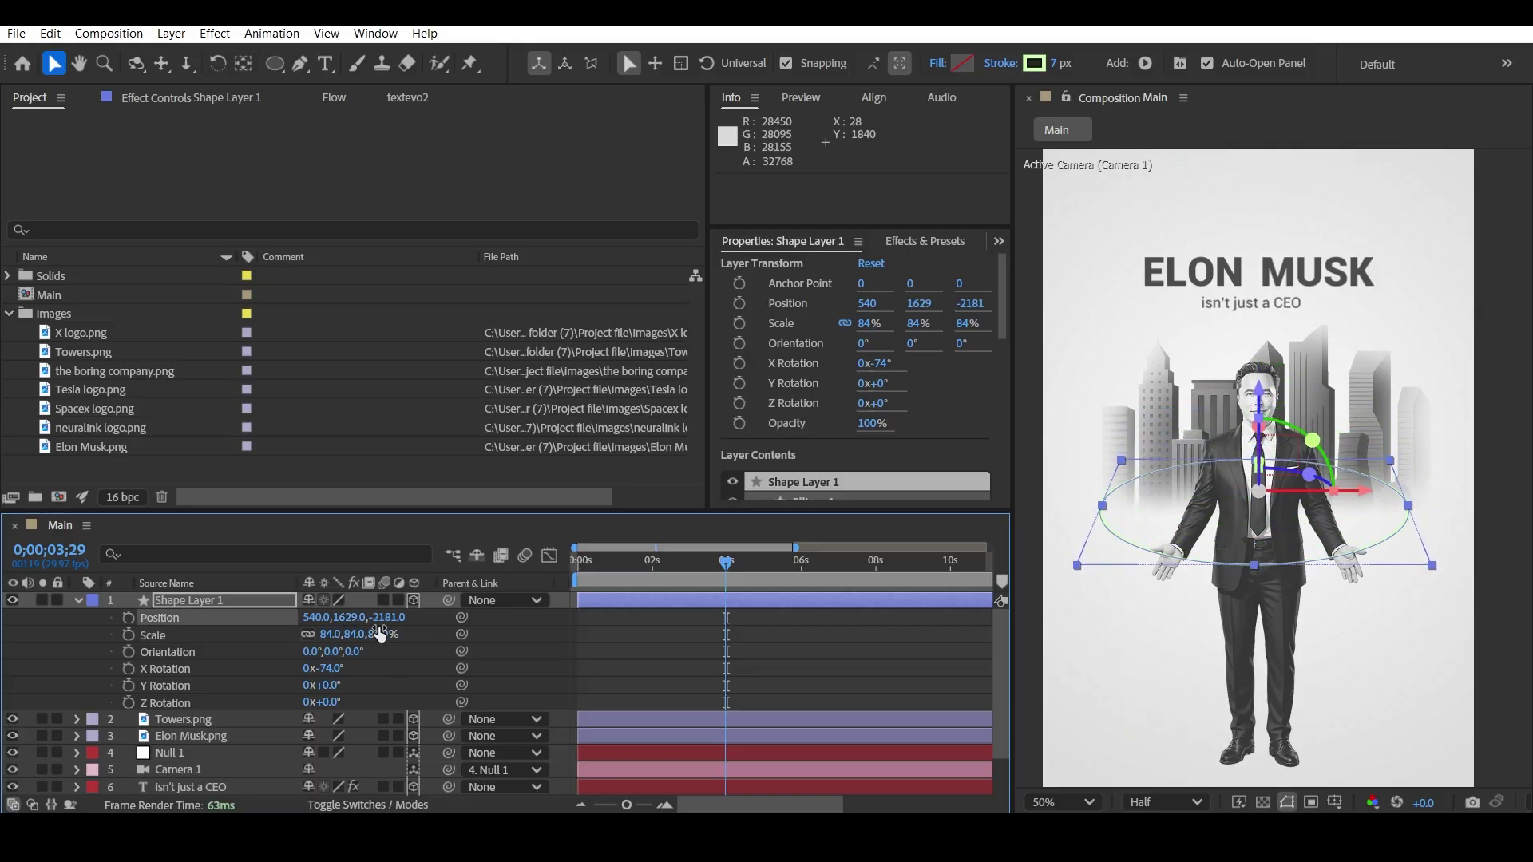
left_click_drag(324, 673, 331, 669)
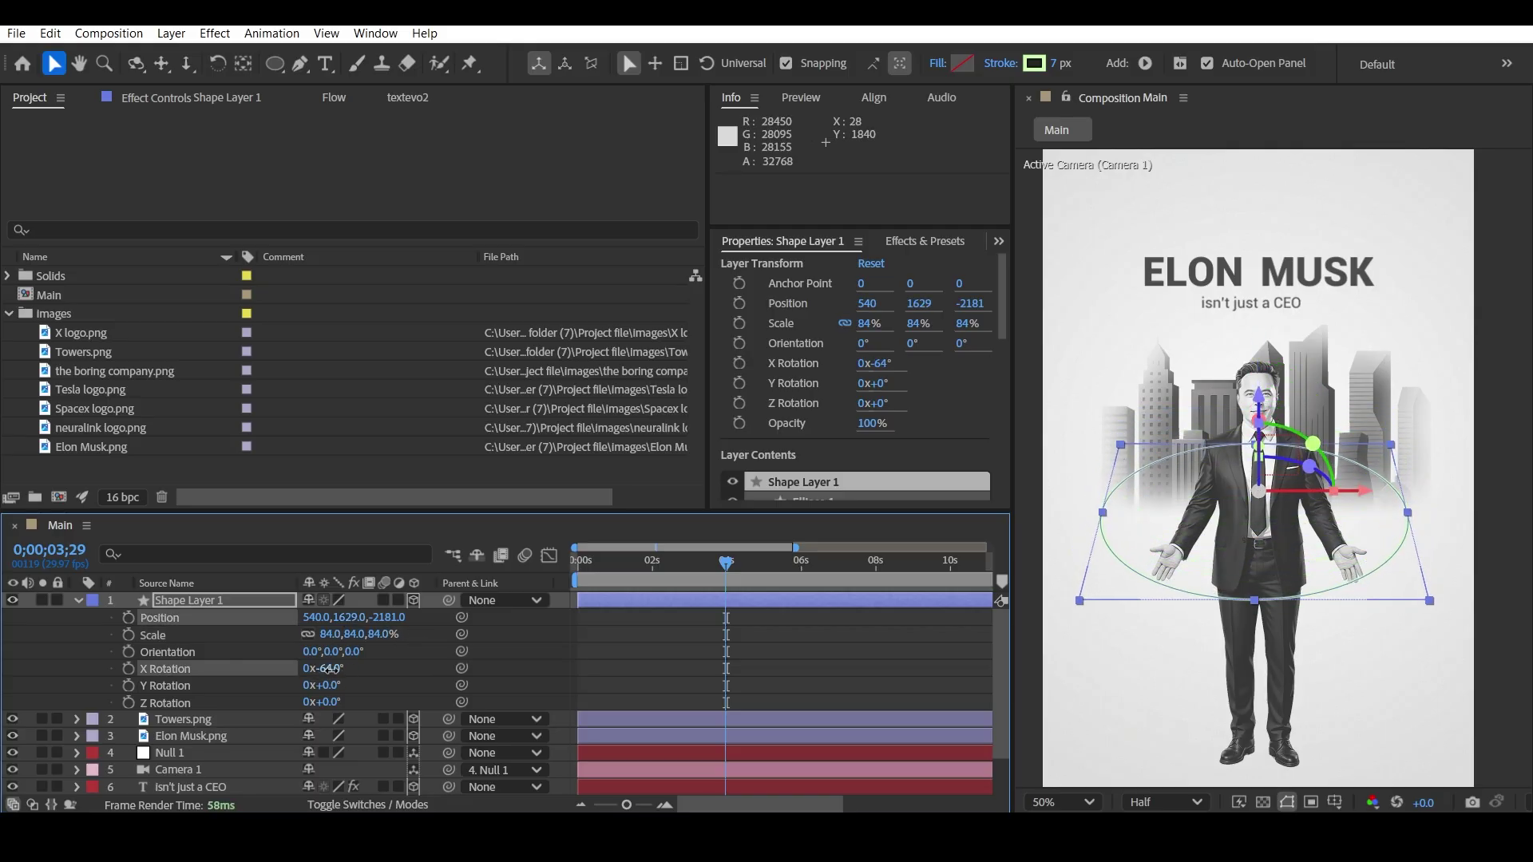
- Reposition the tilted ring around the figure's torso at 540, 1620, -2013
left_click_drag(389, 618, 344, 623)
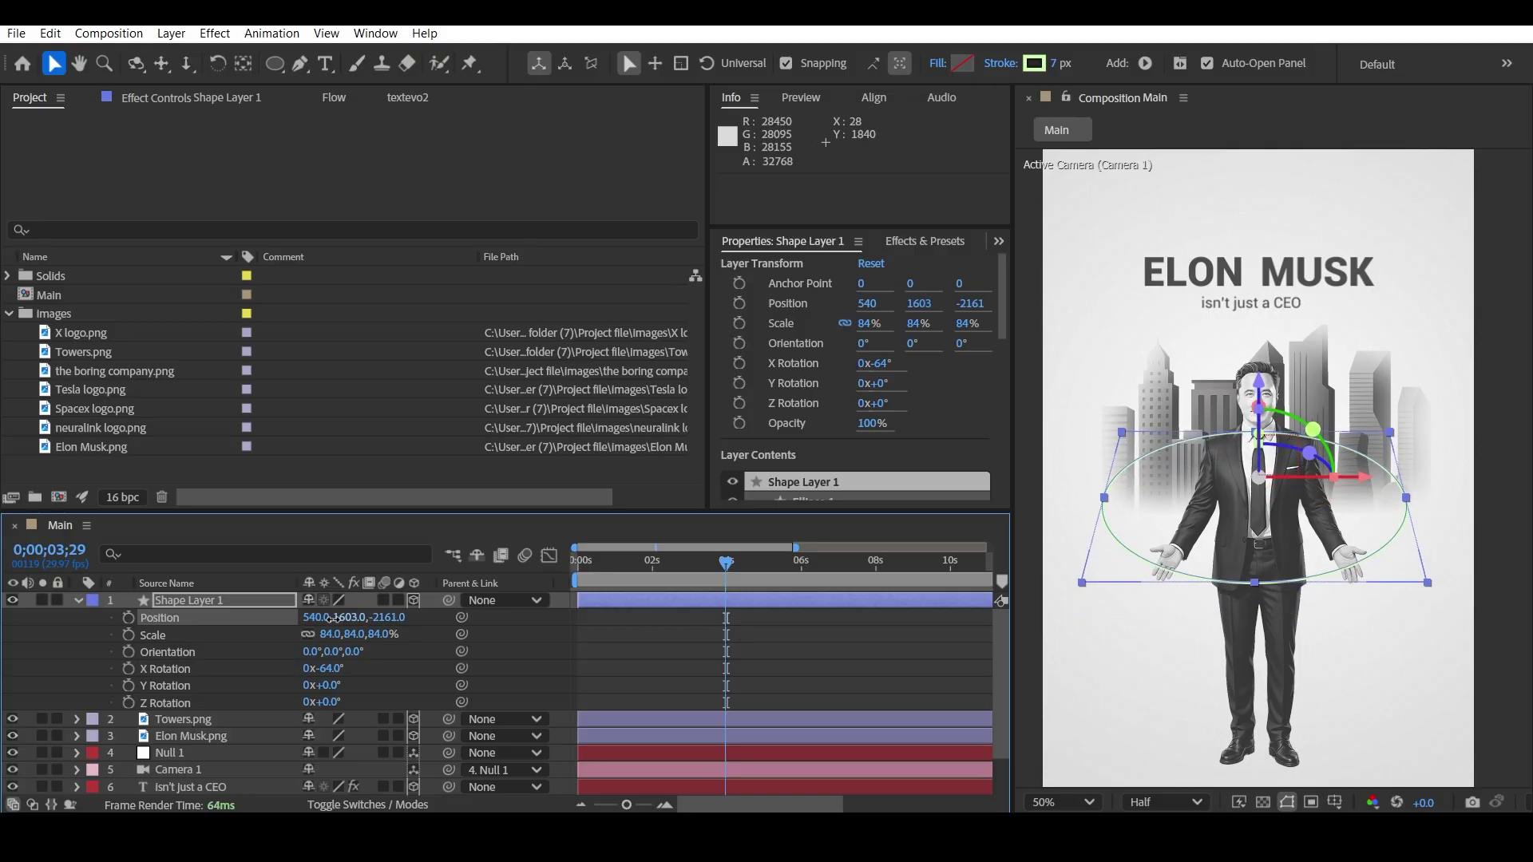
left_click(1135, 504)
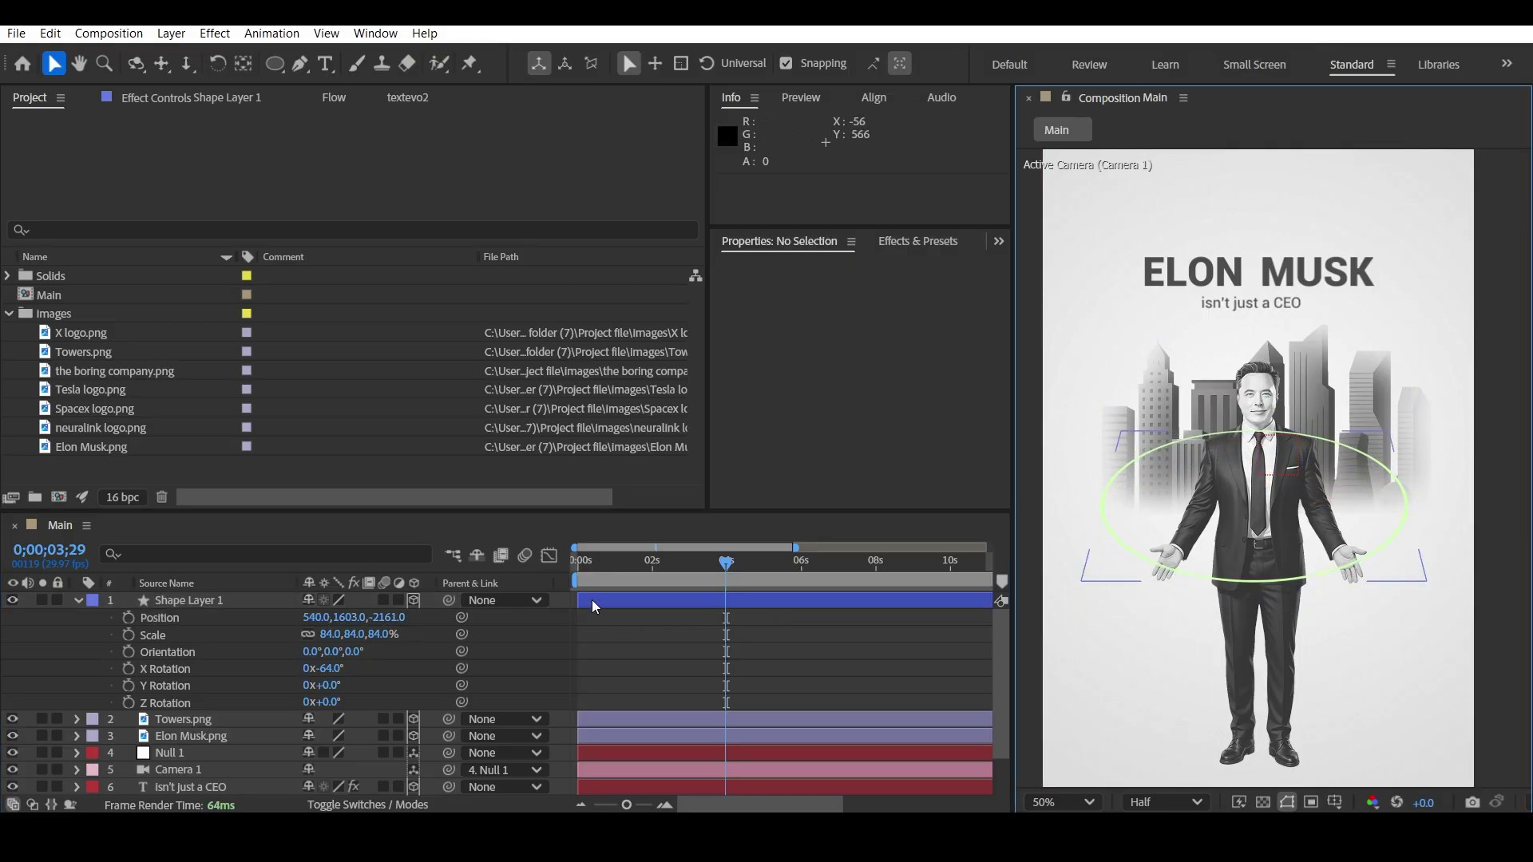
mouse_move(399, 617)
left_mouse_down()
mouse_move(420, 617)
mouse_move(271, 612)
mouse_move(384, 611)
mouse_move(369, 610)
left_mouse_up()
left_click(1513, 483)
left_click(1481, 453)
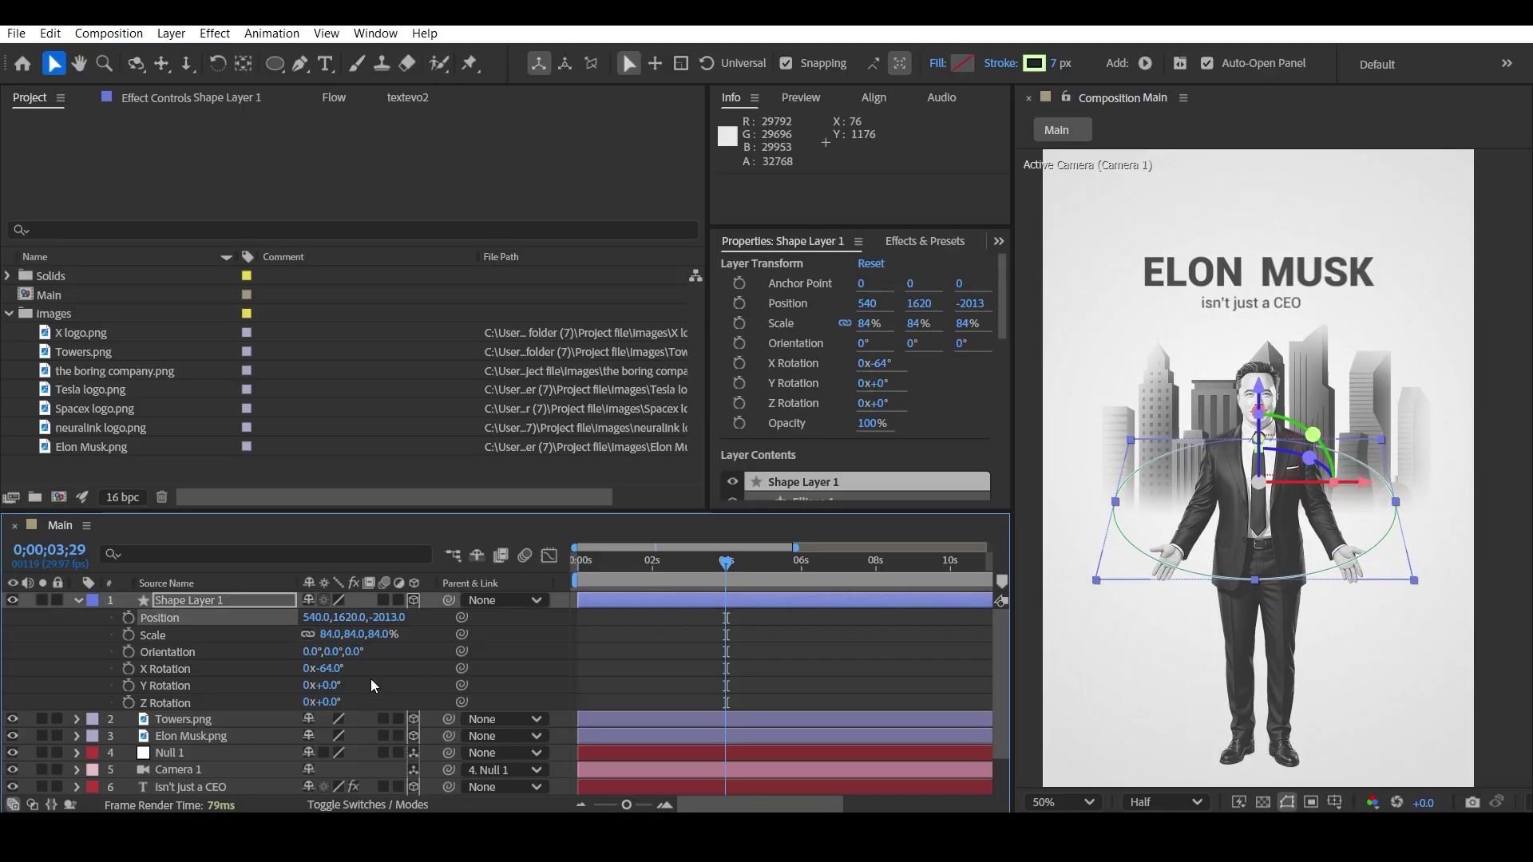
- Fine-tune the ring to an X rotation of -65° and a scale of 80%, and collapse its layer properties
left_click_drag(331, 668, 325, 668)
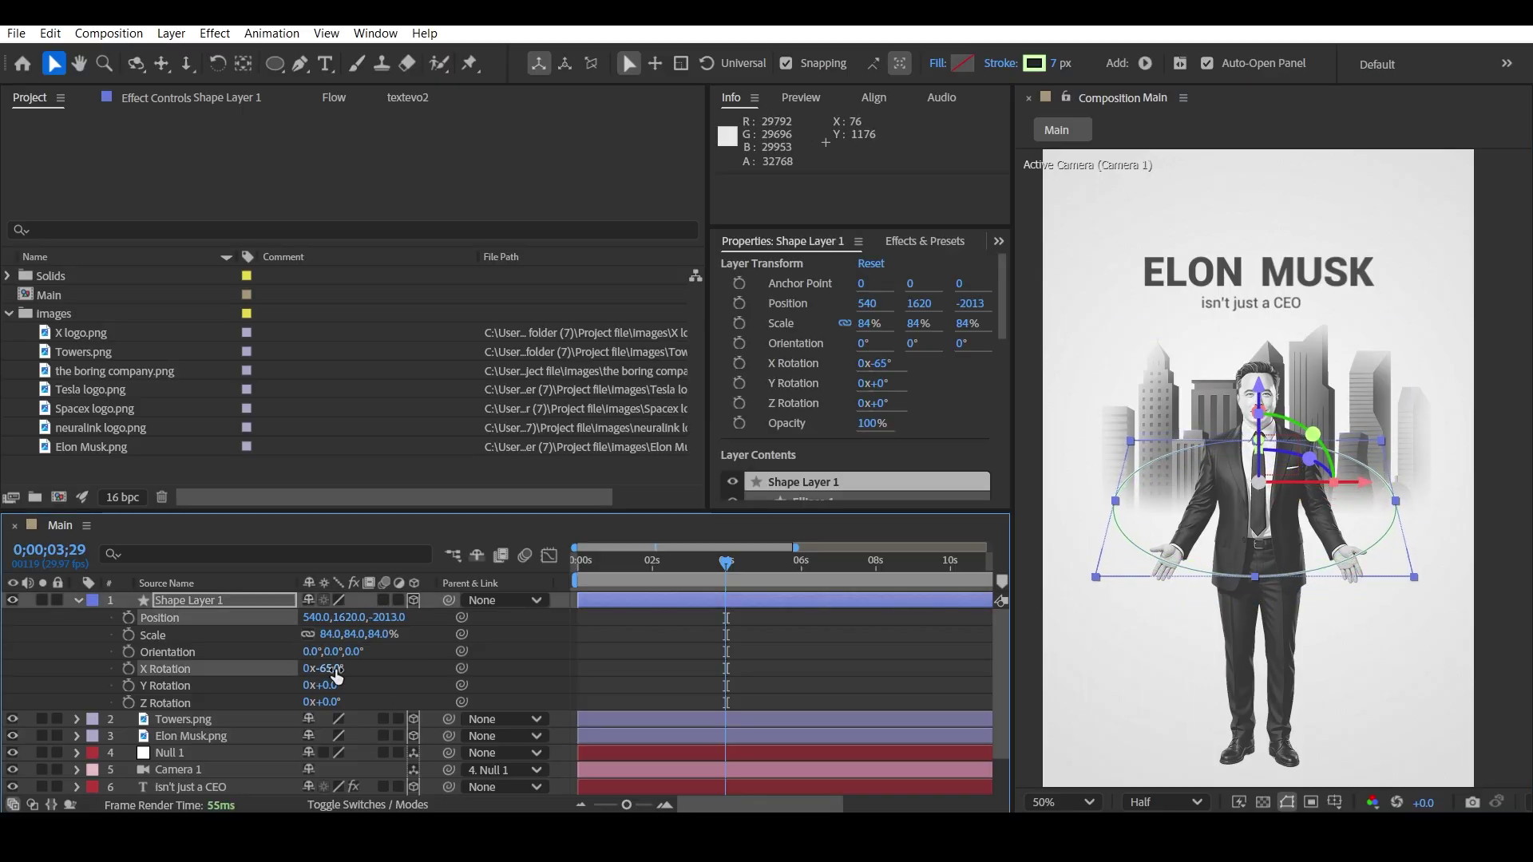
left_click(1487, 513)
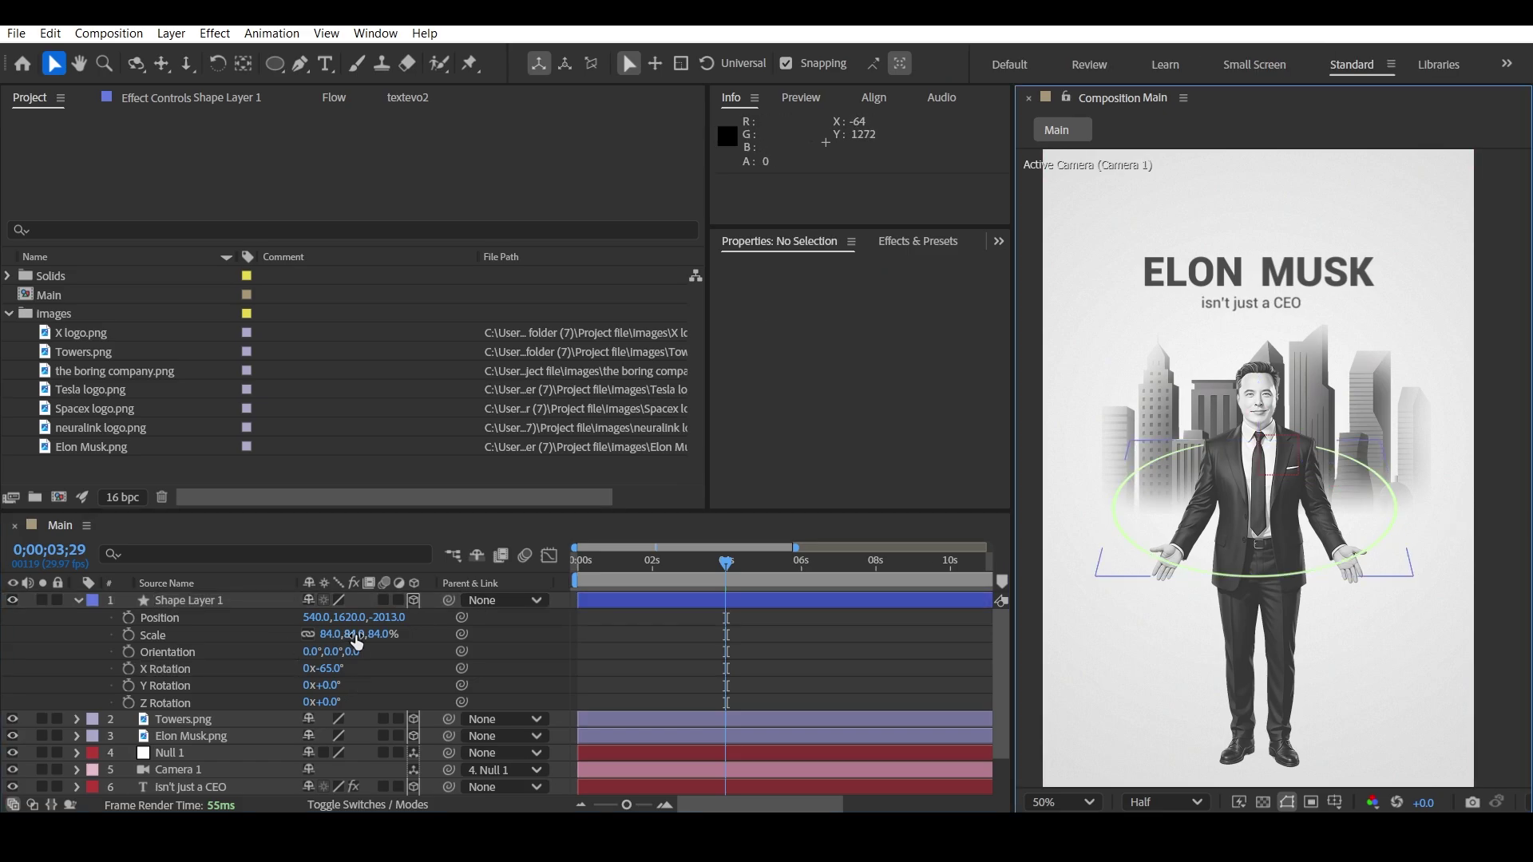
left_click_drag(354, 636, 343, 636)
left_click(1494, 519)
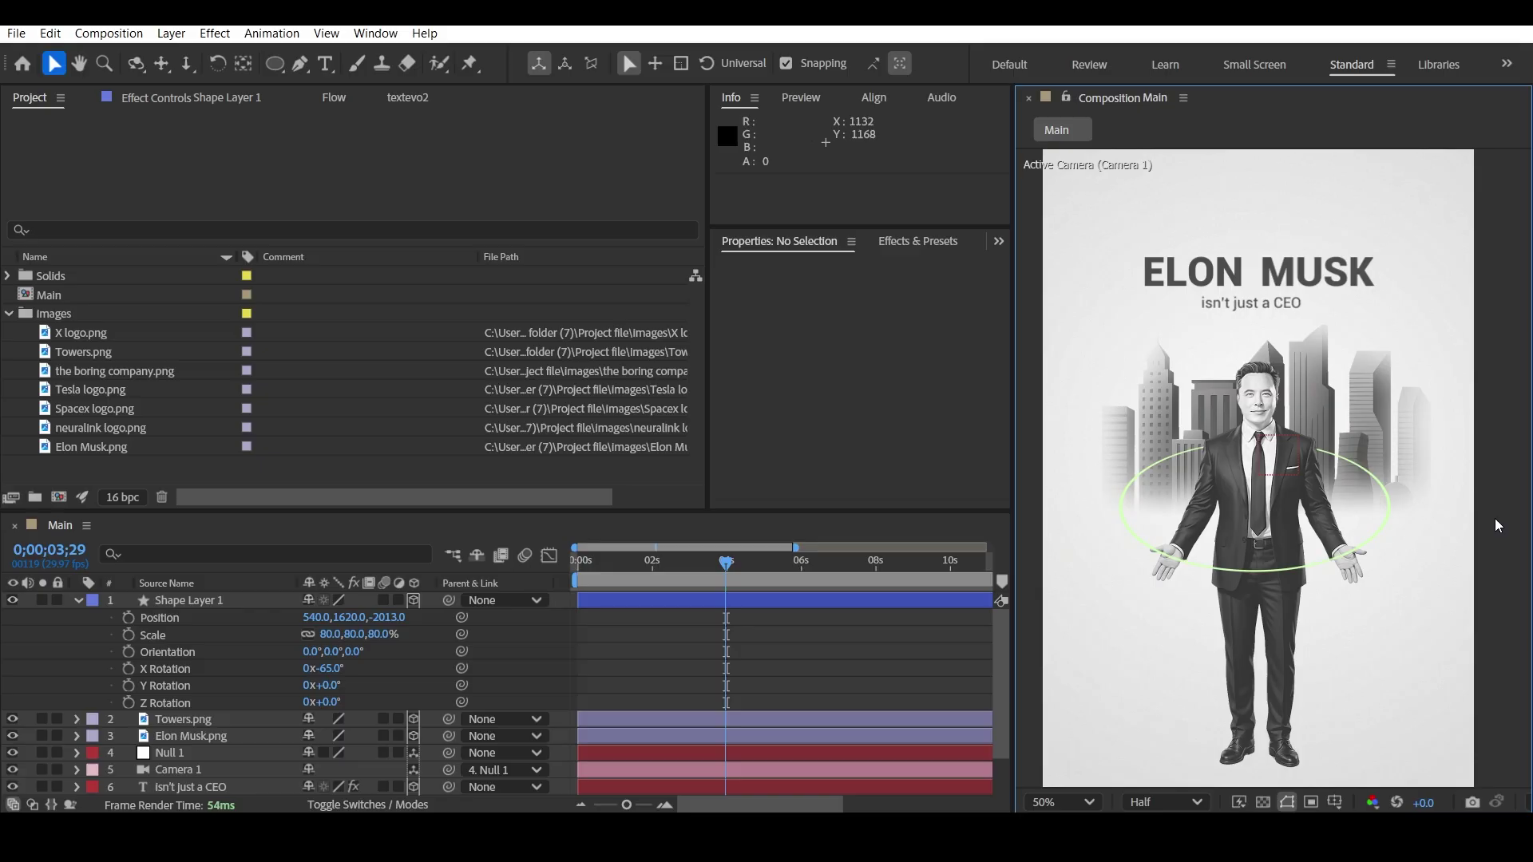
scroll(1271, 550, "up", 1)
left_click_drag(1355, 595, 1279, 537)
left_click_drag(1155, 536, 1275, 538)
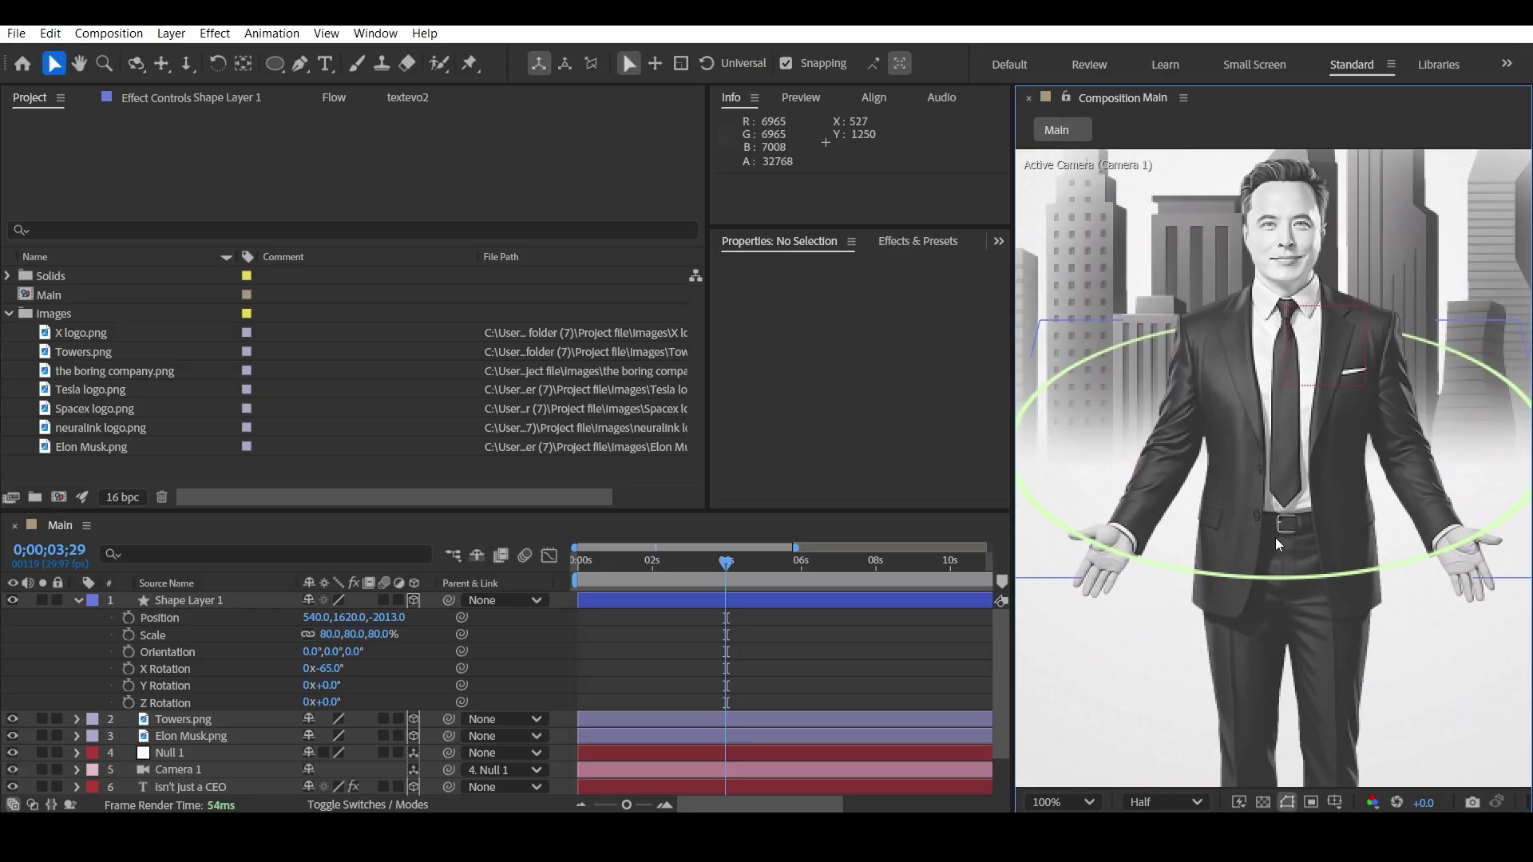
scroll(1274, 536, "down", 1)
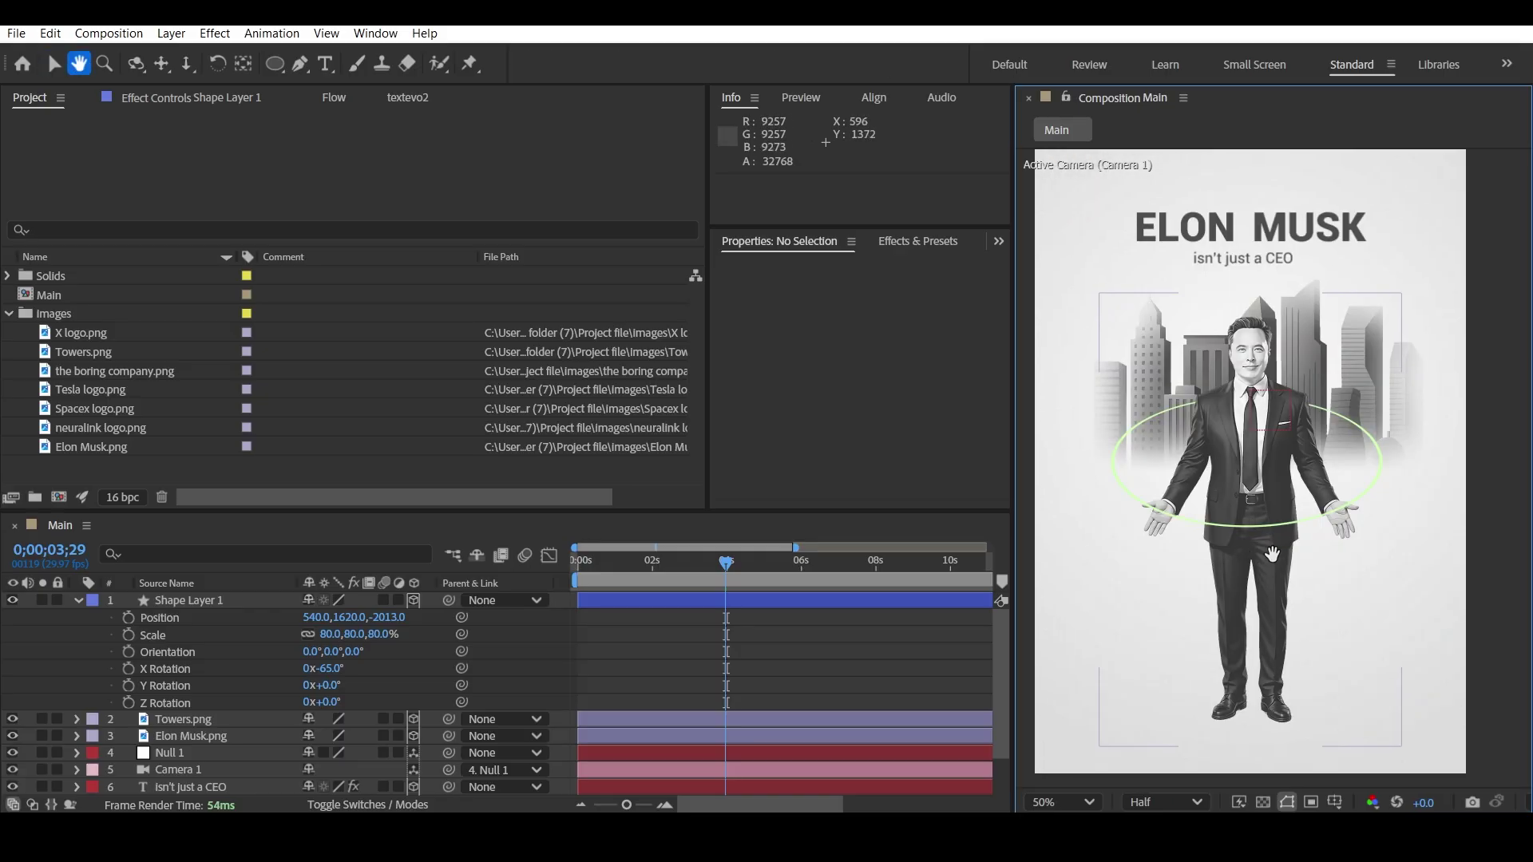
left_click(78, 601)
- Draw a small circle about 136 px tall over the ring beside the figure and give it a solid color fill
key("q")
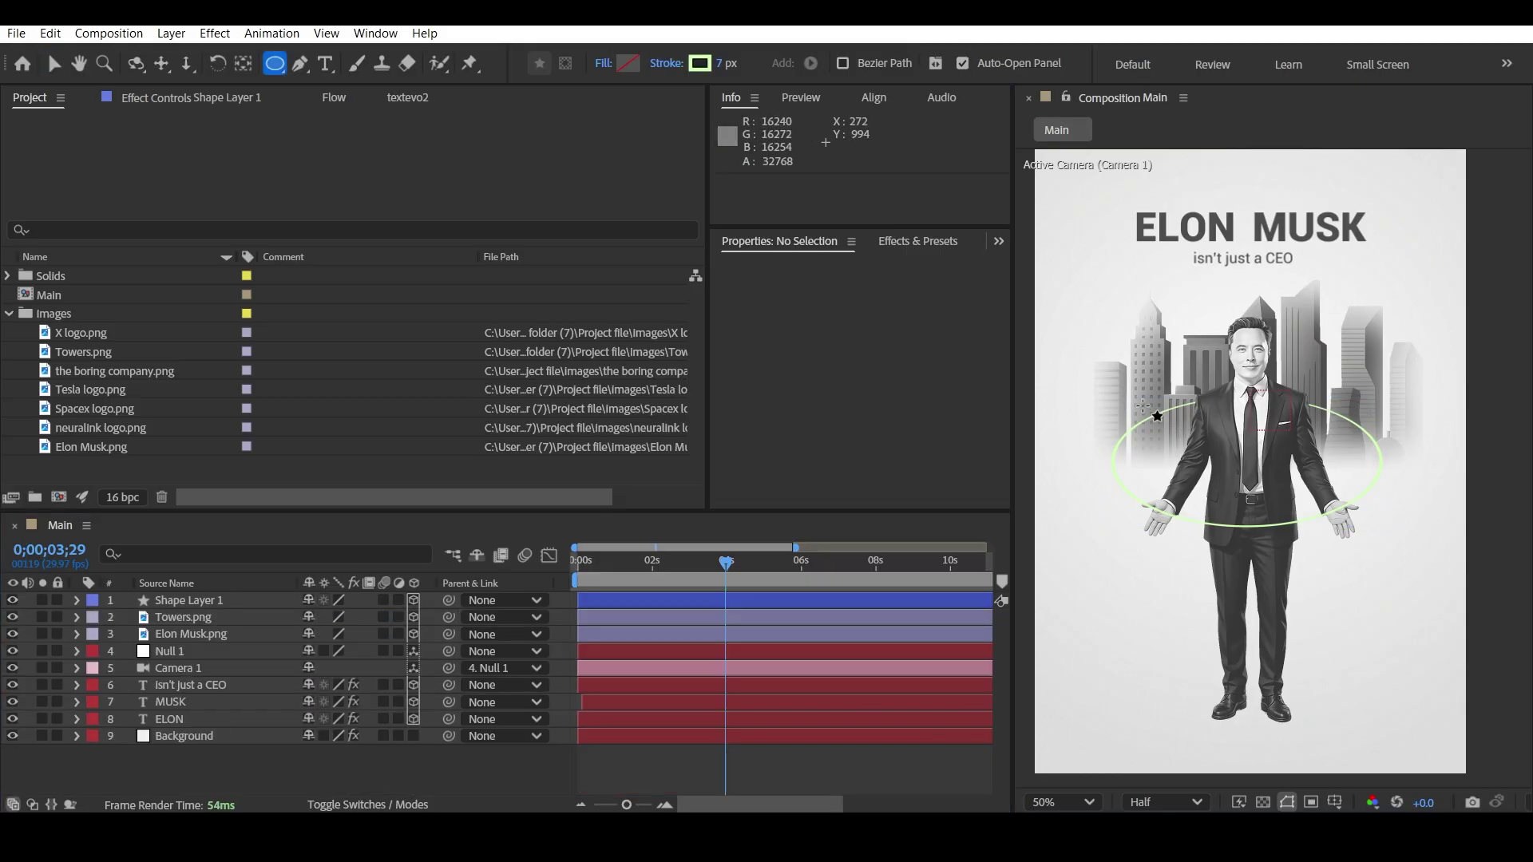
left_click_drag(1104, 409, 1149, 460)
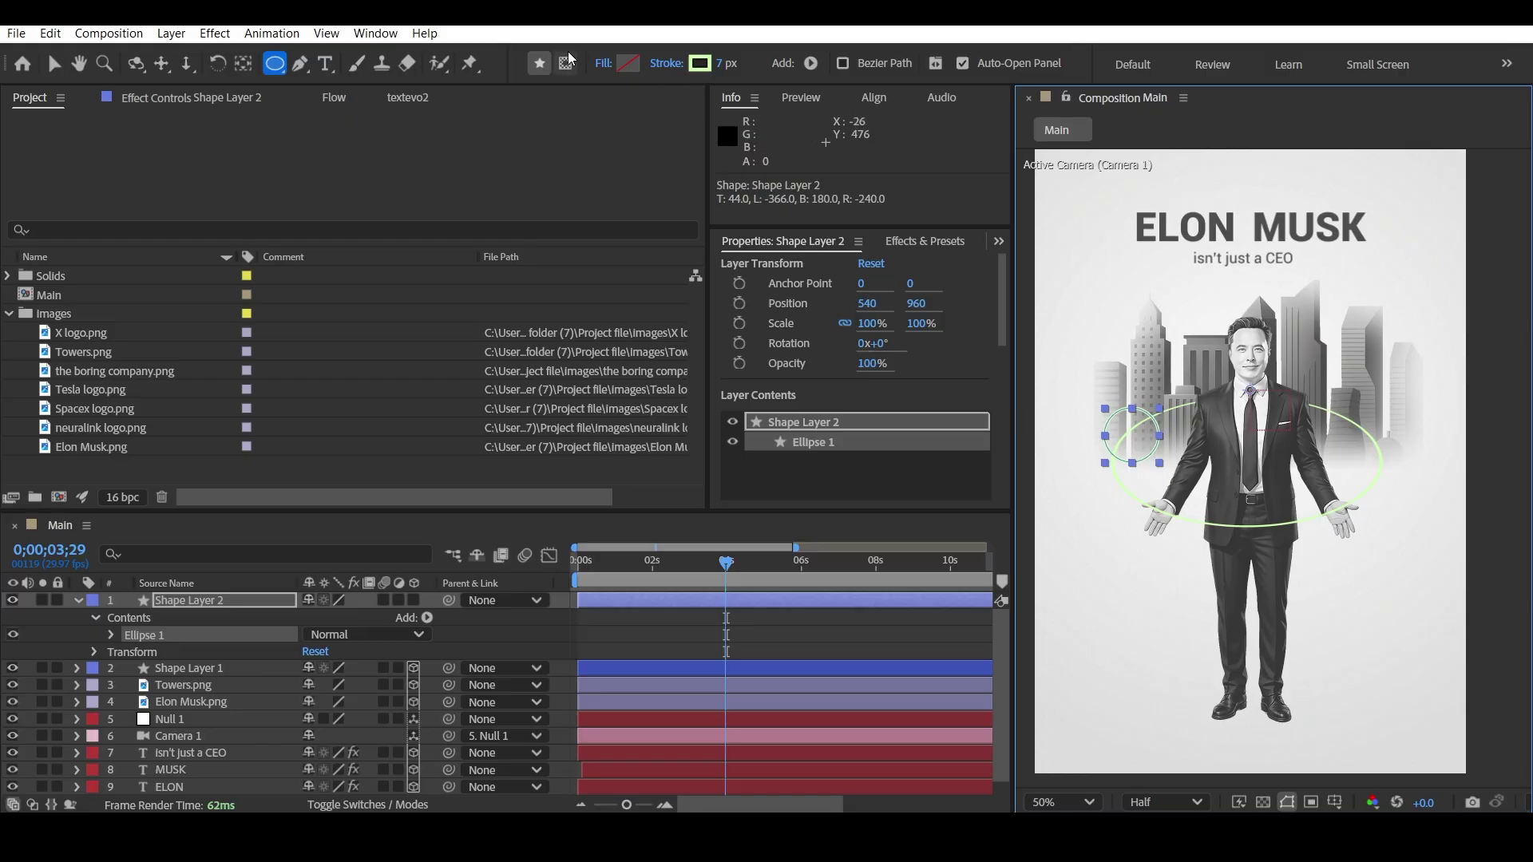
left_click(603, 63)
left_click(698, 365)
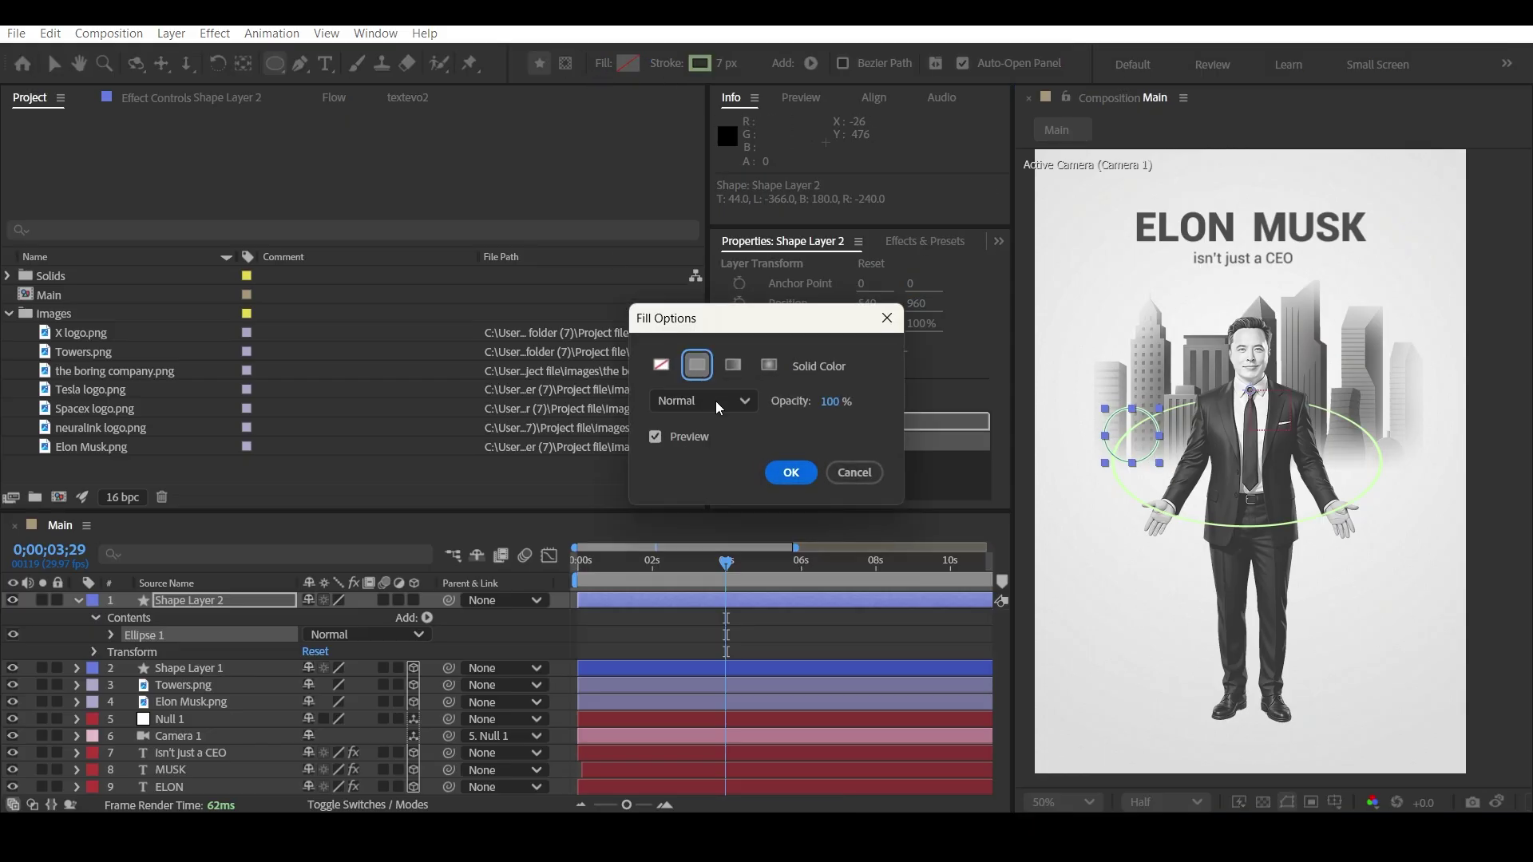
left_click(785, 465)
- Copy the small circle's stroke color CFFDB0 and apply it as the fill color
left_click(702, 70)
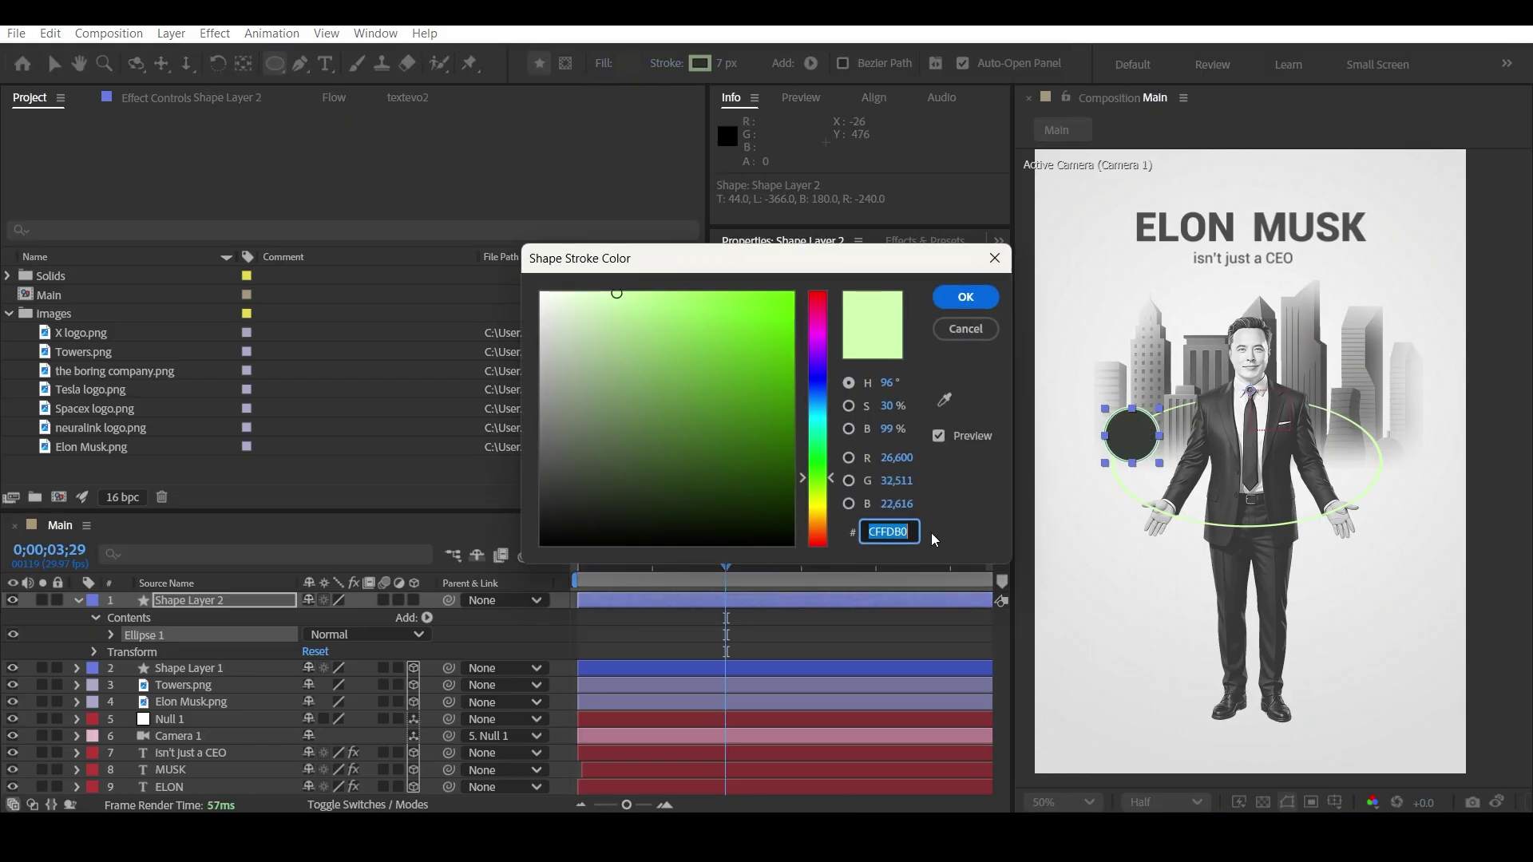
left_click(903, 531)
double_click(892, 533)
key("ctrl+c")
key("Return")
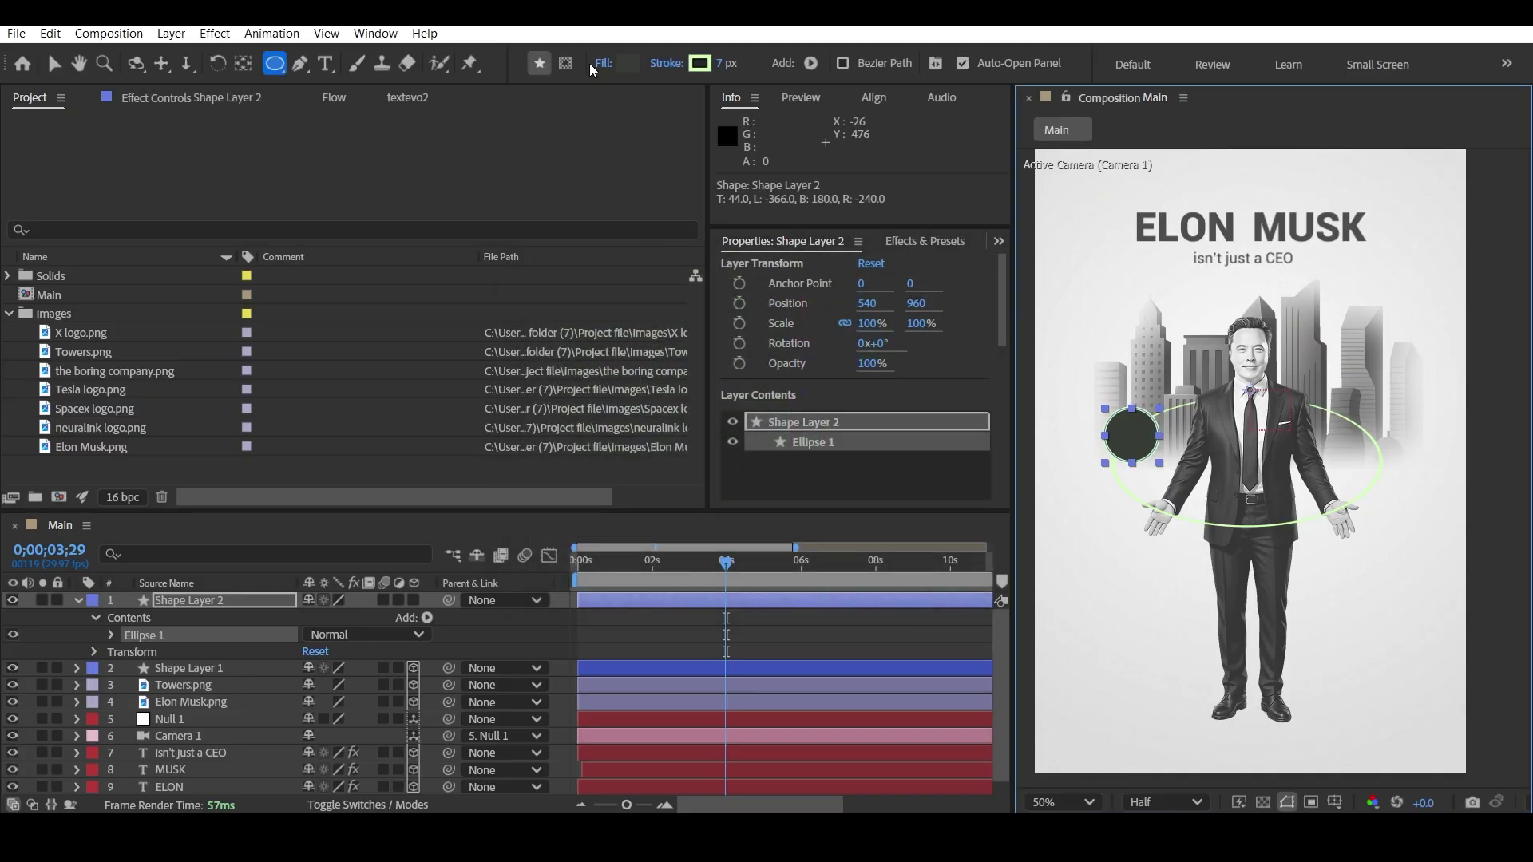
left_click(628, 63)
key("ctrl+v")
left_click(962, 300)
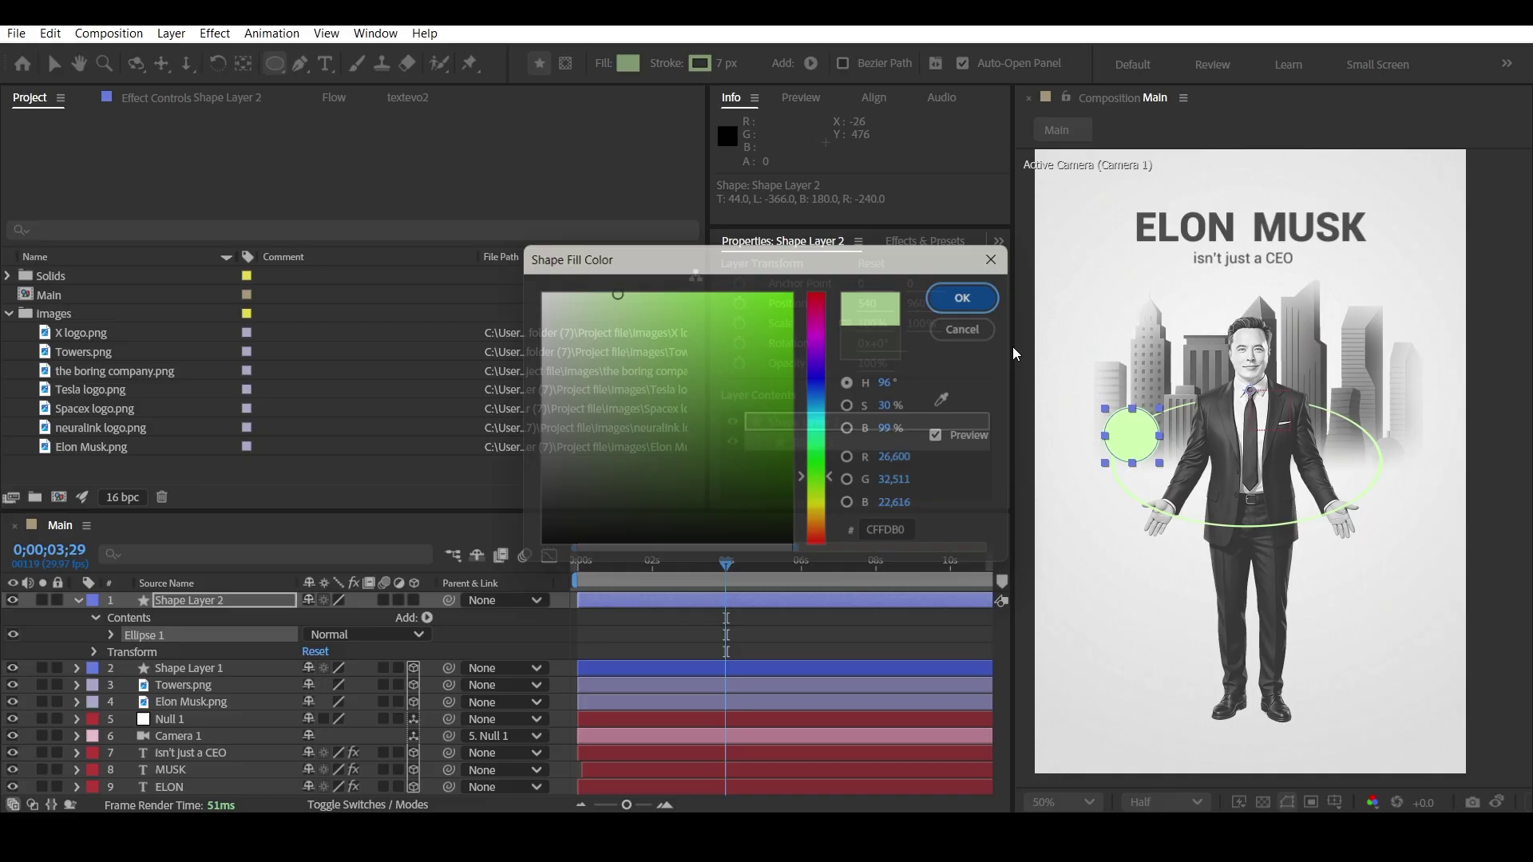
- Make Shape Layer 2 a 3D layer, collapse its properties and paste the position 540, 1526, -1493 onto it
scroll(1197, 435, "up", 2)
scroll(1197, 435, "down", 2)
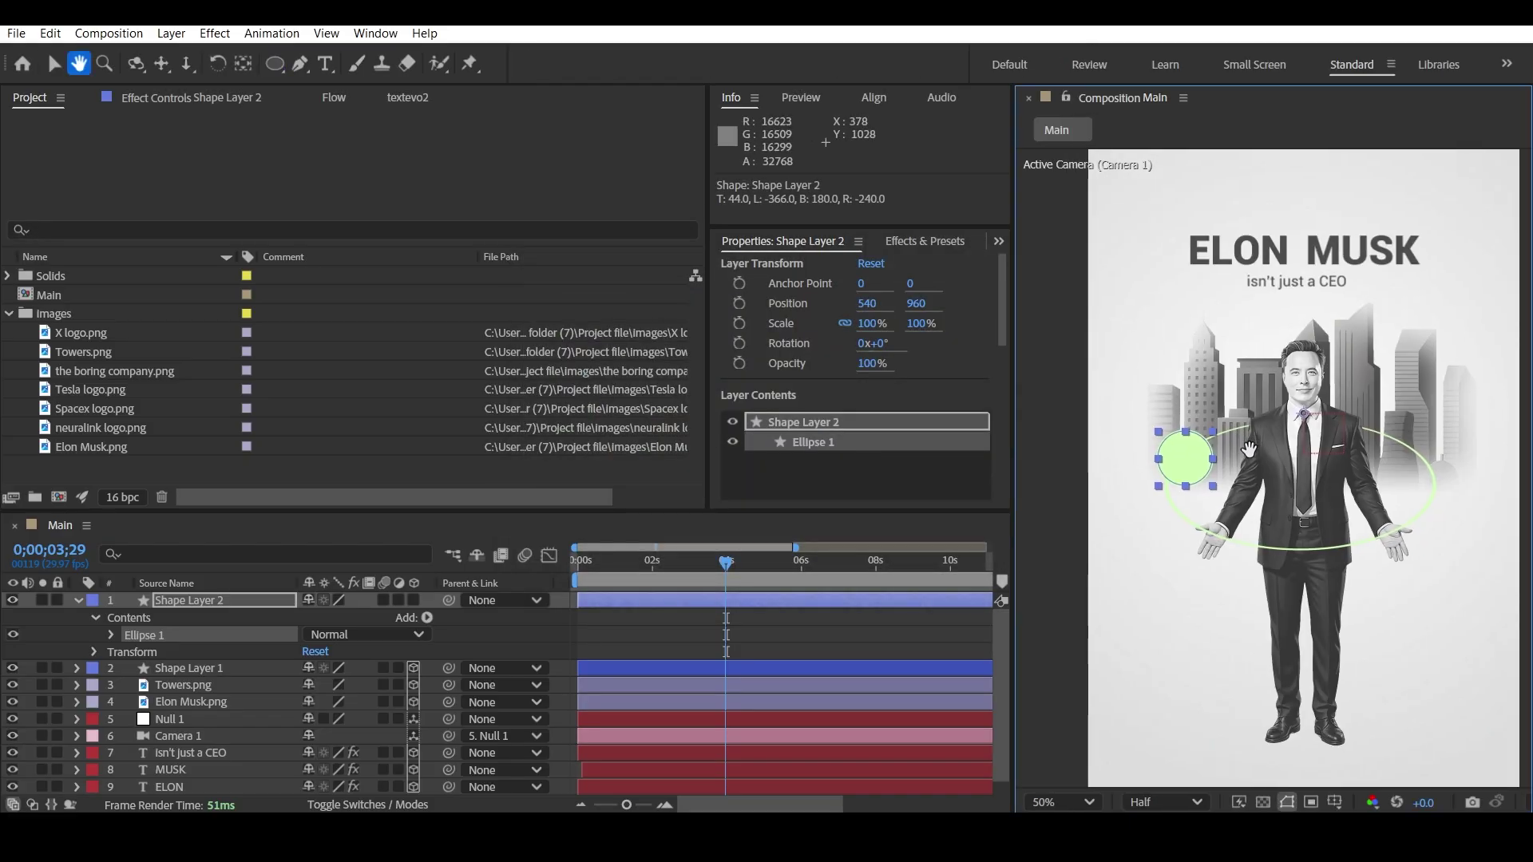
key("y")
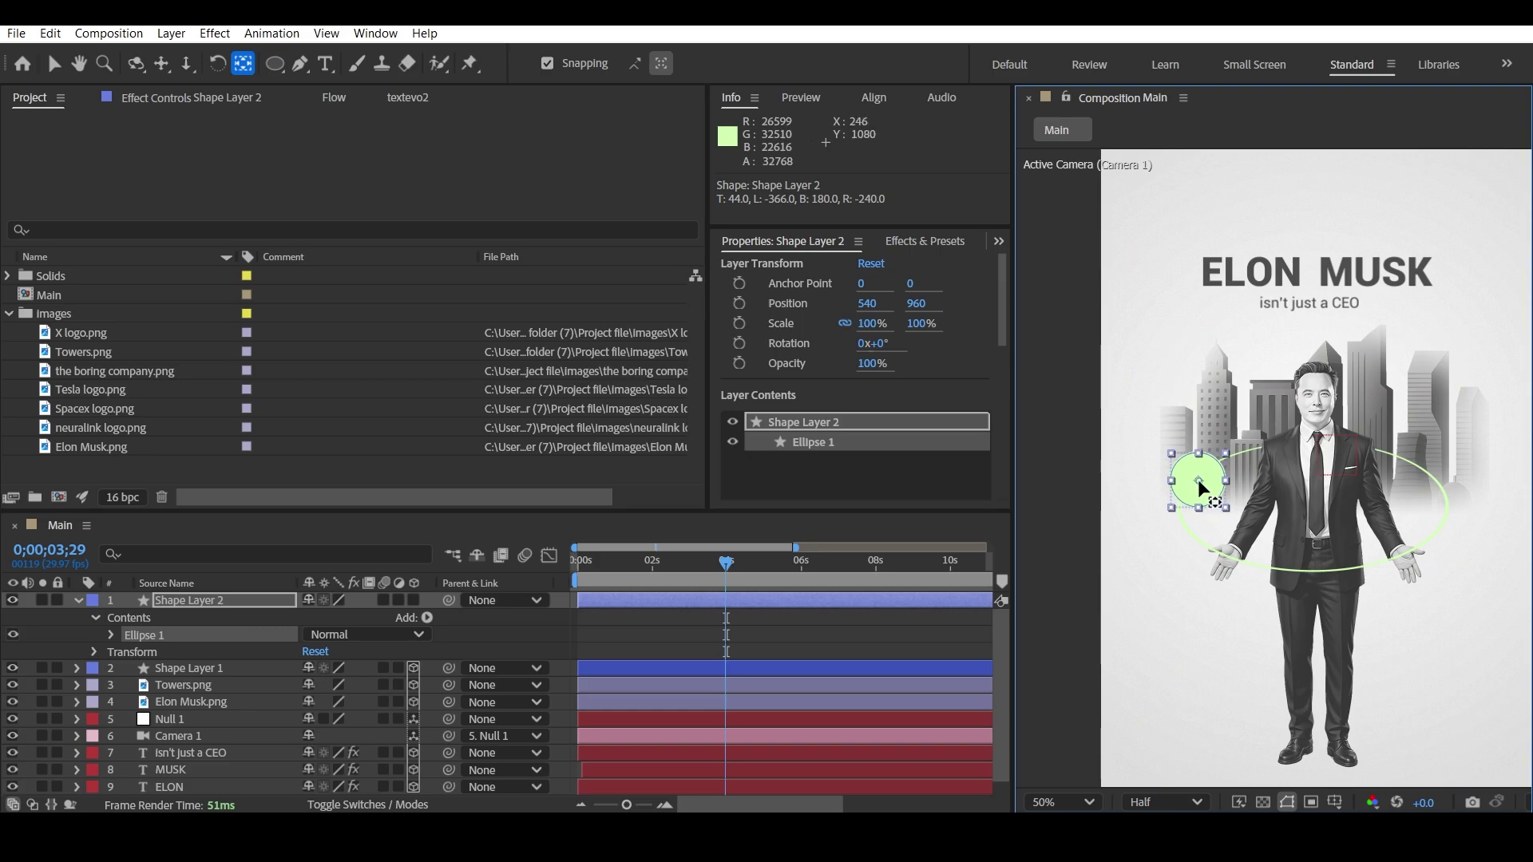
left_click(413, 601)
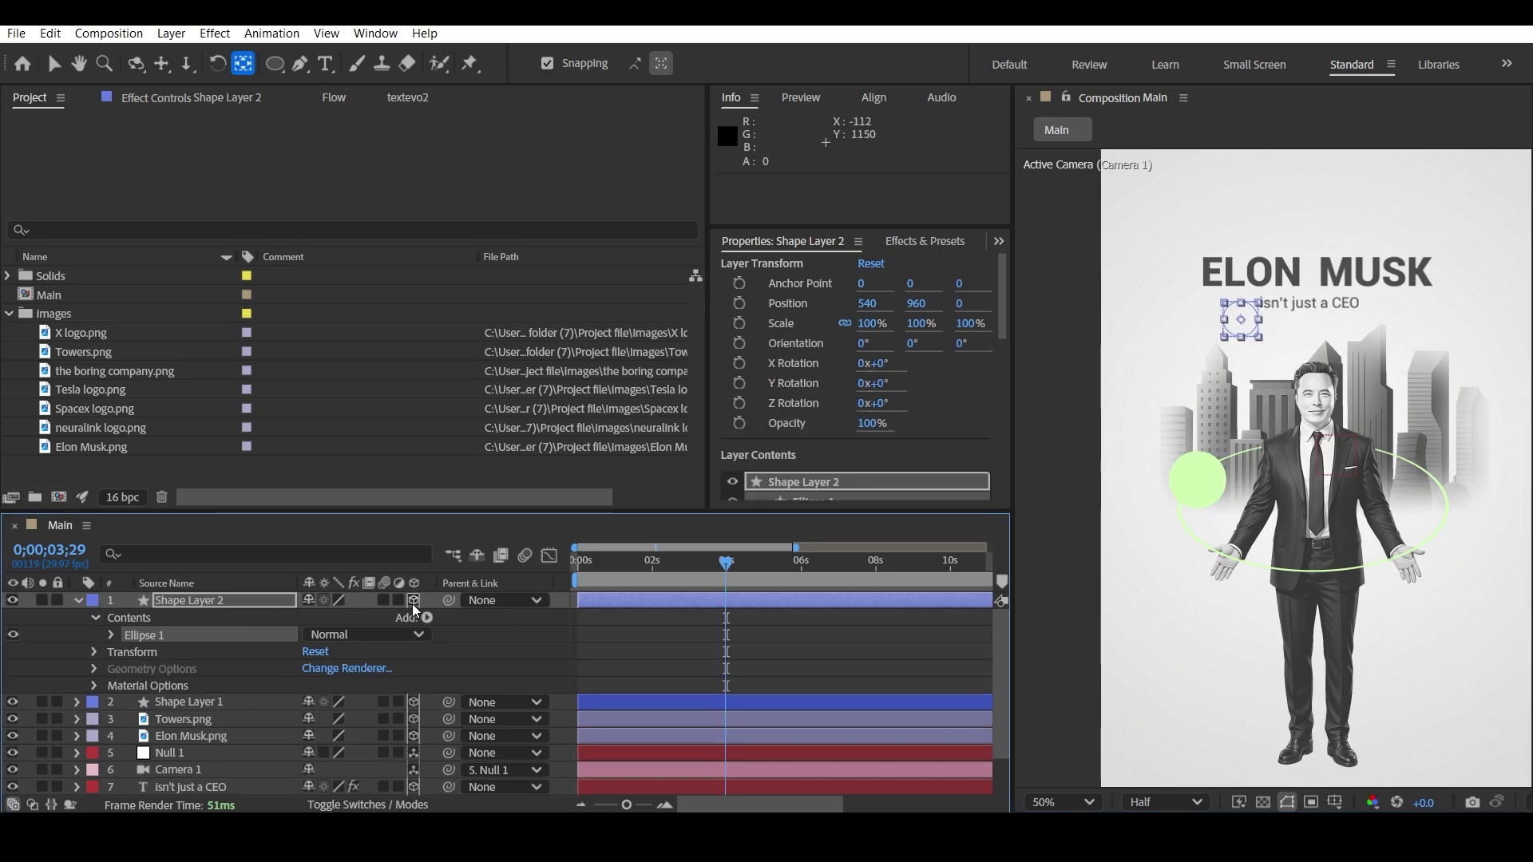
left_click(78, 601)
left_click(175, 605)
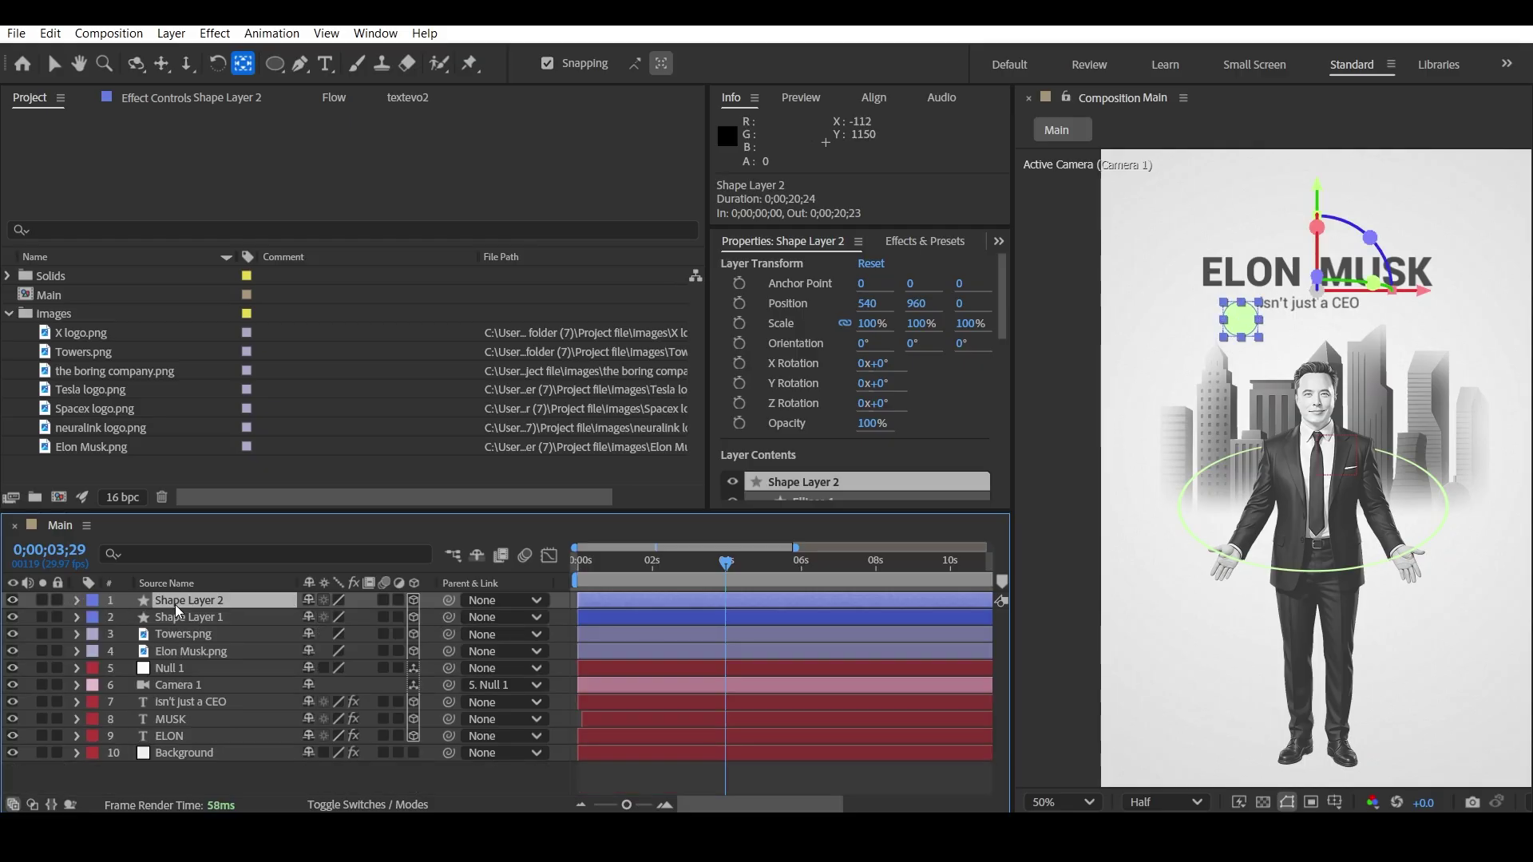
key("ctrl+v")
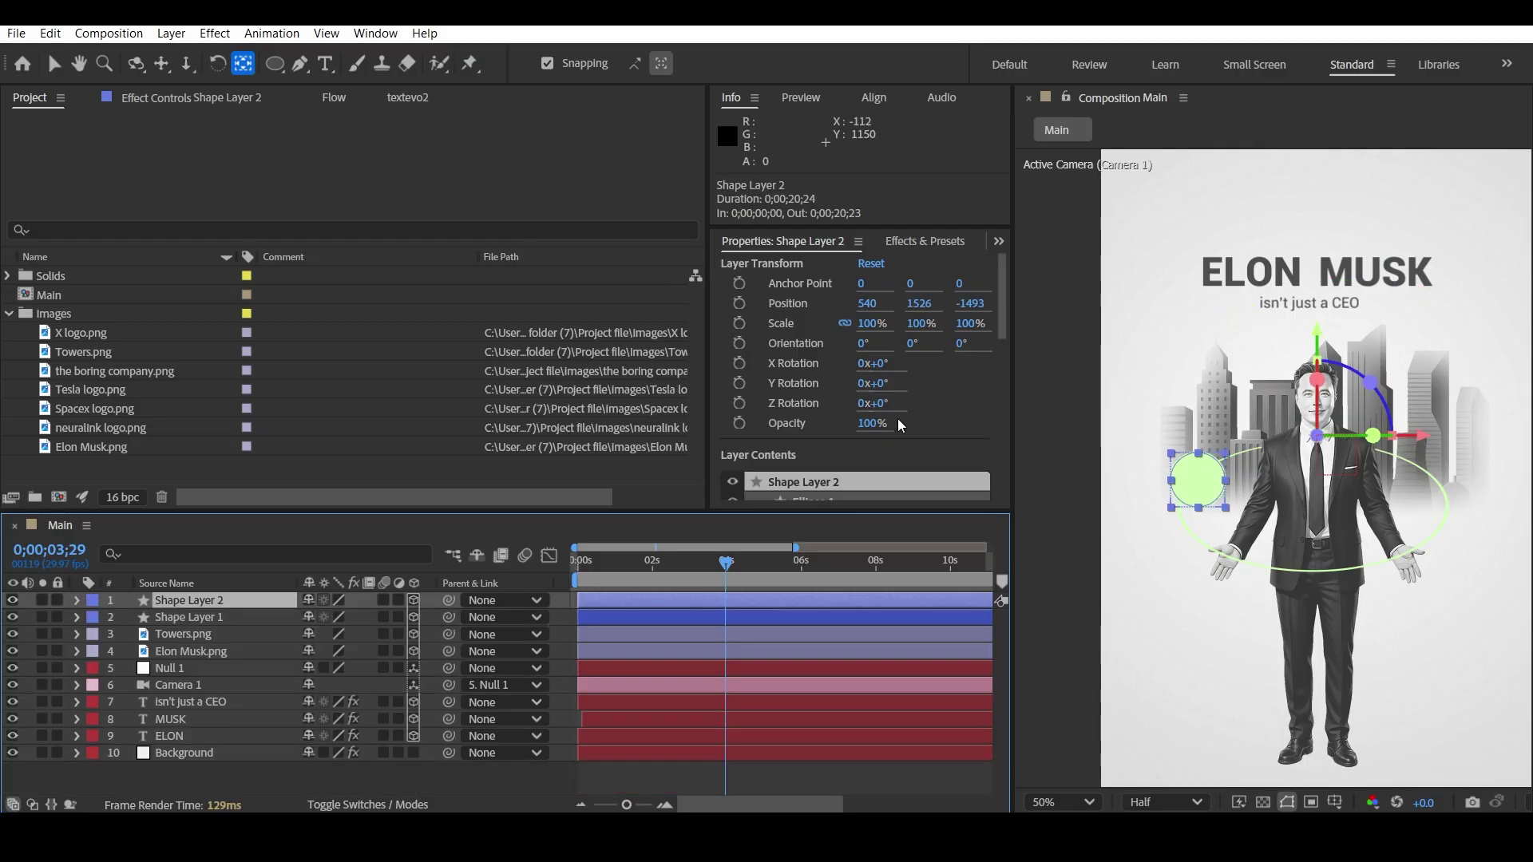
- Reveal the small circle layer's position and scale properties for placing it on the ring
key("period")
key("period")
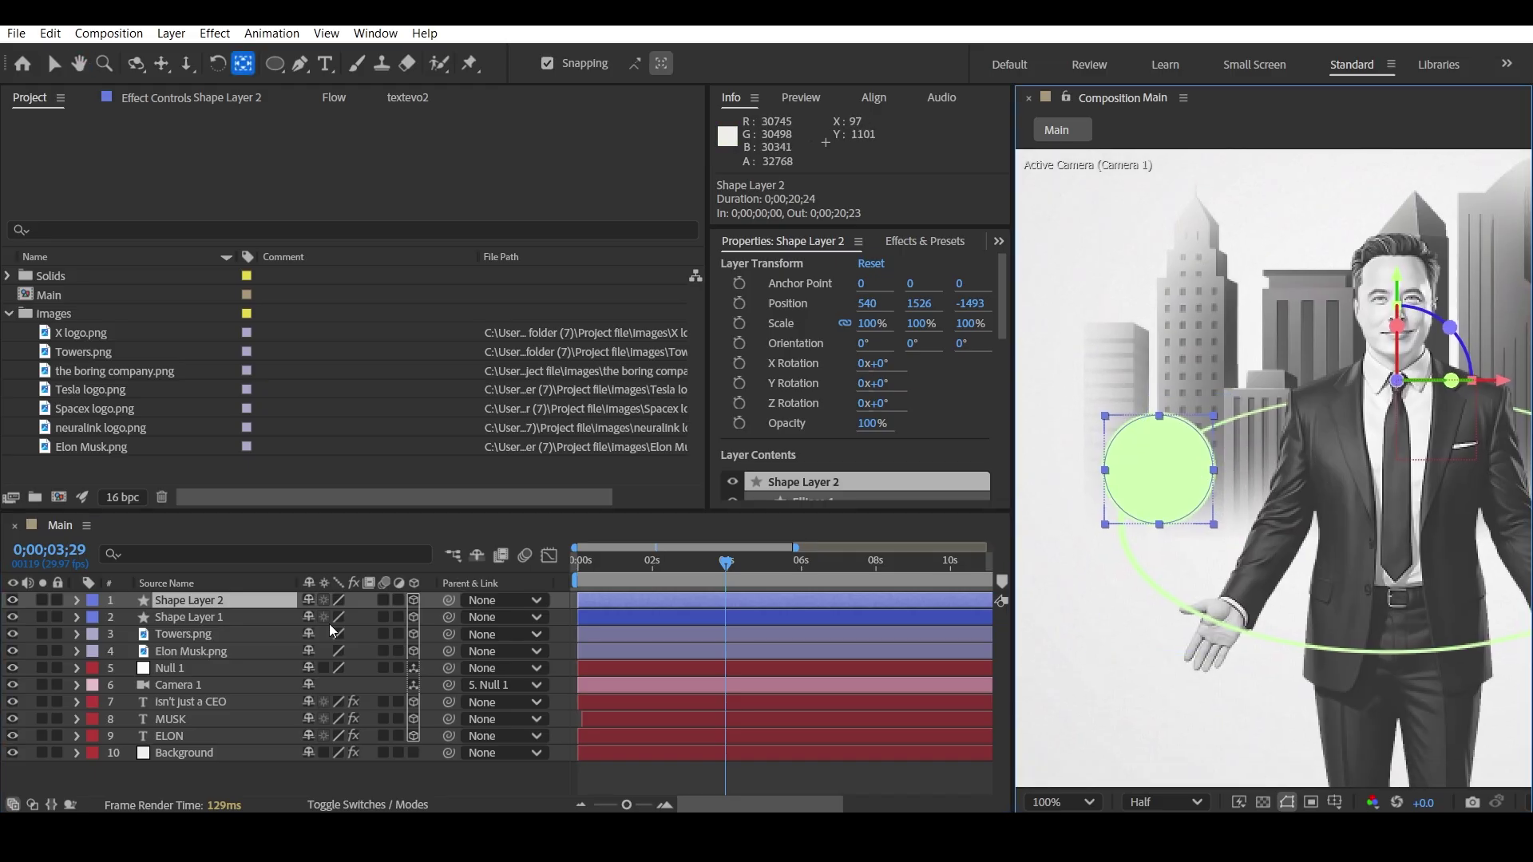
left_click(224, 606)
key("p")
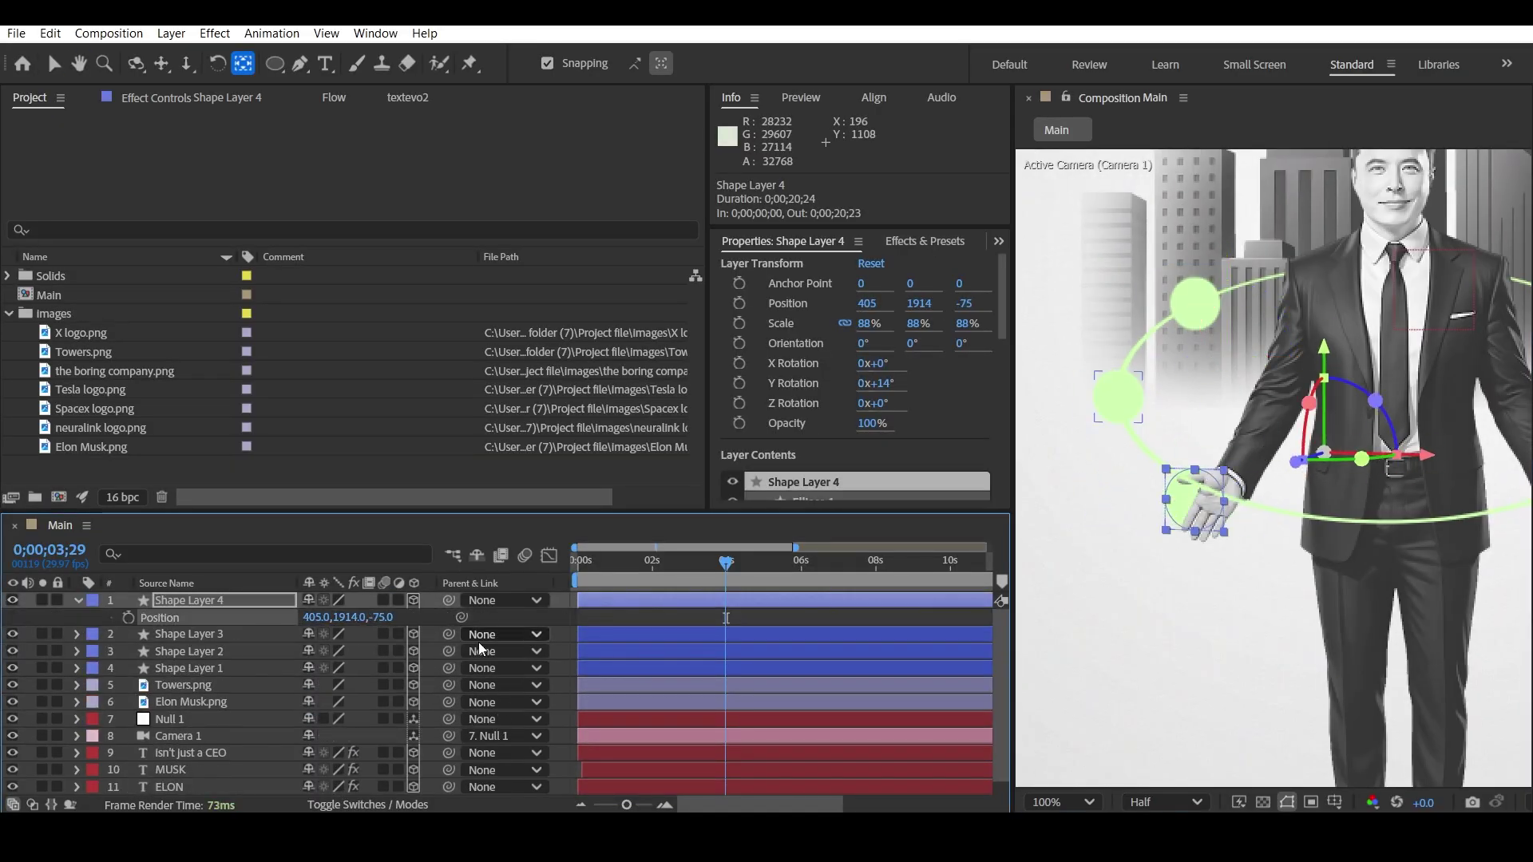
key("shift+s")
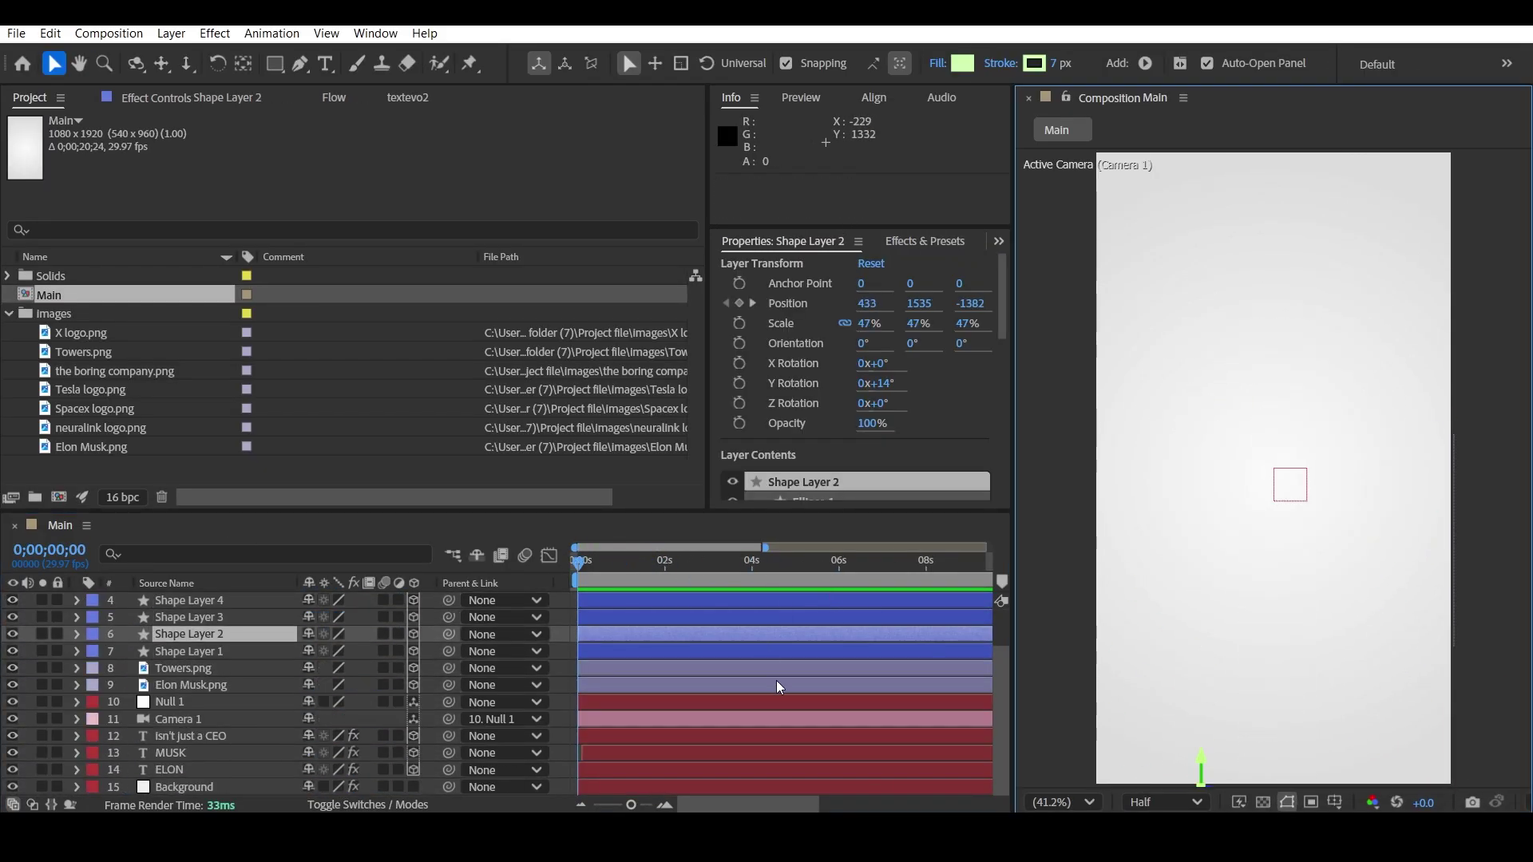
- Preview the Main composition's animation from the start of the timeline
scroll(771, 676, "up", 3)
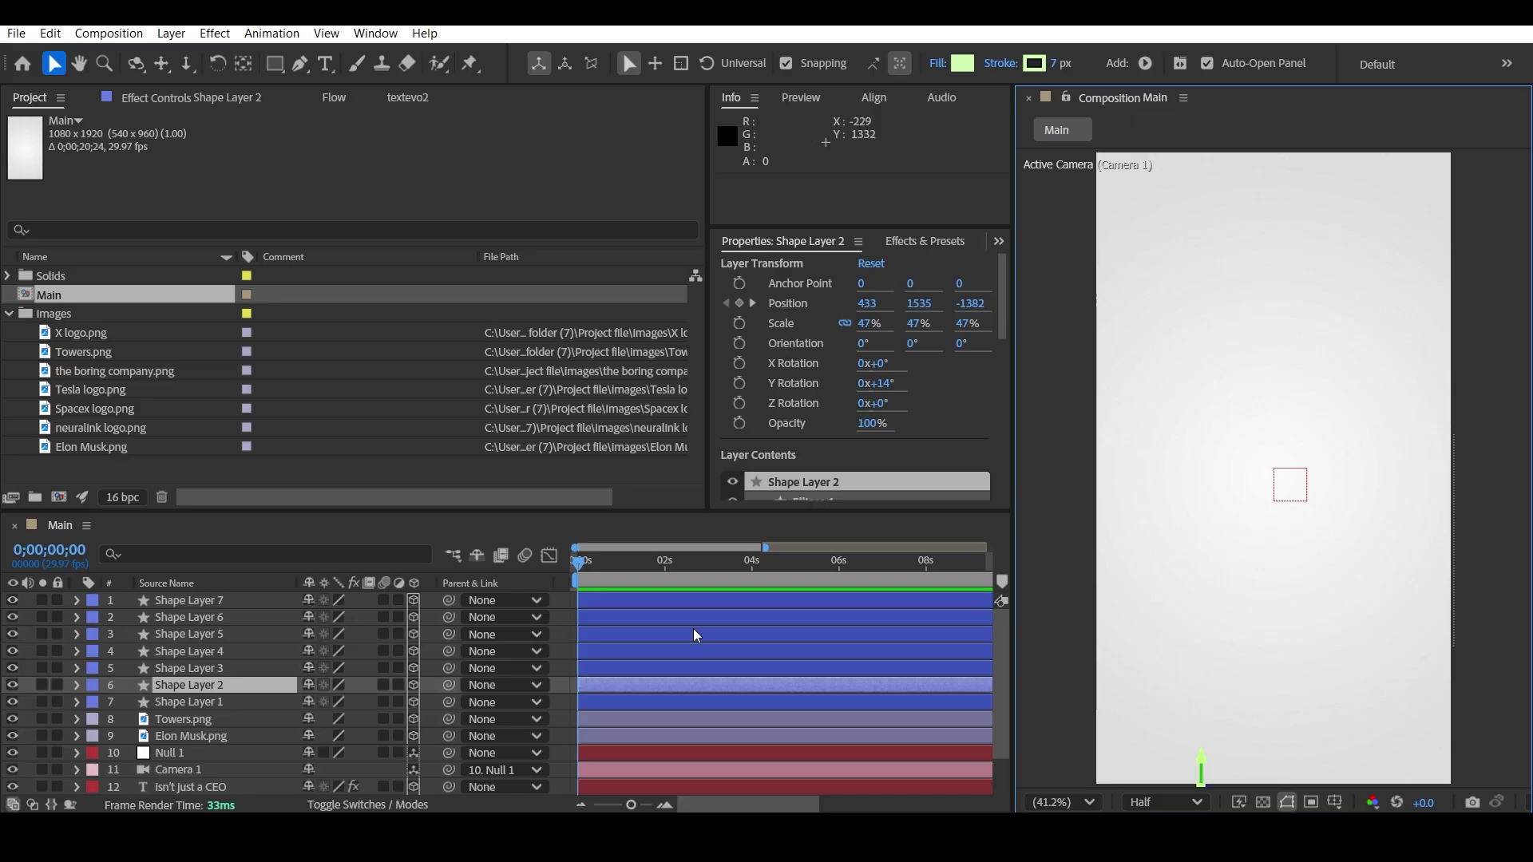
left_click_drag(588, 562, 573, 562)
key("space")
key("space")
key("space")
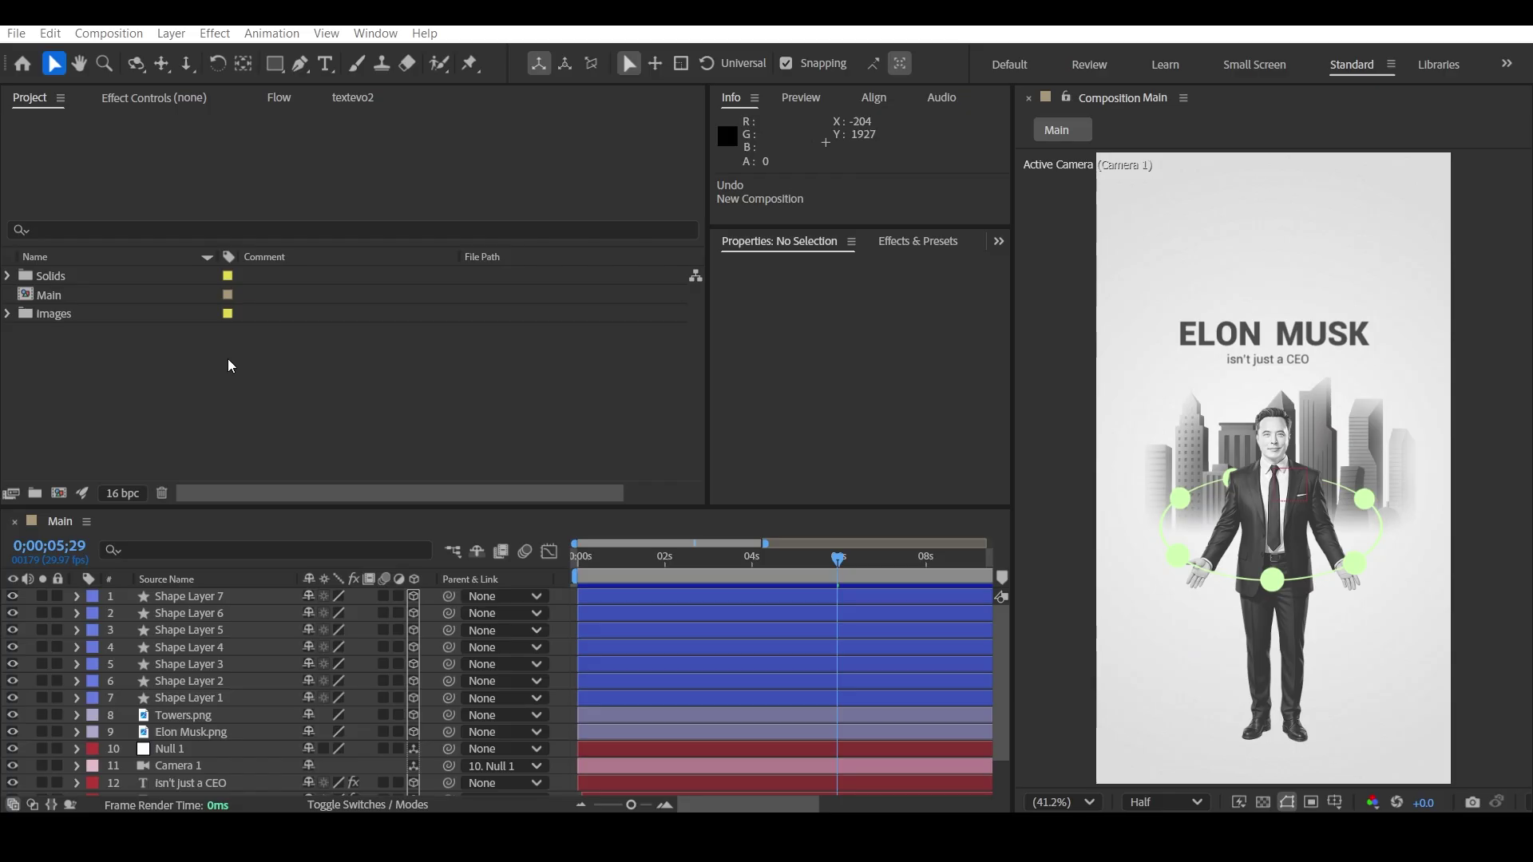
- Create a 1080 x 1920 composition named Coin and turn on its transparency grid
right_click(227, 357)
left_click(252, 372)
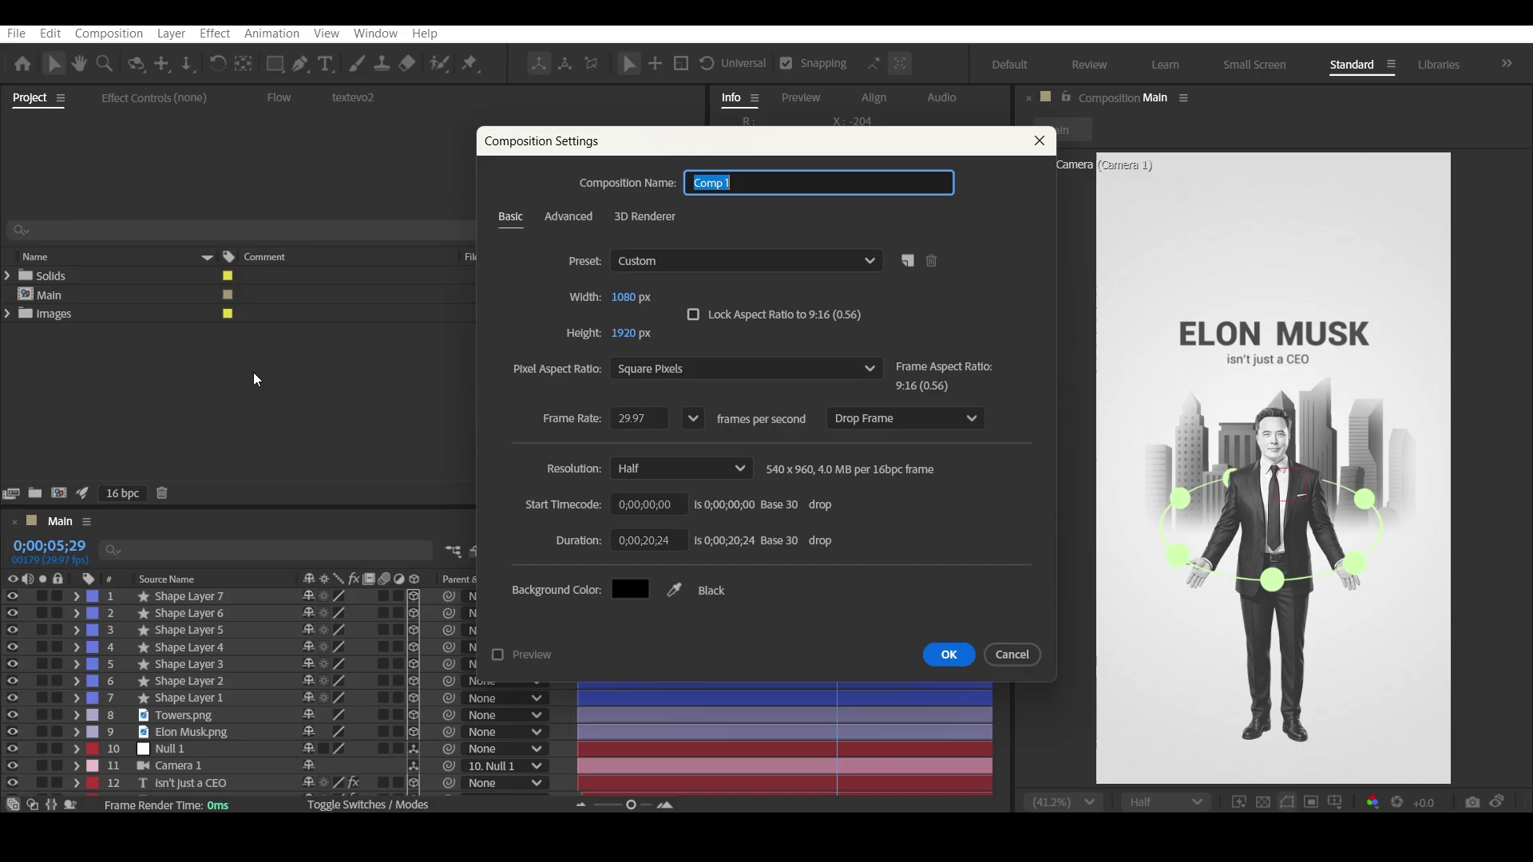
type("c")
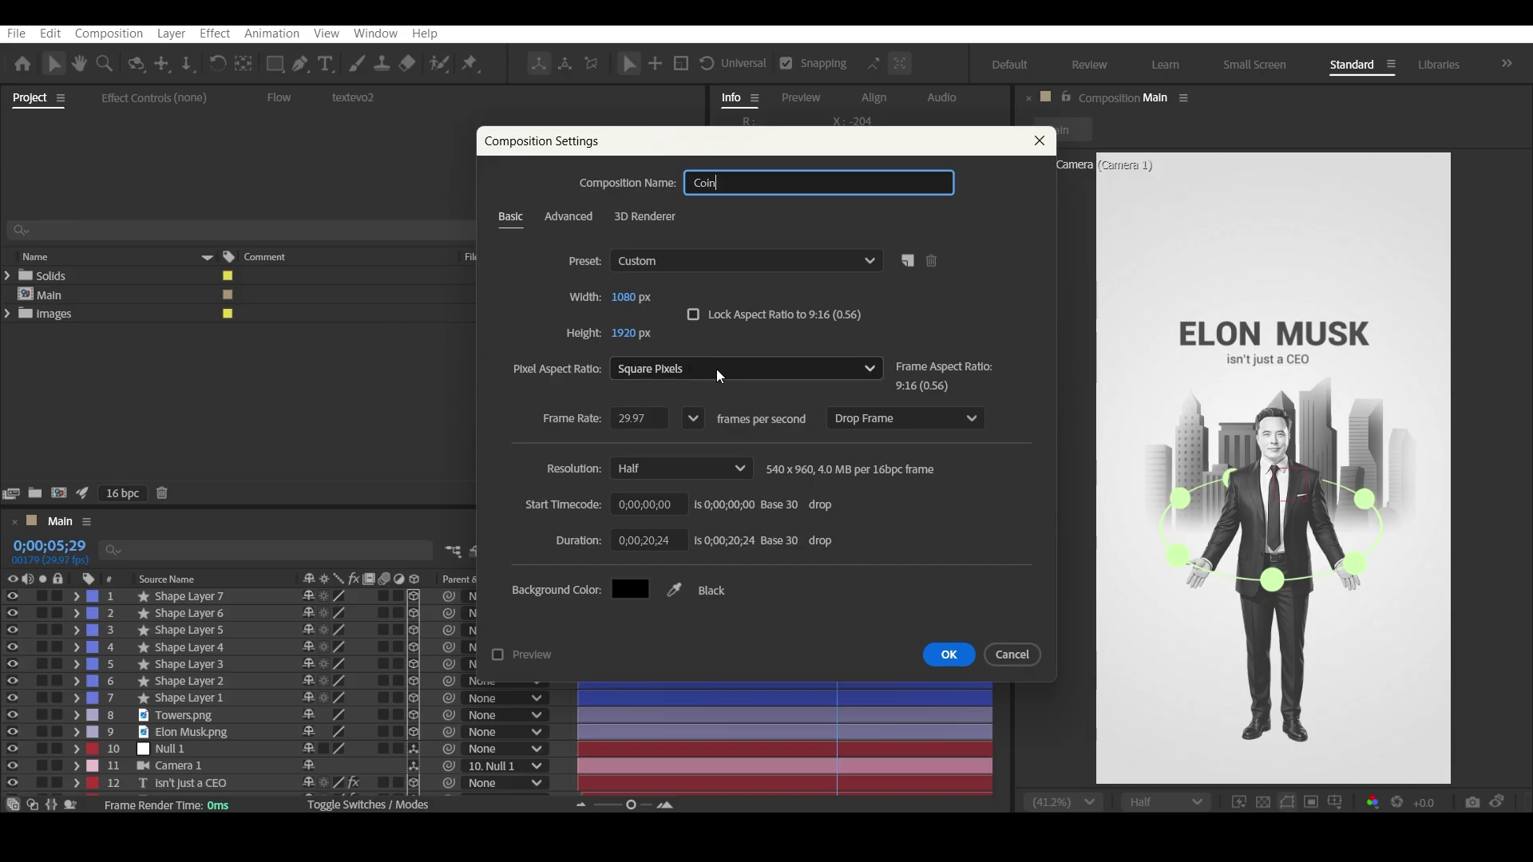
left_click(947, 654)
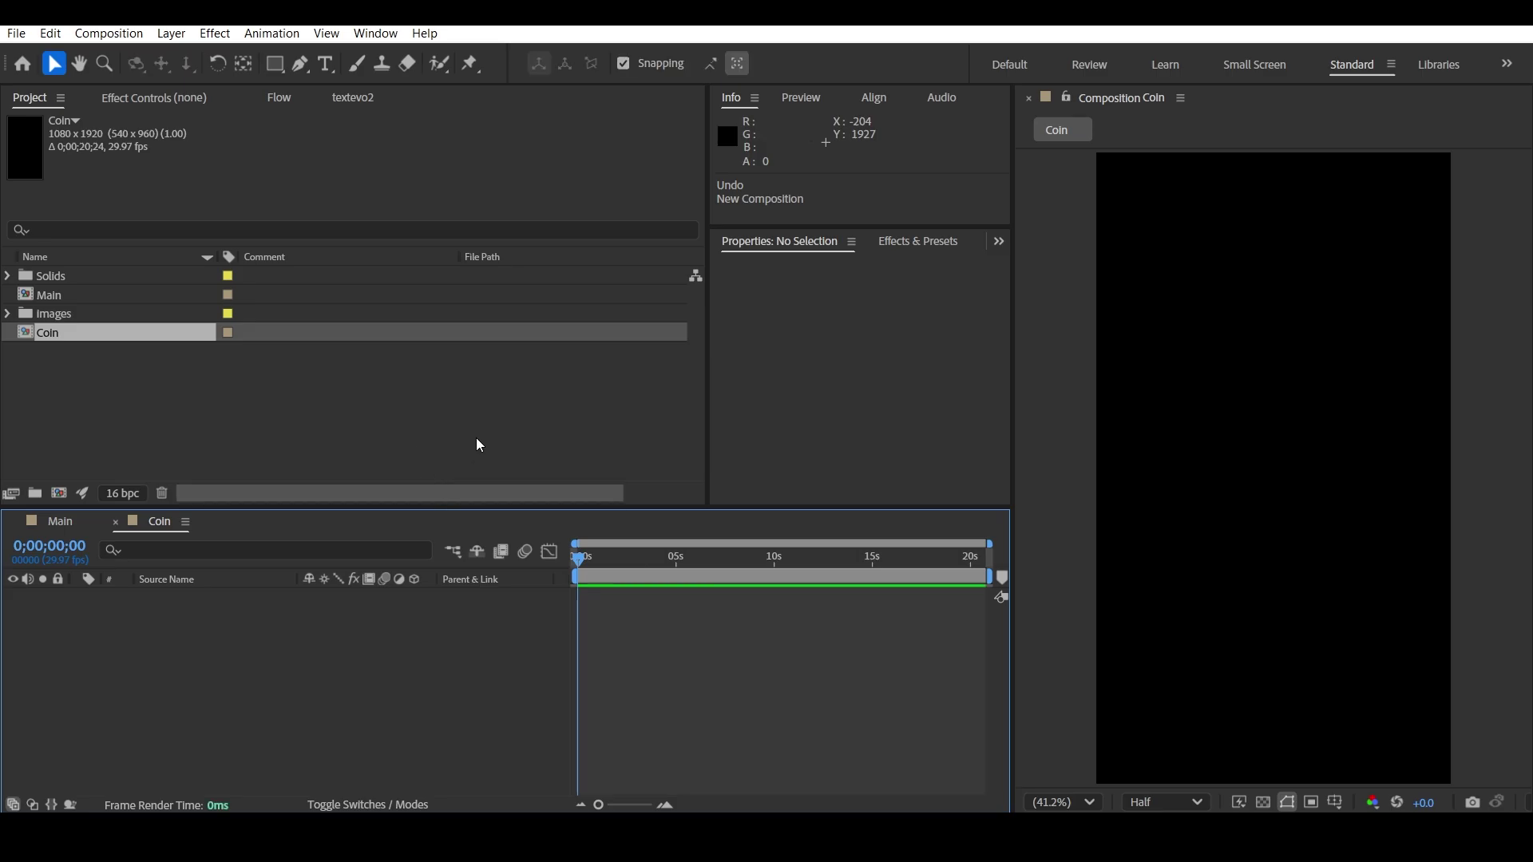
left_click(1261, 805)
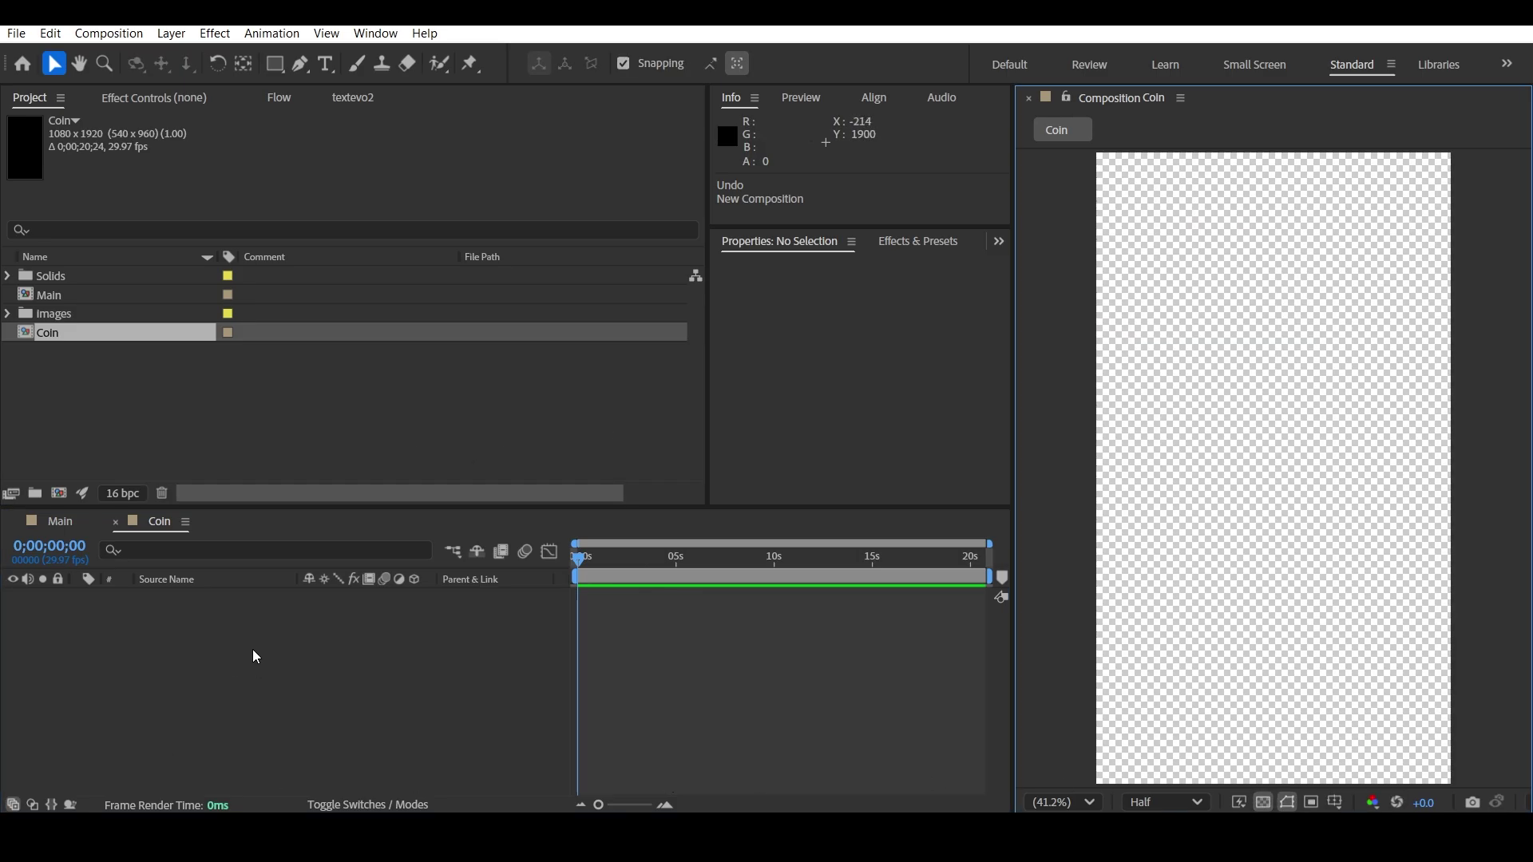
- Create a project folder named 3D coin and select it
left_click(164, 660)
right_click(103, 356)
left_click(54, 382)
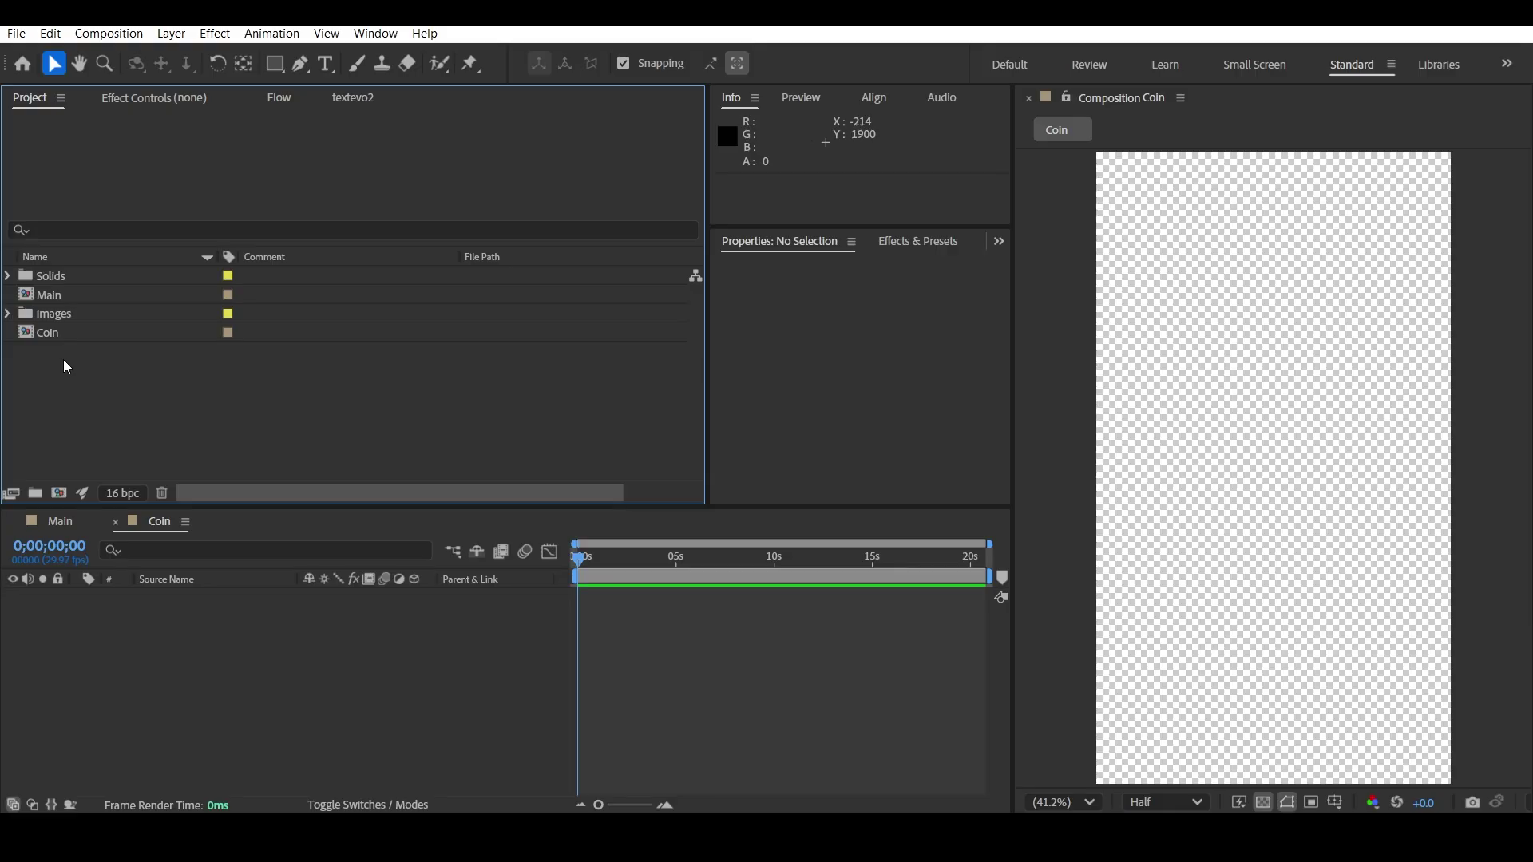
right_click(64, 359)
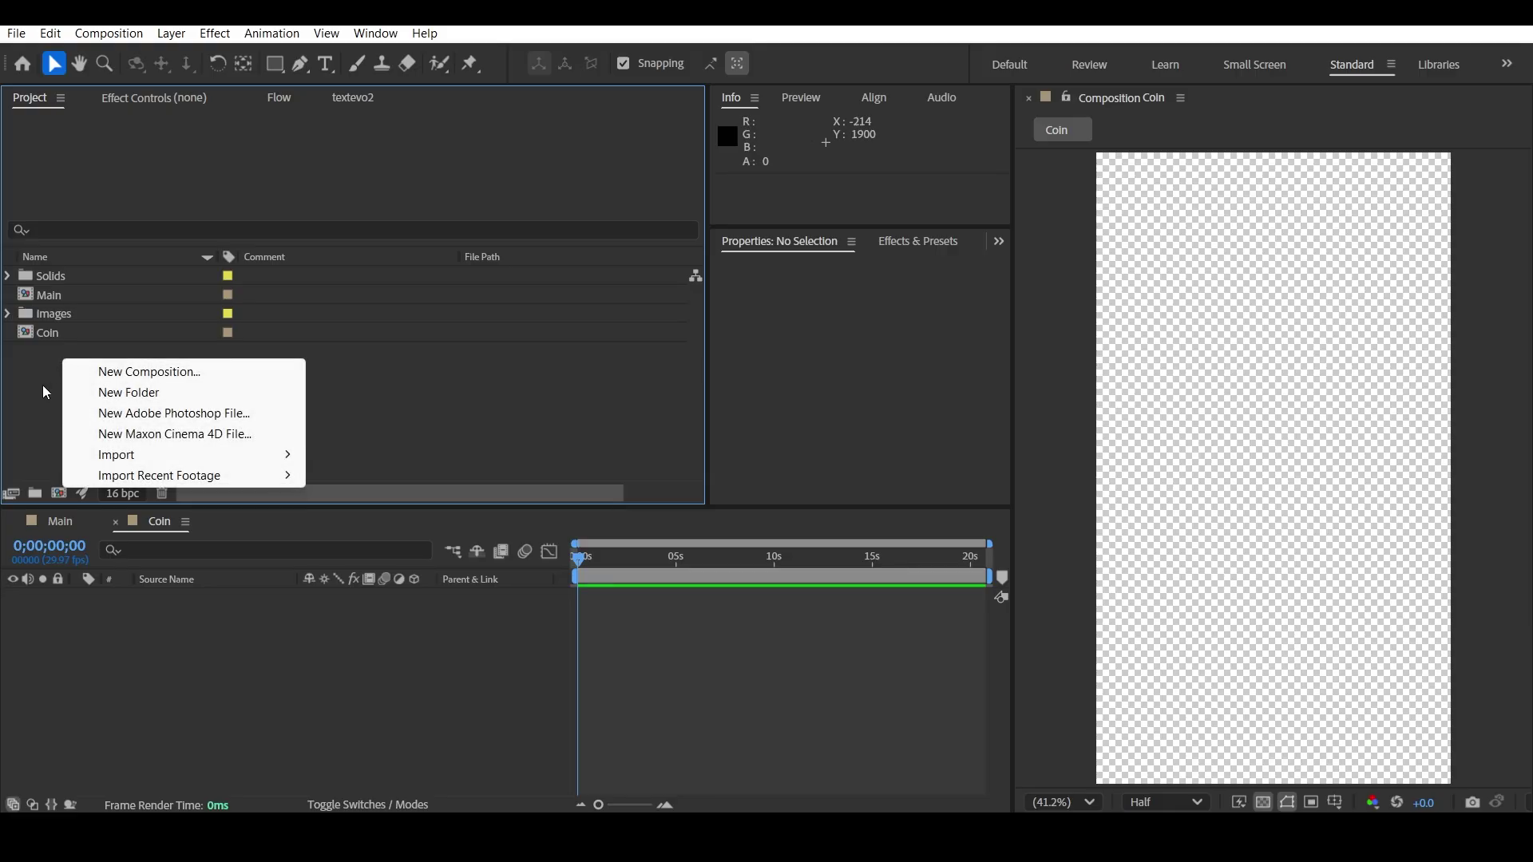
left_click(41, 385)
right_click(326, 365)
left_click(391, 399)
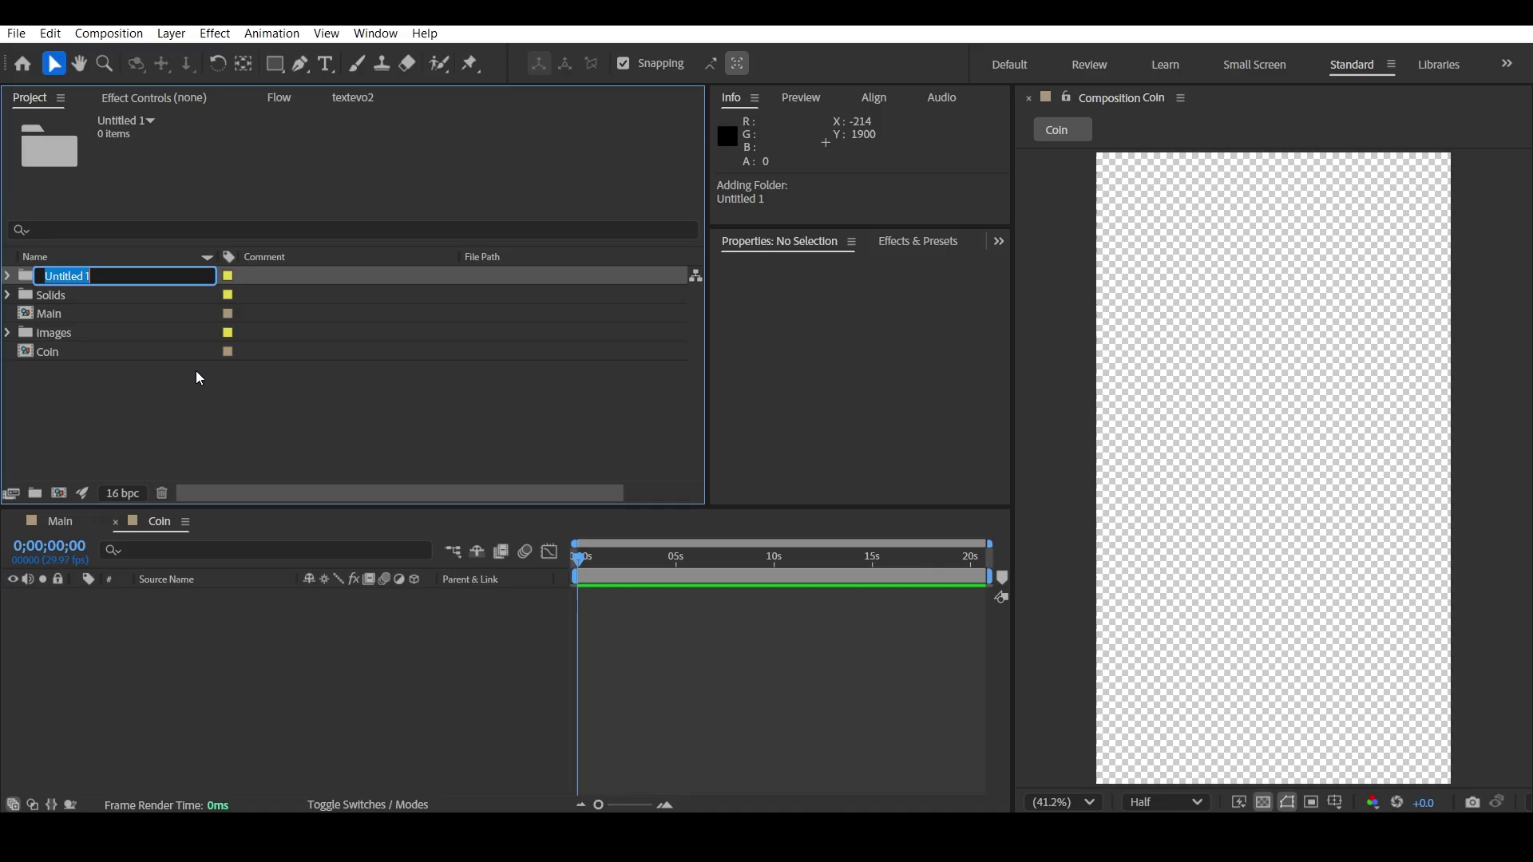
type("3D coin")
left_click(355, 400)
left_click(98, 352)
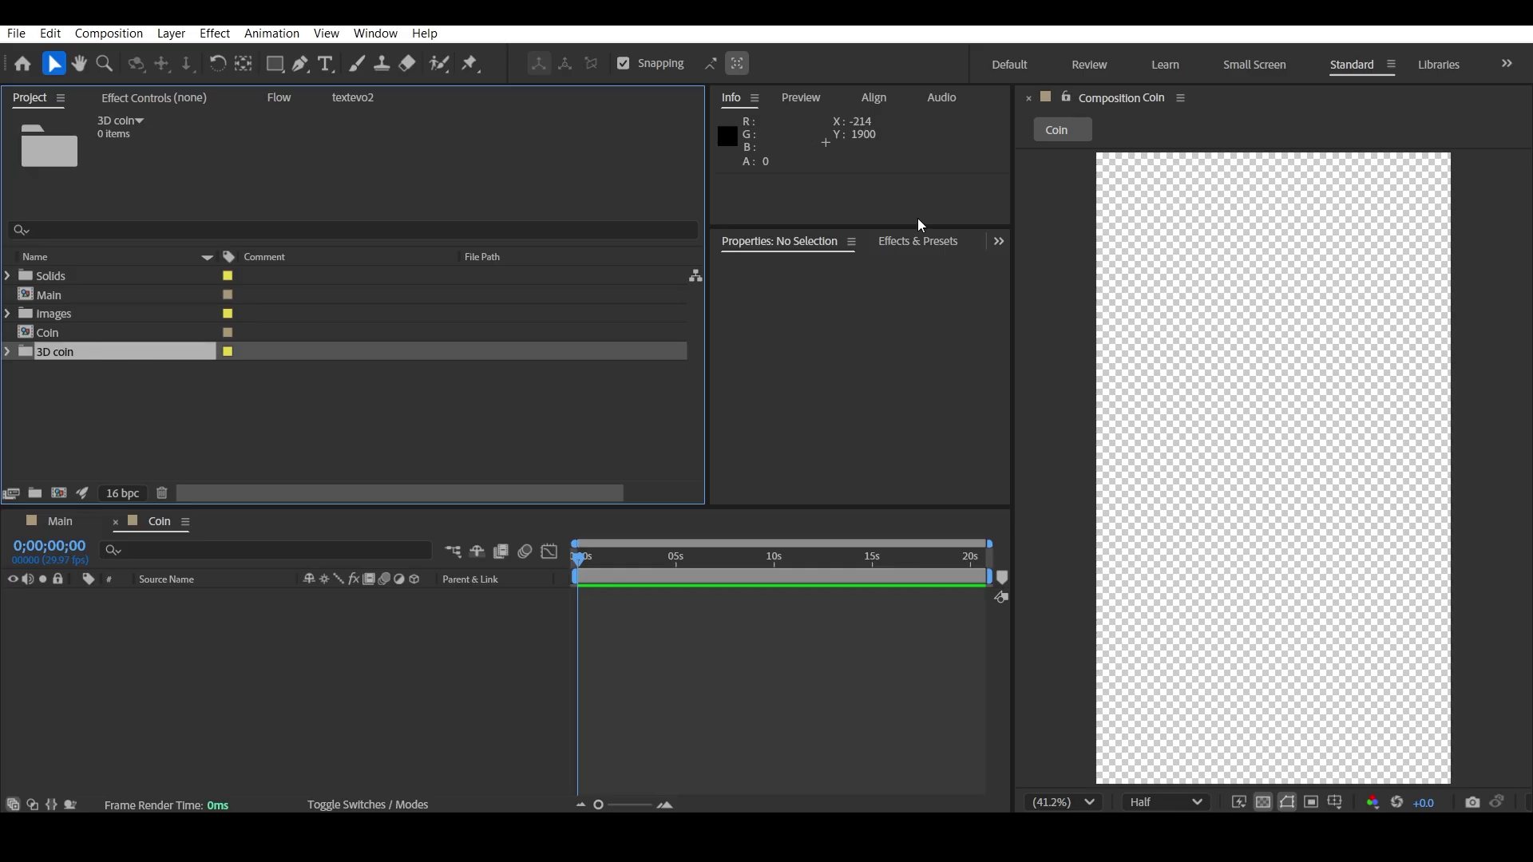
- Import 3D coin.obj into the 3D coin folder and add it to the Coin composition, accepting the Advanced 3D renderer
left_click_drag(1532, 205, 122, 643)
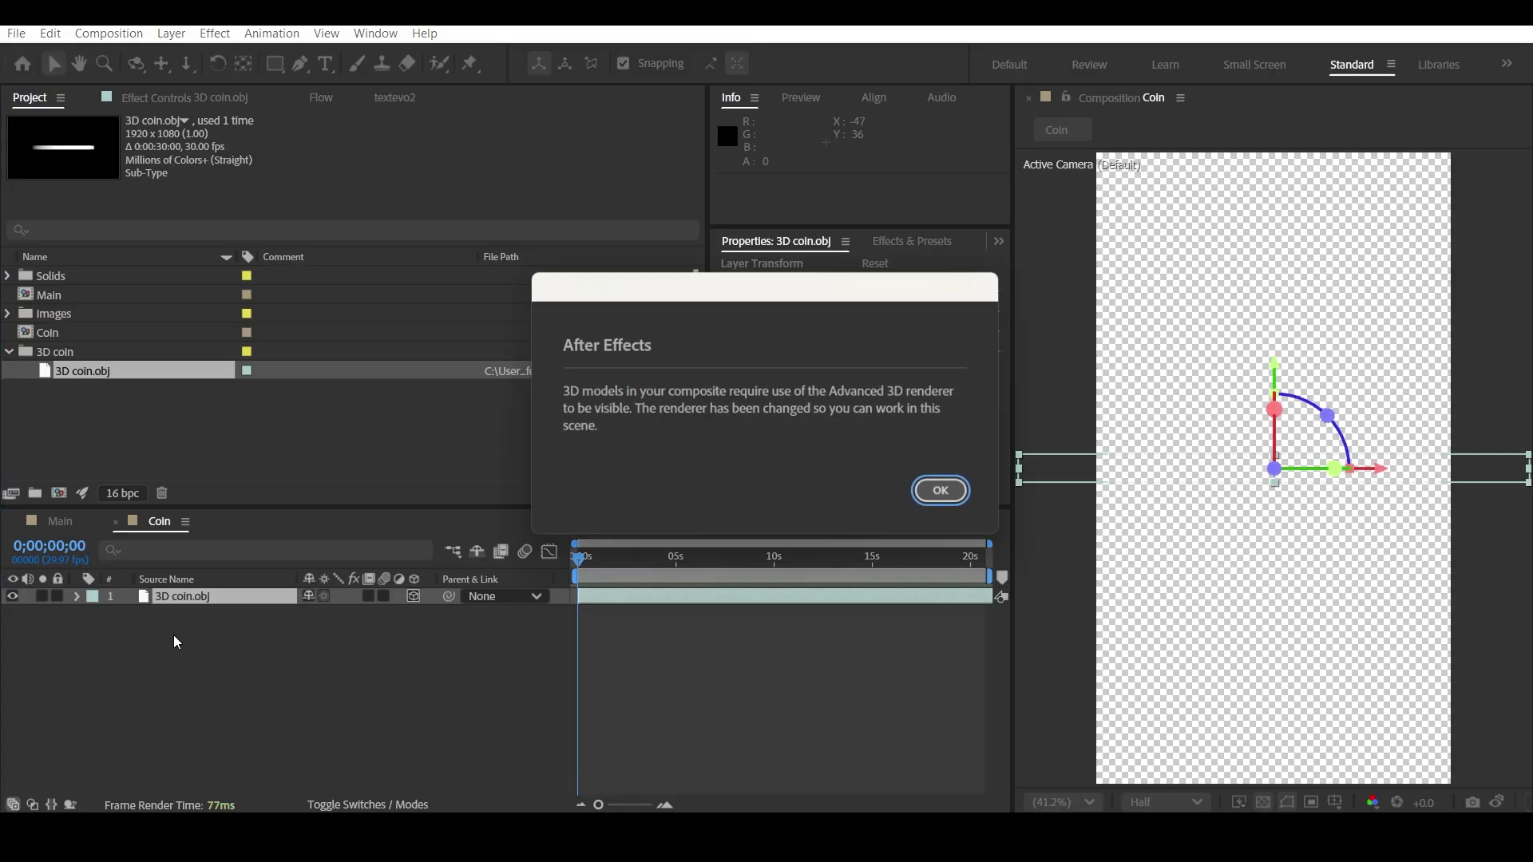
left_click(944, 493)
left_click(884, 585)
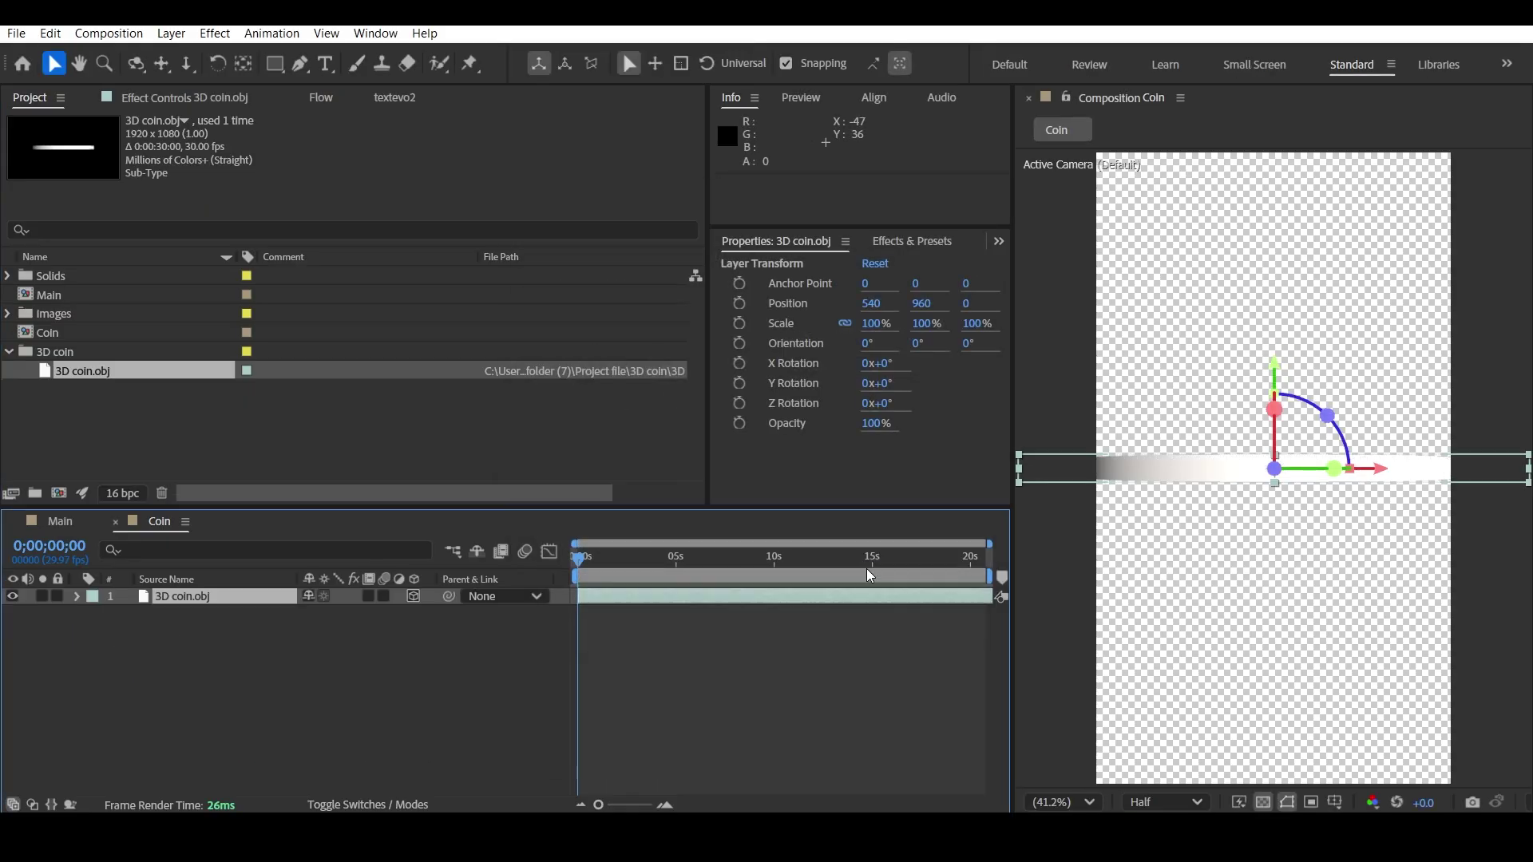
- Reveal the 3D coin.obj layer's position, scale and rotation properties and set its X Rotation to 90°
left_click(279, 661)
left_click(195, 597)
key("p")
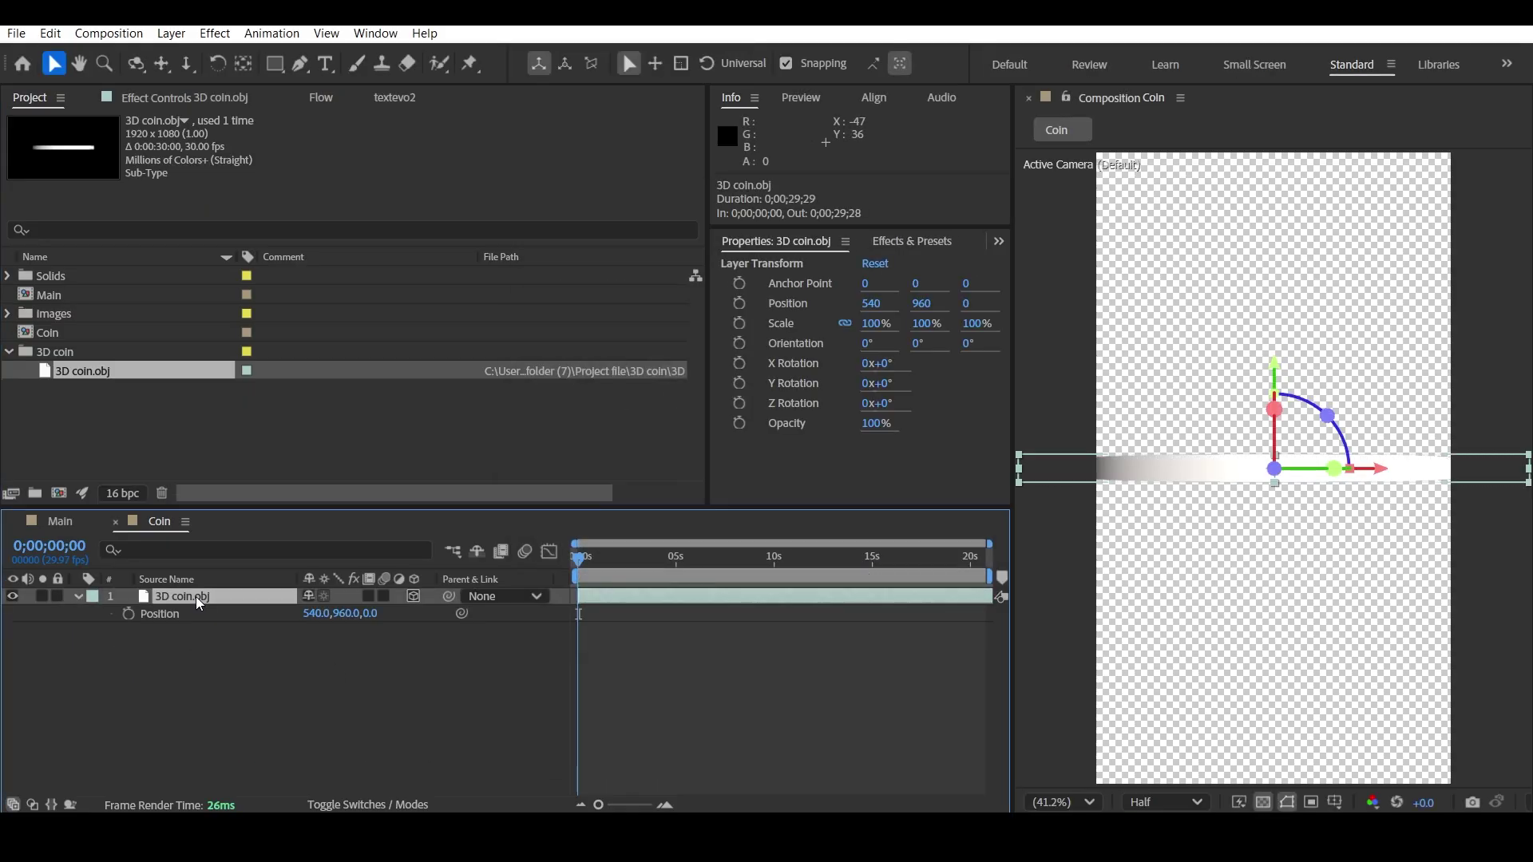
key("shift+s")
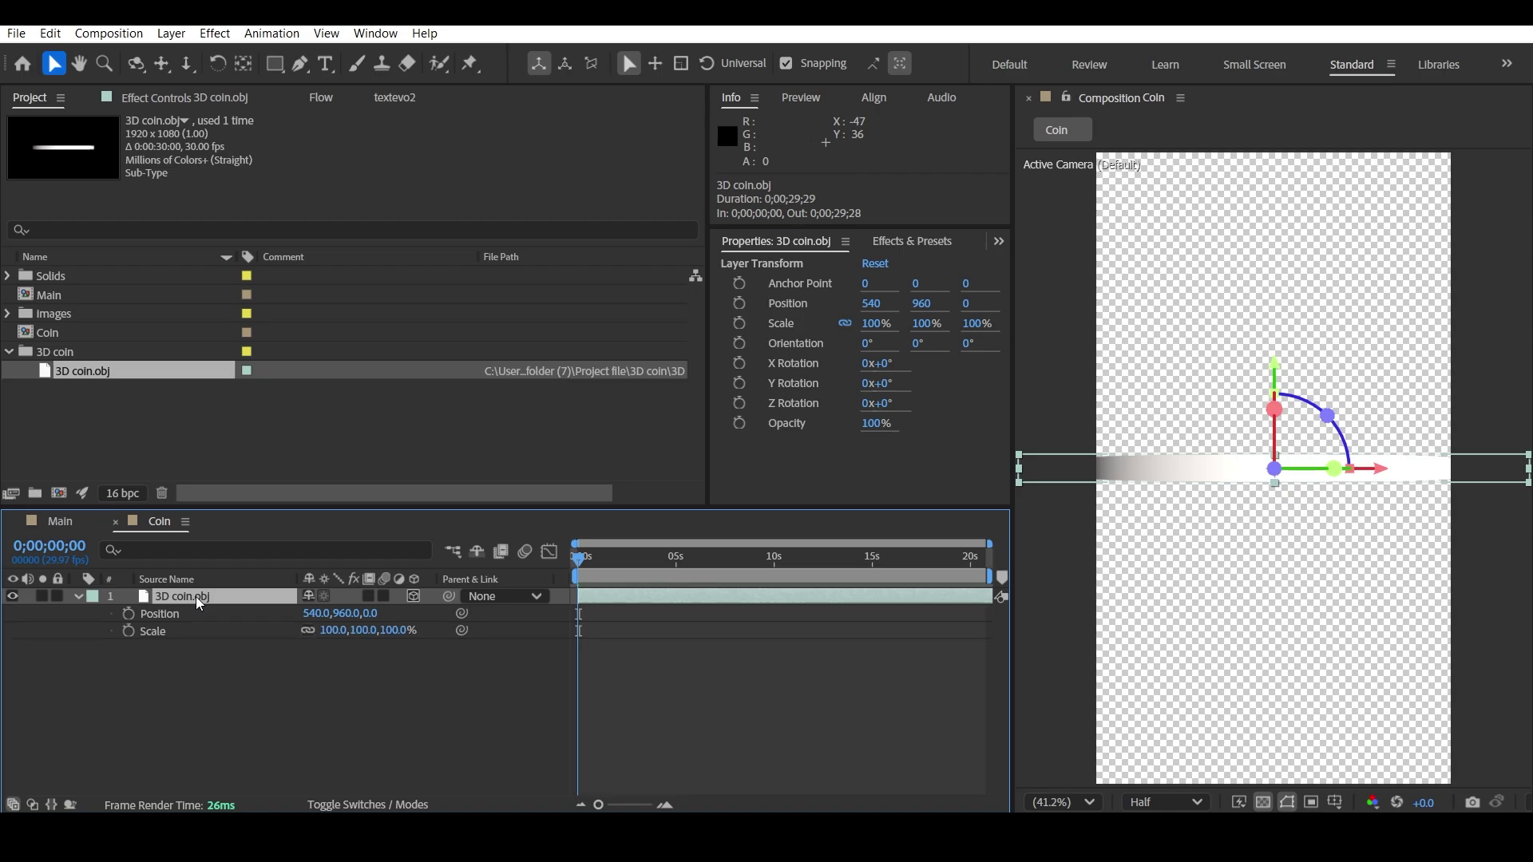
key("shift+r")
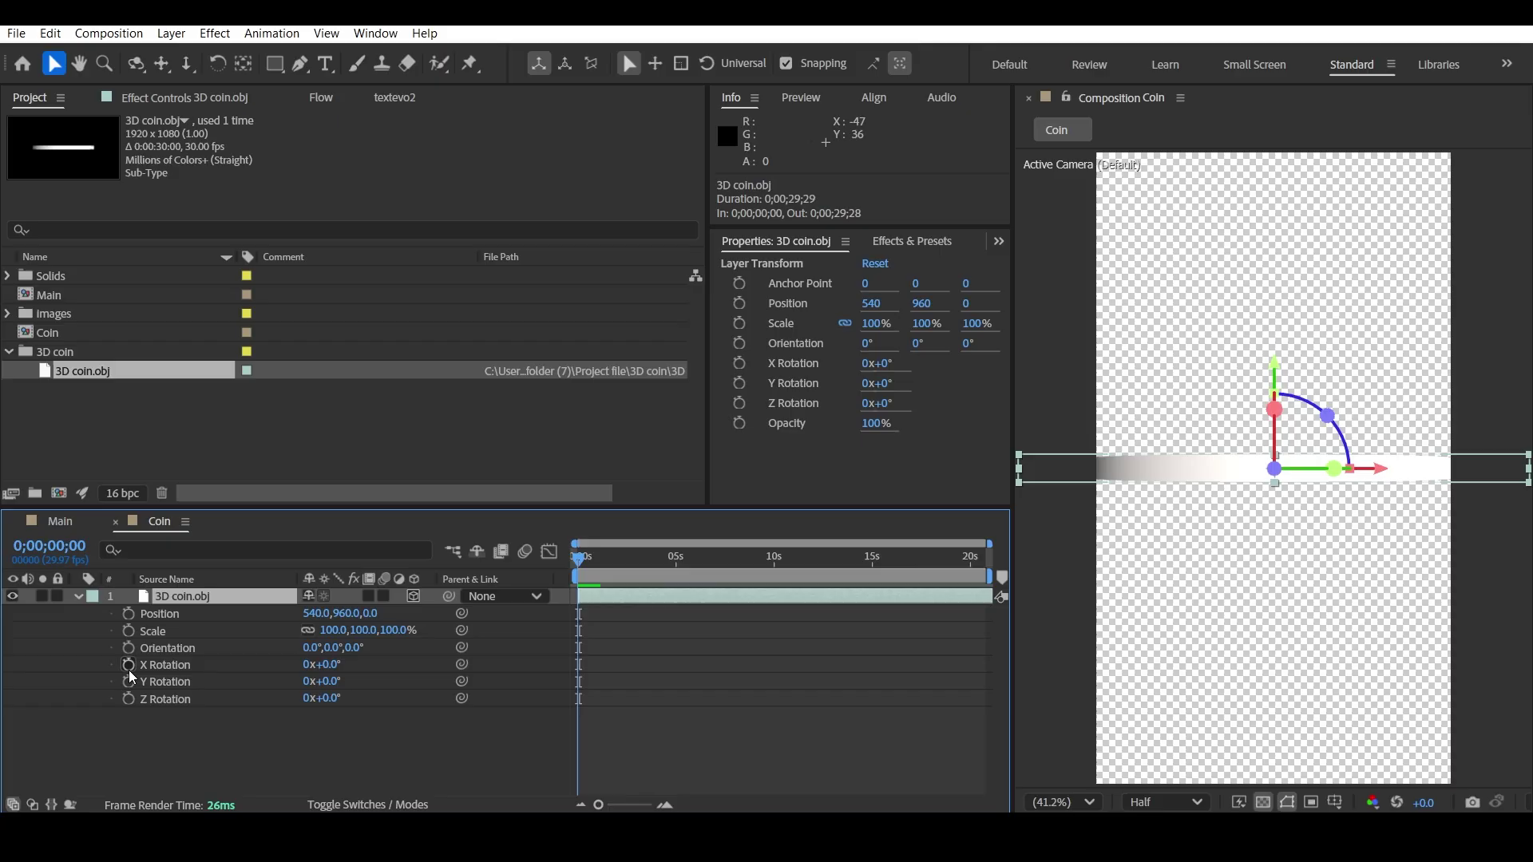
left_click(331, 664)
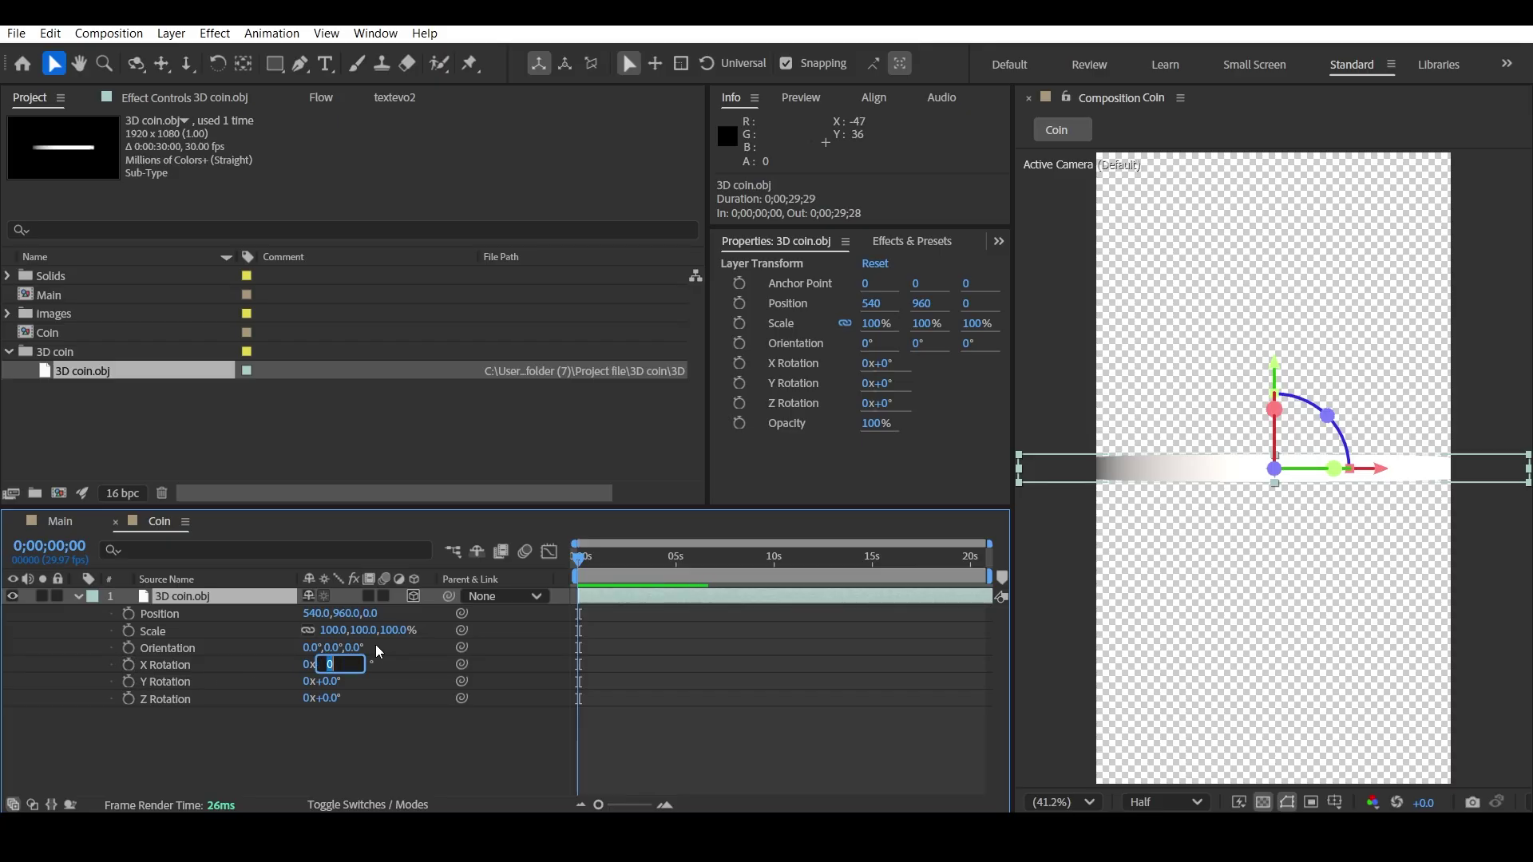
left_click(379, 719)
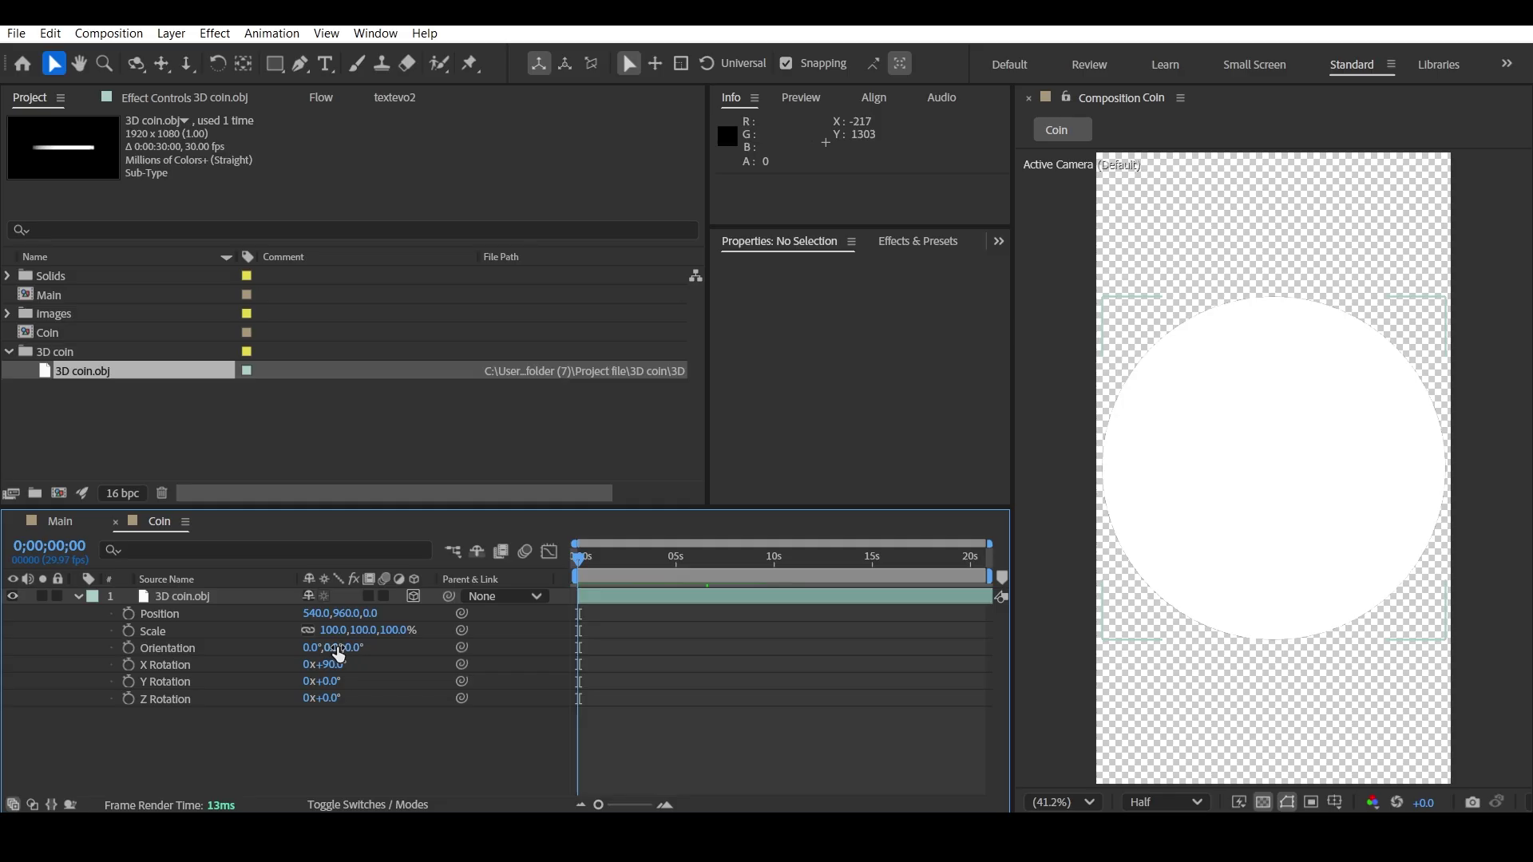
- Scale the coin layer down to 86% and set its Z Rotation to 90°
left_click_drag(363, 636, 355, 636)
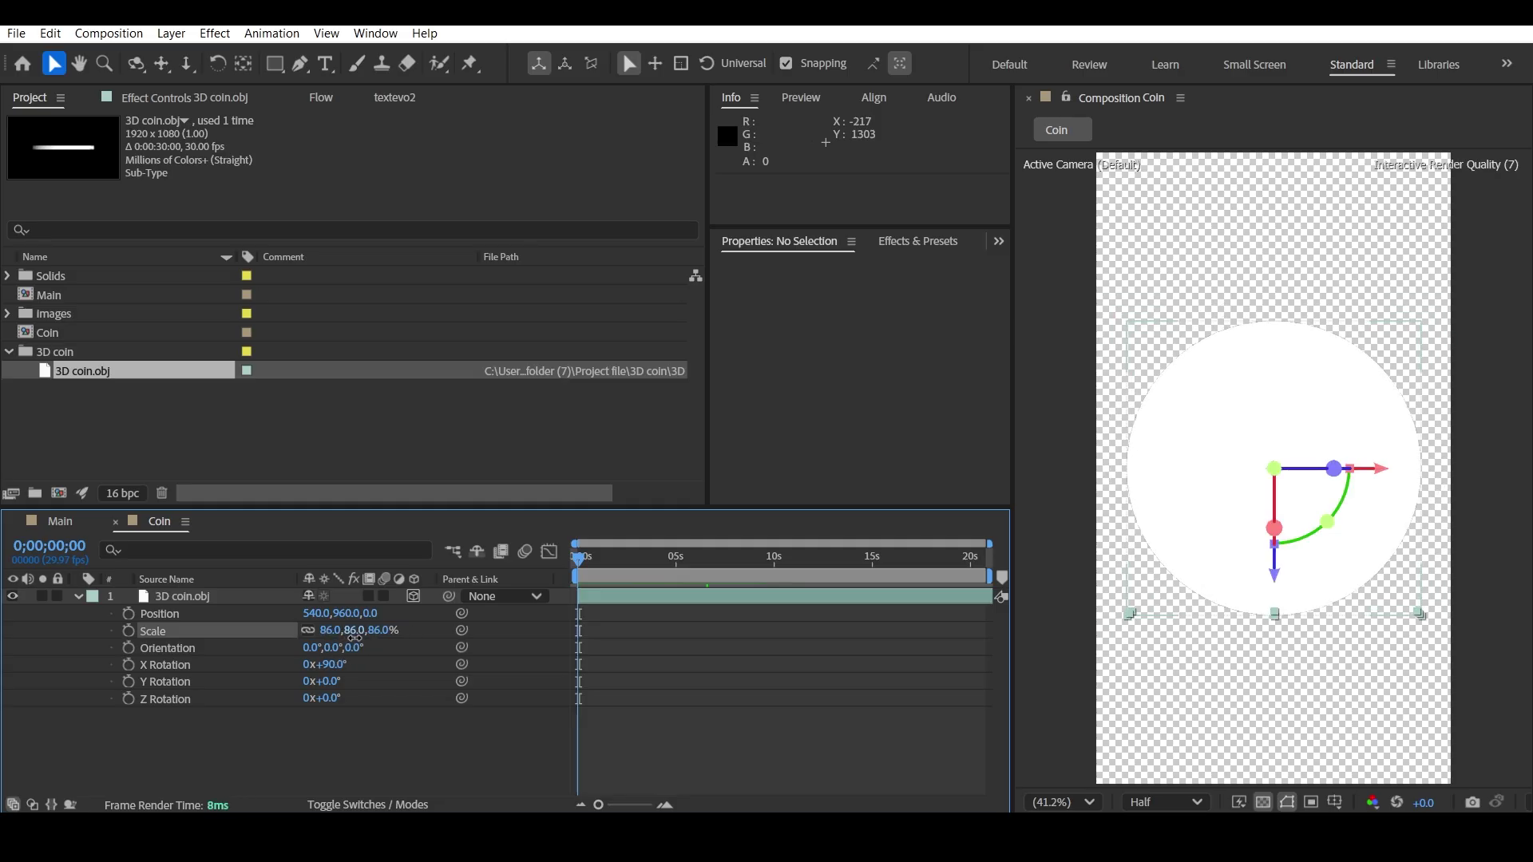
left_click(375, 750)
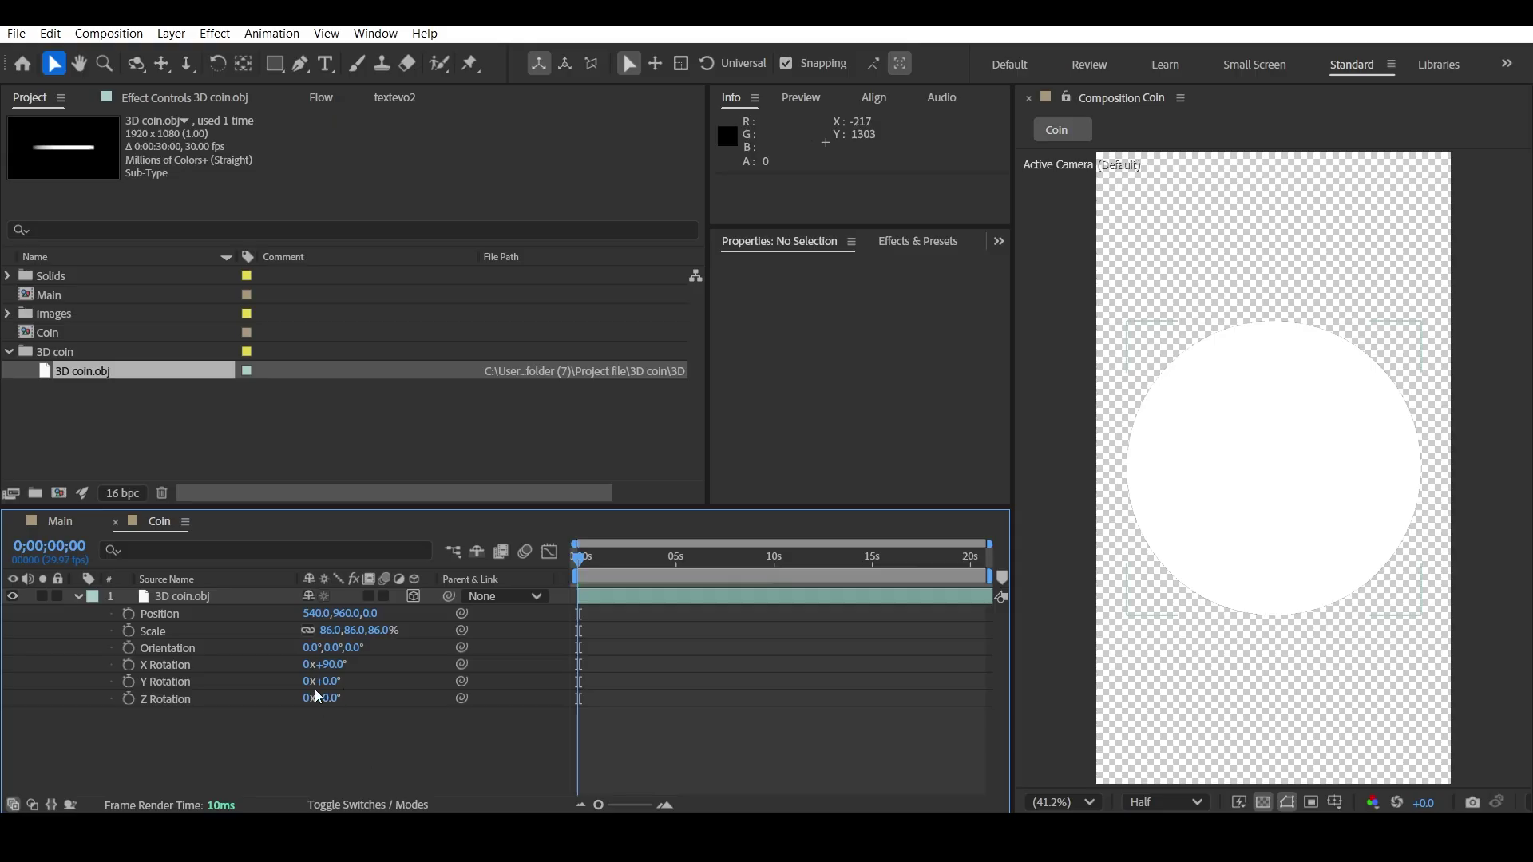
left_click_drag(323, 699, 413, 692)
left_click(382, 748)
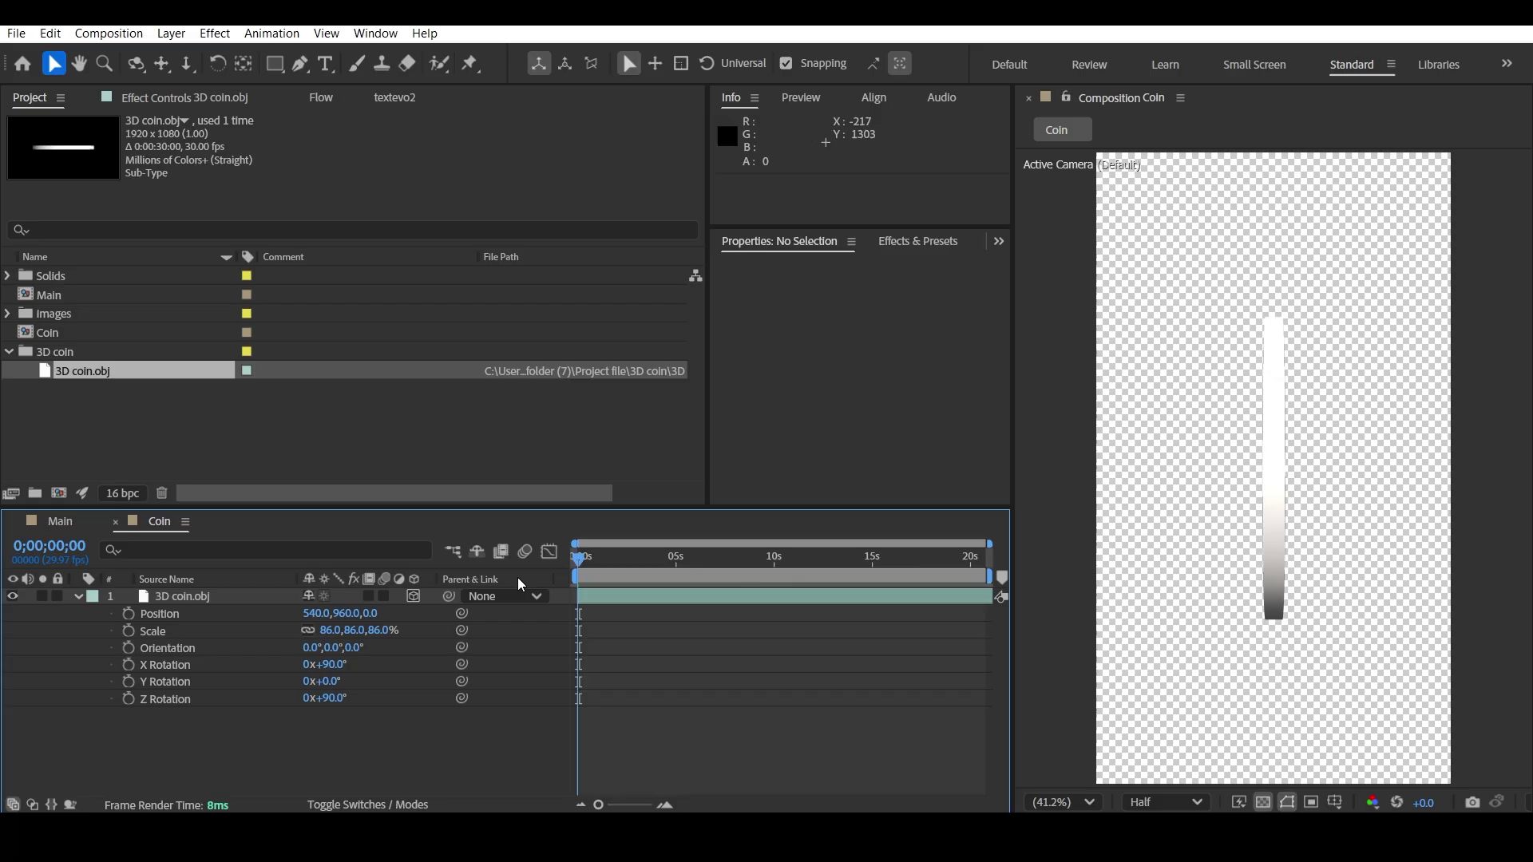
- Add Z Rotation keyframes to the coin layer at the composition start and at 0;00;00;24
left_click(130, 699)
mouse_move(585, 562)
left_mouse_down()
mouse_move(634, 559)
mouse_move(600, 571)
left_mouse_up()
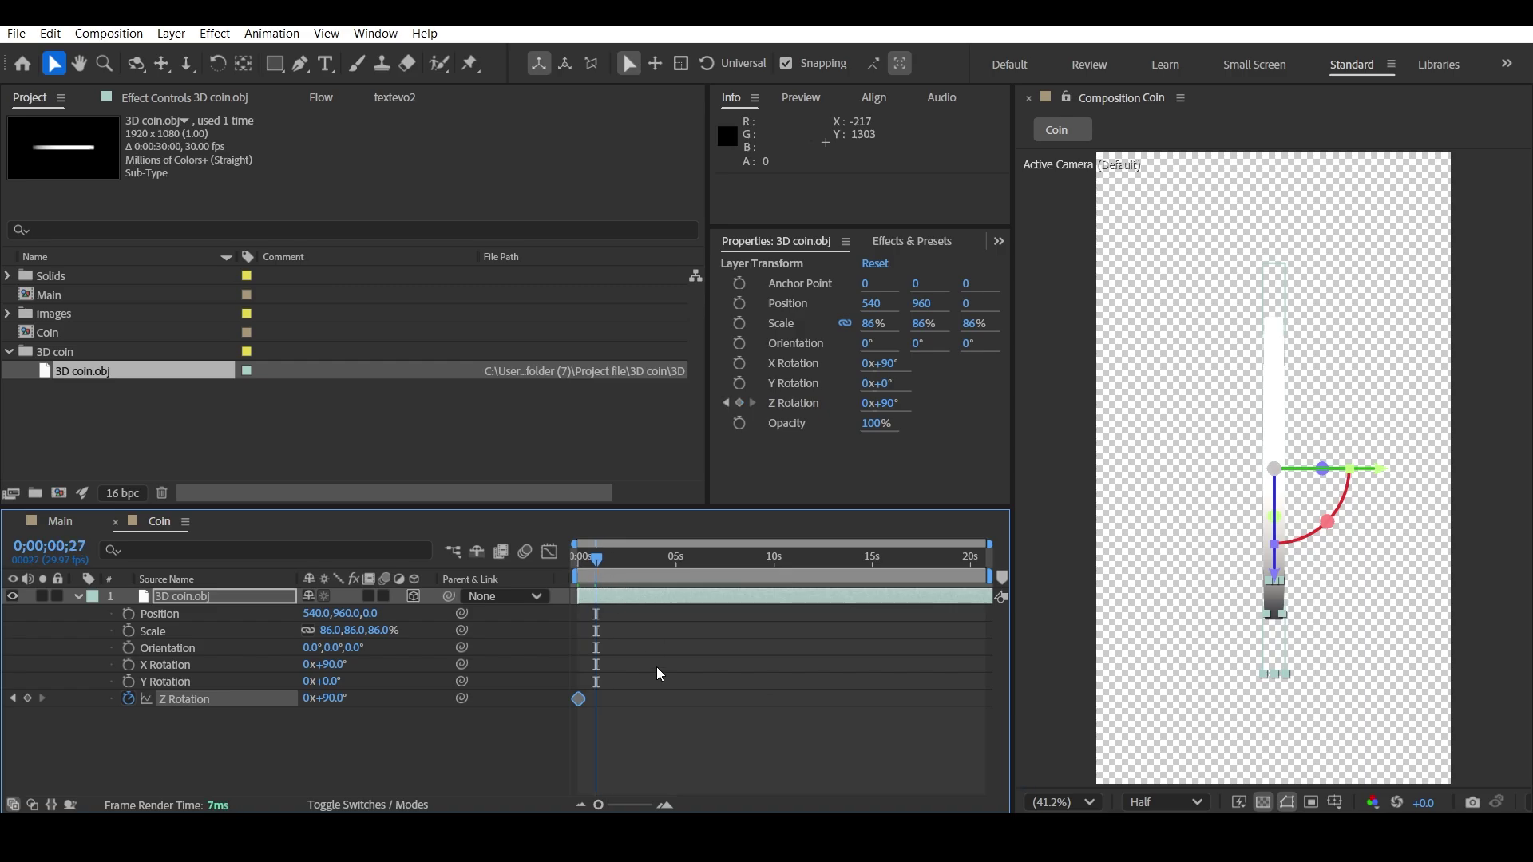
scroll(657, 667, "up", 3)
left_click_drag(656, 668, 1160, 684)
mouse_move(649, 559)
left_mouse_down()
mouse_move(629, 559)
mouse_move(642, 562)
left_mouse_up()
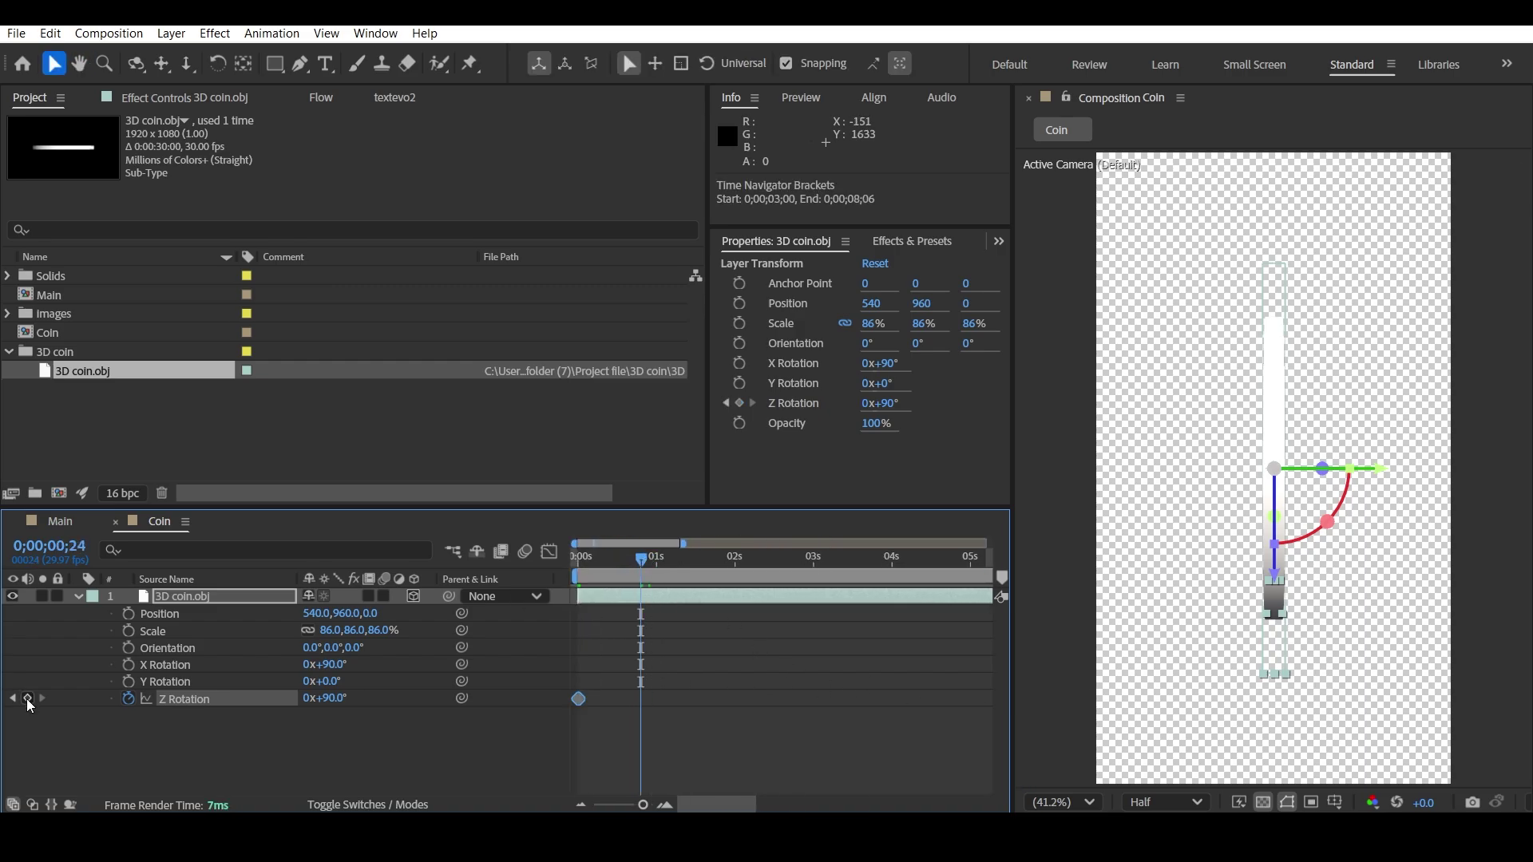
left_click(28, 698)
- Set the Z Rotation keyframe at 0;00;00;24 to 0° and preview the coin's turn
scroll(625, 710, "up", 4)
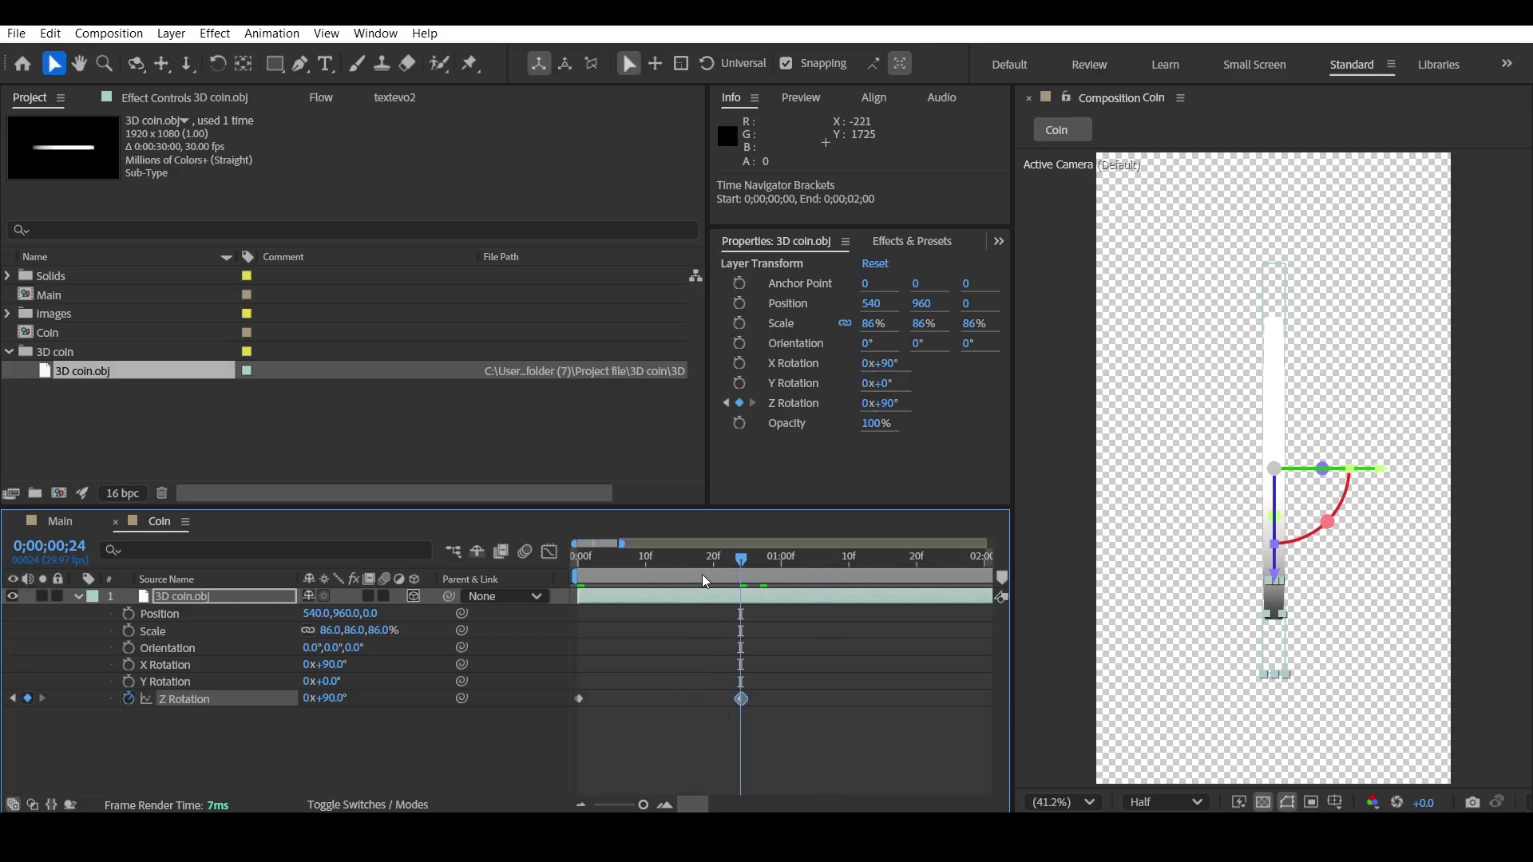
left_click_drag(705, 581, 578, 581)
left_click(683, 749)
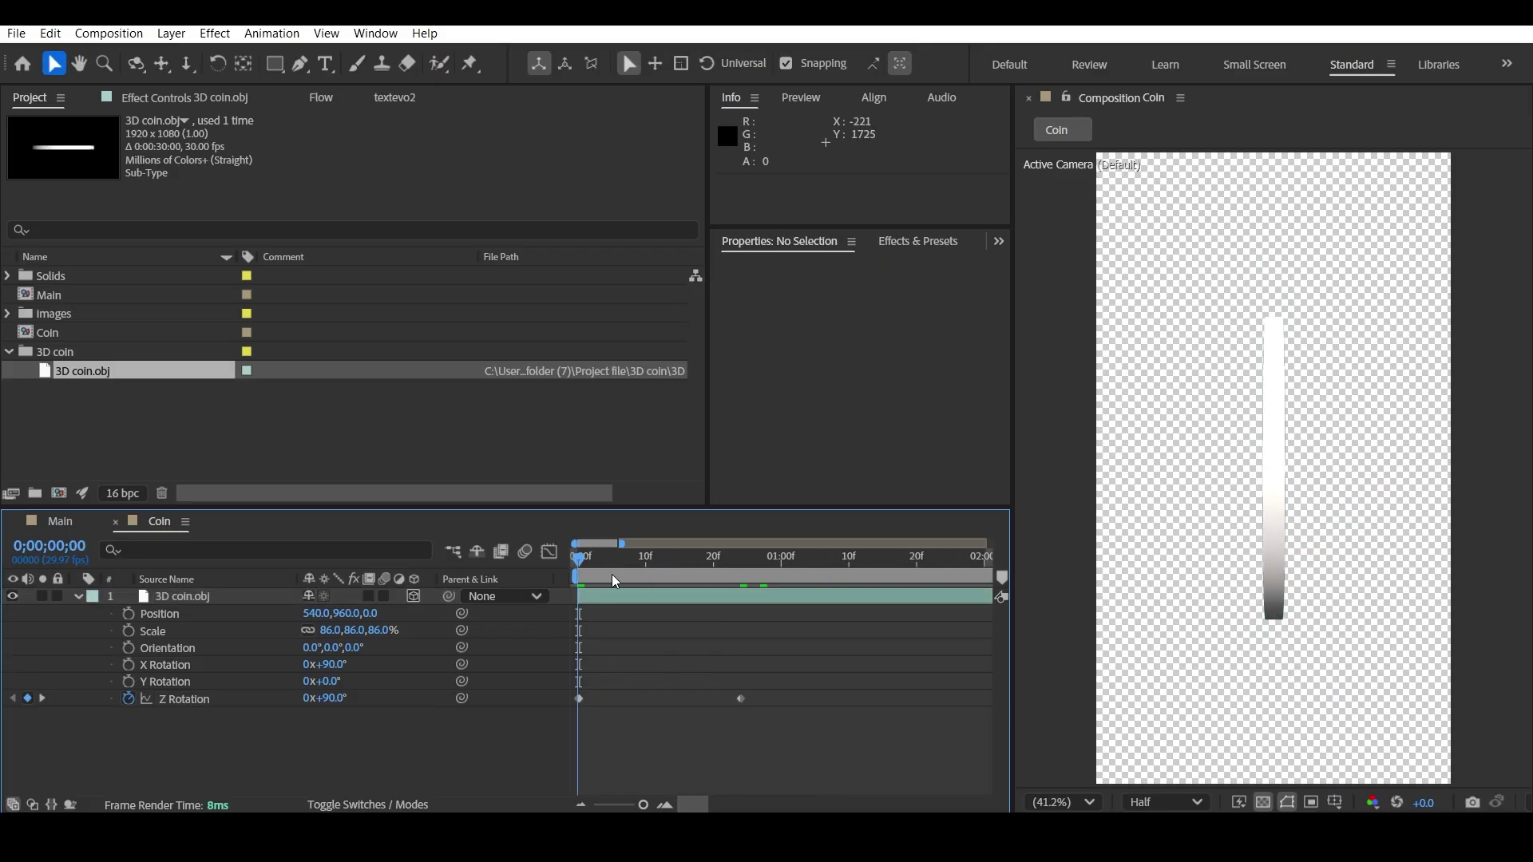
left_click(41, 698)
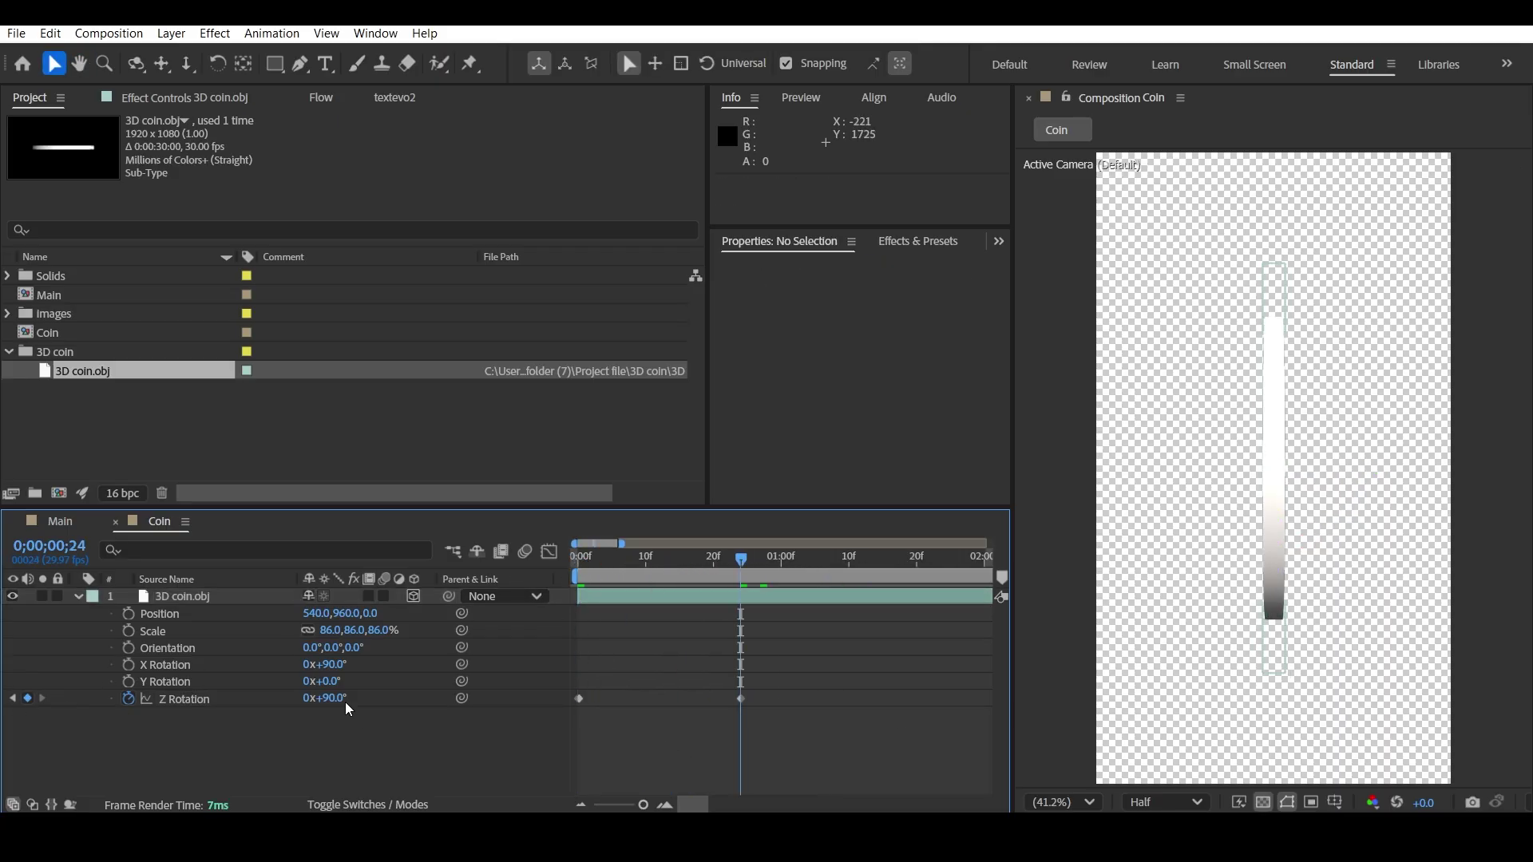
left_click(337, 700)
key("Return")
left_click_drag(712, 561, 743, 608)
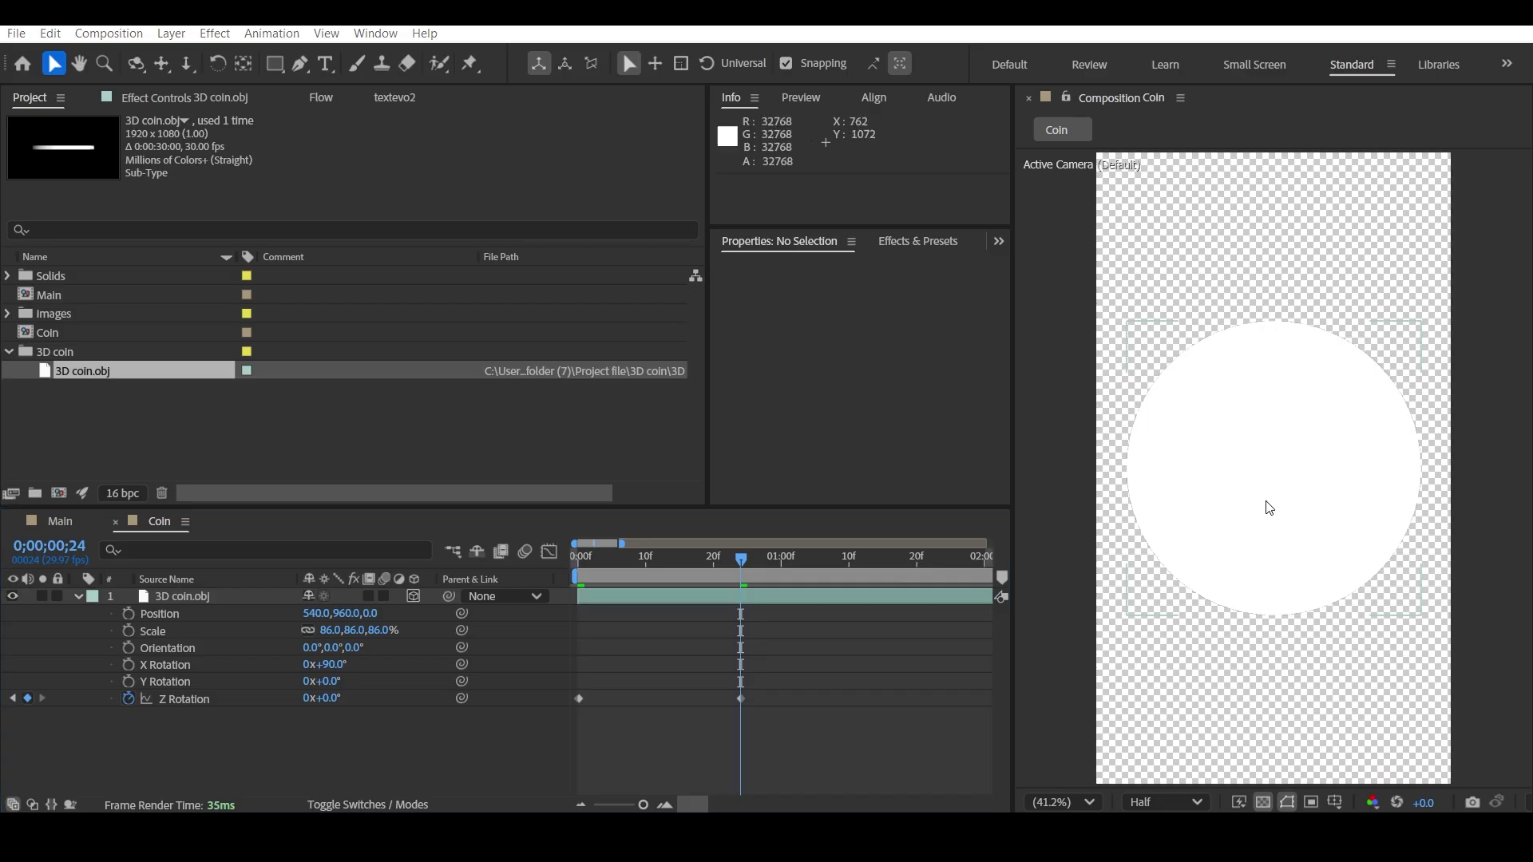
key("space")
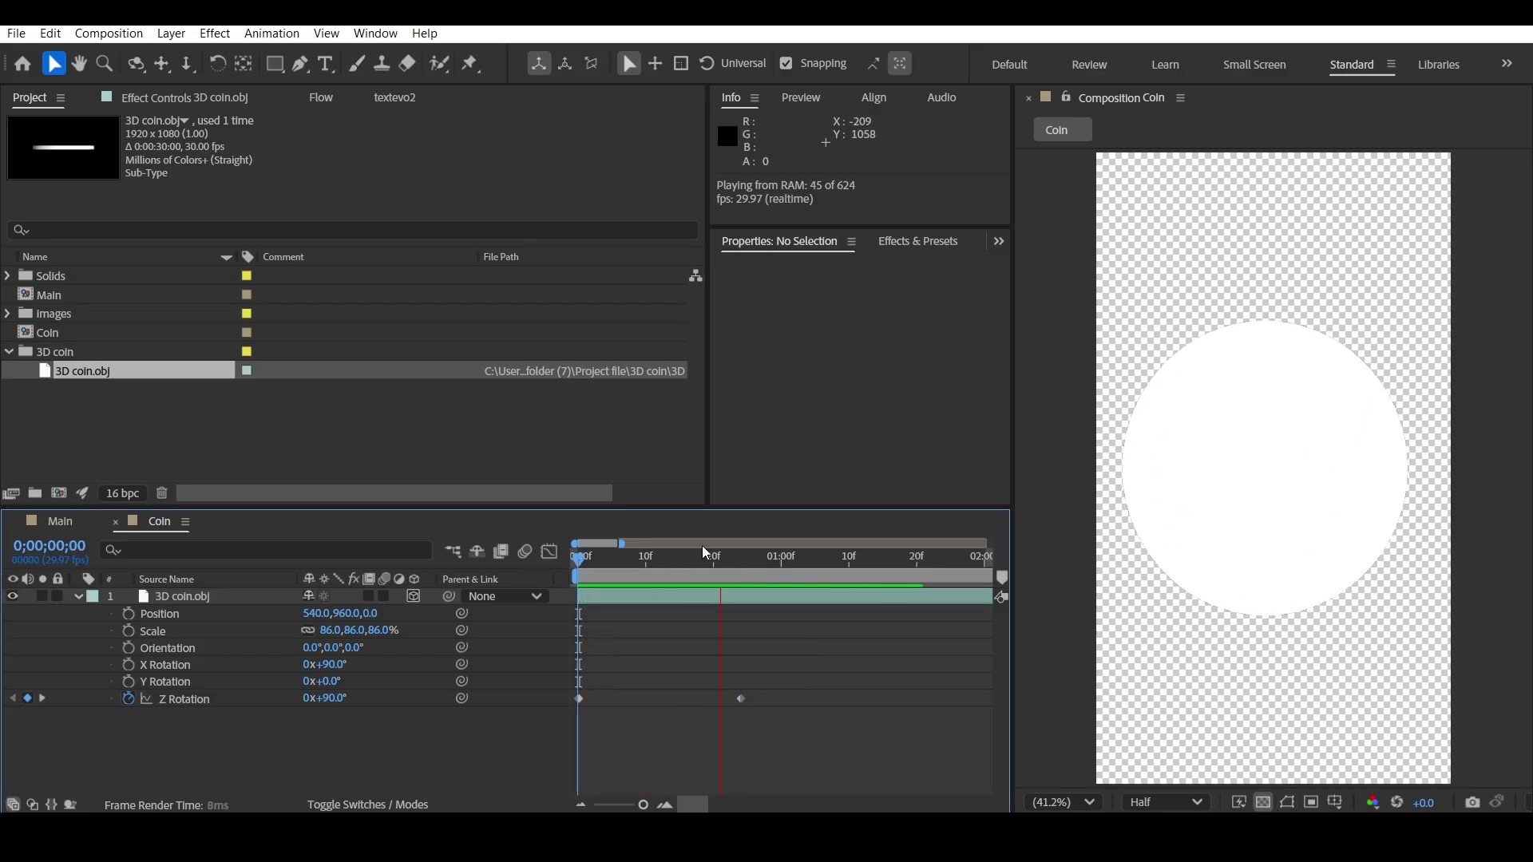
key("space")
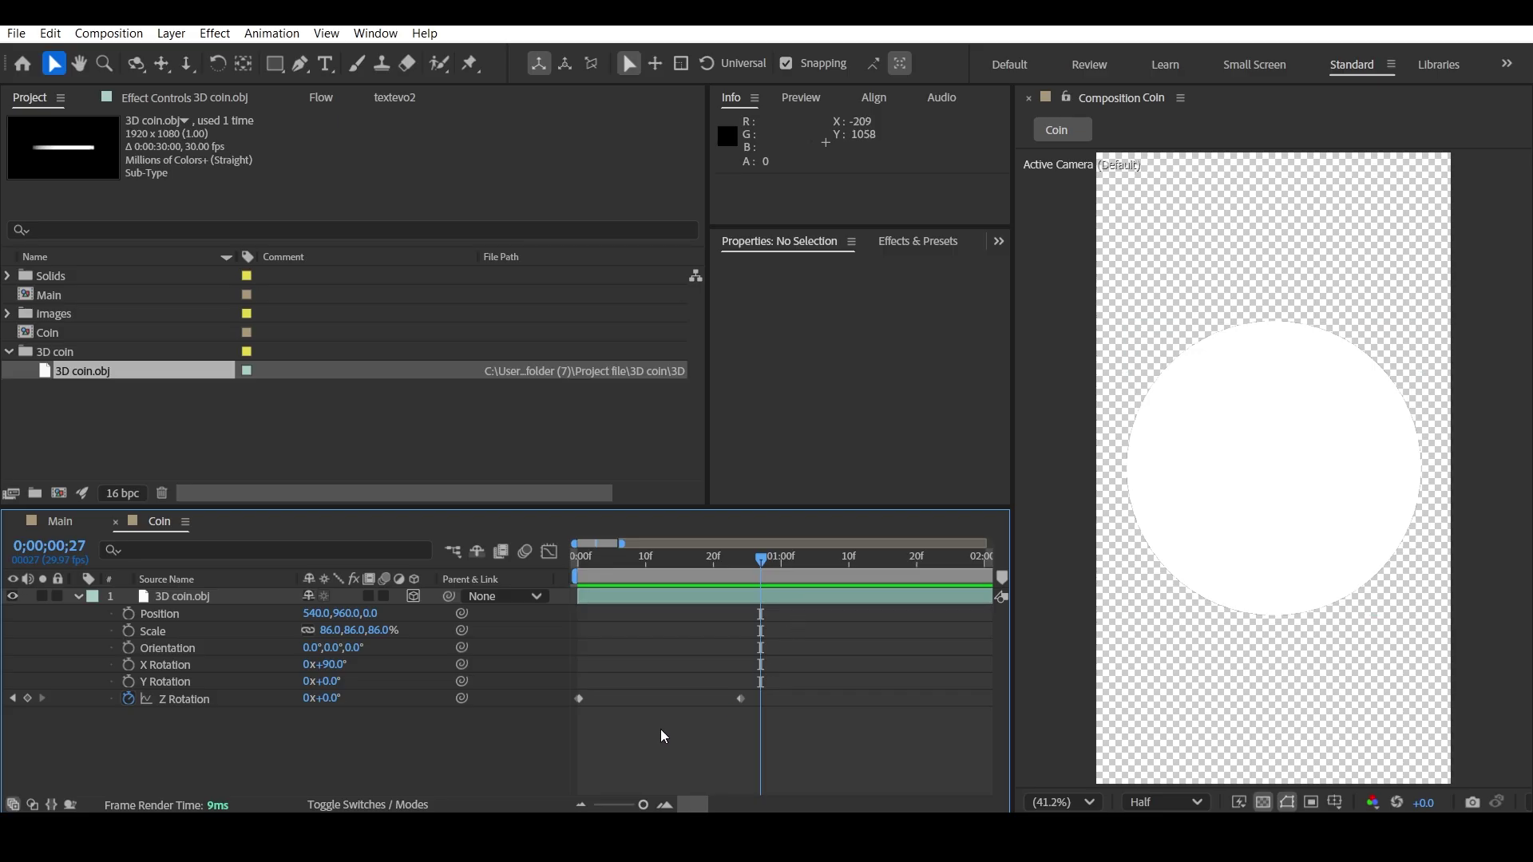
- Apply Easy Ease to both Z Rotation keyframes of the coin layer
left_click(578, 699)
right_click(578, 699)
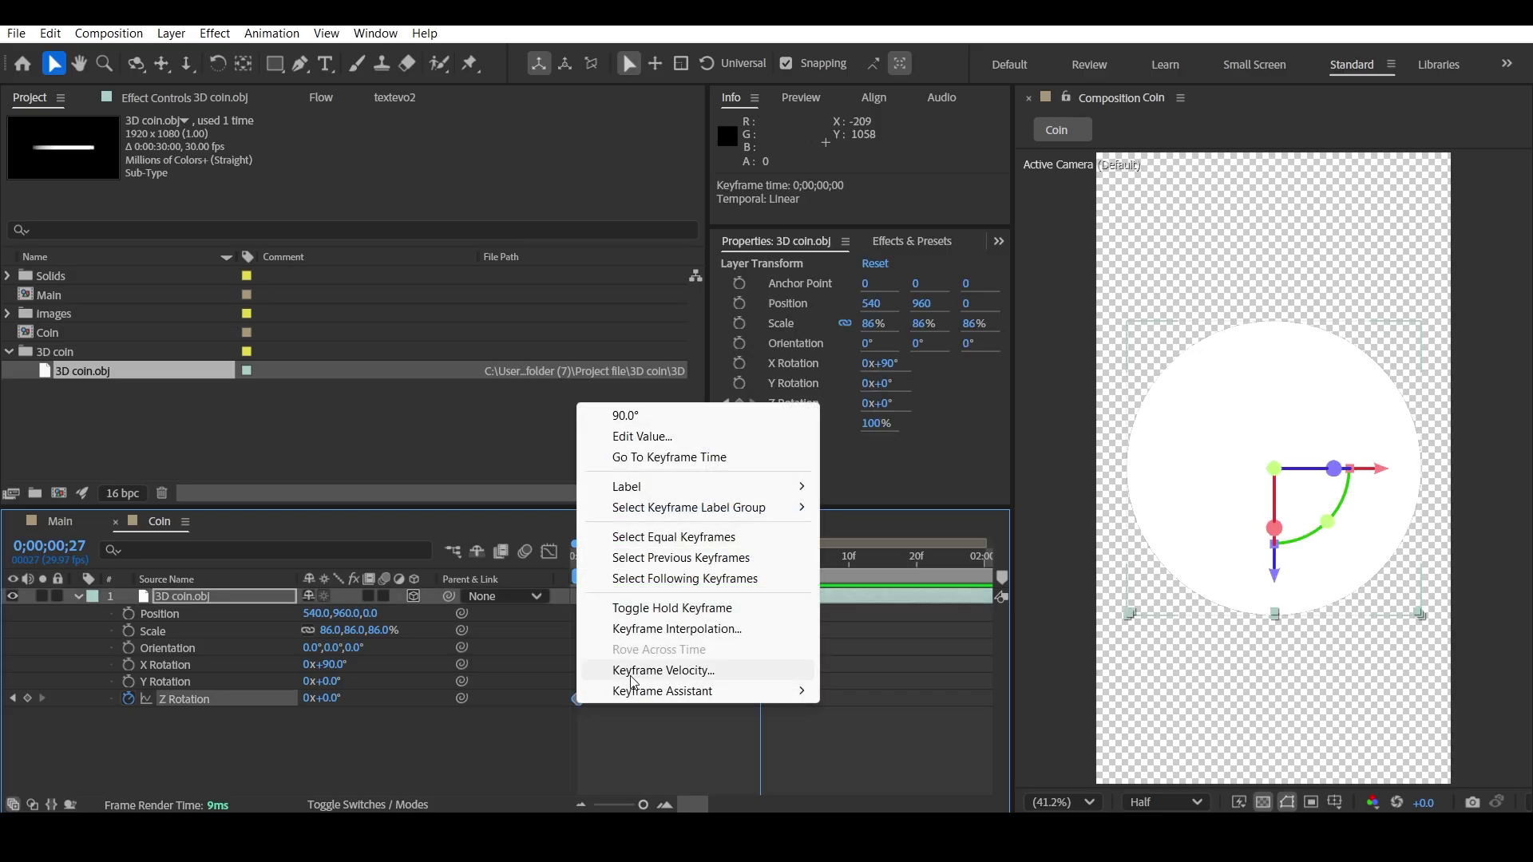
left_click(837, 741)
left_click_drag(837, 740, 553, 681)
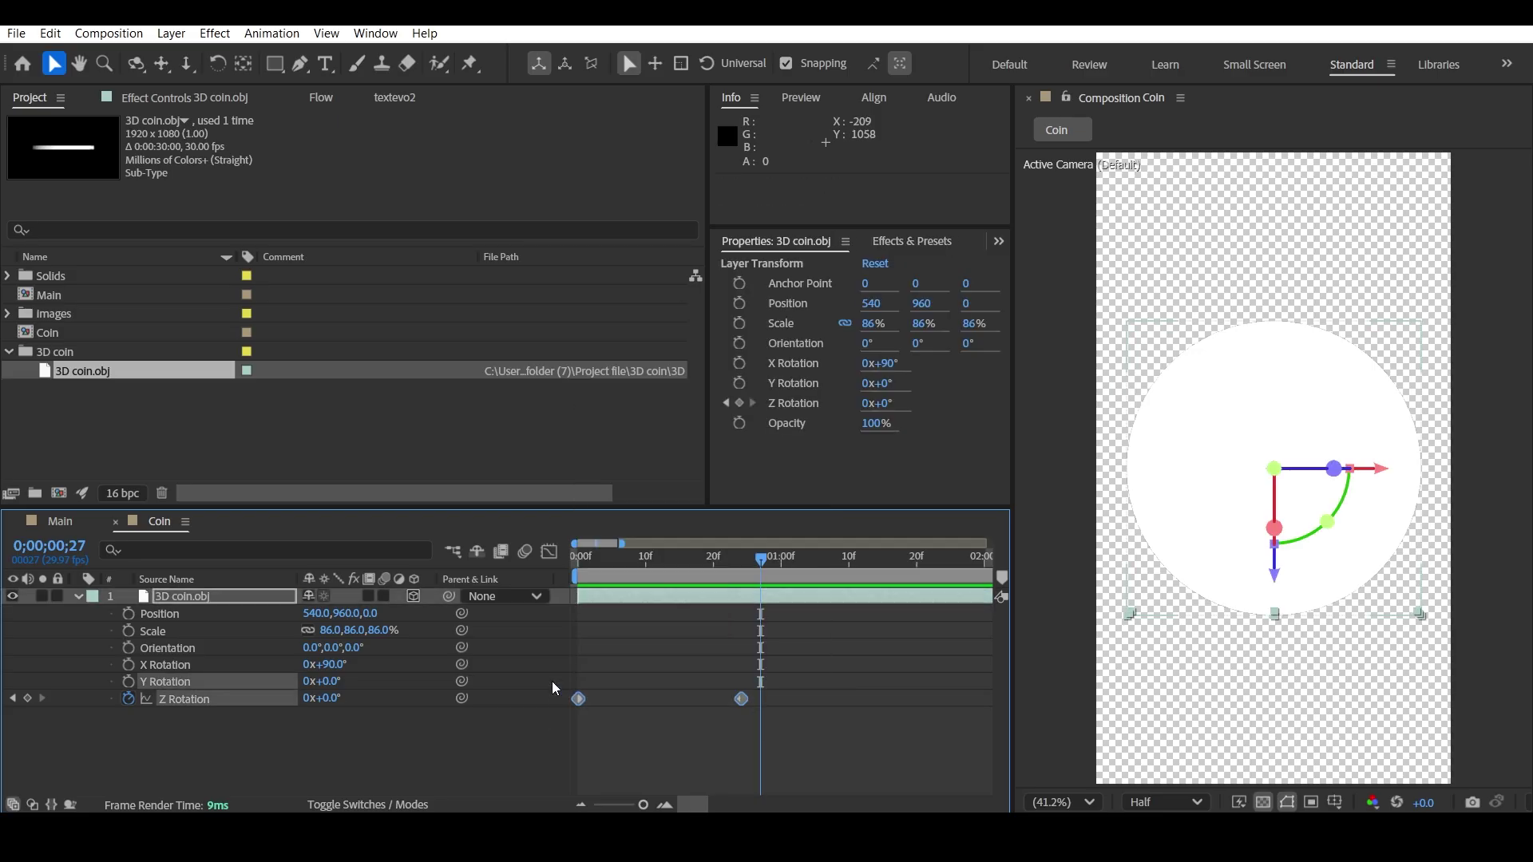
key("F9")
left_click(631, 733)
- Set the first Z Rotation keyframe's velocity influence to 88% incoming and 28% outgoing
right_click(579, 698)
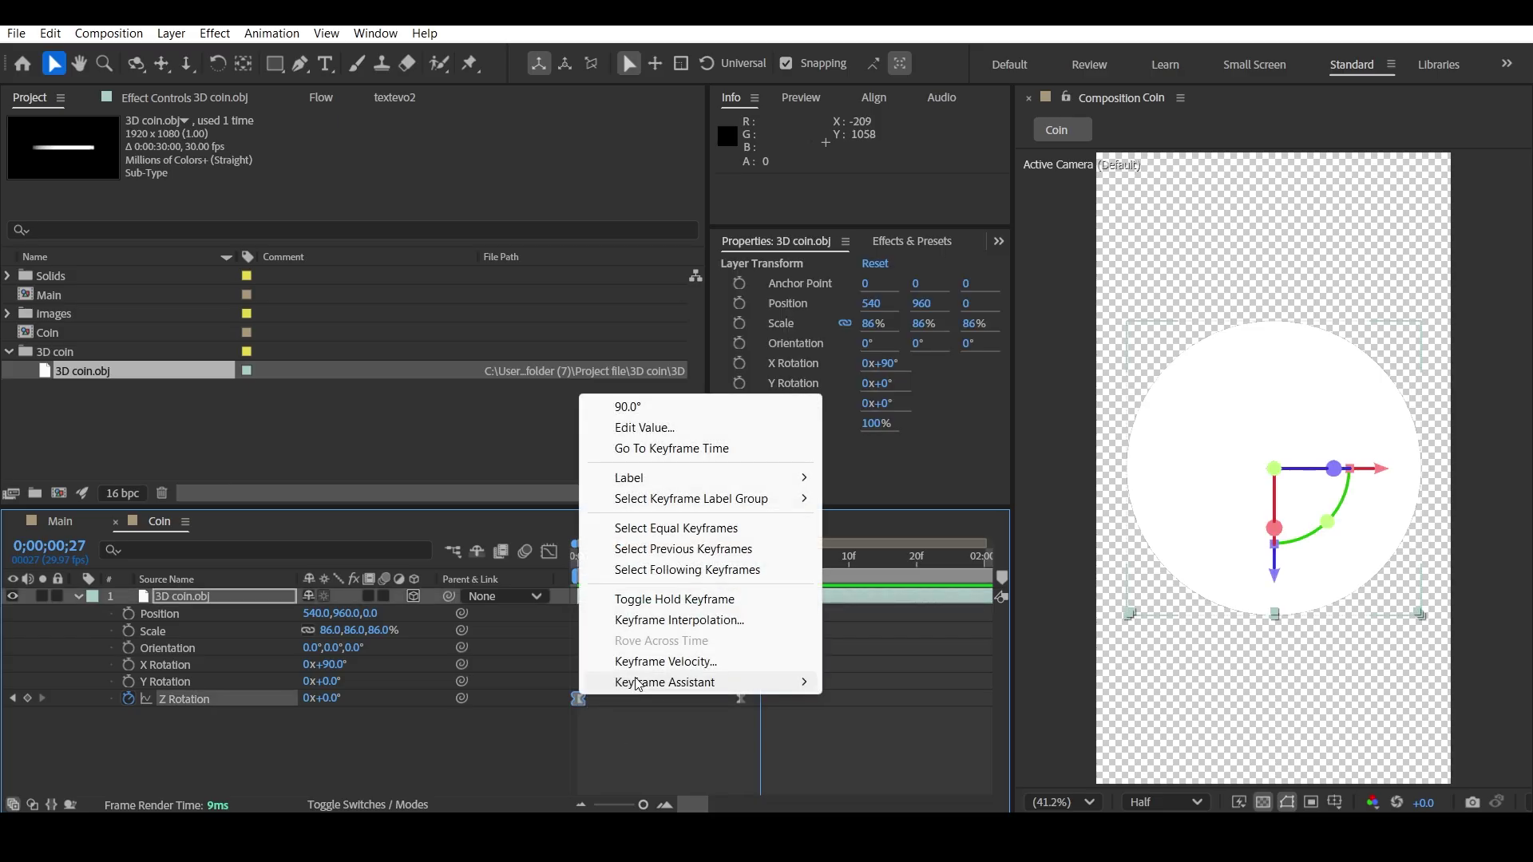
left_click(648, 662)
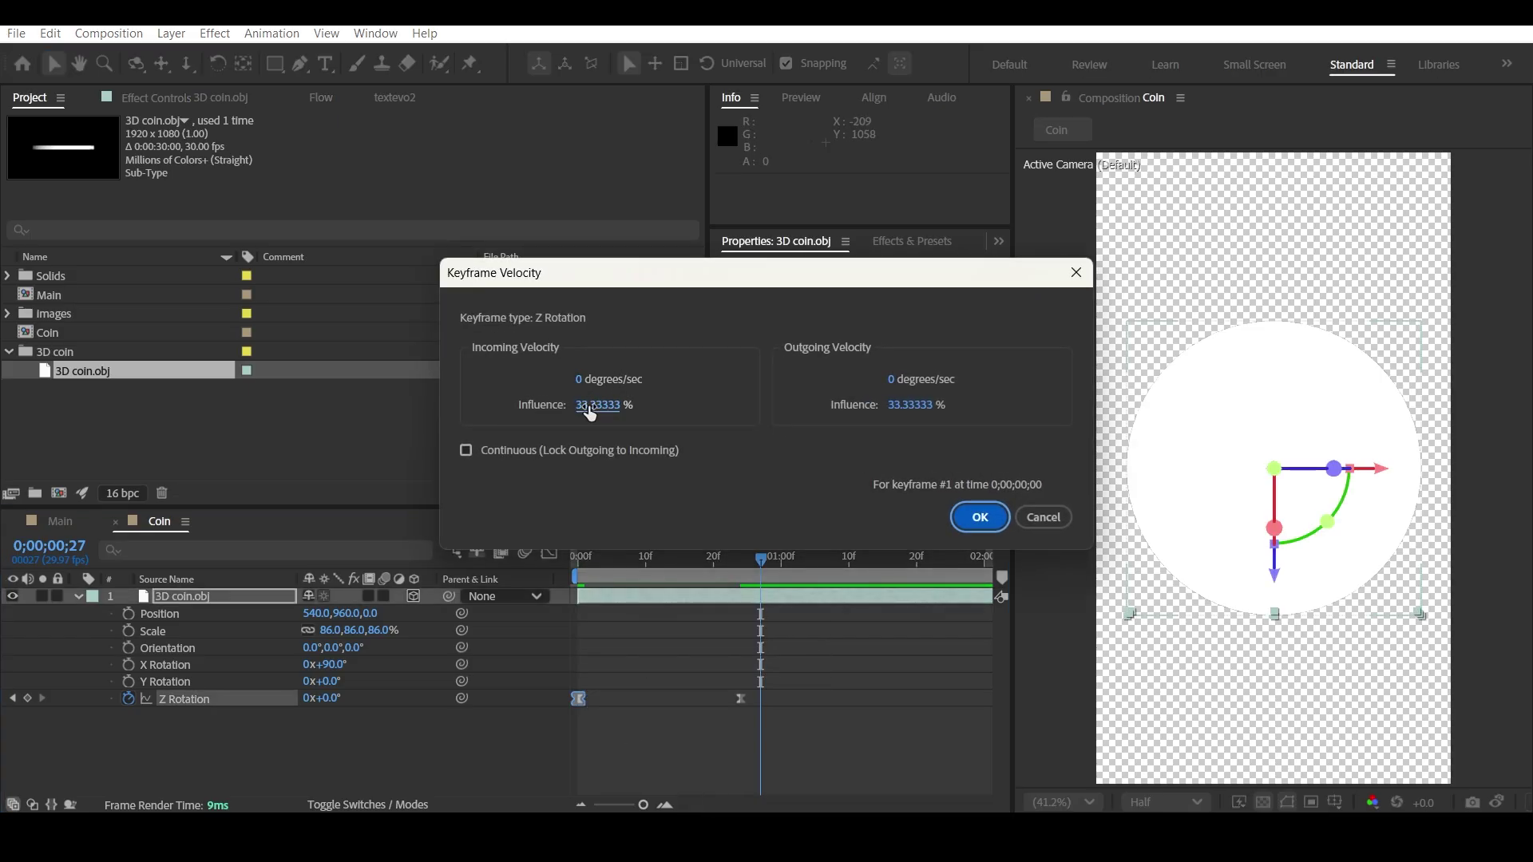
left_click(589, 409)
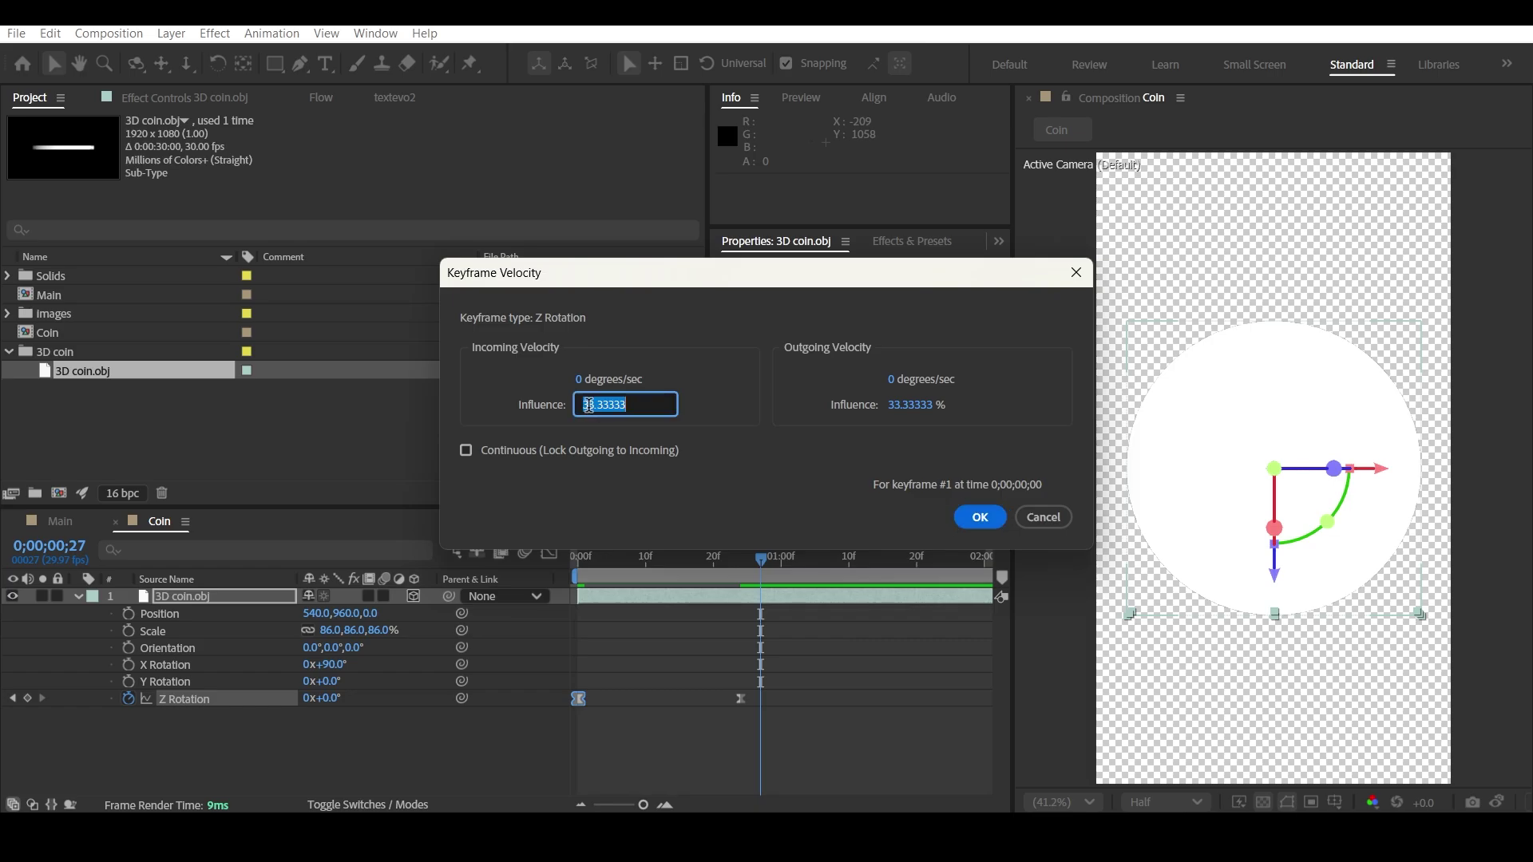
type("88")
left_click(924, 409)
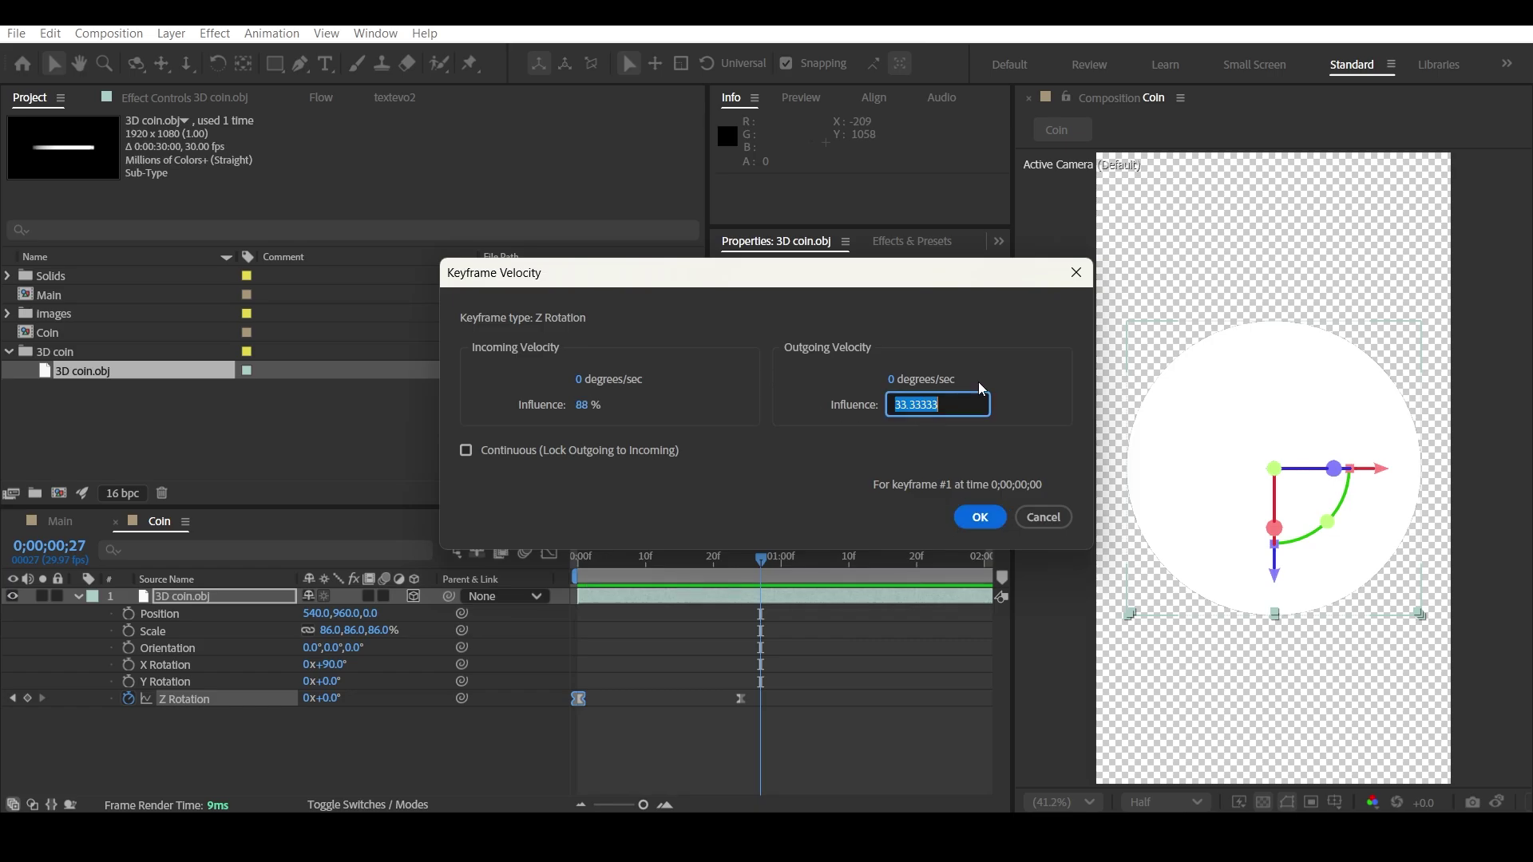
type("28")
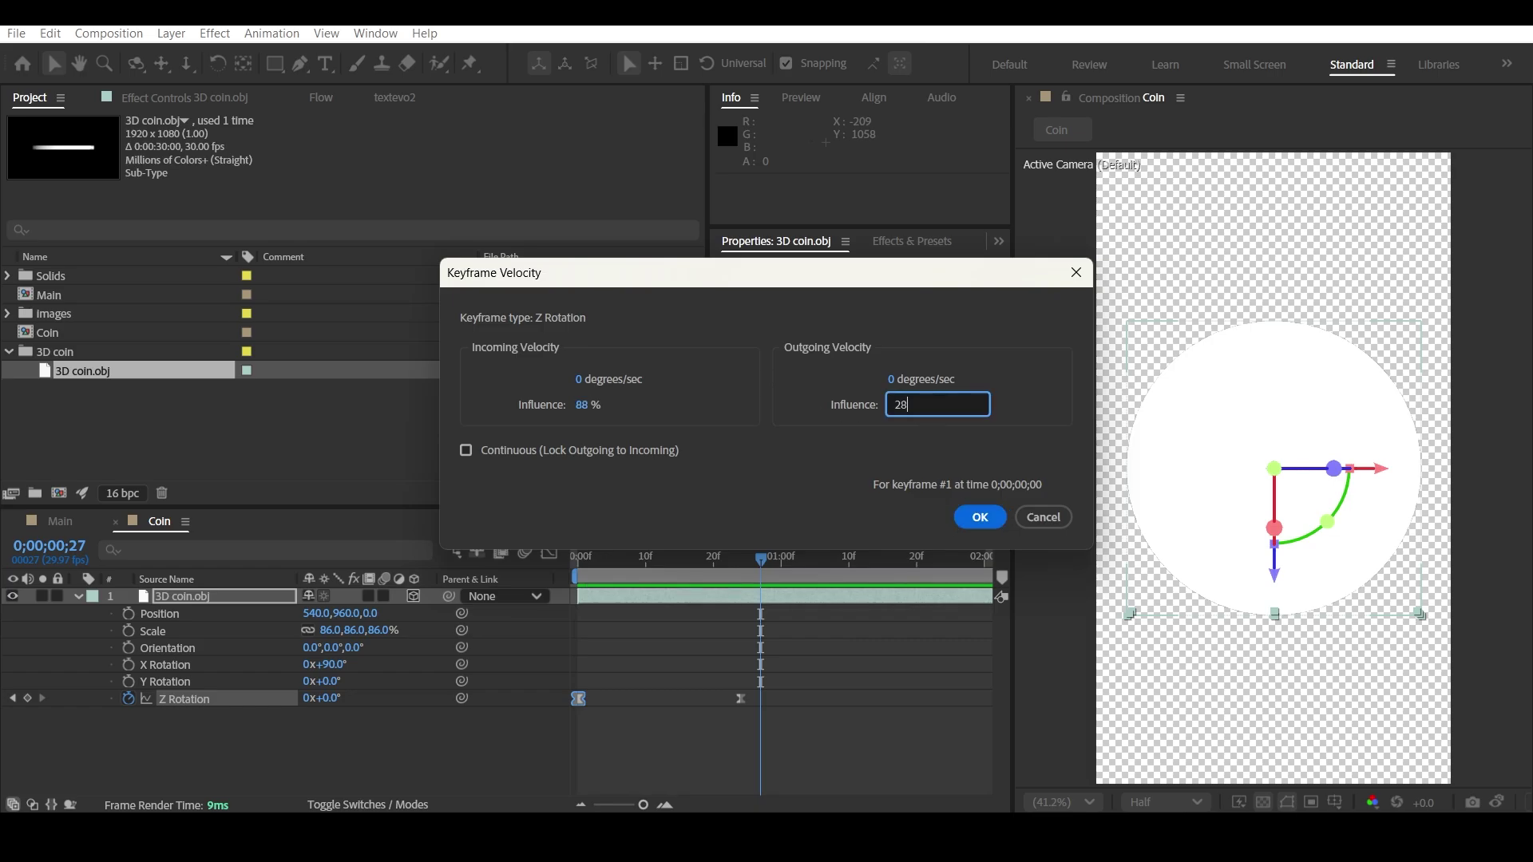
left_click(980, 517)
- Set the second Z Rotation keyframe's incoming velocity to 8 degrees/sec with 81.5% influence and open its outgoing influence for editing
left_click(666, 723)
right_click(741, 698)
left_click(815, 664)
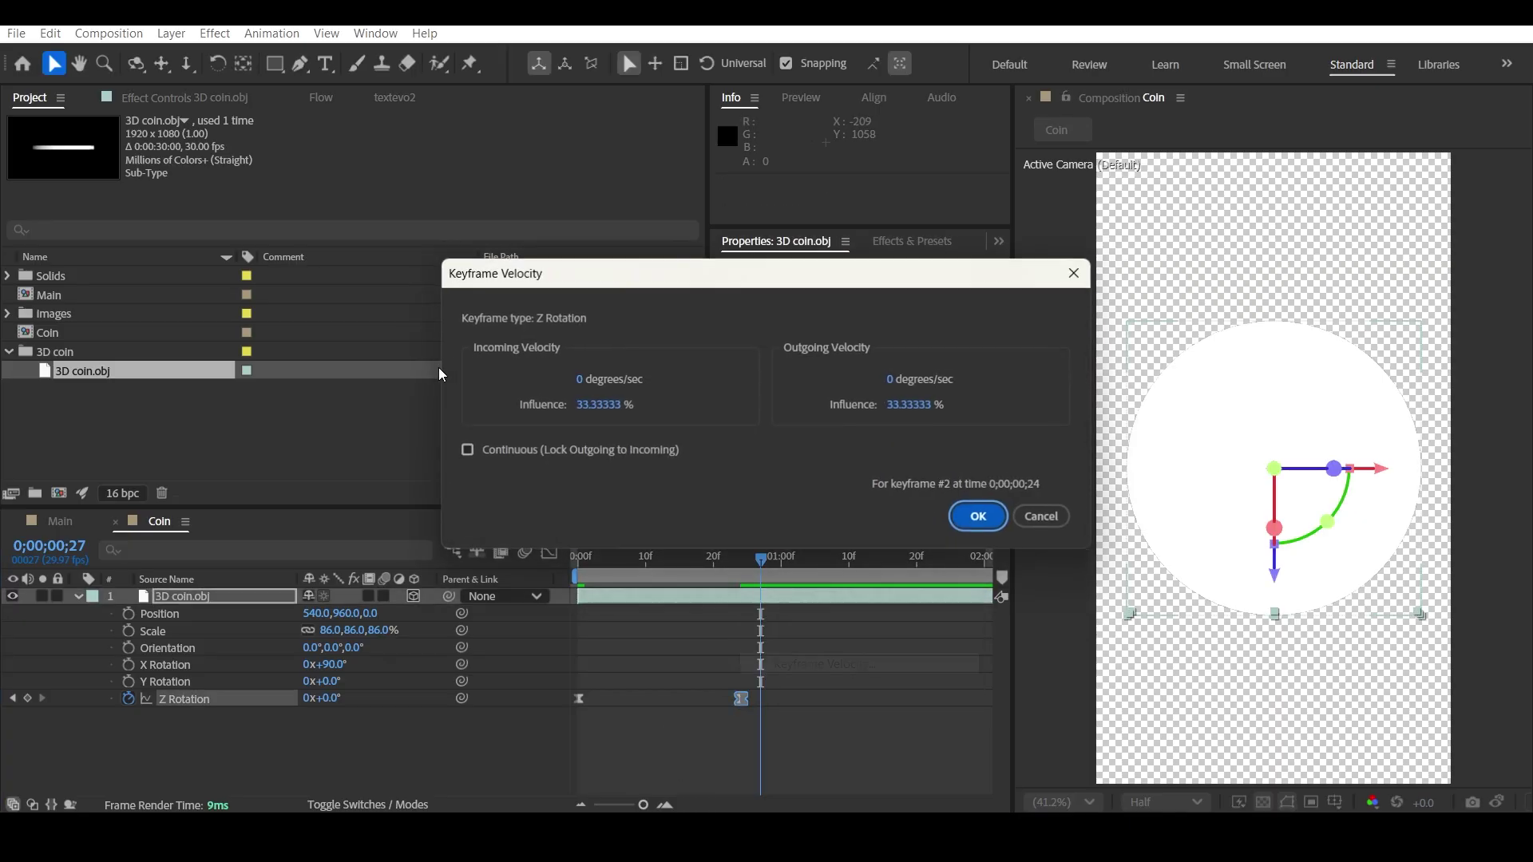
left_click(580, 379)
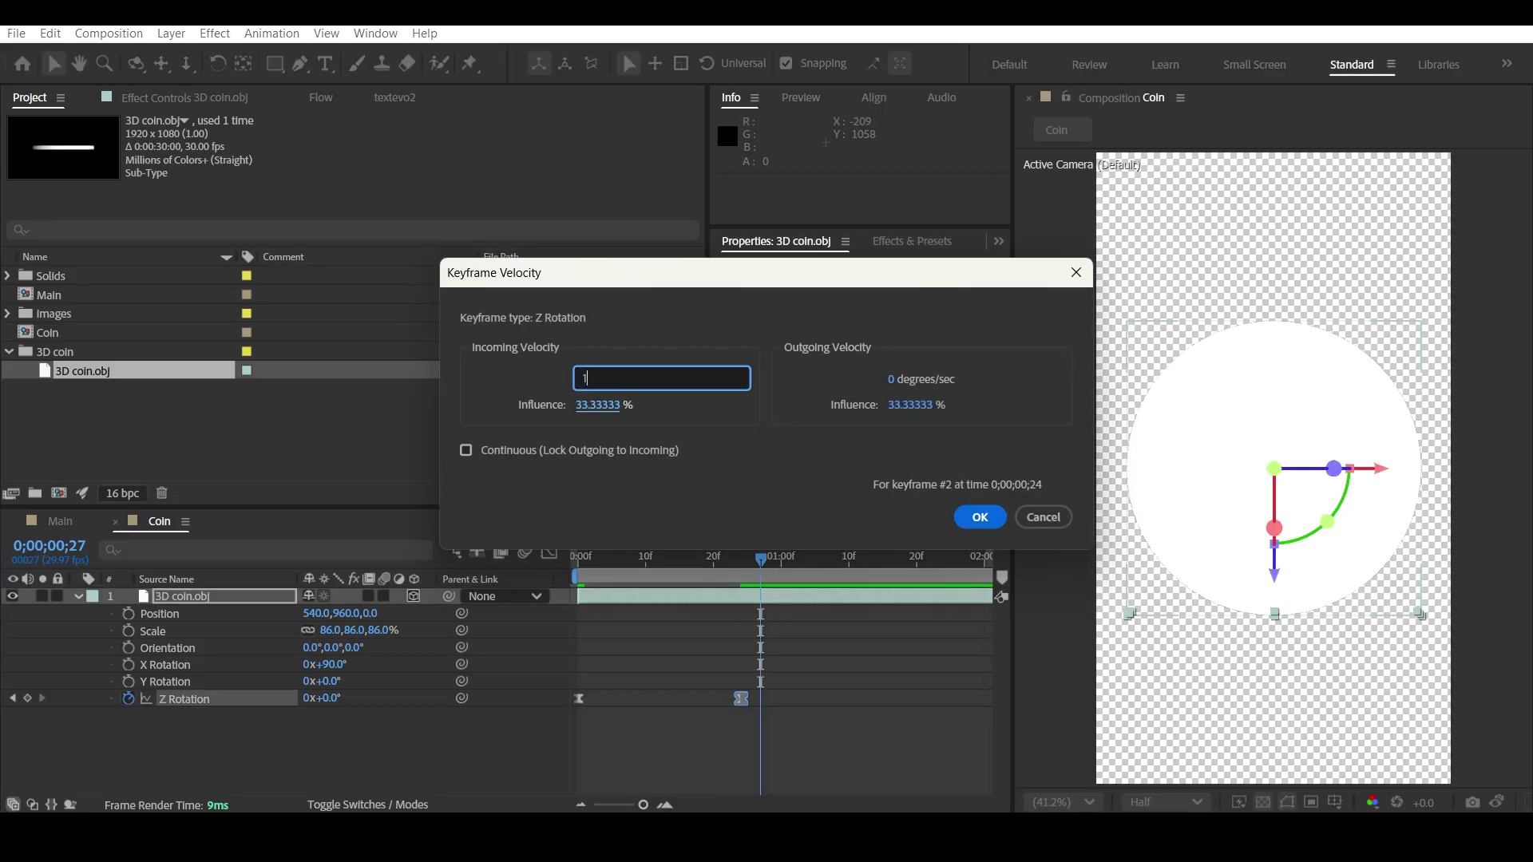
left_click(720, 444)
left_click(623, 405)
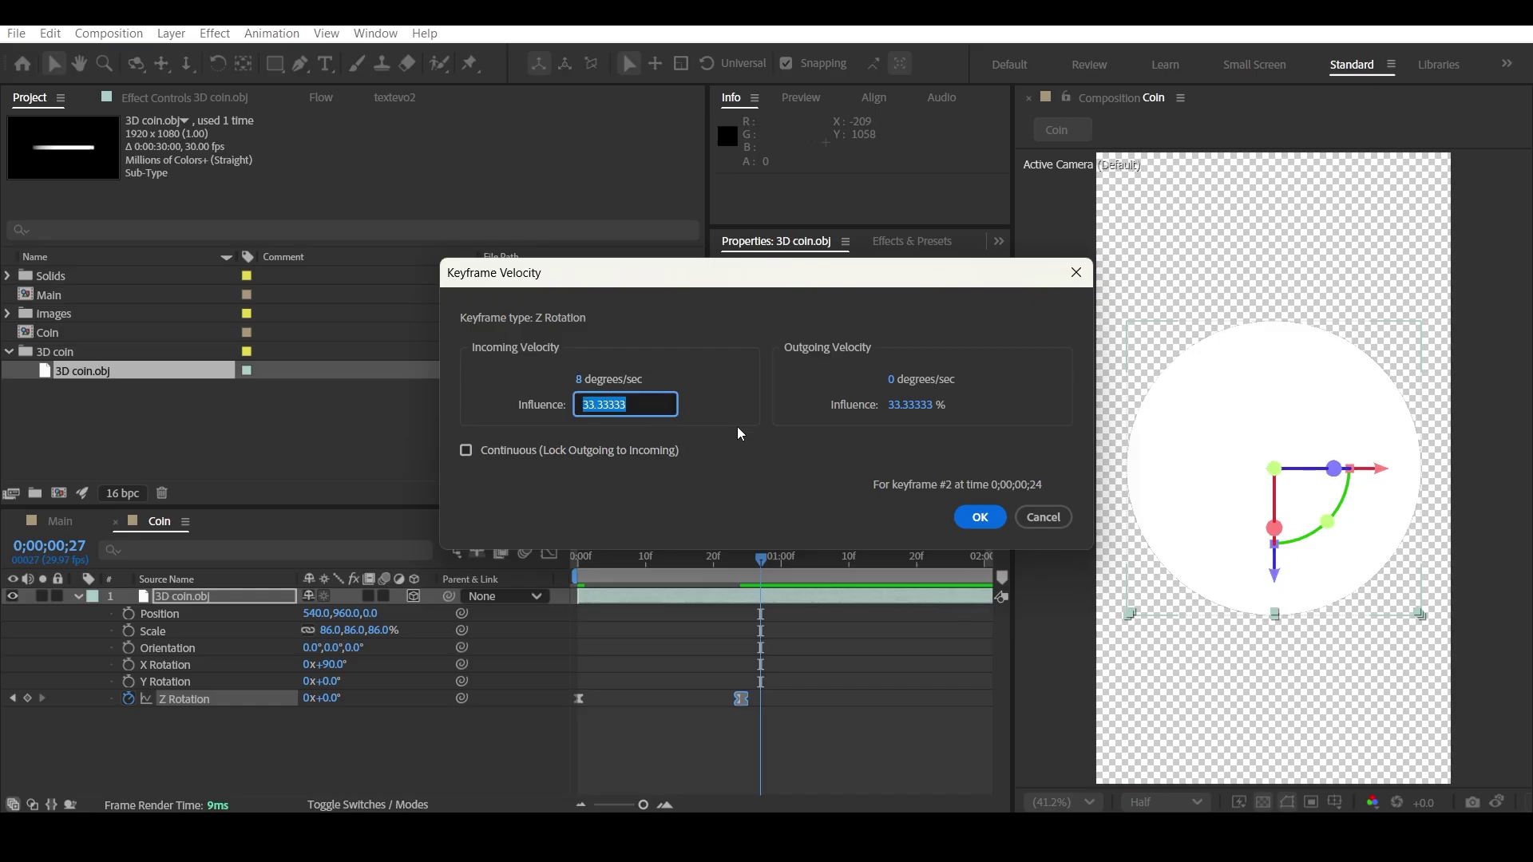
type("81")
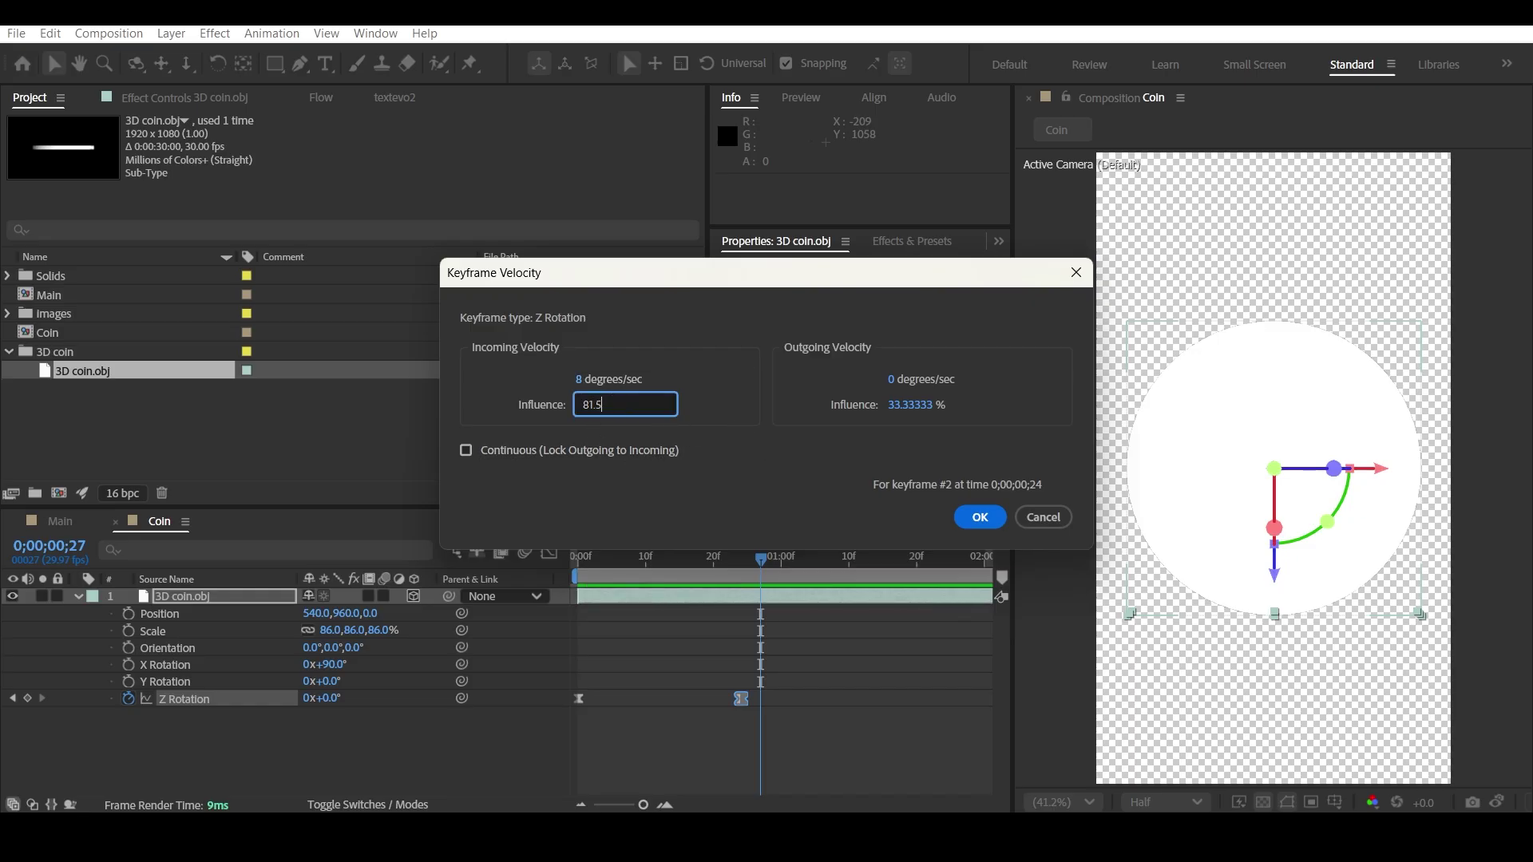
type(".5")
left_click(910, 405)
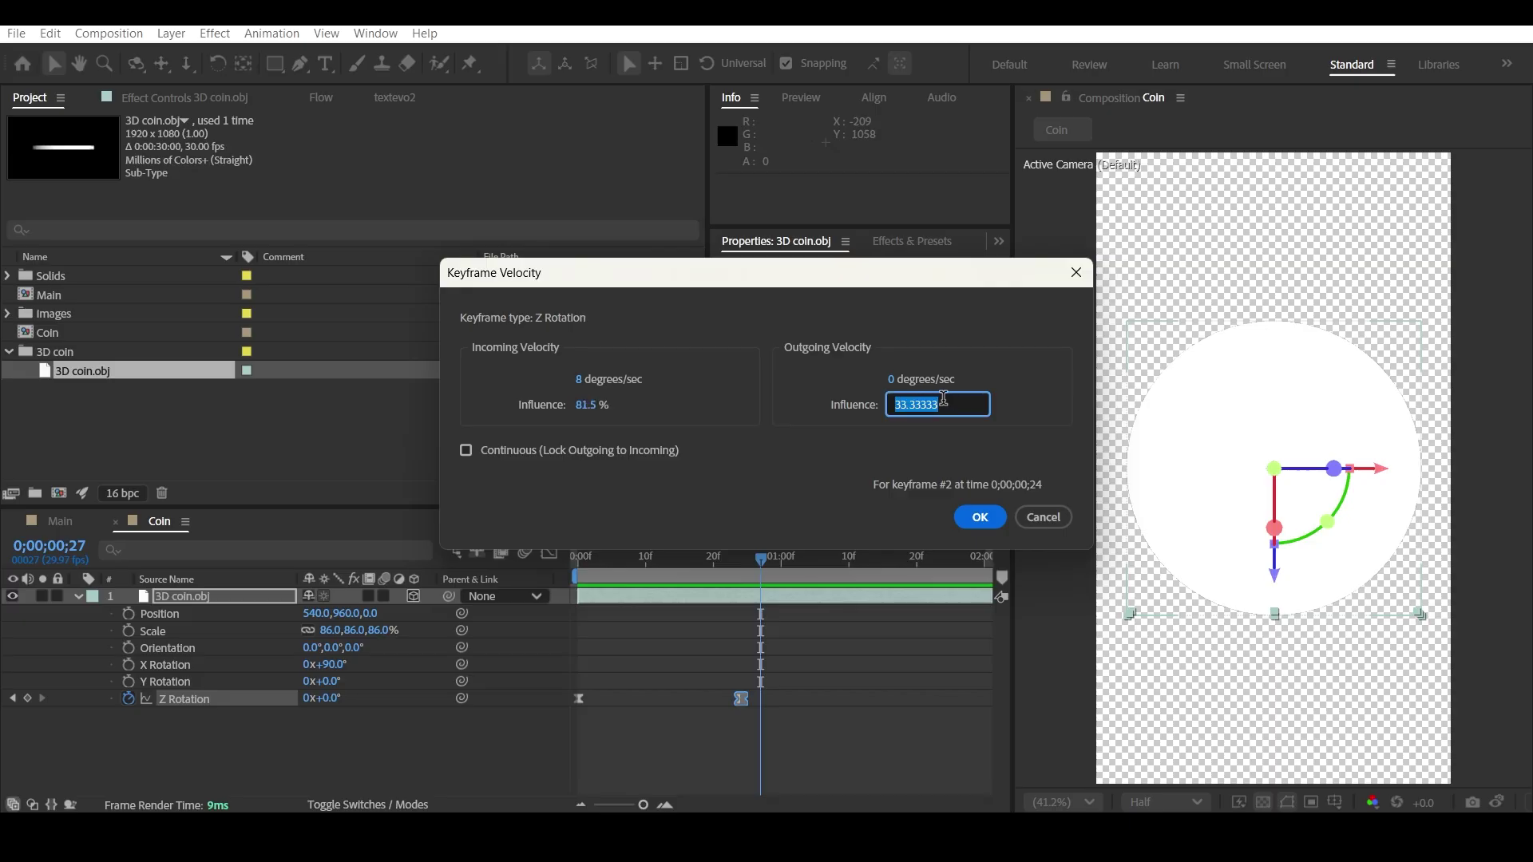
- Set the outgoing influence of the Z Rotation keyframe at 0;00;00;24 to 17% and preview the coin's spin from the start
type("17")
left_click(977, 521)
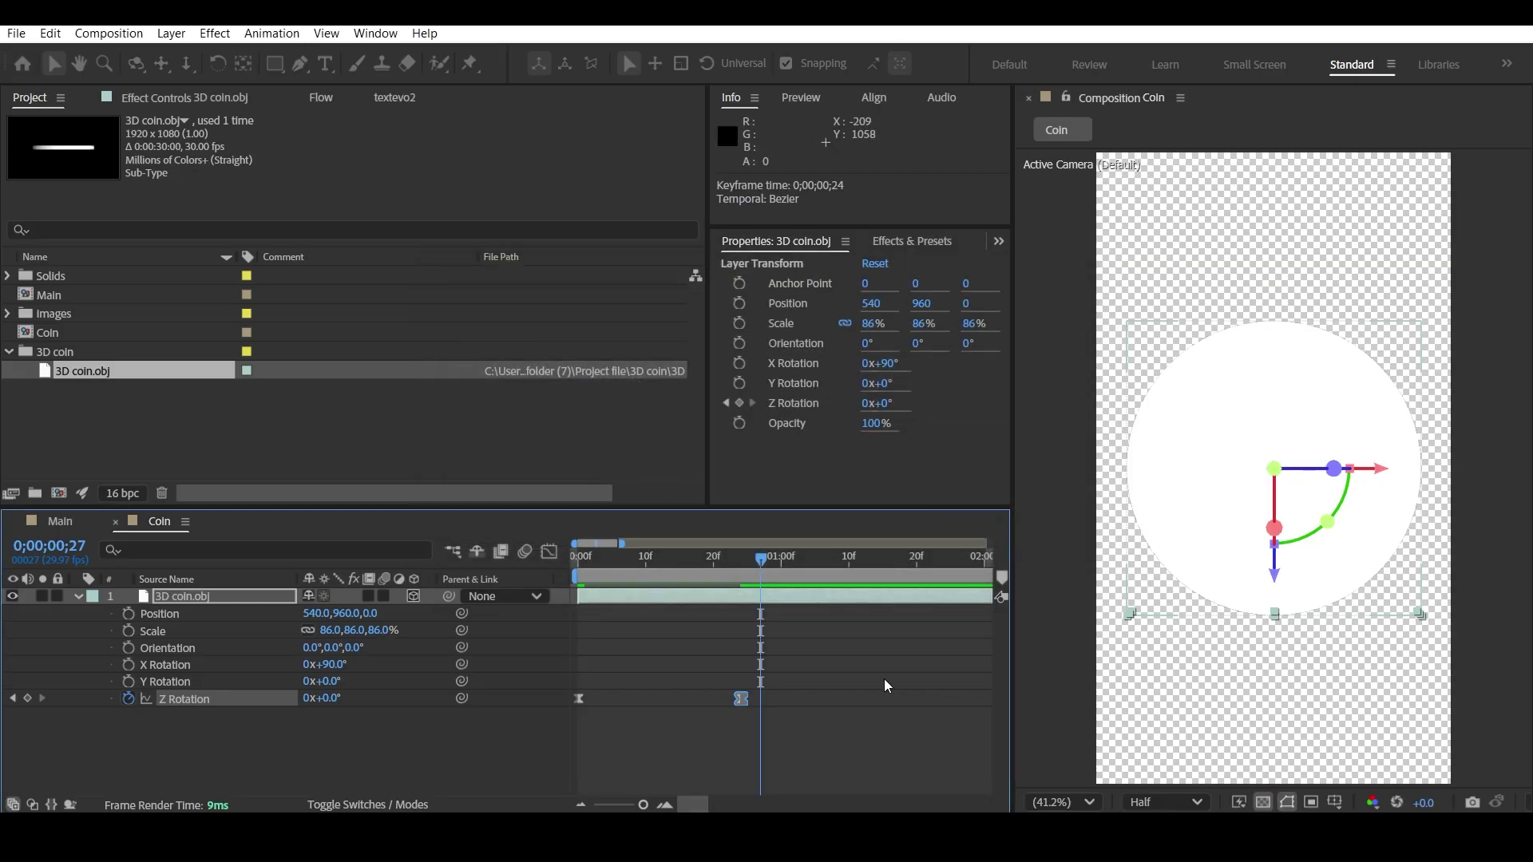
left_click(883, 678)
left_click_drag(762, 562, 576, 568)
key("space")
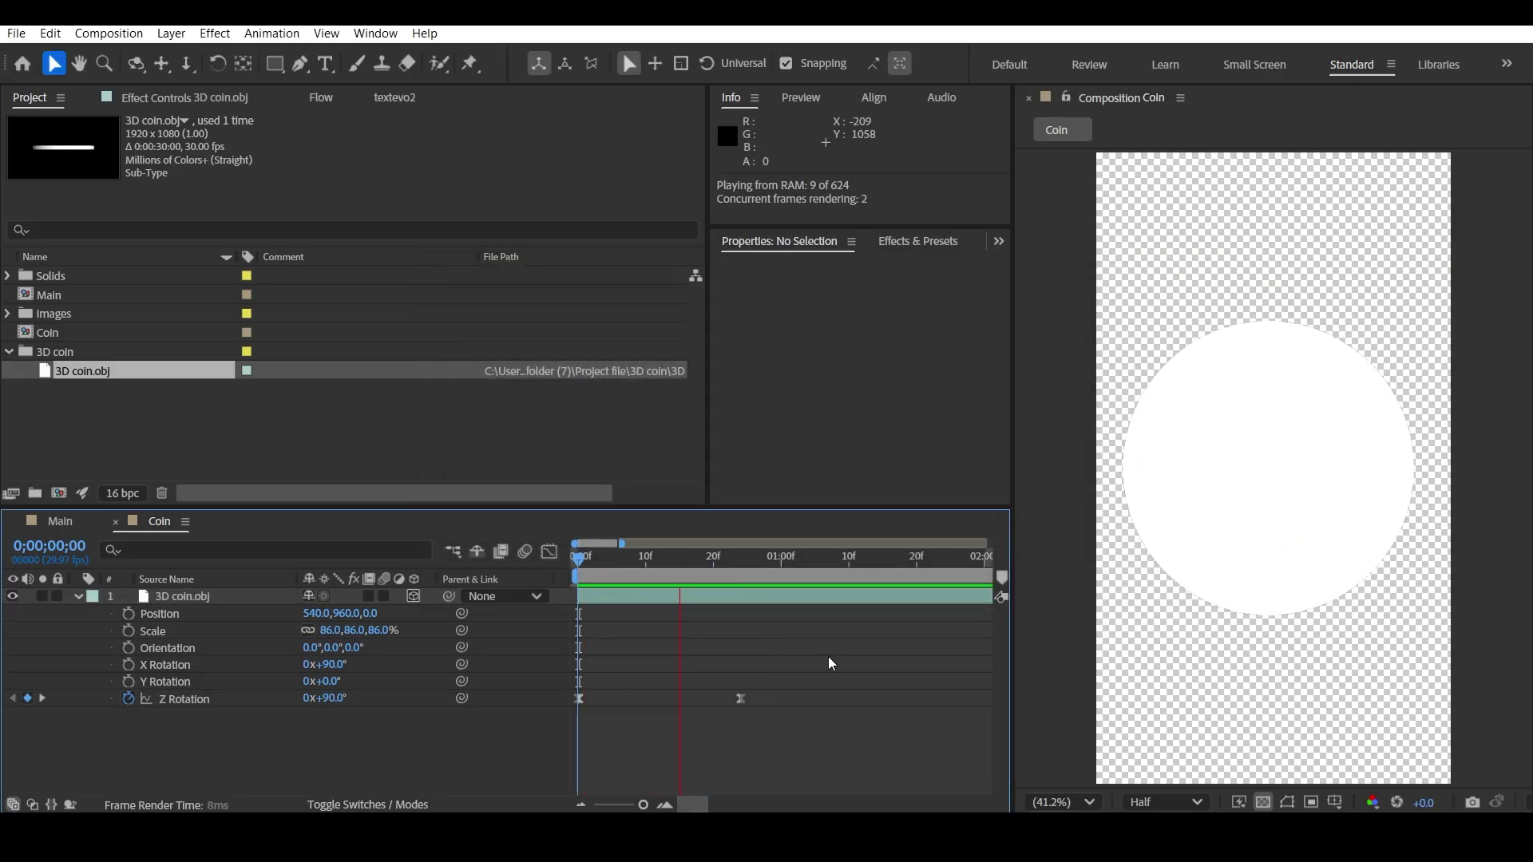
key("space")
key("space")
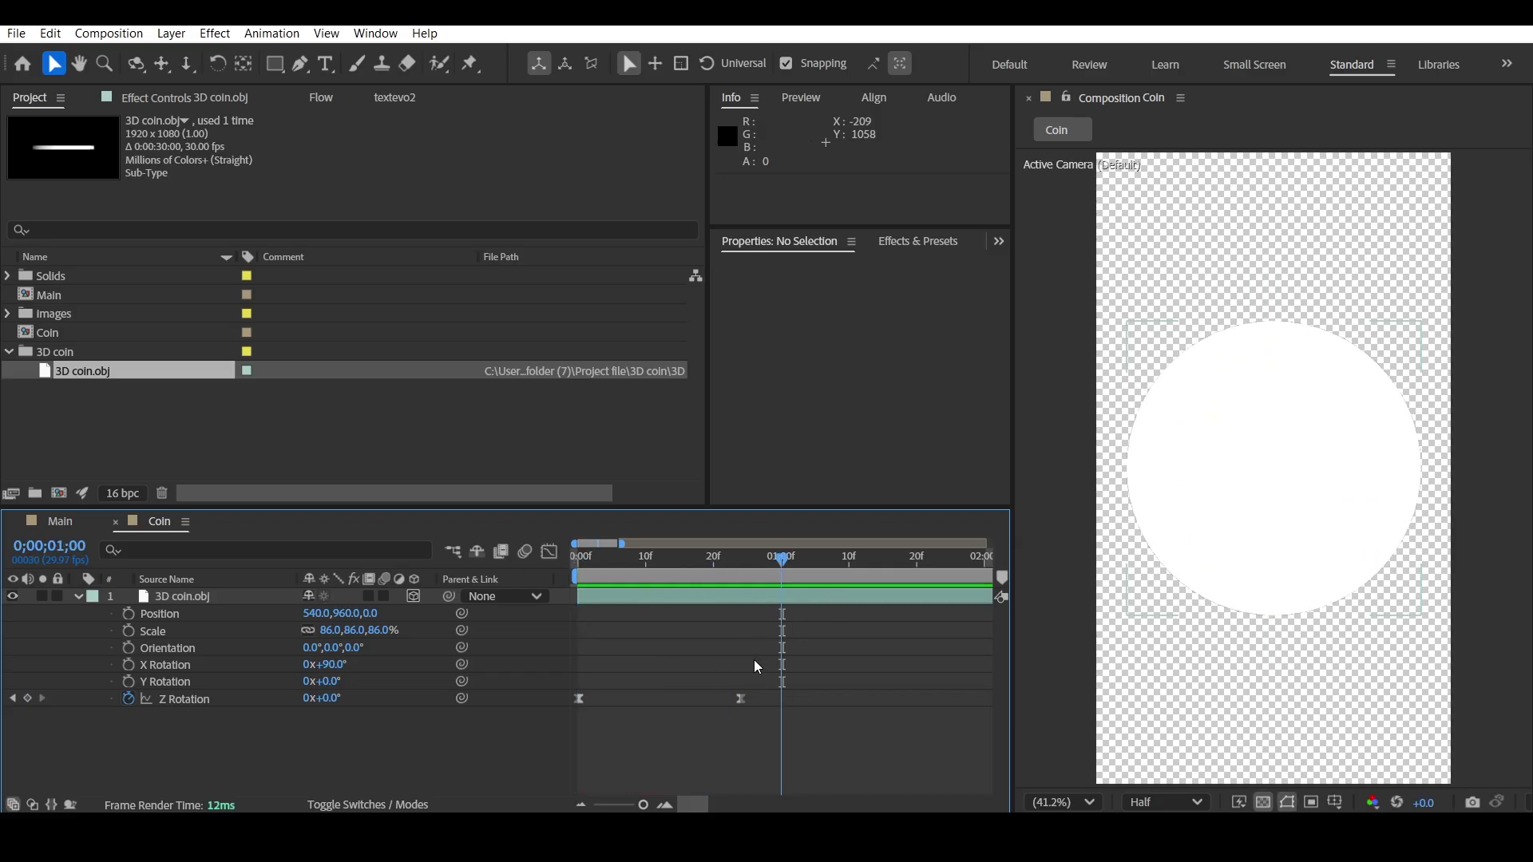
- Add a Z Rotation keyframe to the 3D coin layer at 0;00;01;01
scroll(754, 661, "down", 2)
scroll(755, 662, "up", 3)
left_click_drag(671, 651, 865, 664)
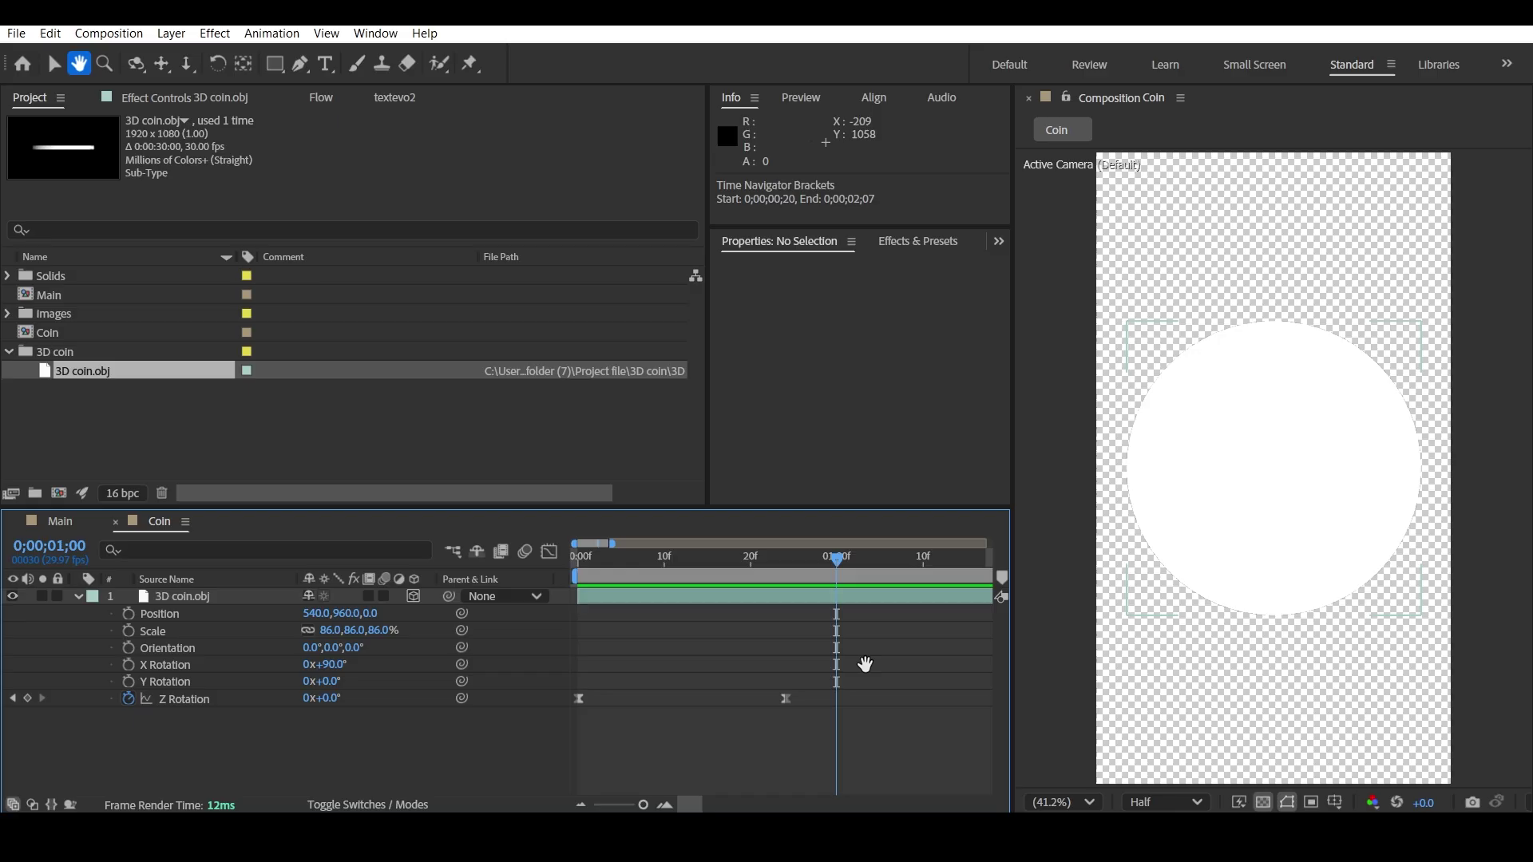
mouse_move(849, 556)
left_mouse_down()
mouse_move(603, 576)
mouse_move(849, 579)
left_mouse_up()
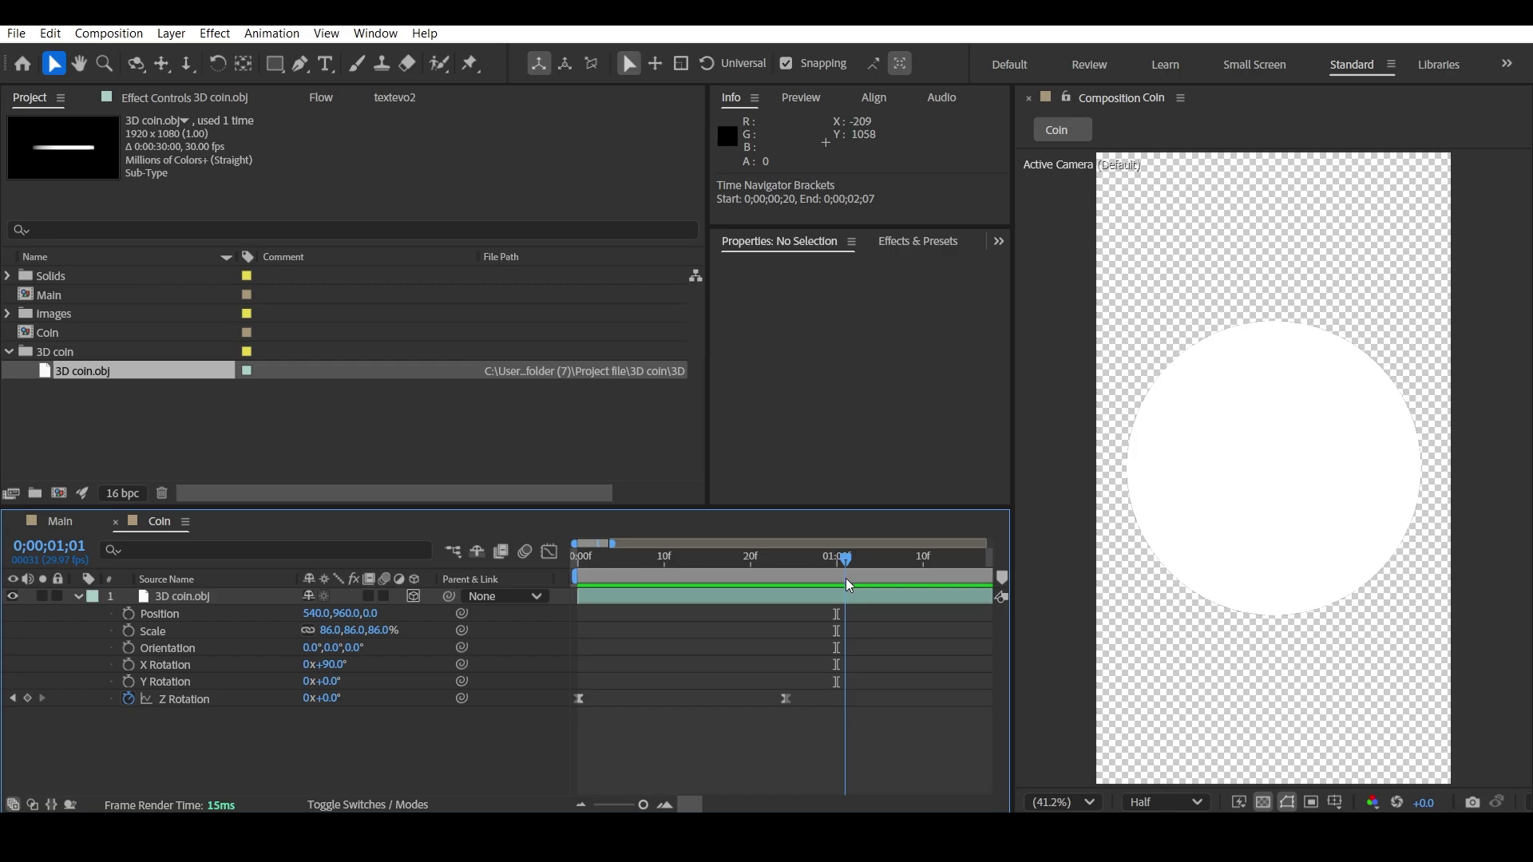
left_click(27, 697)
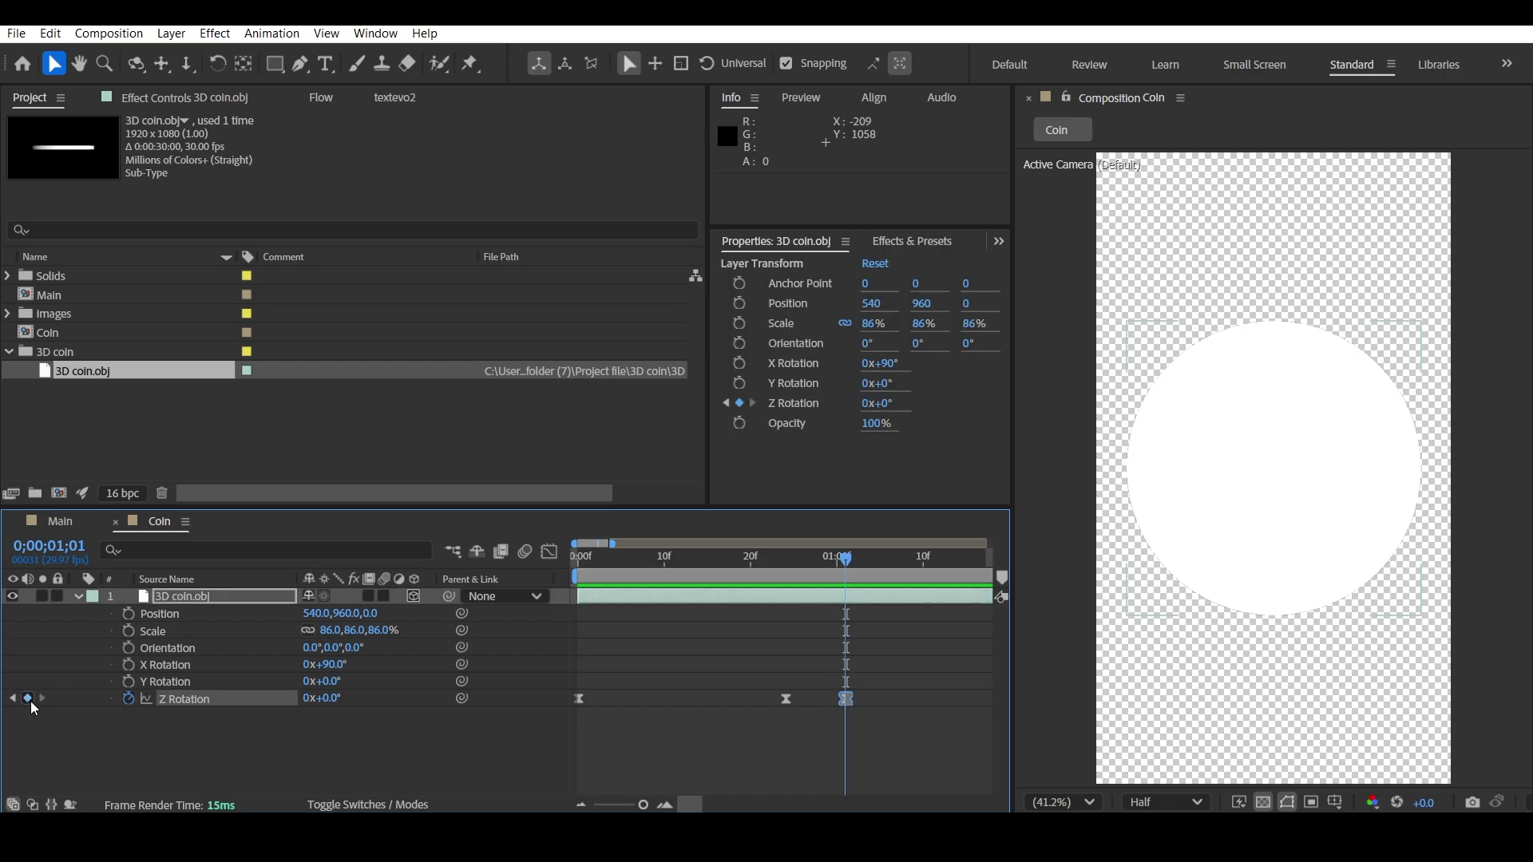
left_click(851, 630)
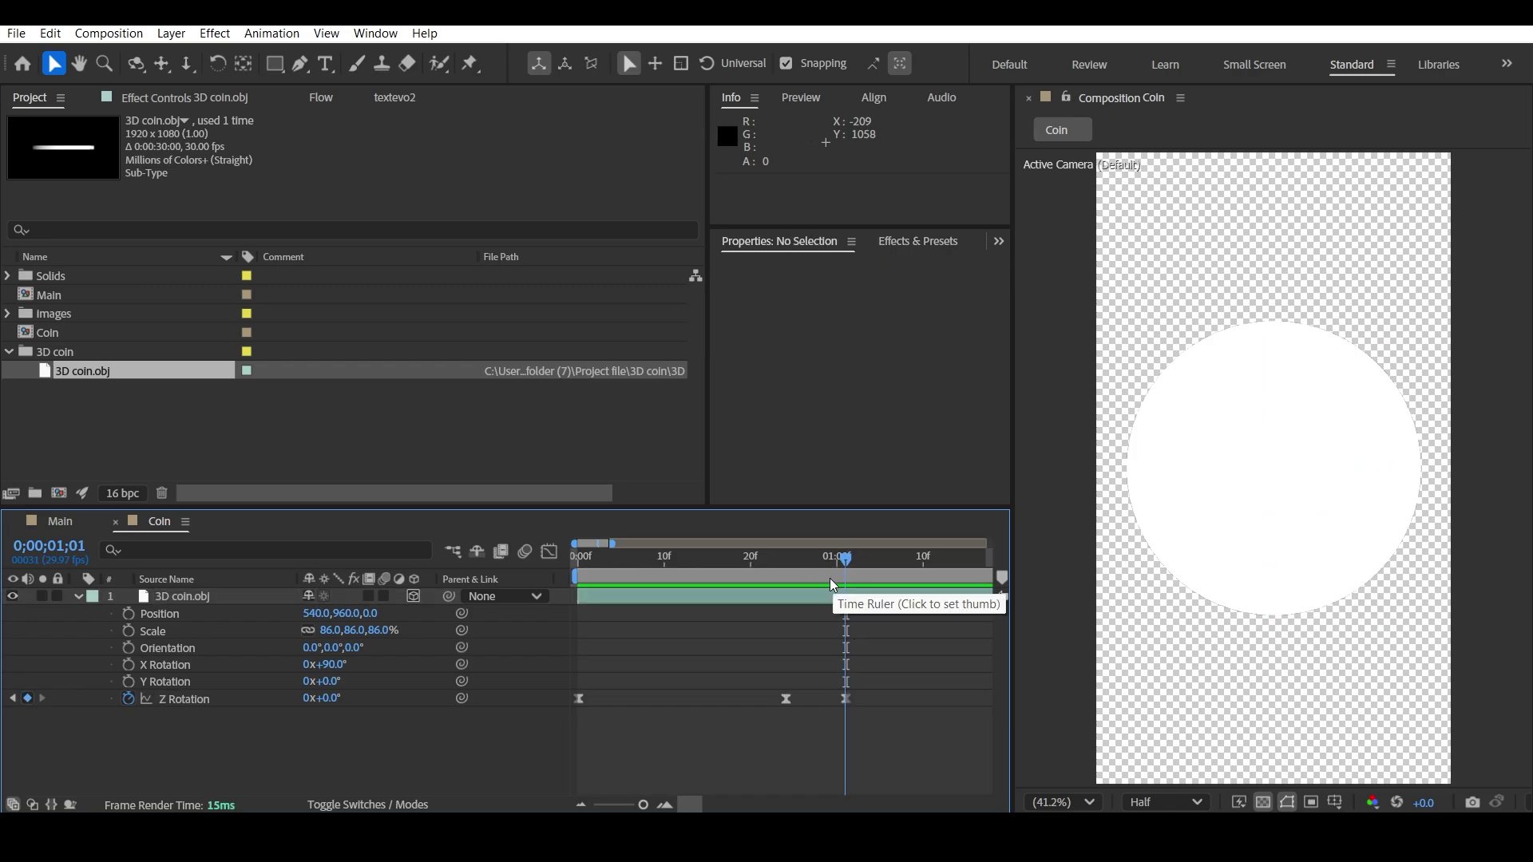
- Add a Z Rotation keyframe at 0;00;01;28 and set its value to 0x-180°
key("minus")
left_click_drag(710, 559, 767, 594)
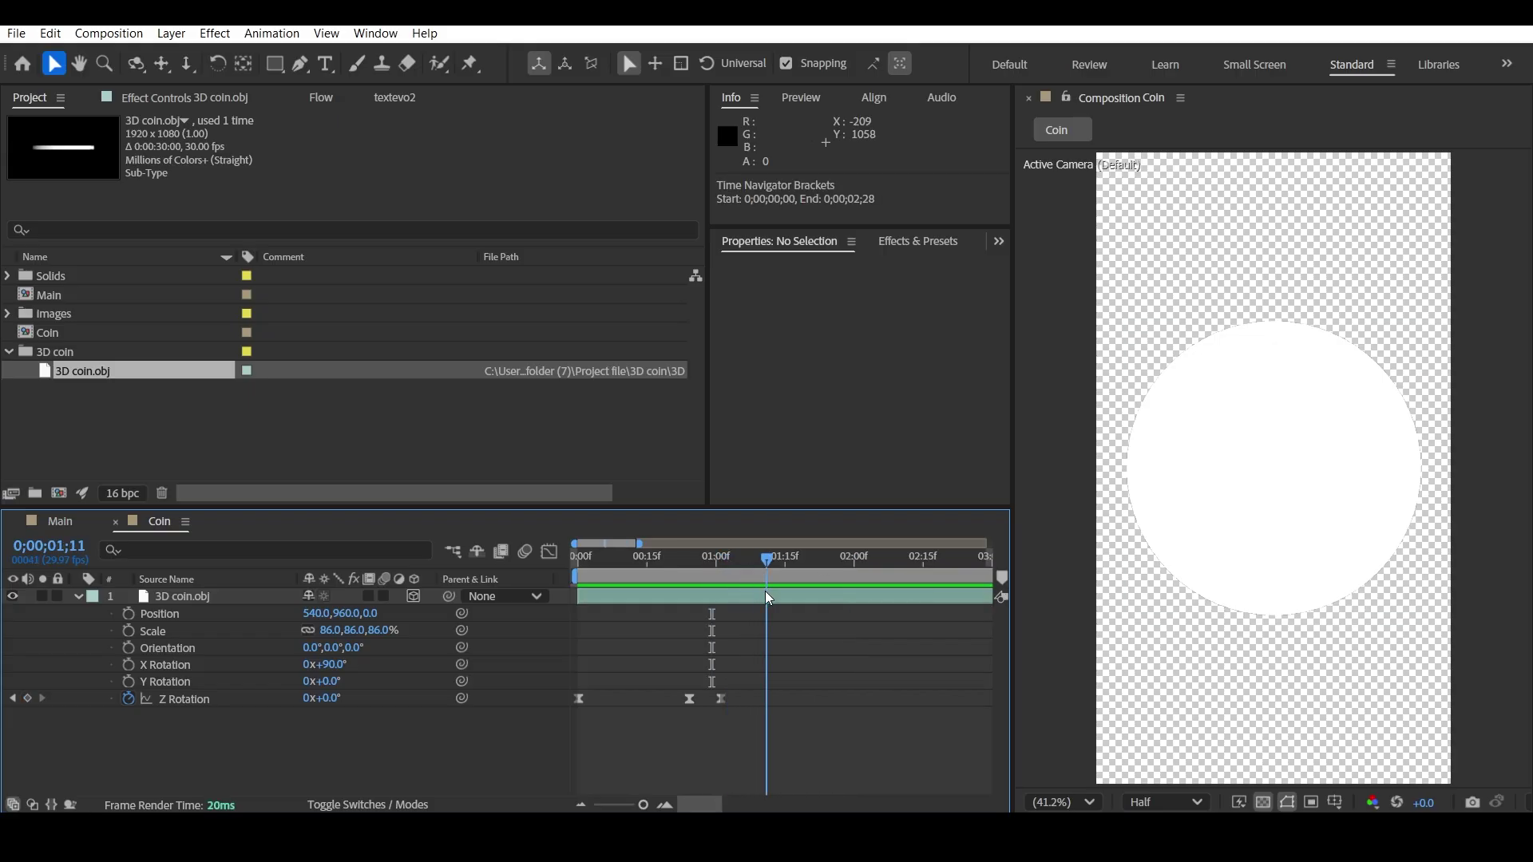
left_click_drag(767, 592, 843, 590)
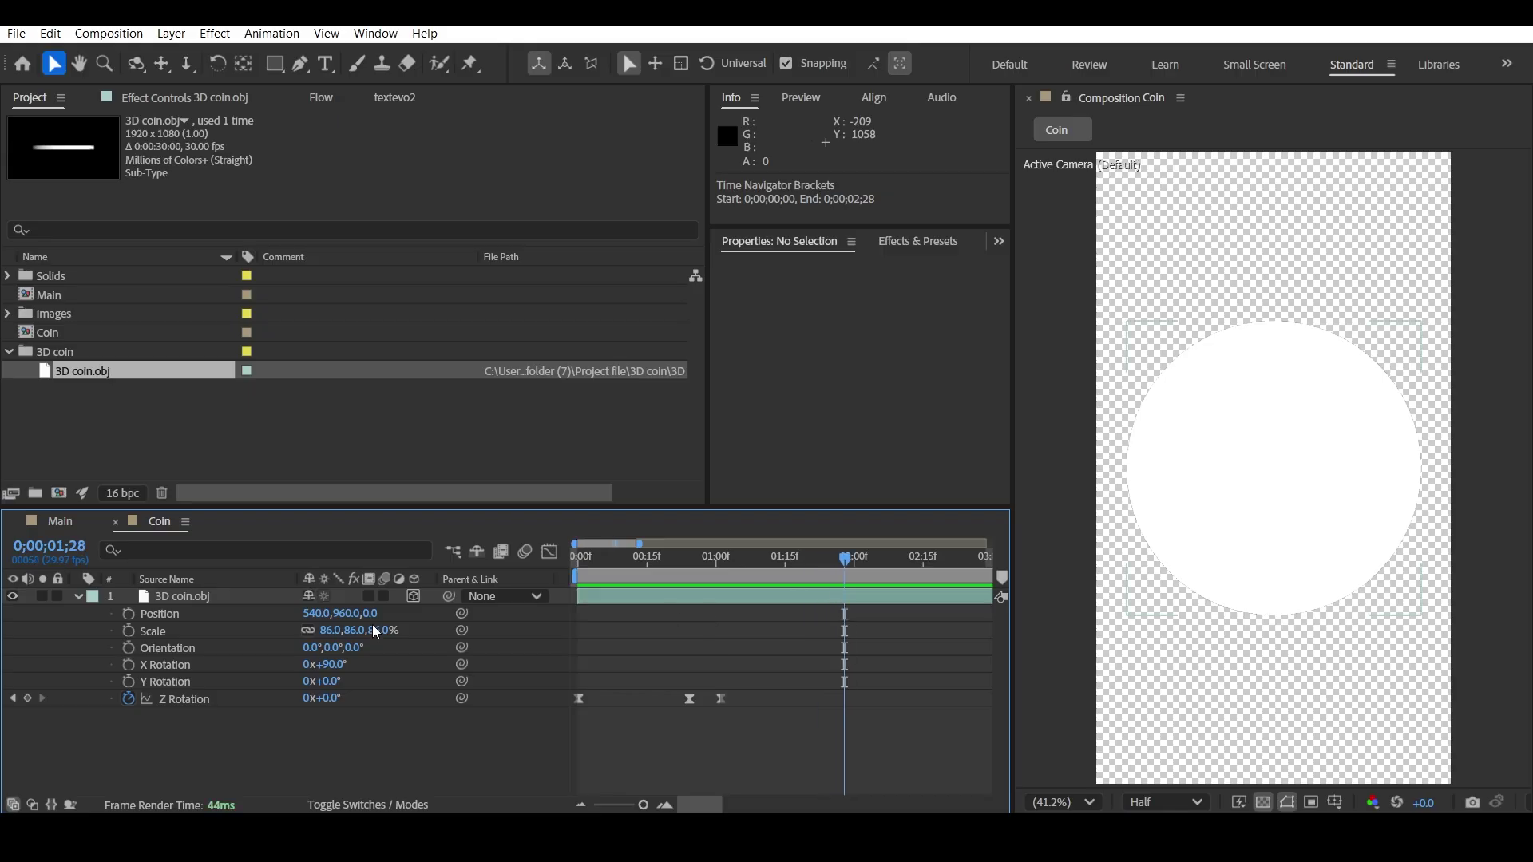
left_click(27, 699)
scroll(755, 681, "up", 4)
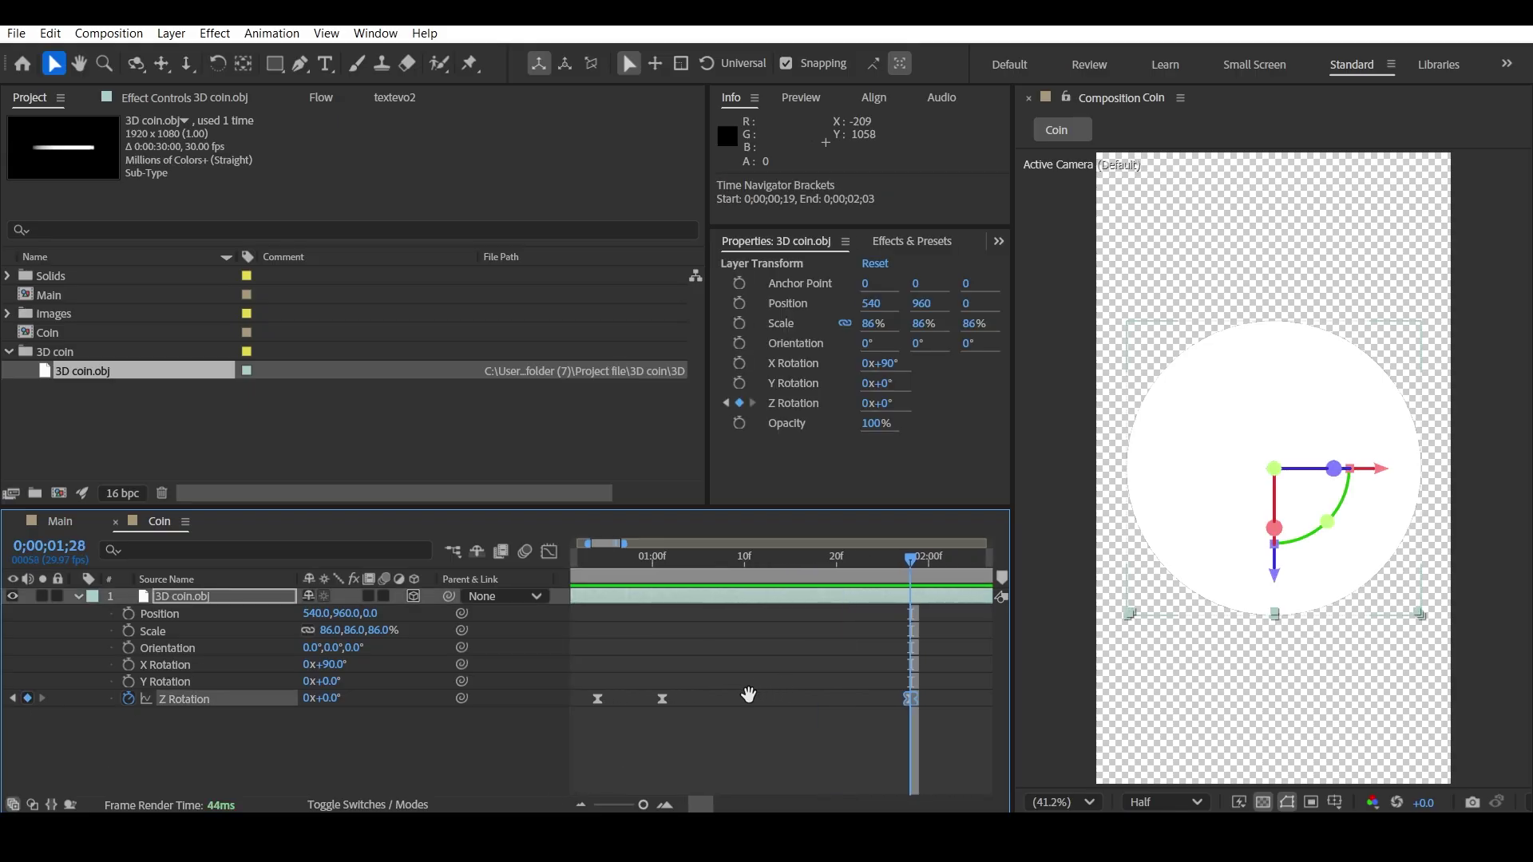
left_click_drag(324, 703, 150, 700)
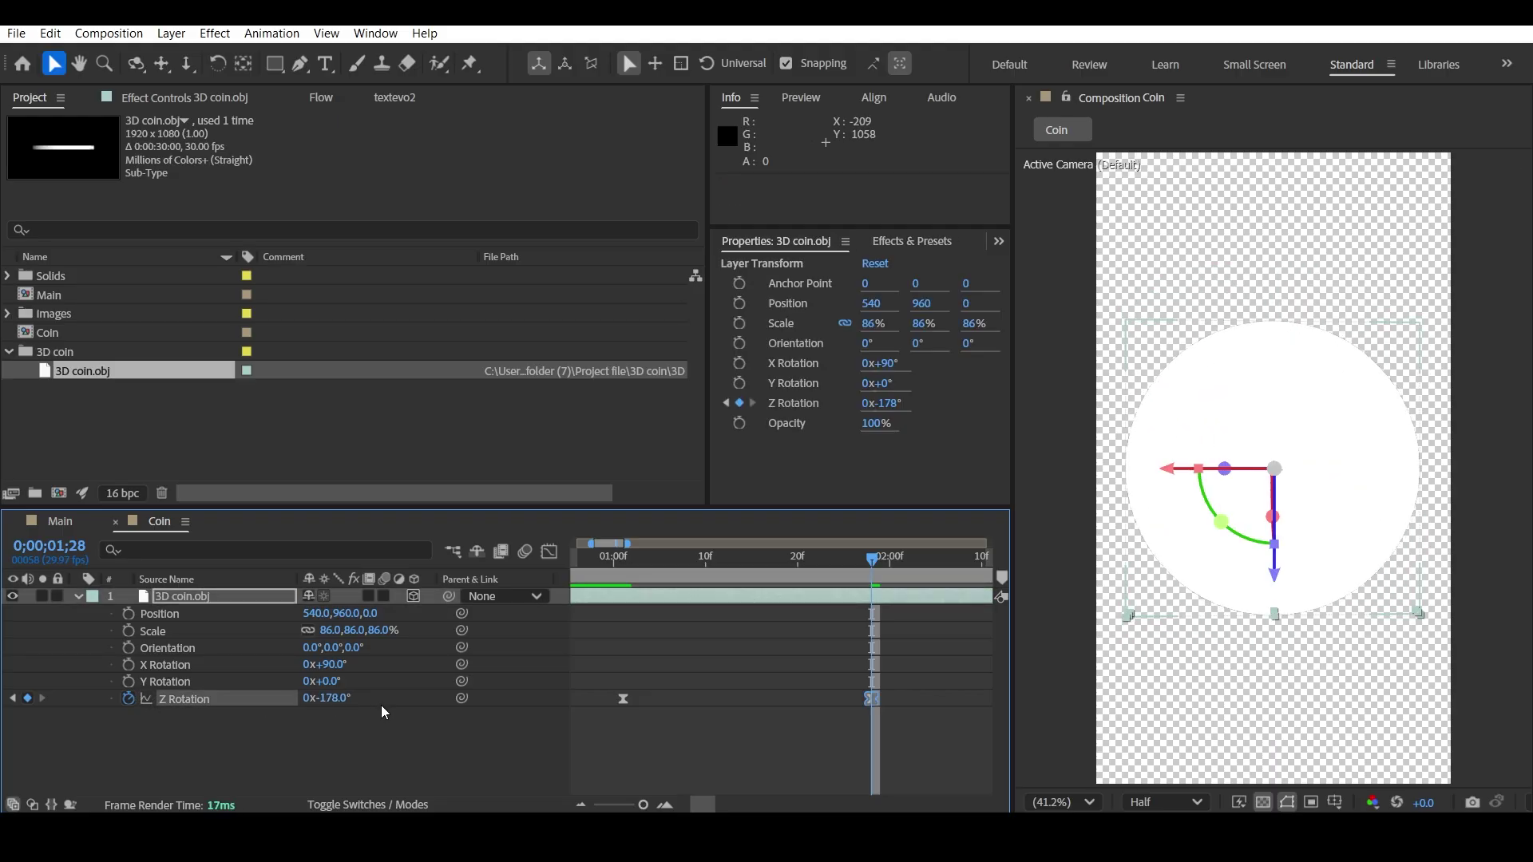
left_click_drag(327, 698, 345, 767)
left_click(346, 767)
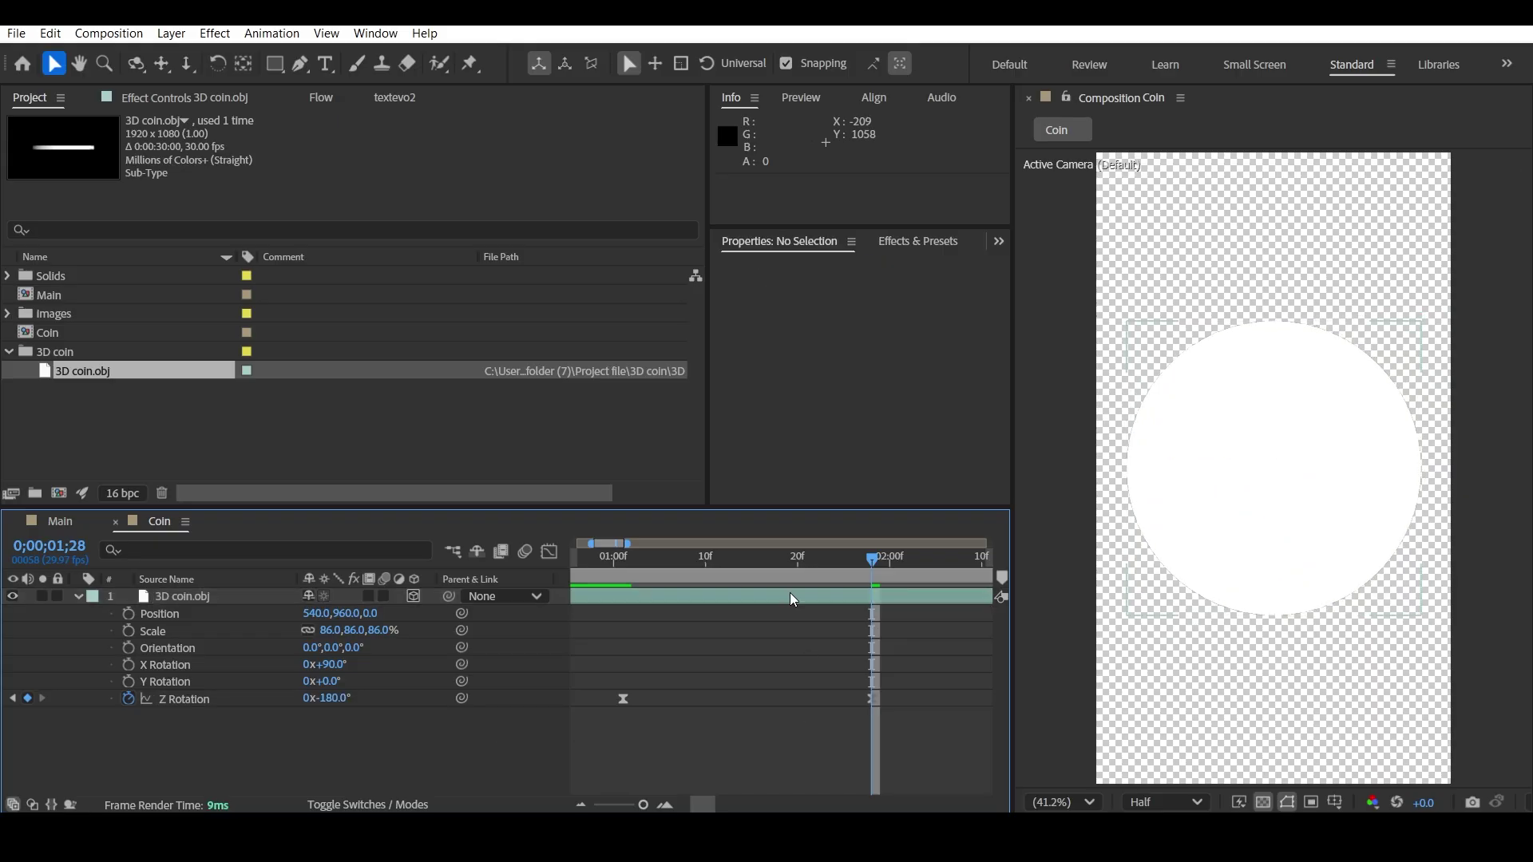
- Apply Flow's quart easing to the last two Z Rotation keyframes, then check the speed graph and preview the spin
key("minus")
key("minus")
mouse_move(872, 736)
left_mouse_down()
mouse_move(745, 711)
mouse_move(716, 687)
left_mouse_up()
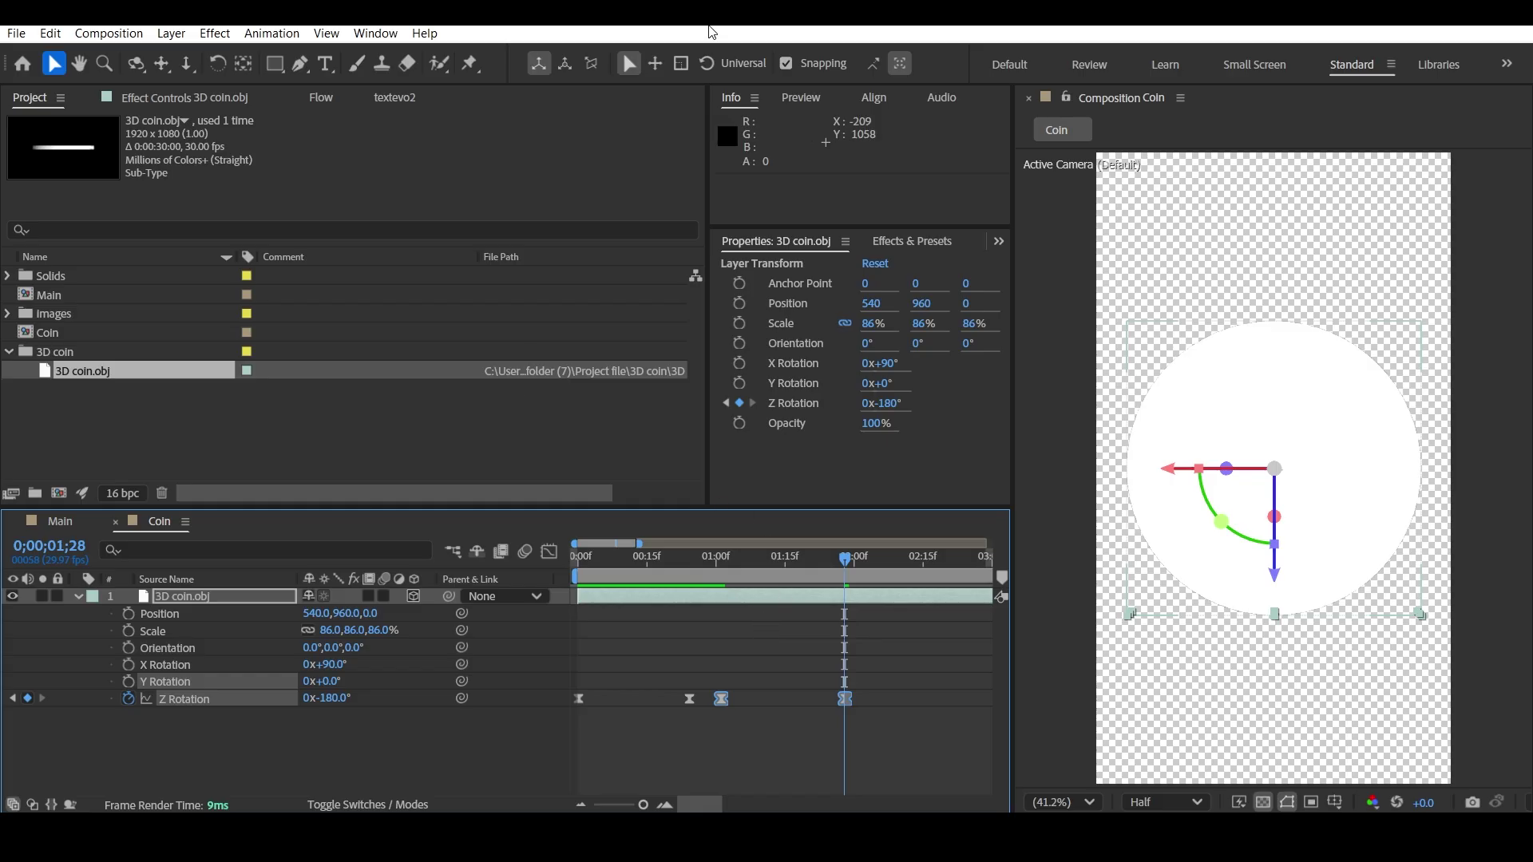
left_click(321, 98)
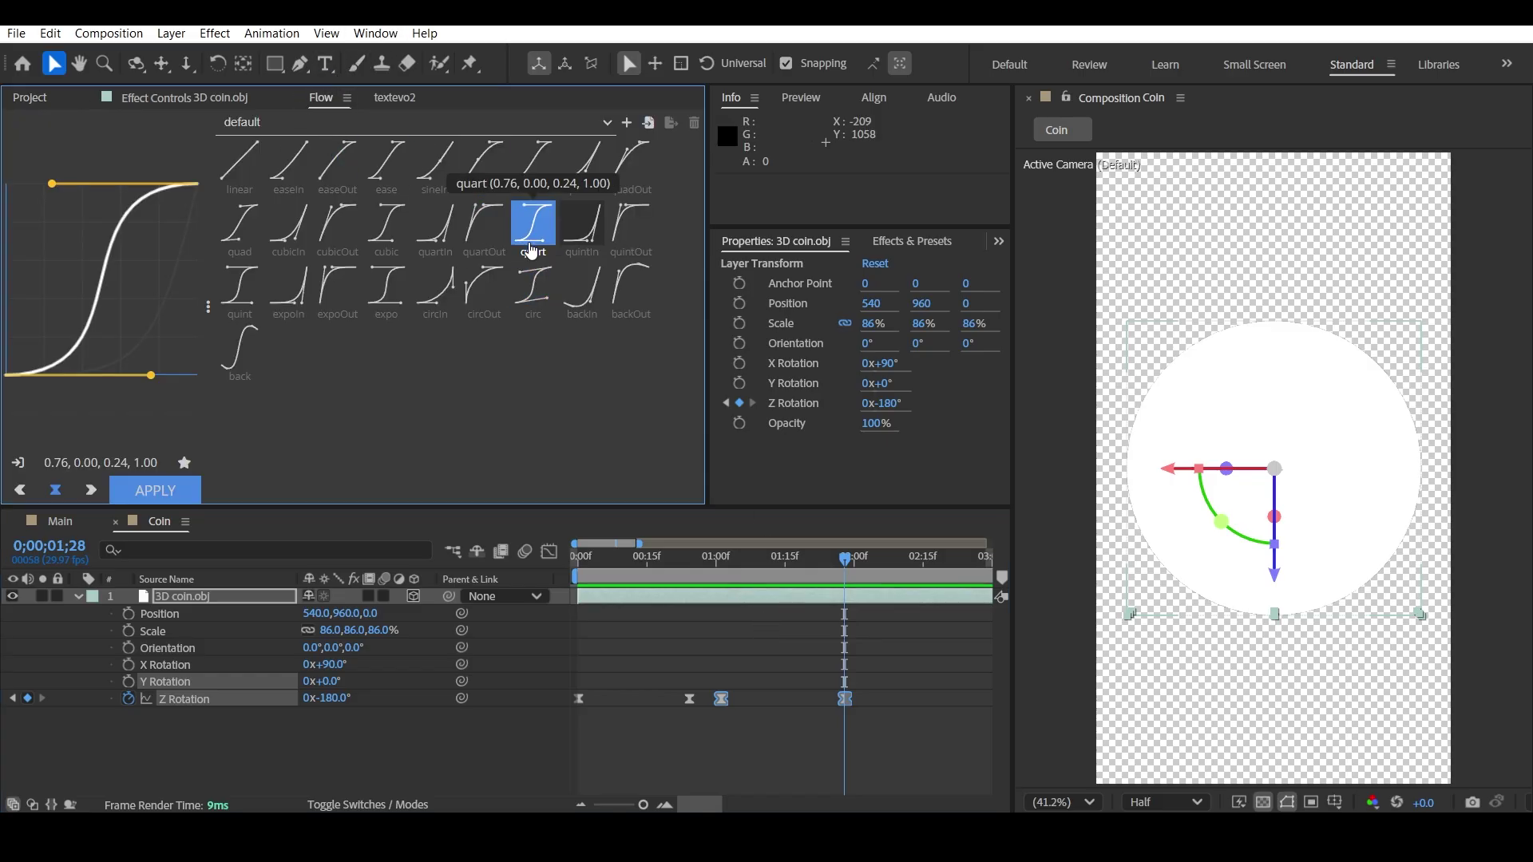
left_click(155, 490)
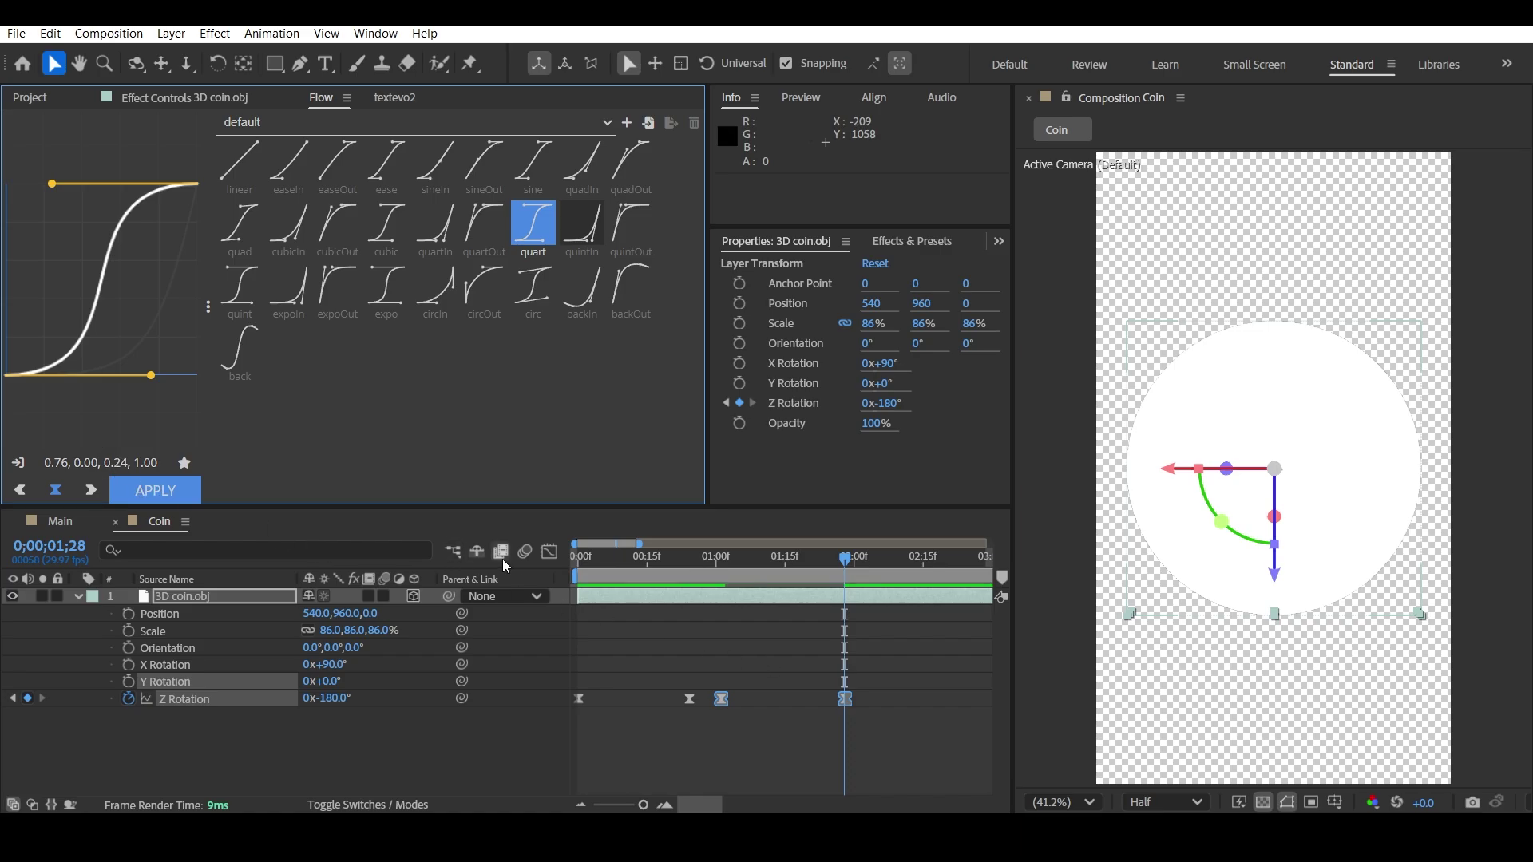
left_click(548, 552)
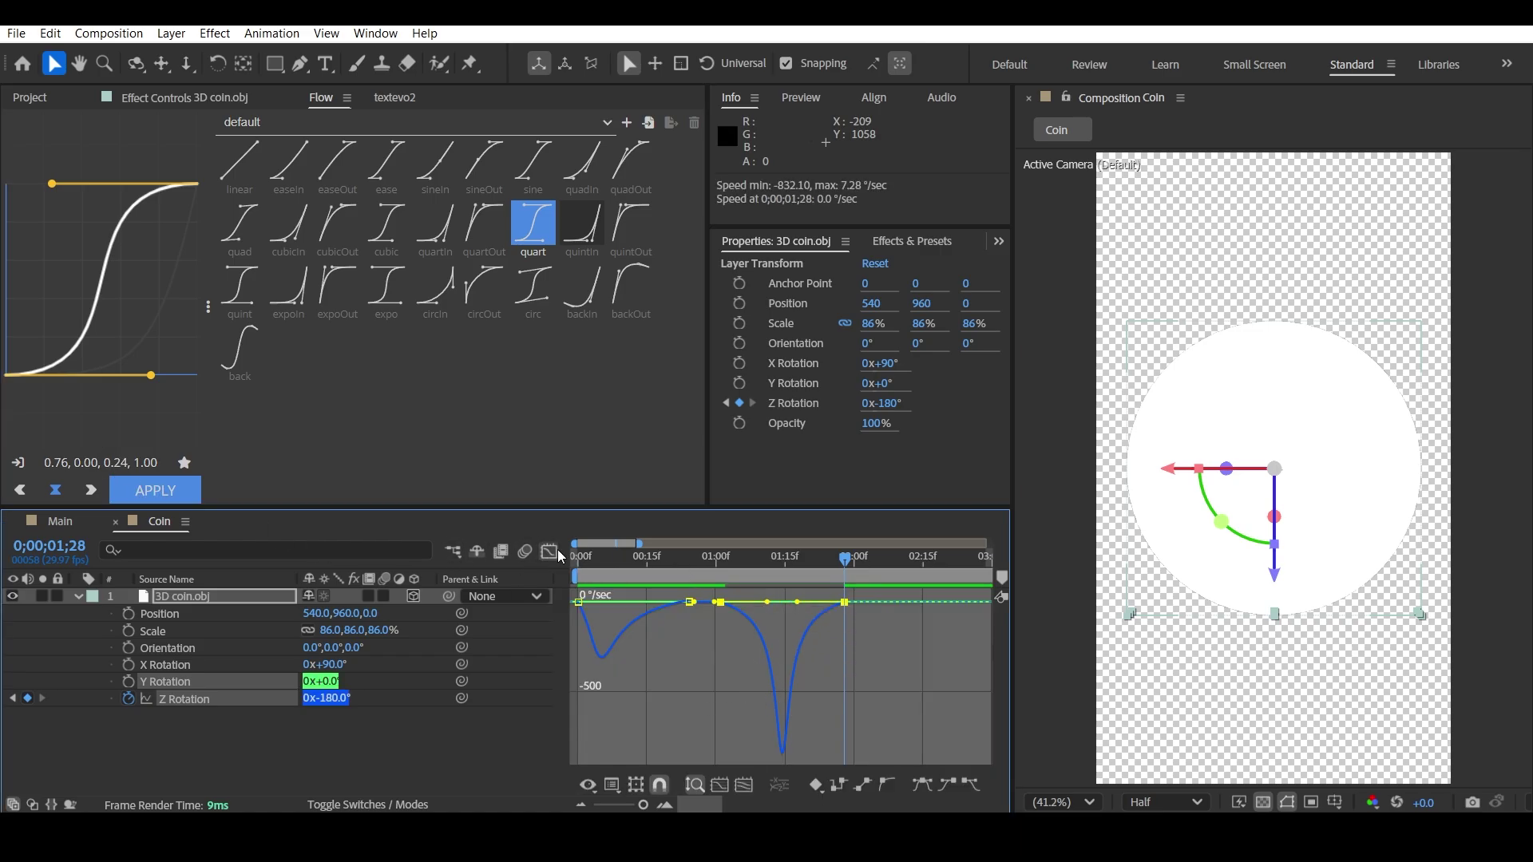
left_click(549, 552)
key("space")
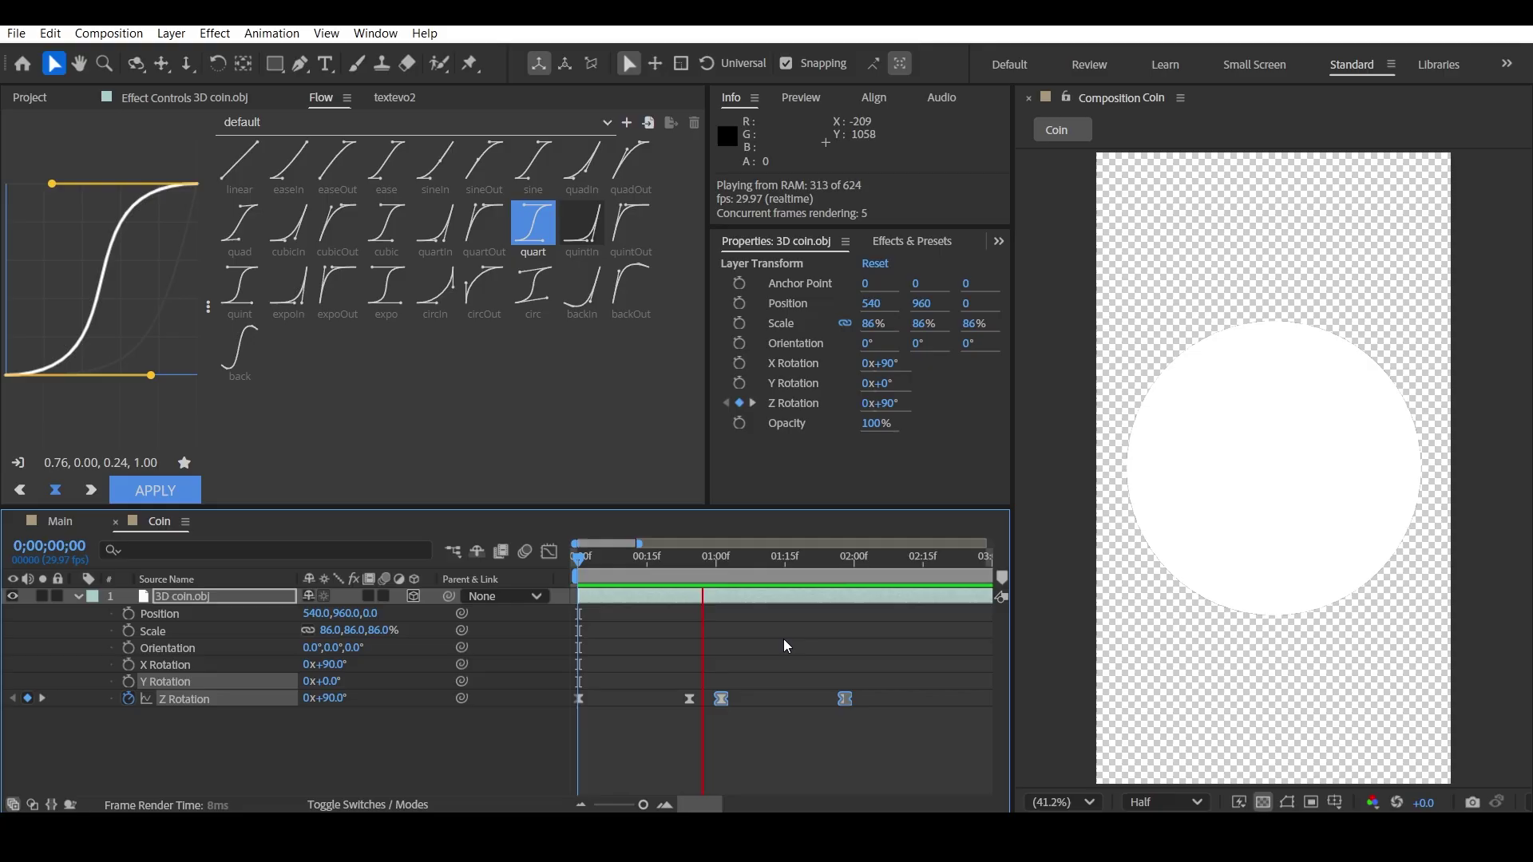
key("space")
- Add a Z Rotation keyframe at 0;00;02;06 and preview the animation from the start
key("minus")
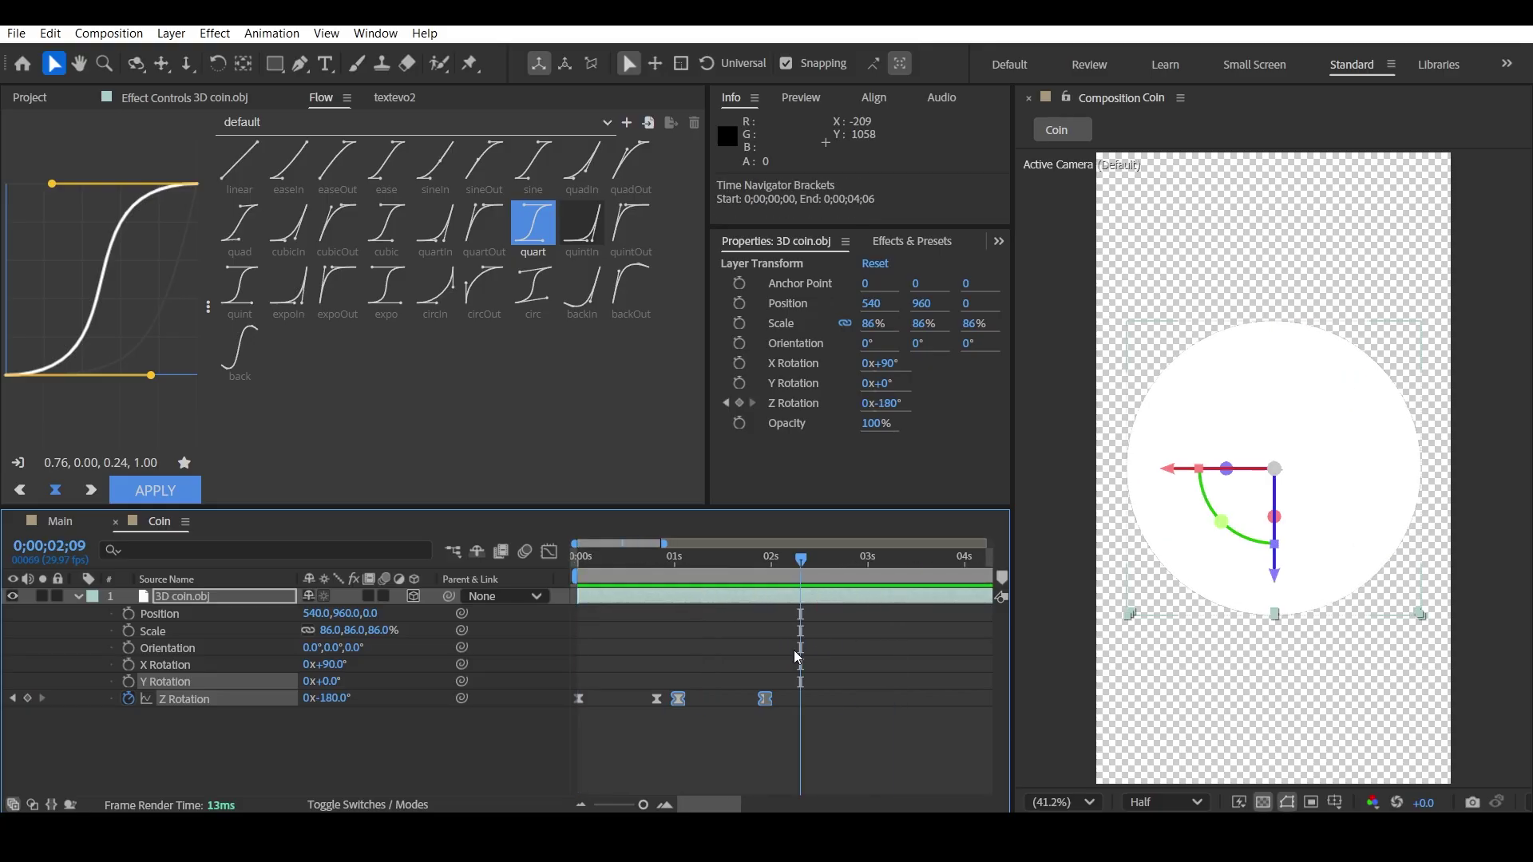
left_click(827, 662)
key("equal")
left_click_drag(733, 653, 780, 648)
mouse_move(833, 563)
left_mouse_down()
mouse_move(750, 567)
mouse_move(806, 573)
left_mouse_up()
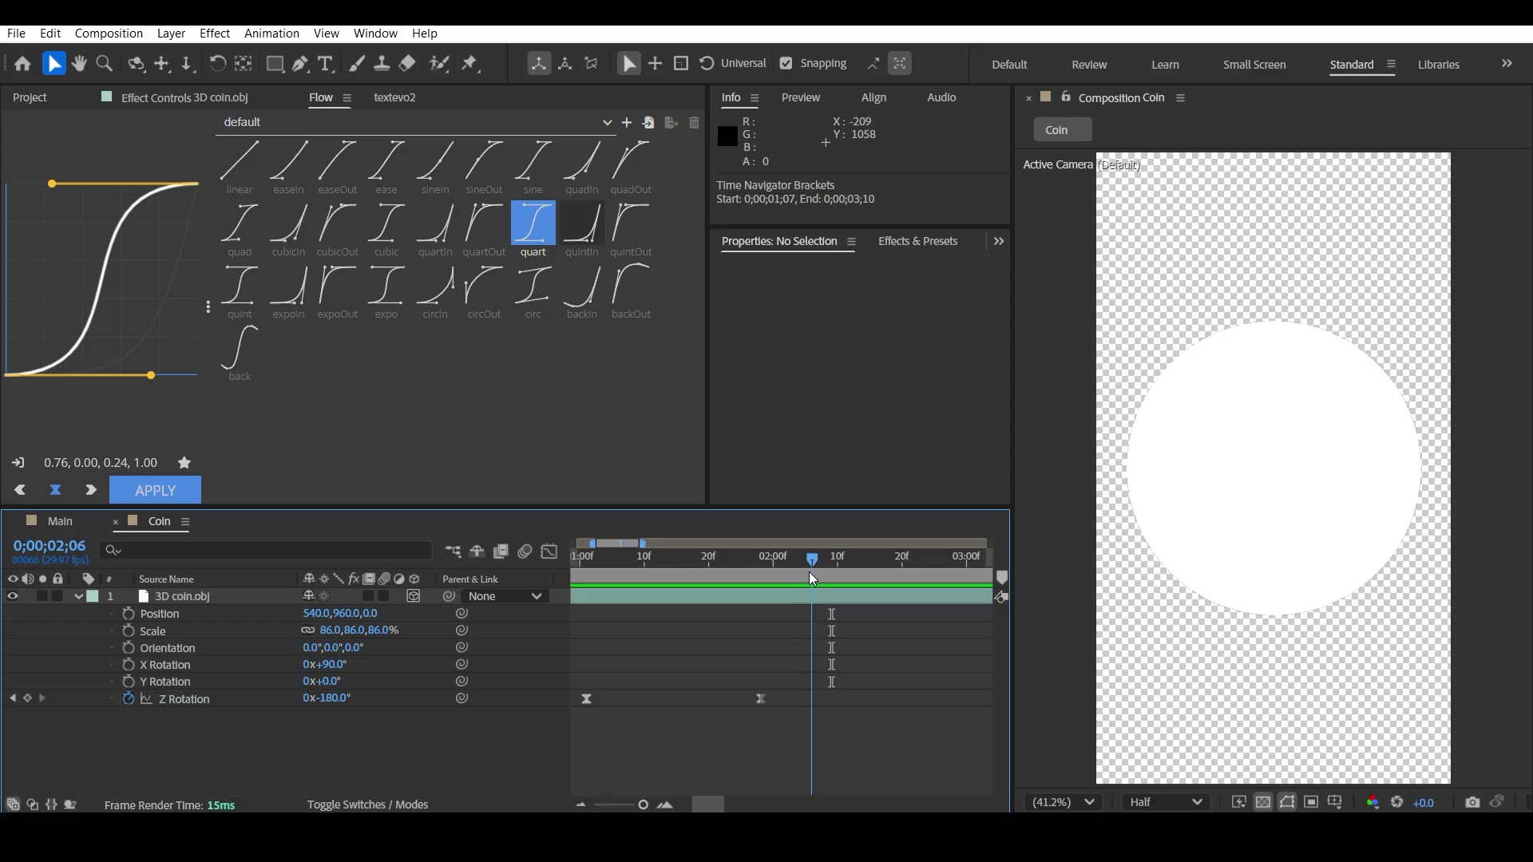
left_click(27, 698)
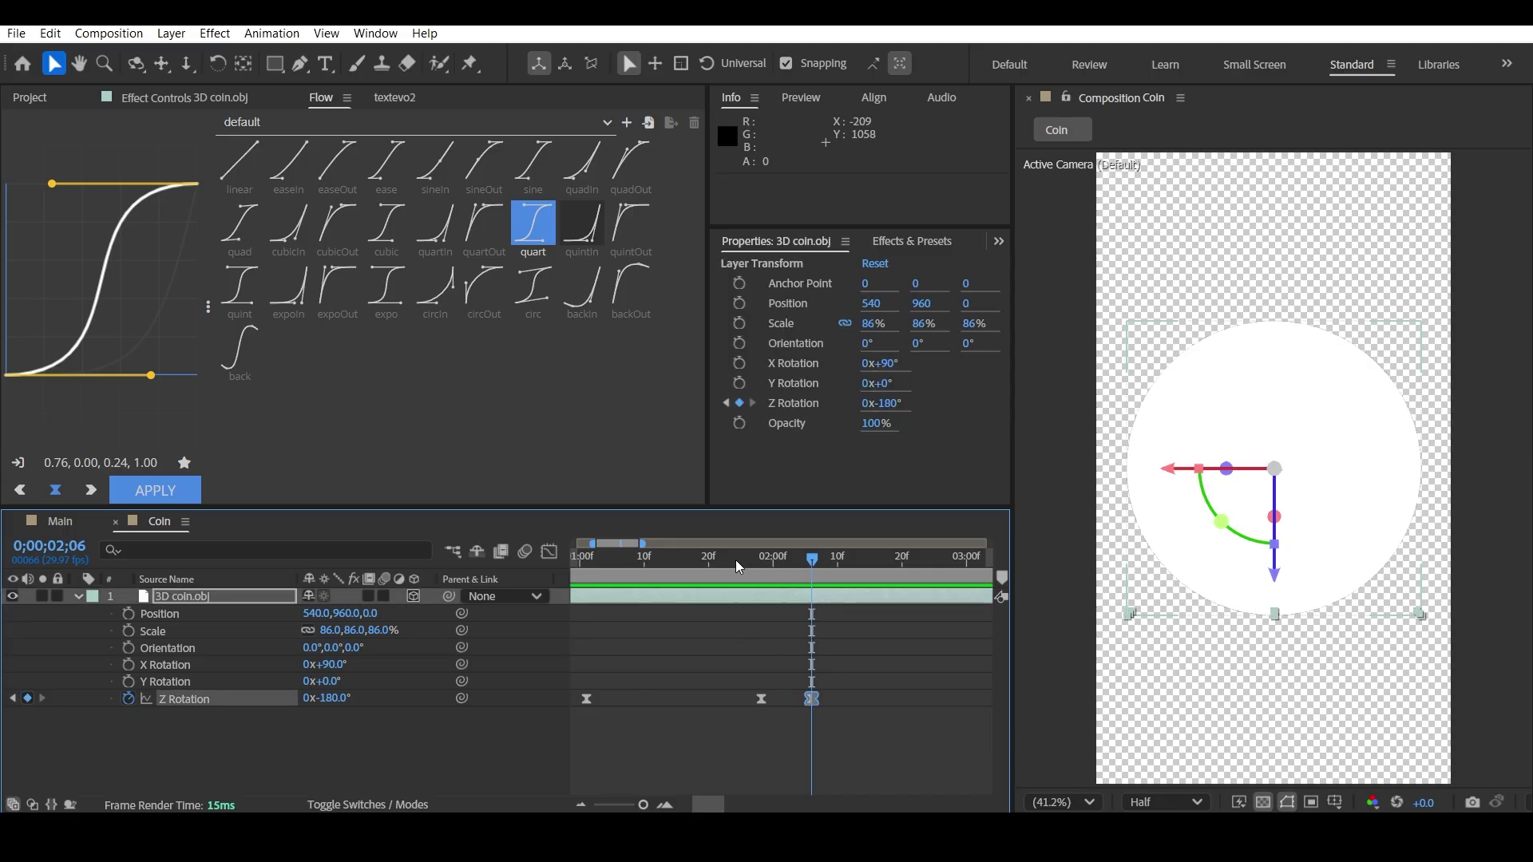
key("space")
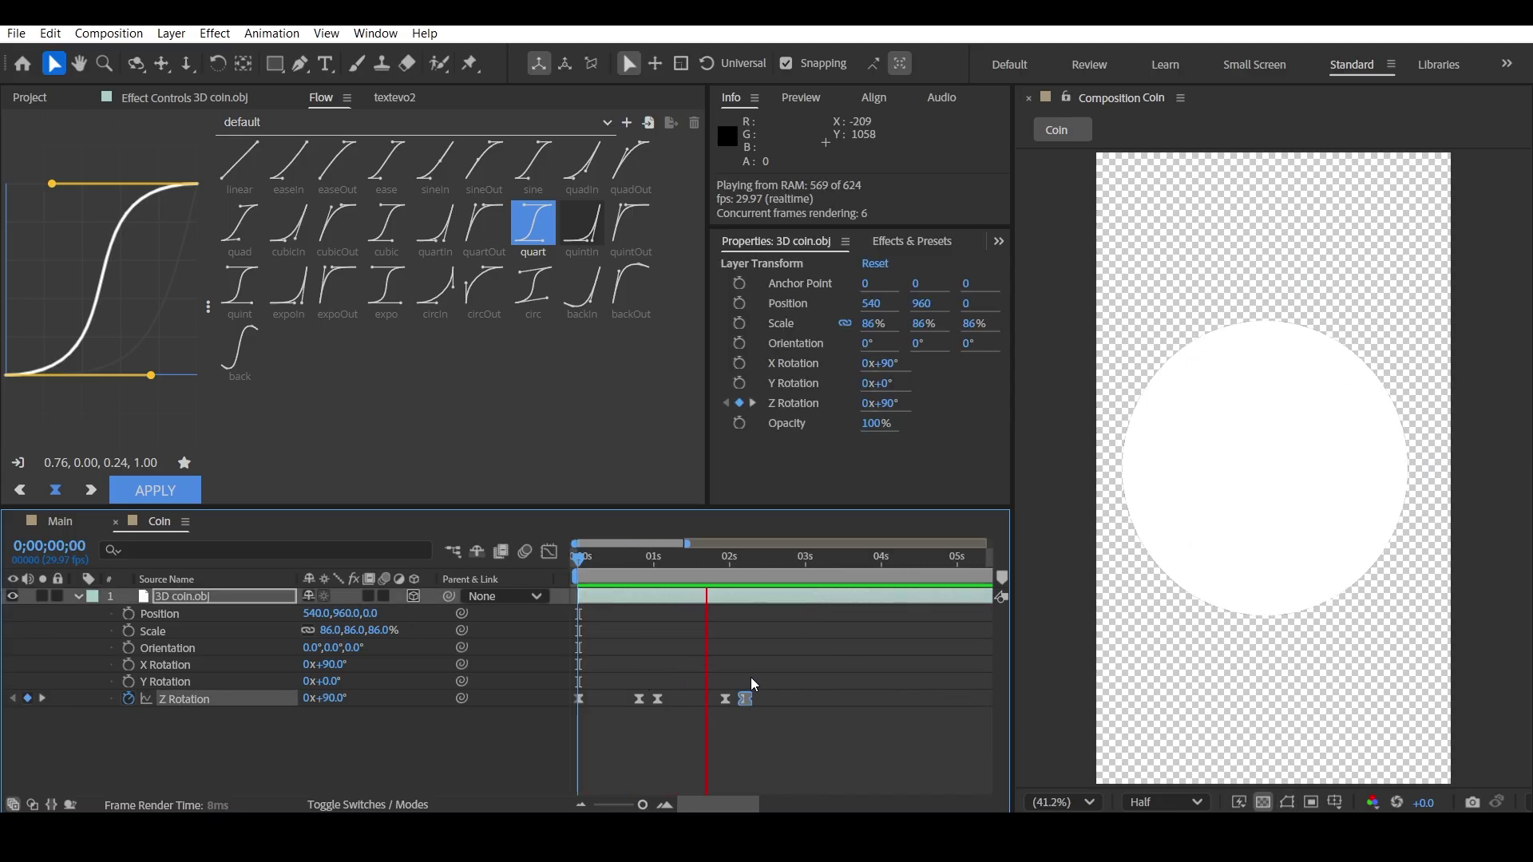
key("space")
- Add a Z Rotation keyframe to the coin layer at 0;00;03;03
key("equal")
left_click(748, 560)
left_click(748, 623)
key("minus")
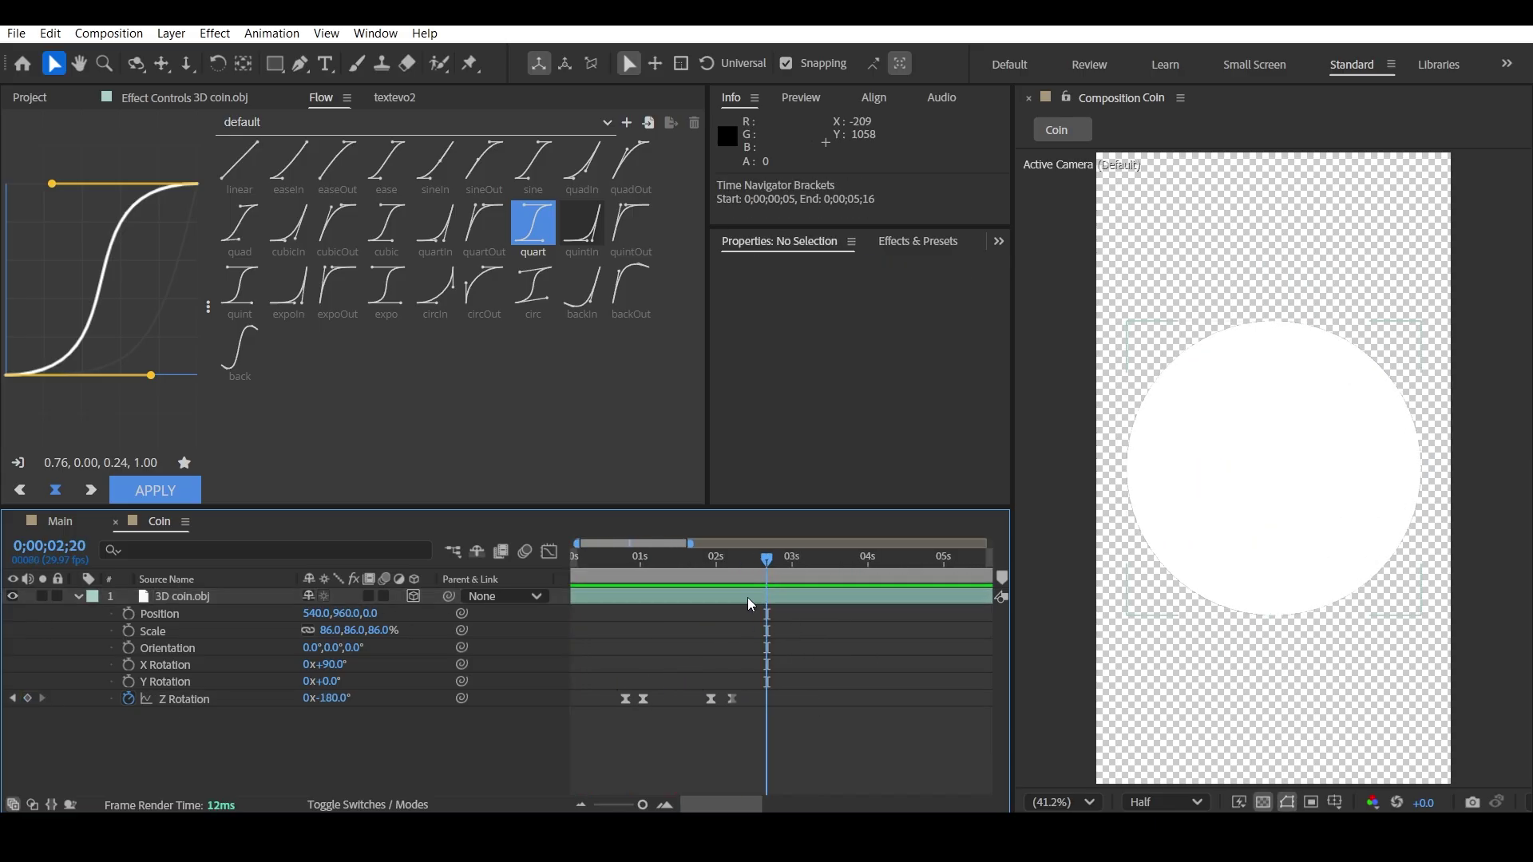
left_click(802, 561)
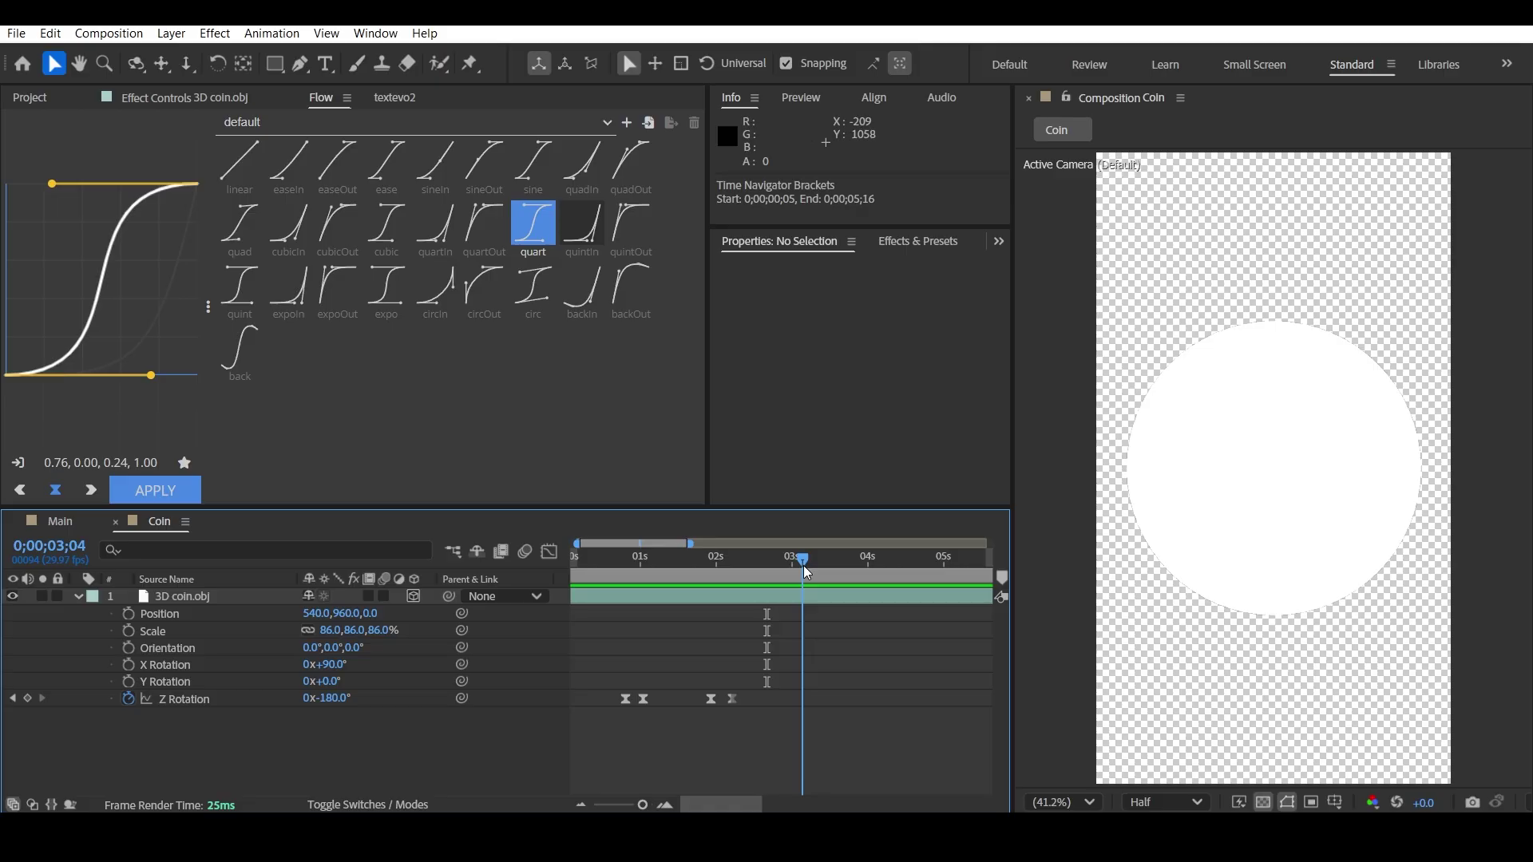
left_click(805, 570)
key("equal")
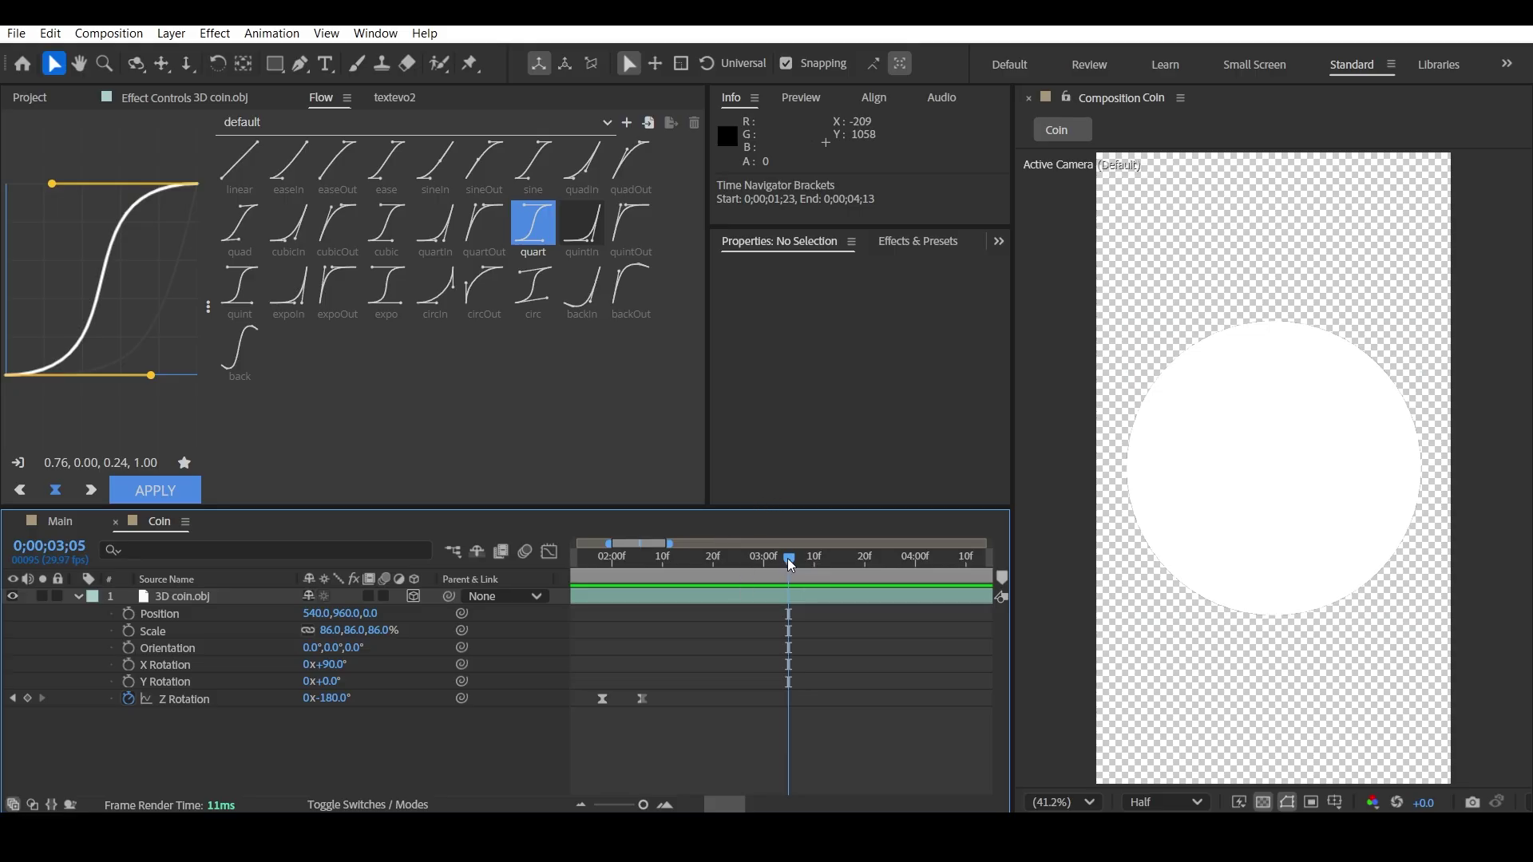
left_click_drag(789, 564, 779, 557)
left_click(28, 698)
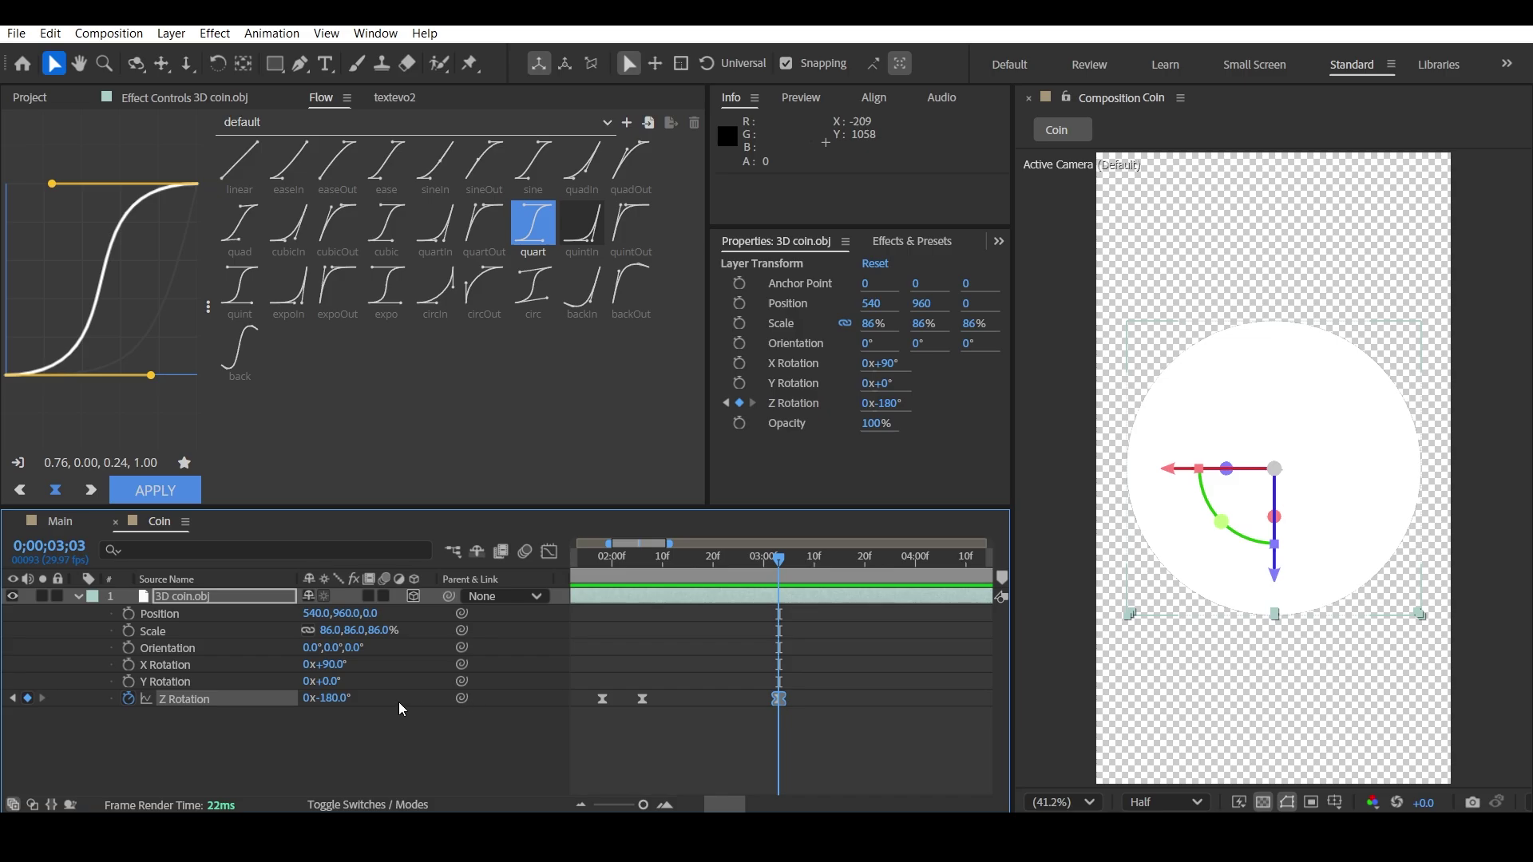
- Set the Z Rotation at 0;00;03;03 to -1x+0° and preview the animation from near the start
left_click(339, 699)
type("0")
key("Tab")
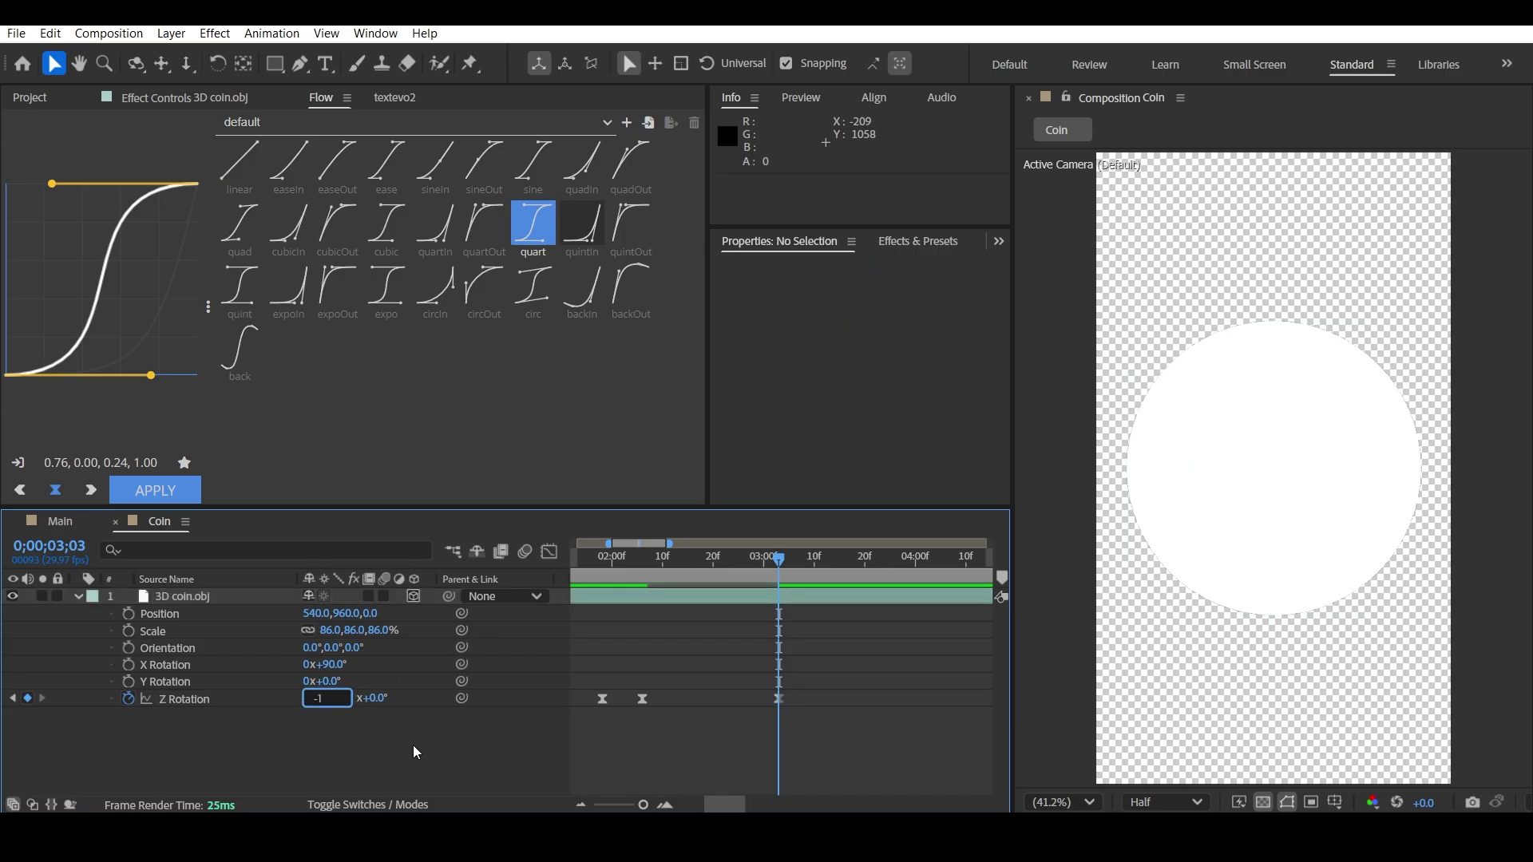
key("Return")
left_click_drag(794, 576, 613, 573)
key("space")
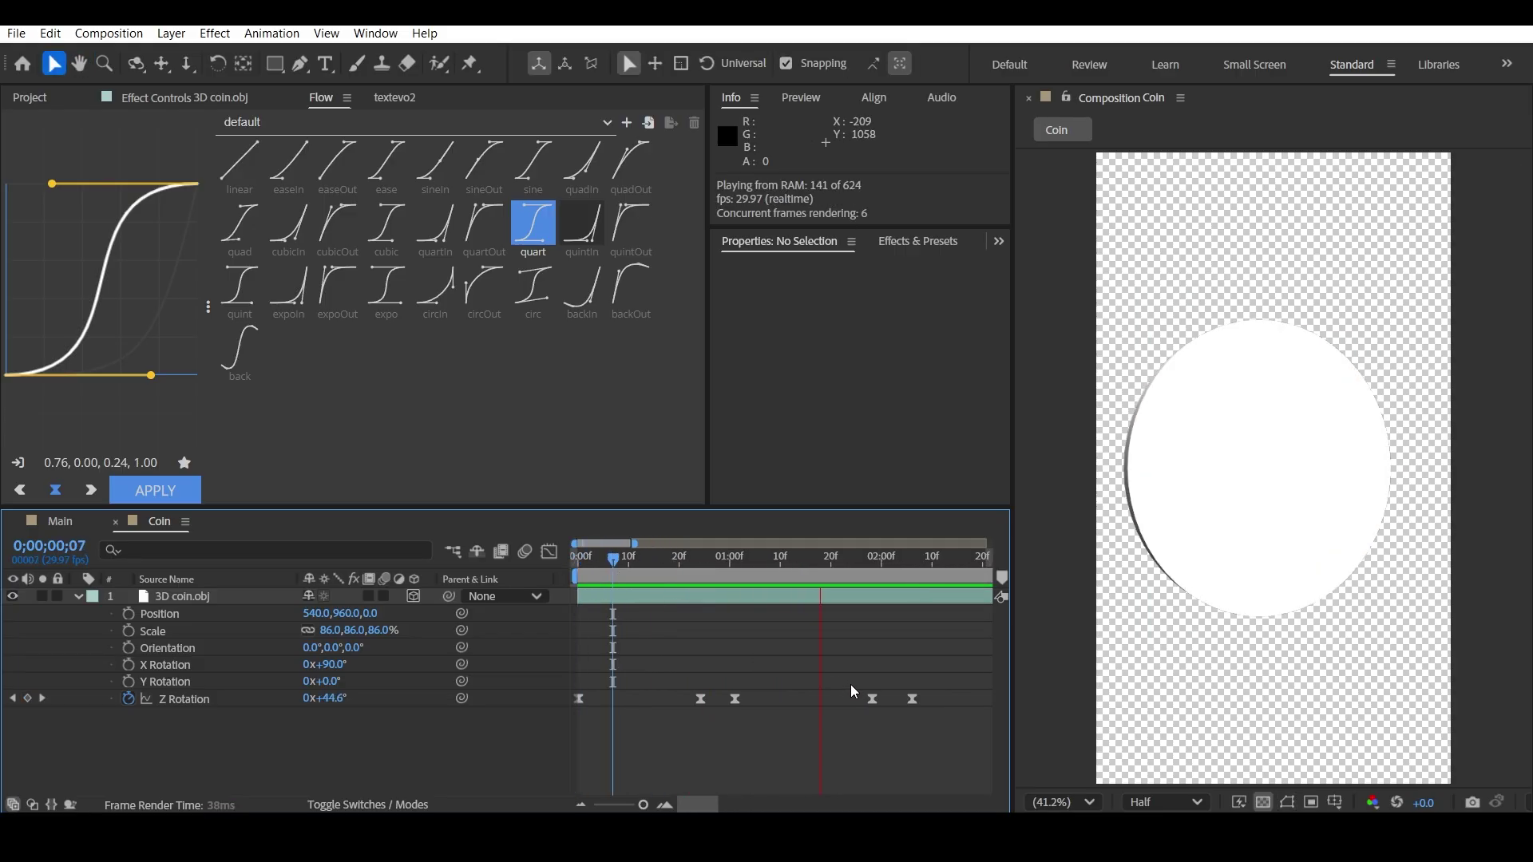
- Apply Flow's quart easing to the Z Rotation keyframes at 0;00;02;06 and 0;00;03;03
key("minus")
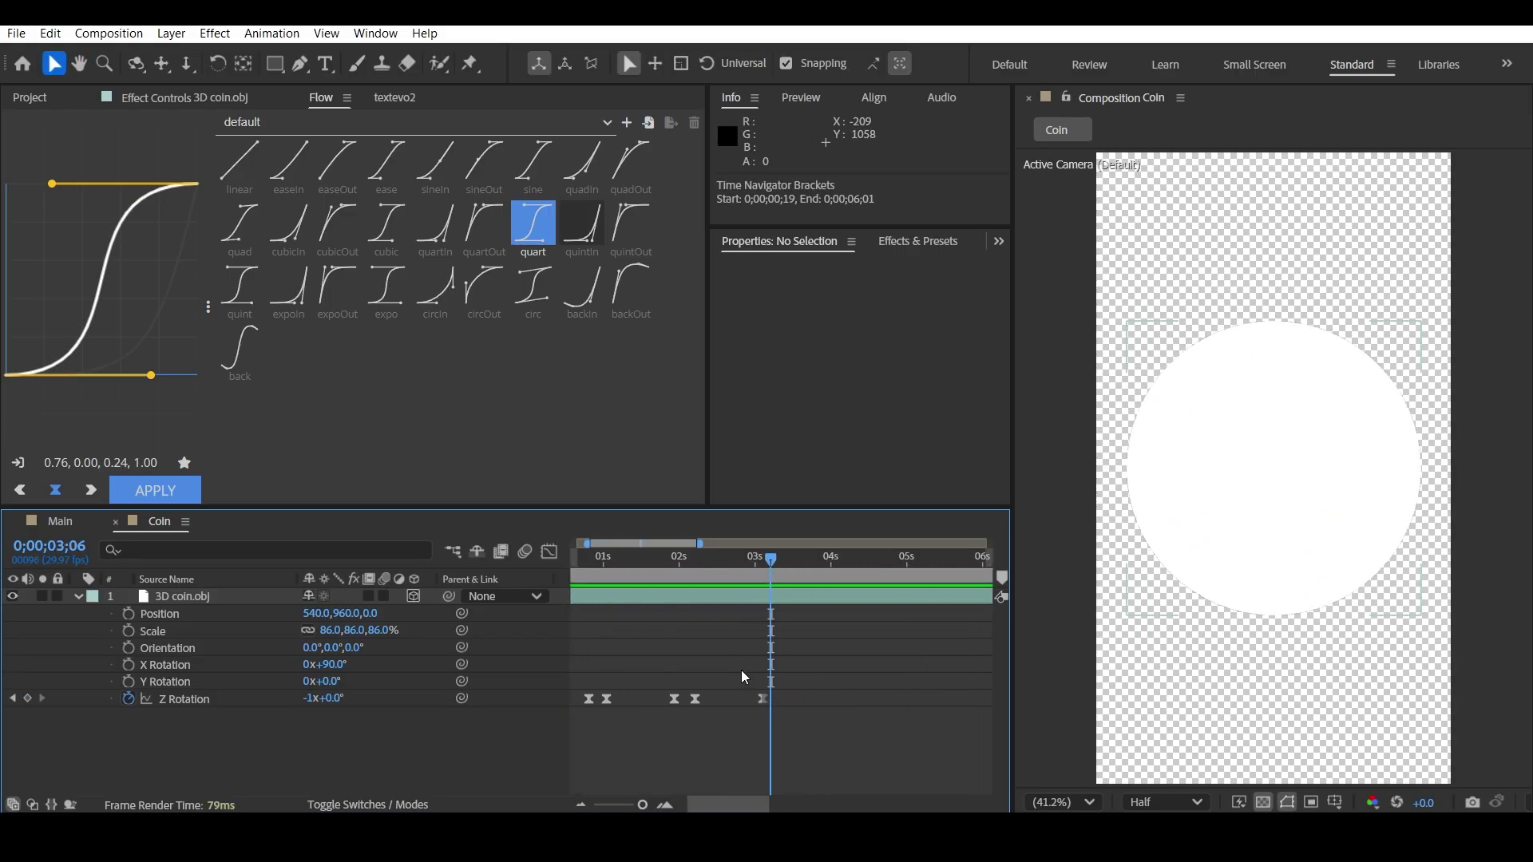
left_click_drag(780, 665, 695, 702)
left_click(155, 490)
key("equal")
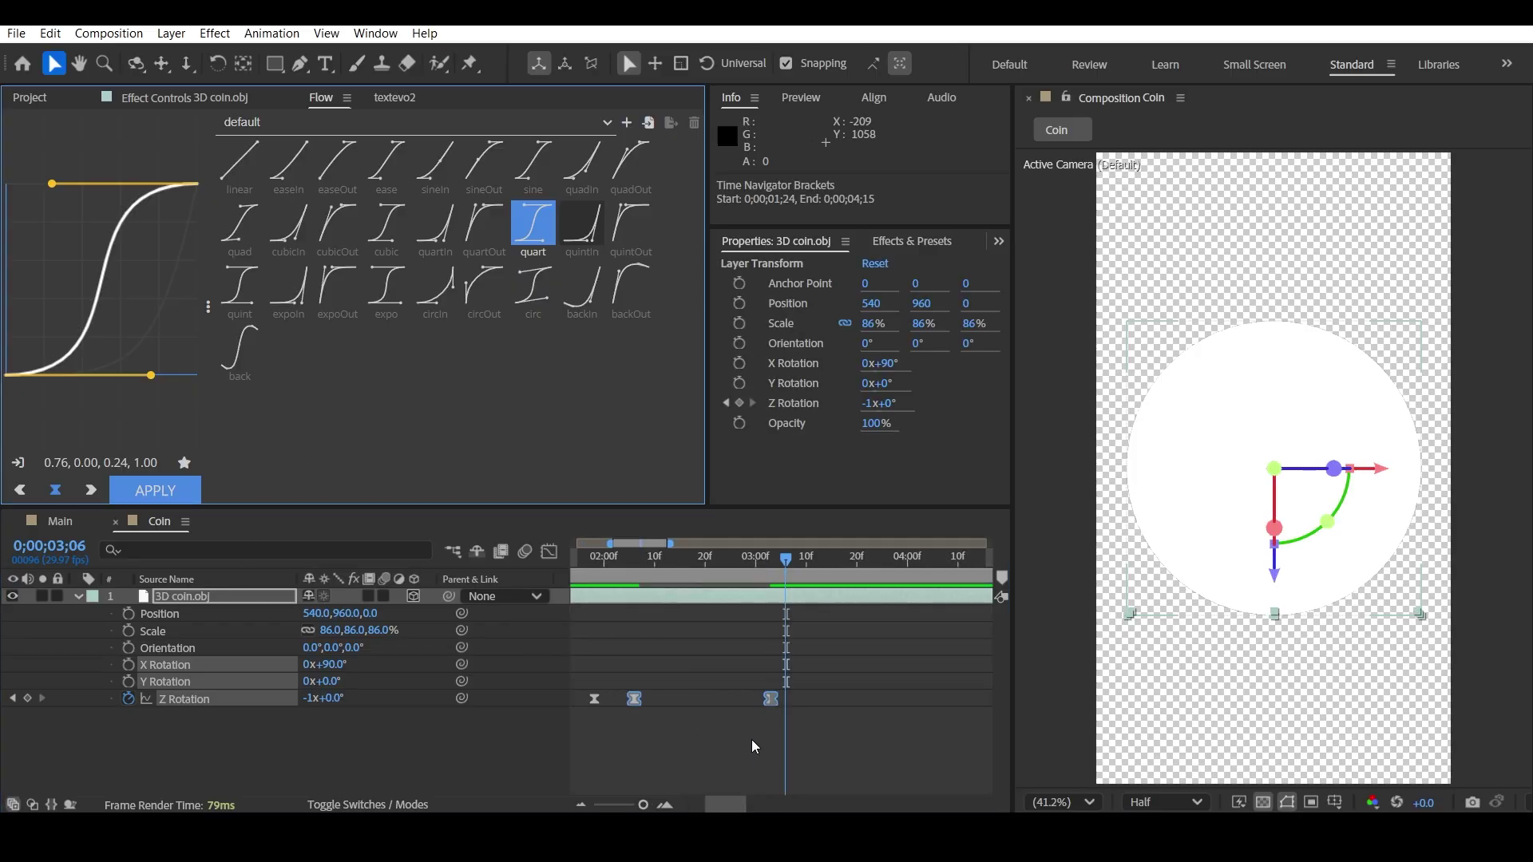
left_click(750, 751)
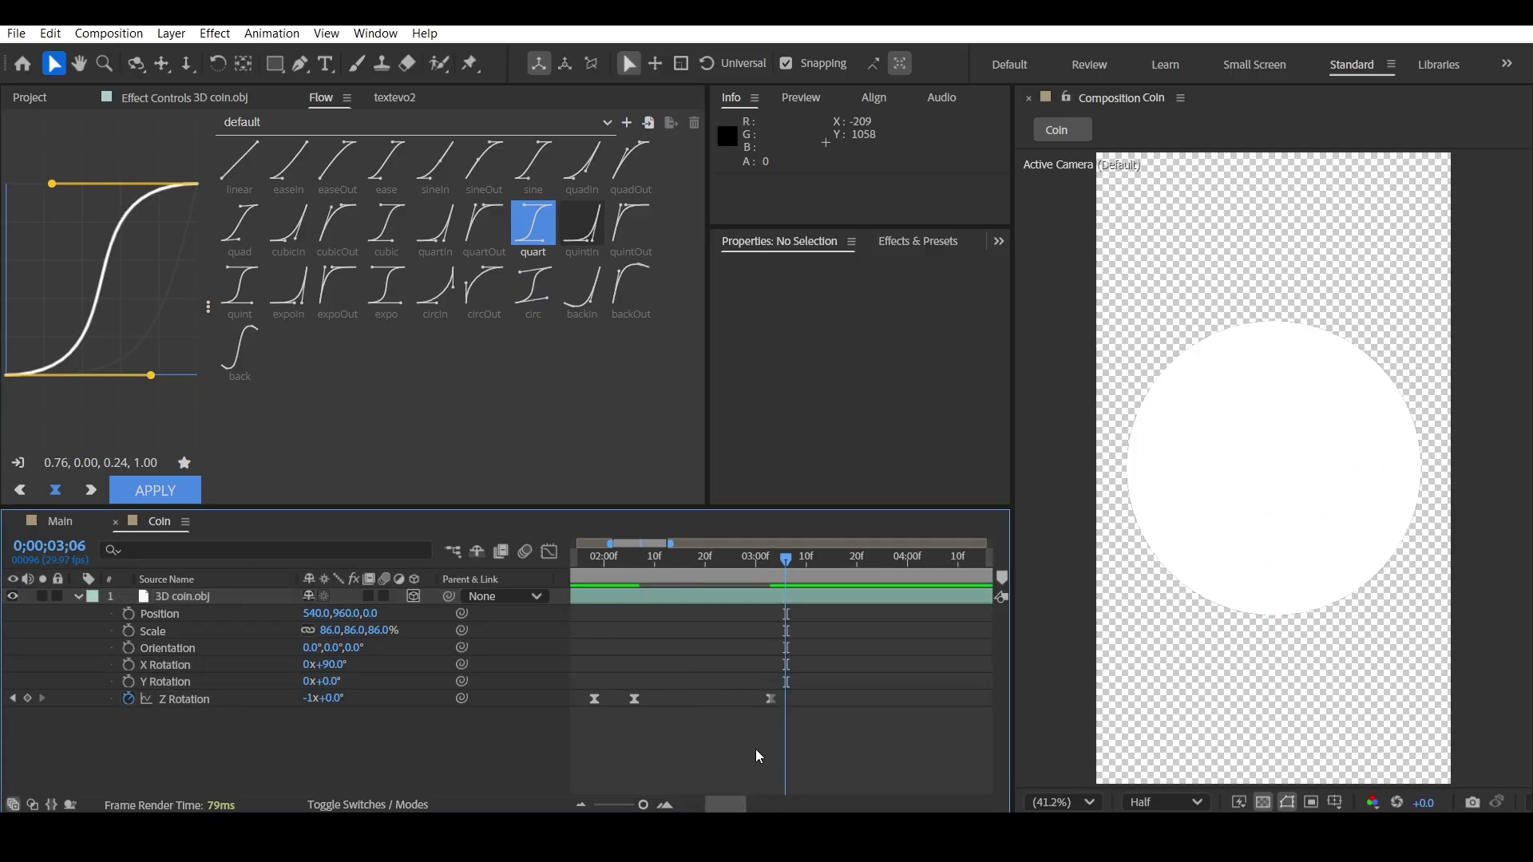
- Add a Z Rotation keyframe to the coin layer at 0;00;03;11
left_click(809, 557)
left_click(27, 699)
scroll(717, 605, "right", 2)
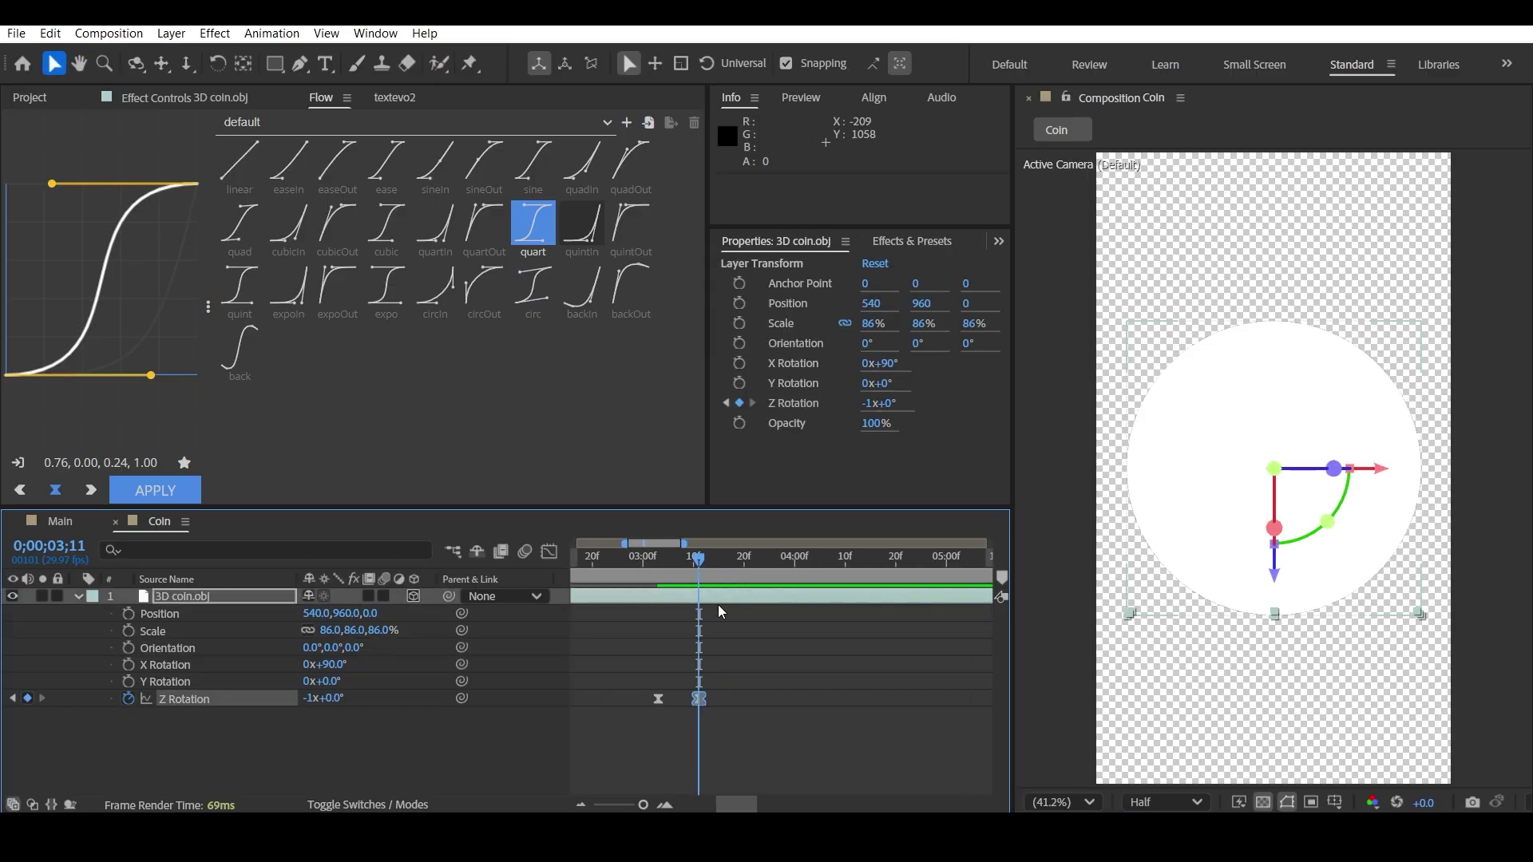
- Add a Z Rotation keyframe at 0;00;04;07 and set its value to -1x-180°
left_click_drag(748, 559, 830, 563)
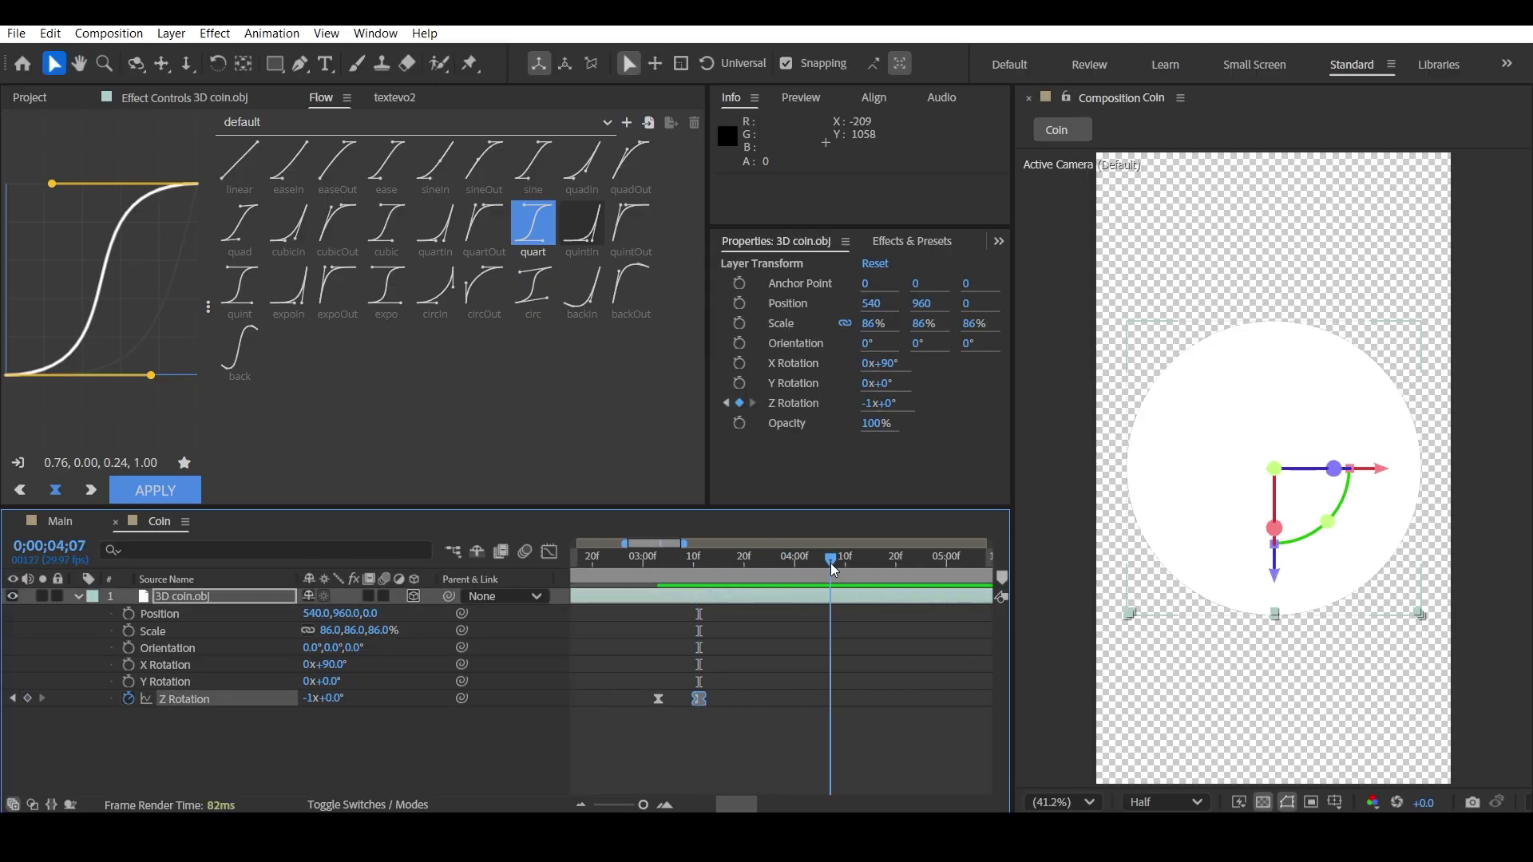
left_click(27, 699)
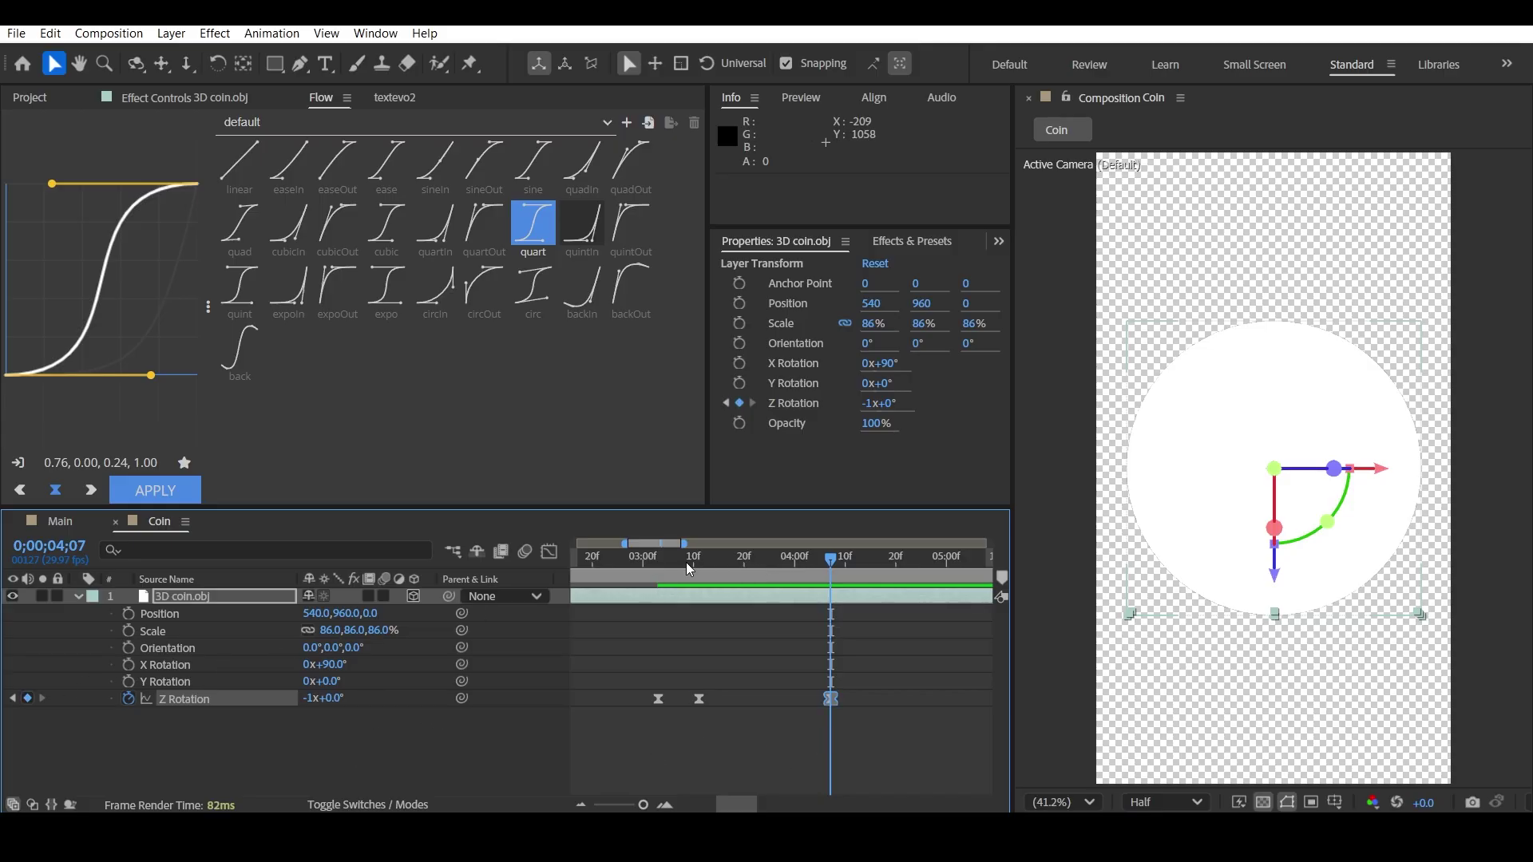
left_click(335, 698)
type("-180")
left_click(547, 721)
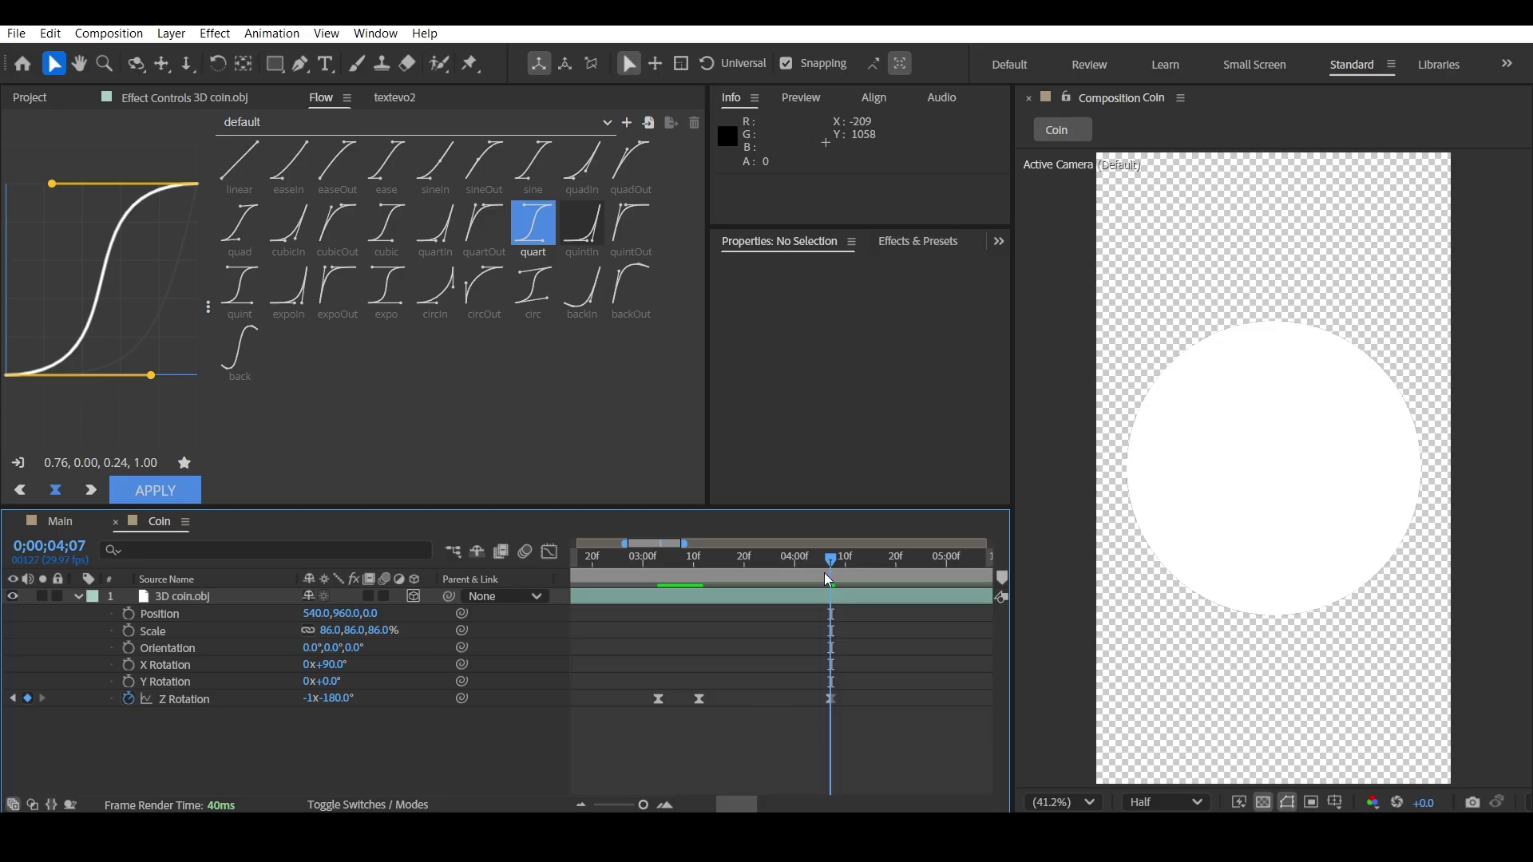
- Select the last two Z Rotation keyframes, then play back the coin animation from near the start
left_click_drag(890, 691, 695, 713)
left_click_drag(634, 561, 603, 577)
scroll(704, 668, "down", 2)
left_click(581, 560)
key("space")
left_click(649, 609)
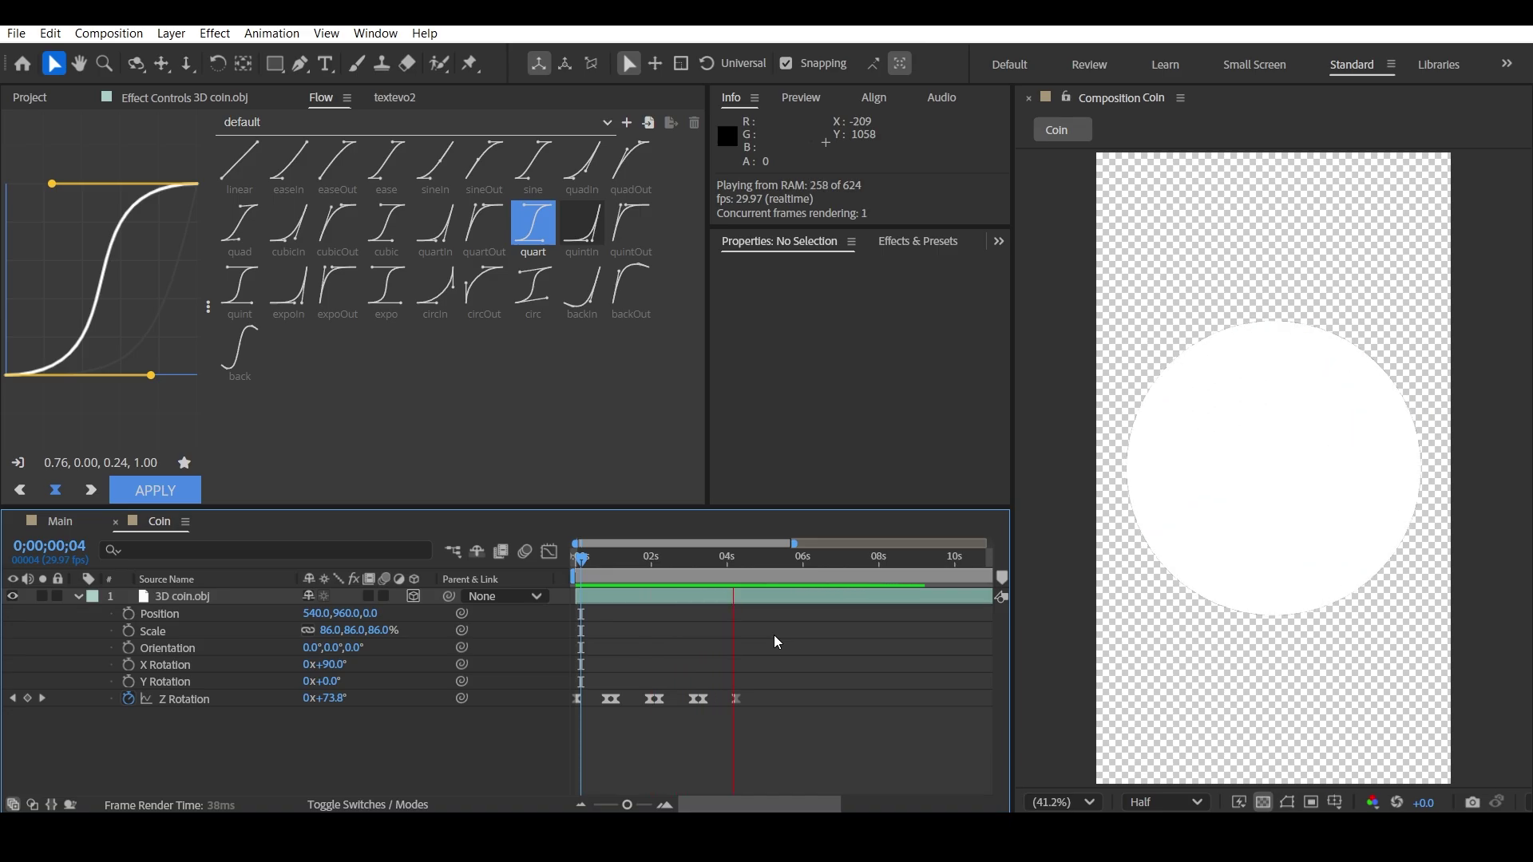
- Stop the playback and add a Z Rotation keyframe to the coin layer at 0;00;04;16
key("space")
scroll(743, 662, "up", 5)
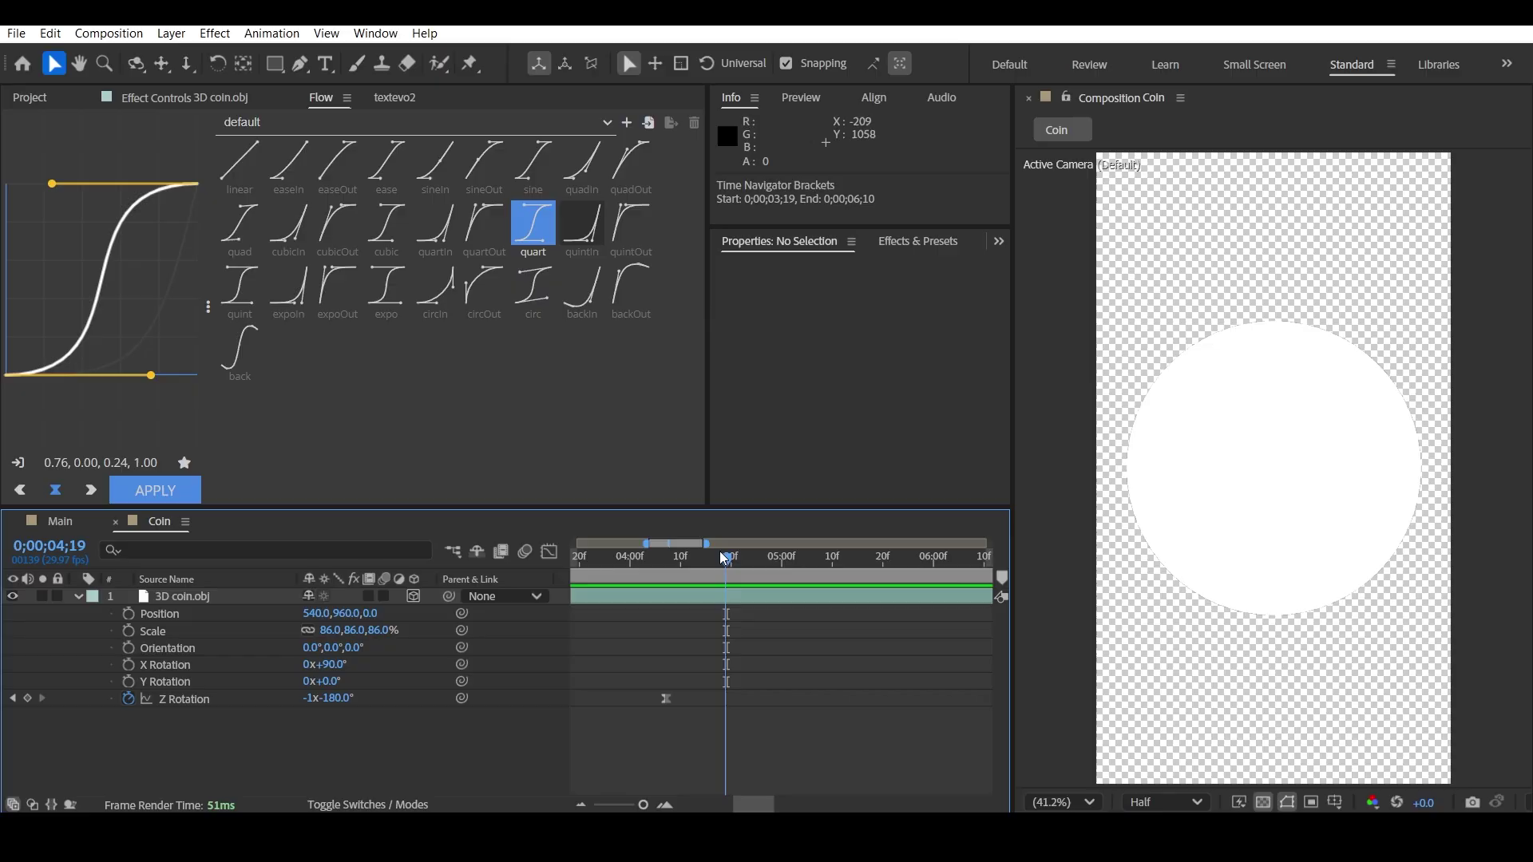
left_click_drag(720, 550, 710, 554)
left_click(27, 699)
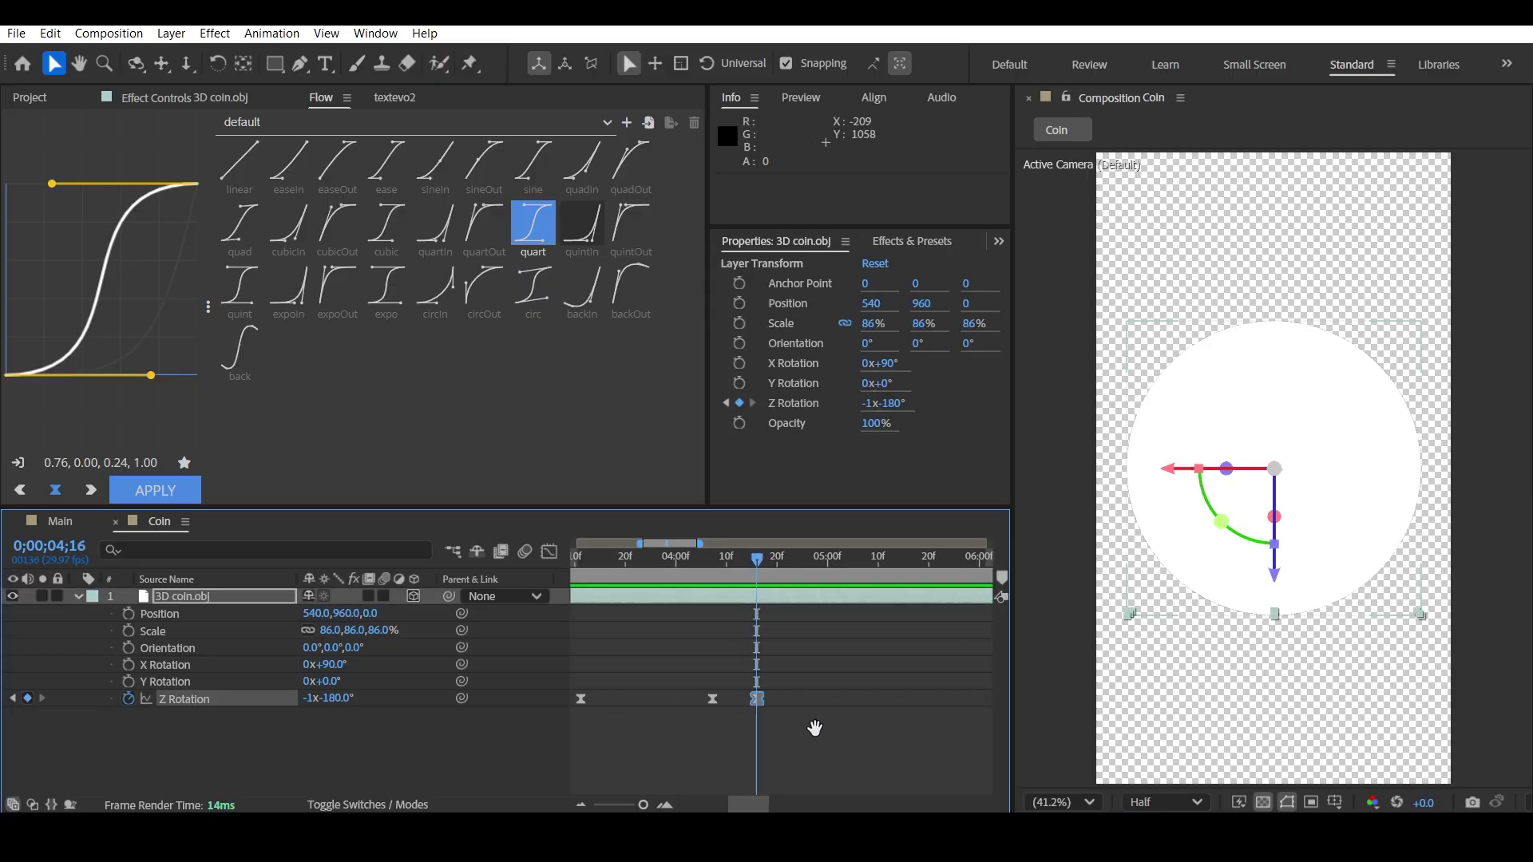
- Add a Z Rotation keyframe to the coin layer at 0;00;05;15 and set its value to -2x+0°
key("h")
left_click_drag(735, 728, 630, 730)
key("v")
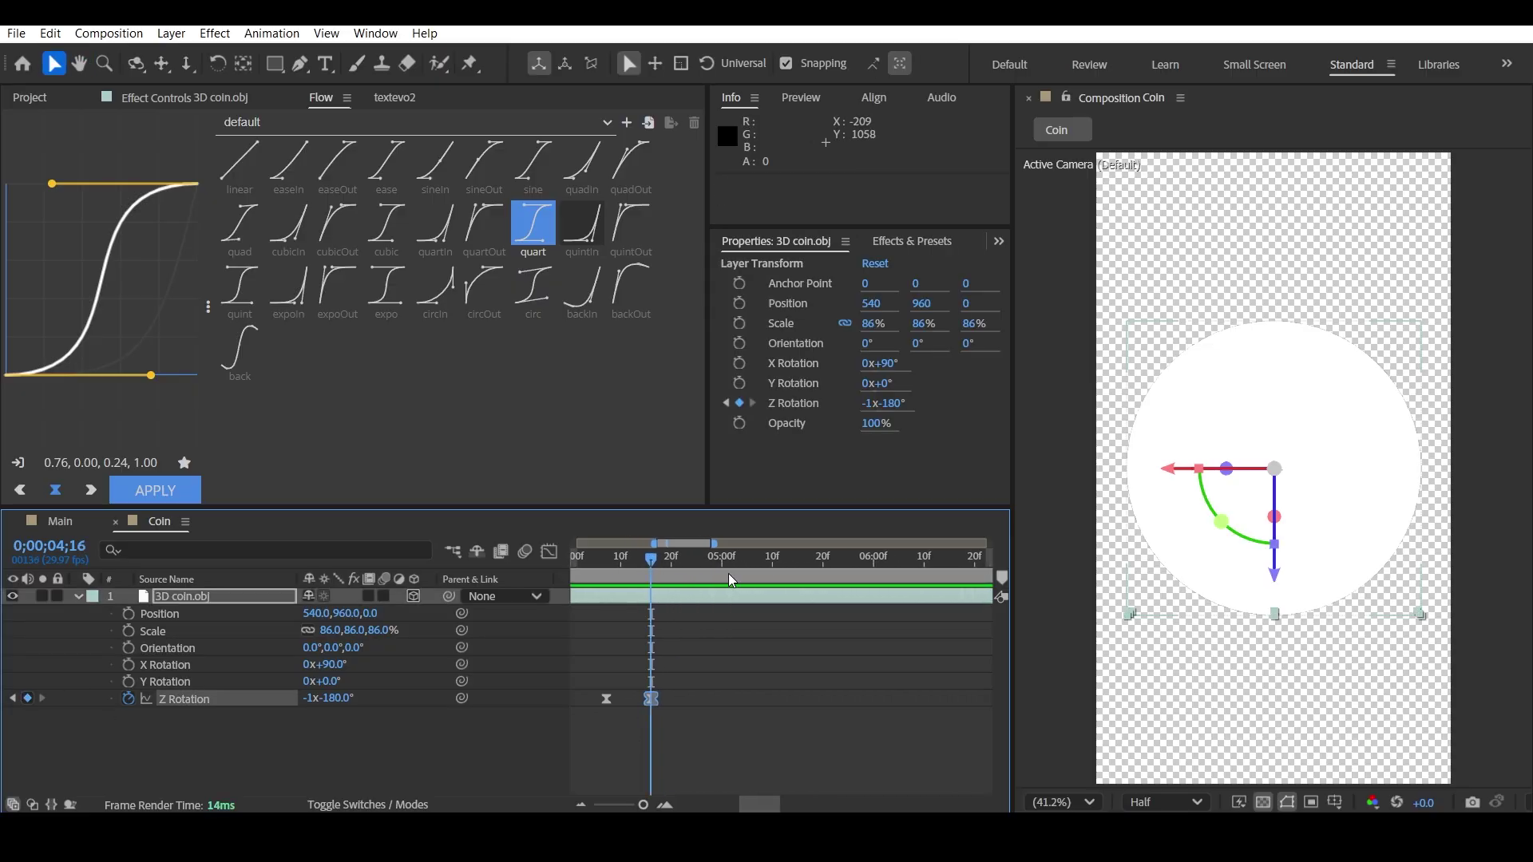
left_click_drag(659, 557, 798, 582)
left_click(27, 698)
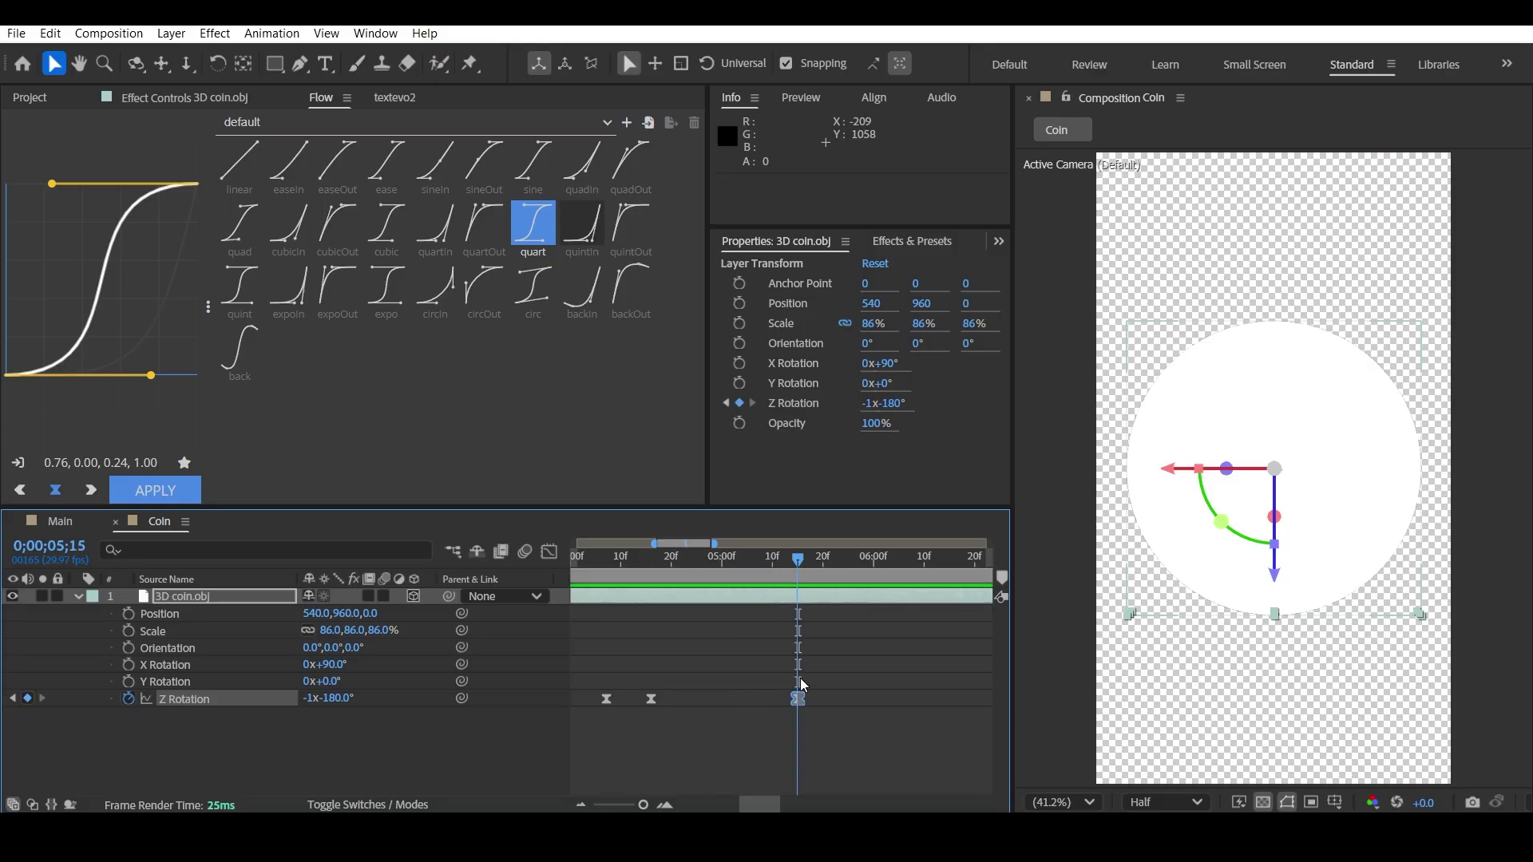
left_click_drag(816, 671, 653, 720)
left_click(357, 714)
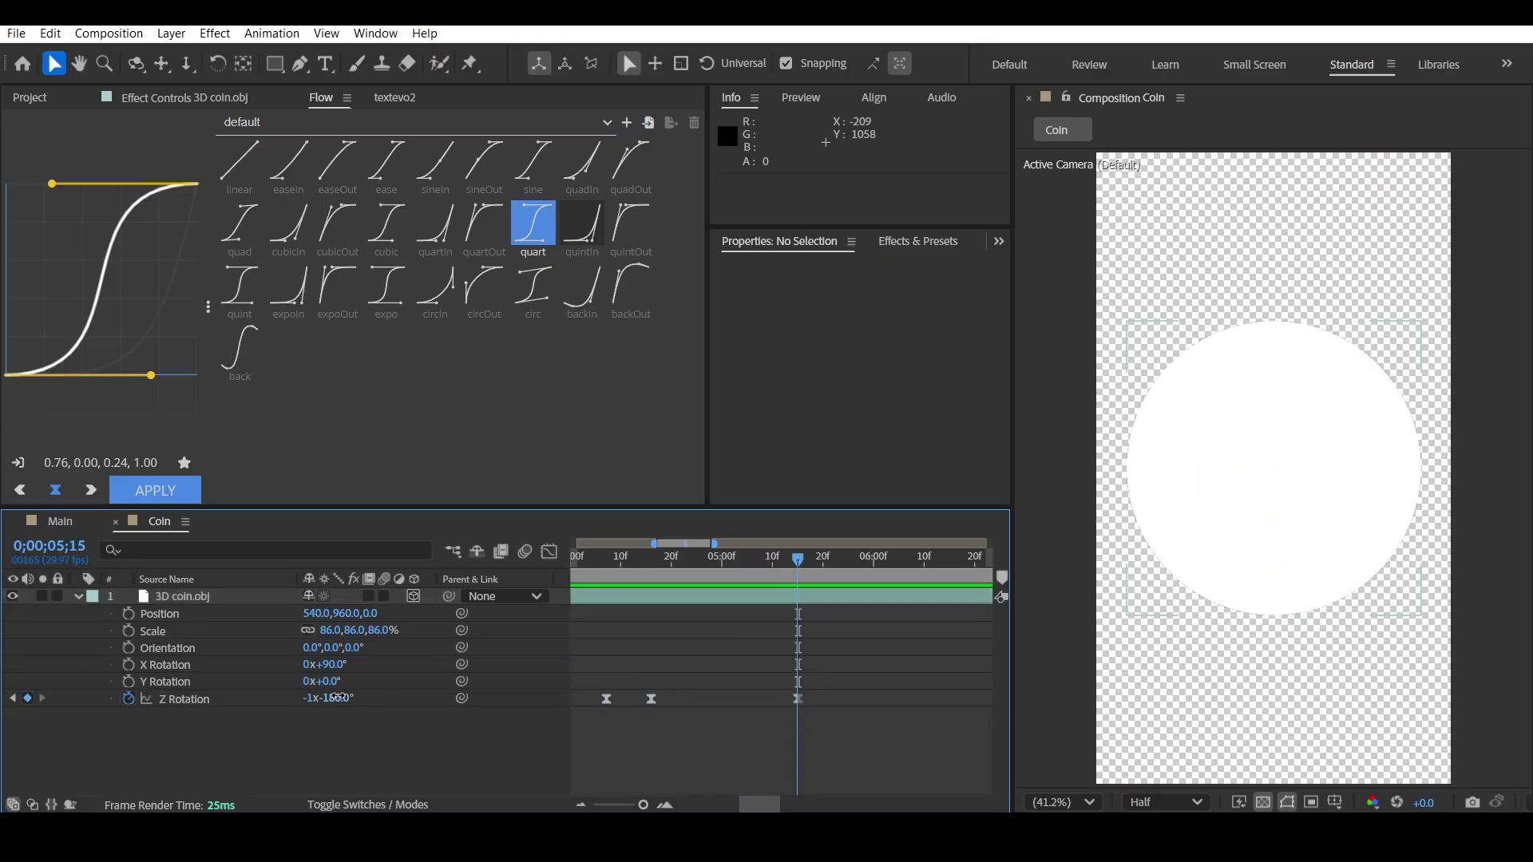
left_click(335, 698)
type("0")
key("Return")
left_click(308, 698)
type("-")
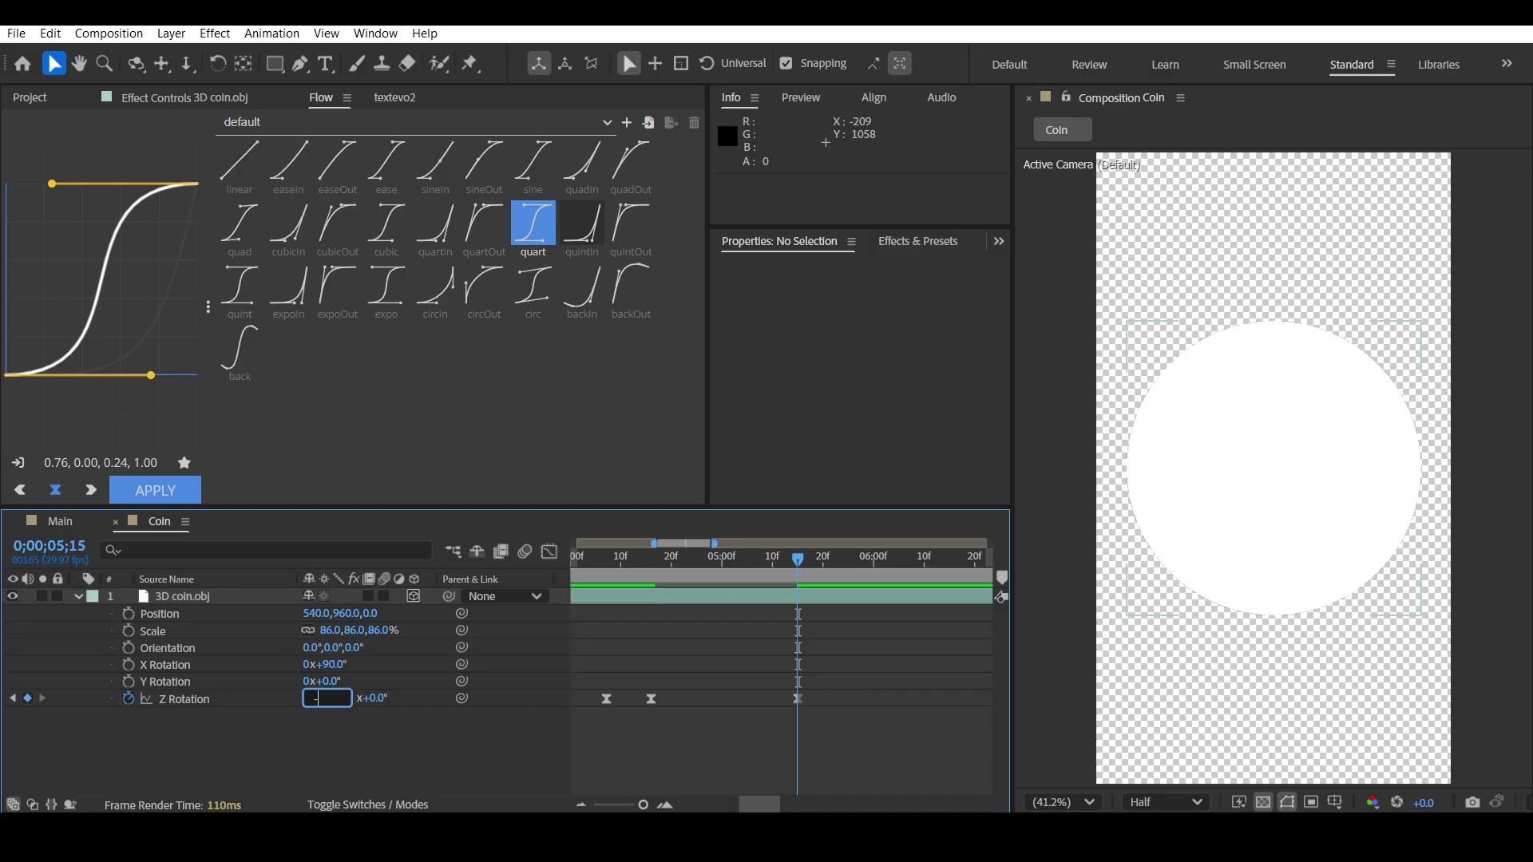
key("Return")
- Select the last two Z Rotation keyframes and play back the whole coin animation from the start
left_click_drag(882, 677, 645, 721)
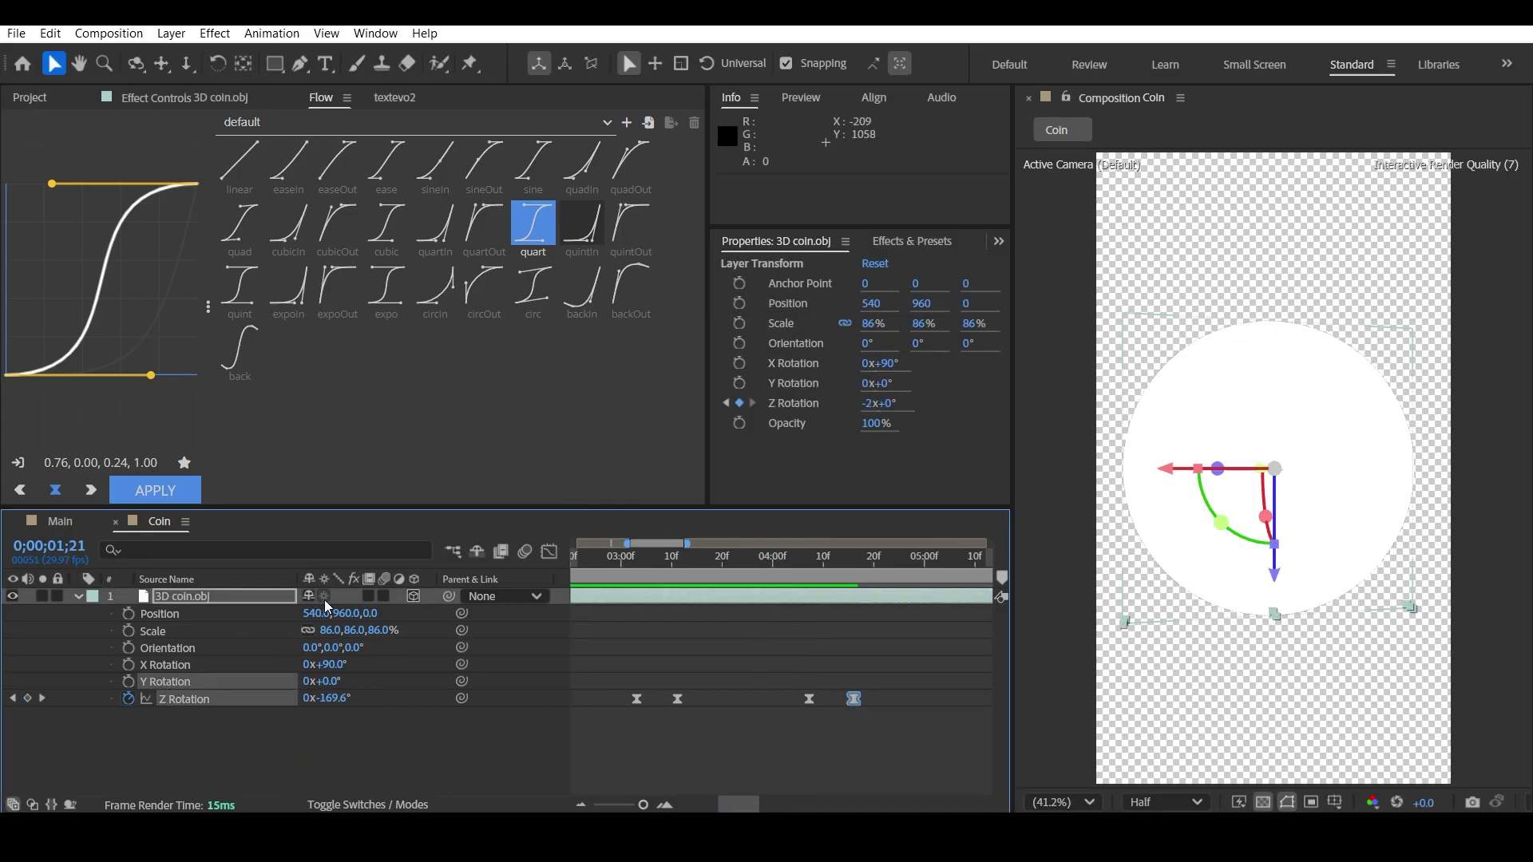
key("minus")
key("space")
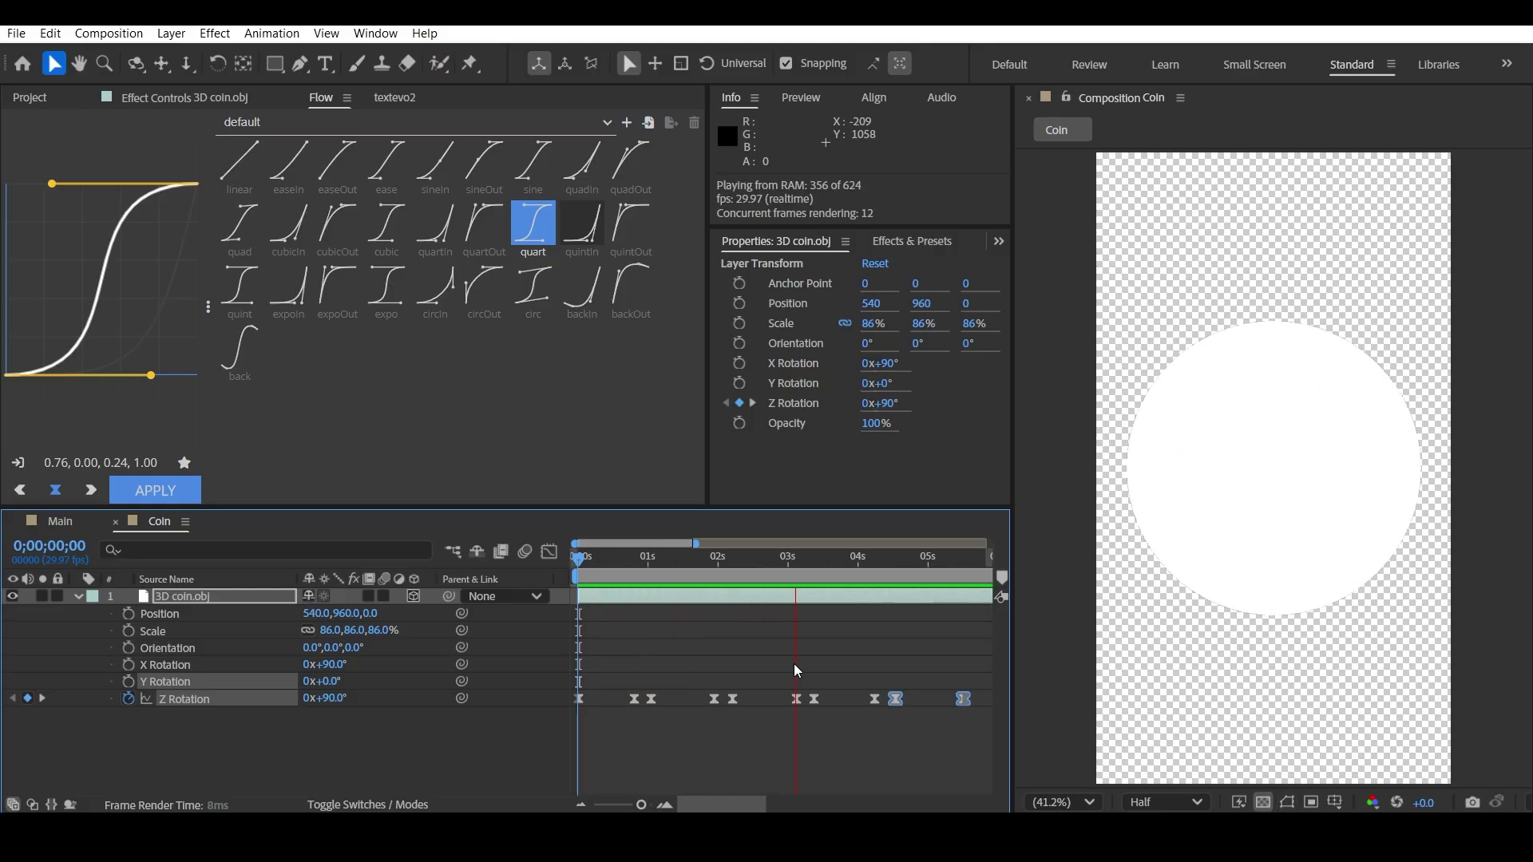
key("minus")
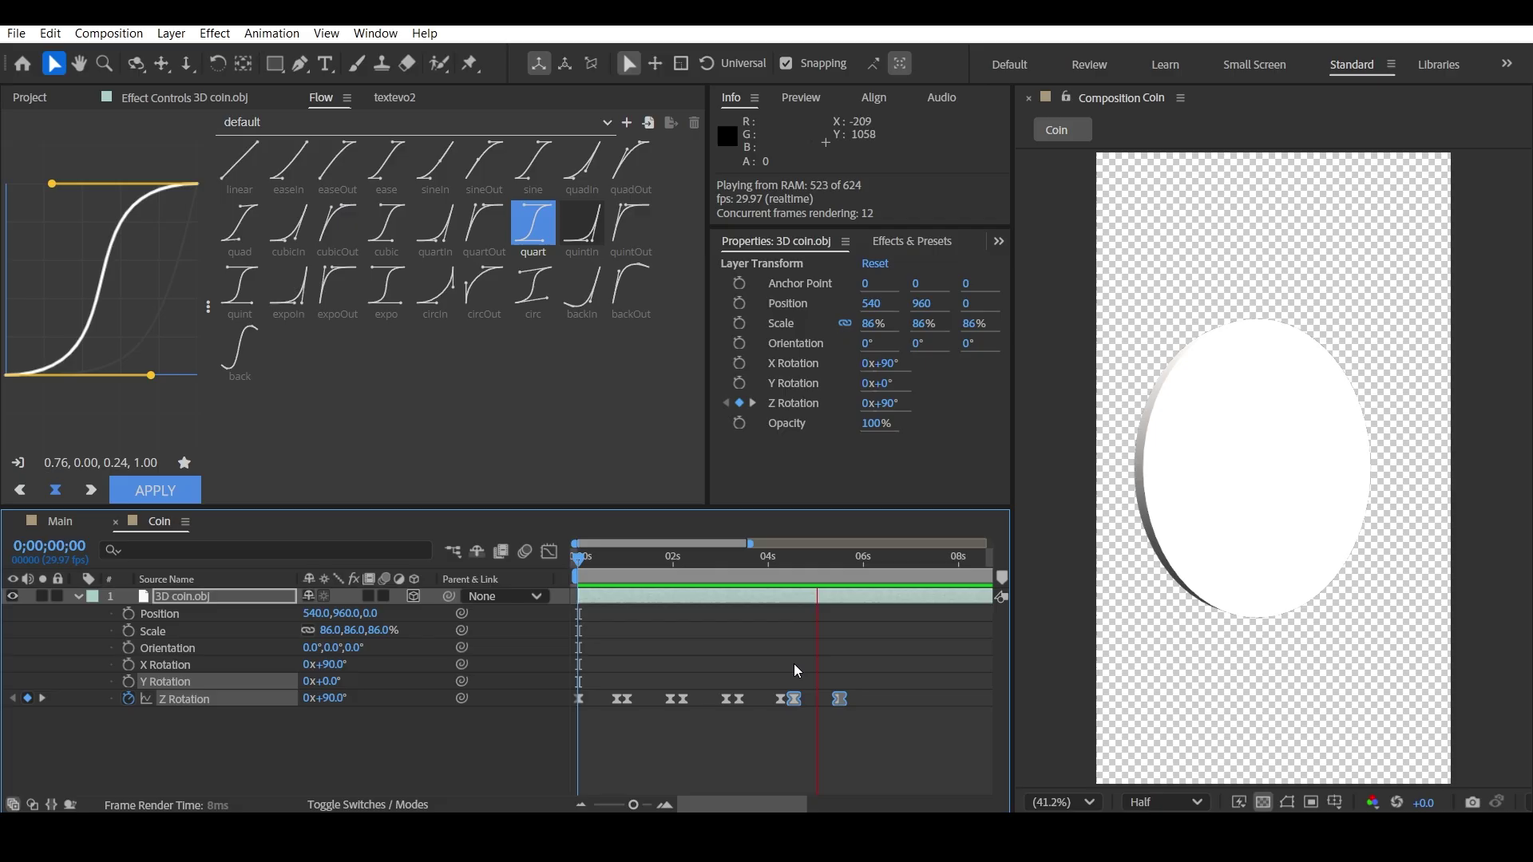
left_click(793, 663)
key("space")
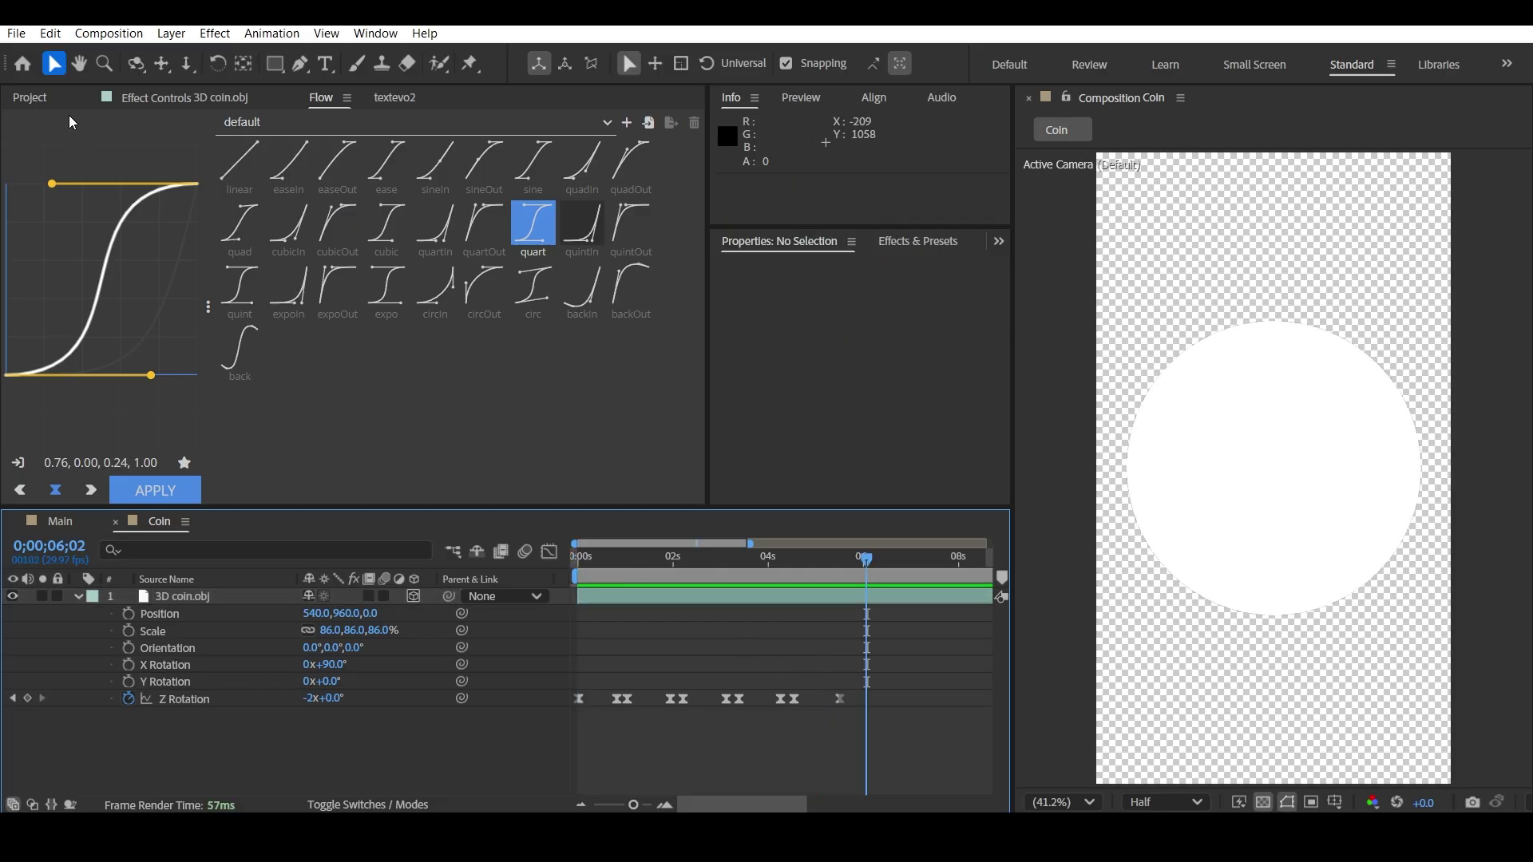
- Add Tesla logo.png from the project's Images folder to the Coin composition as the layer above 3D coin.obj
left_click(53, 97)
key("Home")
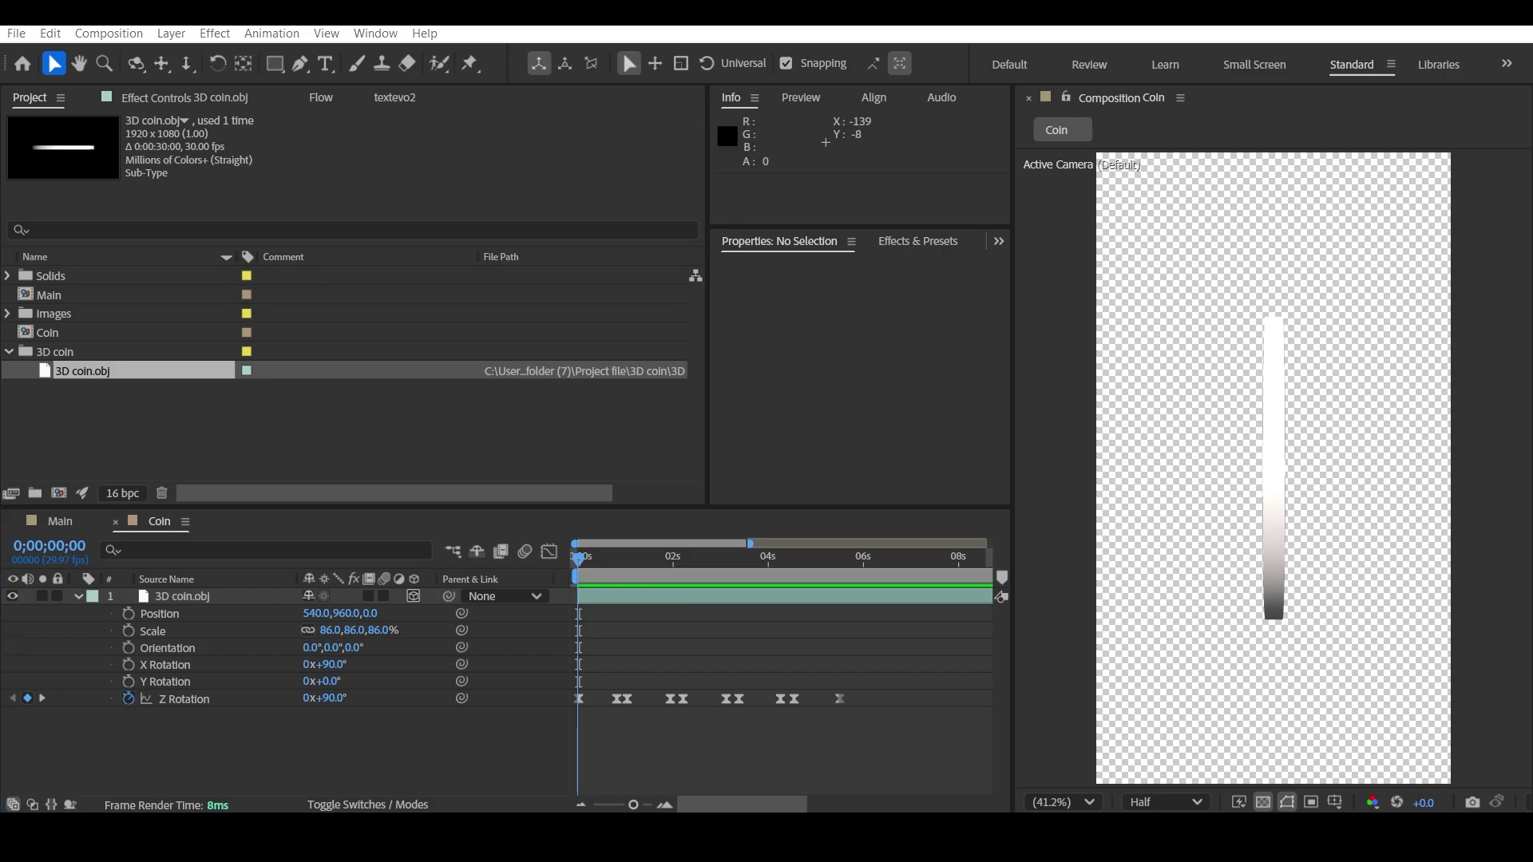
left_click(243, 744)
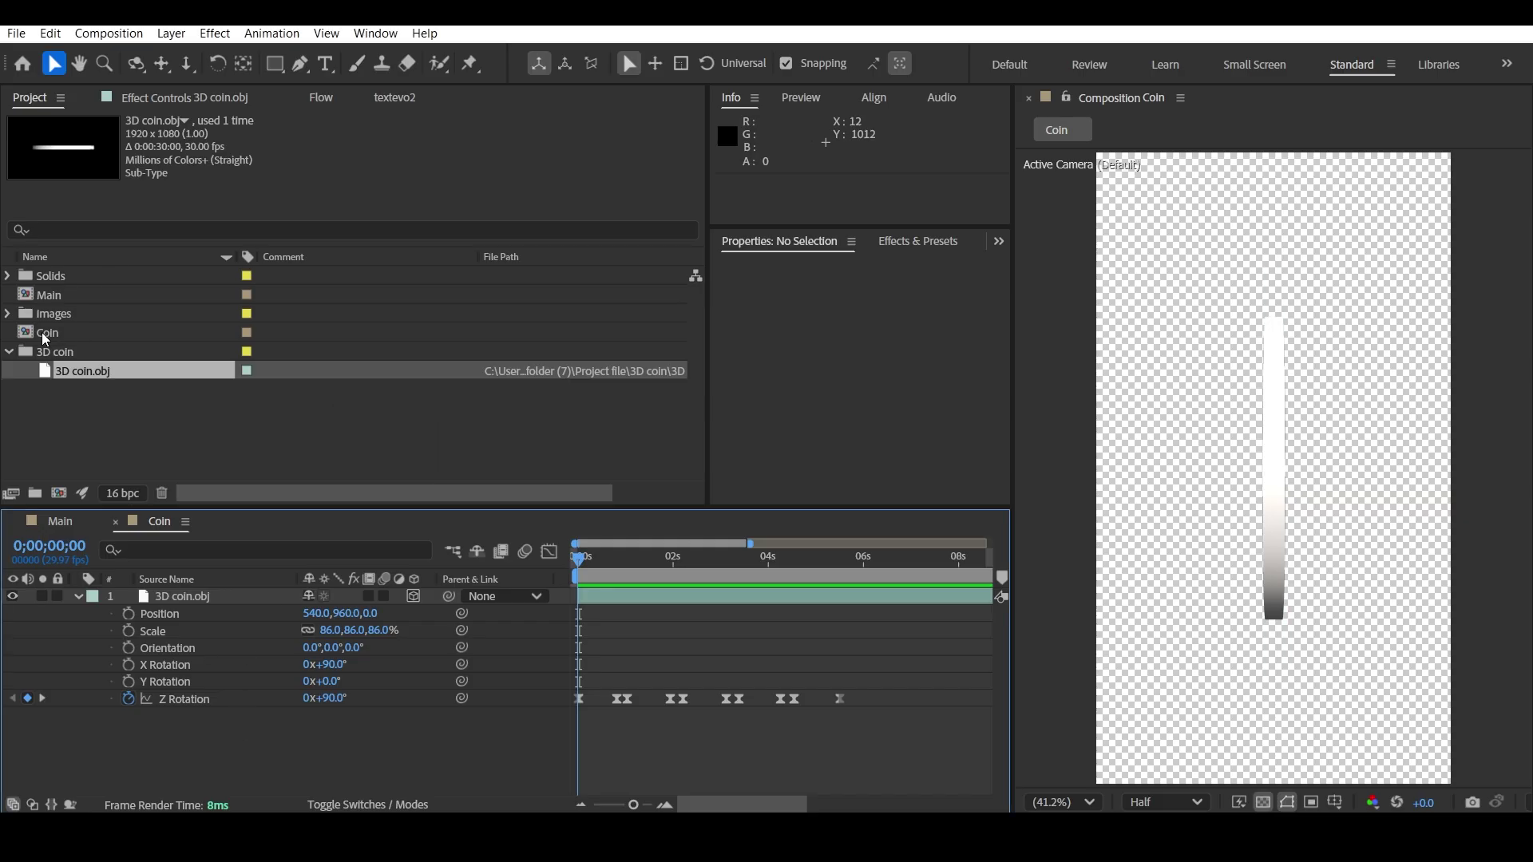
left_click(8, 313)
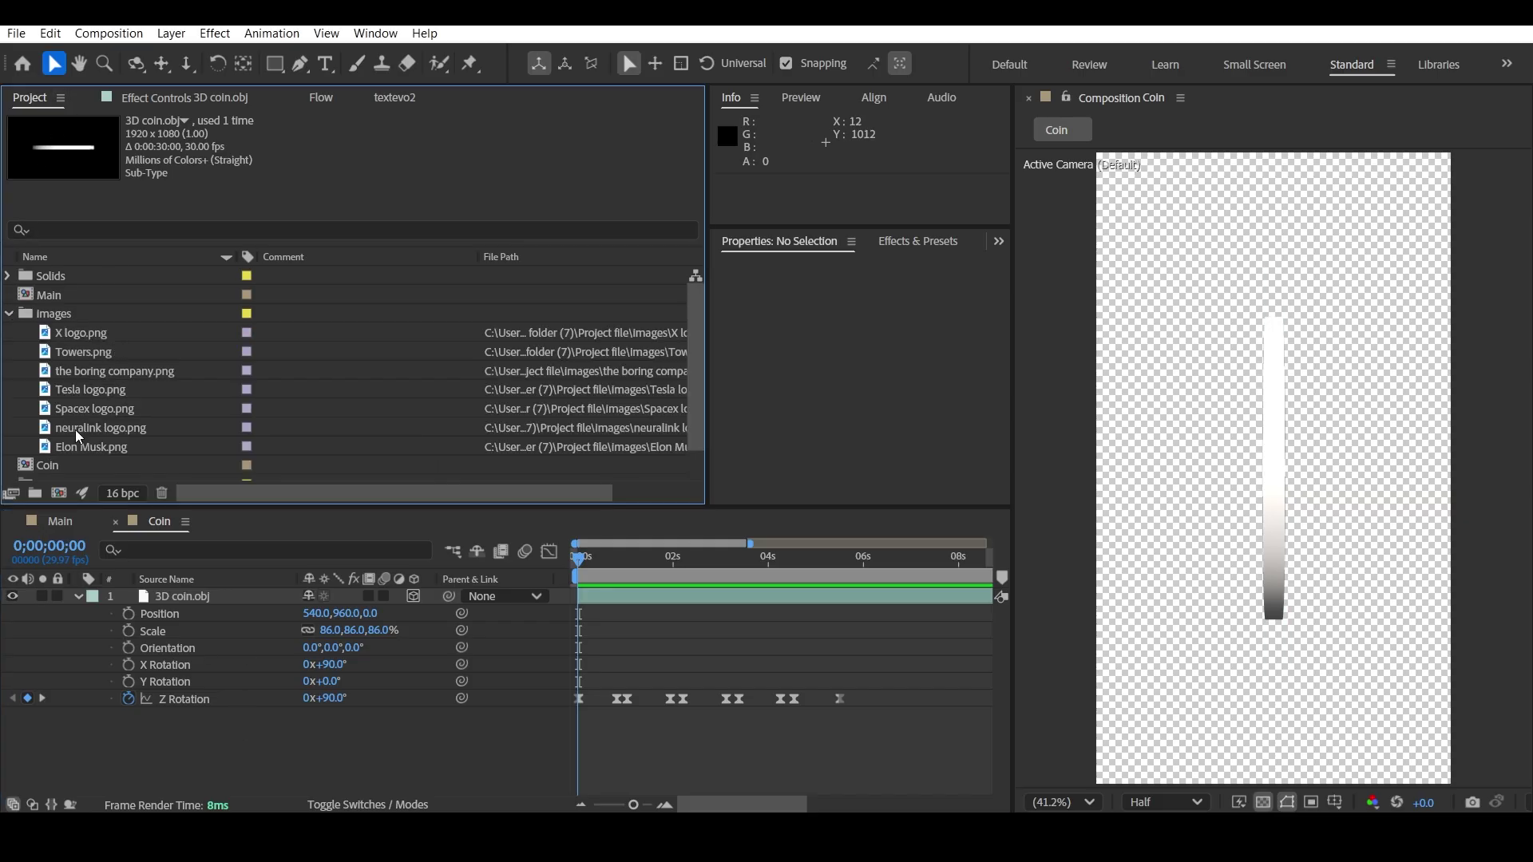
left_click_drag(102, 391, 209, 596)
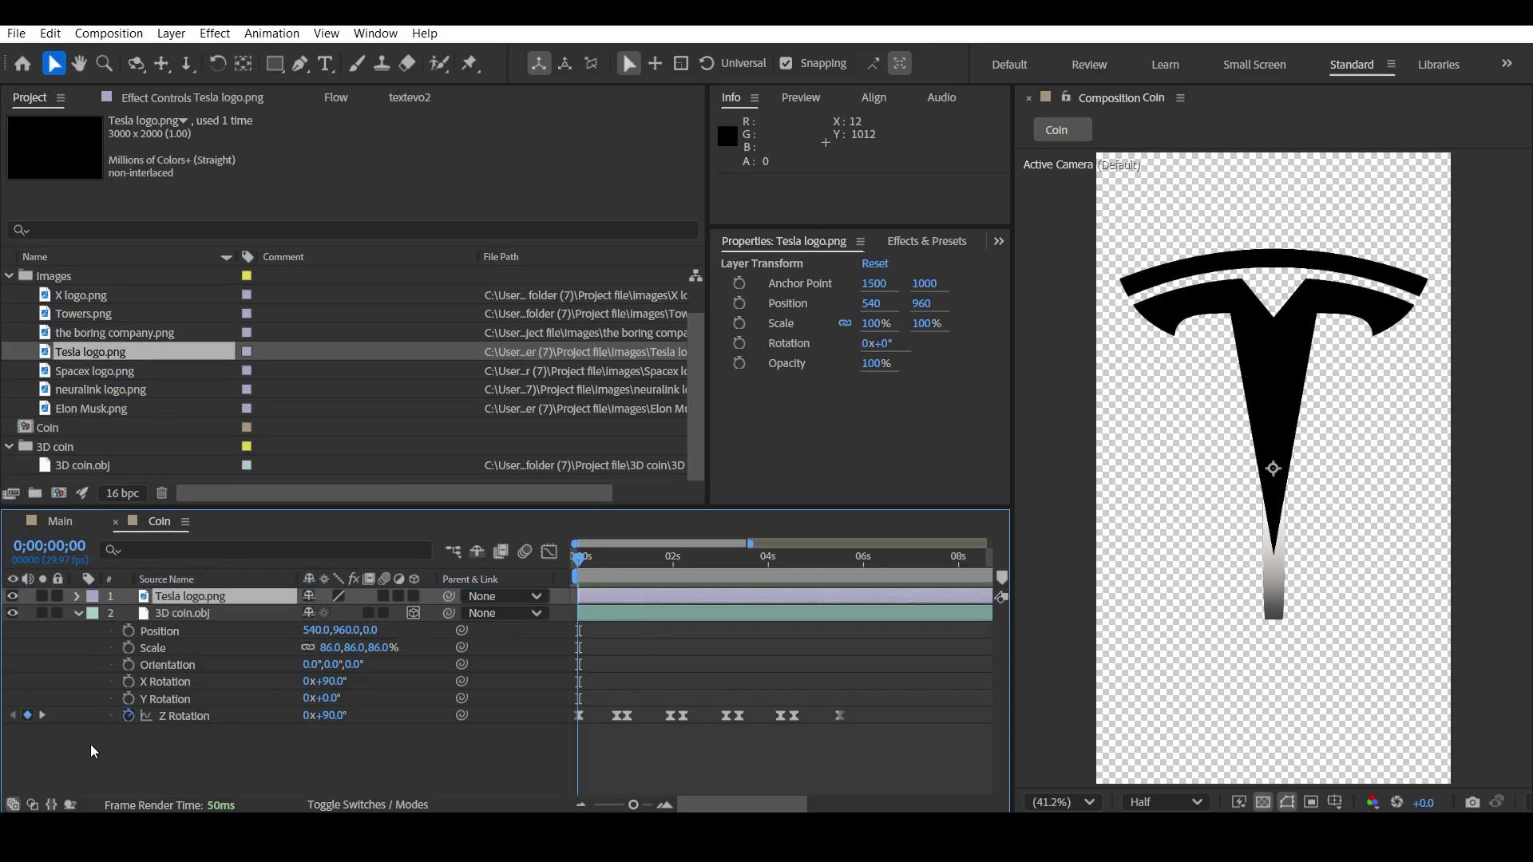
- Go to the coin's 0;00;00;24 keyframe, make the Tesla logo a 3D layer and set its Z position to -30
left_click(43, 715)
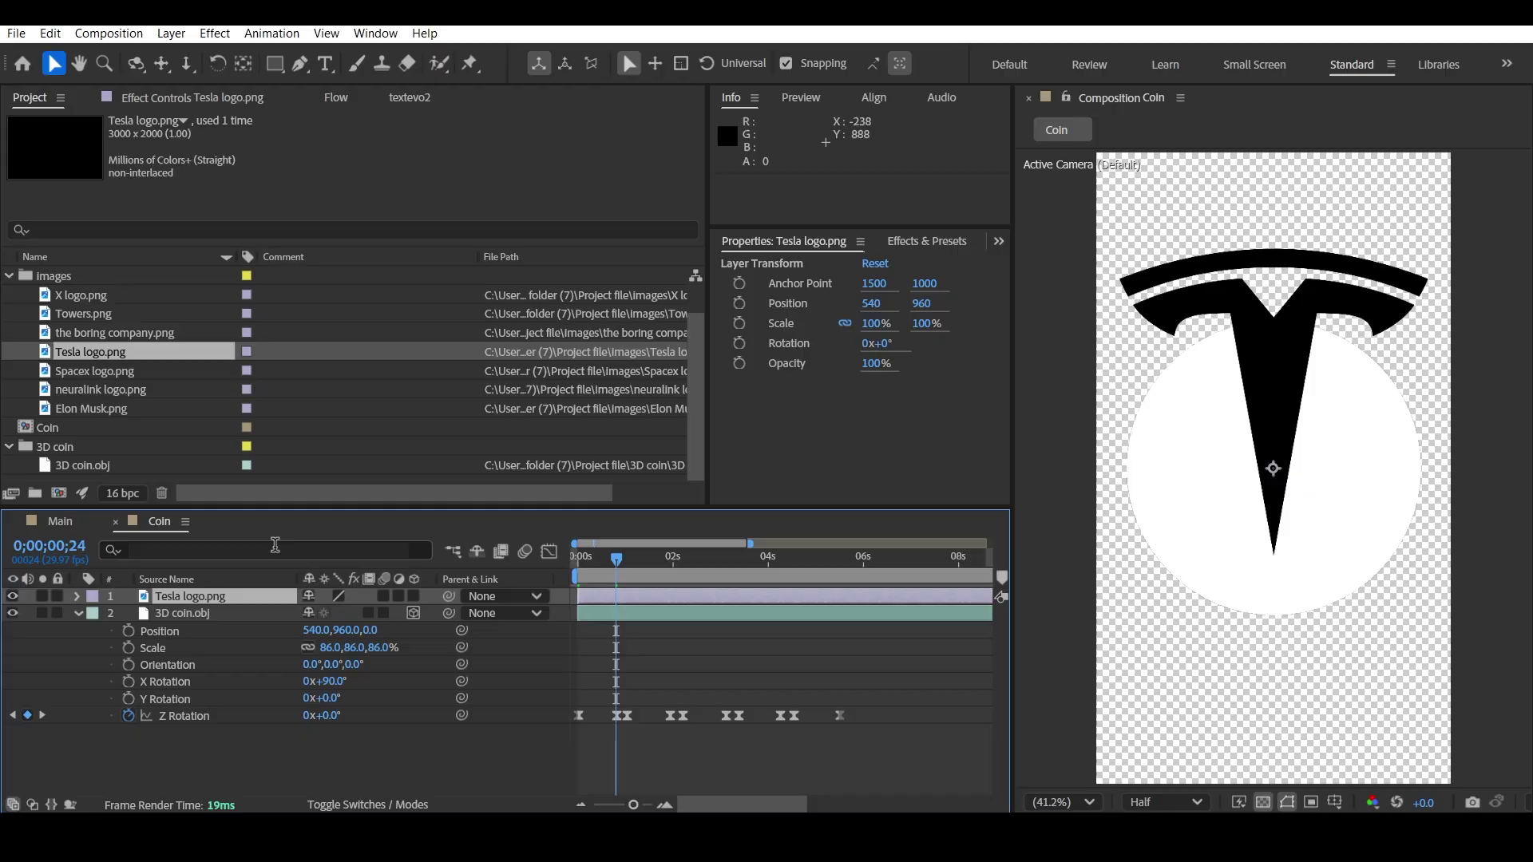
left_click(415, 596)
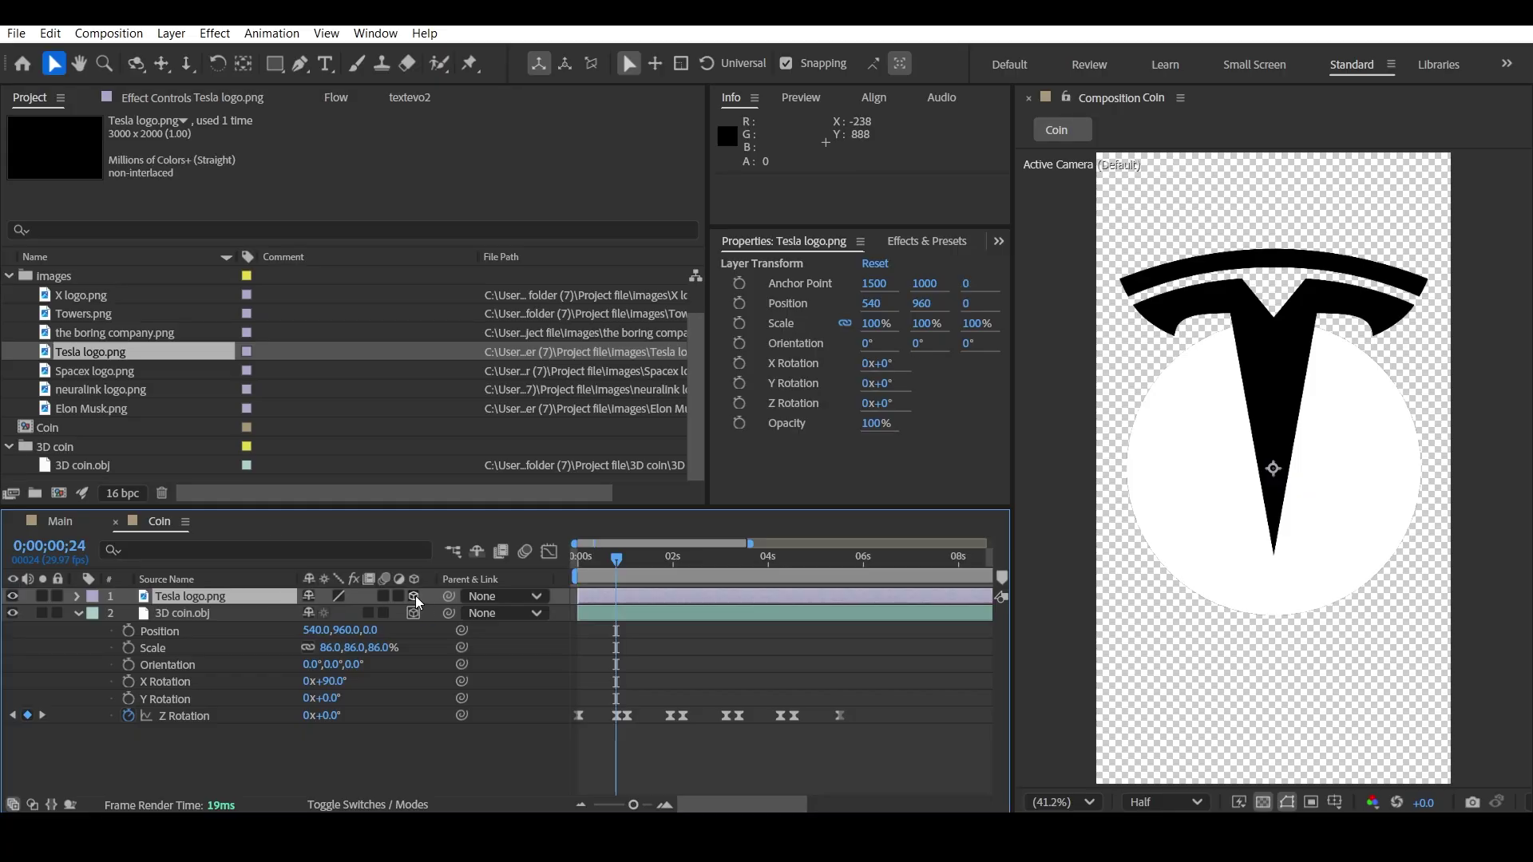
left_click(194, 597)
key("p")
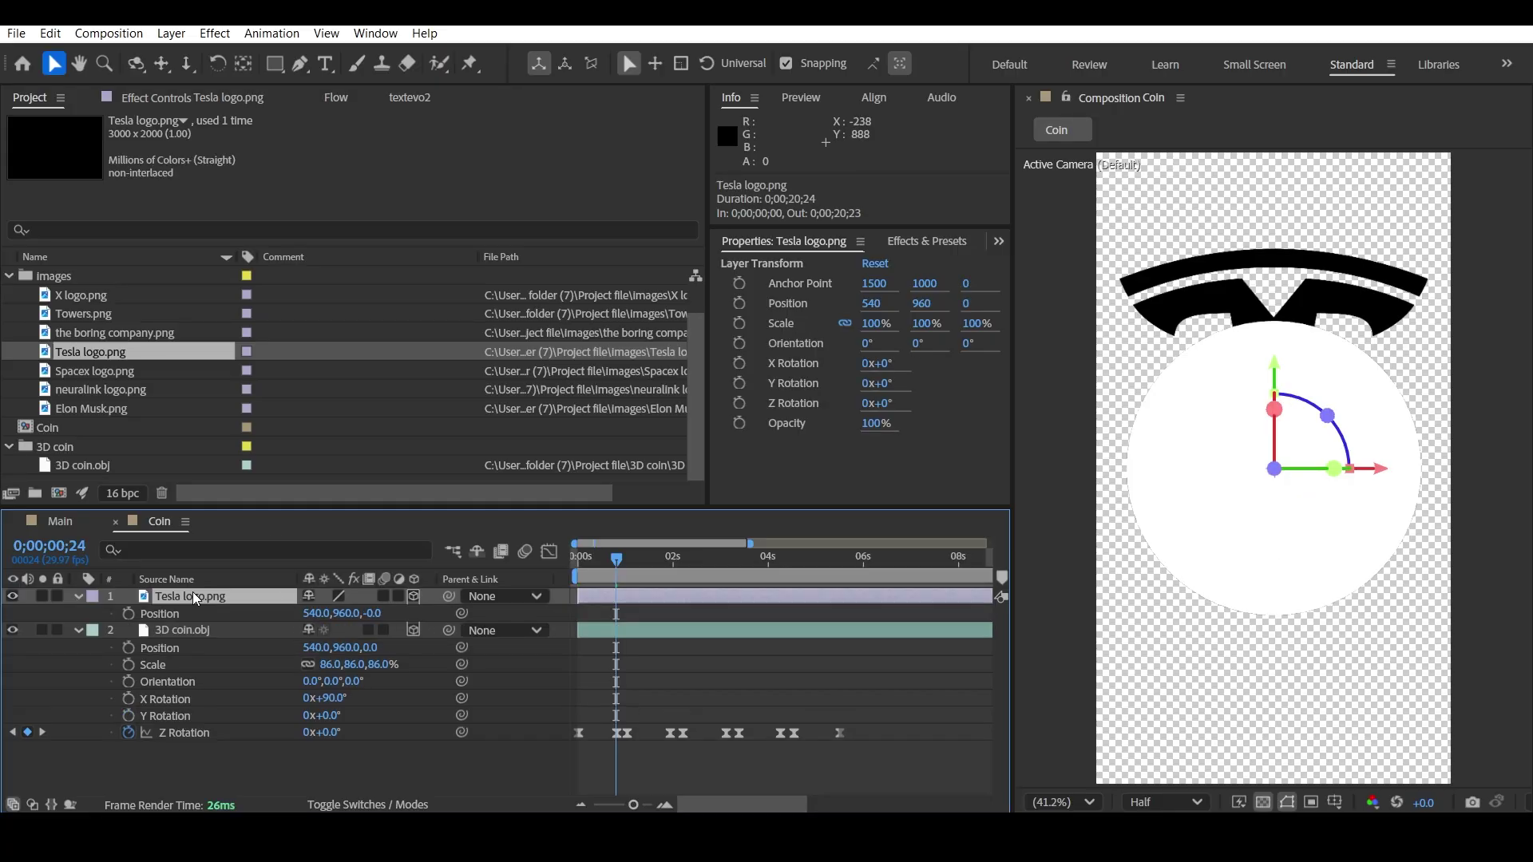
left_click_drag(375, 614, 338, 594)
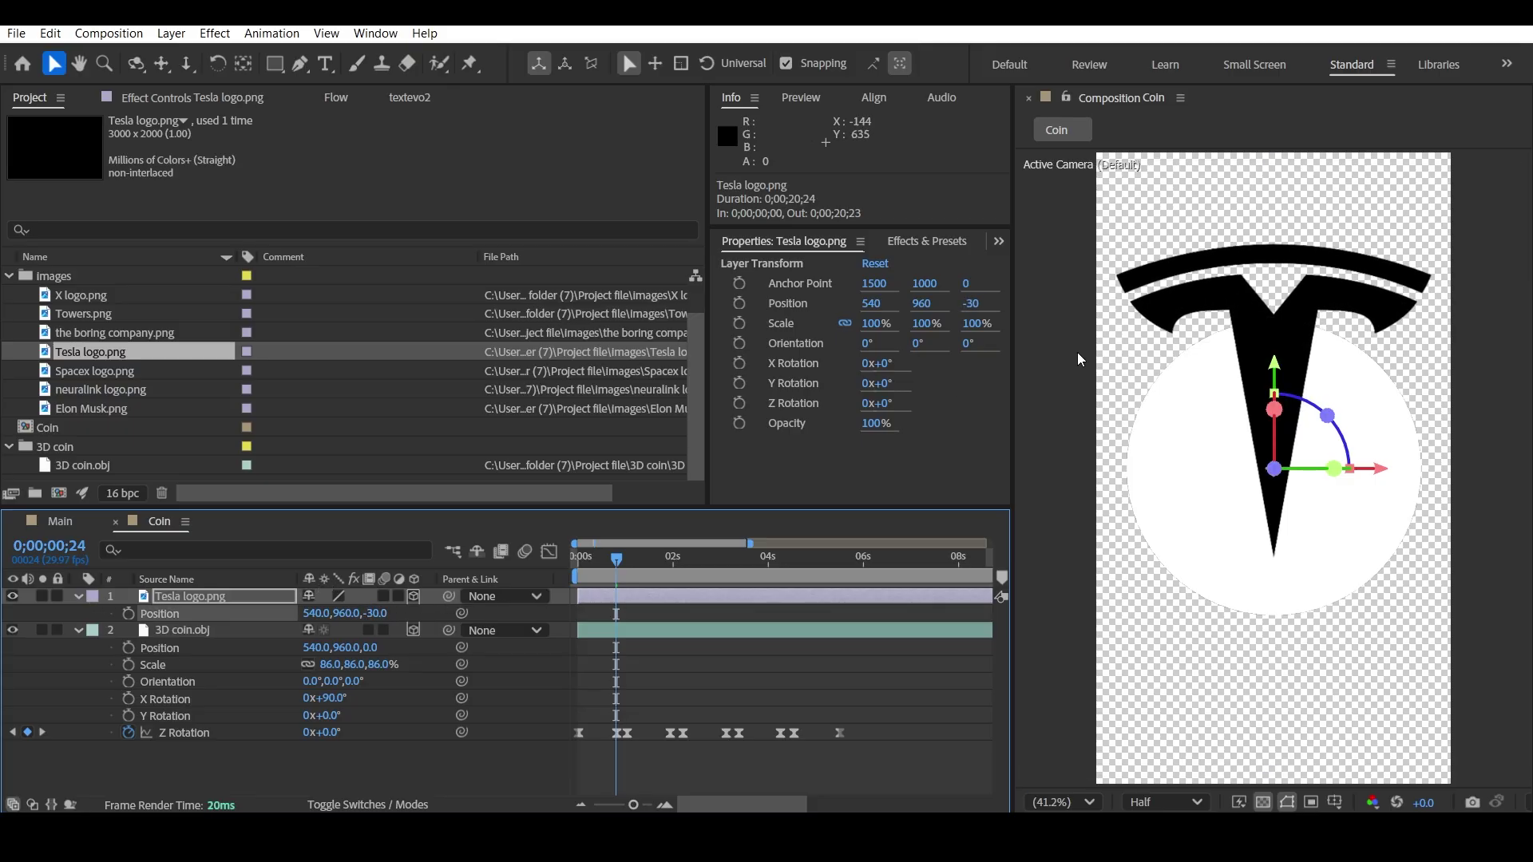
- Fit the Tesla logo onto the coin face by setting its Y position to 1098 and its scale to 53%
key("shift+Down")
key("shift+Down")
key("shift+Down")
key("shift+Down")
key("shift+Down")
key("shift+Down")
key("shift+Down")
key("shift+Down")
key("shift+Down")
key("shift+Down")
key("shift+Down")
key("shift+Down")
key("shift+Down")
key("shift+Down")
key("shift+Down")
key("shift+Down")
key("shift+Down")
key("shift+Down")
key("shift+Down")
key("shift+Down")
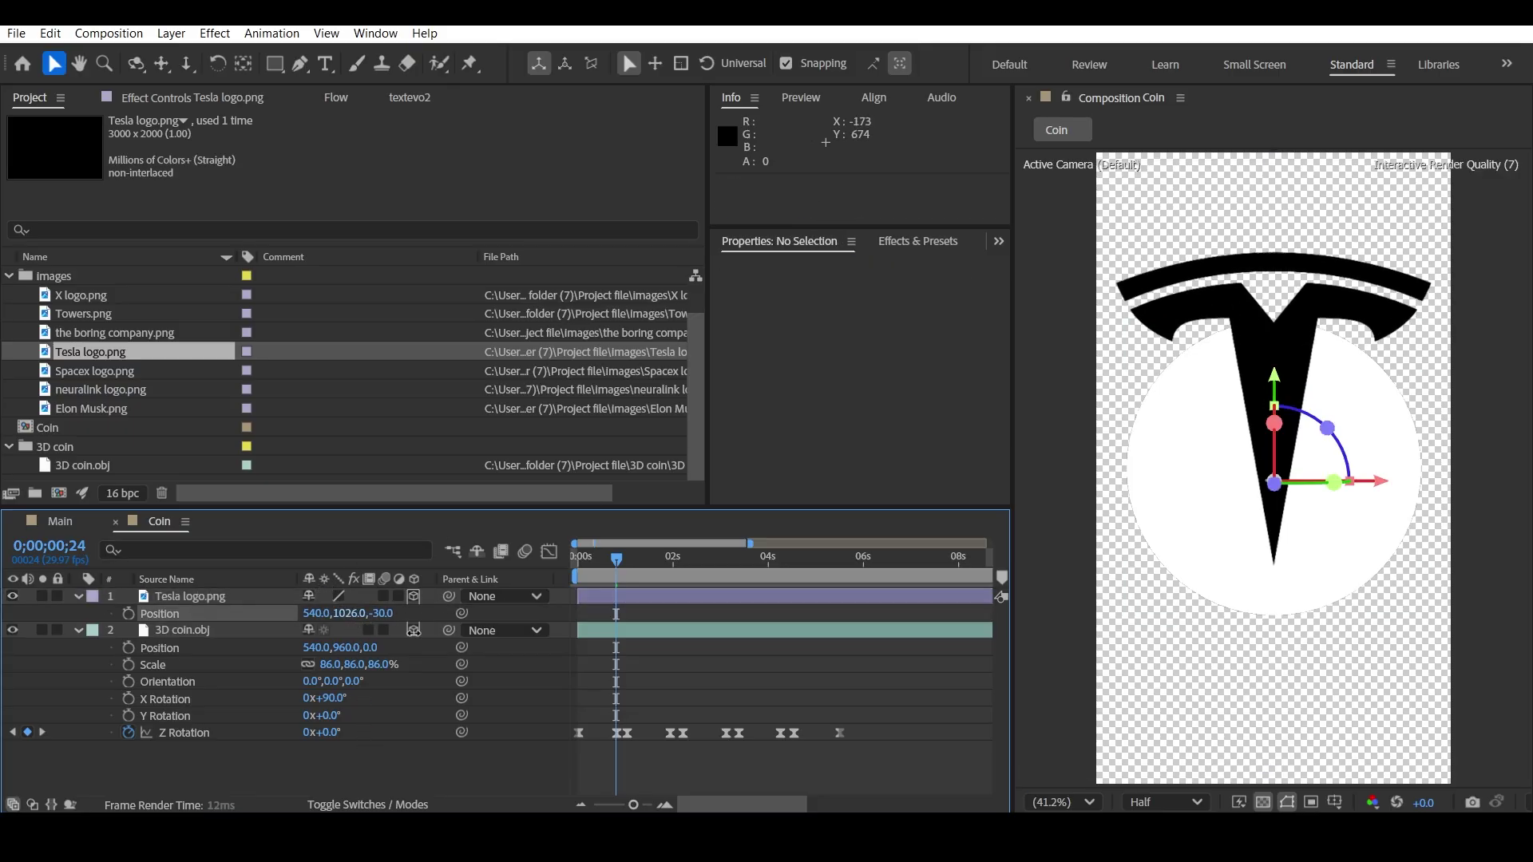
left_click(192, 613)
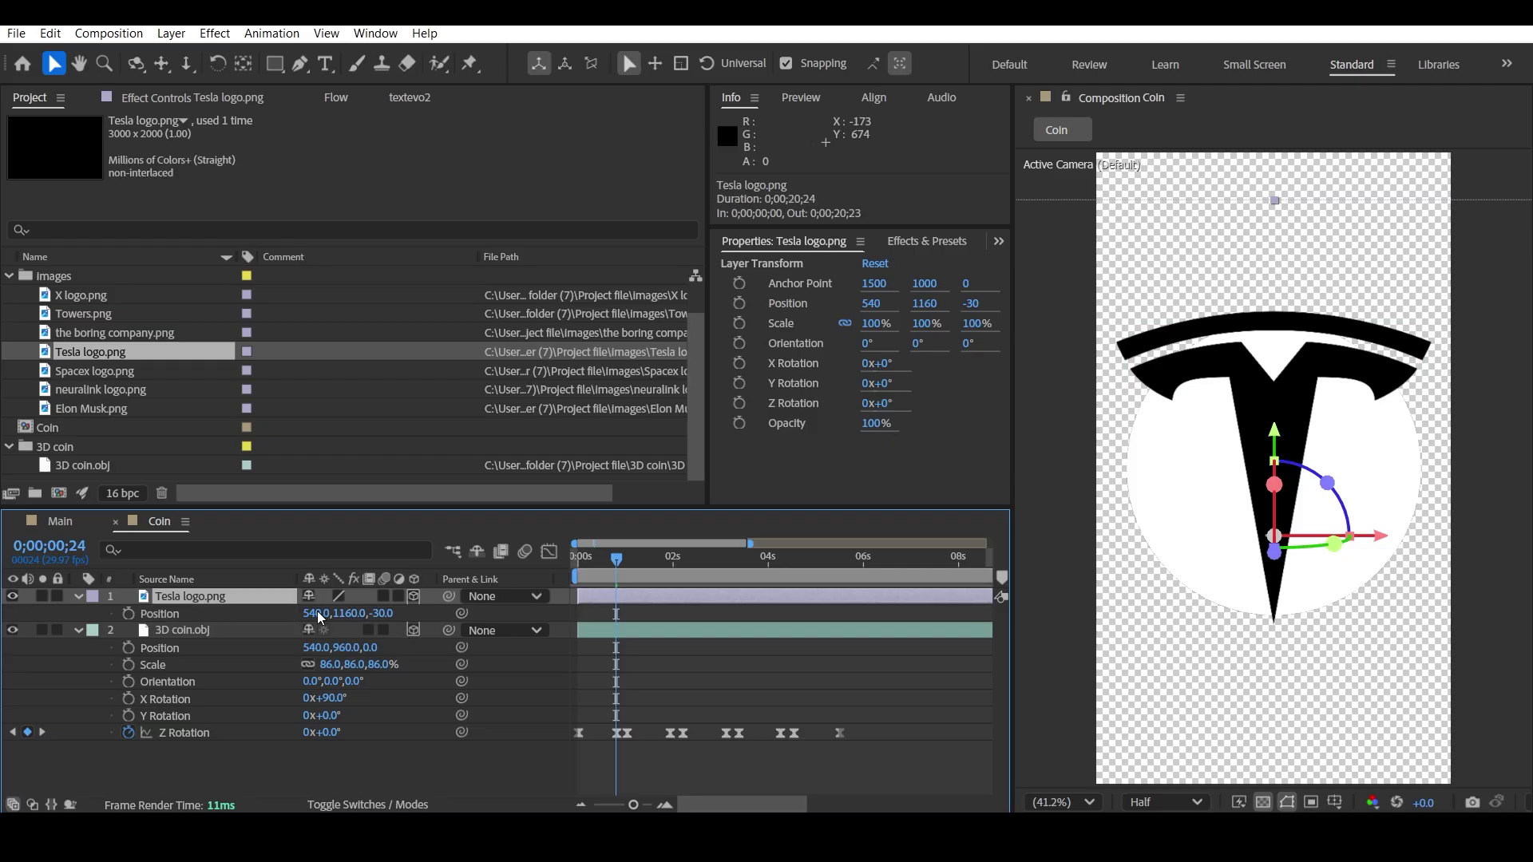
key("shift+s")
mouse_move(343, 630)
left_mouse_down()
mouse_move(315, 629)
mouse_move(329, 610)
mouse_move(304, 599)
mouse_move(345, 639)
left_mouse_up()
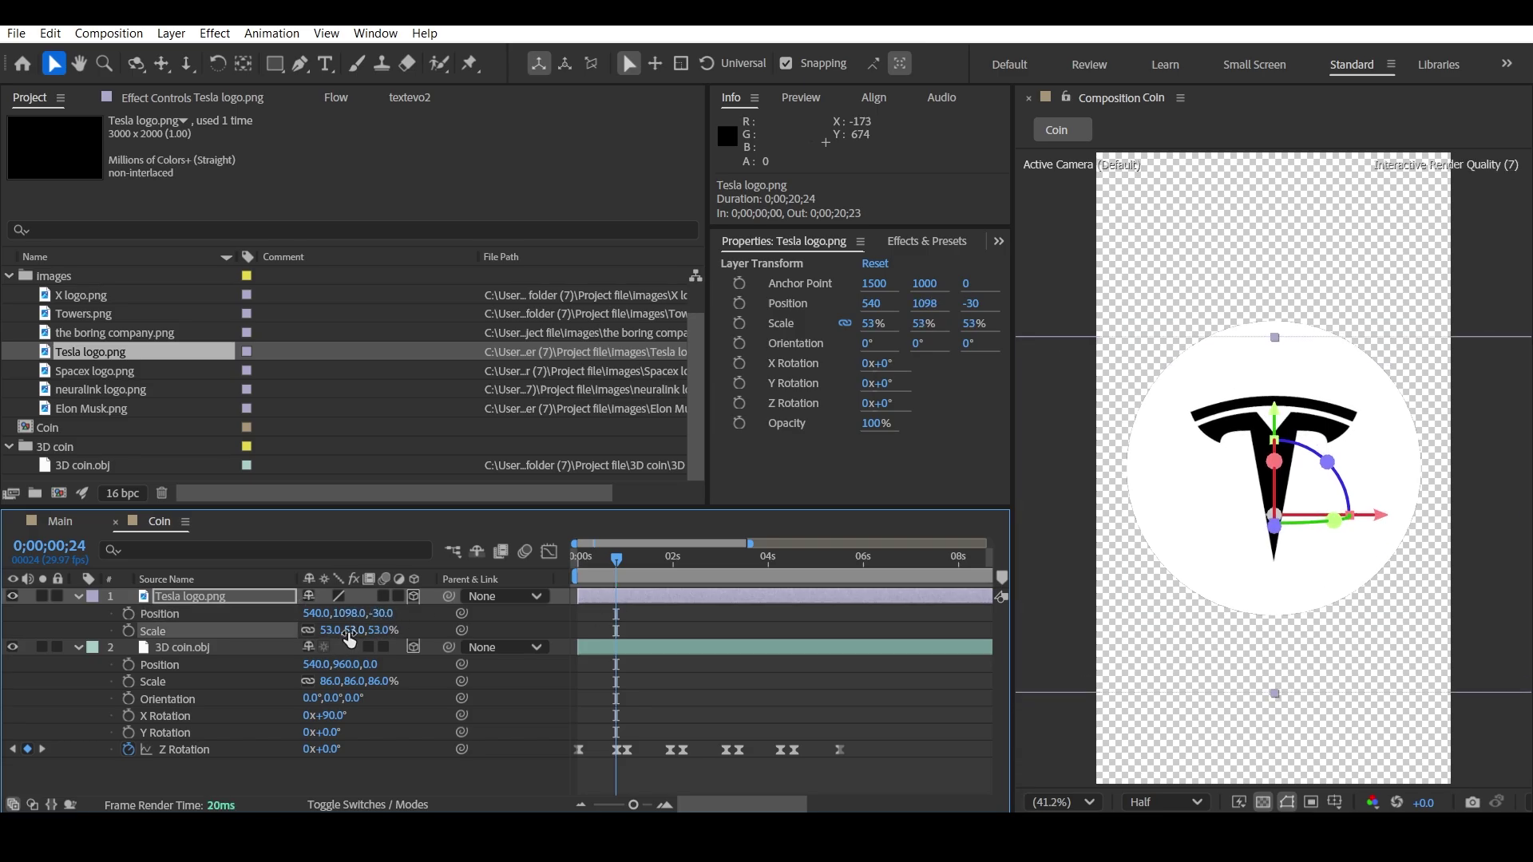
left_click(400, 788)
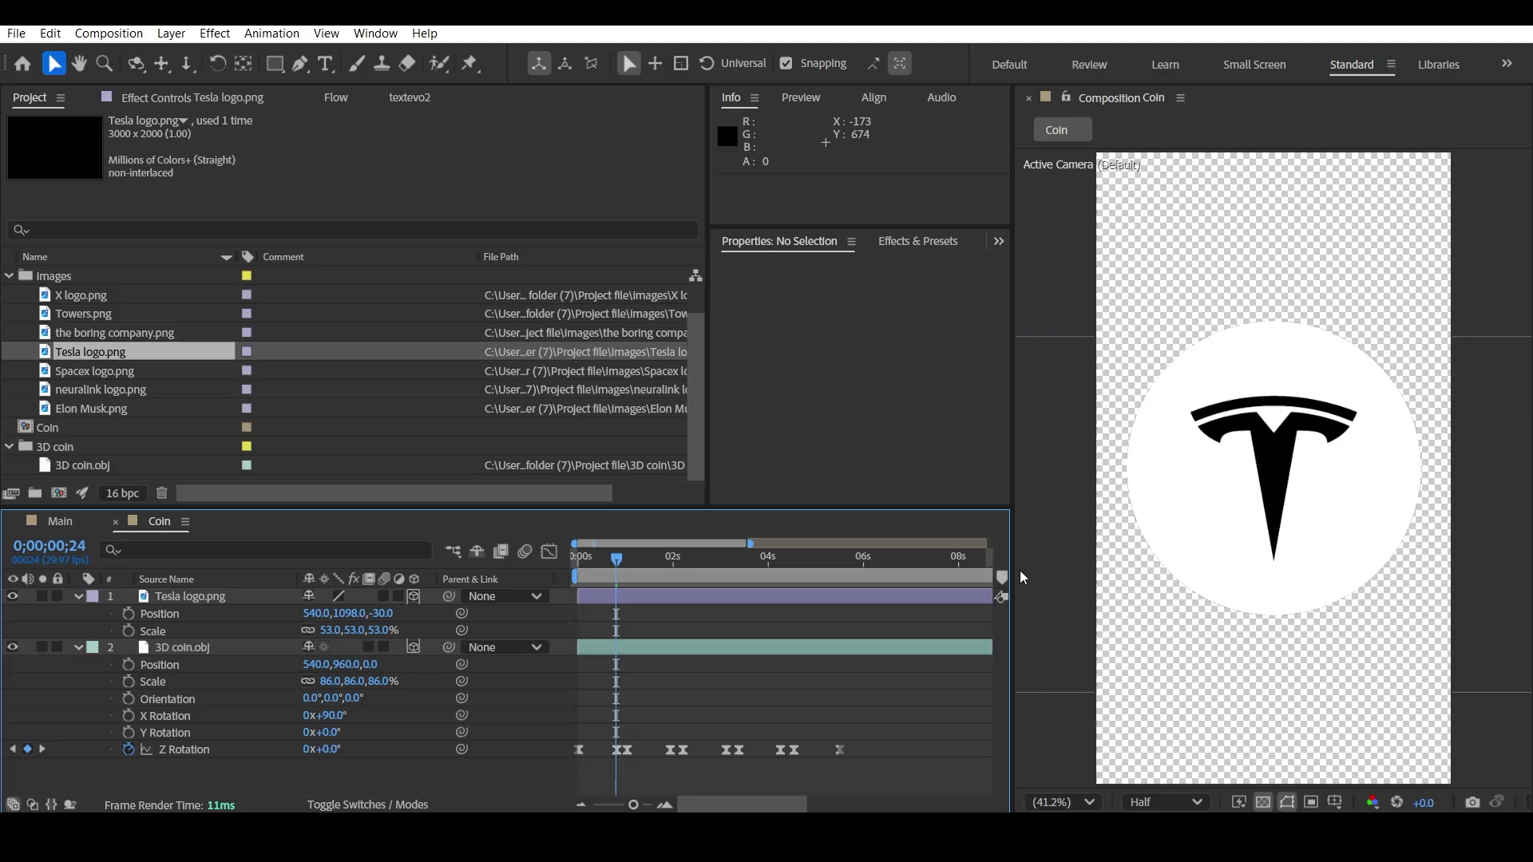
- Set the Tesla logo's Z position to -25 so it sits closer to the coin's face
scroll(1018, 570, "up", 1)
mouse_move(389, 613)
left_mouse_down()
mouse_move(417, 619)
mouse_move(395, 615)
left_mouse_up()
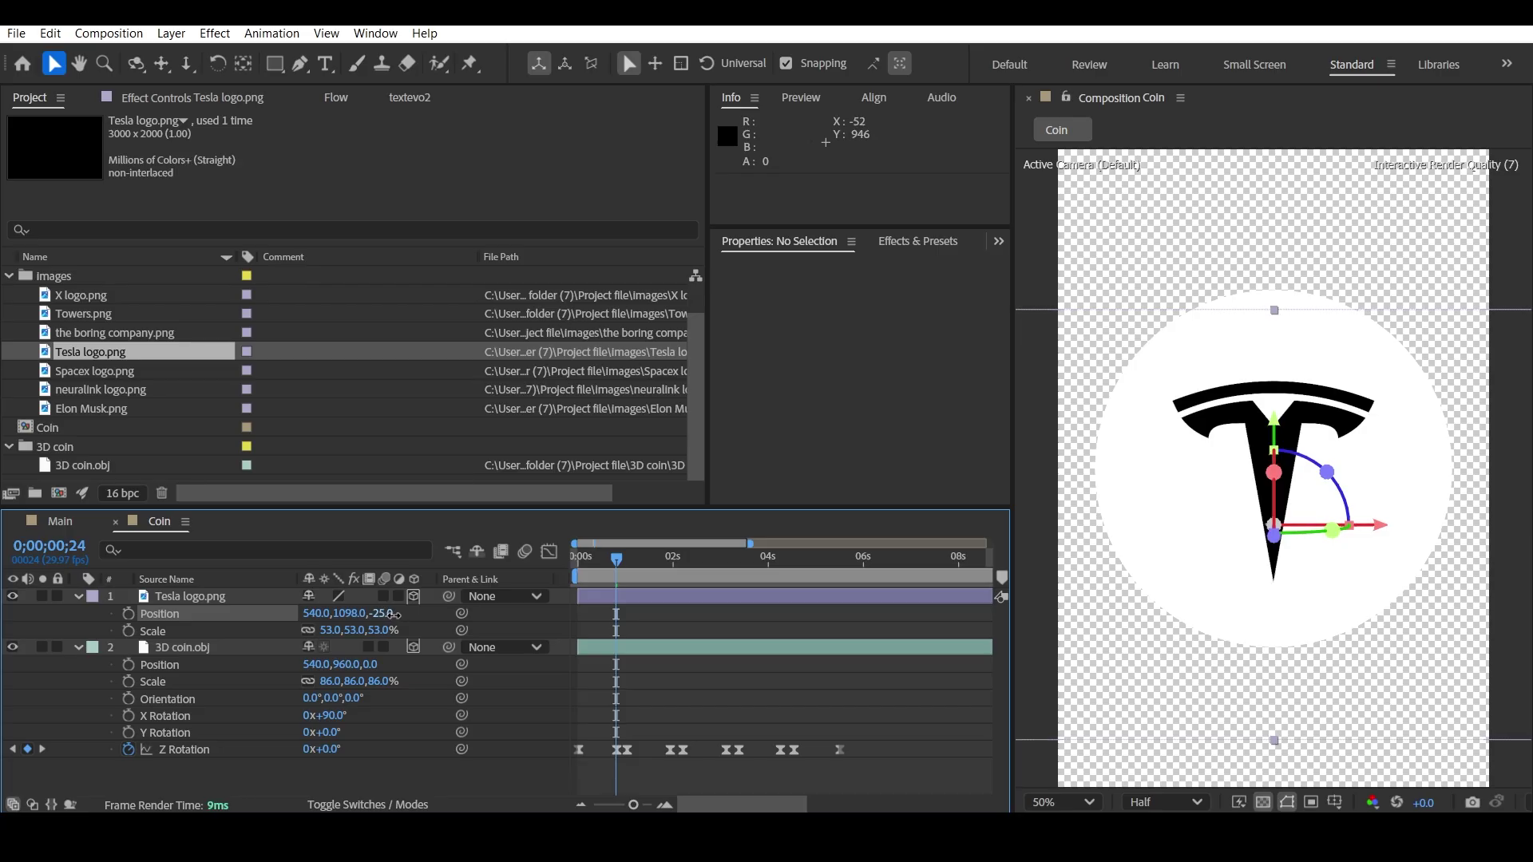
left_click(389, 613)
- Collapse both layers' properties and parent the Tesla logo layer to 3D coin.obj
left_click(78, 596)
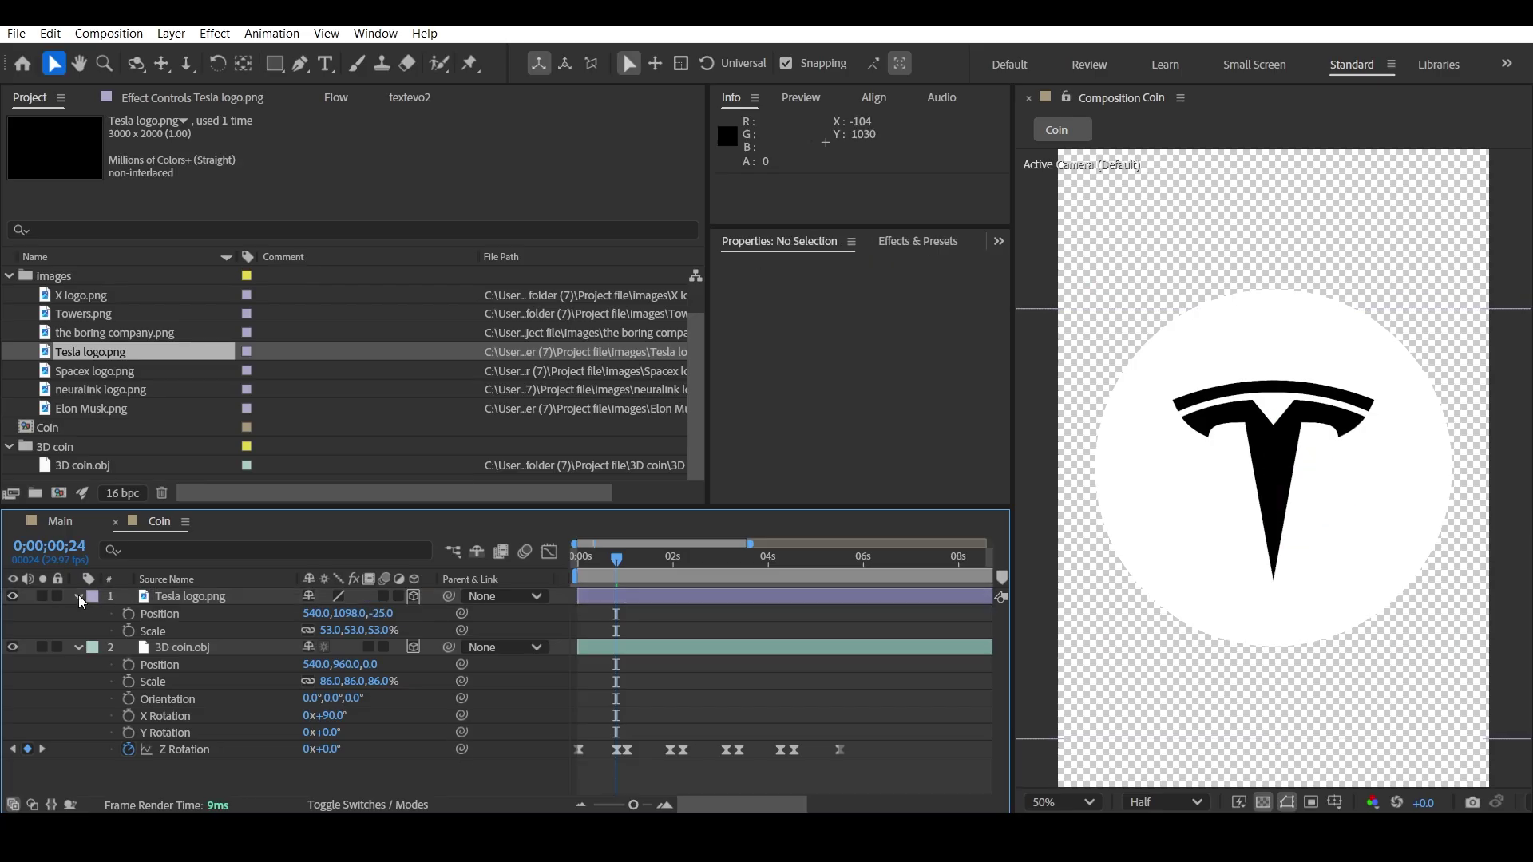
left_click(76, 614)
left_click_drag(450, 597, 234, 625)
left_click_drag(170, 622, 176, 614)
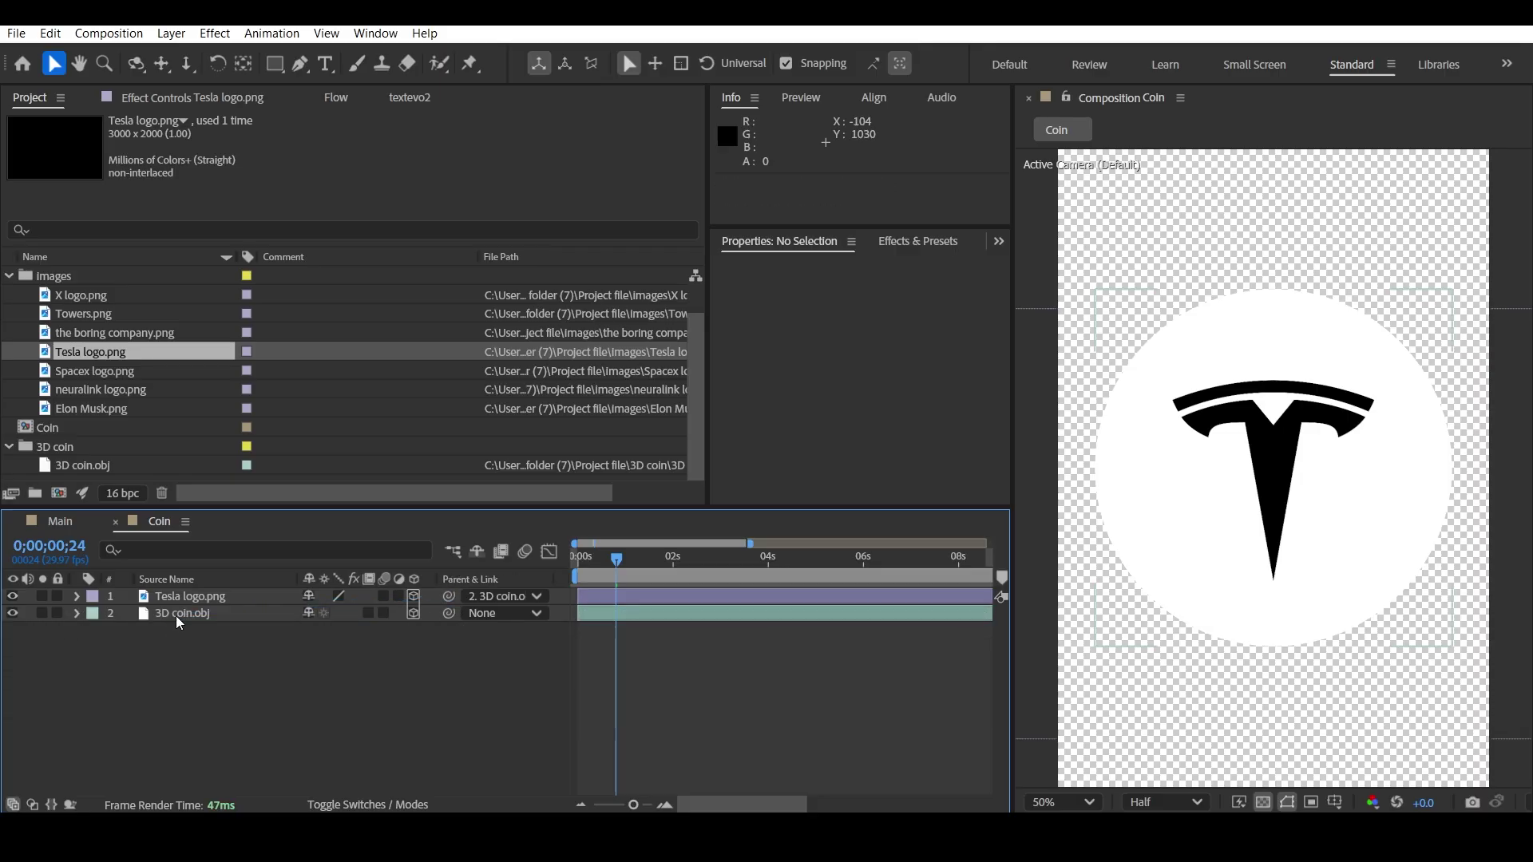
- Split the Tesla logo layer at the coin's 0;00;01;28 keyframe, delete the second part and preview the animation from the start
left_click(231, 616)
key("r")
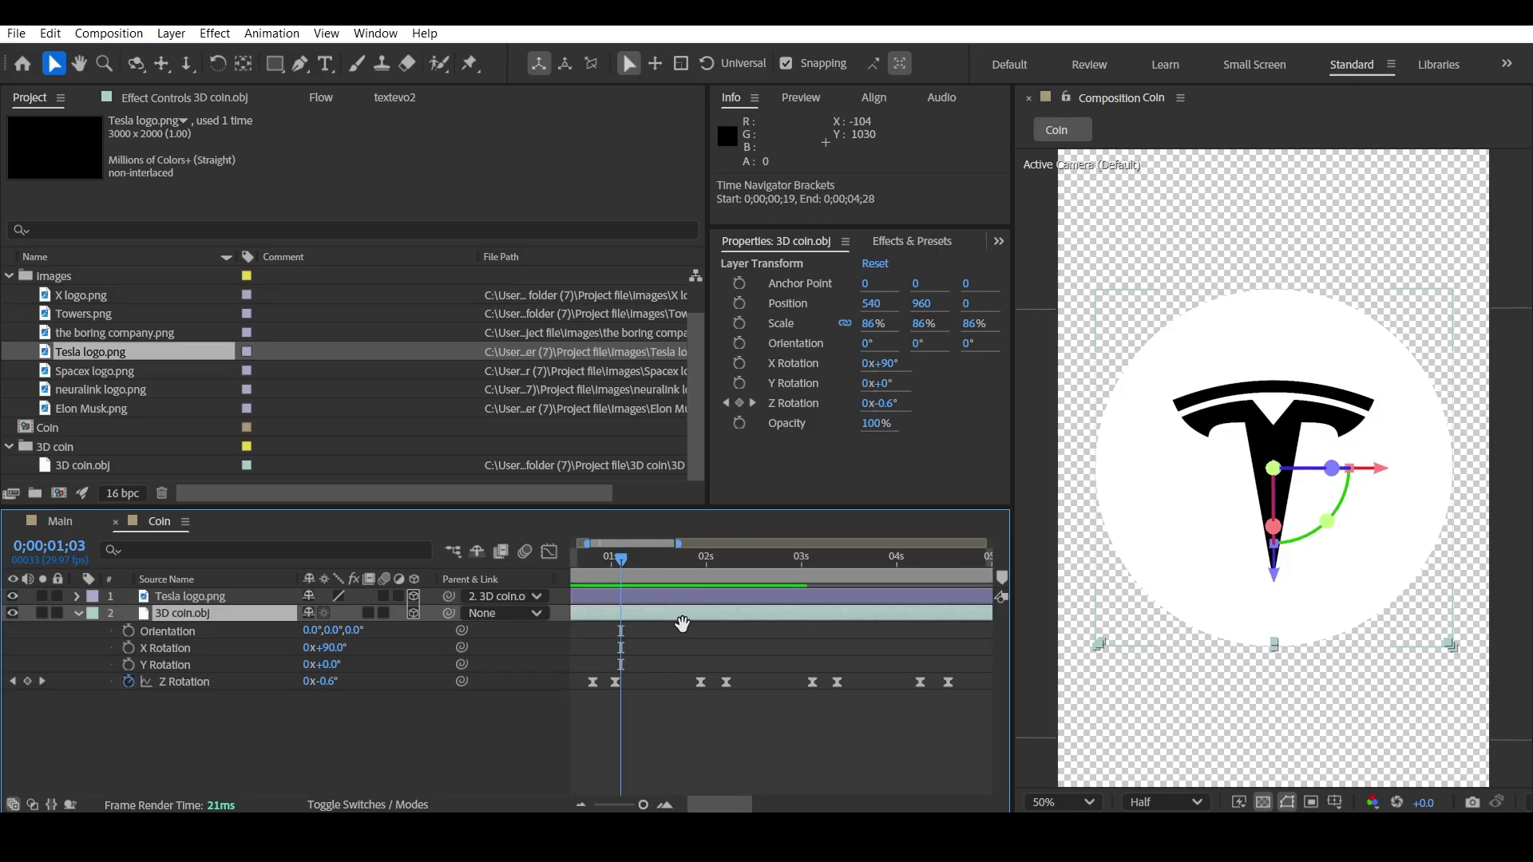
key("=")
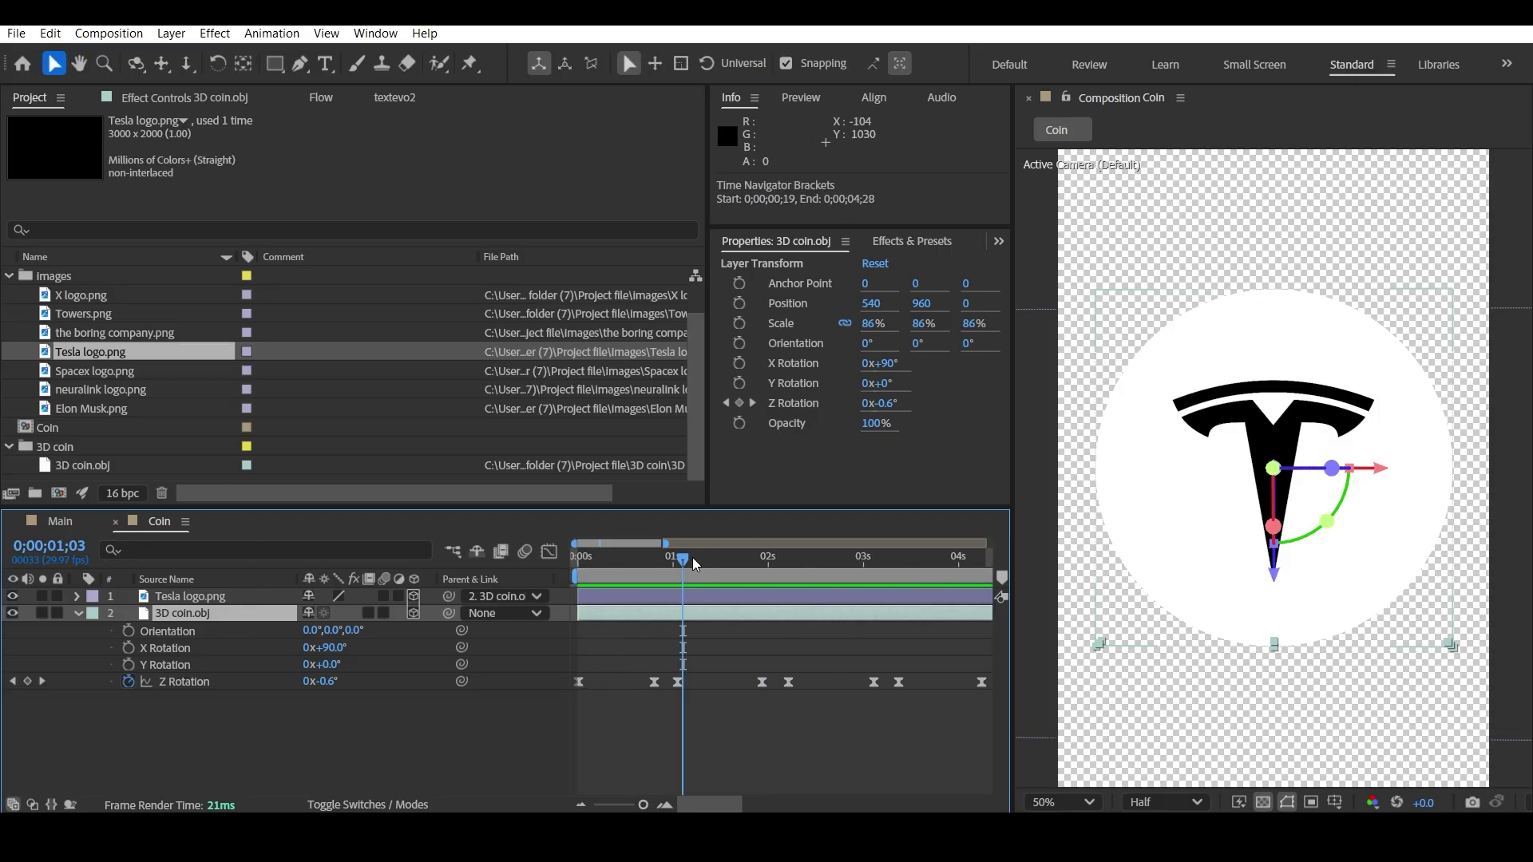
left_click_drag(692, 557, 760, 572)
key("minus")
key("minus")
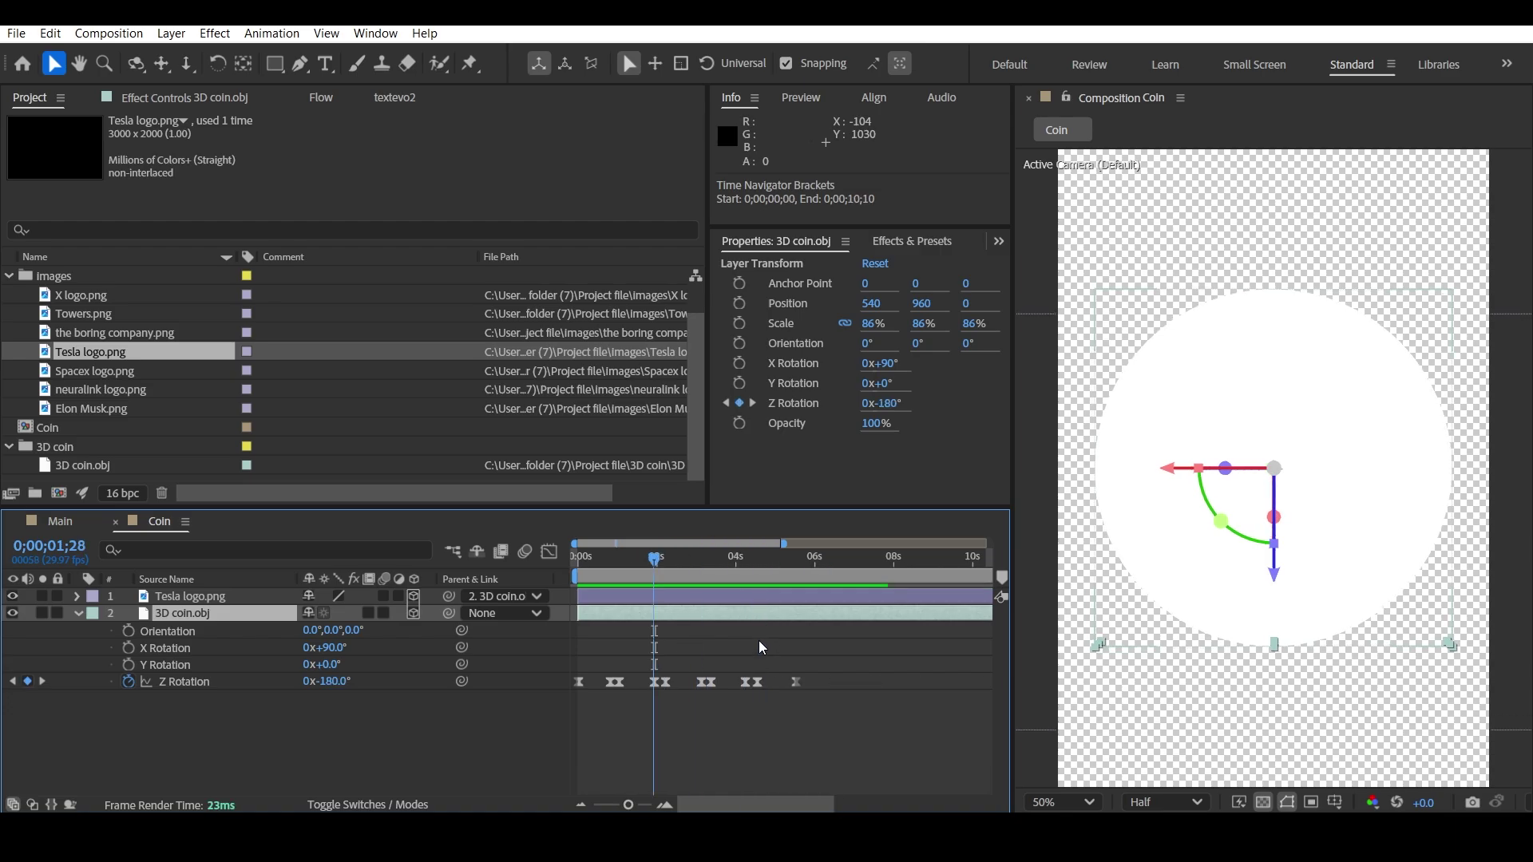
left_click(649, 594)
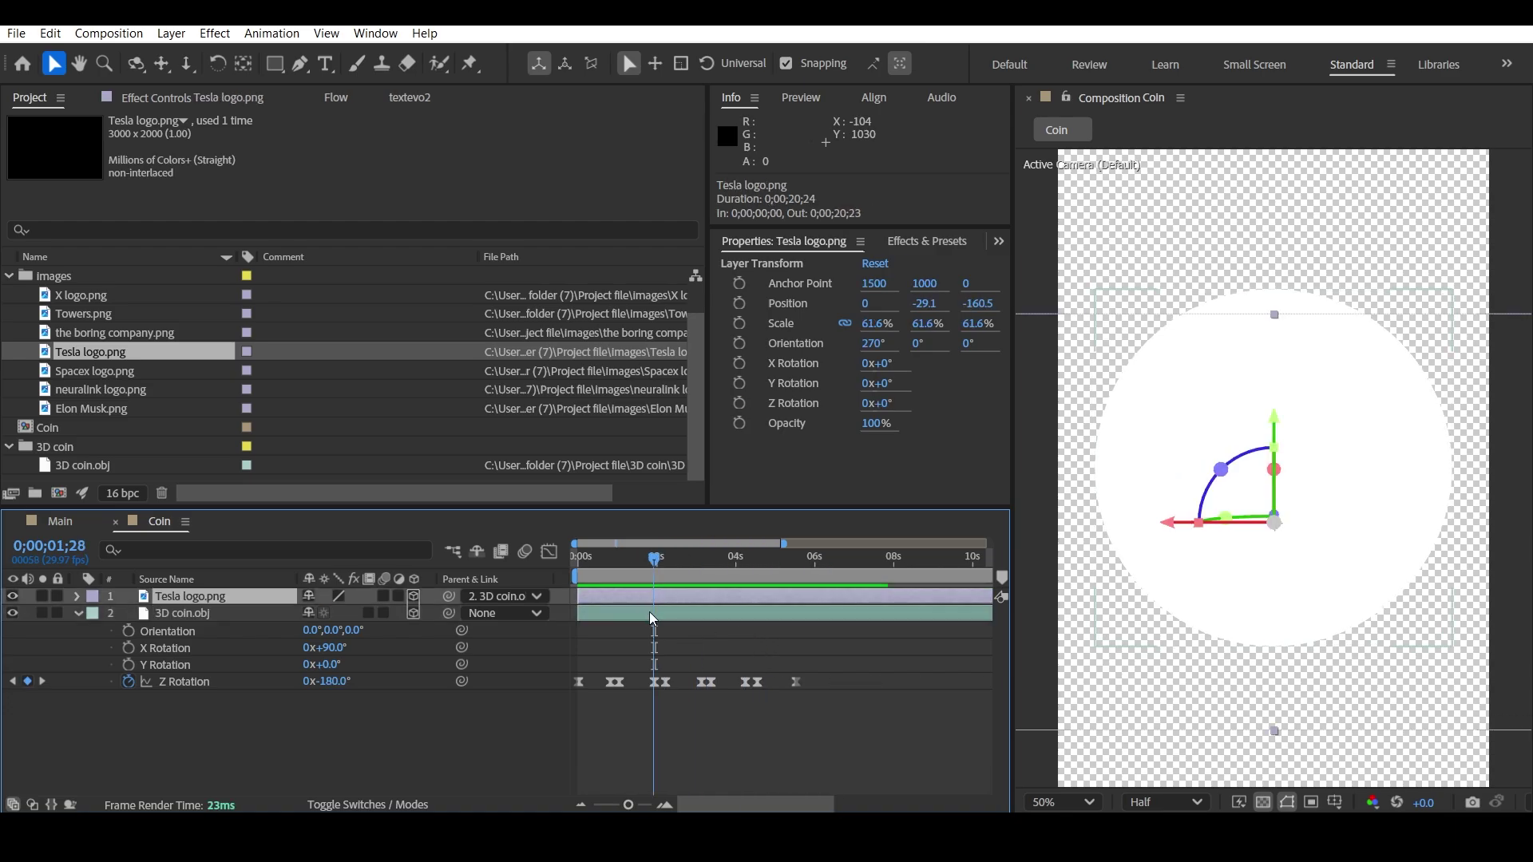
key("ctrl+shift+d")
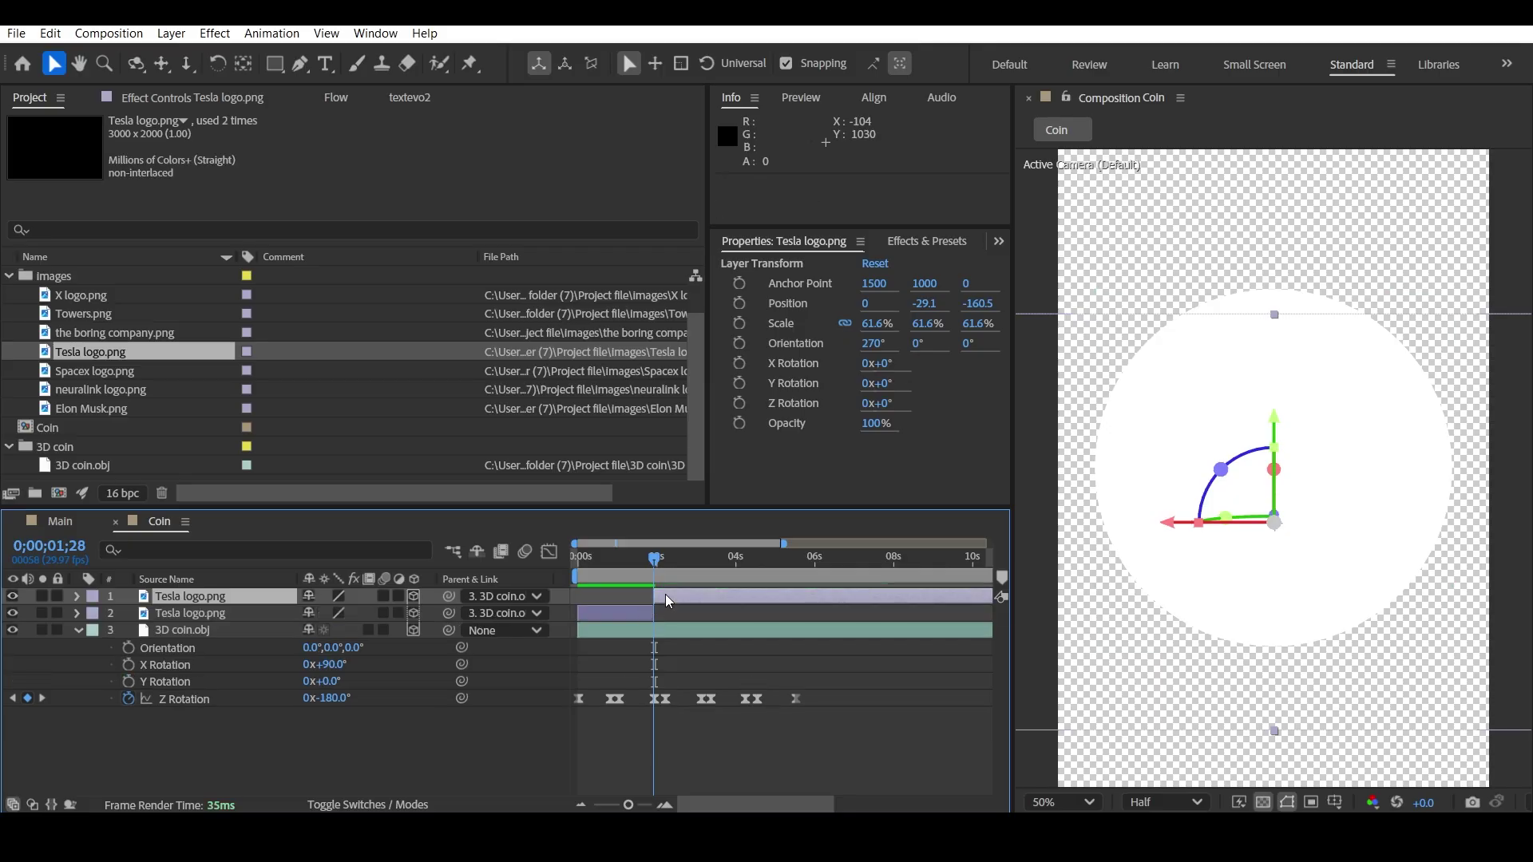
key("Delete")
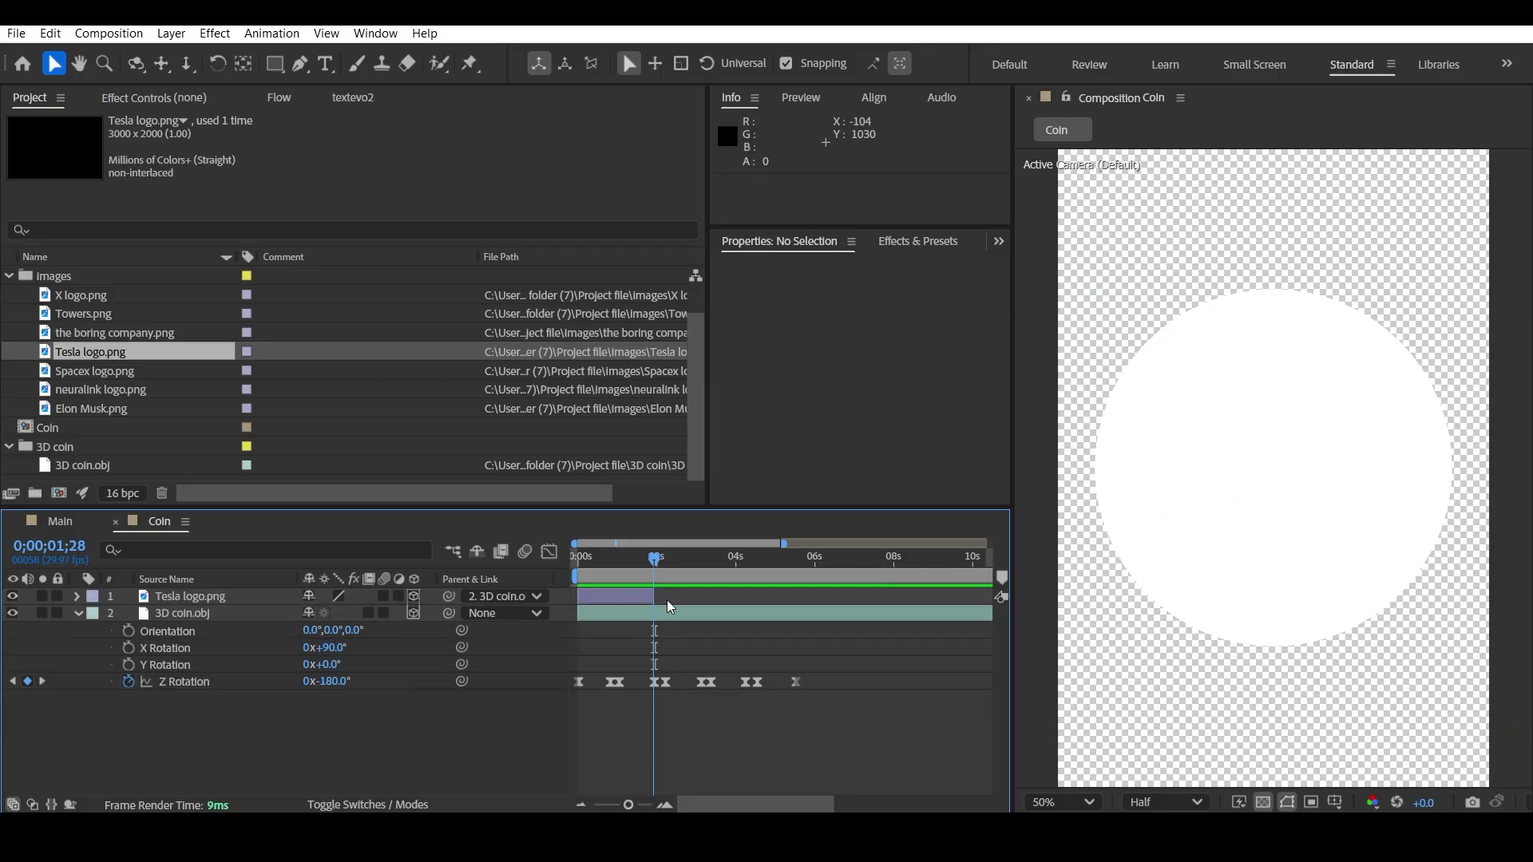
left_click_drag(644, 559, 561, 567)
key("space")
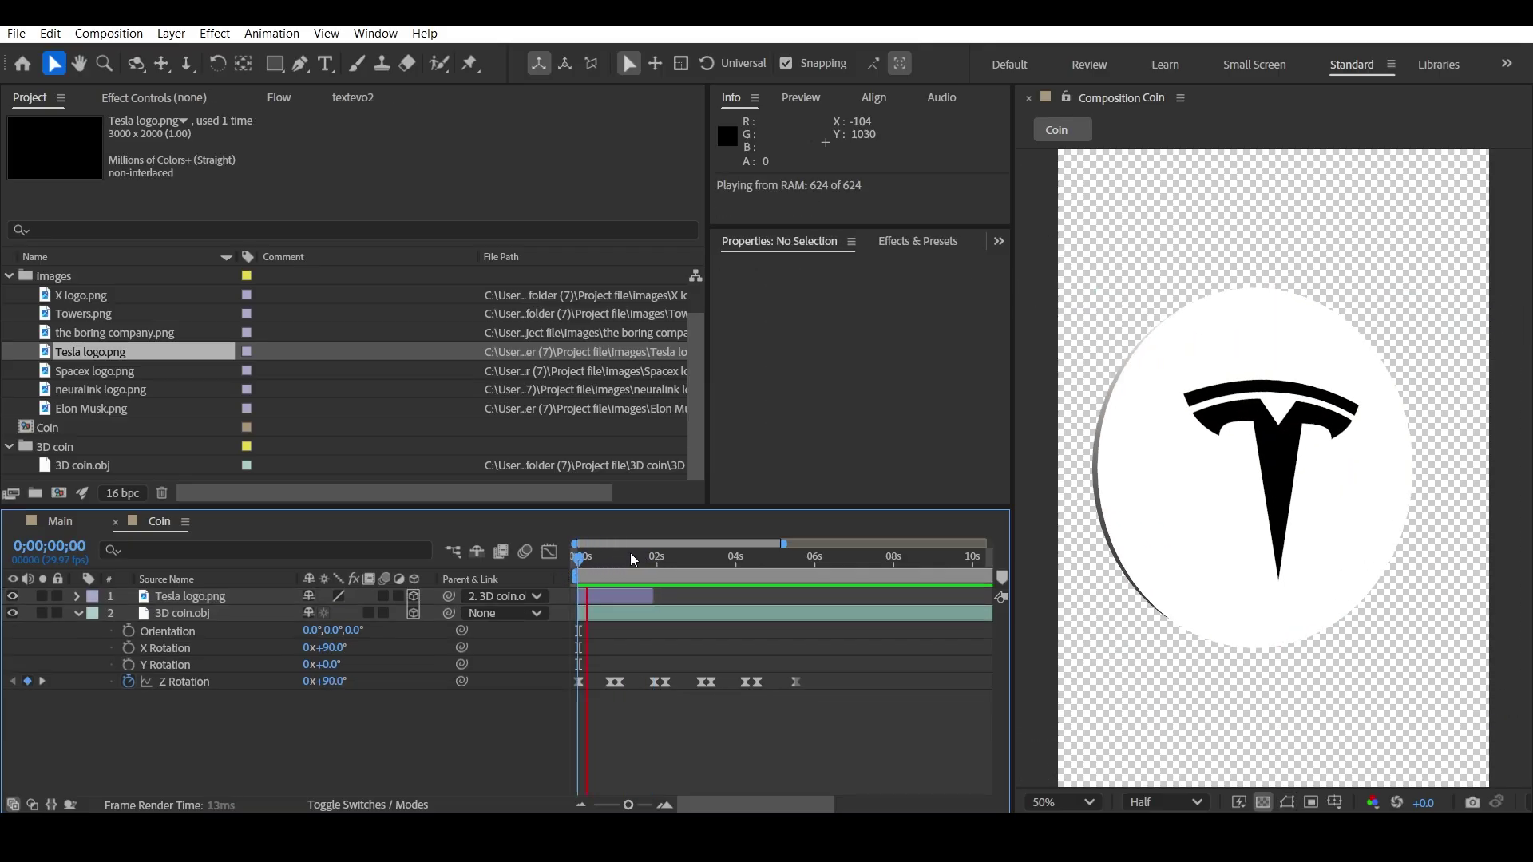
- Move to 0;00;02;00 and add Spacex logo.png to the Coin composition as the top layer
left_click(661, 557)
key("equal")
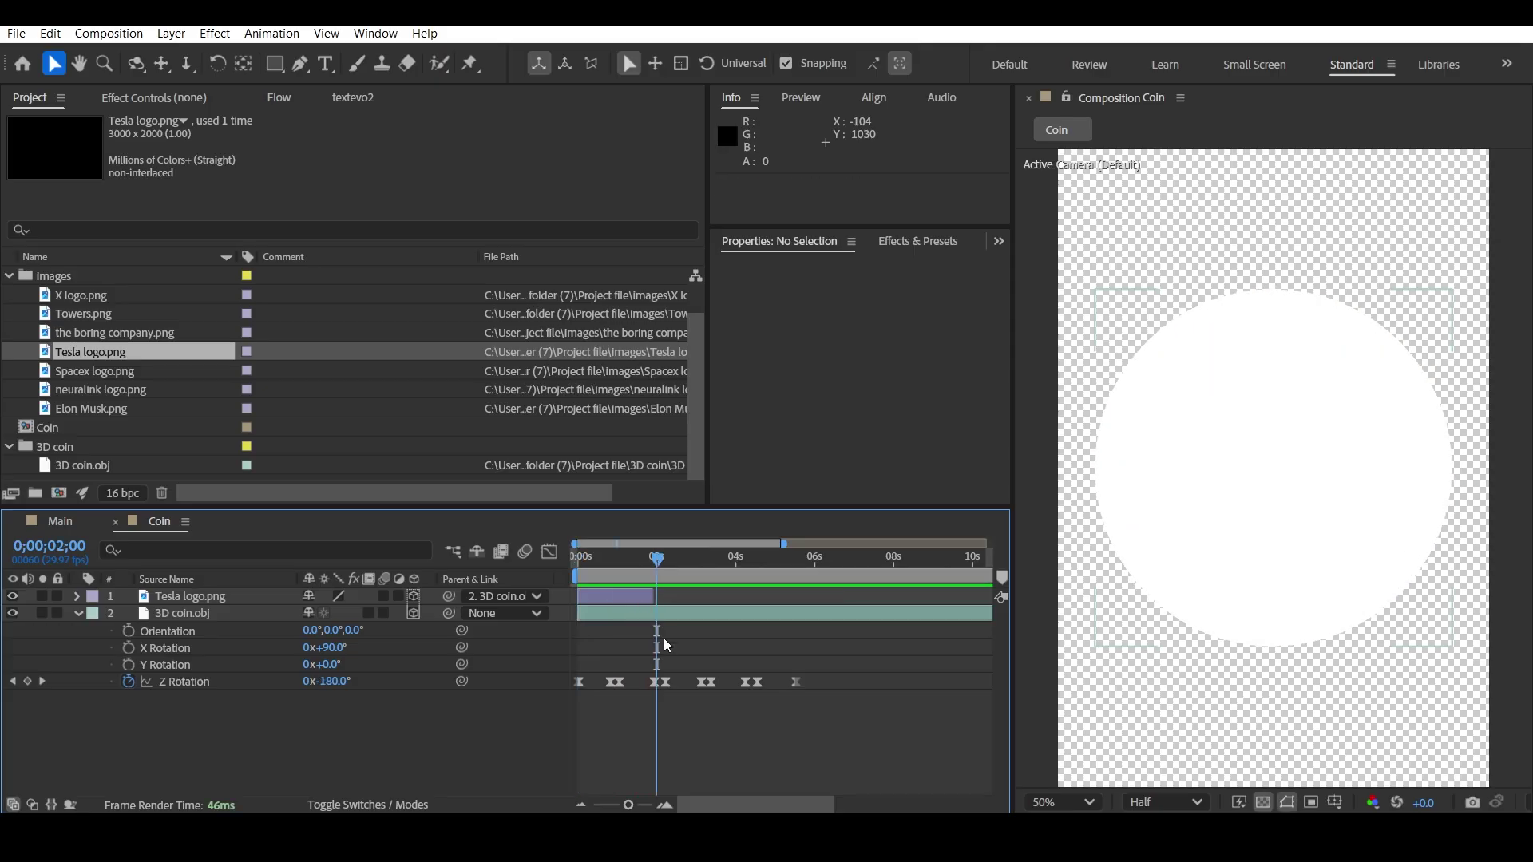
left_click_drag(640, 652, 749, 682)
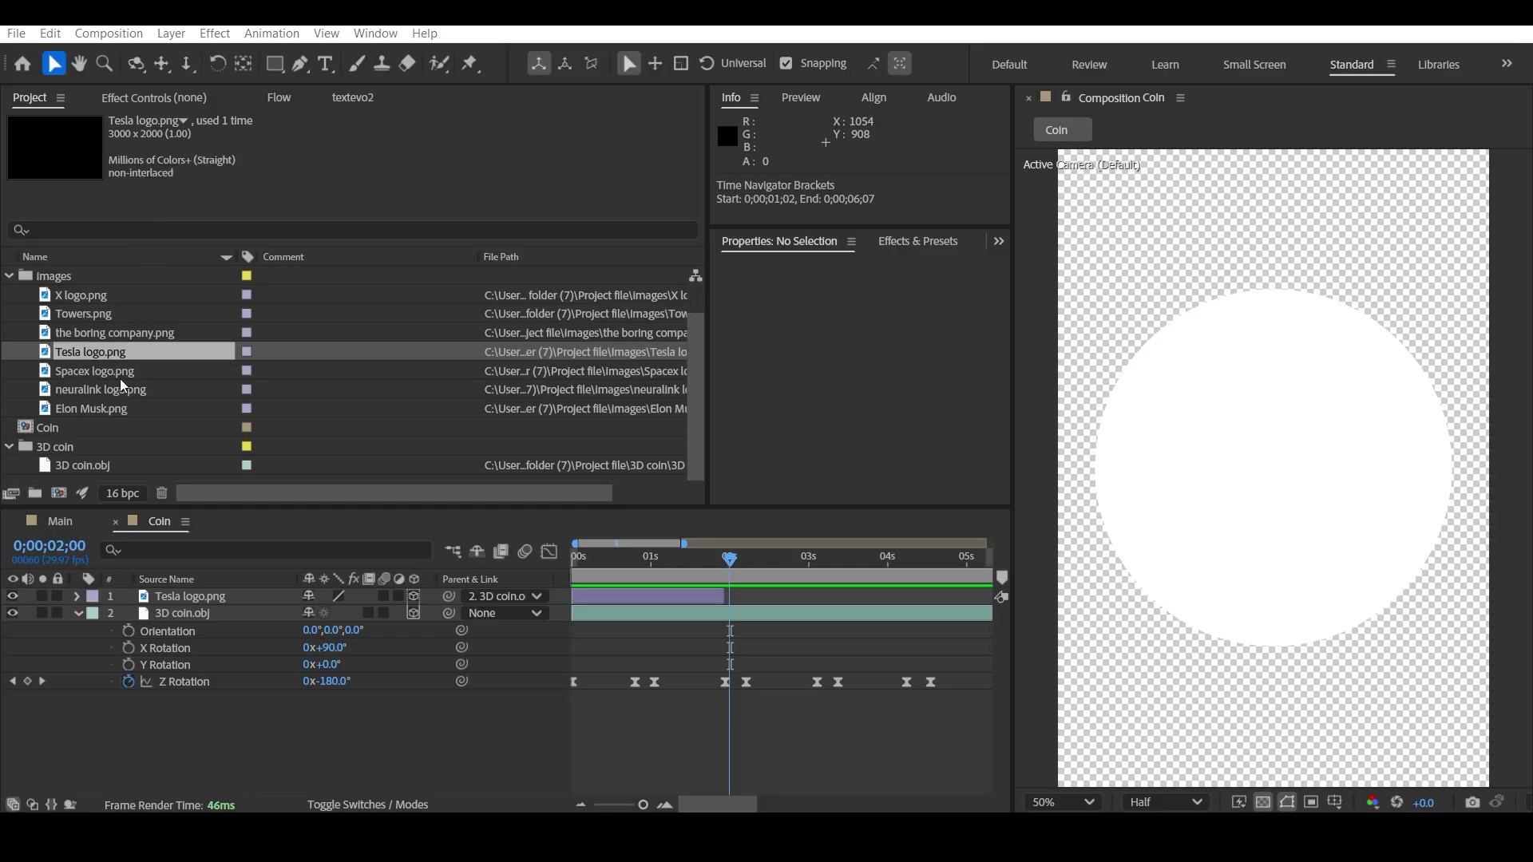
left_click_drag(120, 378, 184, 595)
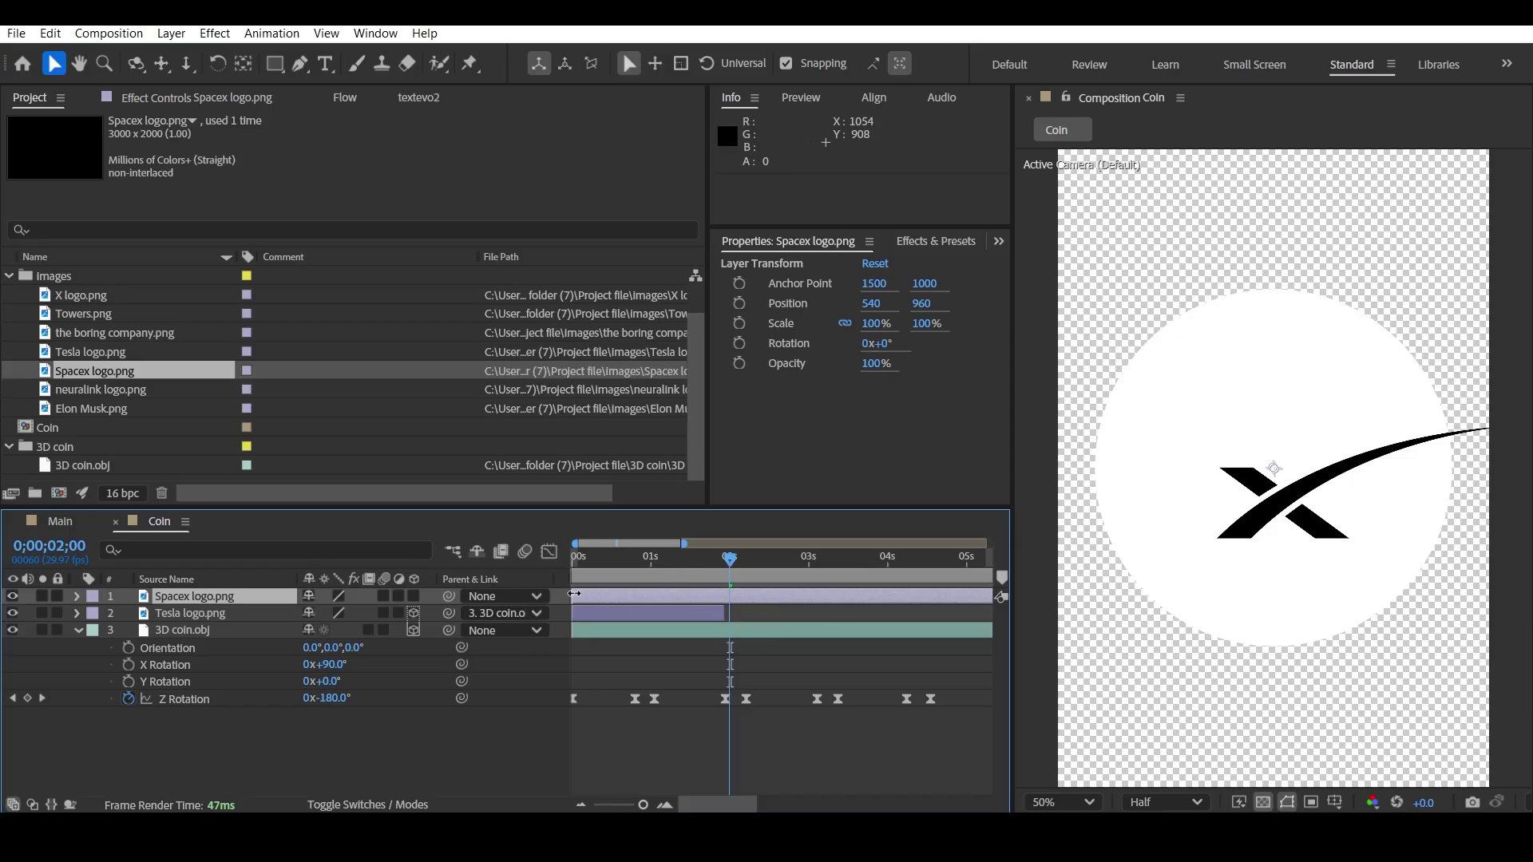
- Trim the start of the Spacex logo layer to 0;00;01;13 and move to the coin's rotation keyframe at 0;00;01;28
left_click_drag(569, 594, 712, 567)
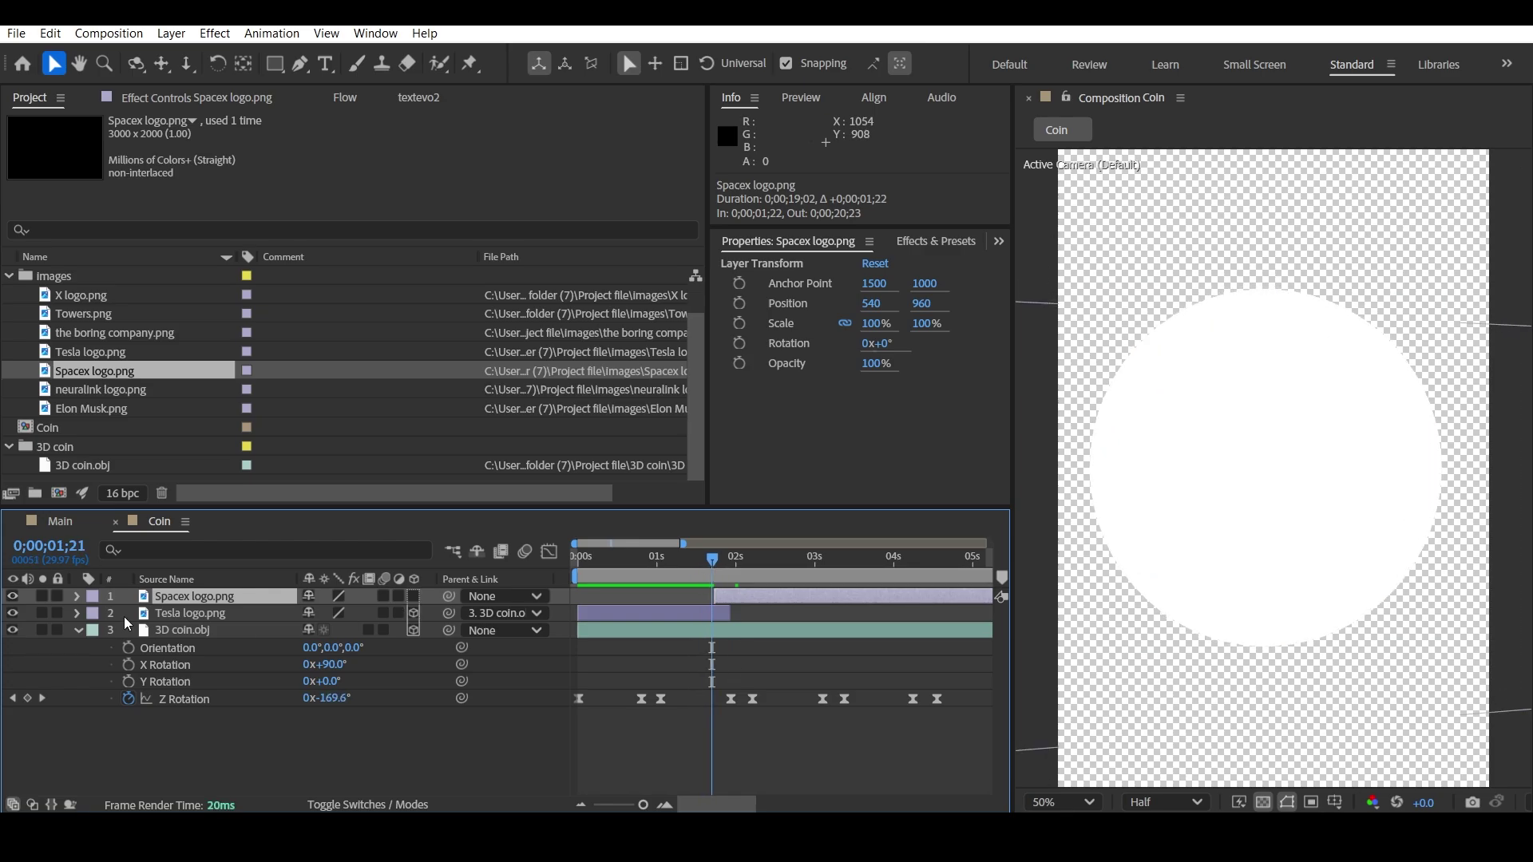
left_click(43, 699)
left_click_drag(716, 602, 690, 602)
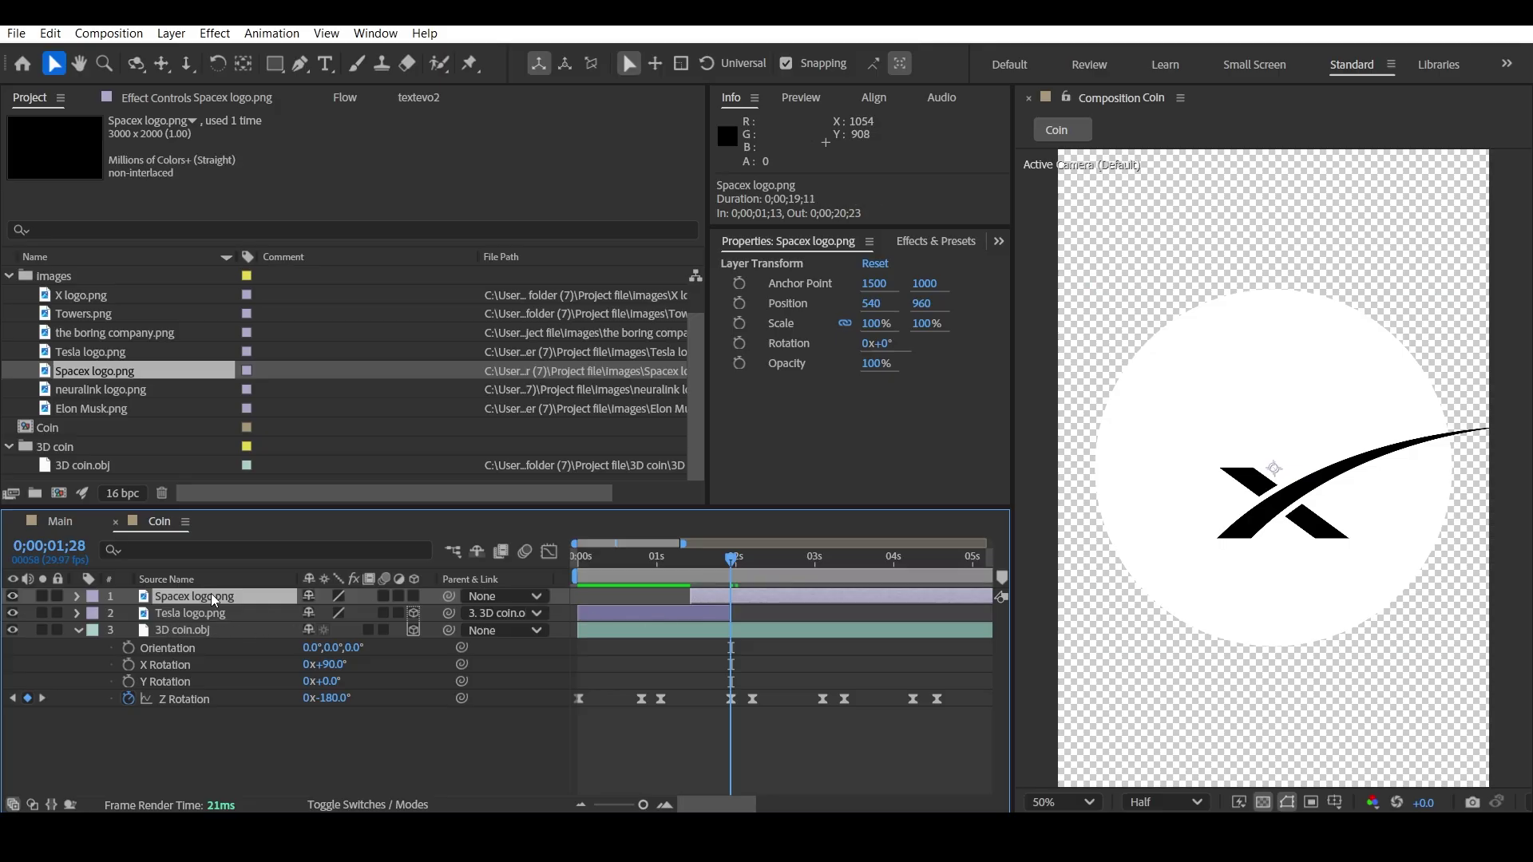
- Show the Spacex logo's position and scale, make it a 3D layer and set its Z position to -25
key("p")
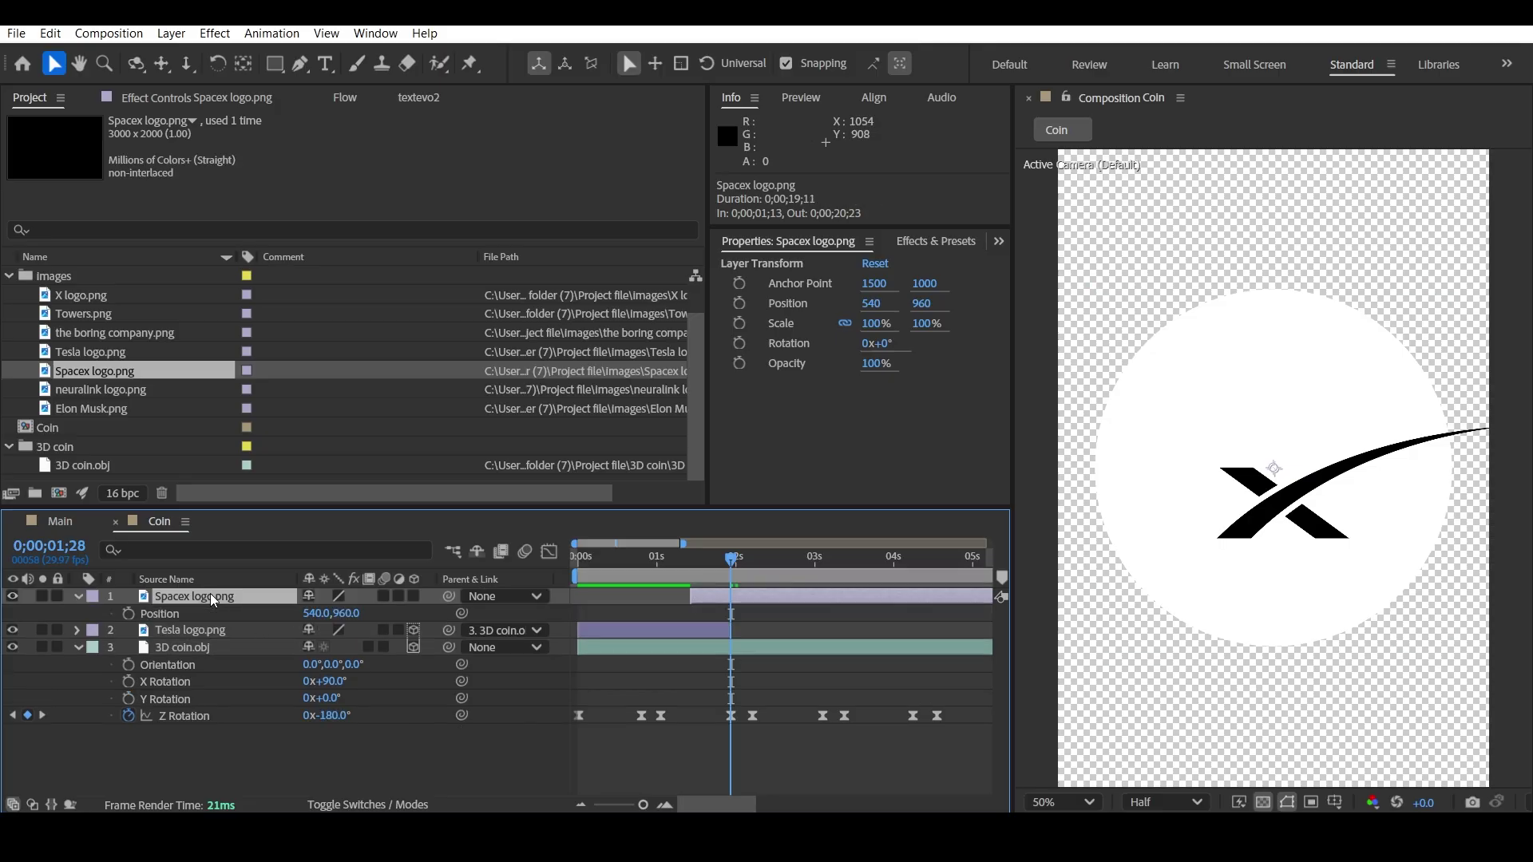
key("shift+s")
left_click(414, 595)
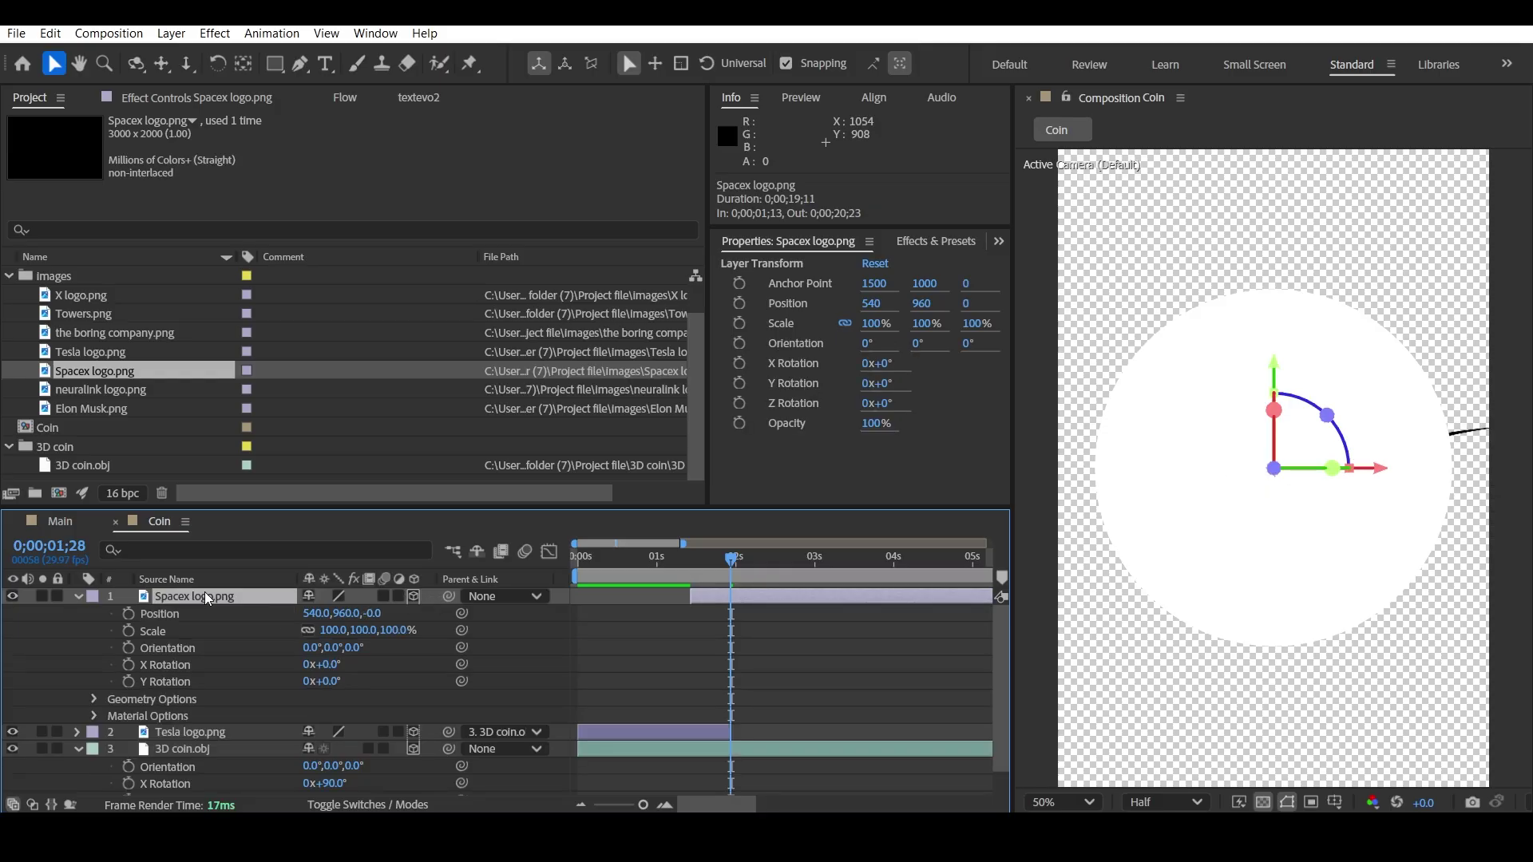
left_click_drag(375, 621, 338, 603)
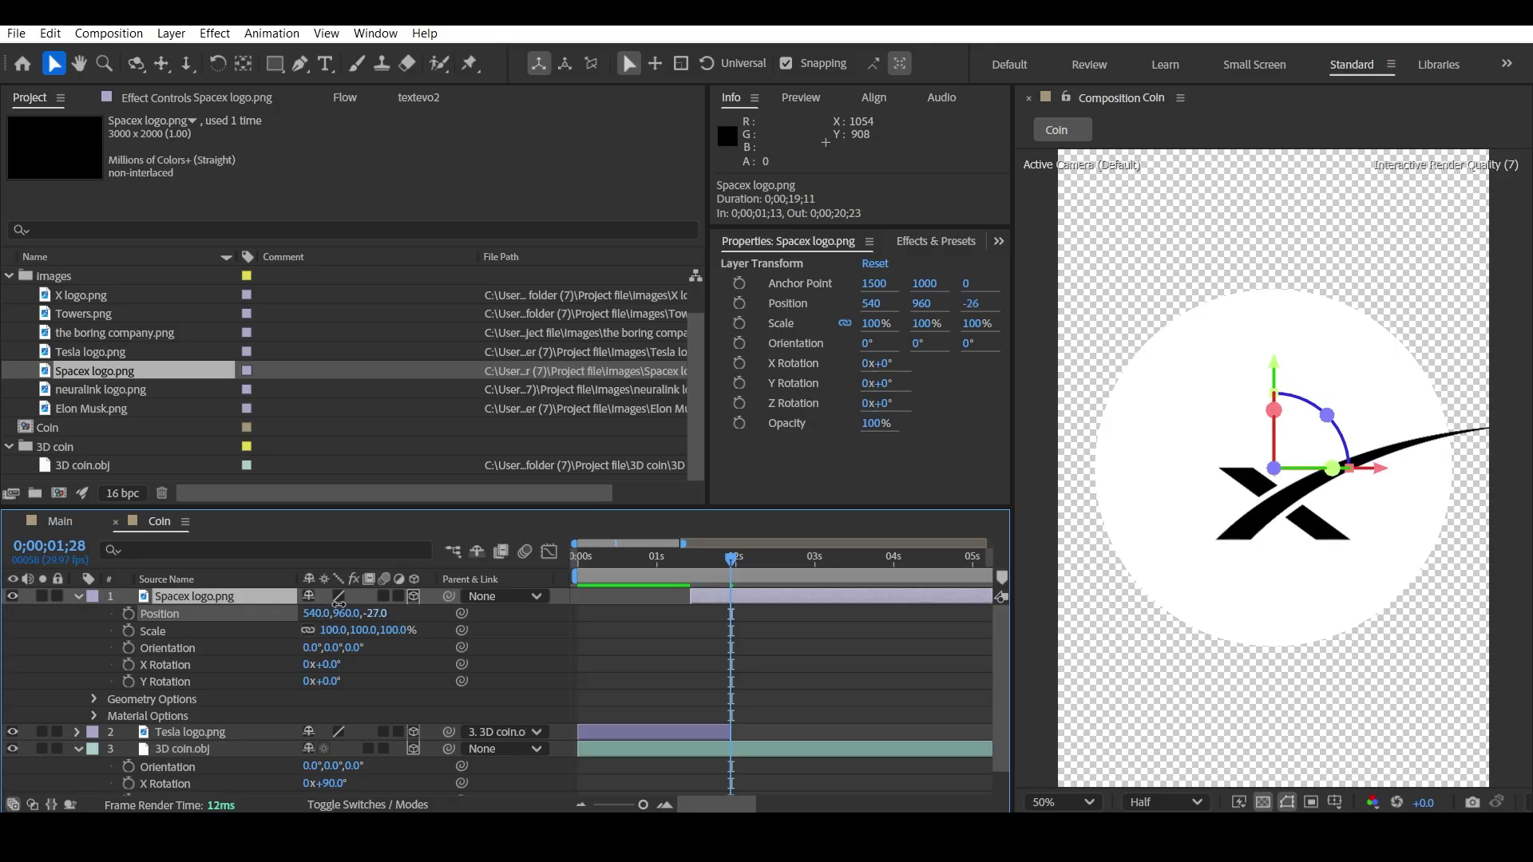
left_click(375, 613)
type("-25")
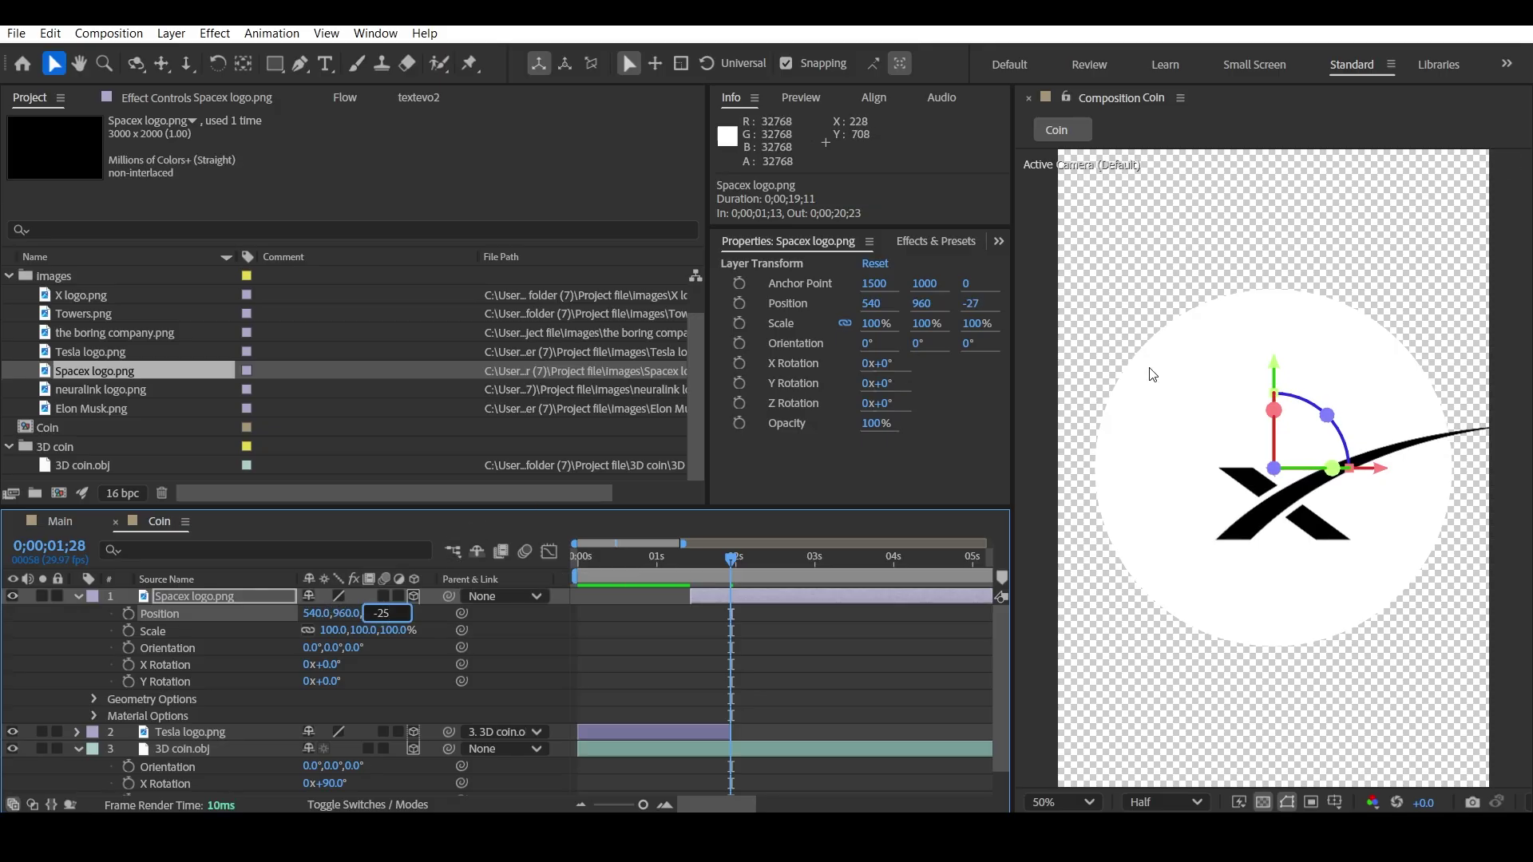
left_click(1513, 308)
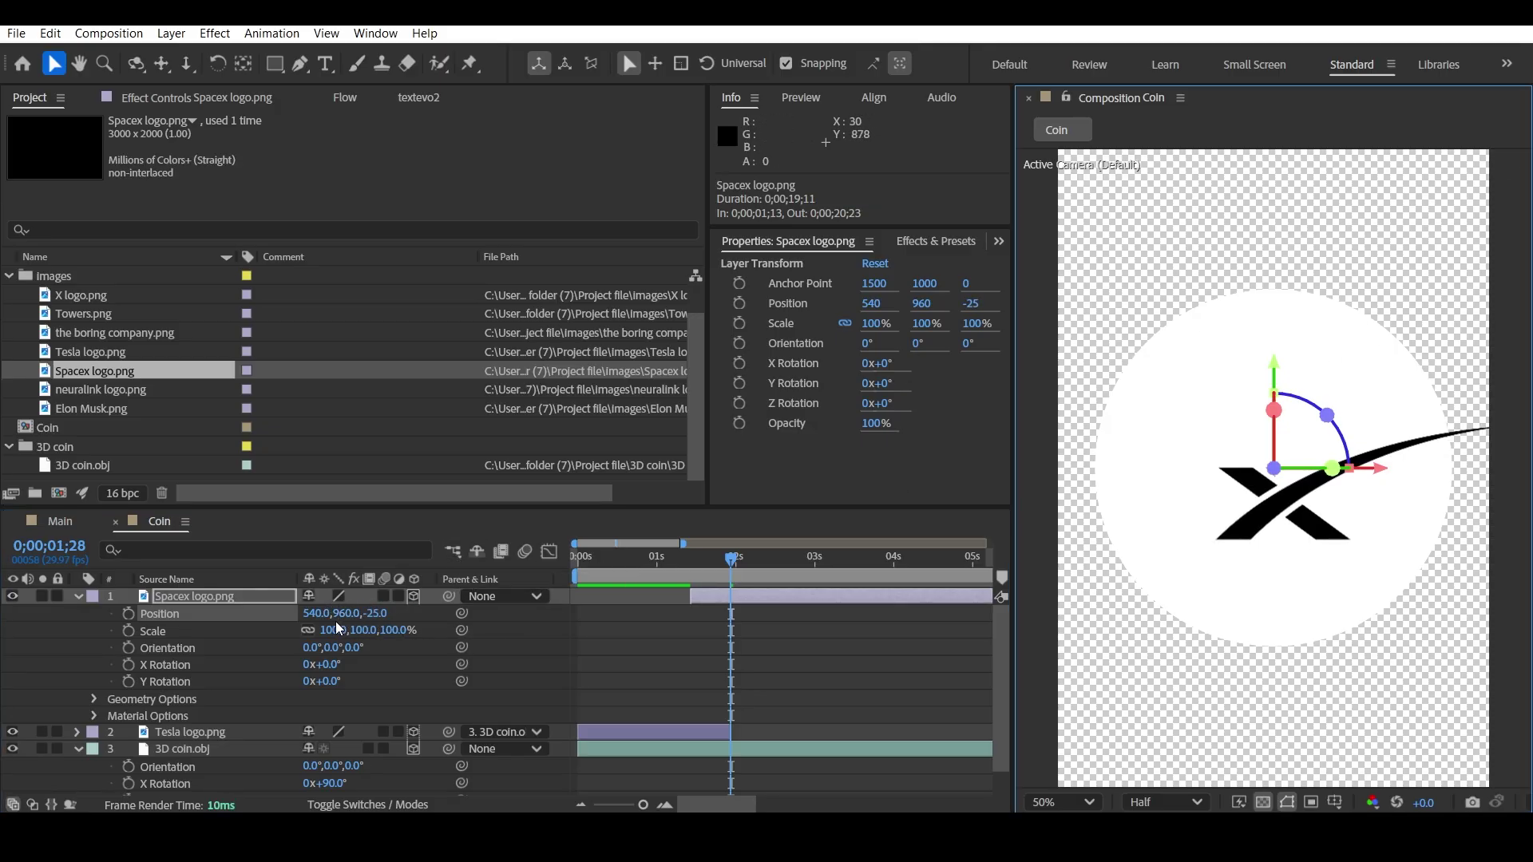
- Set the Spacex logo's X position to 393 and its scale to 83%, and collapse the open layer properties
mouse_move(324, 613)
left_mouse_down()
mouse_move(338, 655)
mouse_move(342, 634)
left_mouse_up()
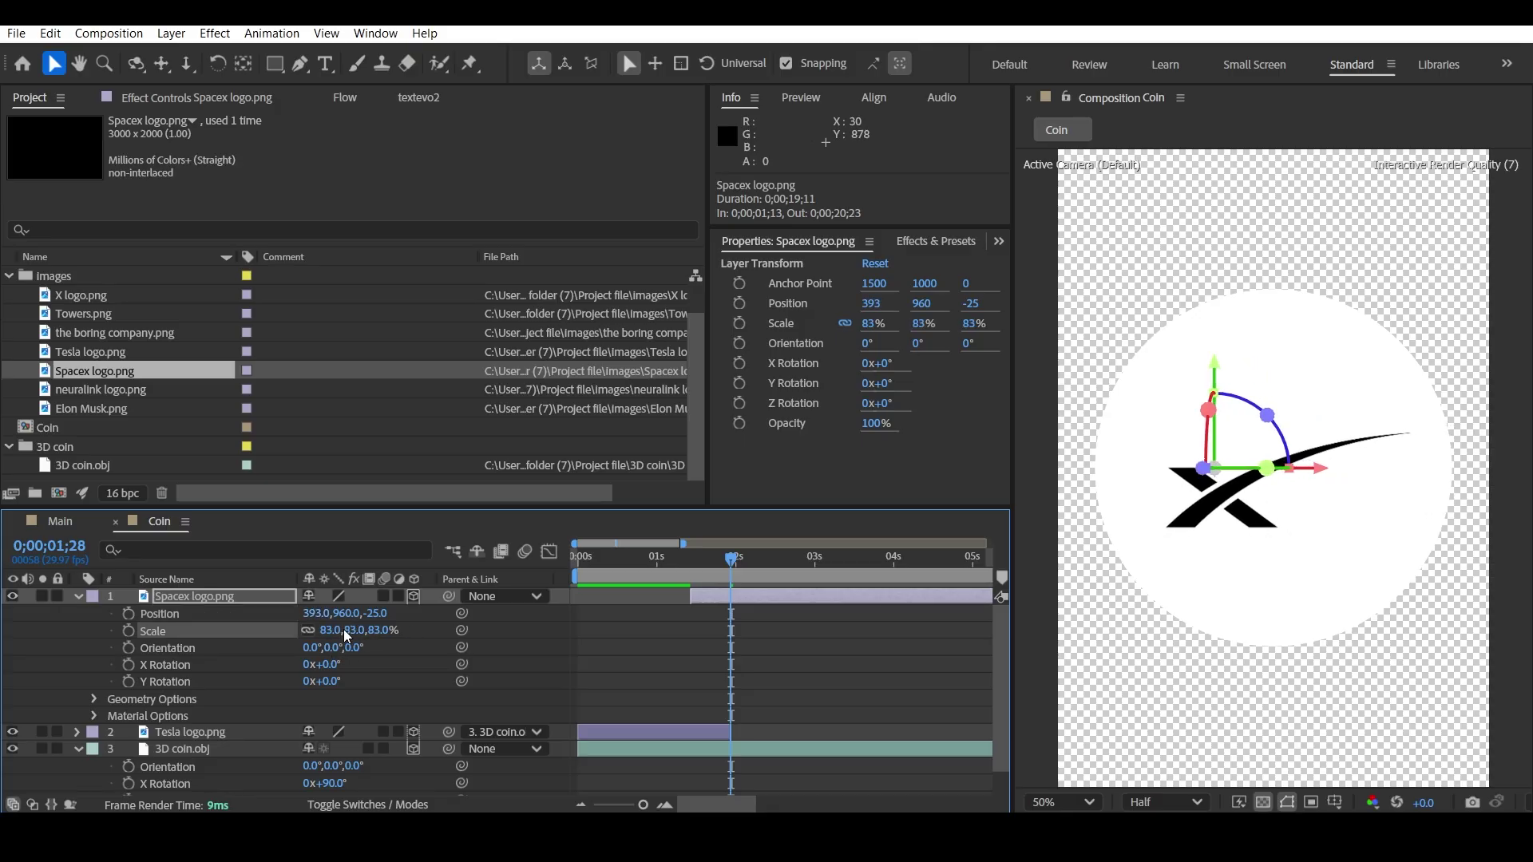
left_click(1511, 508)
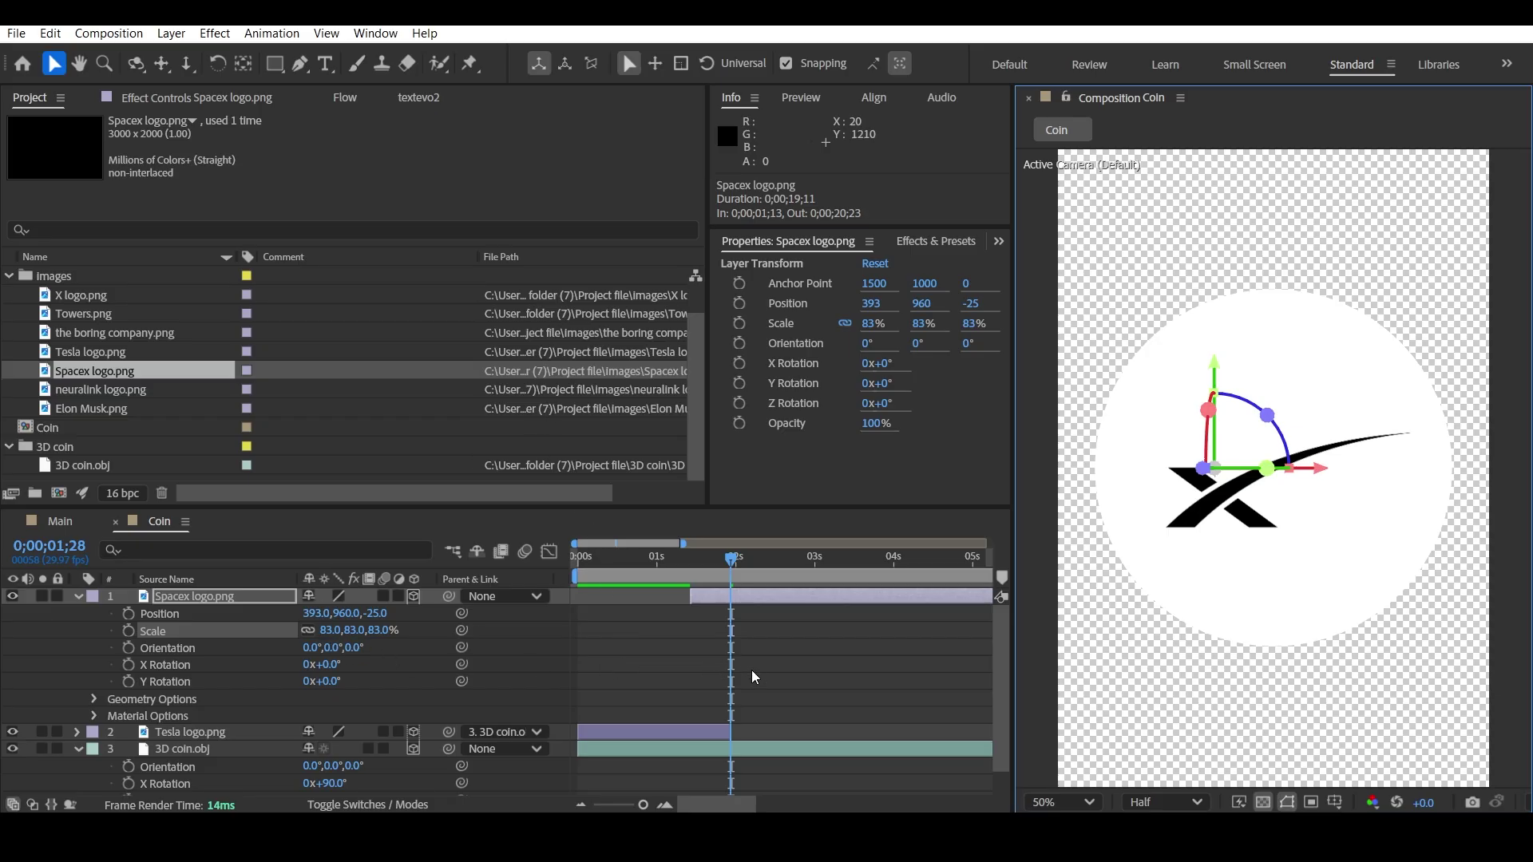
left_click(78, 596)
left_click(78, 630)
left_click(276, 781)
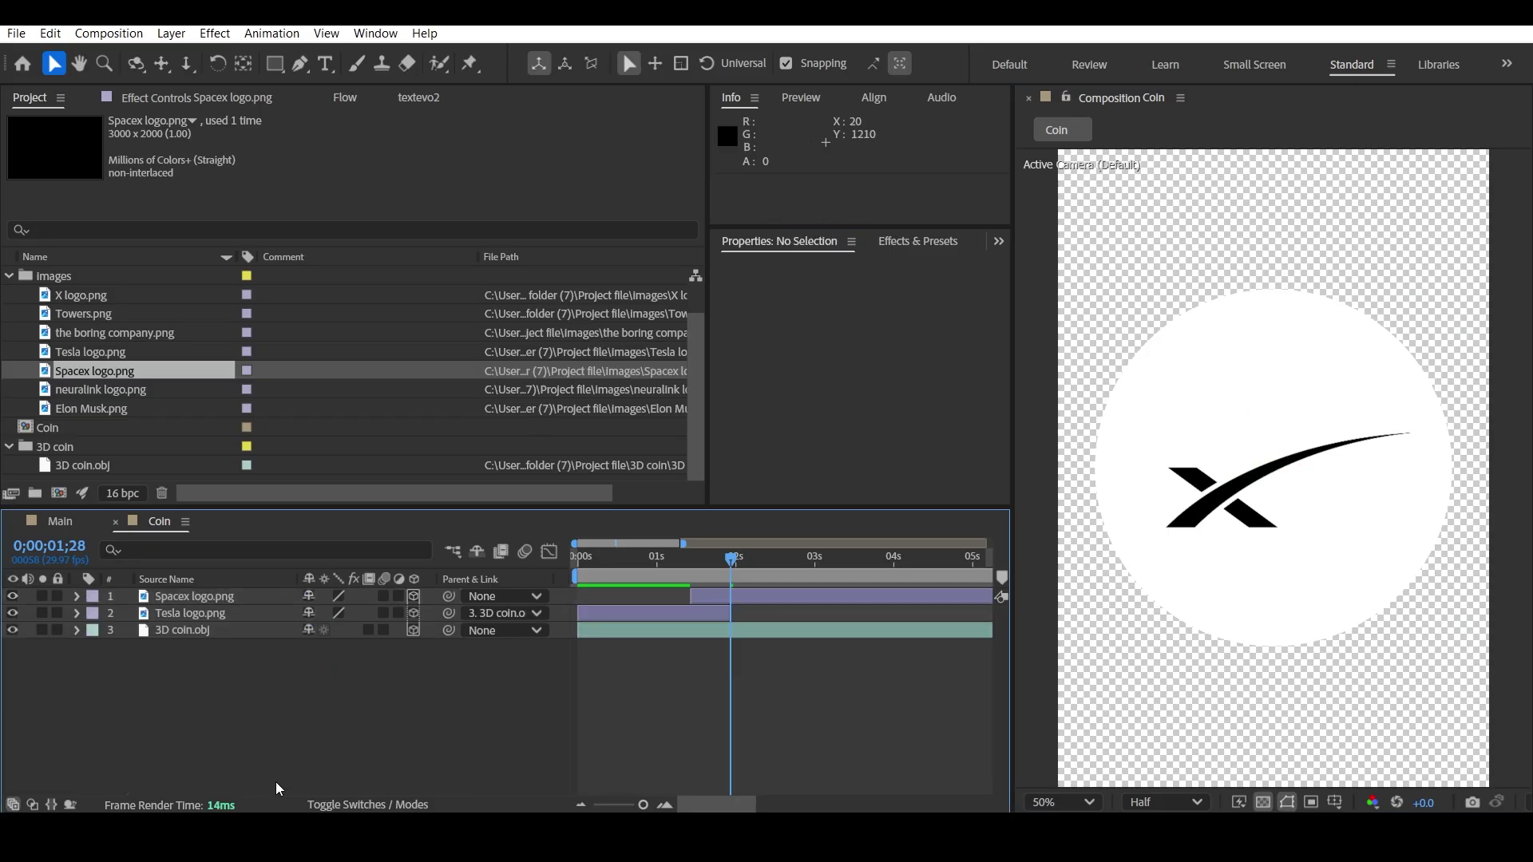
- Parent the Spacex logo layer to 3D coin.obj and extend its start back to 0;00;01;08 during the flip
left_click_drag(448, 596, 223, 632)
left_click_drag(694, 566, 683, 595)
key("Page_Up")
key("Page_Up")
key("Page_Up")
key("Page_Up")
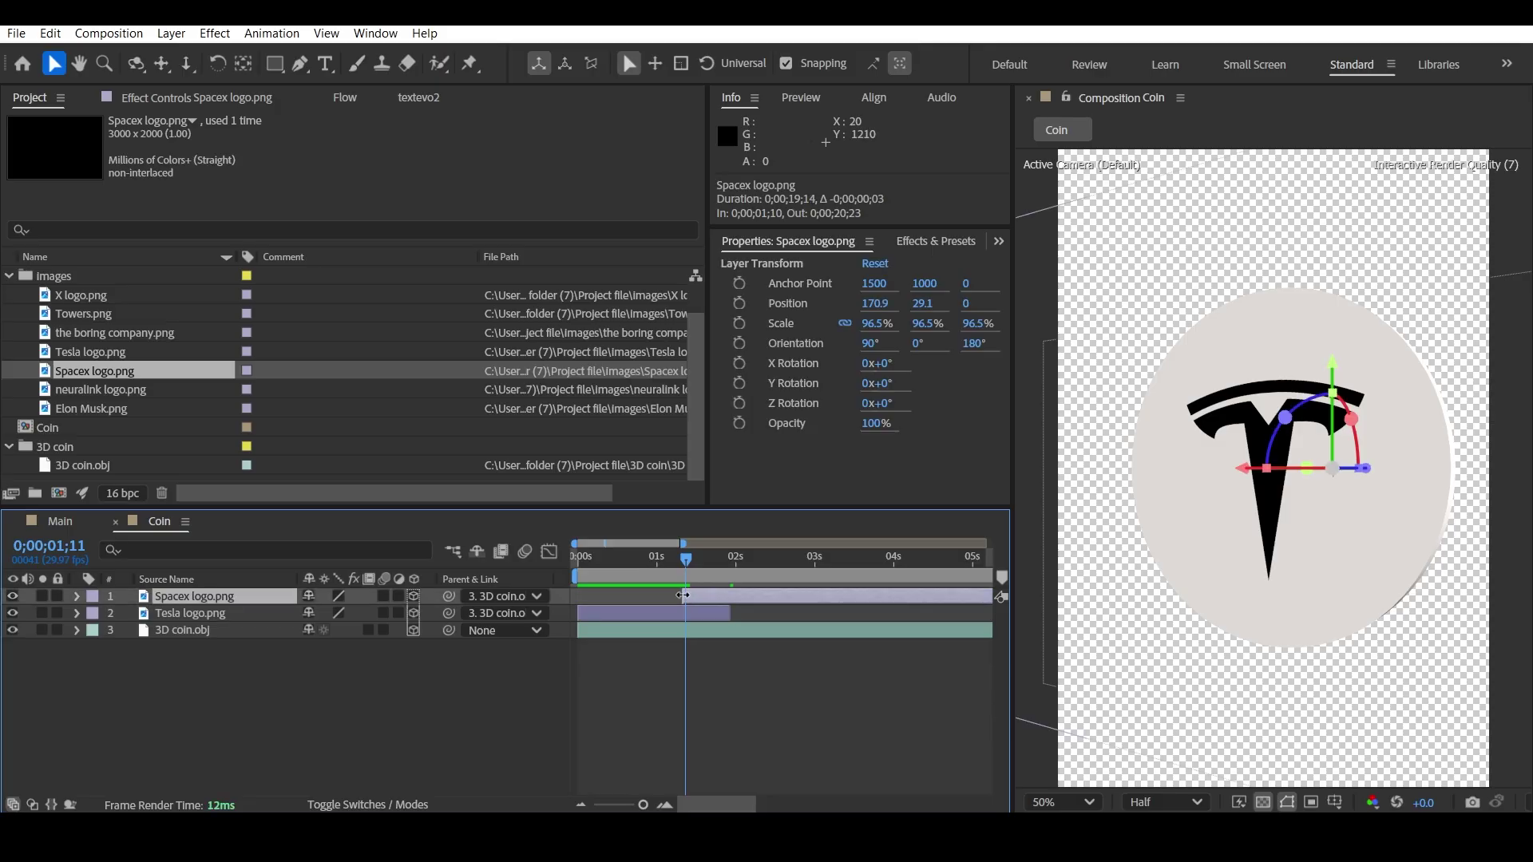
- Preview the coin animation from the start to check the change from the Tesla to the Spacex logo
key("space")
left_click(689, 684)
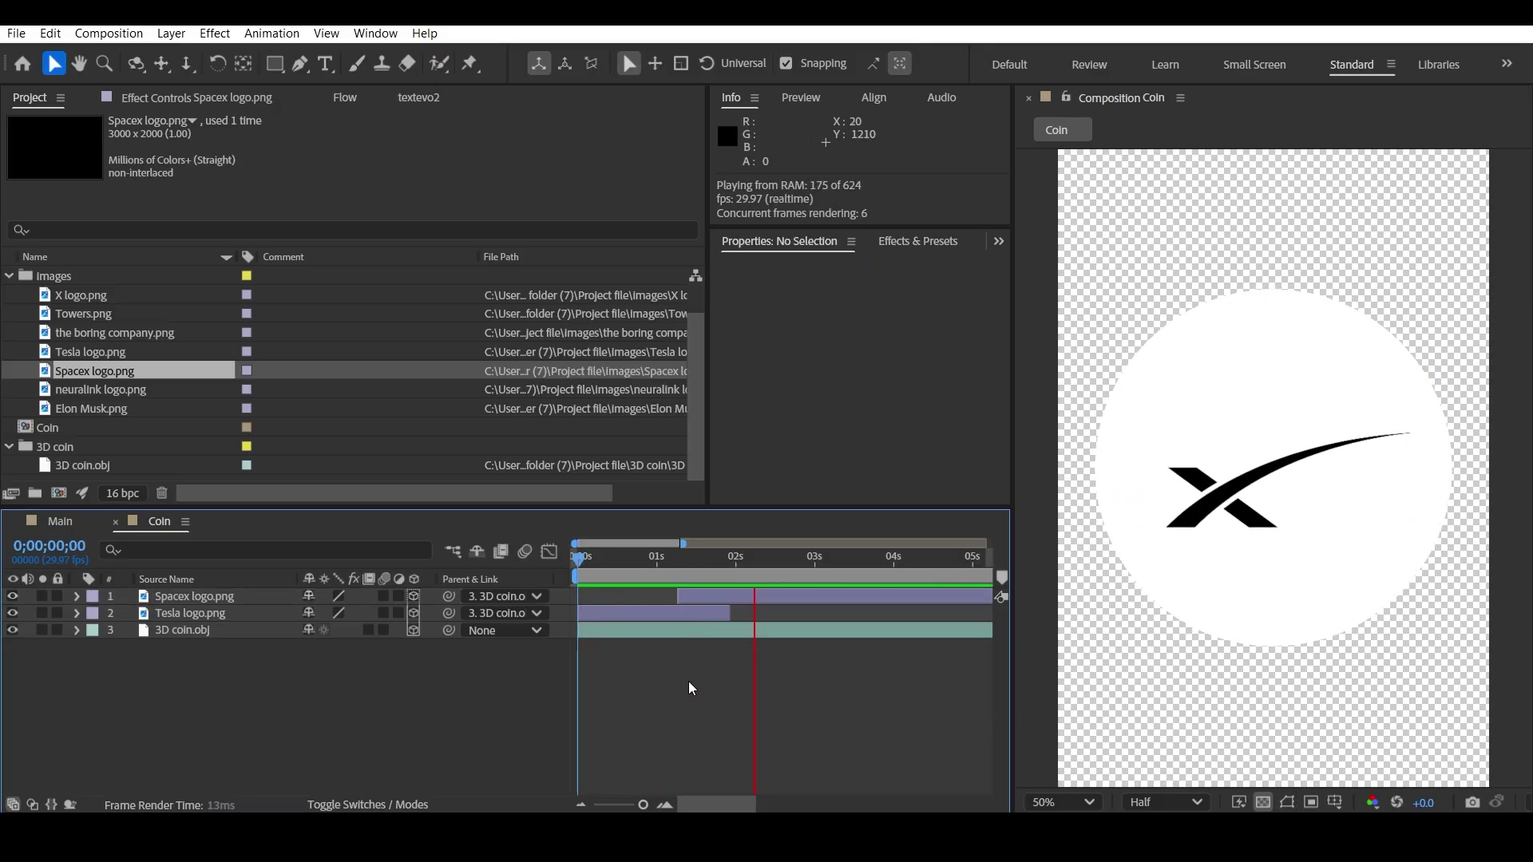
key("space")
- Move to 0;00;03;12 and trim the end of the Spacex logo layer to that time
scroll(778, 653, "down", 5, "alt")
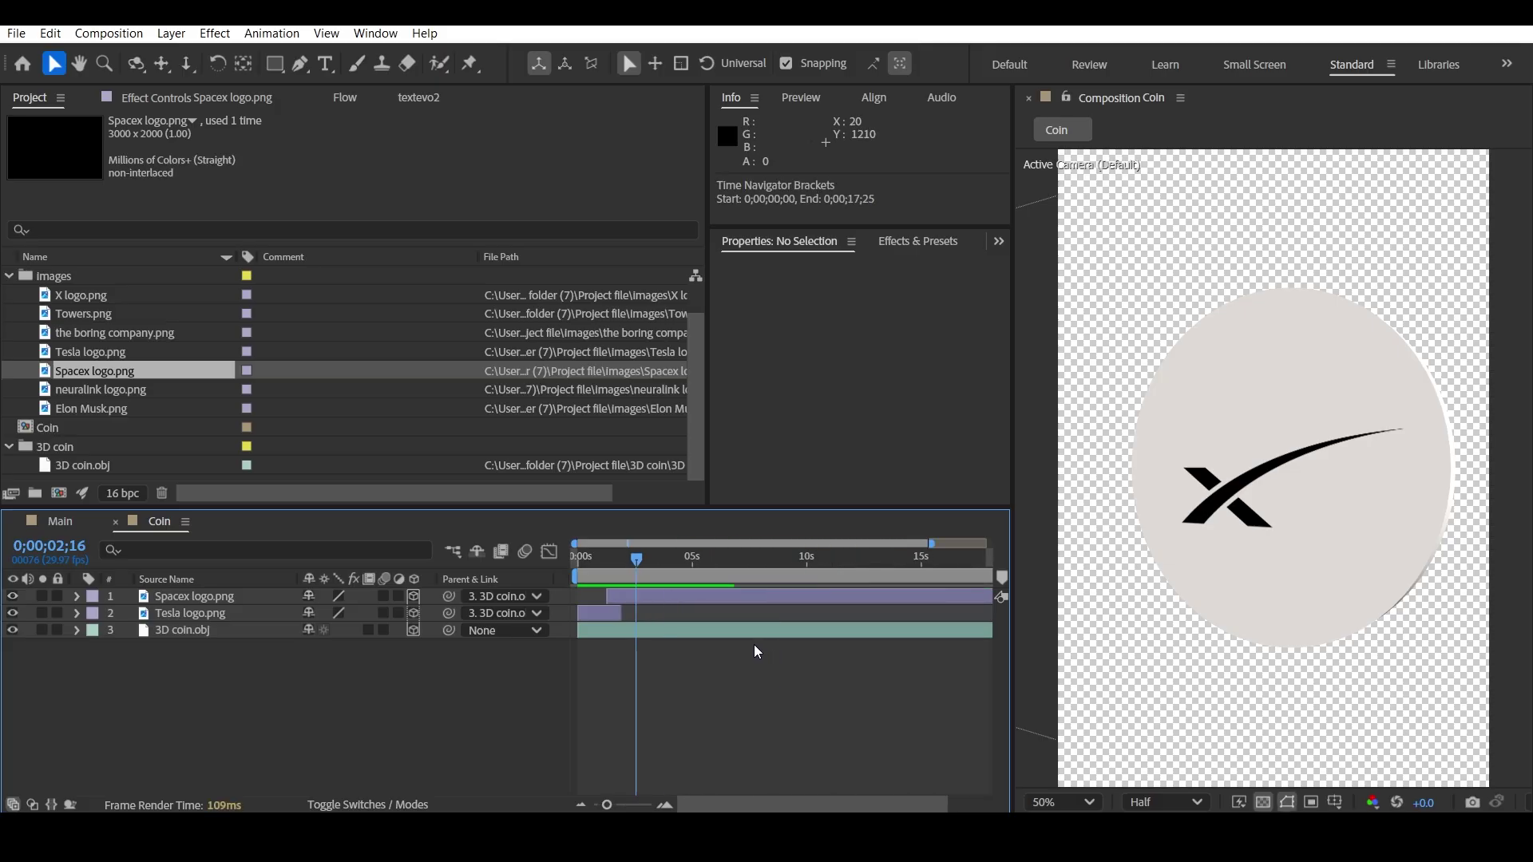
left_click_drag(635, 559, 644, 559)
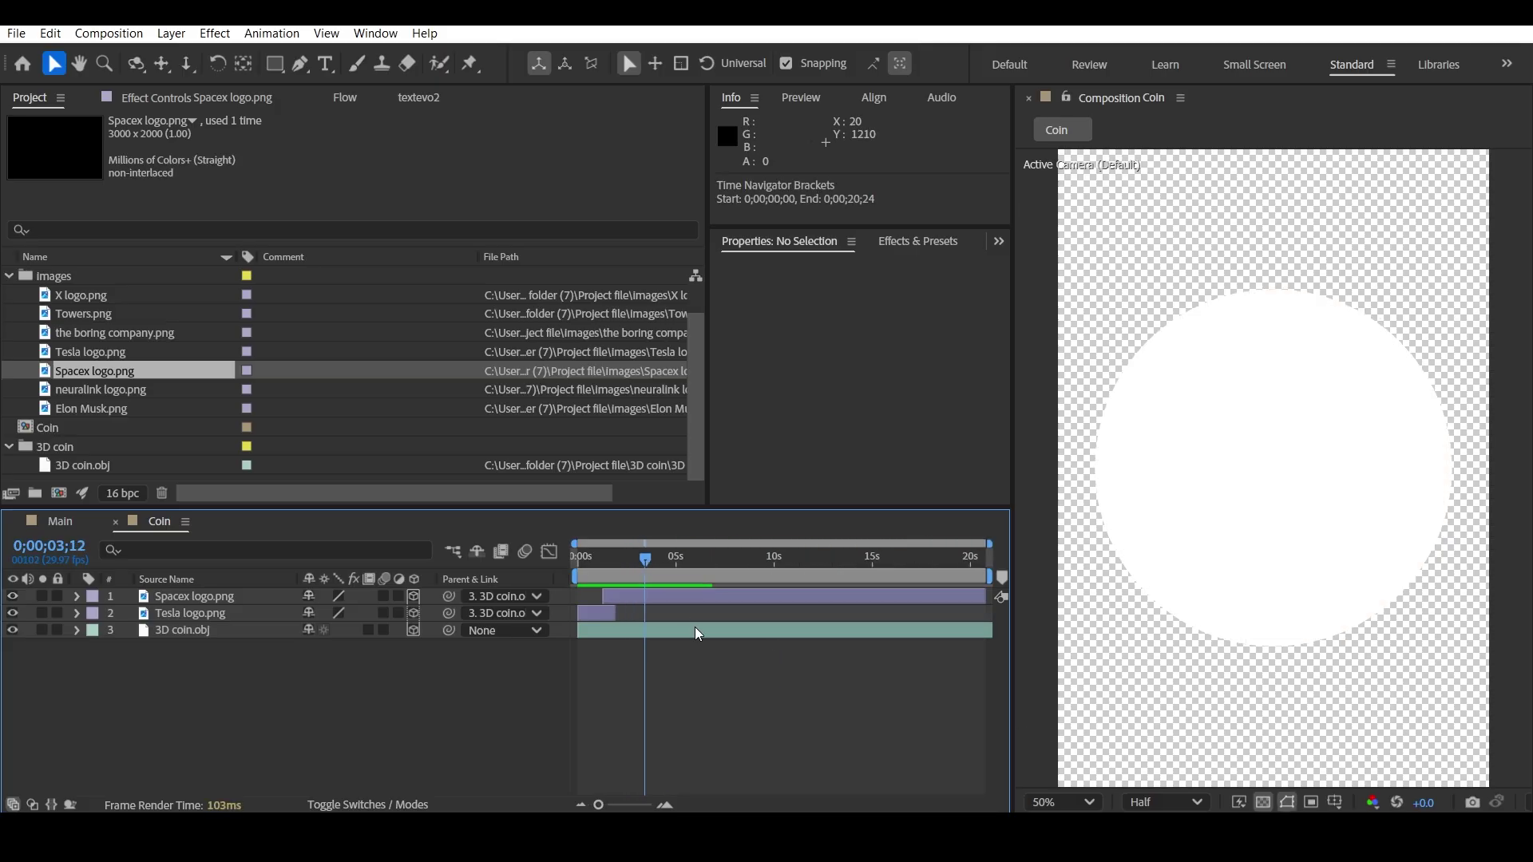
left_click(917, 597)
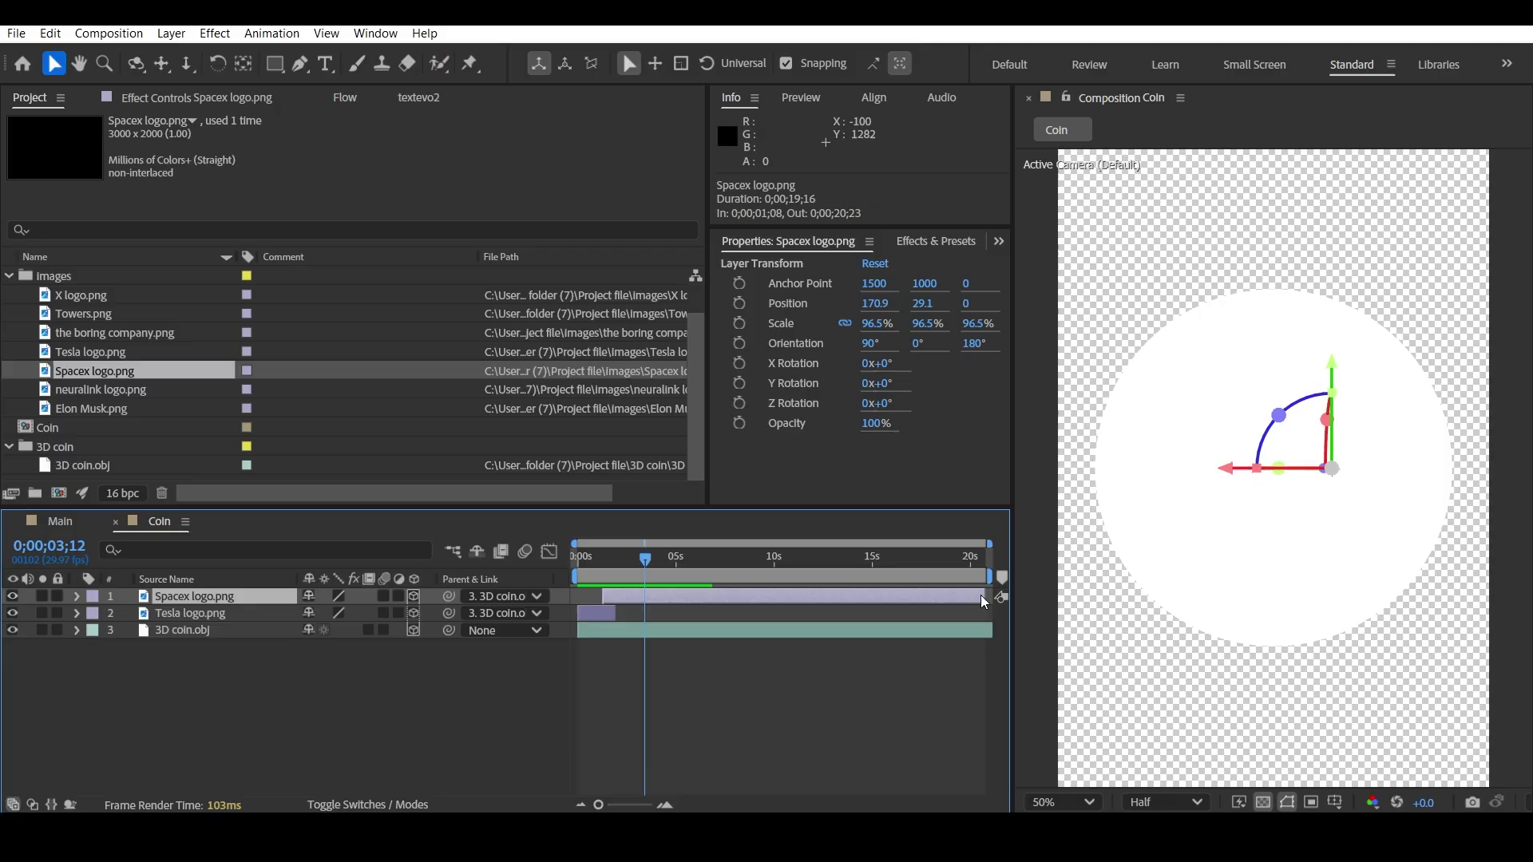
left_click_drag(983, 596, 645, 595)
scroll(650, 623, "up", 5, "alt")
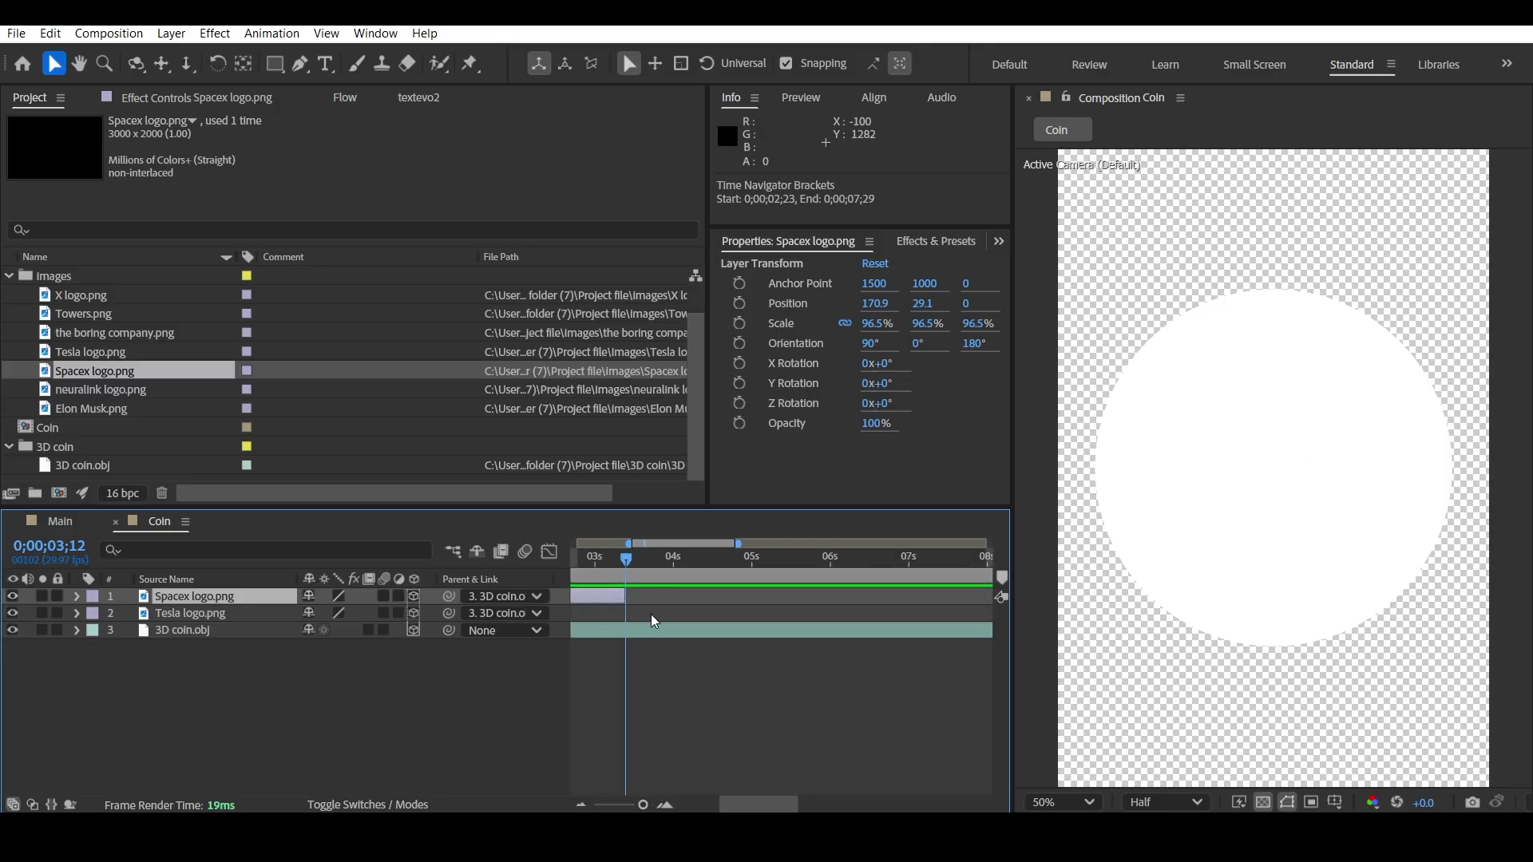
key("h")
key("v")
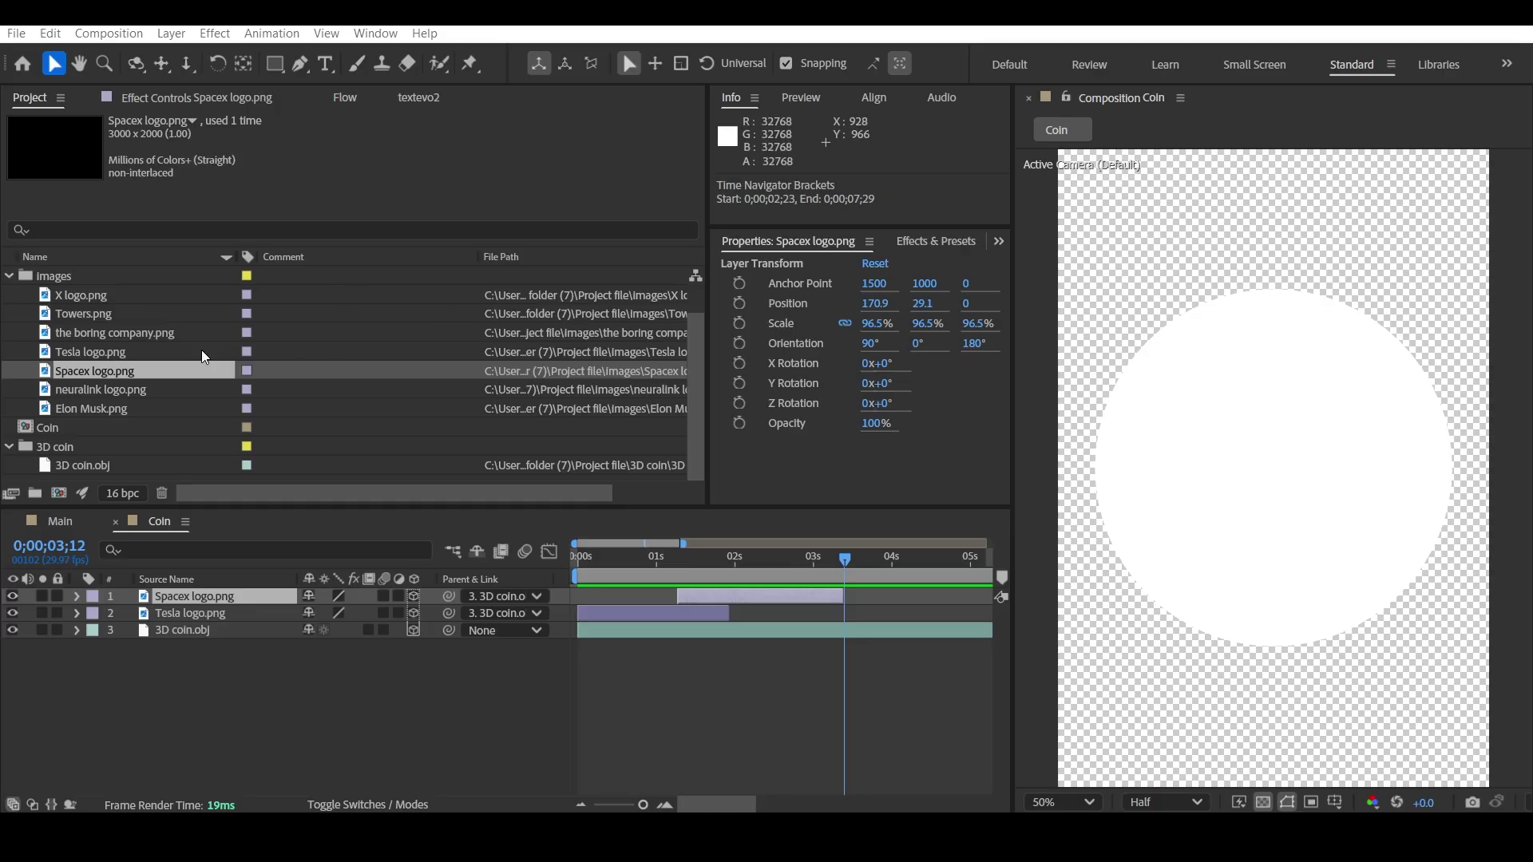
- Add X logo.png to the Coin composition as the top layer and make it a 3D layer
left_click_drag(88, 294, 238, 593)
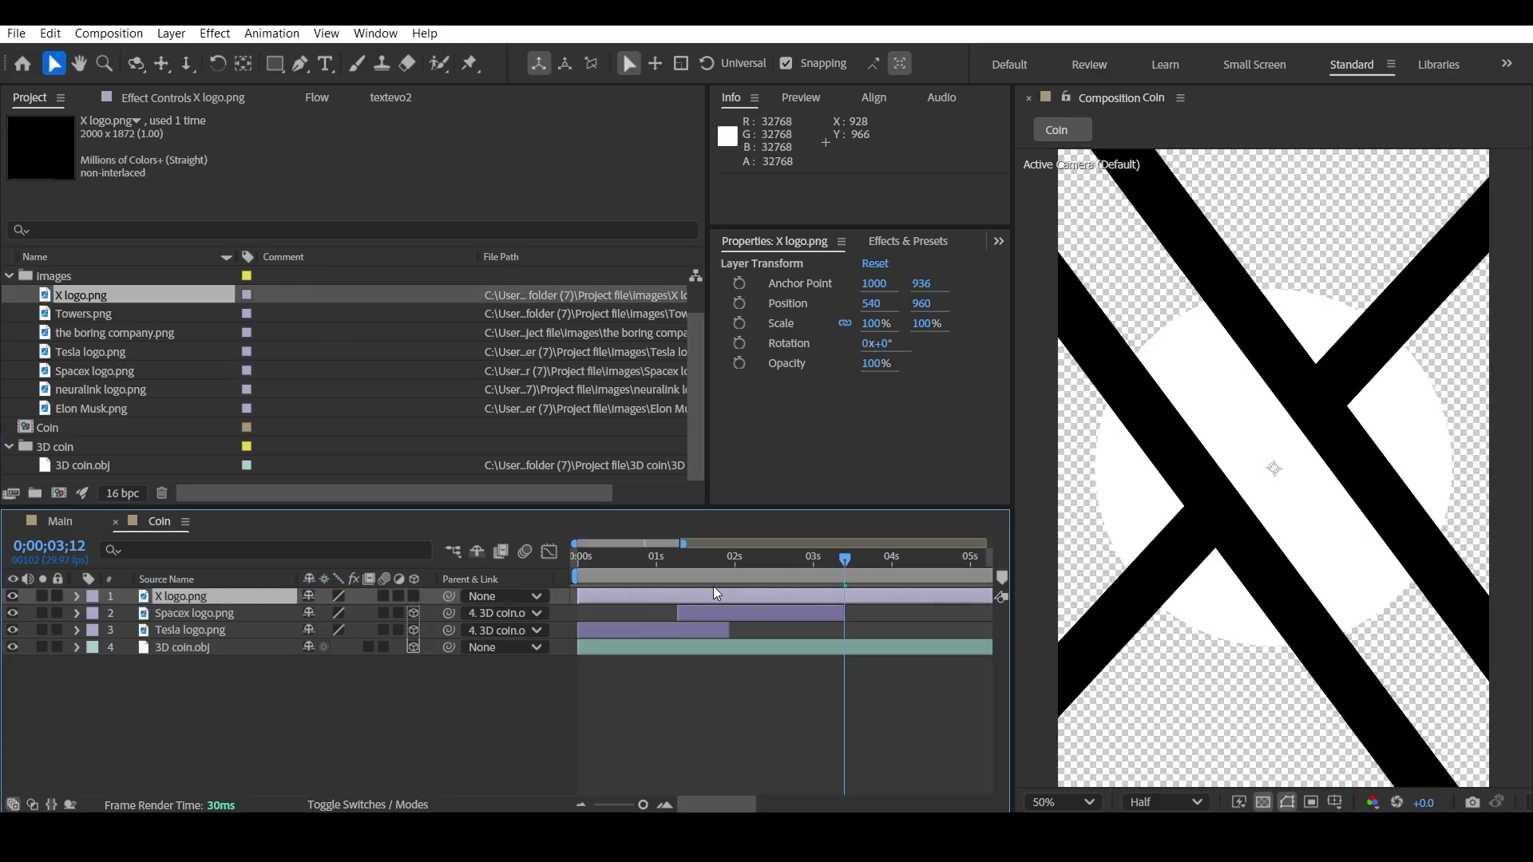
left_click(413, 596)
left_click(237, 592)
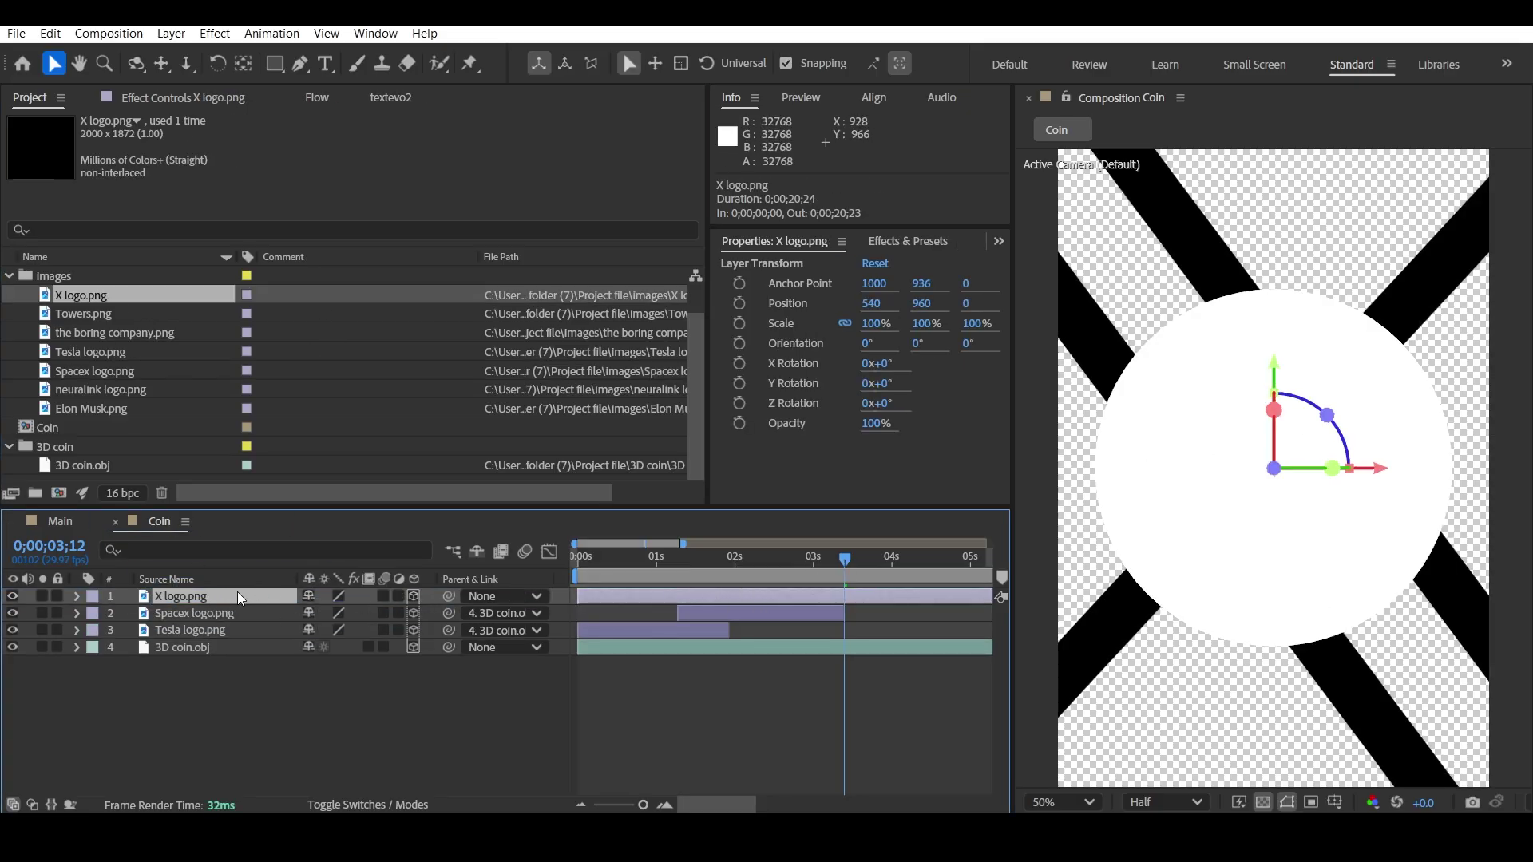
- Set the X logo's Z position to -25 and its scale to 20%
key("p")
key("shift+s")
left_click_drag(332, 630, 303, 646)
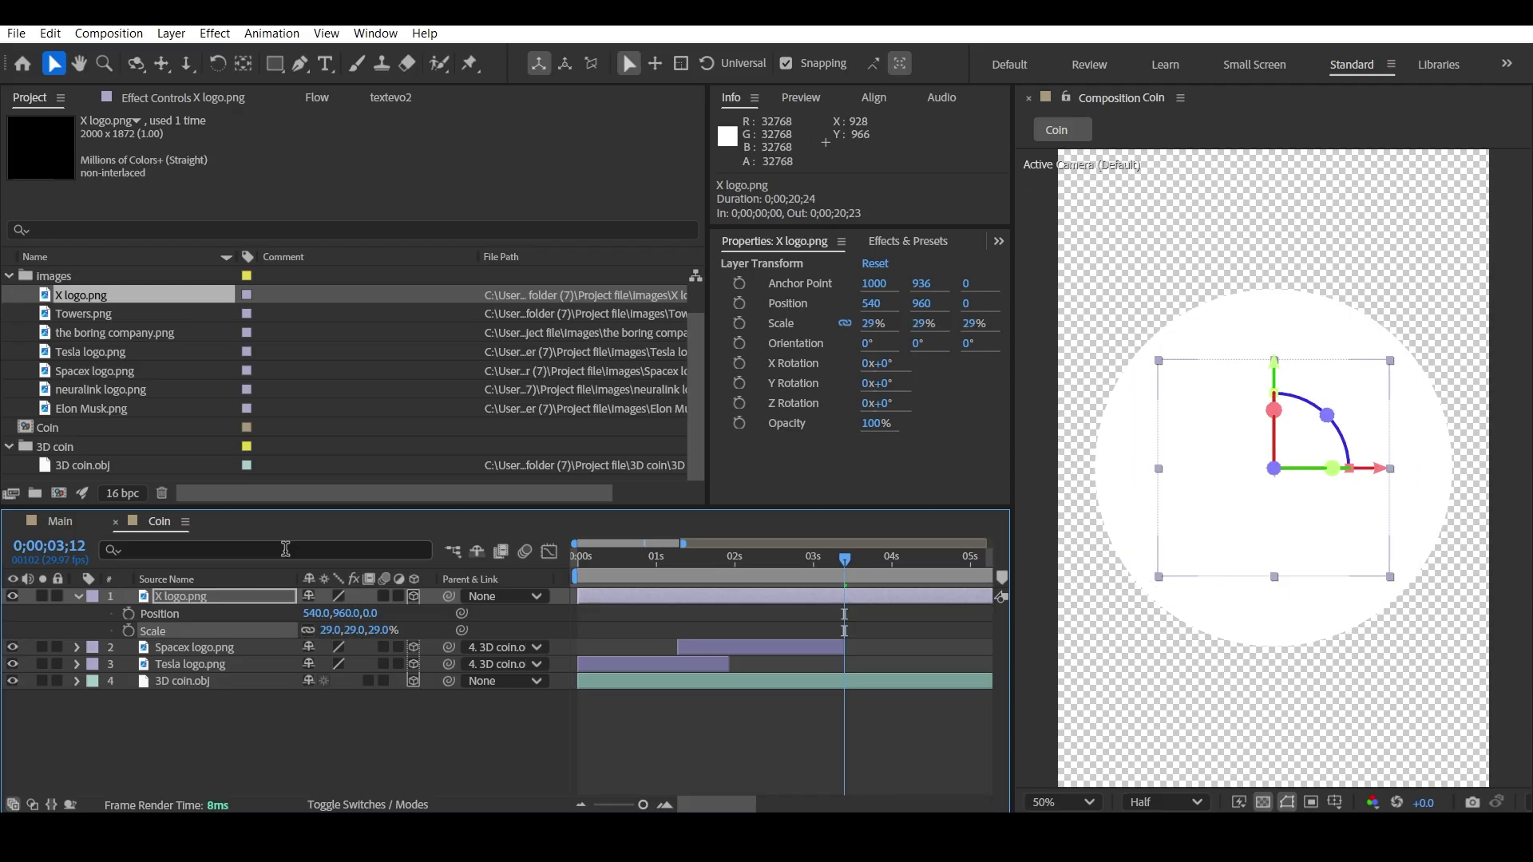
left_click(367, 613)
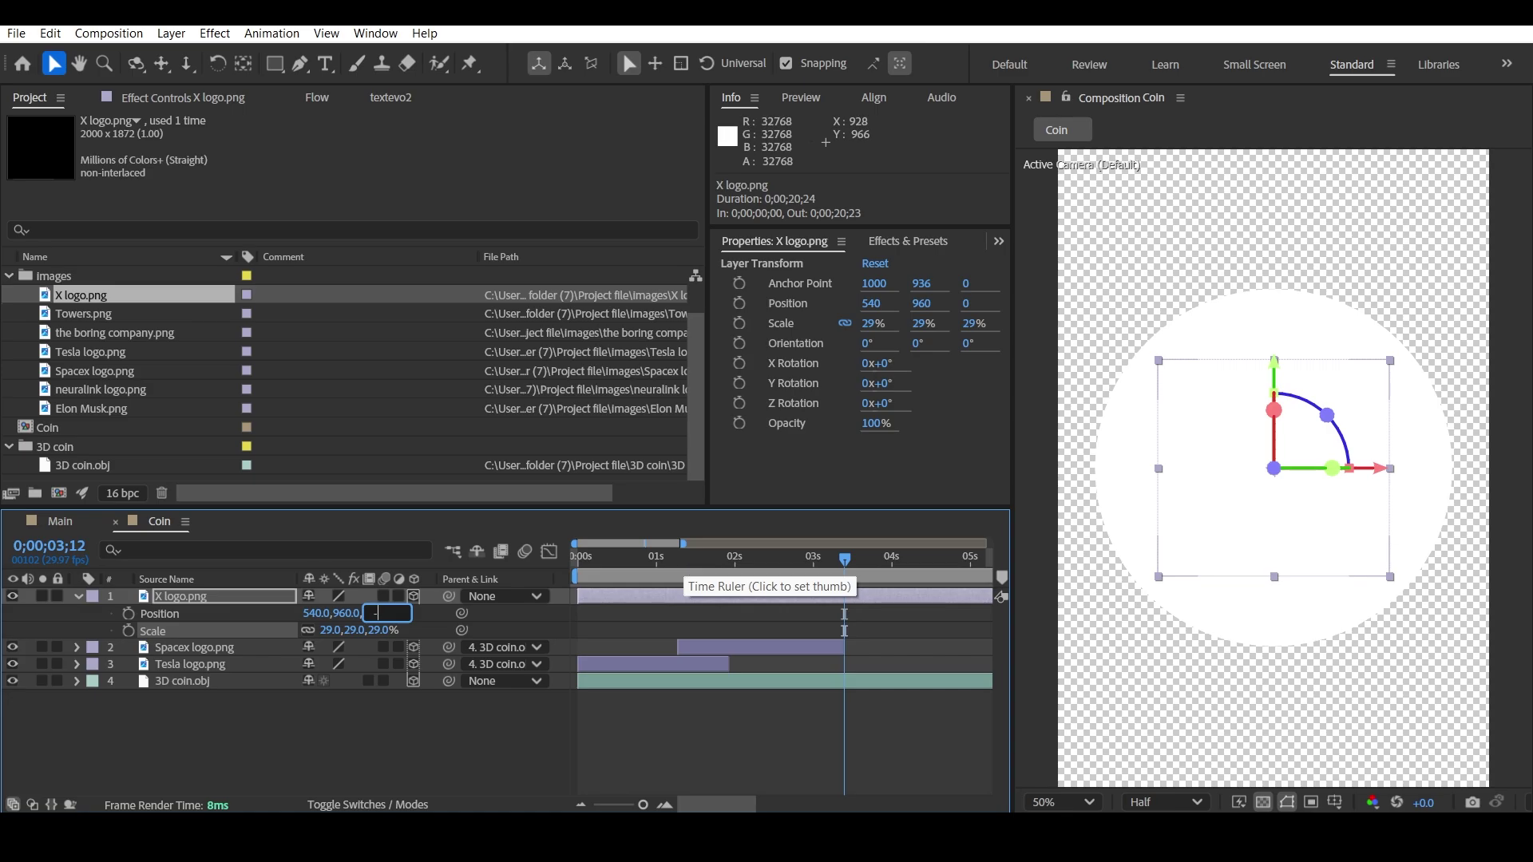
left_click(439, 723)
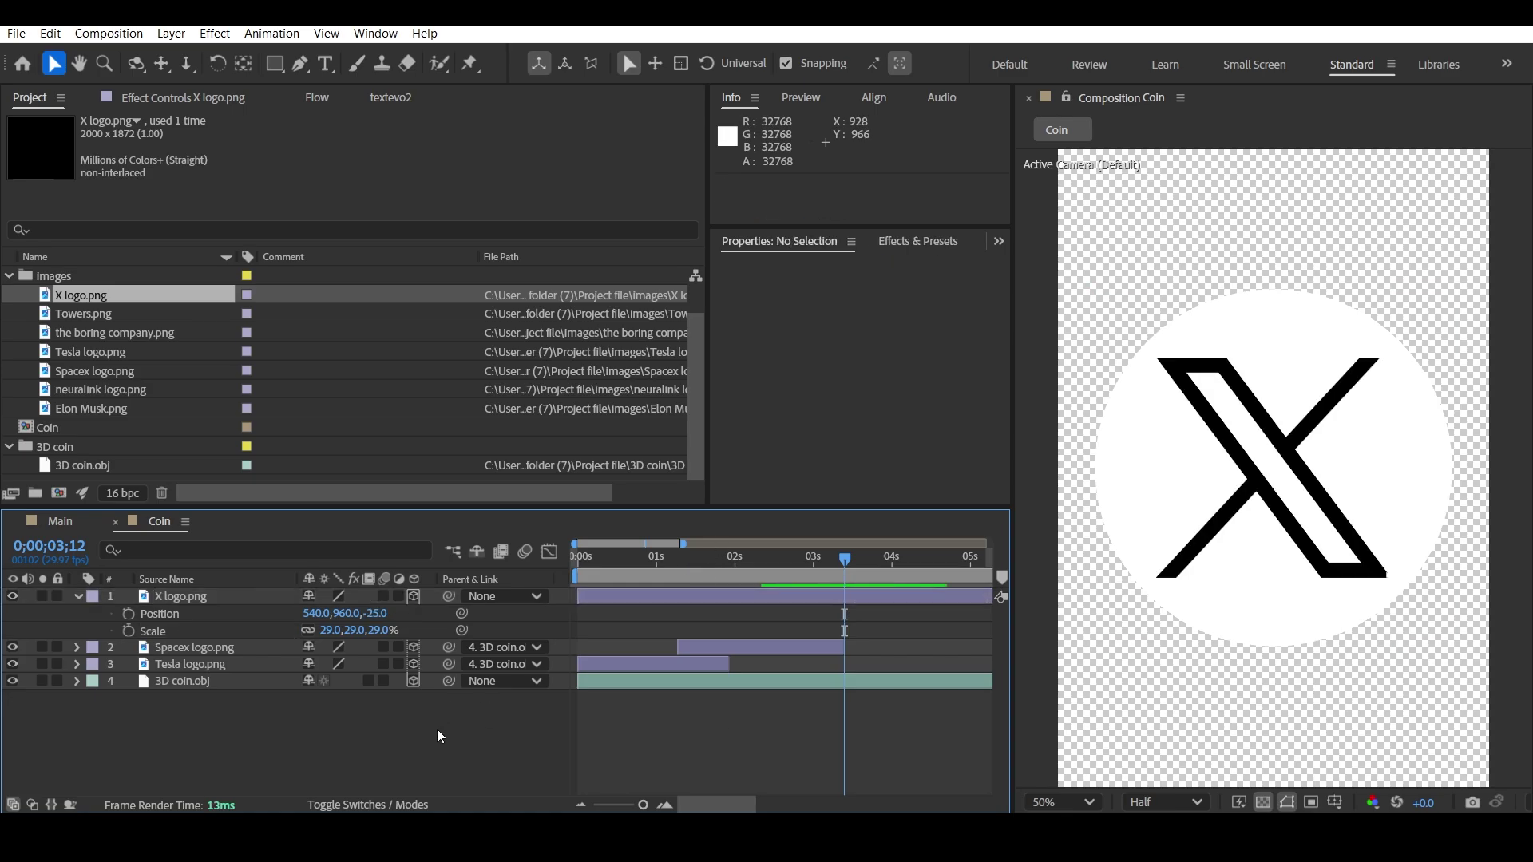
left_click_drag(355, 632, 346, 631)
left_click(341, 736)
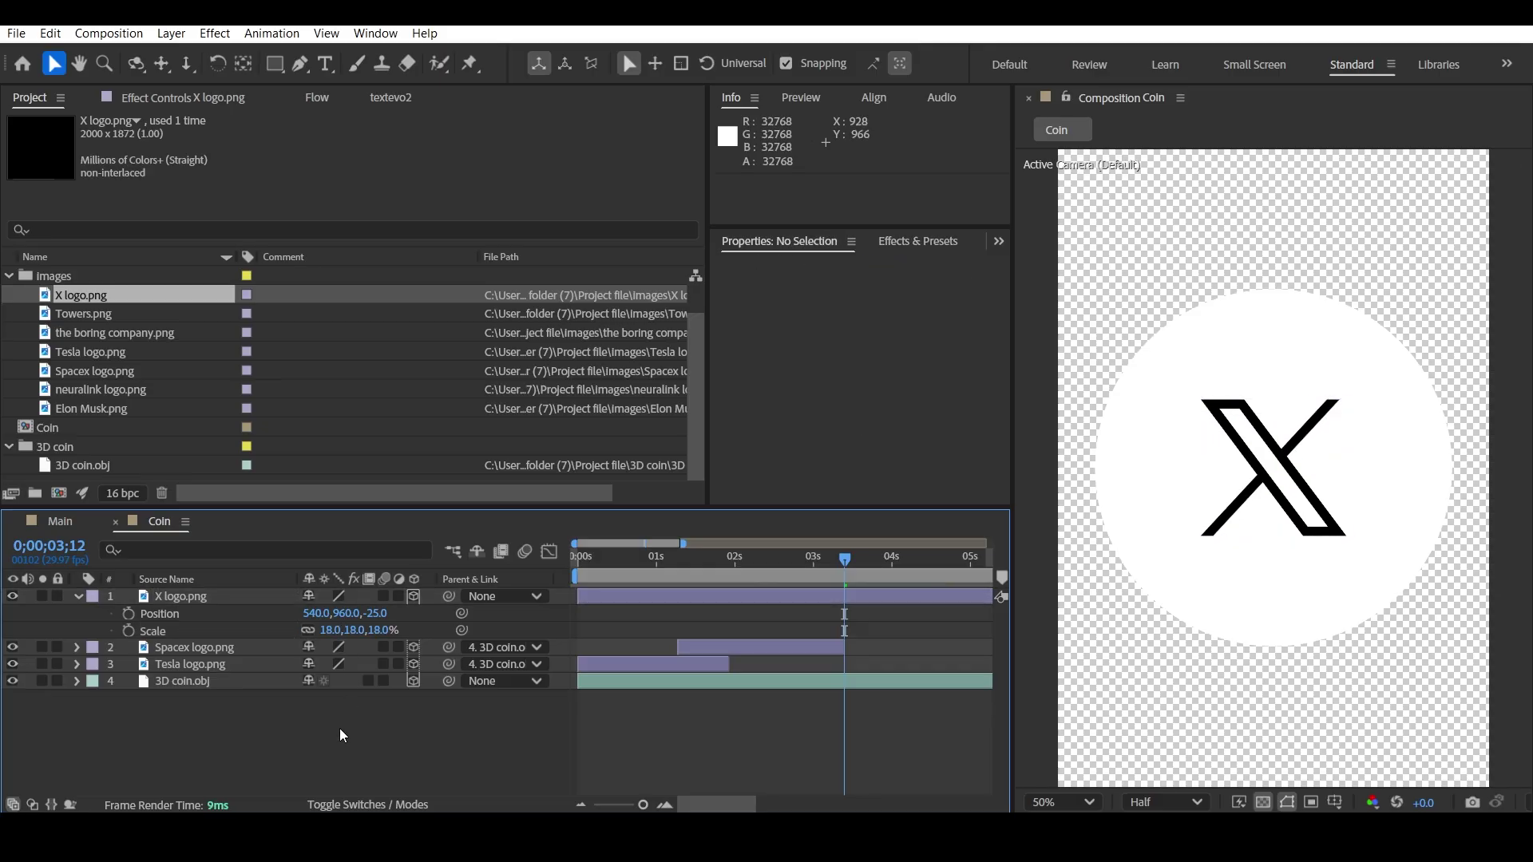
left_click(354, 630)
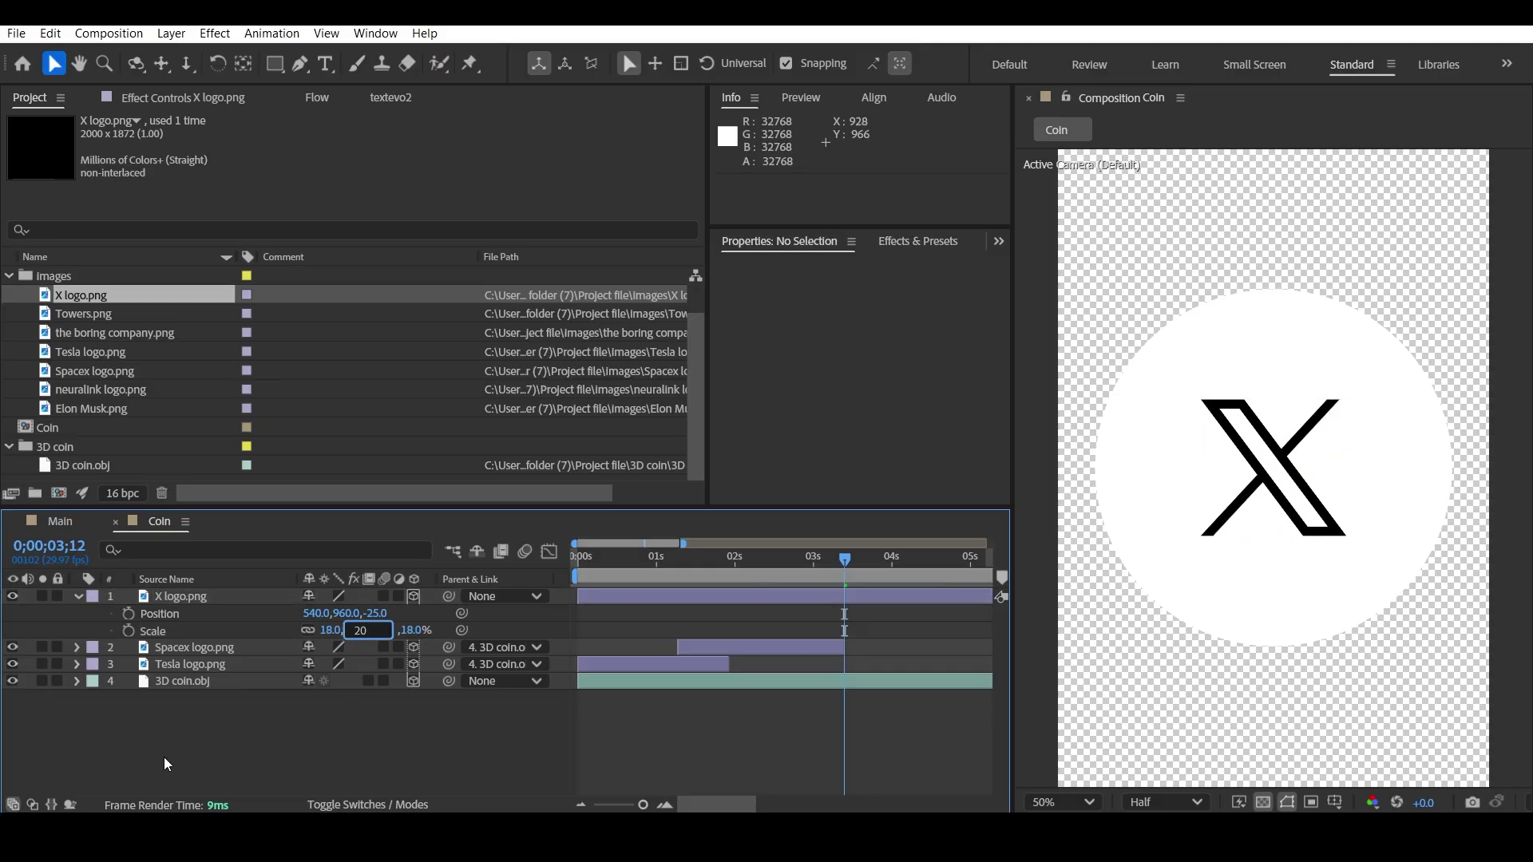
key("Return")
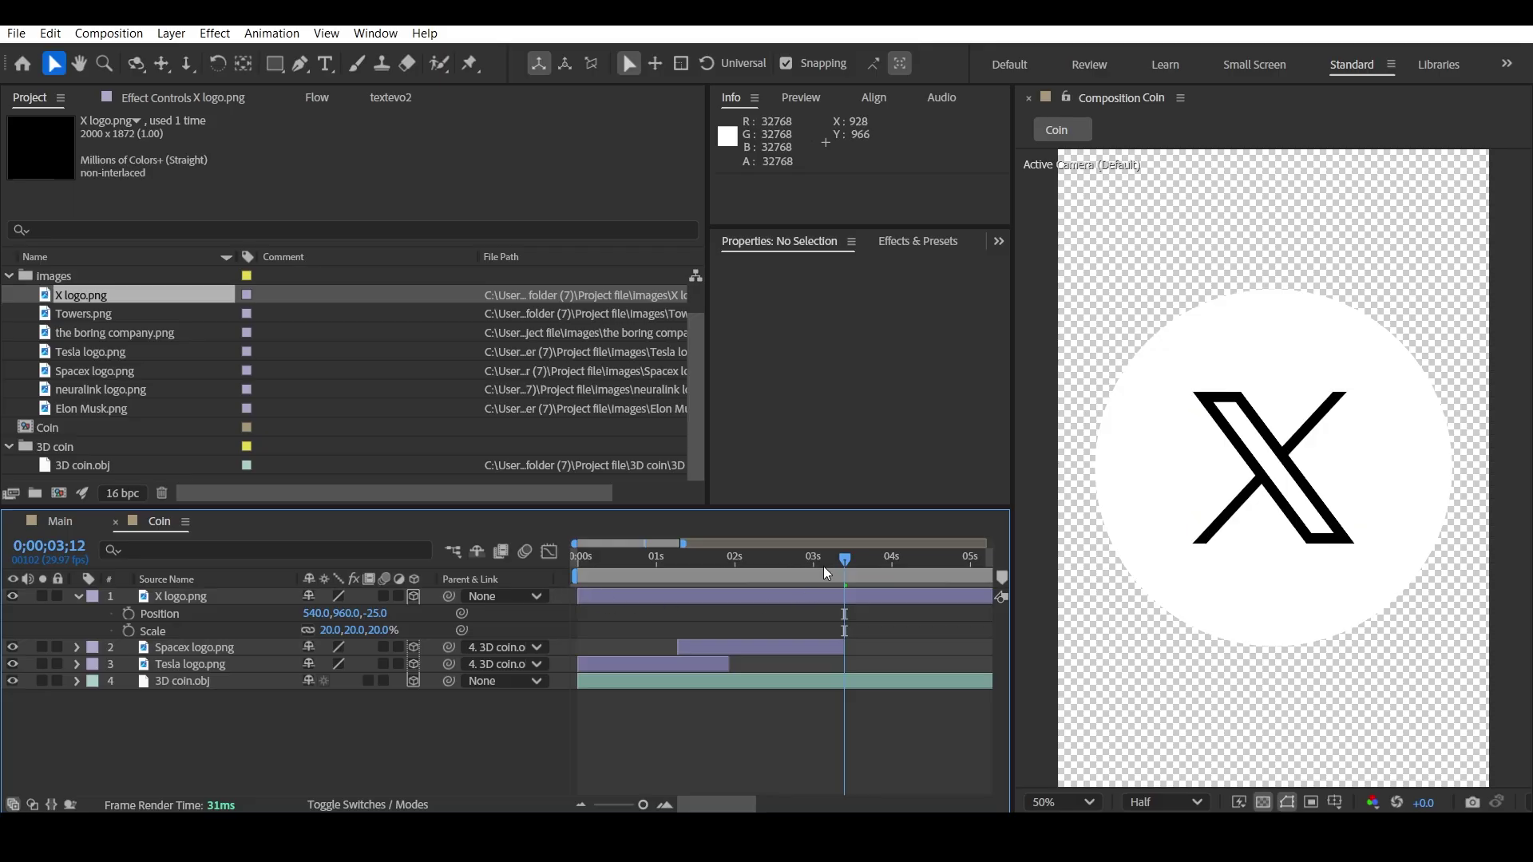
- Parent the X logo layer to 3D coin.obj, trim its start to 0;00;03;00 and collapse its properties
left_click(595, 595)
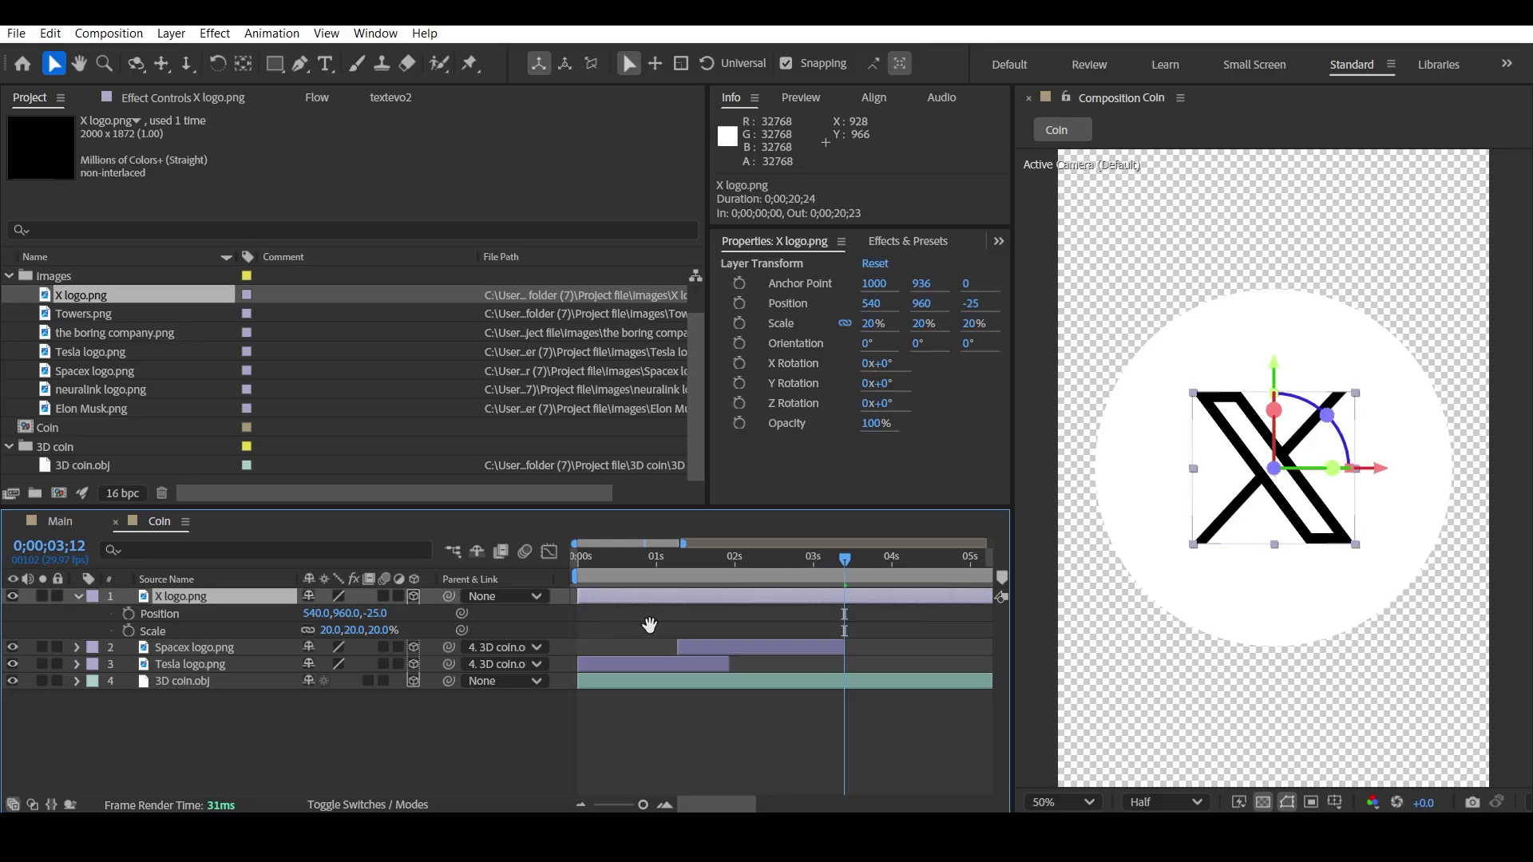
left_click_drag(578, 596, 809, 595)
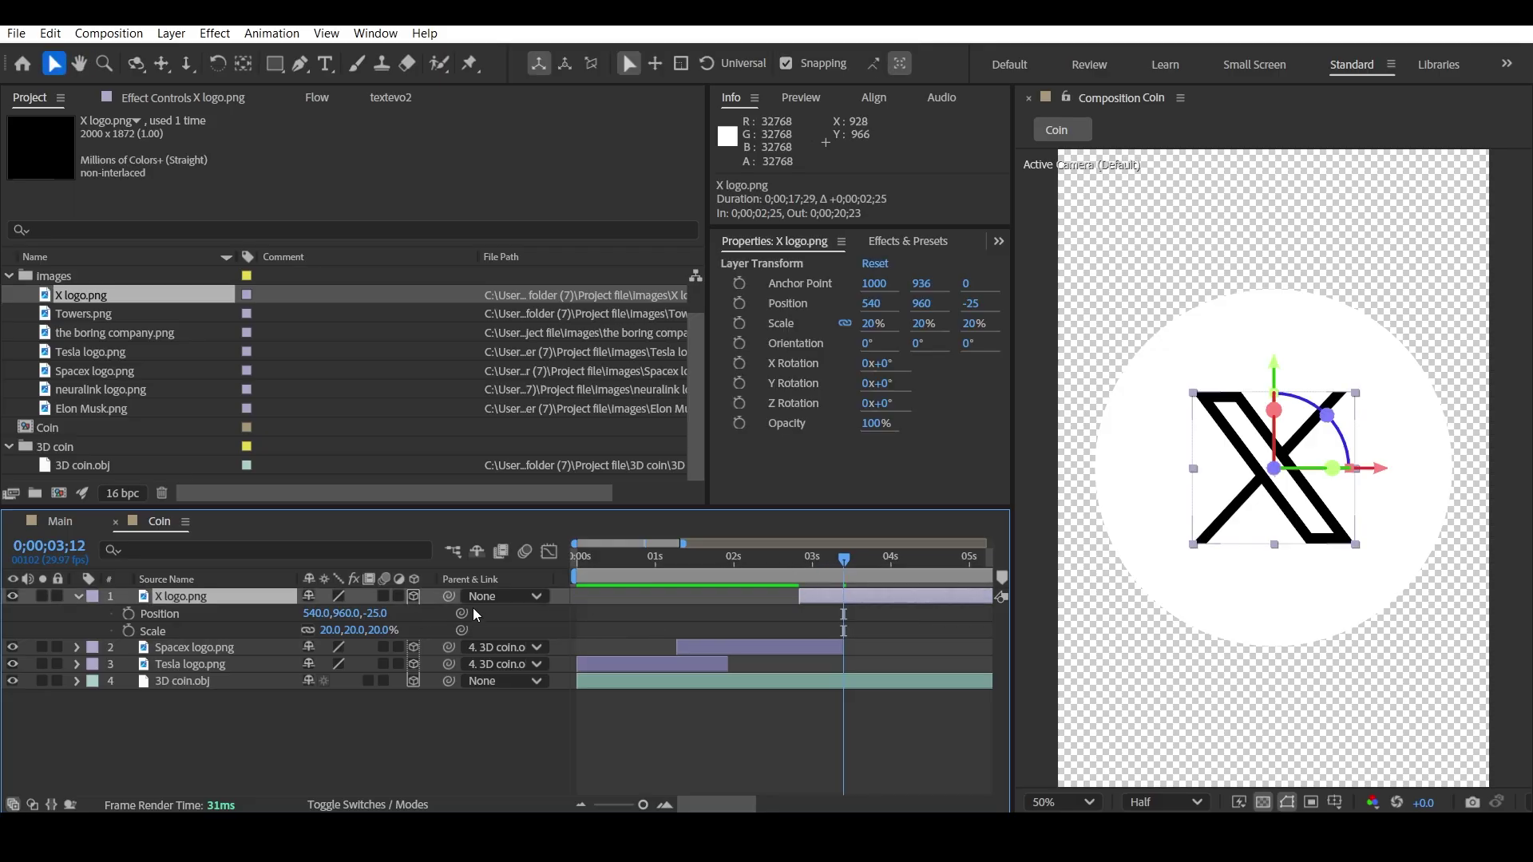
left_click_drag(449, 597, 319, 680)
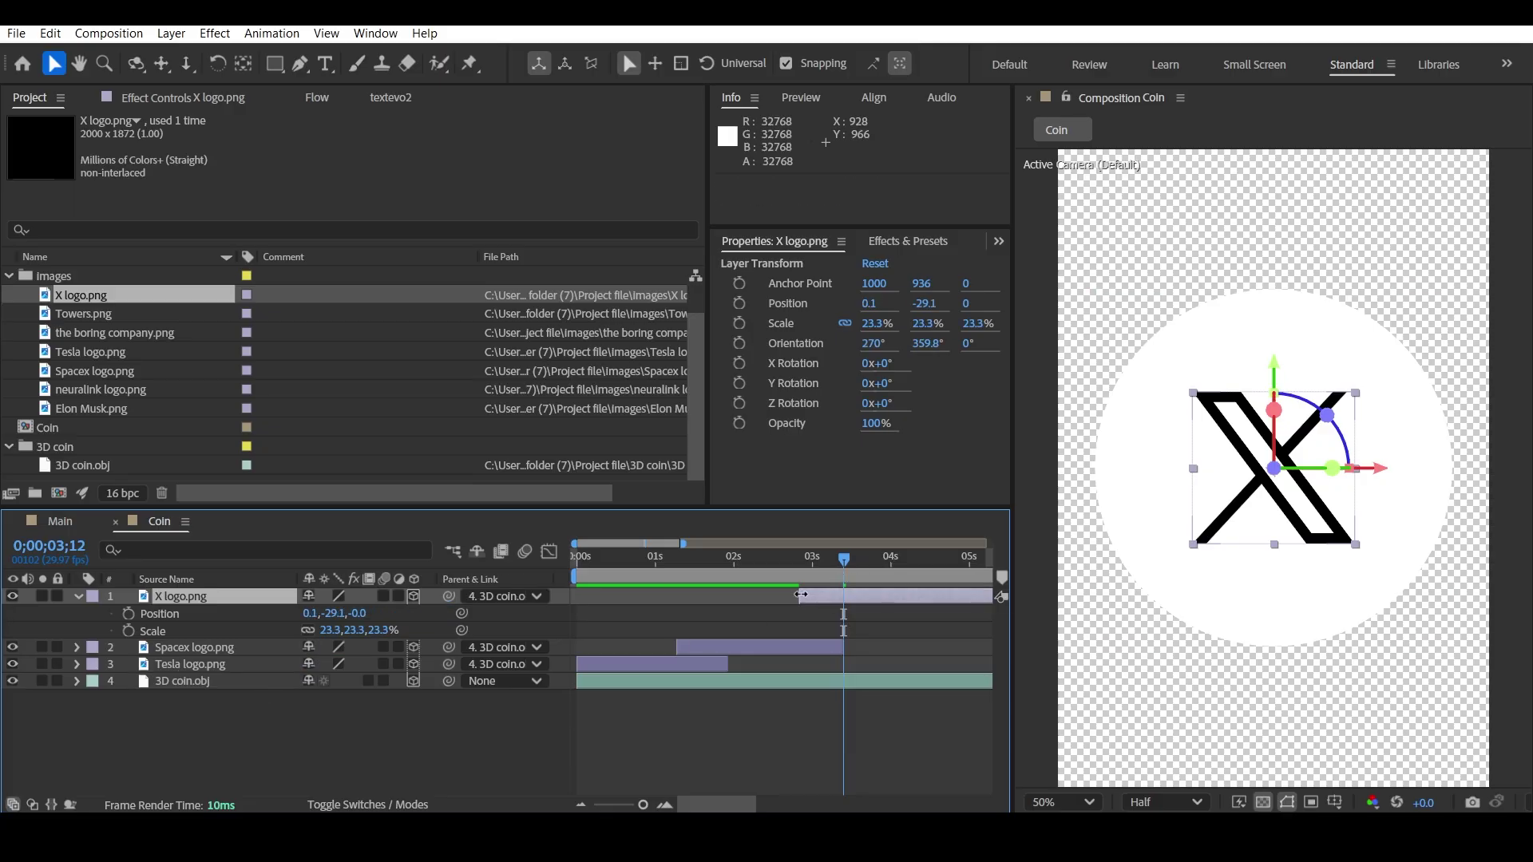
mouse_move(800, 594)
left_mouse_down()
mouse_move(591, 595)
mouse_move(812, 596)
left_mouse_up()
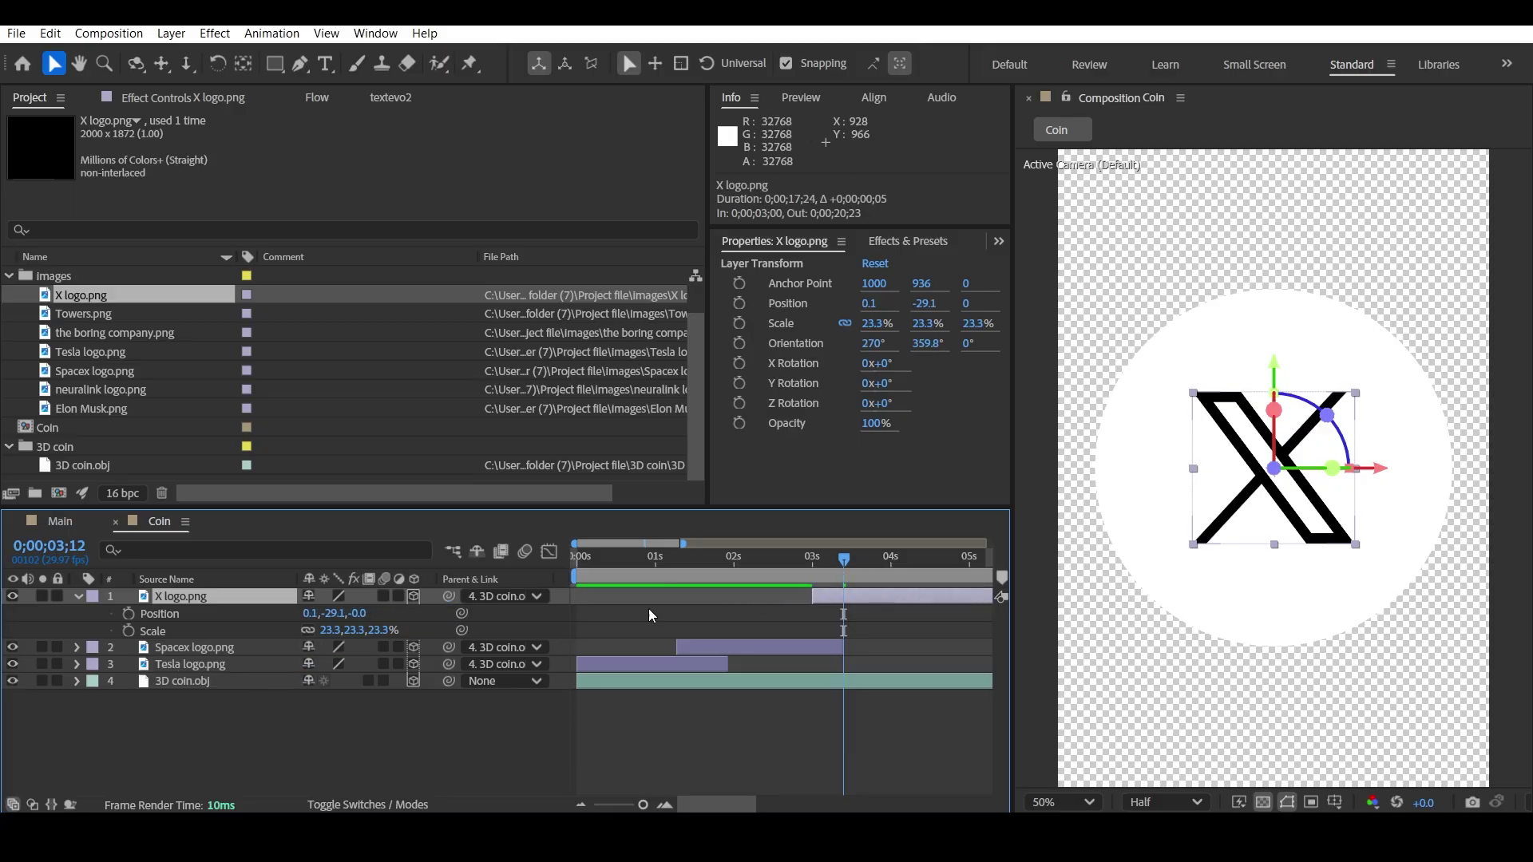
left_click(78, 596)
- Adjust the X logo layer to run from 0;00;02;15 to about 0;00;05;00
left_click_drag(904, 569, 825, 558)
key("Page_Up")
key("Page_Up")
key("Page_Up")
left_click(788, 694)
key("minus")
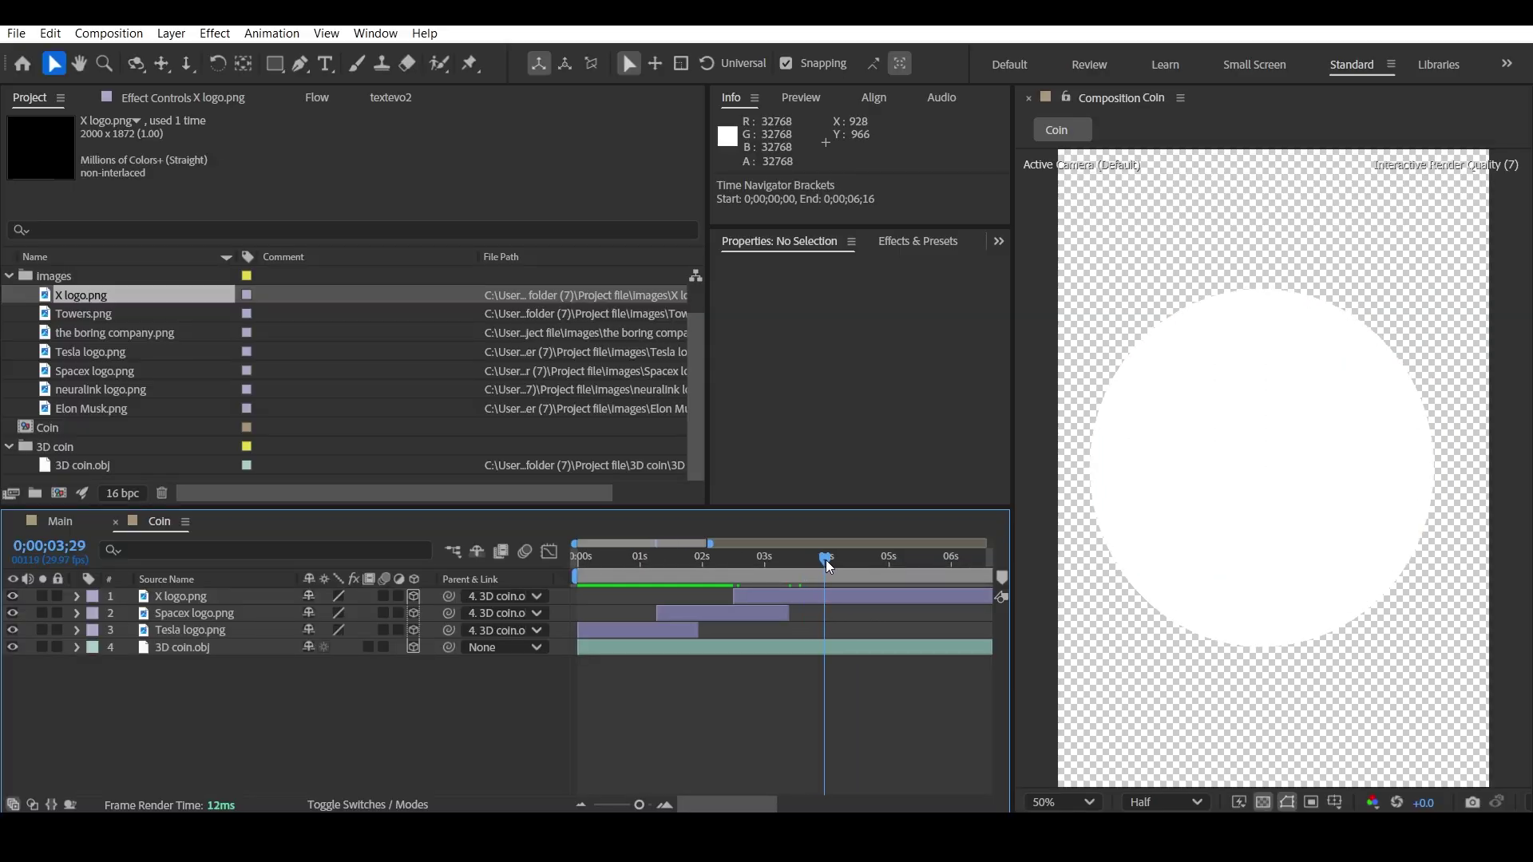
key("minus")
key("minus")
left_click_drag(987, 595, 676, 596)
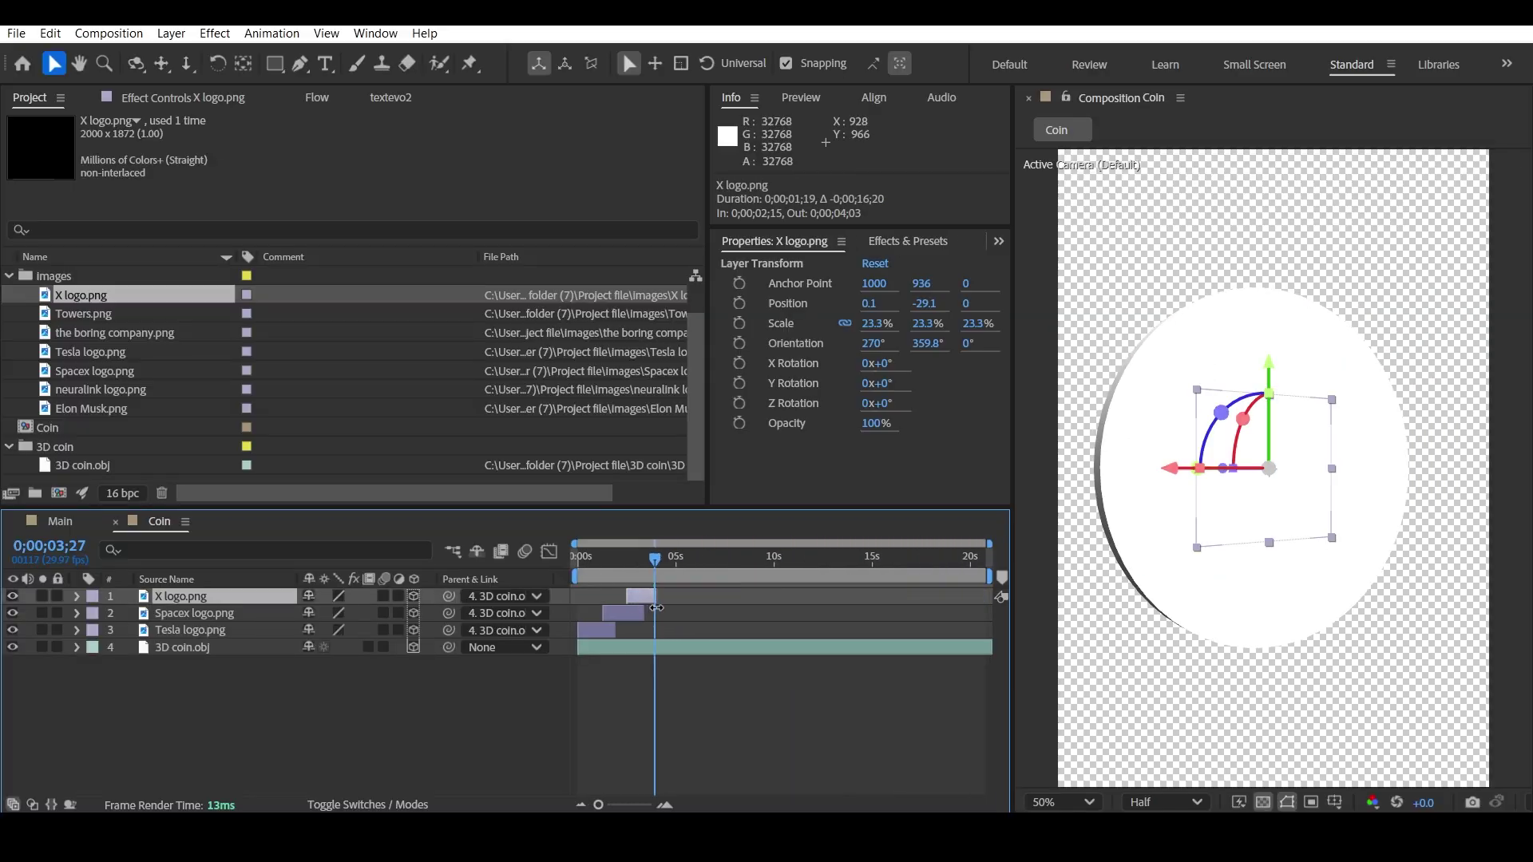
- Preview the coin animation from the start through all three logos, stop at 0;00;04;13 and deselect the layer
key("Home")
key("equal")
key("equal")
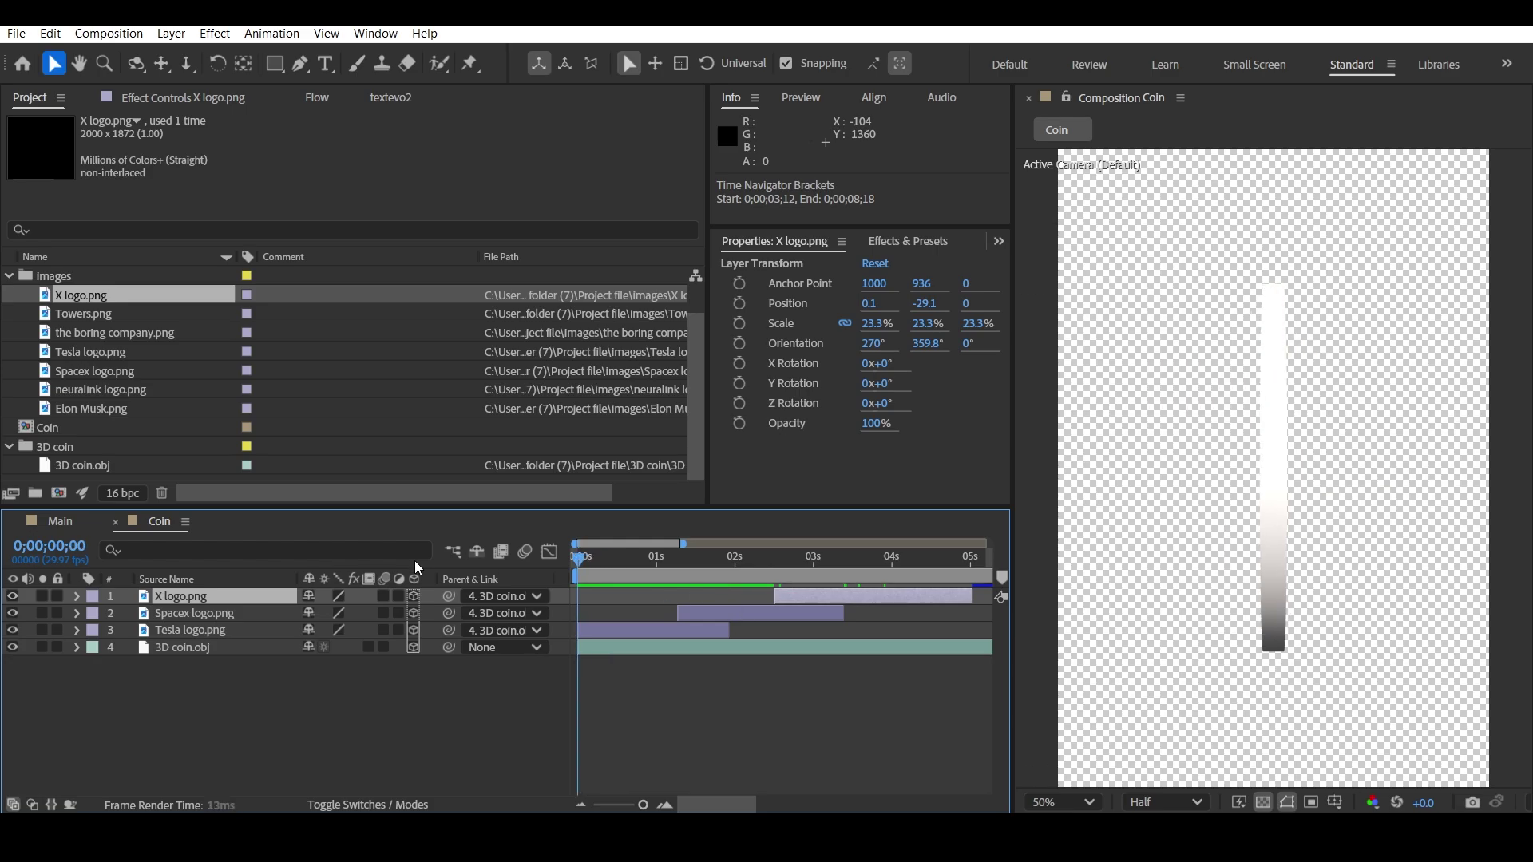
key("space")
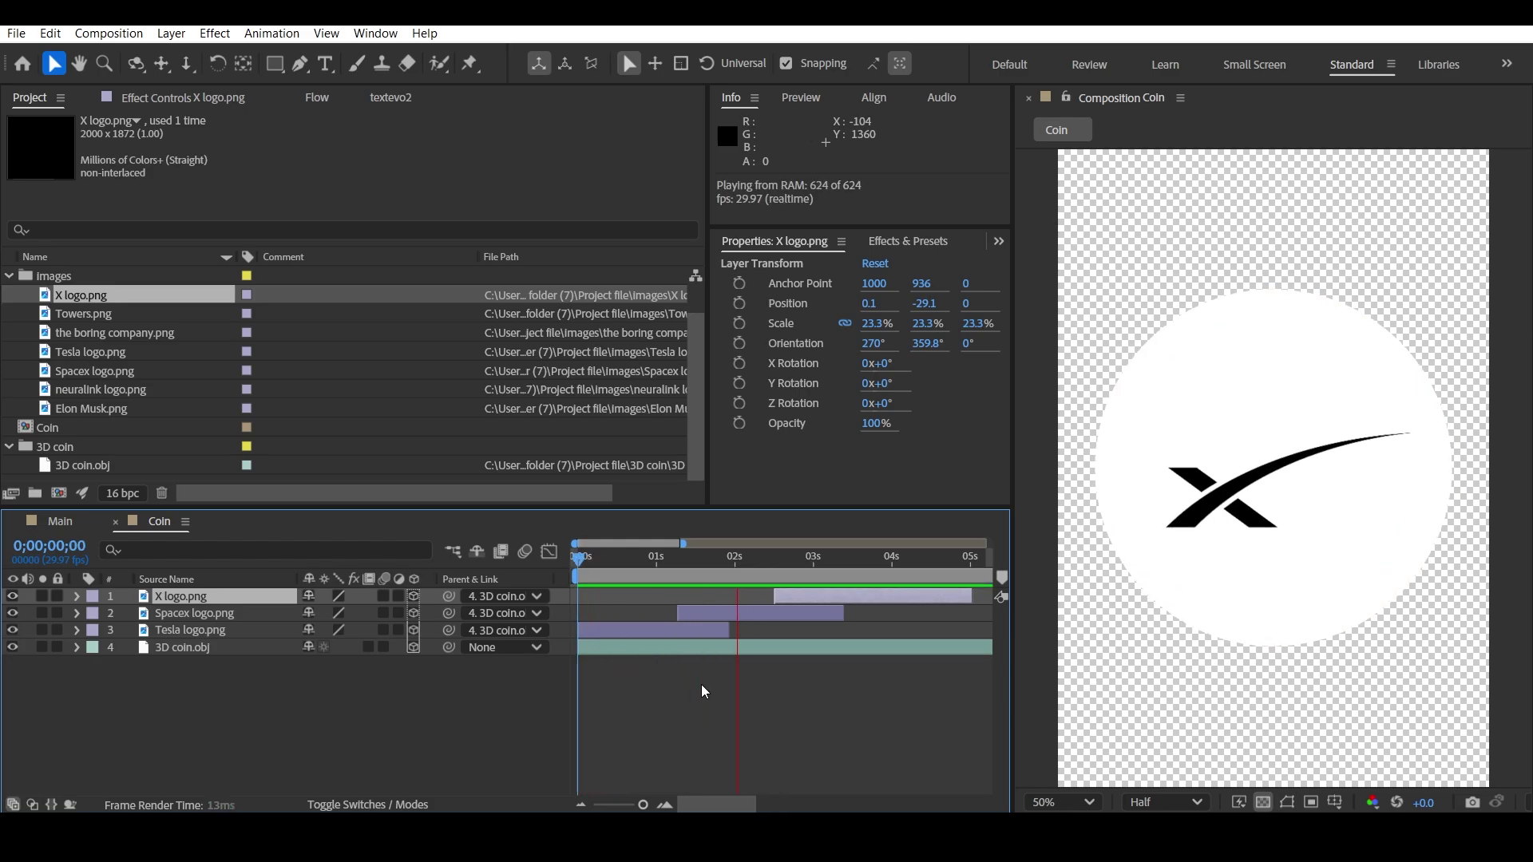
key("space")
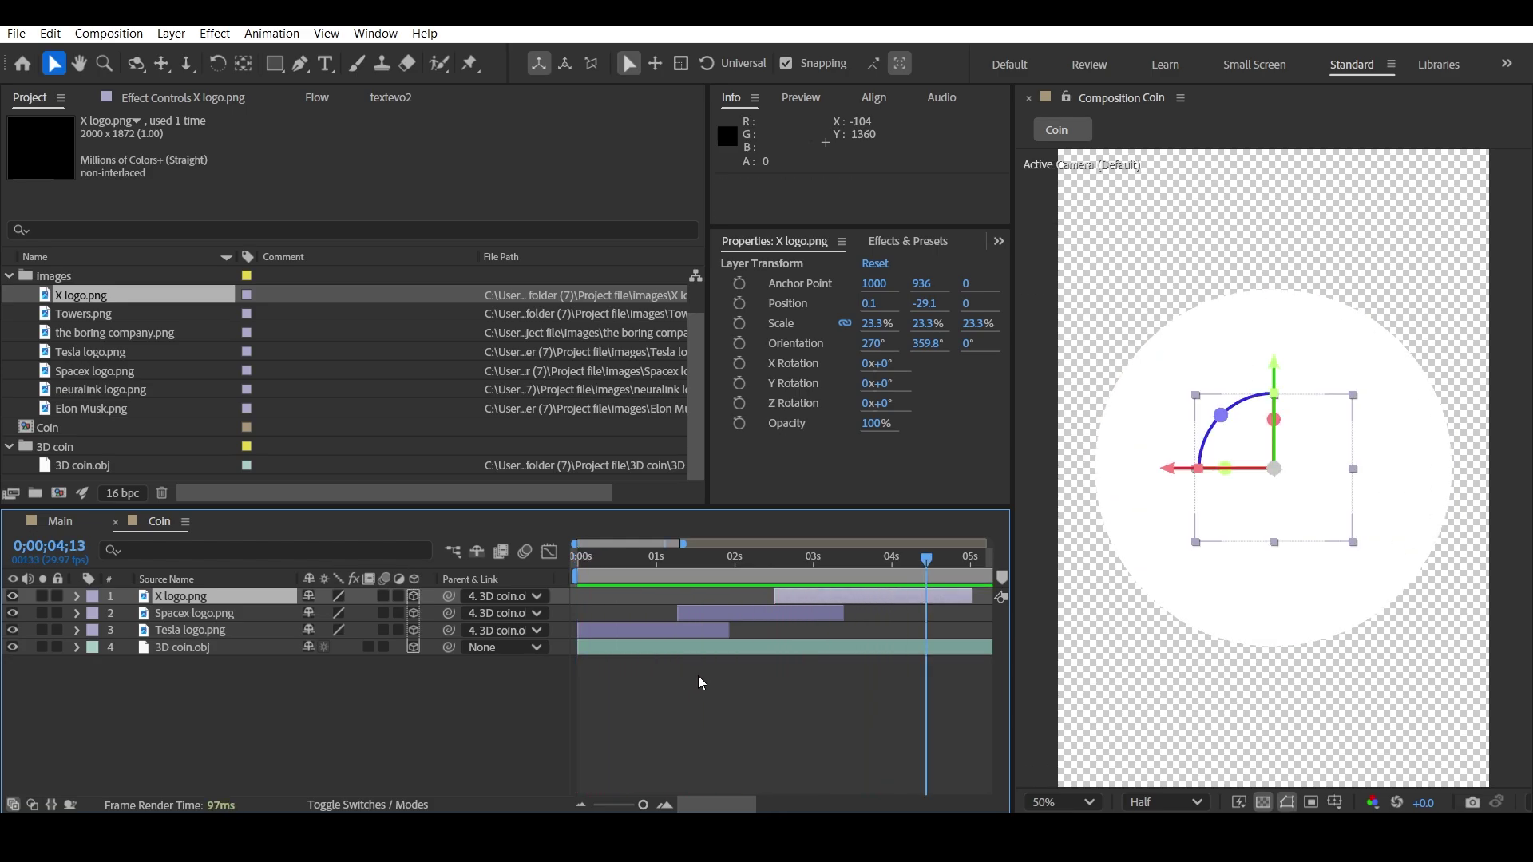
left_click(698, 675)
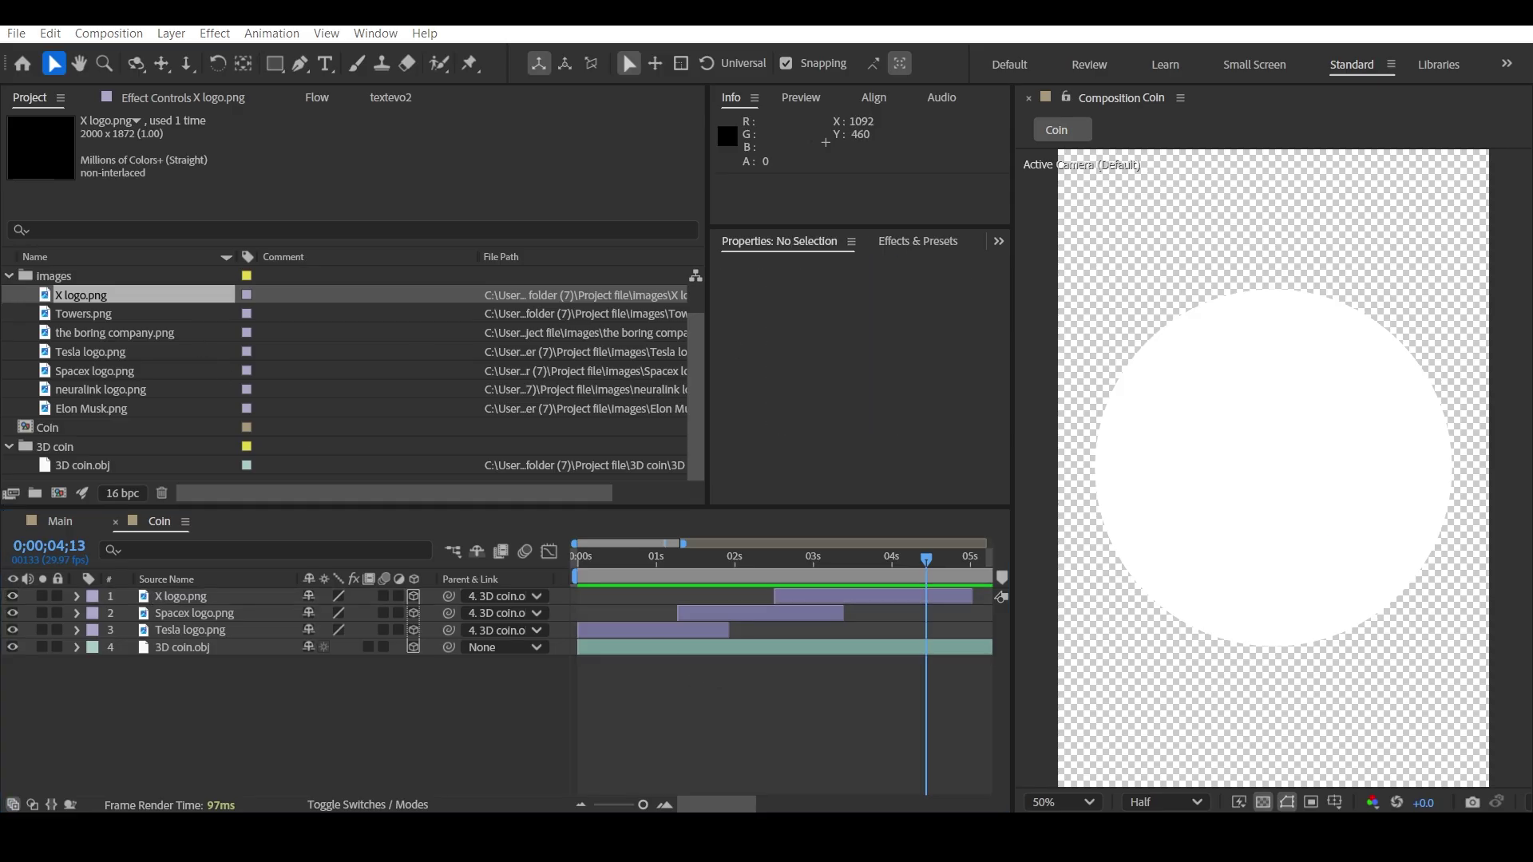
- Add neuralink logo.png as the top layer, go to 0;00;04;04, make it 3D and reveal its Position and Scale
left_click_drag(103, 389, 219, 597)
left_click(847, 561)
left_click_drag(835, 573, 903, 581)
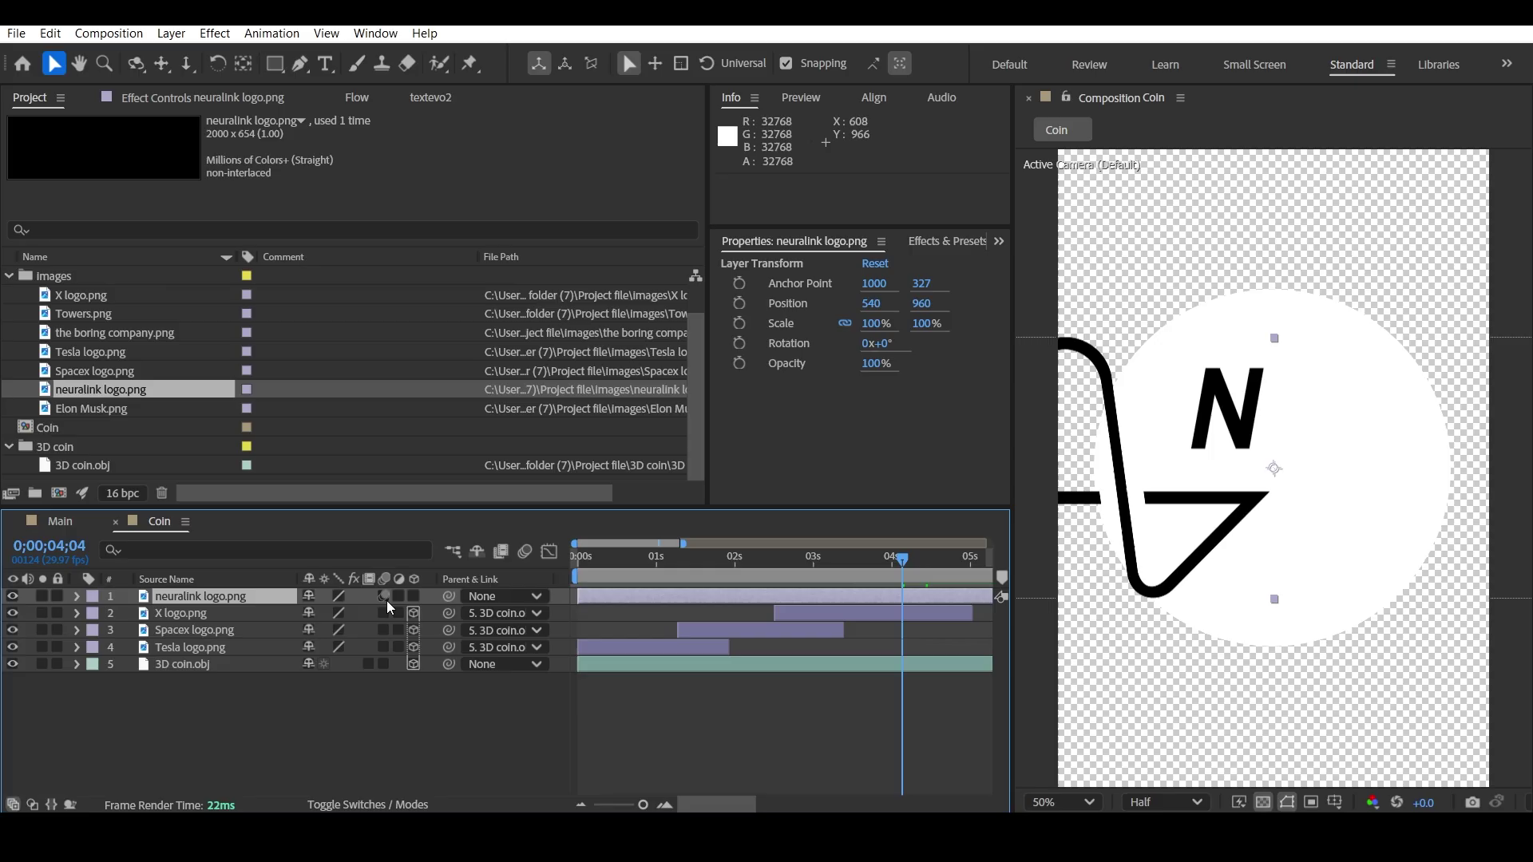
left_click(413, 596)
left_click(219, 584)
key("p")
key("shift+s")
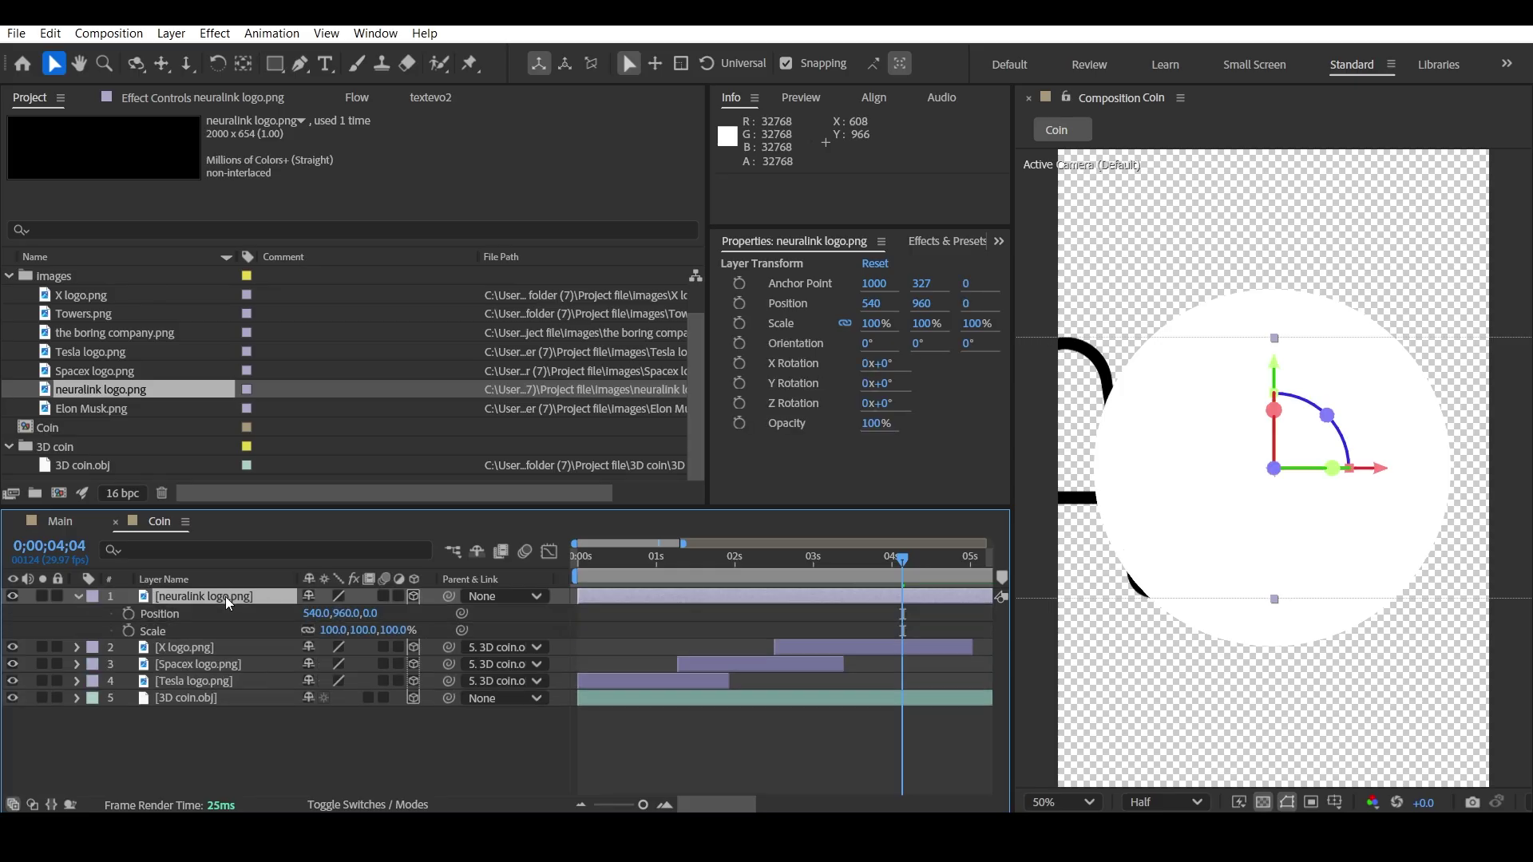
- Try placing the neuralink logo at X position 765 and Z position -26
left_click_drag(311, 613, 482, 611)
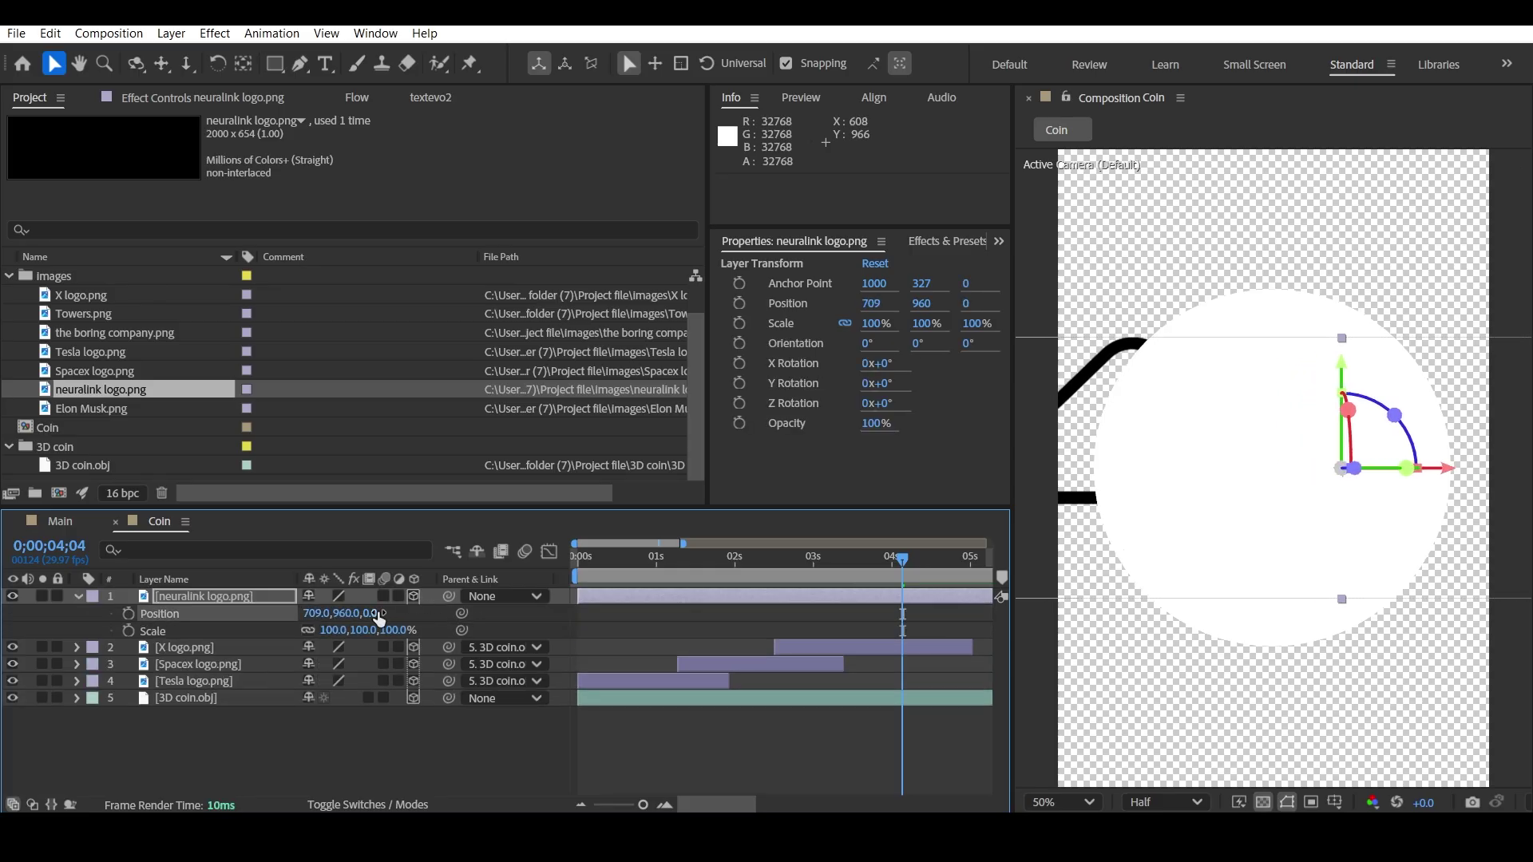
left_click(377, 613)
left_click(324, 648)
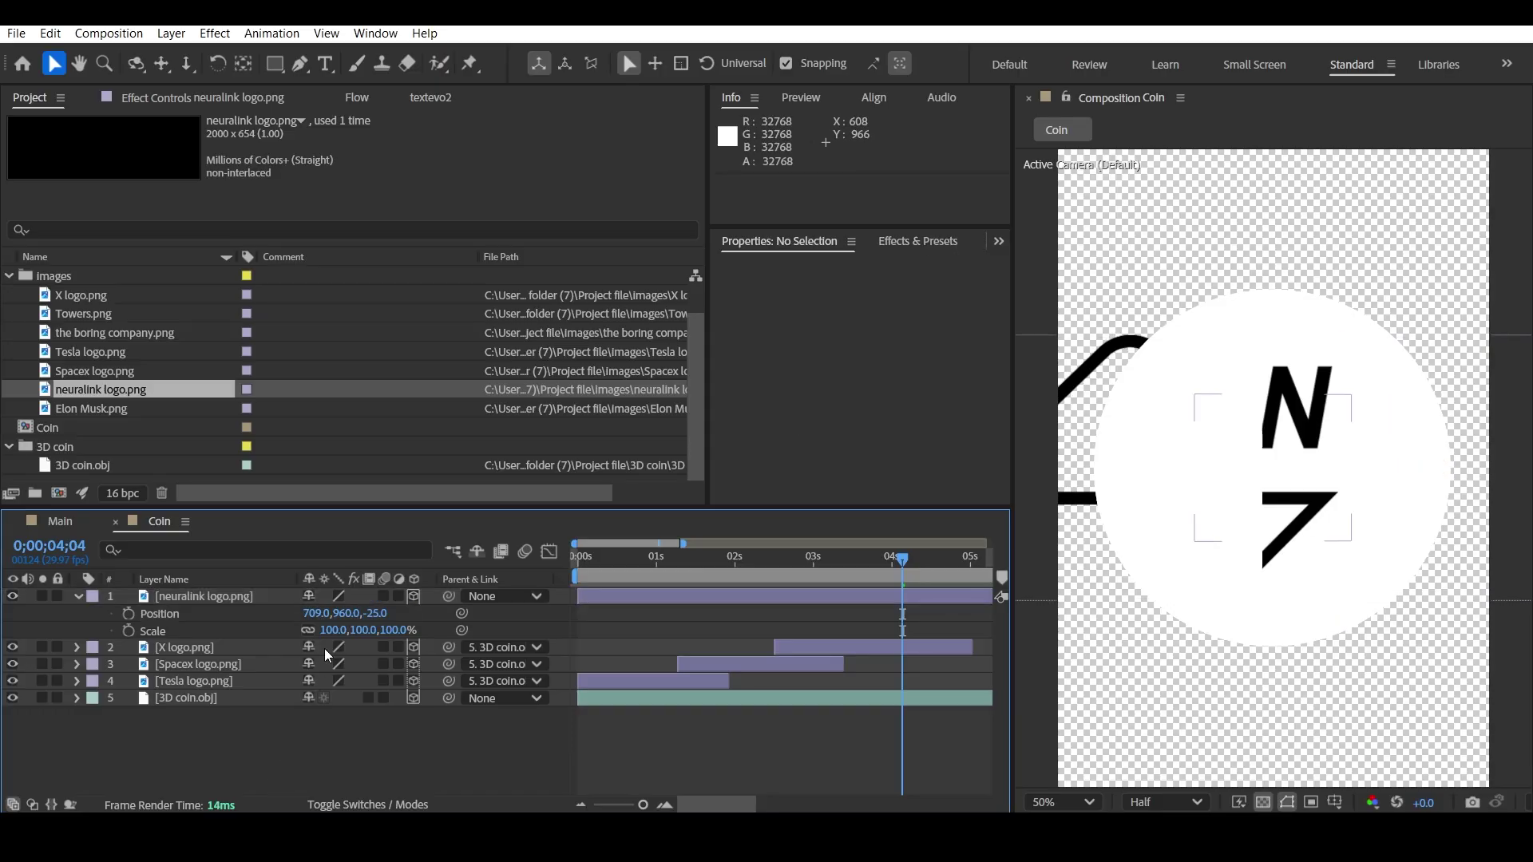
left_click_drag(321, 613, 376, 615)
left_click(391, 616)
left_click(386, 614)
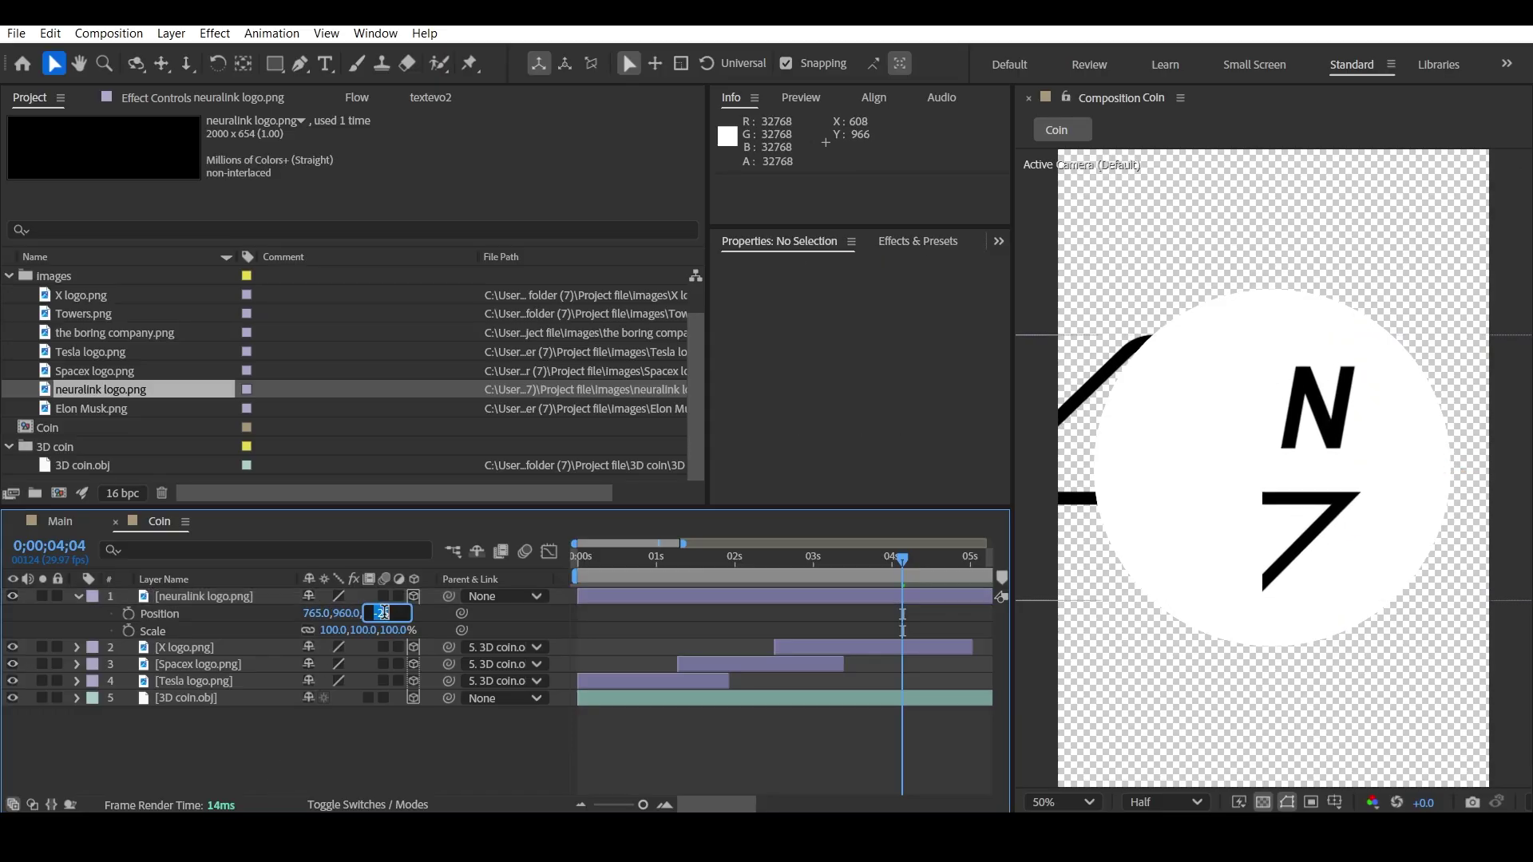
type("-26")
left_click(253, 728)
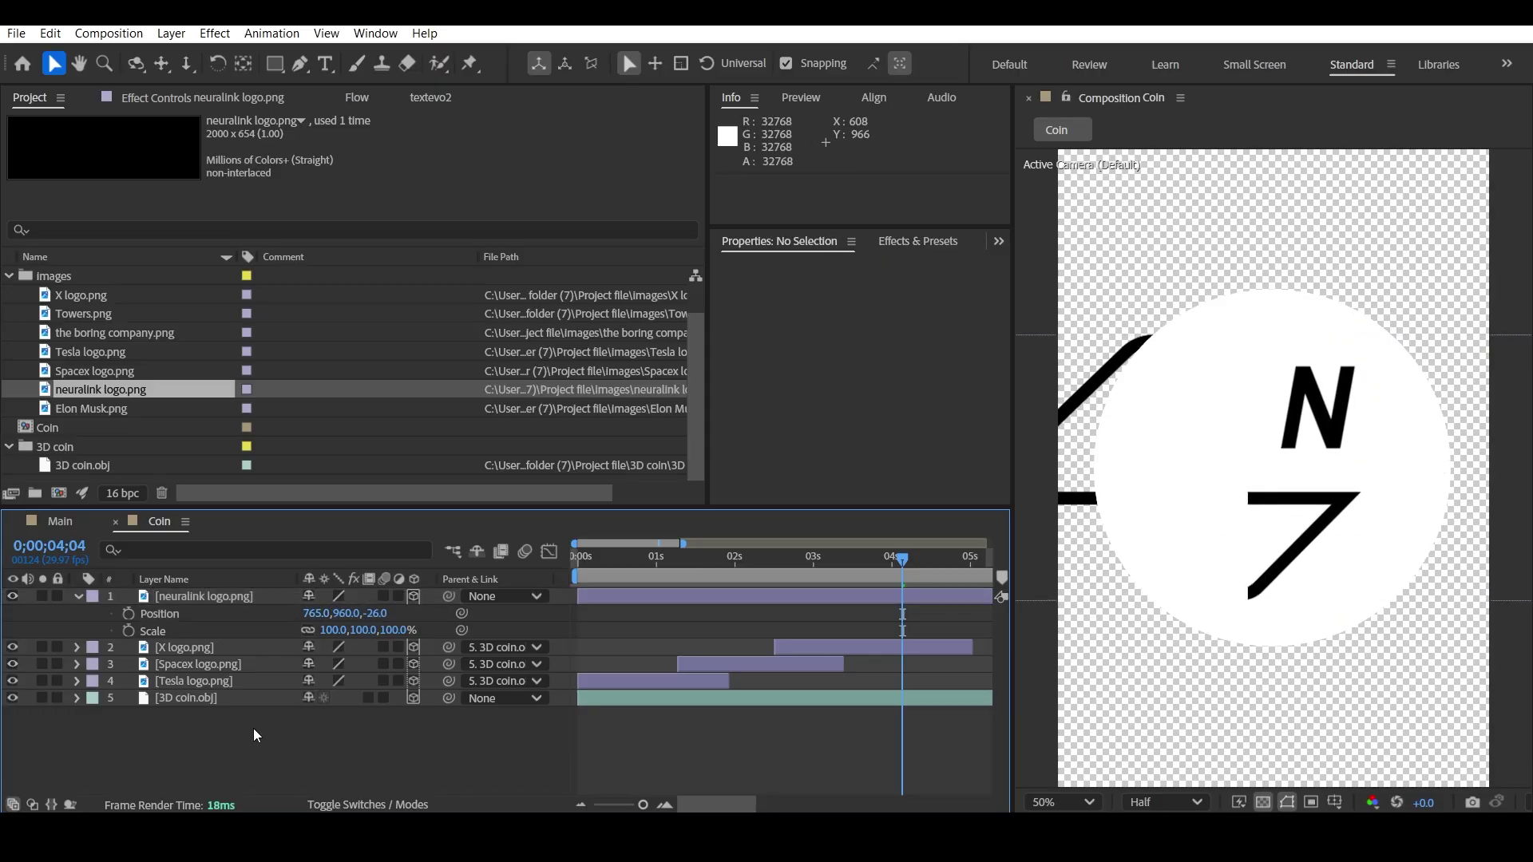
- Set the neuralink logo's position to 881, 960, -37 and its scale to 67%
left_click(395, 614)
type("-27")
left_click(426, 764)
mouse_move(384, 614)
left_mouse_down()
mouse_move(351, 613)
mouse_move(546, 622)
left_mouse_up()
left_click(405, 742)
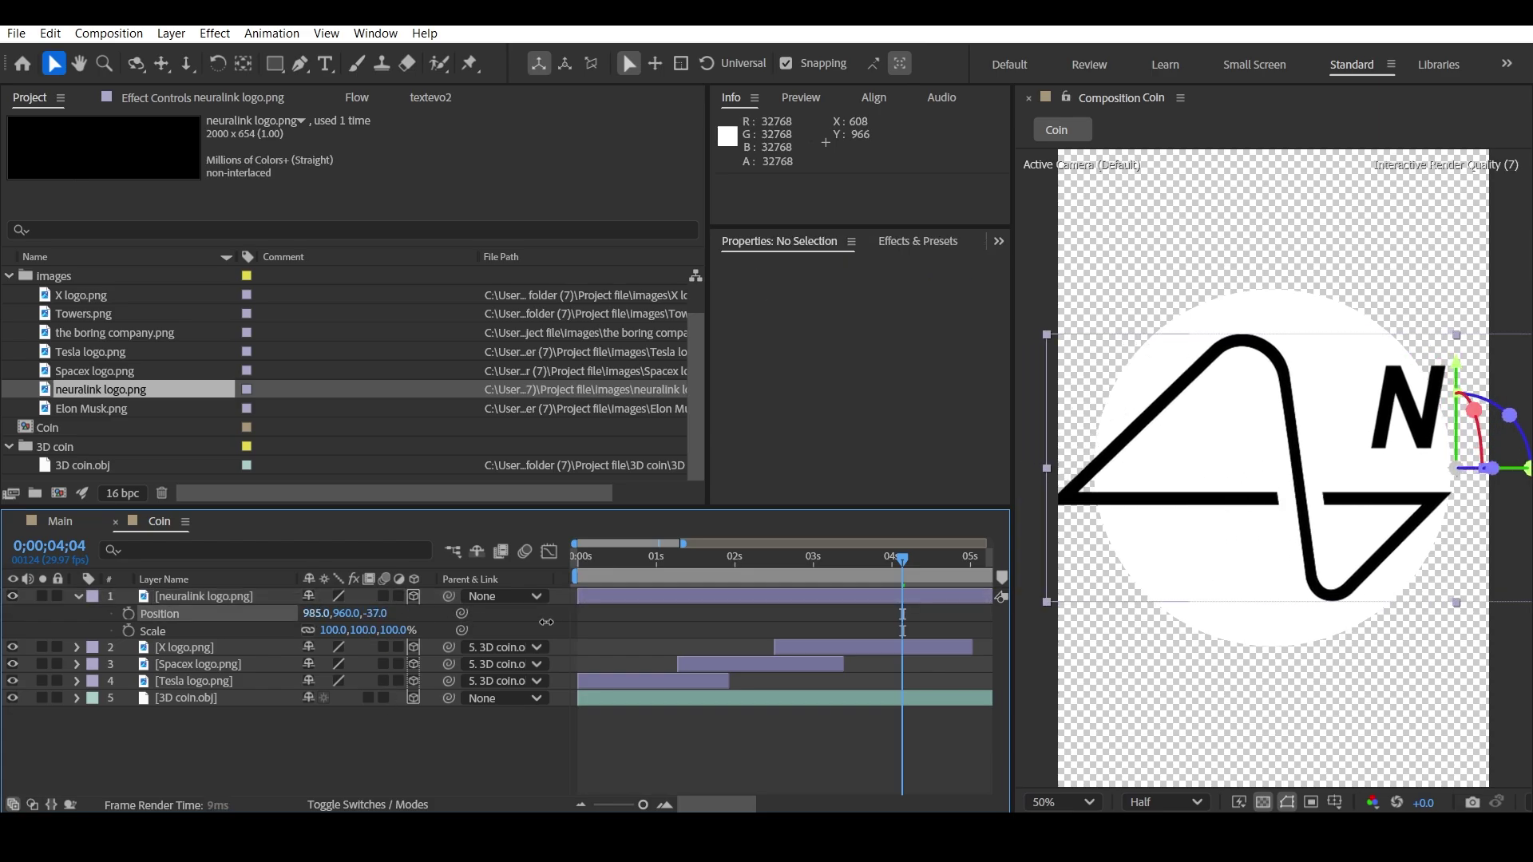
left_click_drag(363, 630, 276, 616)
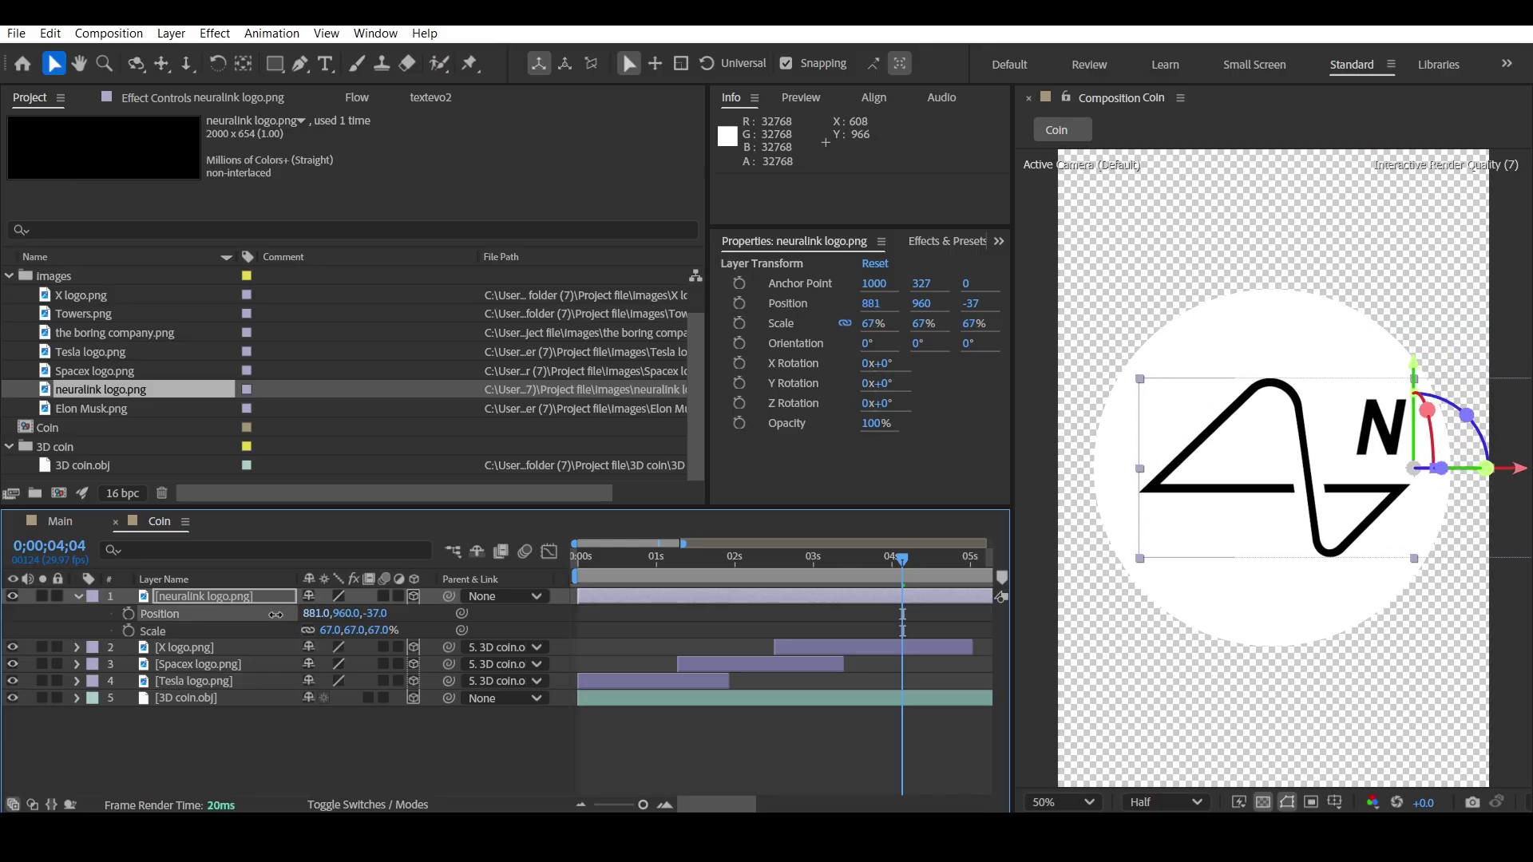
left_click(285, 748)
- Parent the neuralink logo layer to 3D coin.obj and trim it to run from 0;00;03;22 to 0;00;05;03
left_click_drag(449, 596, 432, 696)
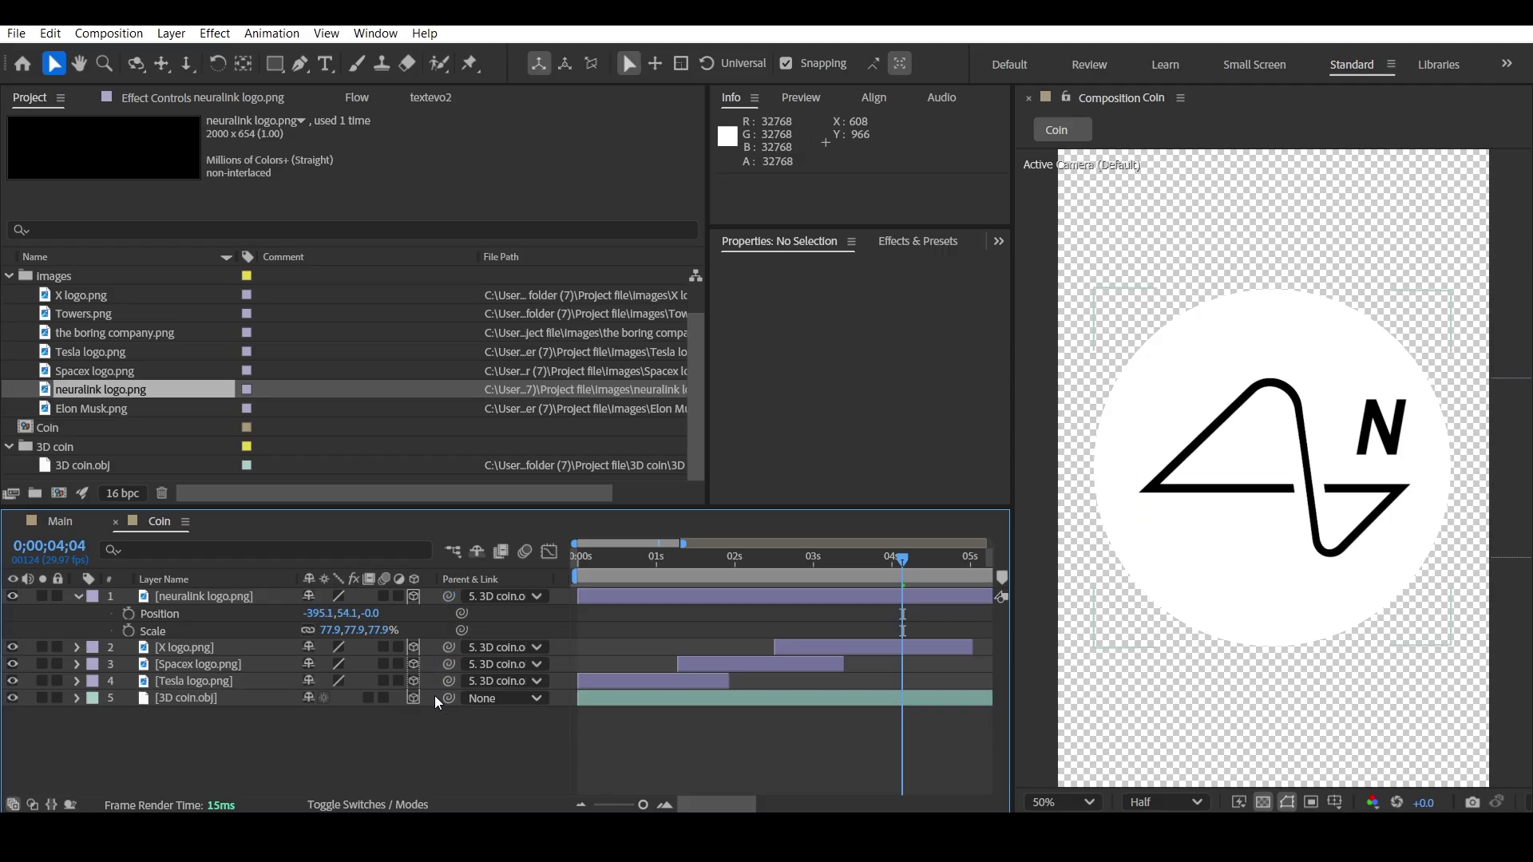
mouse_move(875, 566)
left_mouse_down()
mouse_move(856, 570)
mouse_move(868, 572)
left_mouse_up()
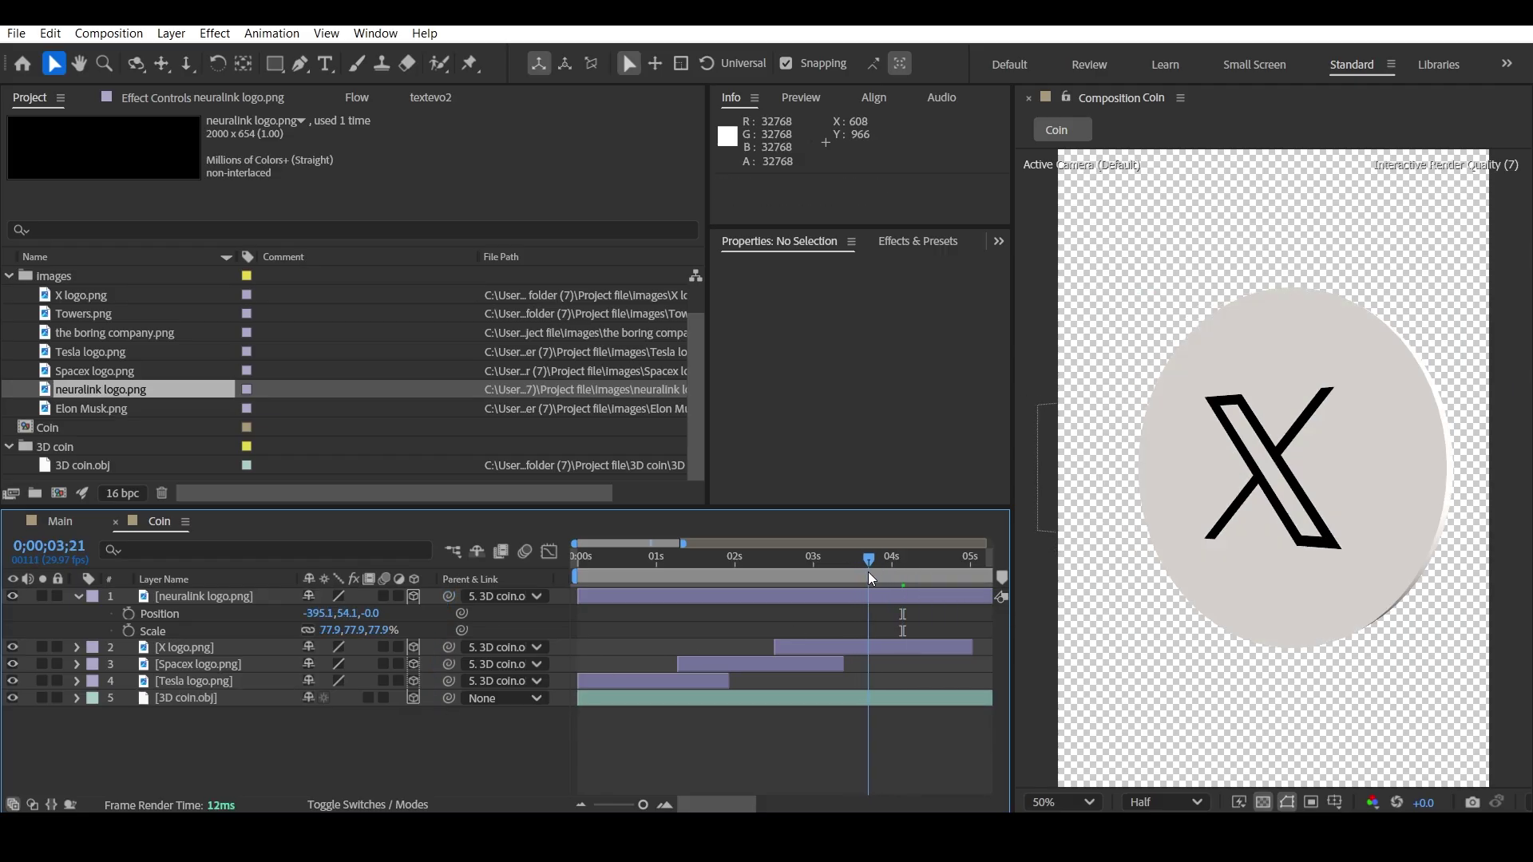
left_click_drag(578, 597, 869, 604)
scroll(702, 625, "right", 3)
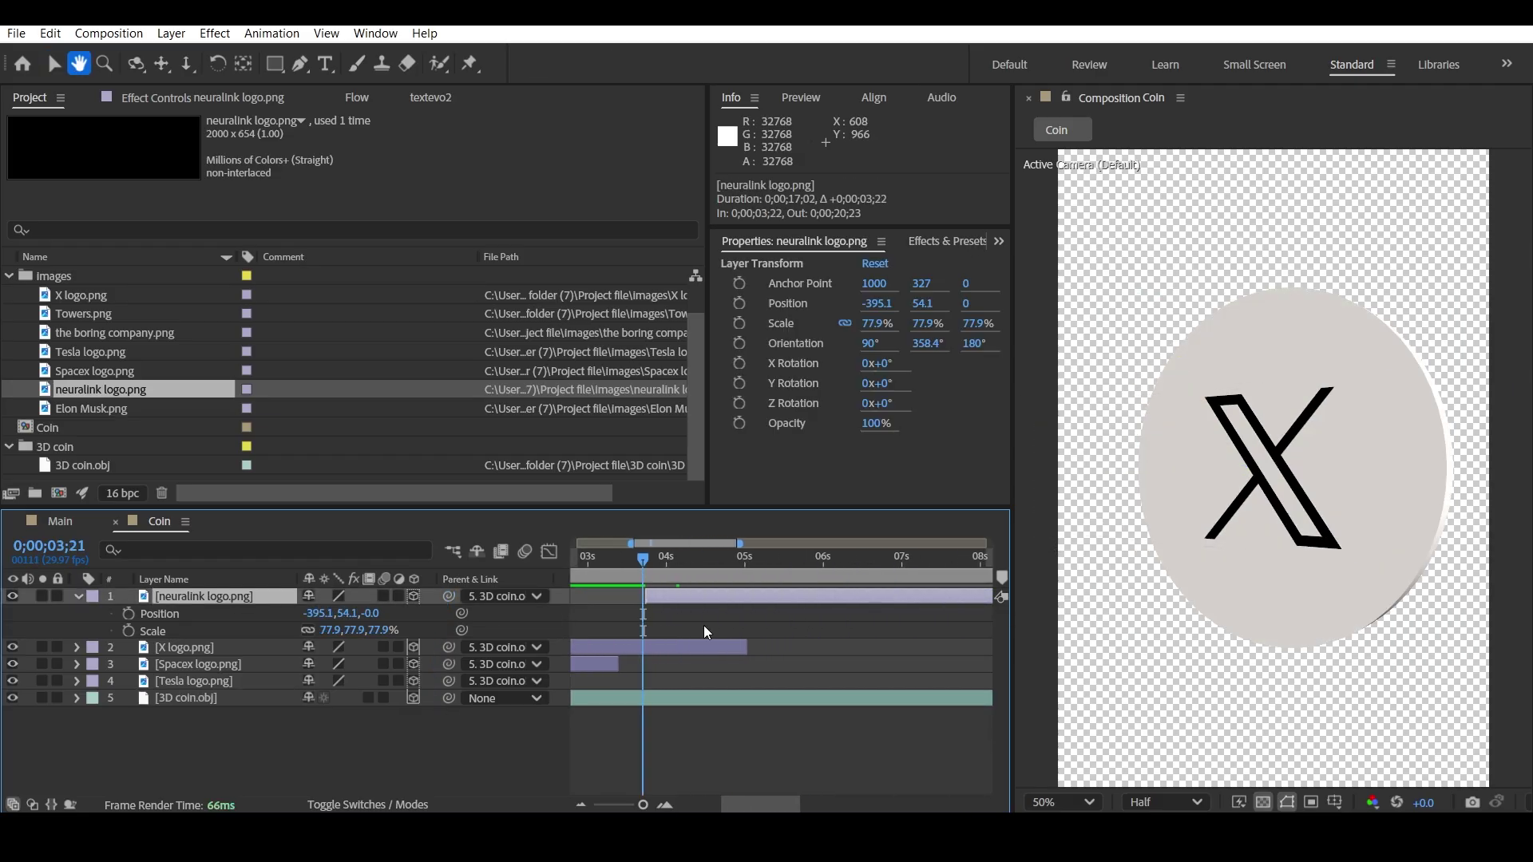
left_click_drag(731, 558, 752, 572)
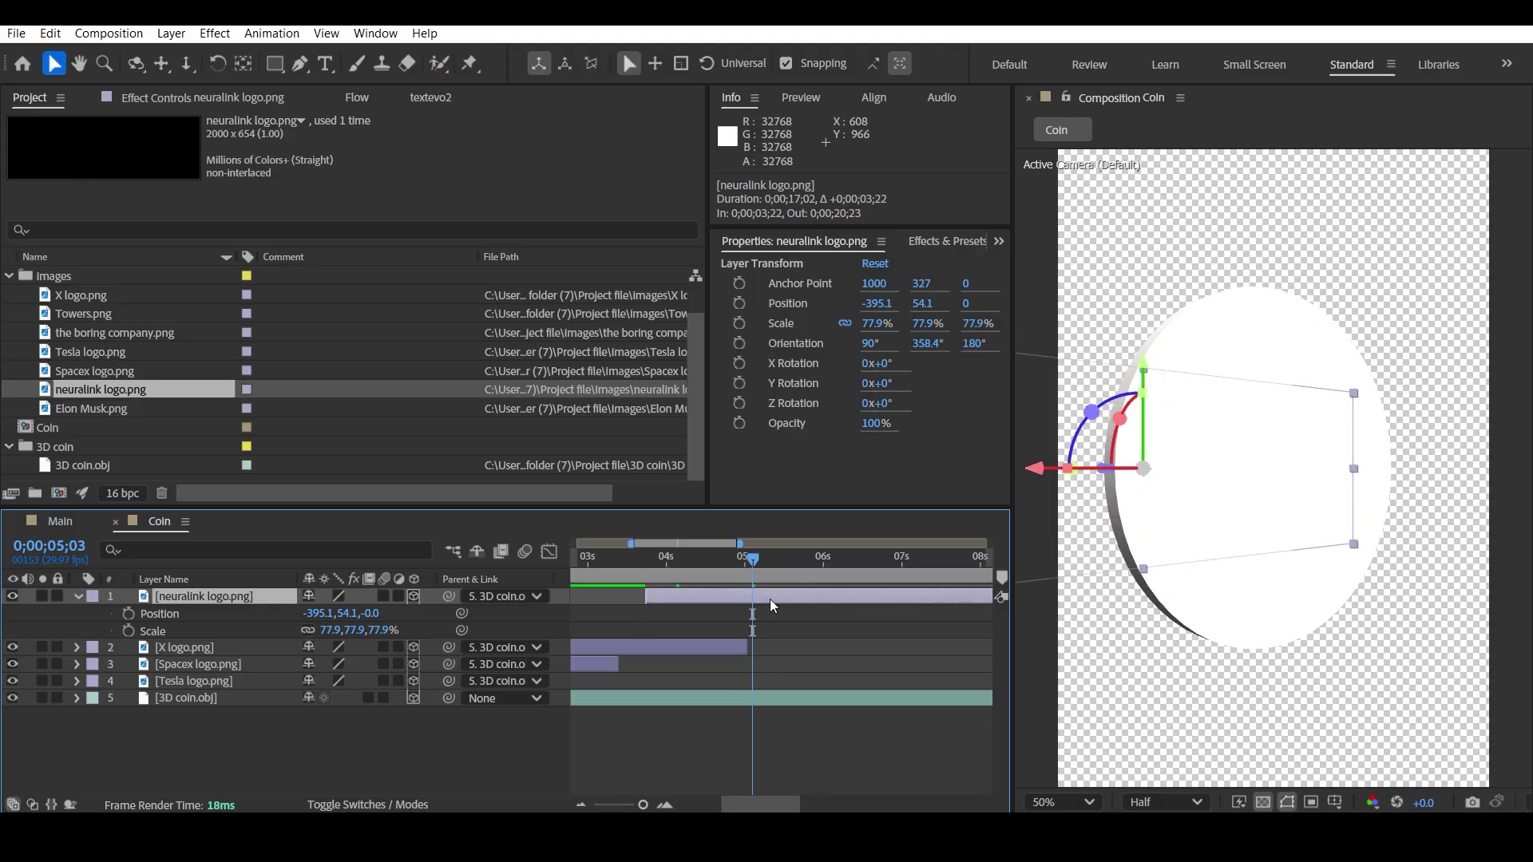
key("ctrl+shift+d")
key("Delete")
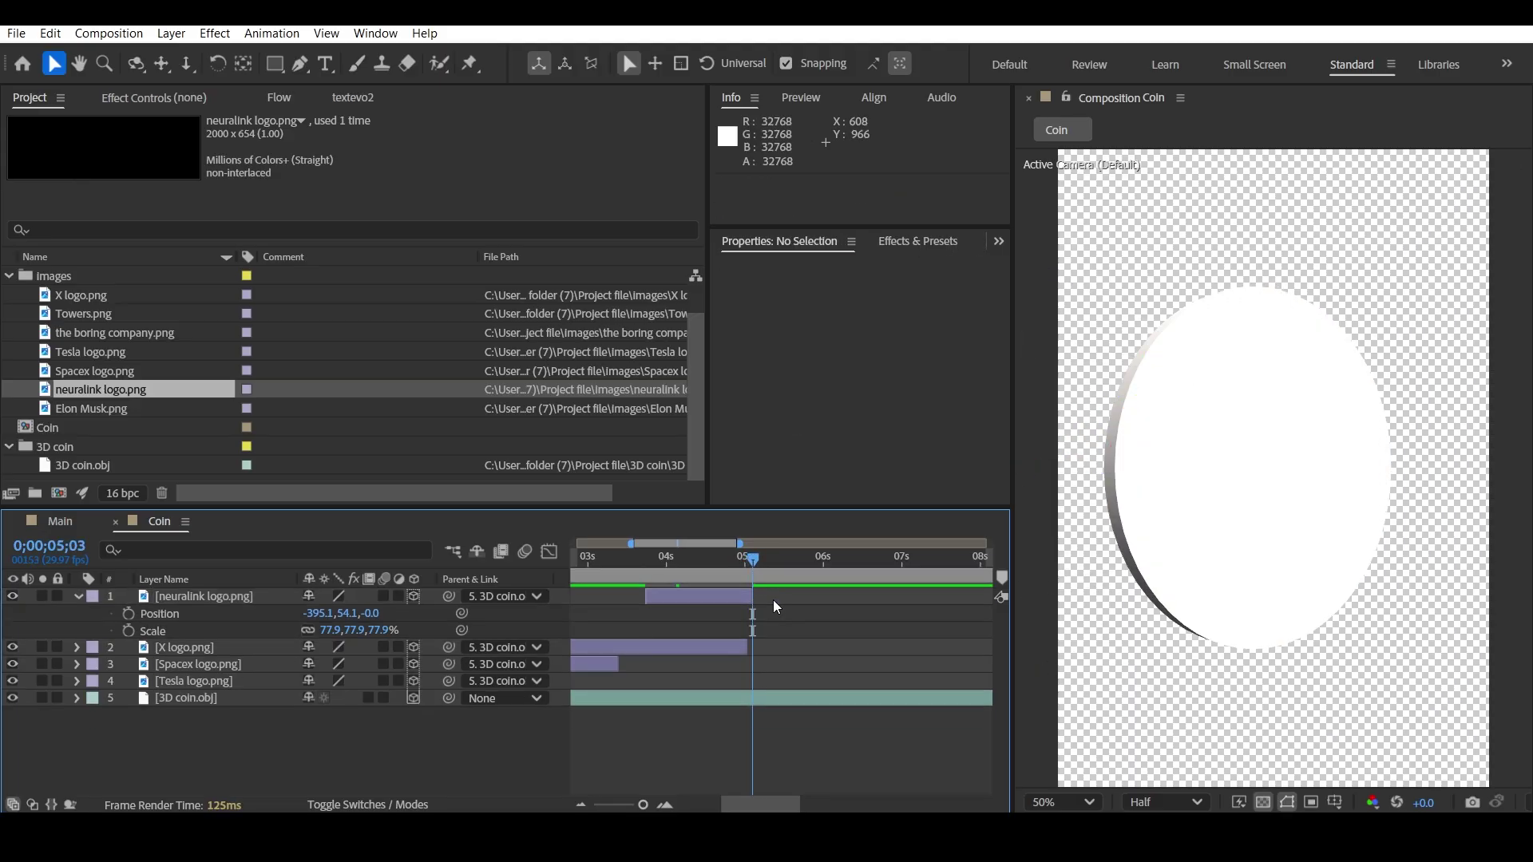
- Trim the end of the X logo layer to 0;00;03;25 and deselect it
left_click_drag(739, 565, 654, 569)
left_click_drag(744, 647, 654, 646)
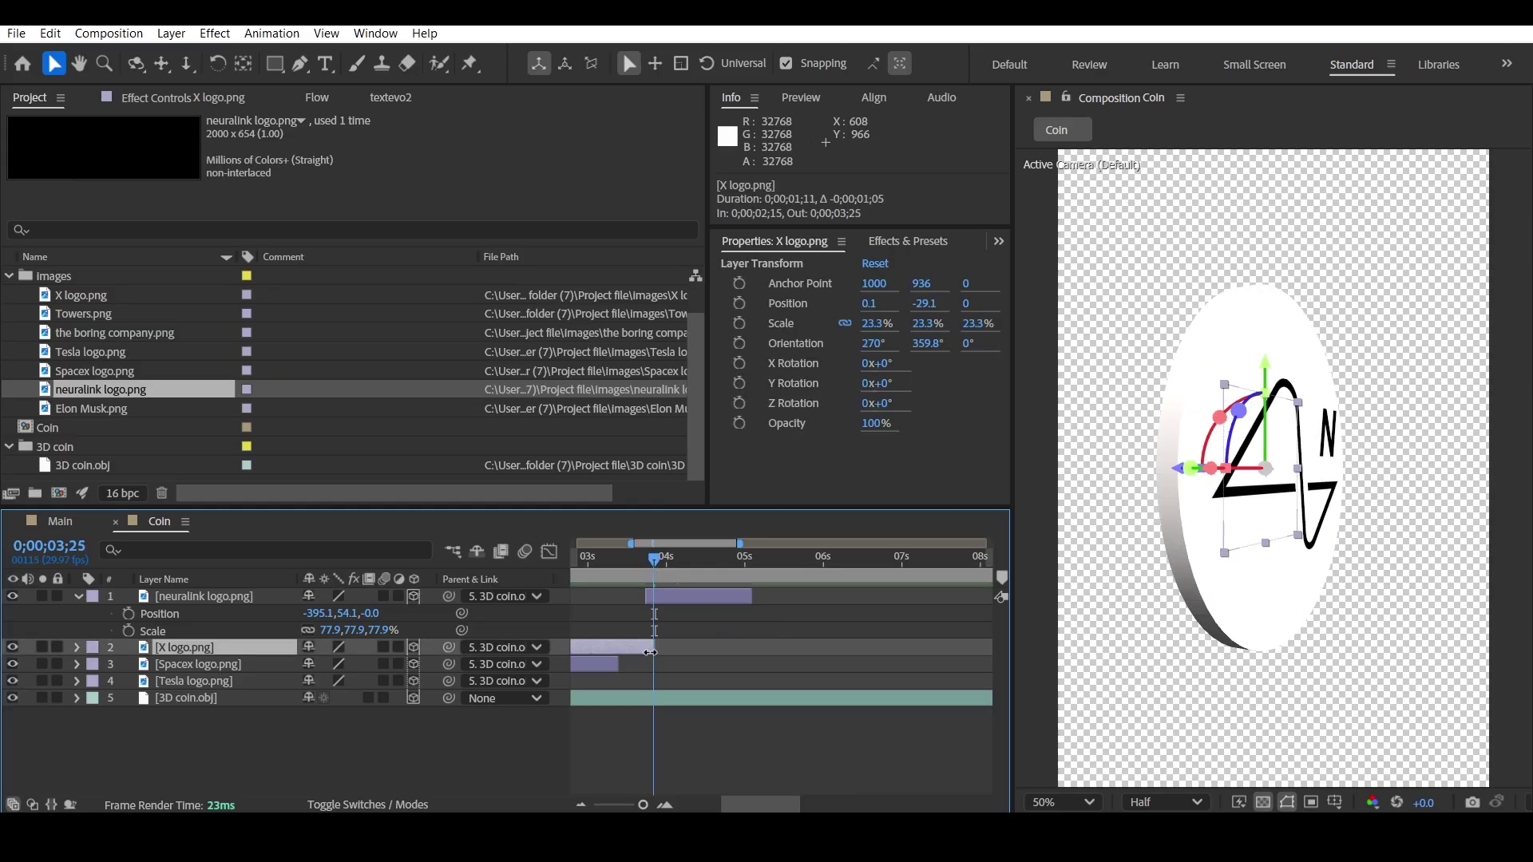
key("F2")
- Preview the coin animation from the start through the neuralink logo, stopping at 0;00;04;17
key("Home")
key("space")
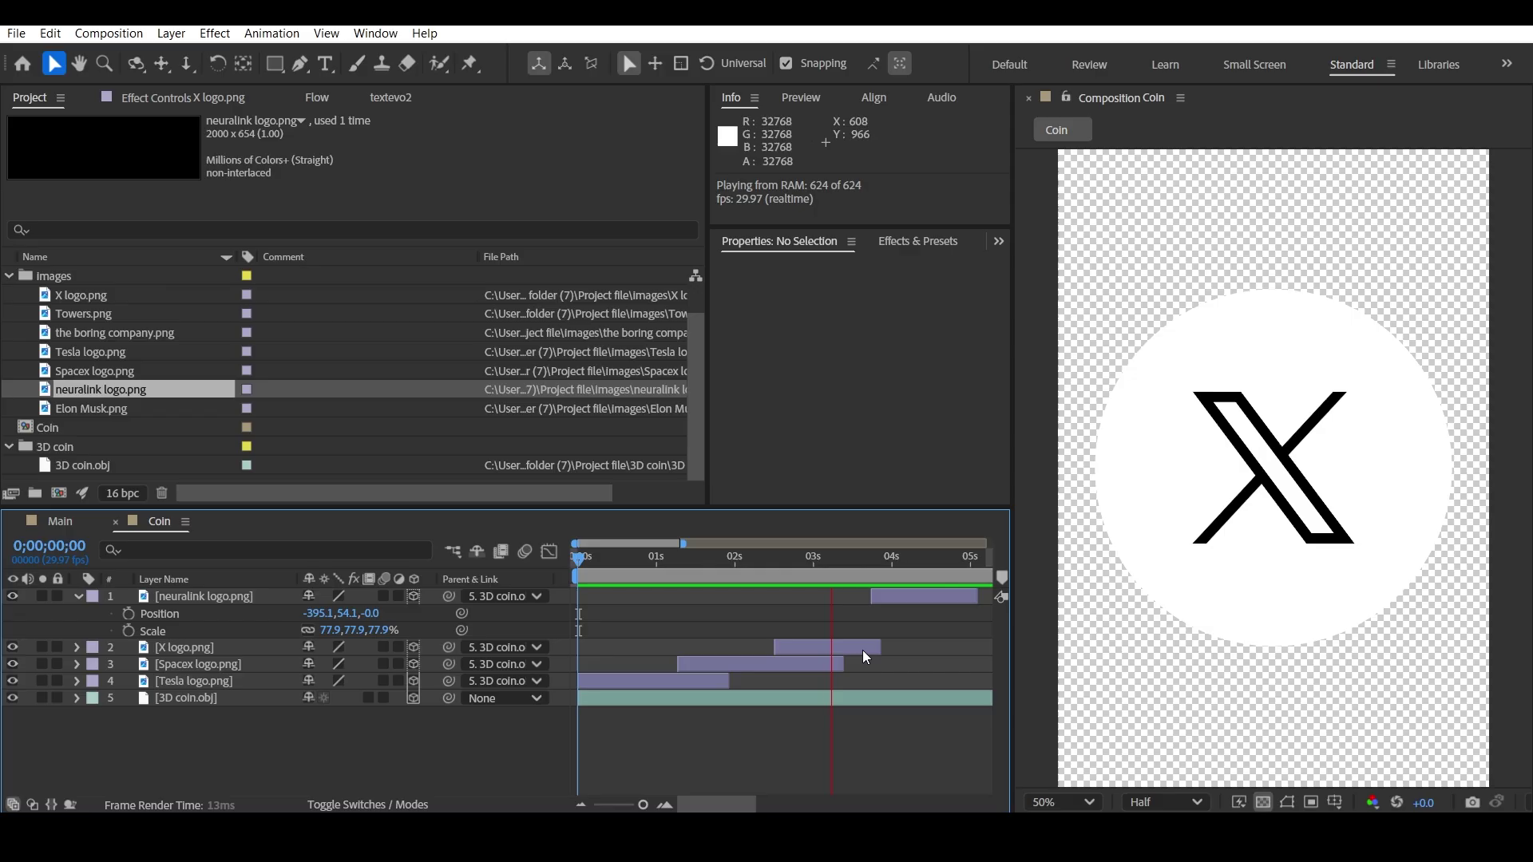
key("space")
- Collapse the neuralink layer, add the boring company.png on top at 0;00;05;06, make it 3D and reveal its Position and Scale
left_click_drag(892, 656, 736, 656)
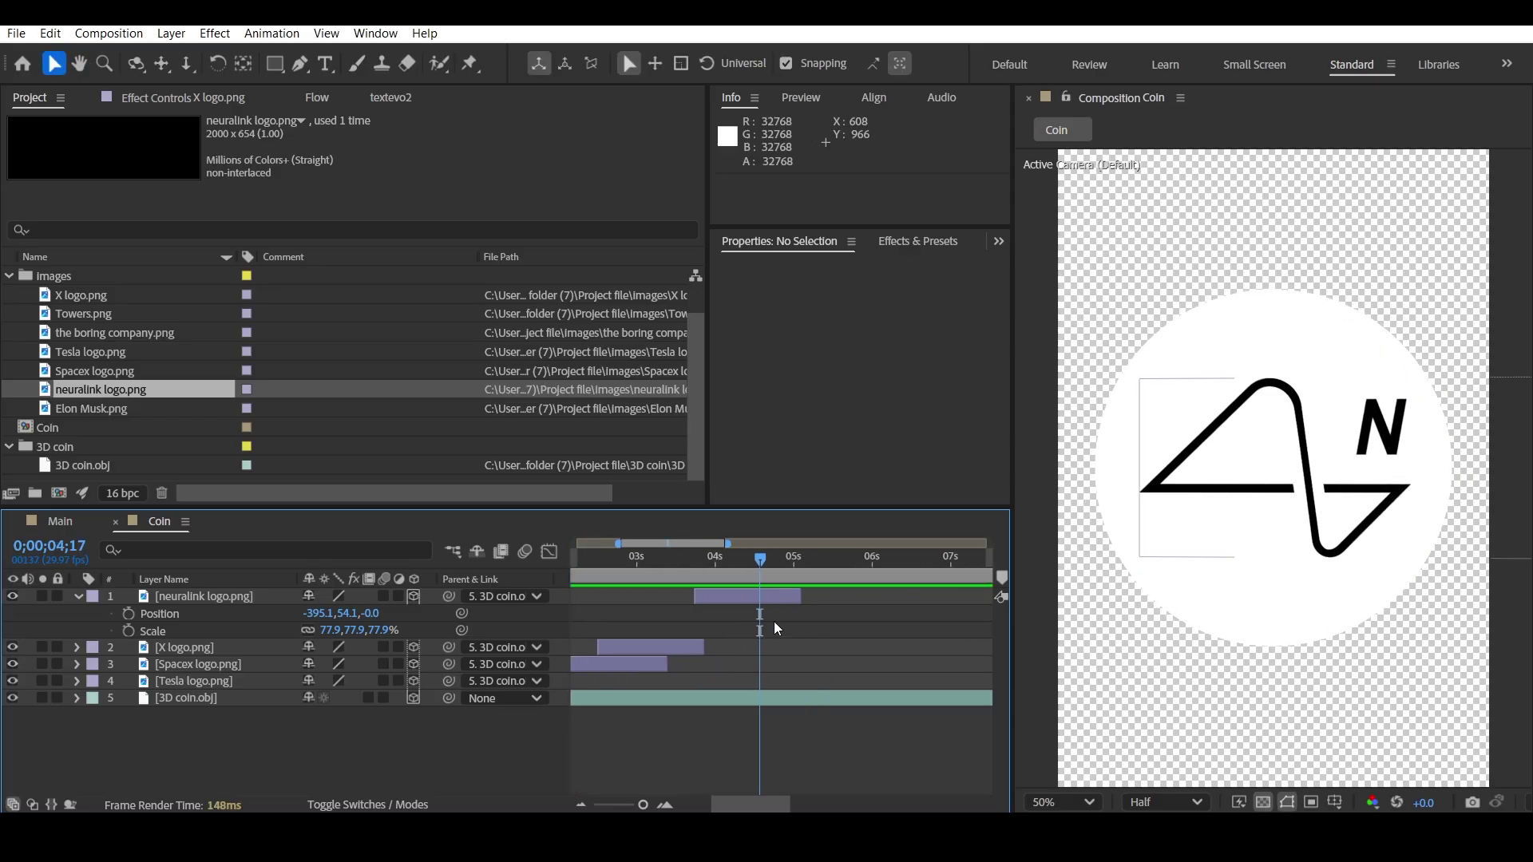
scroll(773, 621, "right", 3)
left_click(79, 597)
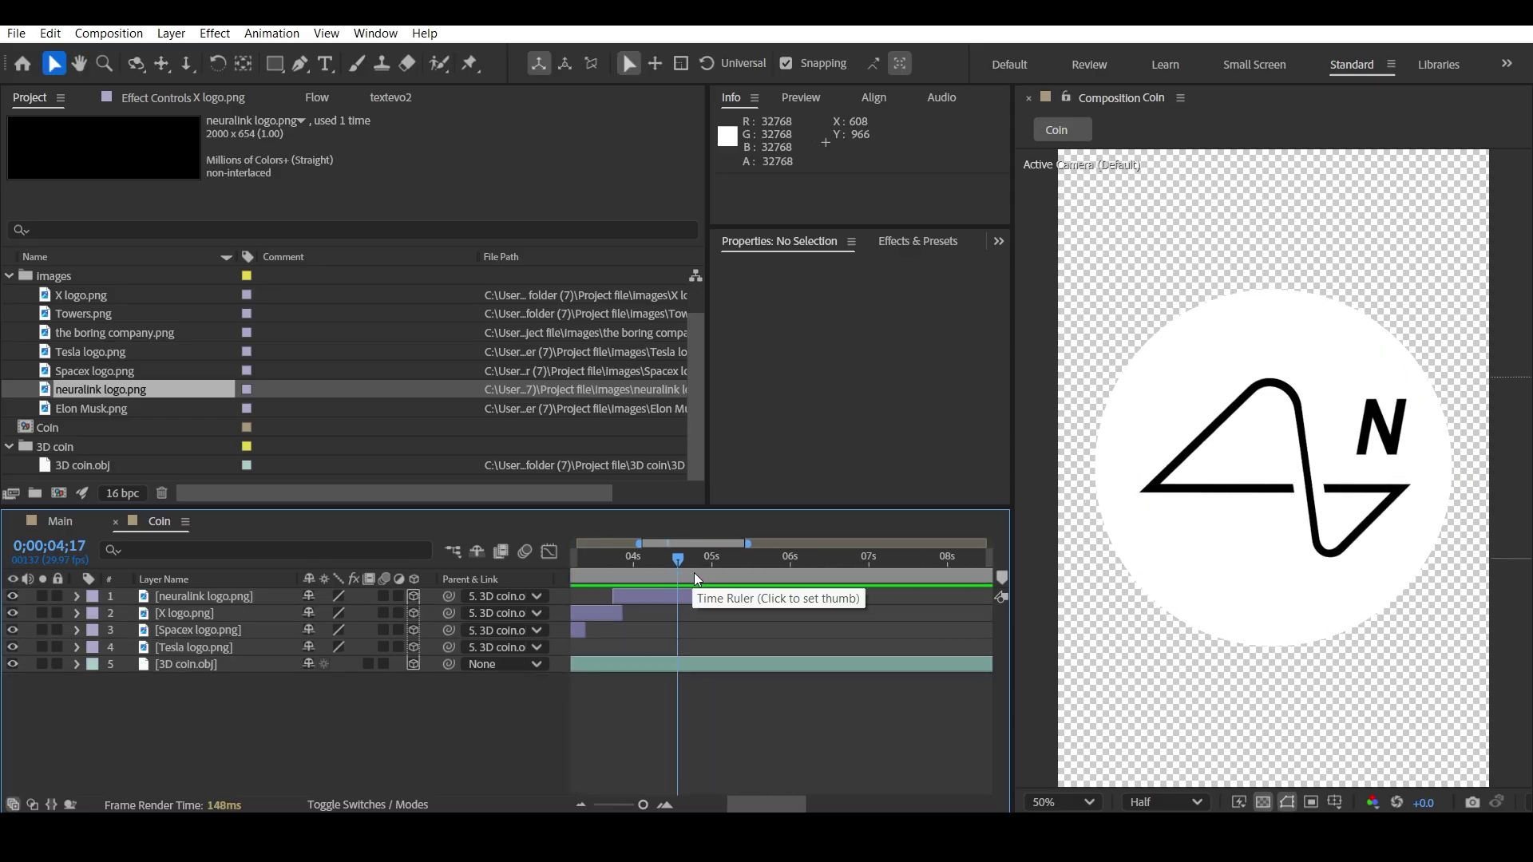
left_click_drag(693, 572, 726, 568)
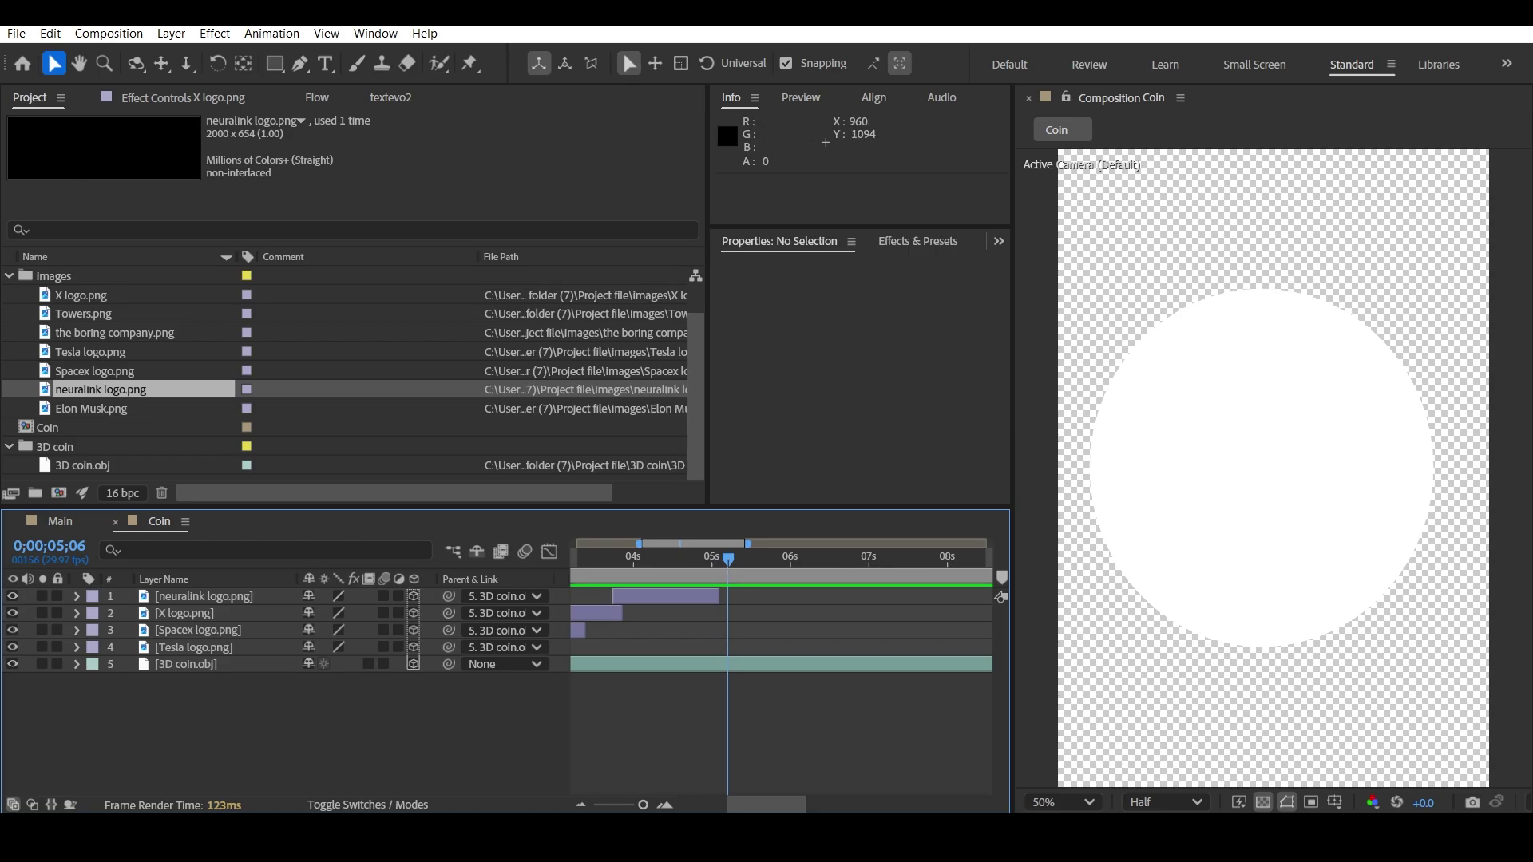
left_click_drag(140, 341, 232, 591)
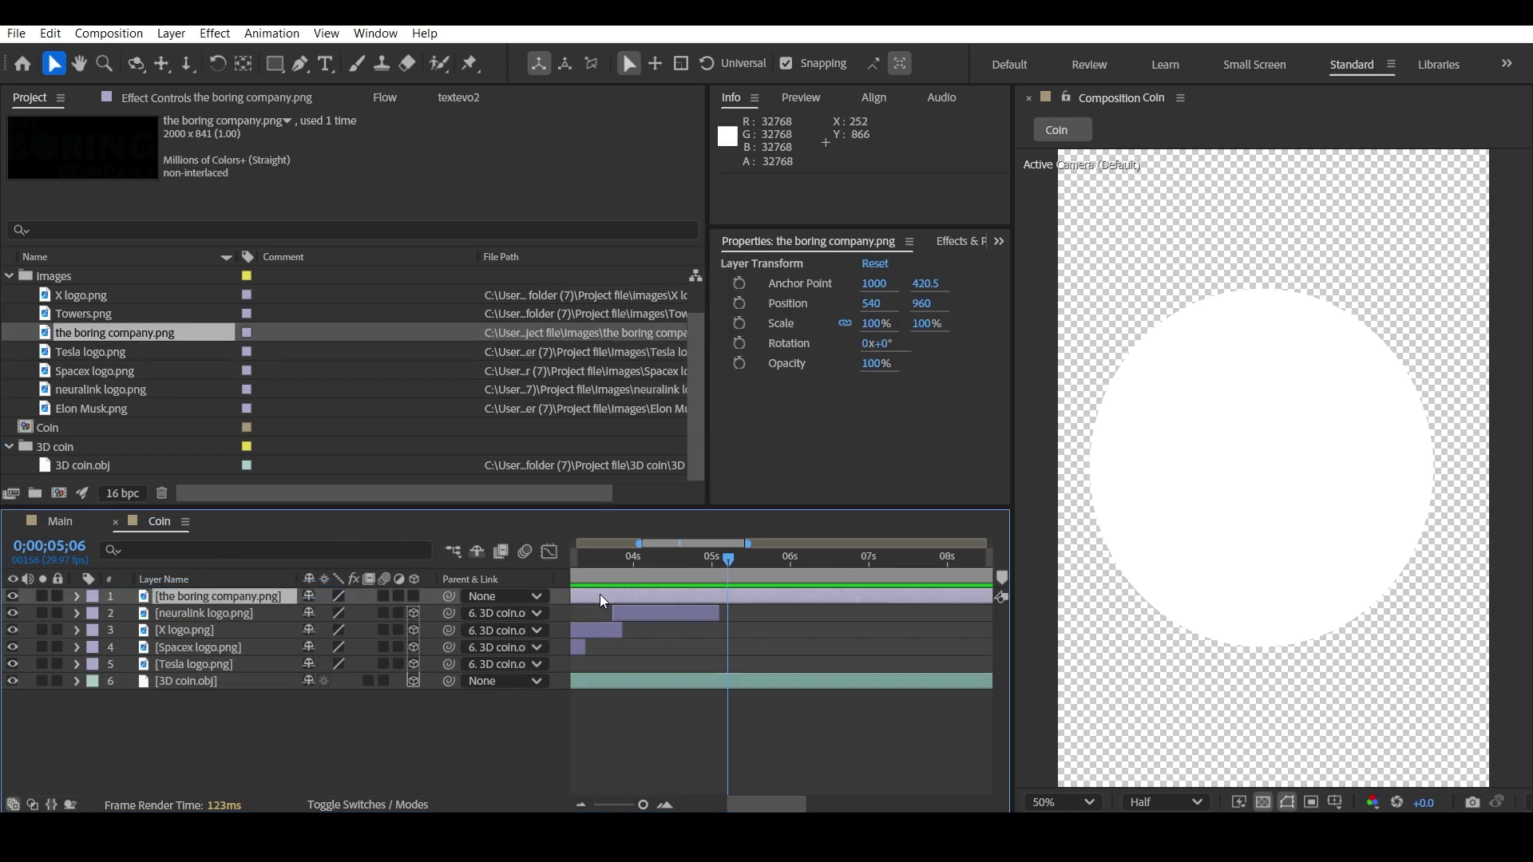
left_click(413, 596)
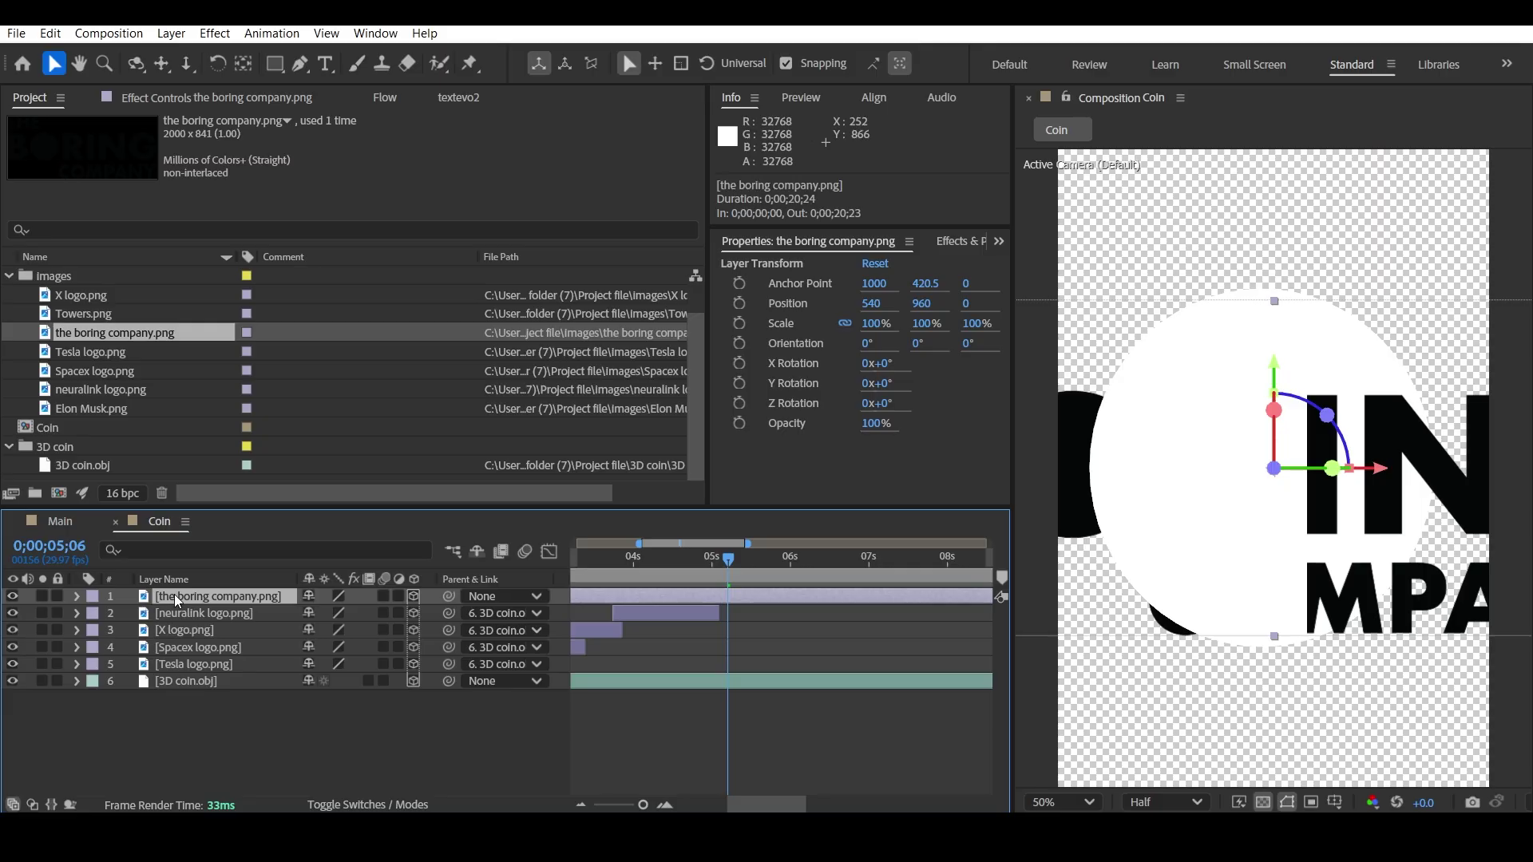
key("p")
key("shift+s")
- Try the Boring Company logo at 35% scale with its Z position at -80
left_click(373, 613)
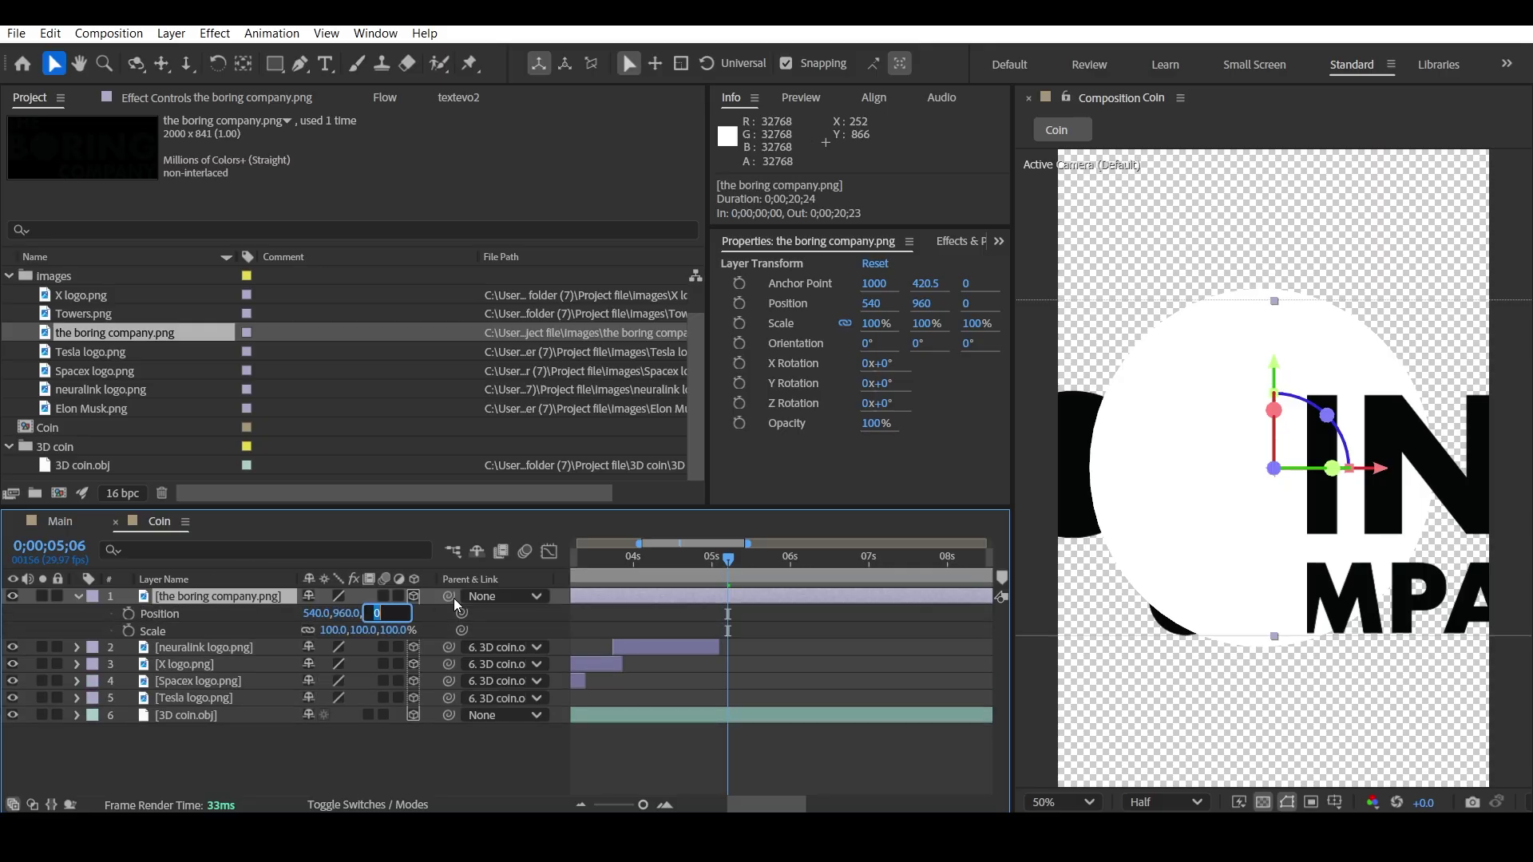
type("-25")
key("Return")
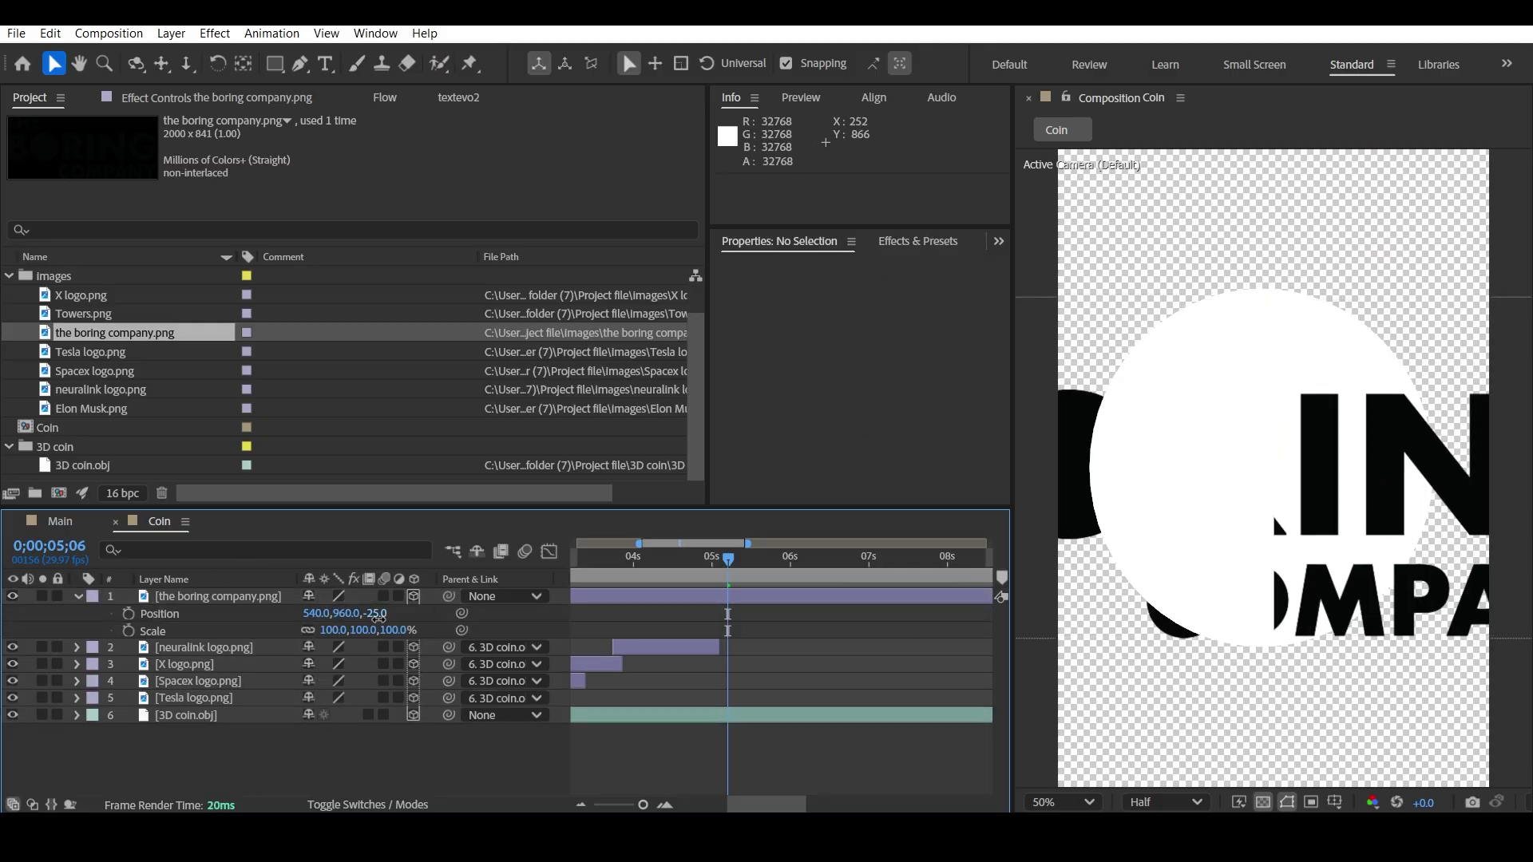
mouse_move(379, 618)
left_mouse_down()
mouse_move(302, 636)
mouse_move(371, 613)
left_mouse_up()
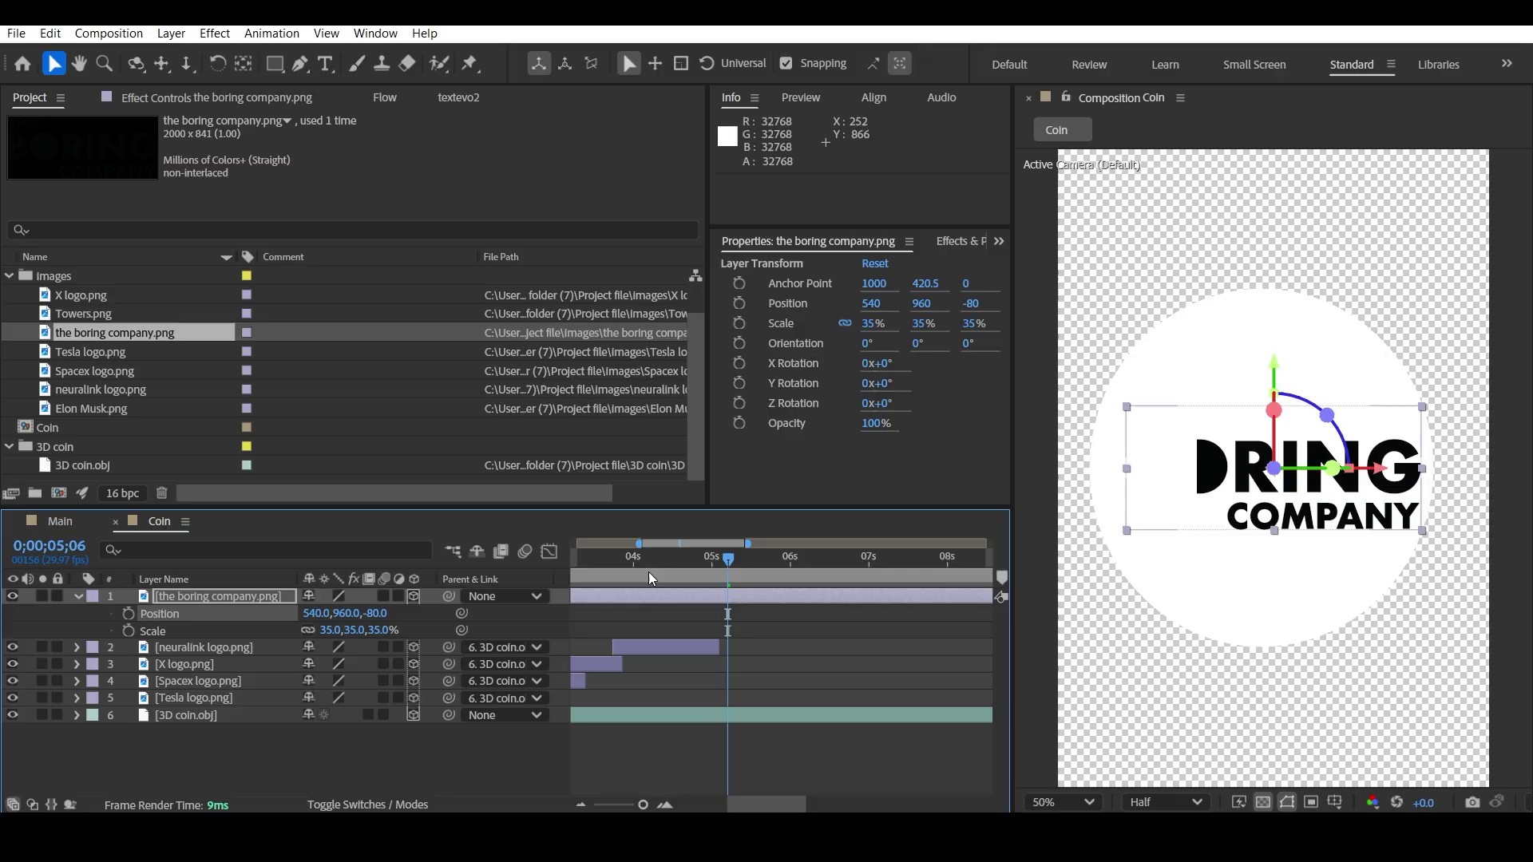
- Hide the Boring Company layer, preview the coin animation from the start and scrub to 0;00;04;03
left_click_drag(648, 572, 552, 573)
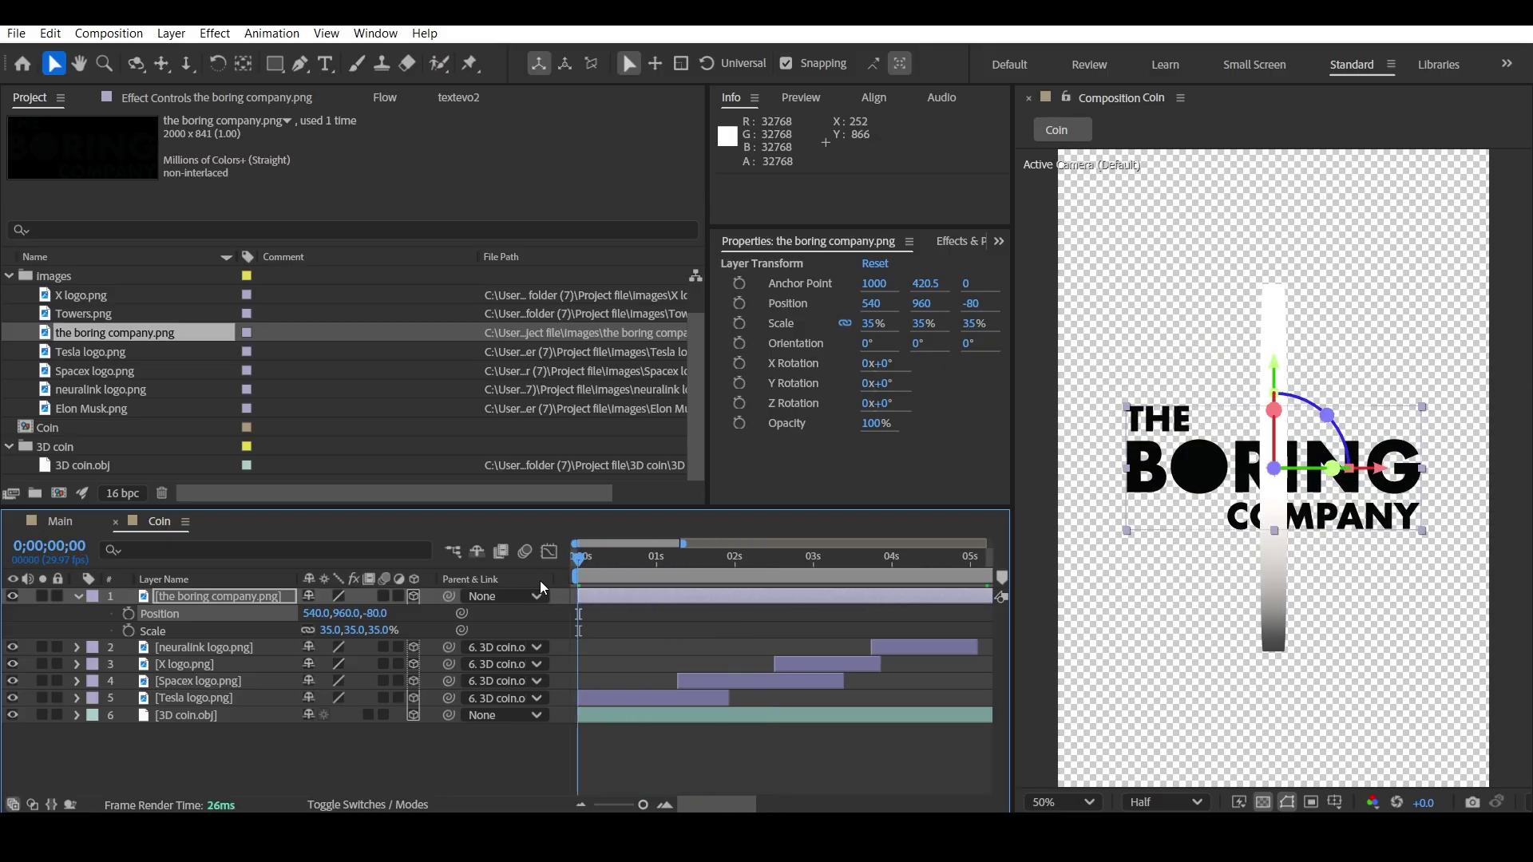
left_click(12, 596)
key("space")
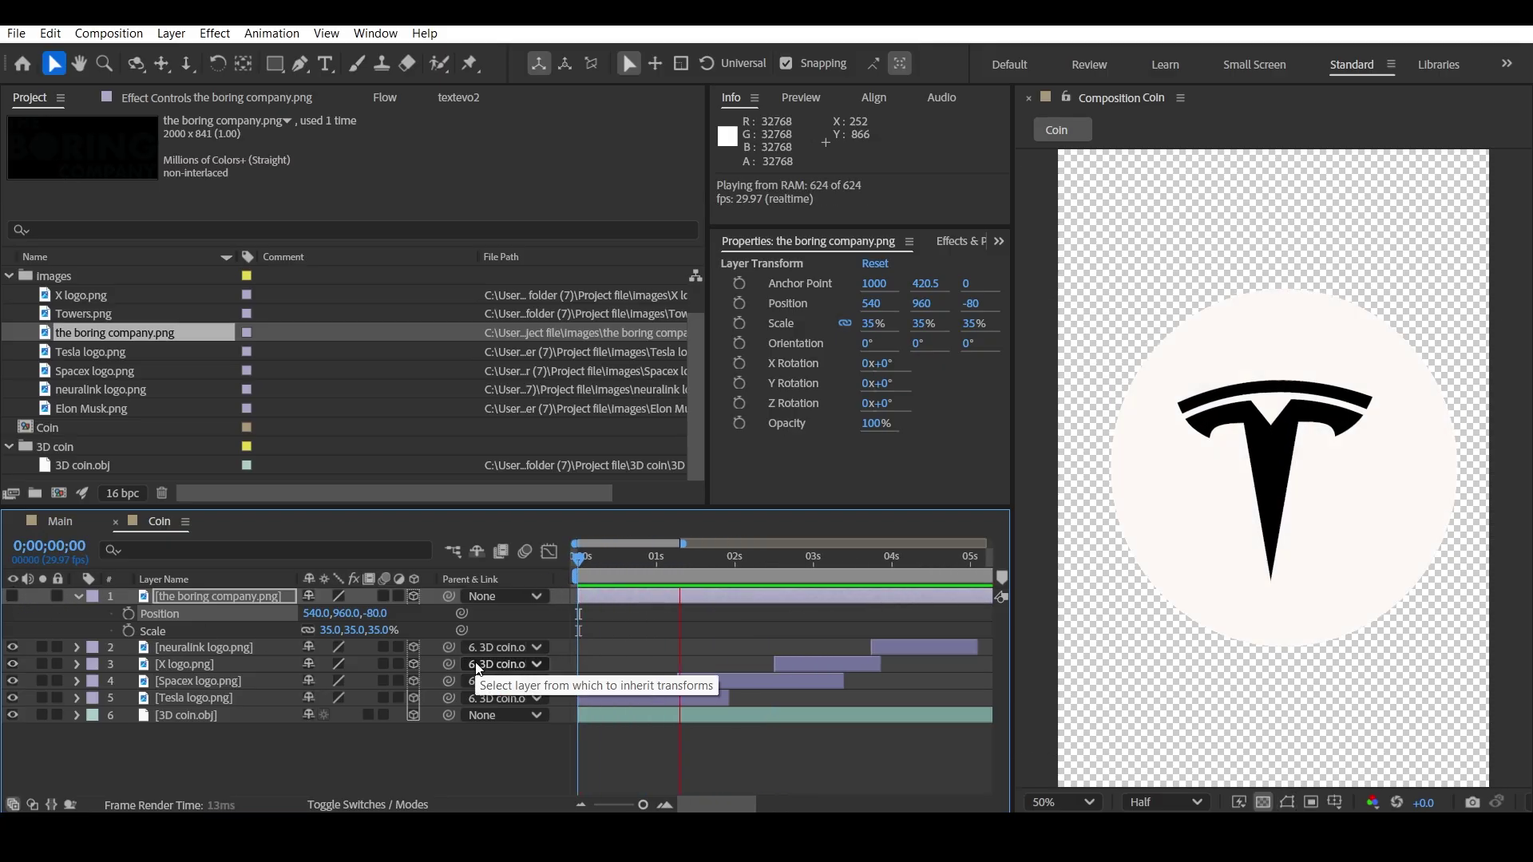
left_click_drag(765, 558, 822, 561)
left_click_drag(876, 636, 691, 635)
scroll(691, 637, "down", 1)
left_click_drag(691, 562, 701, 562)
- Reveal the rotation properties of 3D coin.obj and go to its last Z Rotation keyframe at 0;00;05;15
left_click(667, 717)
key("p")
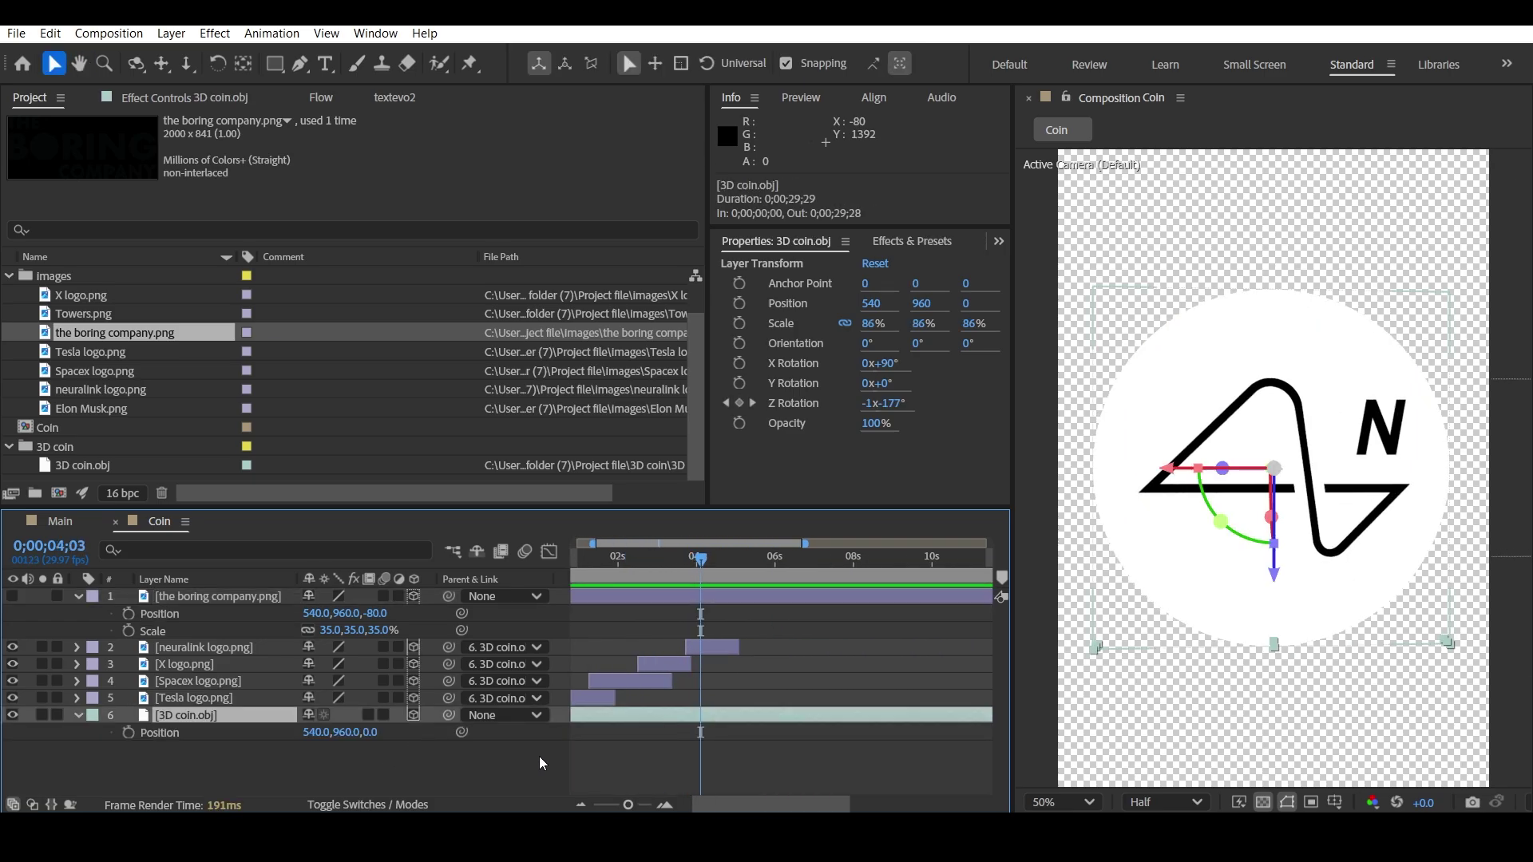
key("r")
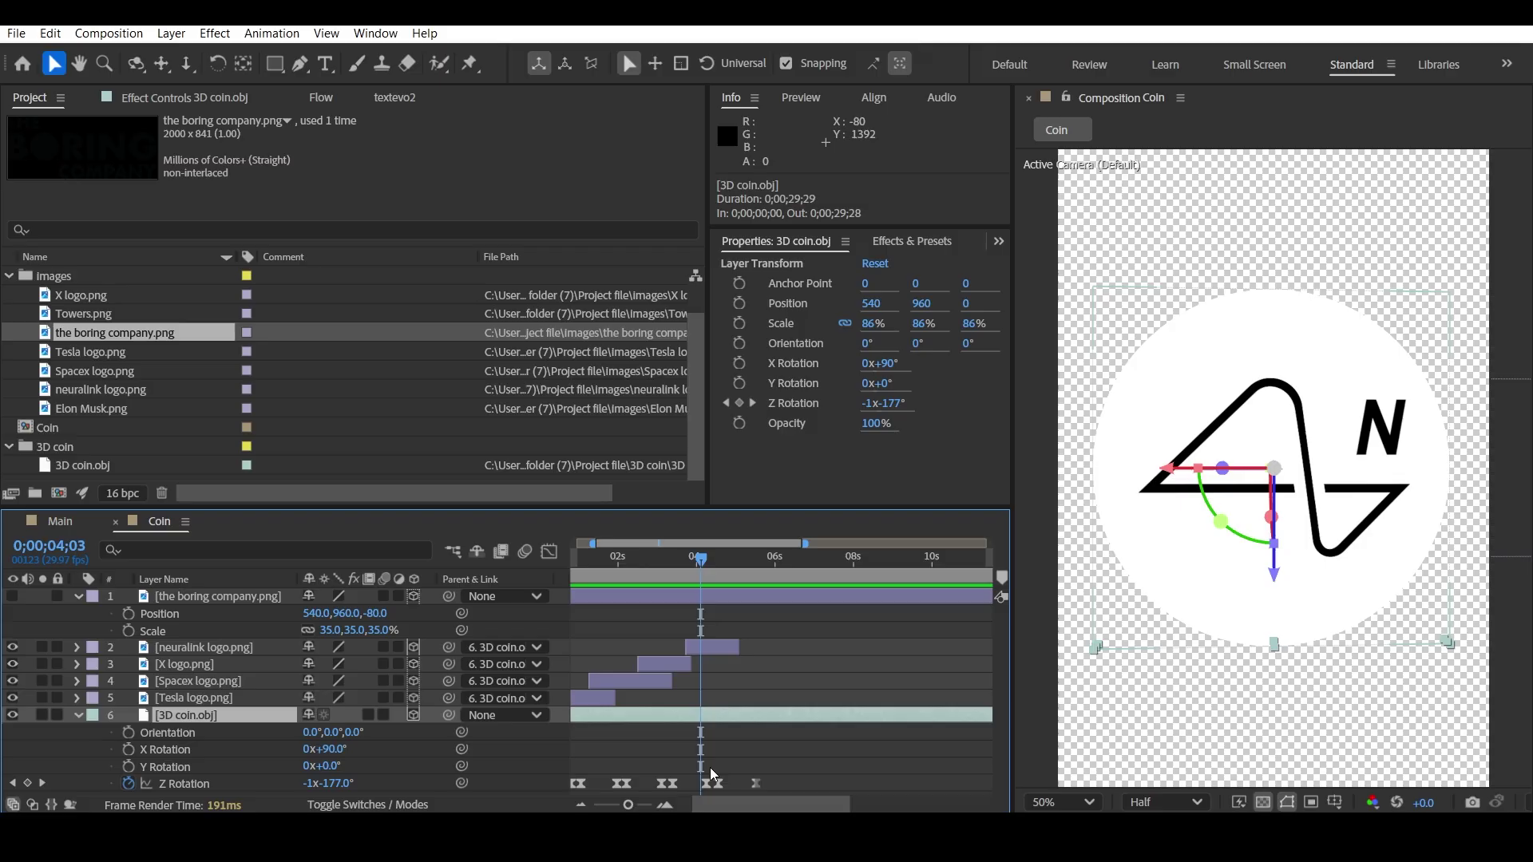
scroll(711, 773, "left", 2)
left_click(15, 784)
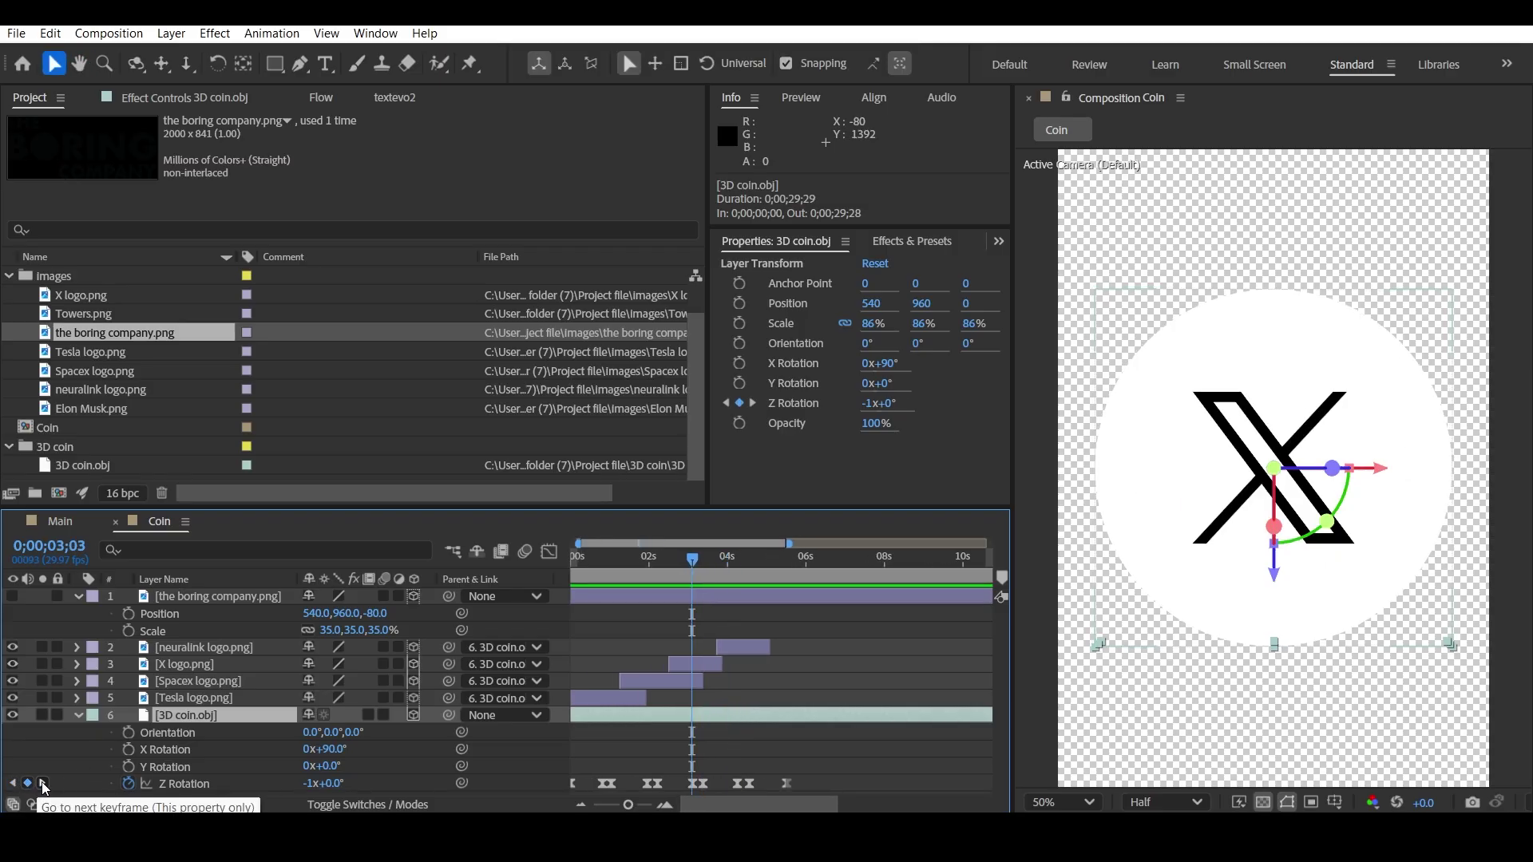
left_click(41, 783)
left_click(42, 782)
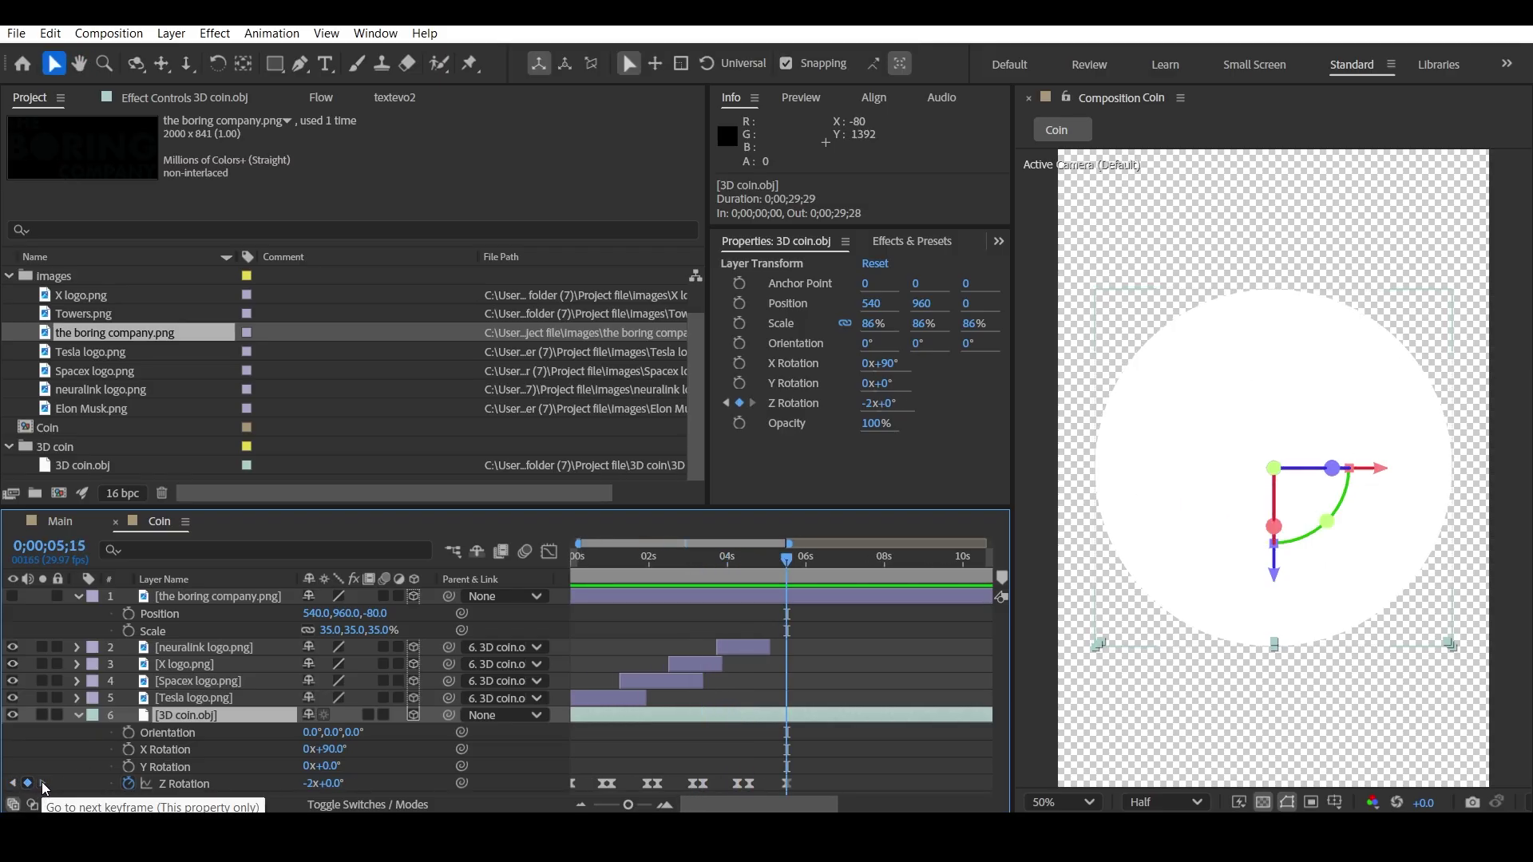
- Set the Boring Company logo's Z position to -25 and make its layer visible again
left_click(204, 600)
left_click(376, 613)
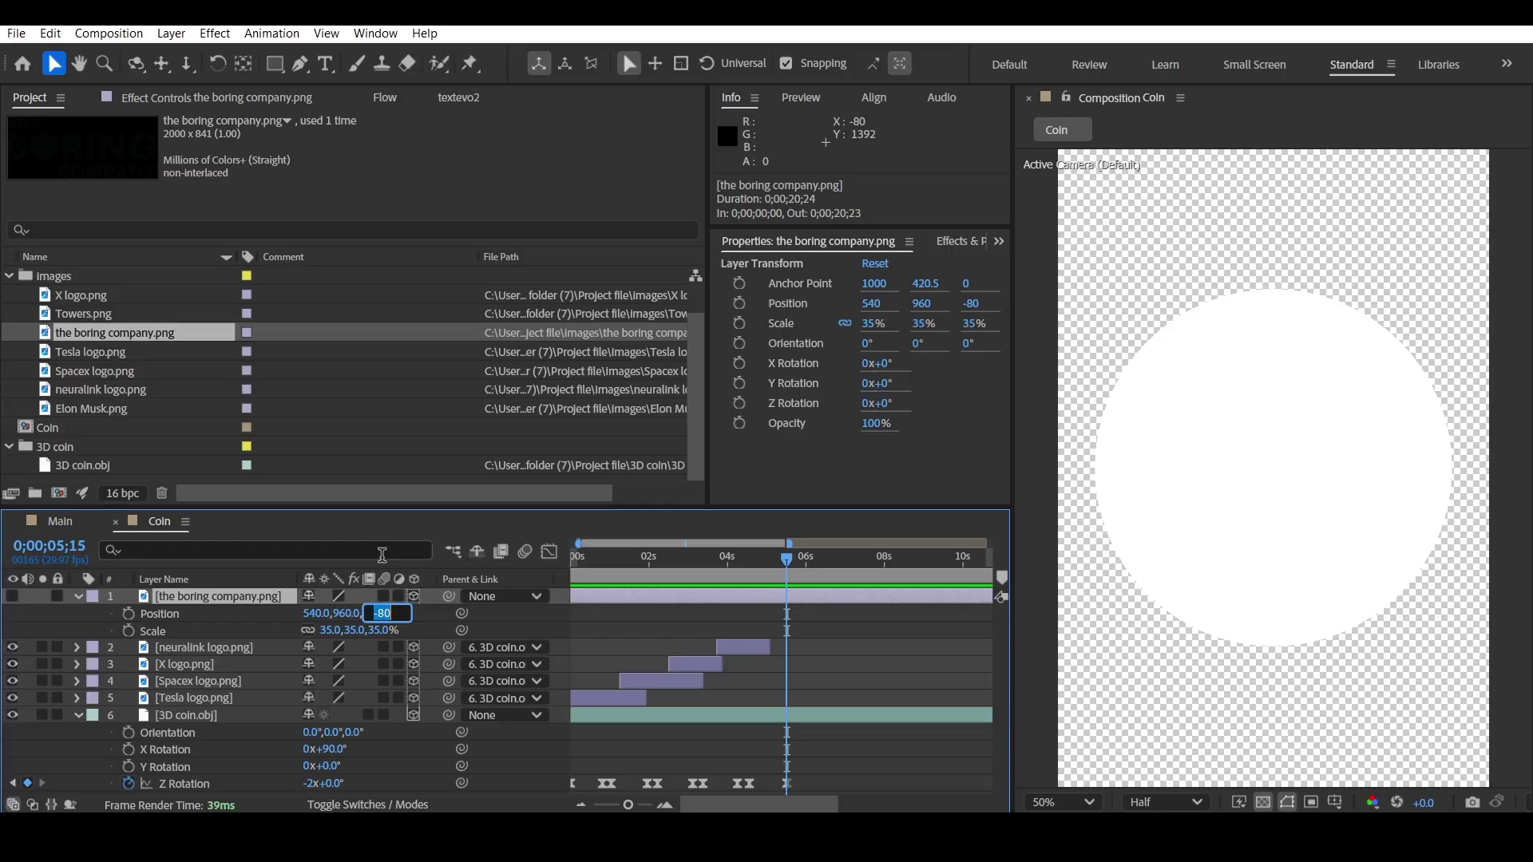
left_click(790, 676)
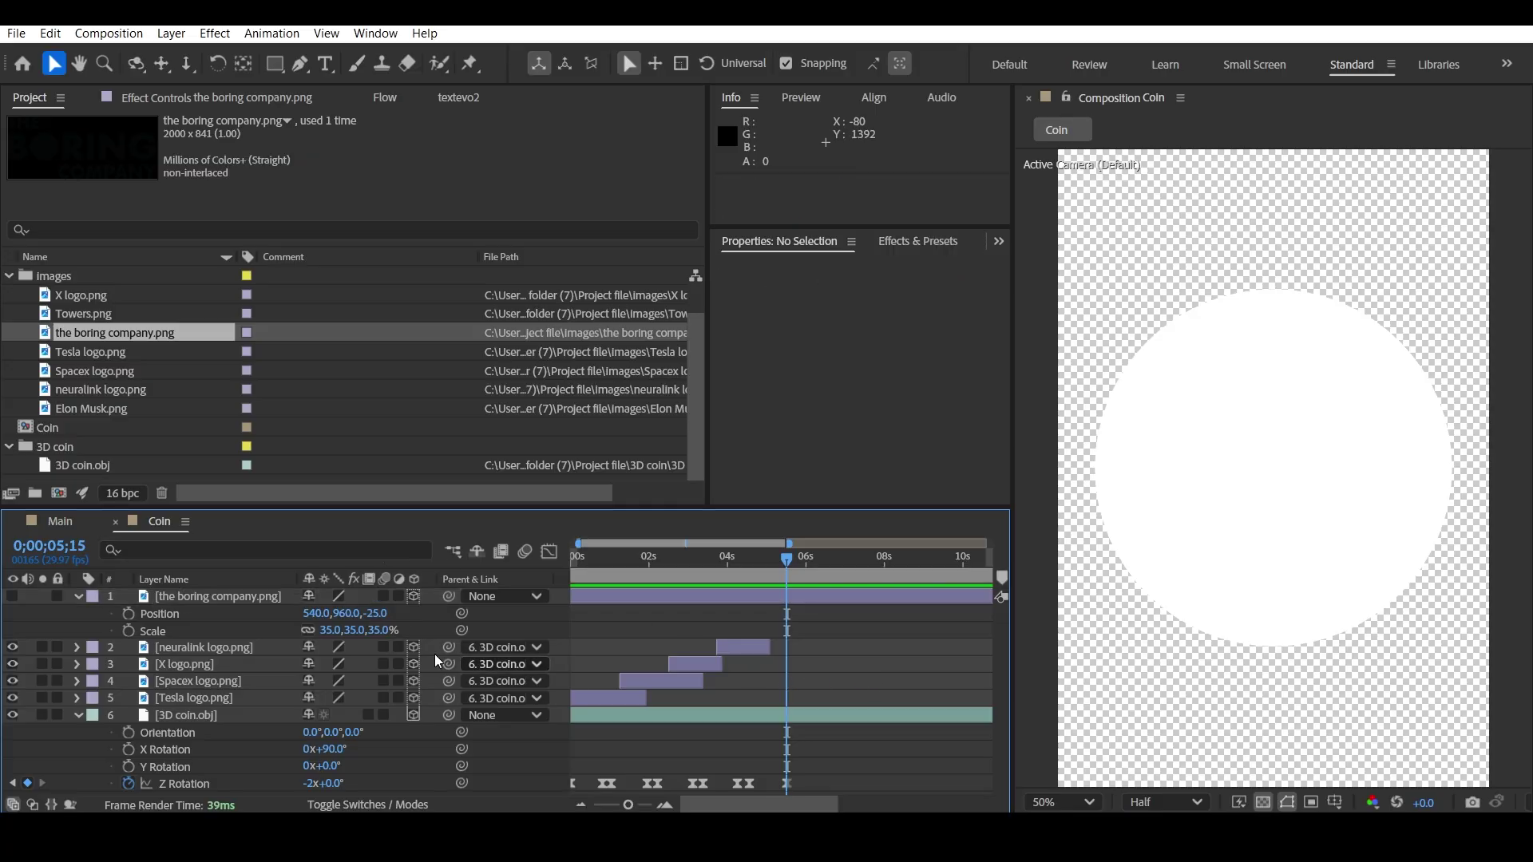
left_click(11, 597)
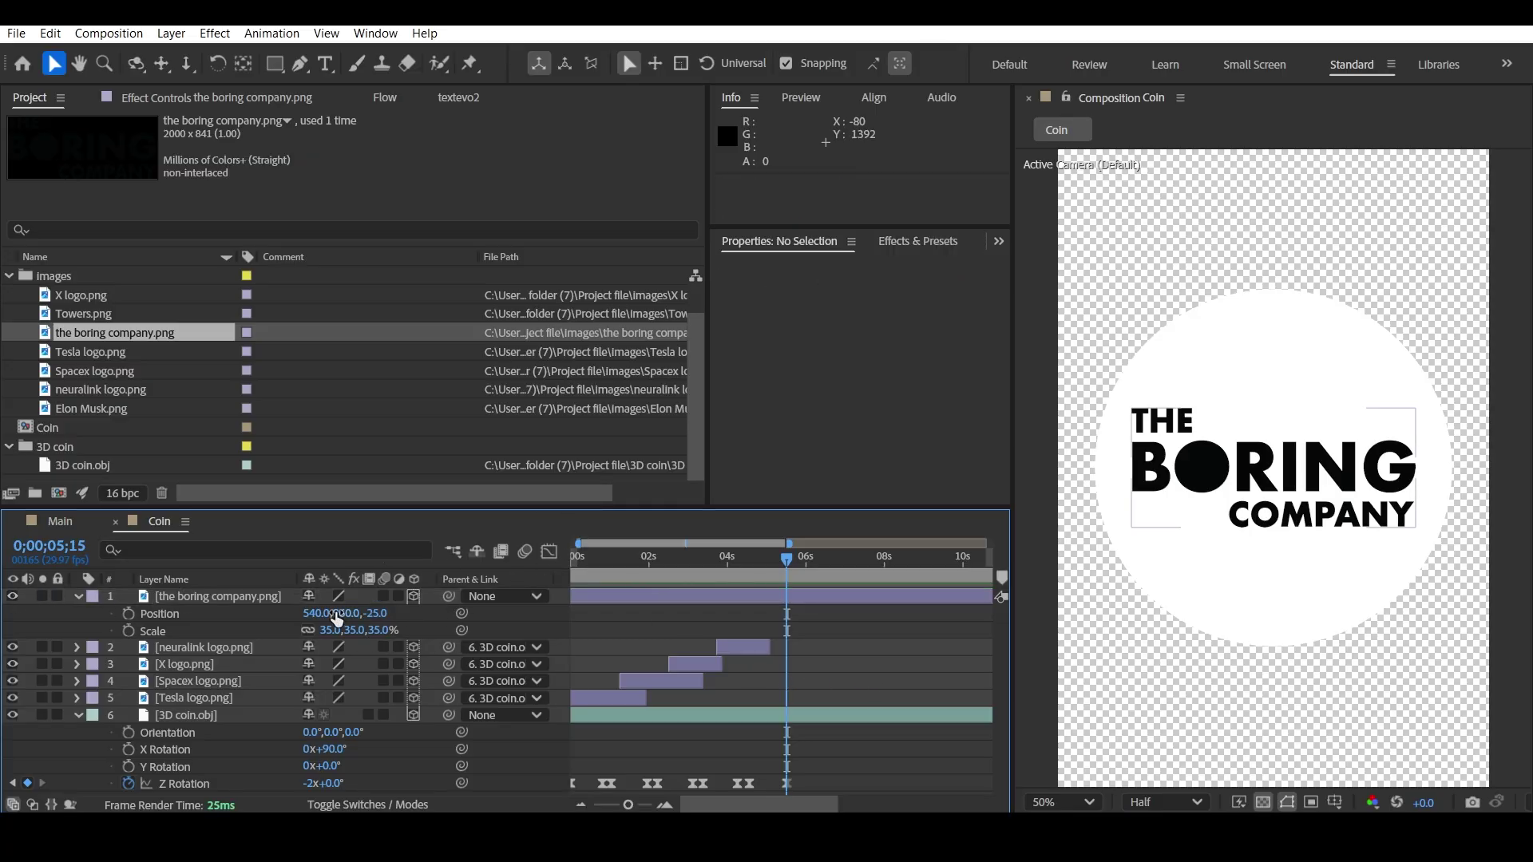
- Scale the Boring Company logo to 32% and set its Y position to 971
left_click(360, 630)
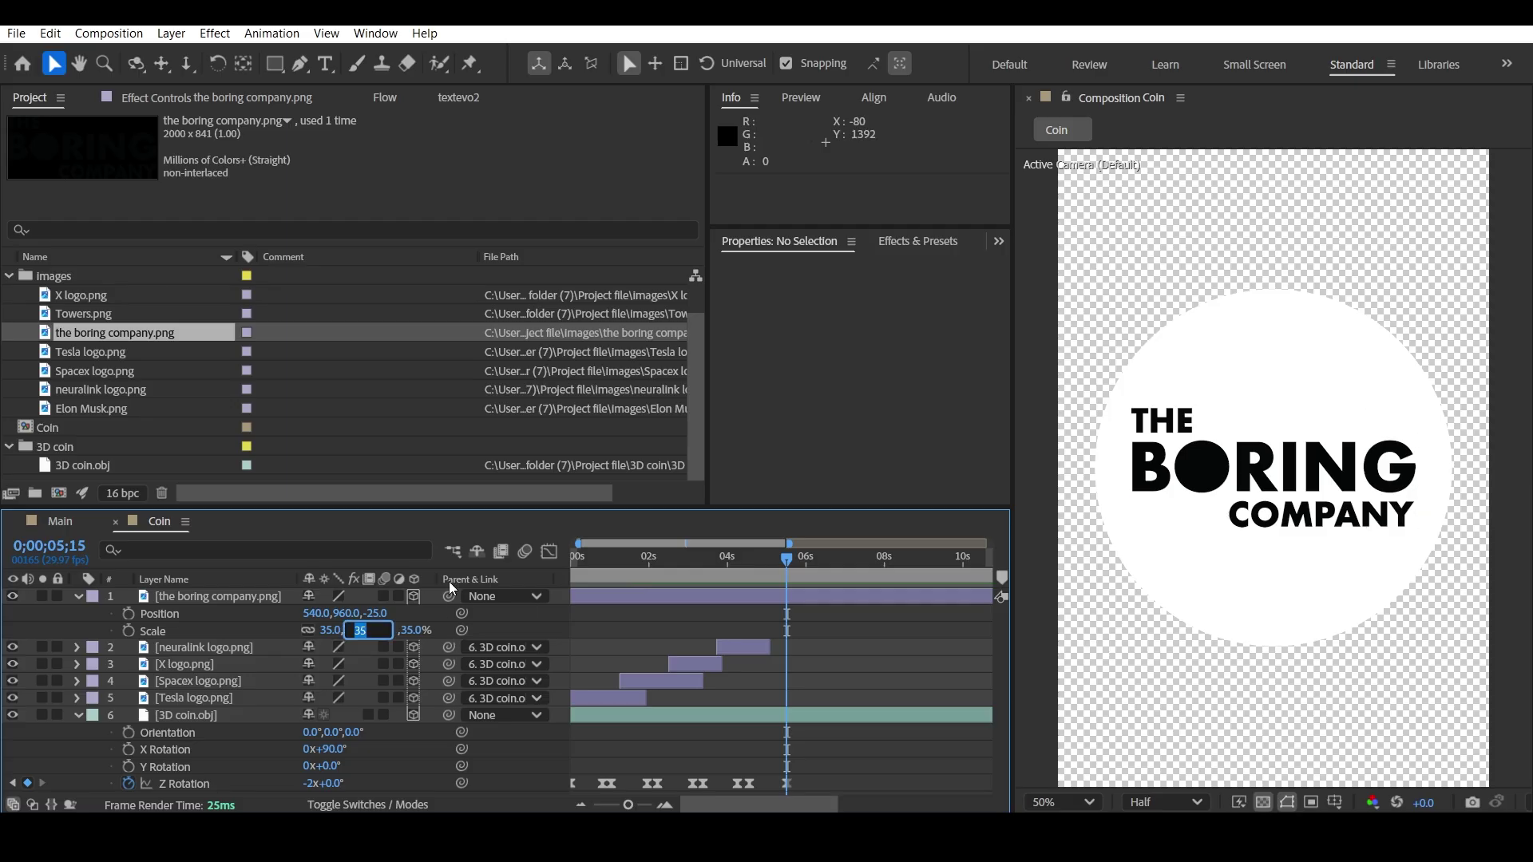
type("32")
key("Return")
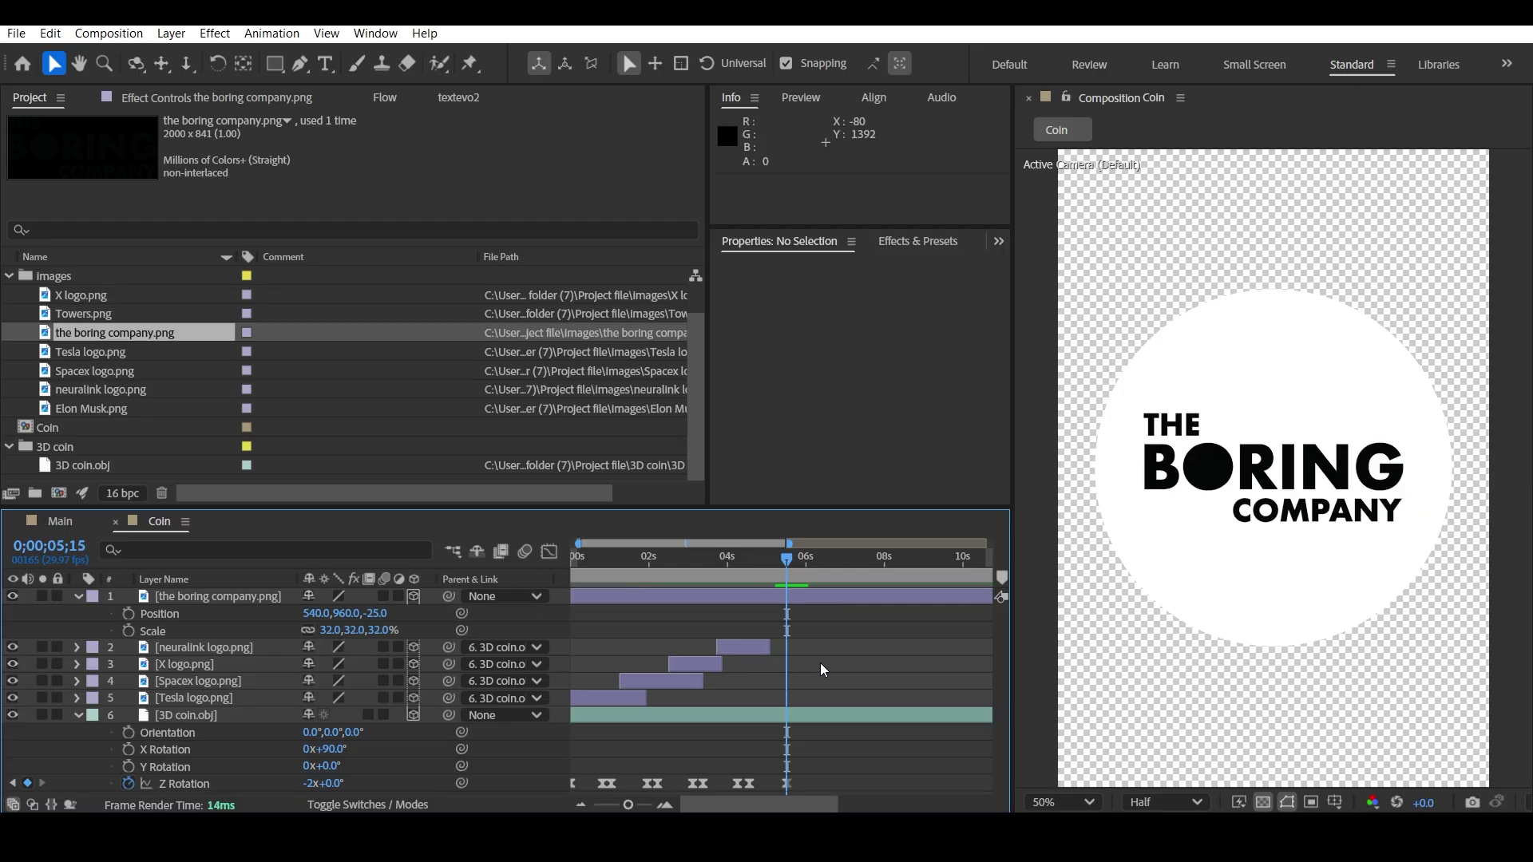
left_click_drag(343, 613, 353, 613)
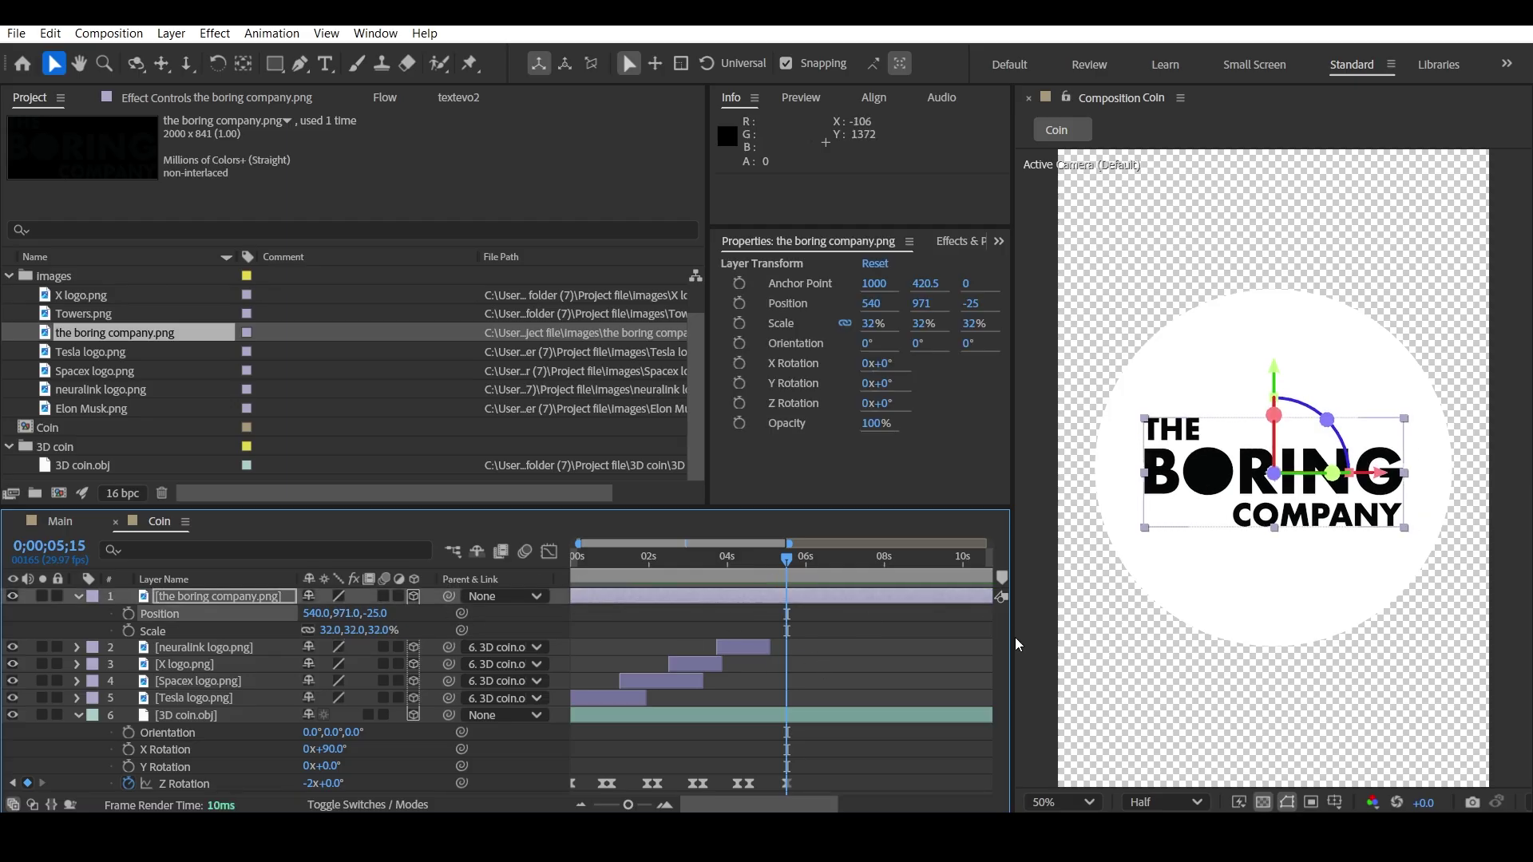
- Collapse the Boring Company logo layer's properties and parent the layer to 3D coin.obj
left_click(798, 664)
left_click(77, 596)
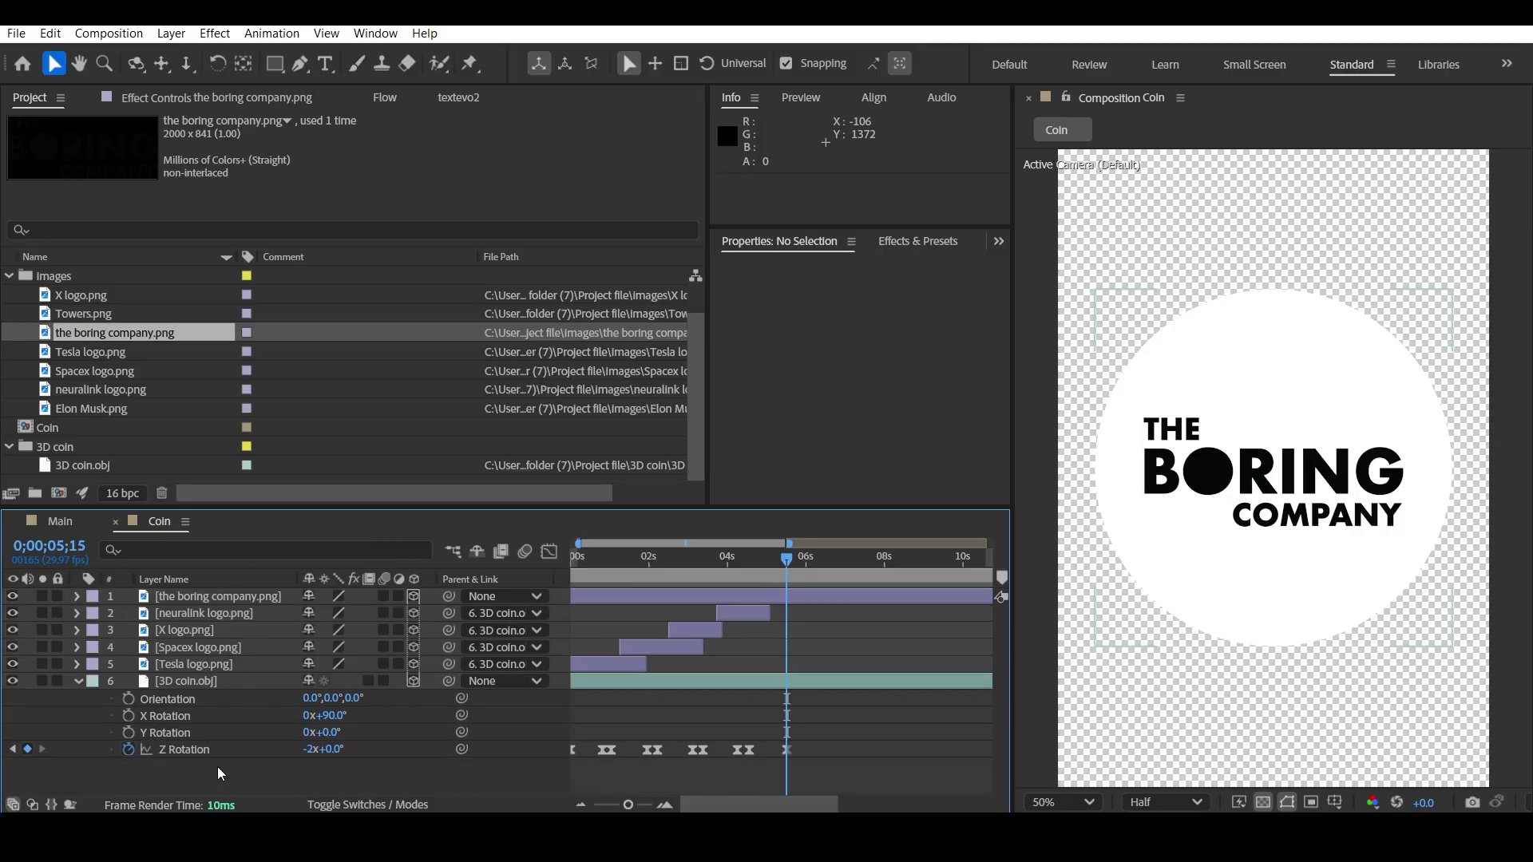
left_click_drag(449, 596, 200, 681)
- Trim the Boring Company logo layer to start at 0;00;04;26 and end at 0;00;06;04
left_click_drag(785, 565, 757, 586)
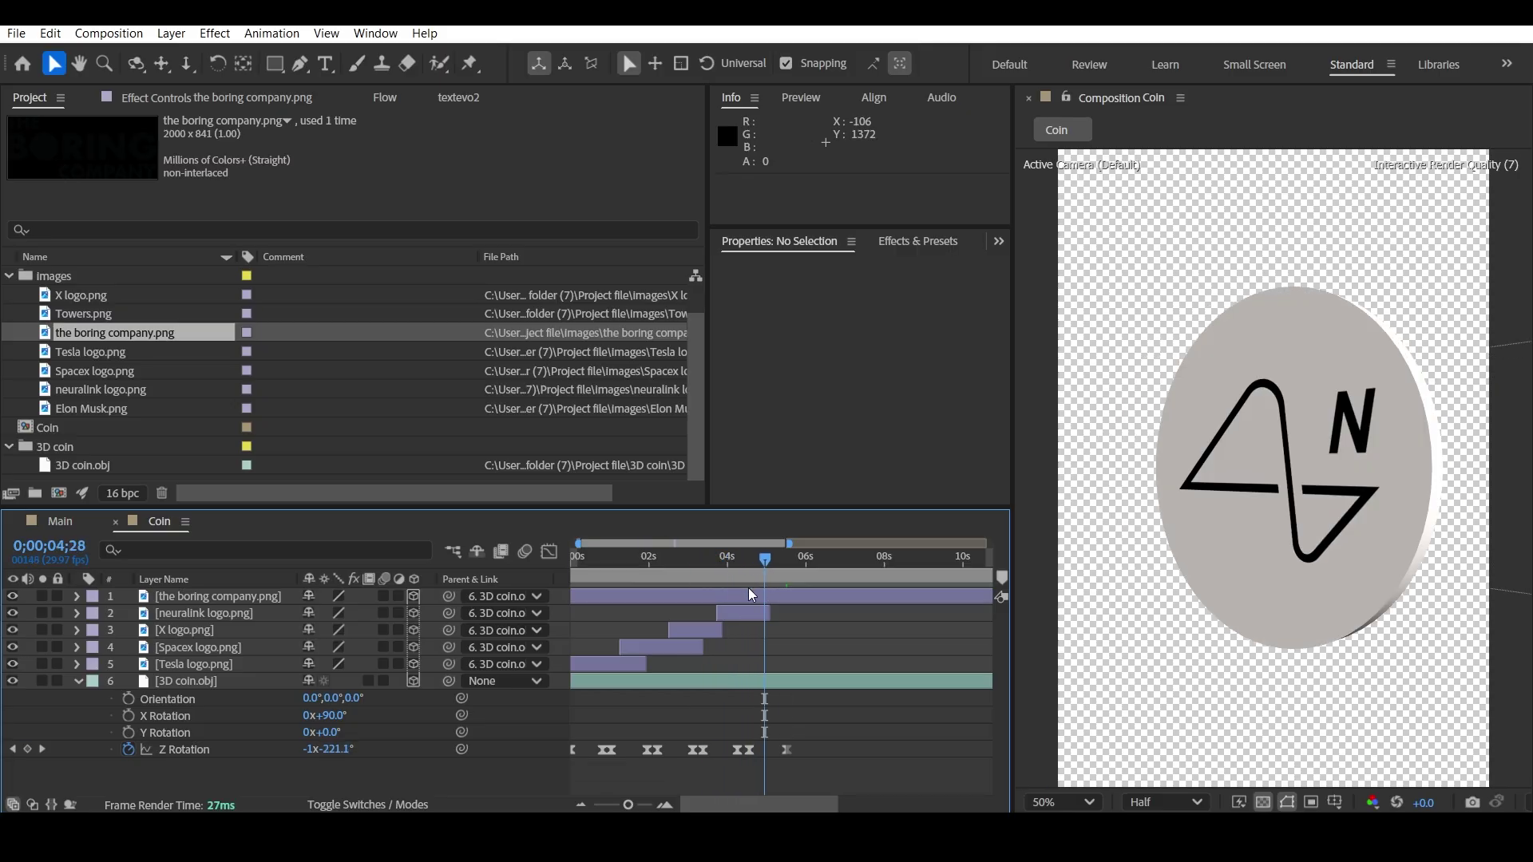
left_click_drag(576, 597, 802, 567)
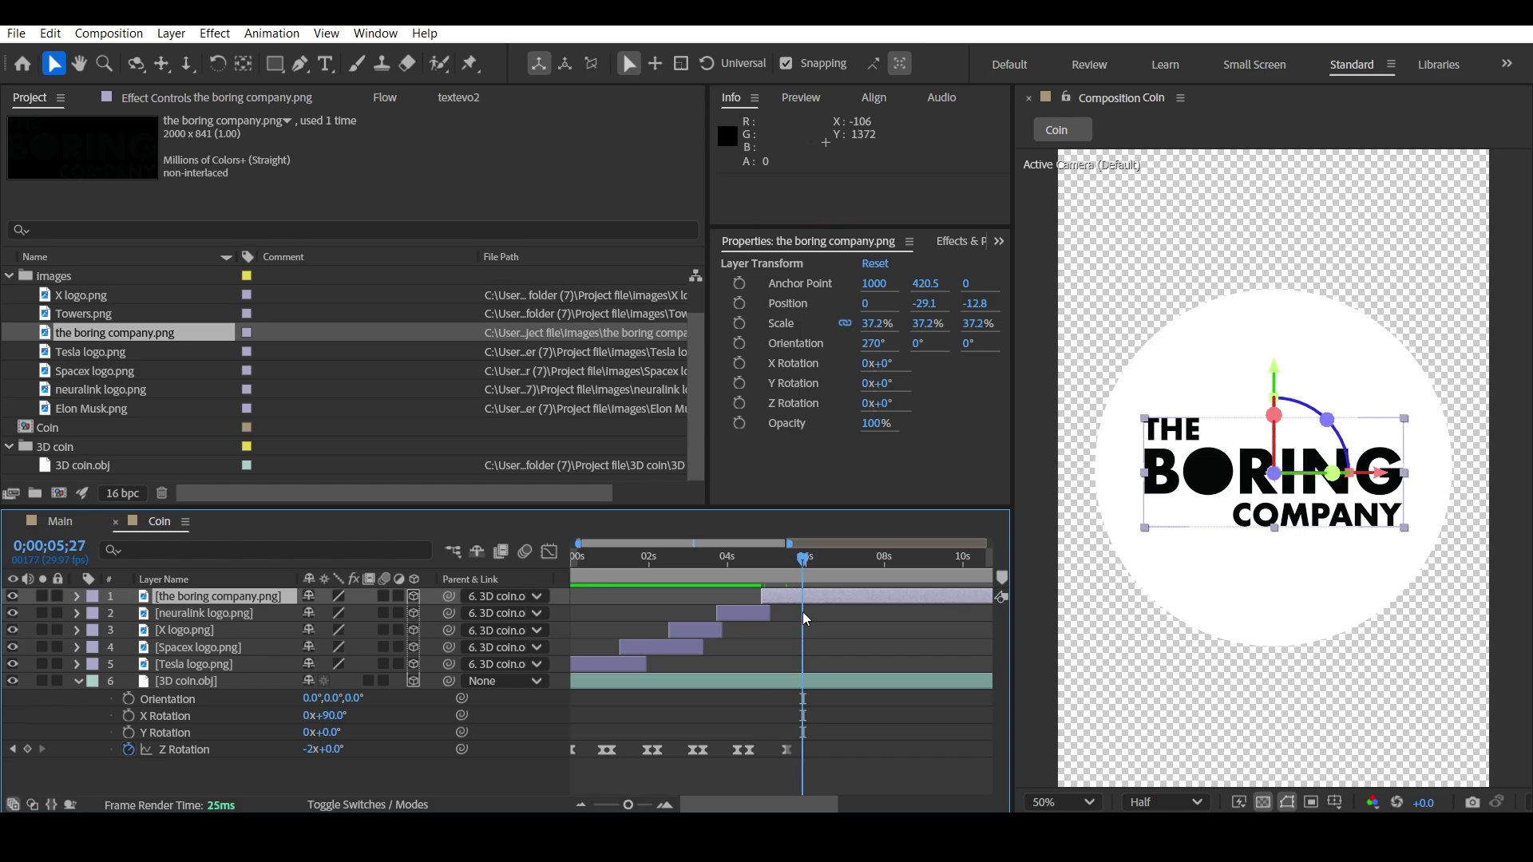
key("ctrl+shift+d")
key("Delete")
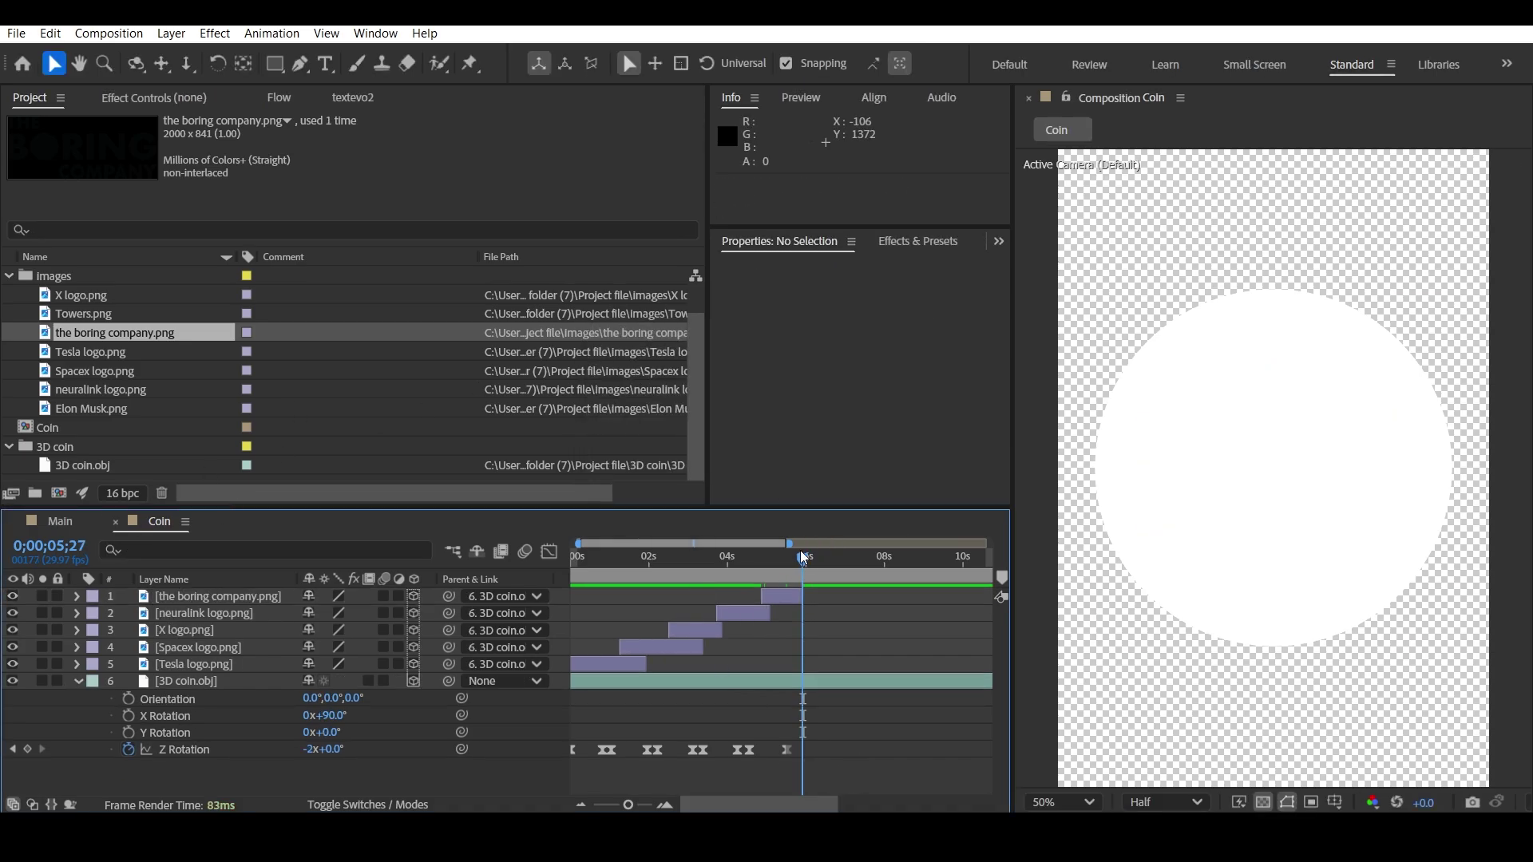
left_click_drag(800, 551, 811, 594)
left_click(806, 594)
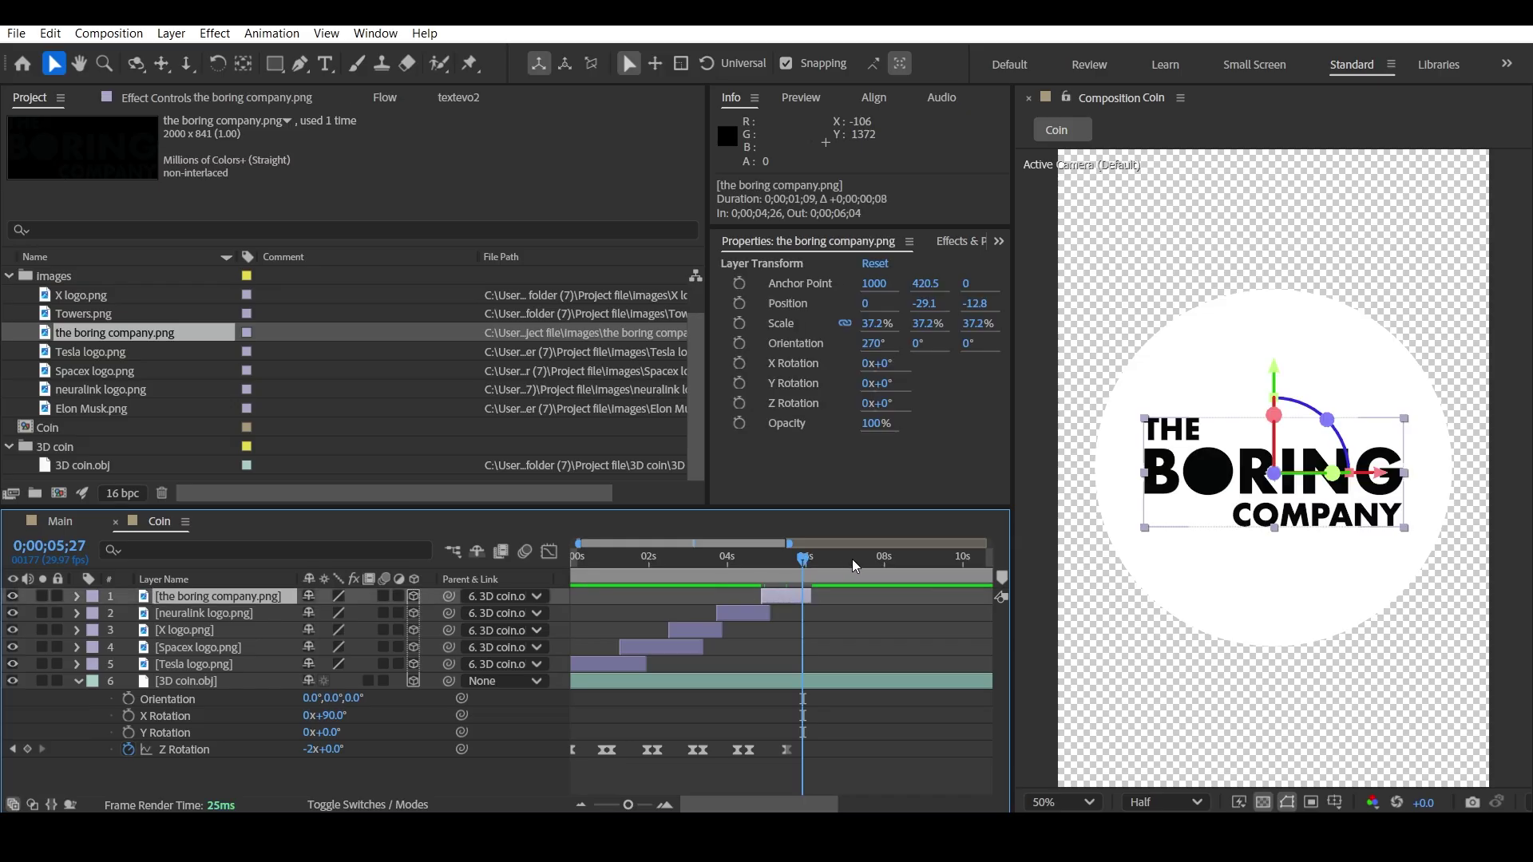
- Shorten the Coin composition's work area to end with the Boring Company logo layer
key("minus")
left_click_drag(981, 576, 812, 575)
key("equal")
key("equal")
key("minus")
key("minus")
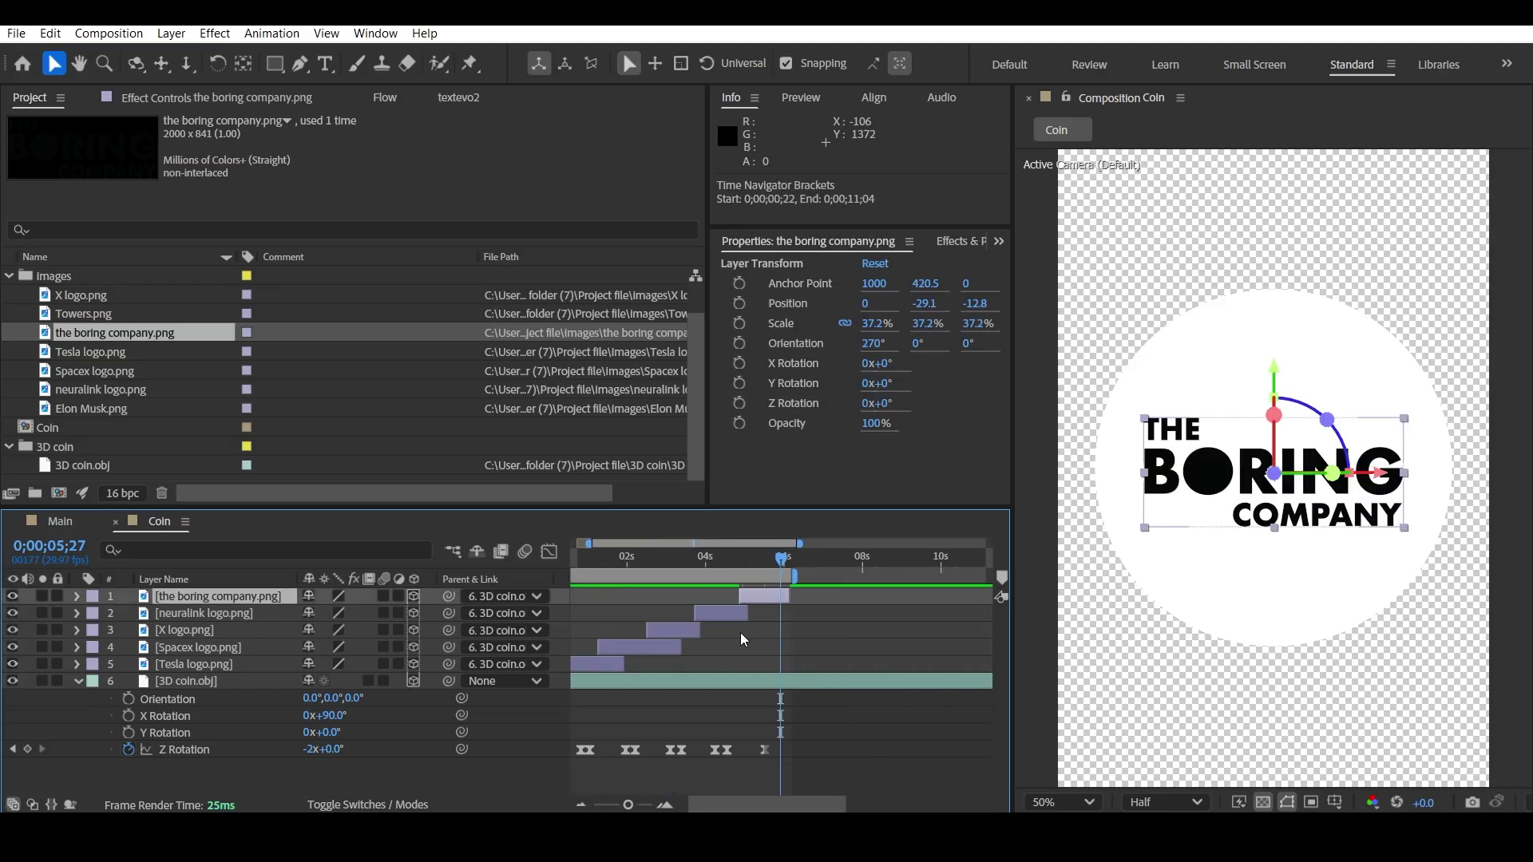
- Preview the complete coin flip animation from the start of the composition
key("Home")
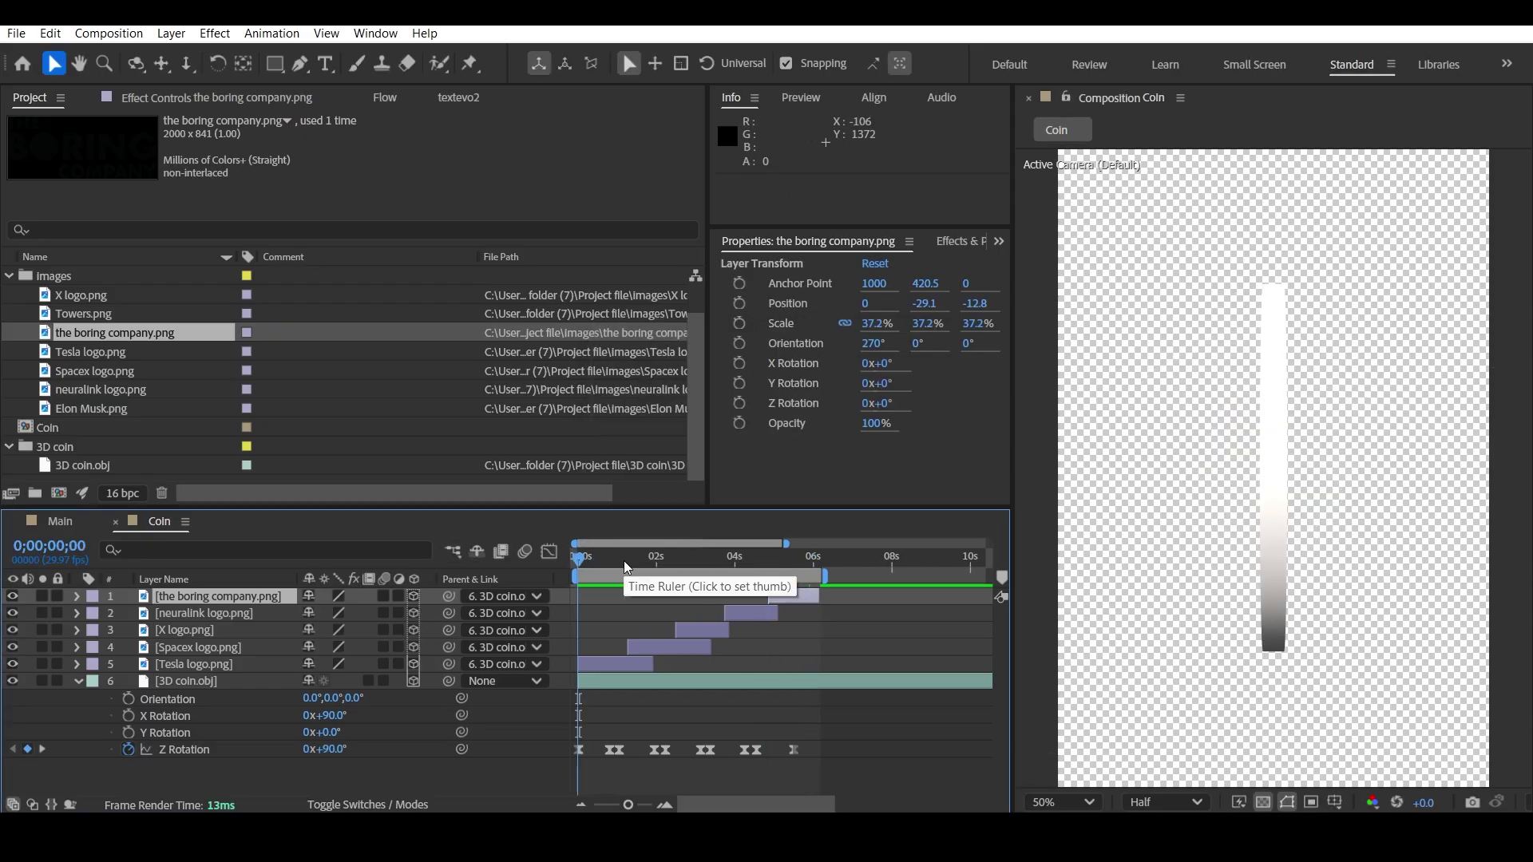
key("space")
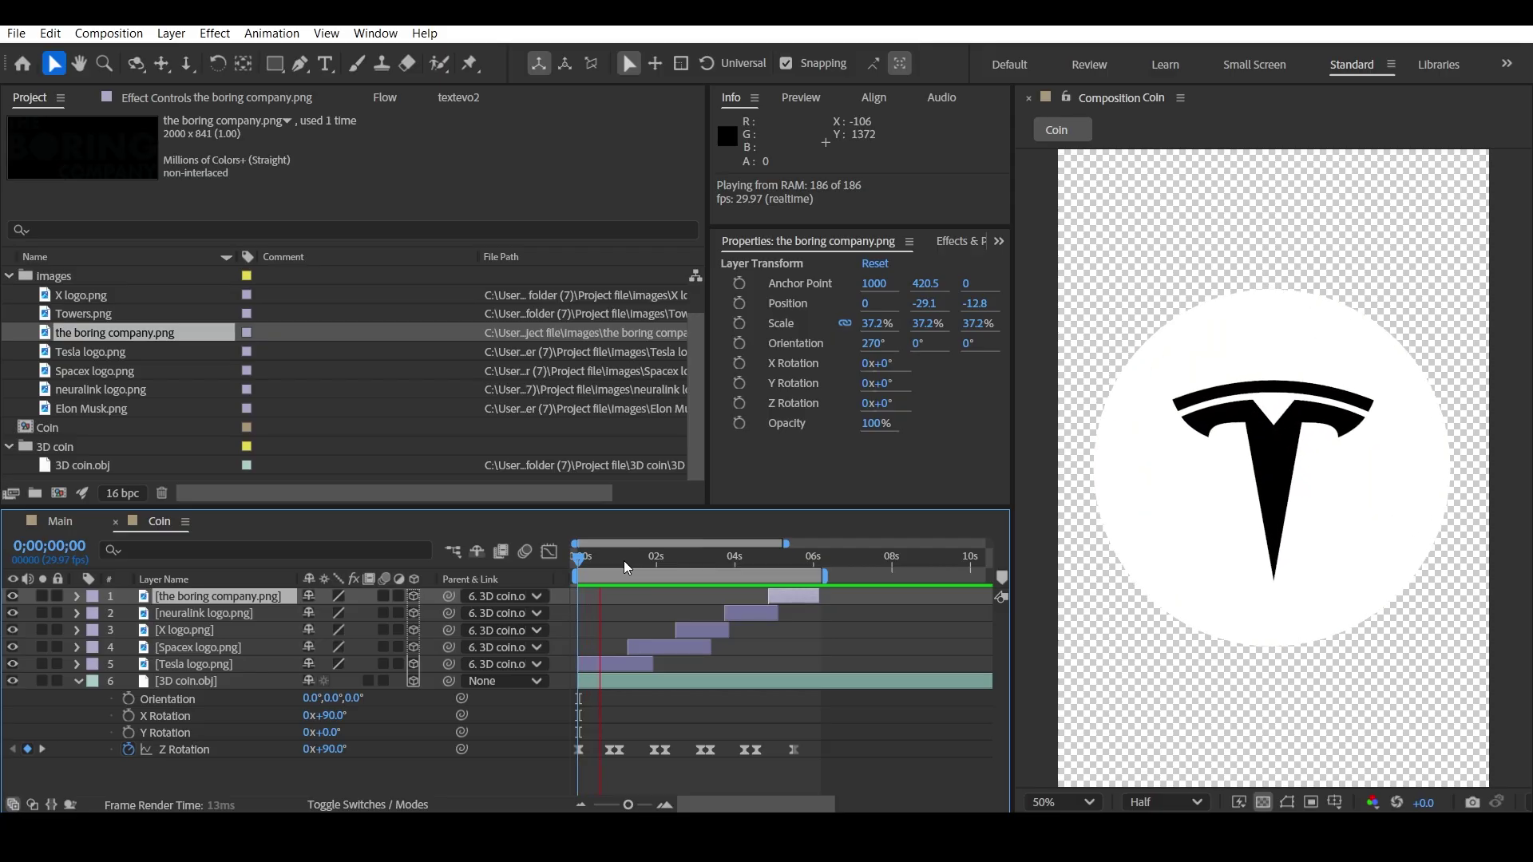
key("space")
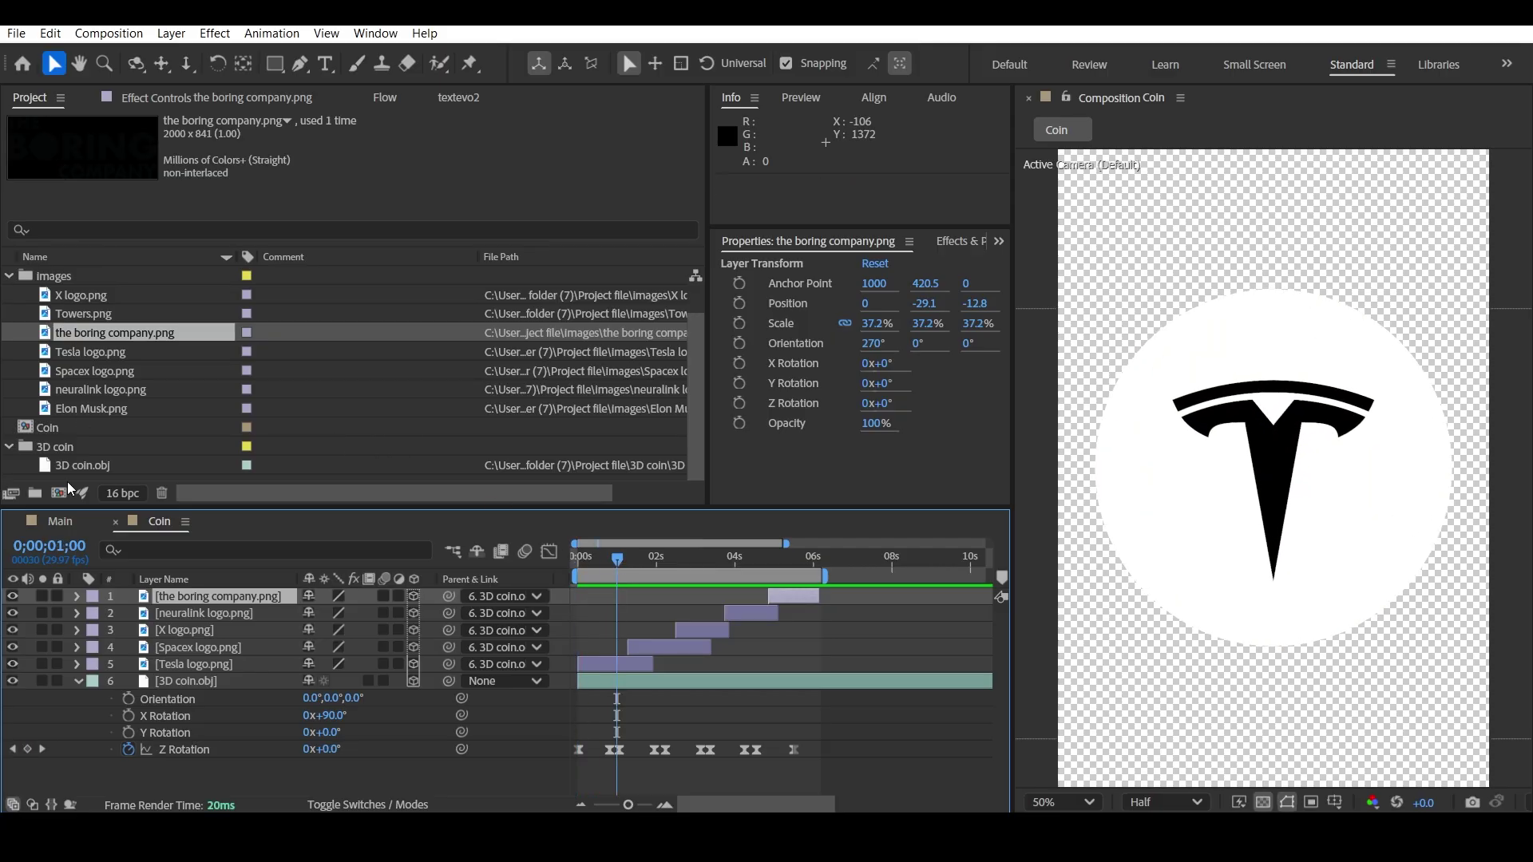
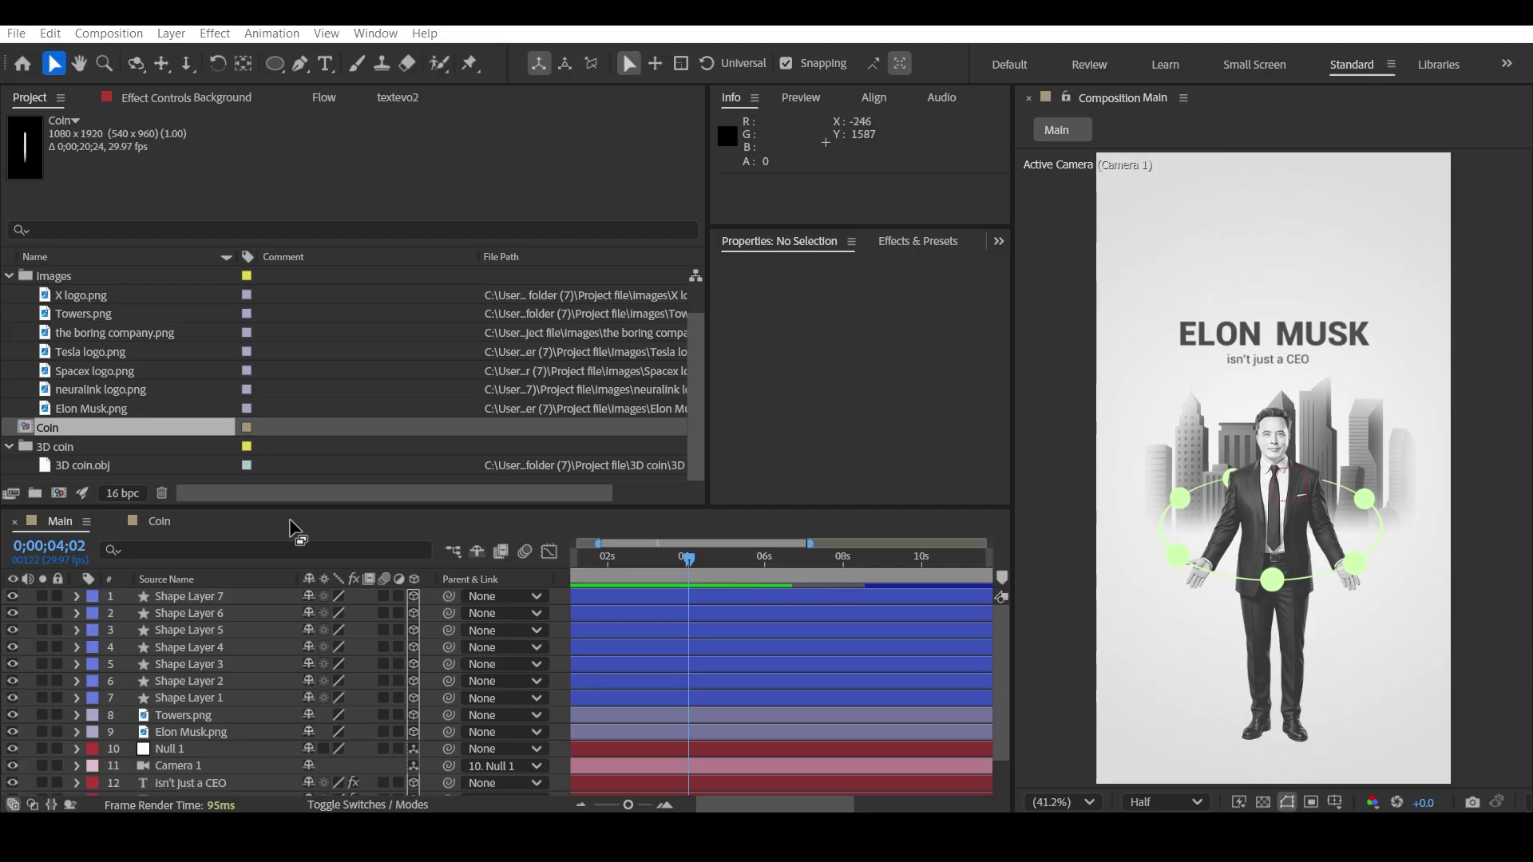
- In the Main composition, split all layers from Shape Layer 7 to Background at 0;00;04;02 and delete the parts after the split
left_click(194, 604)
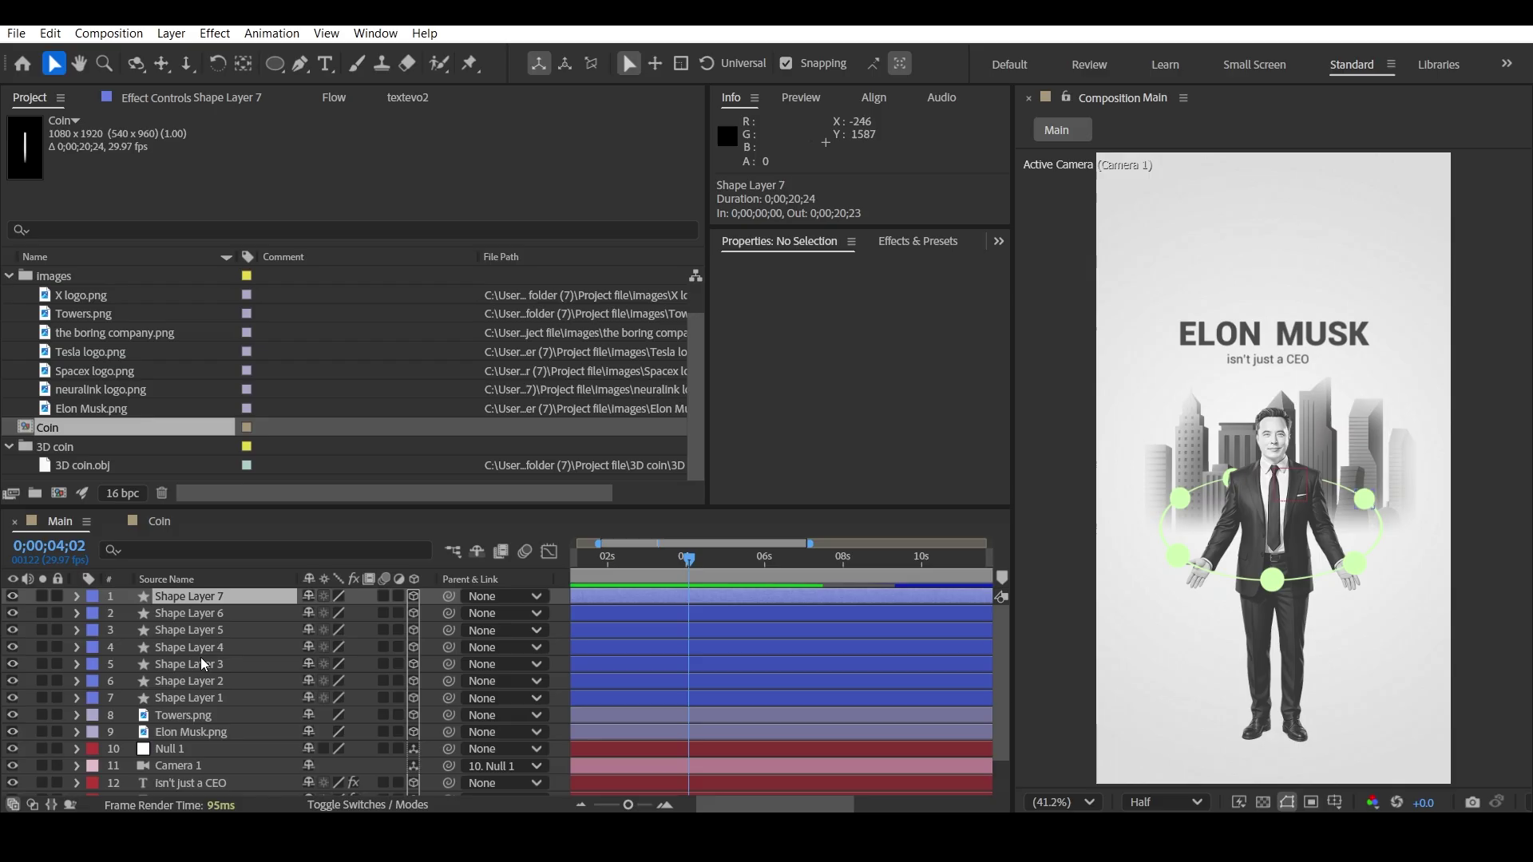
scroll(210, 684, "down", 1)
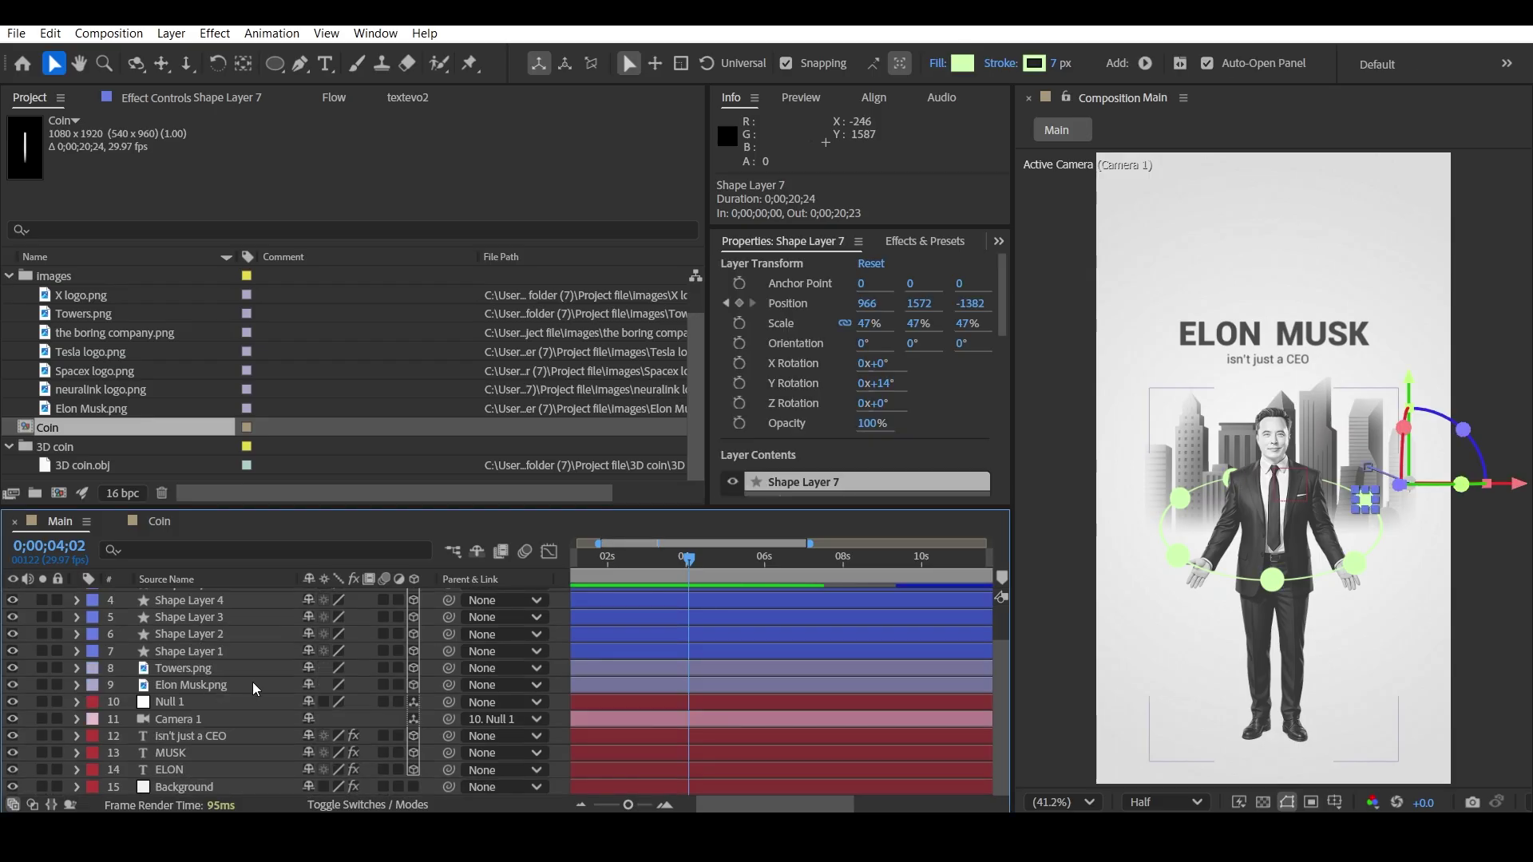
left_click(232, 792, "shift")
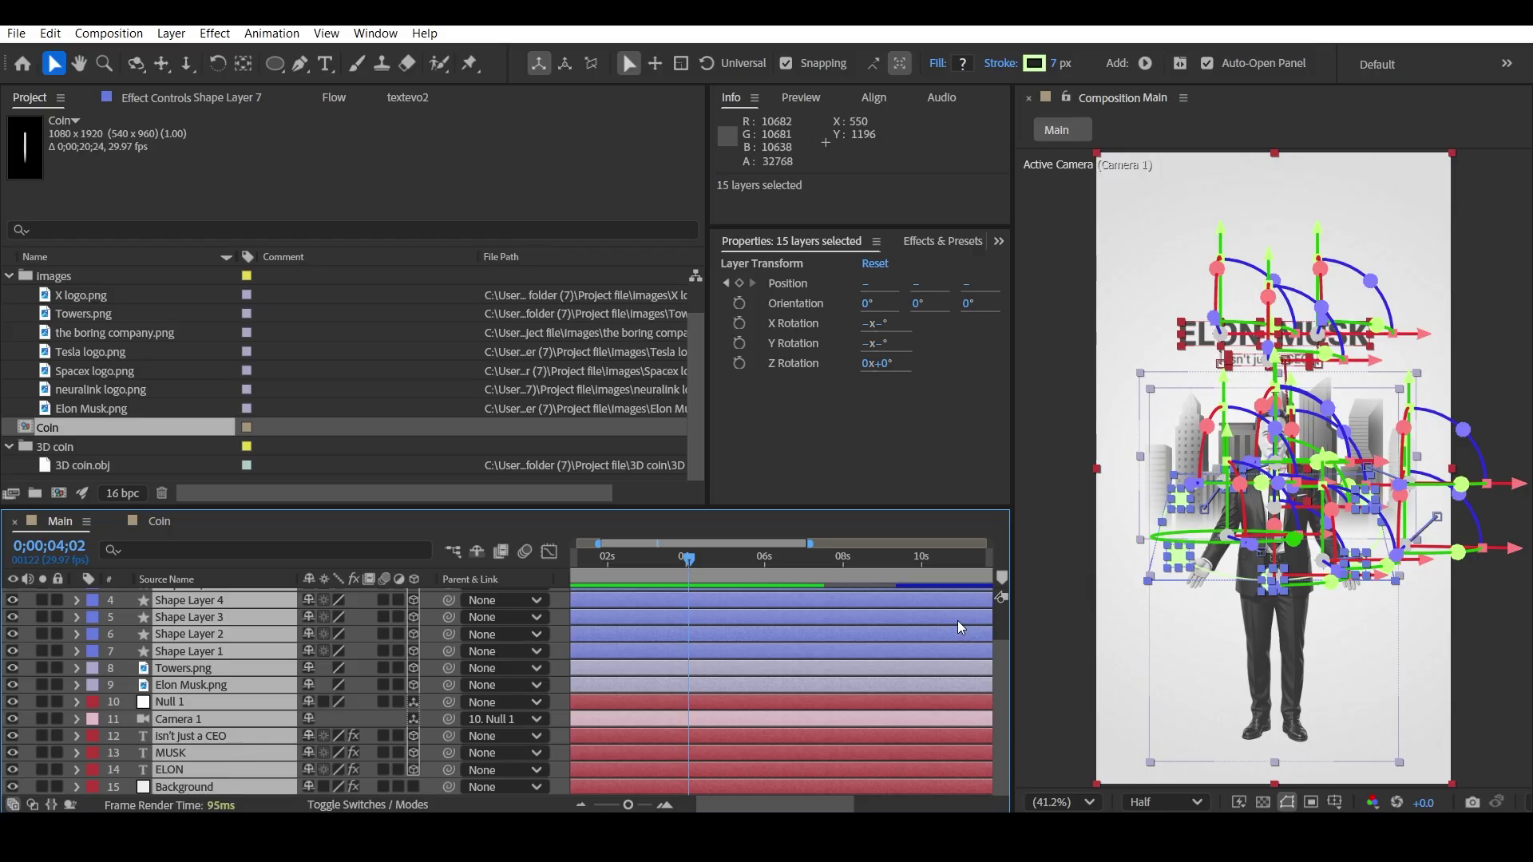
key("ctrl+shift+d")
key("Delete")
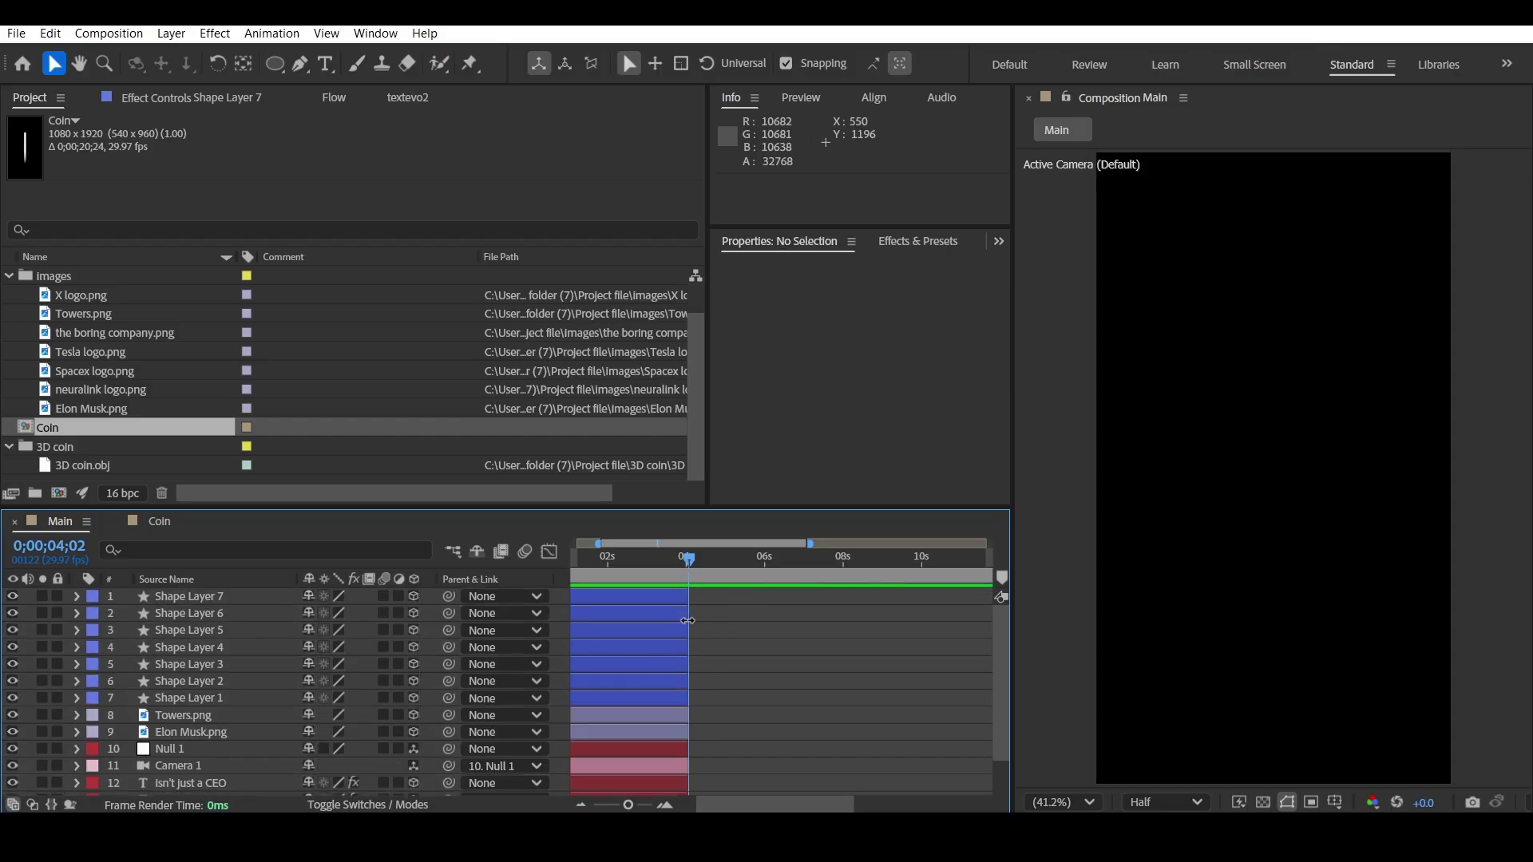
- Duplicate the Background layer, move the copy to the top of the stack and shift it to start at 0;00;04;02
scroll(190, 790, "down", 2)
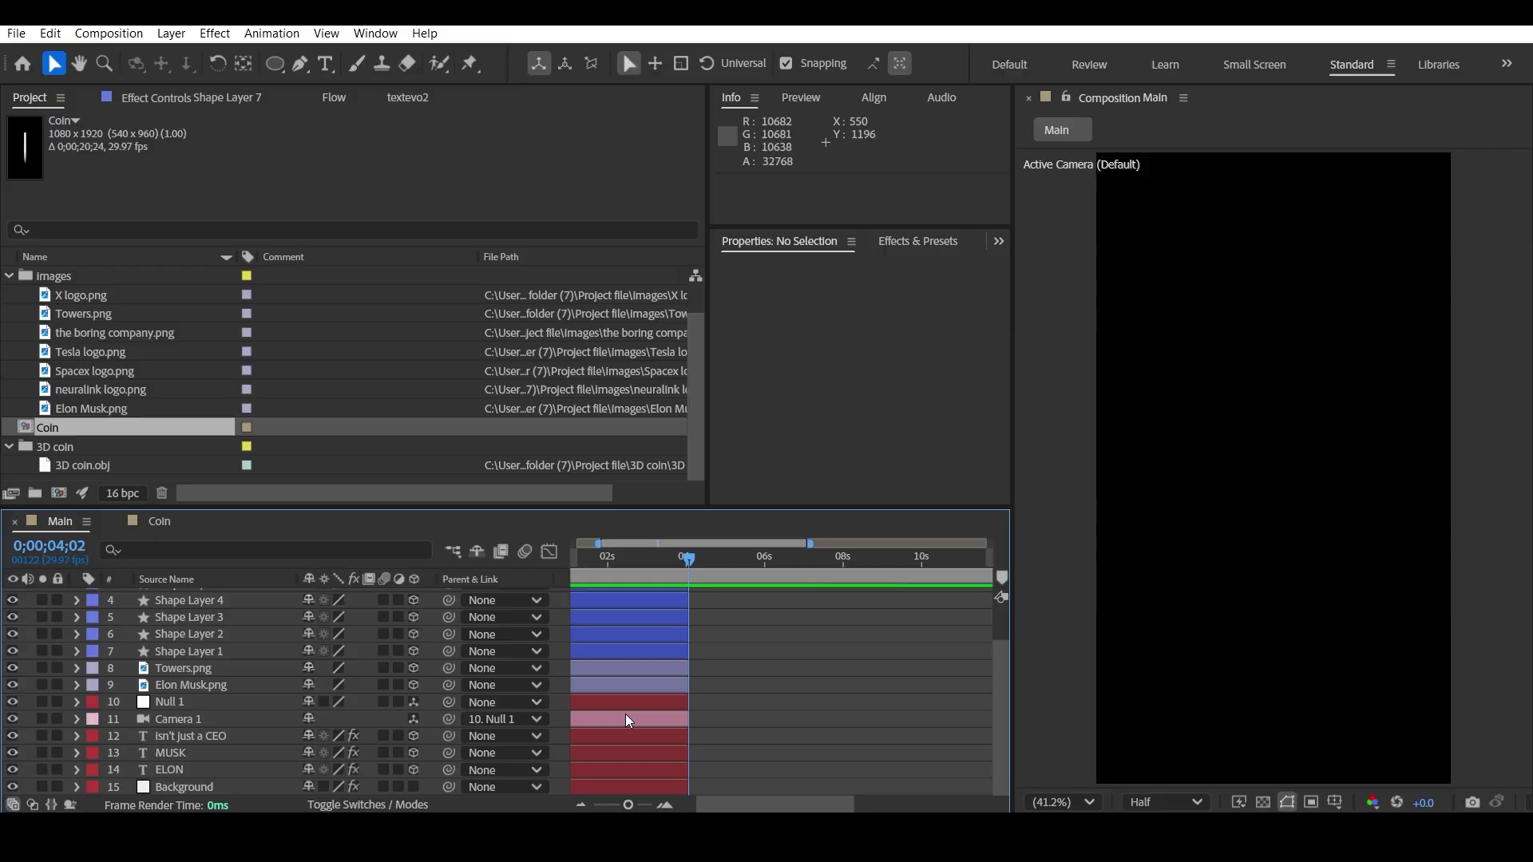
left_click(212, 789)
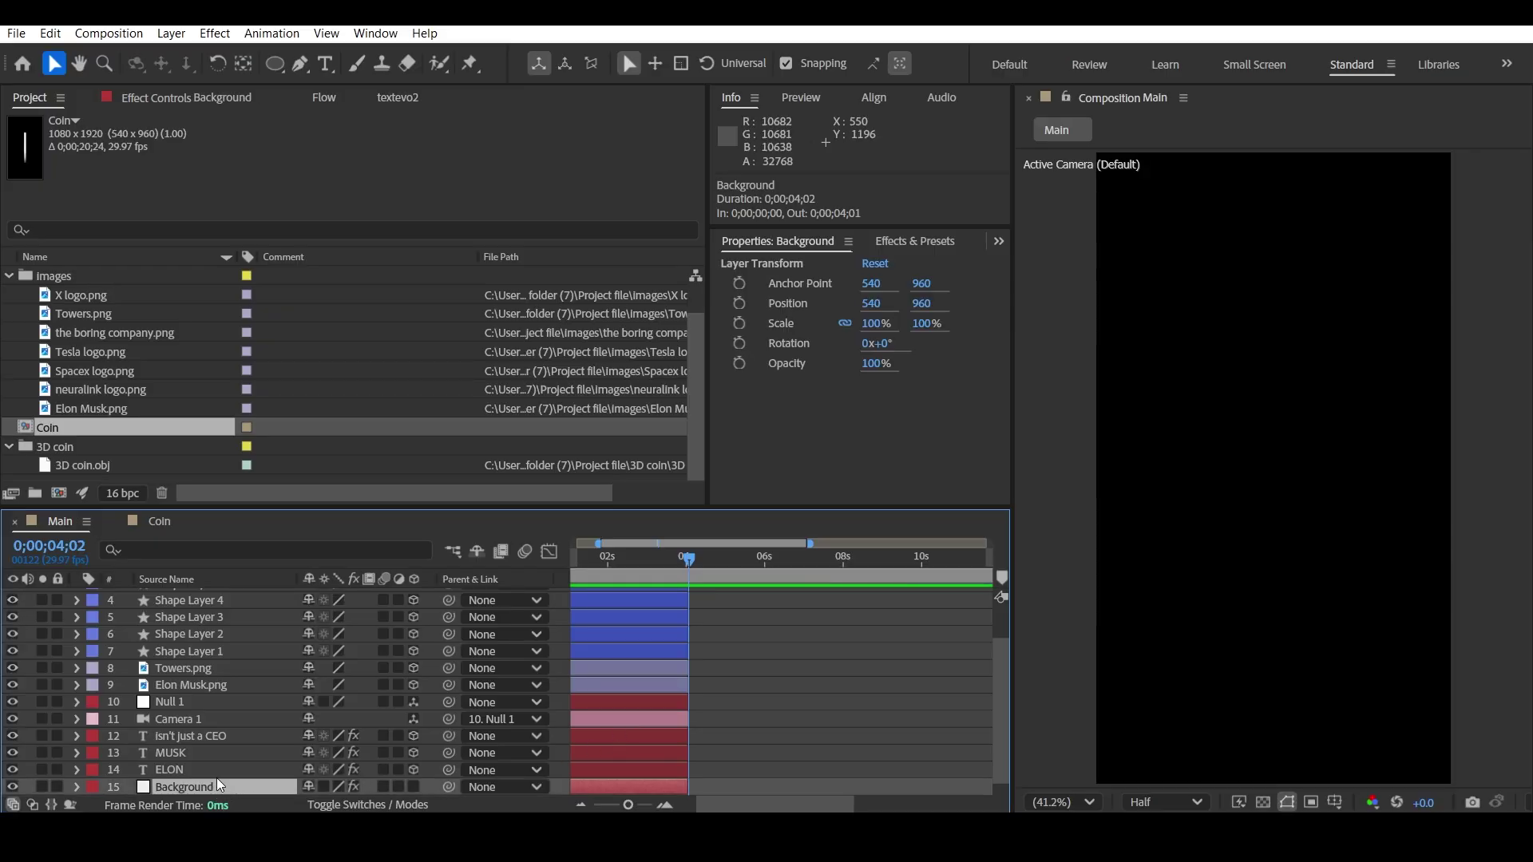
key("ctrl+d")
left_click_drag(209, 768, 210, 598)
scroll(677, 625, "down", 3)
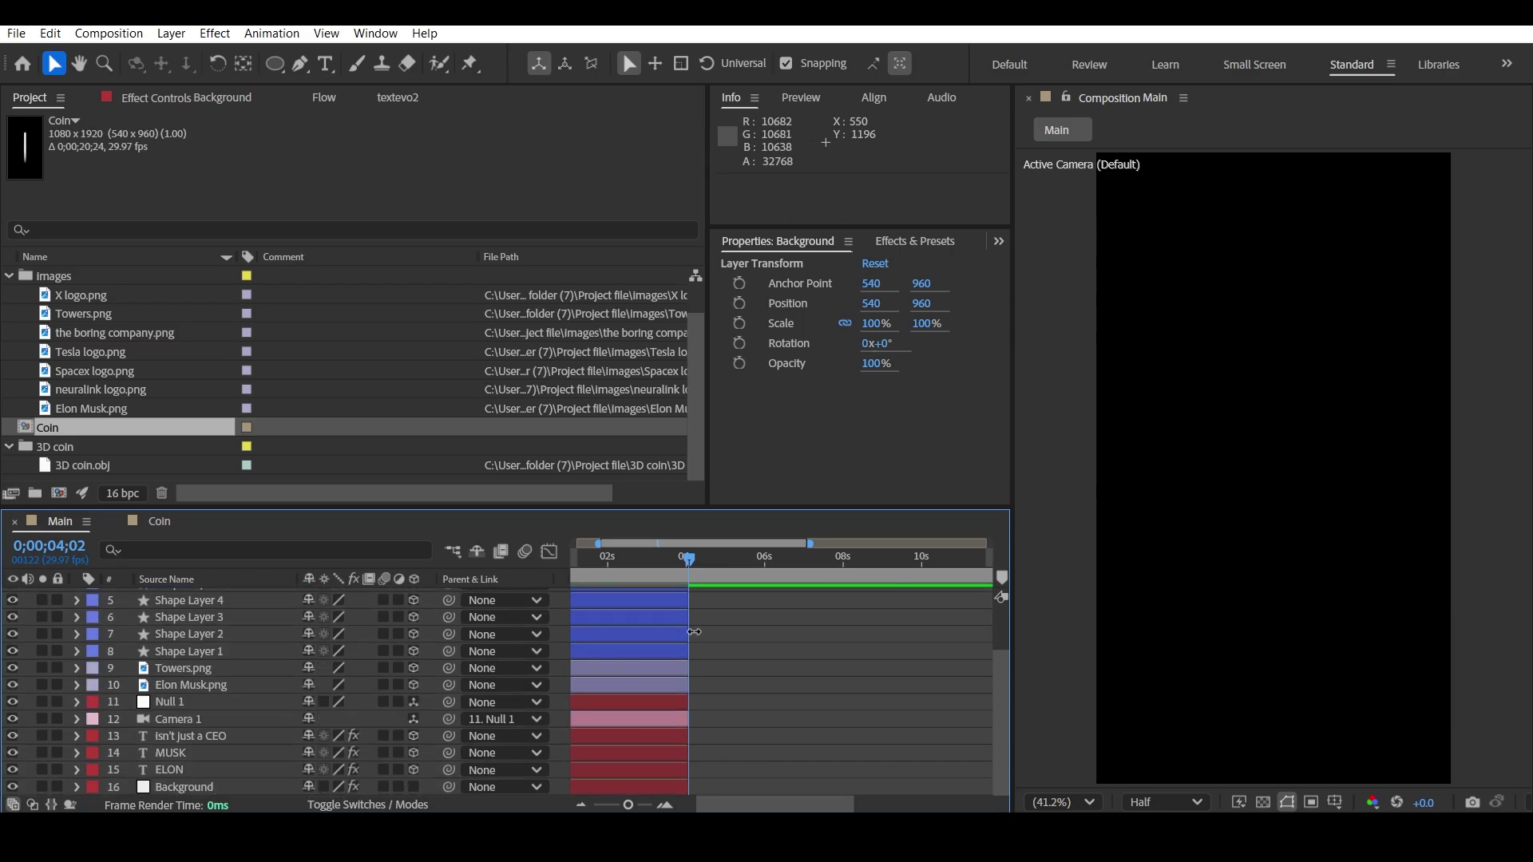
scroll(697, 624, "up", 3)
left_click_drag(631, 593, 696, 599)
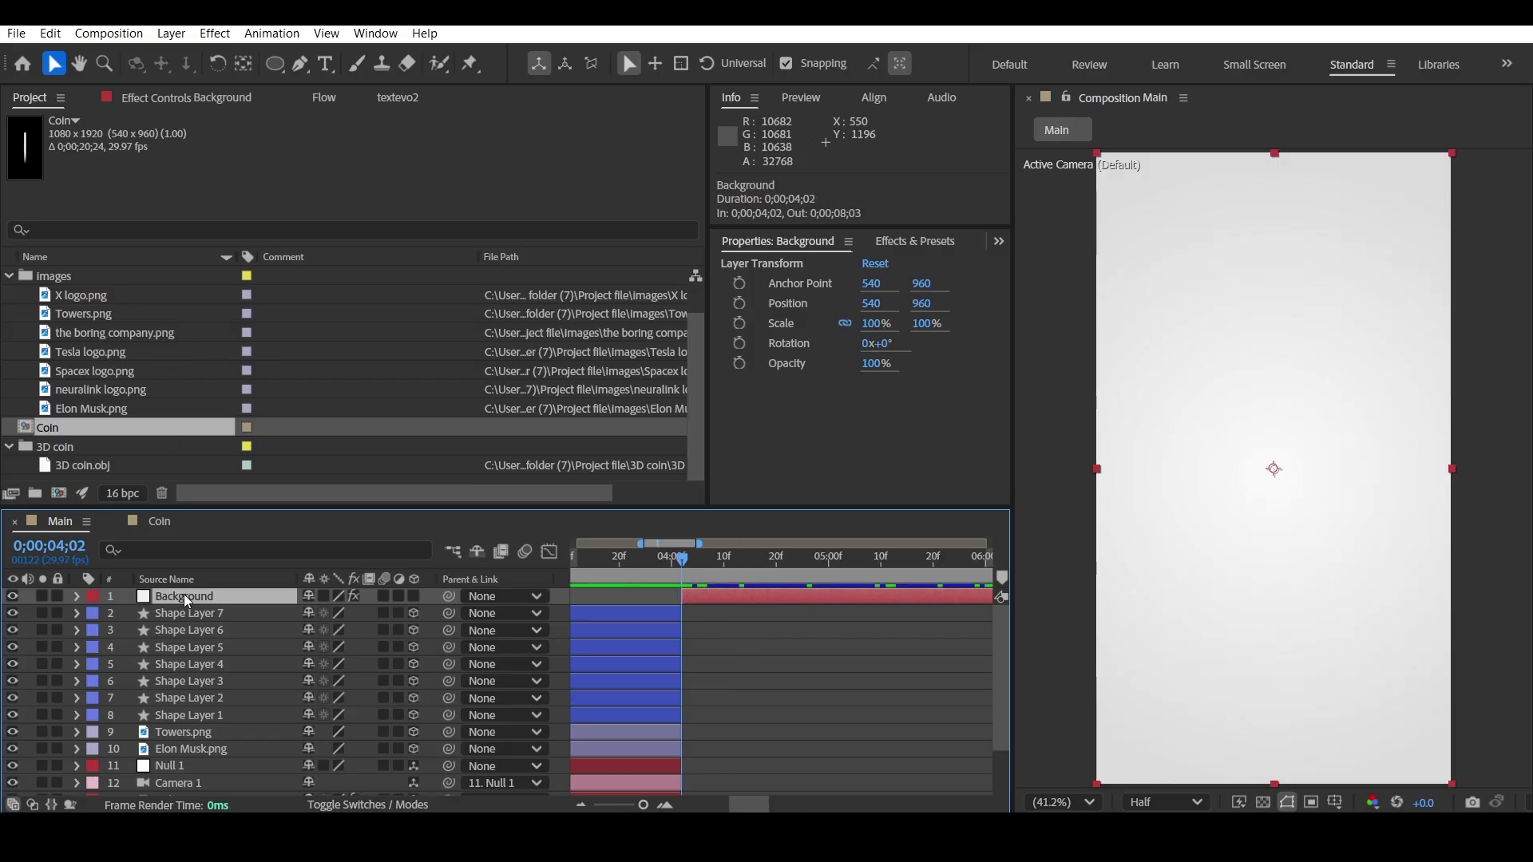
- Swap the Gradient Ramp colors on the top Background layer and set its start color to D3D3D3
left_click(182, 97)
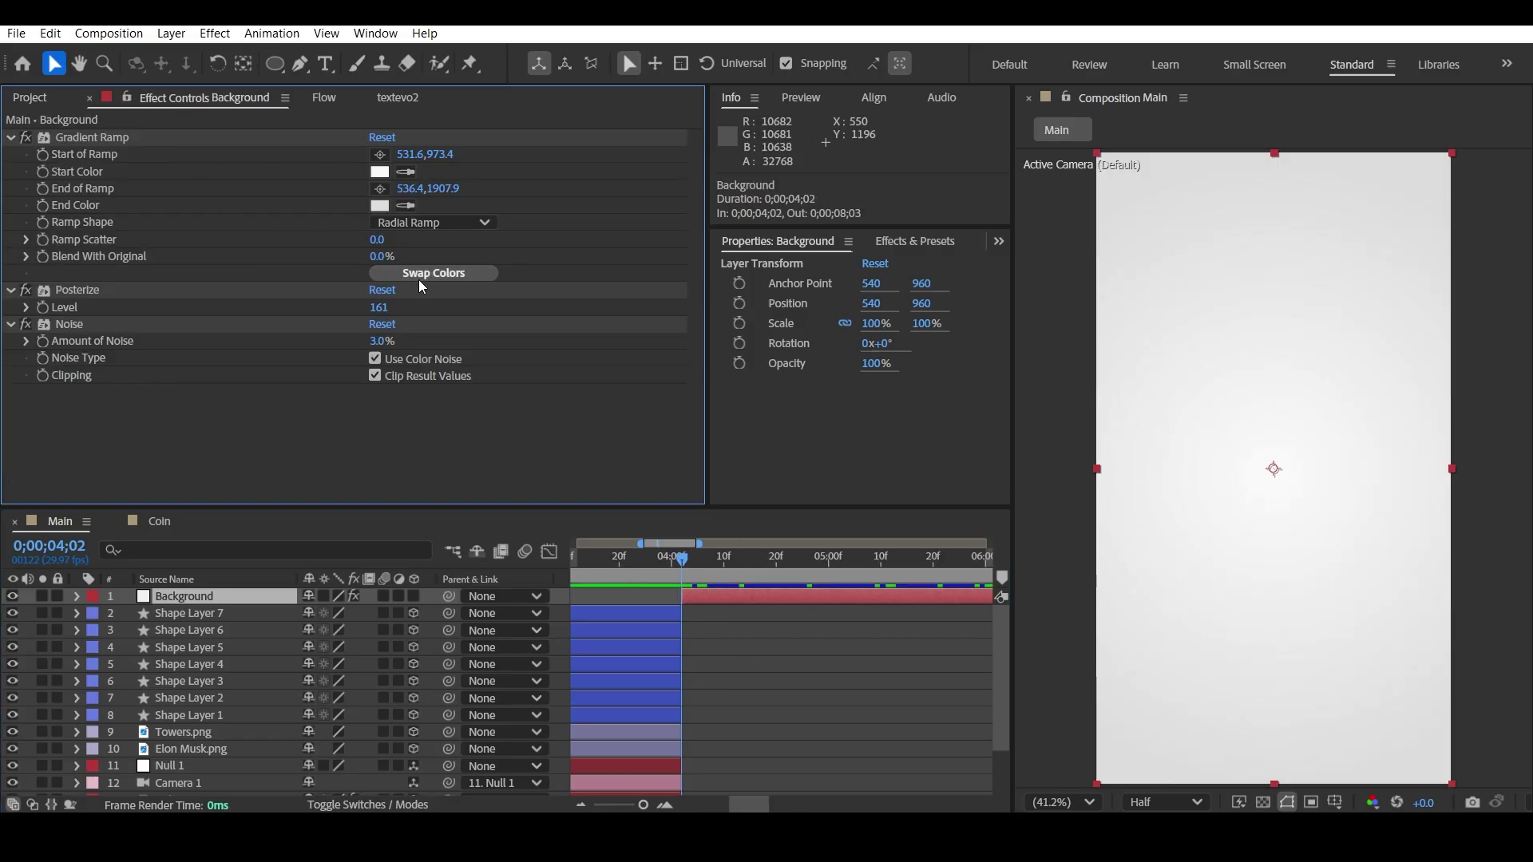
left_click(421, 277)
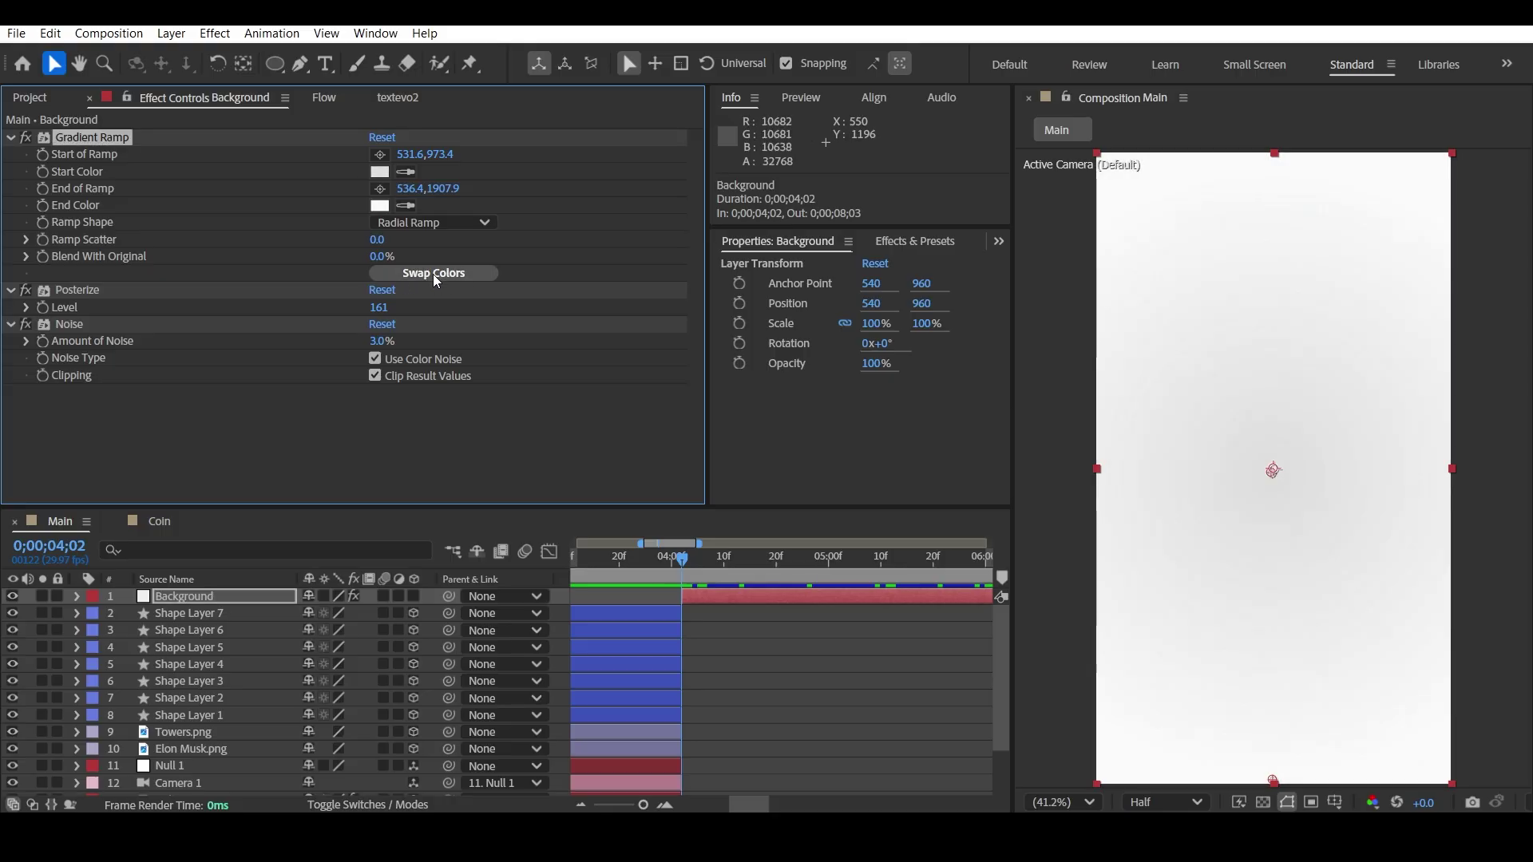
left_click(378, 173)
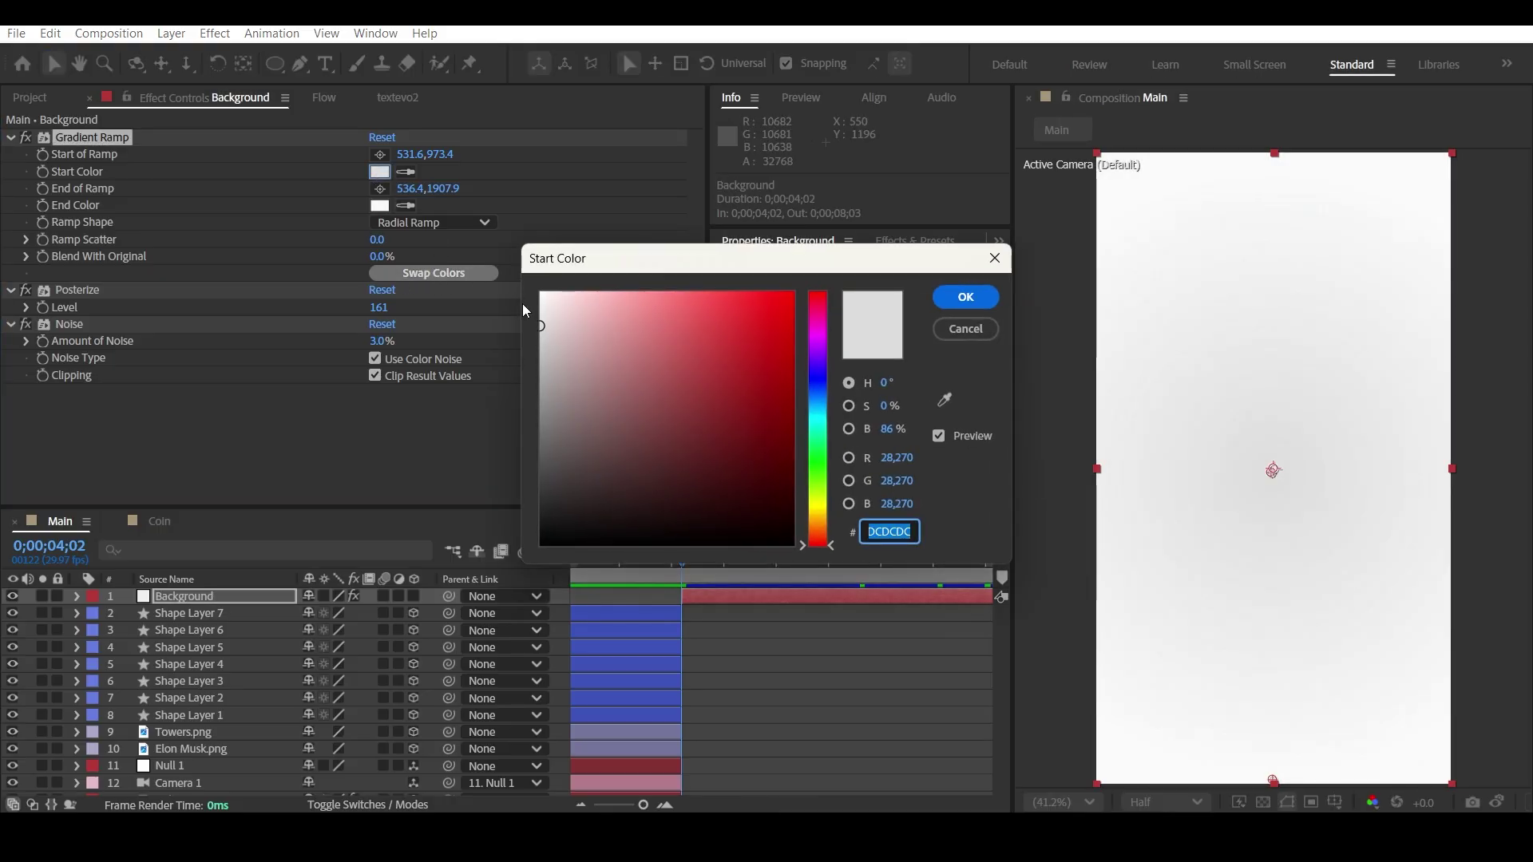
left_click_drag(543, 320, 497, 336)
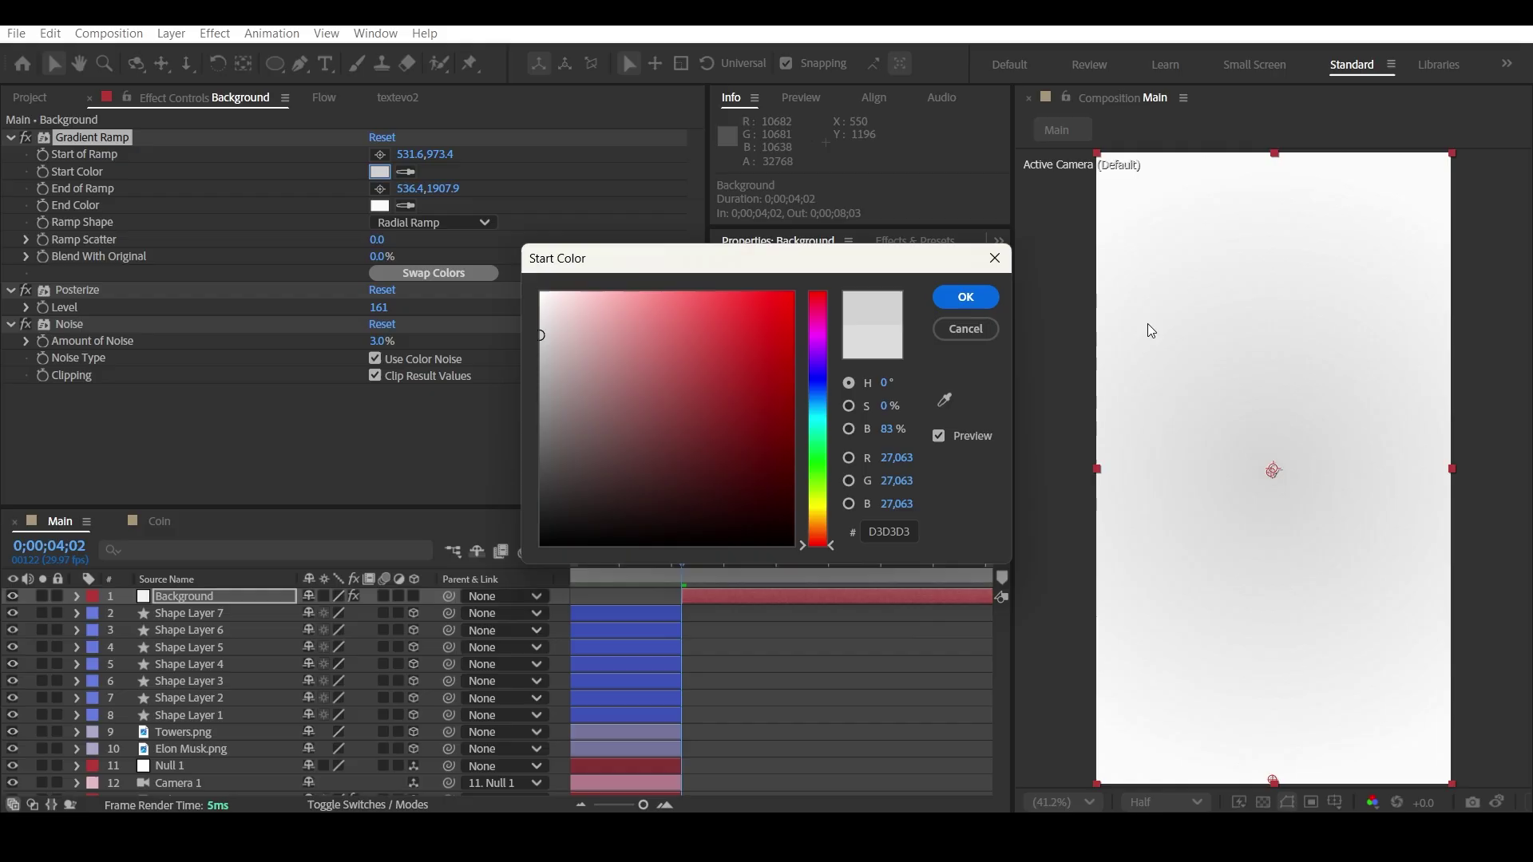
left_click(976, 305)
left_click(772, 729)
scroll(784, 713, "up", 5)
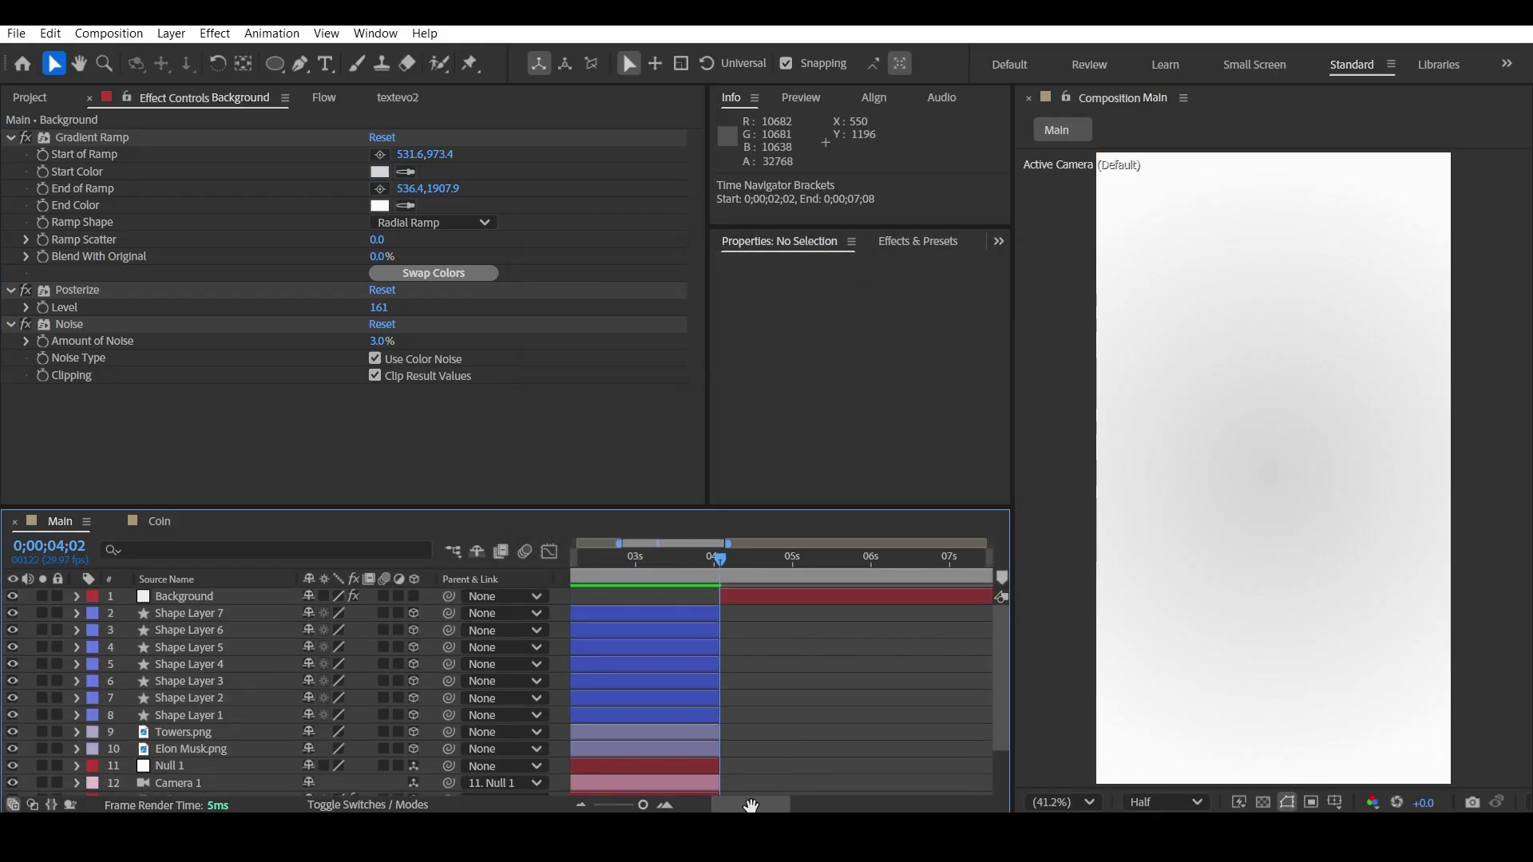
scroll(703, 620, "left", 1)
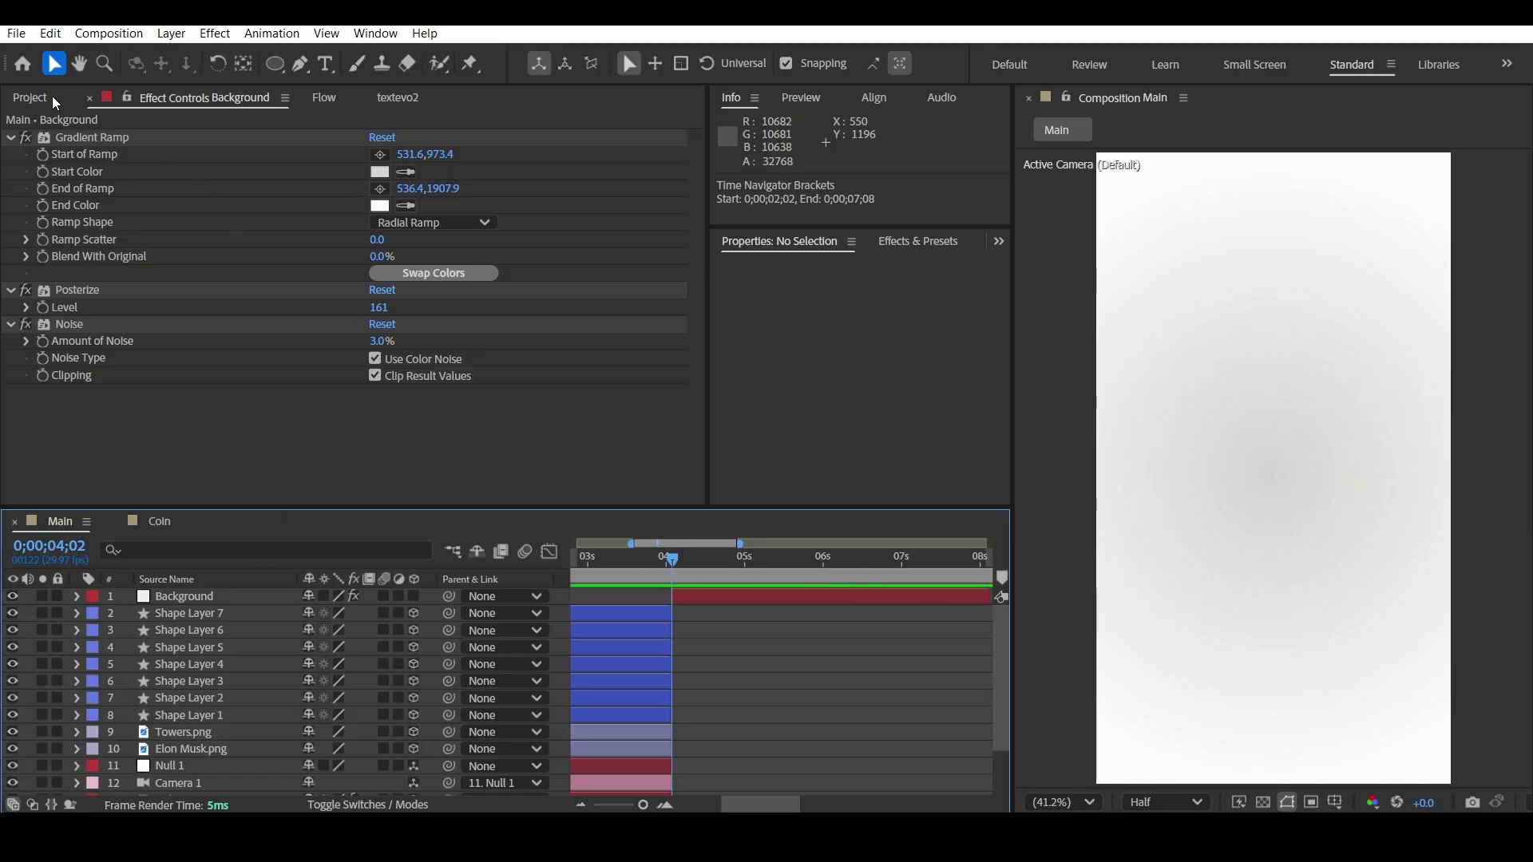
- Add the Coin composition above the top Background layer, start it at 0;00;04;02 and preview it up to 0;00;04;20
left_click(32, 97)
left_click_drag(83, 416, 184, 597)
mouse_move(662, 595)
left_mouse_down()
mouse_move(716, 592)
mouse_move(670, 599)
left_mouse_up()
scroll(695, 594, "up", 1)
left_click(731, 581)
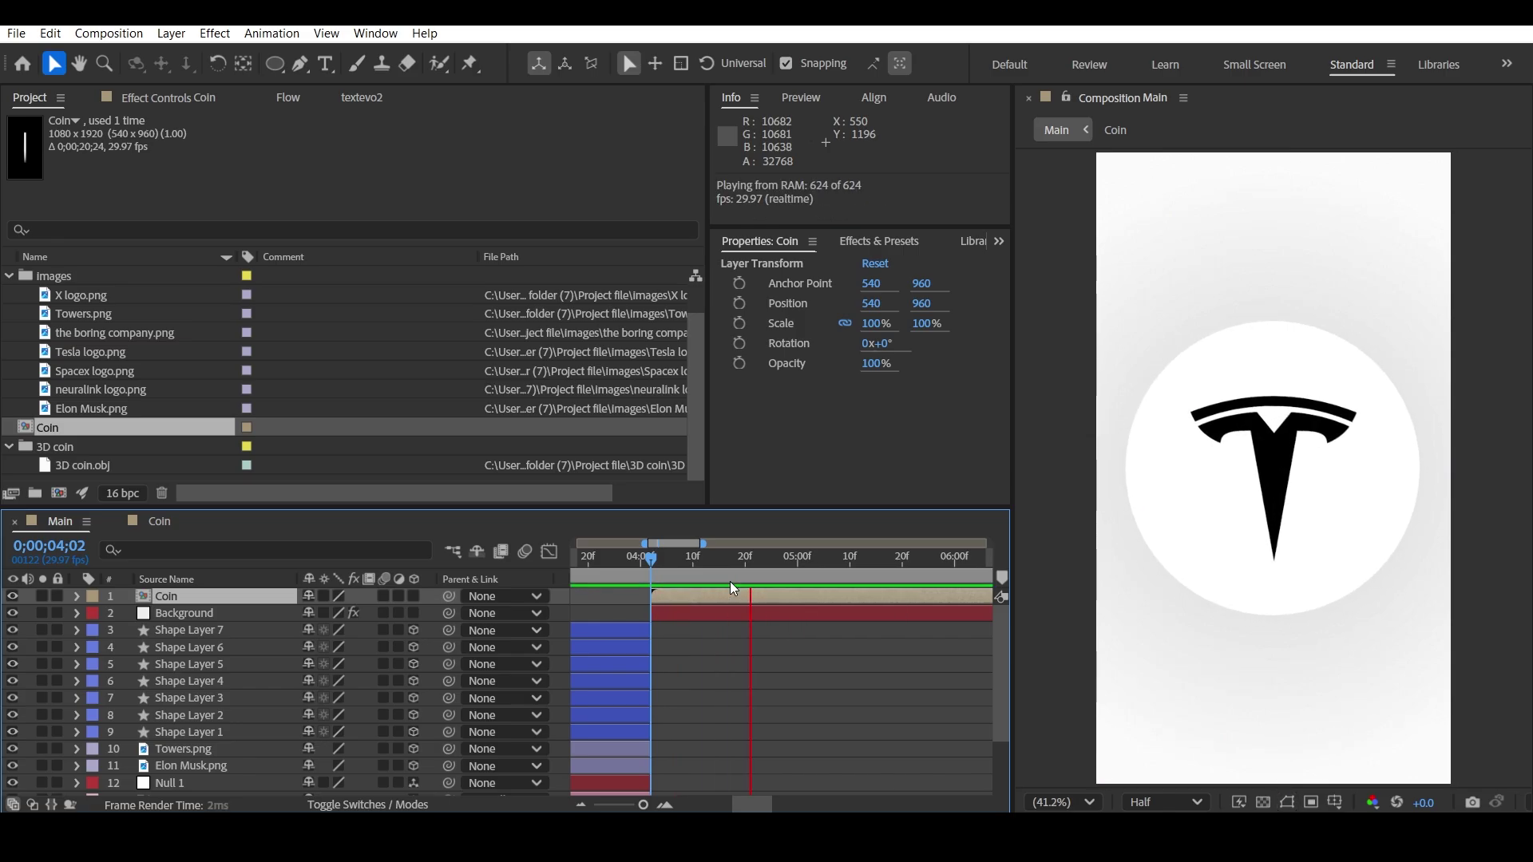
scroll(725, 583, "down", 1)
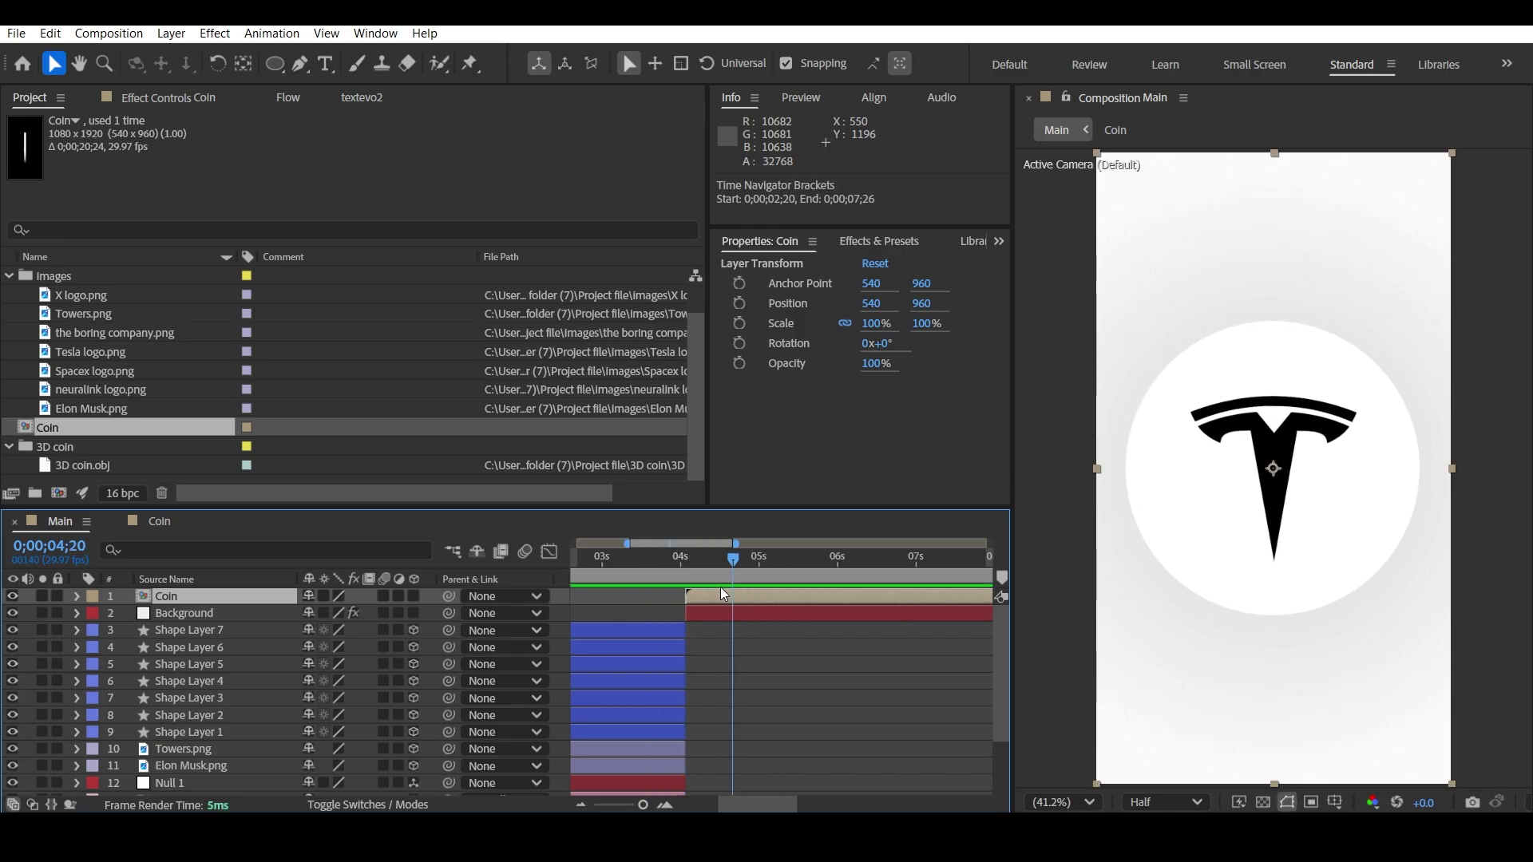
- Make the Coin layer 3D, scale it to 55% and set its Y position to 1000
left_click(191, 612)
left_click(225, 599)
key("s")
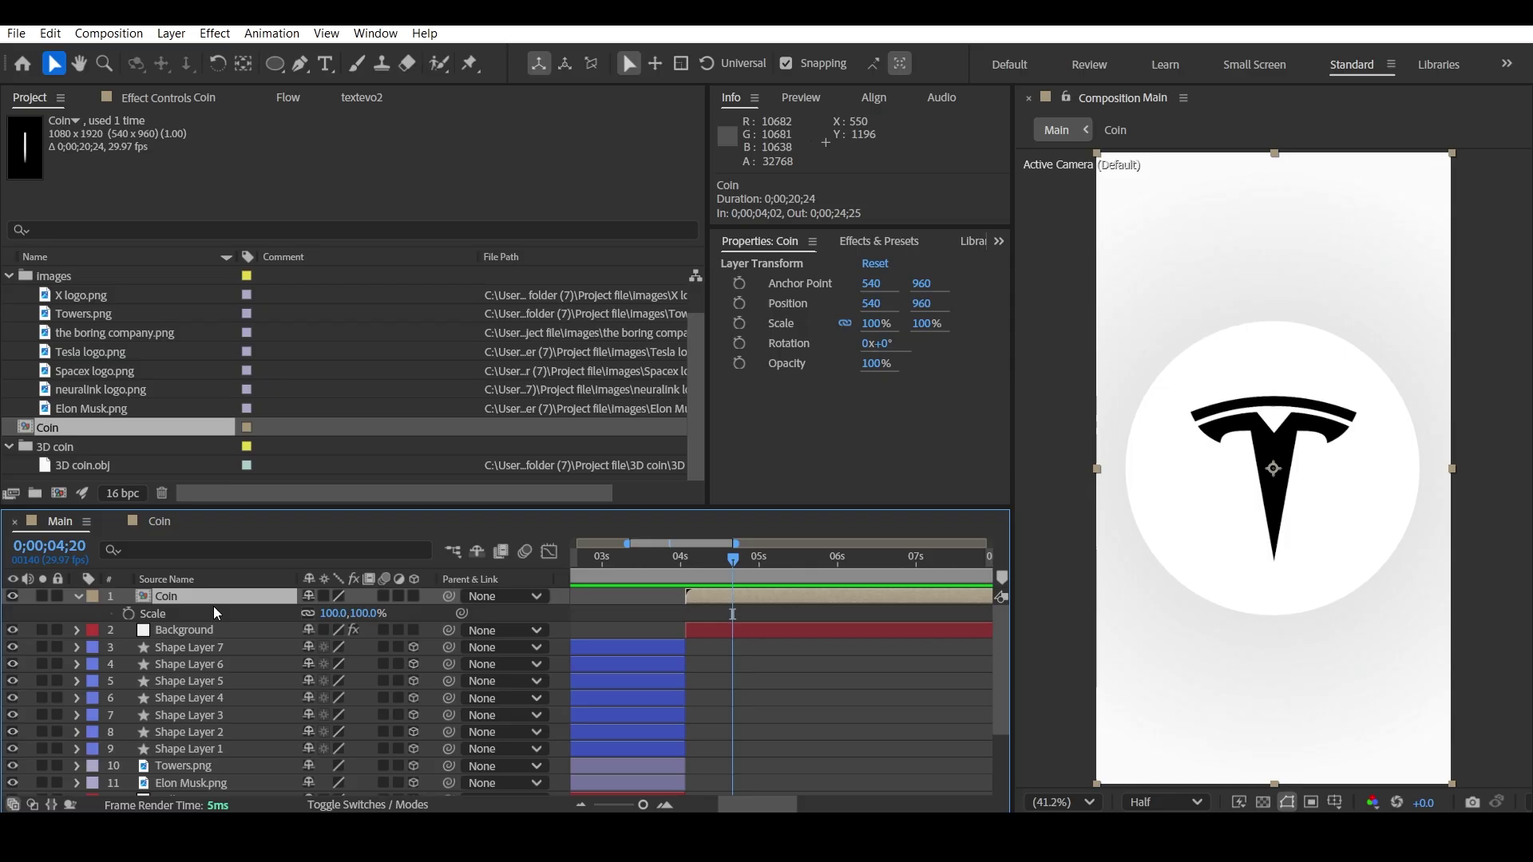
left_click(414, 597)
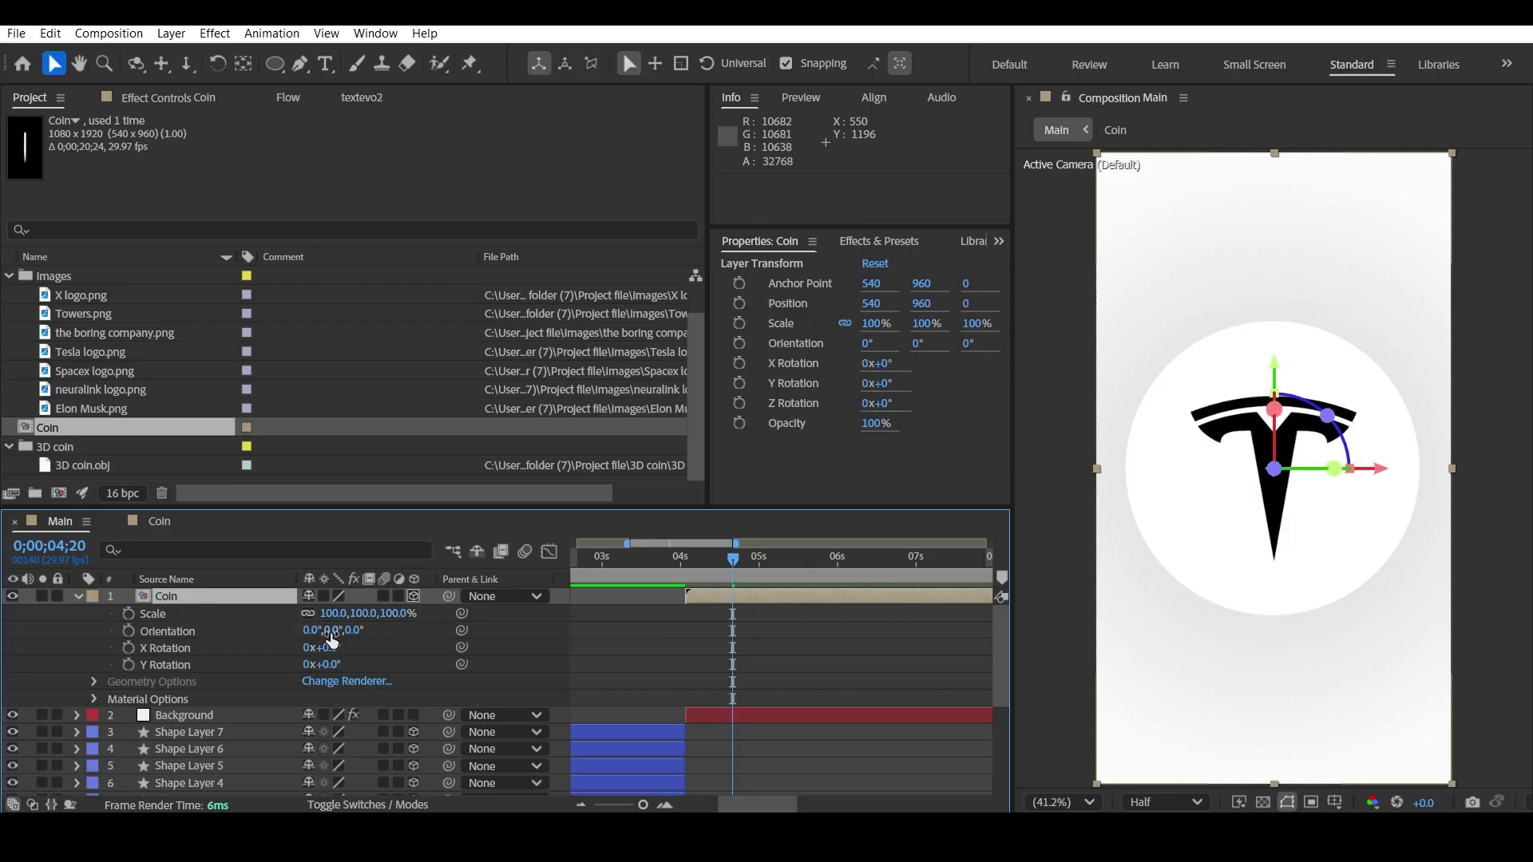
left_click_drag(363, 614, 340, 629)
left_click(182, 601)
key("shift+p")
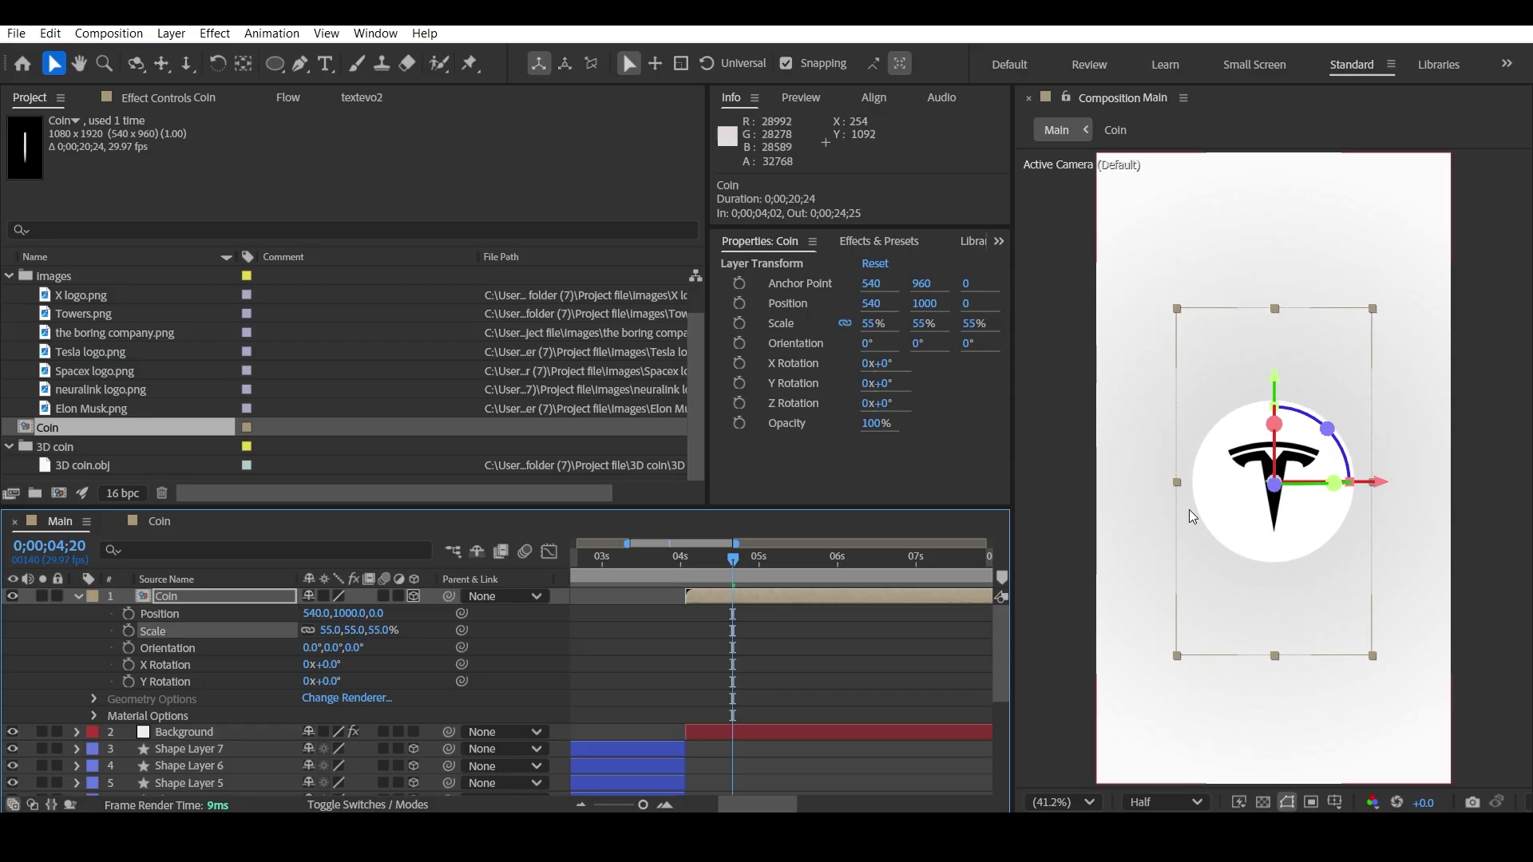
left_click(1475, 476)
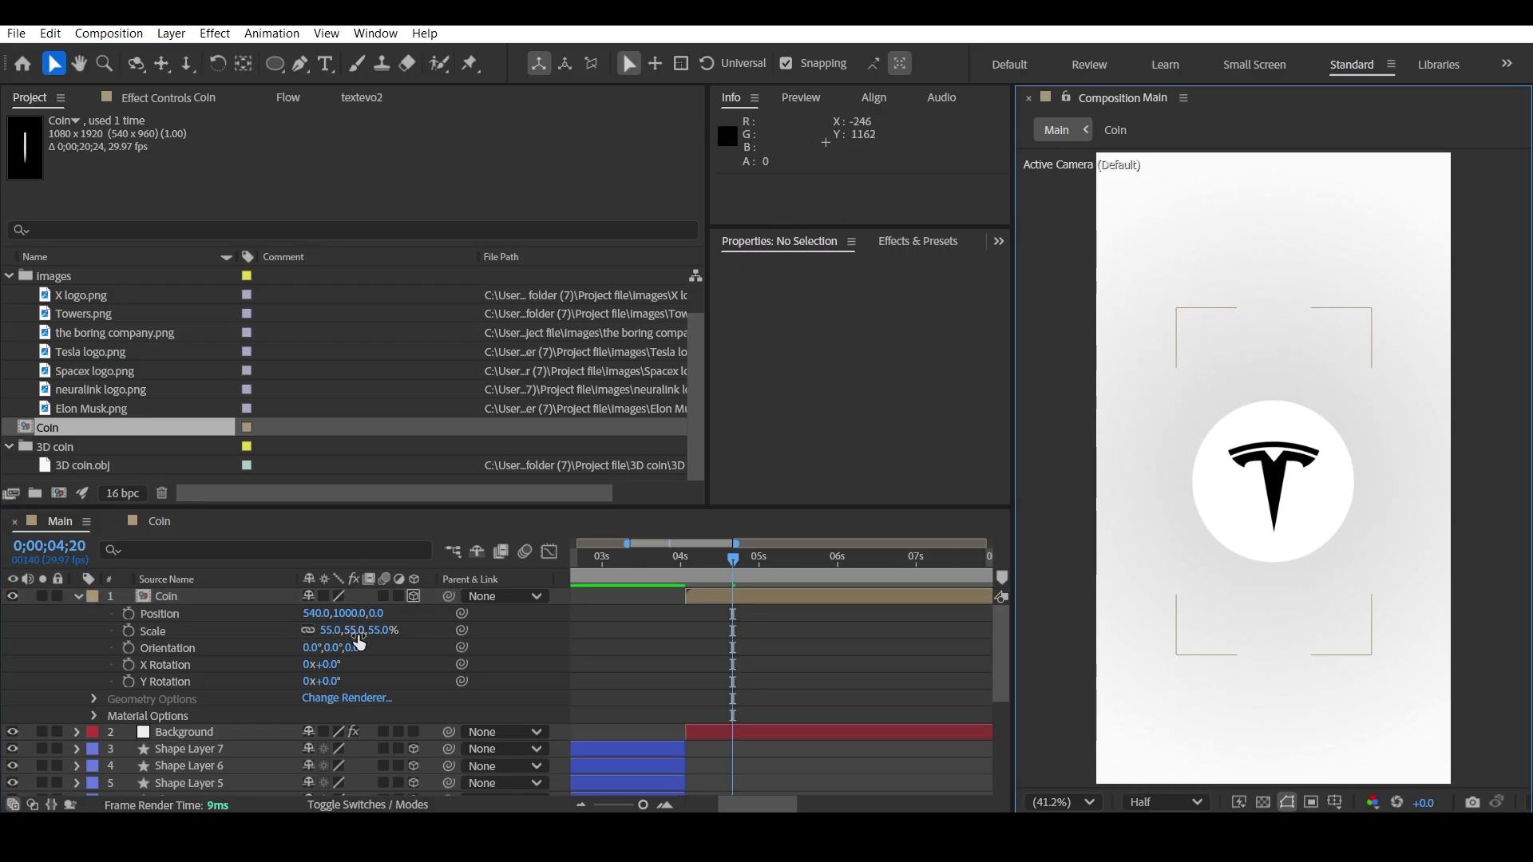
- Reduce the Coin layer's scale further, settling on 48%
left_click_drag(356, 633, 349, 637)
left_click(1483, 424)
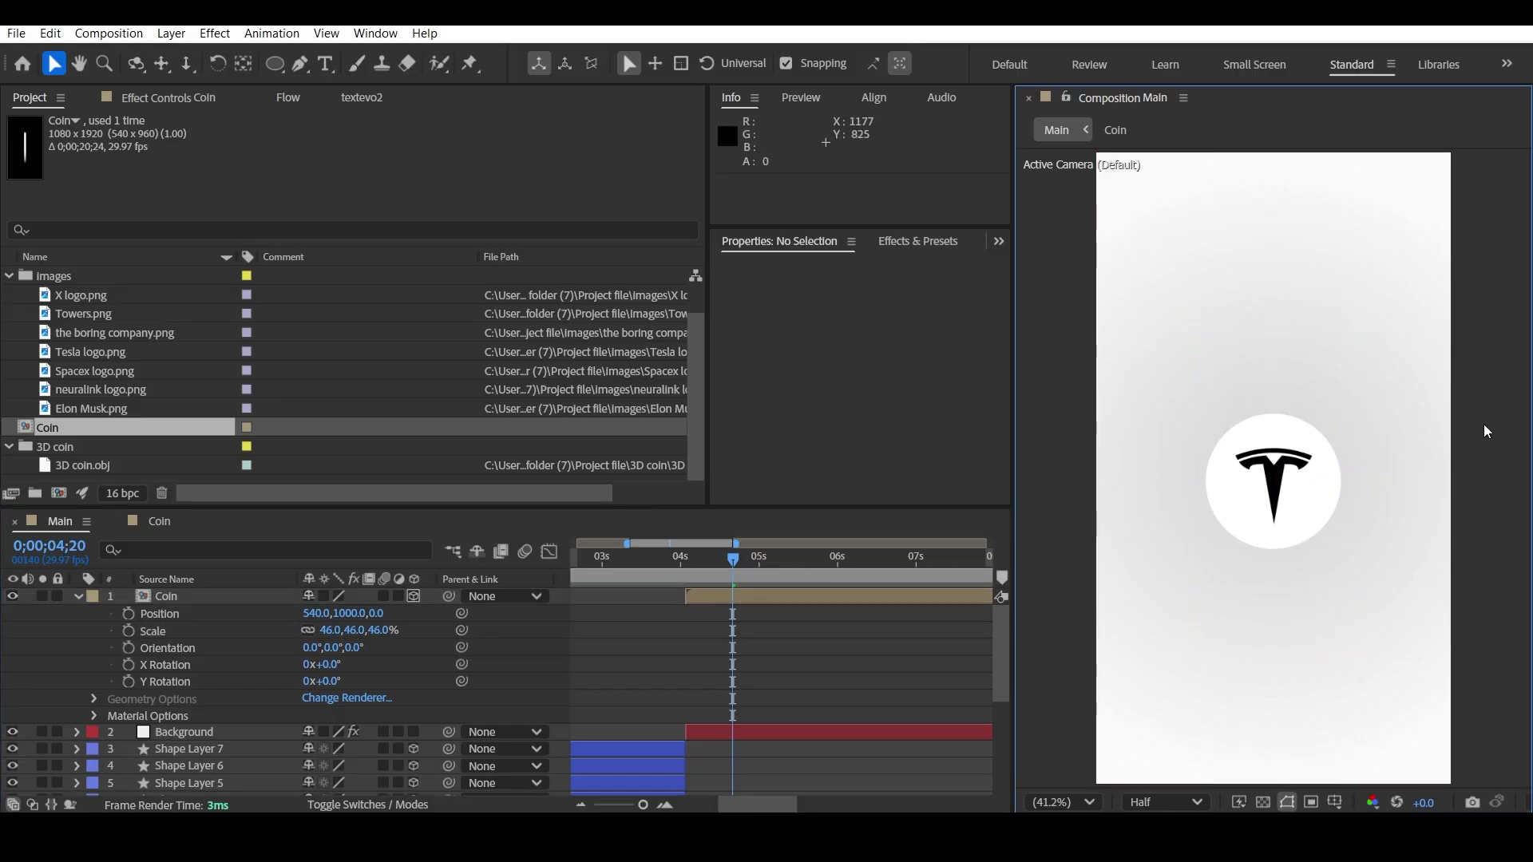
left_click(355, 630)
type("48")
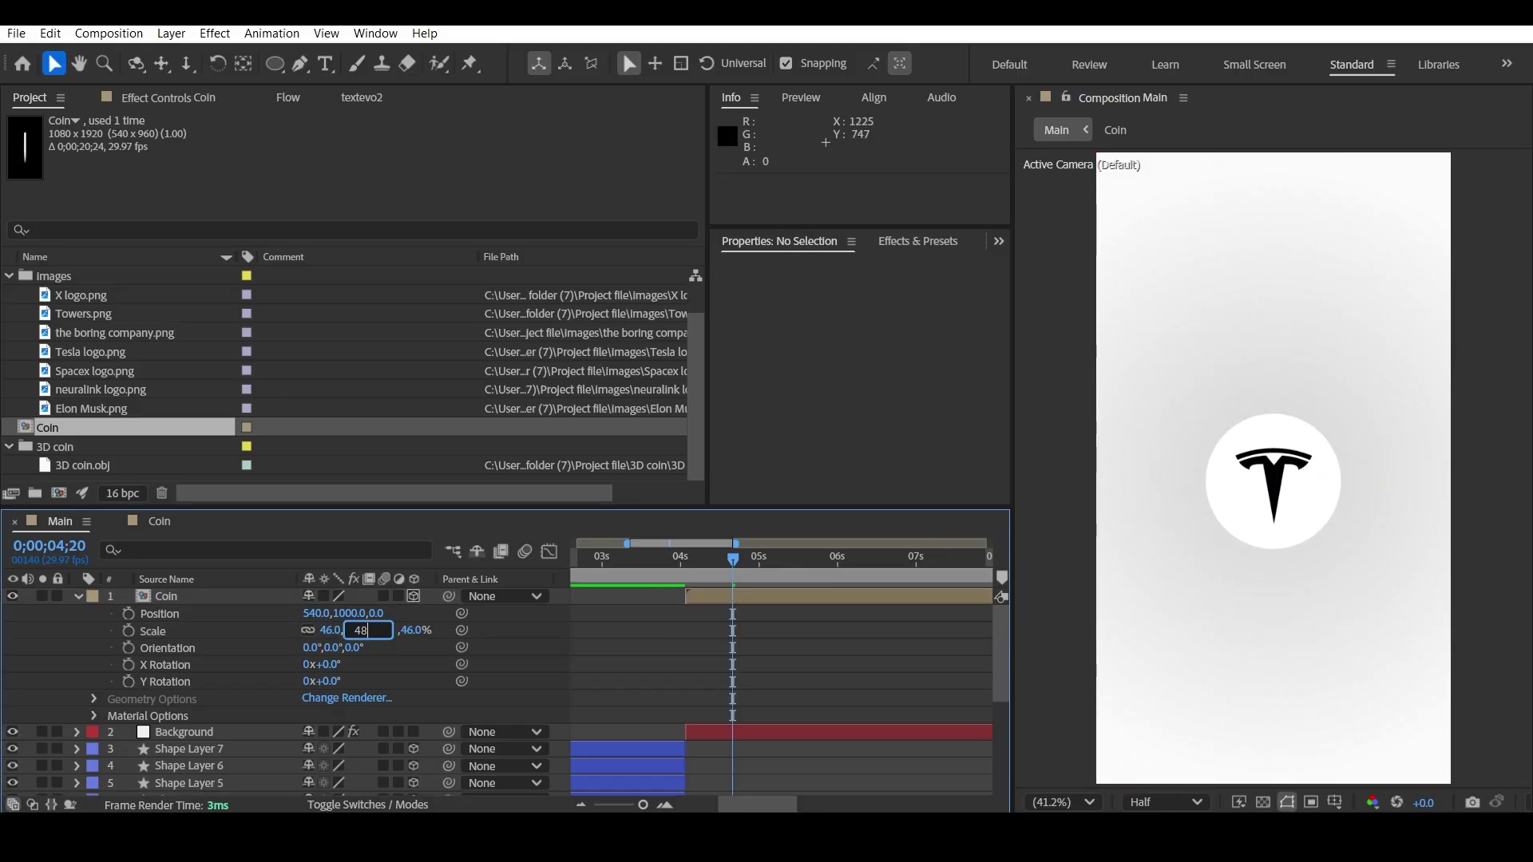
left_click(1491, 348)
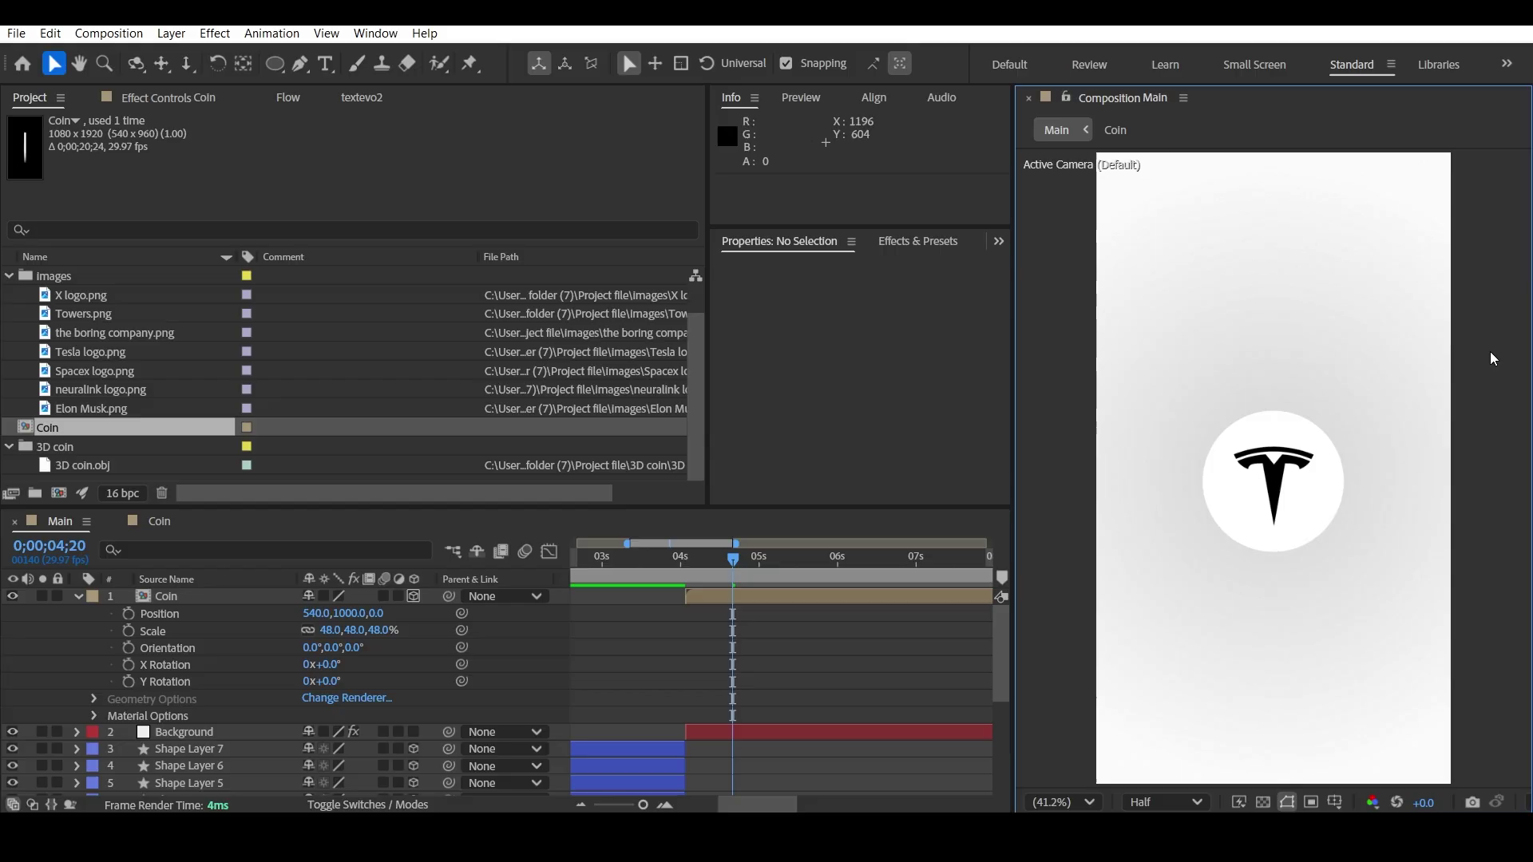
- Collapse the Coin layer's properties and draw a circle about 600 px wide around the coin with the Ellipse tool
left_click(79, 597)
left_click(275, 64)
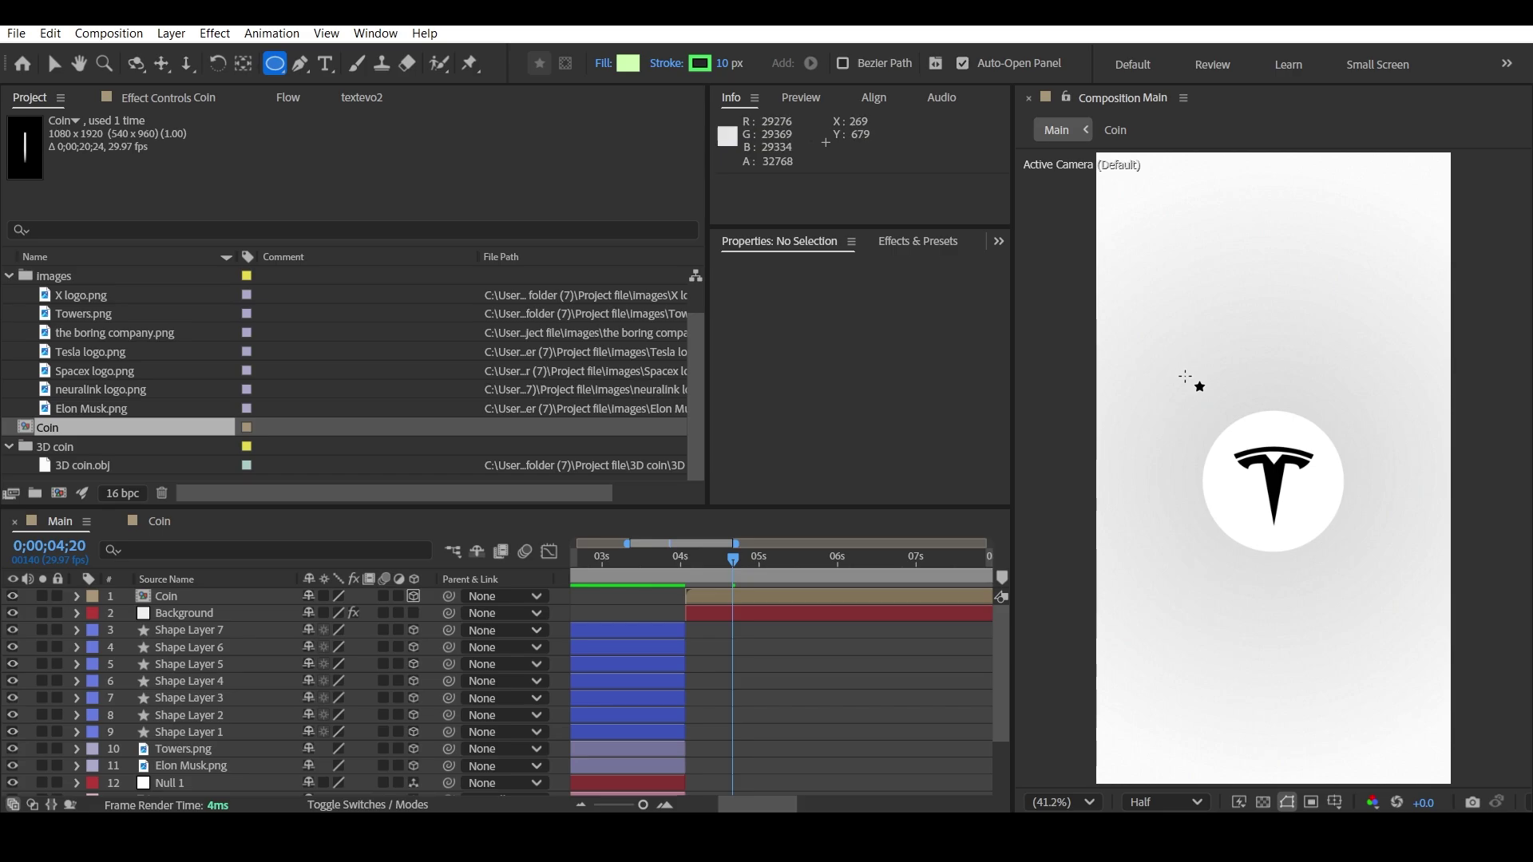
left_click_drag(1183, 386, 1382, 581)
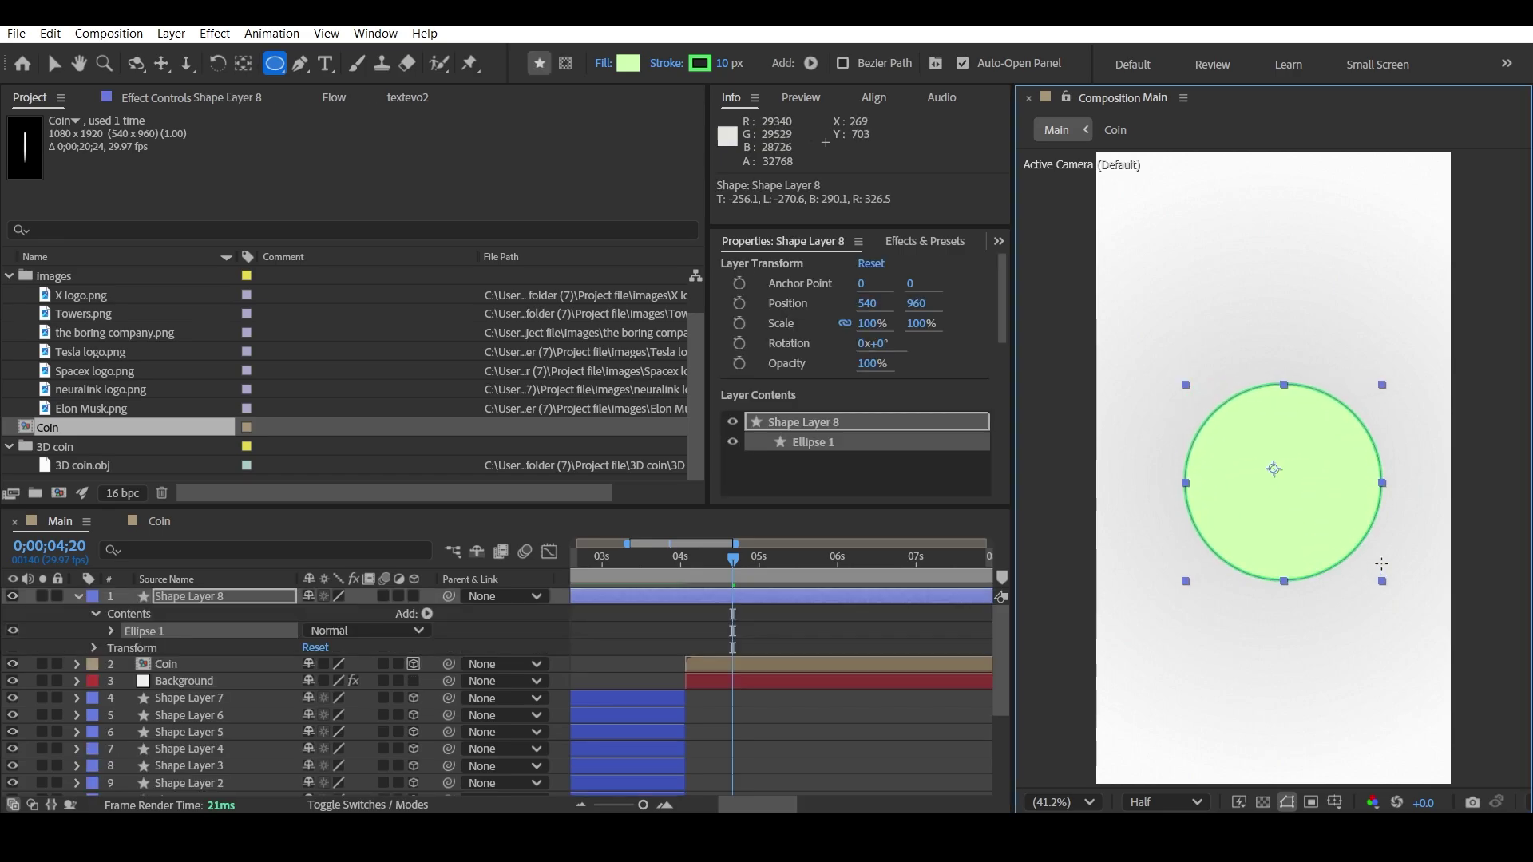
- Centre the new circle around the coin and set its fill to None
key("v")
left_click_drag(1317, 487, 1307, 483)
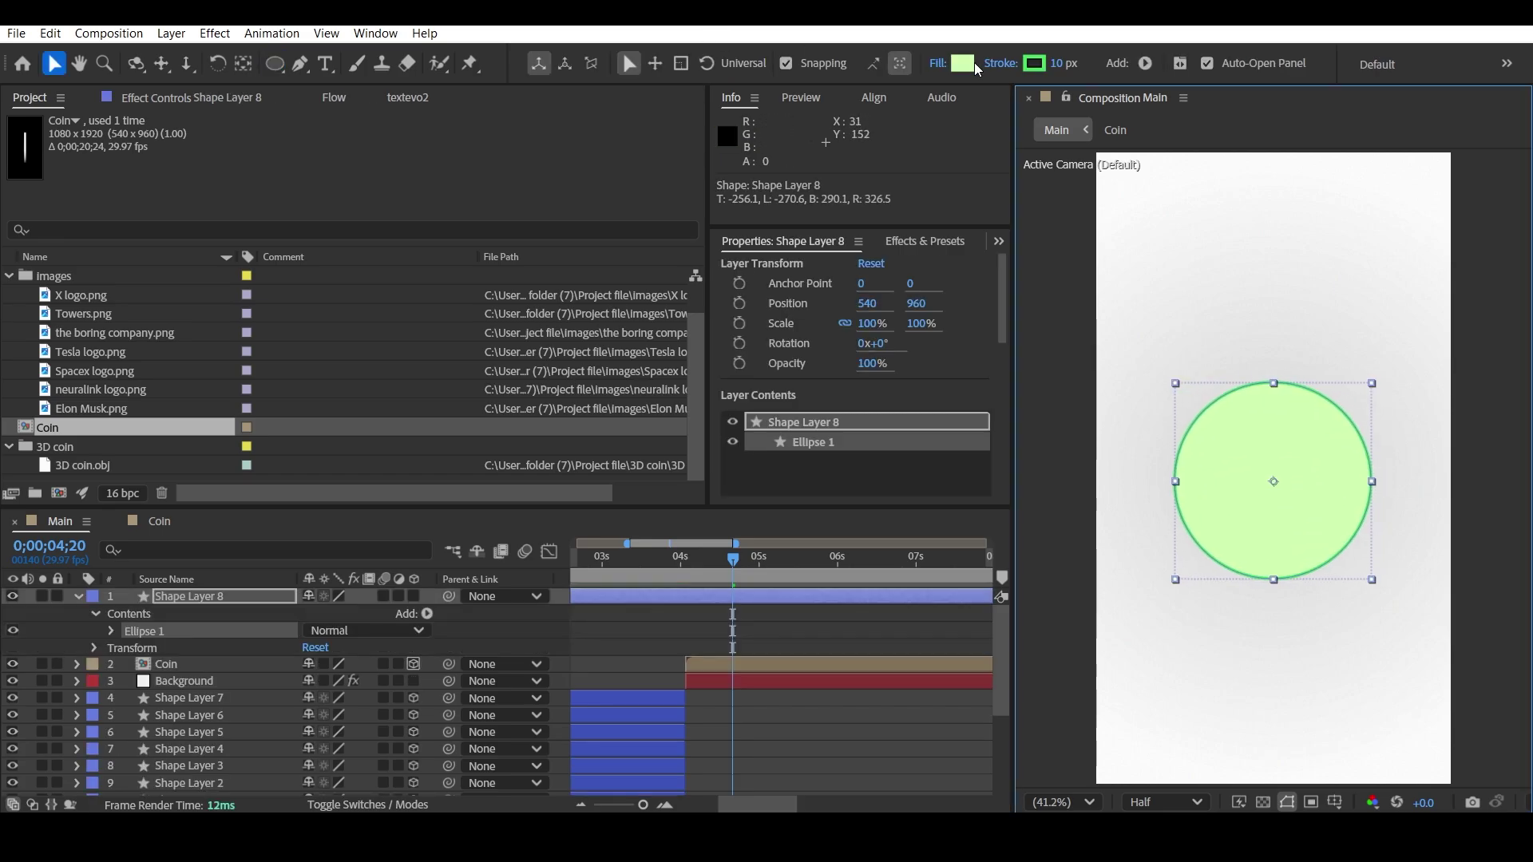
left_click(938, 67)
left_click(660, 364)
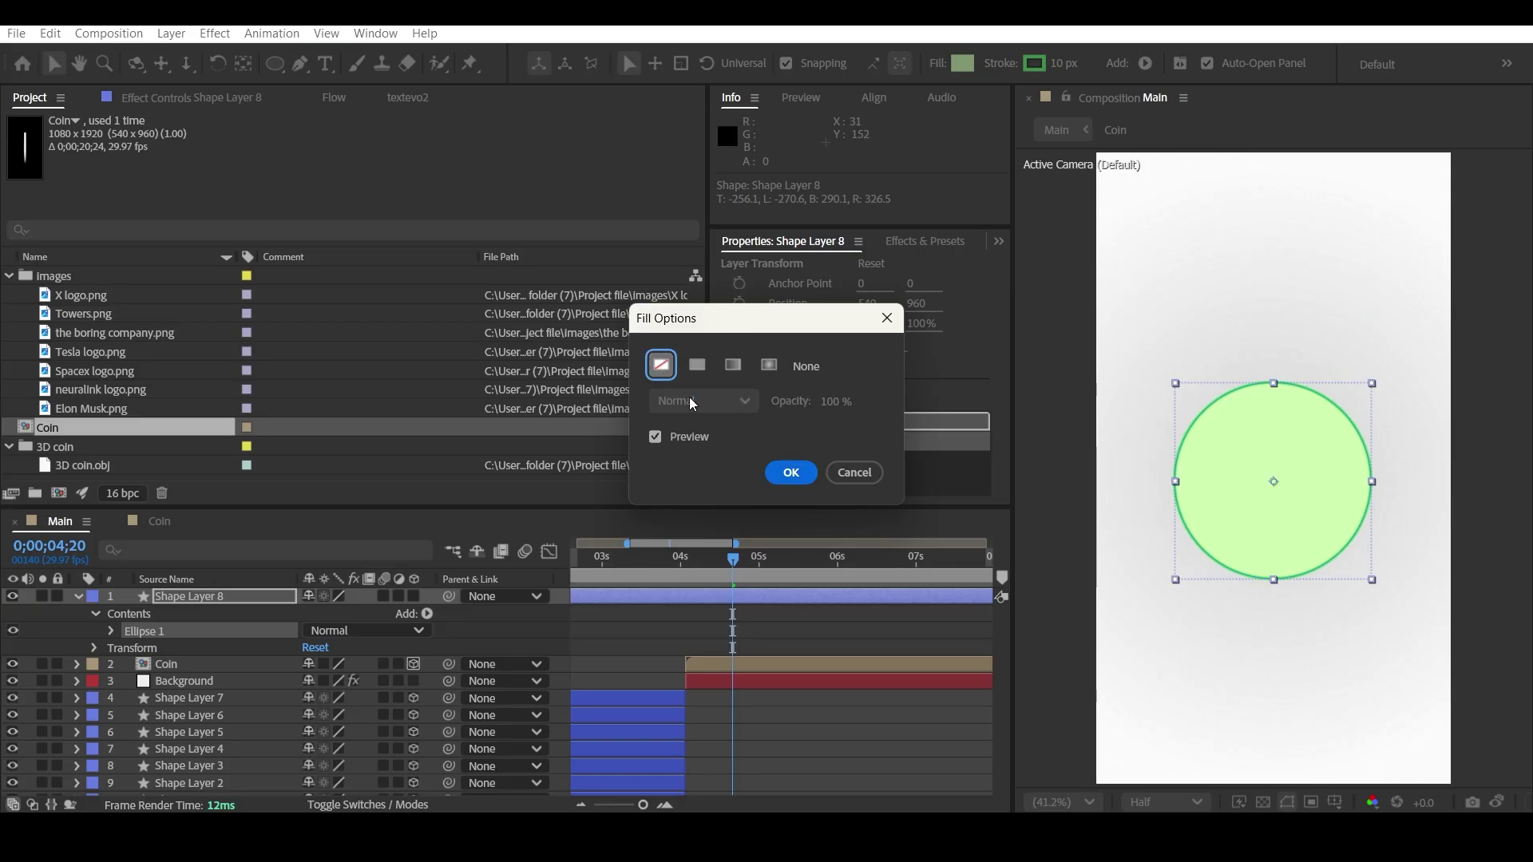
left_click(791, 472)
- Change the circle's stroke colour to grey 9F9F9F
left_click_drag(1060, 71, 1060, 71)
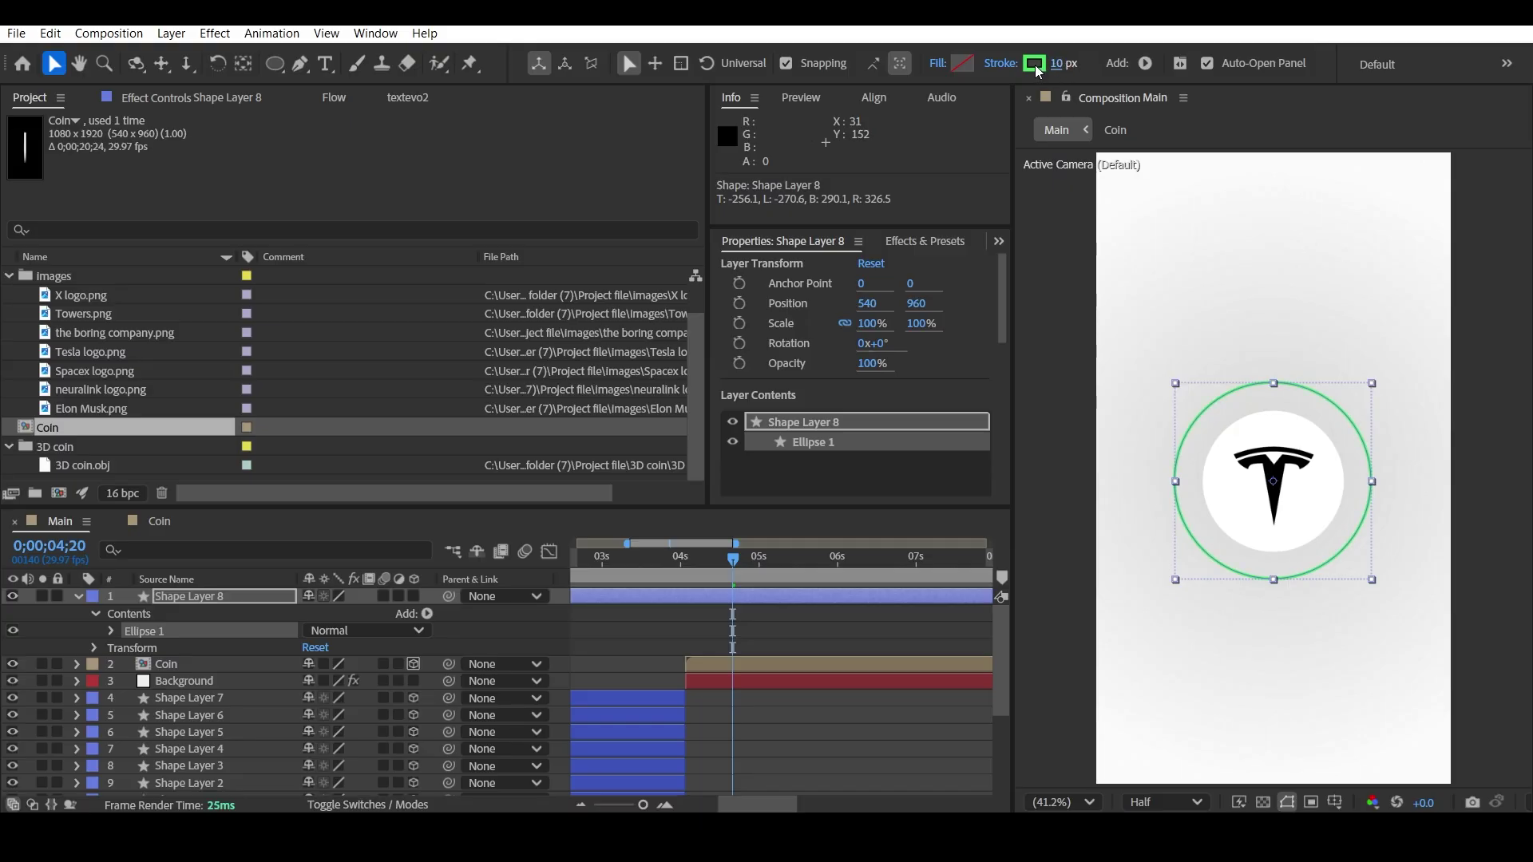
left_click(1035, 64)
mouse_move(627, 343)
left_mouse_down()
mouse_move(495, 344)
mouse_move(468, 389)
left_mouse_up()
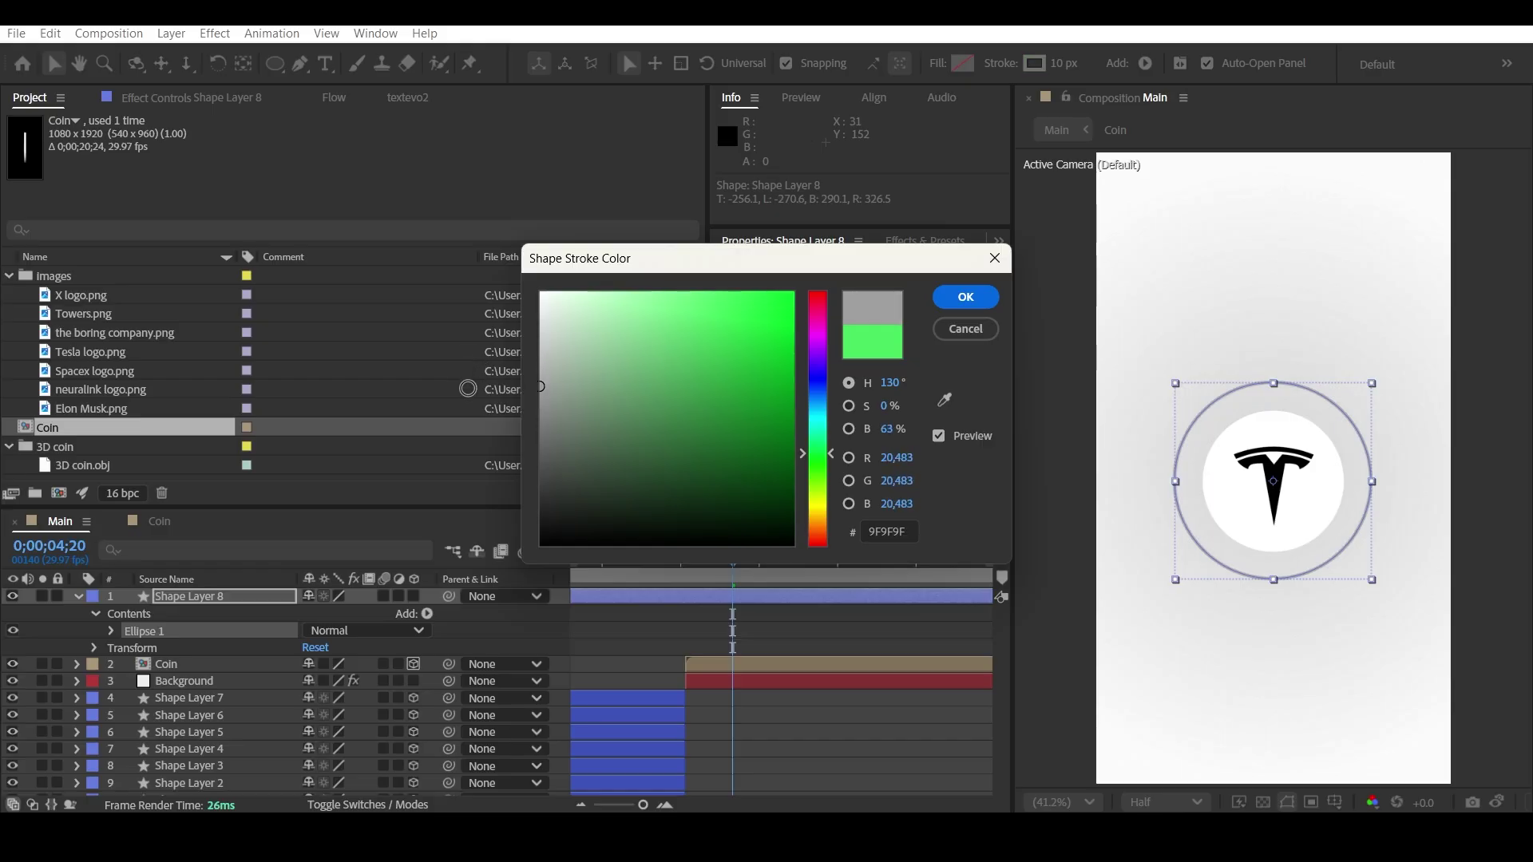
left_click(965, 305)
left_click(1343, 457)
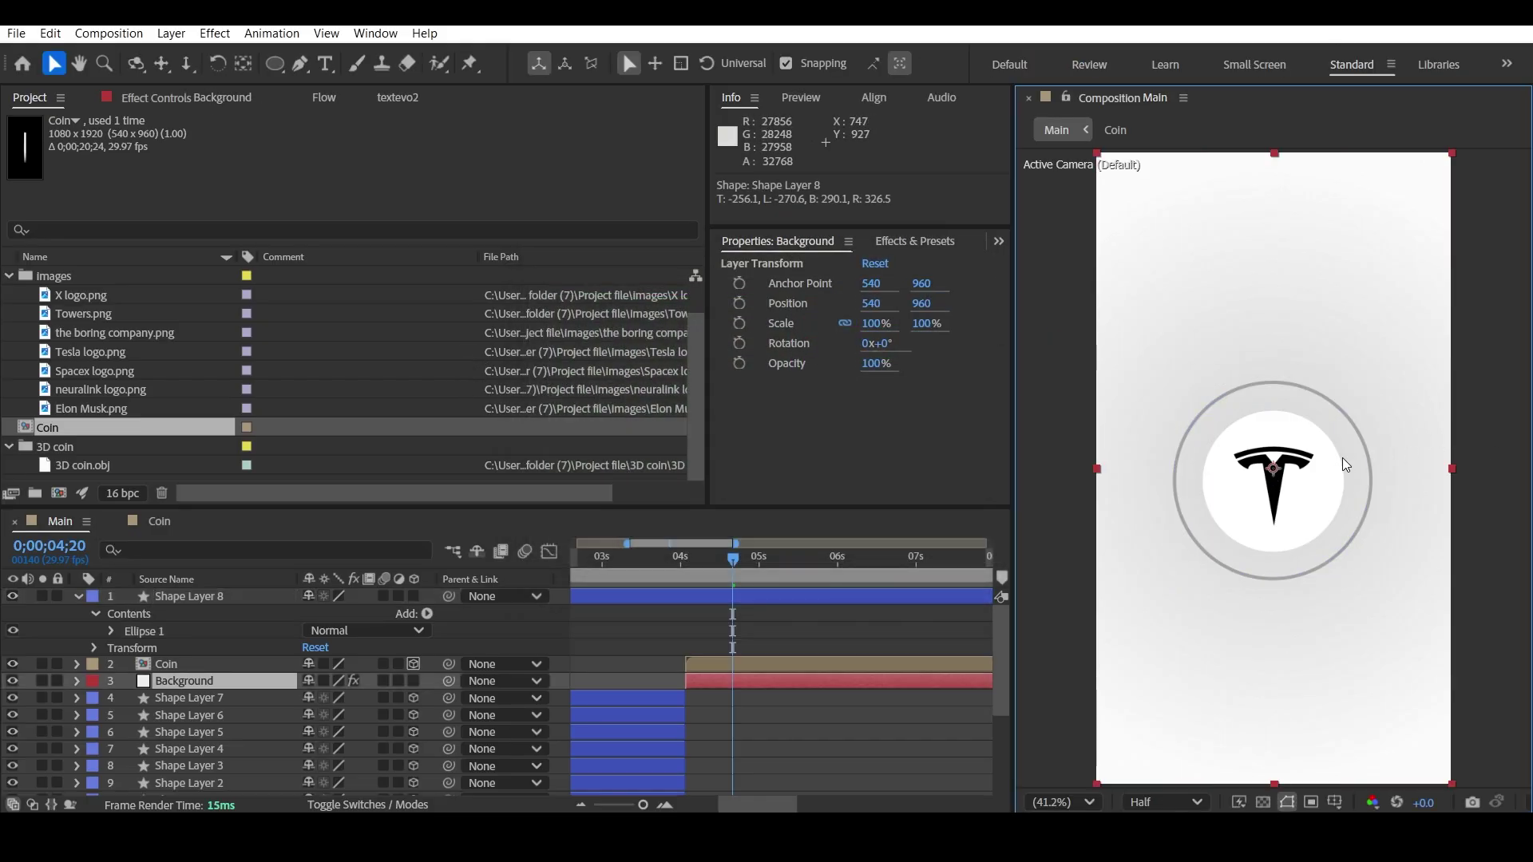
- Lower the circle layer's opacity to 46% and set its stroke width to 11 px
left_click(170, 597)
left_click(95, 648)
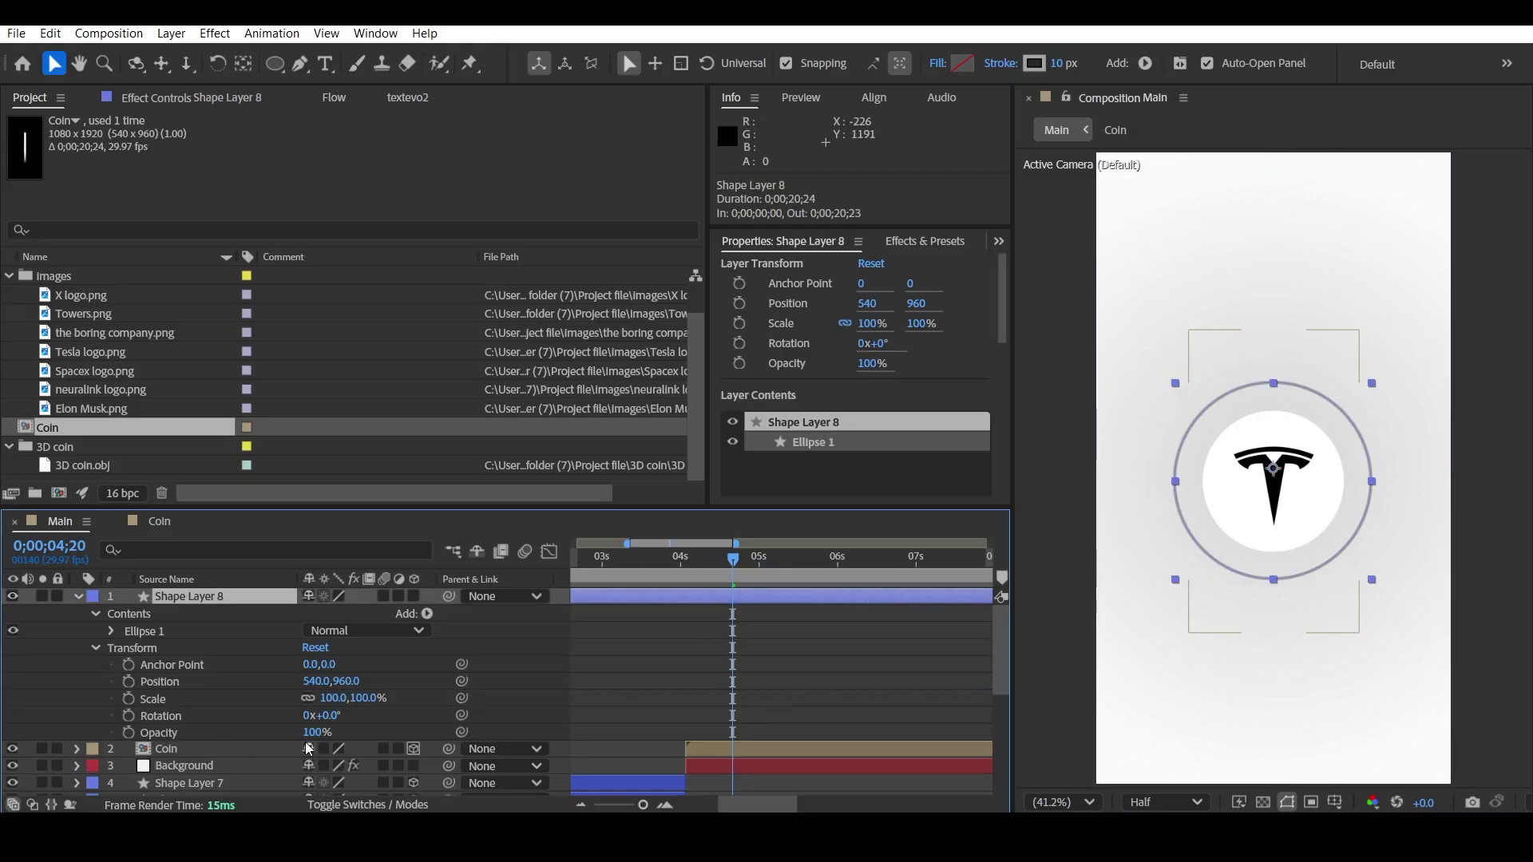
left_click_drag(313, 732, 294, 737)
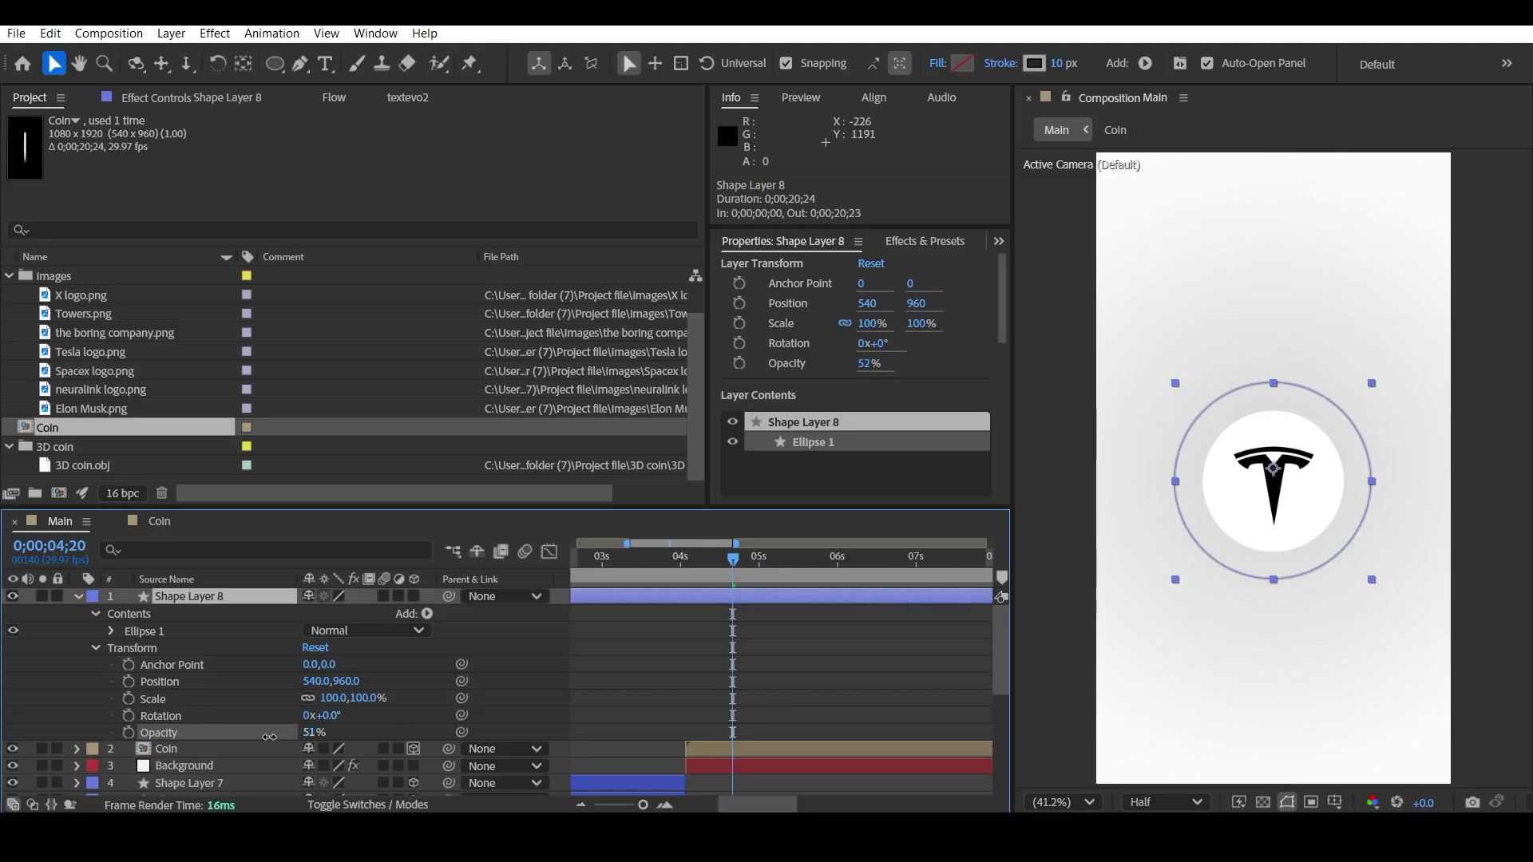
left_click(1478, 364)
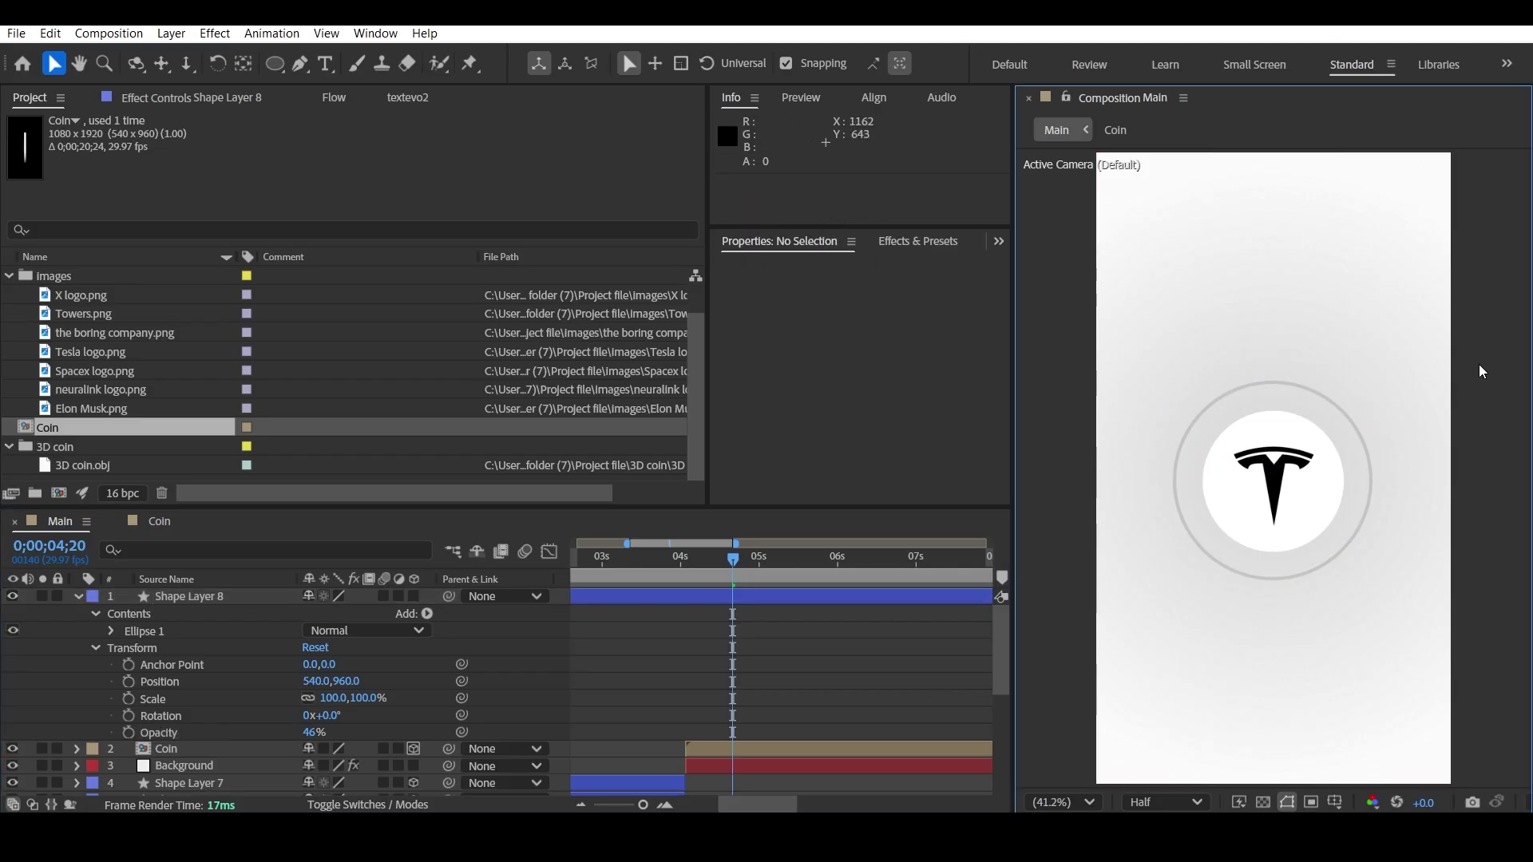
left_click(1367, 445)
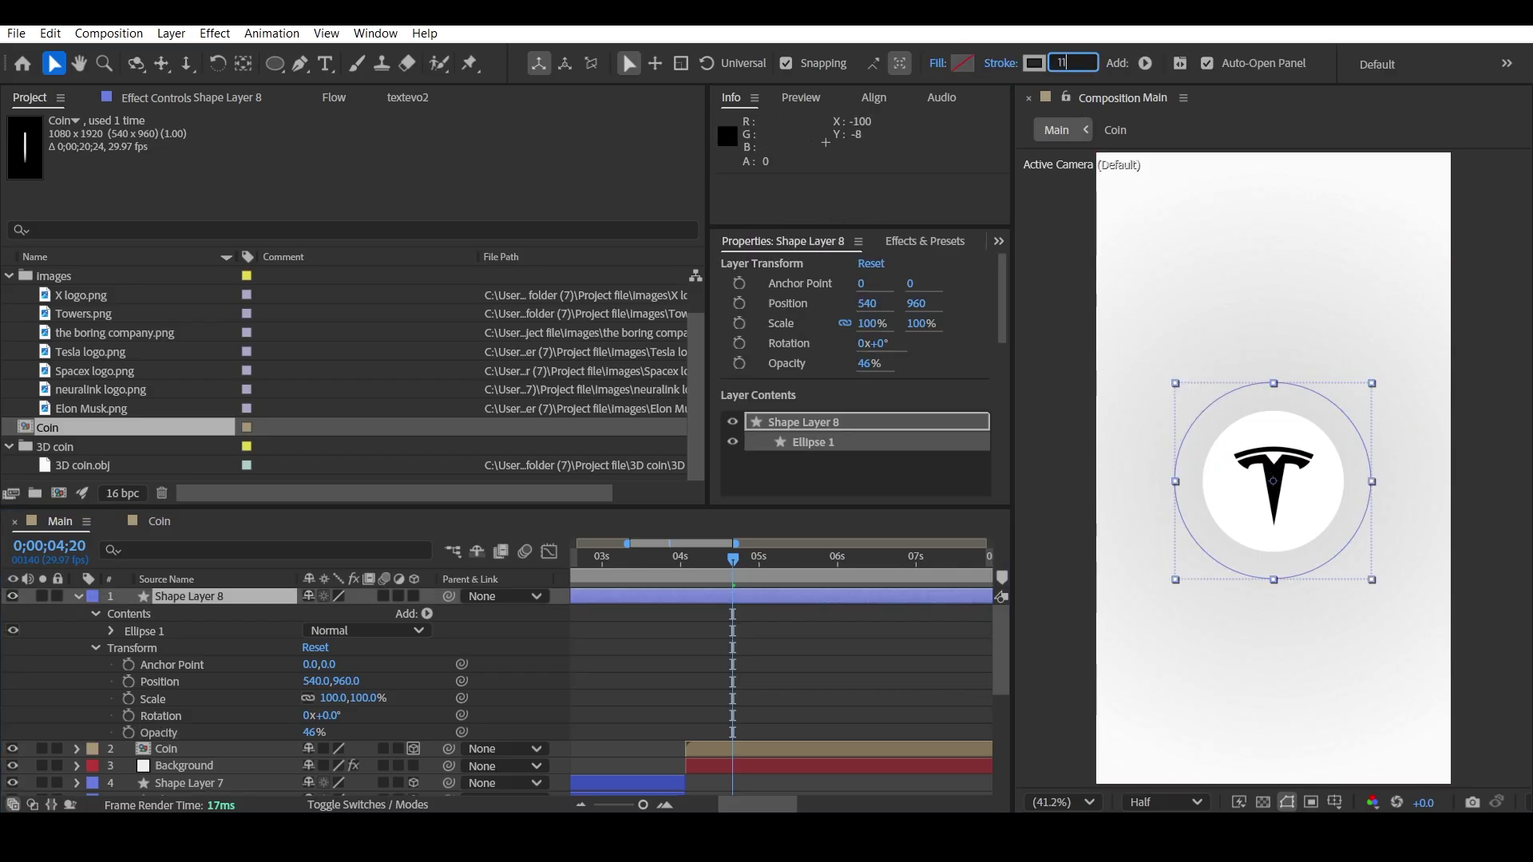
left_click(1481, 173)
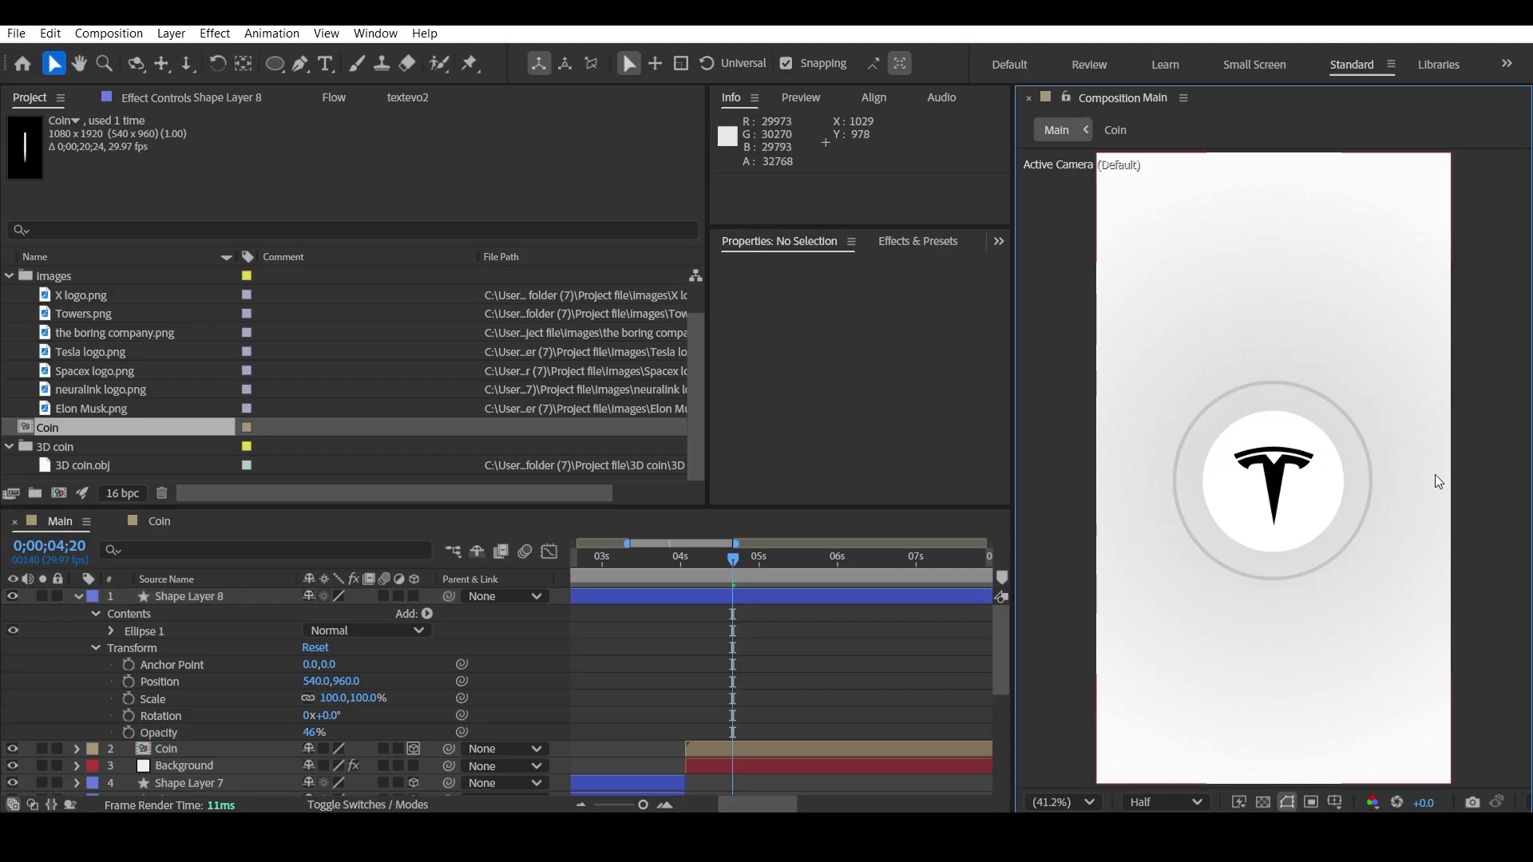
- Make Shape Layer 8 a 3D layer and set its position to 544, 980 to centre the ring on the coin
key("period")
key("period")
key("period")
left_click(1032, 443)
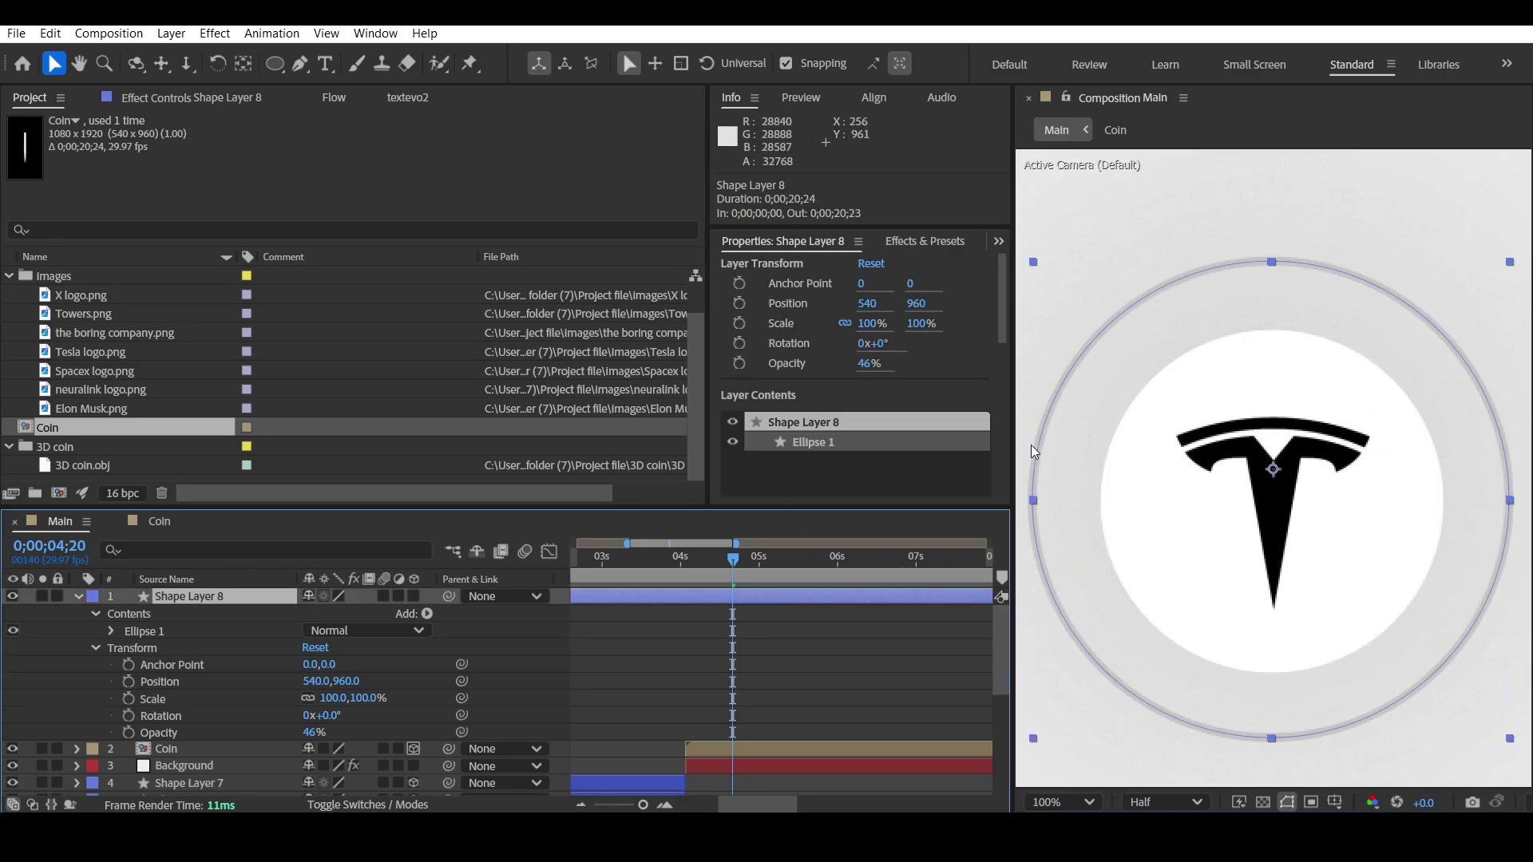
scroll(1194, 376, "down", 1)
left_click(178, 595)
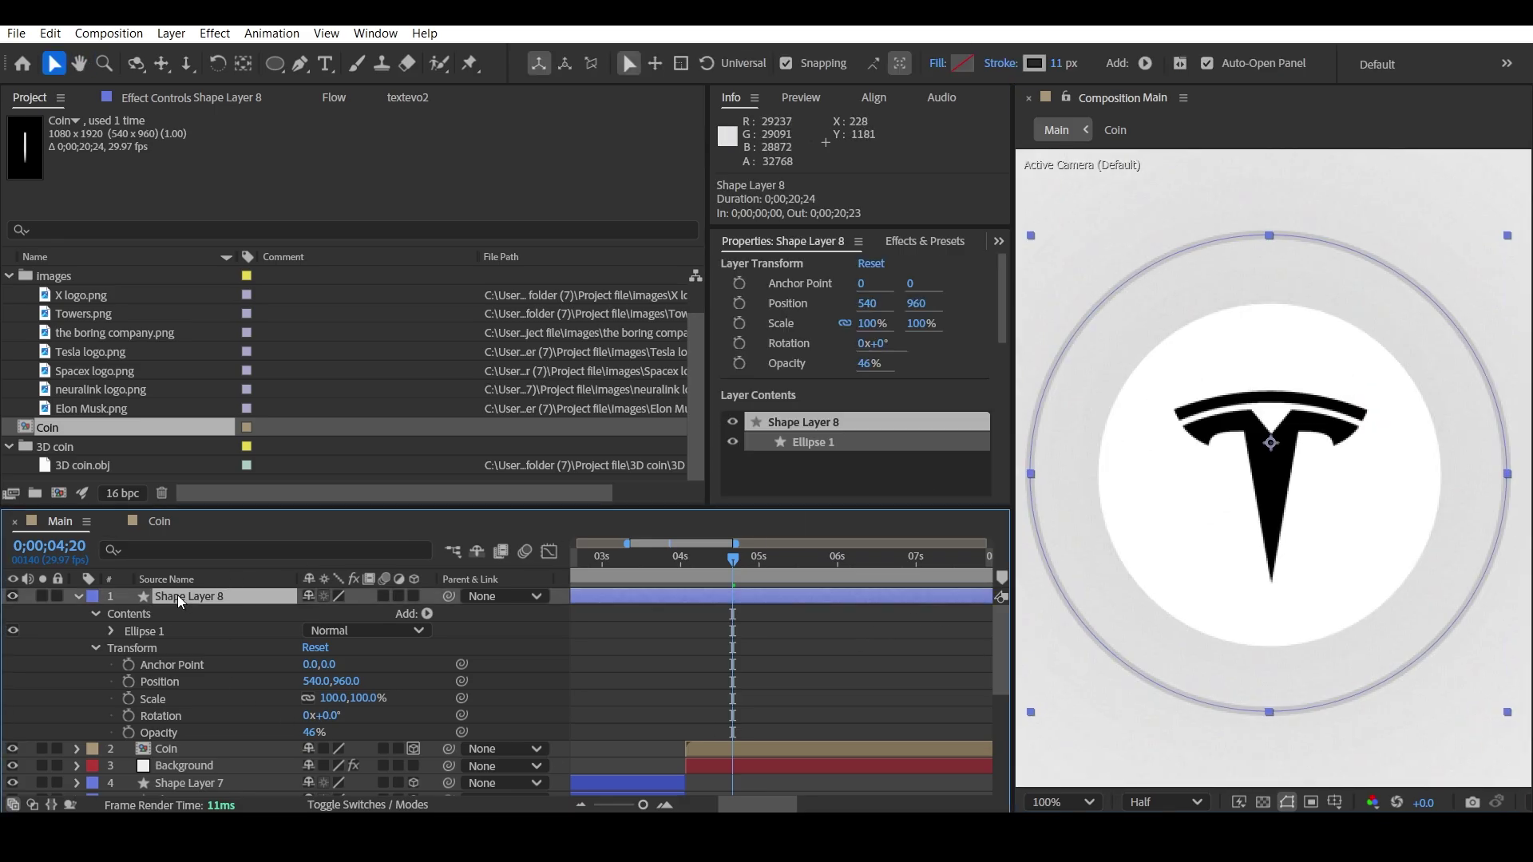
key("ctrl+grave")
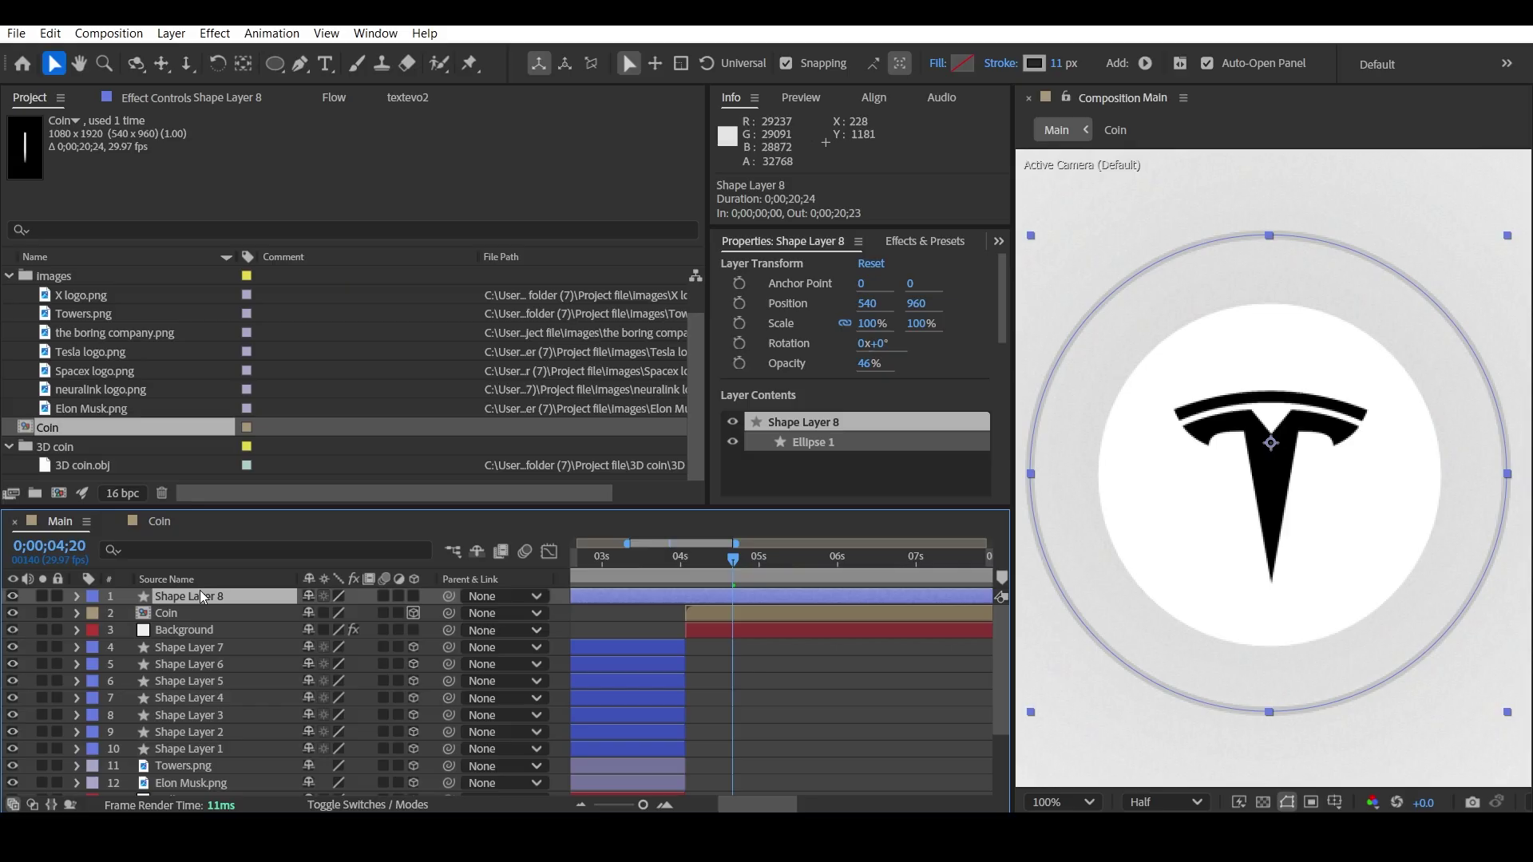
key("p")
left_click(414, 596)
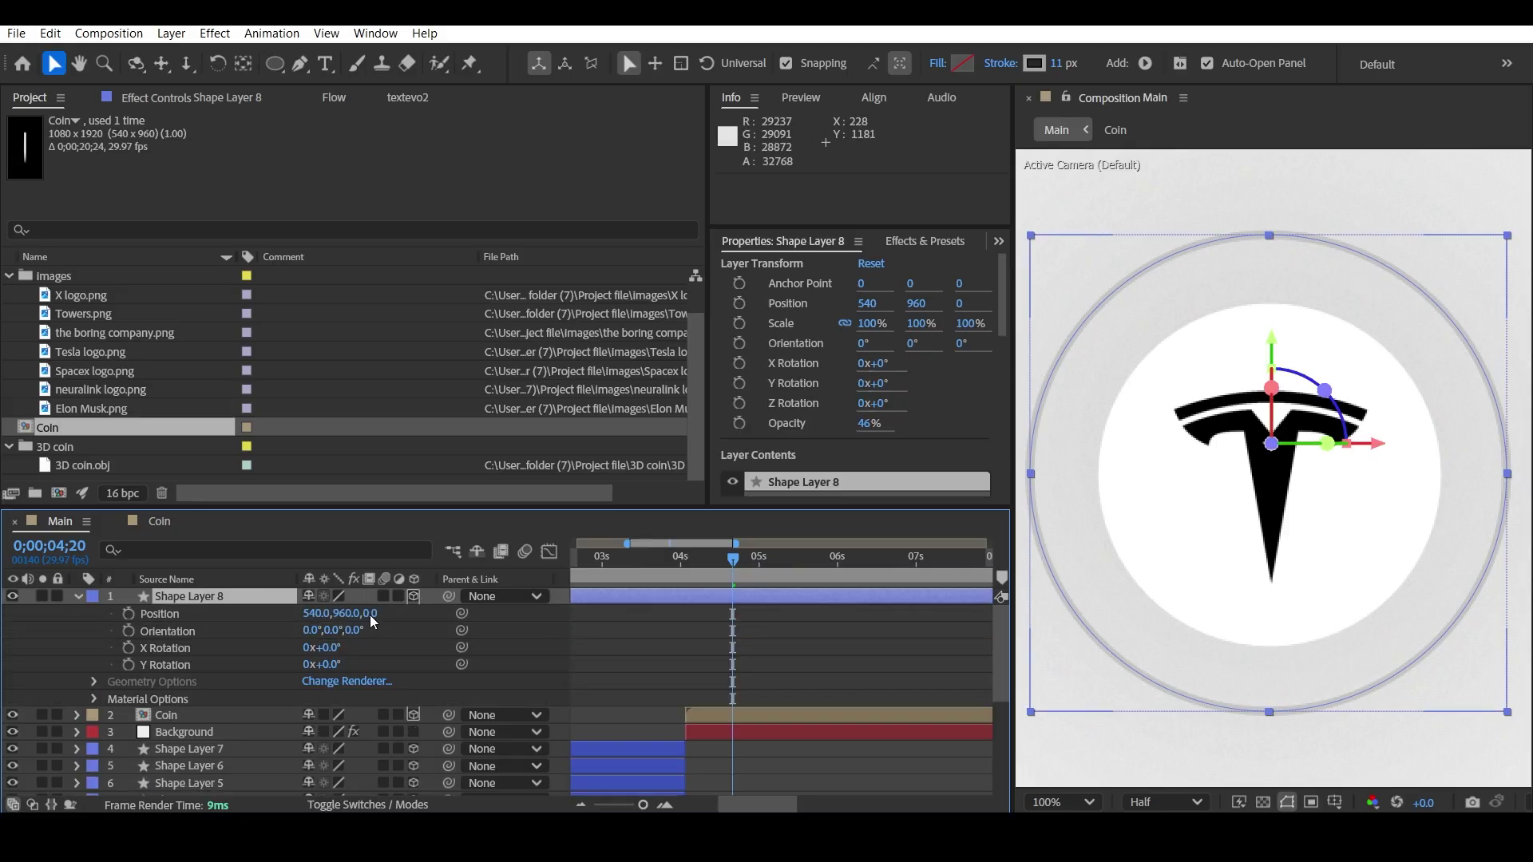
left_click_drag(345, 614, 329, 613)
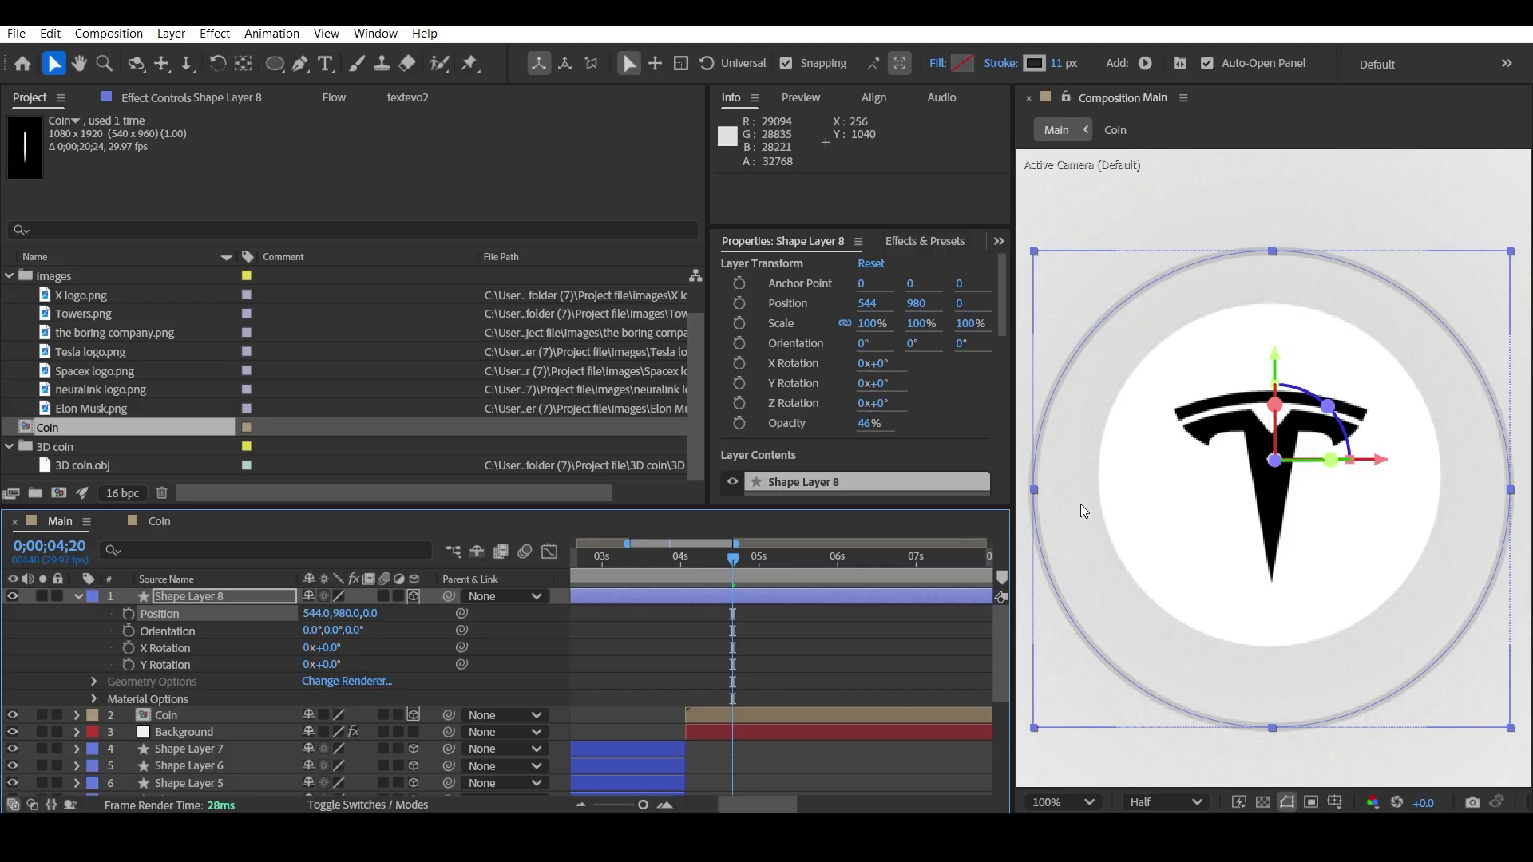
left_click(1496, 386)
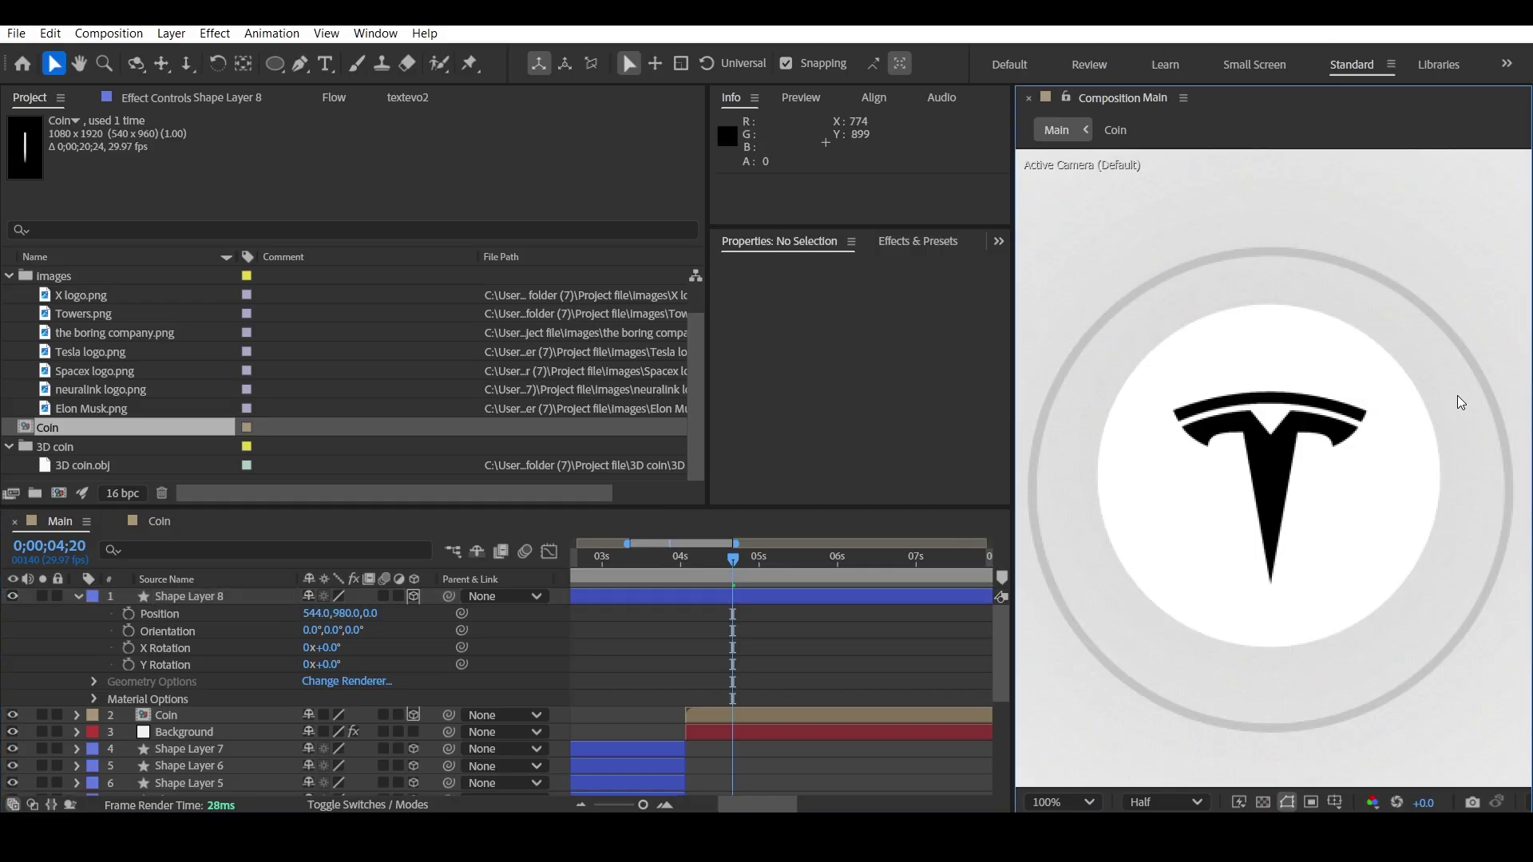
- Add a new mask to Shape Layer 8
key("comma")
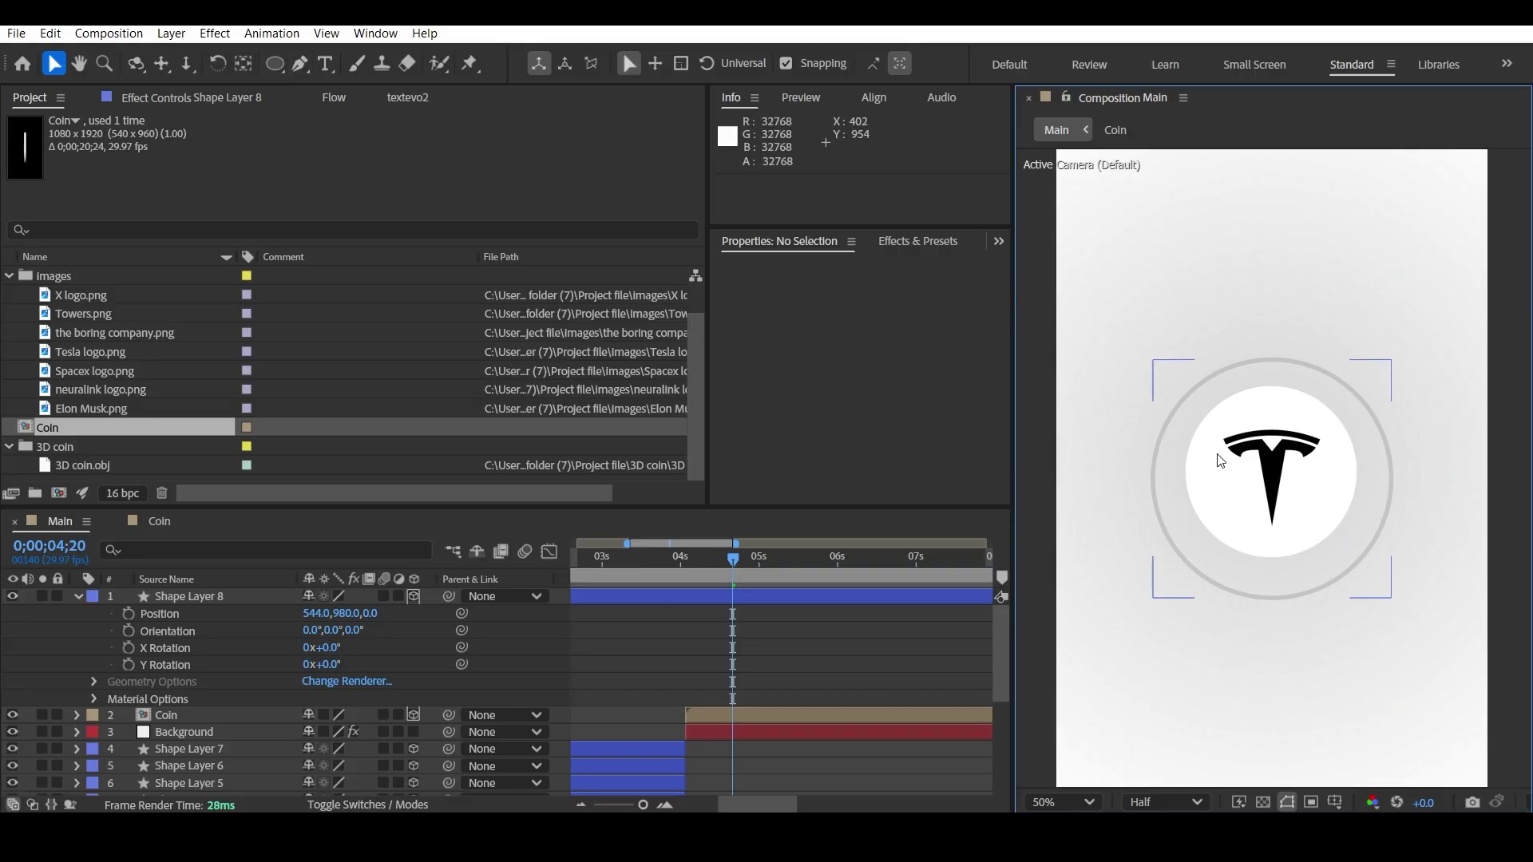
left_click(179, 592)
right_click(180, 592)
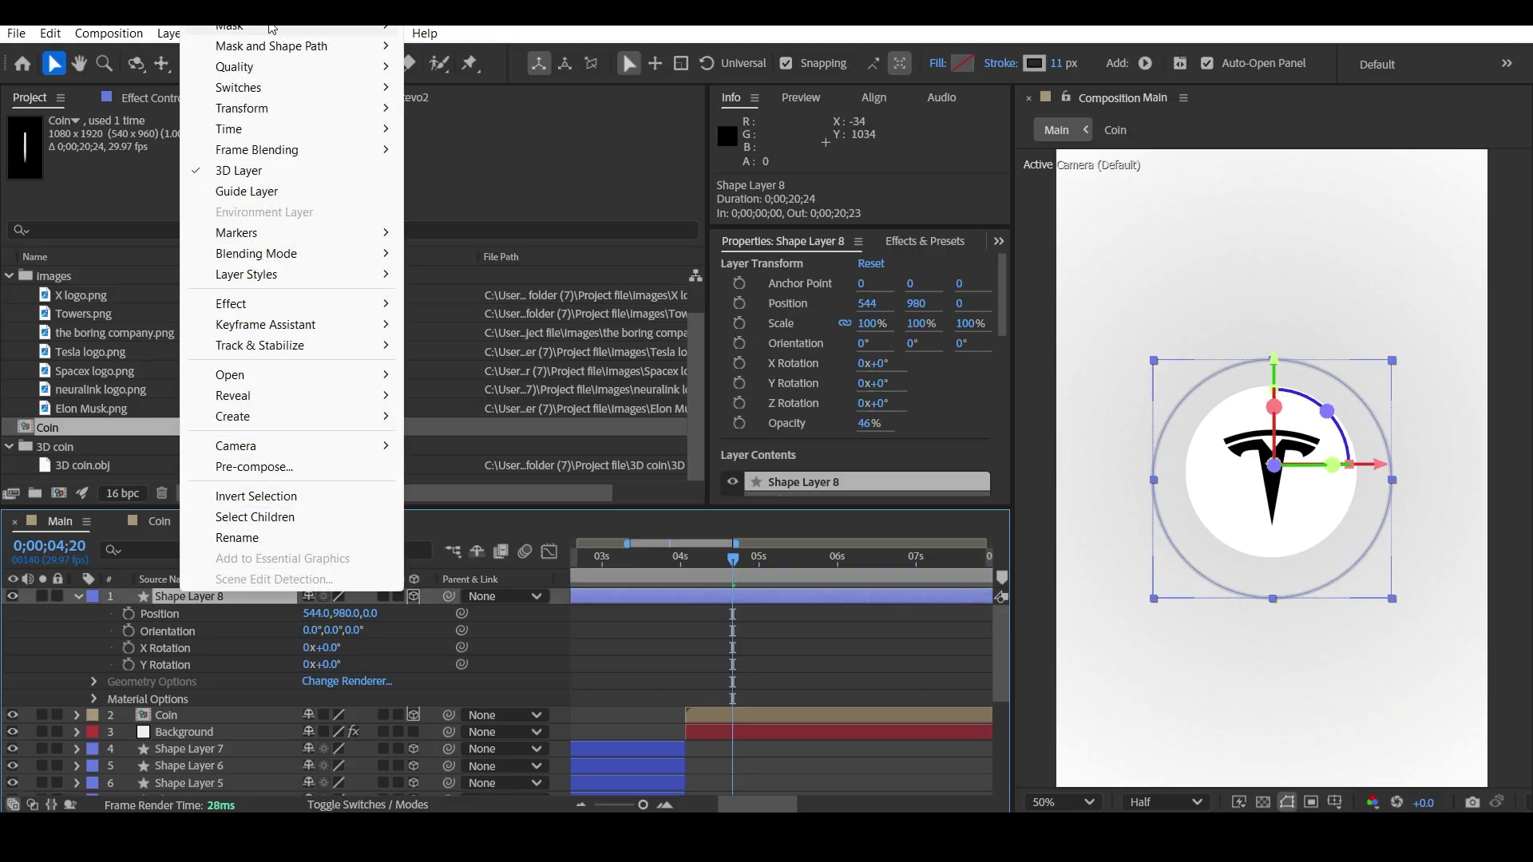
left_click(167, 598)
right_click(167, 597)
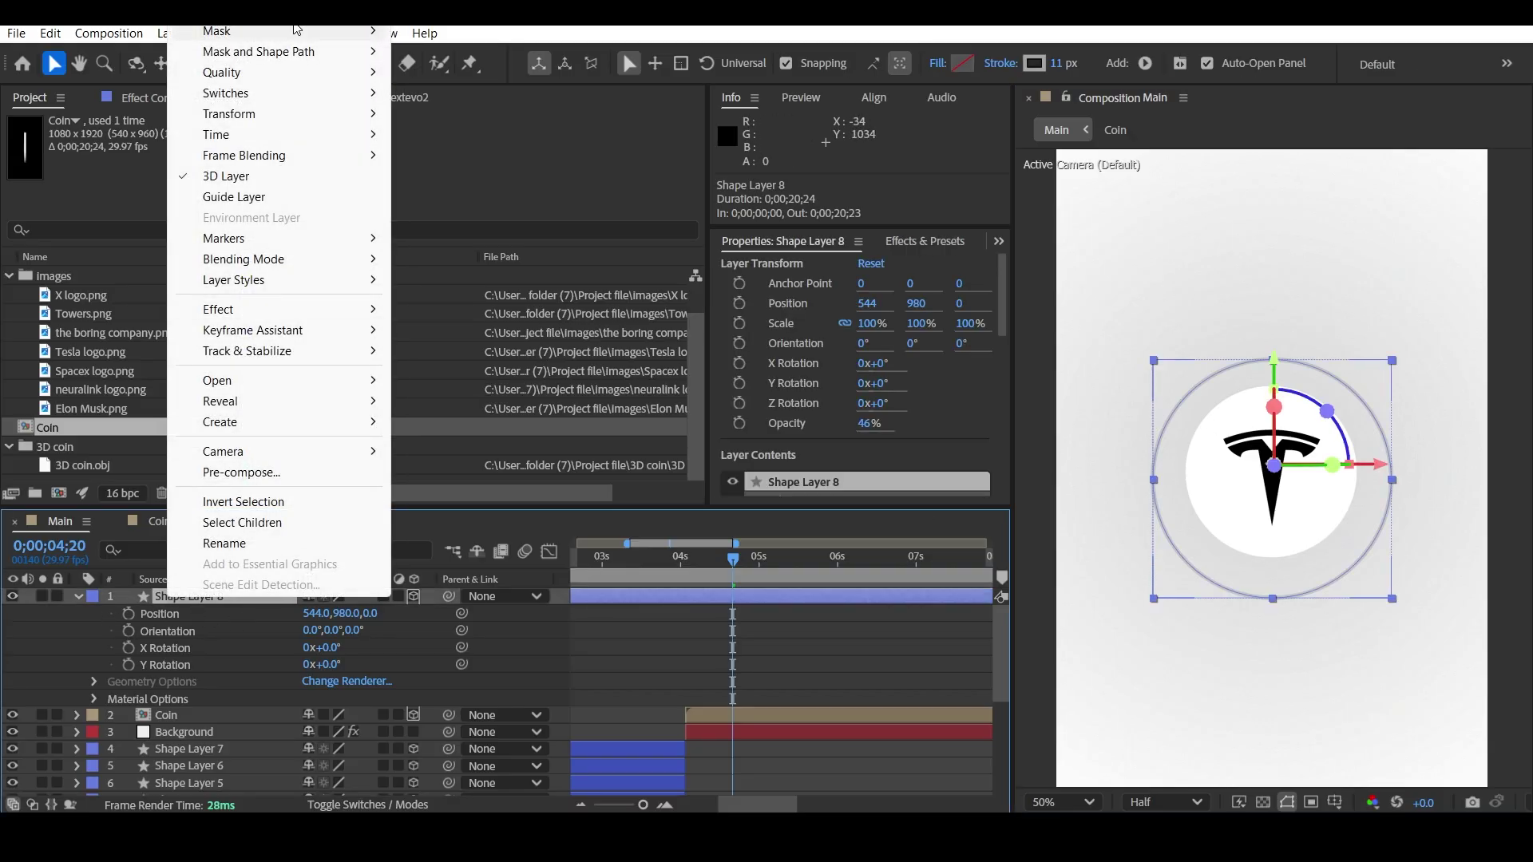
mouse_move(296, 30)
left_click(450, 32)
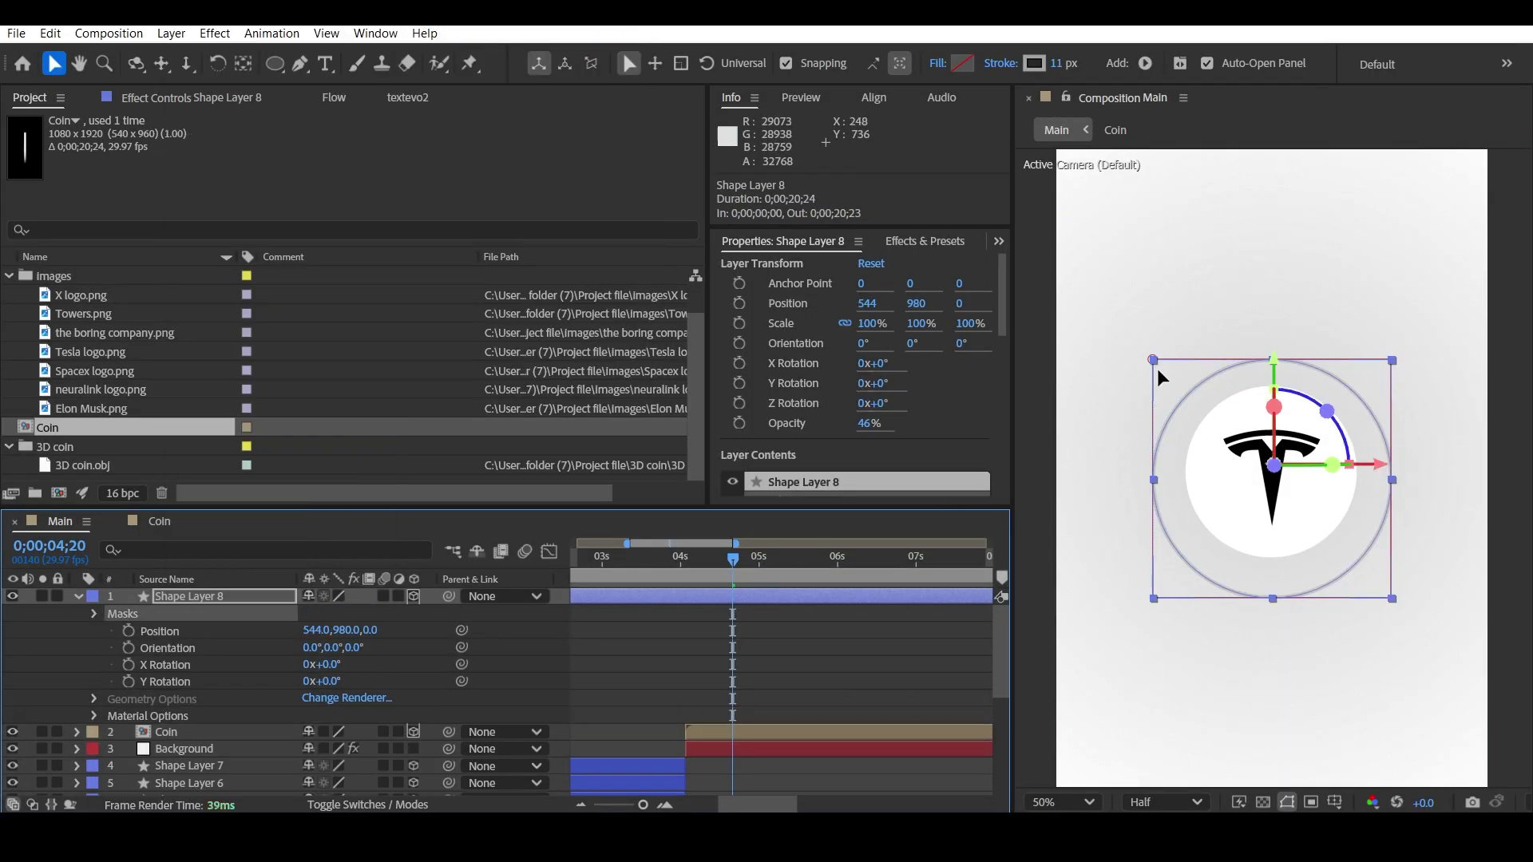
- Reshape the mask around the ring's upper half, moving its top corners outward and its bottom corners up to just below the coin's middle
left_click_drag(1156, 367, 1134, 354)
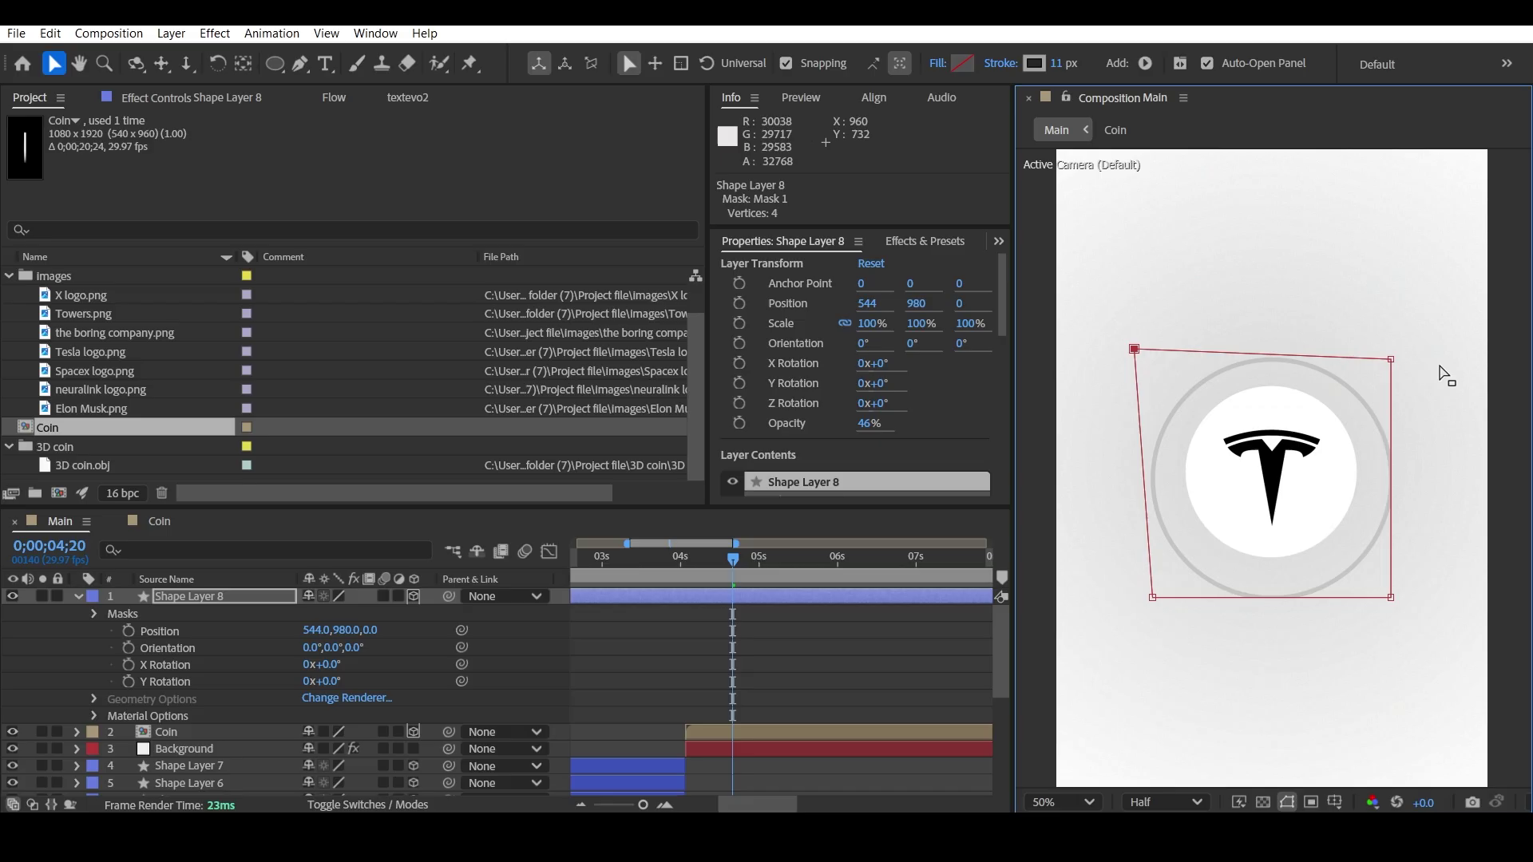
left_click_drag(1392, 361, 1414, 351)
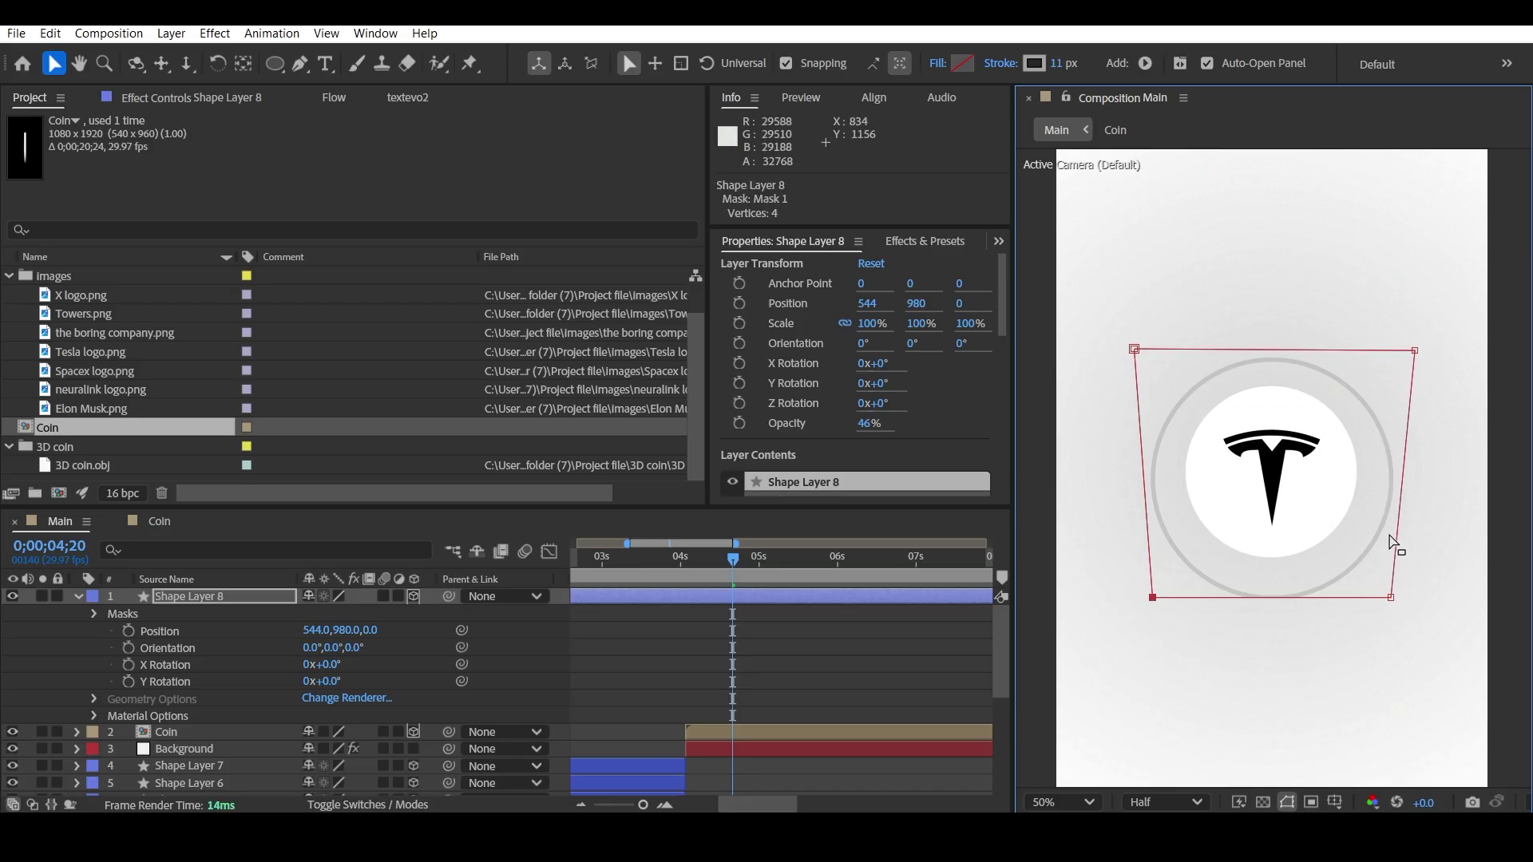
left_click_drag(1391, 597, 1407, 497)
left_click(1392, 495)
left_click(1392, 496)
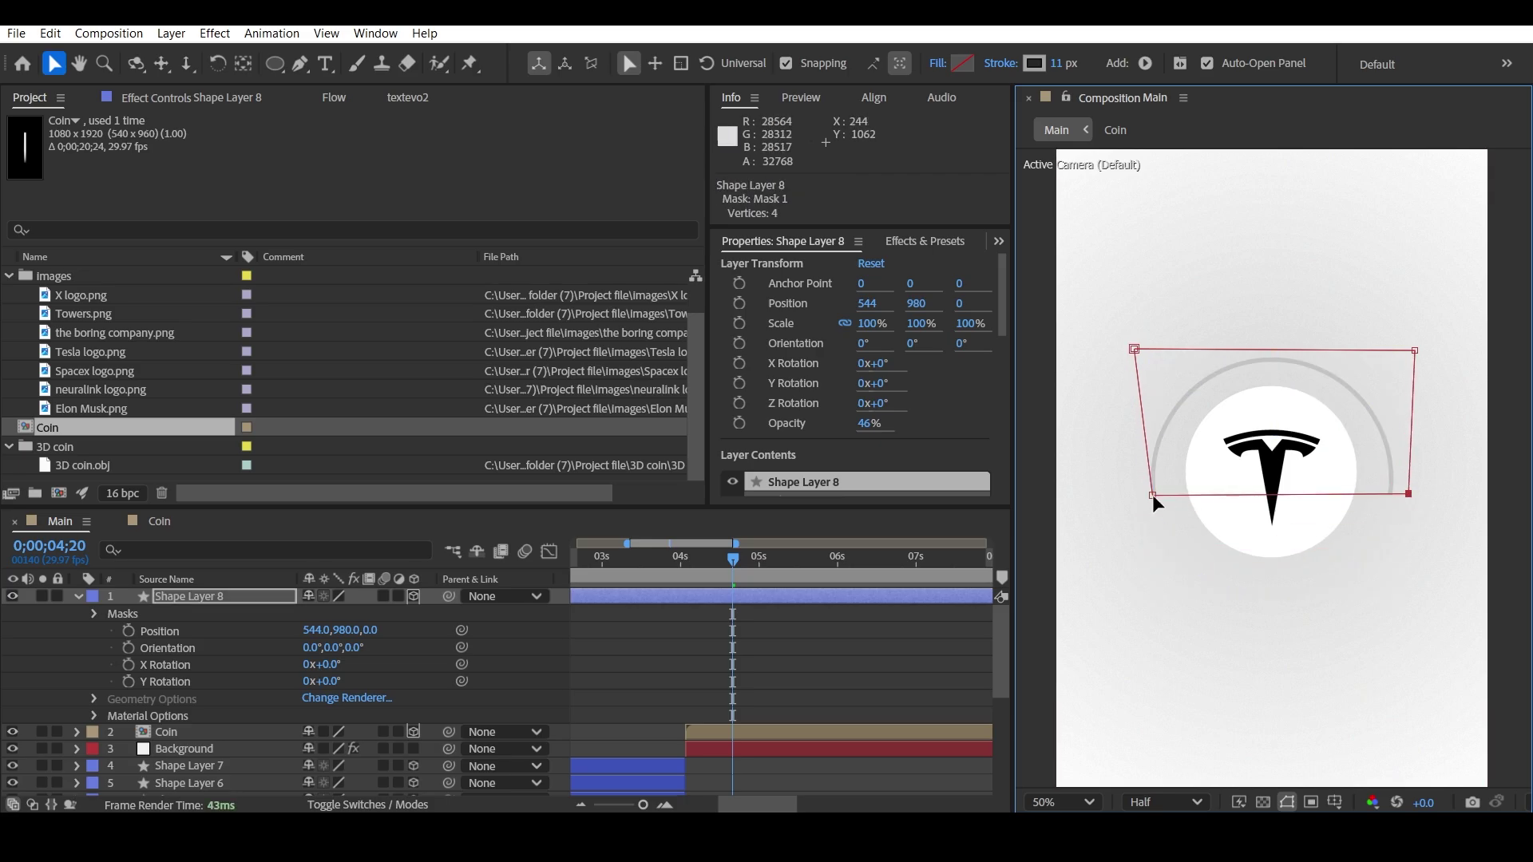
left_click_drag(1151, 495, 1109, 492)
left_click_drag(1409, 491, 1415, 490)
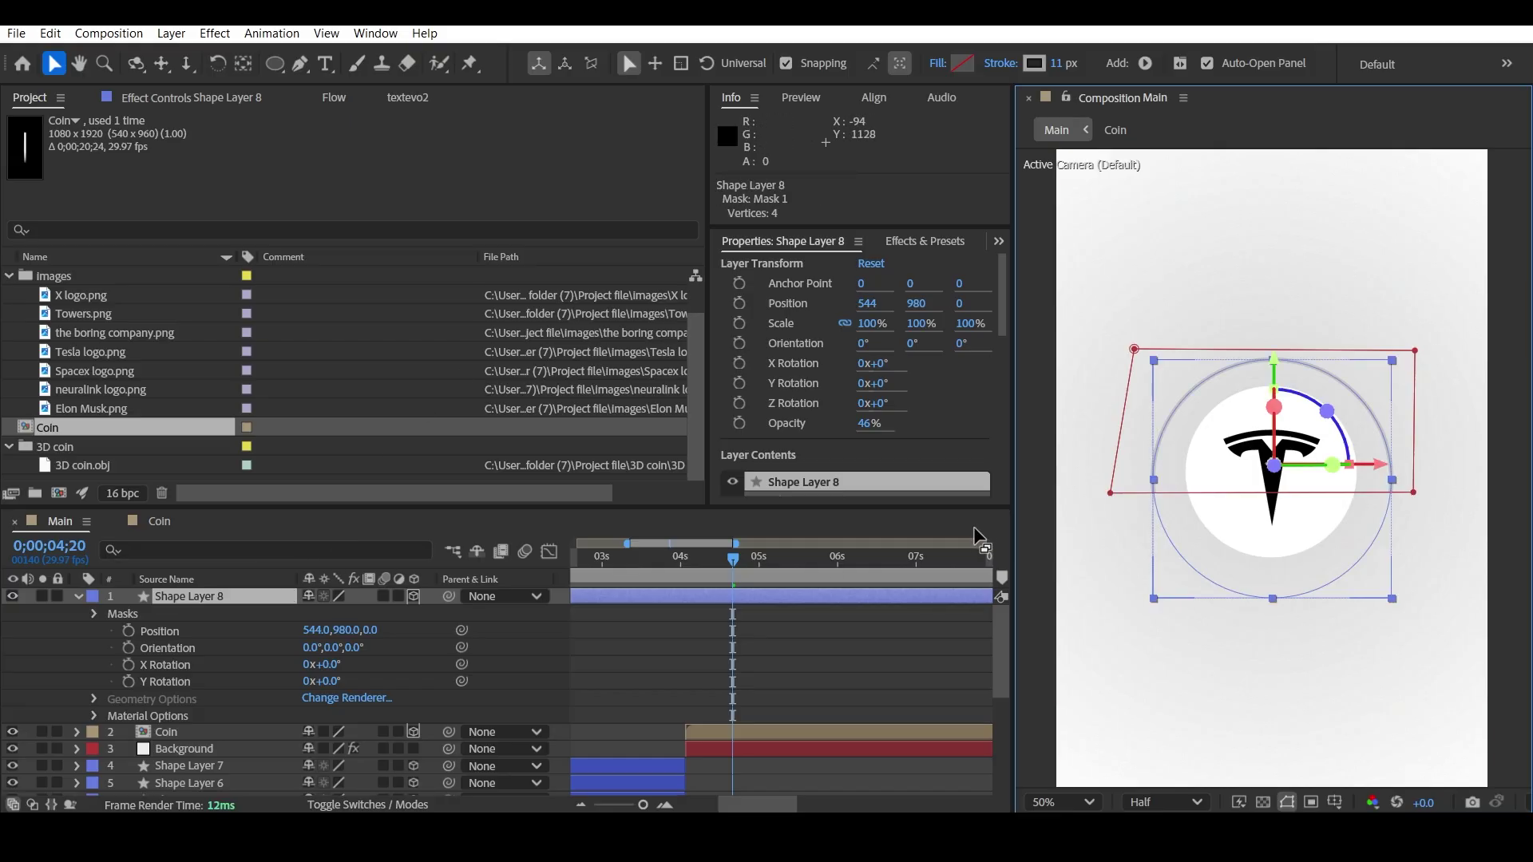
left_click(1037, 508)
- Reveal Mask 1's properties and set its feather to 194 pixels and its expansion to 5 pixels
left_click(155, 593)
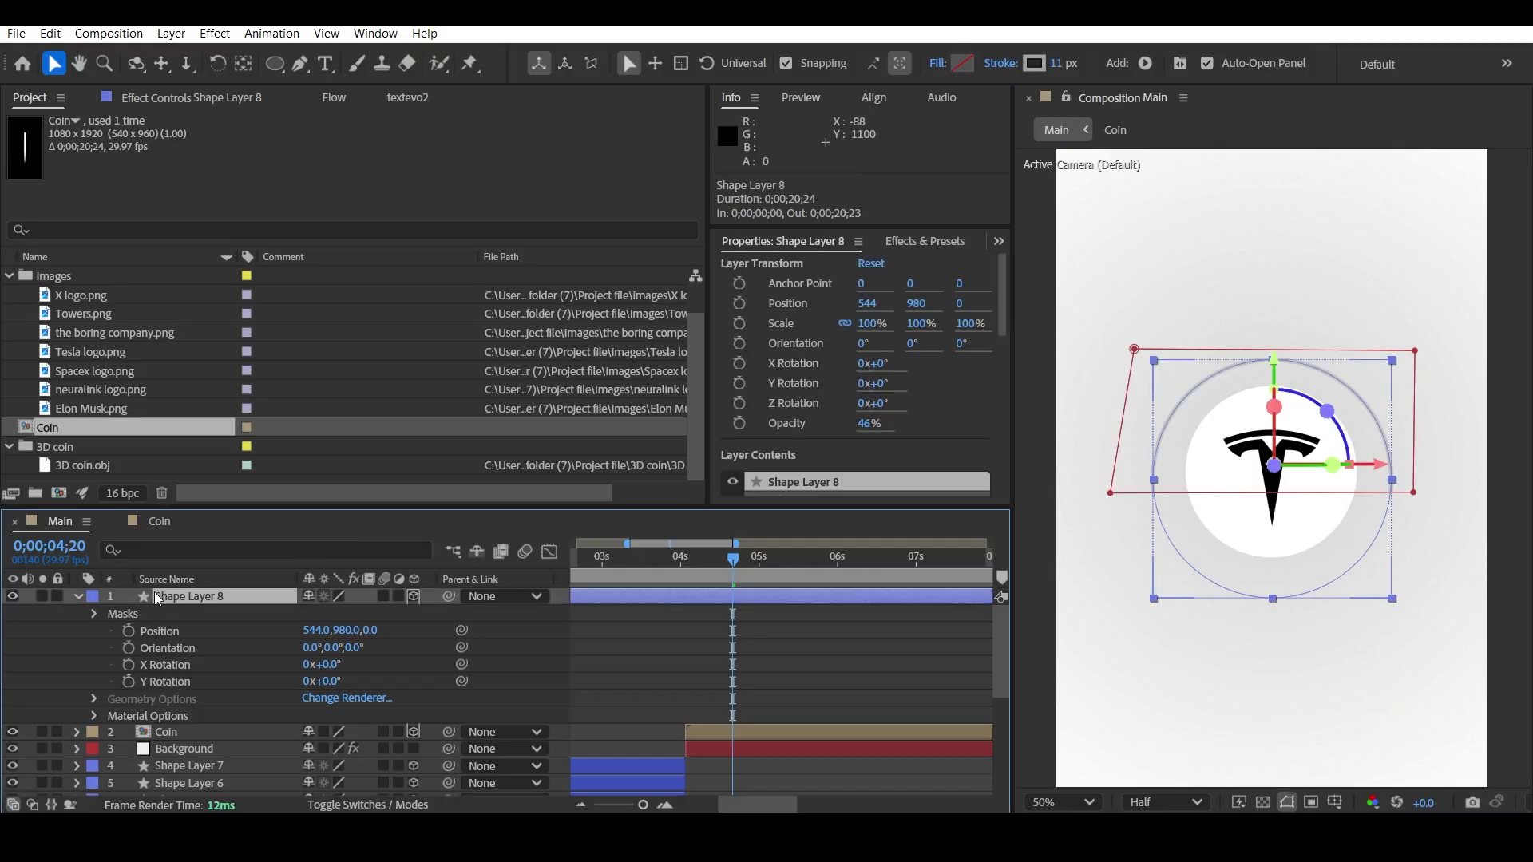
left_click(93, 614)
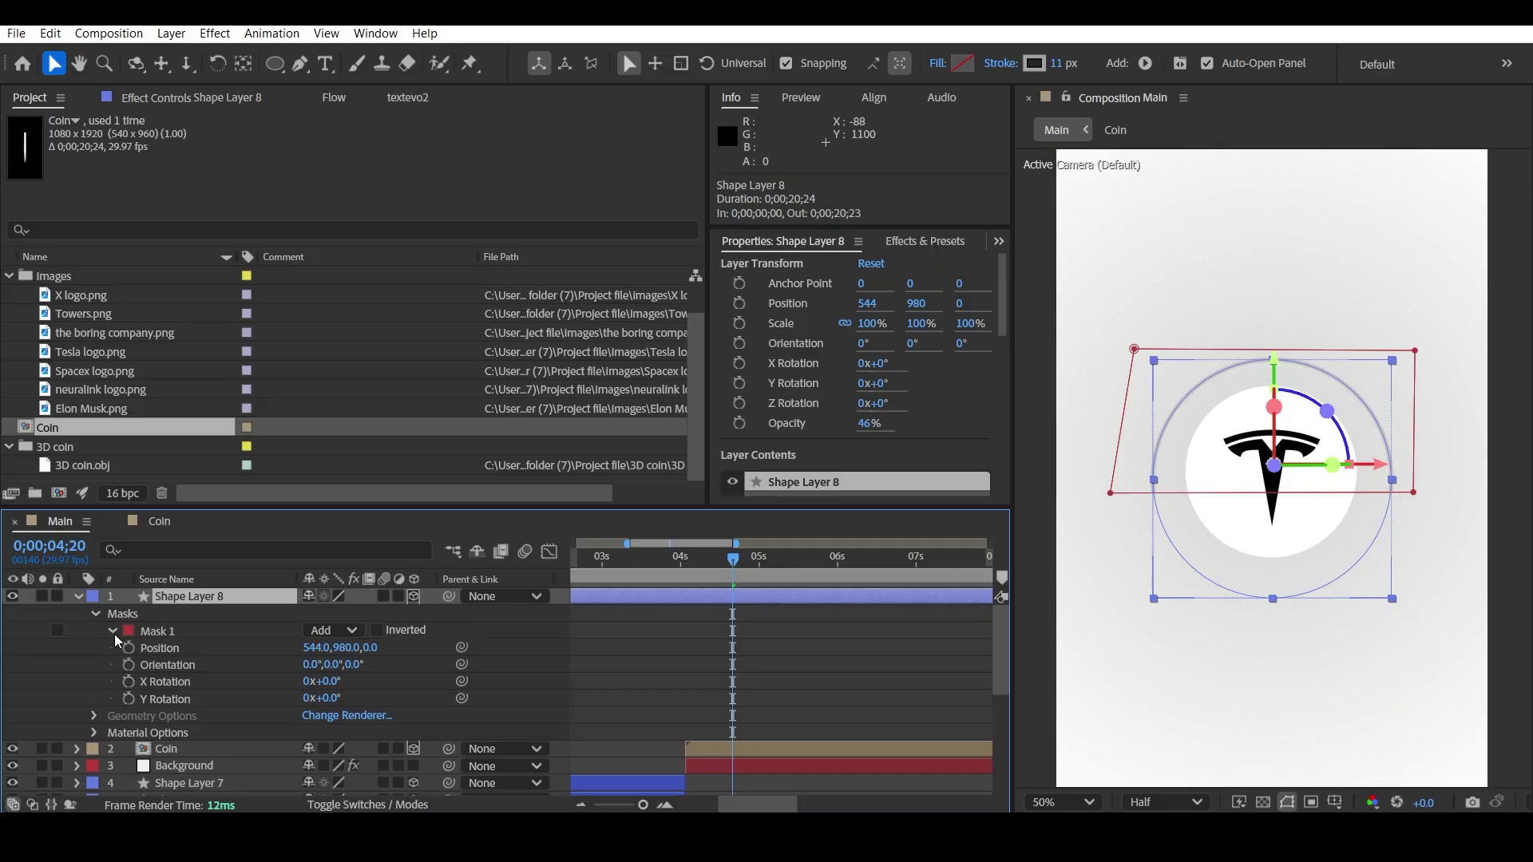
left_click(112, 632)
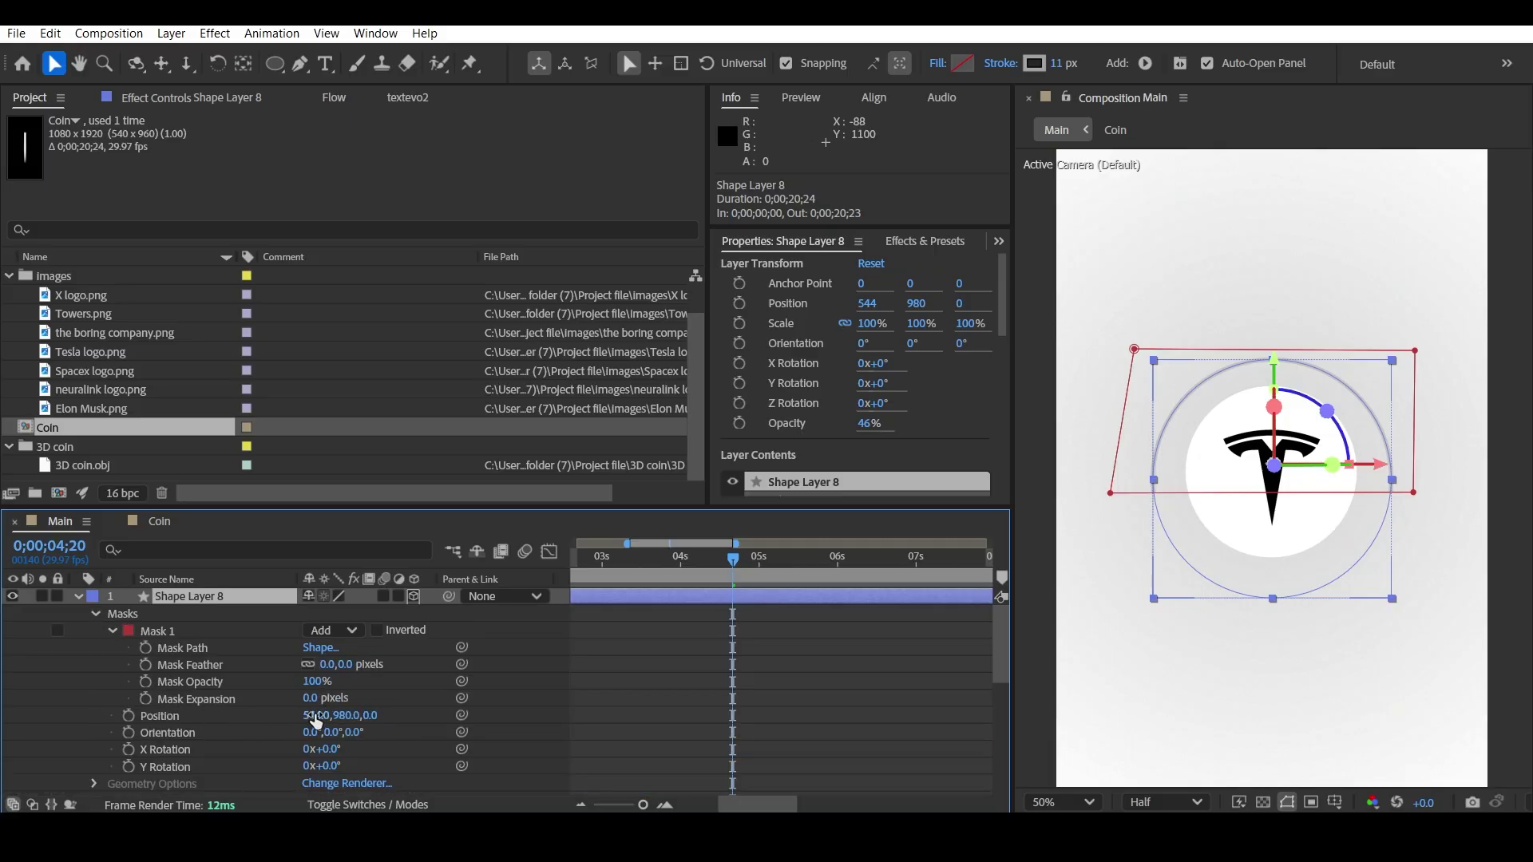
left_click_drag(354, 669, 290, 669)
left_click(368, 685)
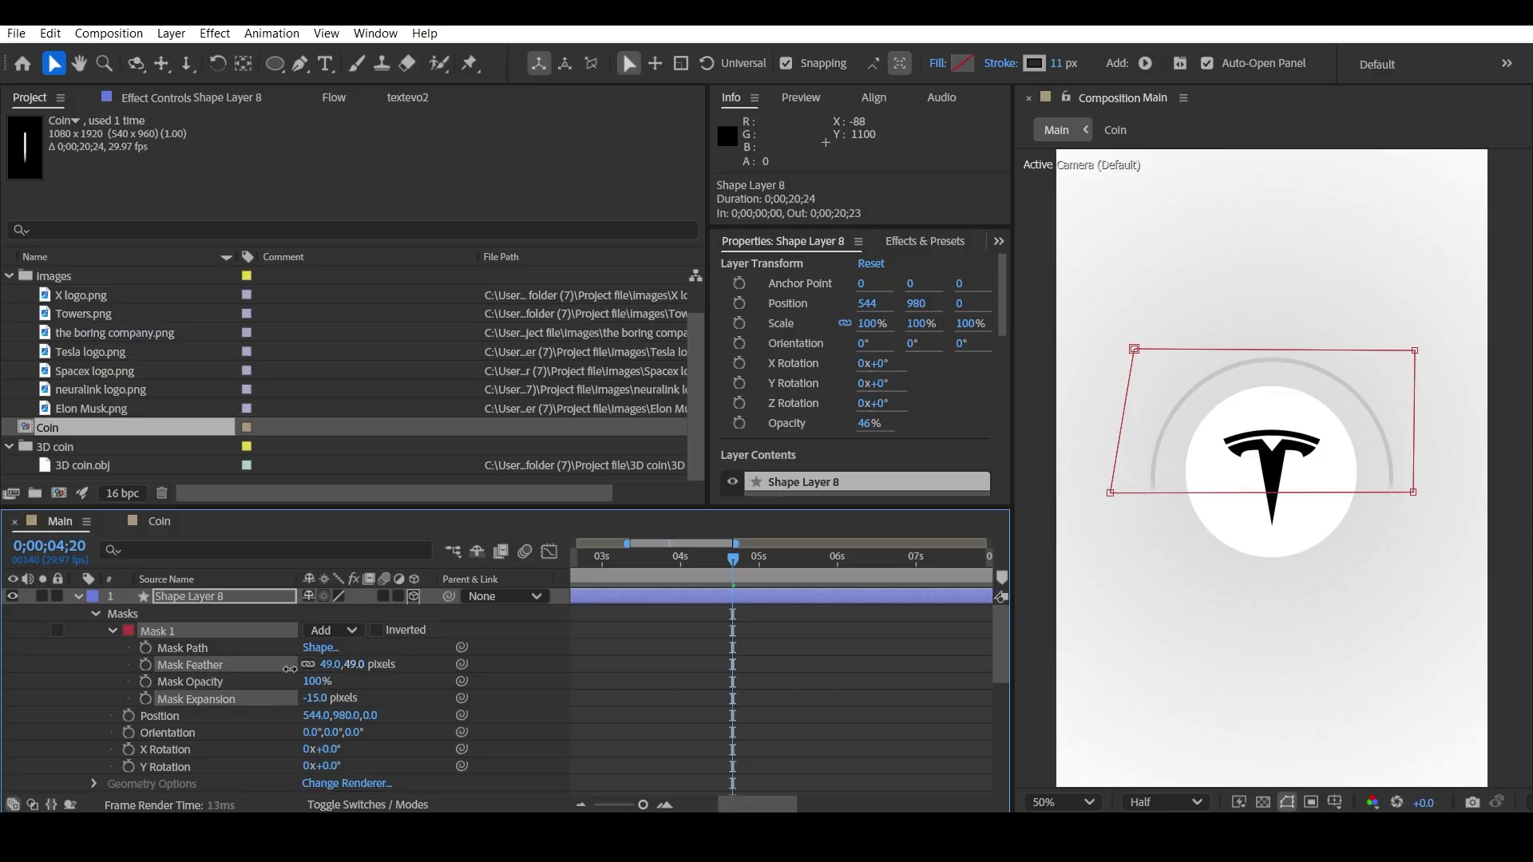
left_click_drag(387, 666, 392, 667)
left_click_drag(314, 697, 323, 697)
- Raise the mask's two lower corners to just above the coin's middle, keeping the bottom edge nearly level
left_click_drag(1109, 492, 1142, 453)
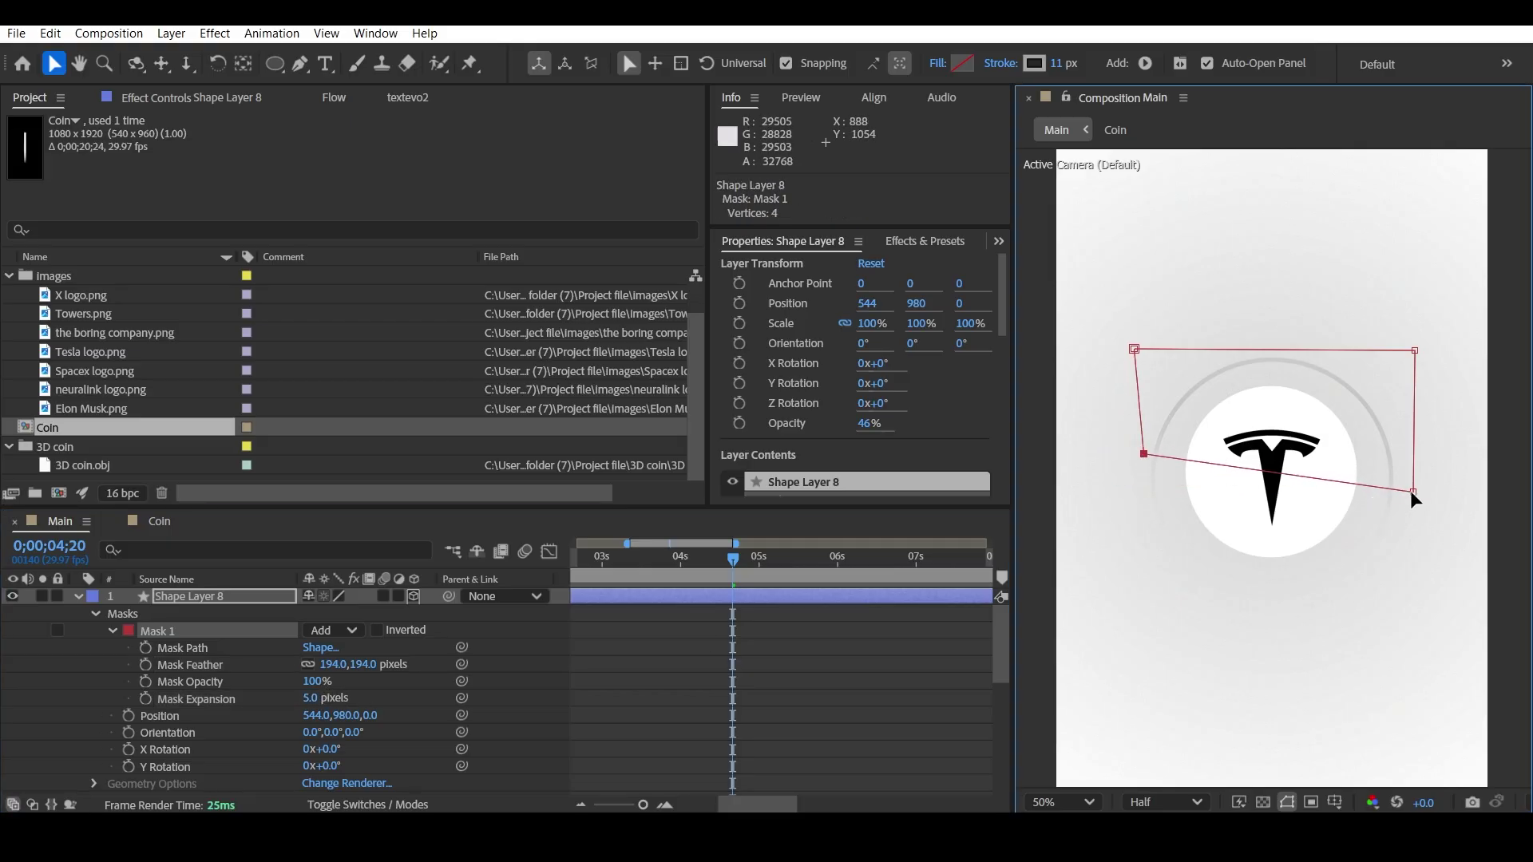
left_click_drag(1412, 491, 1420, 461)
left_click_drag(1142, 454, 1142, 461)
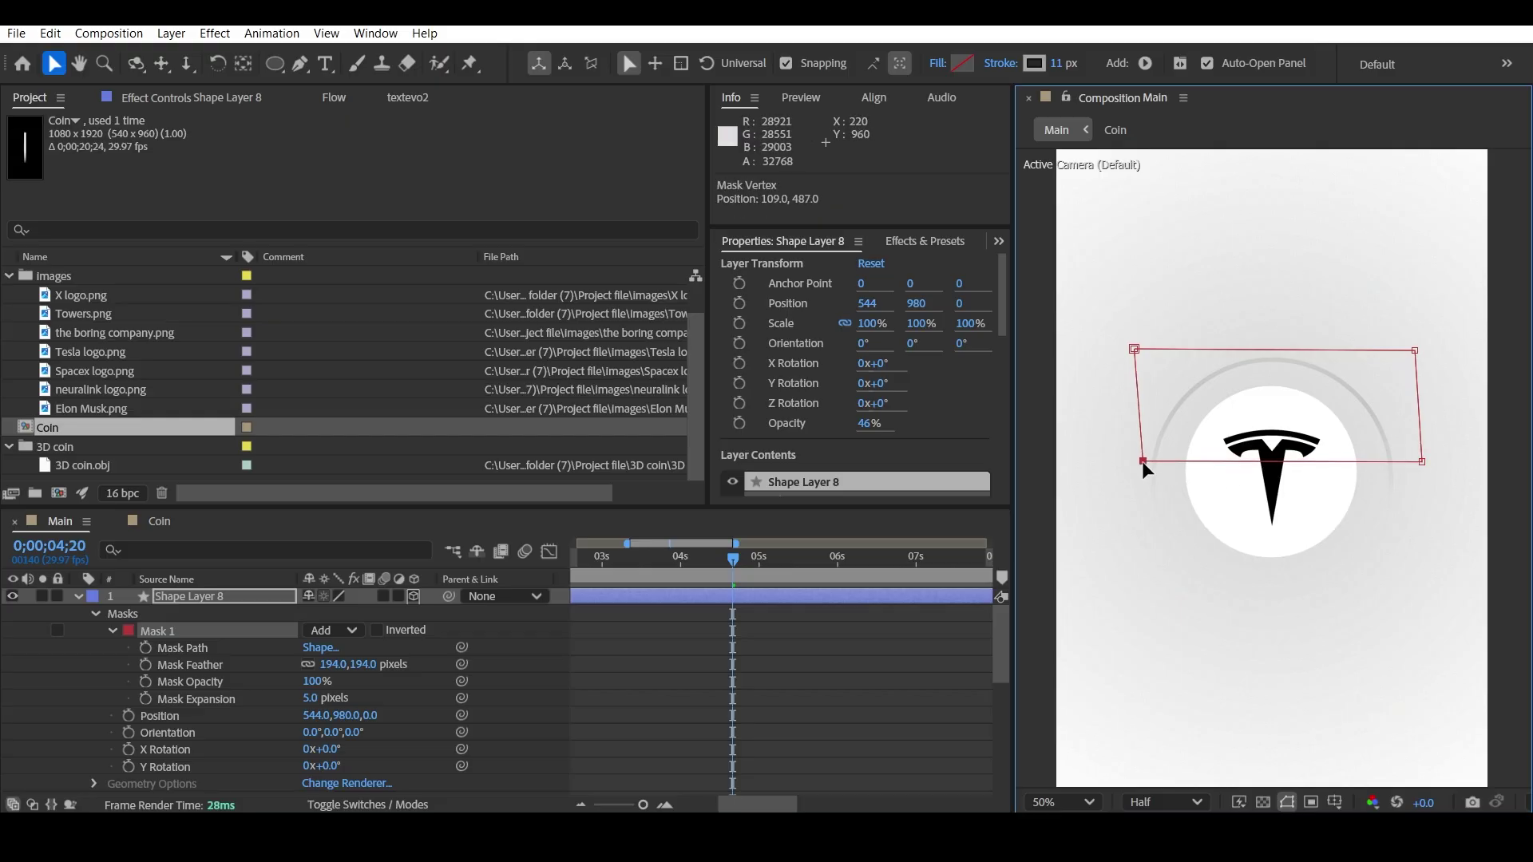
left_click(1450, 473)
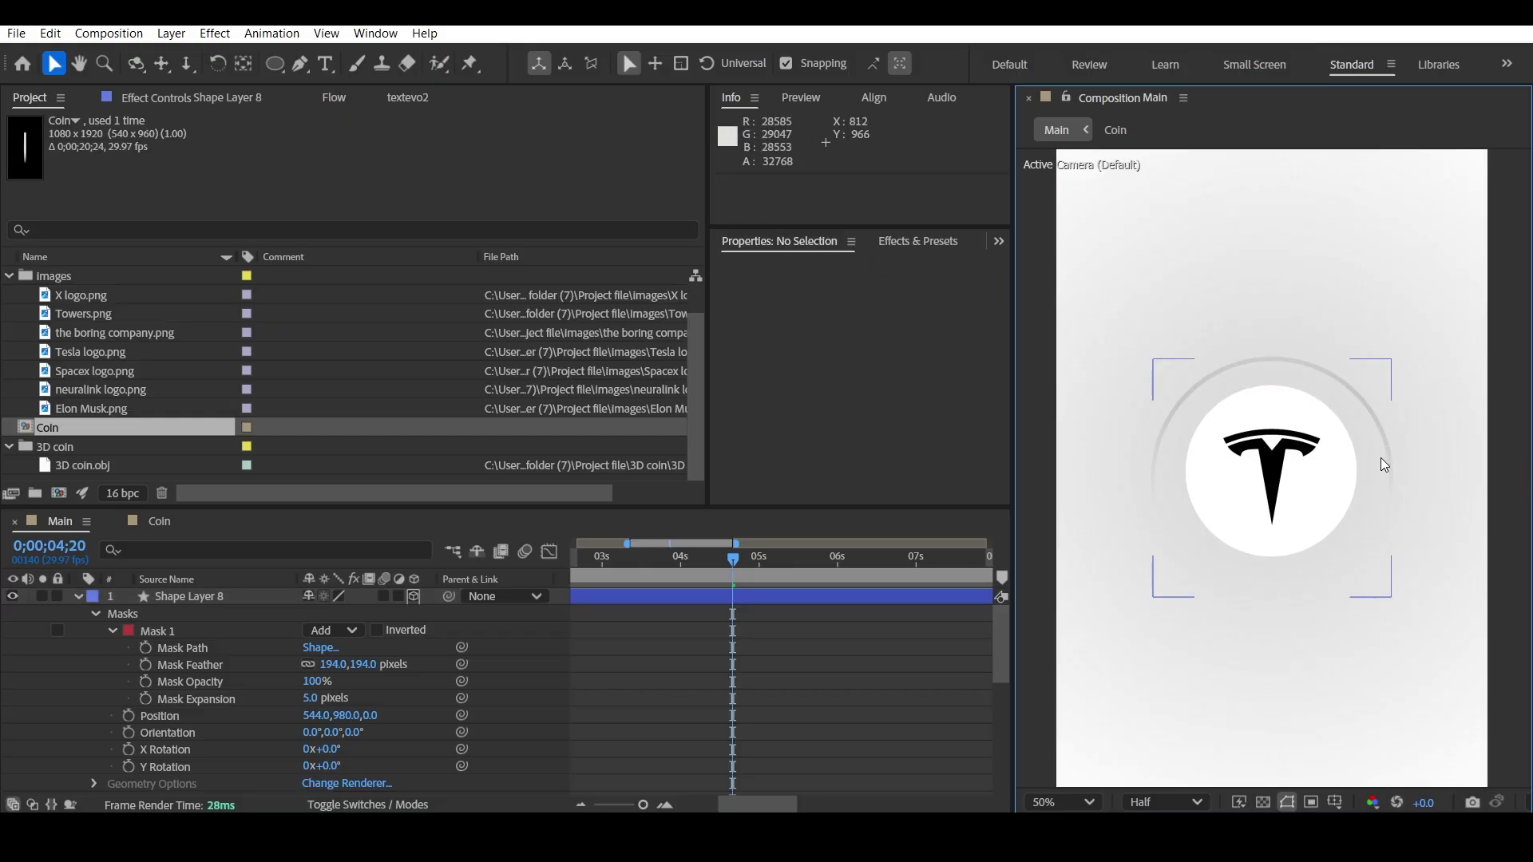
- Set the mask feather to 152 pixels and its expansion to 11 pixels, and collapse Shape Layer 8's properties
left_click(190, 665)
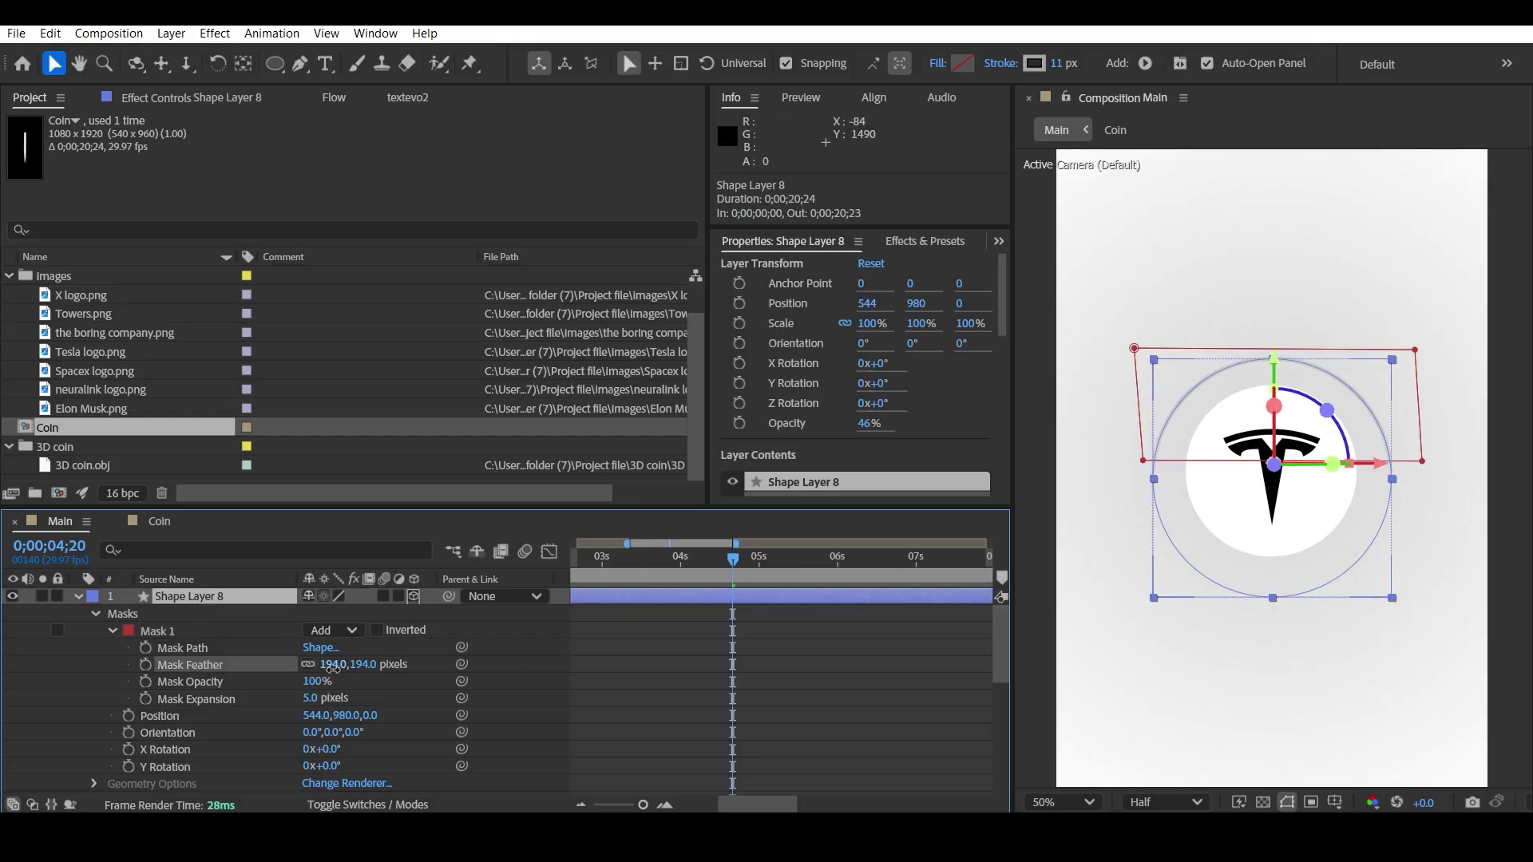
left_click_drag(333, 665, 497, 656)
left_click_drag(304, 663, 297, 709)
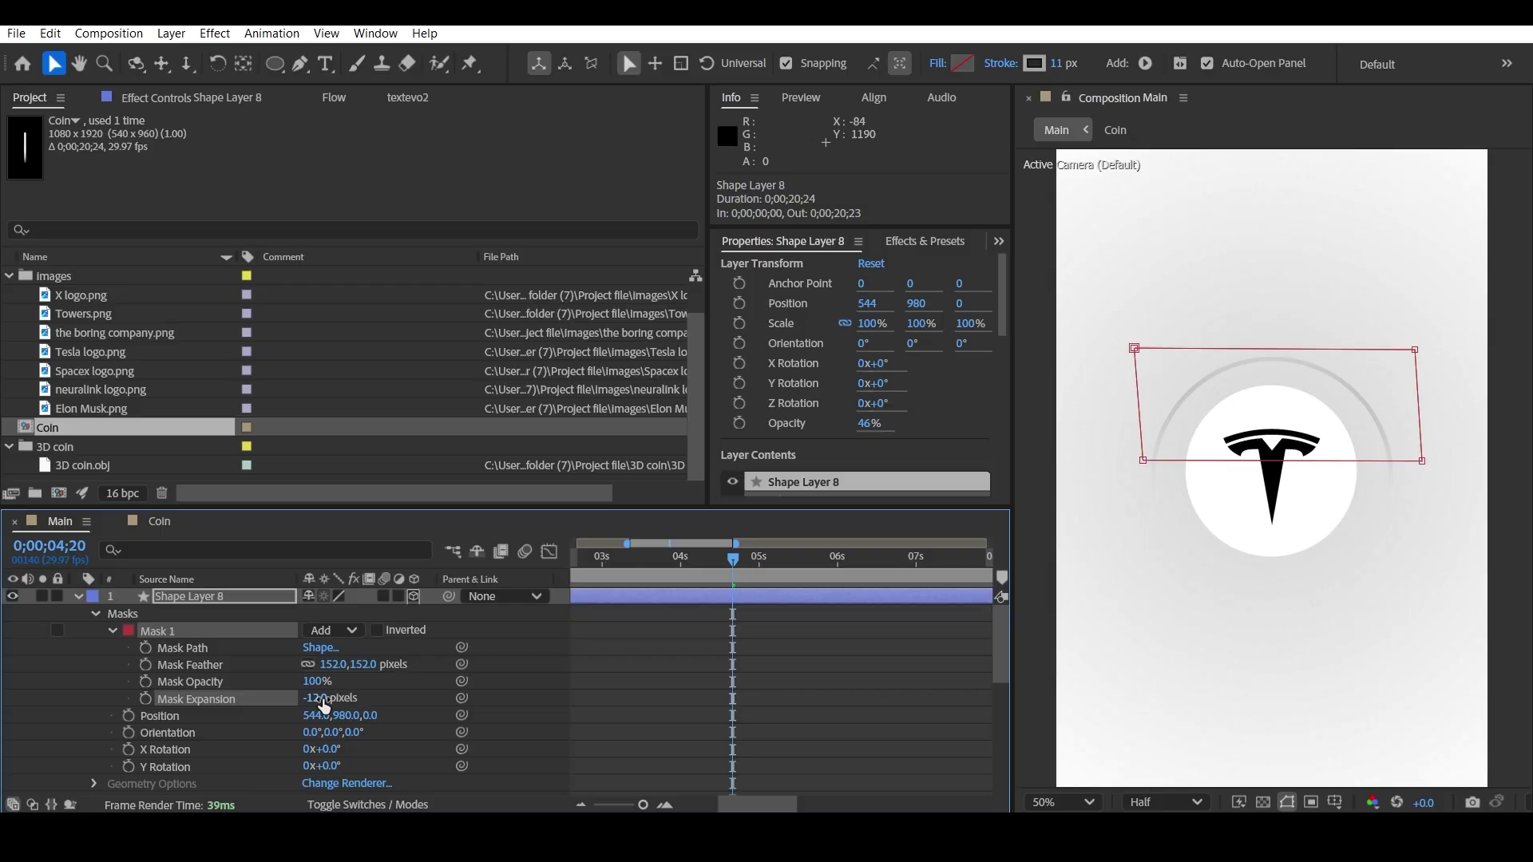
left_click(1420, 471)
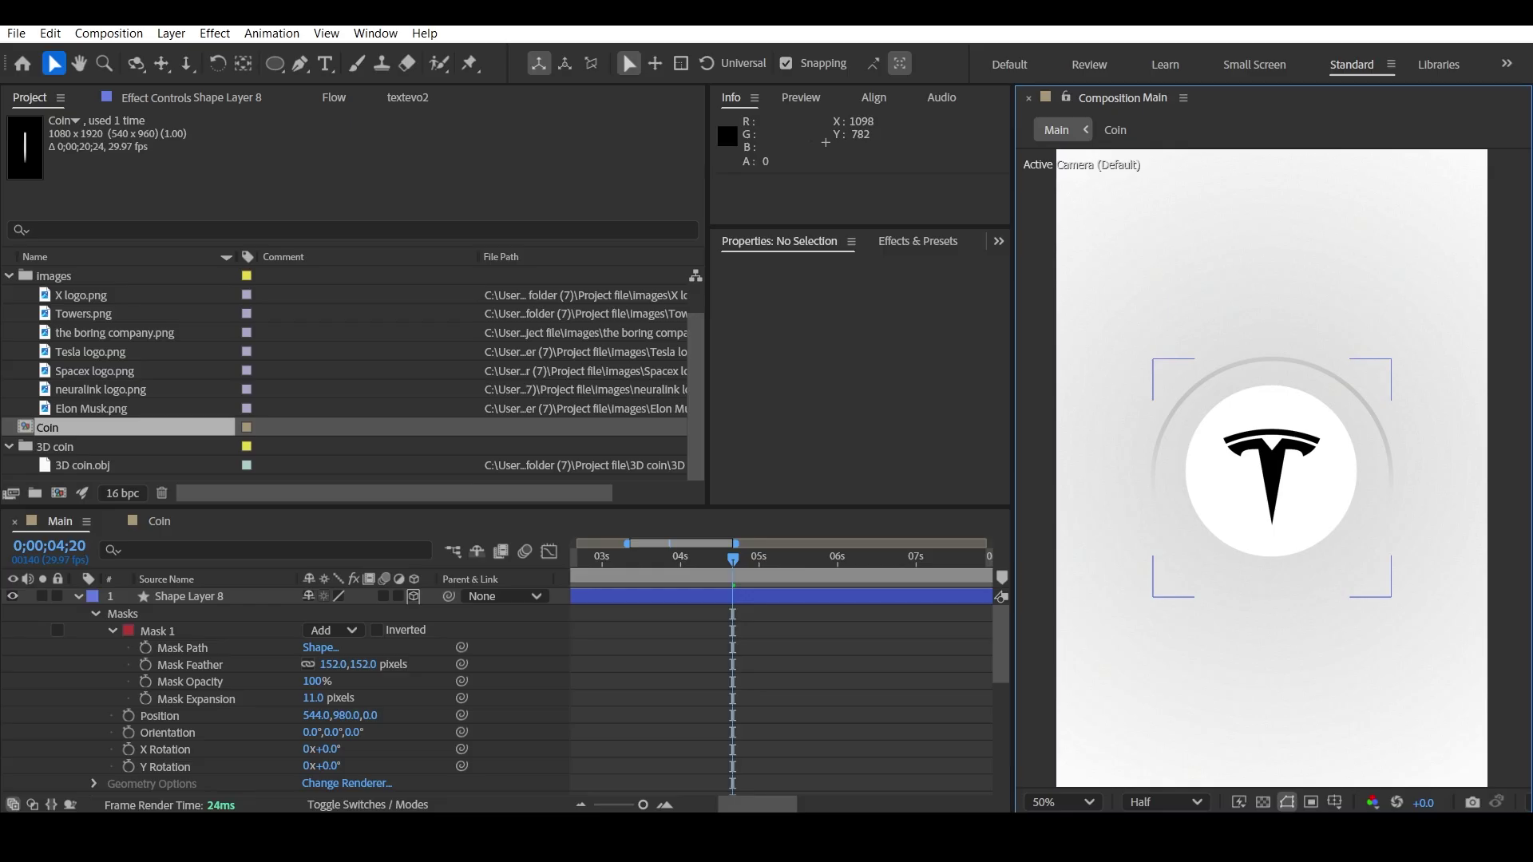
left_click(77, 596)
left_click(662, 592)
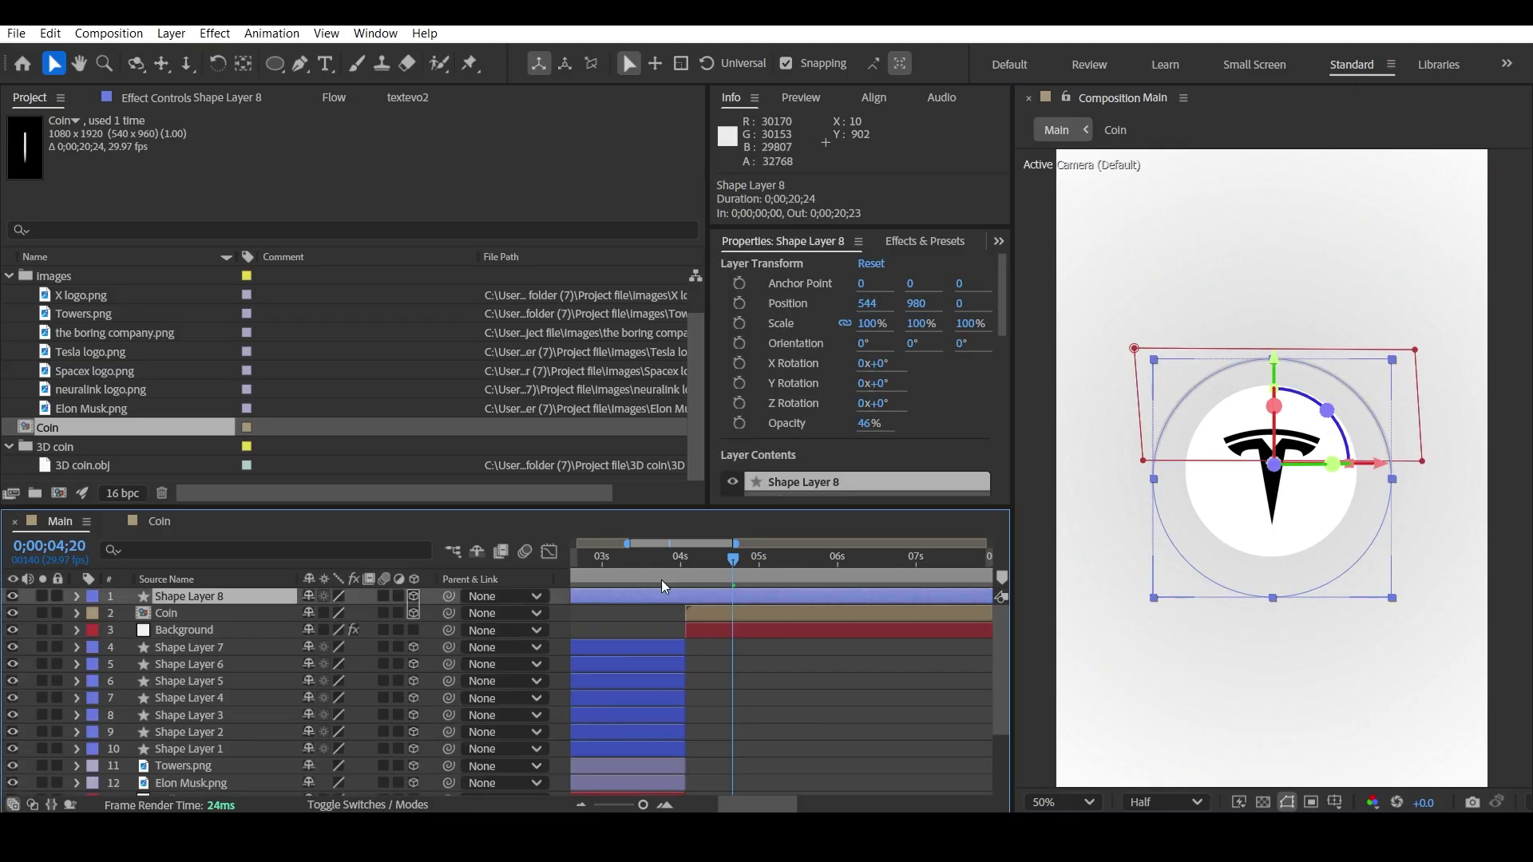
- Shift Shape Layer 8 in time so it starts at 0;00;04;02, together with the Coin layer and the second scene's Background
mouse_move(661, 580)
left_mouse_down()
mouse_move(600, 595)
mouse_move(677, 581)
left_mouse_up()
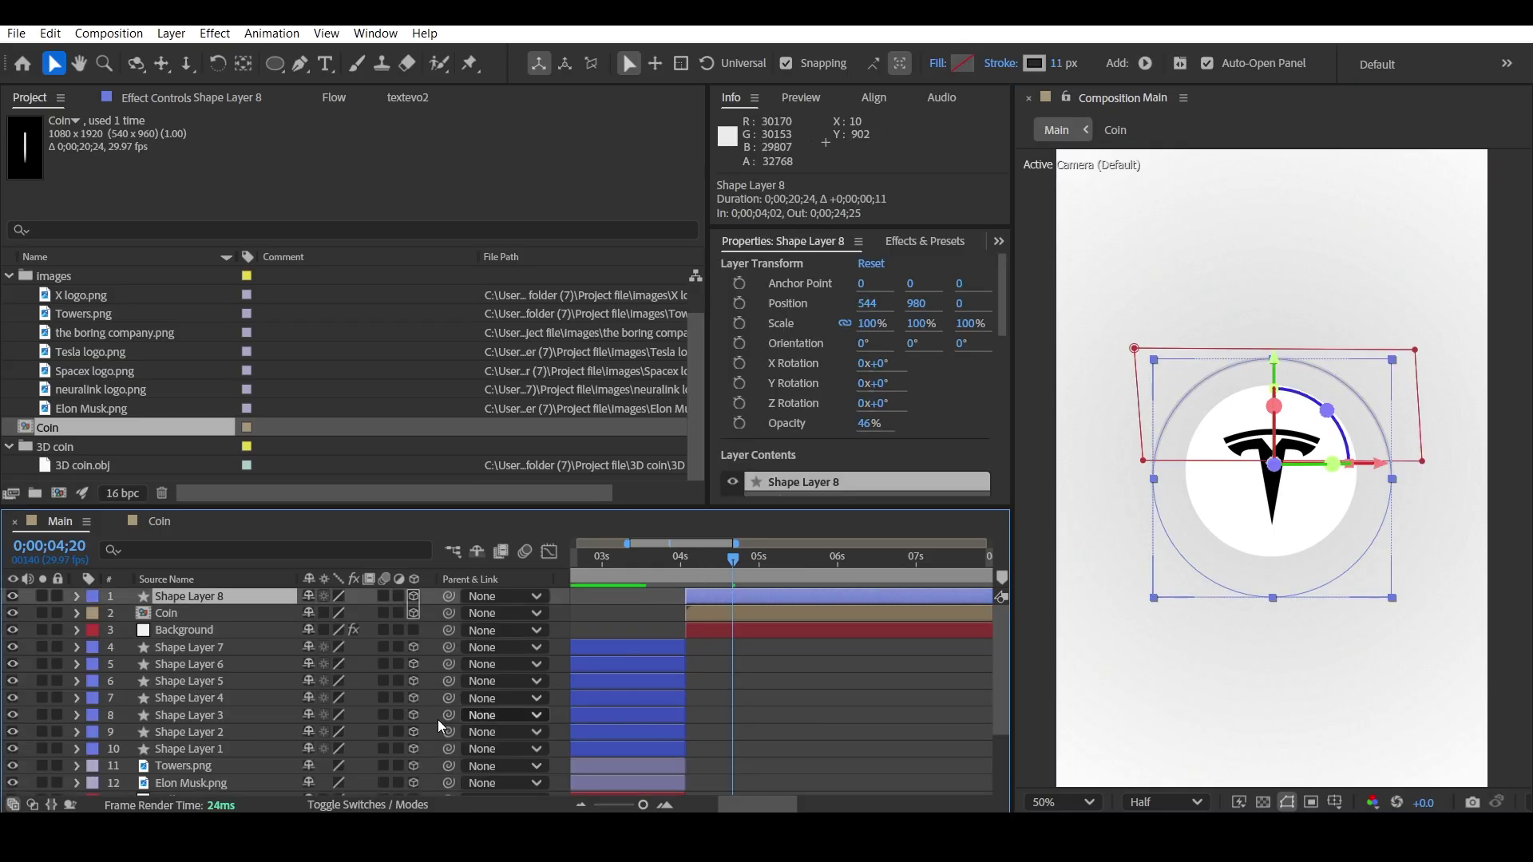
- Duplicate the ELON text layer, move the copy above all other layers and start it at 0;00;04;02
scroll(187, 727, "down", 3)
left_click(171, 766)
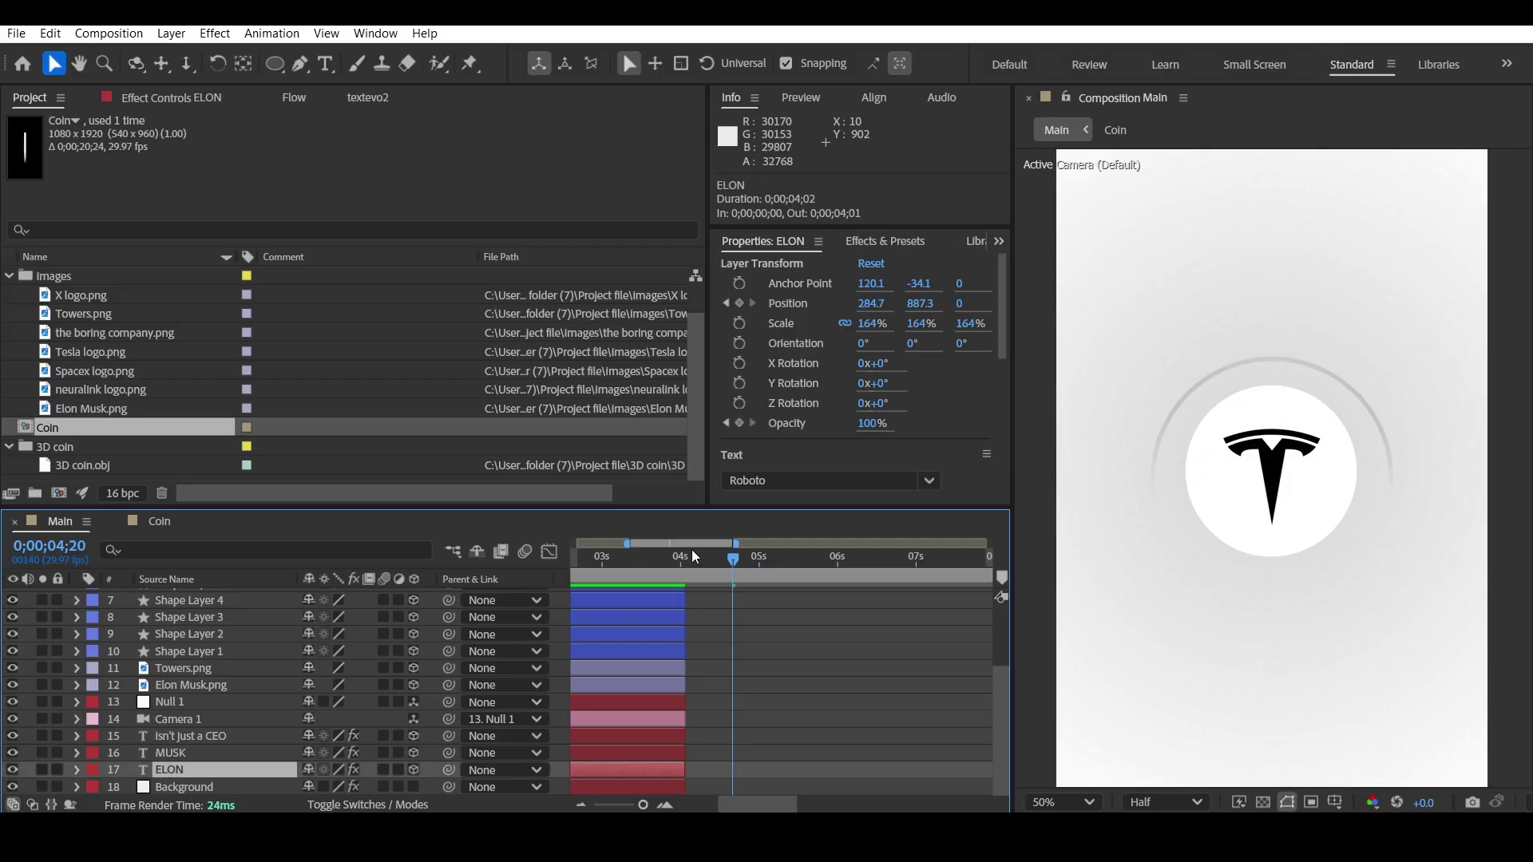
left_click_drag(691, 550, 637, 601)
left_click(1077, 390)
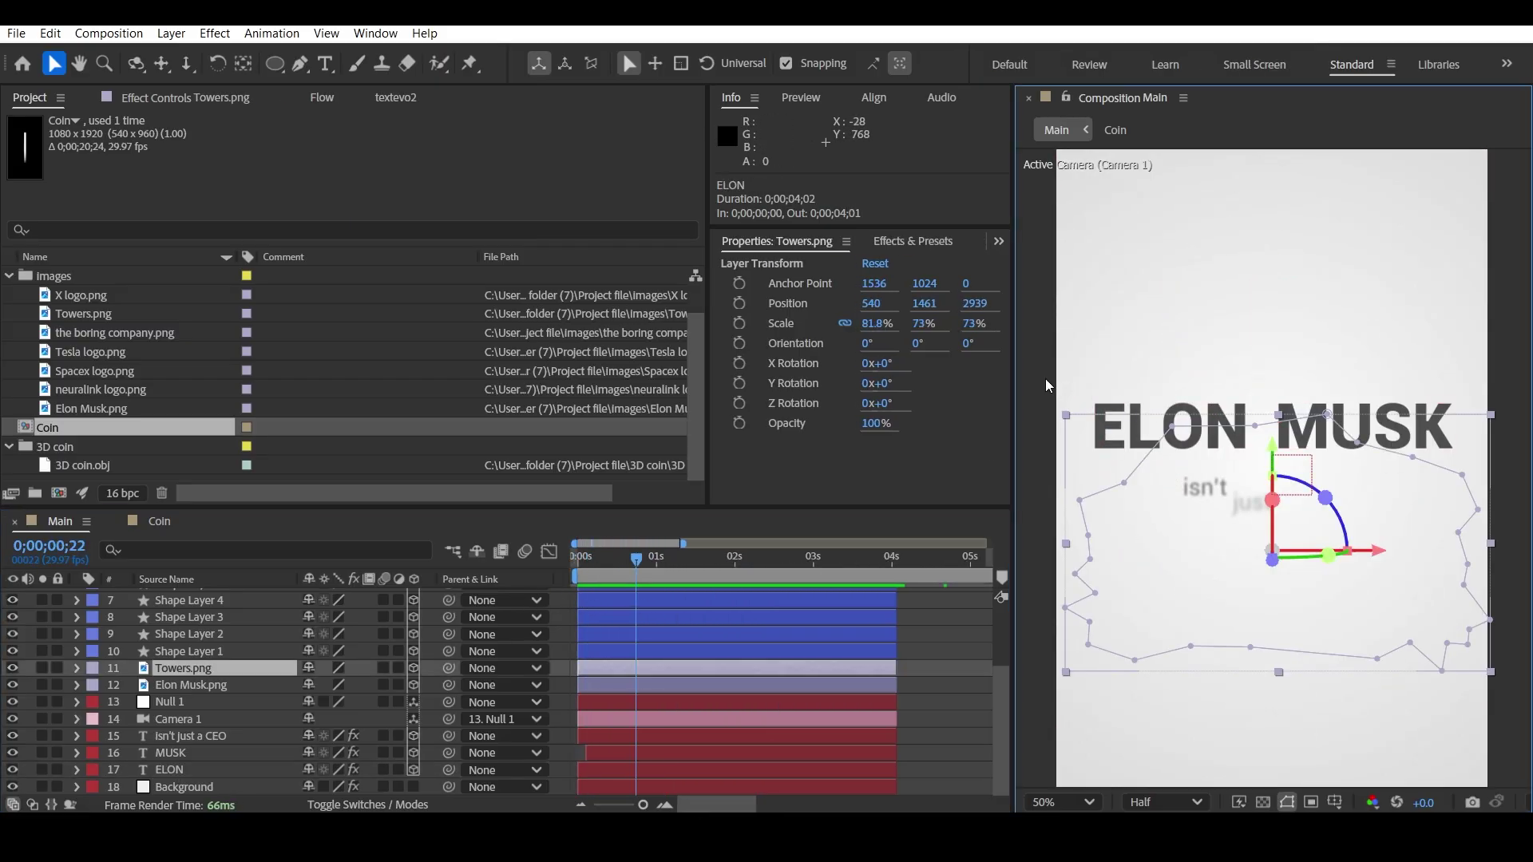
left_click(1046, 379)
left_click(183, 768)
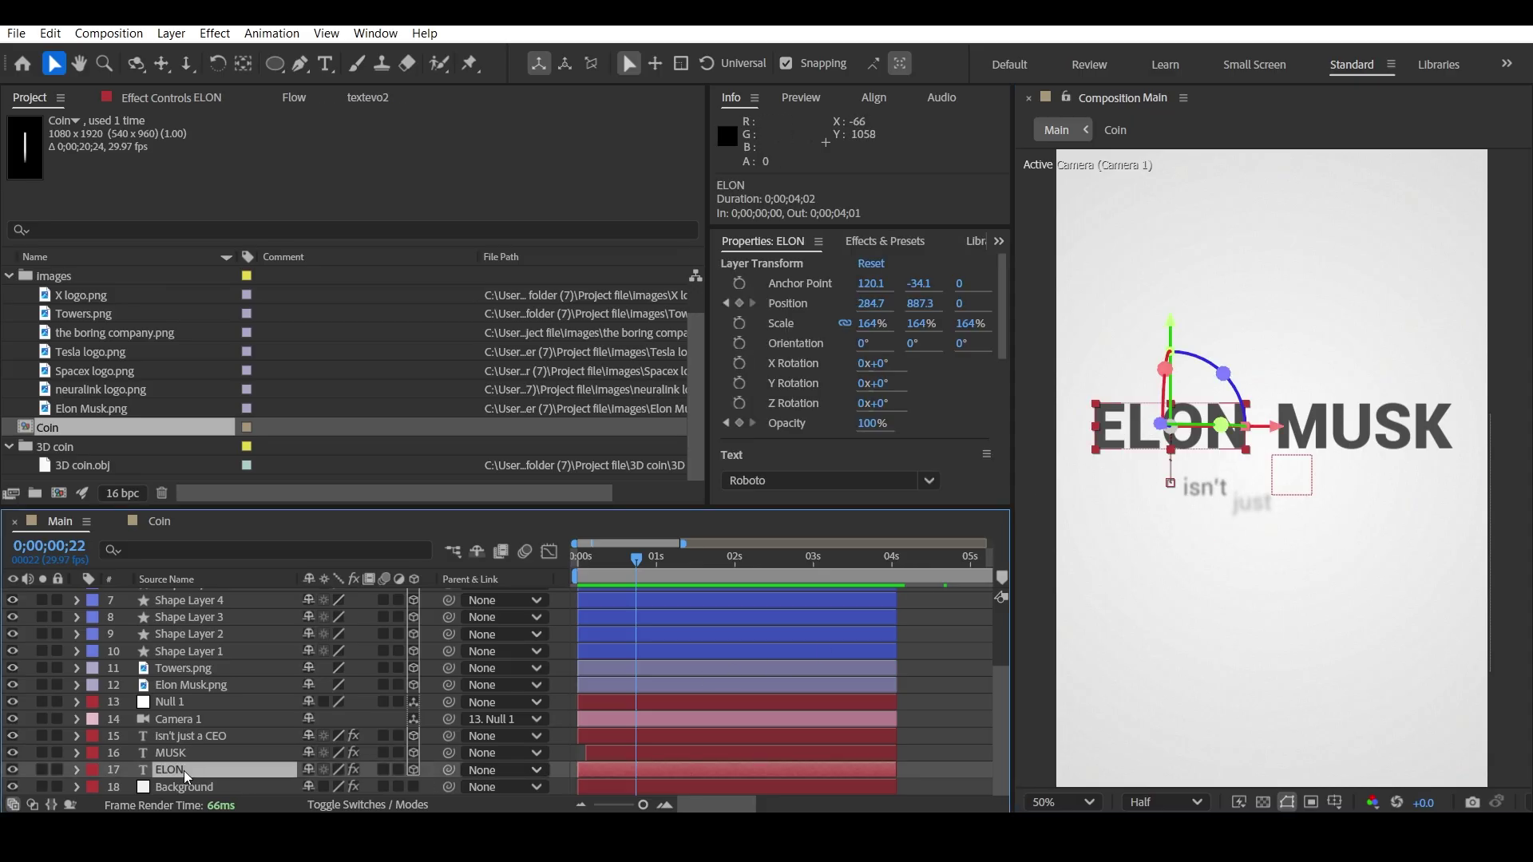
key("ctrl+c")
key("ctrl+v")
left_click_drag(194, 771, 204, 592)
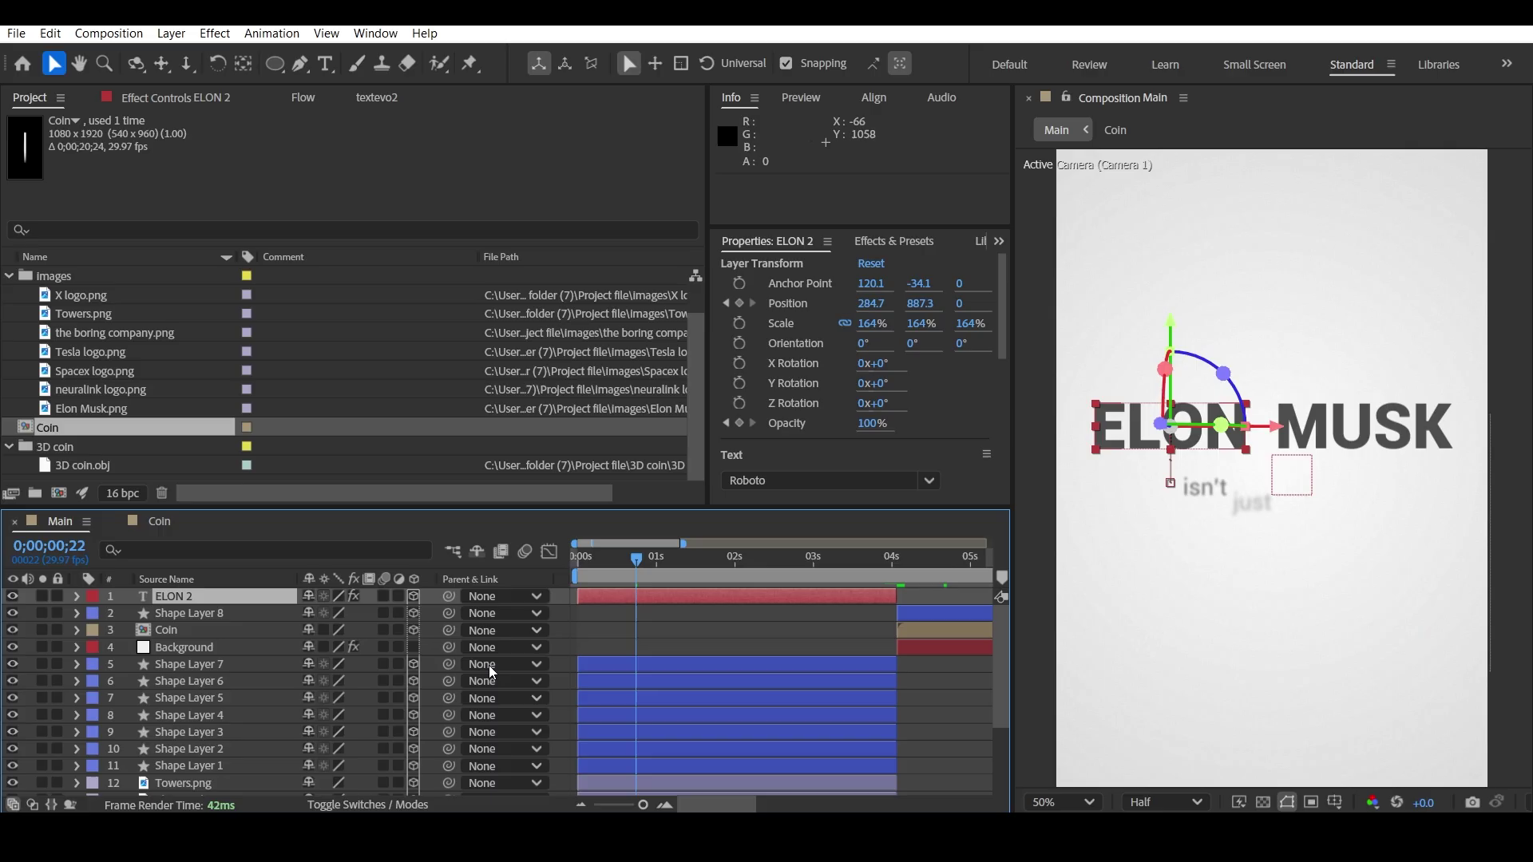
left_click_drag(613, 595, 779, 581)
- Change the copied text layer's wording to TESLA in the coin scene at 0;00;04;16
left_click(751, 560)
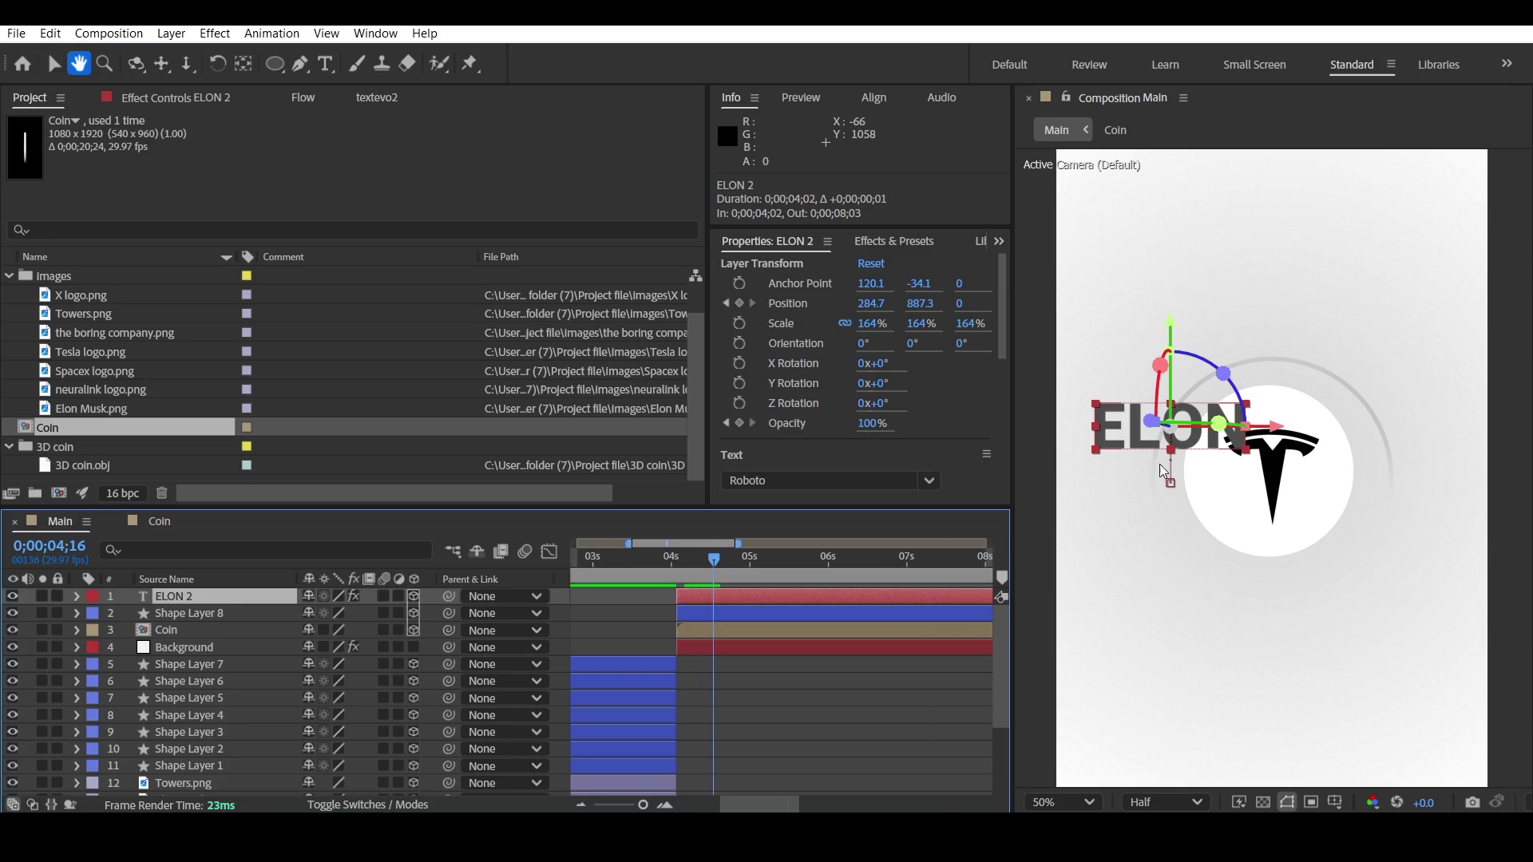
double_click(1123, 424)
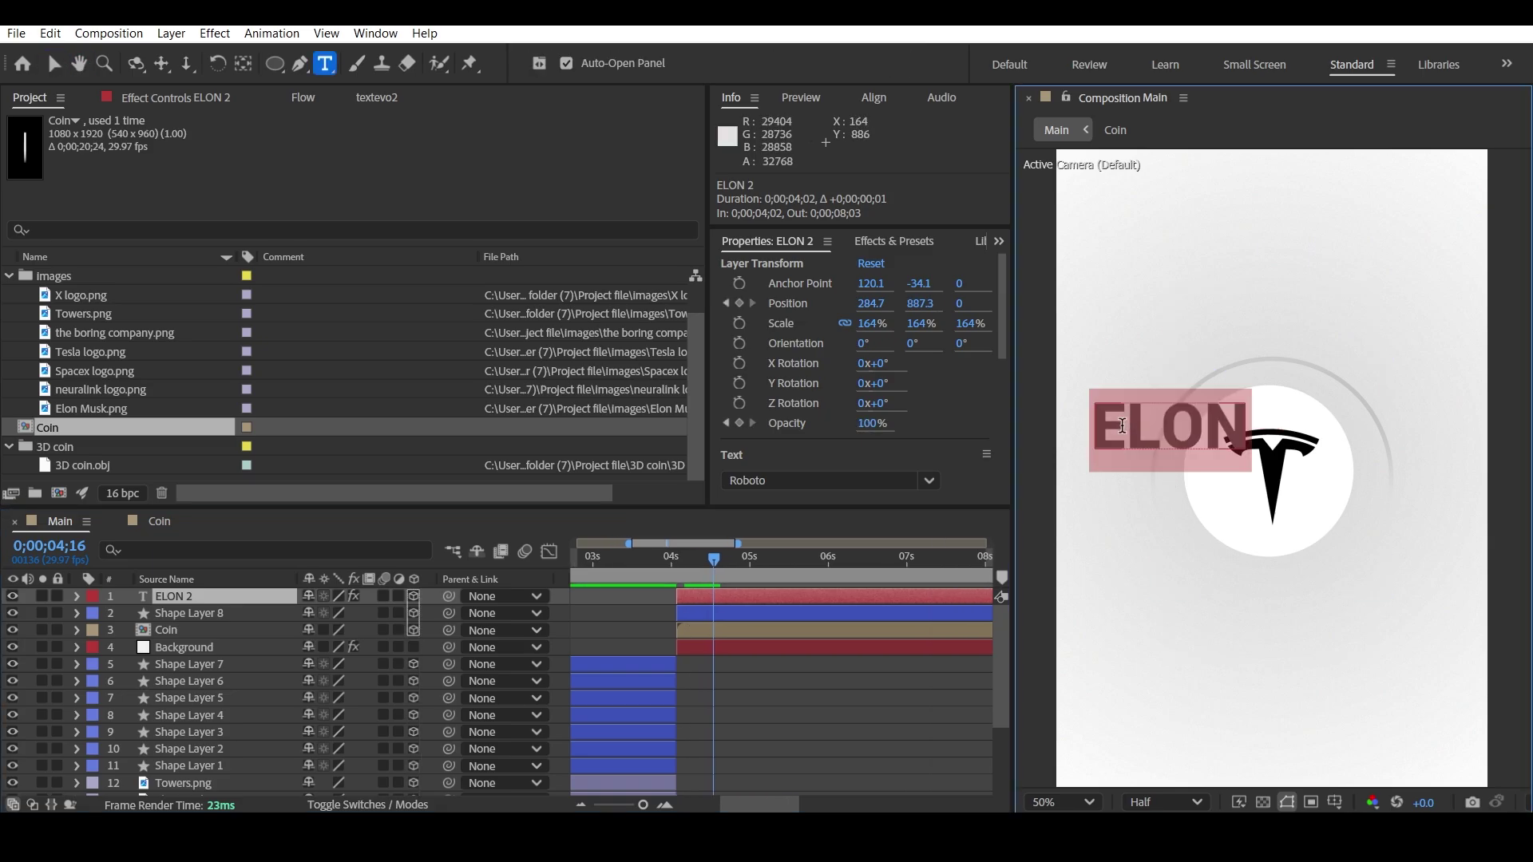
type("TEsla")
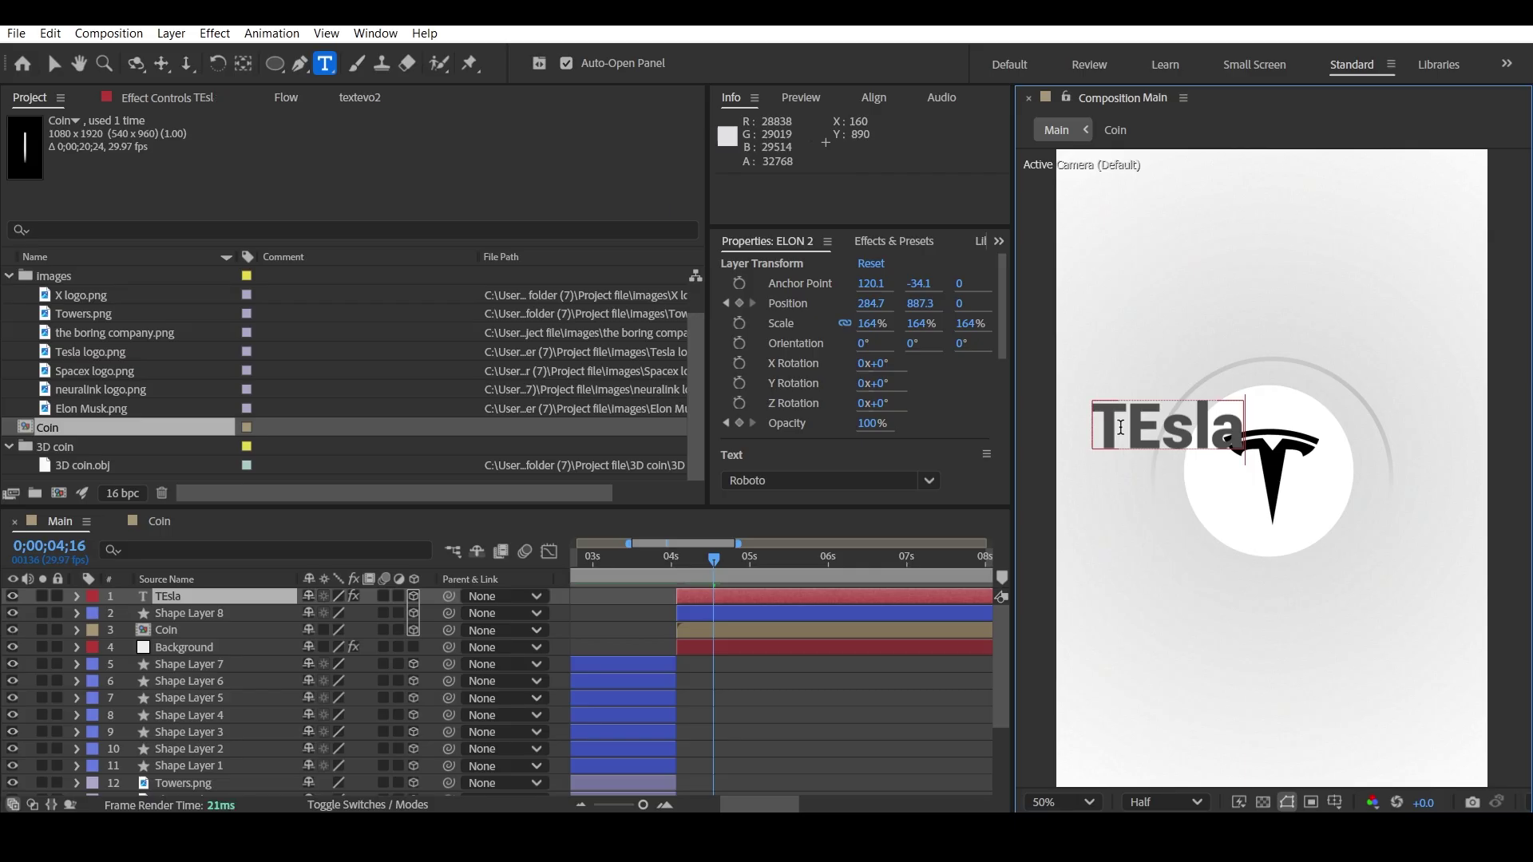
key("BackSpace")
key("BackSpace")
key("BackSpace")
type("SLA")
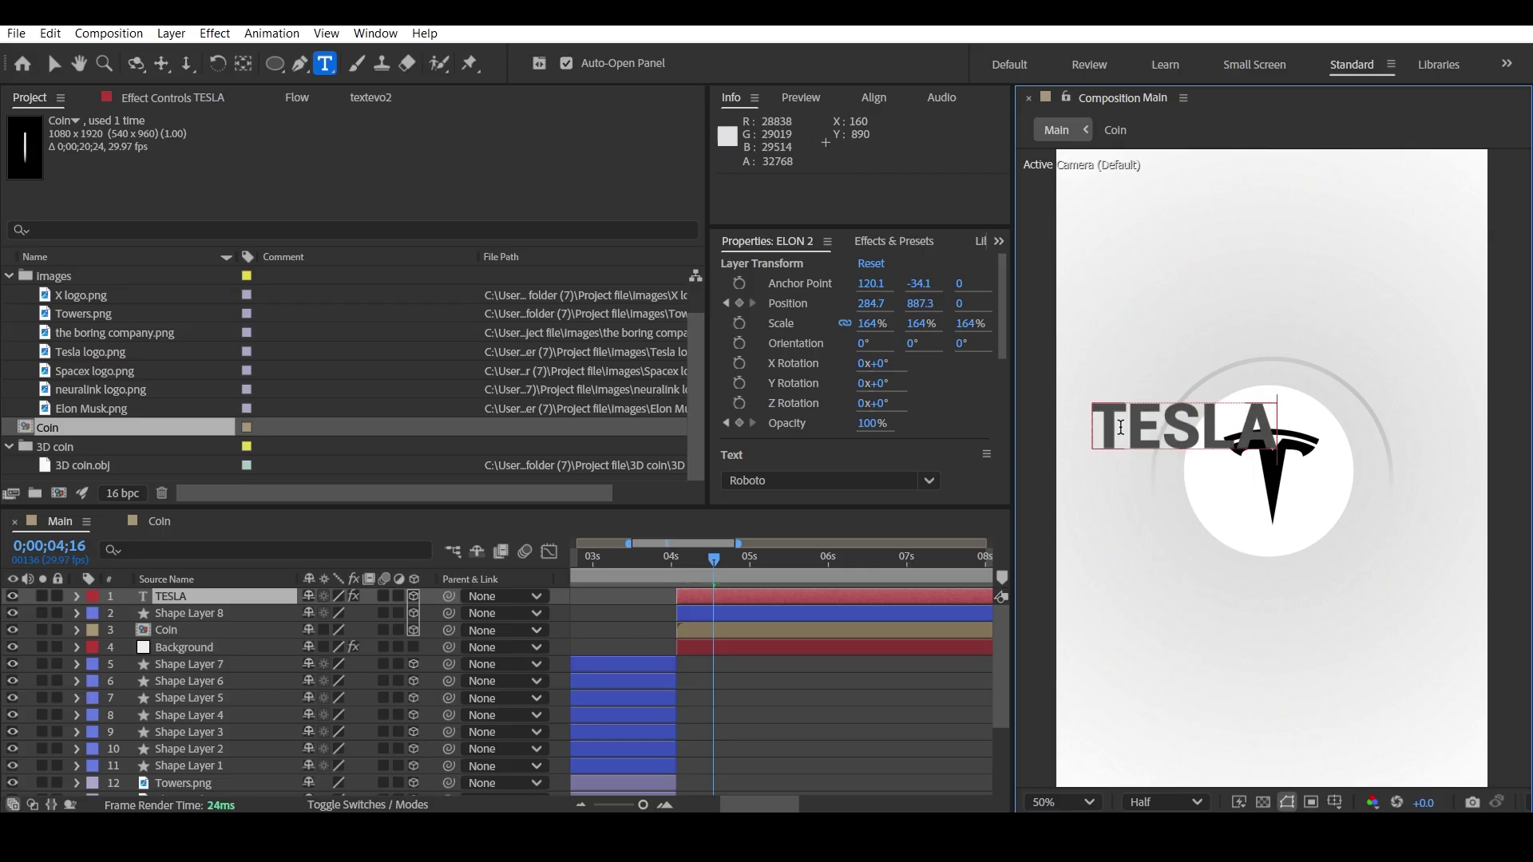
left_click(868, 698)
double_click(1140, 429)
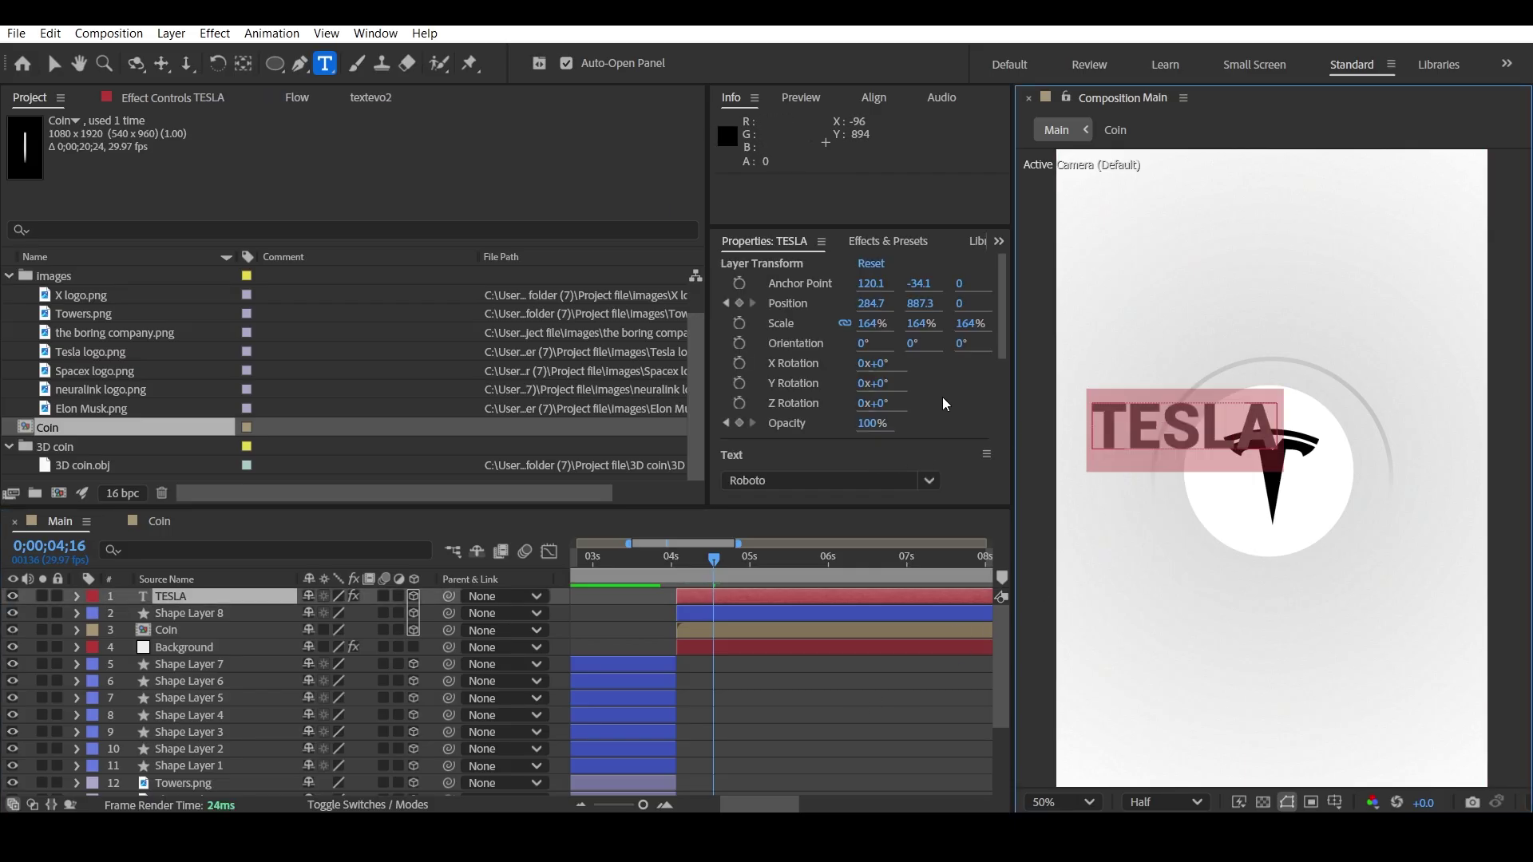
- Reveal the TESLA layer's transform properties and set its opacity keyframe at 0;00;04;14 to 69%
left_click(77, 597)
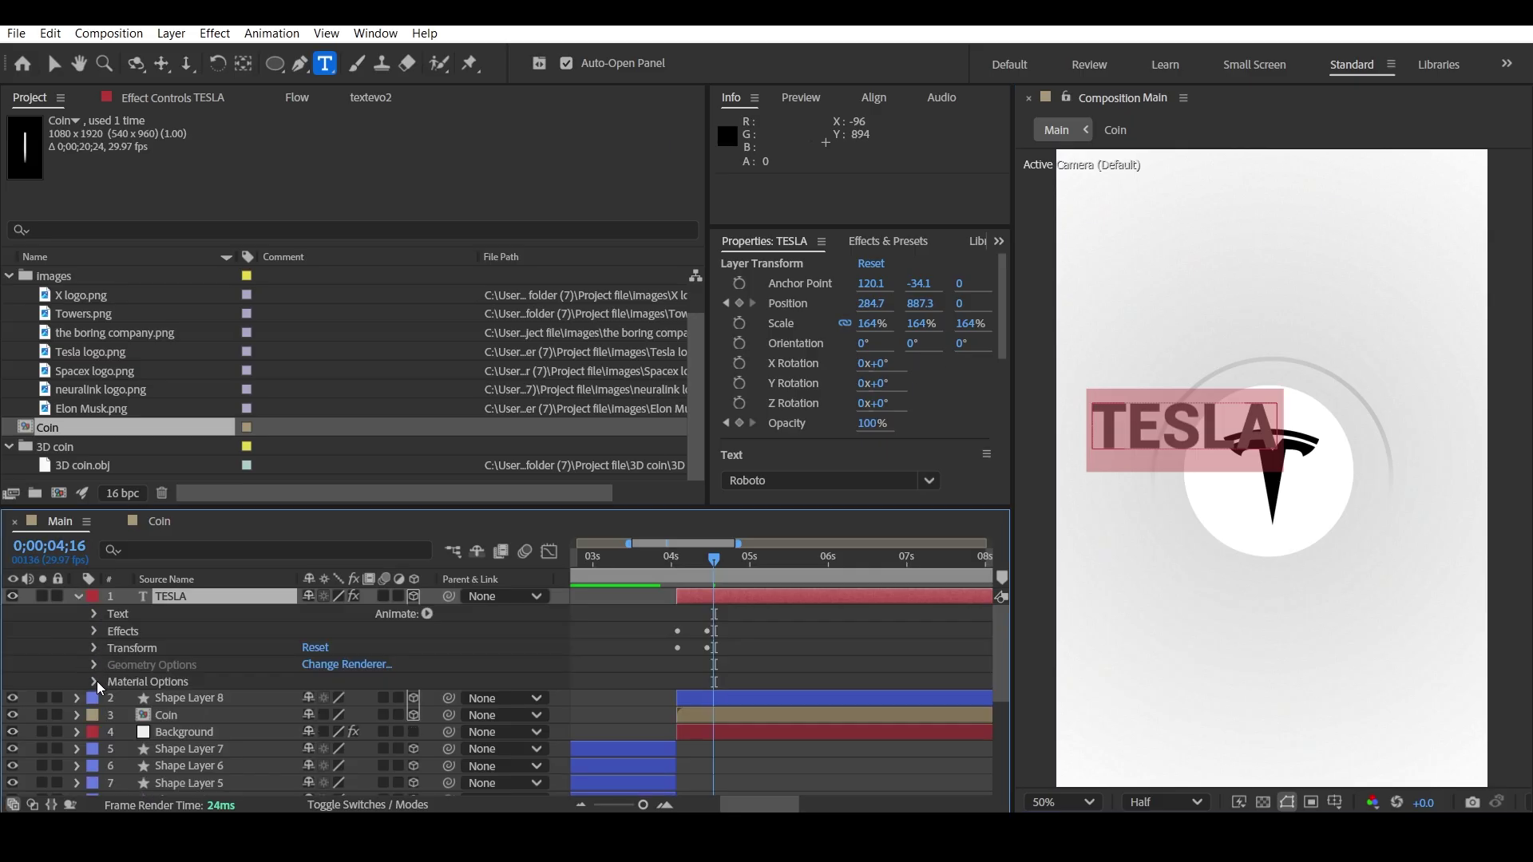
left_click(94, 682)
left_click(94, 636)
left_click(93, 600)
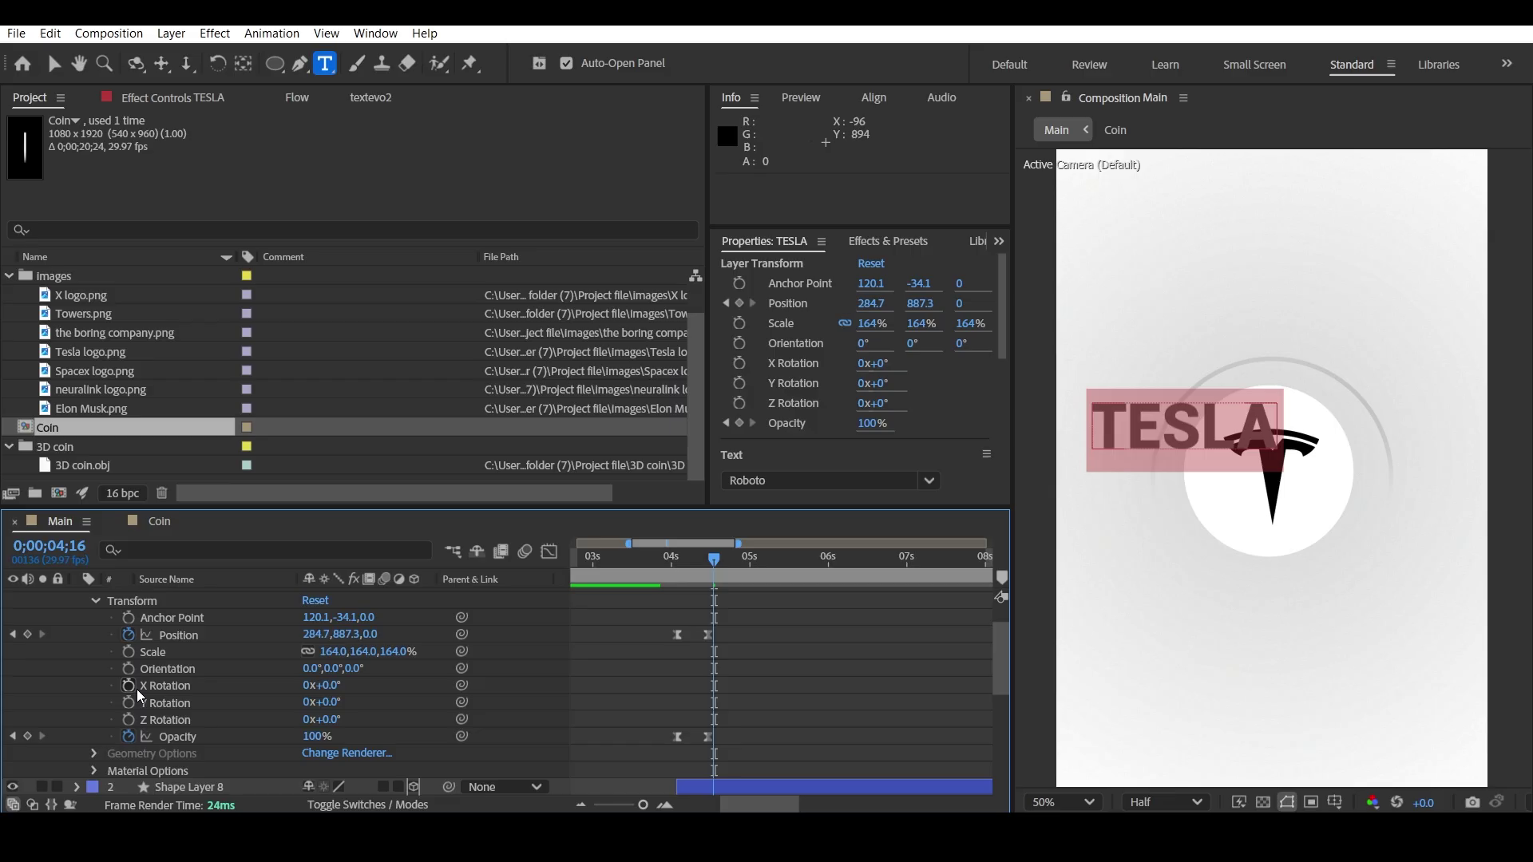
scroll(299, 700, "down", 3)
left_click(12, 685)
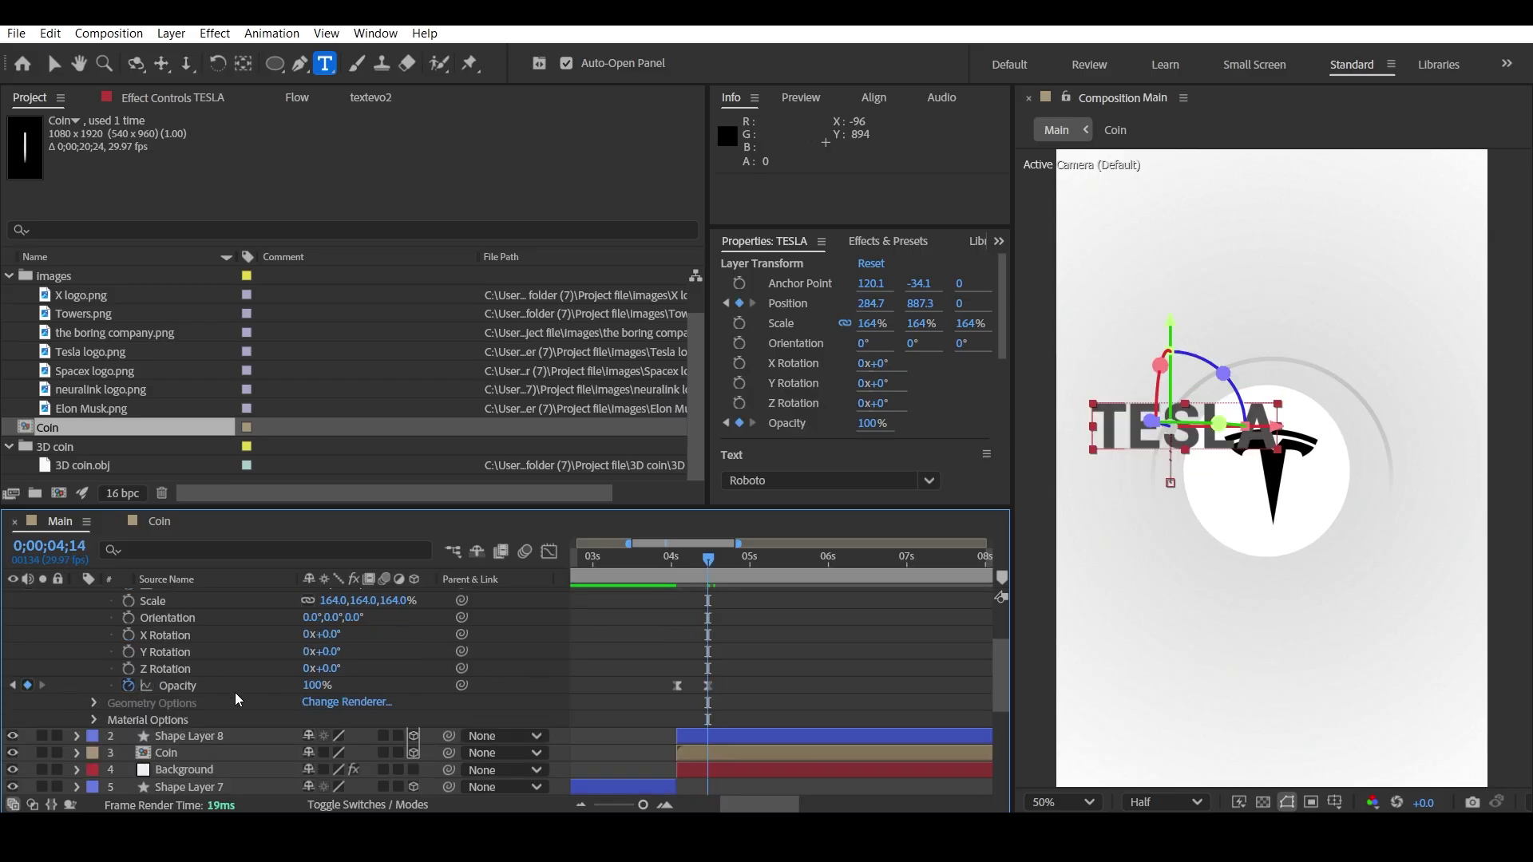
left_click_drag(313, 685, 286, 687)
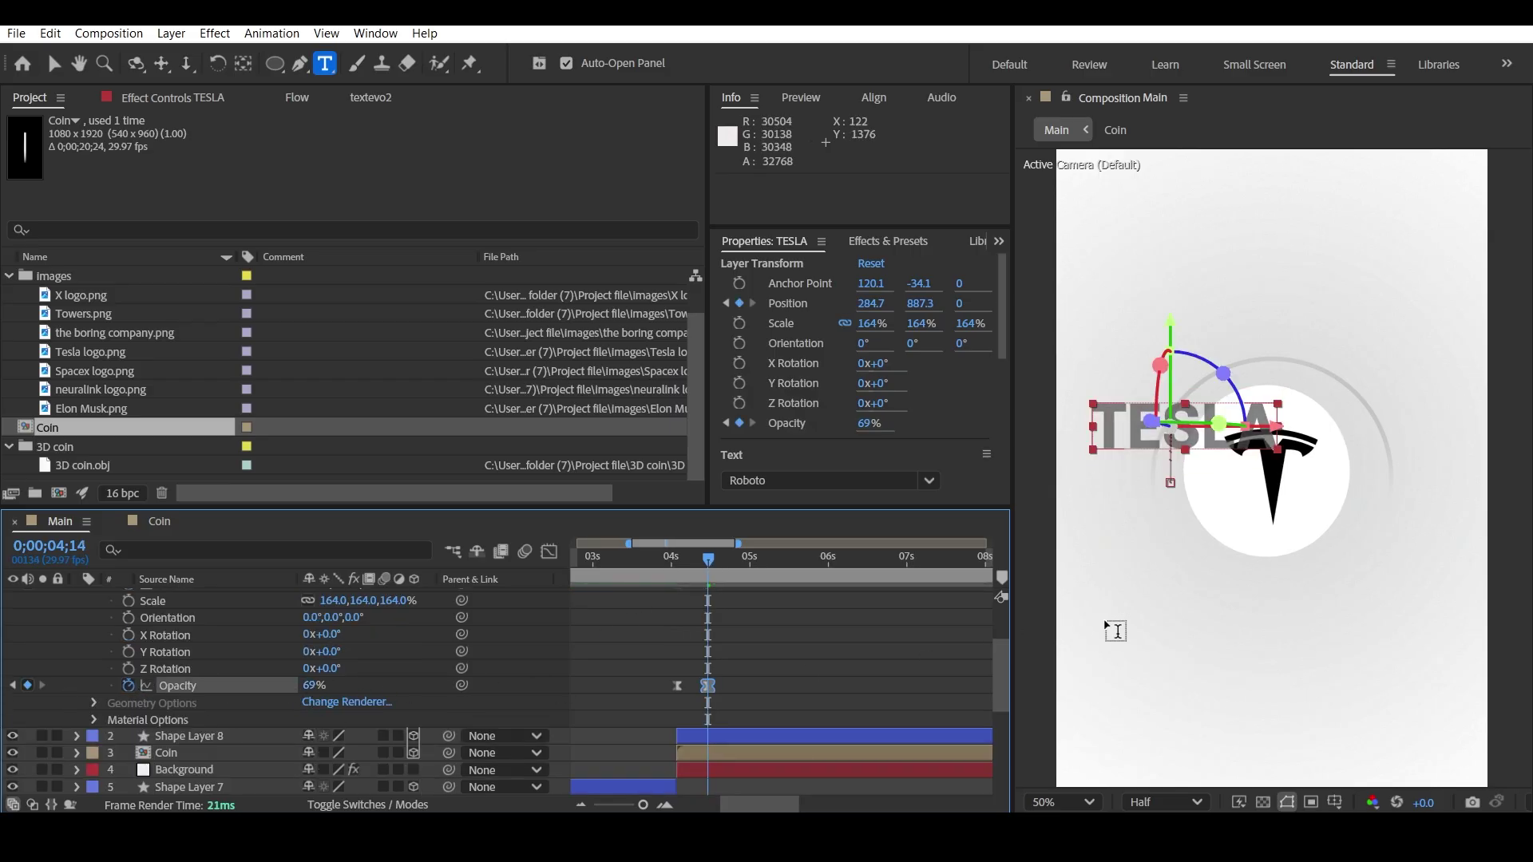
key("v")
left_click(1487, 524)
scroll(206, 629, "up", 5)
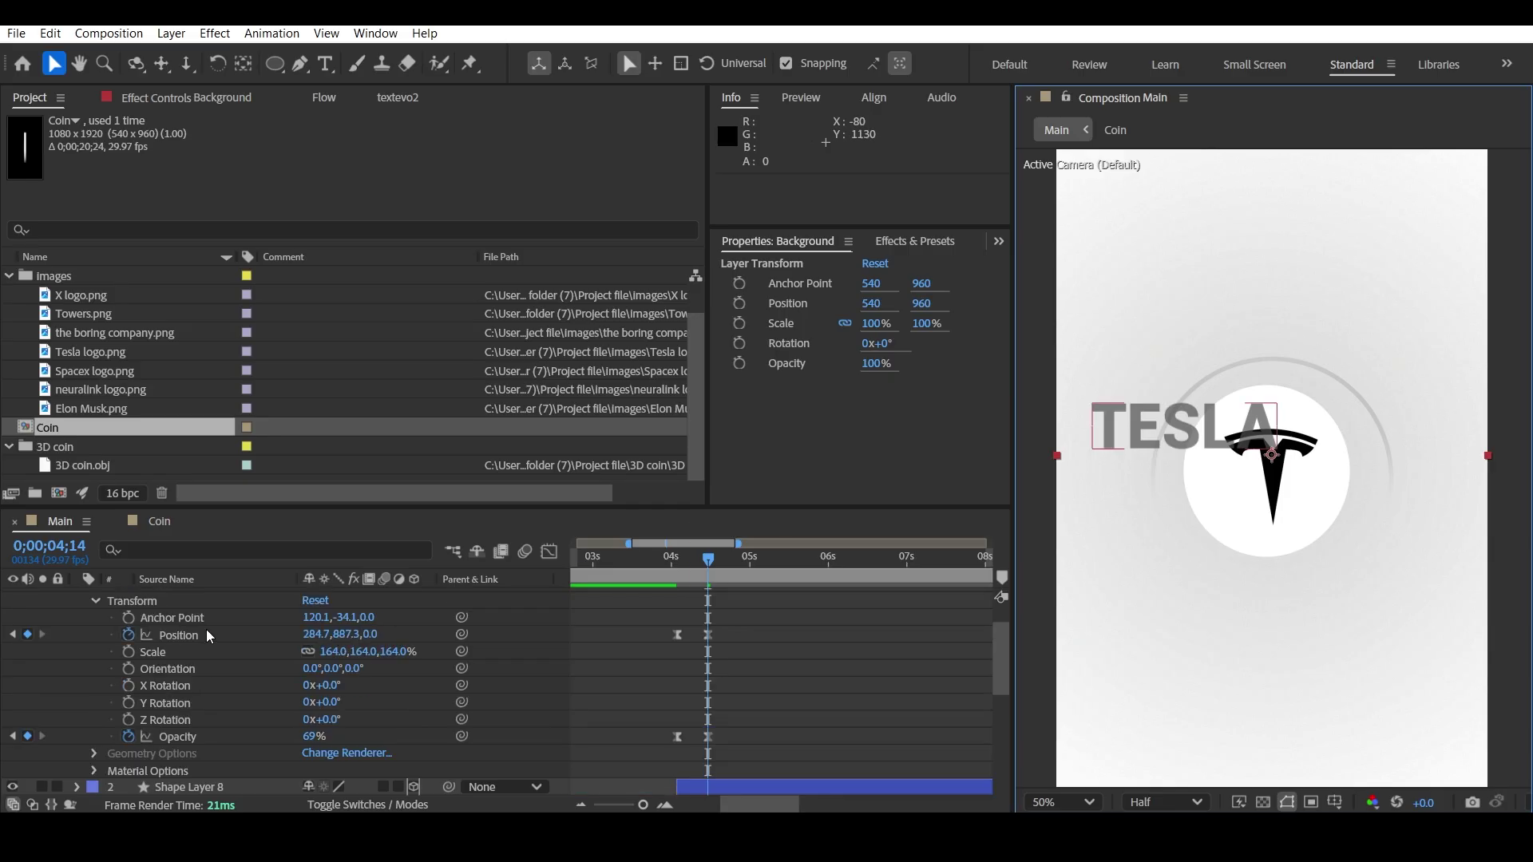
- Scale the TESLA text down to 111% and show its position alongside the scale
left_click(178, 596)
key("s")
left_click_drag(370, 623, 312, 614)
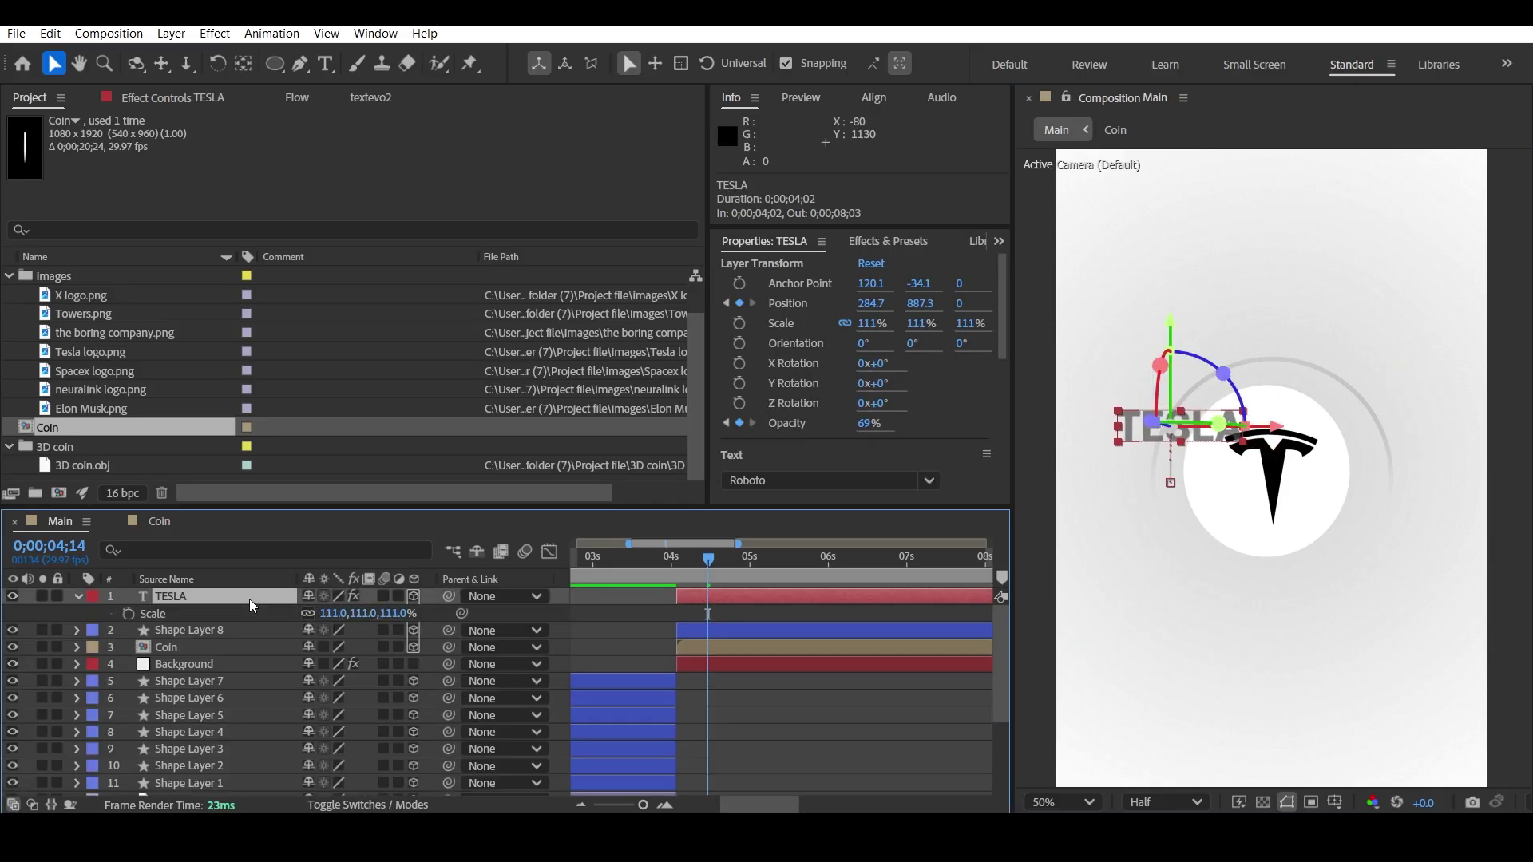
key("shift+p")
- Shift both TESLA position keyframes to place the text left of the ring at 109.7, 1023.3, and reduce its scale to 73%
left_click_drag(783, 615, 648, 626)
scroll(648, 626, "up", 2)
scroll(648, 625, "right", 2)
left_click_drag(313, 613, 188, 623)
mouse_move(368, 630)
left_mouse_down()
mouse_move(308, 629)
mouse_move(351, 629)
left_mouse_up()
key("ctrl+z")
left_click_drag(870, 607, 651, 625)
left_click_drag(343, 613, 446, 629)
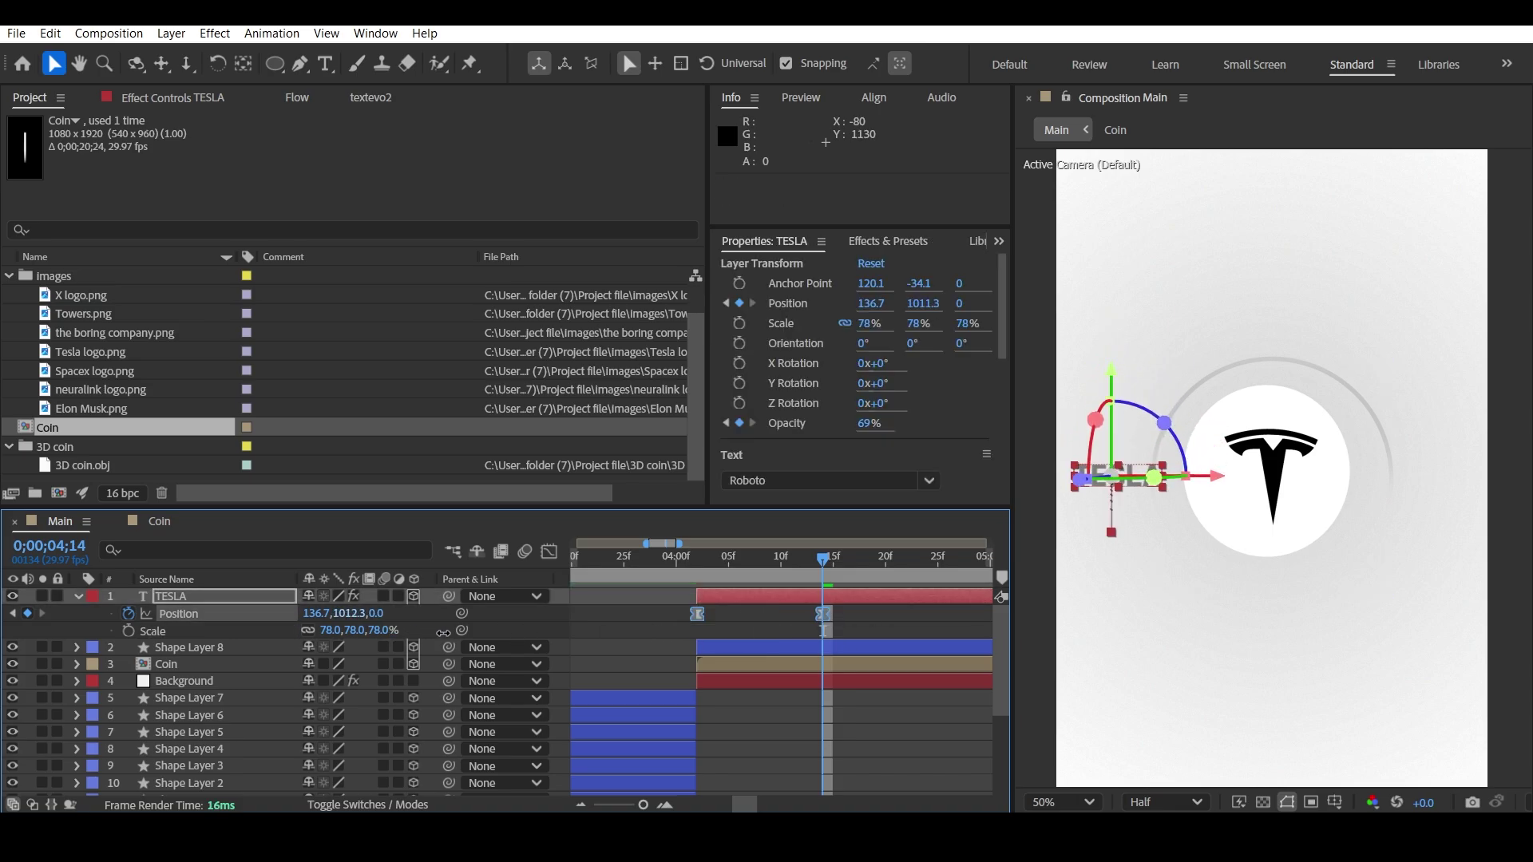
mouse_move(312, 617)
left_mouse_down()
mouse_move(296, 617)
mouse_move(348, 633)
mouse_move(311, 613)
mouse_move(369, 611)
mouse_move(318, 616)
left_mouse_up()
left_click(698, 614)
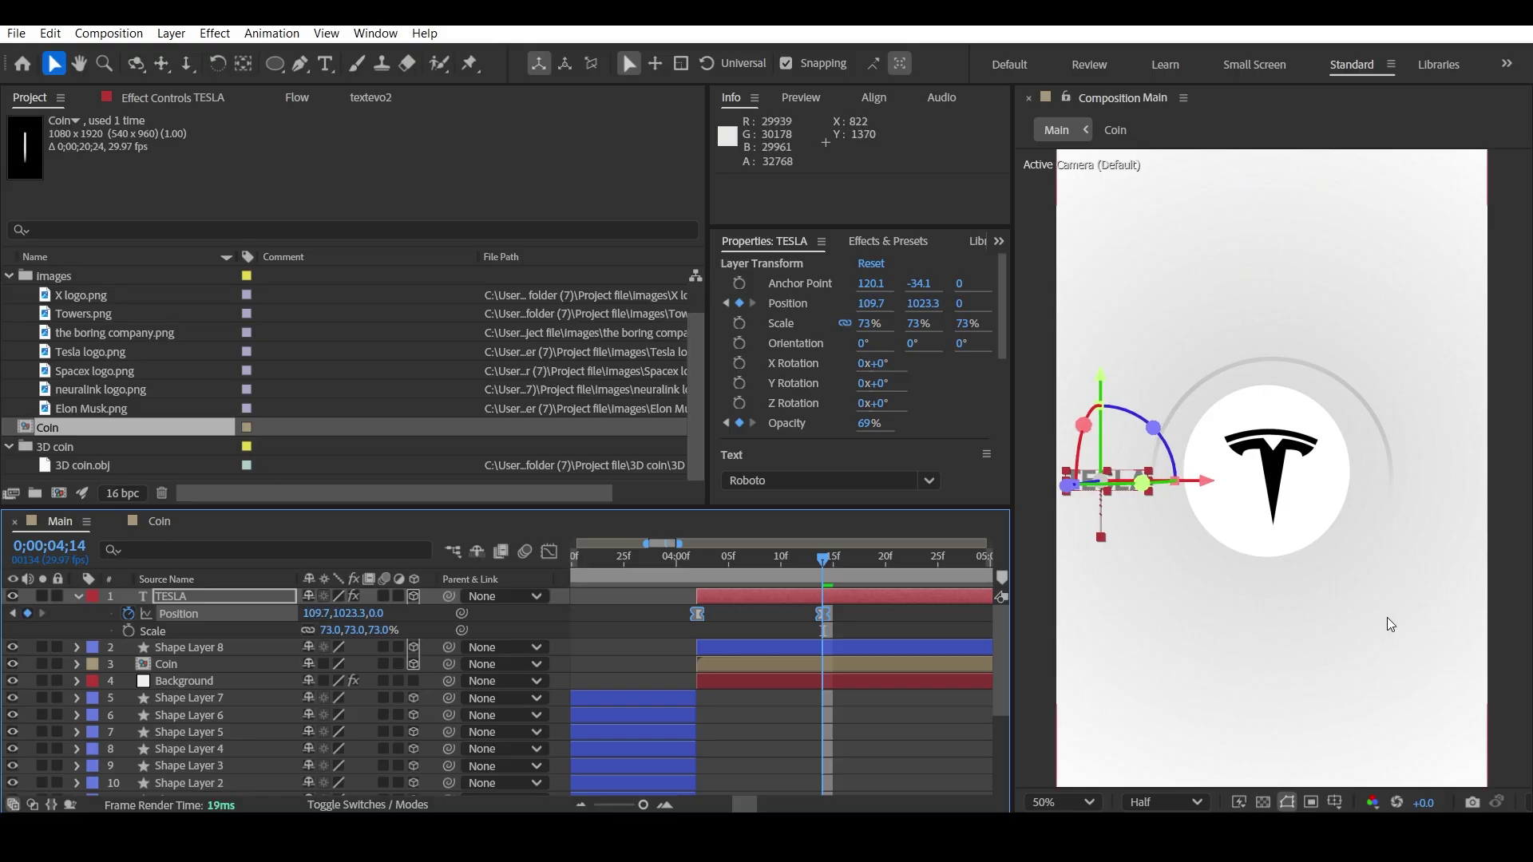
left_click(1506, 581)
- Set the TESLA layer's scale to 49% and deselect it
left_click(292, 612)
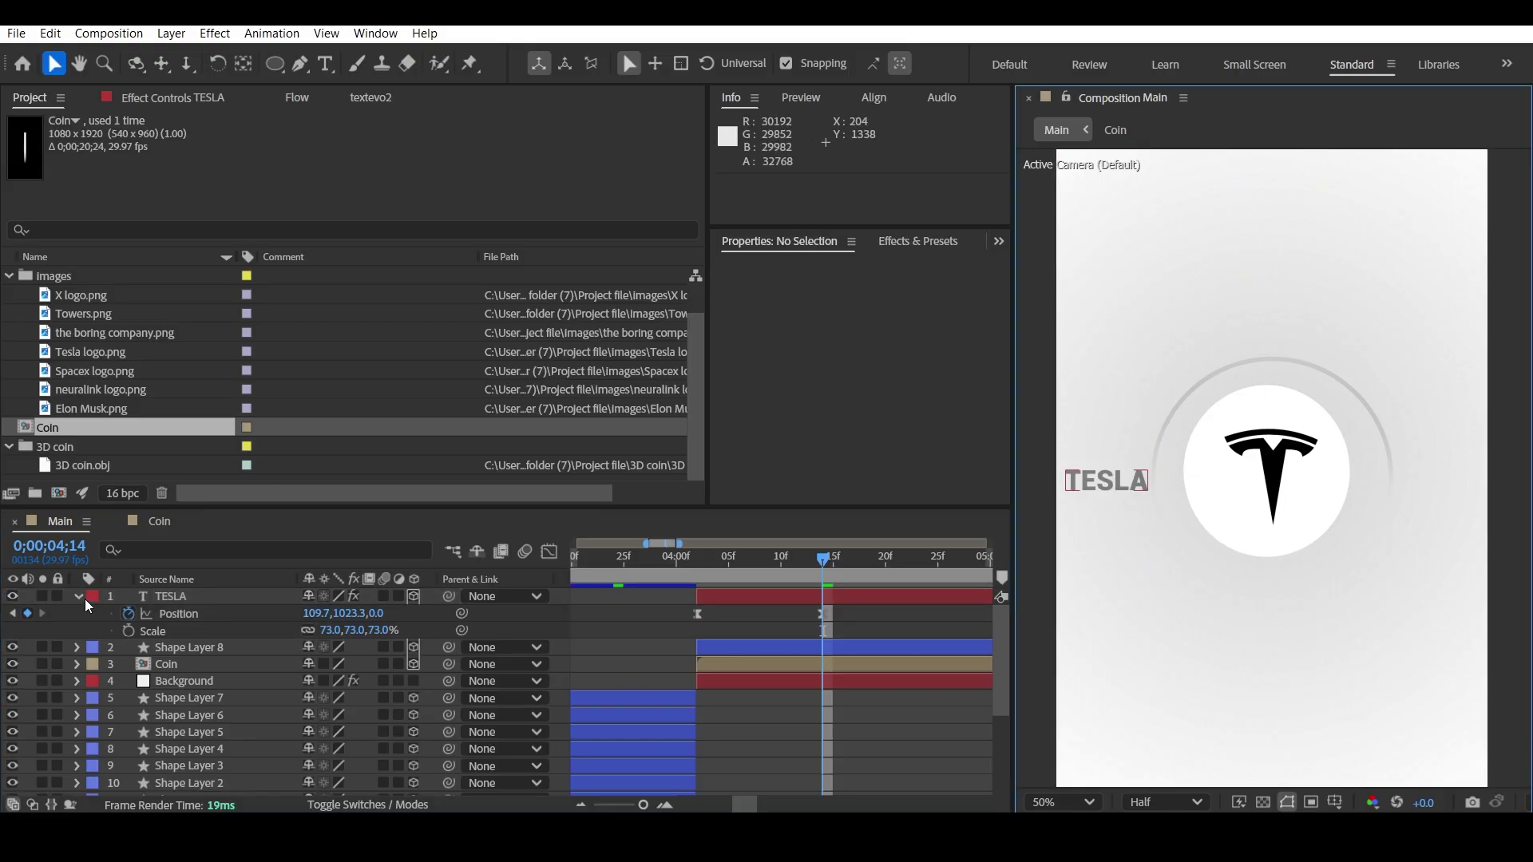
left_click(127, 600)
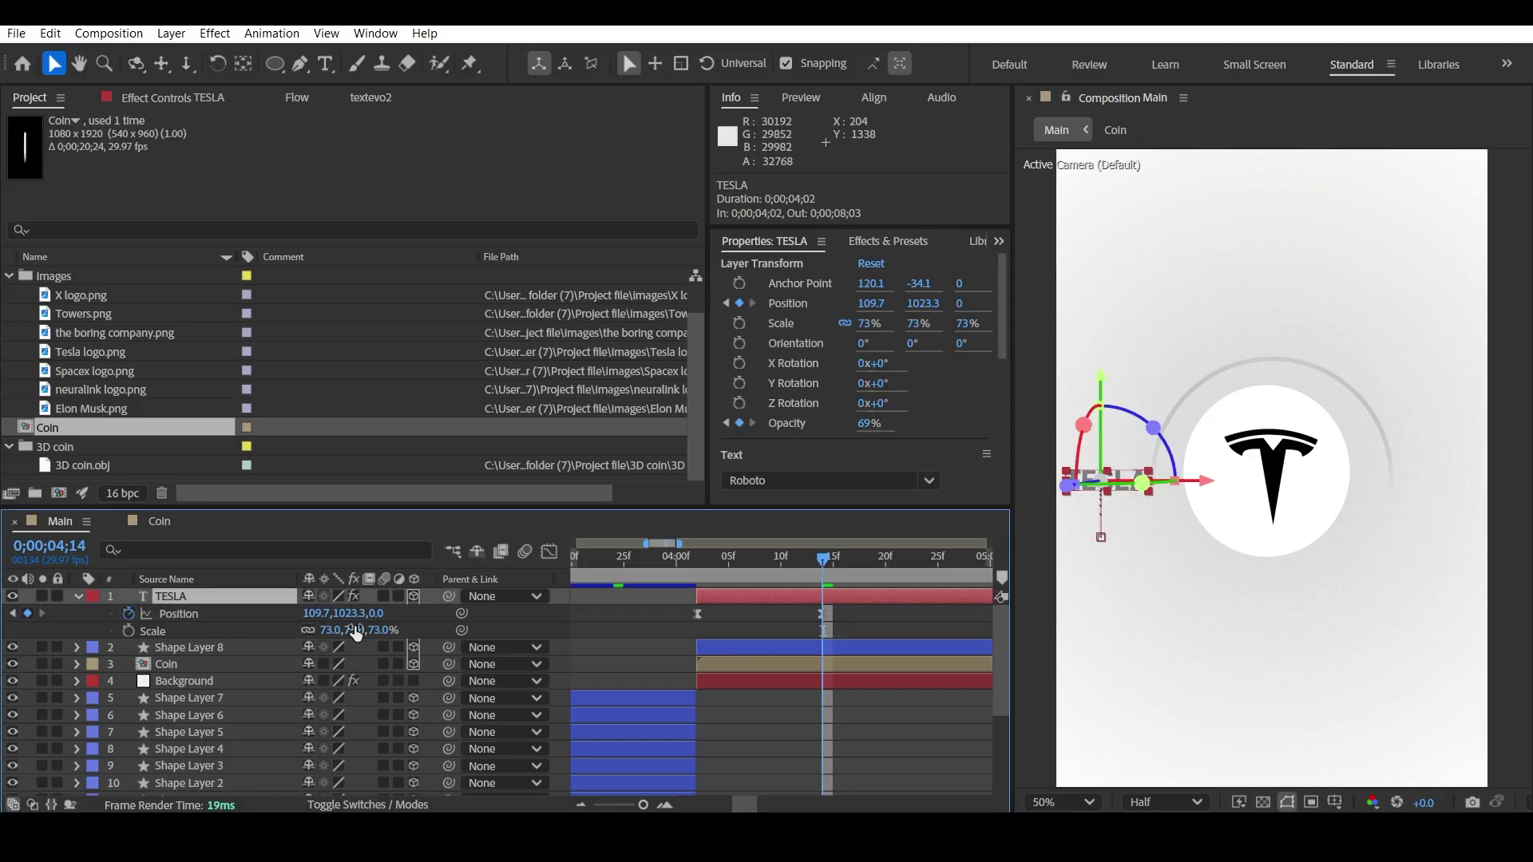
mouse_move(356, 631)
left_mouse_down()
mouse_move(323, 631)
mouse_move(364, 631)
left_mouse_up()
left_click(1522, 452)
left_click(1519, 469)
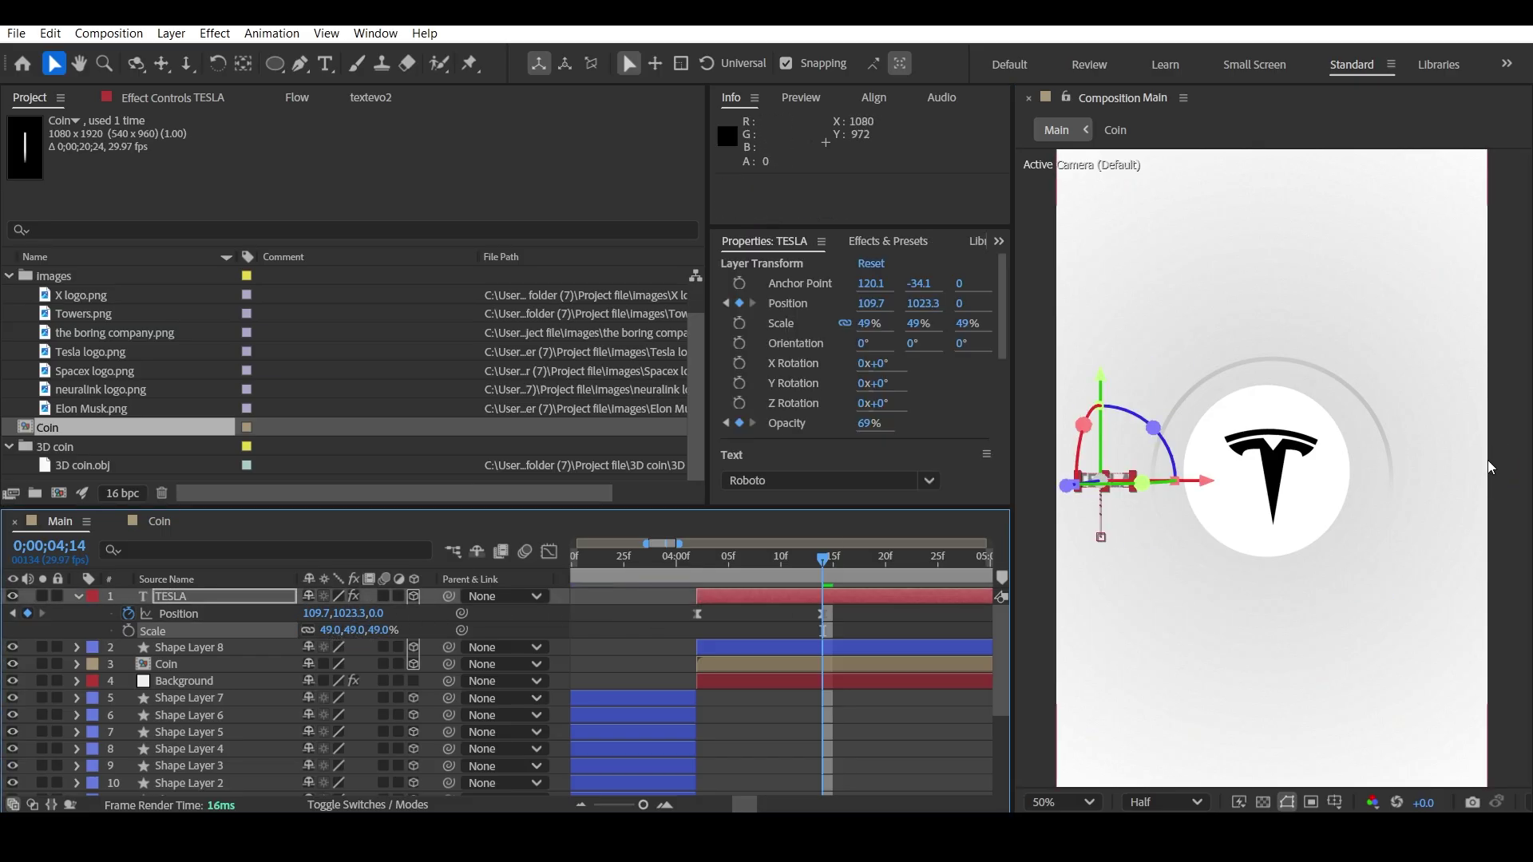
left_click(185, 680)
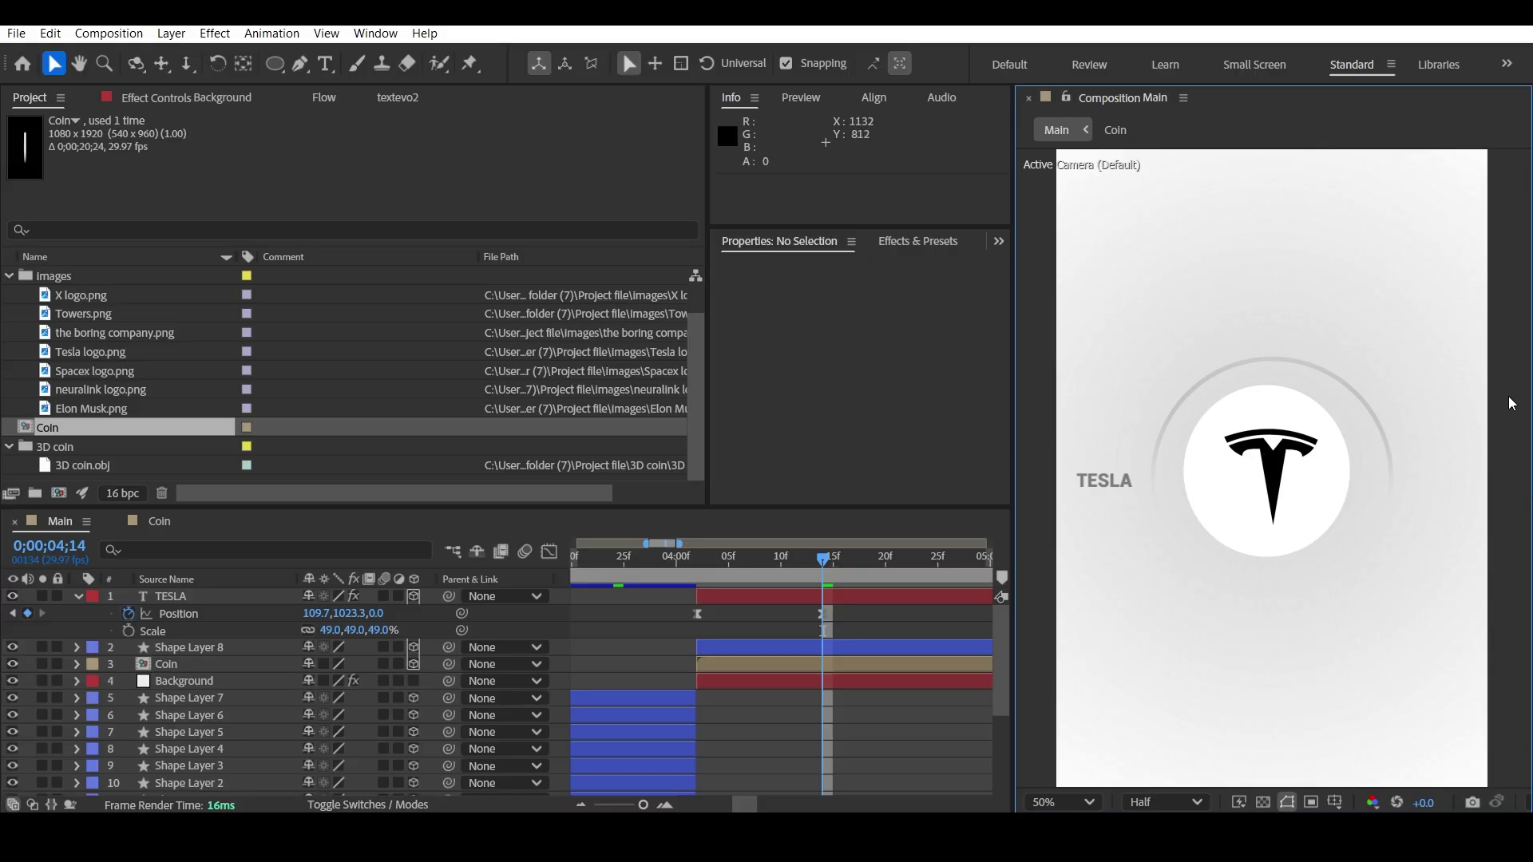
left_click(1509, 411)
- Retype the text beside the coin as "Tesla" with only the first letter capitalised
left_click(1102, 480)
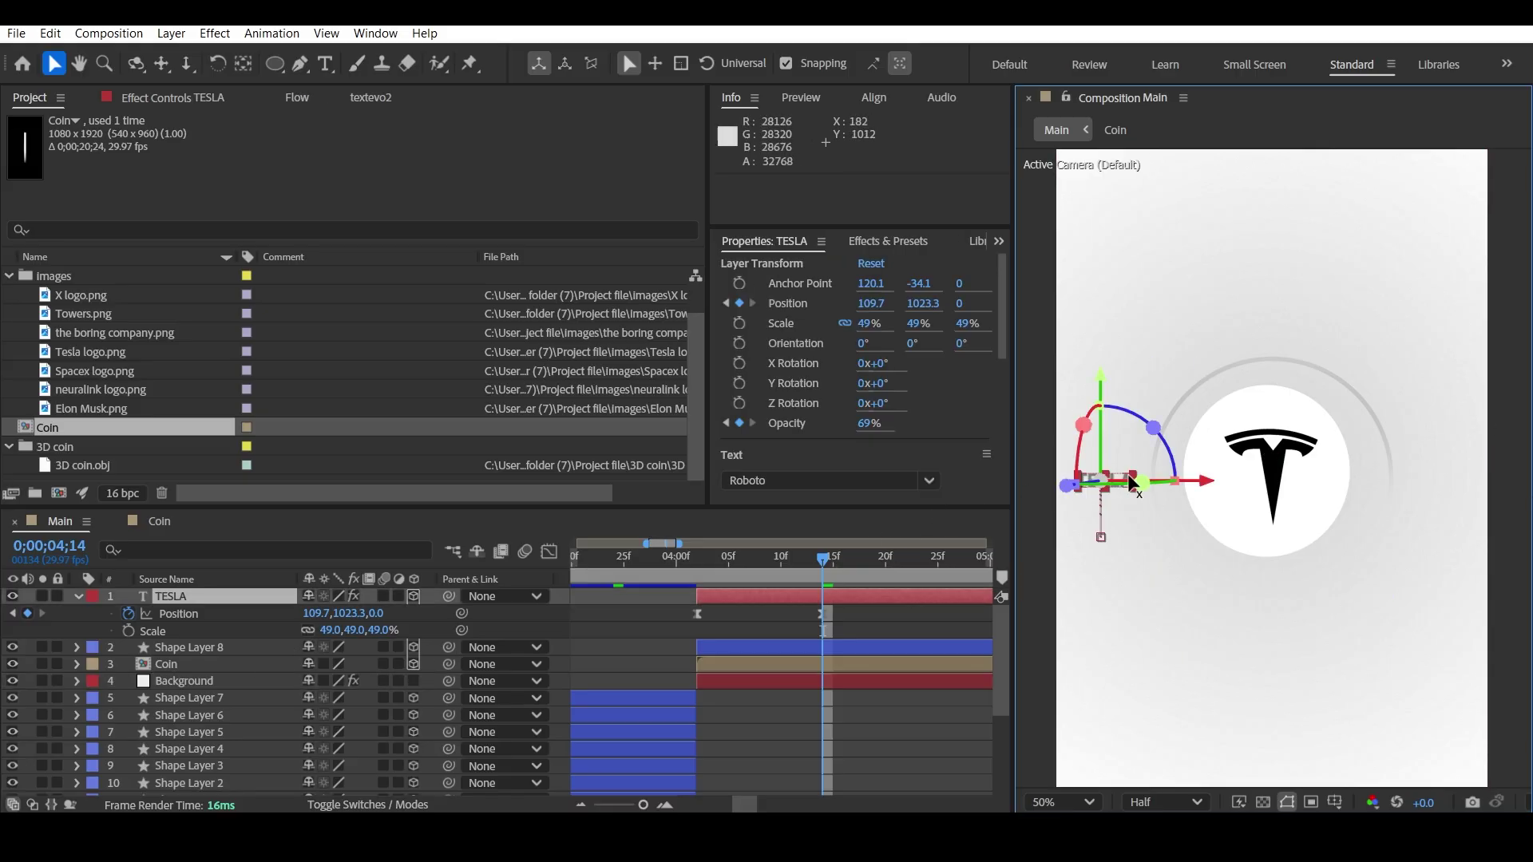
scroll(1125, 483, "up", 4)
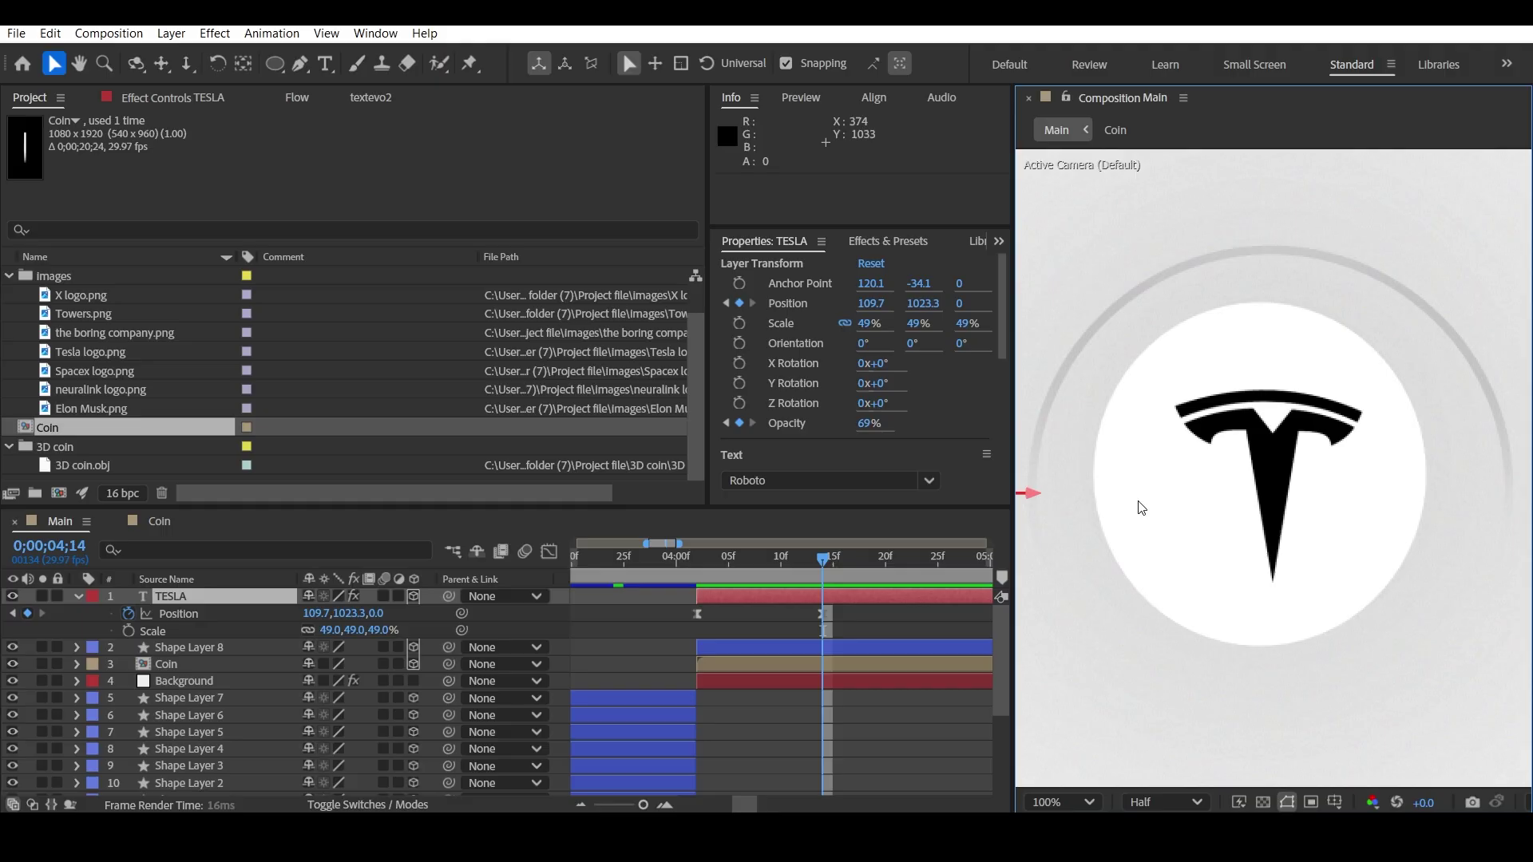
double_click(1230, 527)
type("Ts")
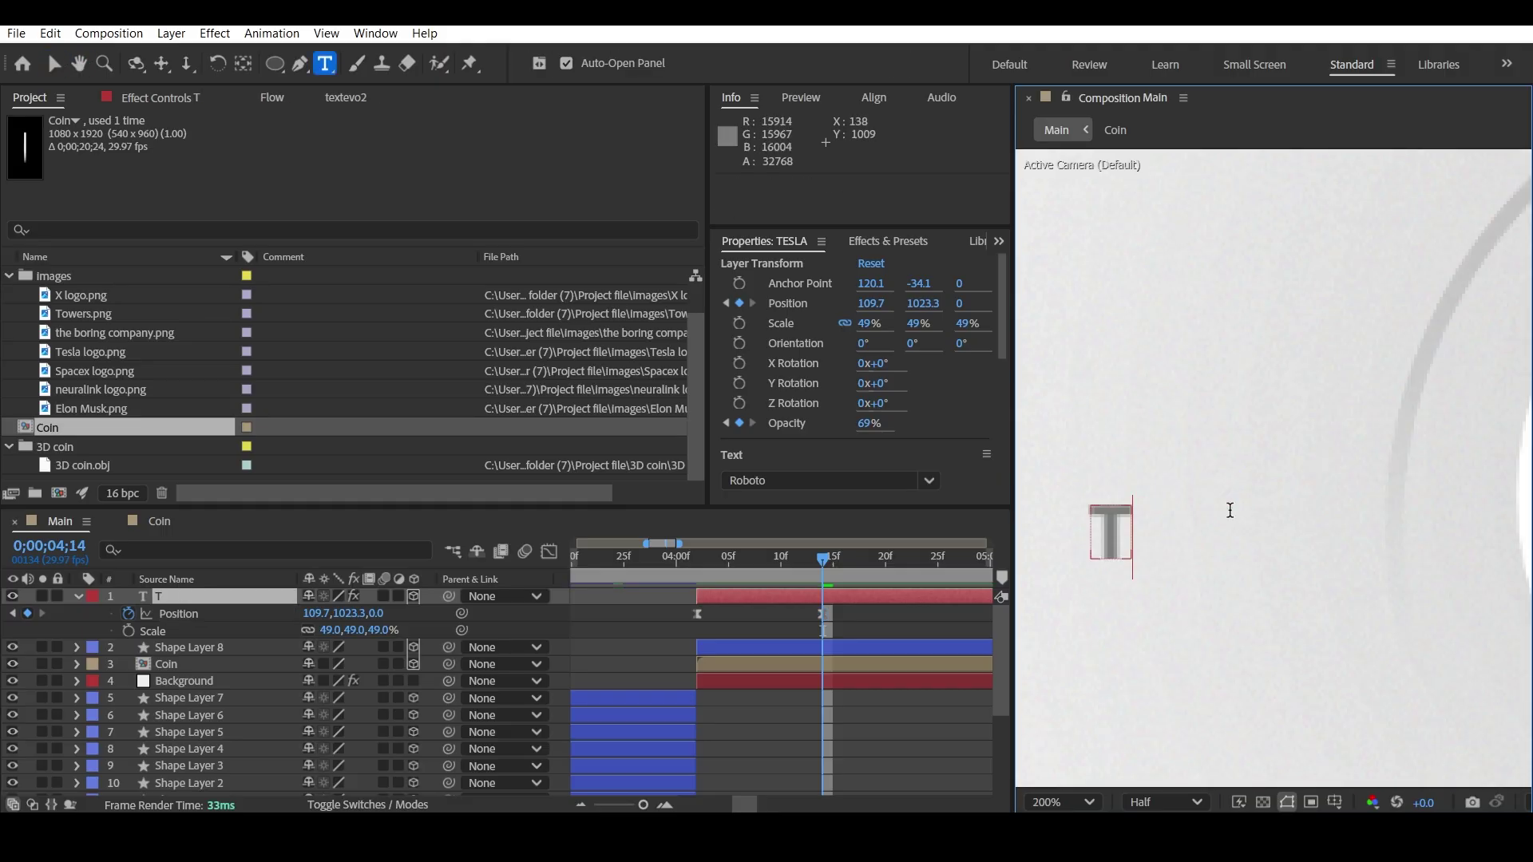
key("BackSpace")
key("BackSpace")
key("BackSpace")
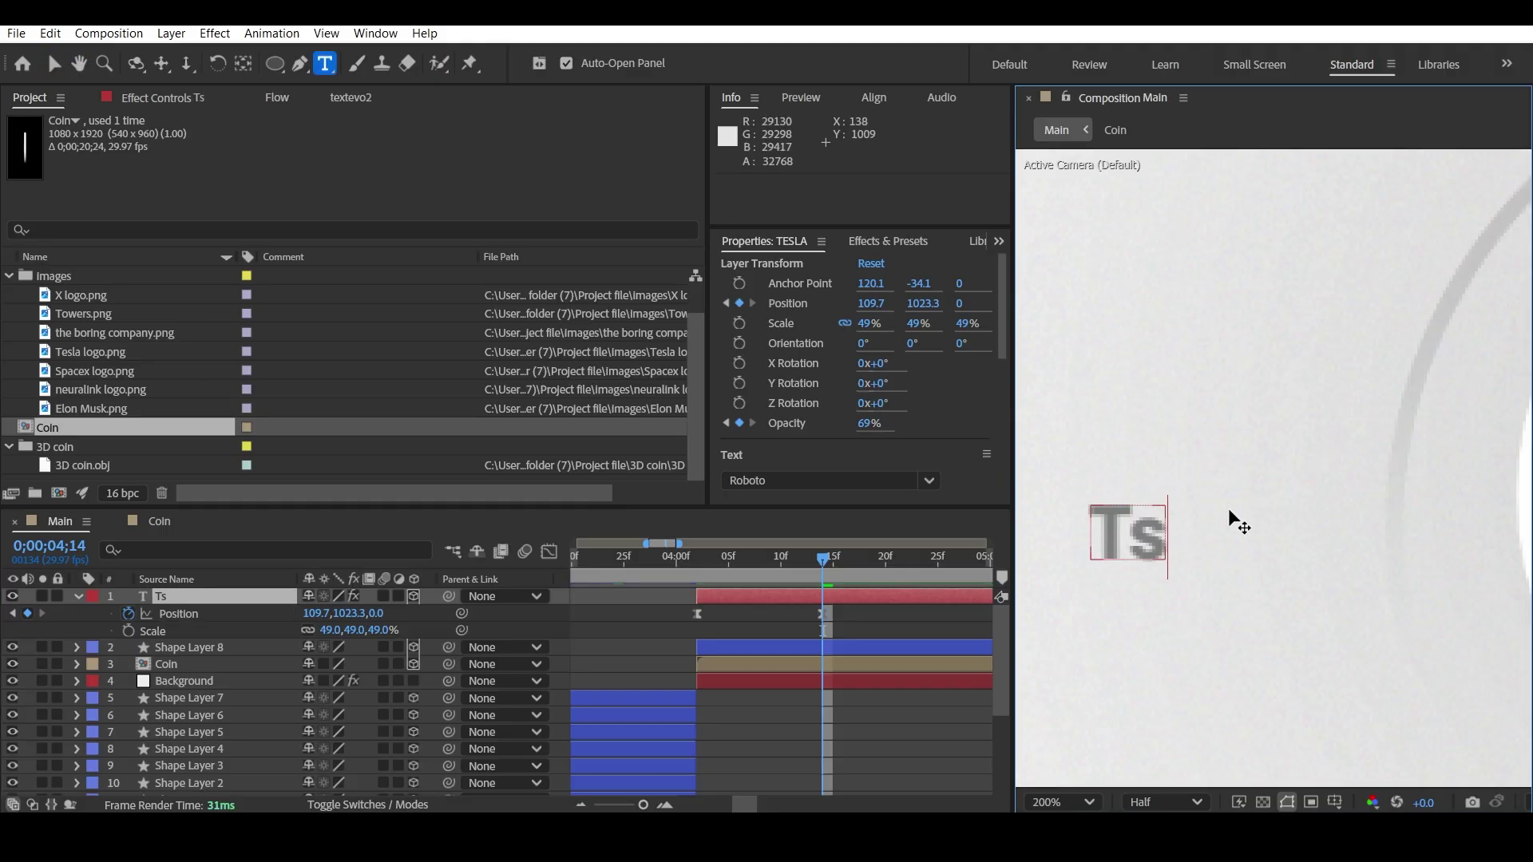
type("esla")
scroll(1229, 512, "down", 4)
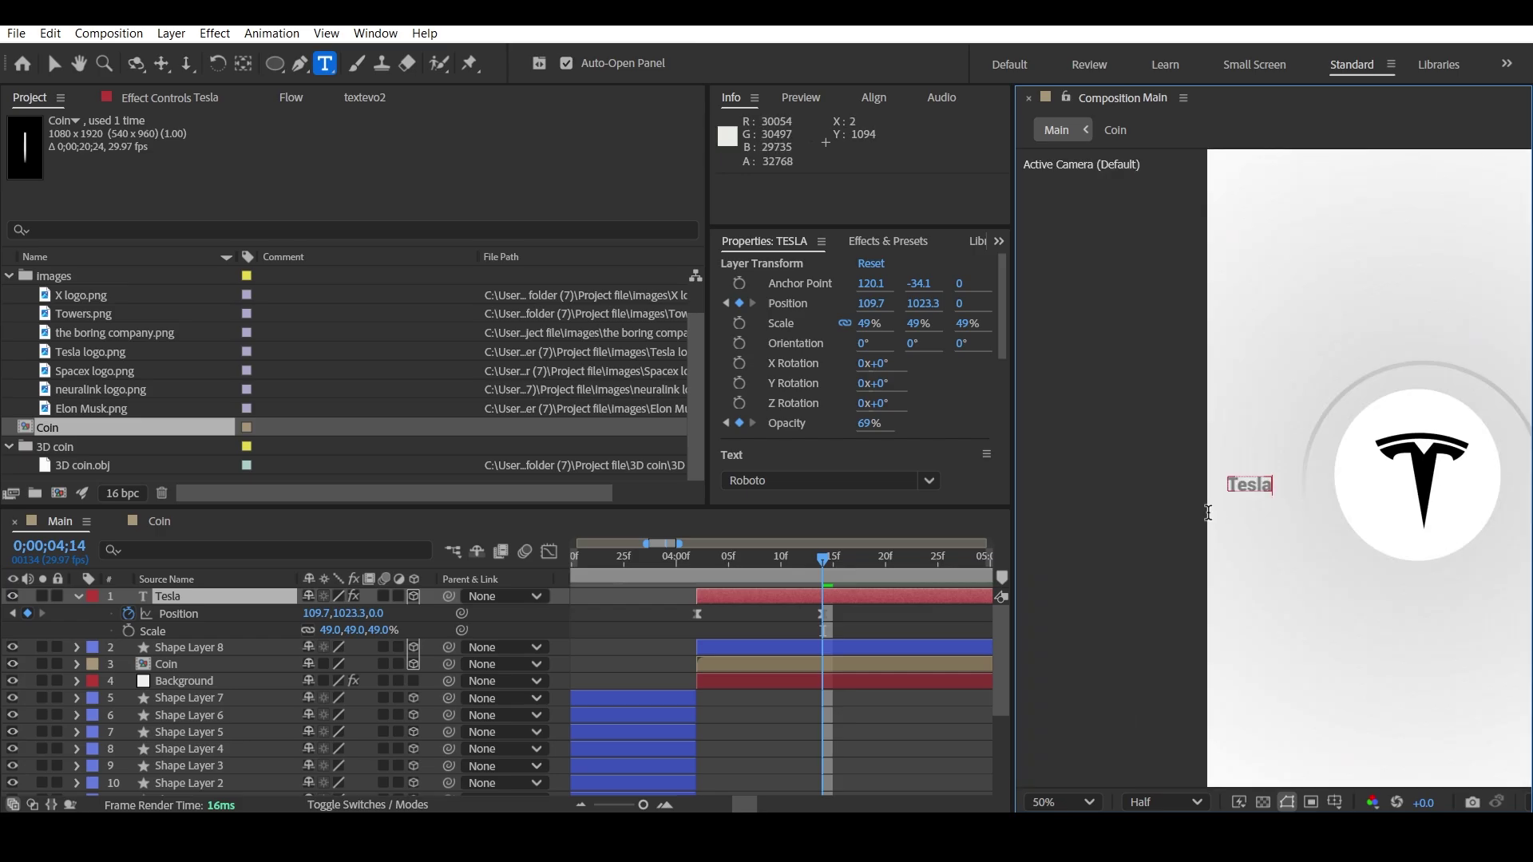
key("Escape")
key("v")
left_click(1152, 559)
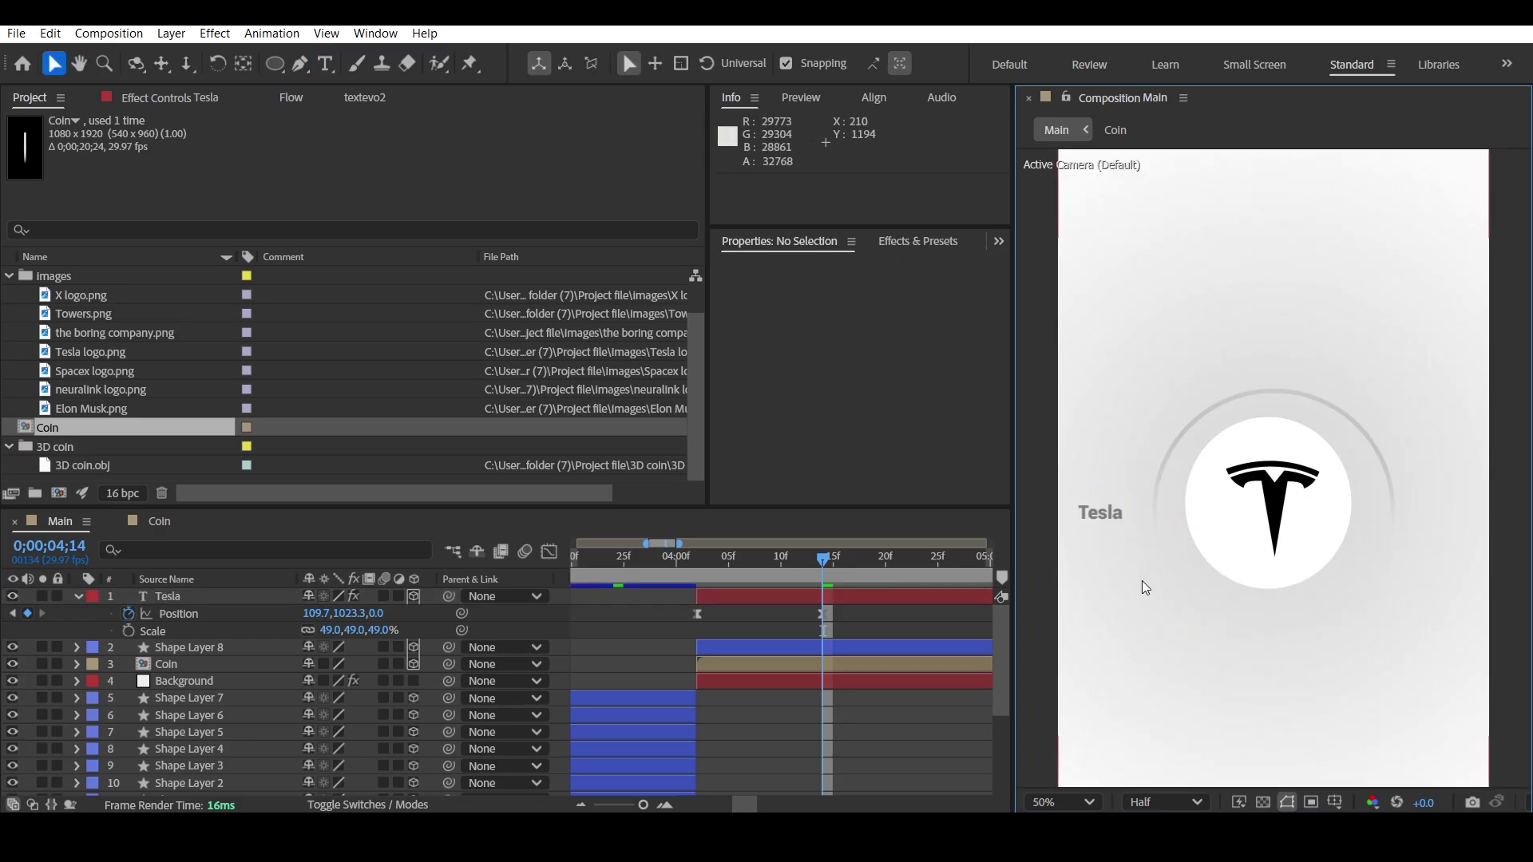
- Nudge the Tesla text up 2 pixels and set its scale to 56%
scroll(1143, 582, "up", 3)
scroll(1176, 541, "down", 1)
left_click(1142, 501)
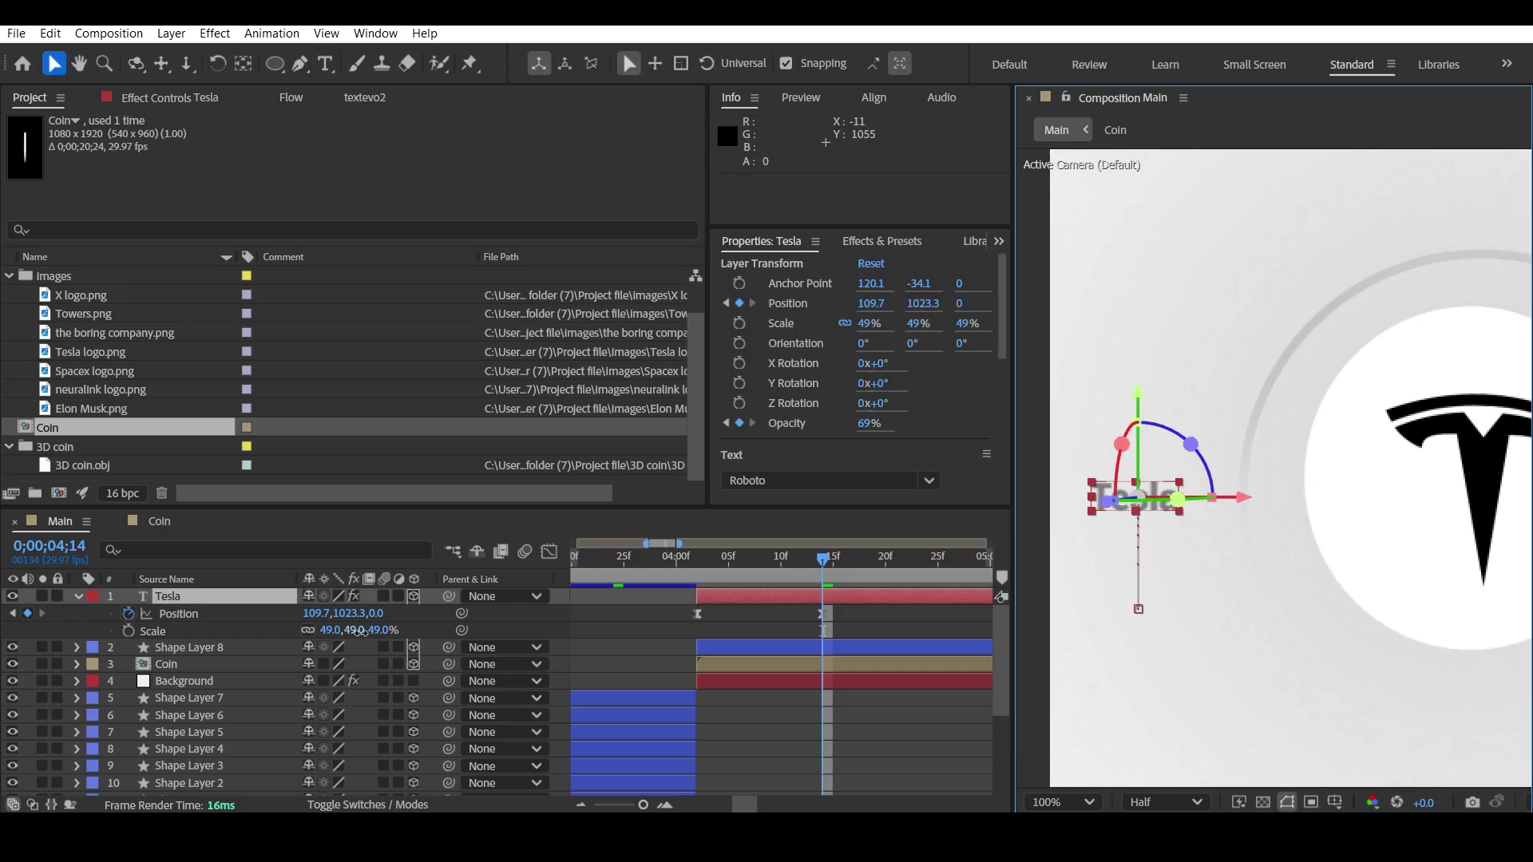
key("Up")
key("Up")
left_click_drag(359, 631, 478, 628)
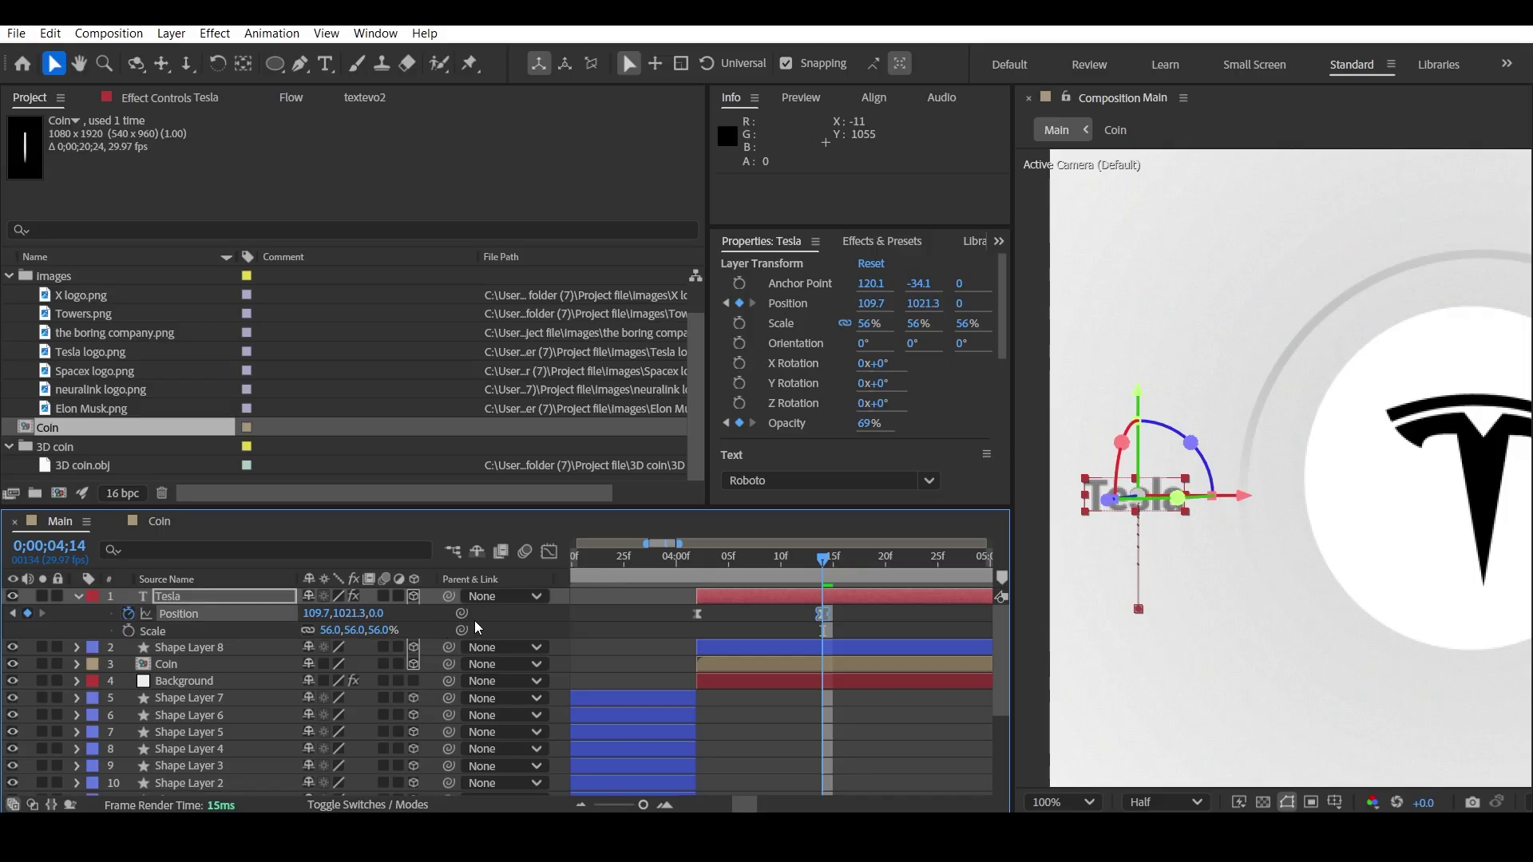
- Select both Tesla position keyframes and nudge the text right and slightly down to 131.7, 1023.3
left_click(658, 616)
left_click(178, 613)
key("shift+Right")
key("shift+Right")
key("Down")
key("Down")
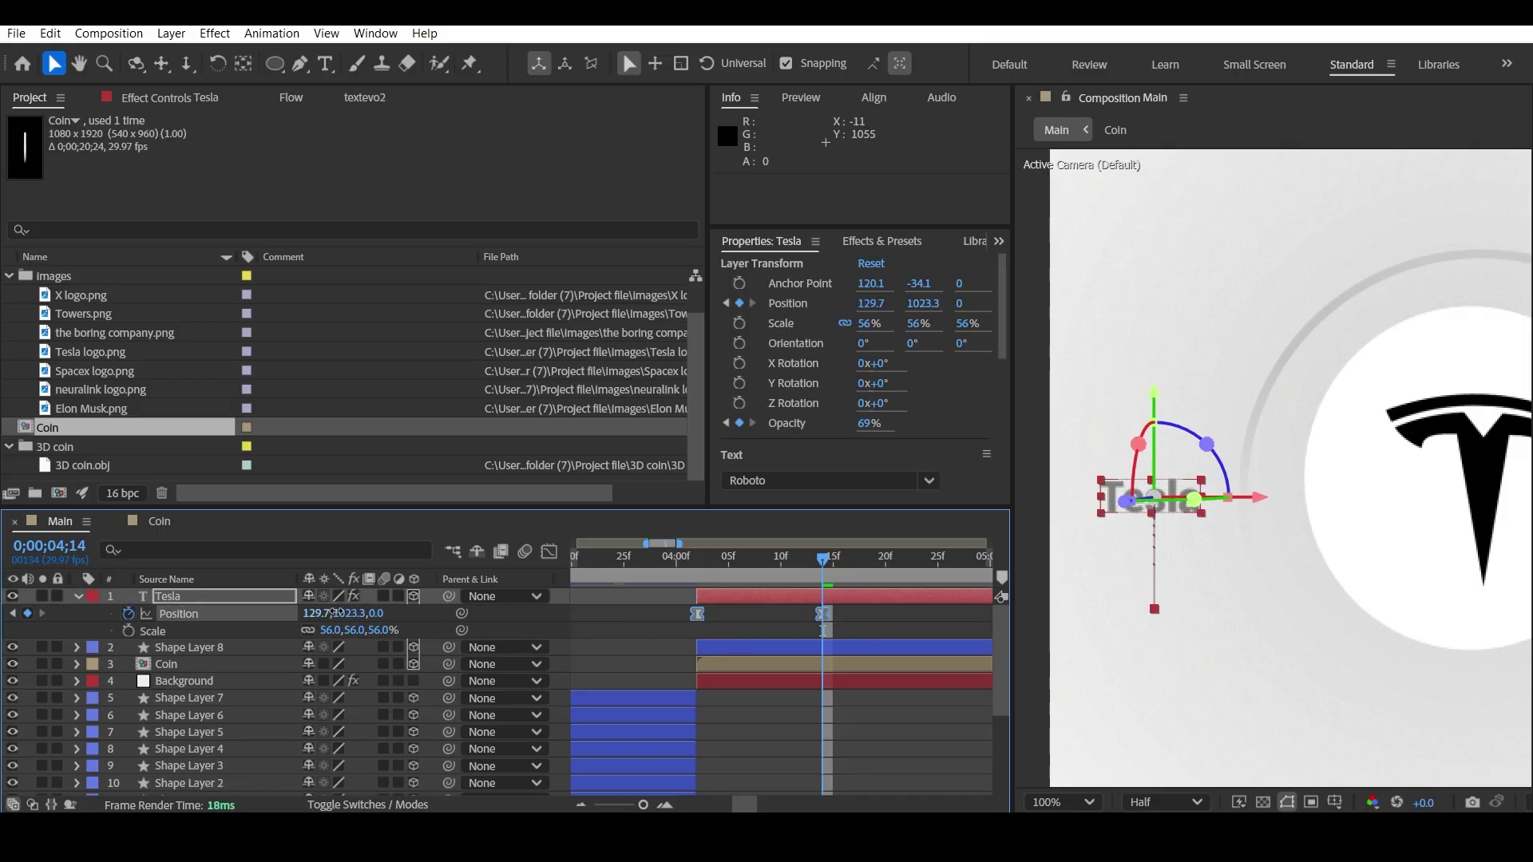
key("Right")
key("Right")
- Expand the Tesla layer's transform properties and raise its opacity keyframe at 0;00;04;14 to 80%
left_click(112, 599)
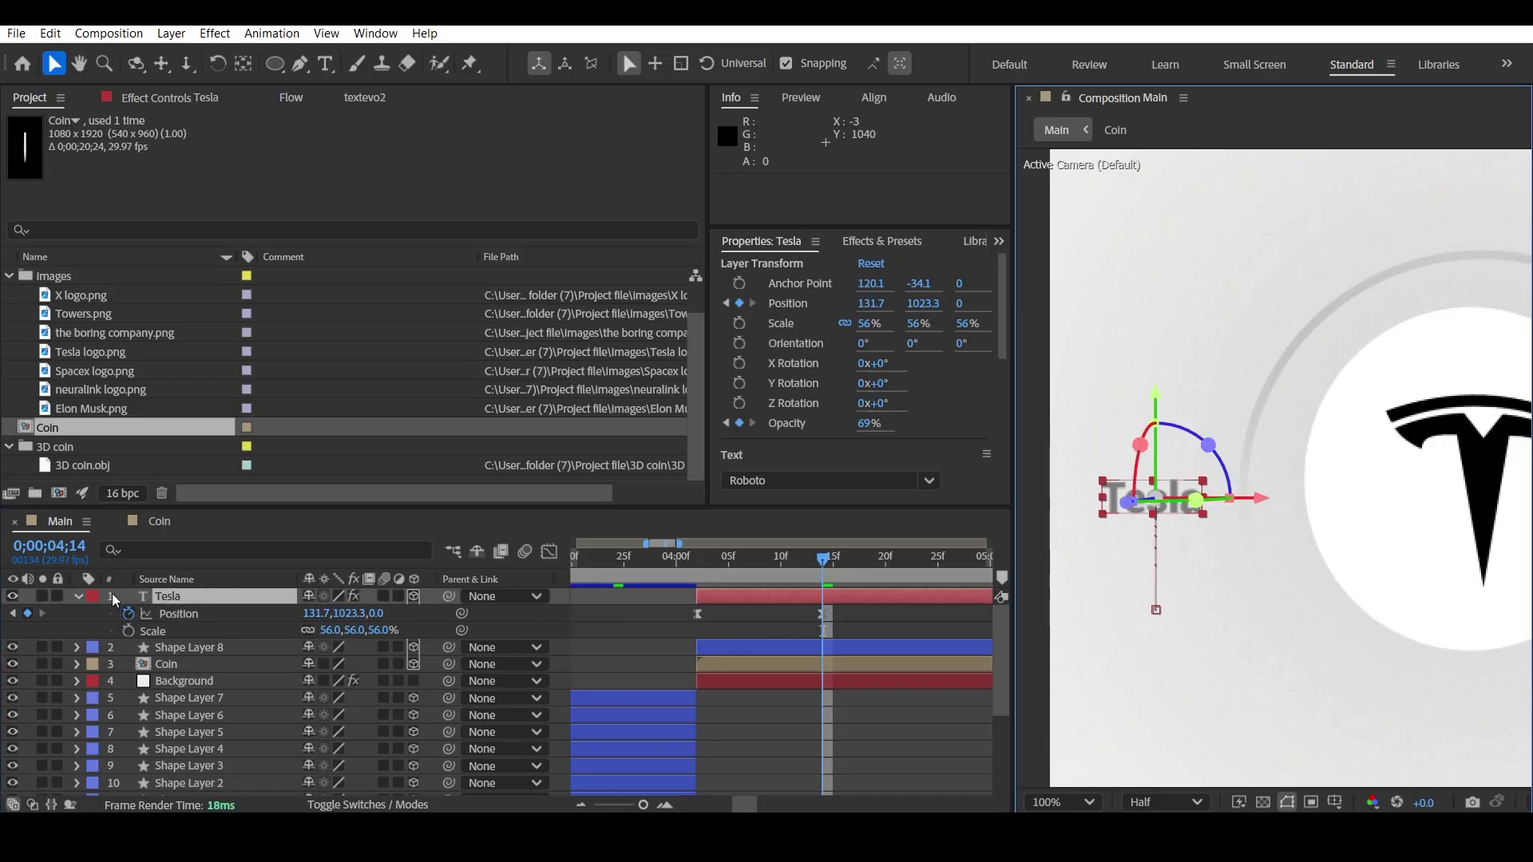
double_click(80, 598)
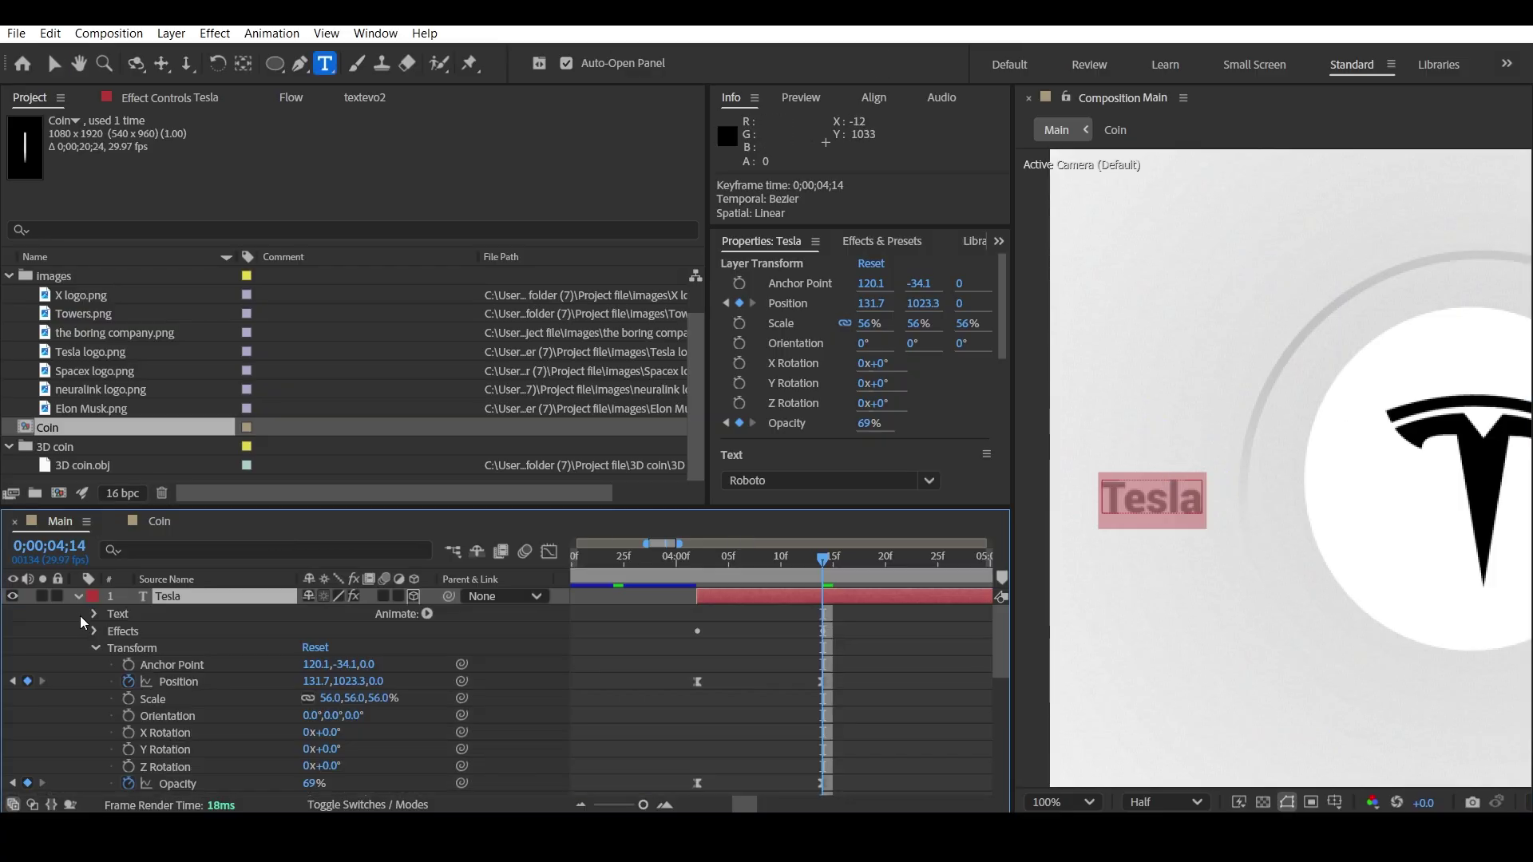
scroll(260, 711, "down", 3)
left_click_drag(312, 733, 319, 733)
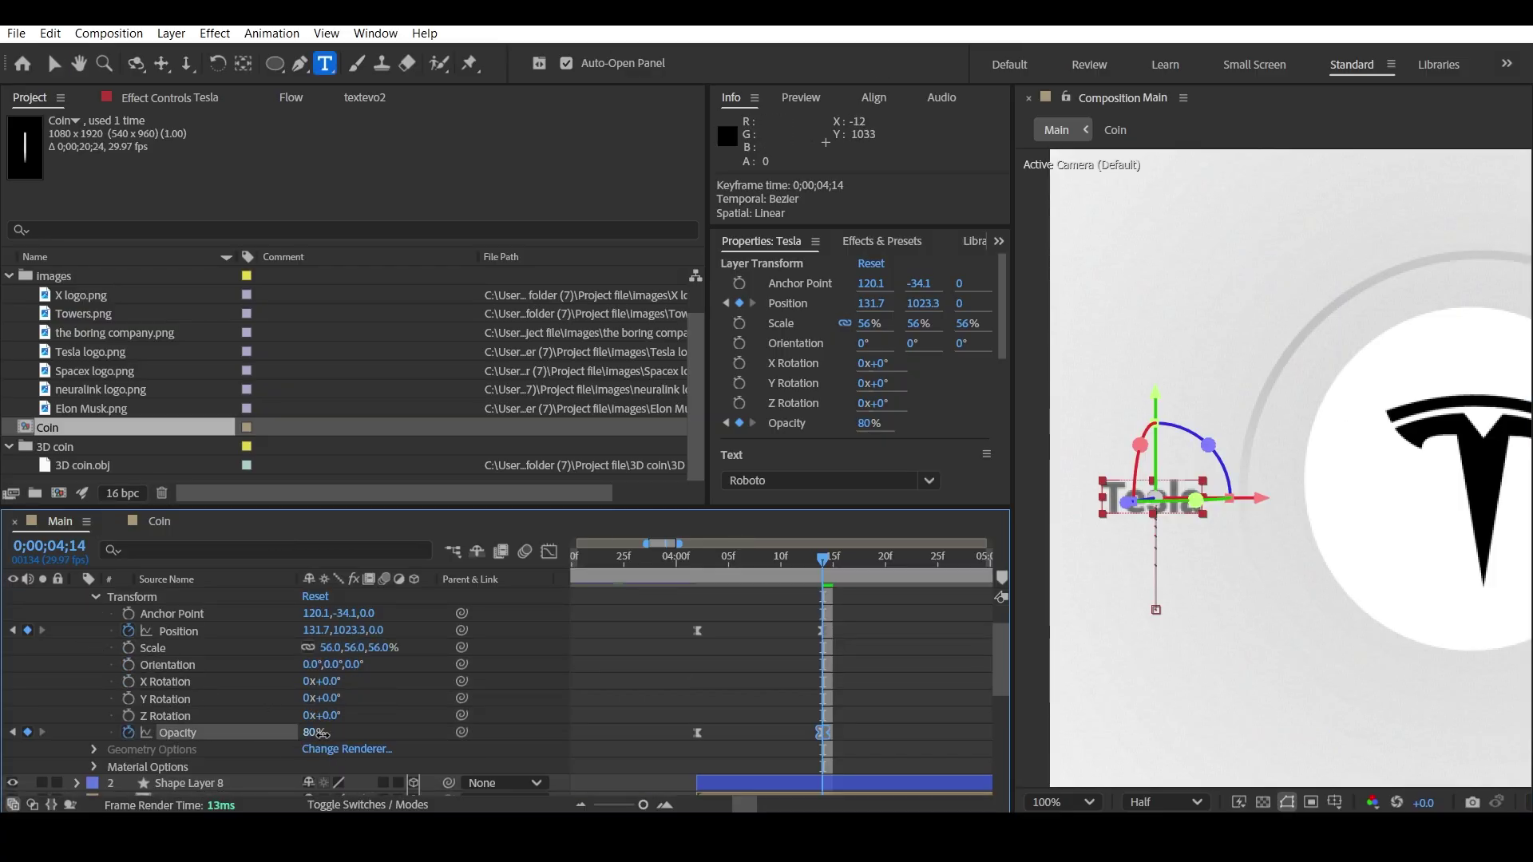
key("comma")
key("comma")
left_click(1098, 511)
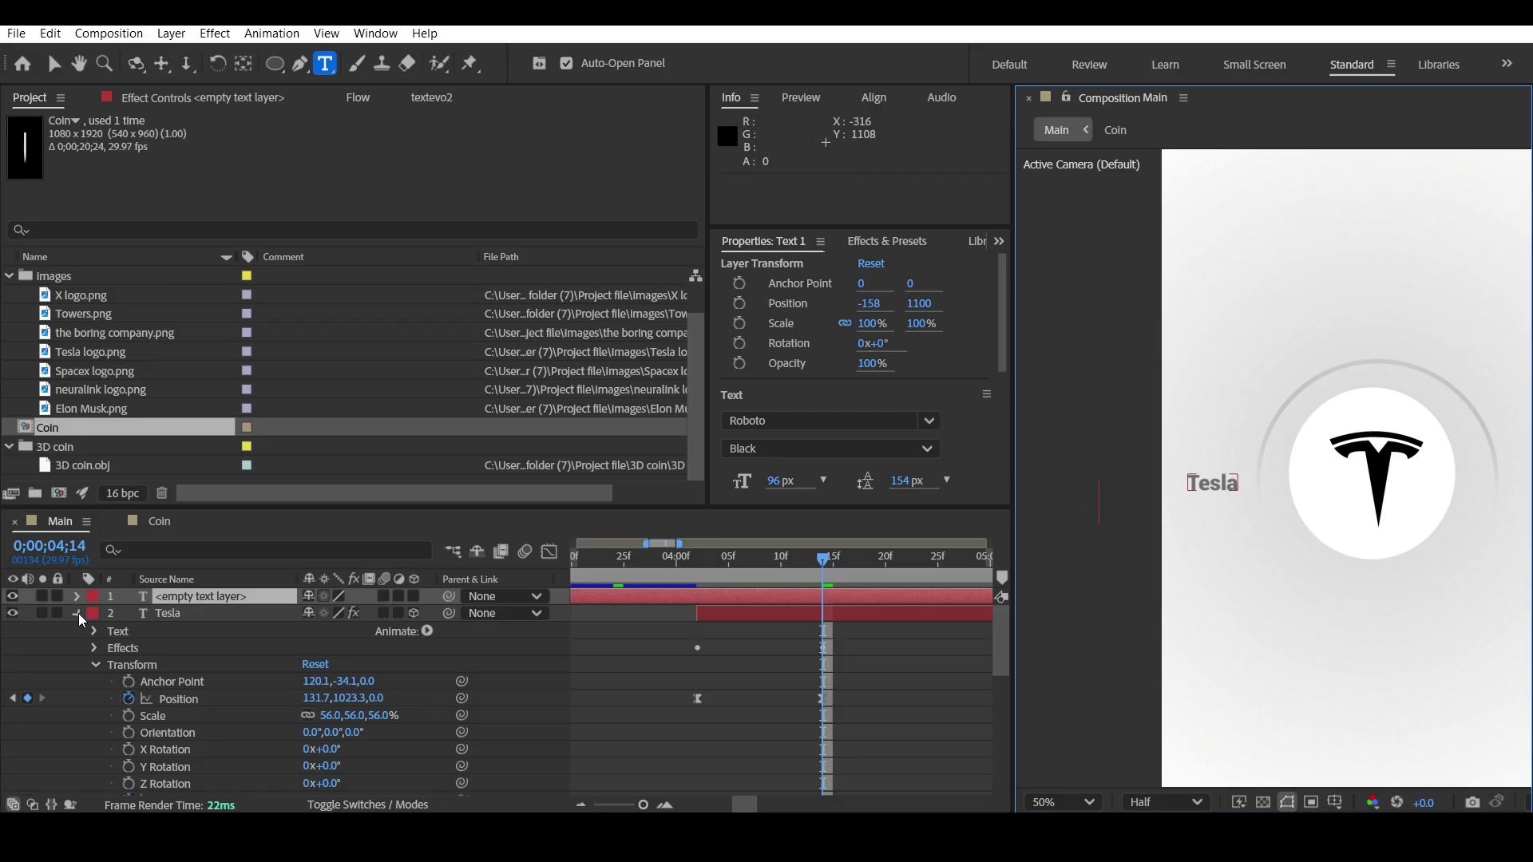
- Discard the empty text layer, start the Tesla layer at 0;00;04;06 and play back its entrance
key("Escape")
key("v")
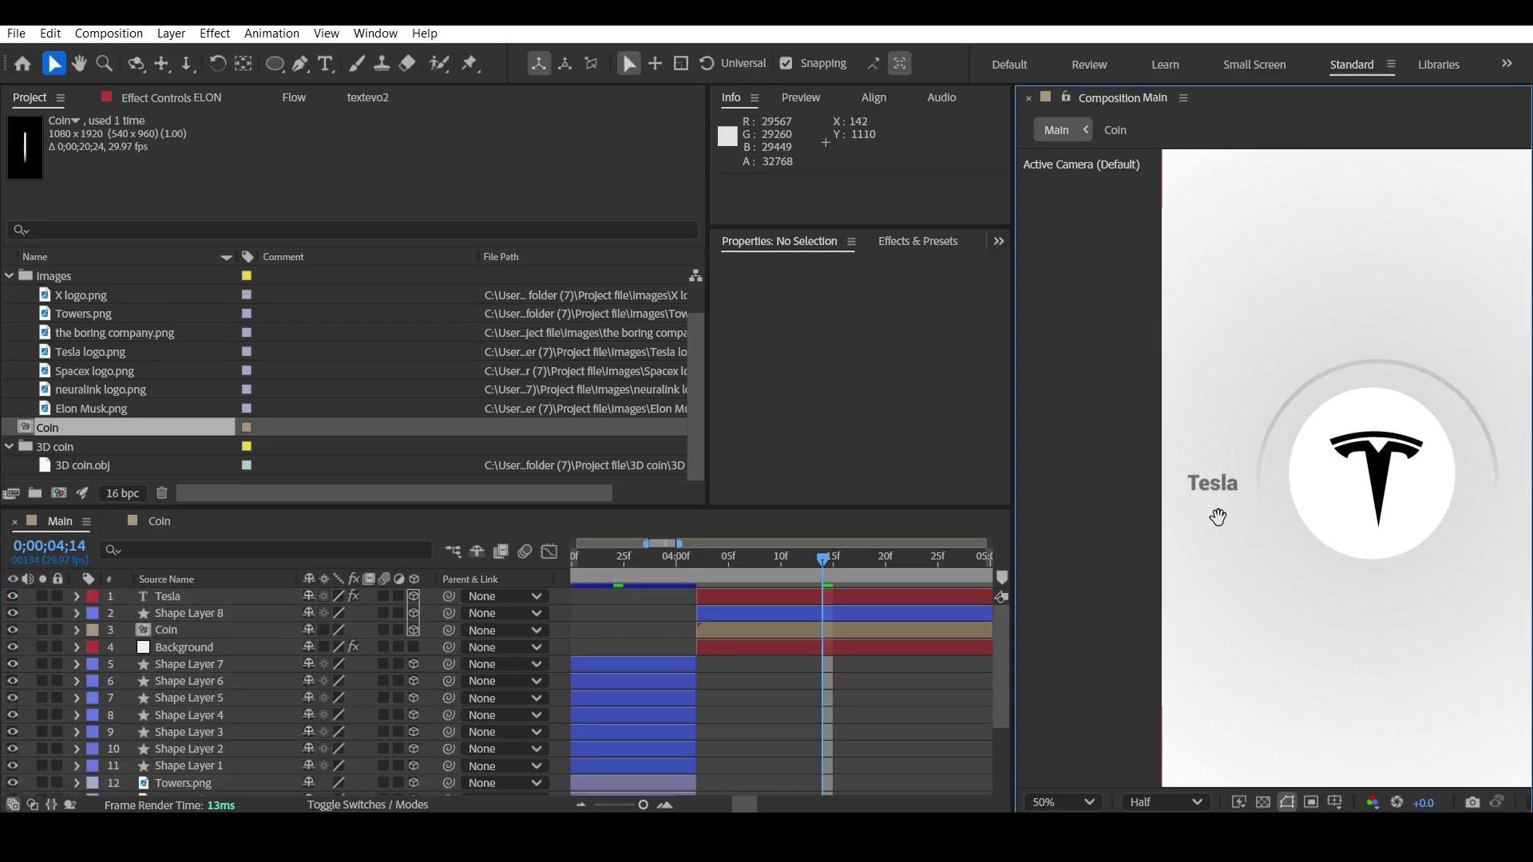
left_click(673, 560)
left_click_drag(672, 562, 788, 563)
left_click(817, 712)
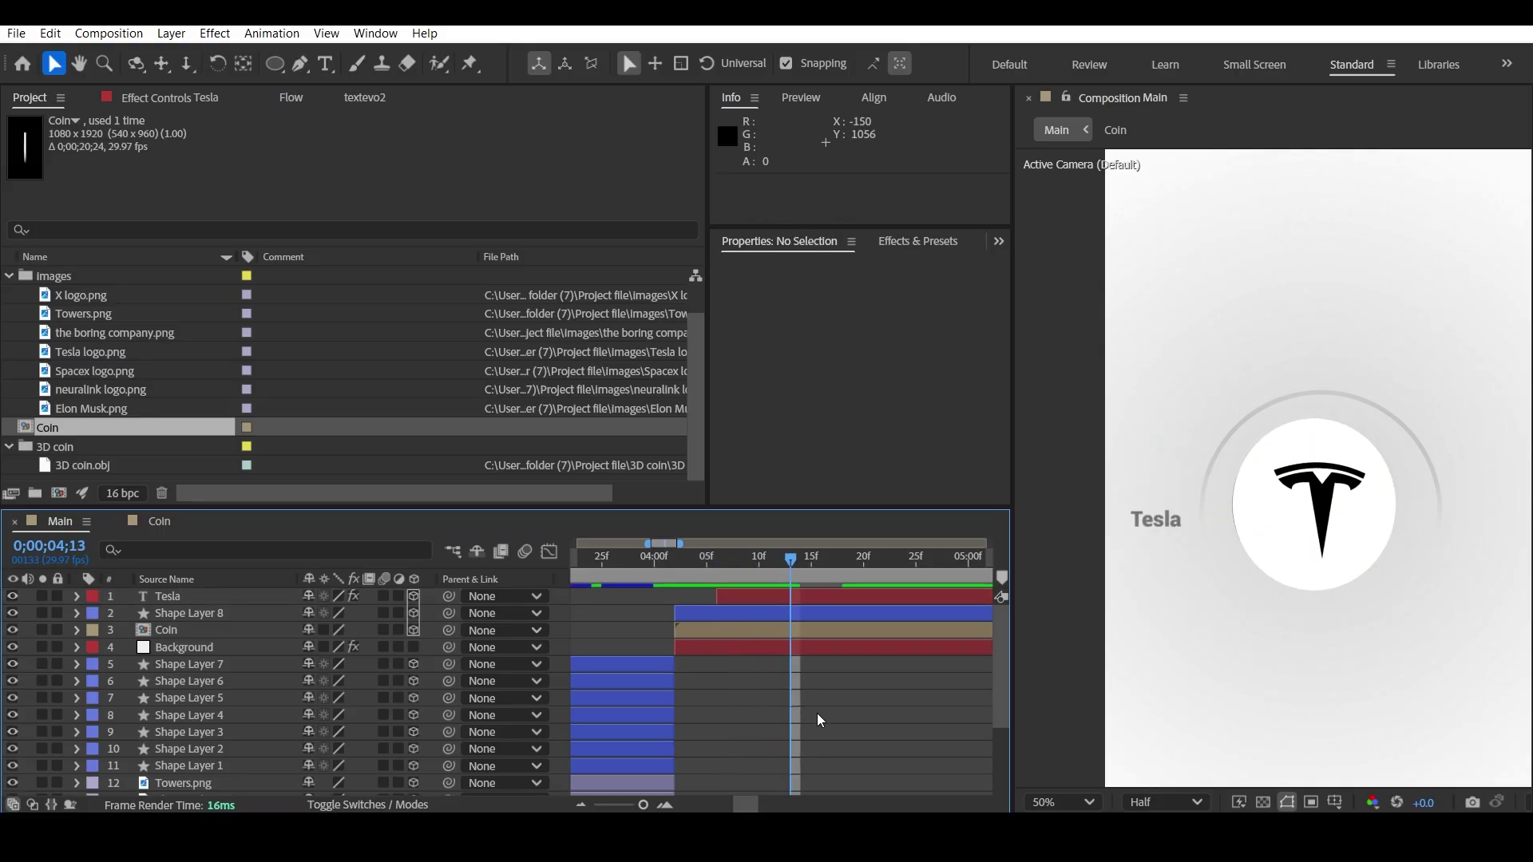
left_click(669, 565)
key("space")
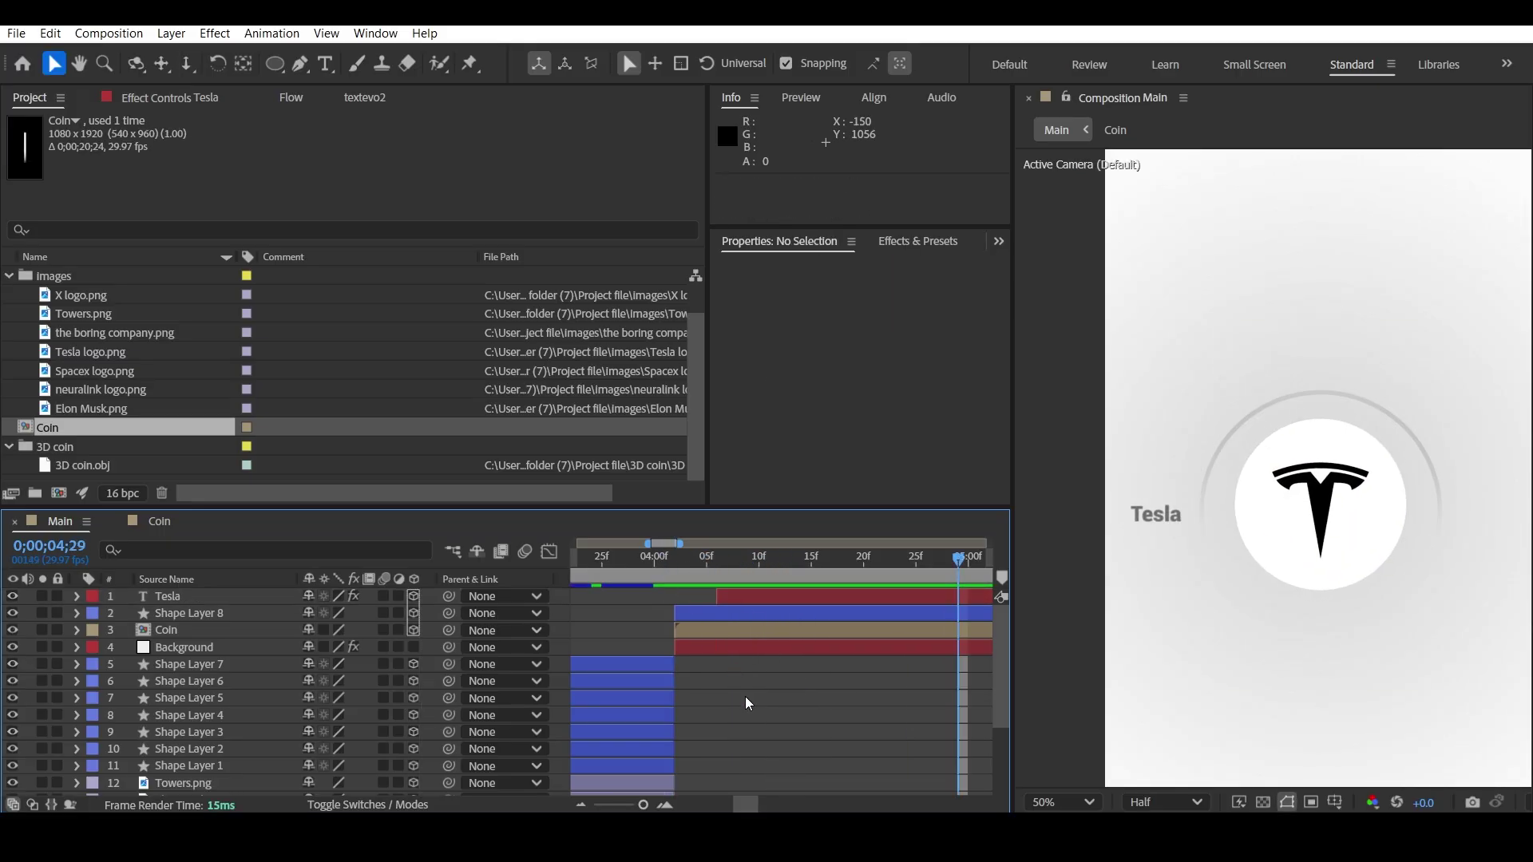
- Duplicate the Tesla text layer and shift the copy in time so it starts at 0;00;05;01
scroll(745, 696, "down", 5)
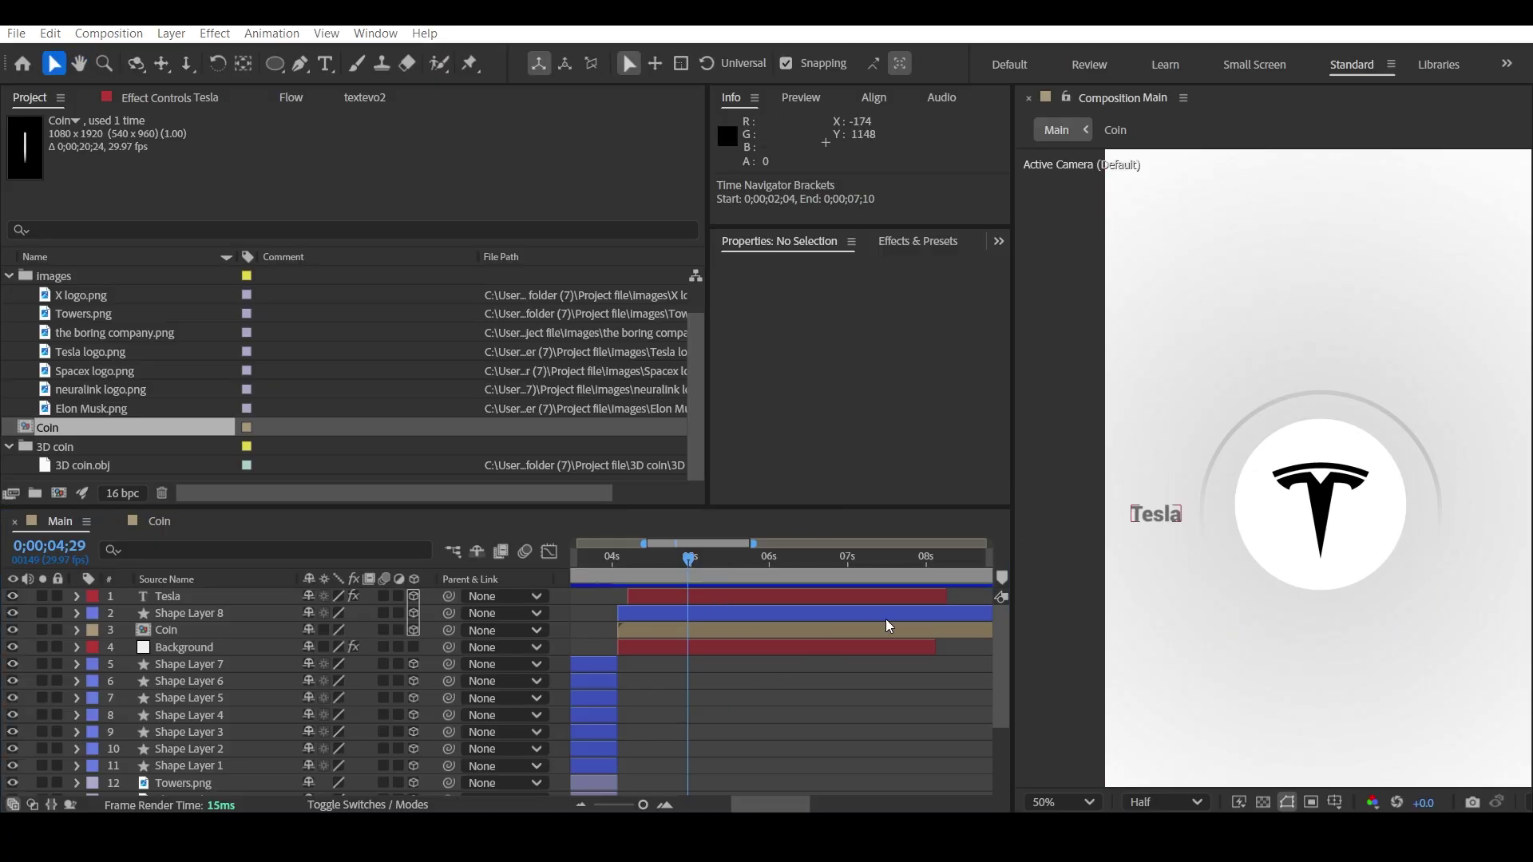
left_click(1222, 461)
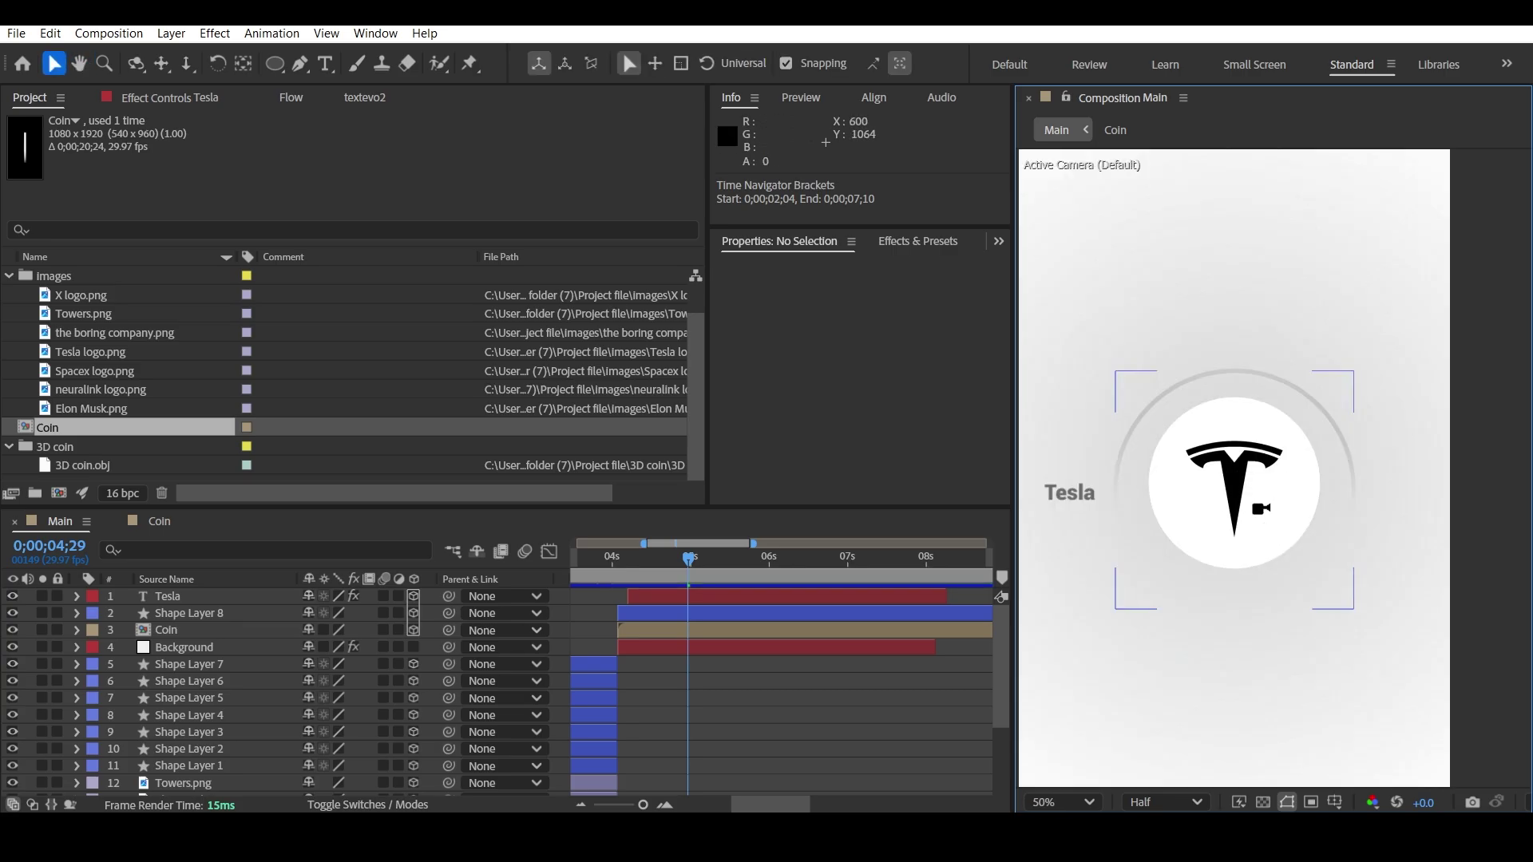
left_click(669, 595)
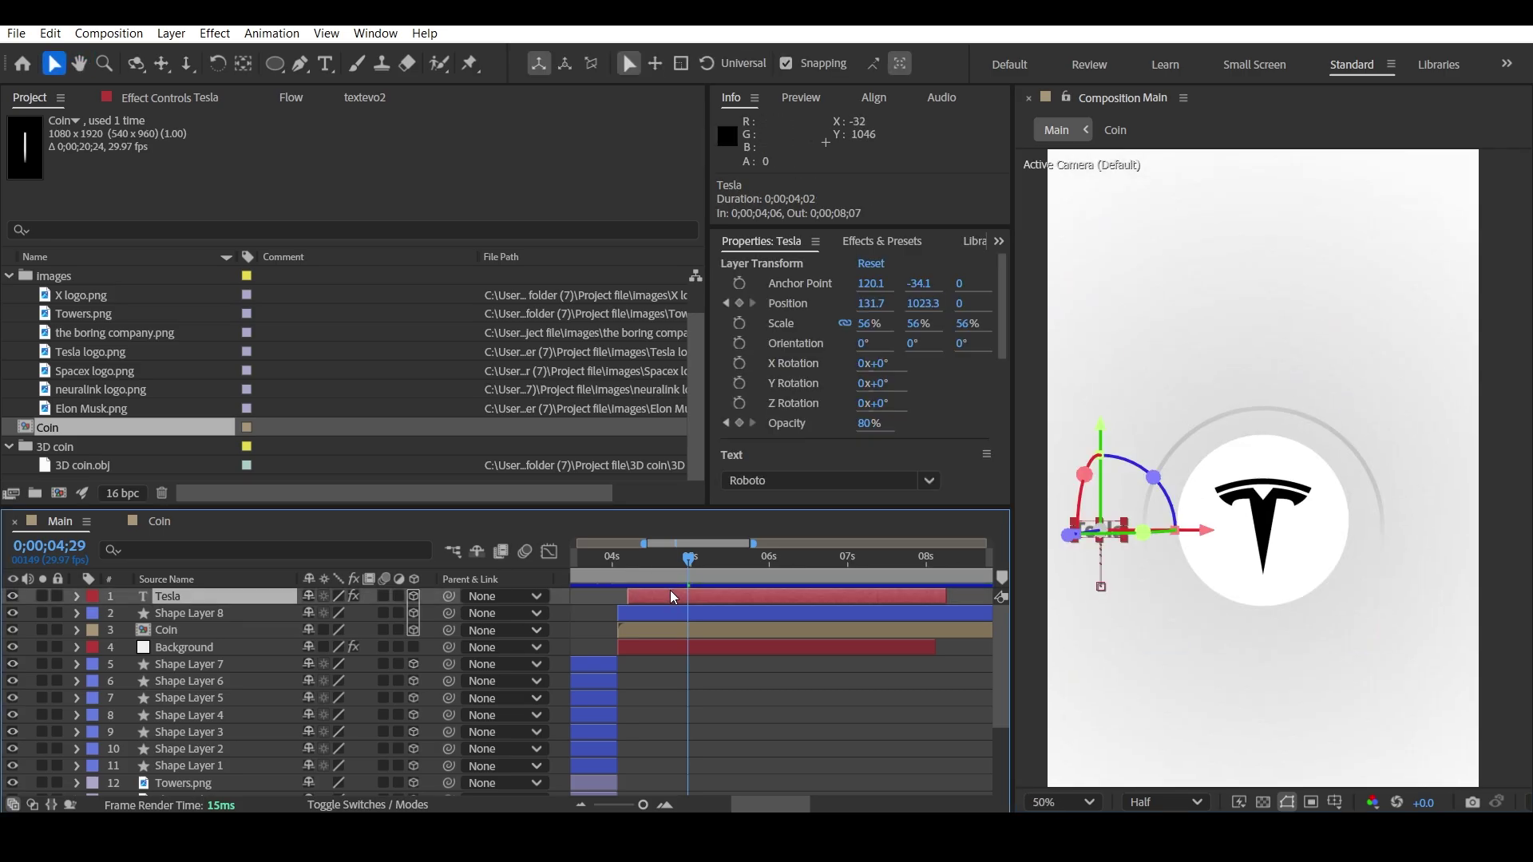
left_click_drag(697, 567, 723, 569)
key("ctrl+d")
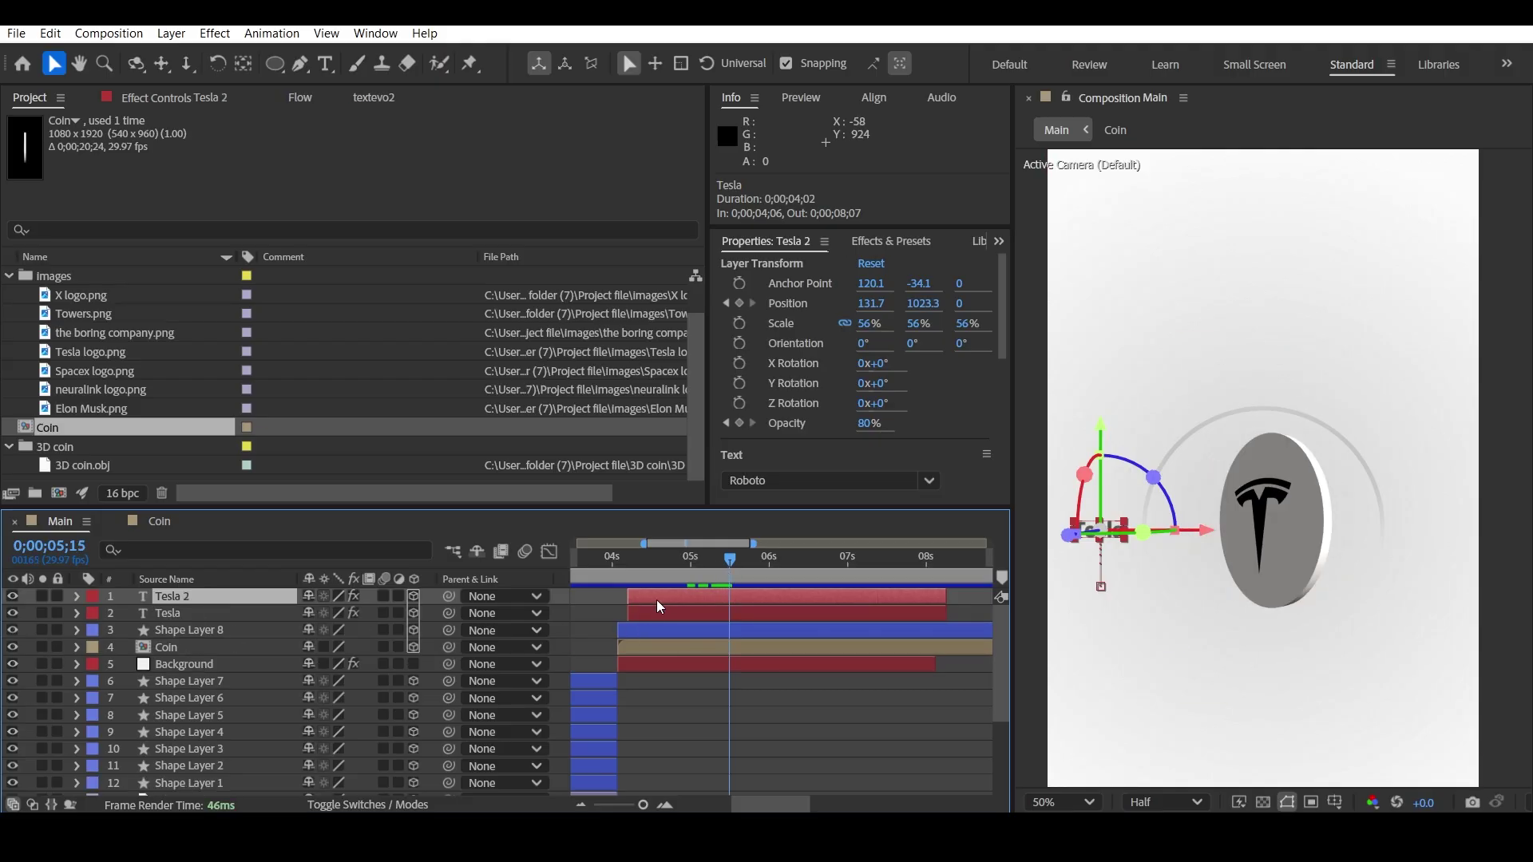
left_click_drag(681, 594, 730, 592)
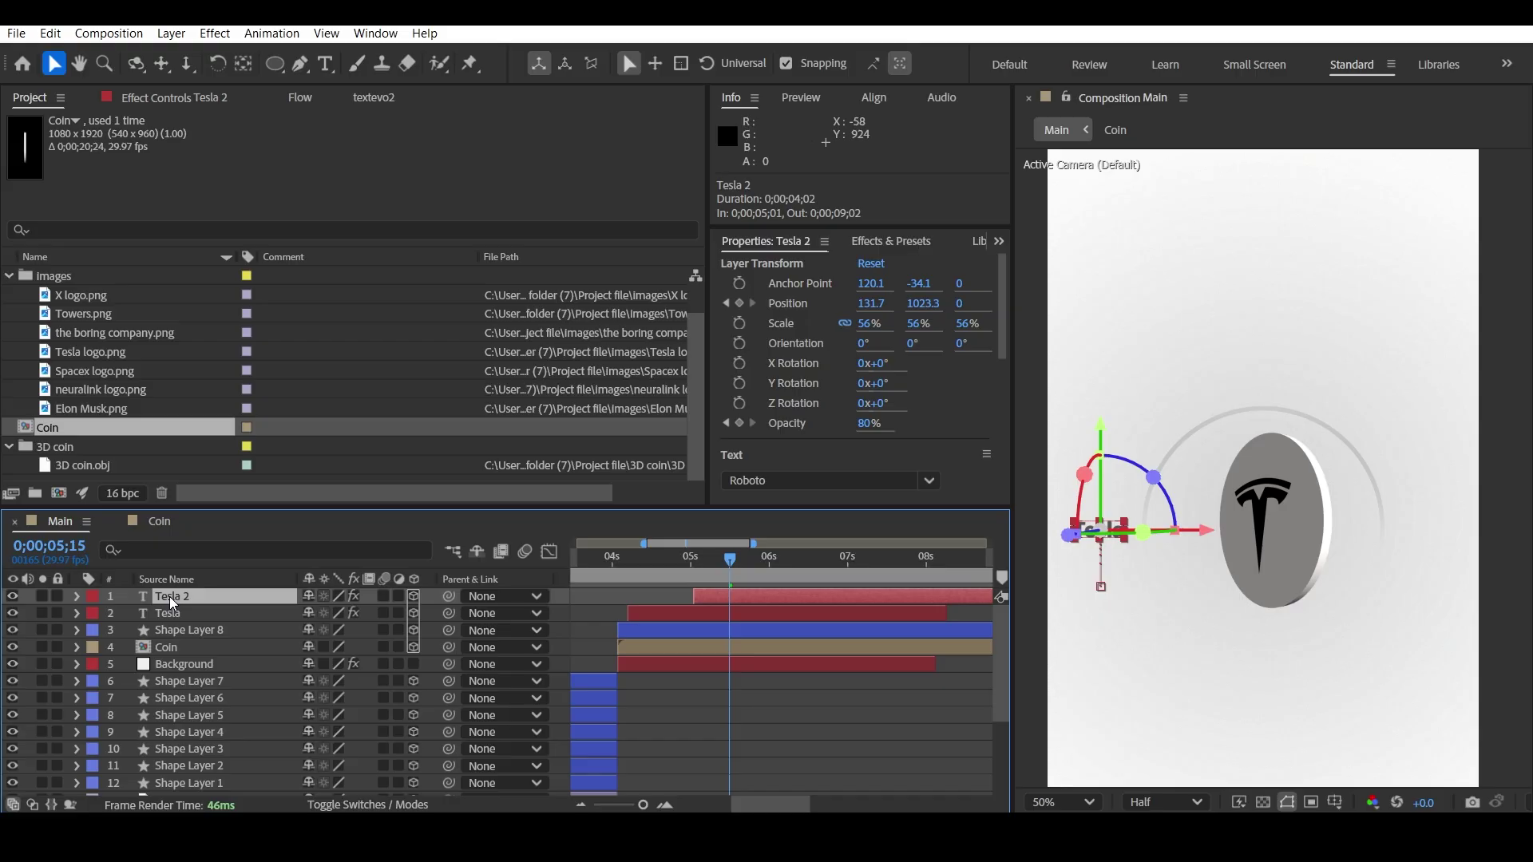
- Change the duplicated text to "SpaceX" and move it with its position keyframes to 182.7, 815.3, above the Tesla text
key("p")
left_click(674, 616)
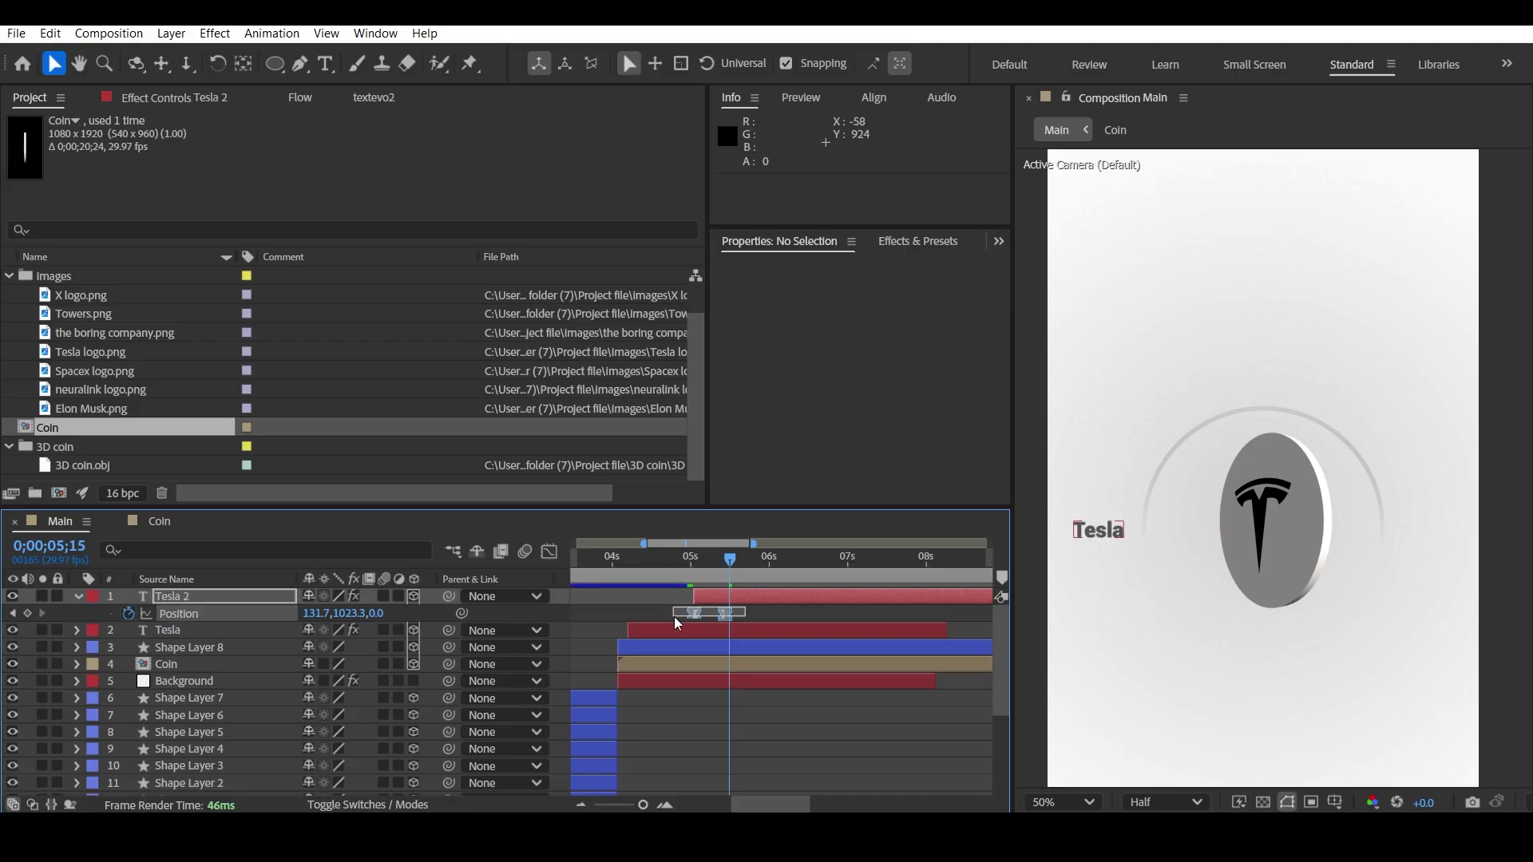
left_click(728, 613)
left_click_drag(351, 613, 429, 616)
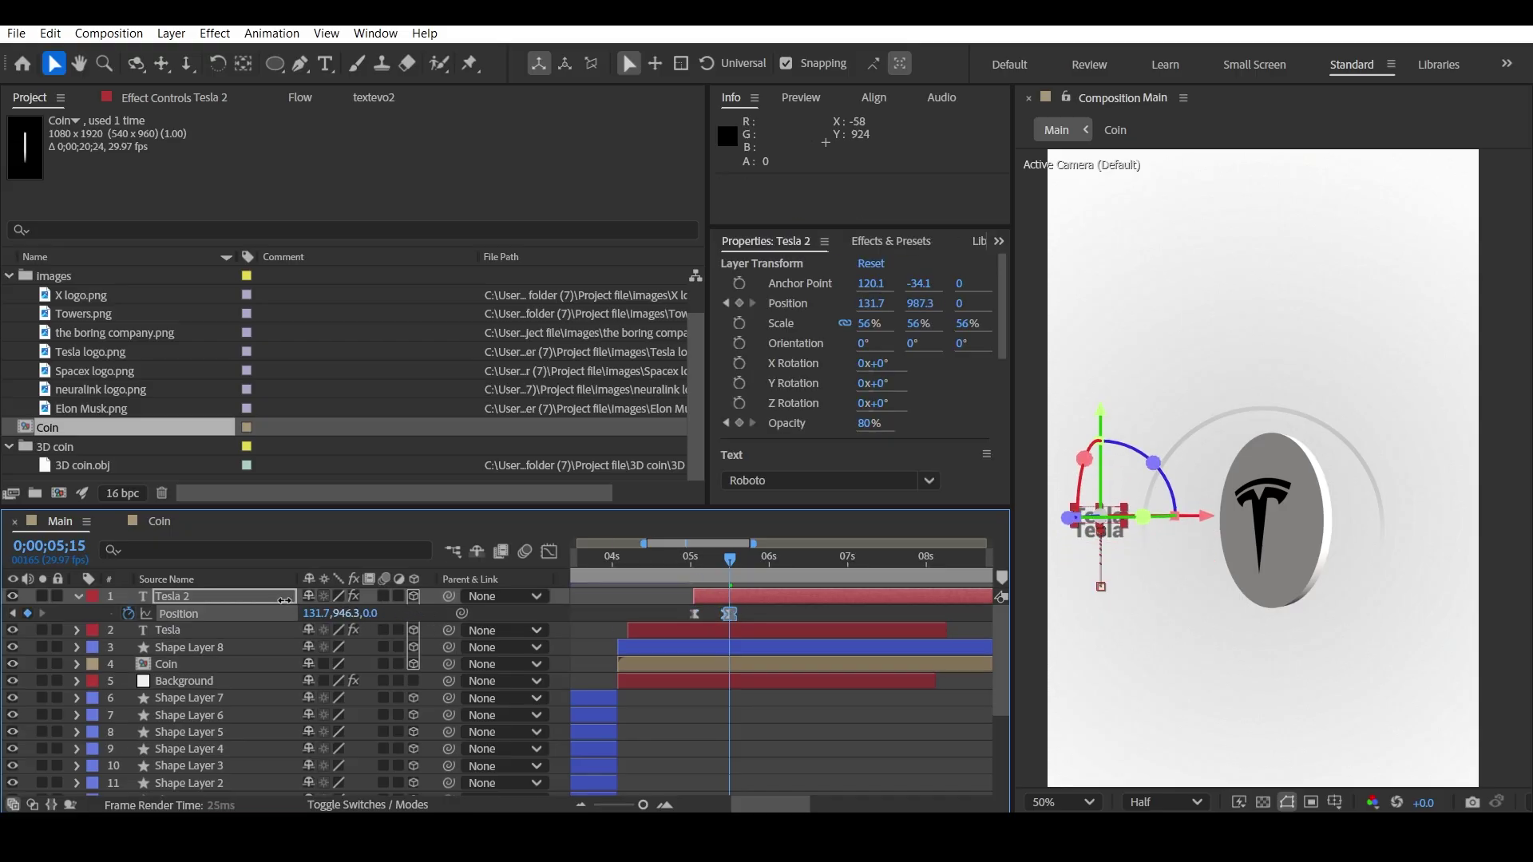
key("ctrl+z")
scroll(744, 620, "up", 3)
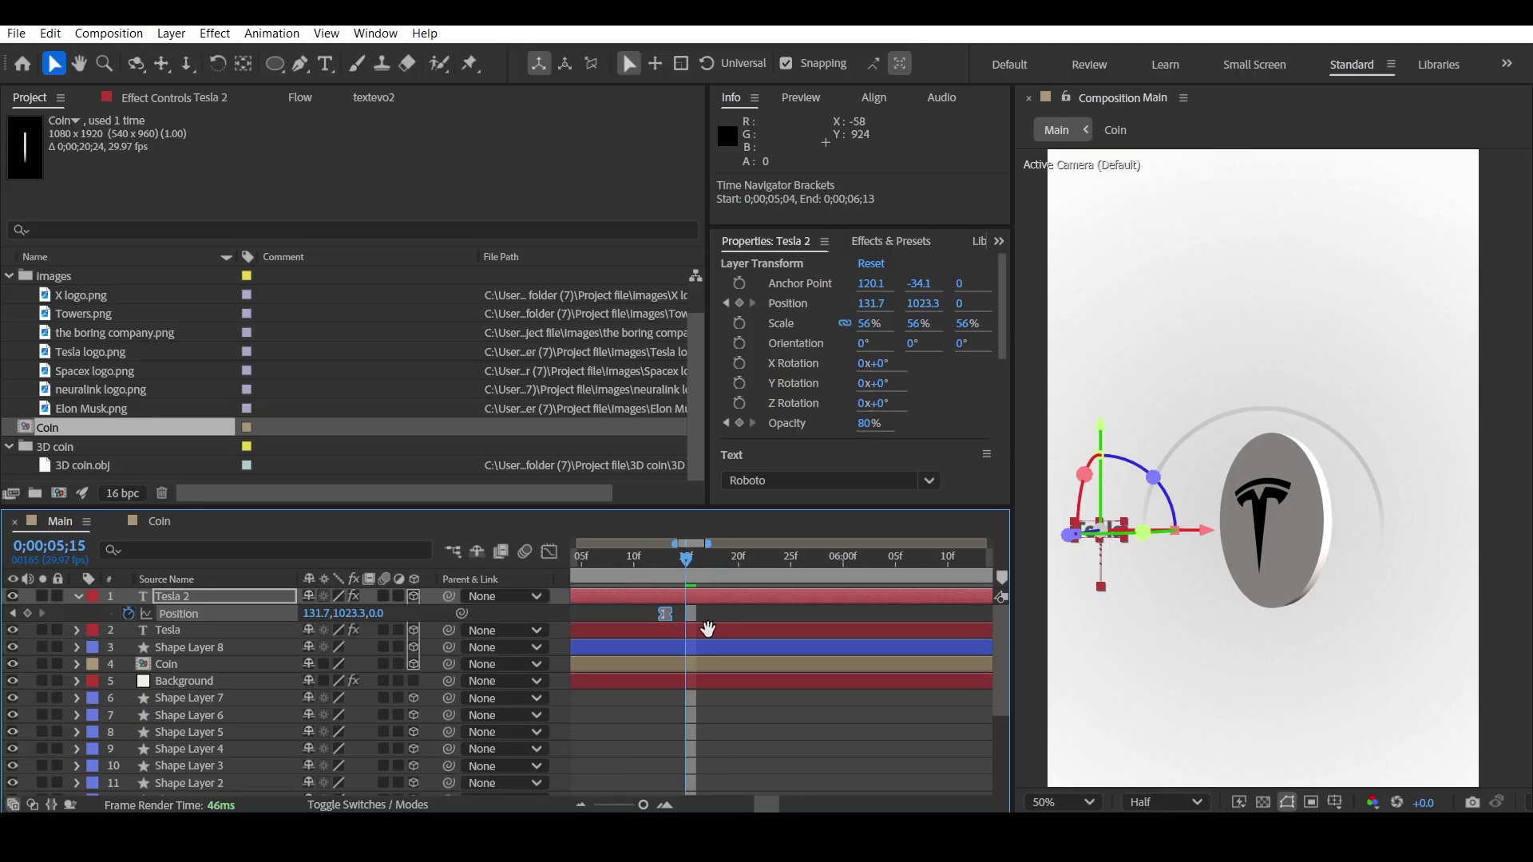
left_click(802, 615)
left_click_drag(789, 565, 777, 570)
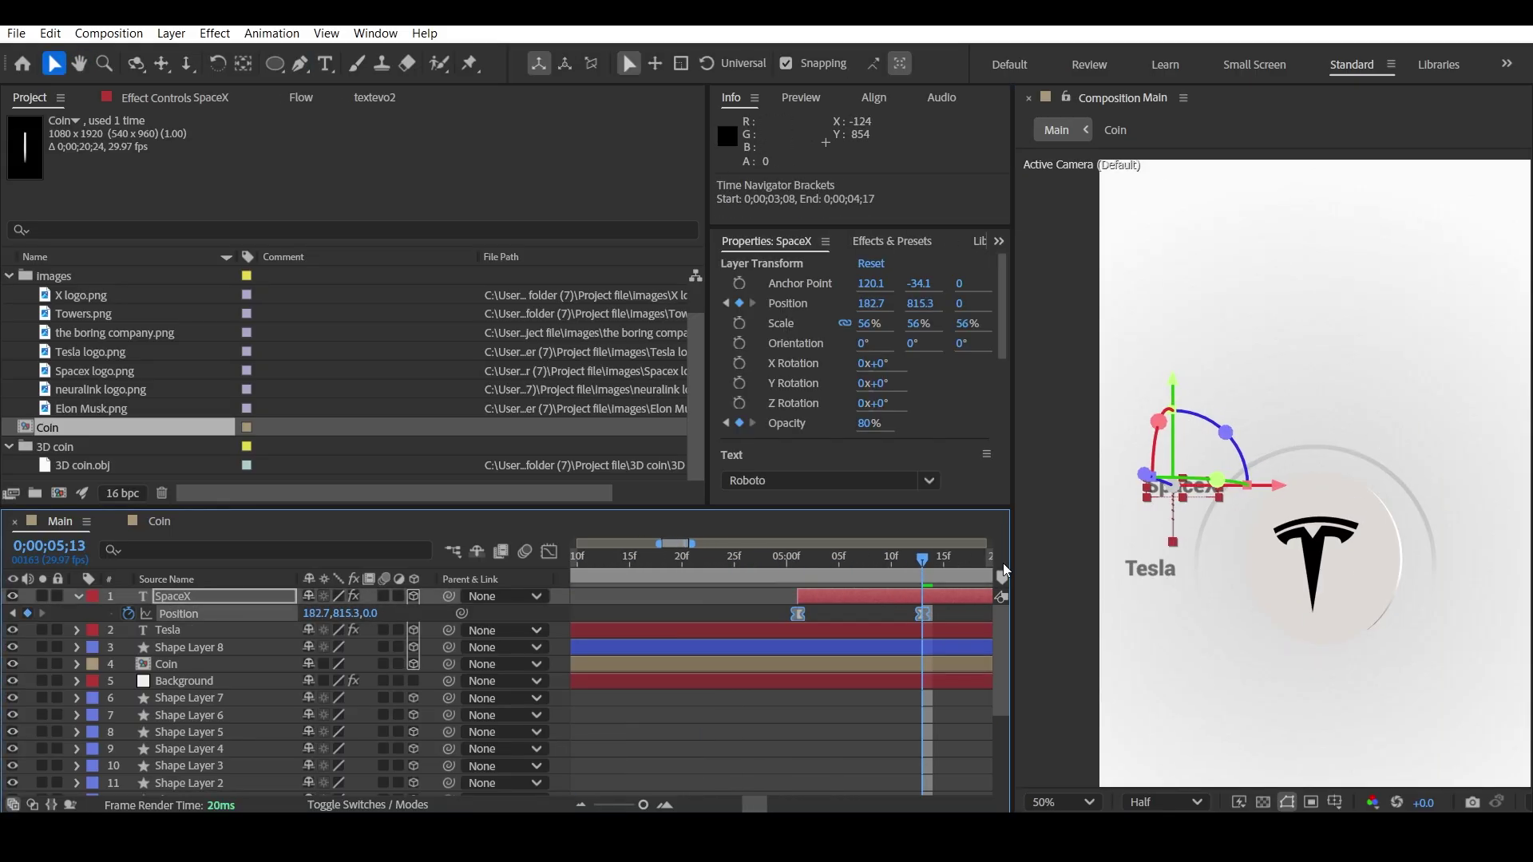
- Duplicate the SpaceX text layer for the next company name and reveal the copy's position keyframes
left_click_drag(753, 597, 787, 565)
scroll(771, 611, "down", 1)
left_click(78, 596)
scroll(822, 613, "up", 1)
left_click(177, 597)
key("ctrl+d")
key("p")
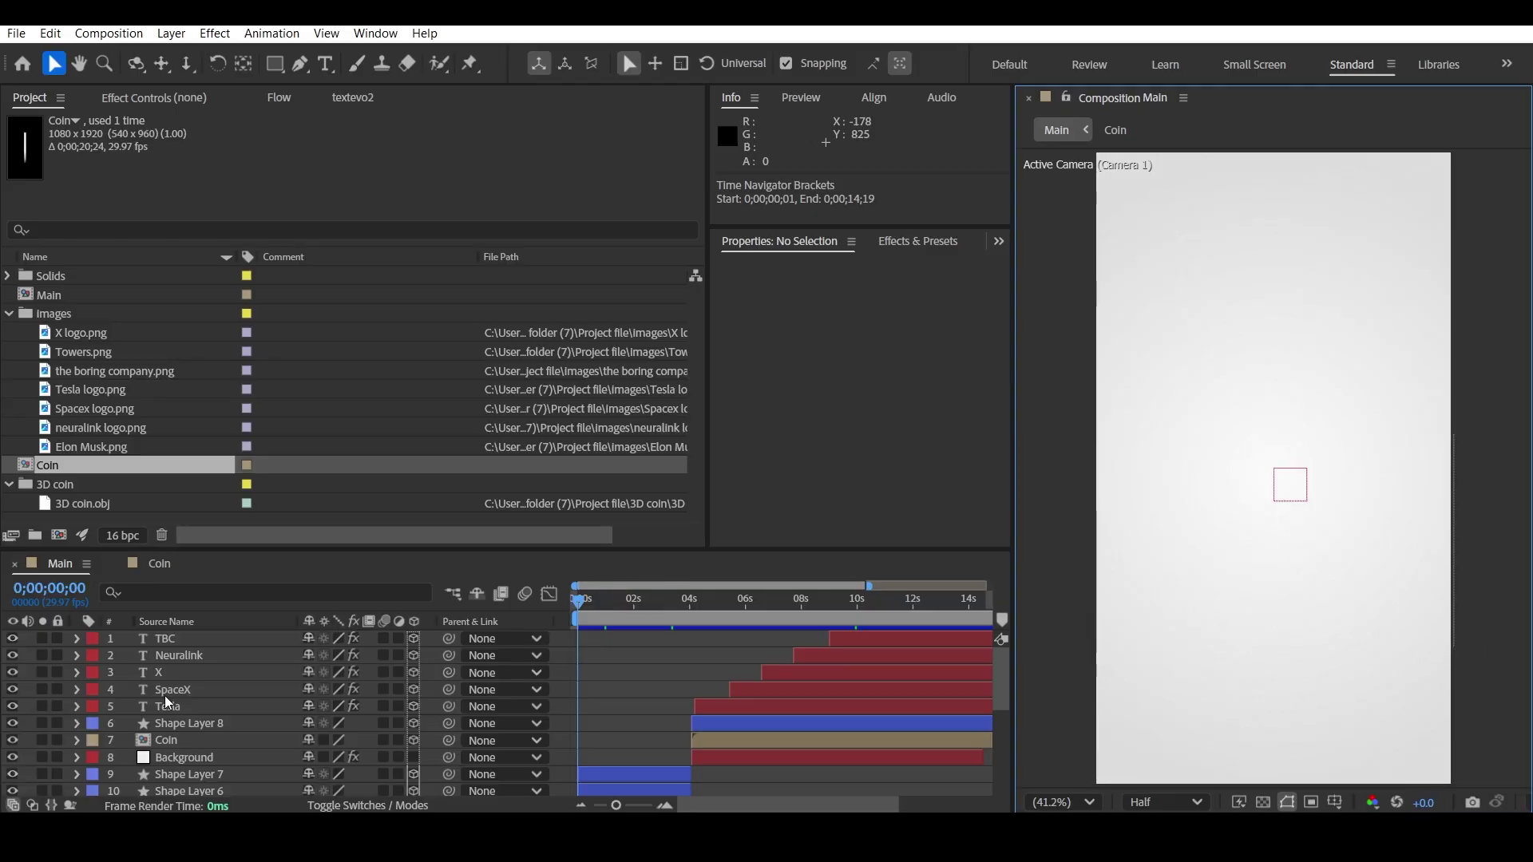
- Add a new null object to the Main composition and make it a 3D layer
scroll(196, 662, "down", 2)
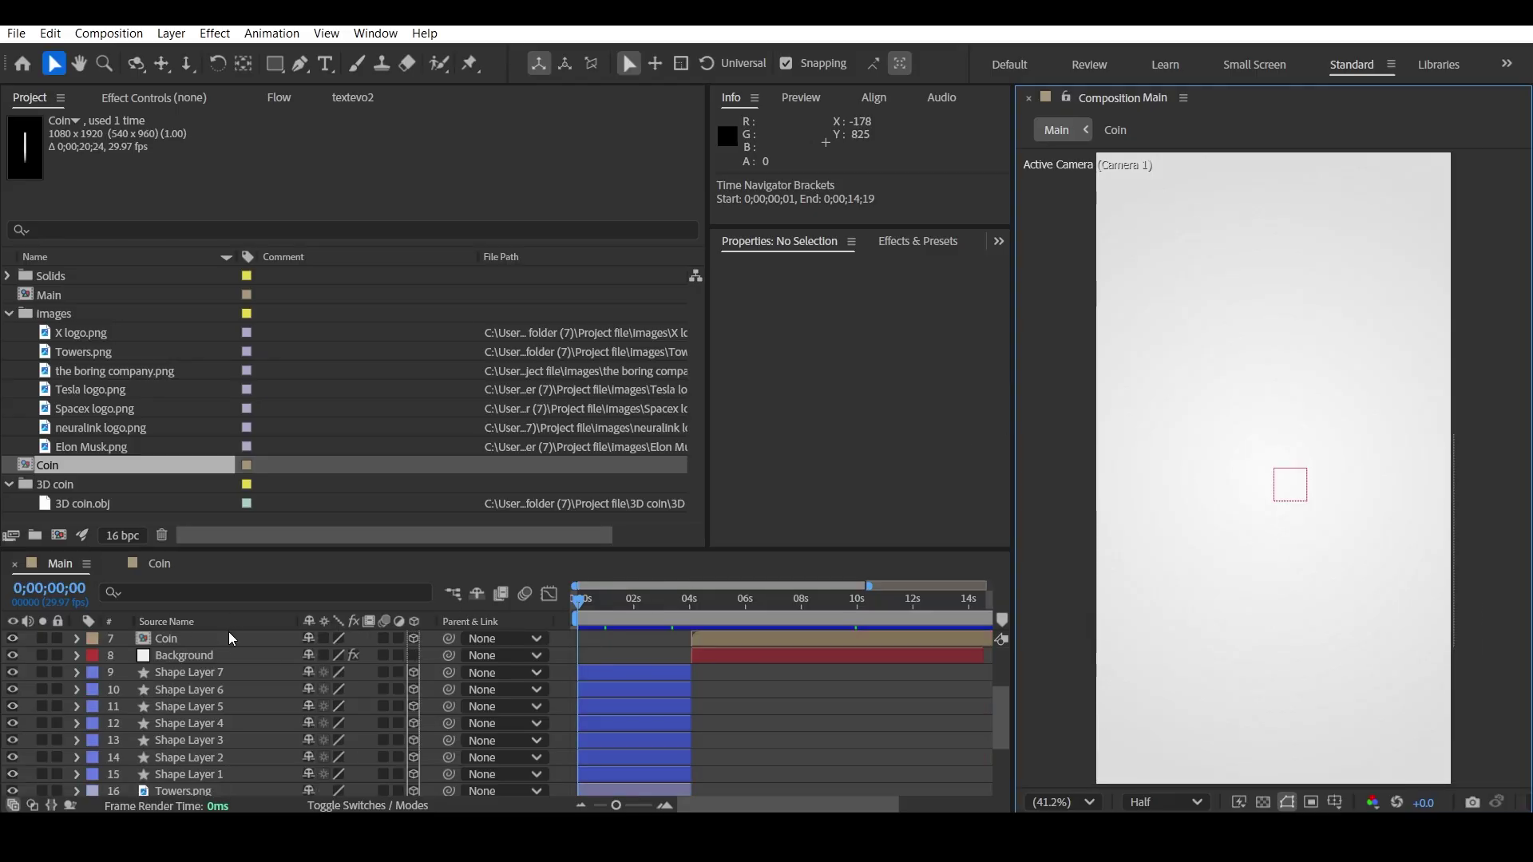
scroll(227, 688, "up", 1)
left_click(13, 40)
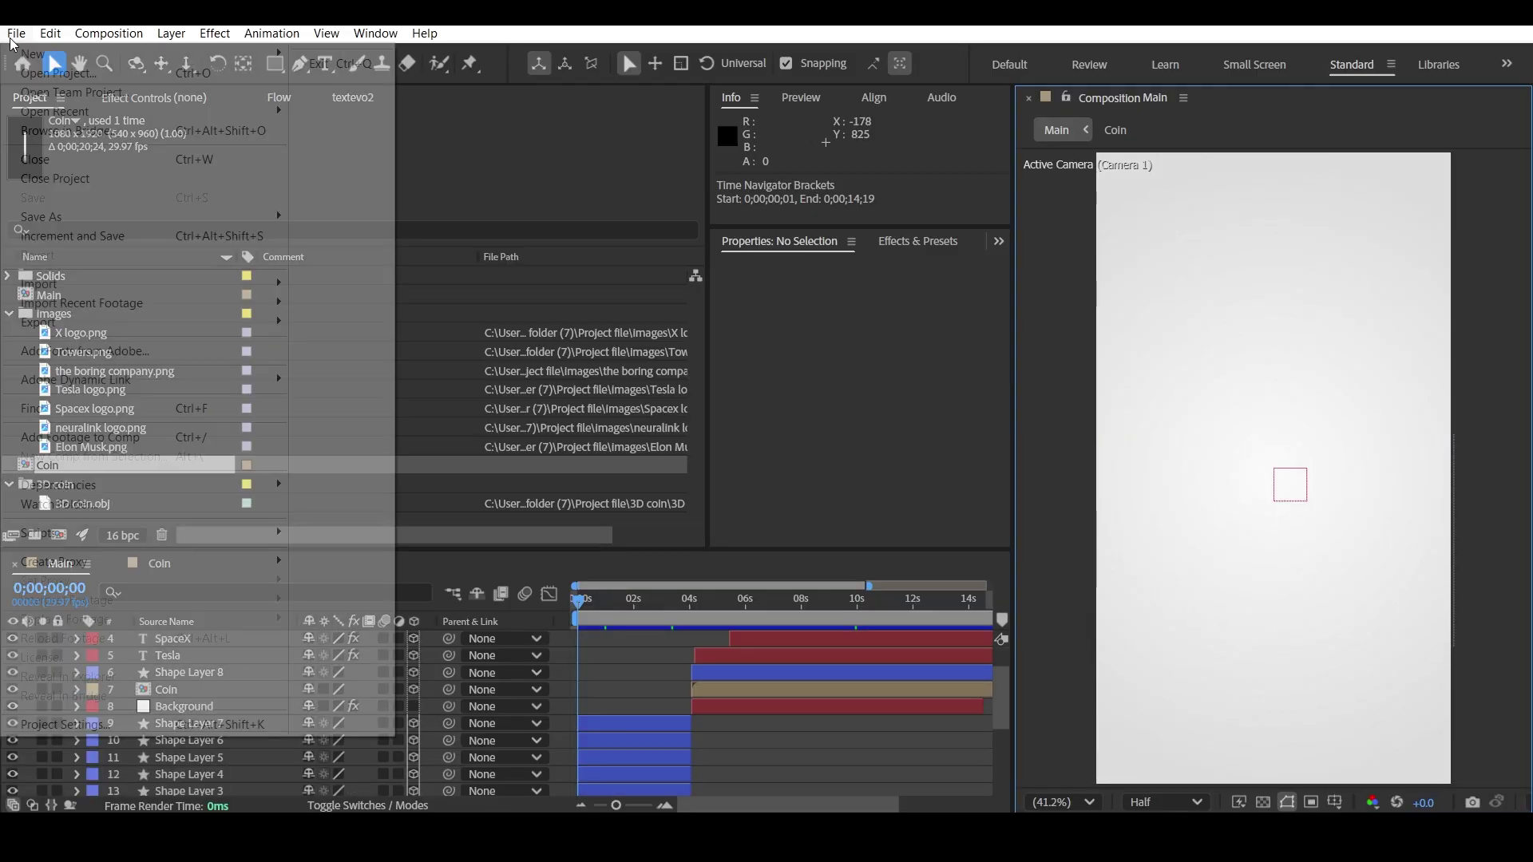
mouse_move(165, 61)
left_click(171, 32)
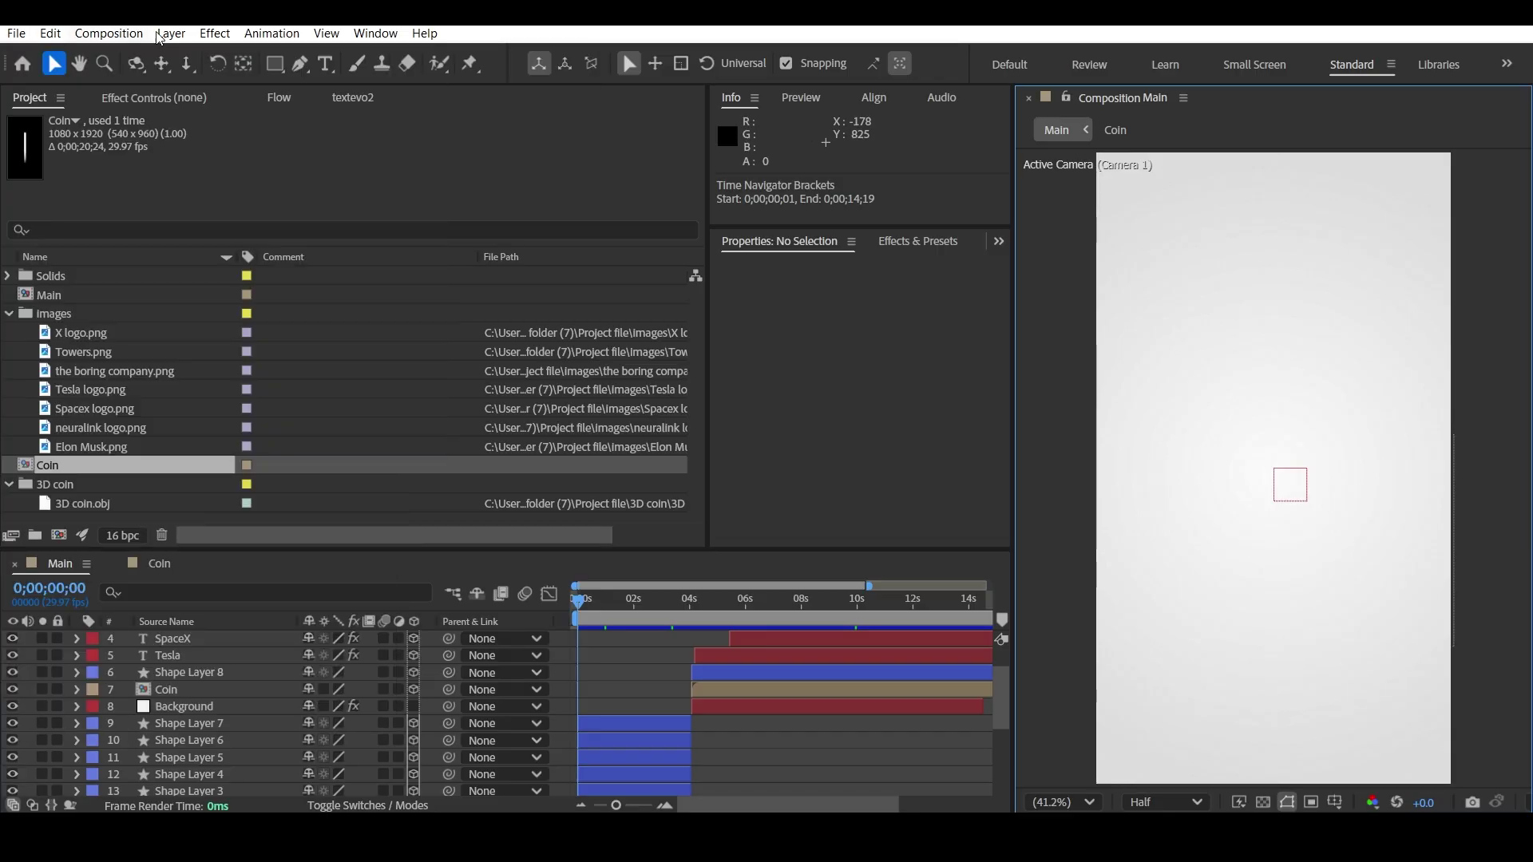
left_click(171, 33)
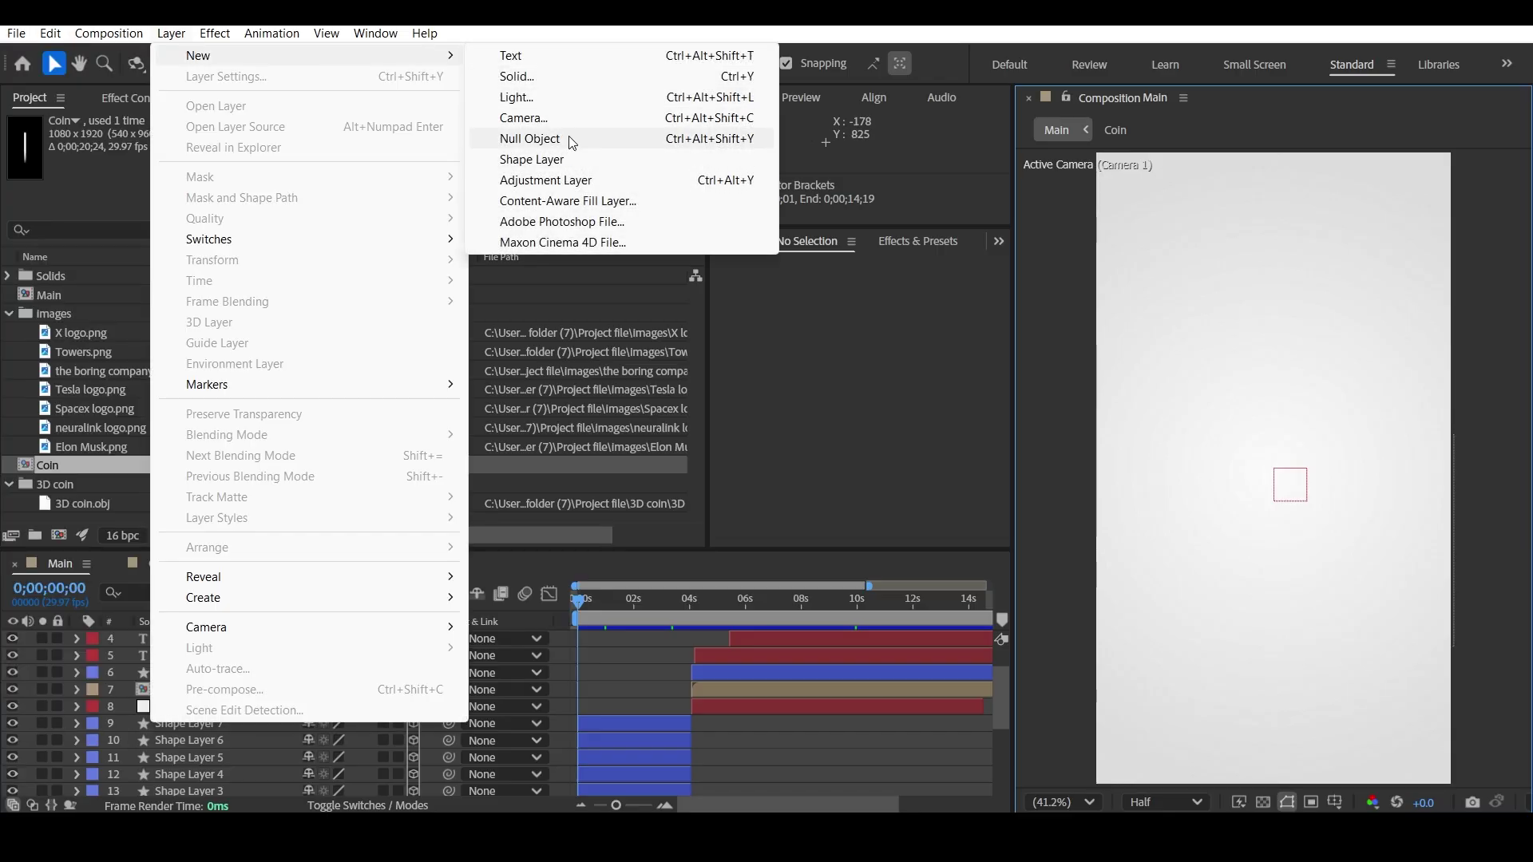
left_click(572, 143)
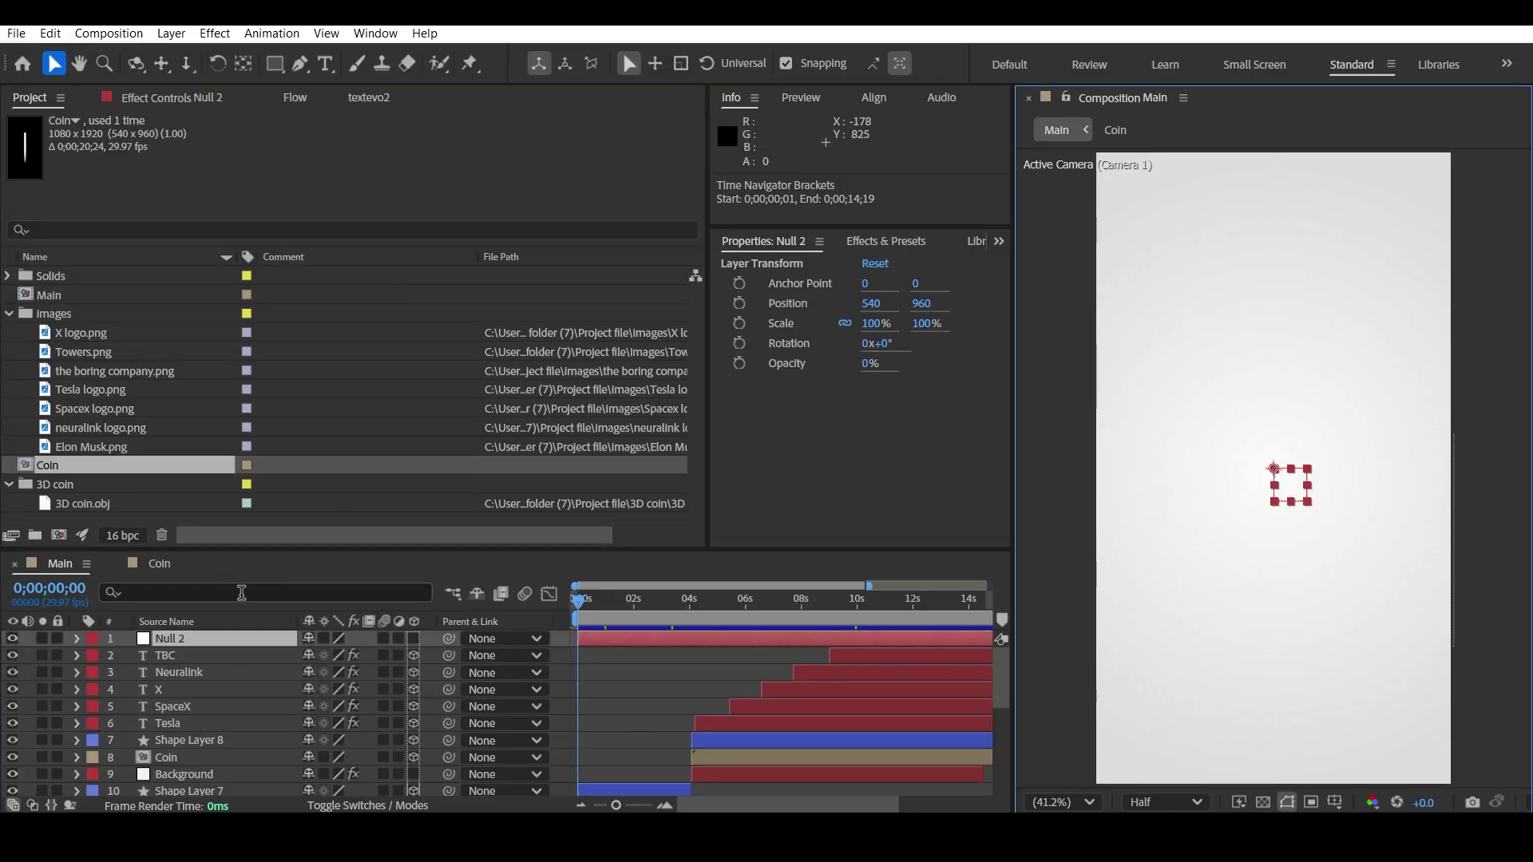
left_click(414, 644)
- Extend the Null 1 layer's out point to 0;00;19;19 and parent it to Null 2
scroll(194, 696, "down", 1)
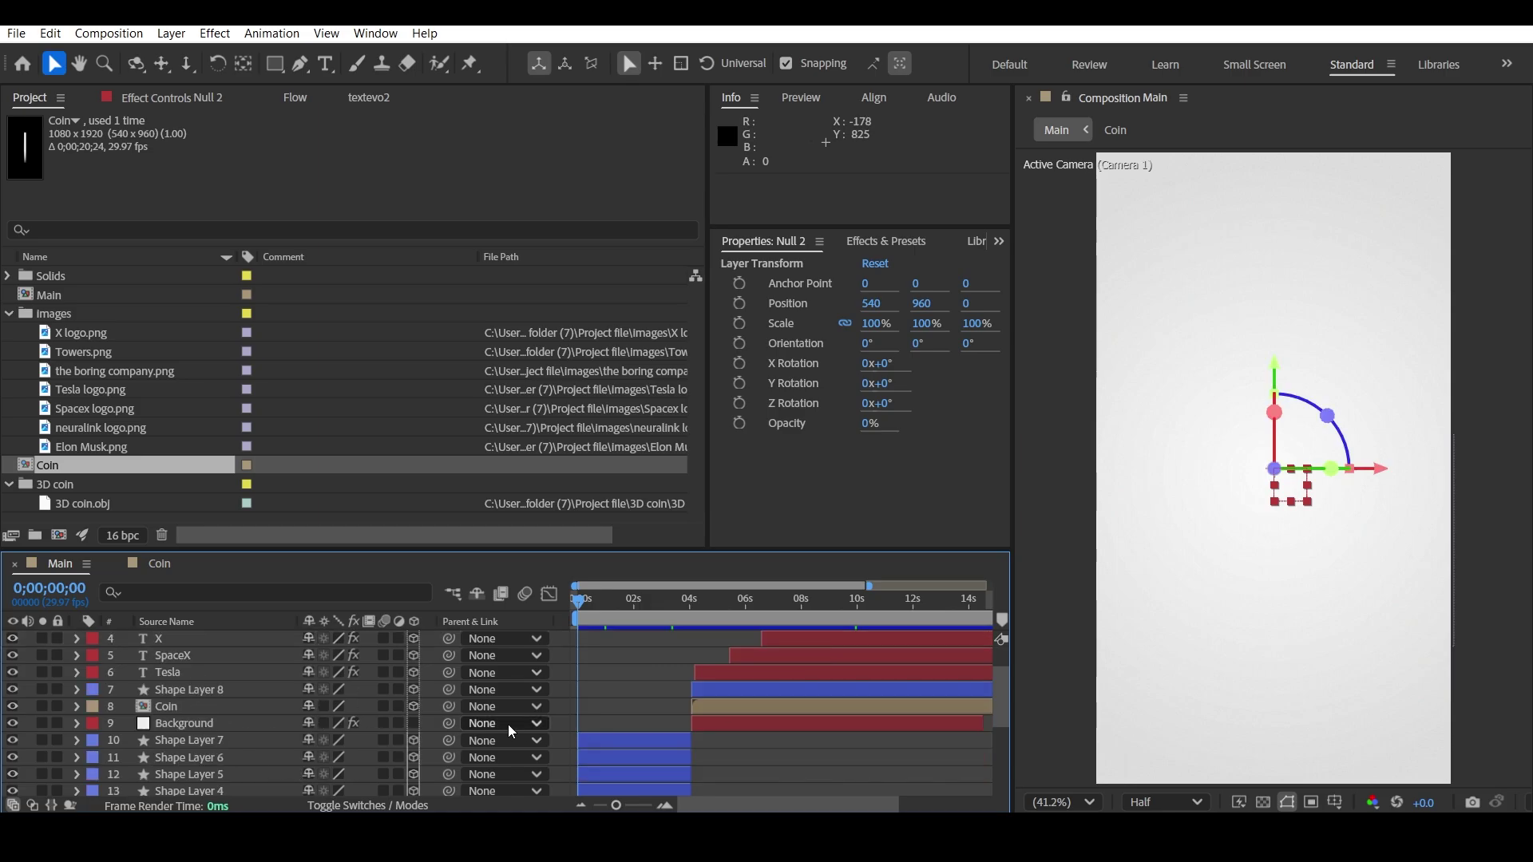
scroll(211, 728, "down", 3)
left_click(201, 740)
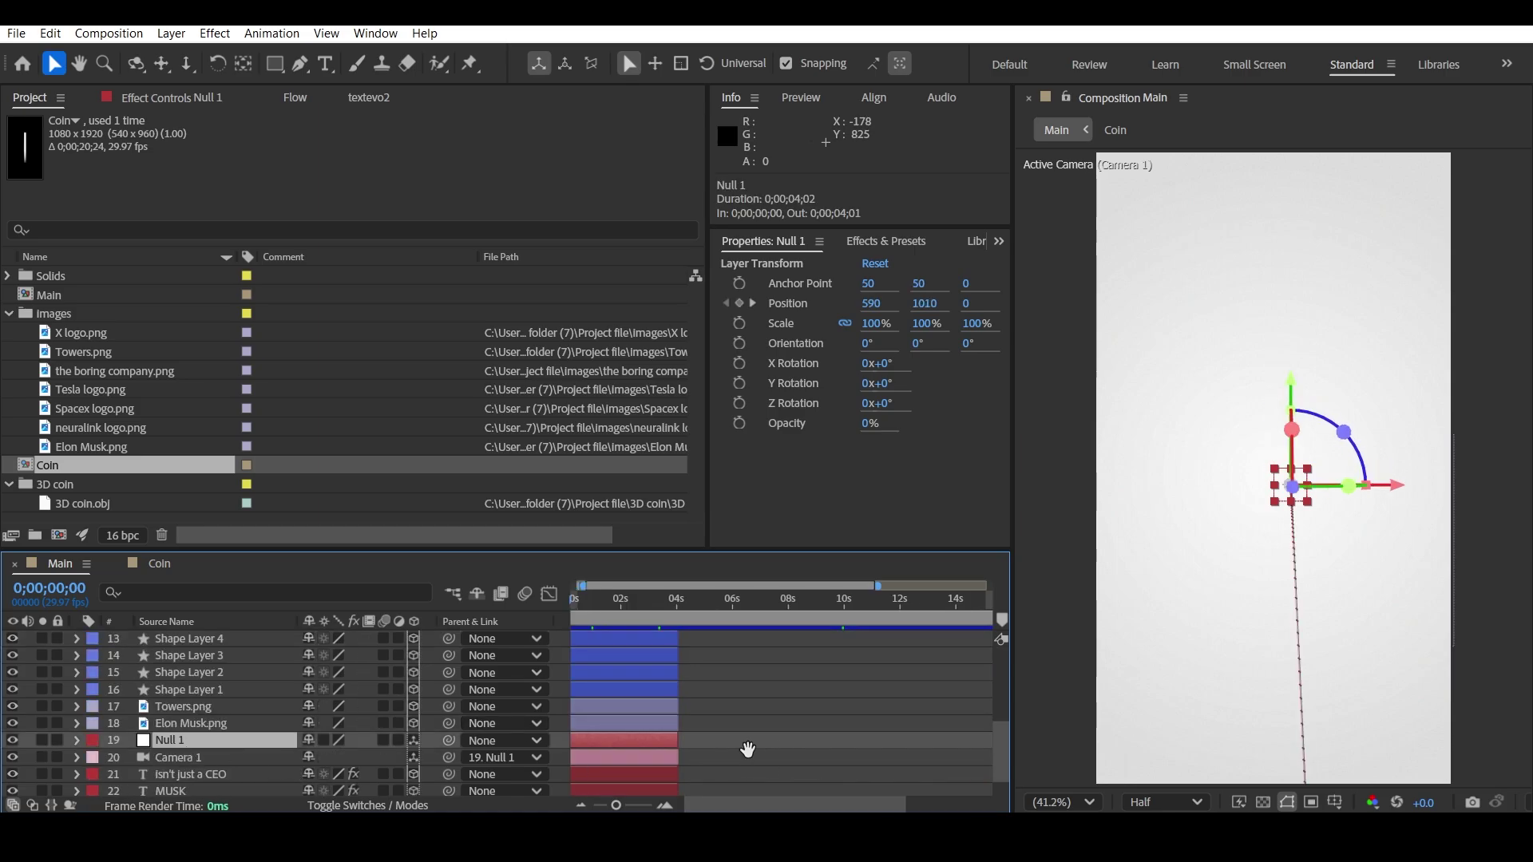
key("minus")
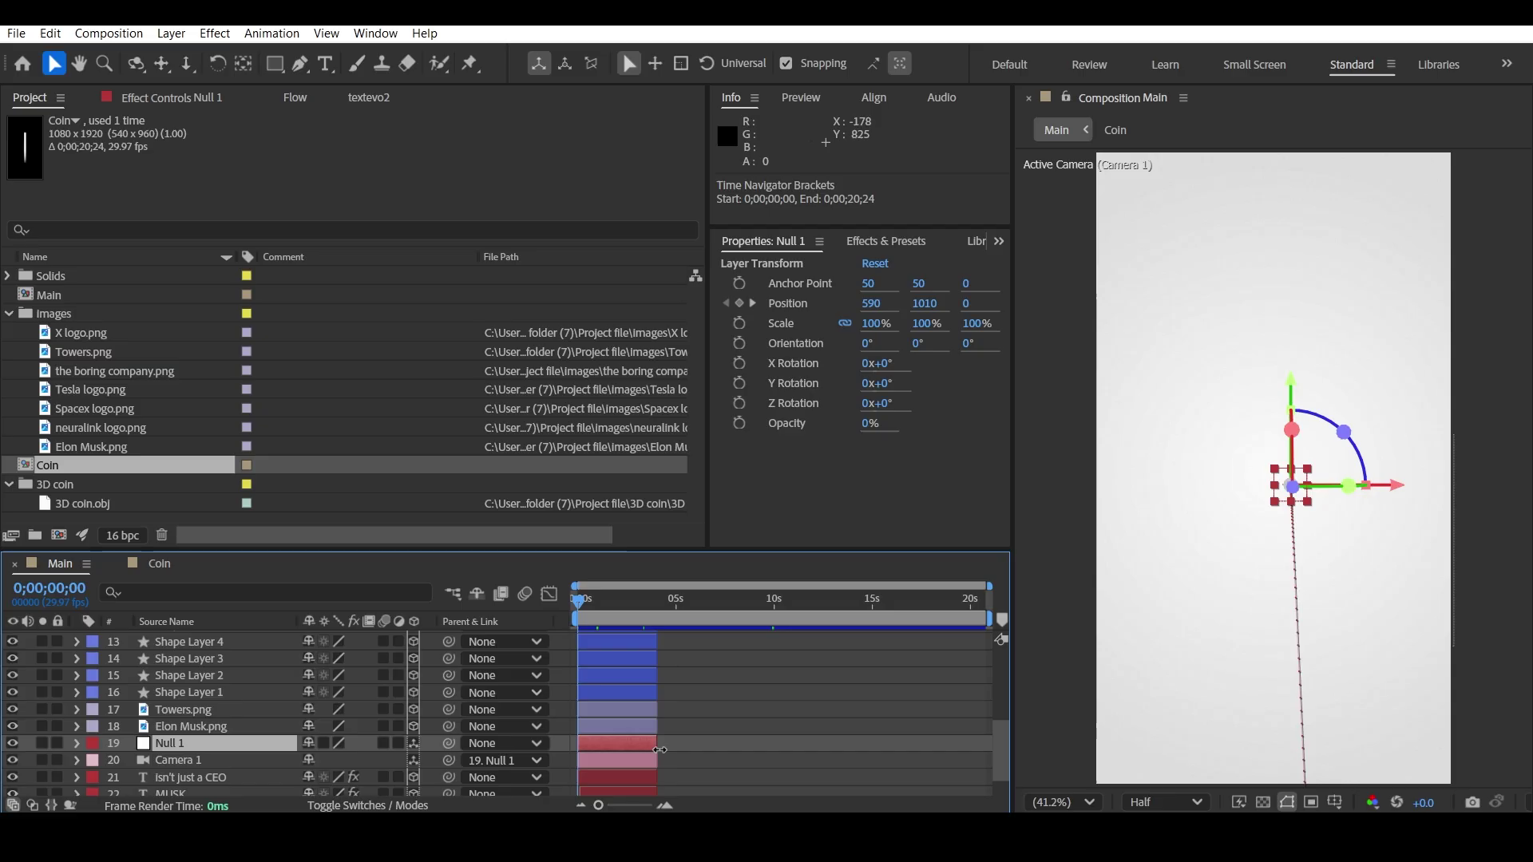
left_click_drag(659, 750, 1014, 742)
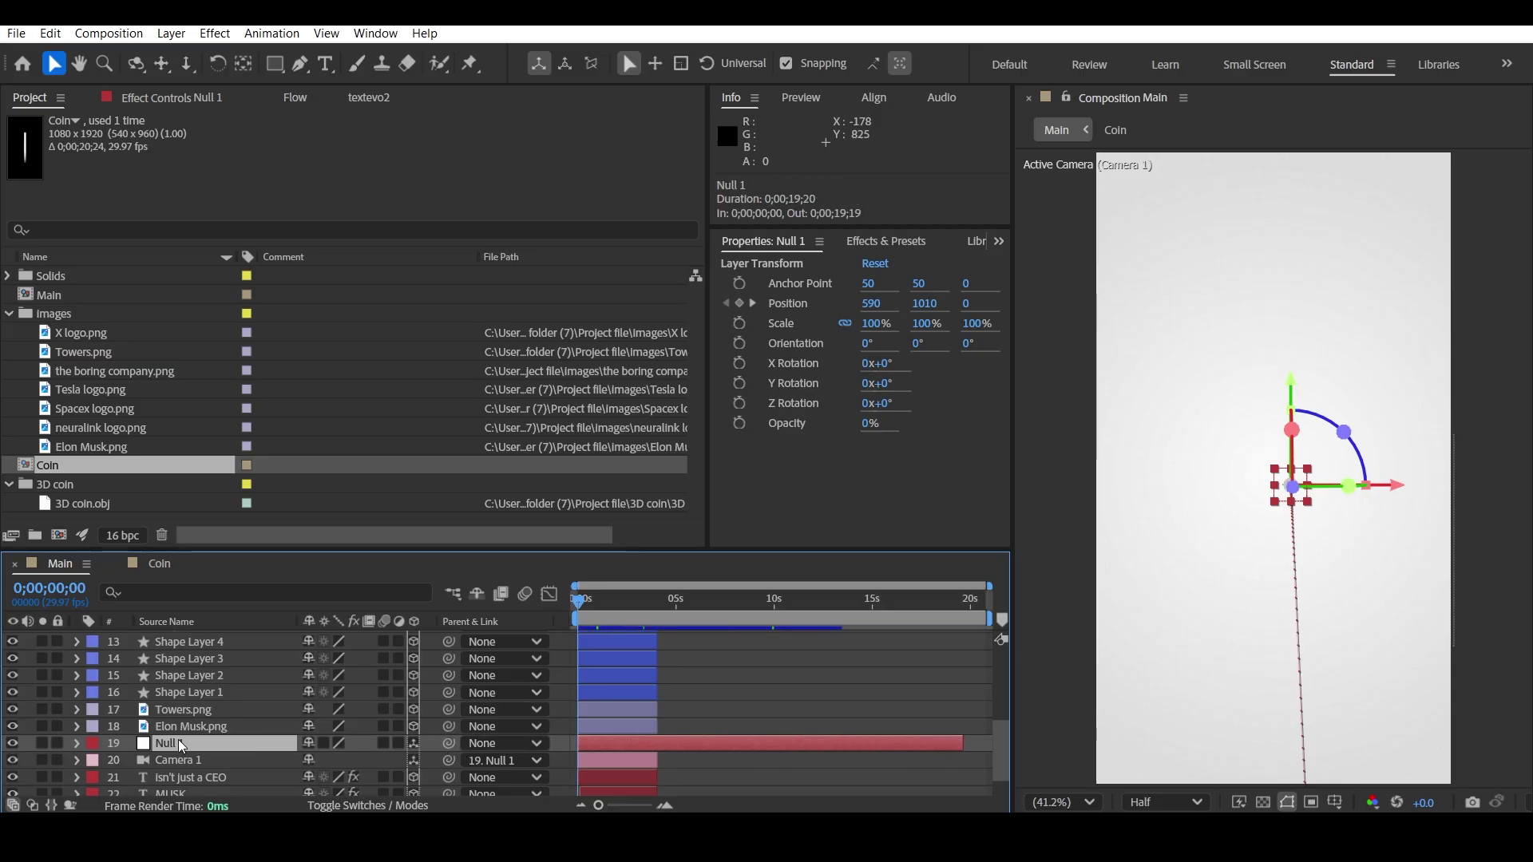
left_click_drag(451, 748, 213, 648)
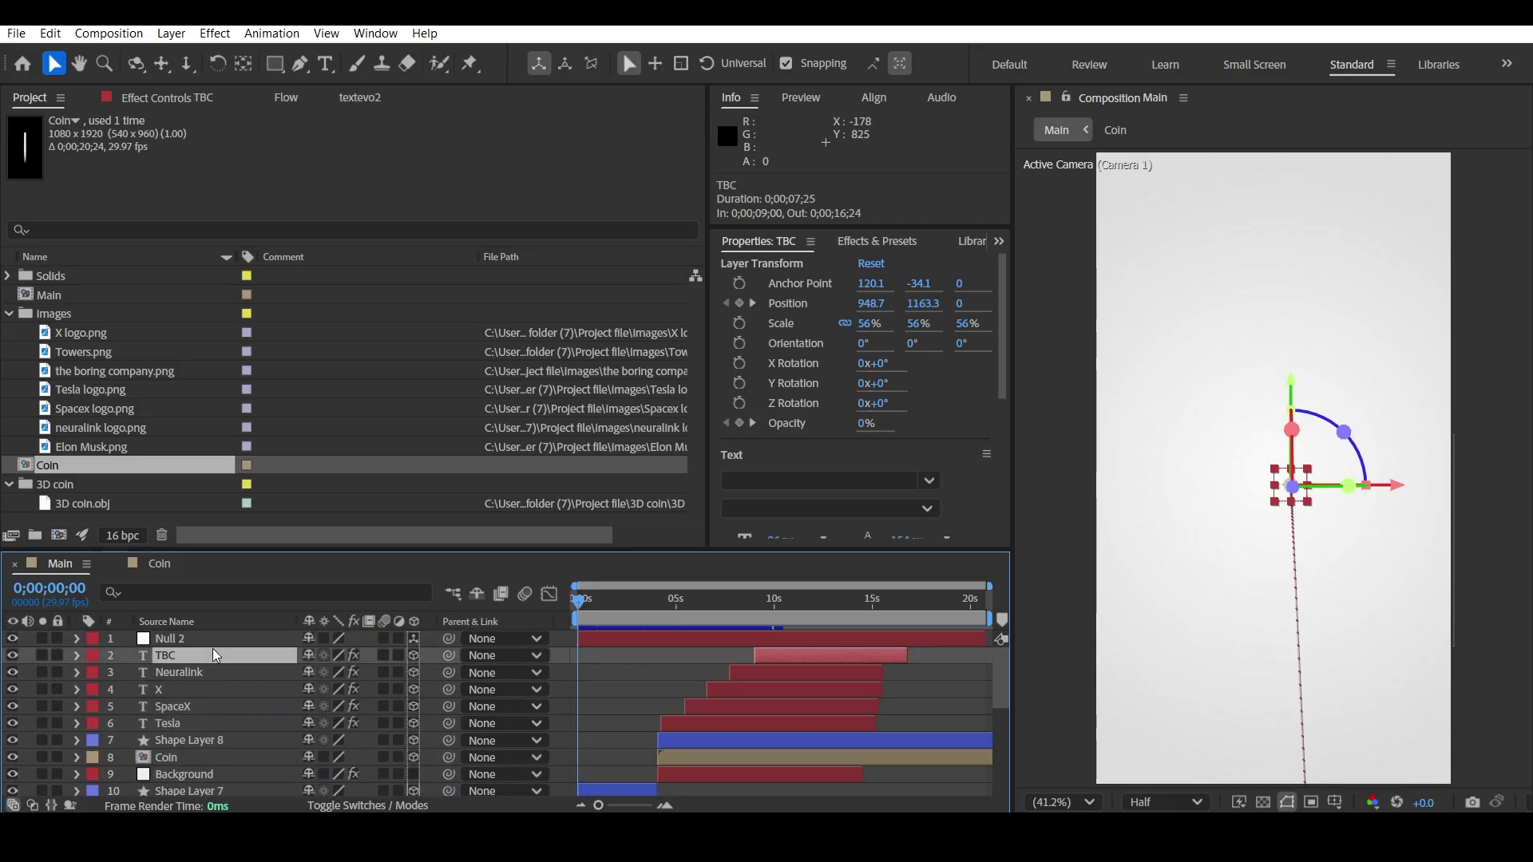
- Add a position keyframe to Null 2 at 0;00;03;08
left_click(211, 634)
scroll(209, 638, "down", 5)
scroll(256, 667, "up", 5)
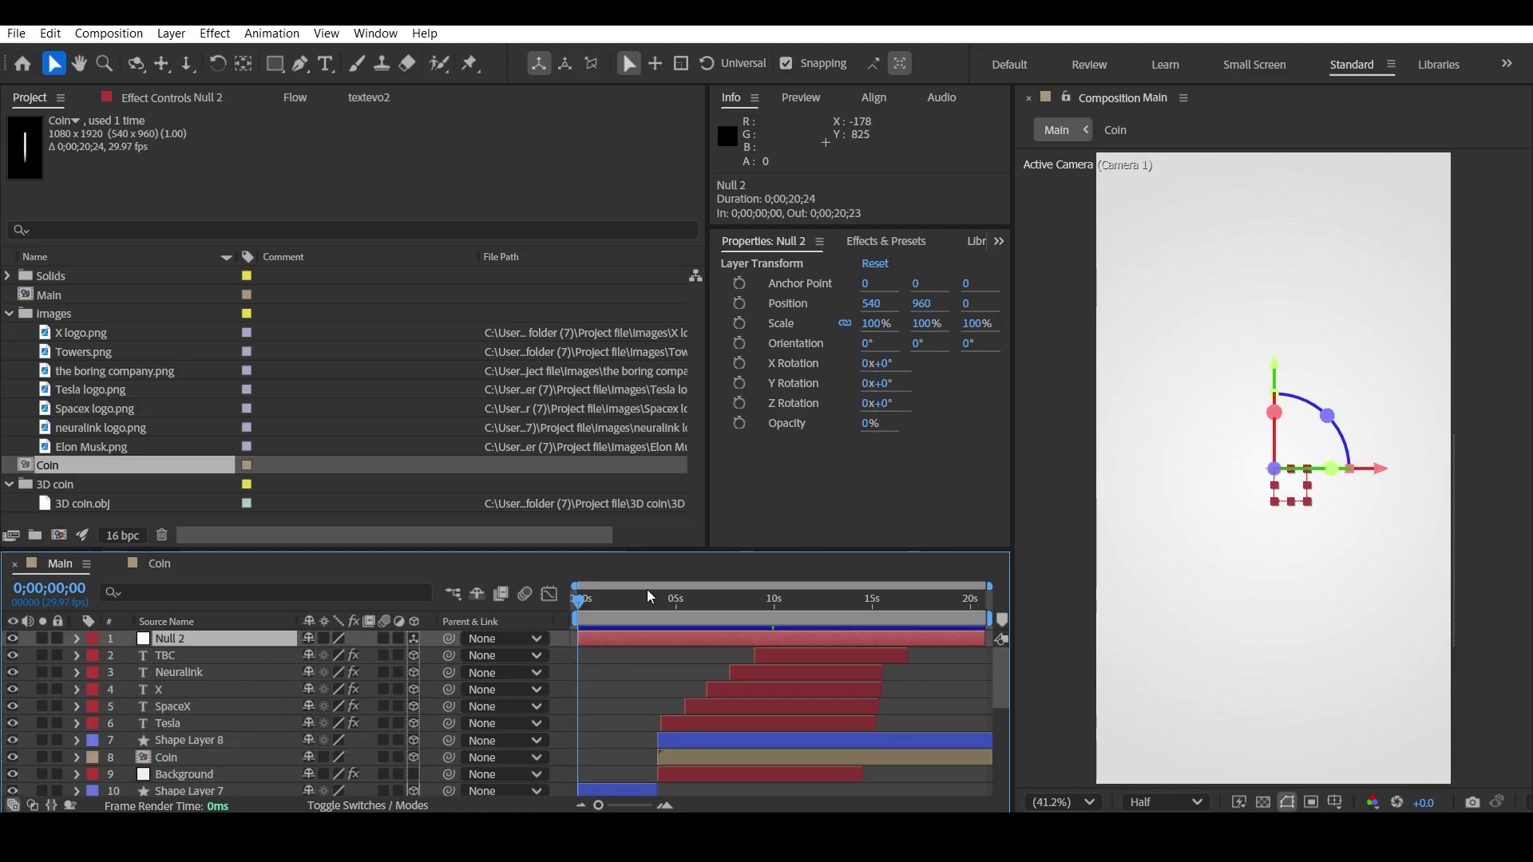
left_click_drag(647, 595, 674, 613)
scroll(669, 660, "up", 5)
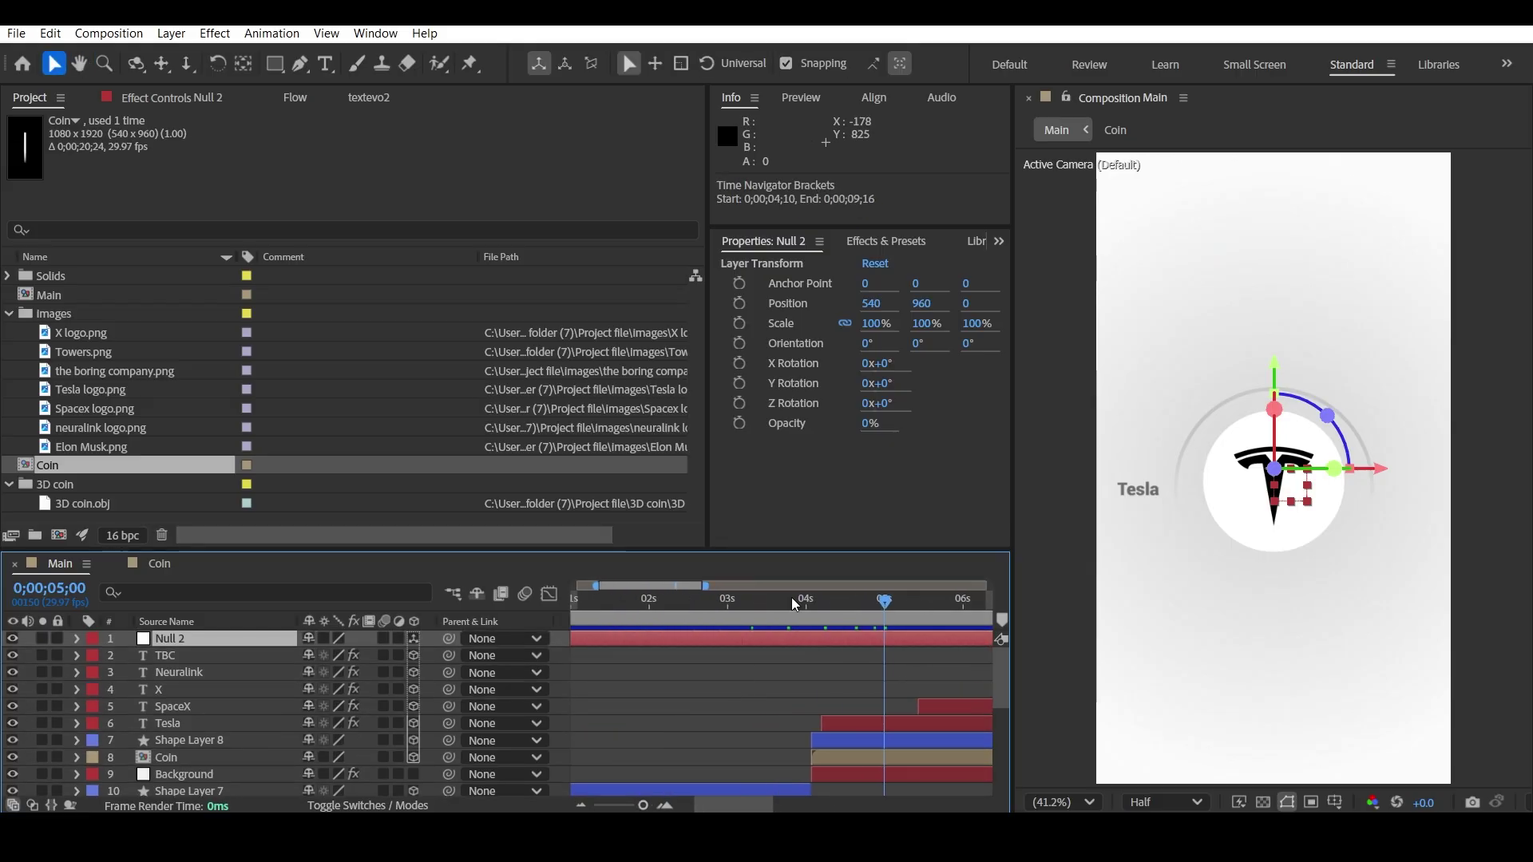
left_click_drag(782, 600, 749, 610)
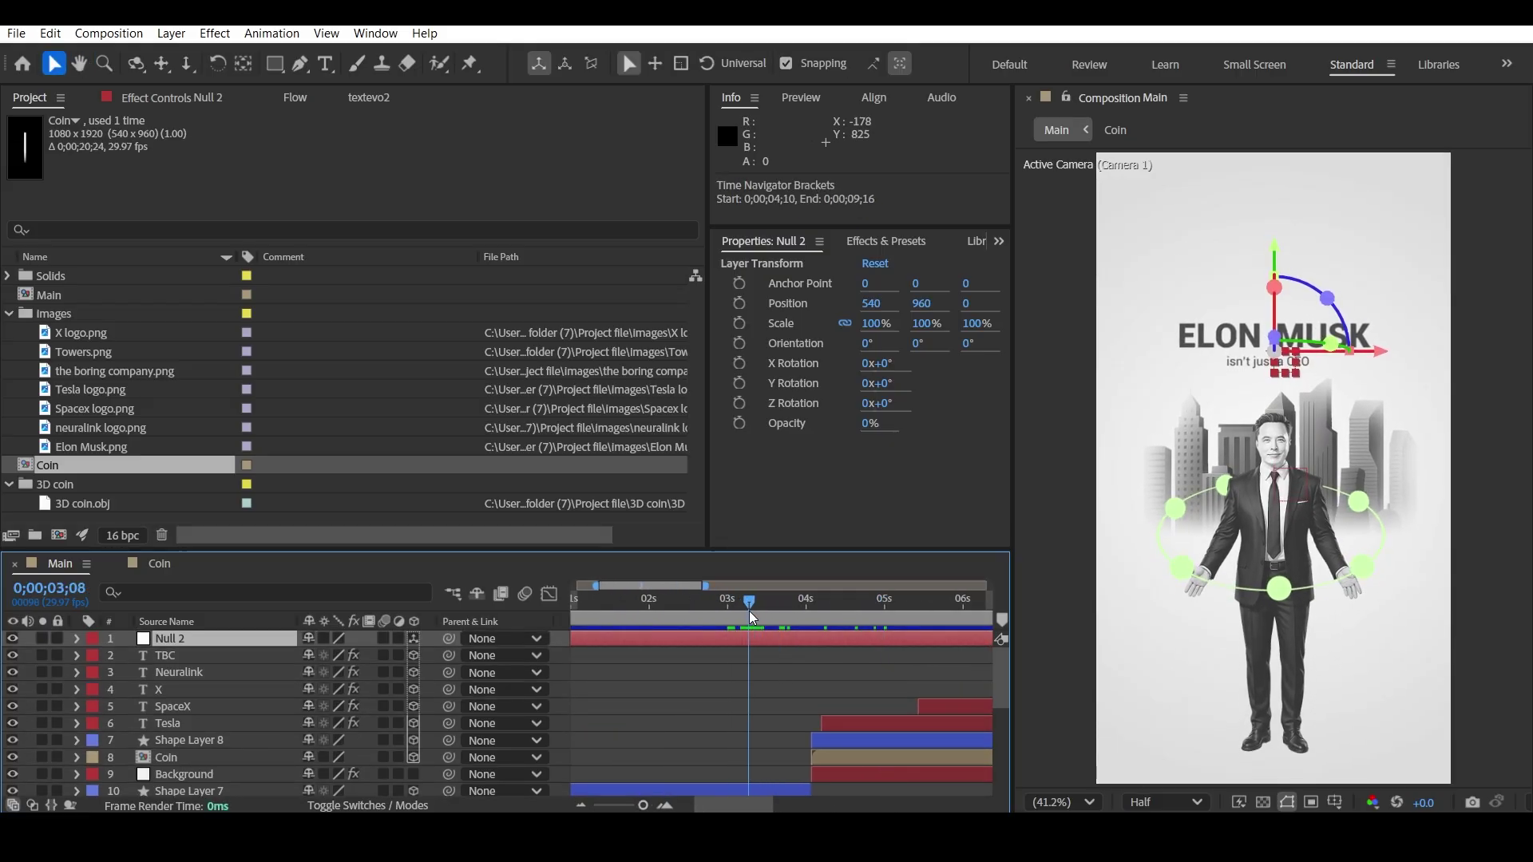
key("p")
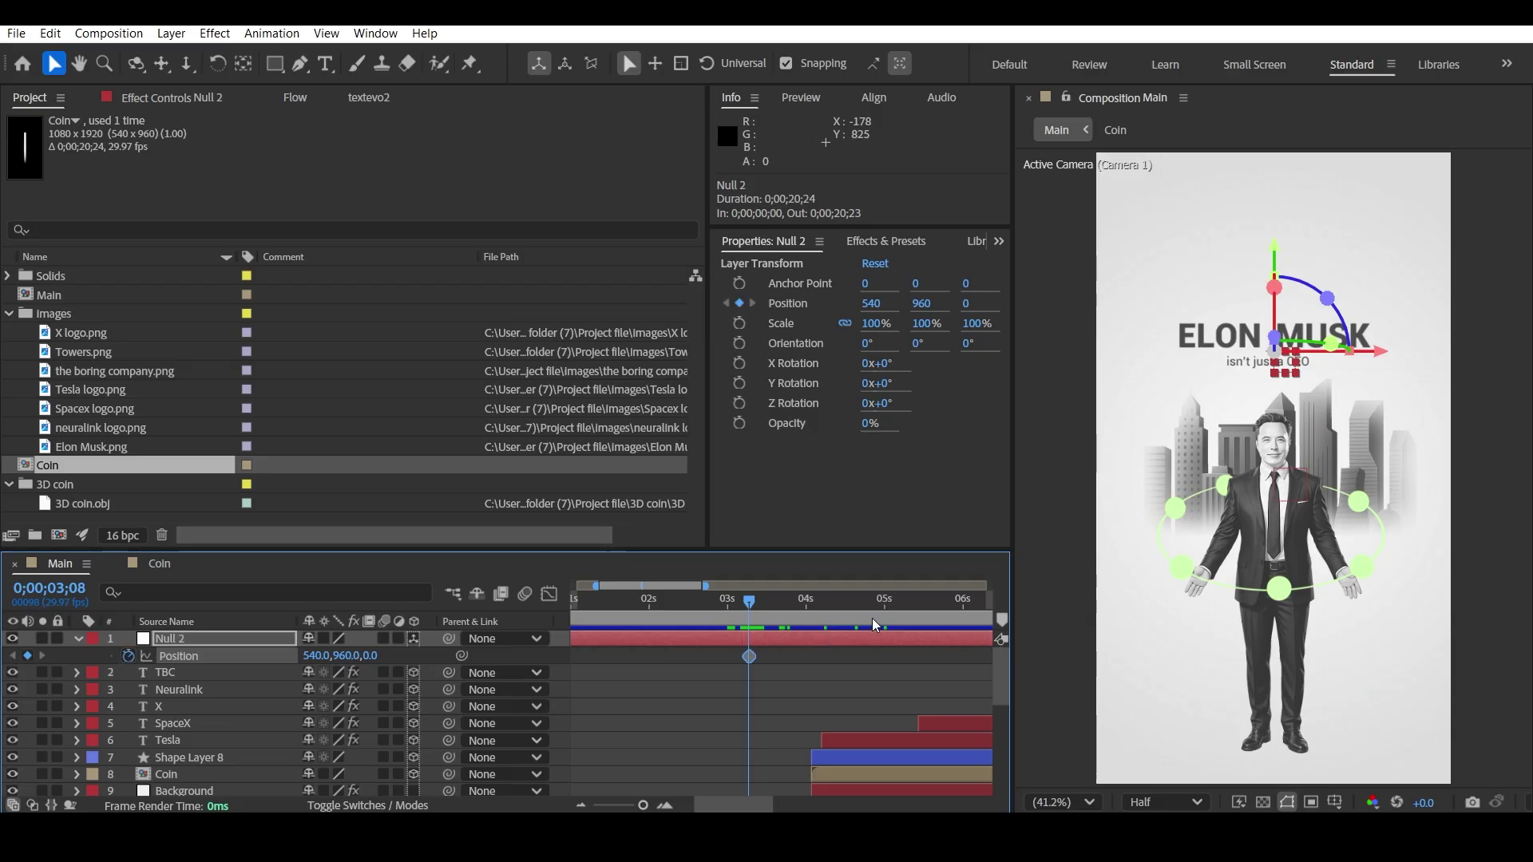
- Keyframe Null 2's position at 0;00;04;24 with its Y value set to 613
left_click_drag(824, 604, 870, 606)
key("alt+shift+p")
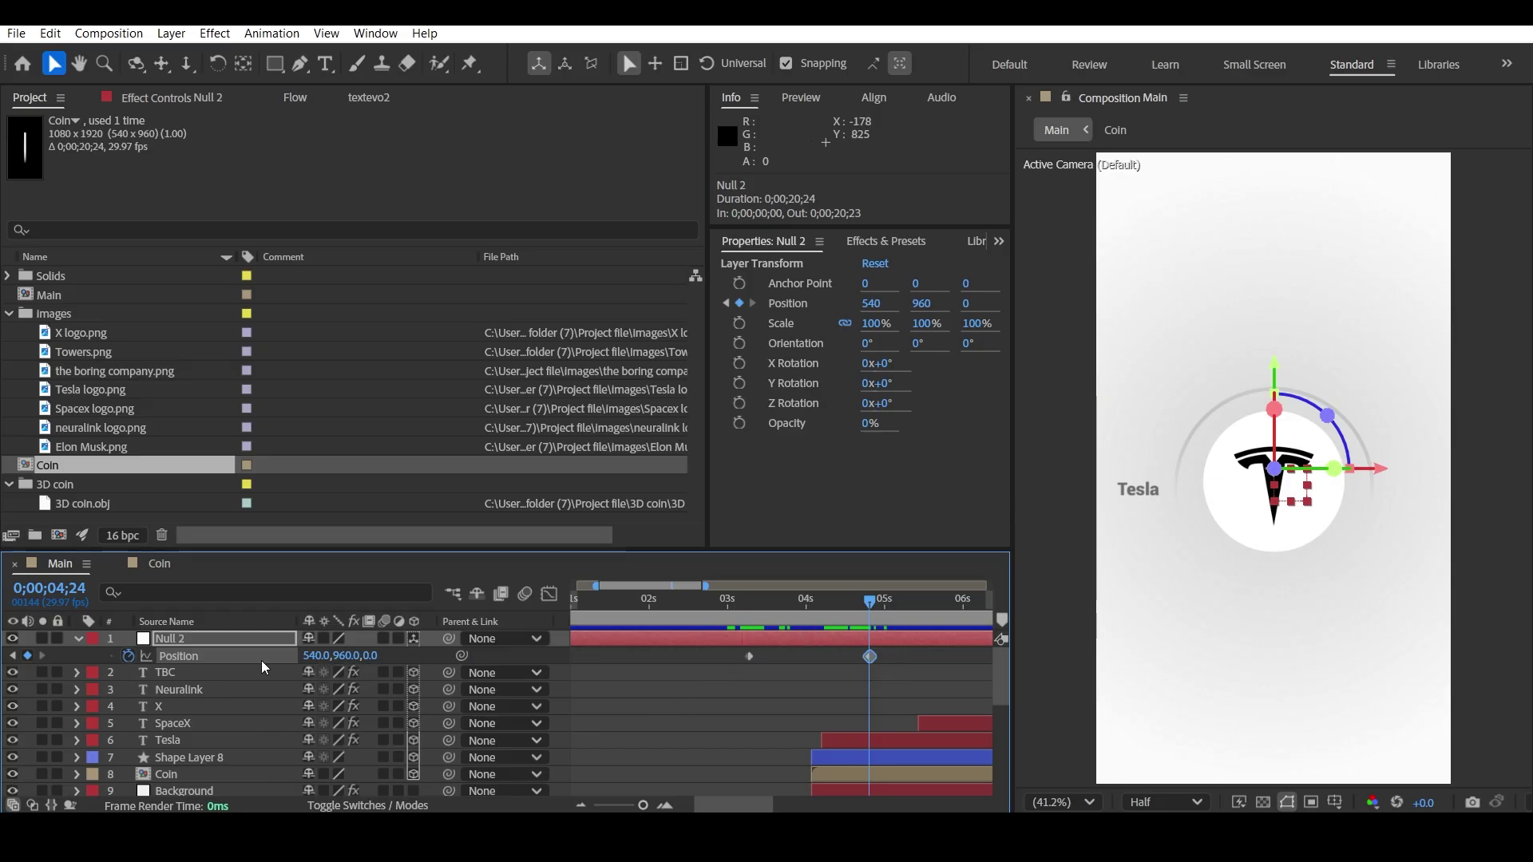
left_click_drag(352, 659, 223, 662)
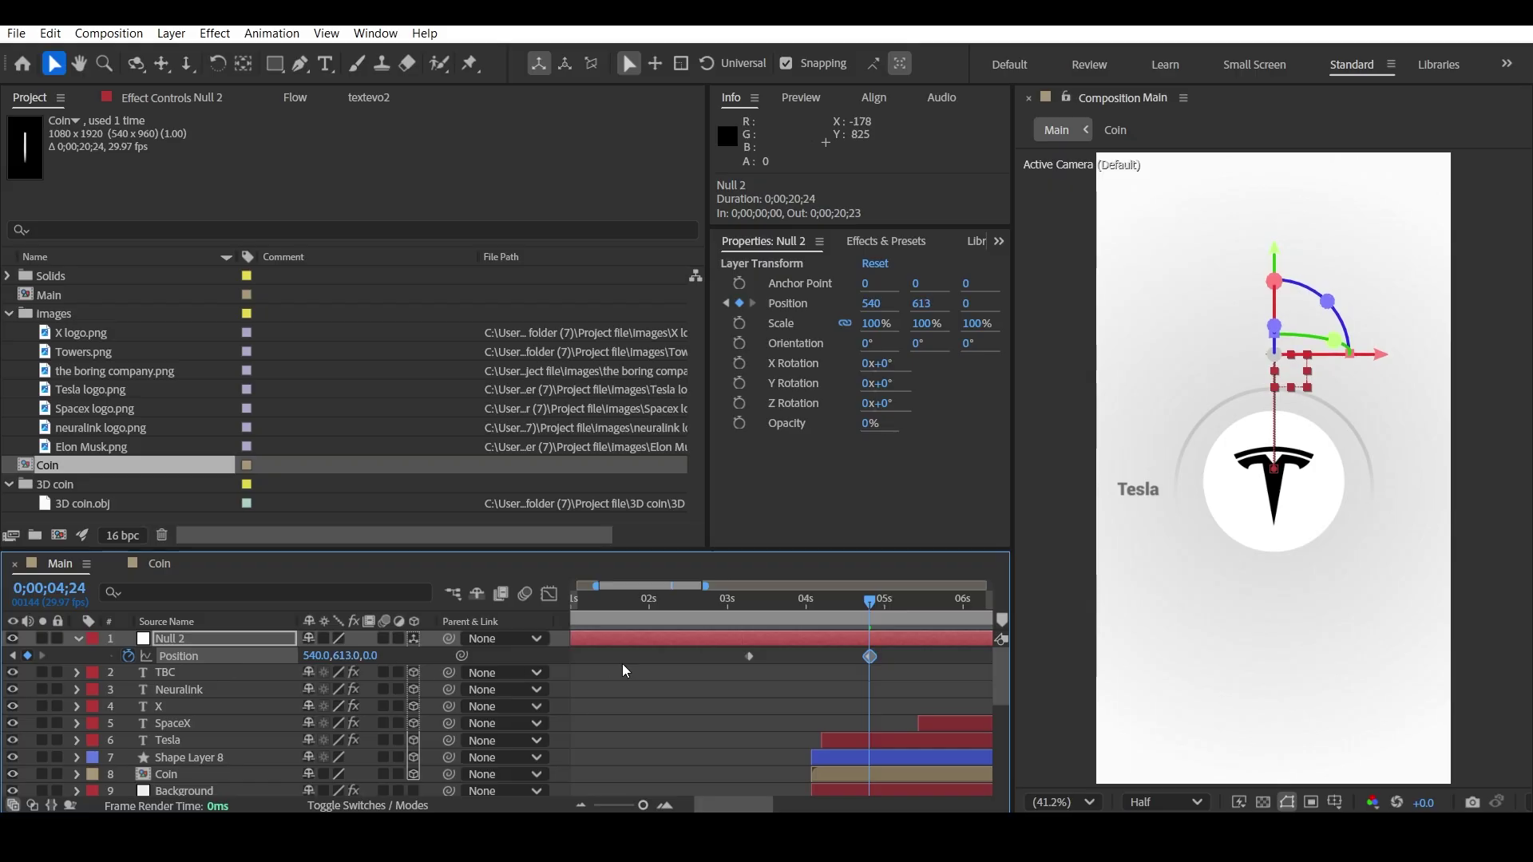
left_click(625, 671)
- Play back the scene transition from about 0;00;02;27 to check the movement driven by Null 2
left_click(12, 656)
left_click(721, 599)
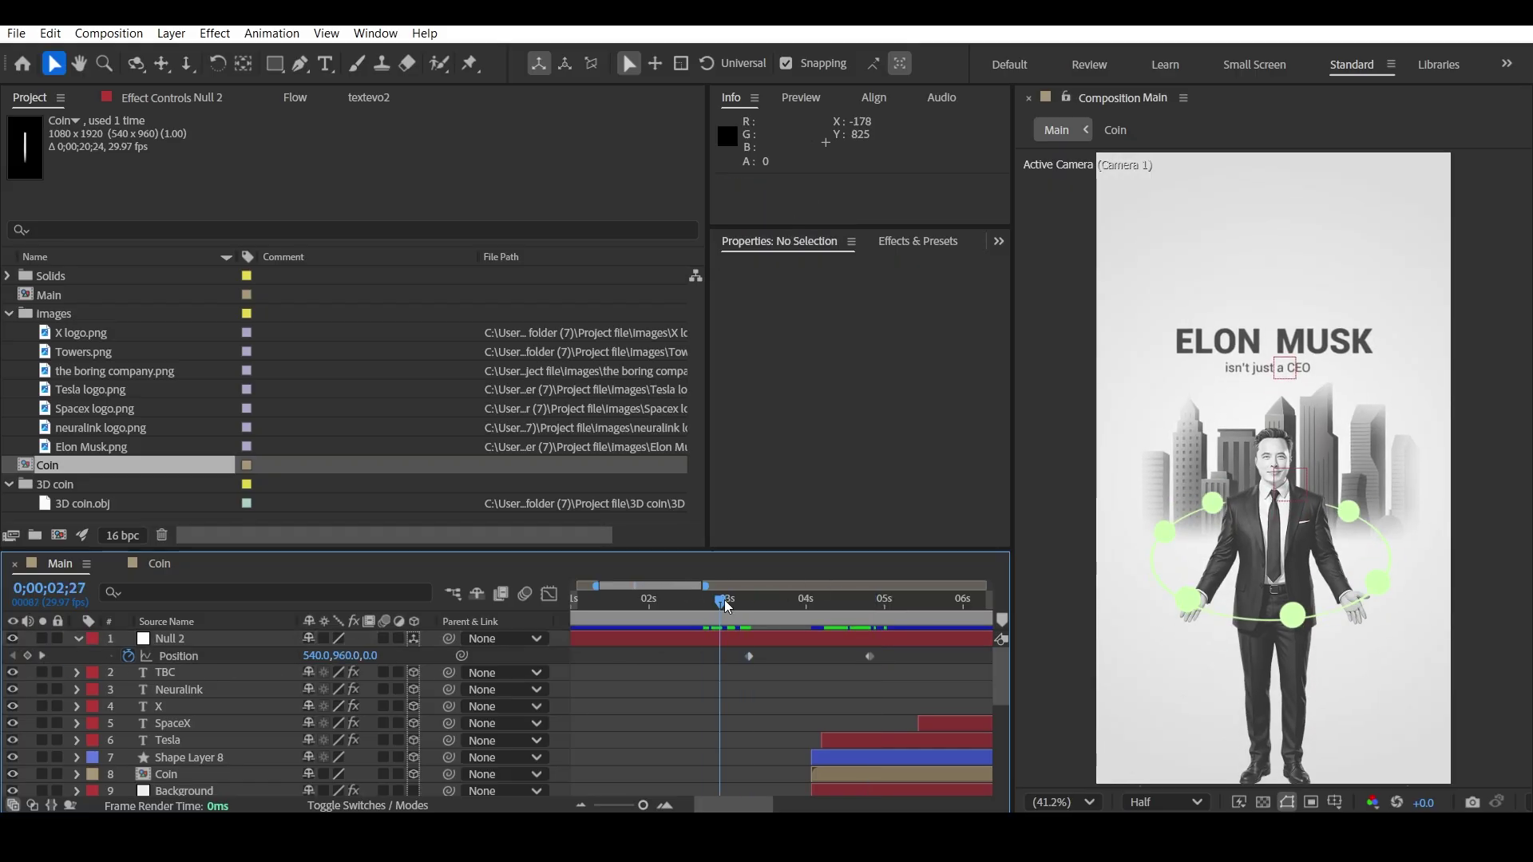
key("space")
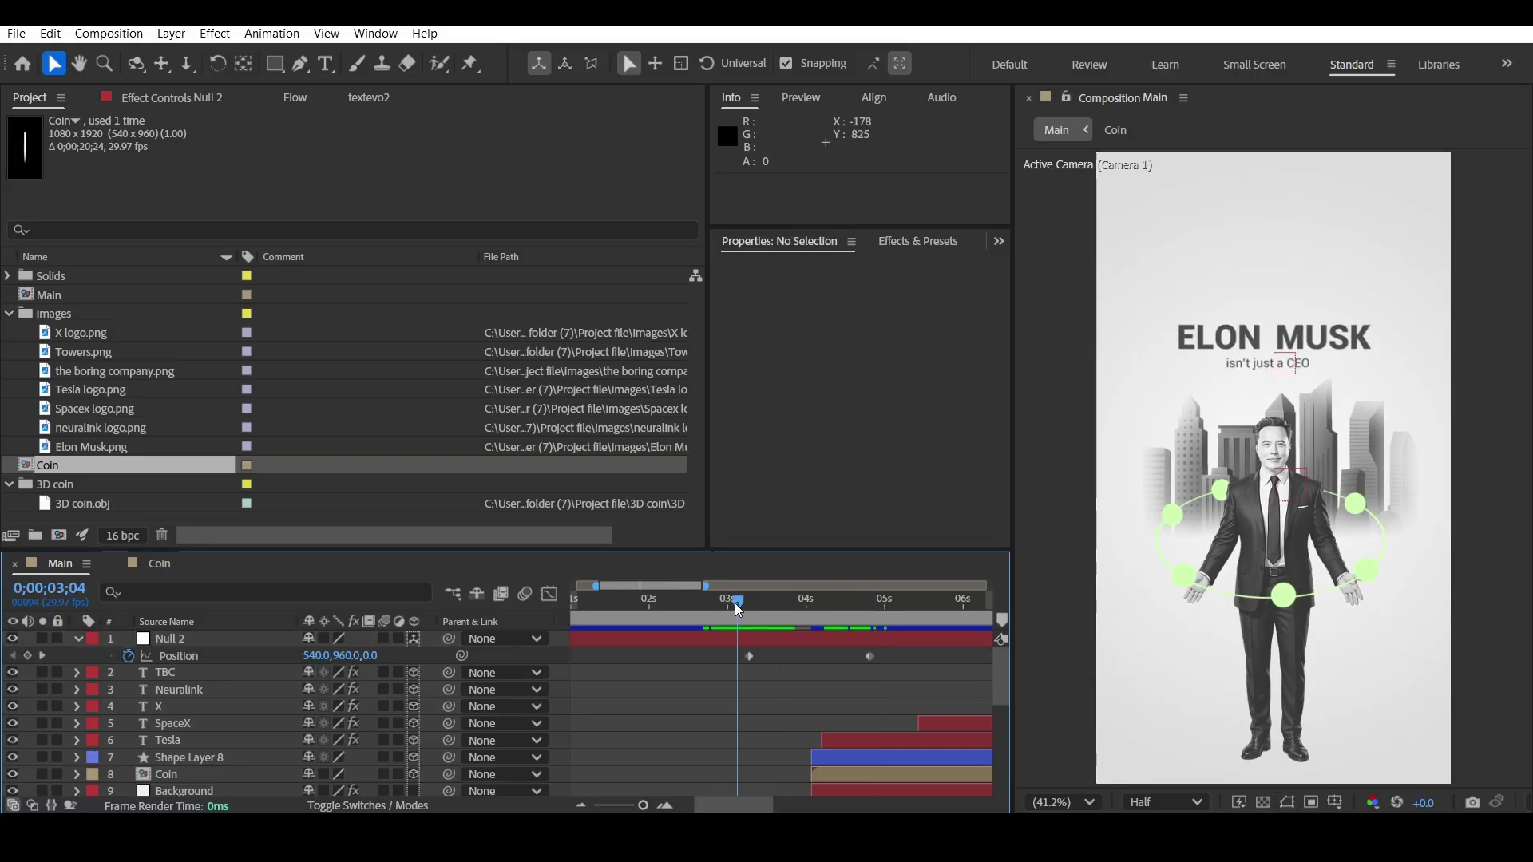
left_click(722, 599)
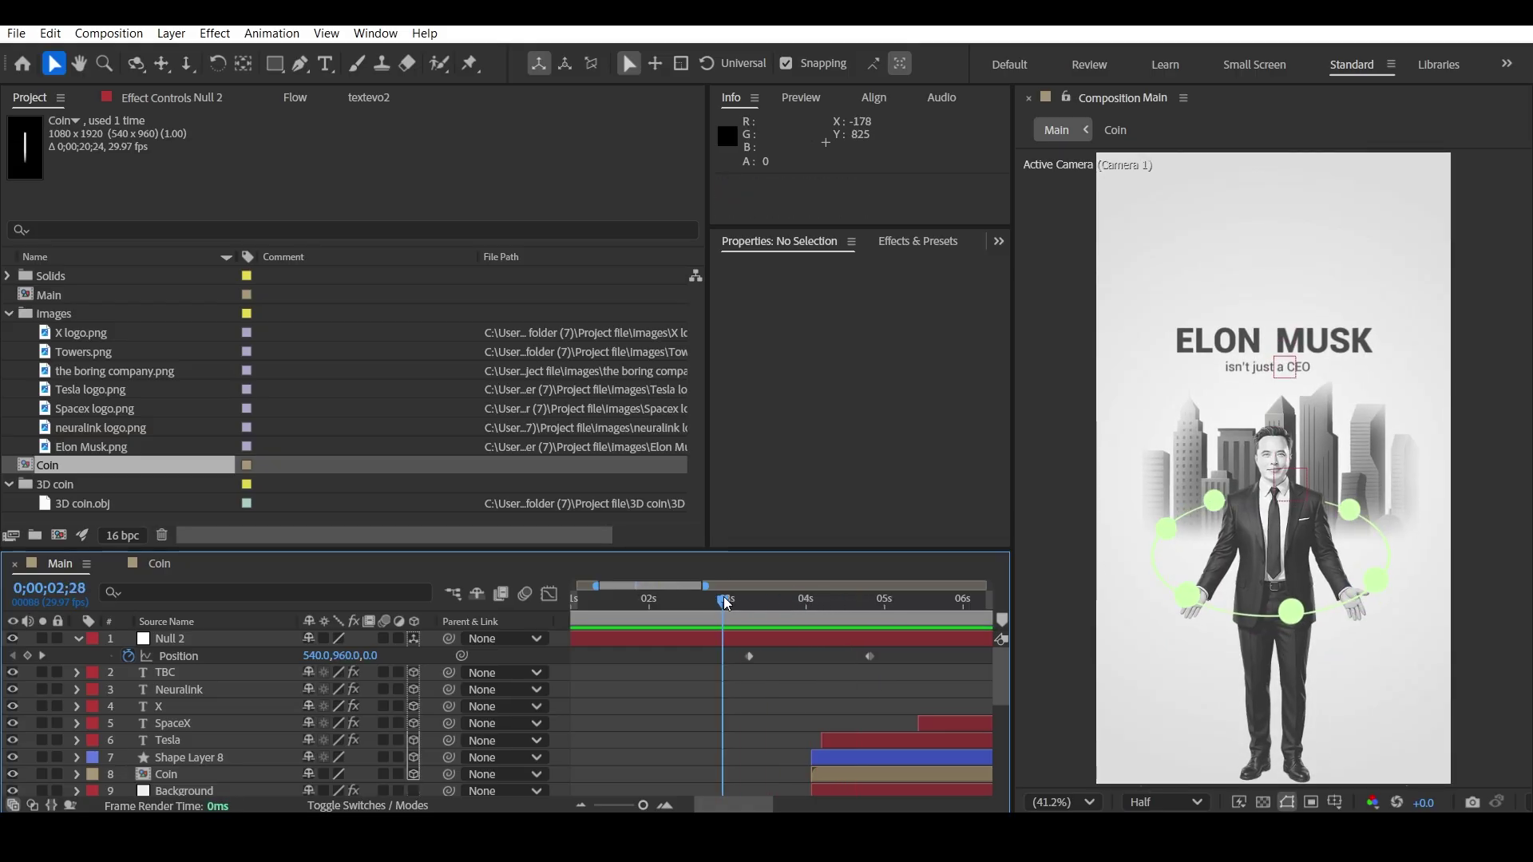
key("ctrl+z")
left_click(771, 599)
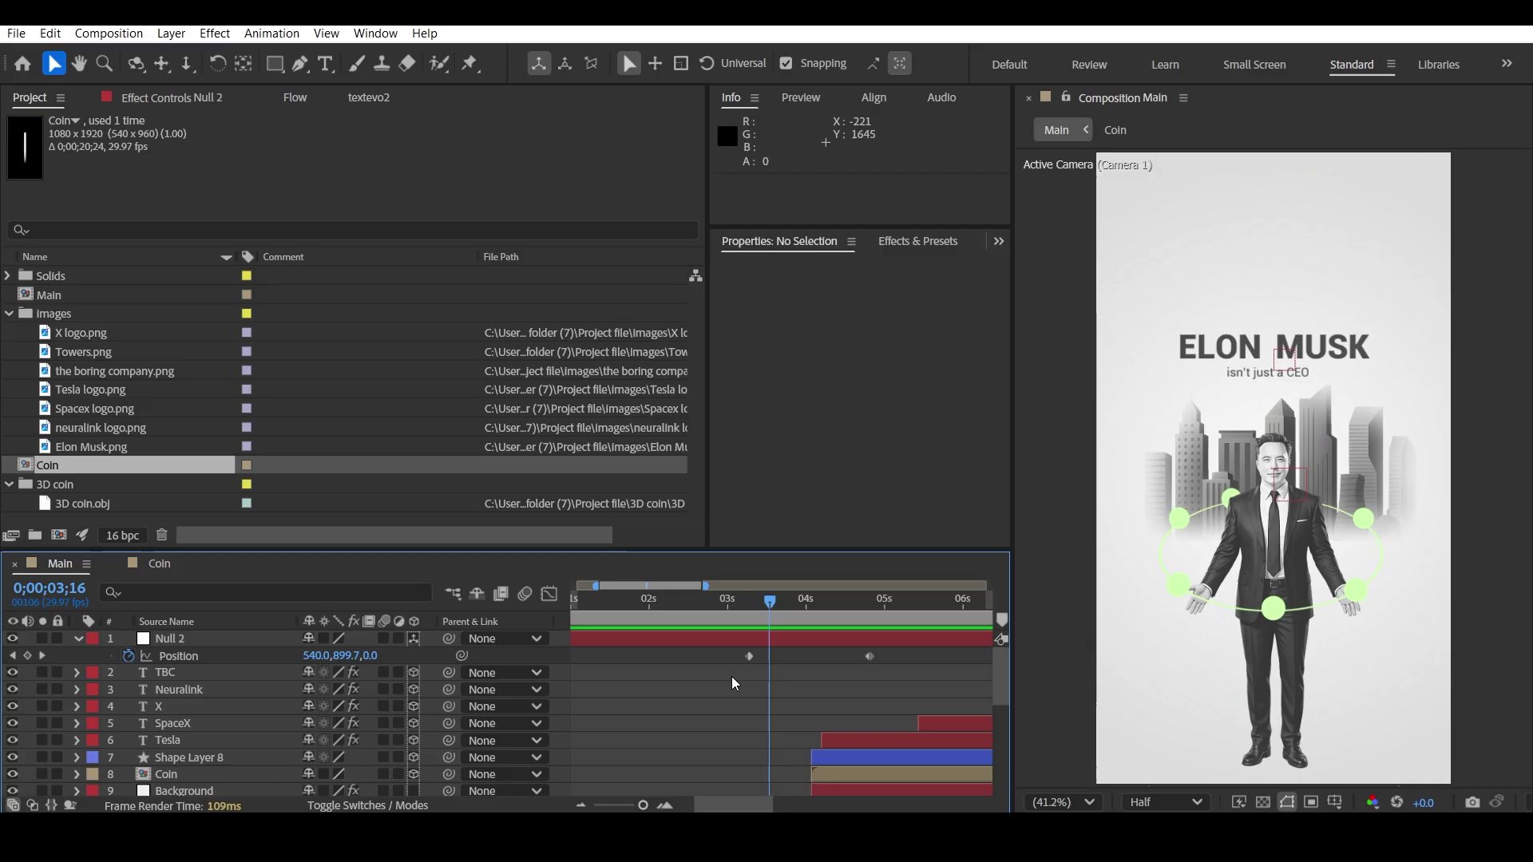
- Set the preview resolution to Third and ease both of Null 2's position keyframes with Flow's cubic curve
left_click(1165, 803)
left_click(1176, 728)
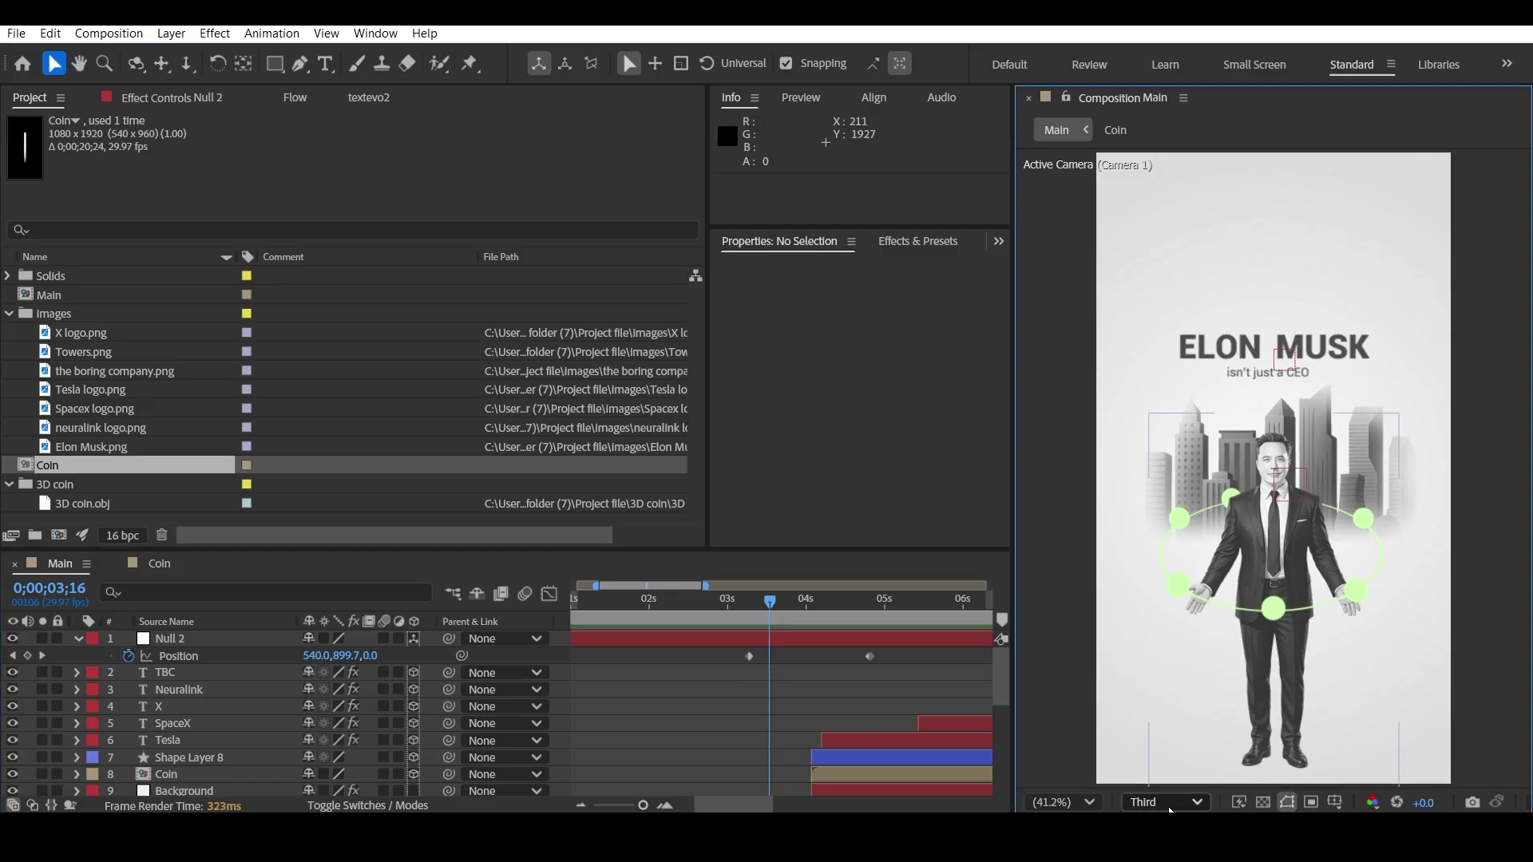
left_click_drag(890, 665, 715, 652)
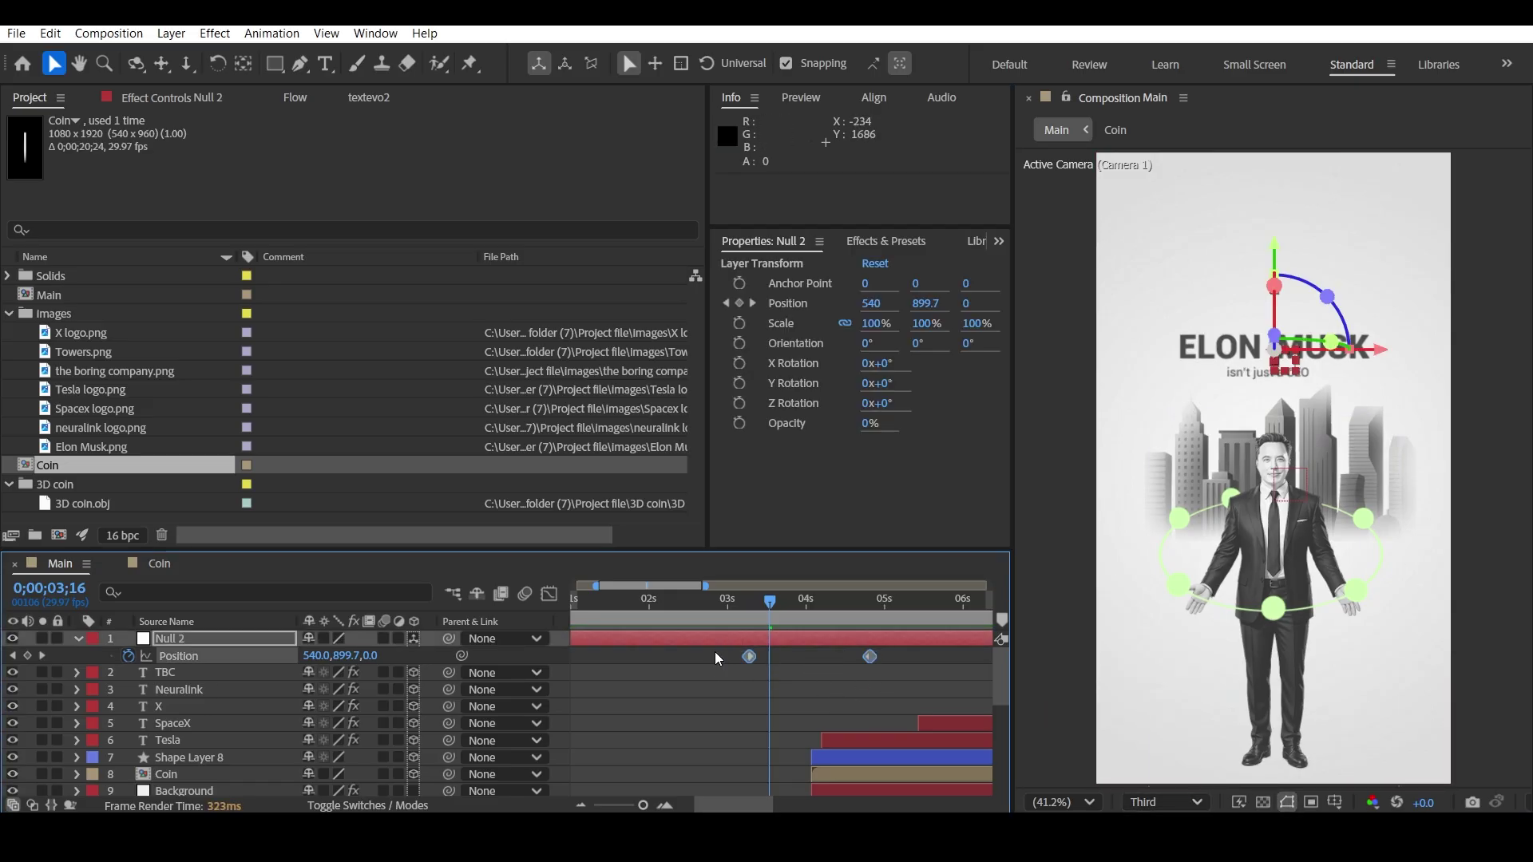
key("F9")
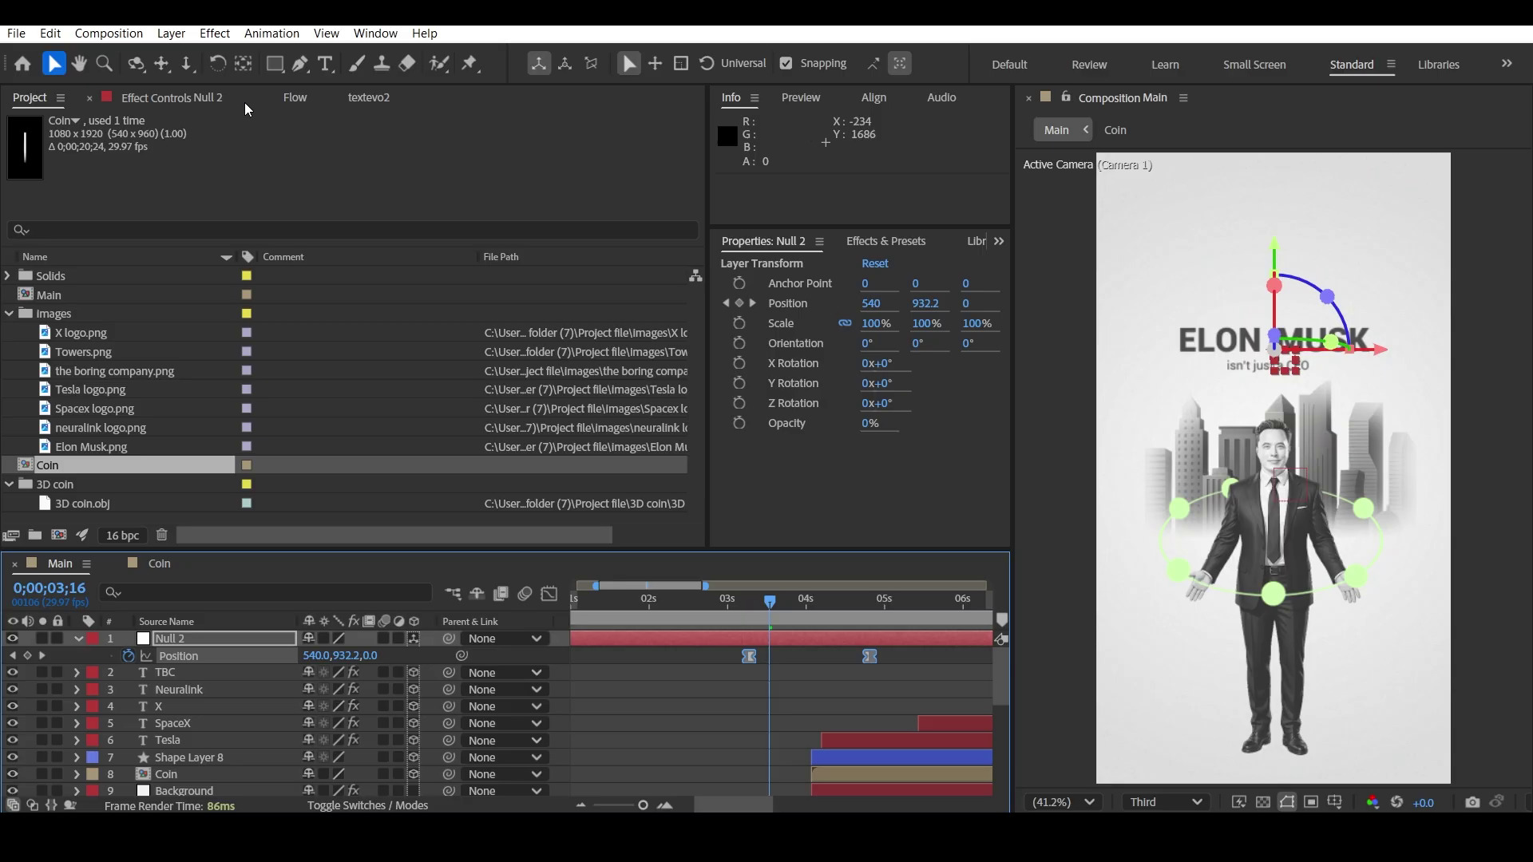
left_click(296, 101)
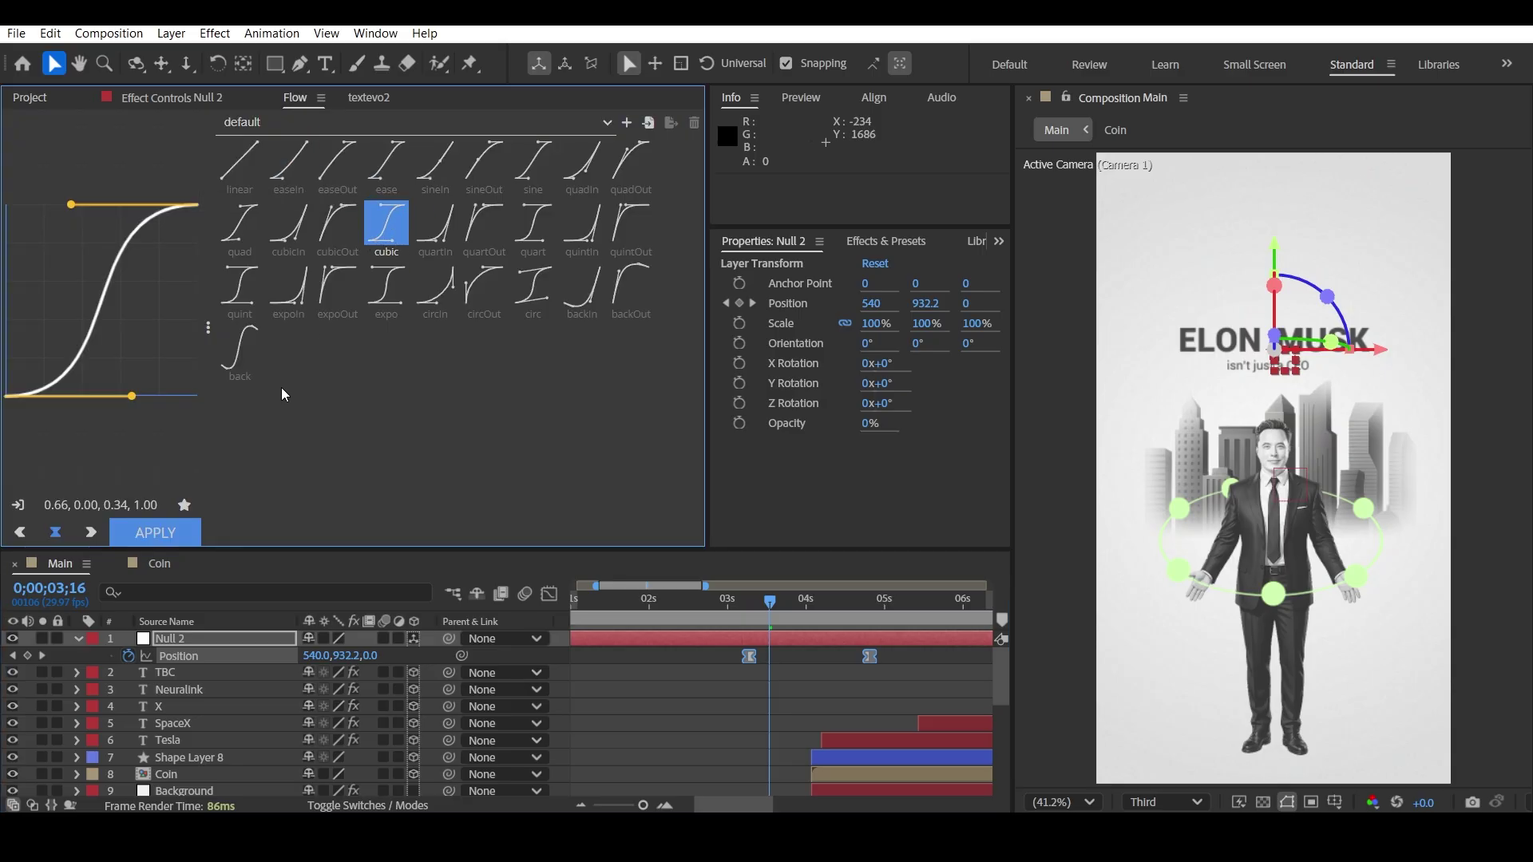
- Play back the scene transition from about 0;00;02;12 to check the eased Null 2 movement, and collapse Null 2's properties
left_click(713, 677)
key("space")
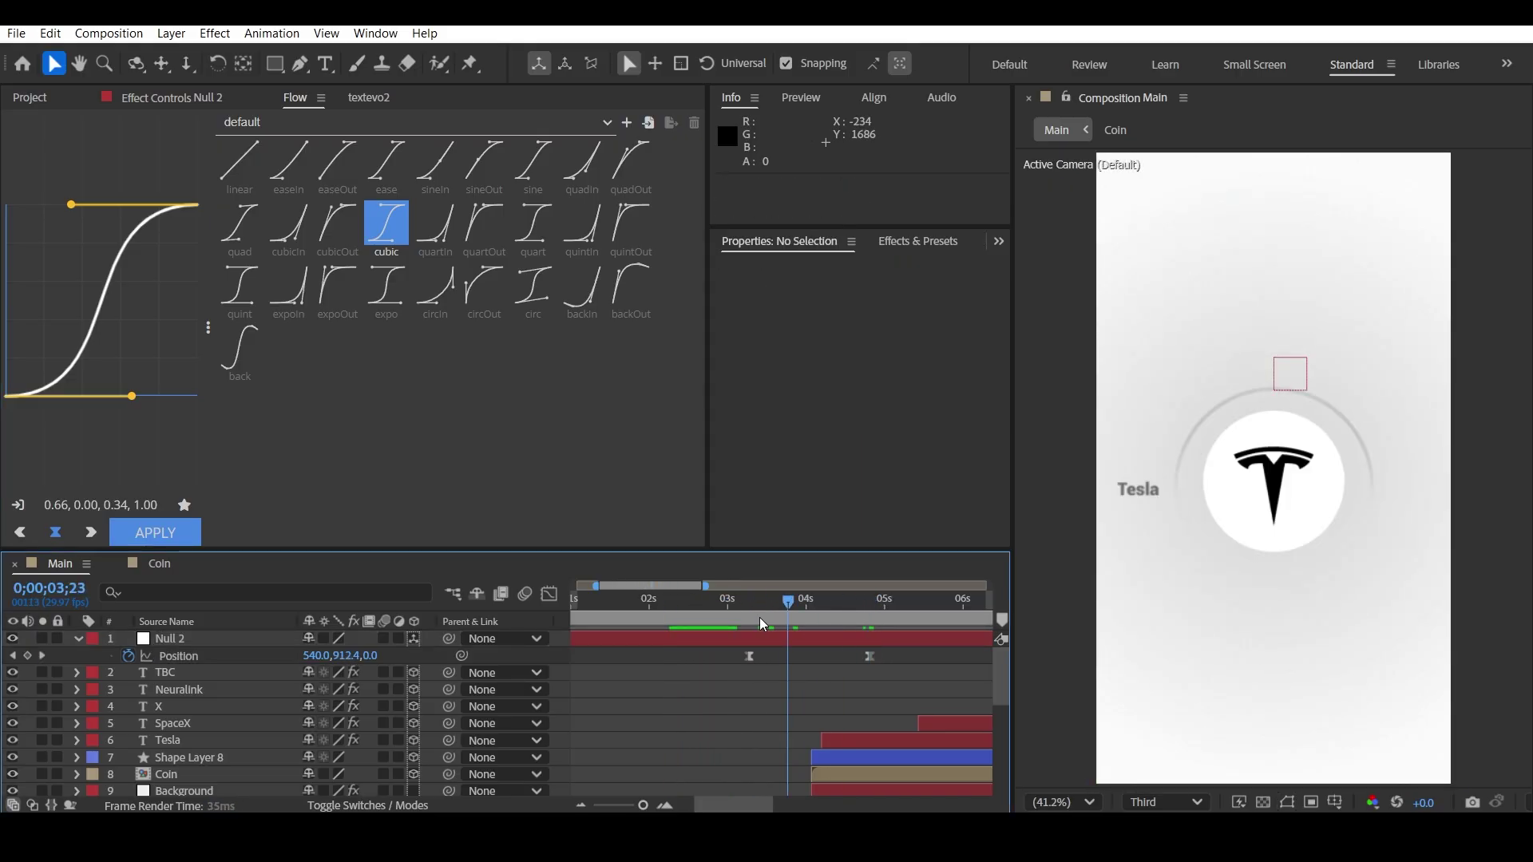
left_click(707, 615)
key("space")
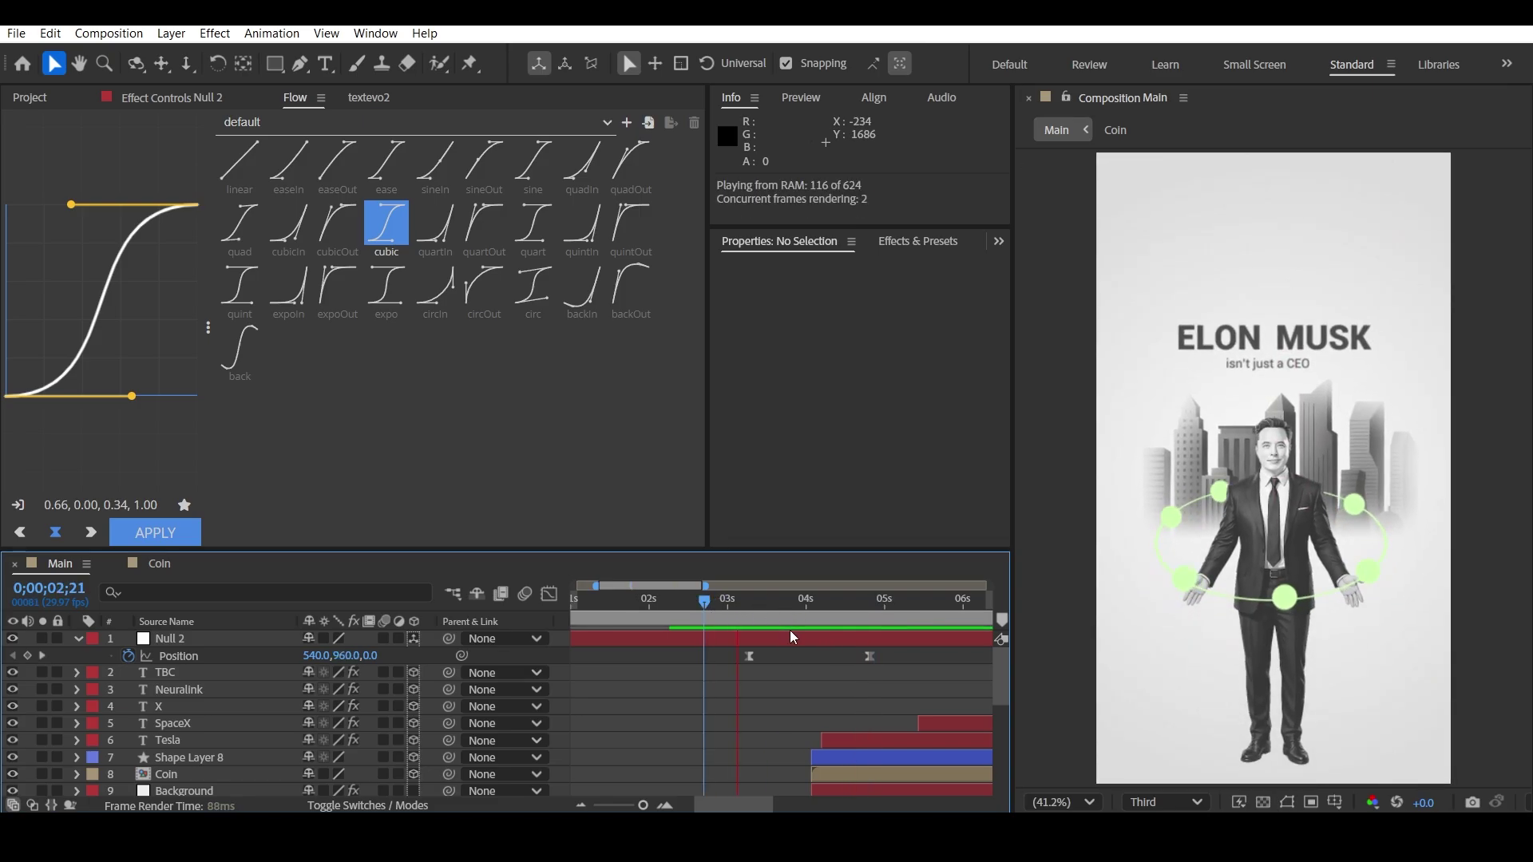
key("space")
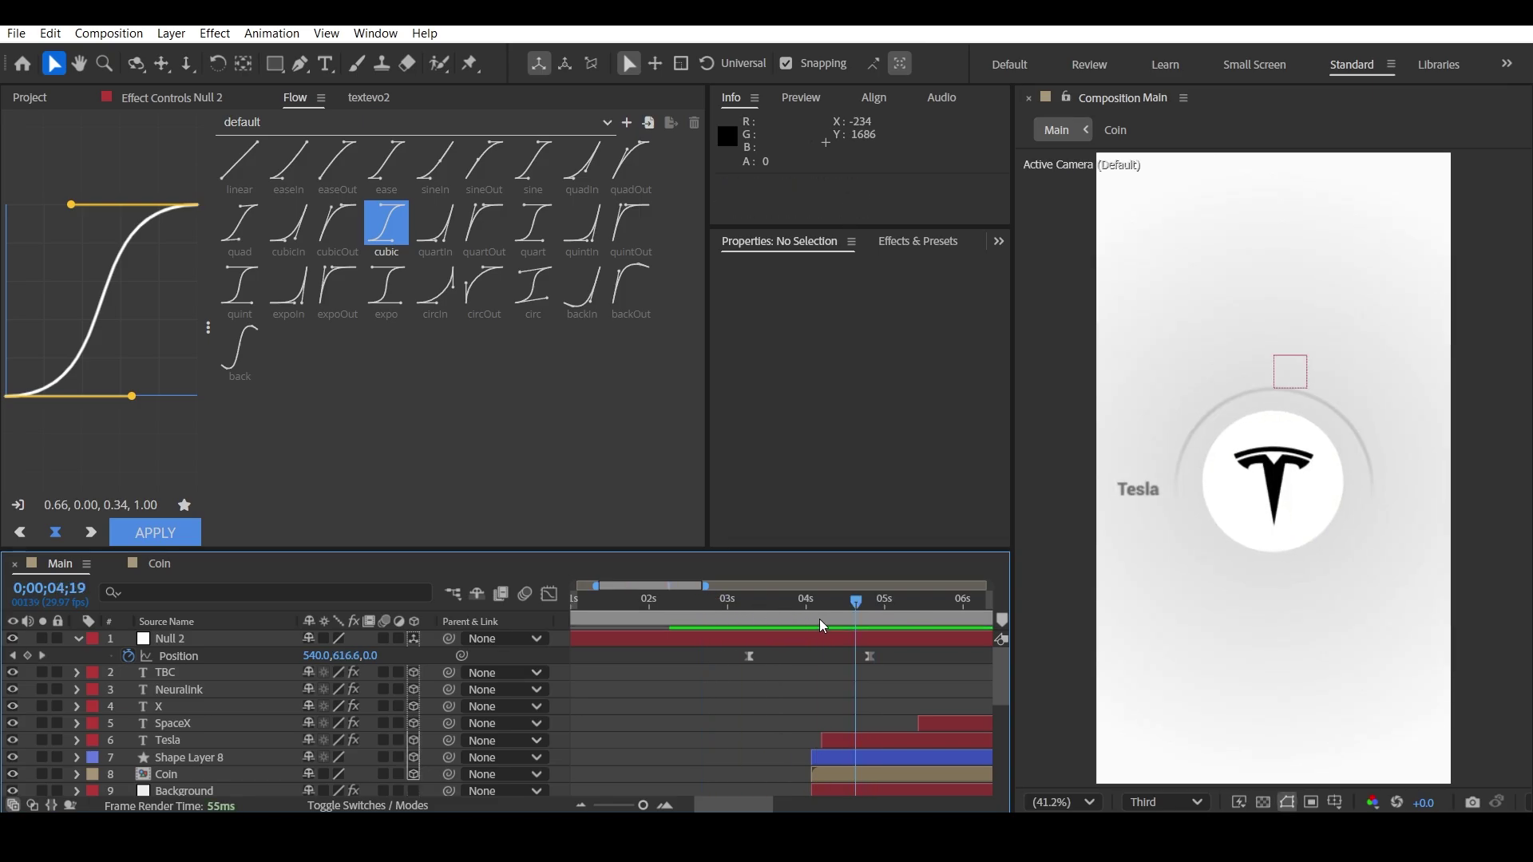
left_click_drag(835, 661, 705, 687)
left_click(80, 639)
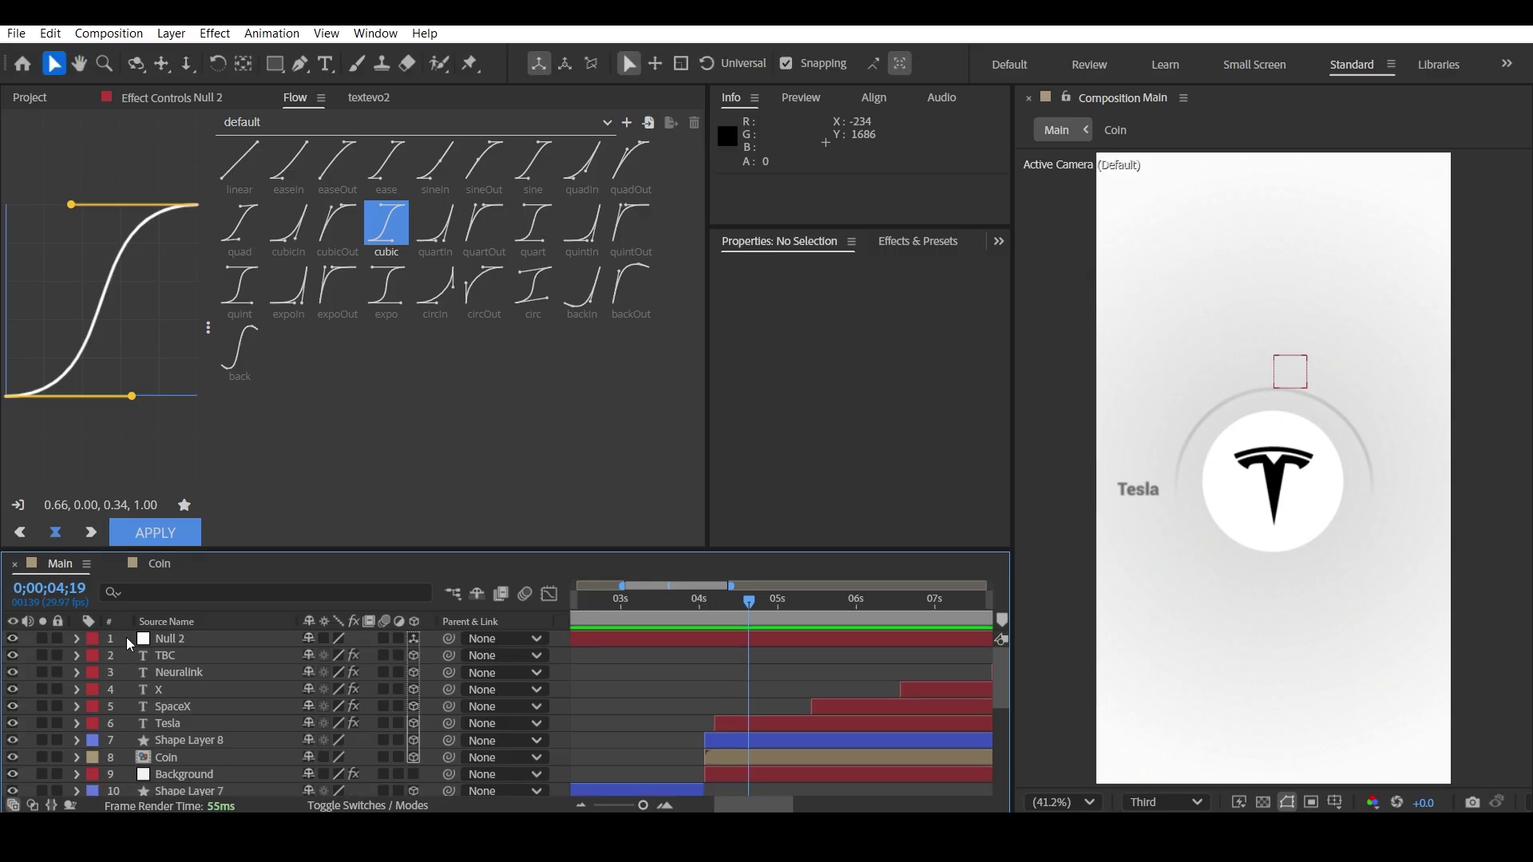
left_click_drag(611, 608, 575, 609)
key("space")
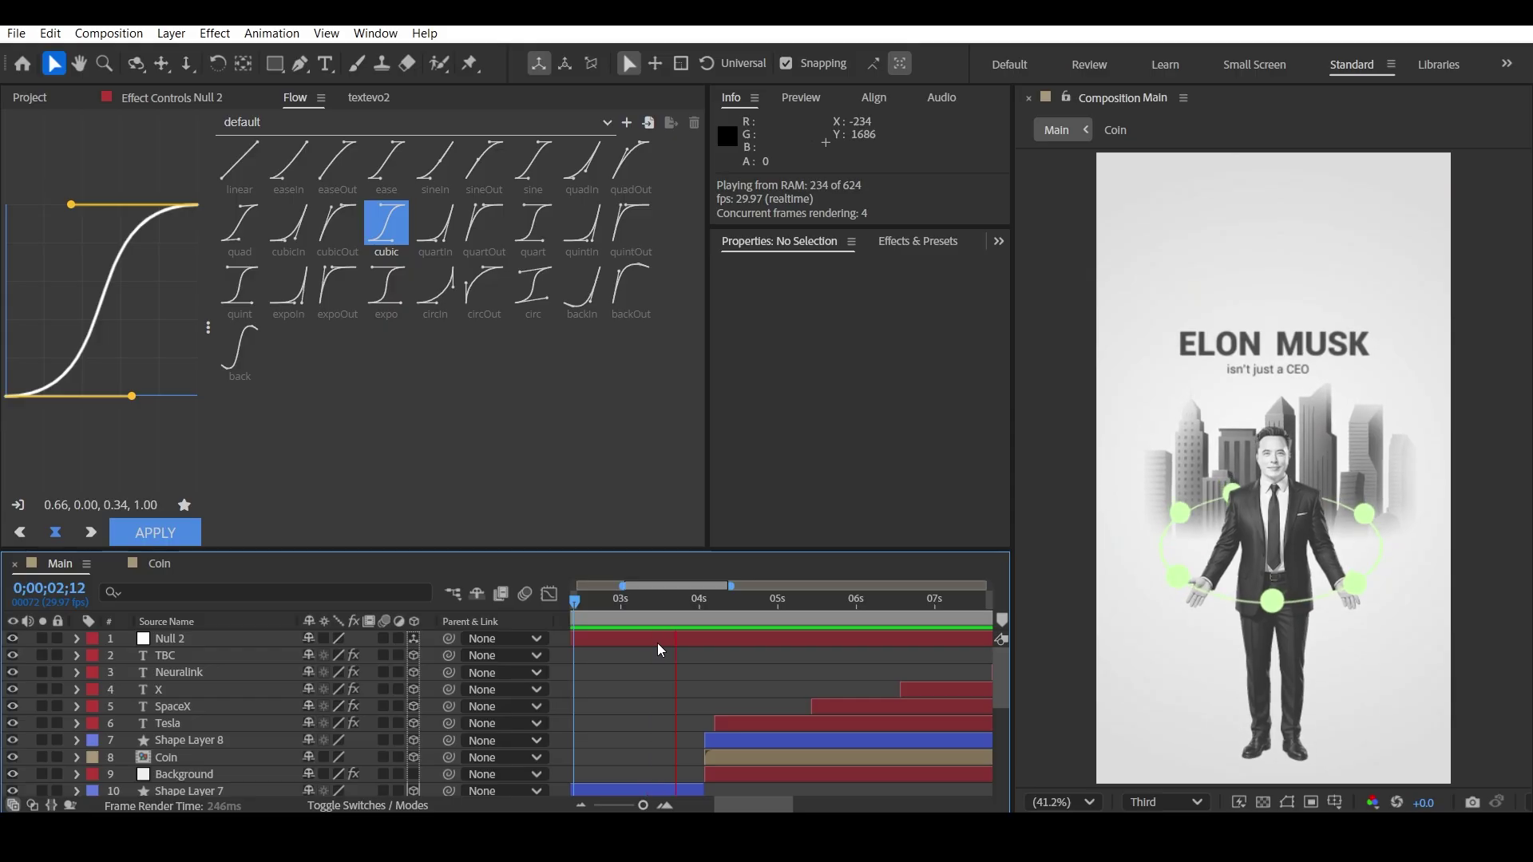
key("space")
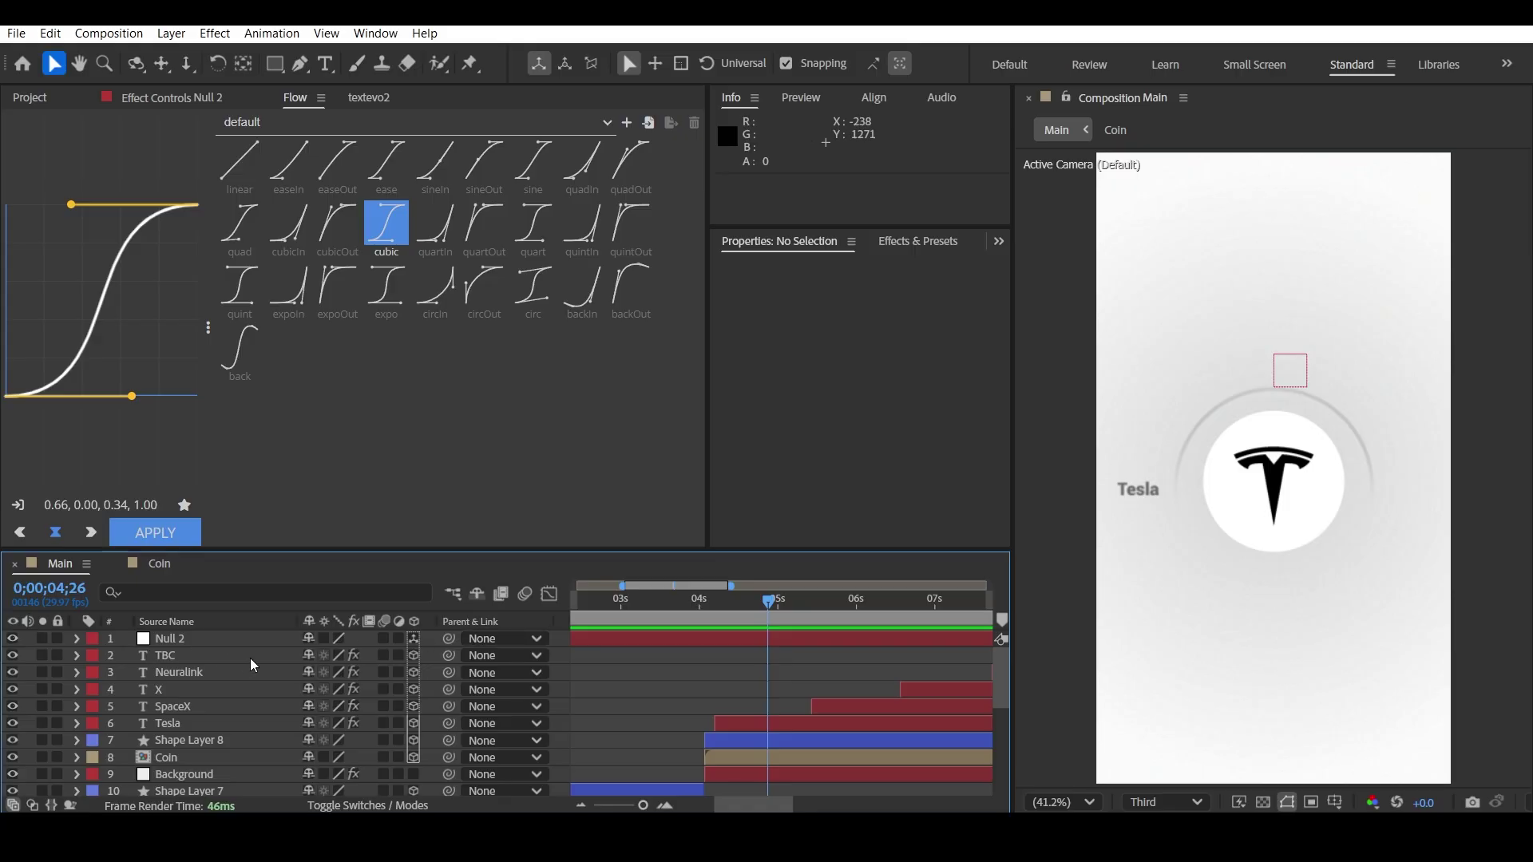
- Add a new null object to the Main composition and make it a 3D layer
scroll(582, 707, "down", 3)
scroll(583, 706, "up", 3)
left_click(204, 34)
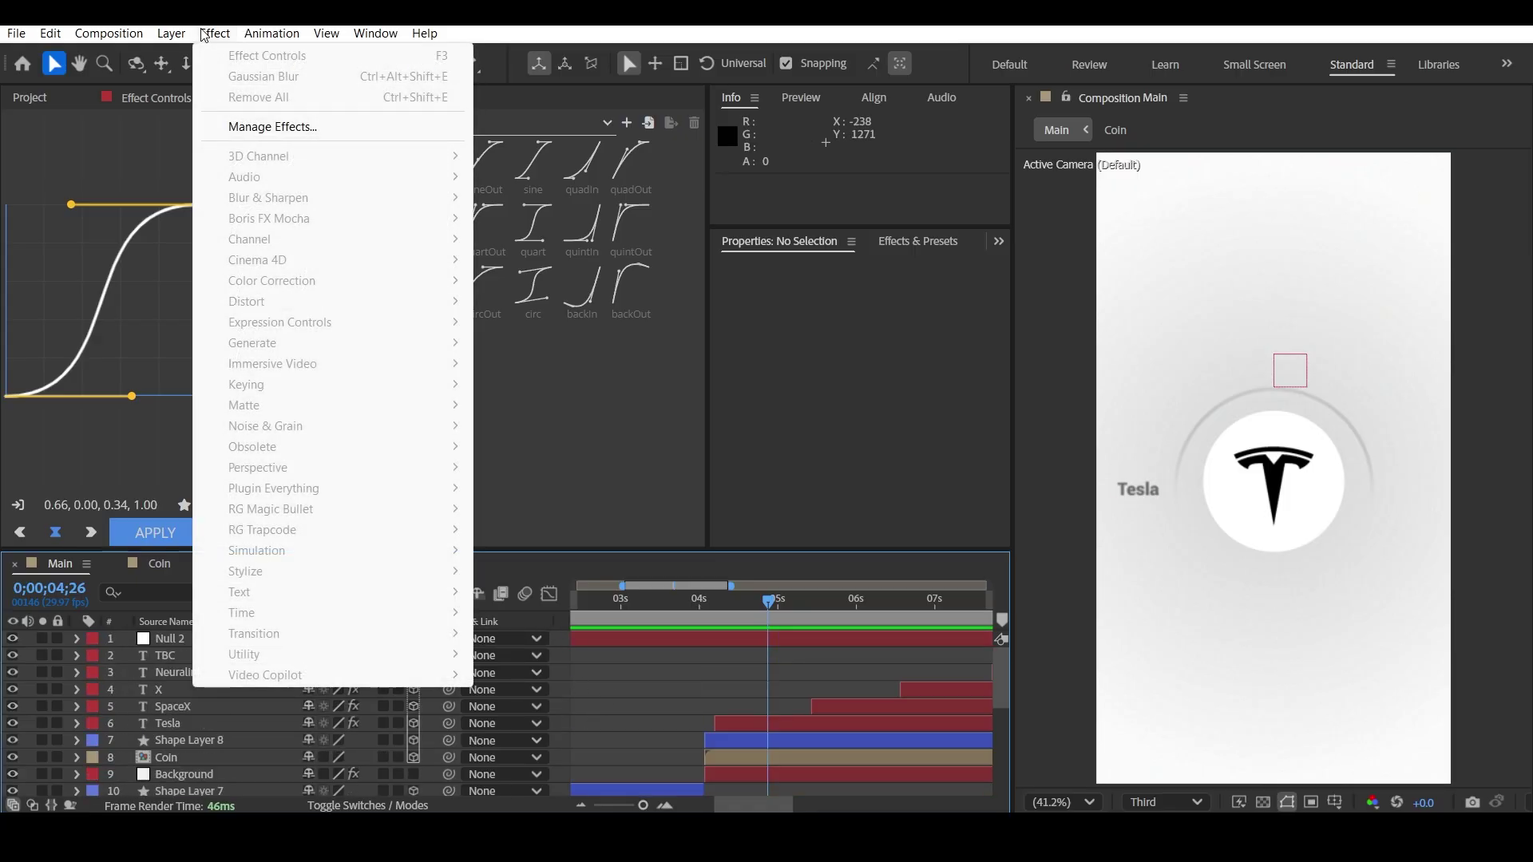
mouse_move(170, 33)
mouse_move(200, 55)
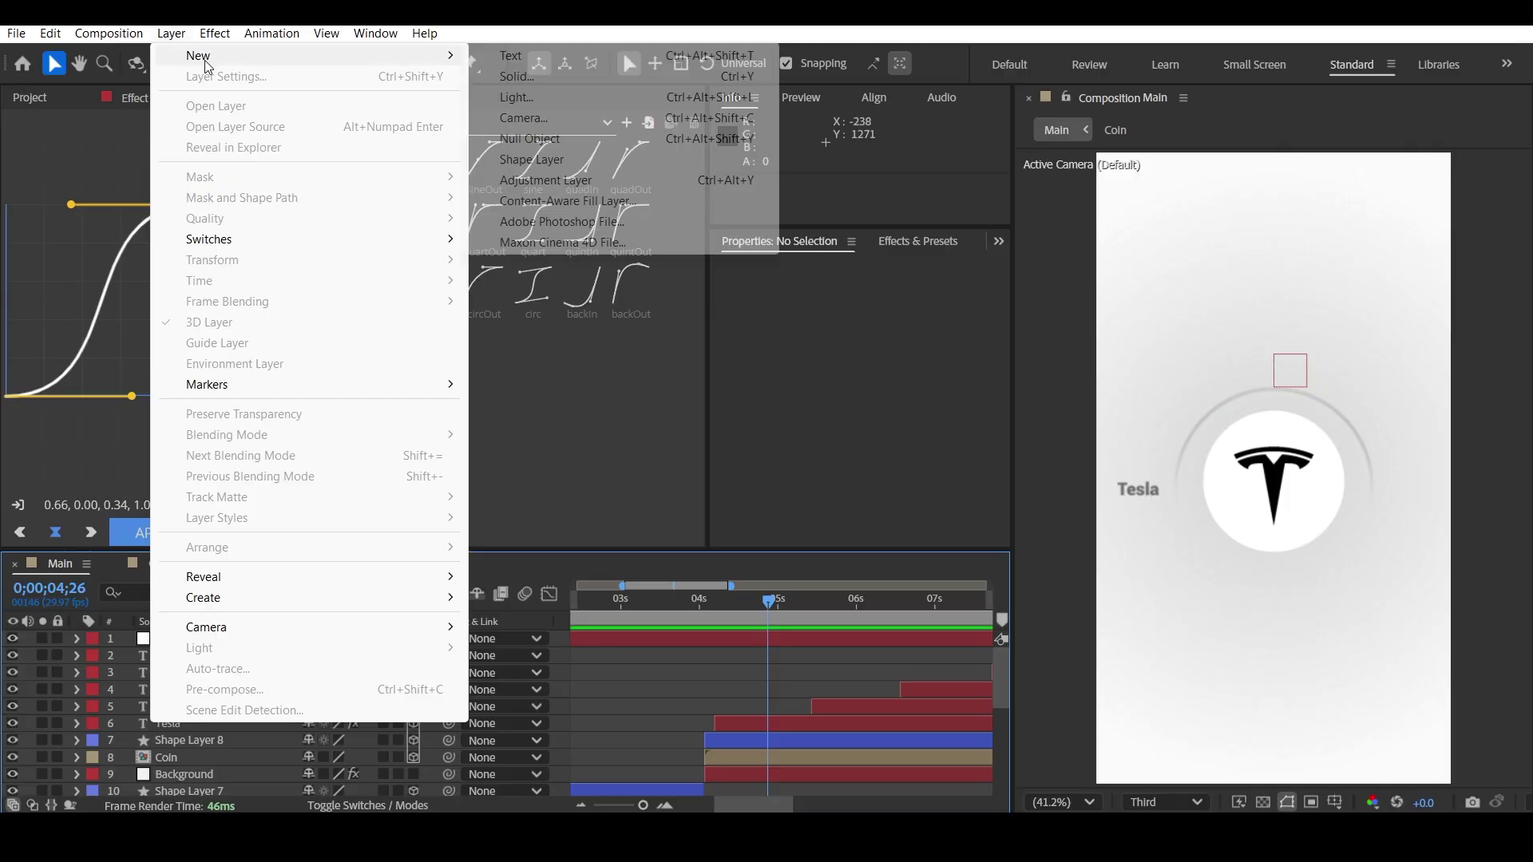
left_click(653, 138)
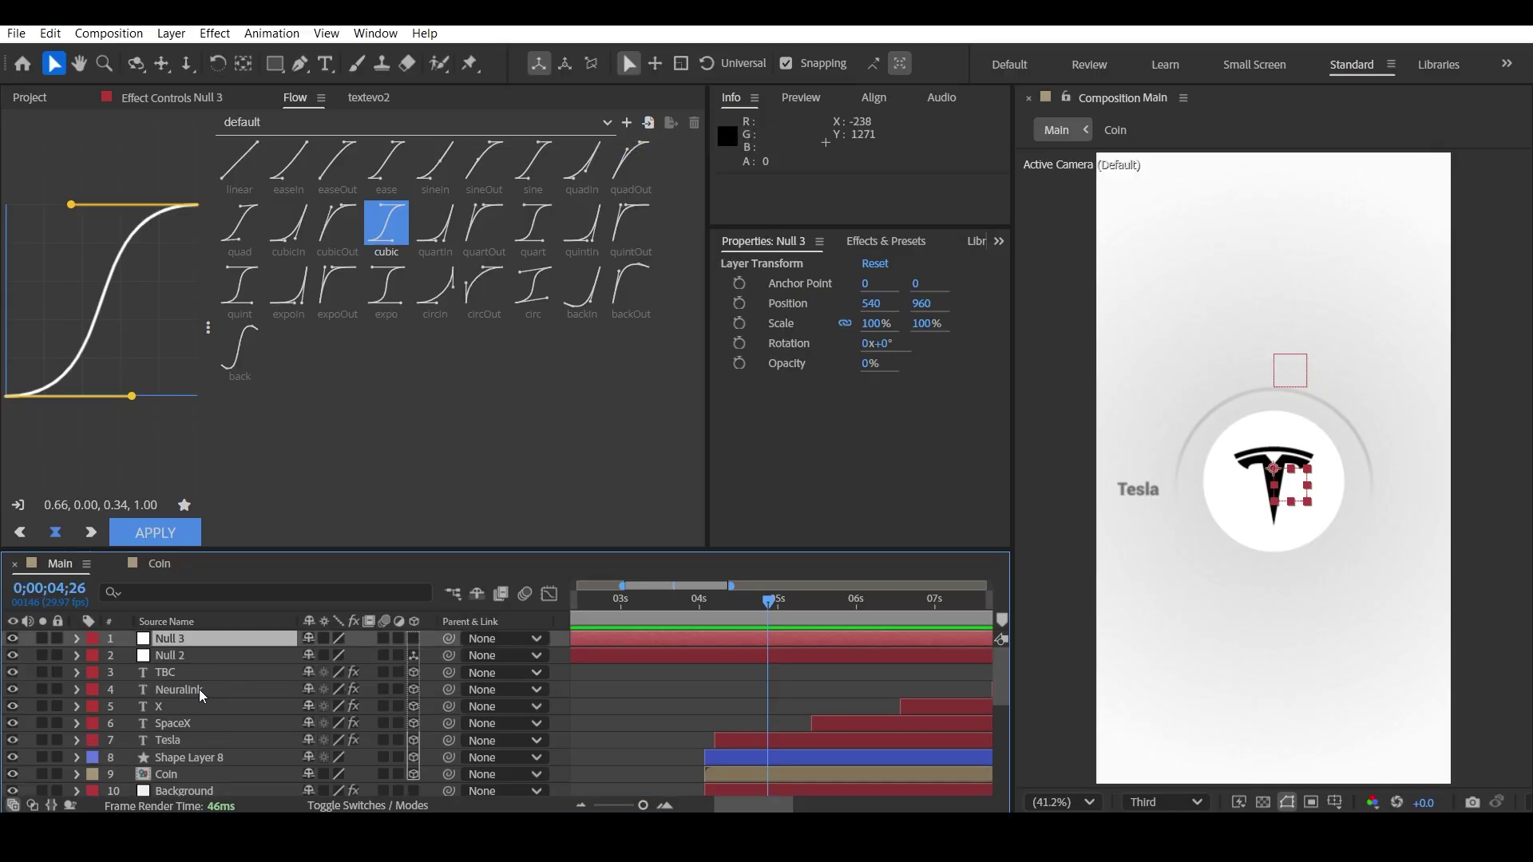
- Parent the second scene's layers, from TBC down to Coin, to Null 3
left_click(182, 675)
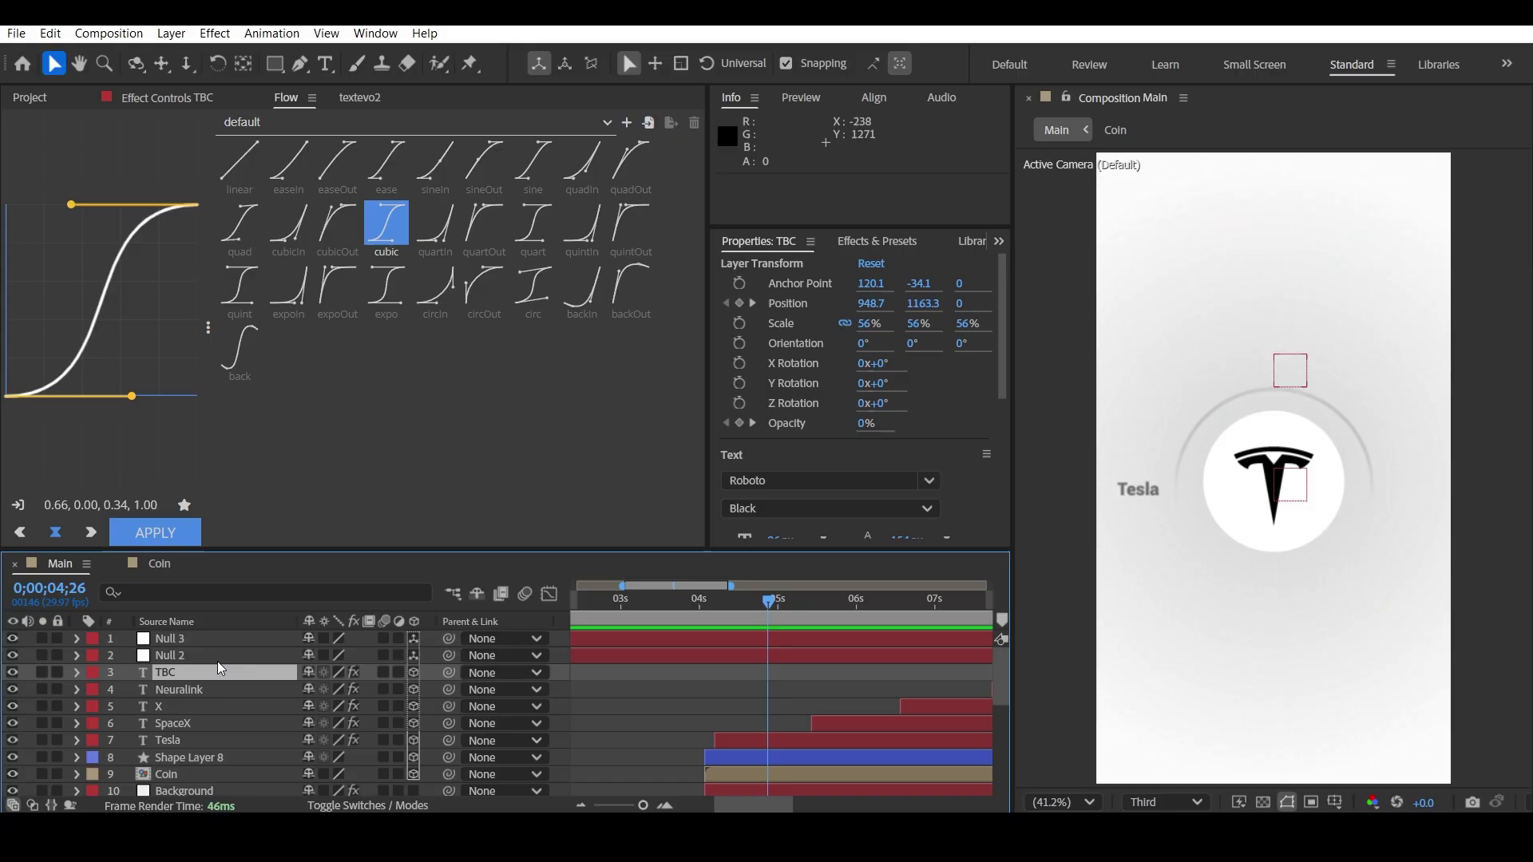
left_click(183, 755, "shift")
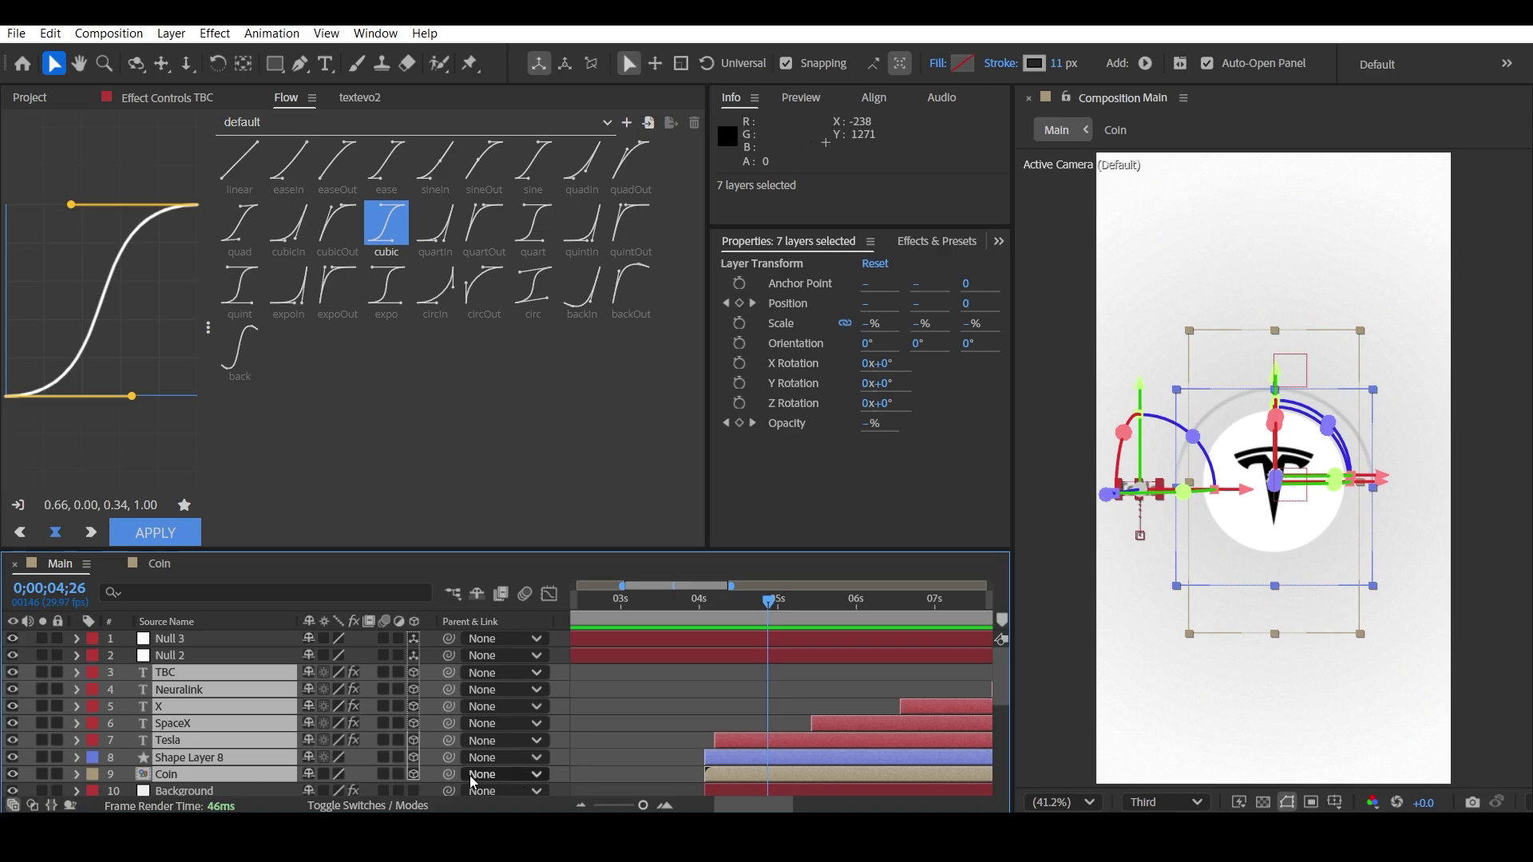
left_click_drag(449, 775, 189, 645)
left_click(597, 673)
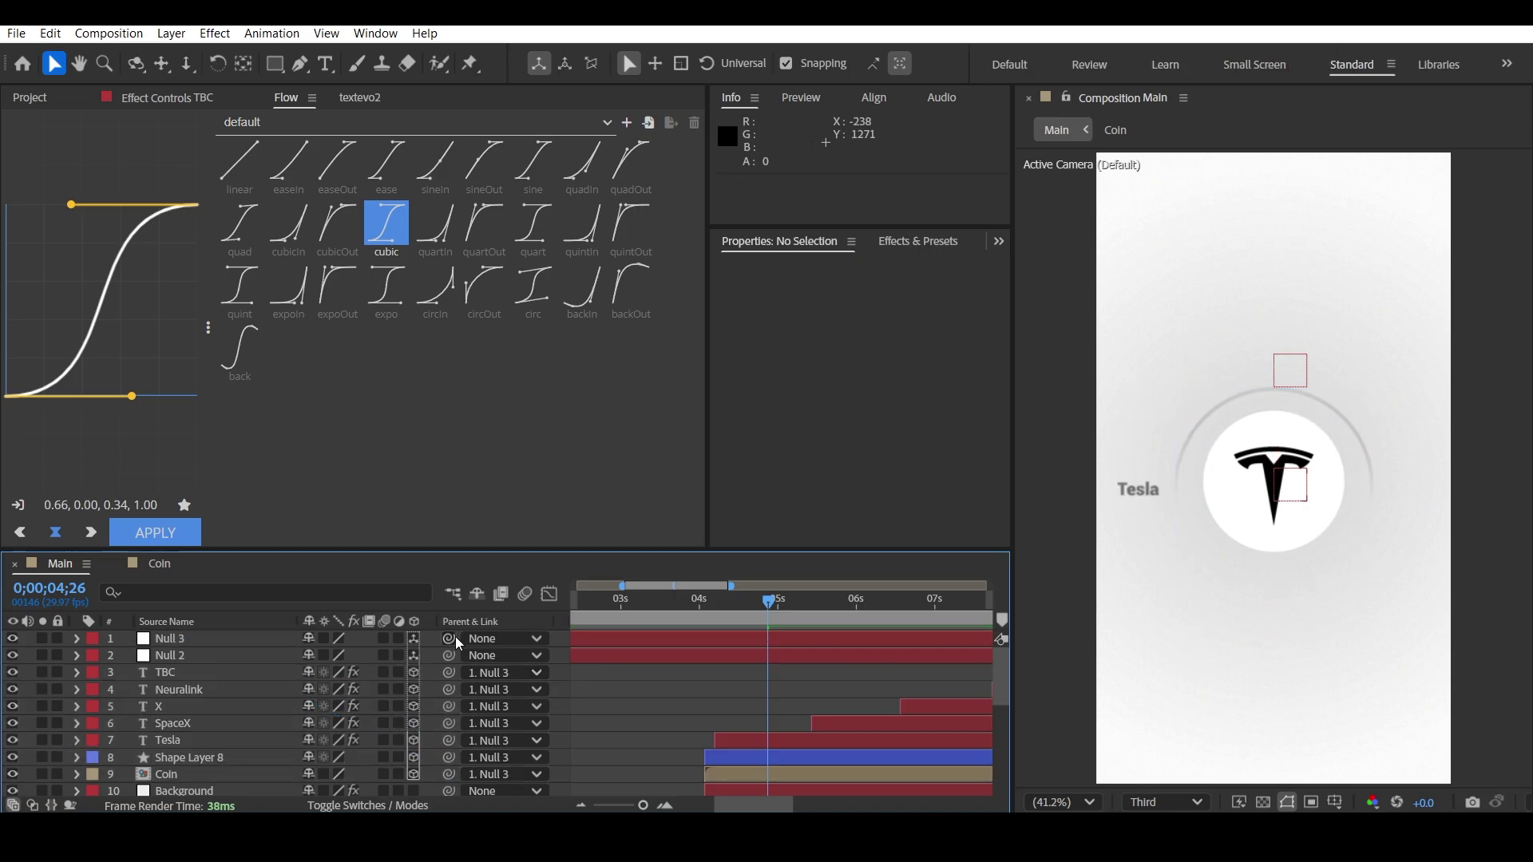
- Add a position keyframe to Null 3 at 0;00;03;18
scroll(810, 639, "down", 3)
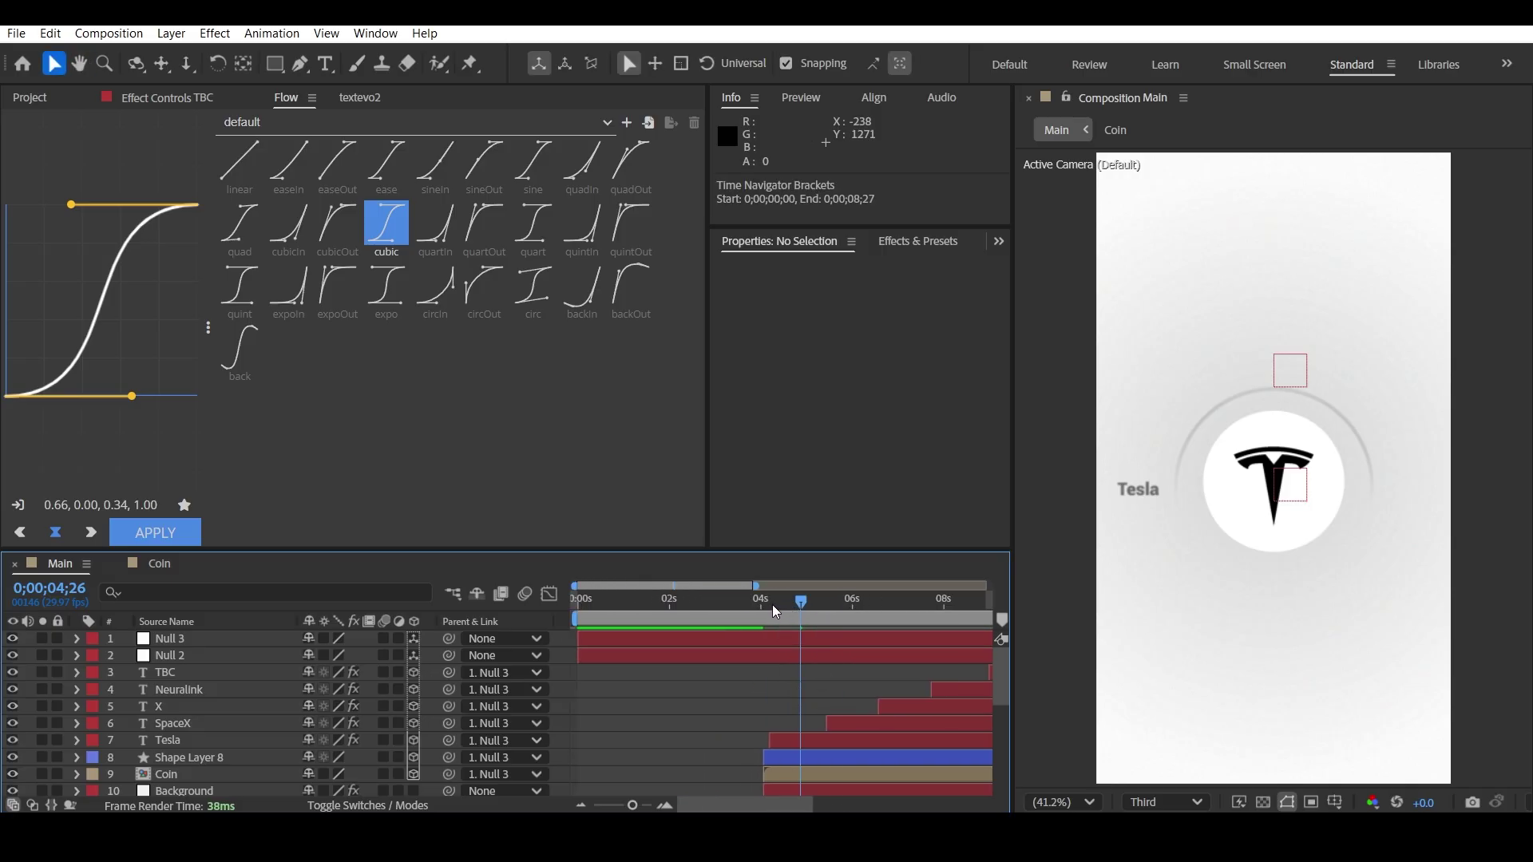
left_click_drag(768, 608, 743, 603)
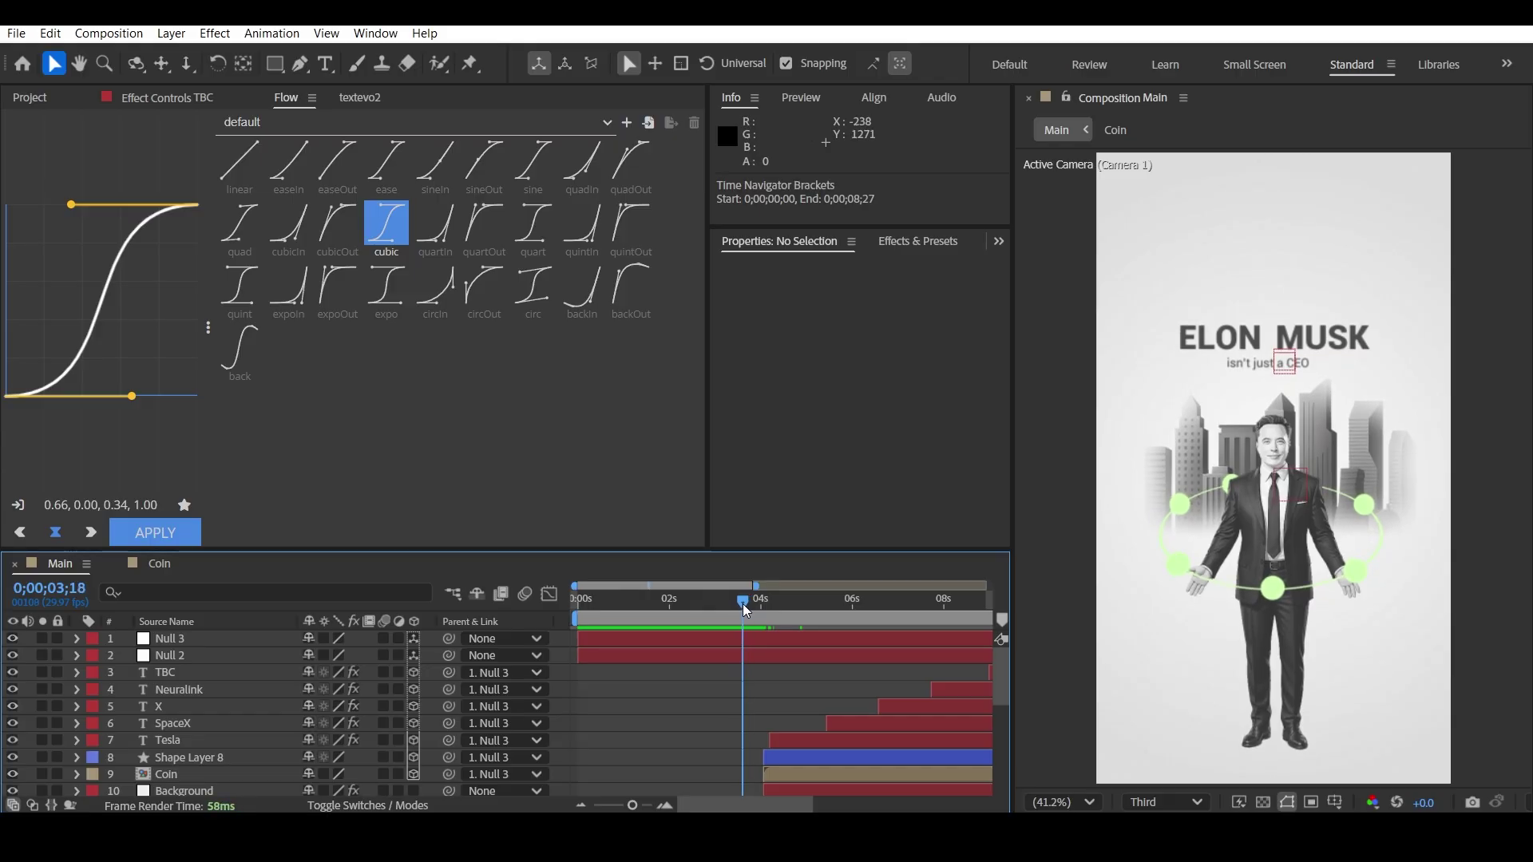
left_click(195, 640)
key("p")
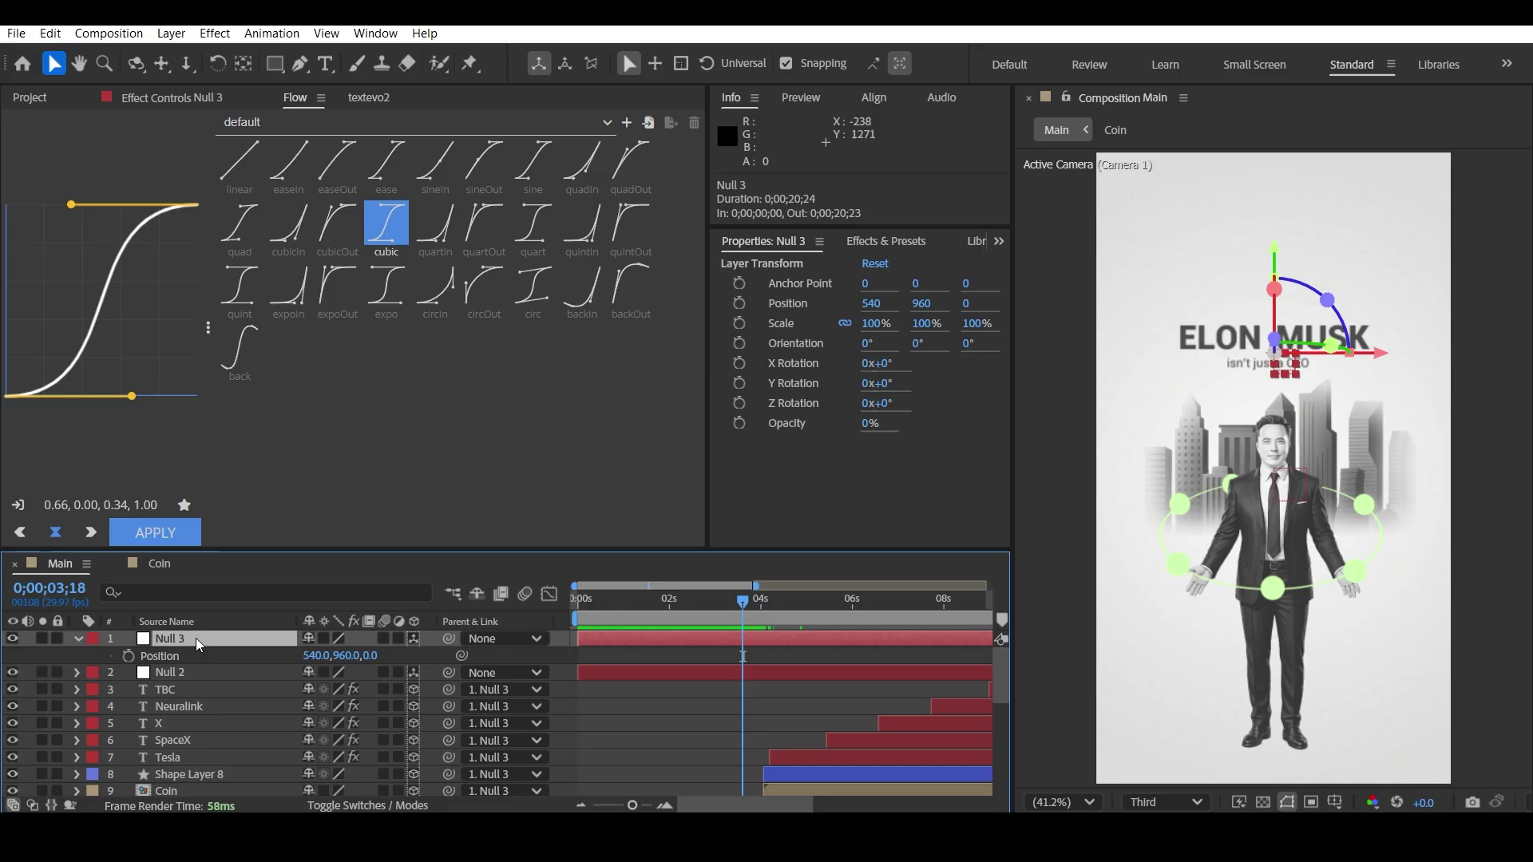
left_click(127, 655)
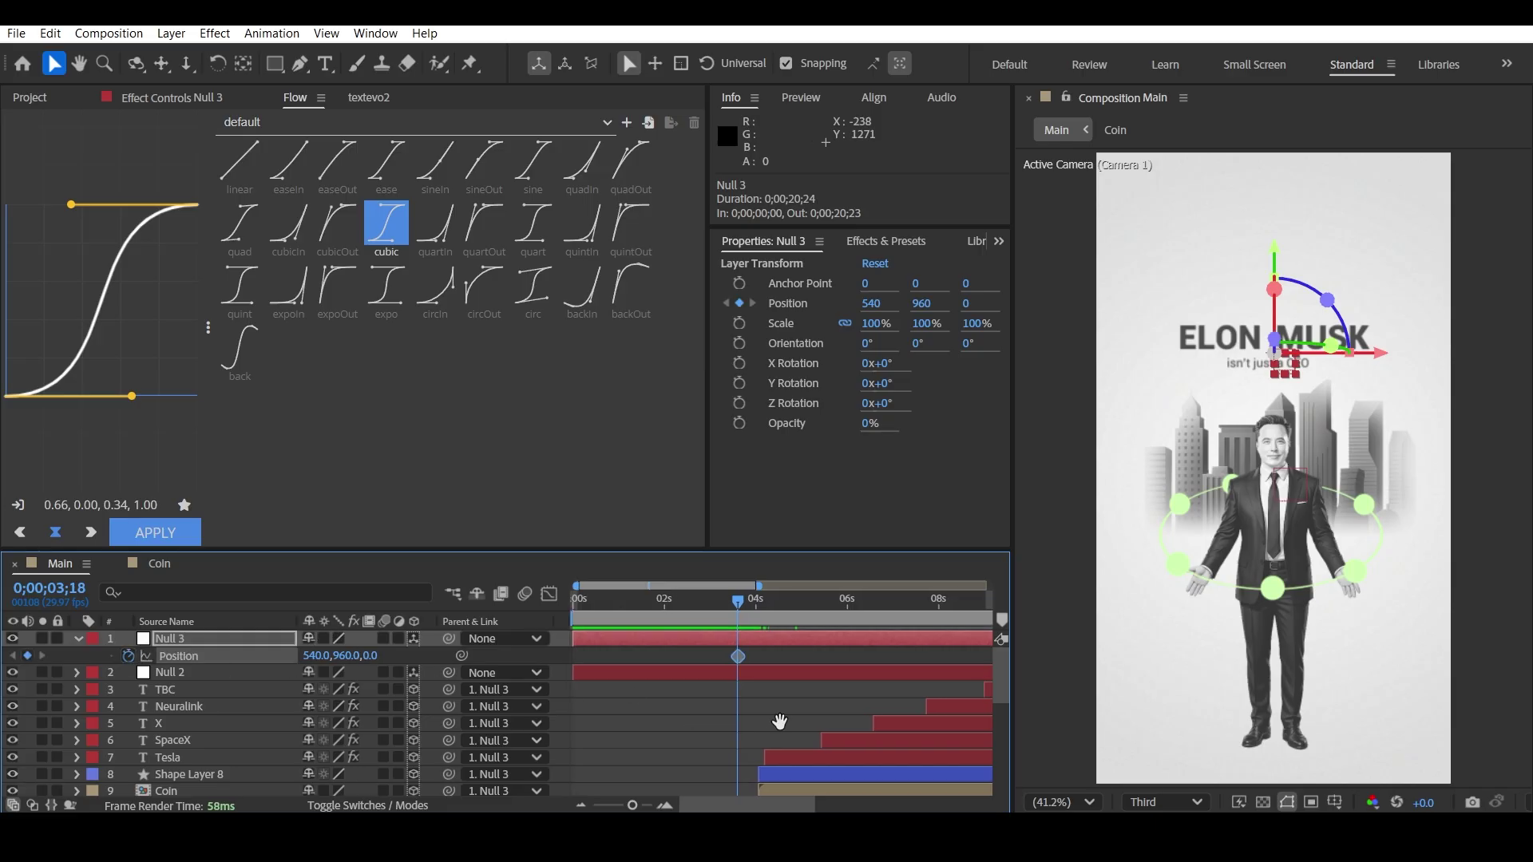
- Add a second Null 3 position keyframe at 0;00;04;18 and set the Y value of the one at 0;00;03;18 to 725
scroll(654, 611, "right", 3)
left_click_drag(649, 610, 672, 624)
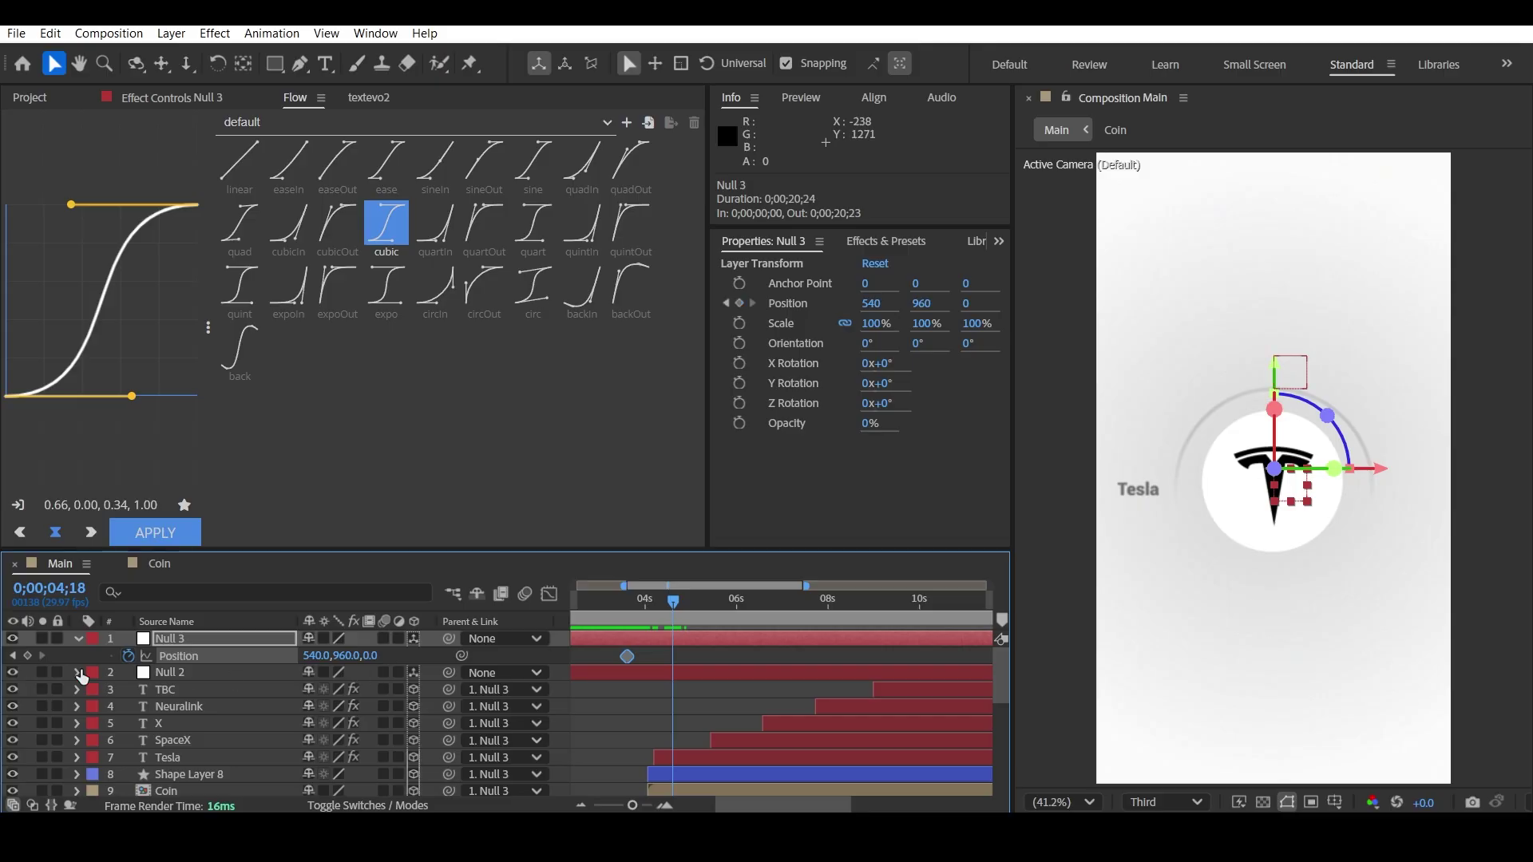
left_click(28, 656)
left_click(12, 657)
left_click_drag(349, 659, 354, 657)
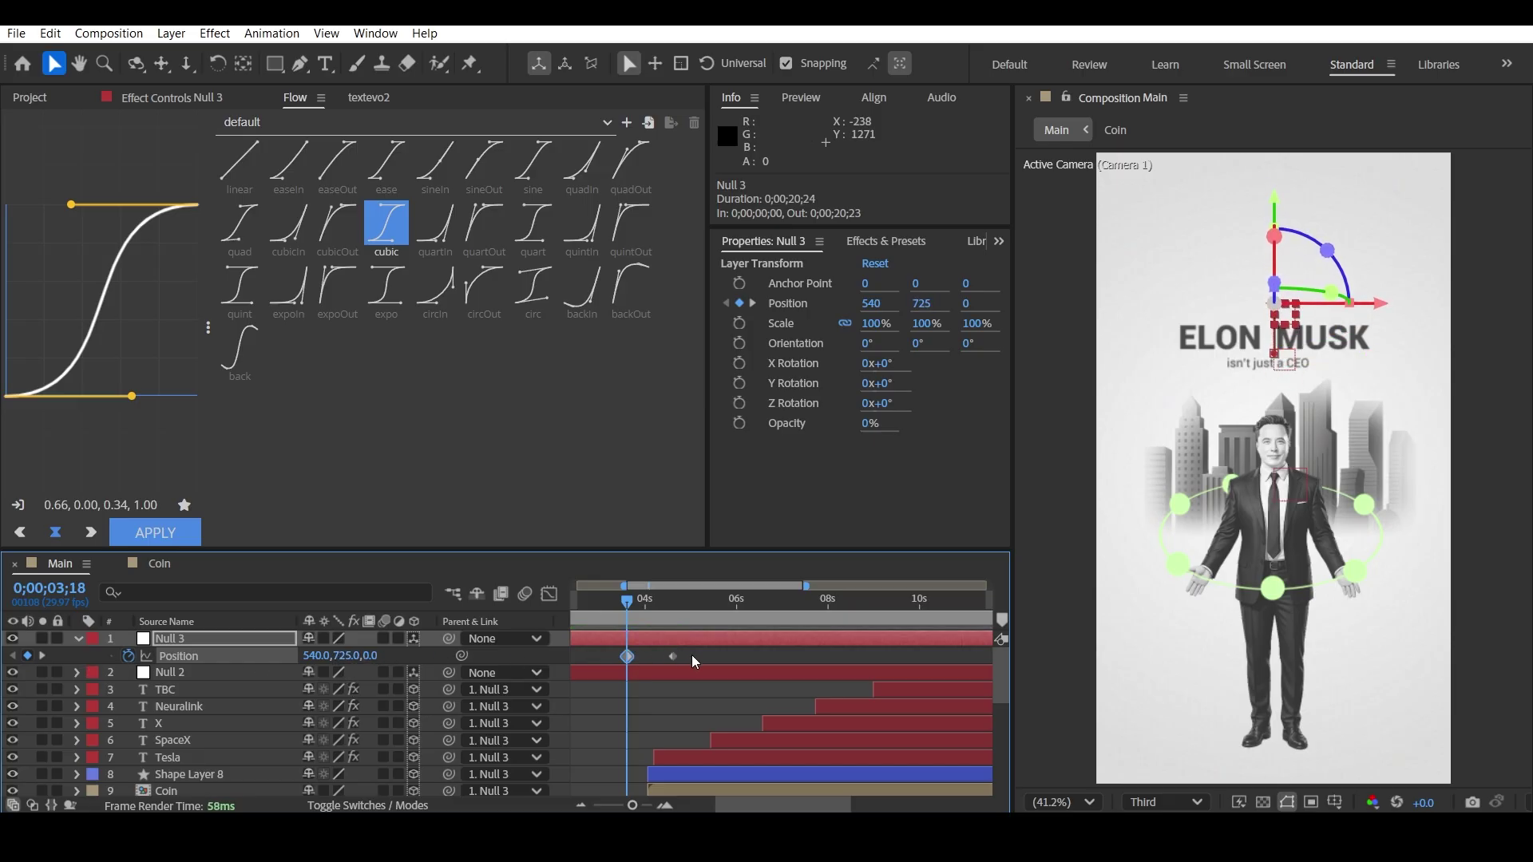
- Apply Flow's cubic easing curve to both of Null 3's position keyframes
left_click_drag(692, 655, 571, 657)
left_click(400, 231)
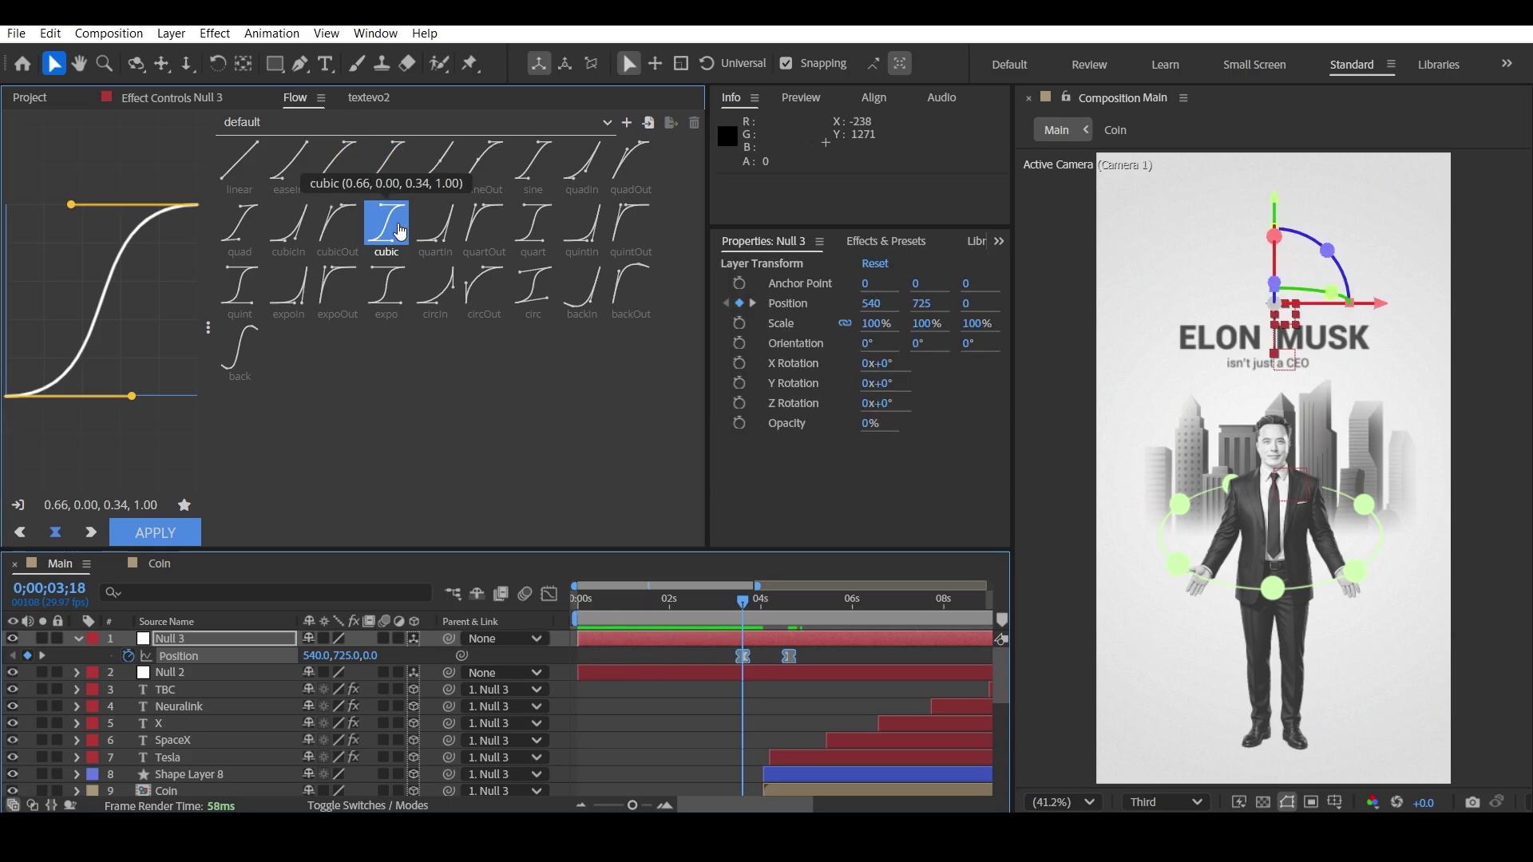
left_click(159, 538)
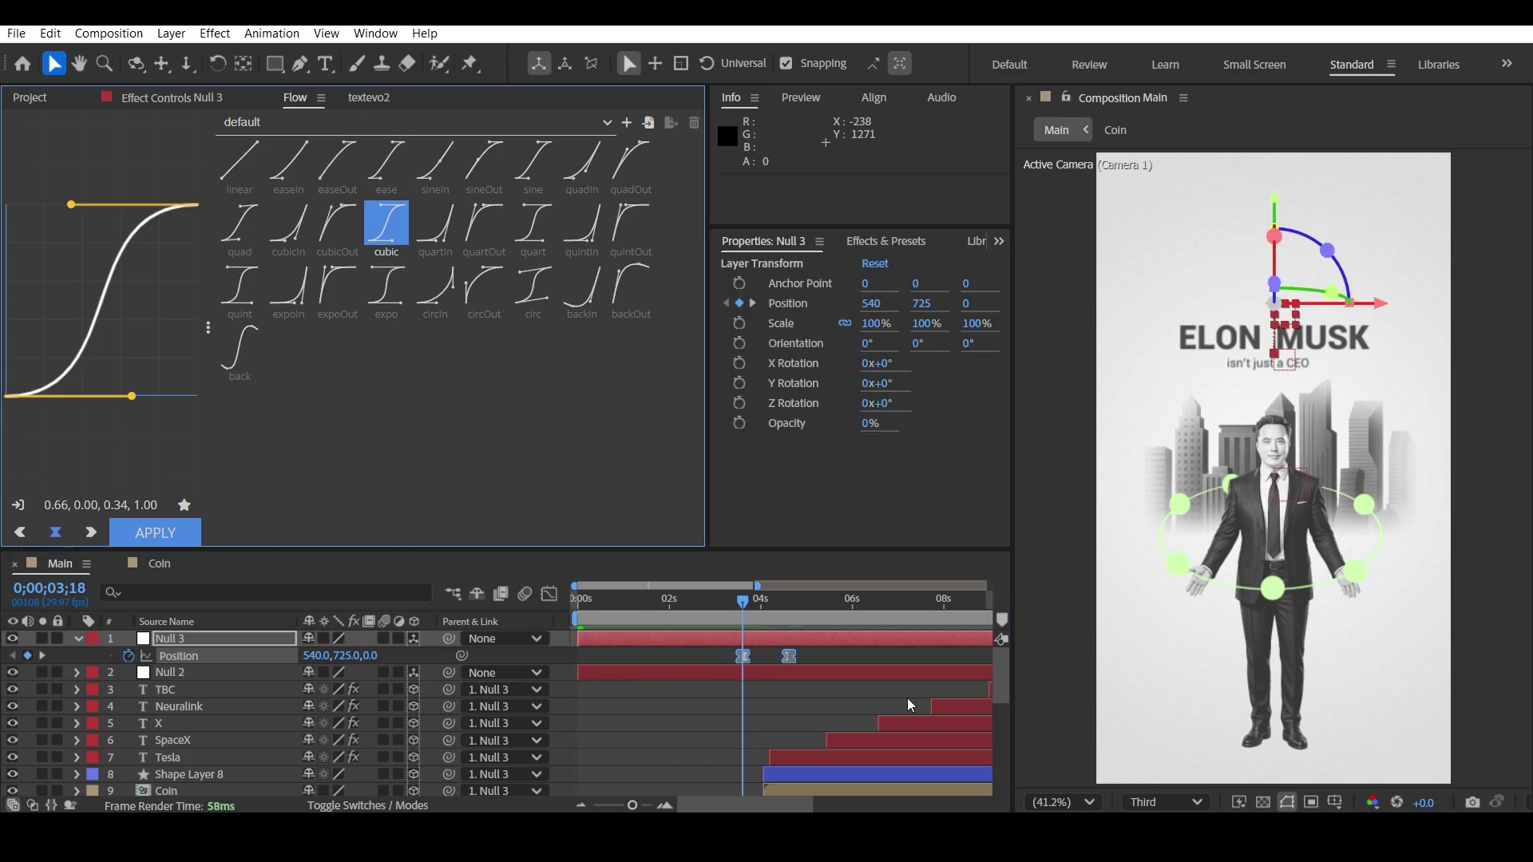
- Play back the composition from the start and again from 0;00;02;09 to check how the second scene moves in
key("space")
key("minus")
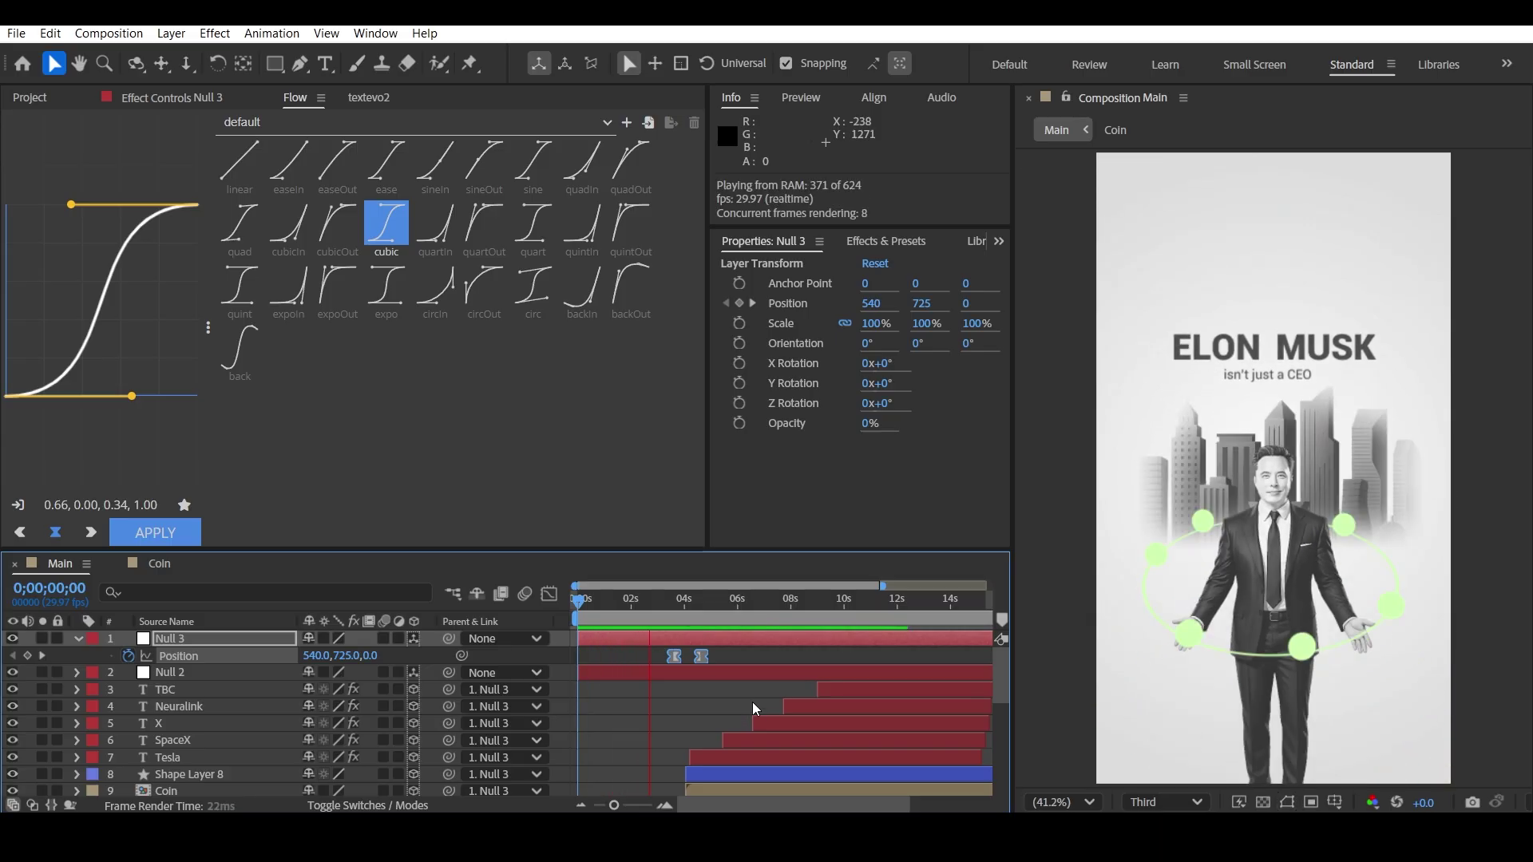
key("space")
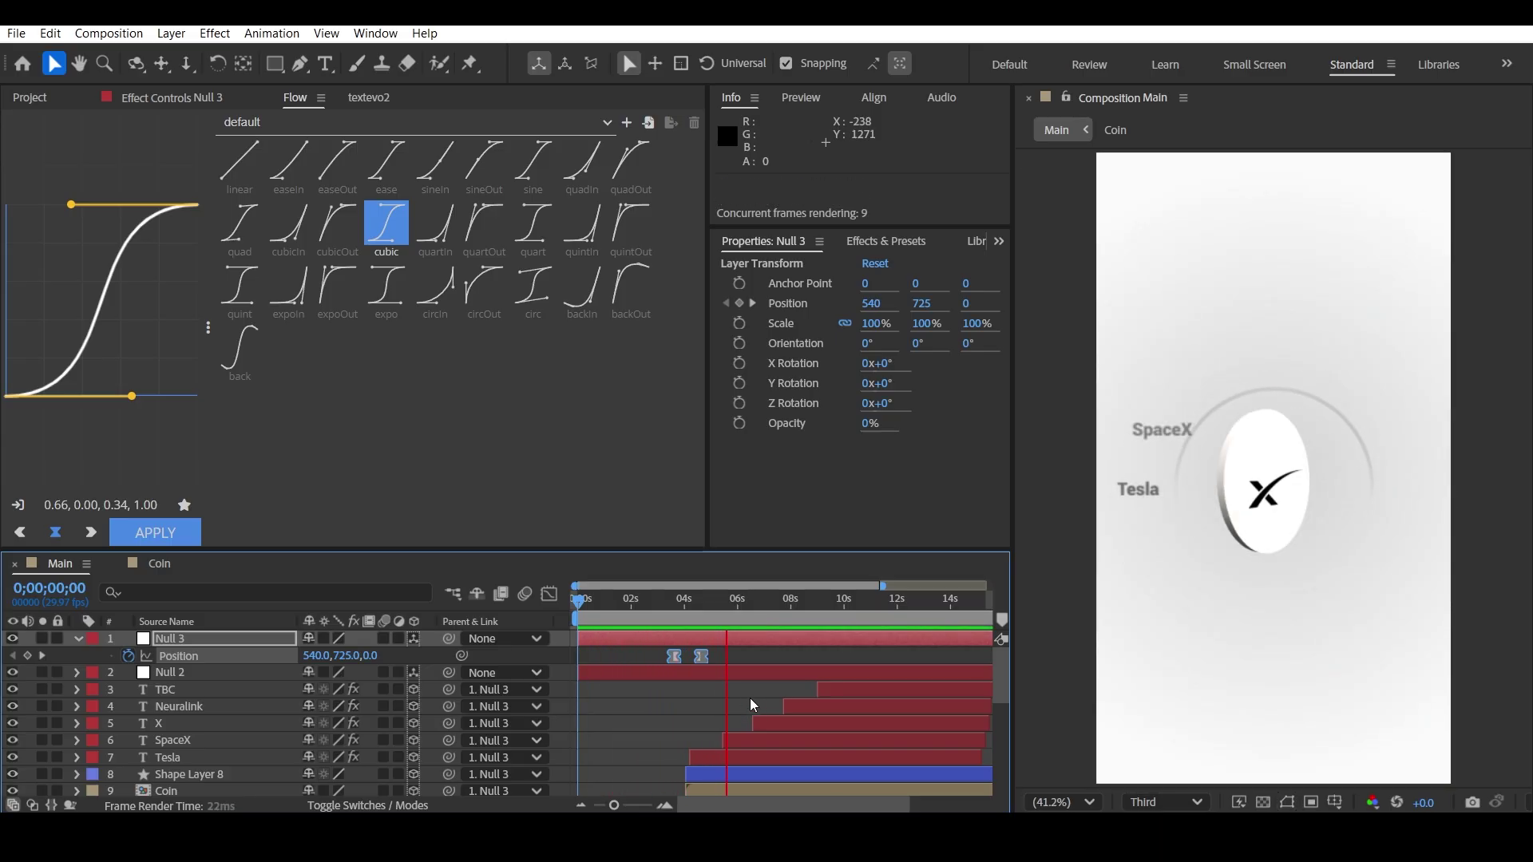
left_click(637, 606)
key("space")
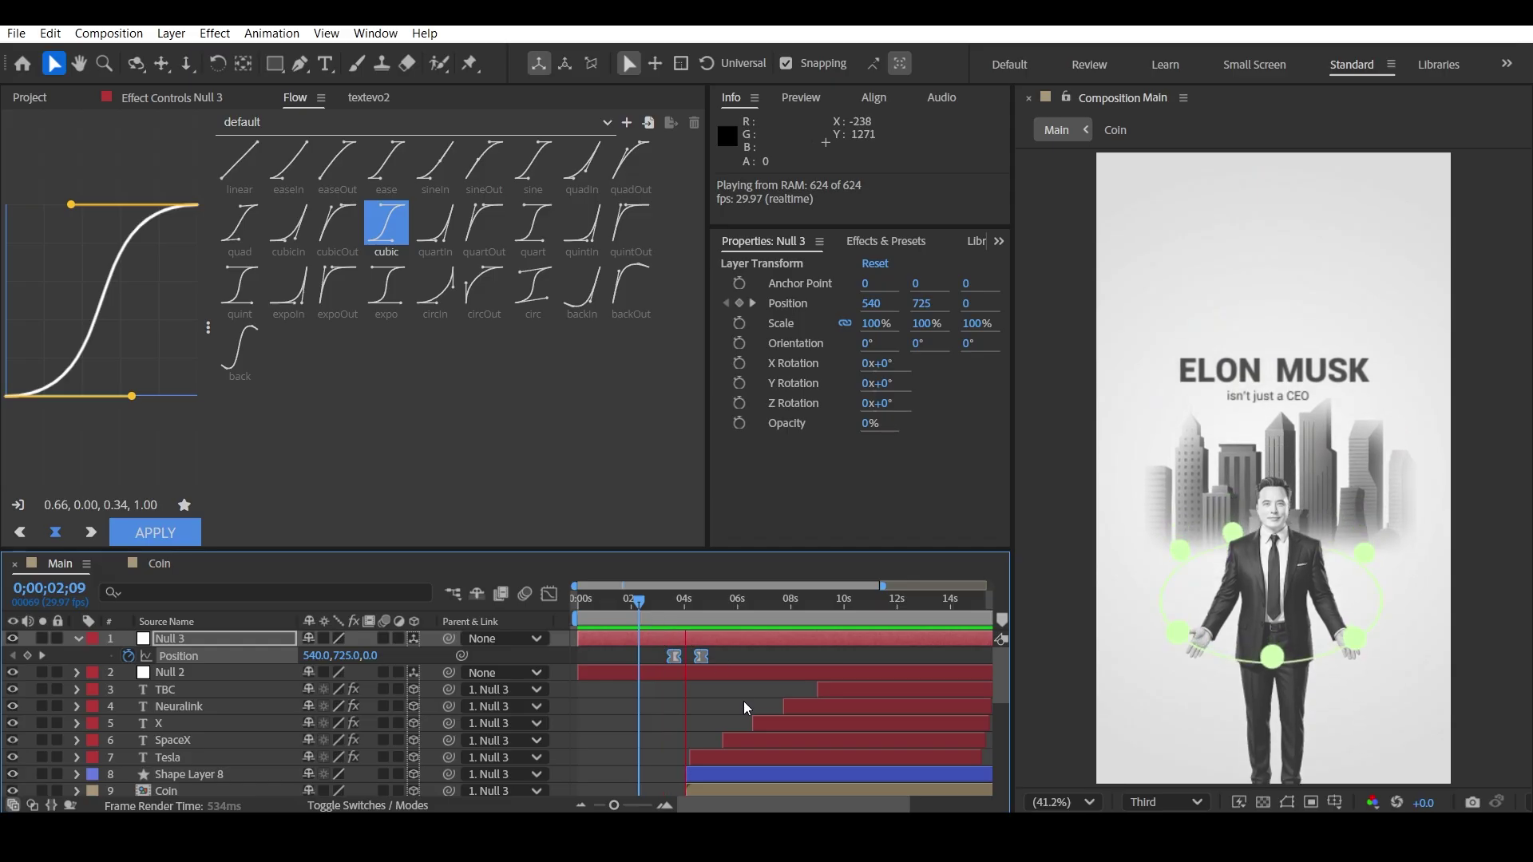
key("space")
- Try shifting both of Null 3's position keyframes to Y values of 773 and 1008
left_click(13, 656)
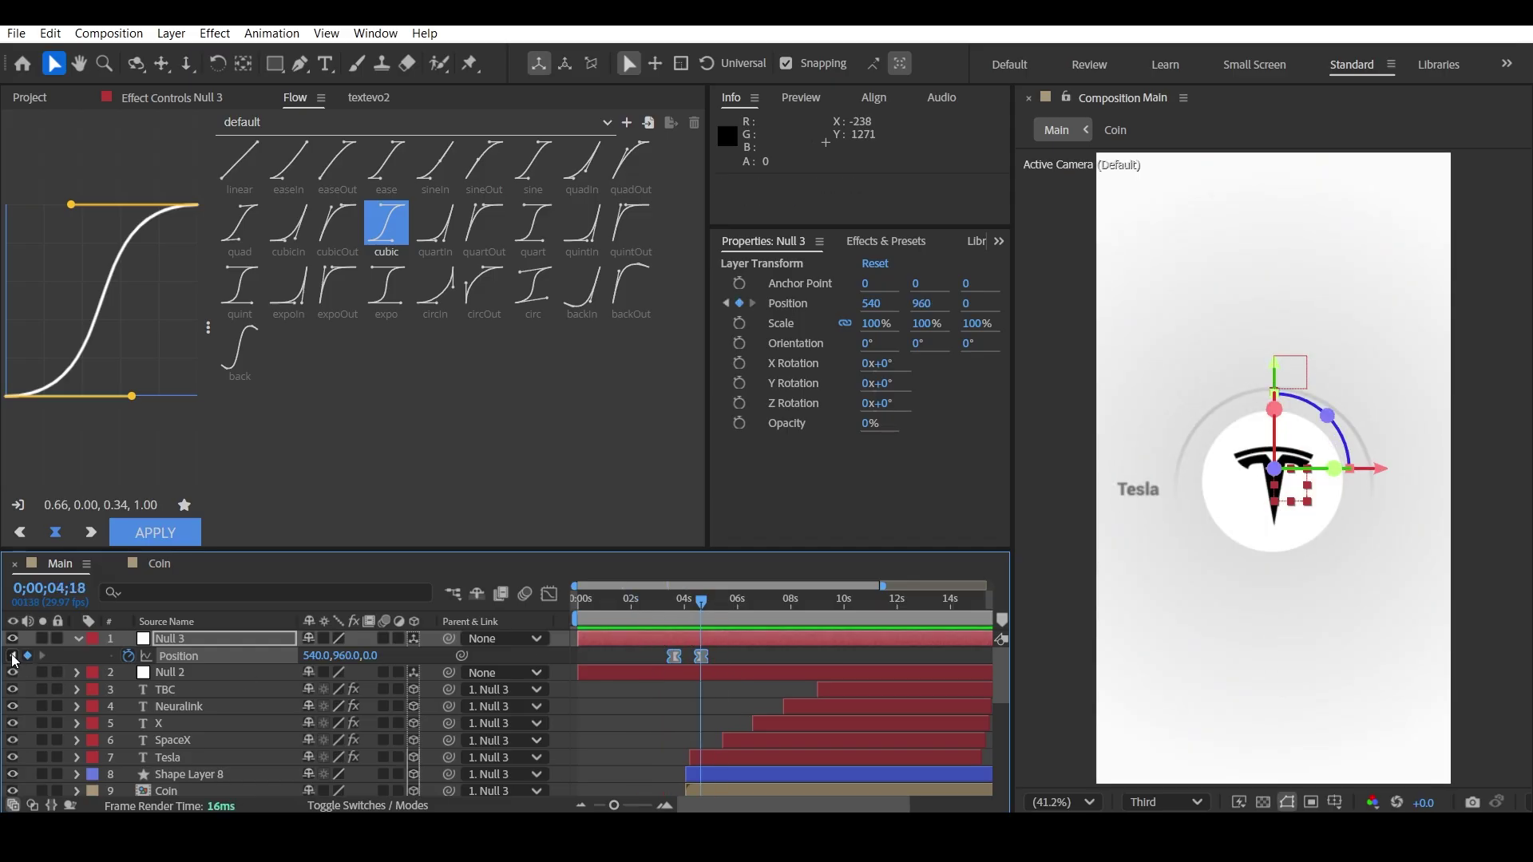
left_click_drag(347, 654, 386, 655)
key("space")
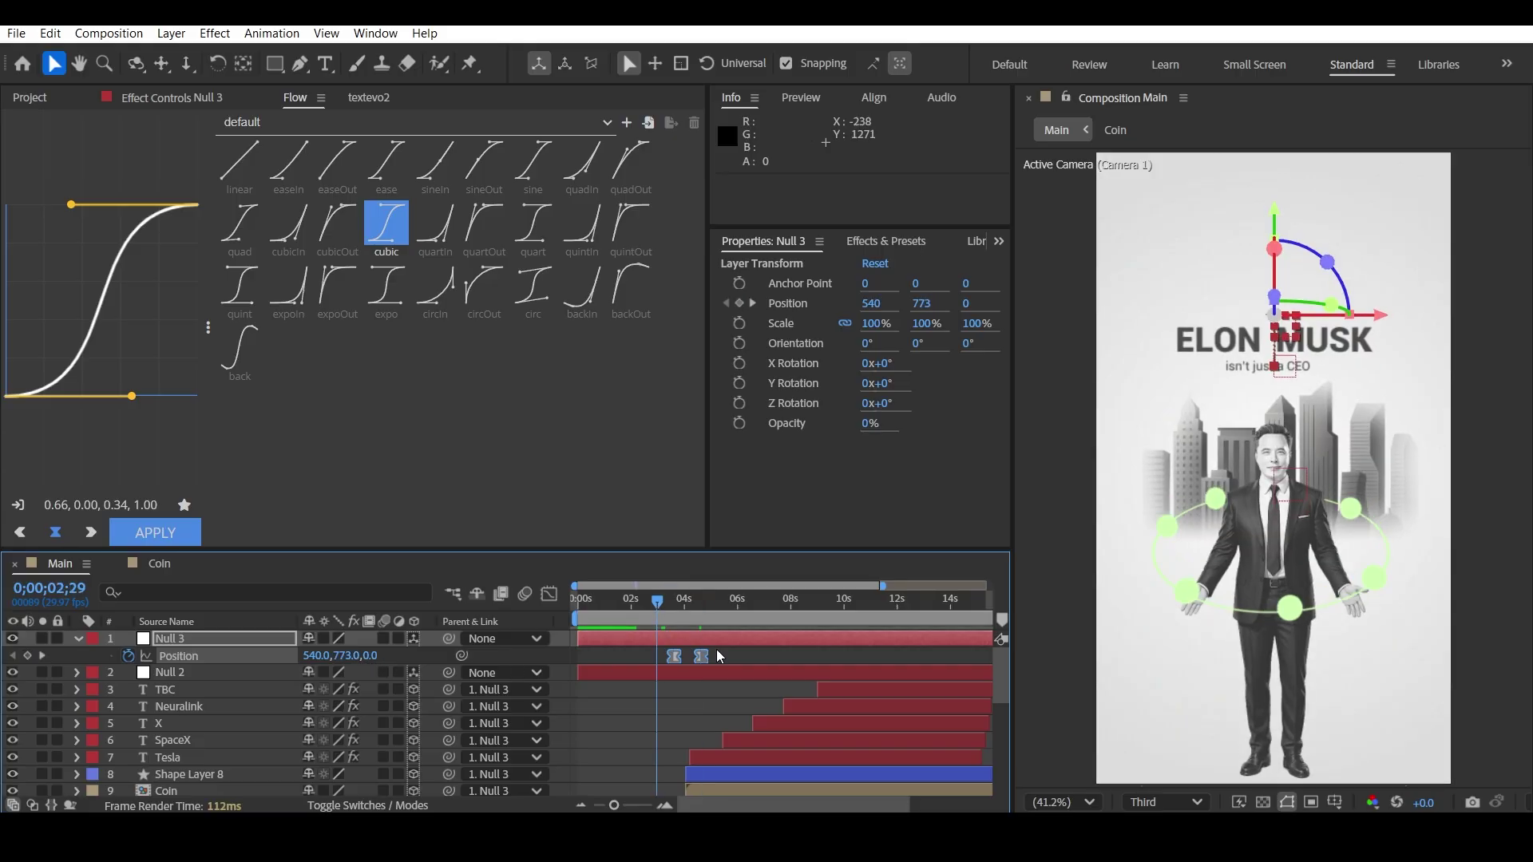
- Play back the transition from 0;00;02;18 to judge the shifted coin movement, and fit the composition in the viewer
left_click(745, 654)
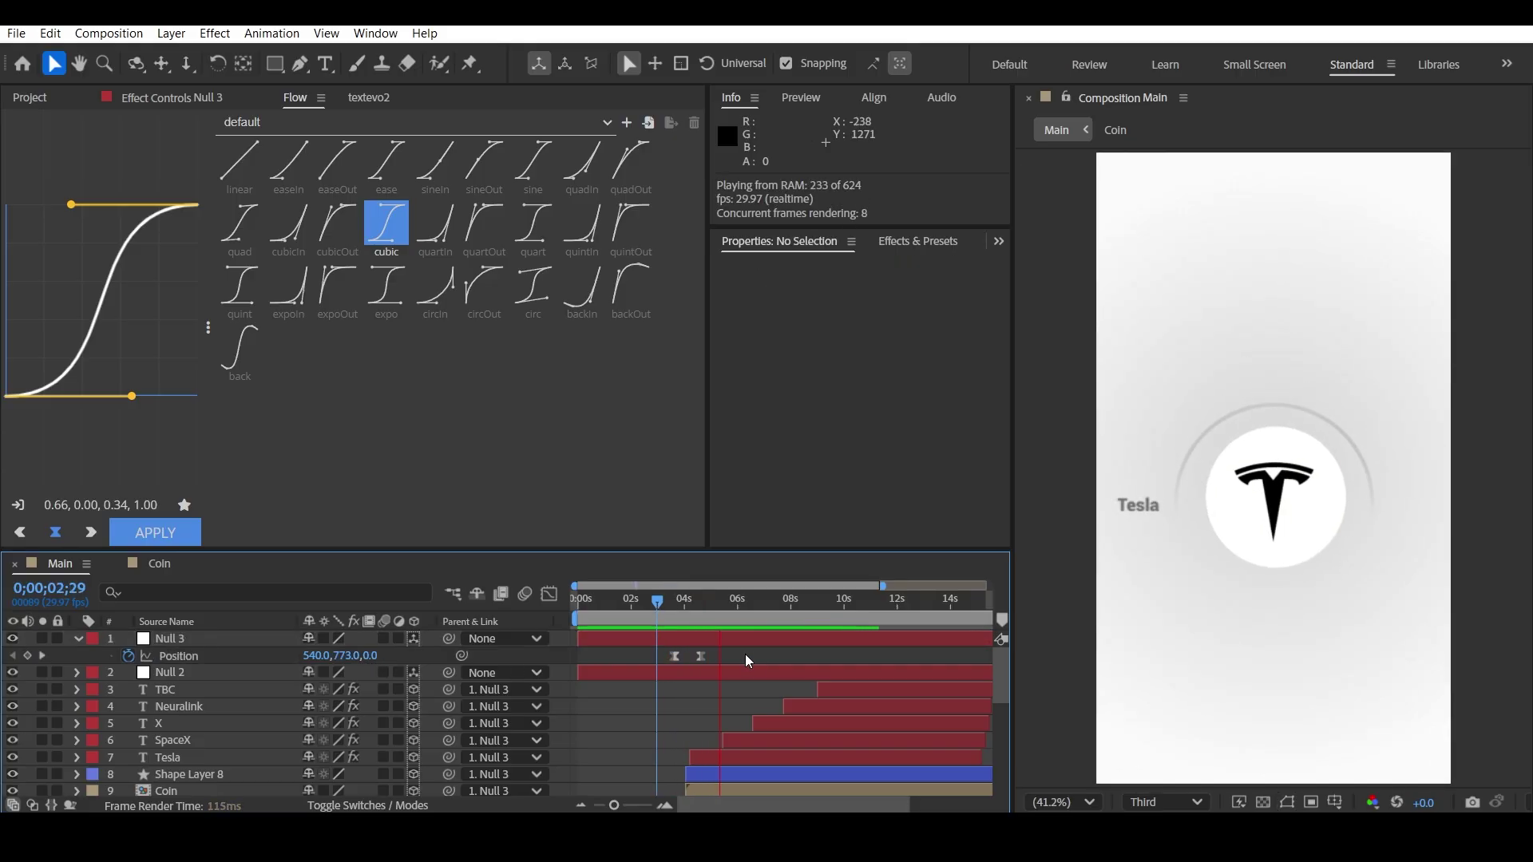
key("space")
scroll(1207, 538, "down", 1)
scroll(1207, 538, "up", 1)
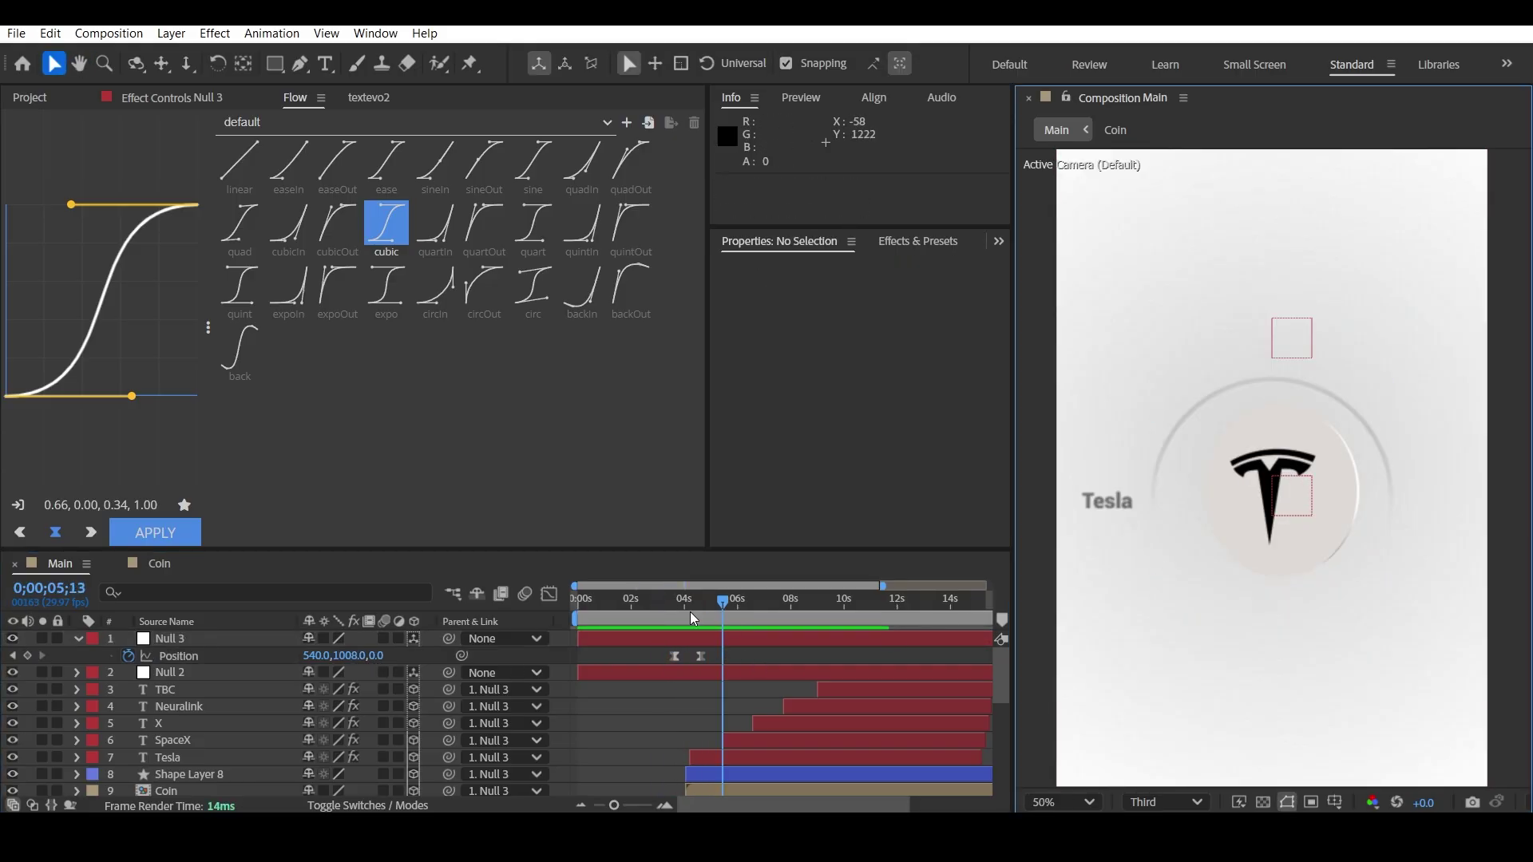
left_click(653, 602)
key("space")
scroll(1233, 615, "down", 2)
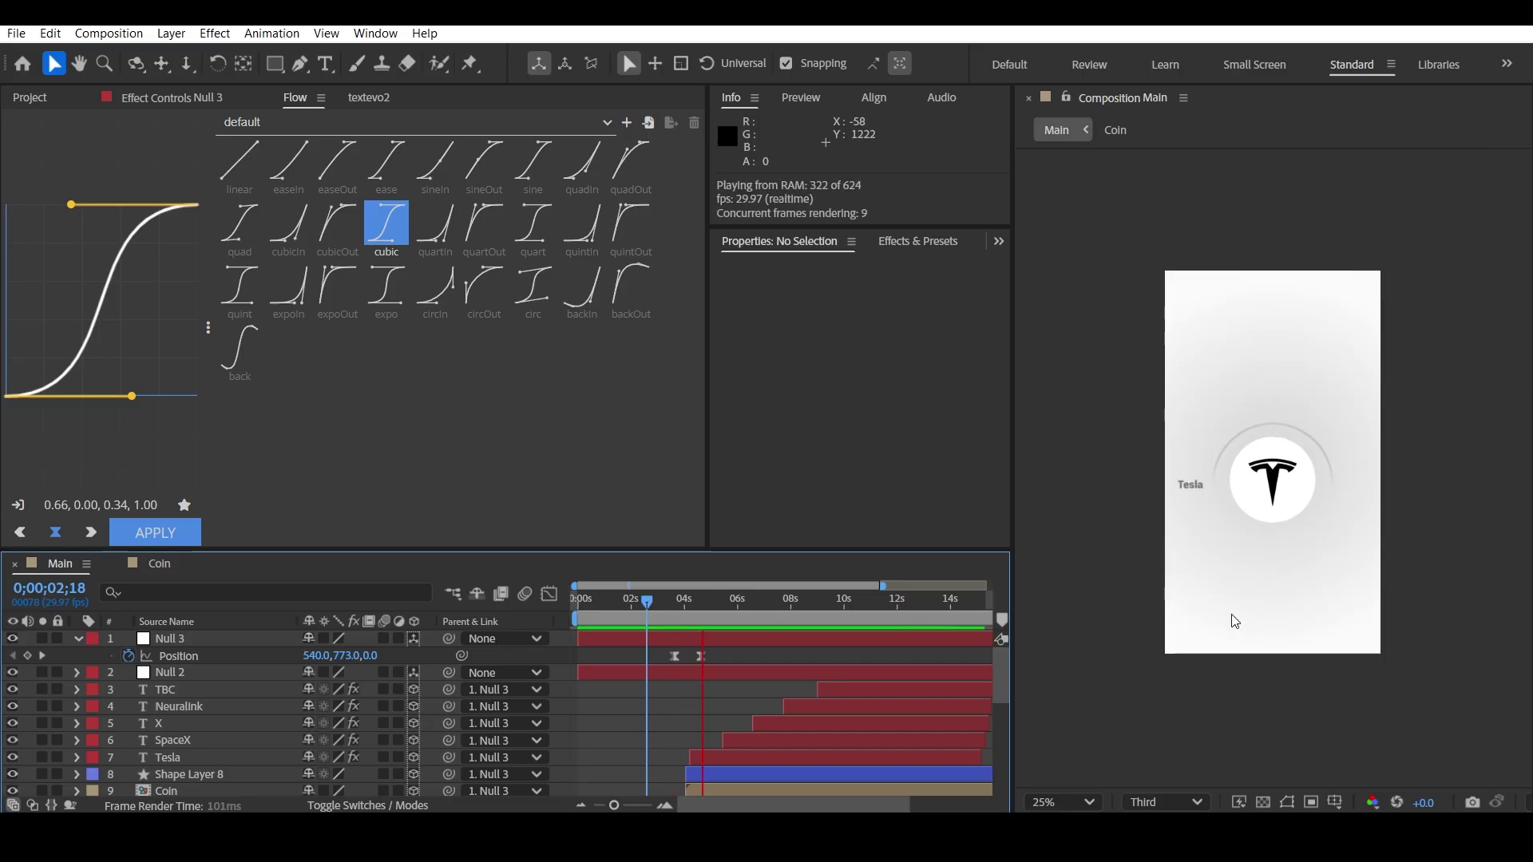
key("space")
left_click(1062, 801)
left_click(1059, 407)
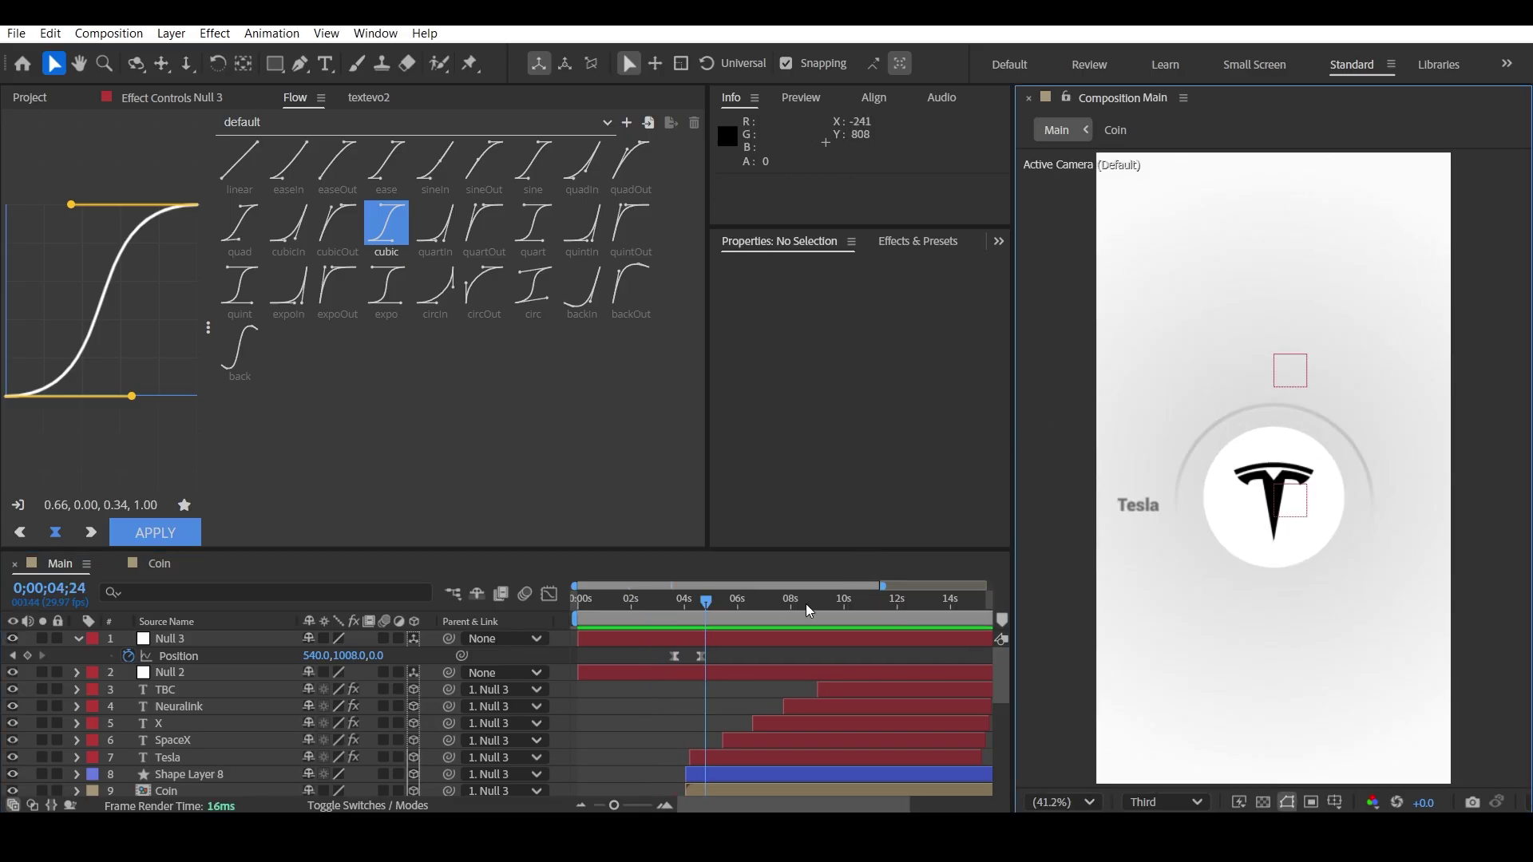
- Undo the shift of both keyframes, set only Null 3's first position keyframe to Y 611, and preview from 0;00;01;12
left_click(12, 657)
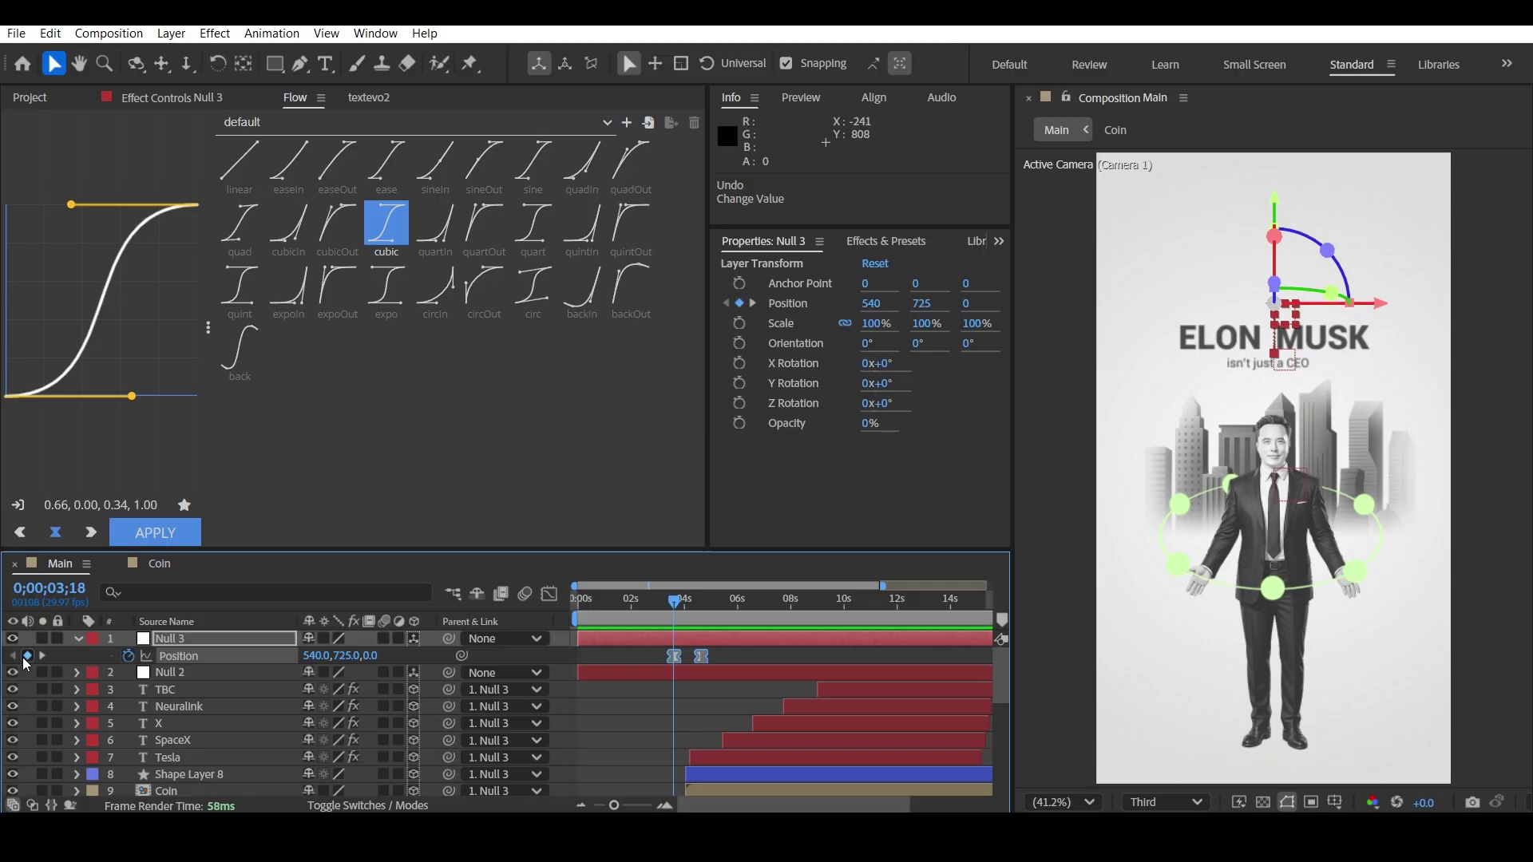
left_click(583, 697)
left_click_drag(340, 655, 303, 657)
key("space")
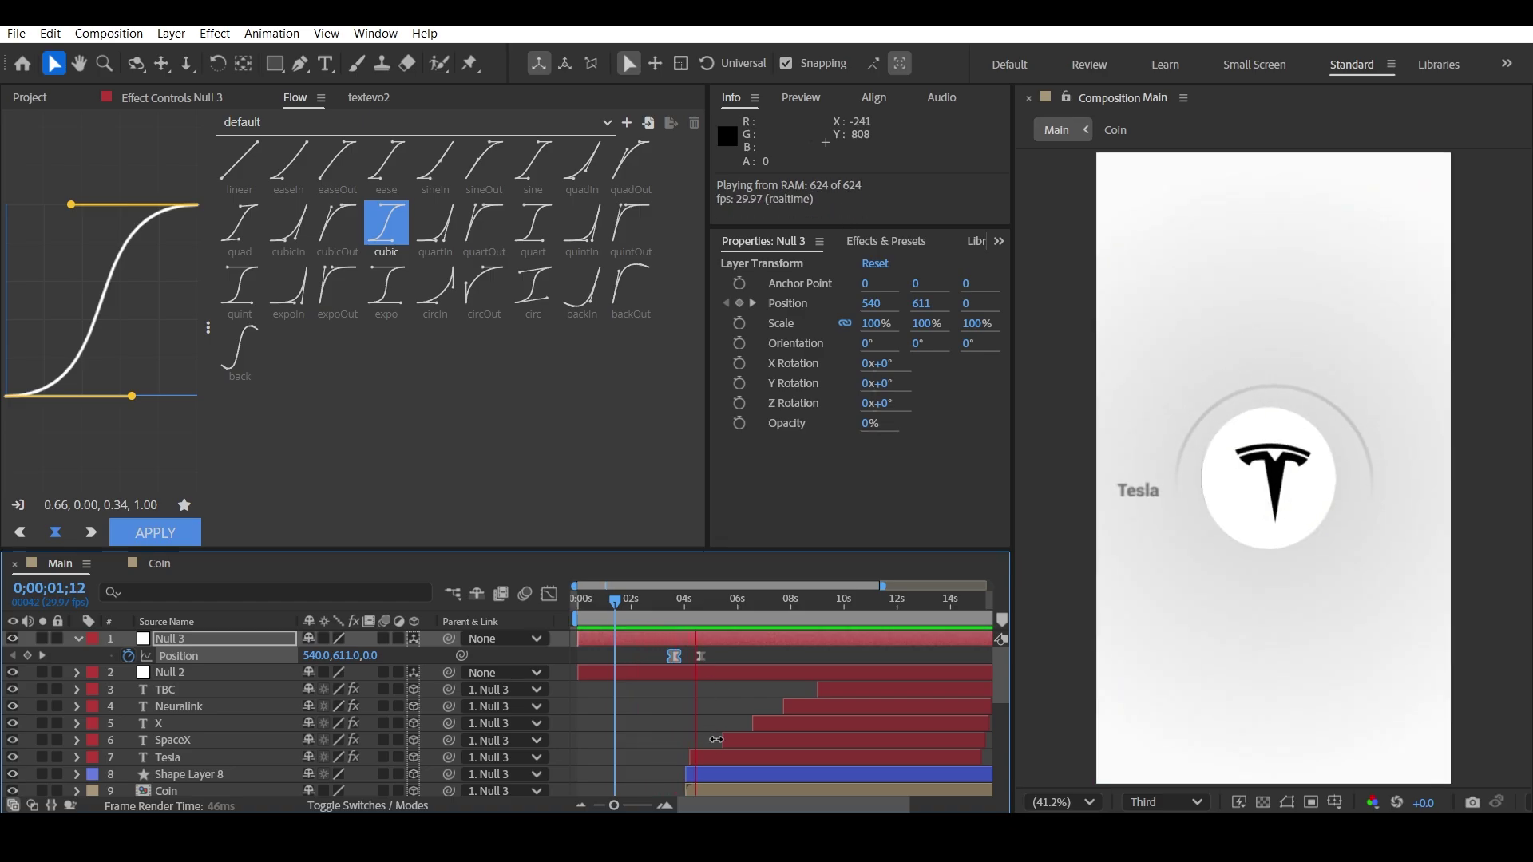
- Stop the playback, add a null object to the Main composition, and make it a 3D layer
key("space")
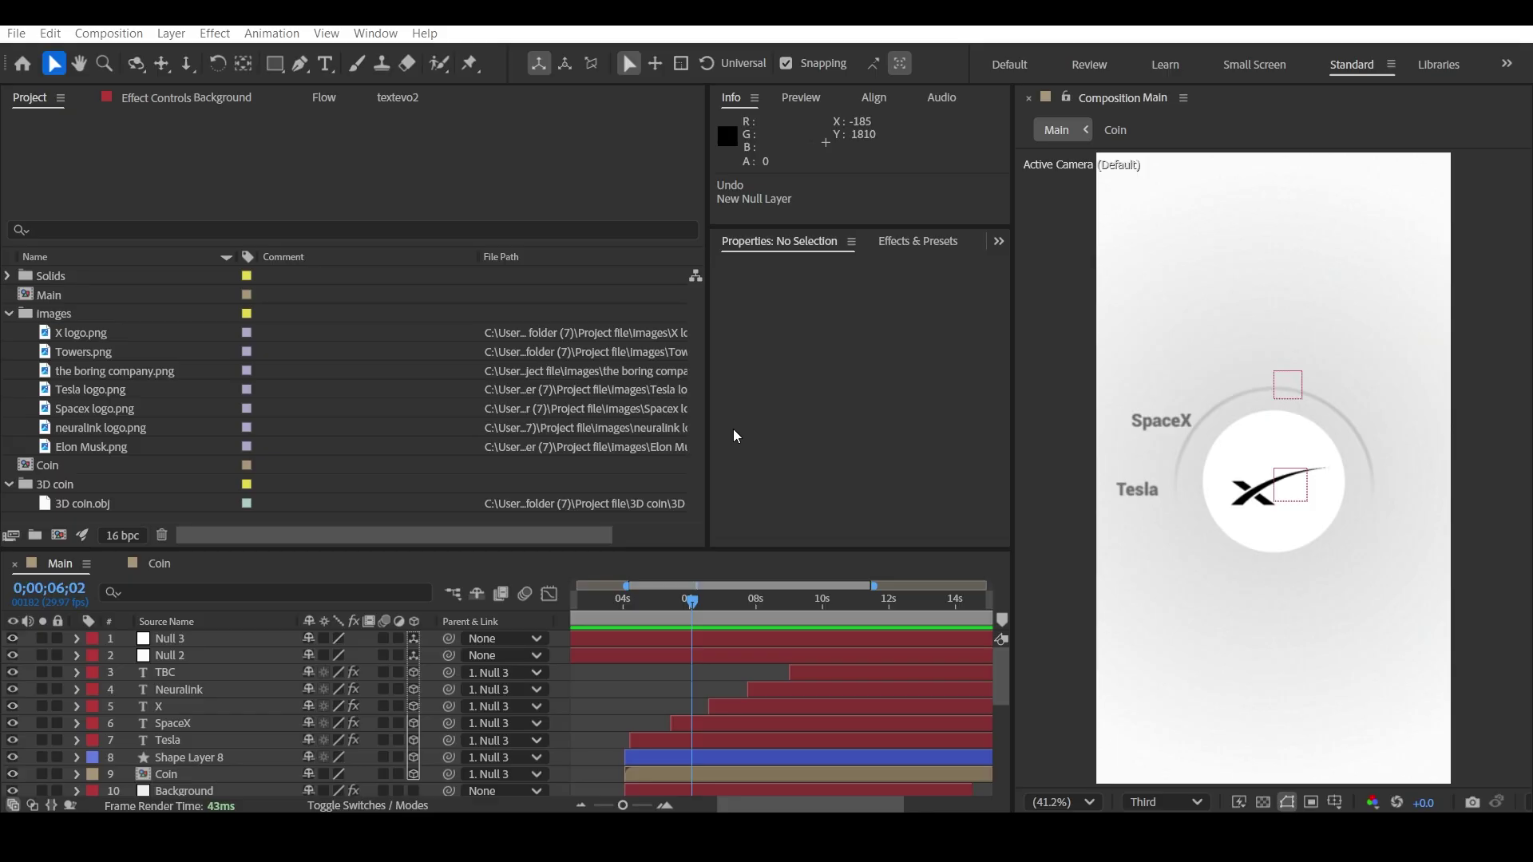
left_click(428, 585)
left_click(171, 33)
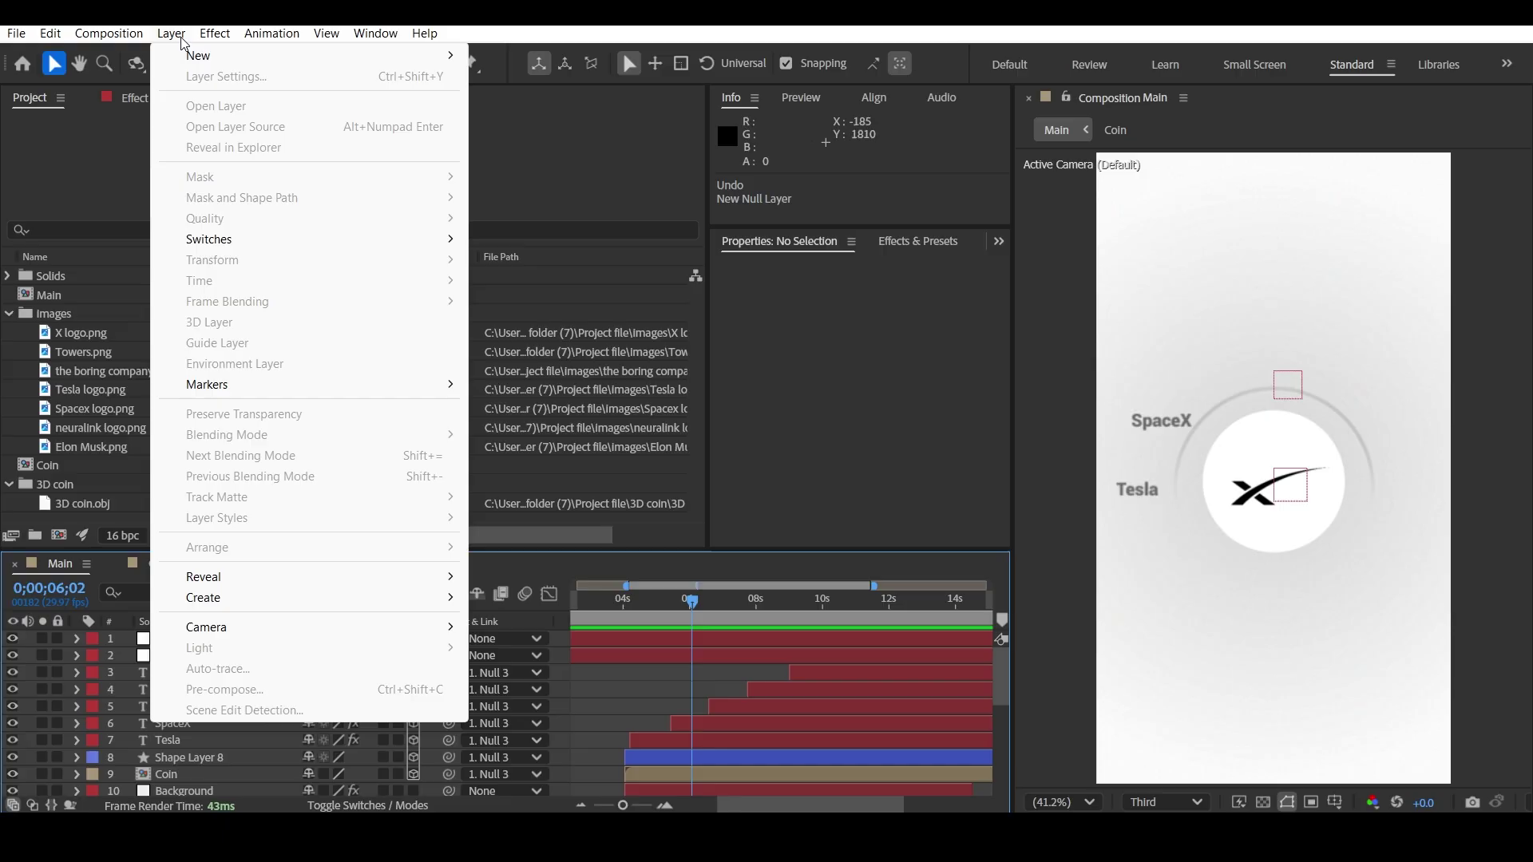
mouse_move(195, 55)
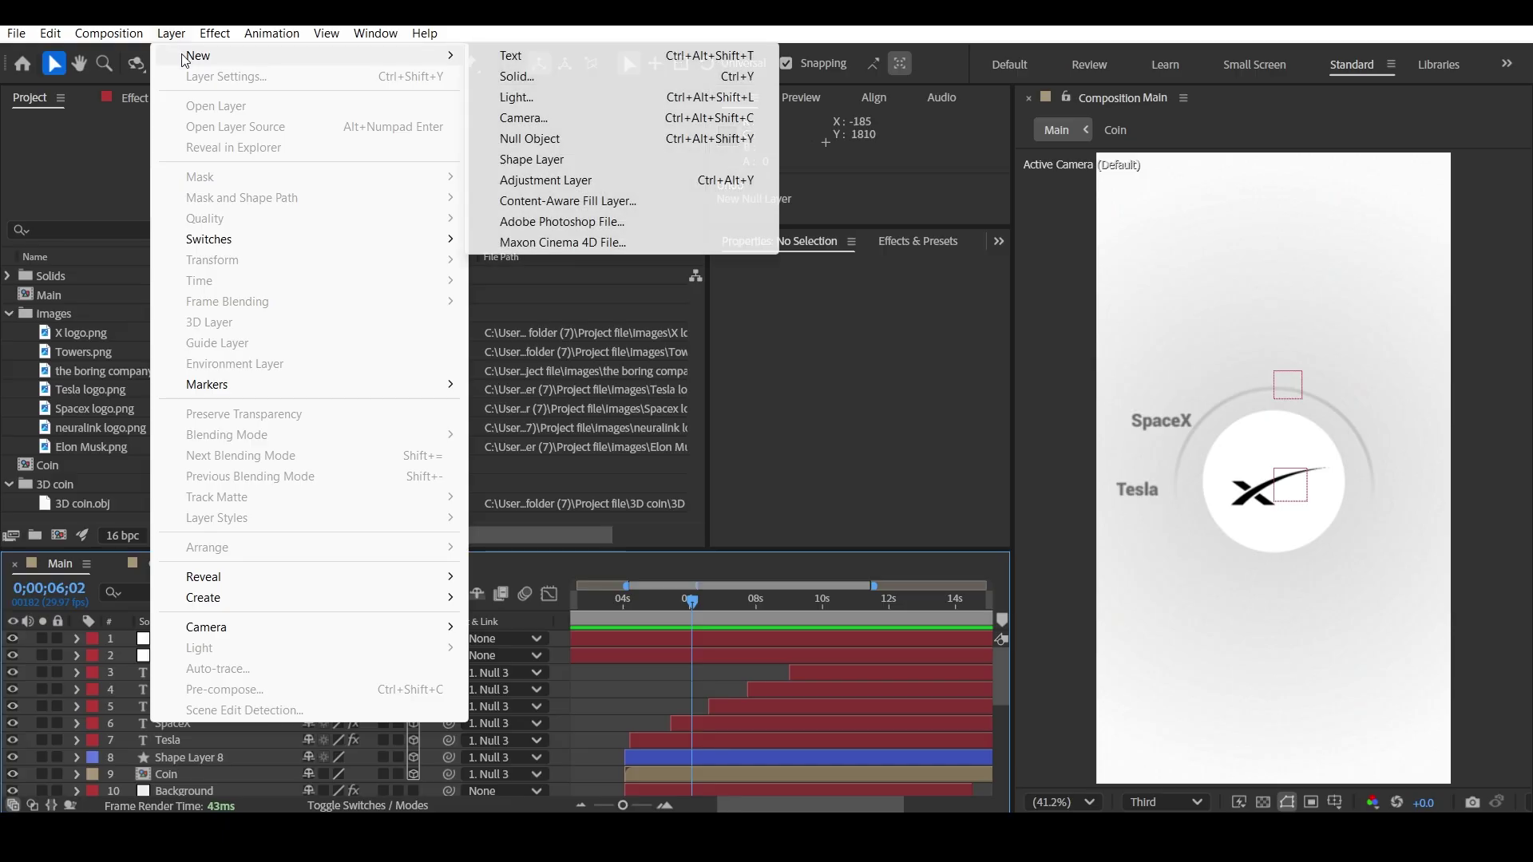
left_click(529, 139)
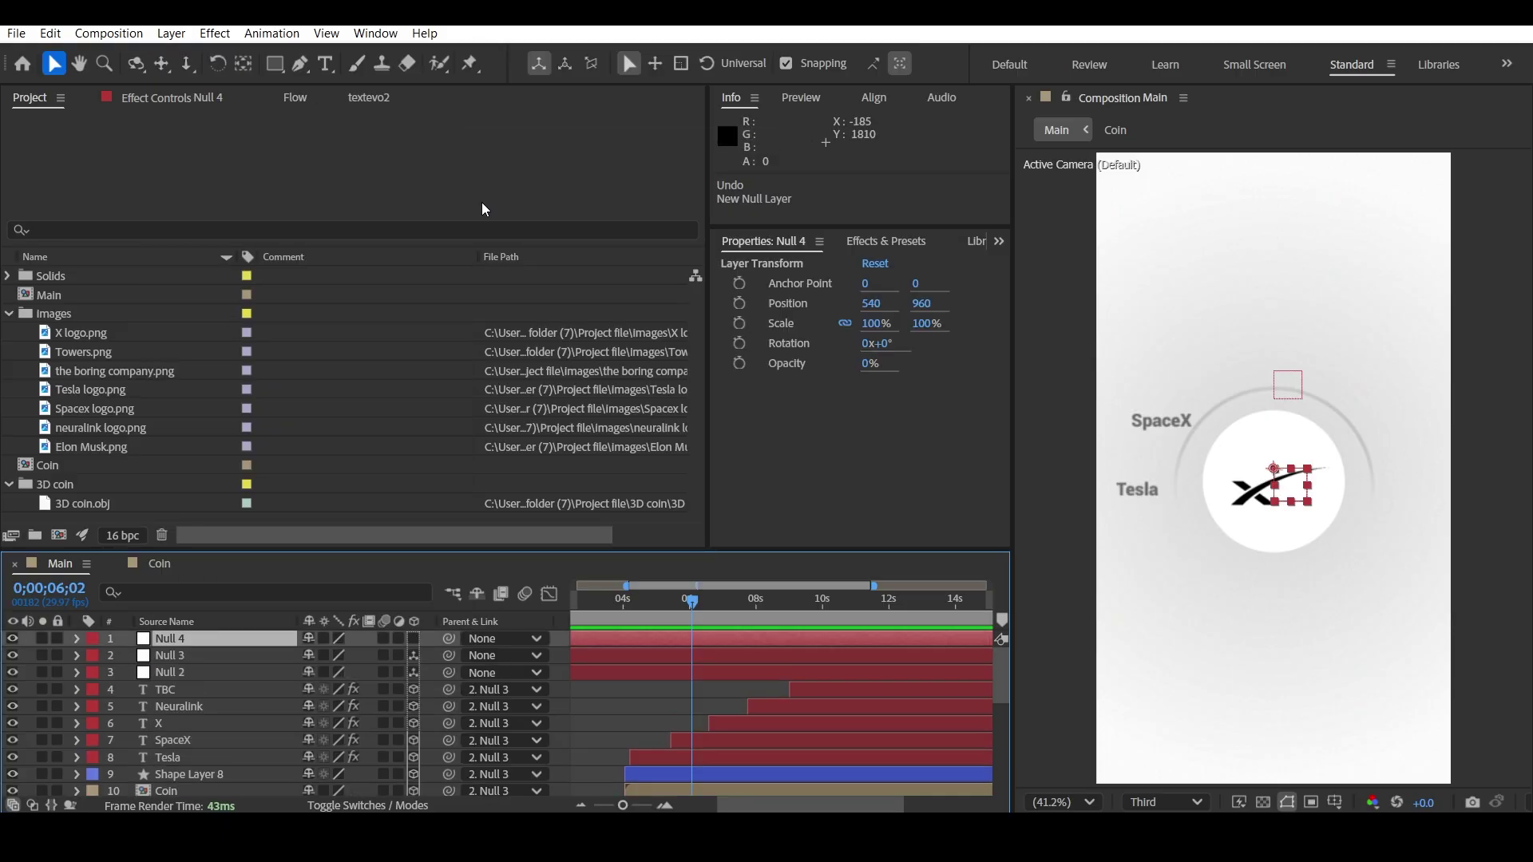
left_click(413, 639)
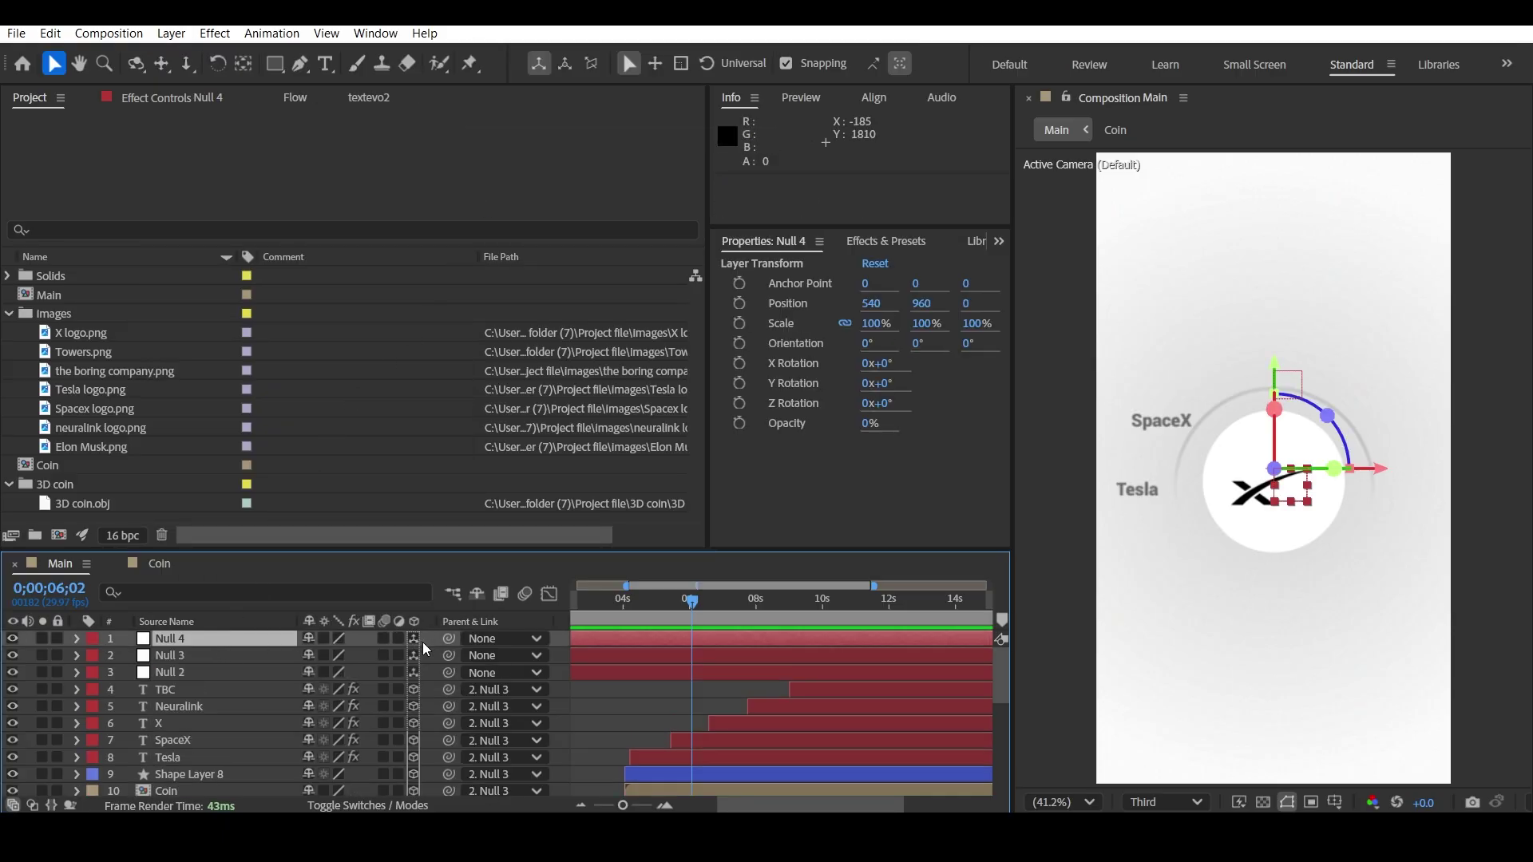
- Parent Null 3 to Null 4 and keyframe Null 4's position at 0;00;04;16 and 0;00;09;08
left_click(189, 674)
left_click(181, 655)
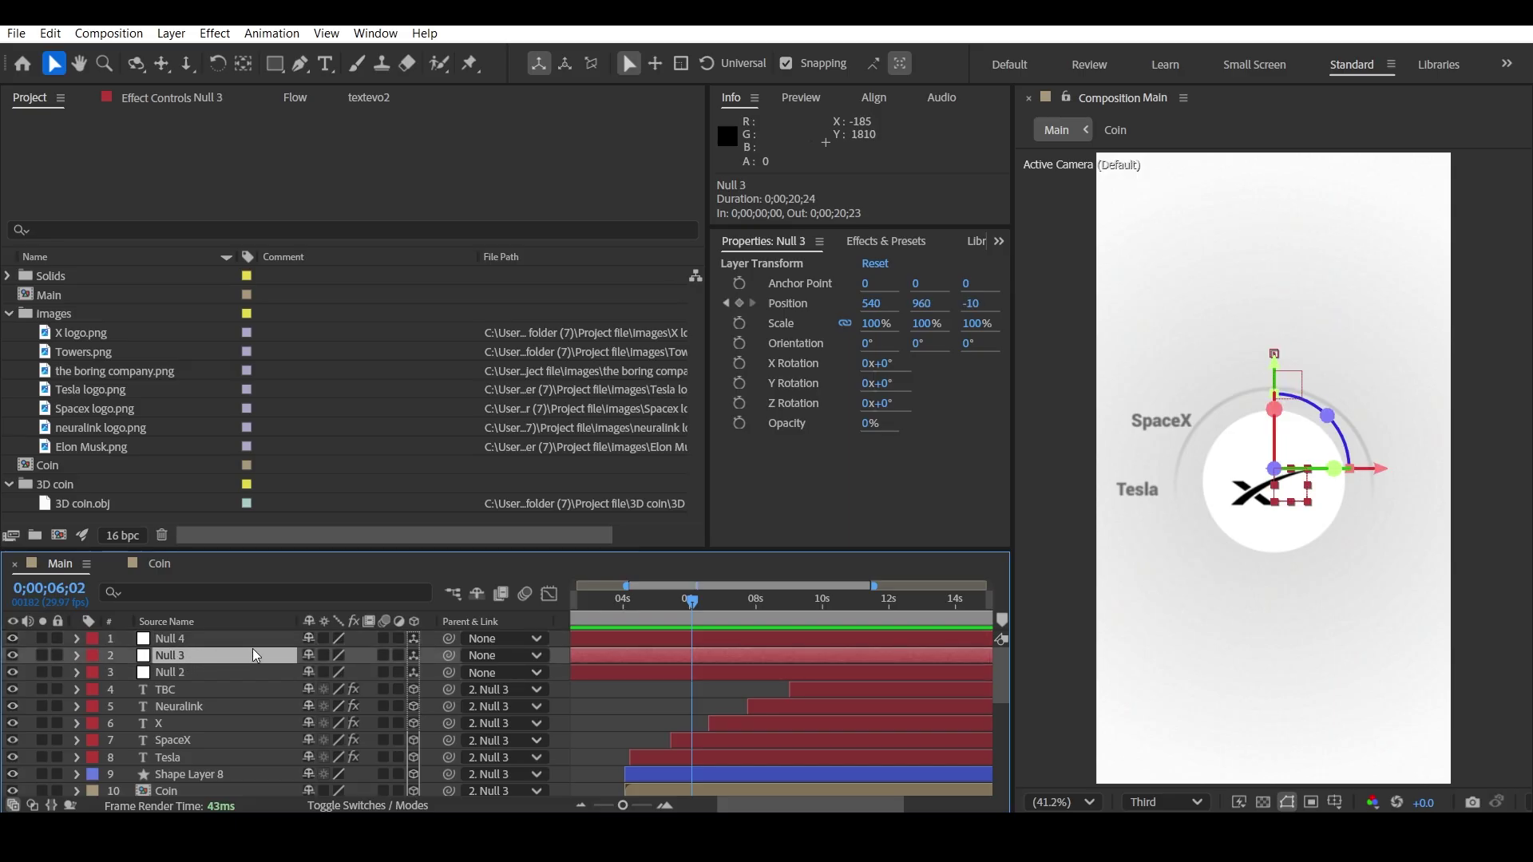
left_click_drag(448, 655, 238, 640)
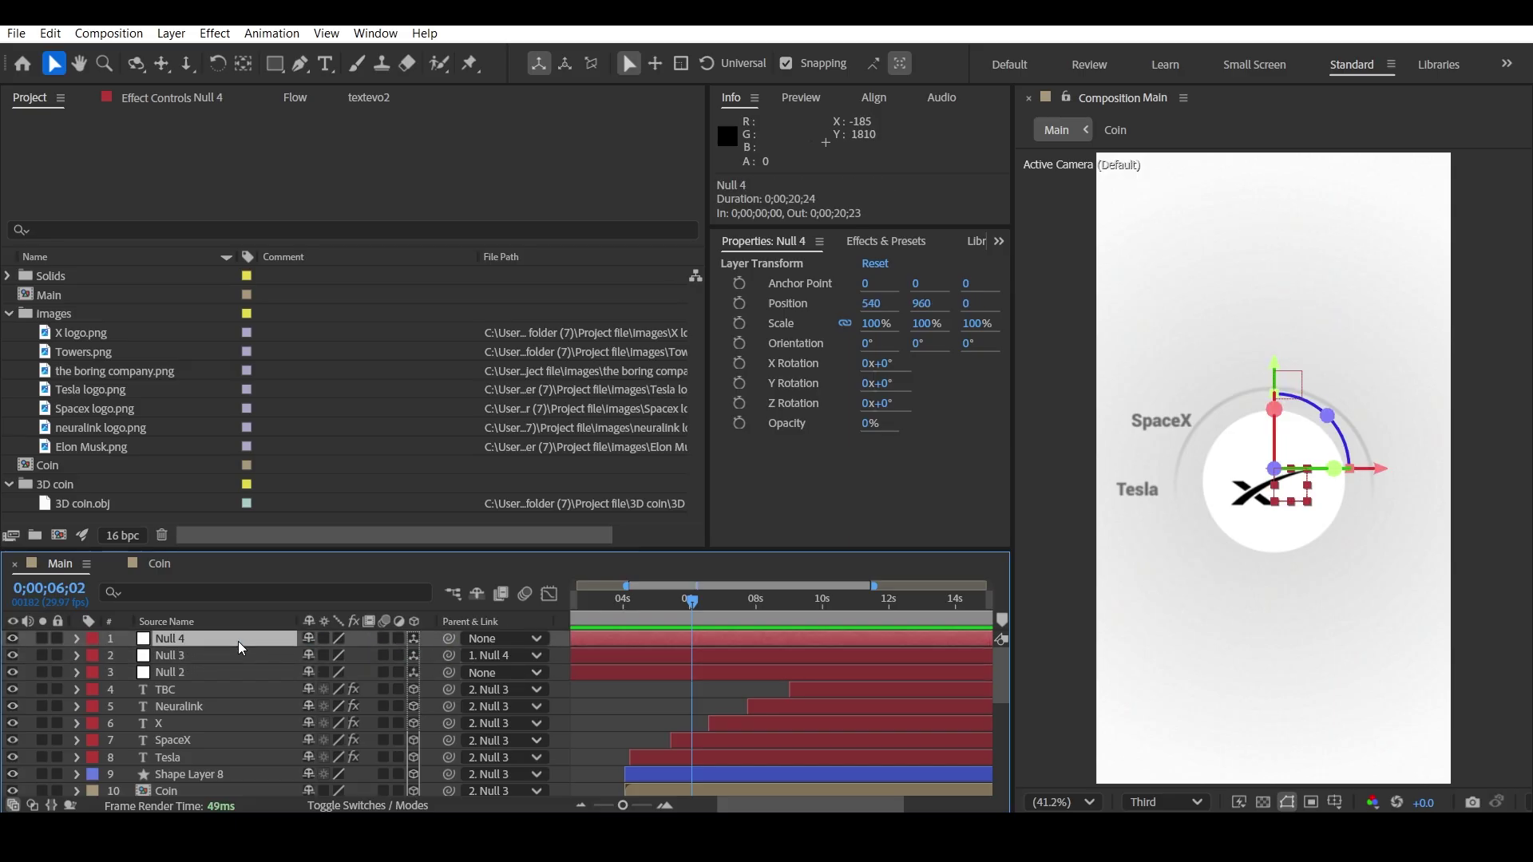
key("p")
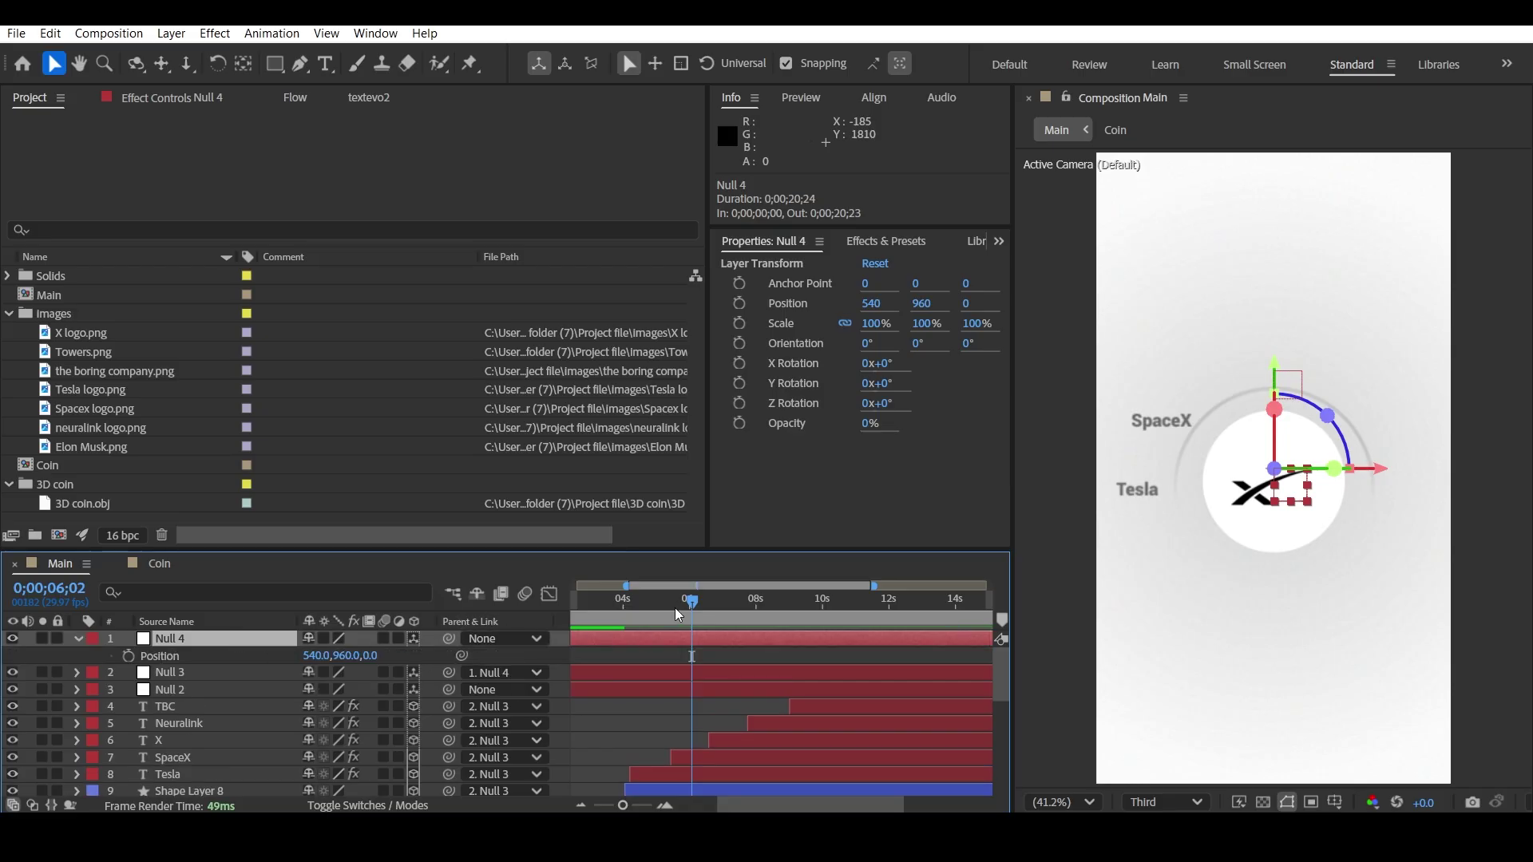
left_click_drag(693, 603, 798, 610)
left_click(128, 656)
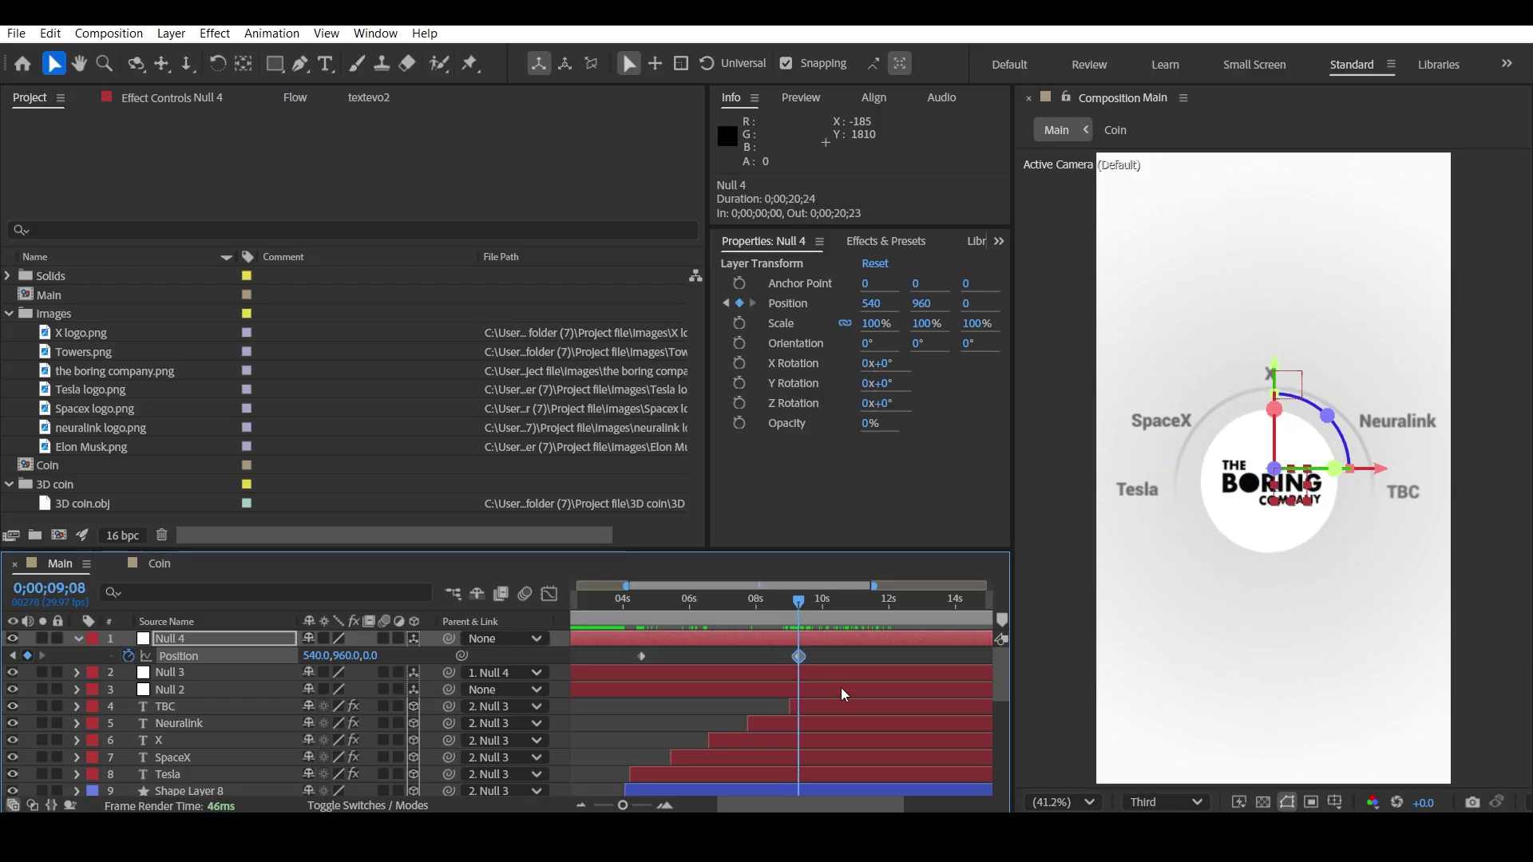
- Trim the end of the work area to about 10 seconds, just past Null 4's second position keyframe
scroll(767, 644, "up", 4)
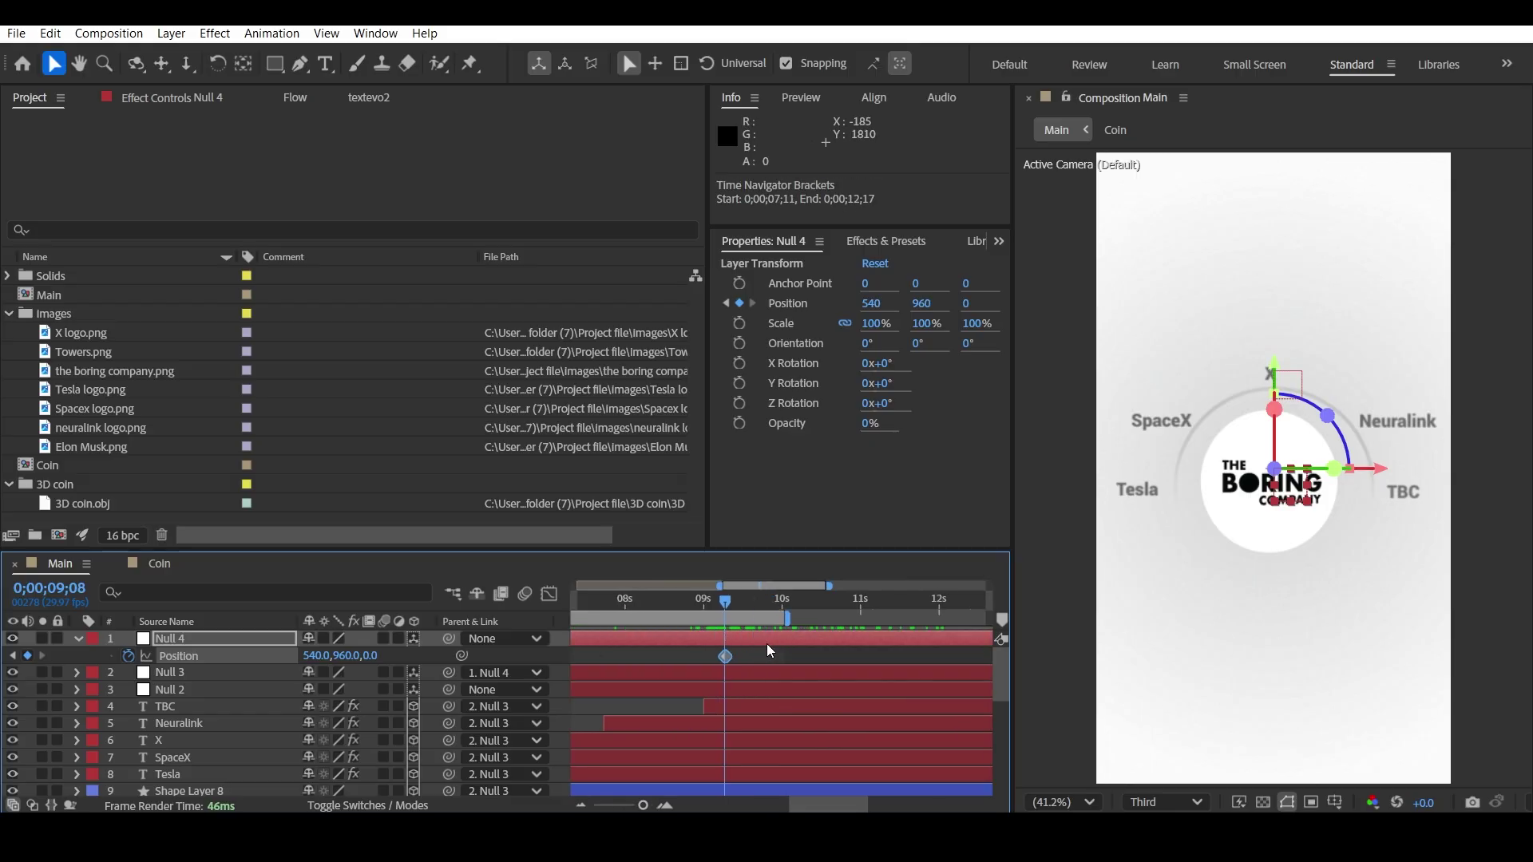
left_click_drag(787, 619, 737, 602)
left_click(723, 603)
scroll(740, 613, "down", 4)
scroll(724, 670, "left", 2)
left_click_drag(804, 660, 819, 652)
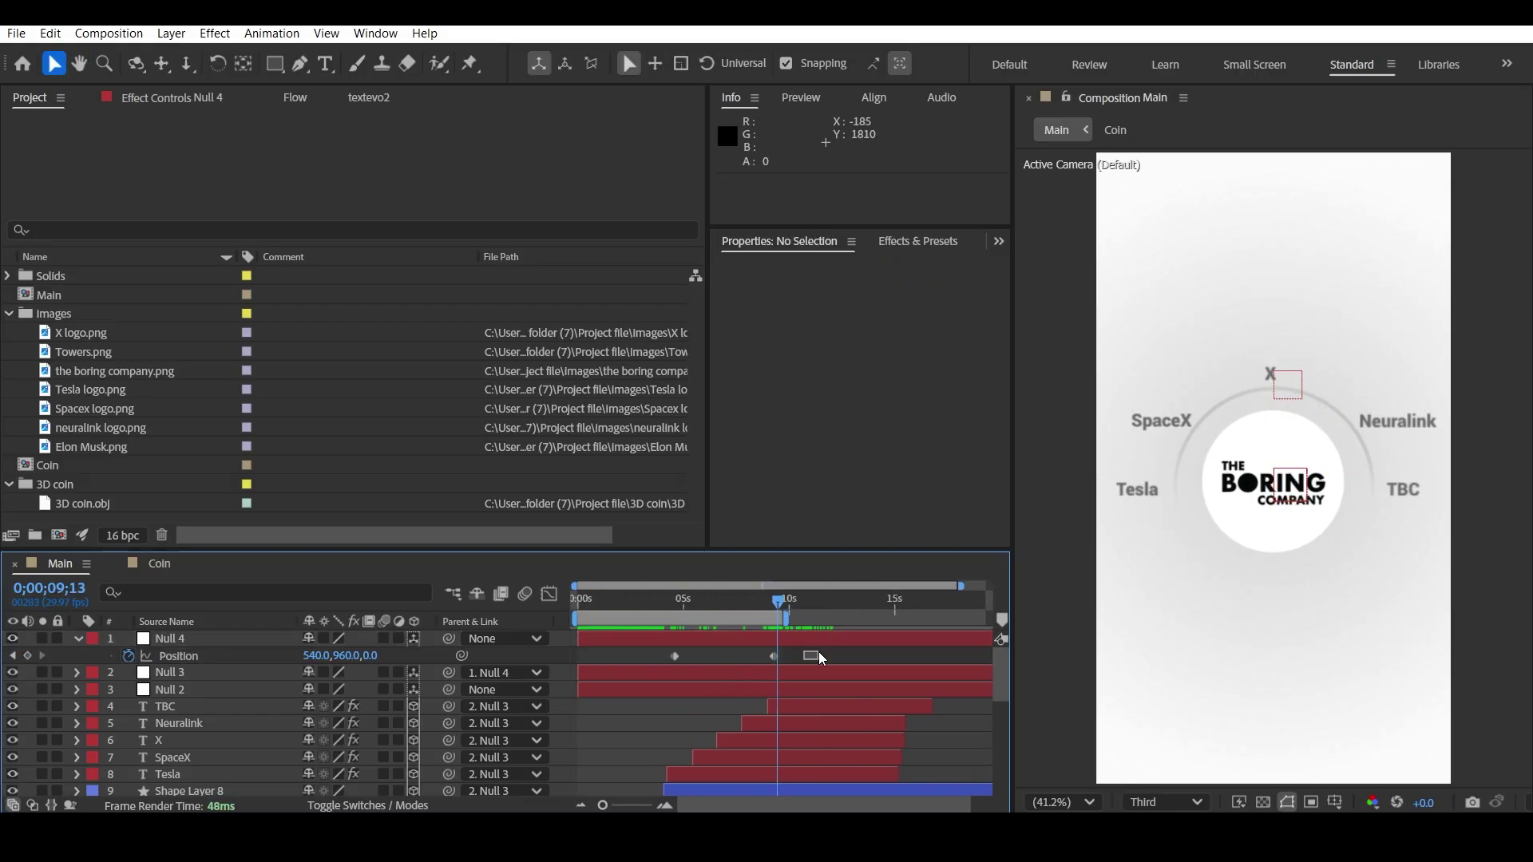
- Try a Z position of 287 on Null 4's keyframe at 0;00;09;08 and preview from 0;00;03;15
left_click(671, 600)
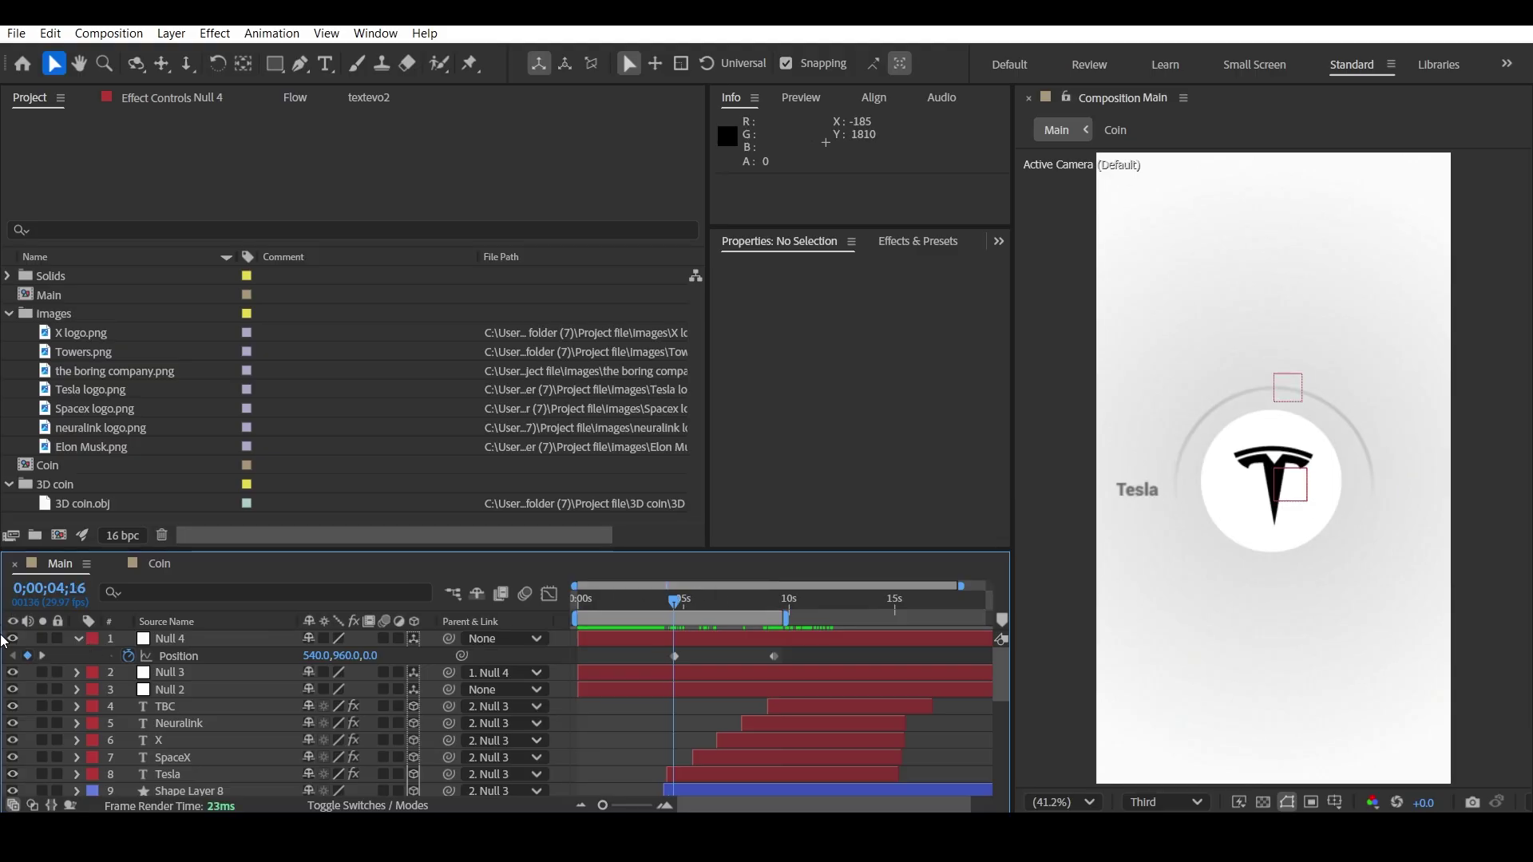
left_click(42, 655)
left_click(415, 656)
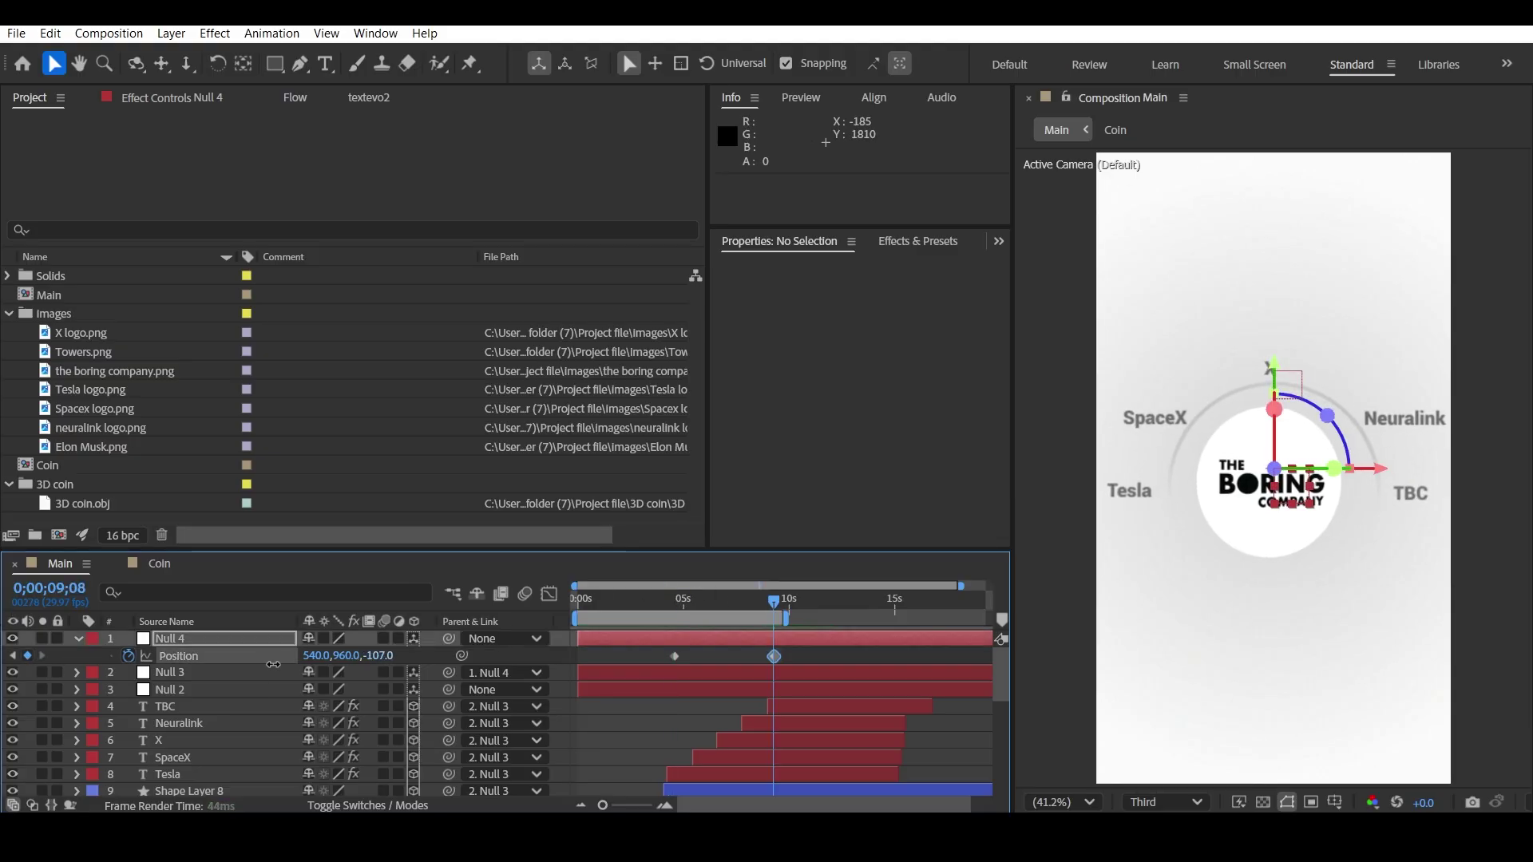
left_click_drag(668, 602, 654, 603)
left_click(702, 655)
key("space")
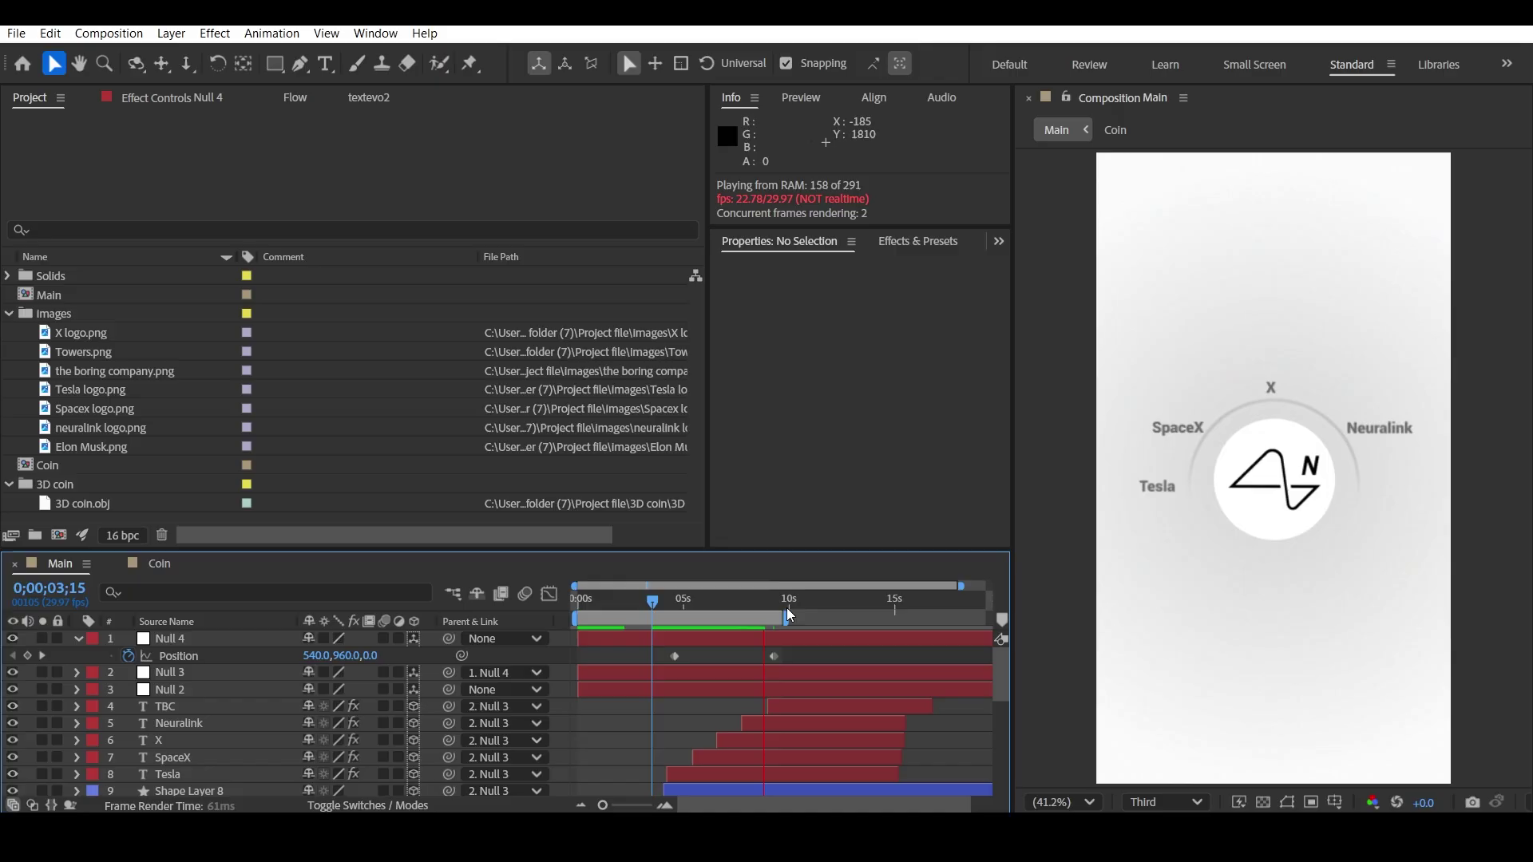
- Try a Z position of 615 on Null 4's second keyframe, apply Easy Ease to both keyframes, and preview from 0;00;03;29
left_click(43, 656)
left_click_drag(384, 658, 287, 656)
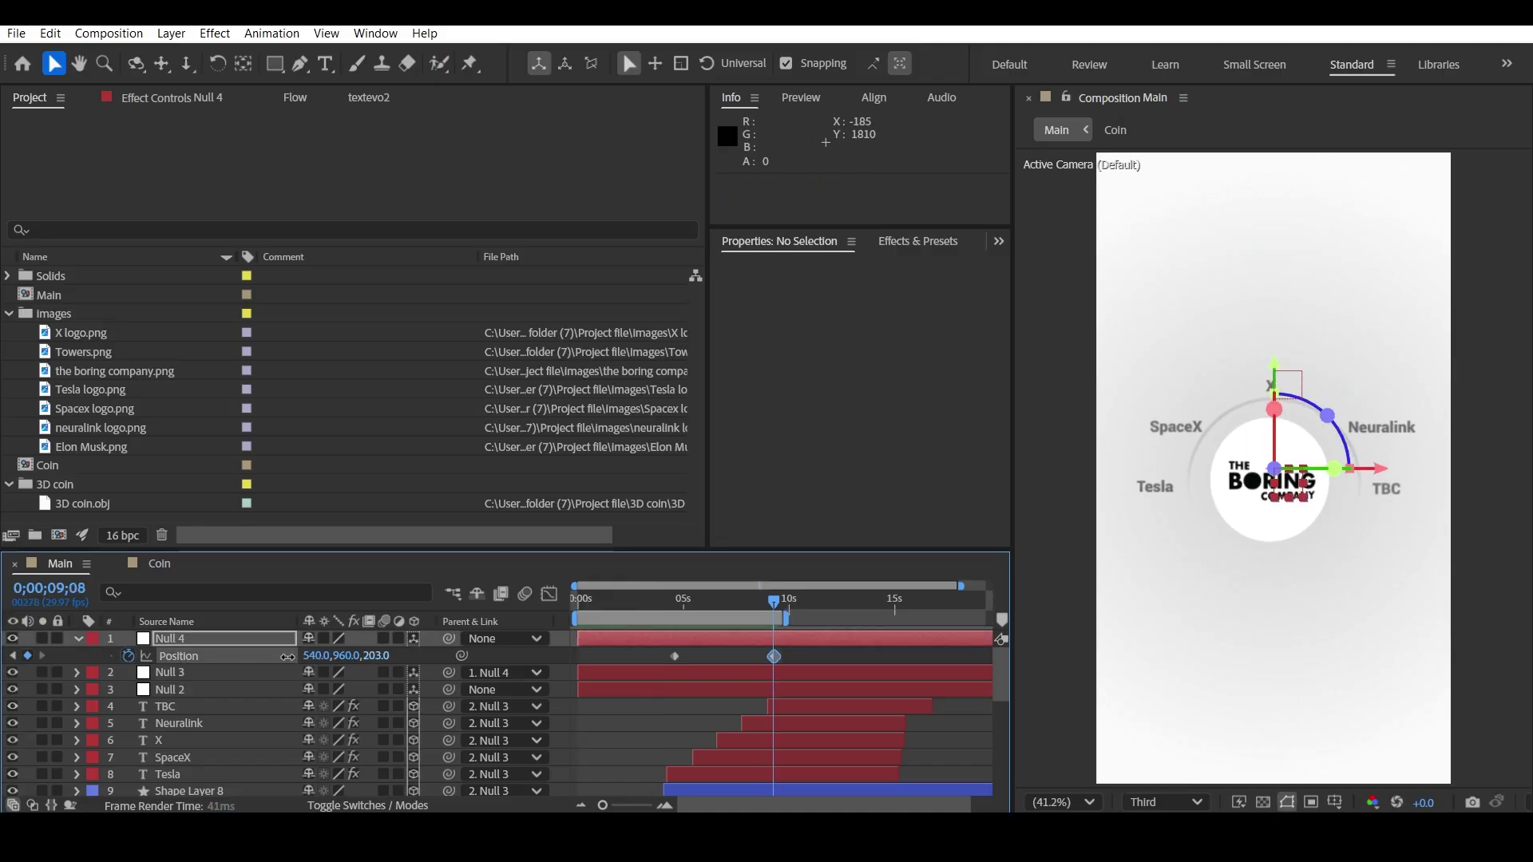
left_click(717, 643)
left_click(639, 660)
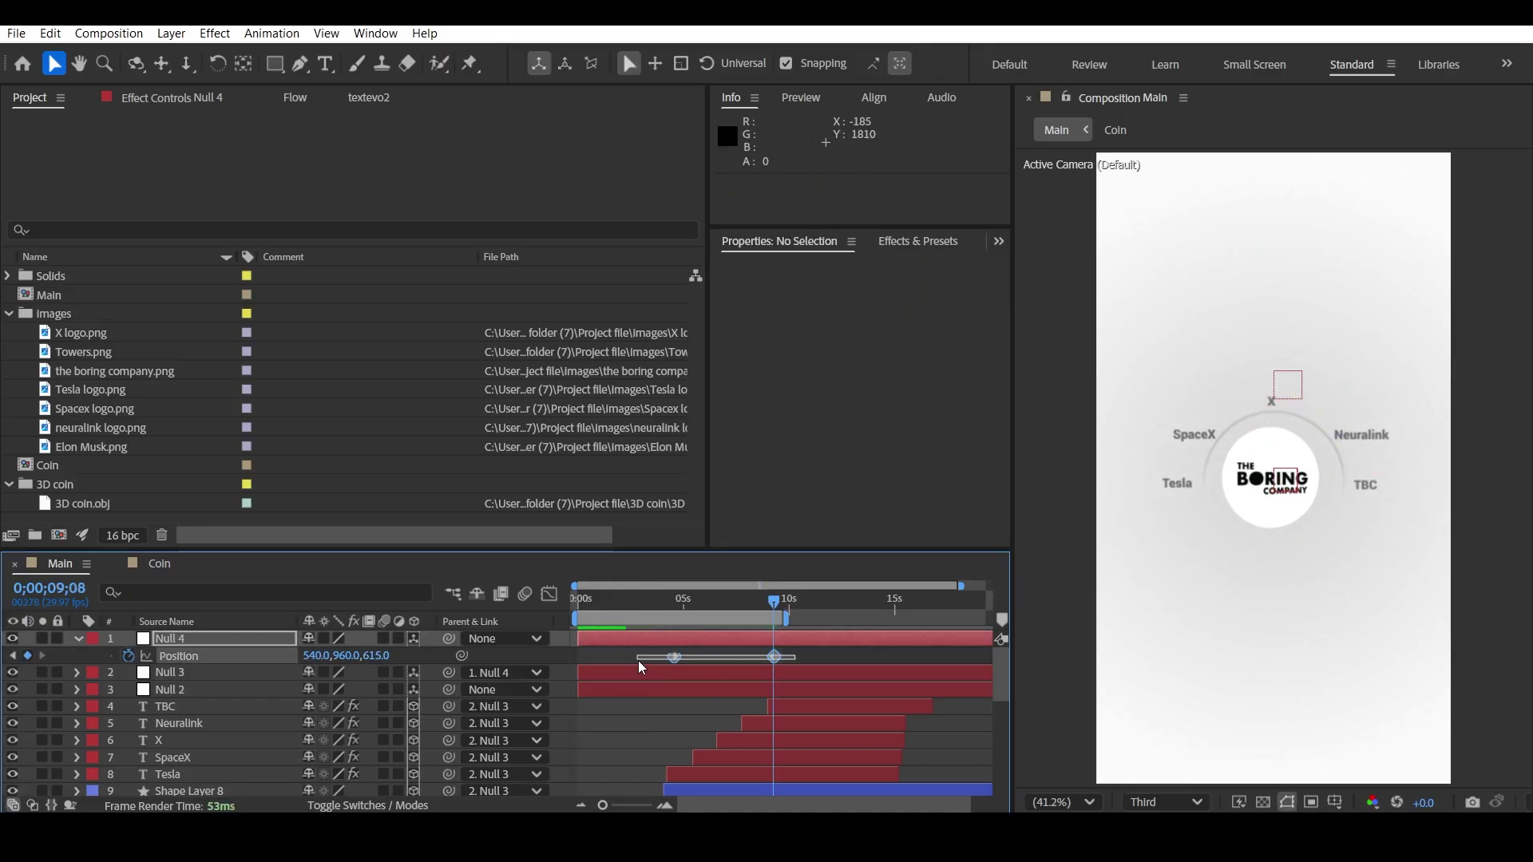
left_click(666, 613)
key("space")
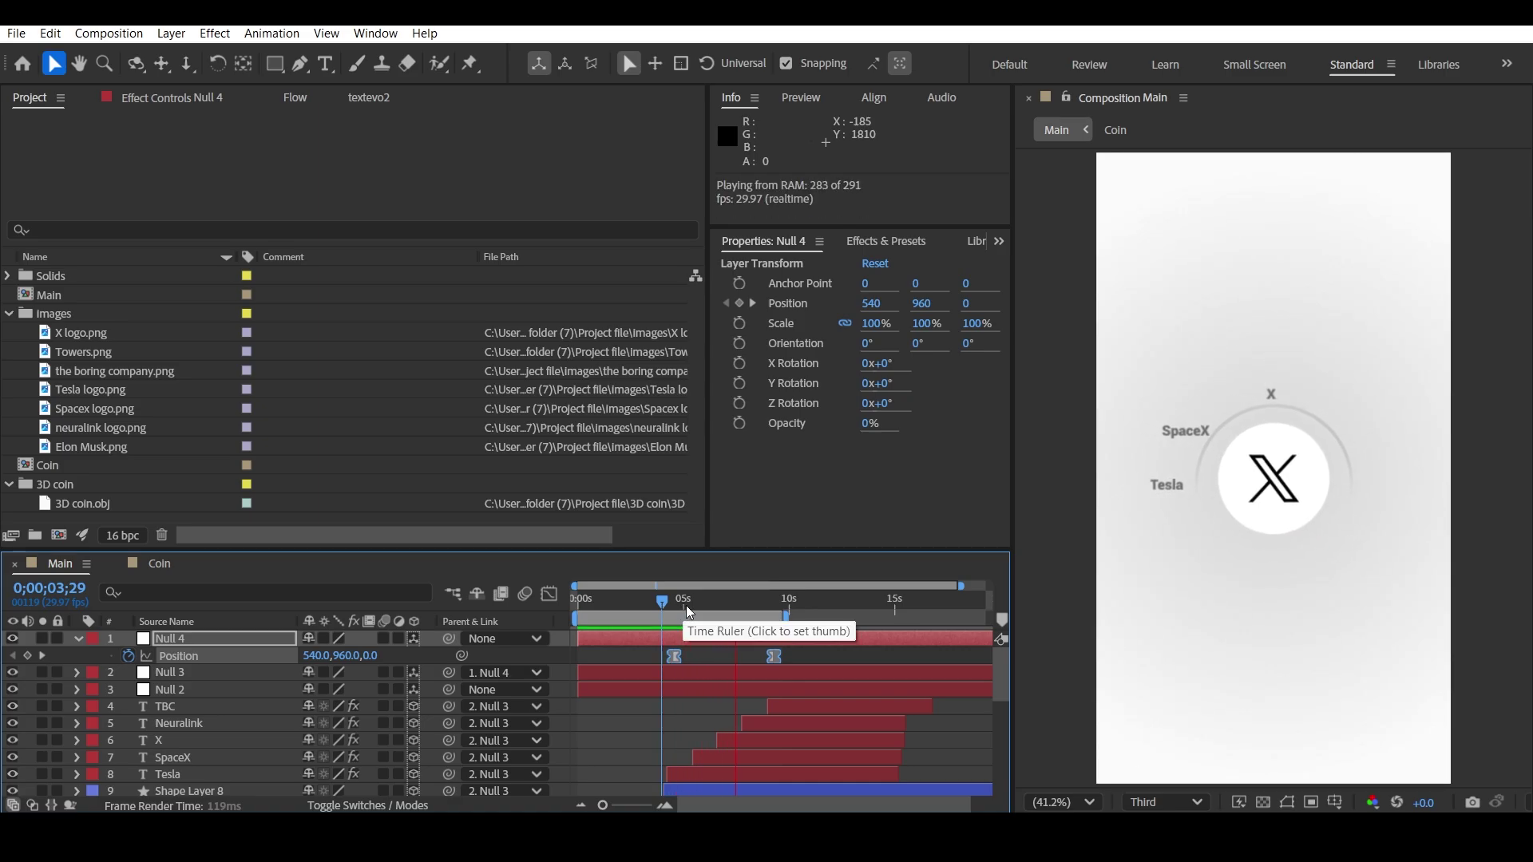
key("space")
- Try a Z position of 369 on Null 4's second keyframe with a negative Z on the first, and preview the move
key("k")
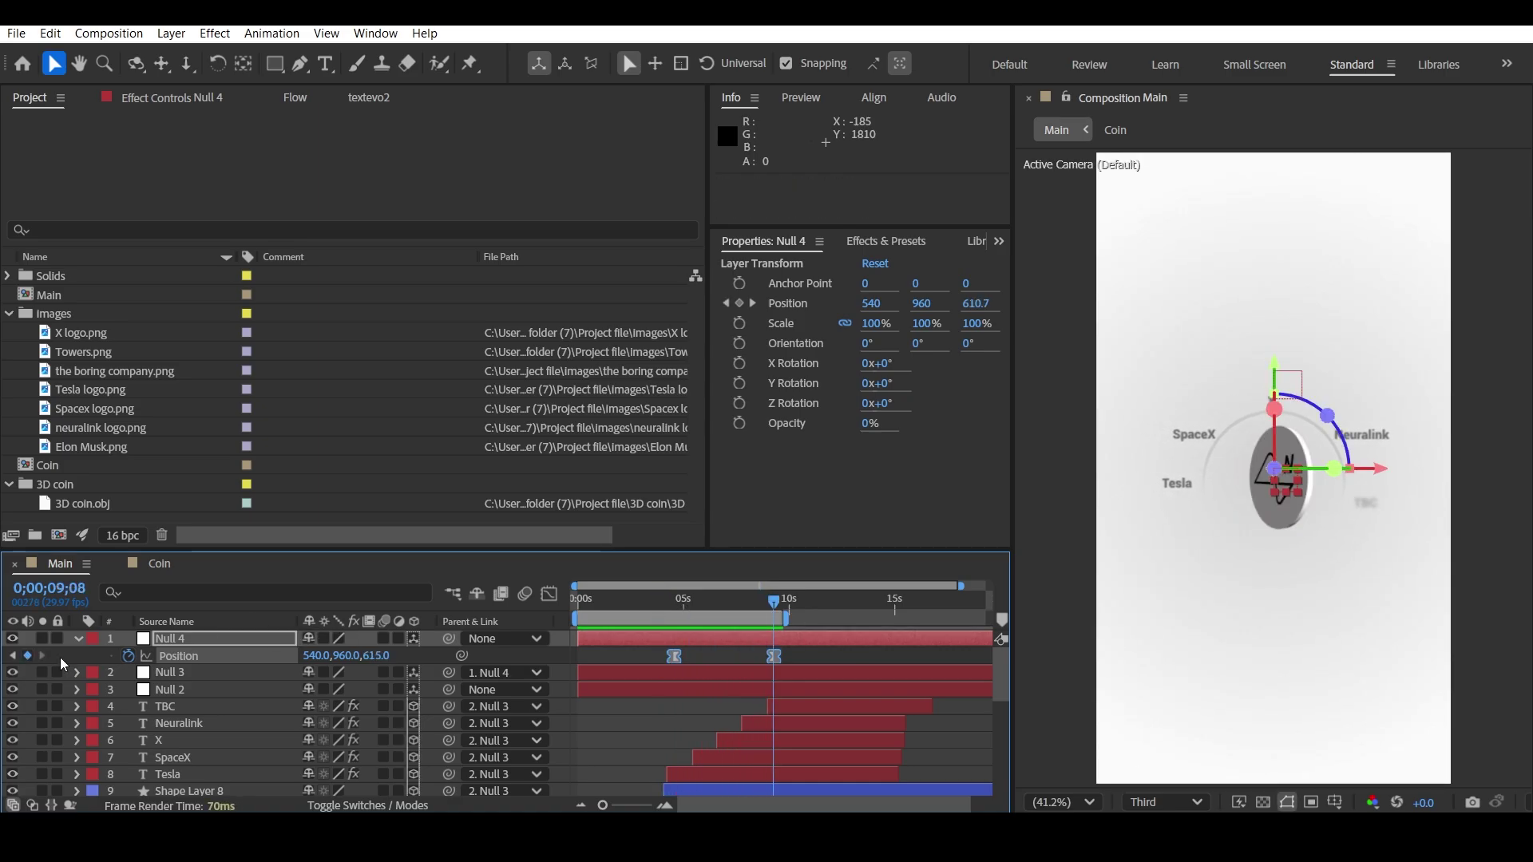
left_click_drag(388, 661, 243, 662)
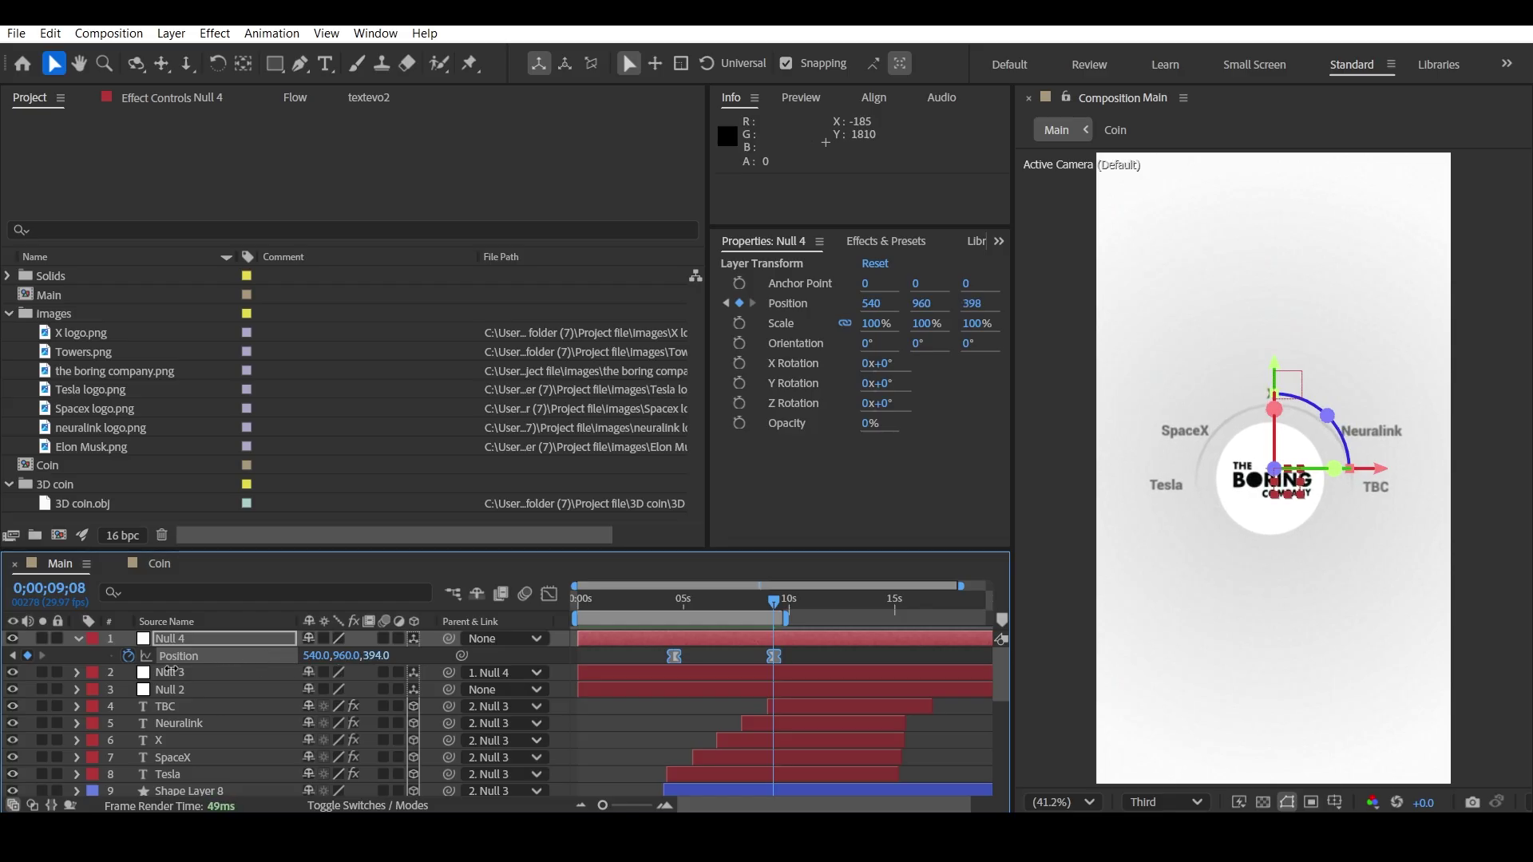
left_click_drag(578, 620, 673, 613)
key("space")
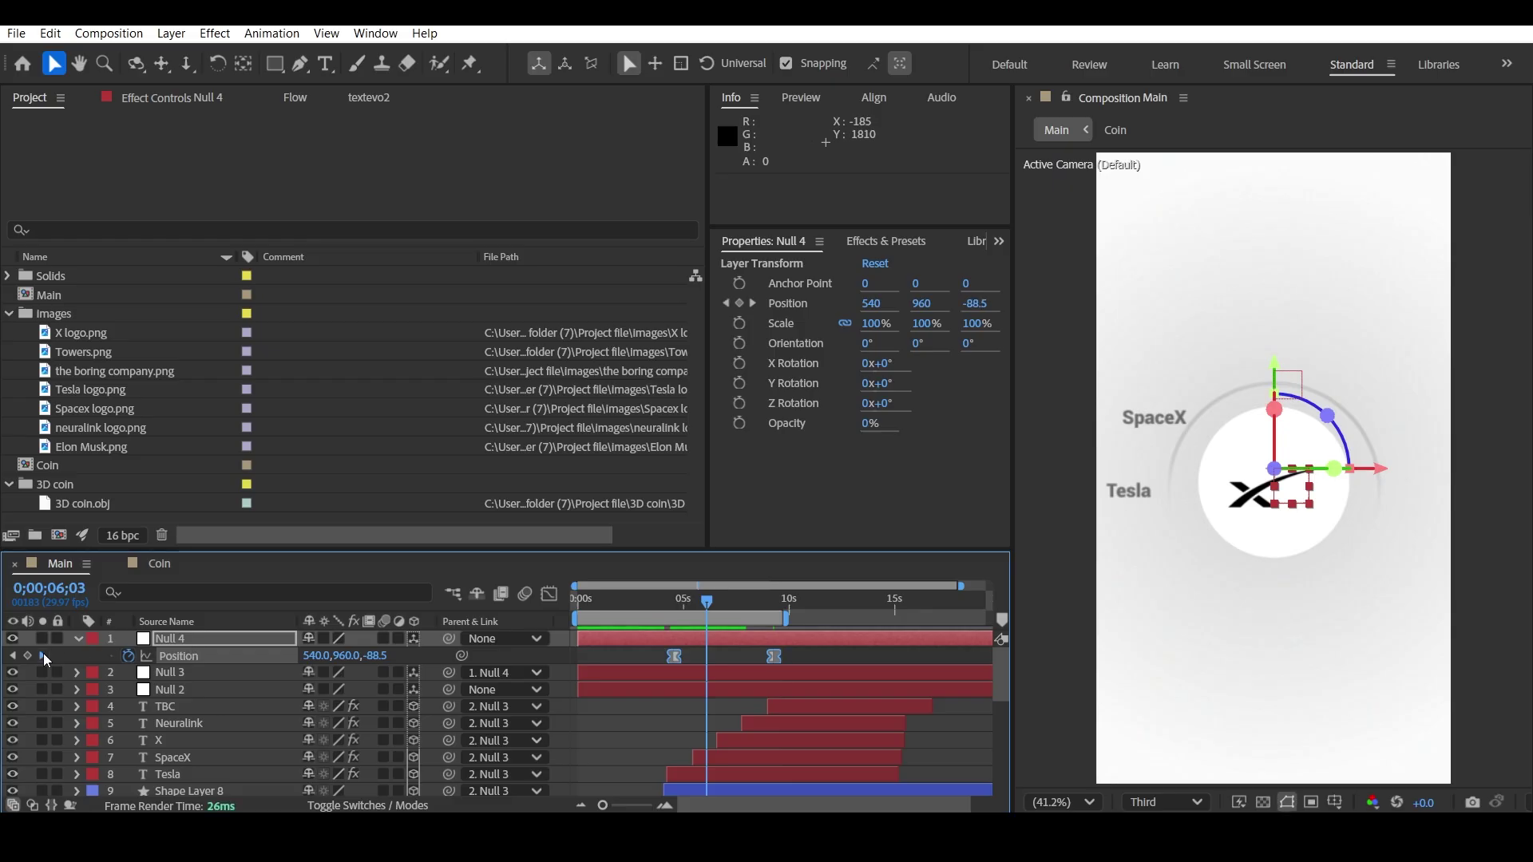
left_click(41, 656)
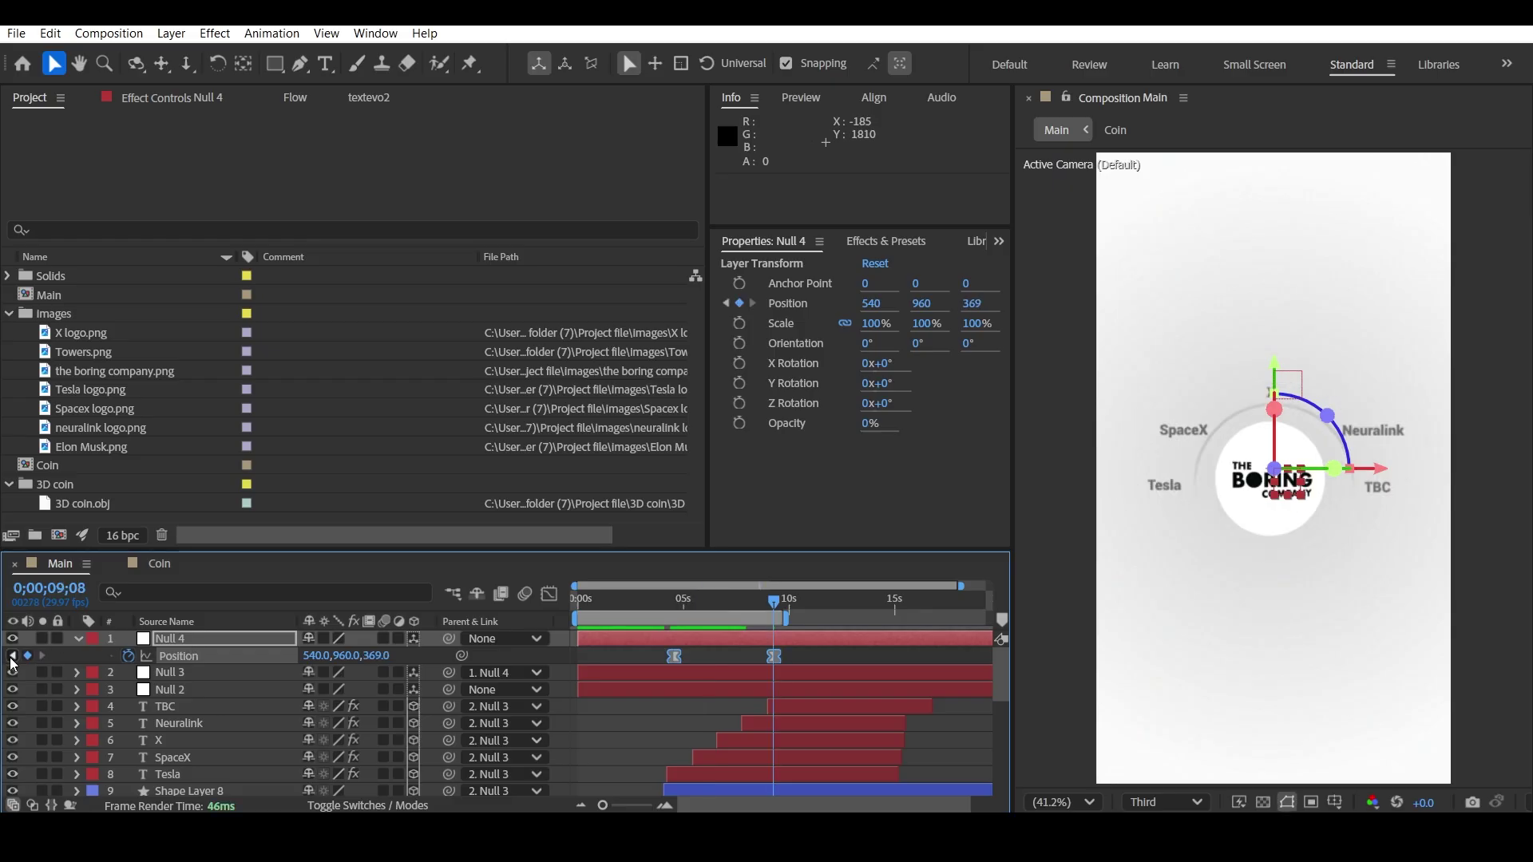
left_click(12, 657)
- Undo the recent Z changes and easing on Null 4, and set its second position keyframe to Z 382
key("ctrl+z")
key("ctrl+z")
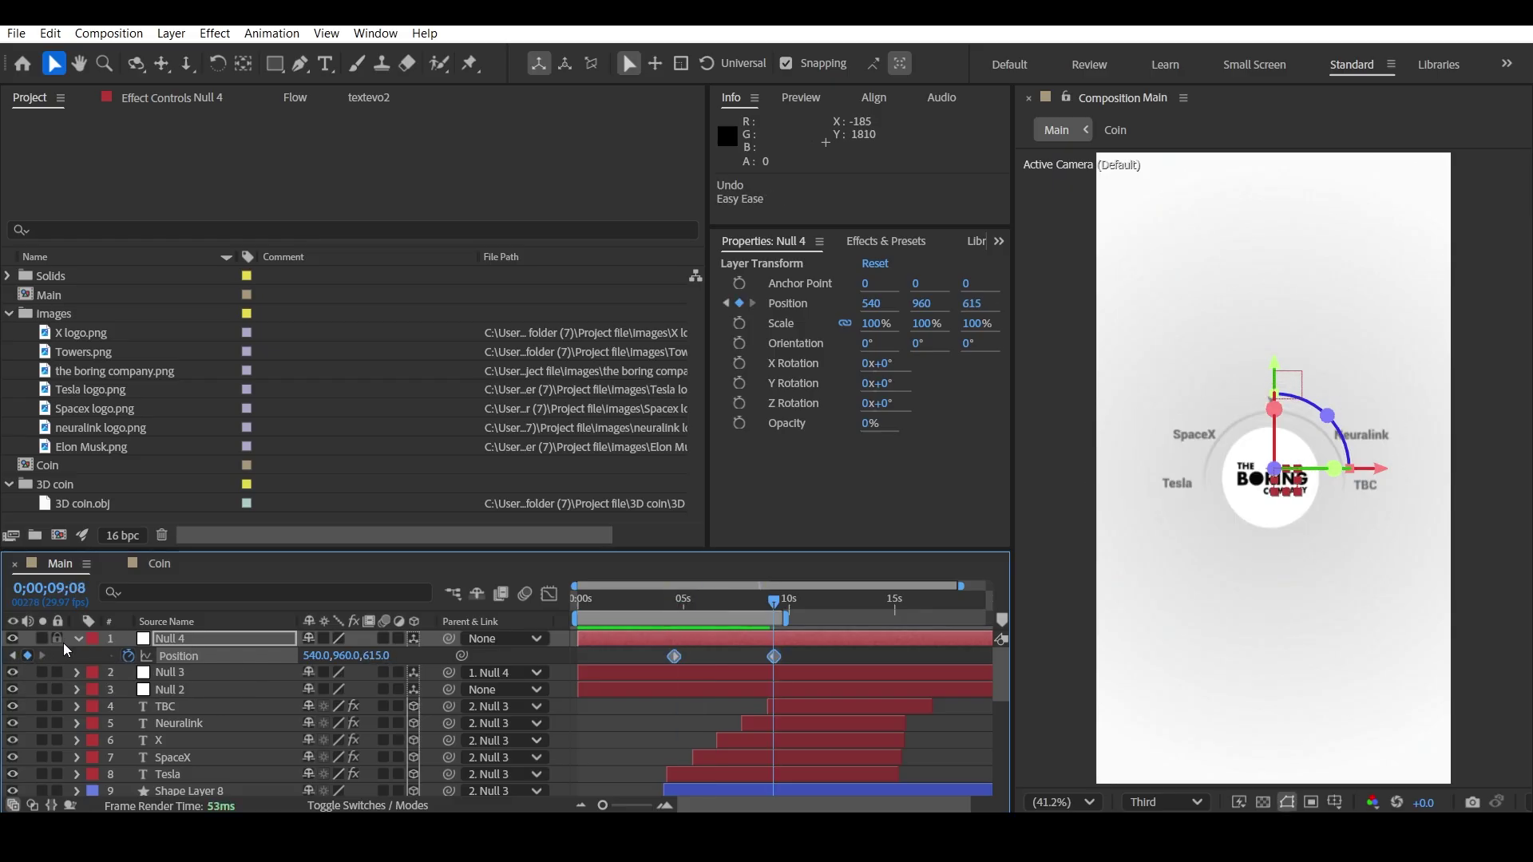
key("ctrl+z")
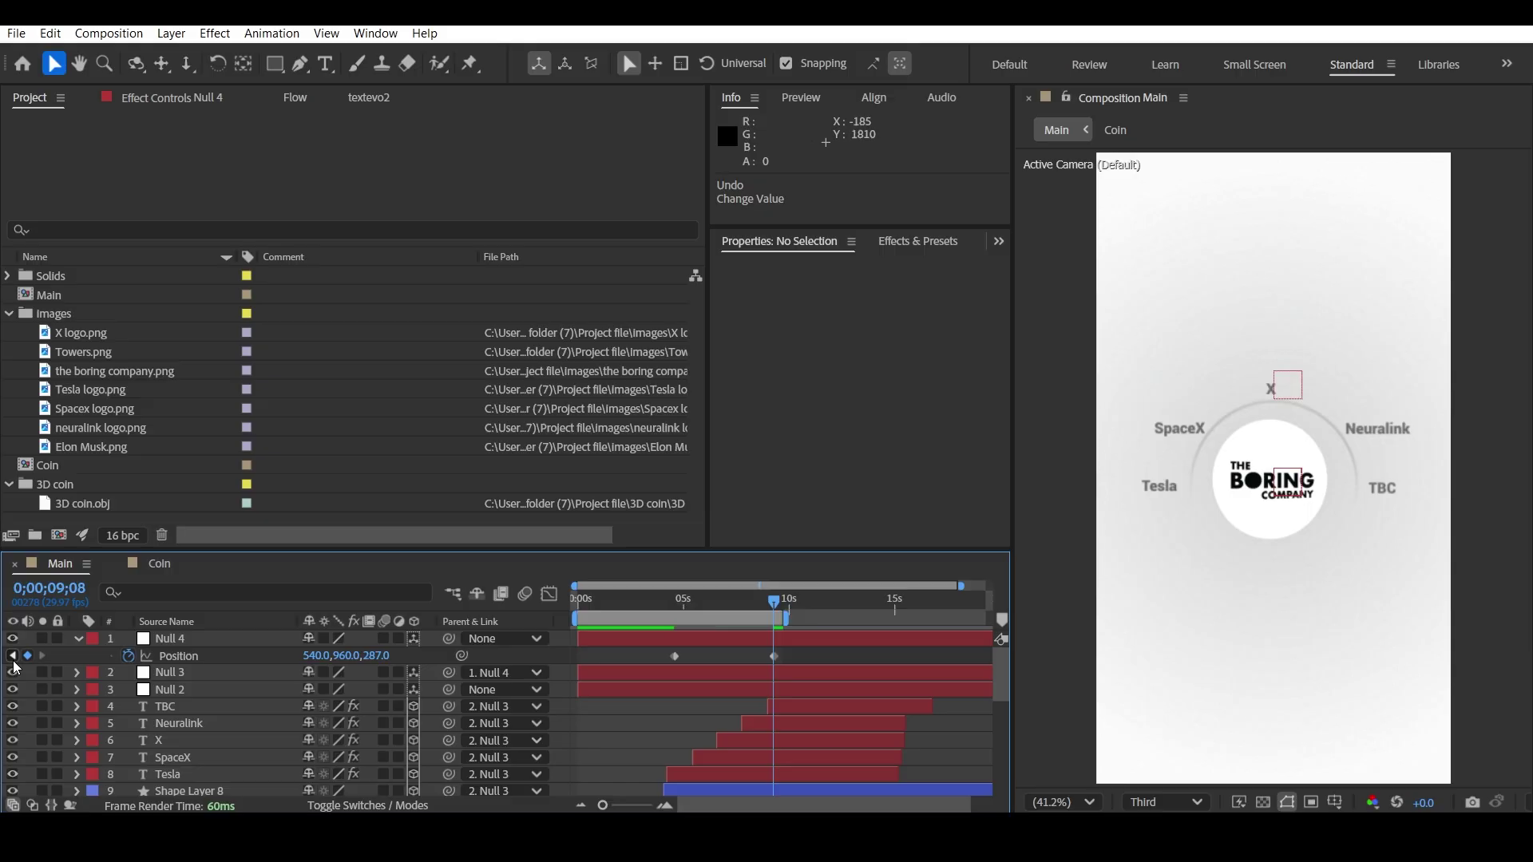
left_click(12, 655)
left_click(42, 656)
left_click_drag(373, 655, 439, 659)
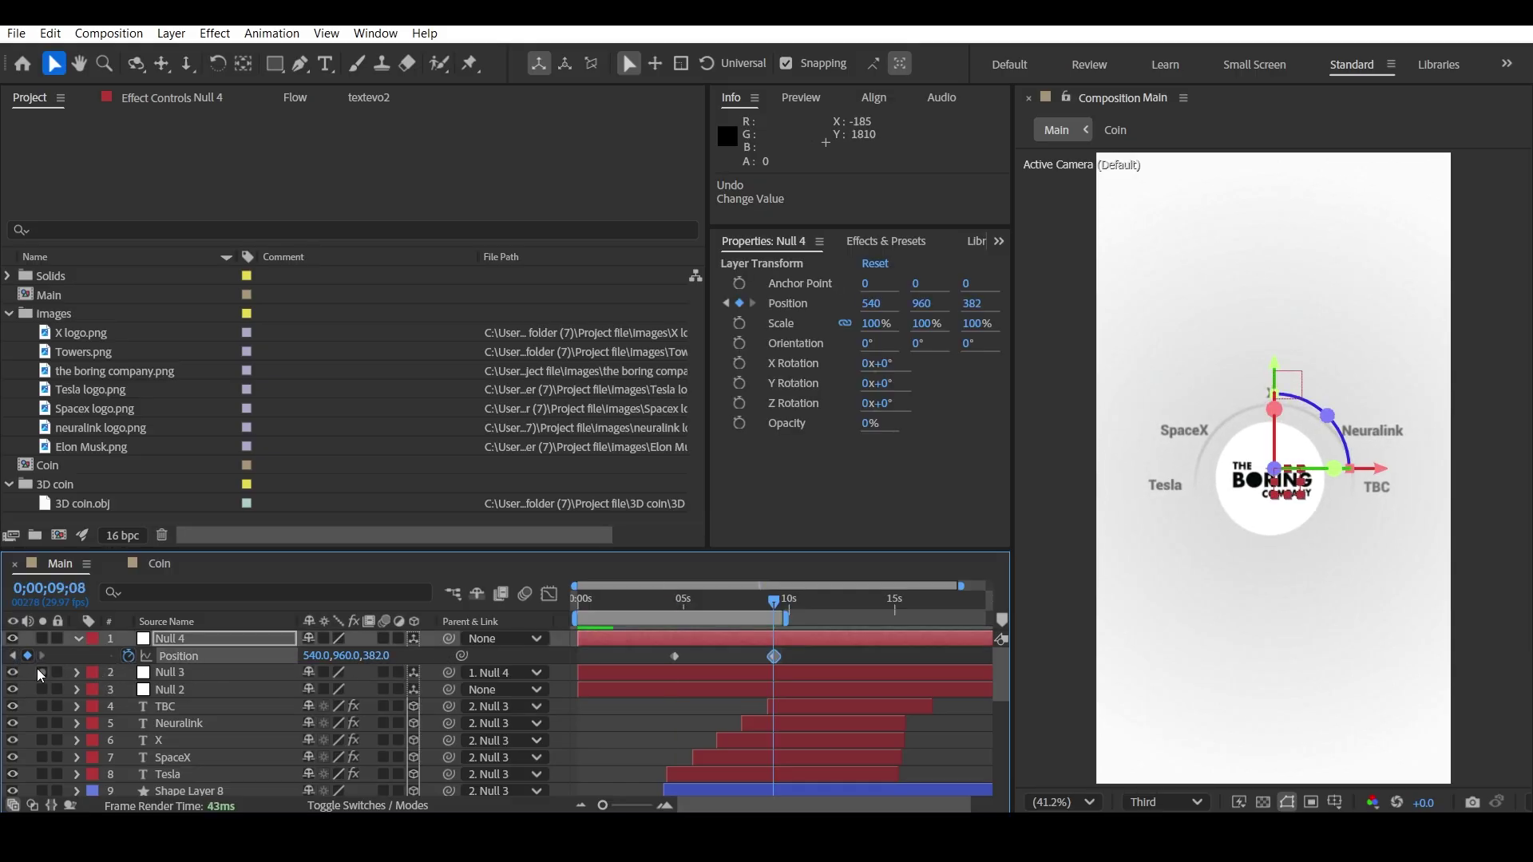
- Apply Easy Ease to both of Null 4's position keyframes and preview the movement from 0;00;02;21
left_click(12, 655)
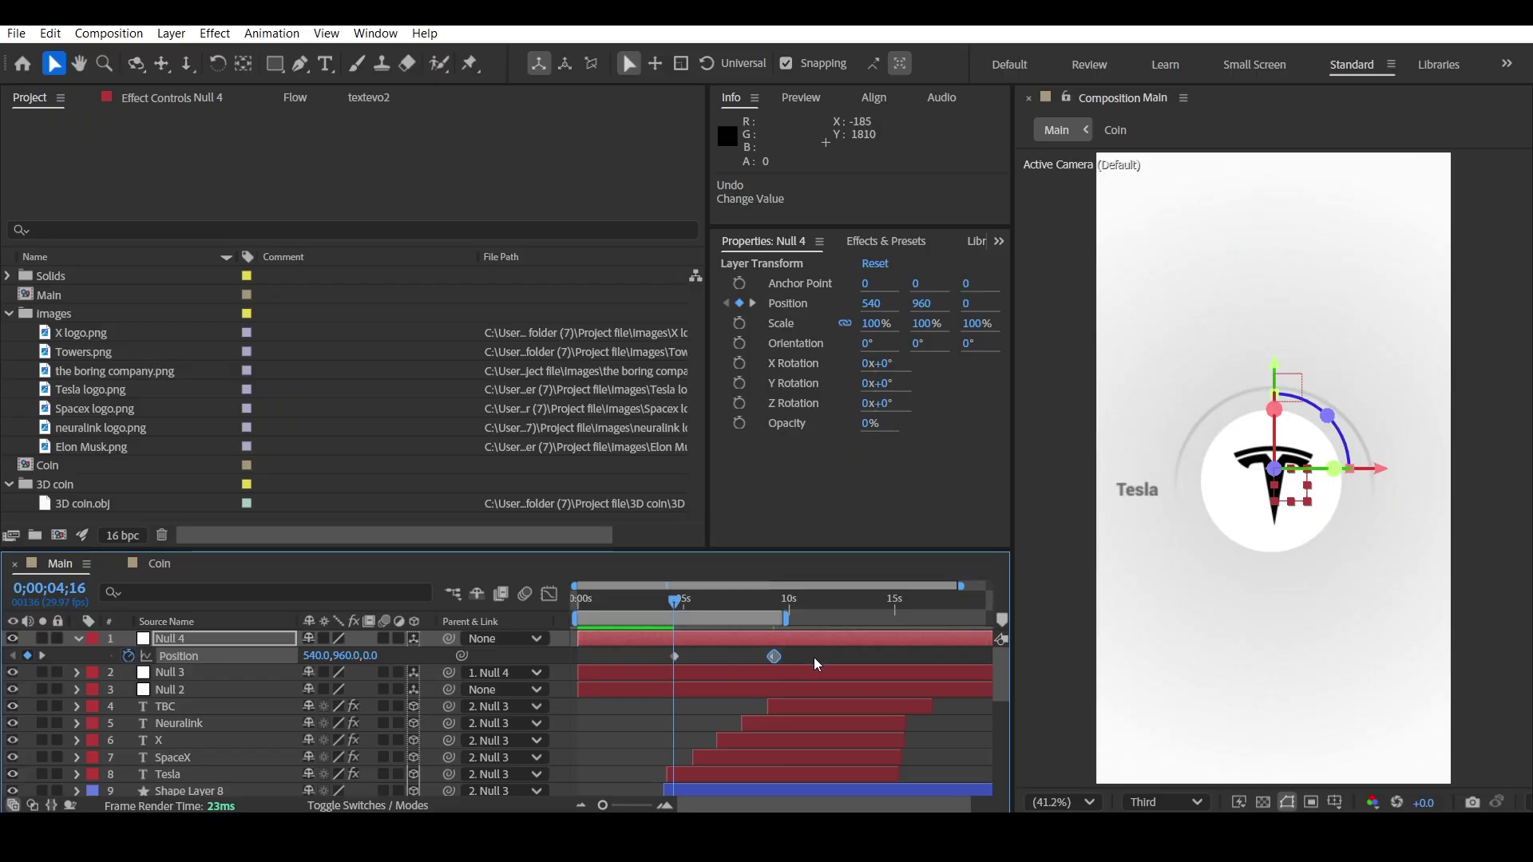
left_click_drag(812, 658, 620, 657)
key("F9")
left_click_drag(678, 600, 638, 601)
key("space")
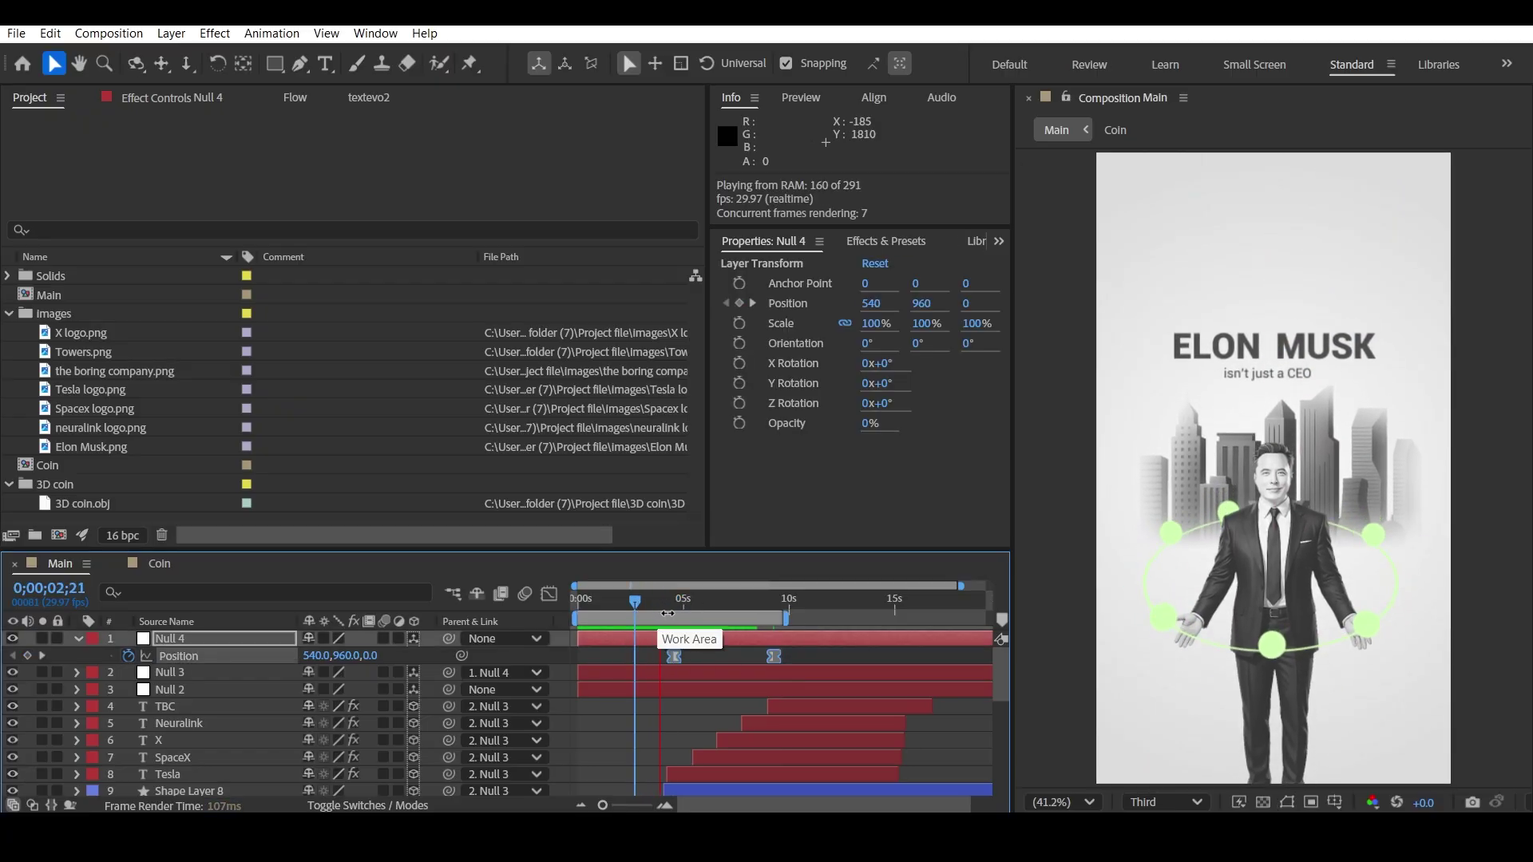